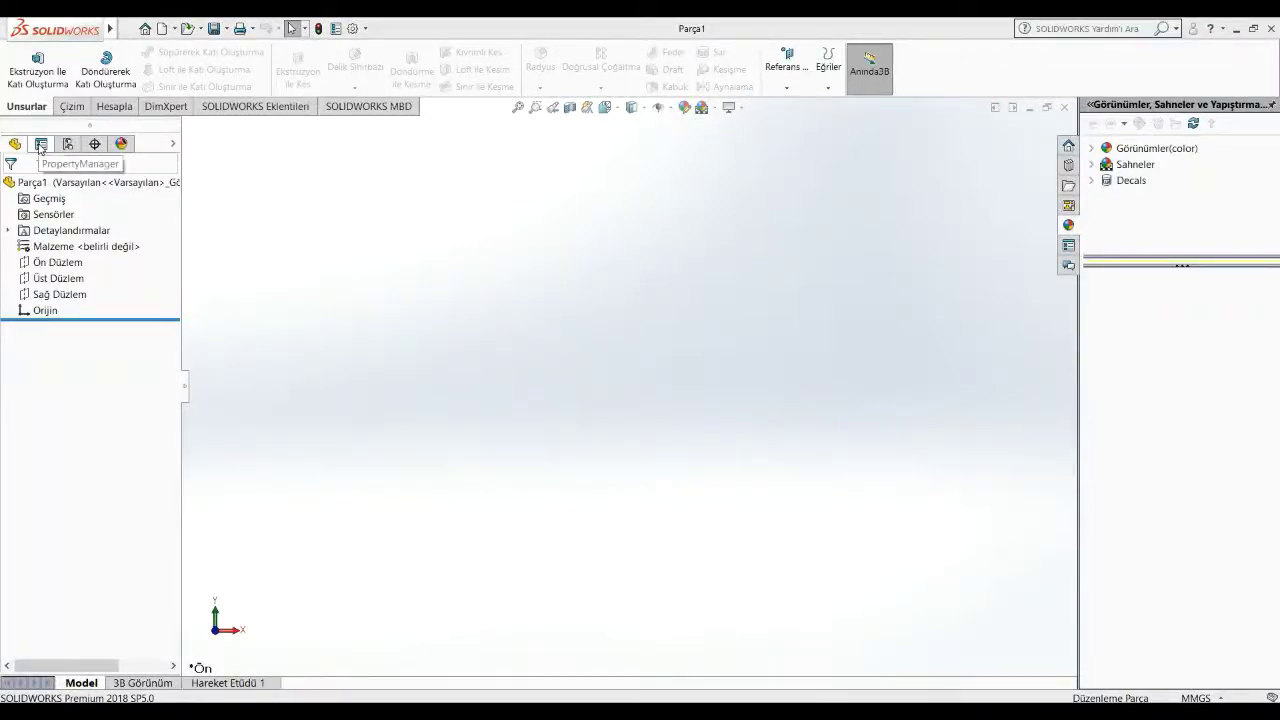
Step: Start a sketch on the front plane and draw a centre rectangle from the origin
right_click(57, 262)
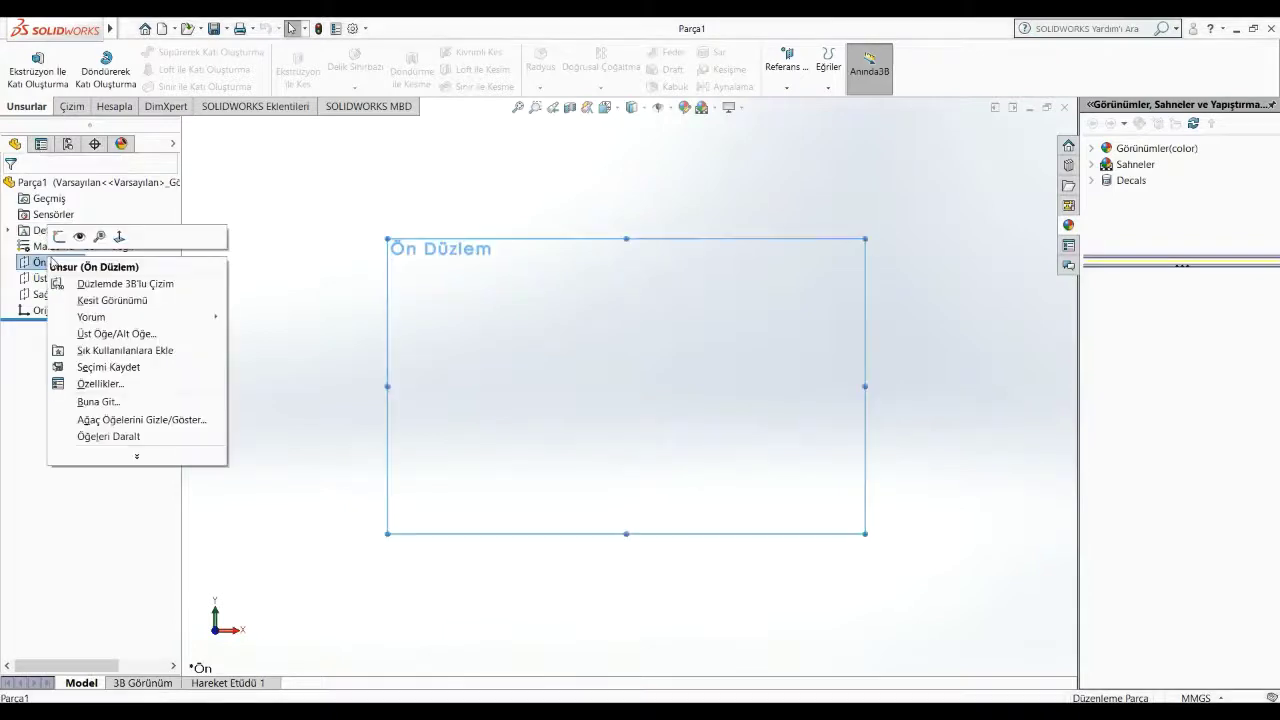
click(66, 234)
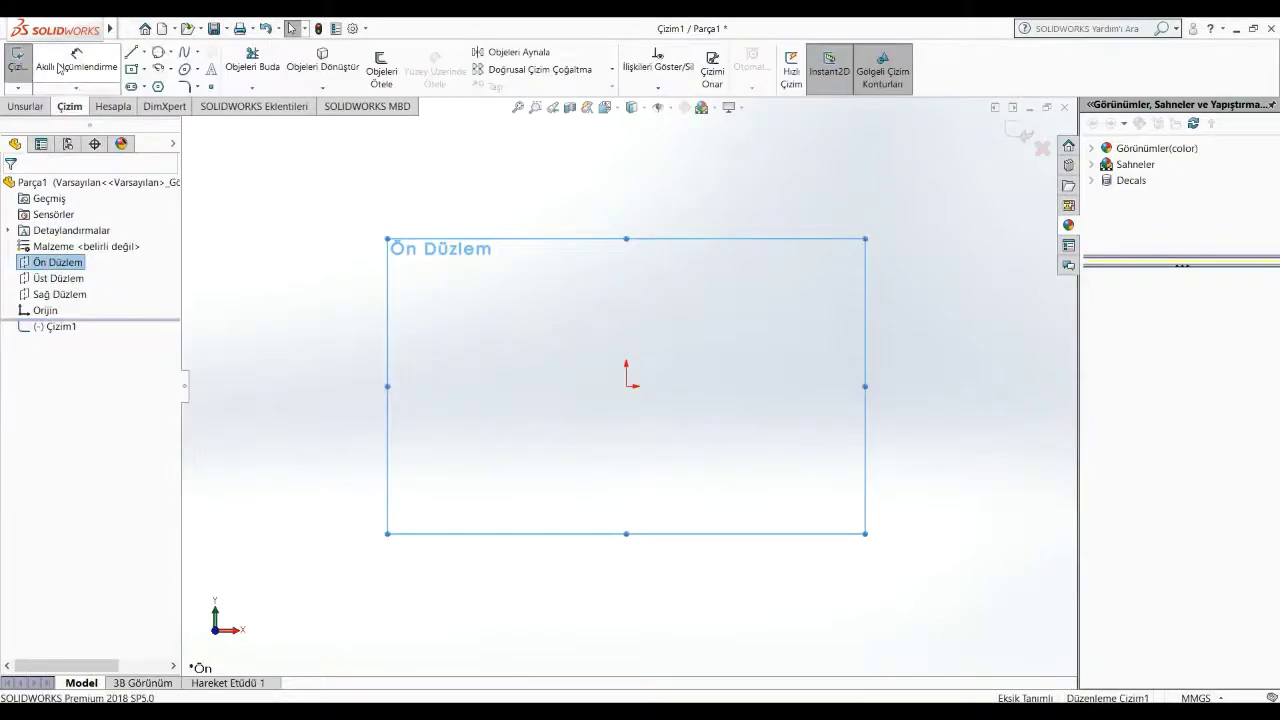
click(131, 72)
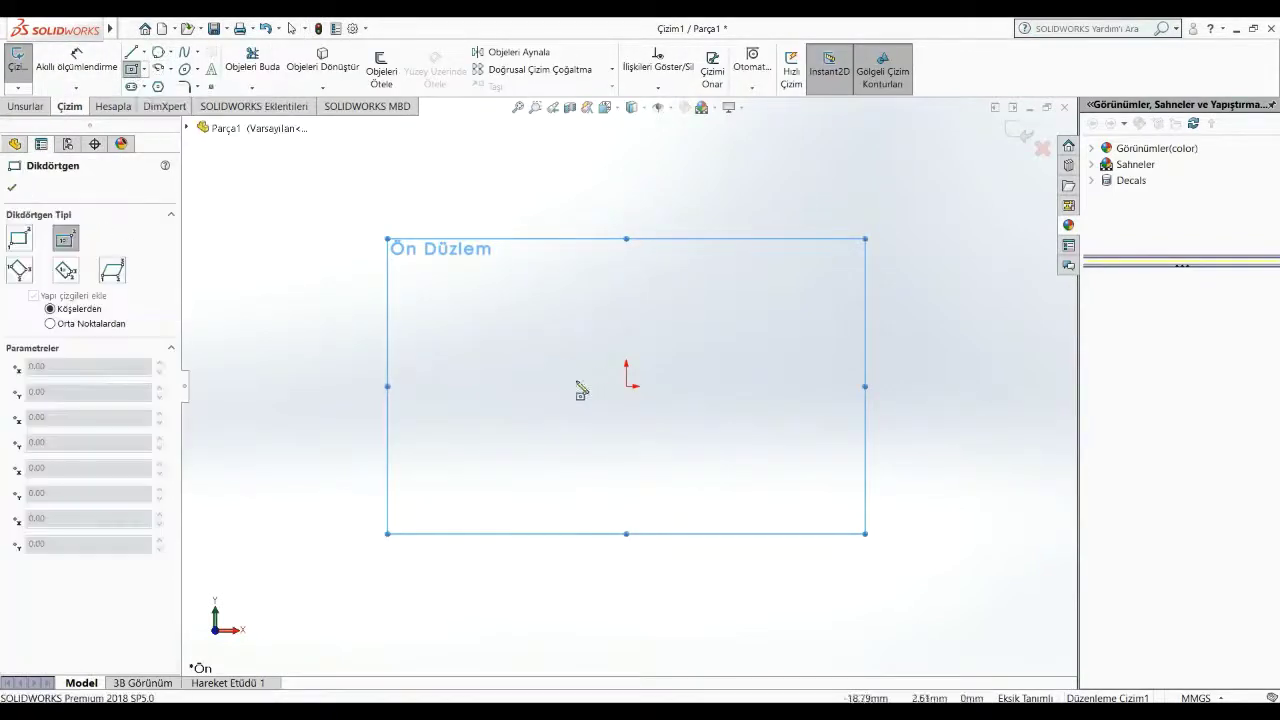
click(626, 387)
click(771, 491)
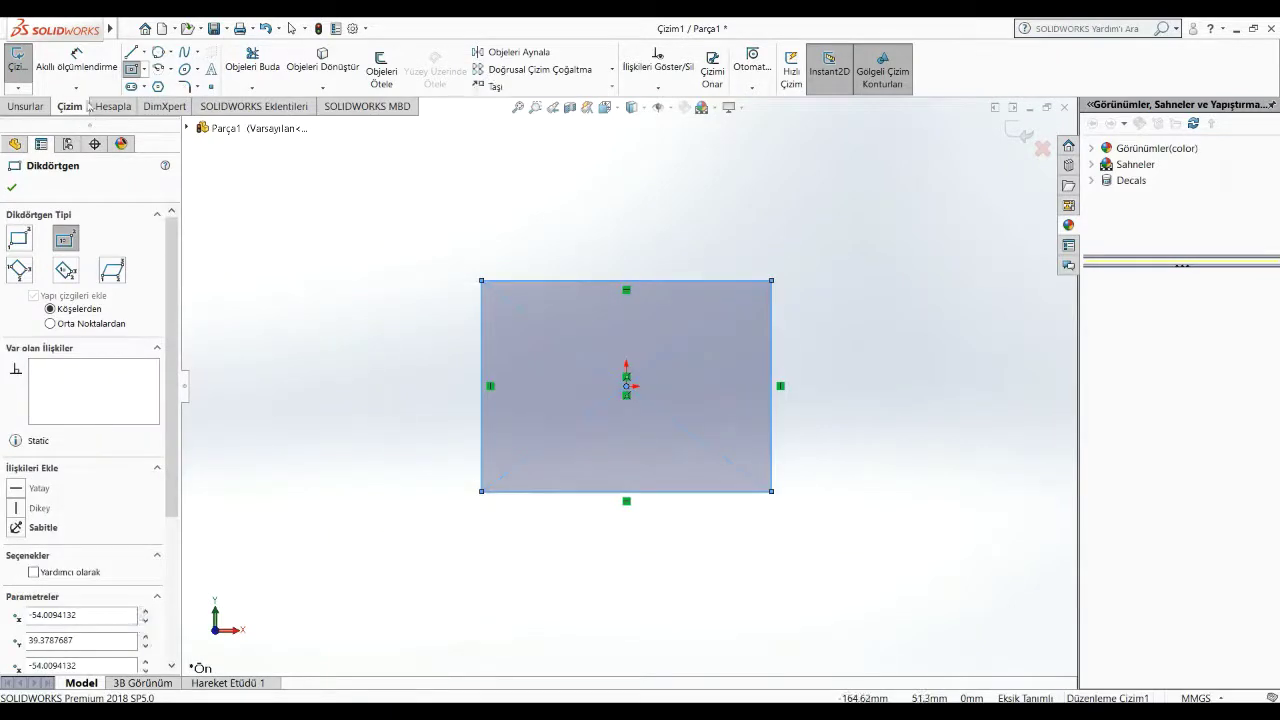
Step: Dimension the rectangle's width and height to 80 mm each
click(76, 60)
click(663, 491)
click(632, 552)
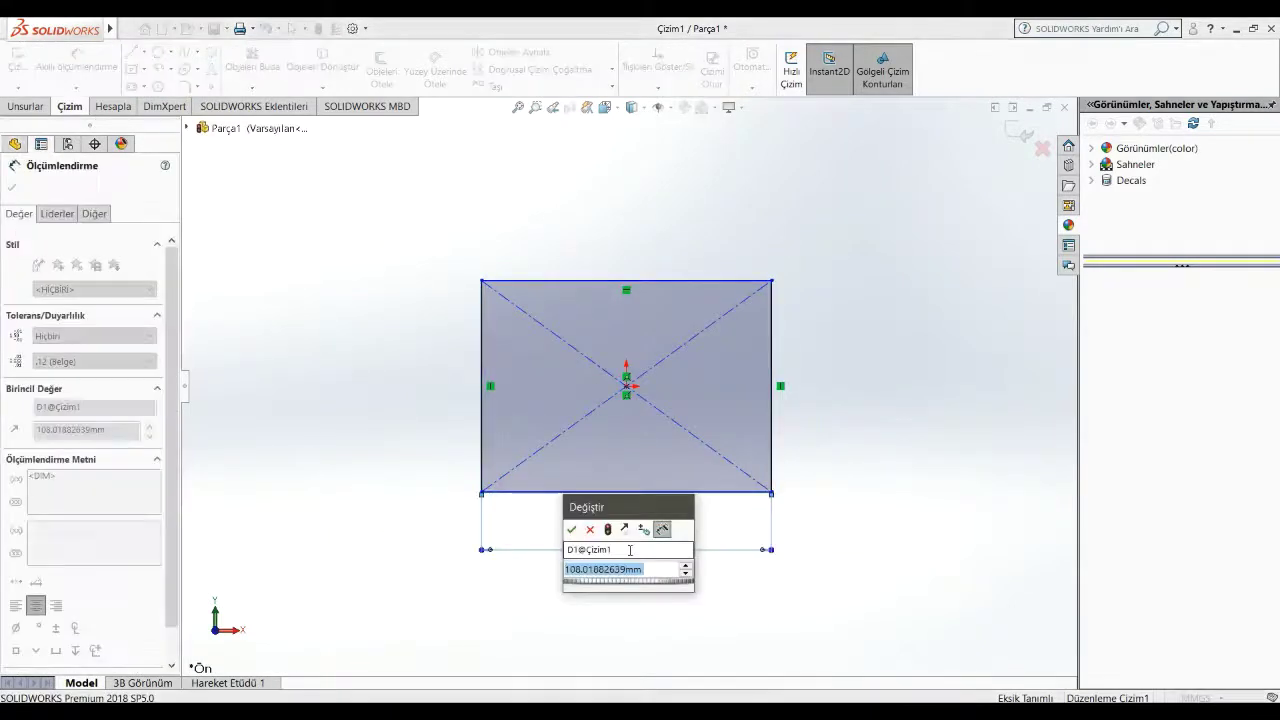
text(80m)
key(Return)
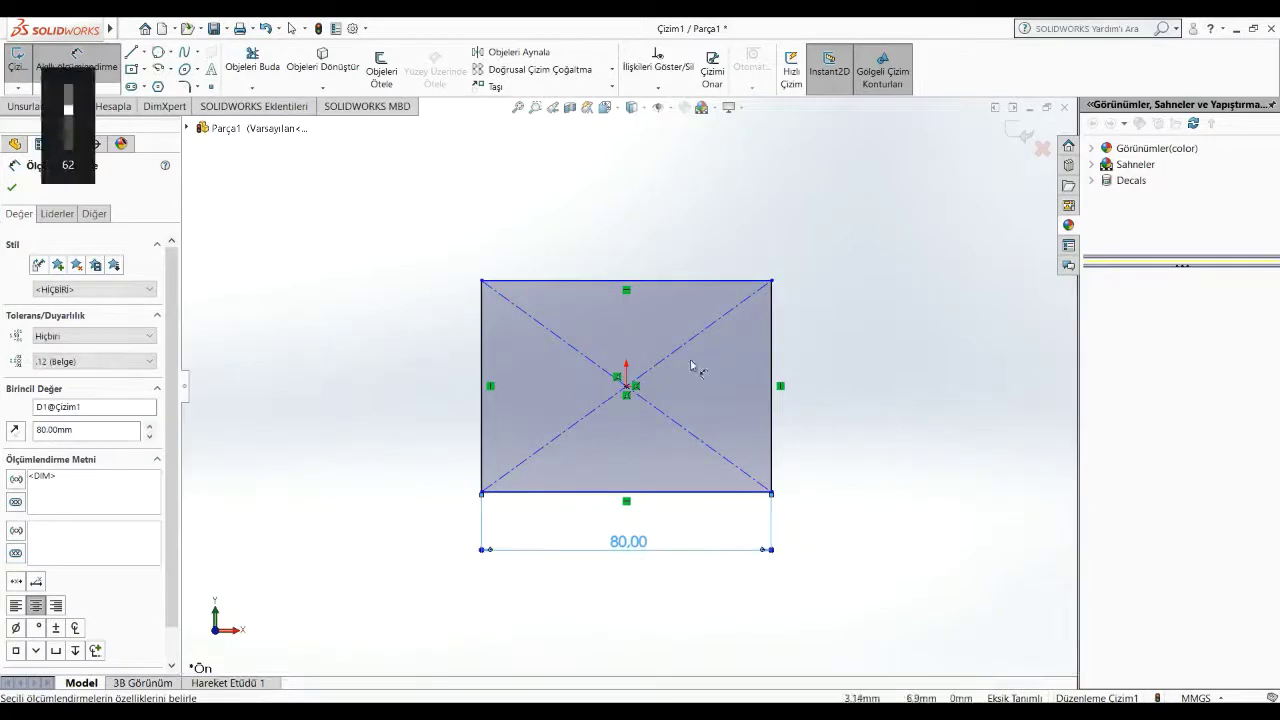
click(772, 377)
click(800, 378)
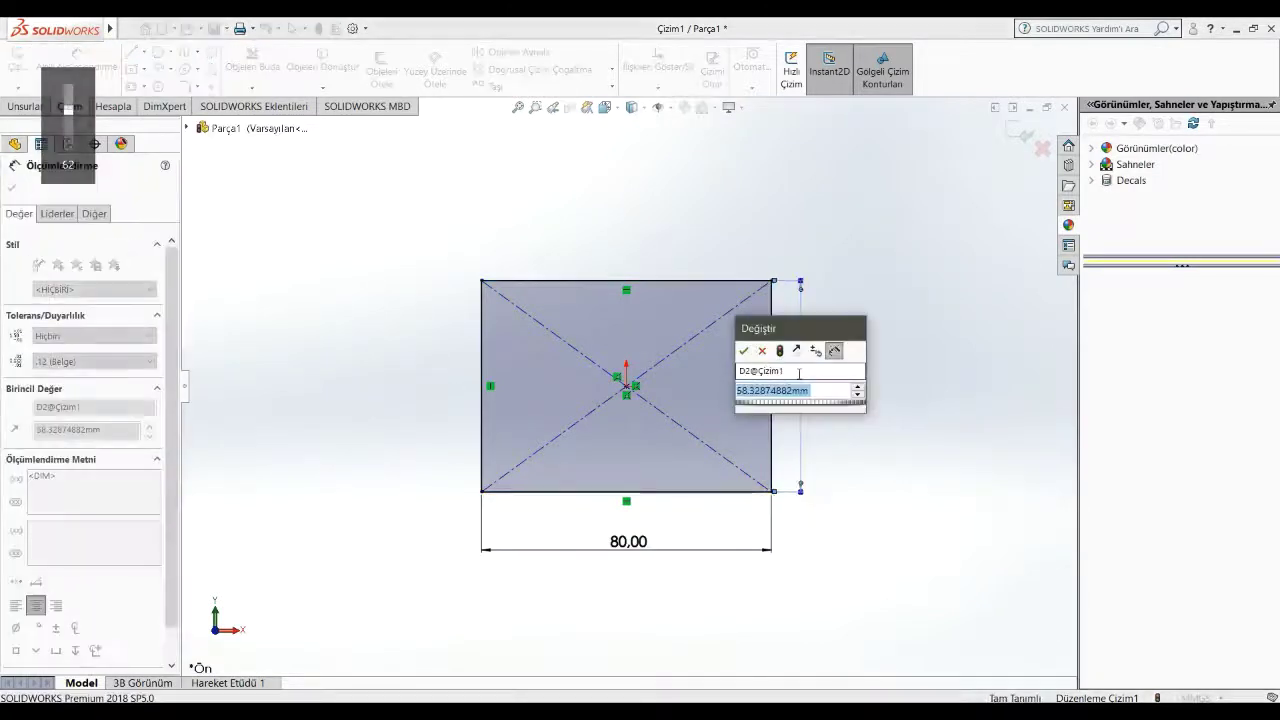
text(800)
key(Return)
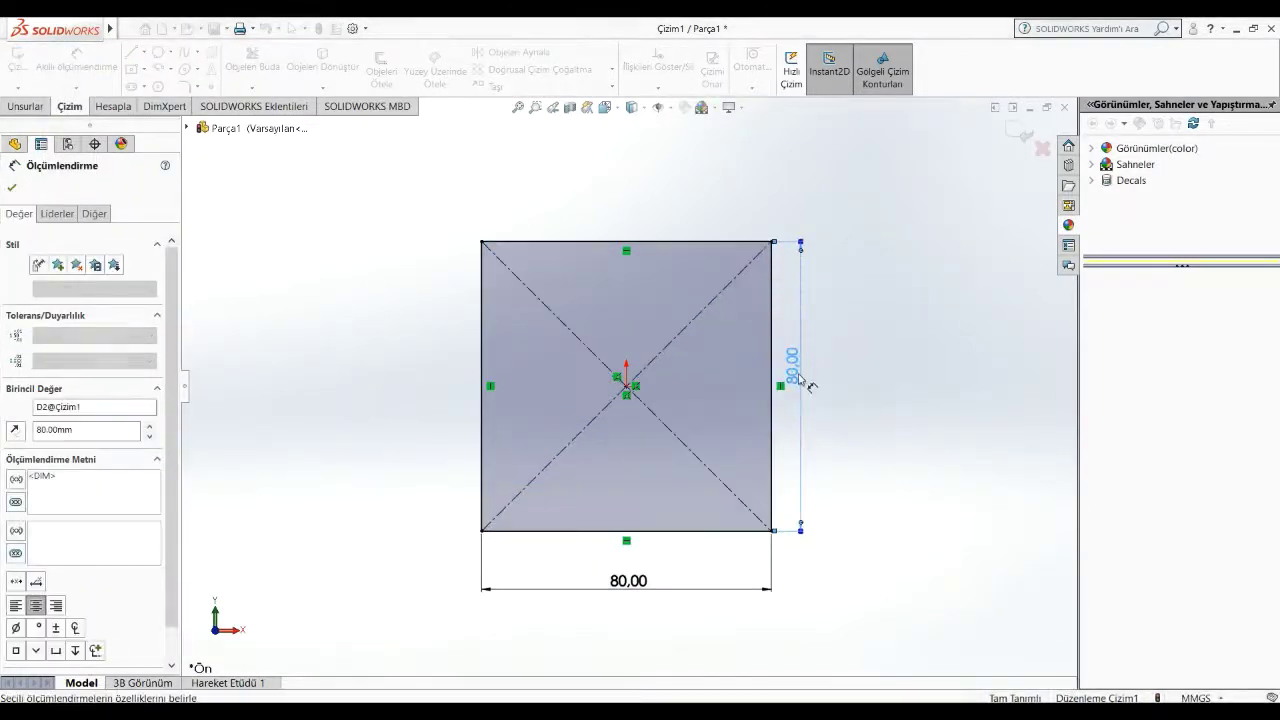
key(Escape)
key(Escape)
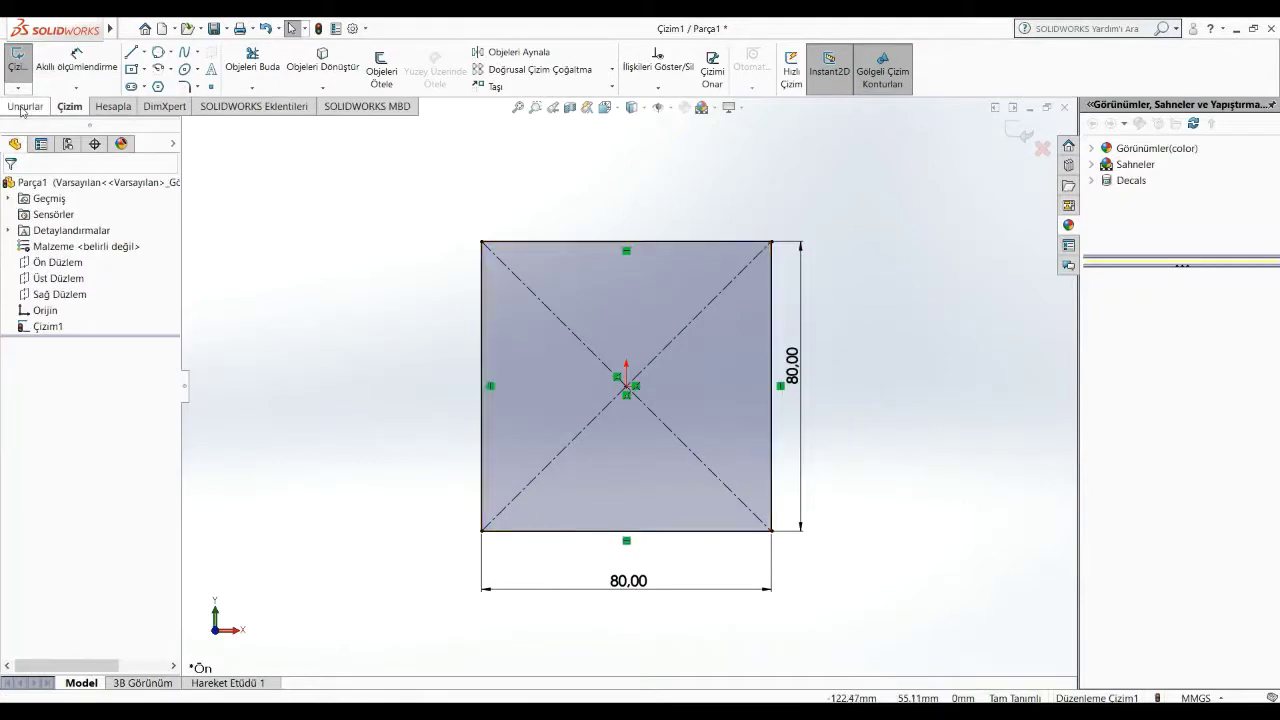
click(24, 106)
Step: Extrude the 80 × 80 square toward the front to a 20 mm blind depth
click(45, 75)
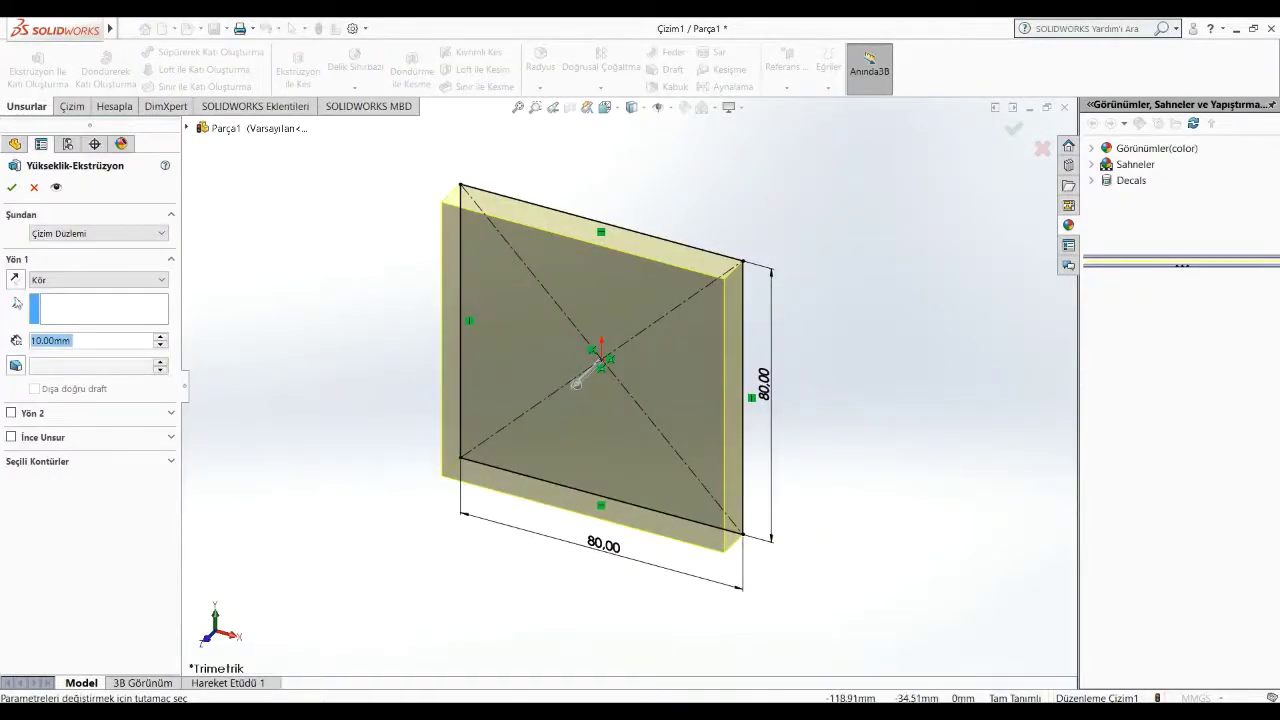
click(15, 281)
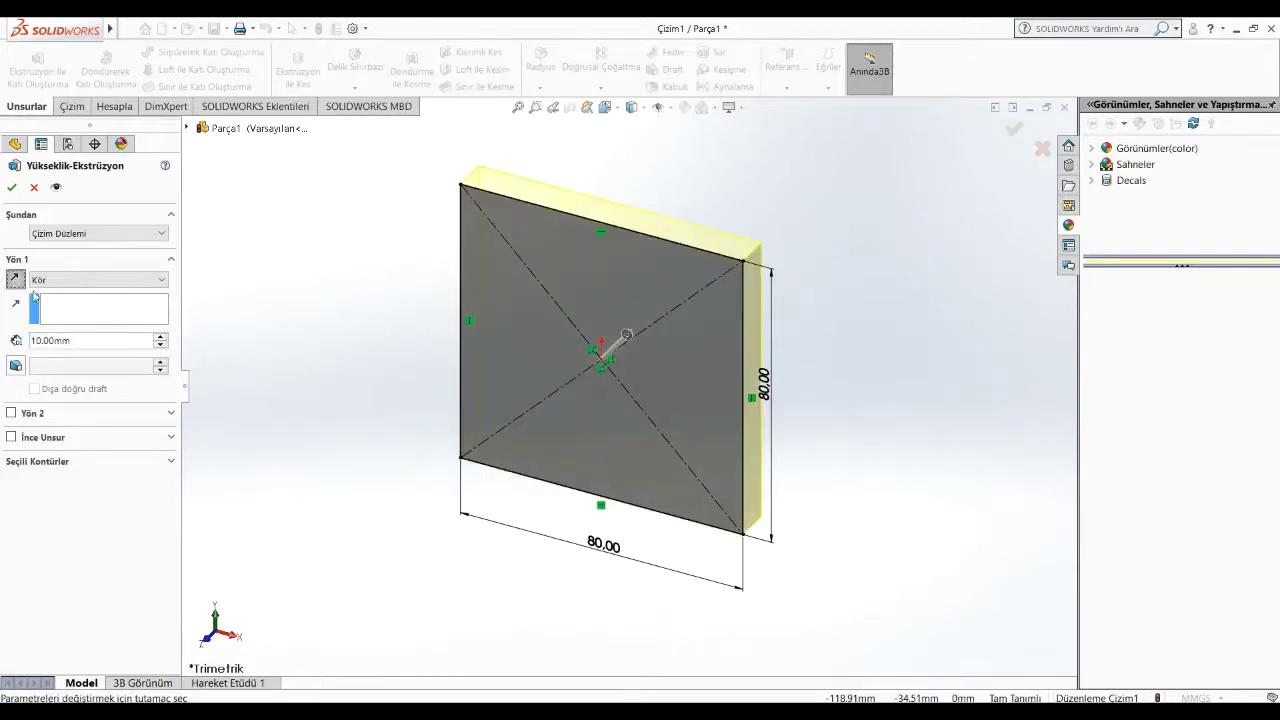
click(15, 280)
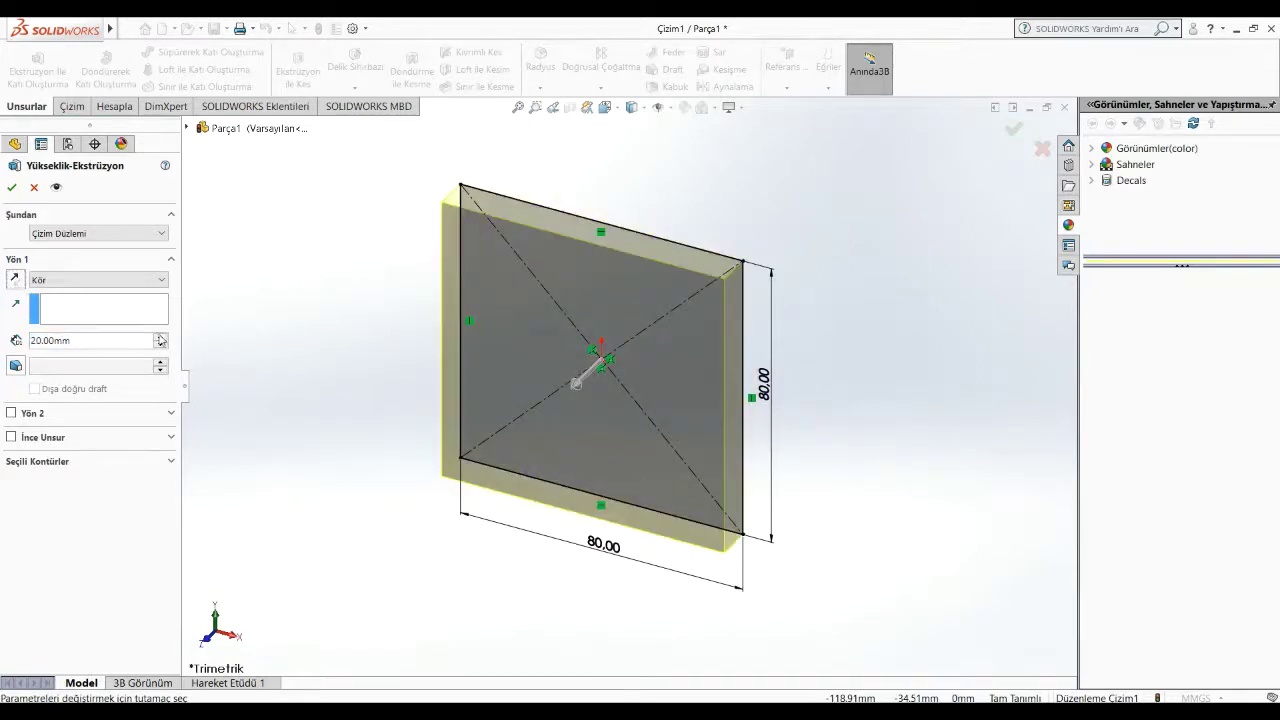
click(160, 338)
key(Return)
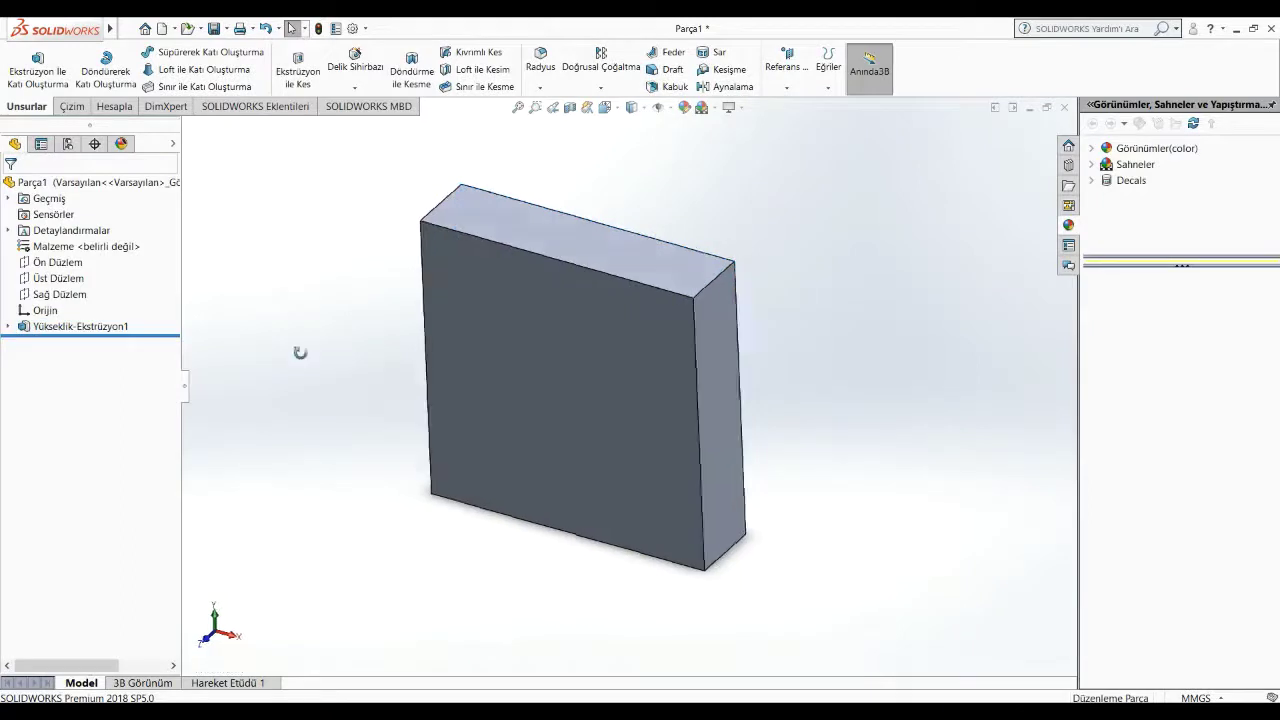
mouse_move(300, 352)
middle_down()
mouse_move(530, 418)
mouse_move(380, 286)
mouse_move(403, 277)
middle_up()
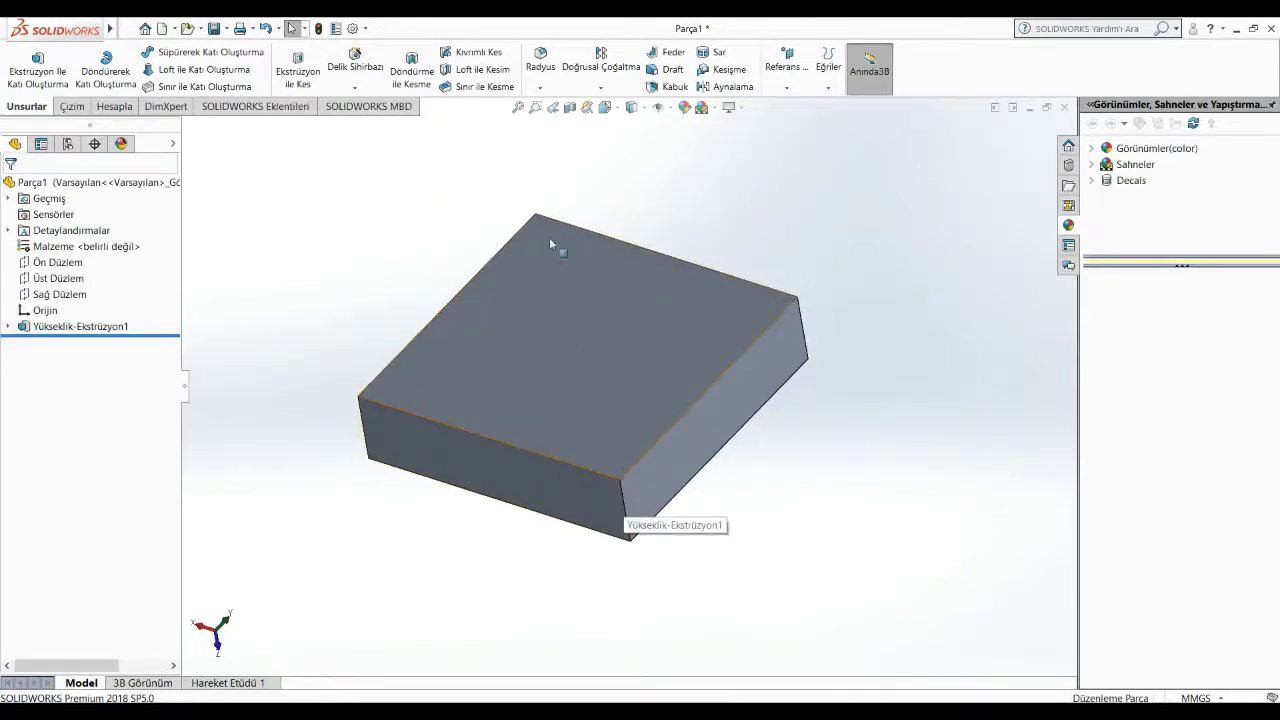
Step: Fillet the four short 20 mm corner edges of the block at 10 mm radius
click(551, 74)
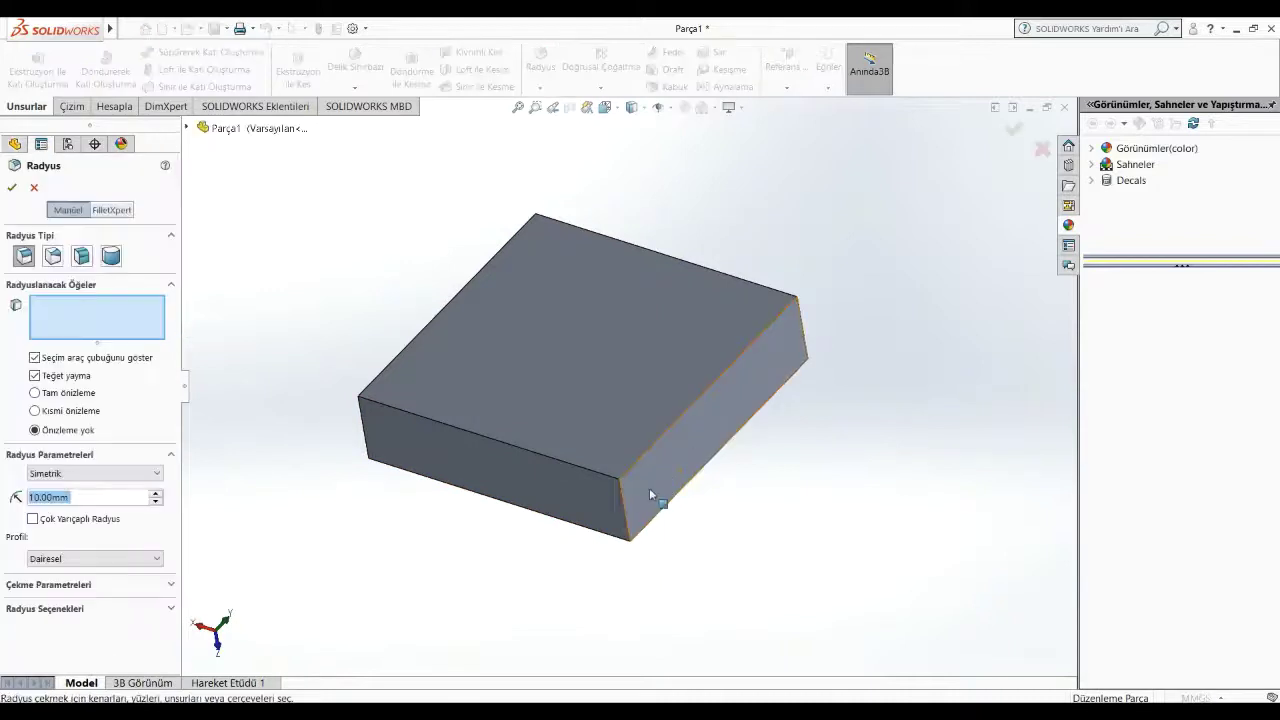
click(623, 505)
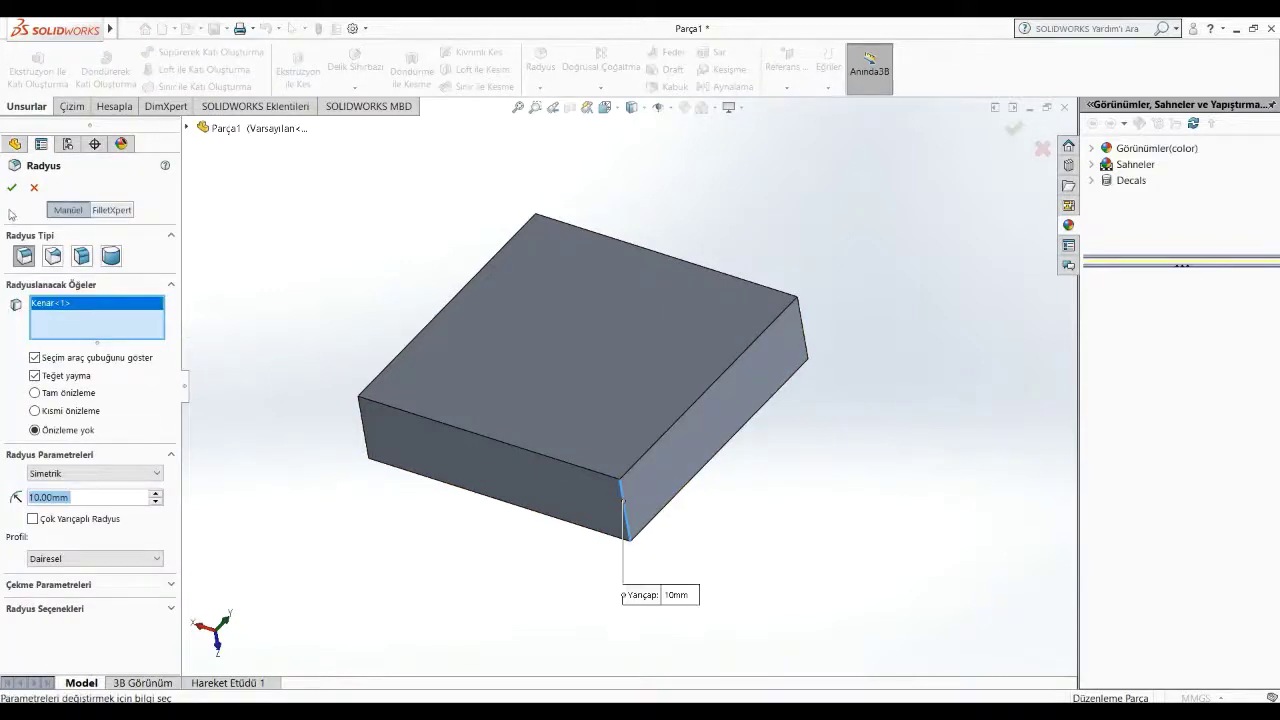
click(808, 346)
middle_drag(843, 343, 826, 514)
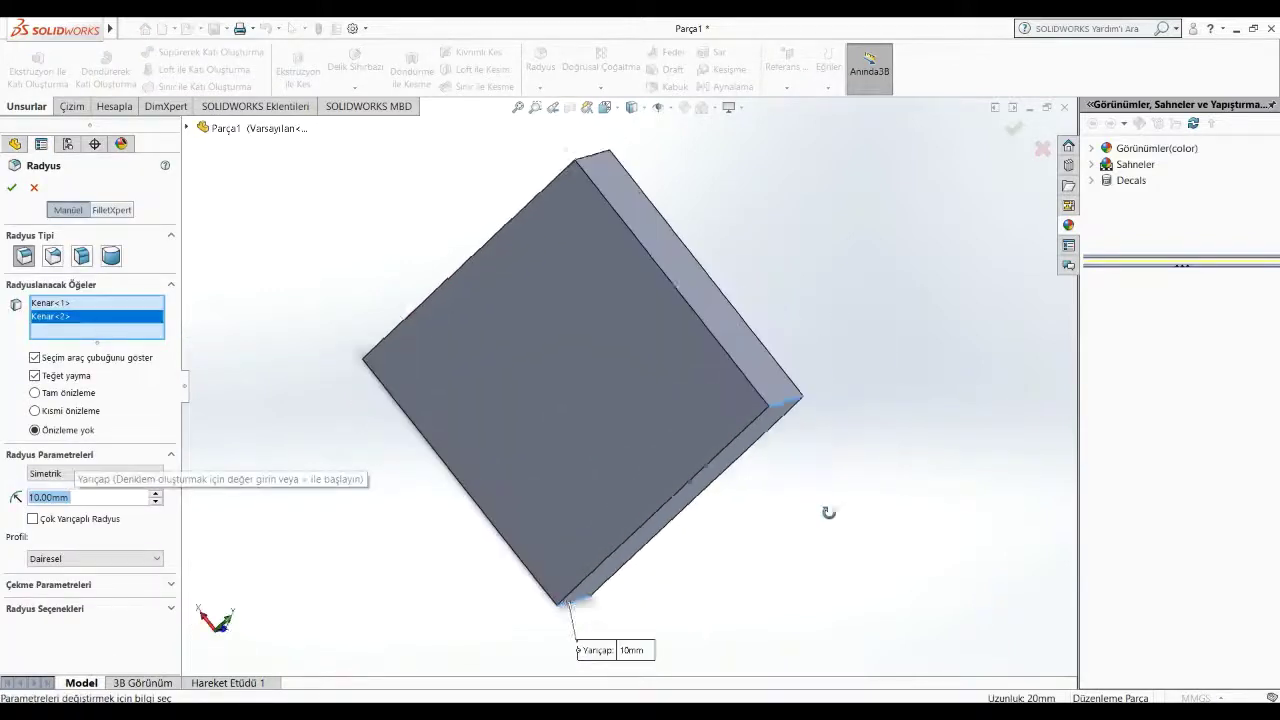
click(597, 176)
mouse_move(600, 178)
middle_down()
mouse_move(737, 177)
mouse_move(470, 335)
mouse_move(787, 410)
mouse_move(765, 395)
middle_up()
click(460, 330)
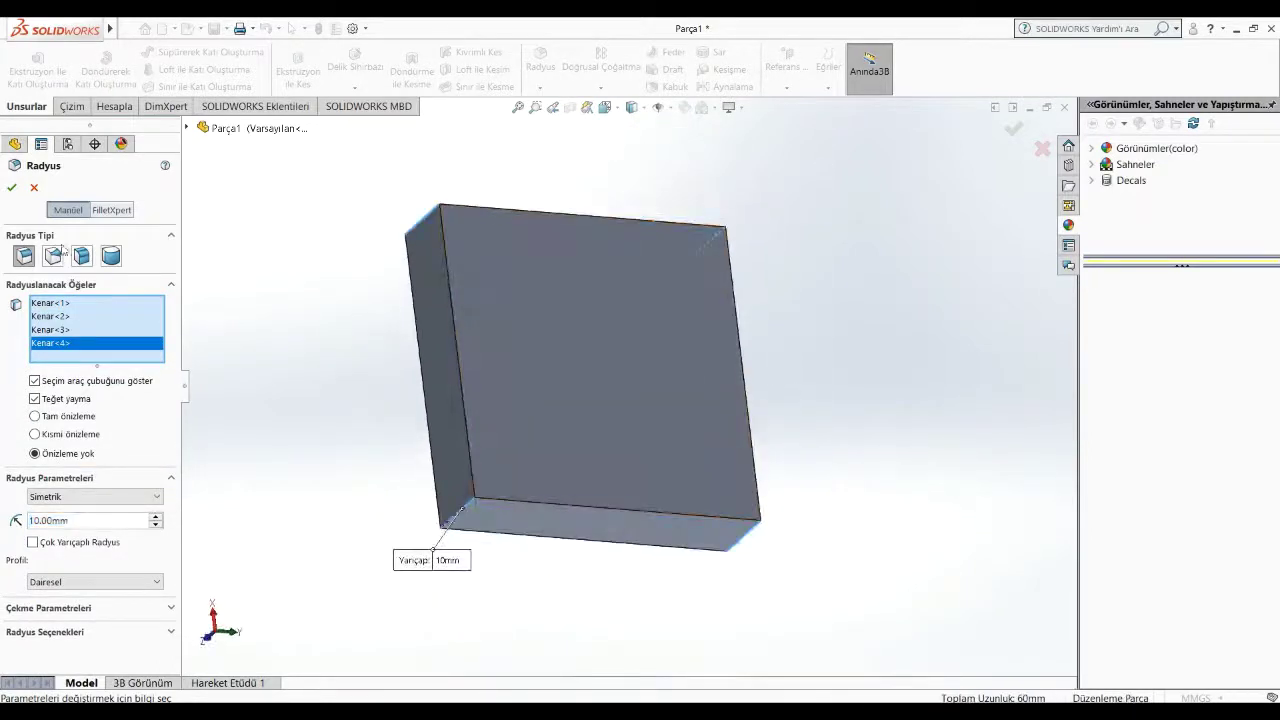
click(12, 188)
mouse_move(771, 500)
middle_down()
mouse_move(834, 423)
mouse_move(889, 423)
mouse_move(801, 418)
mouse_move(831, 423)
middle_up()
click(597, 345)
Step: Start a sketch on the block's front face and draw a circle centred on the origin
right_click(597, 345)
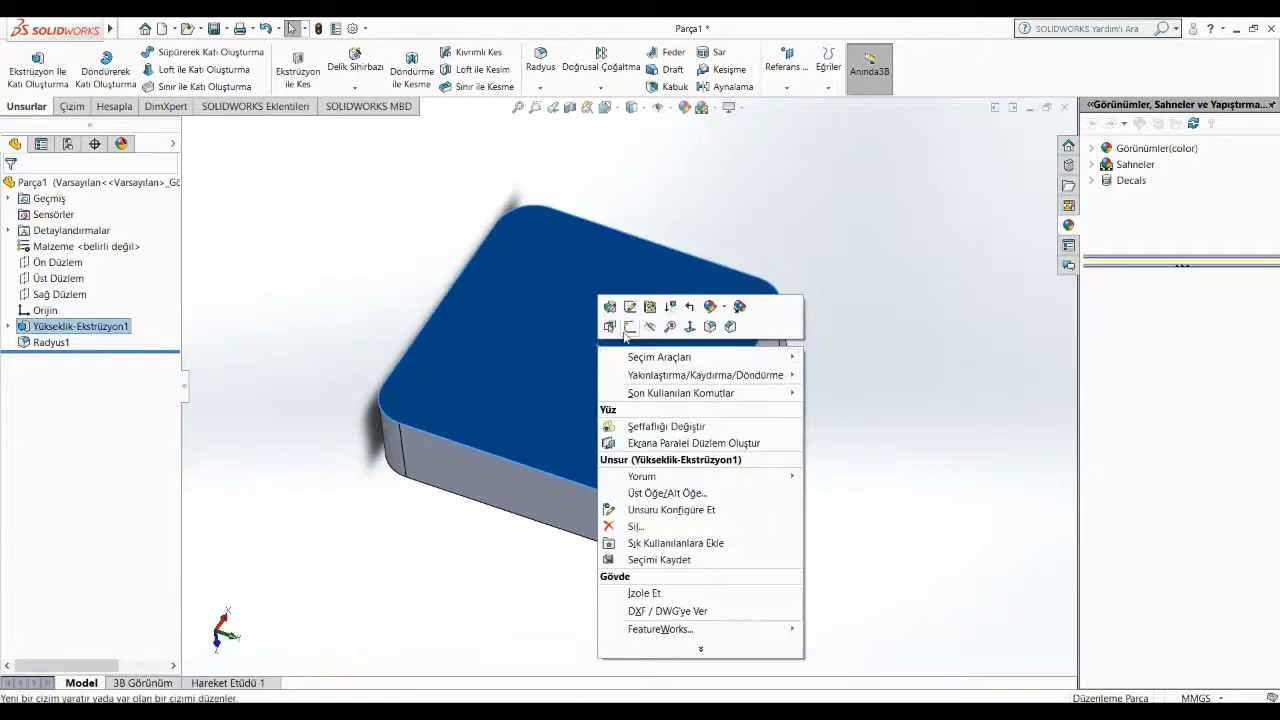
click(627, 330)
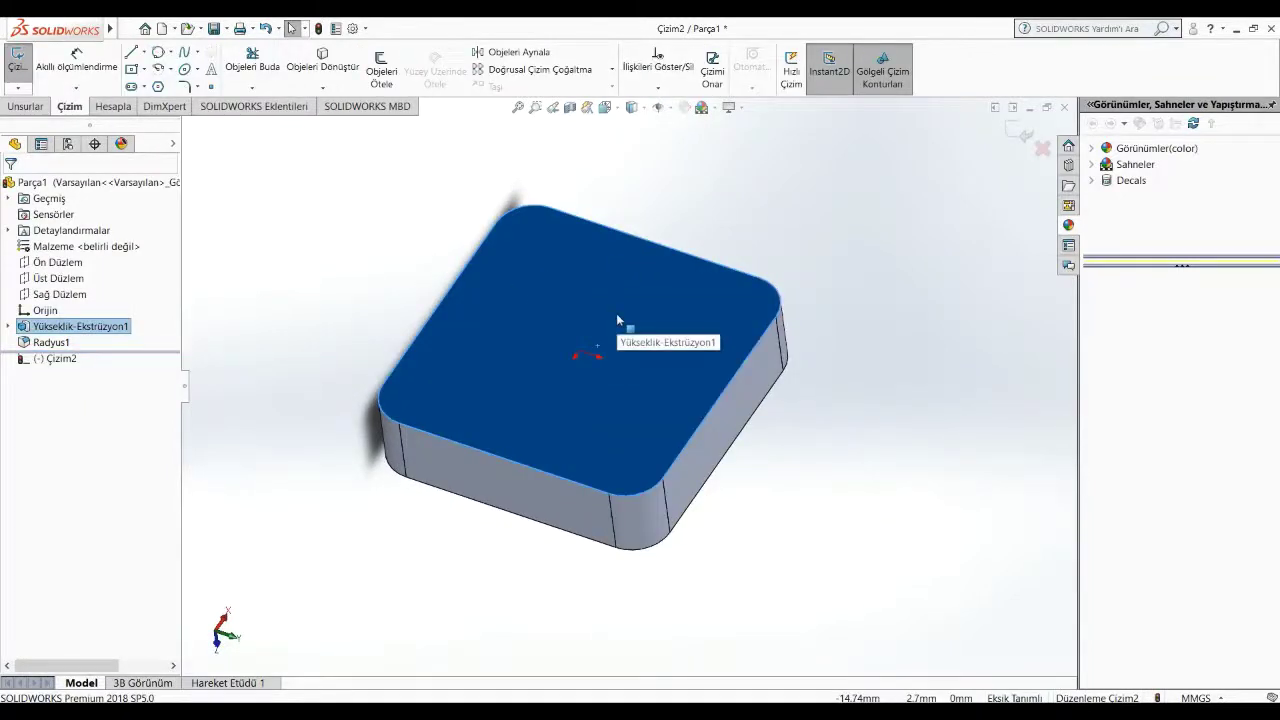
click(171, 52)
click(190, 63)
key(Escape)
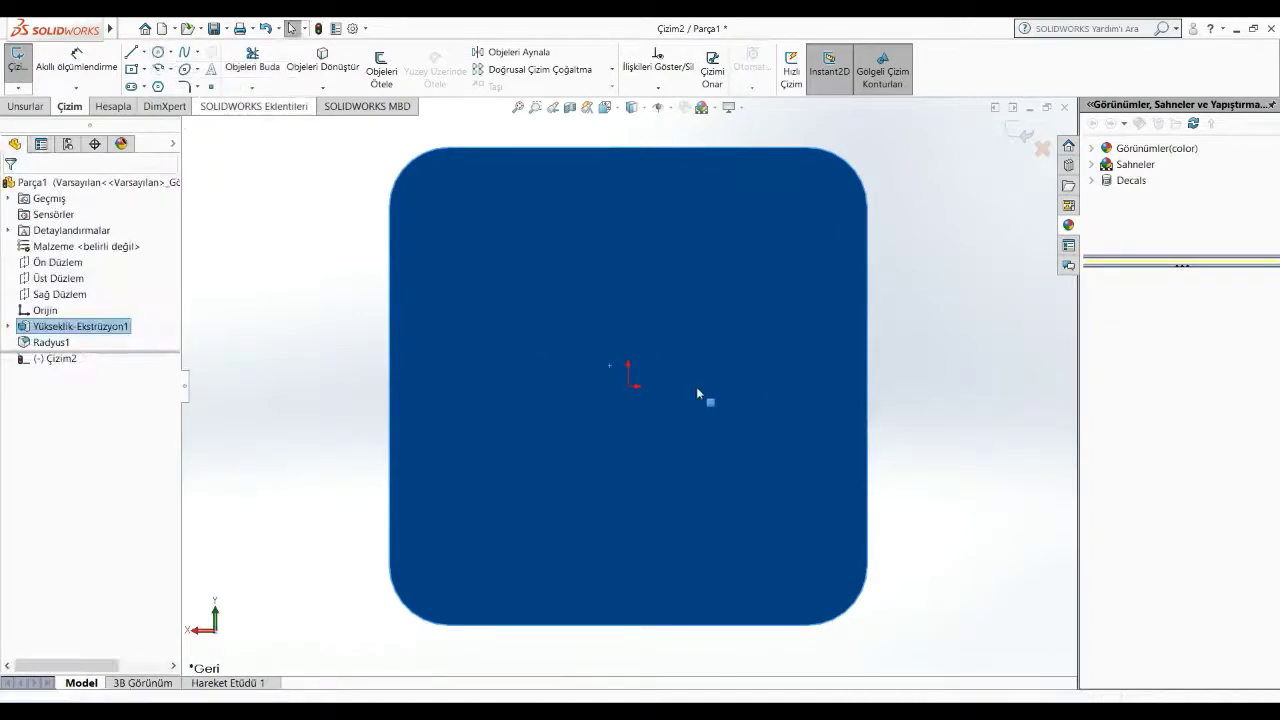
click(158, 51)
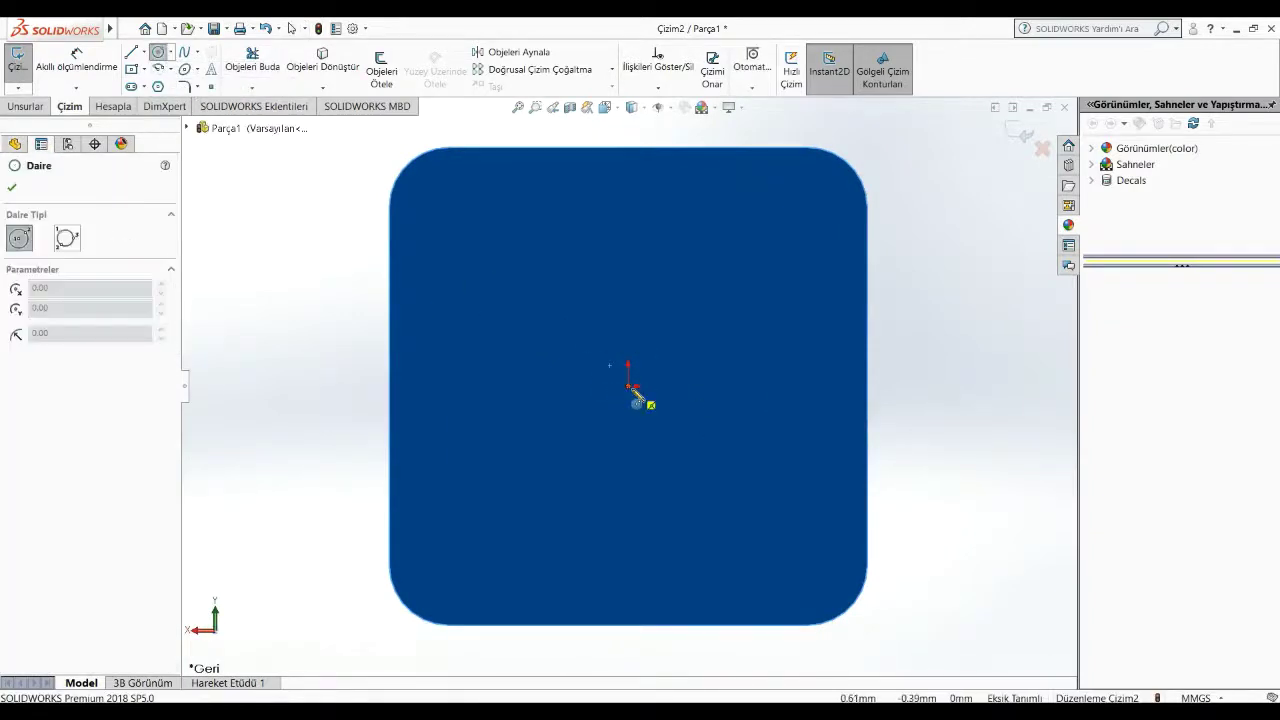
click(628, 386)
click(736, 444)
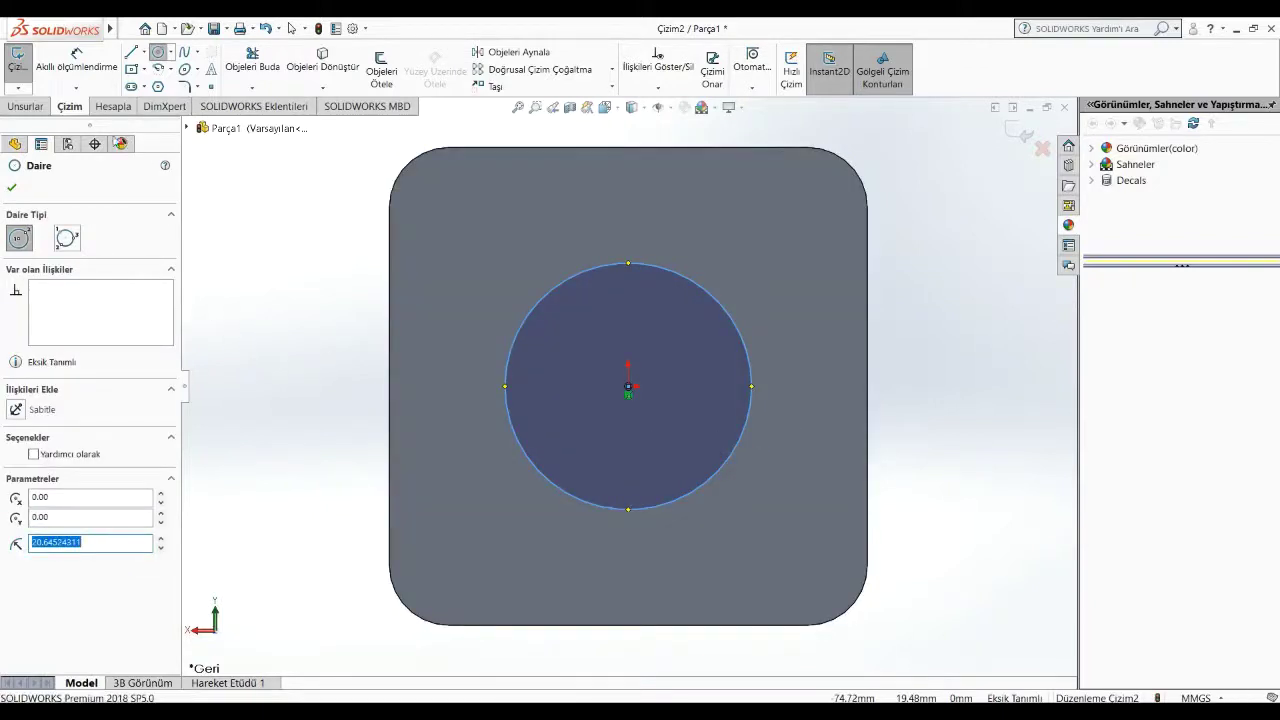
click(9, 190)
Step: Dimension the circle's diameter to 50 mm
click(76, 60)
click(600, 506)
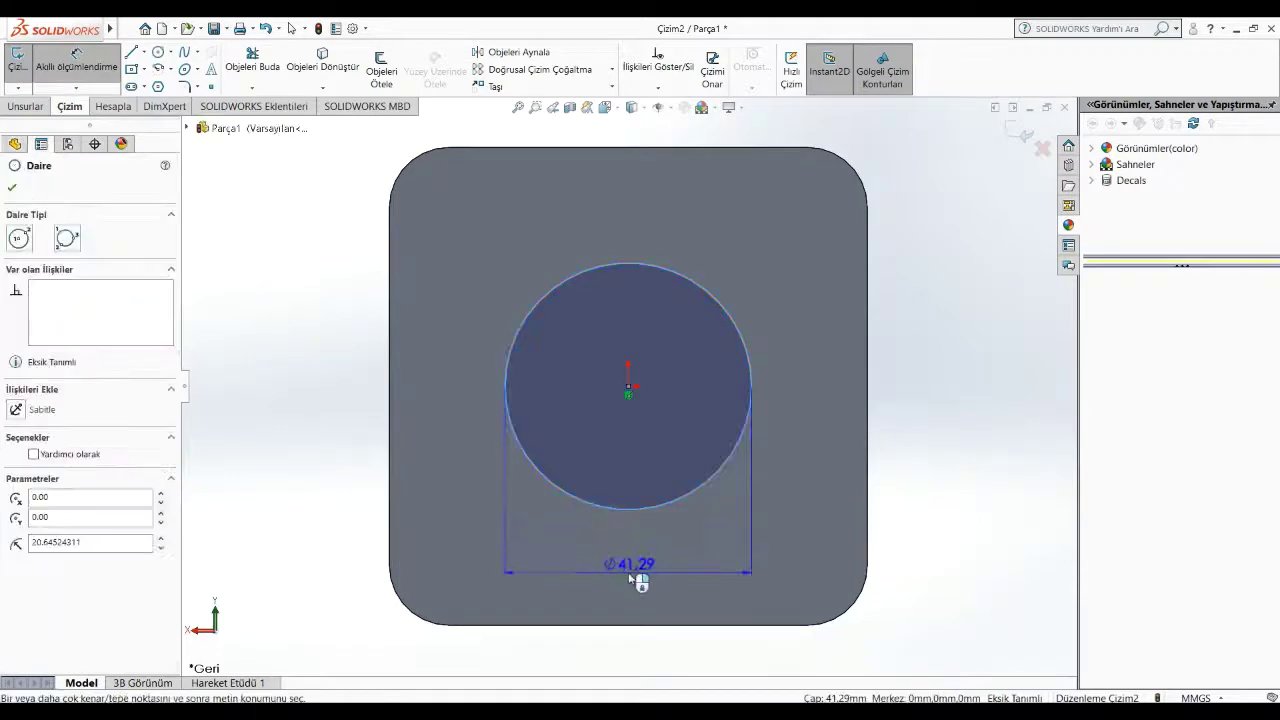
click(640, 580)
text(50mm)
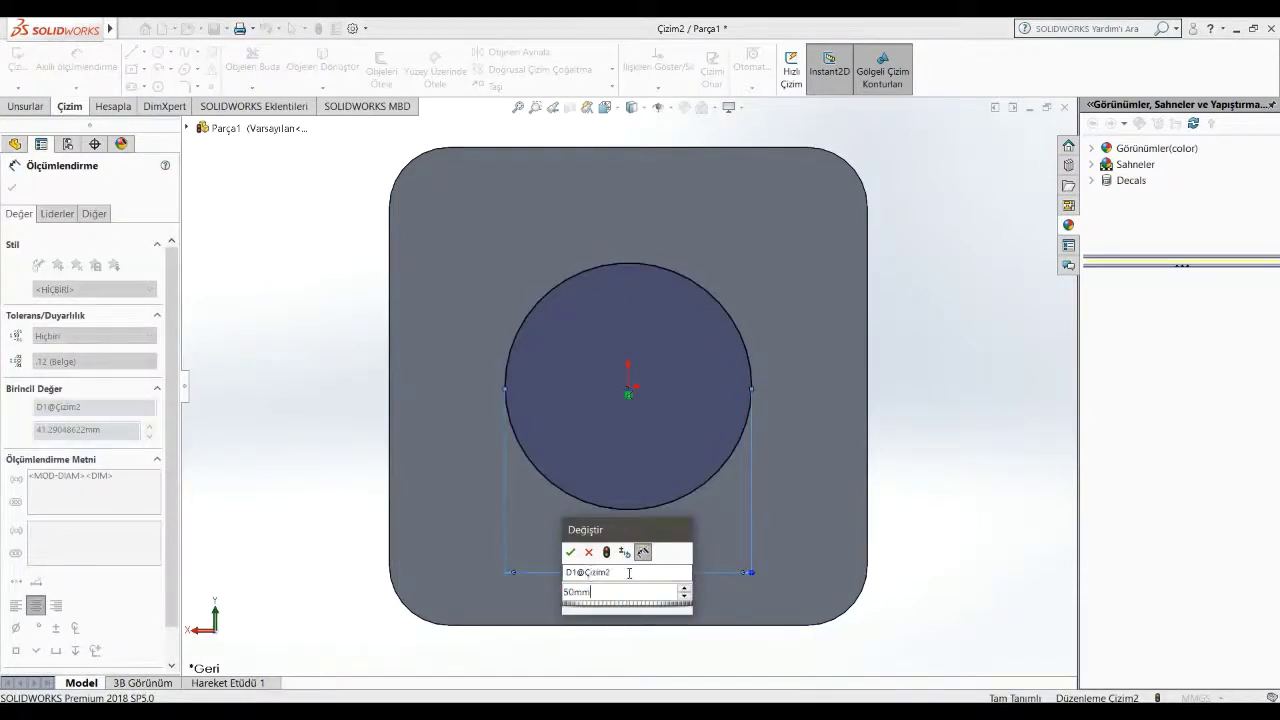
key(Return)
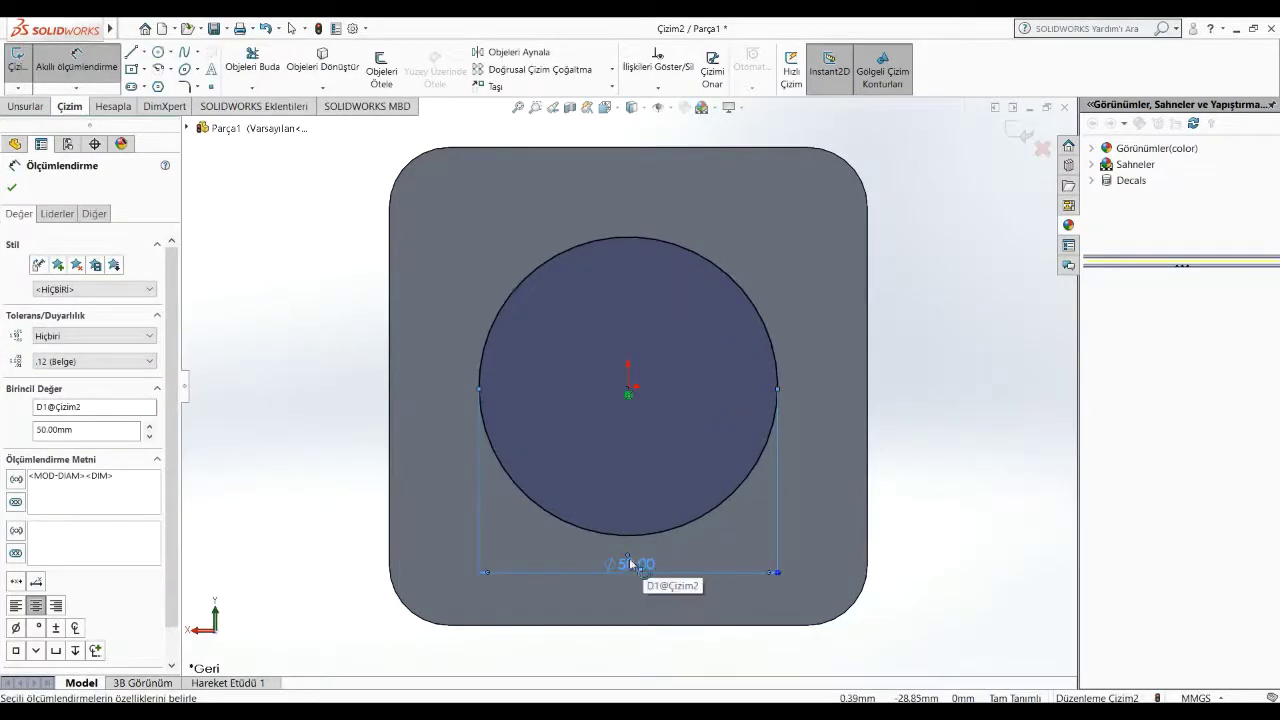
click(14, 187)
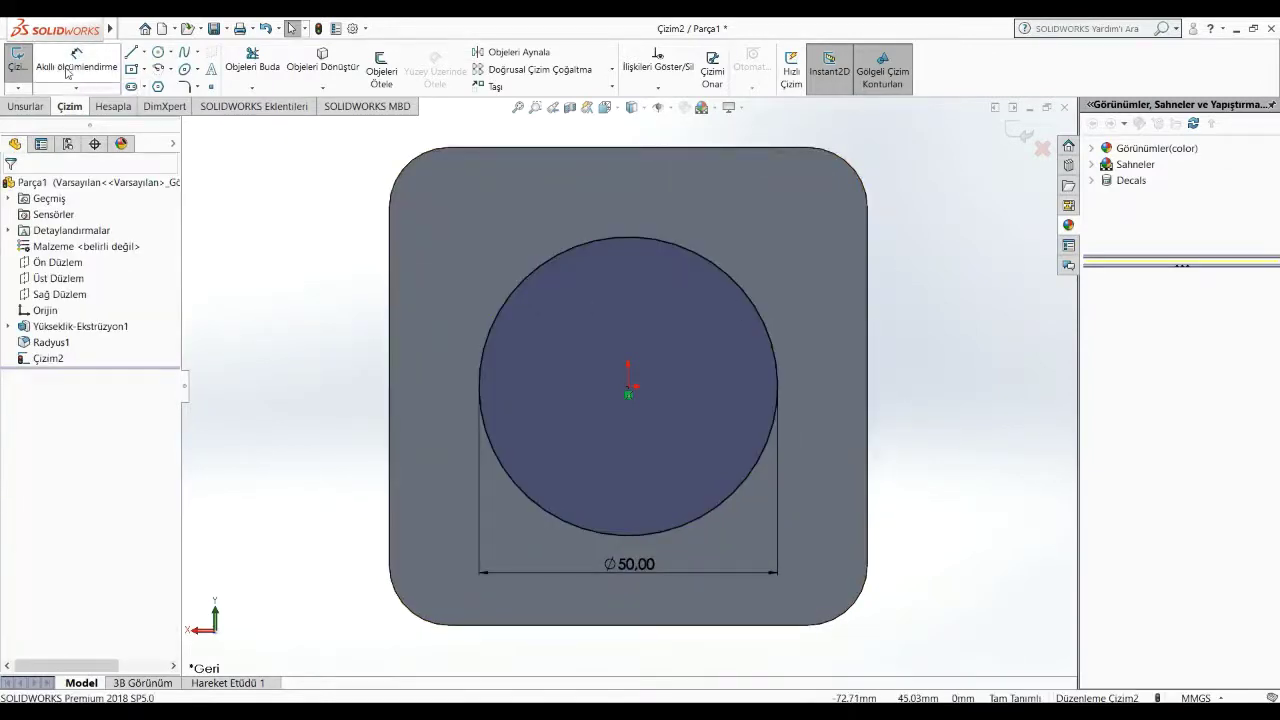
click(27, 105)
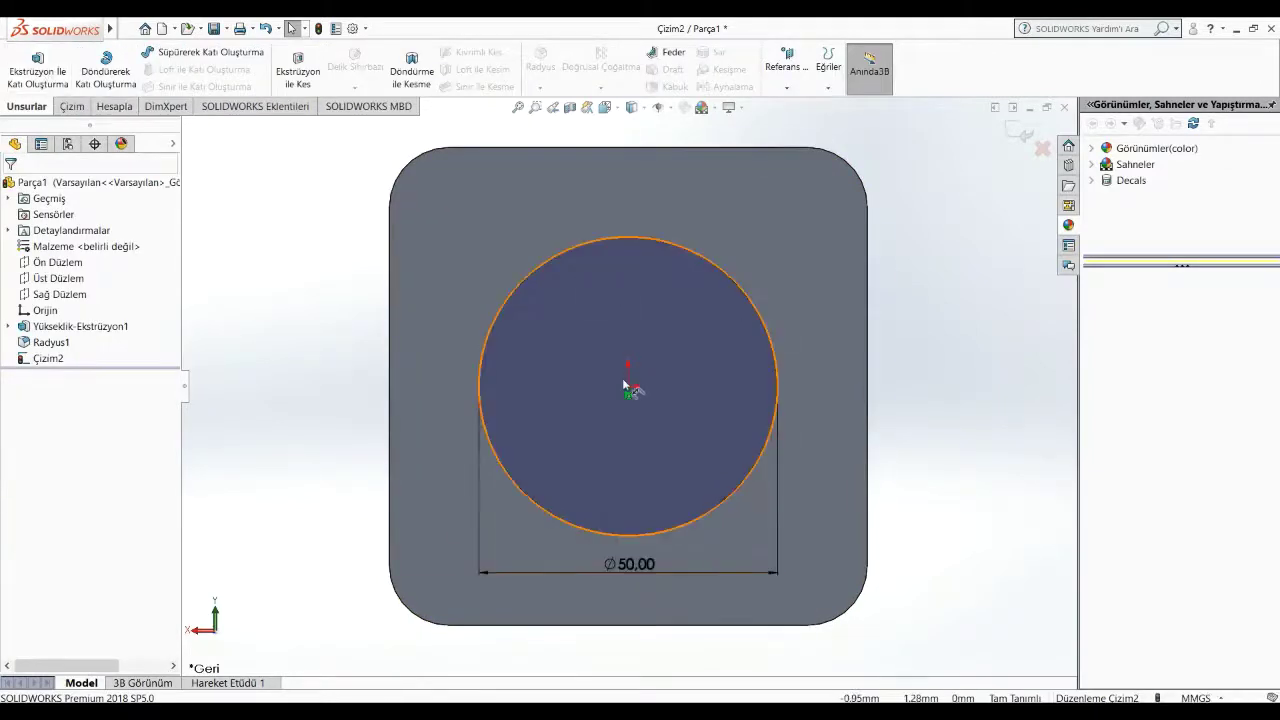
Step: Extrude the 50 mm circle 20 mm as a merged boss, Yükseklik-Ekstrüzyon2
click(71, 73)
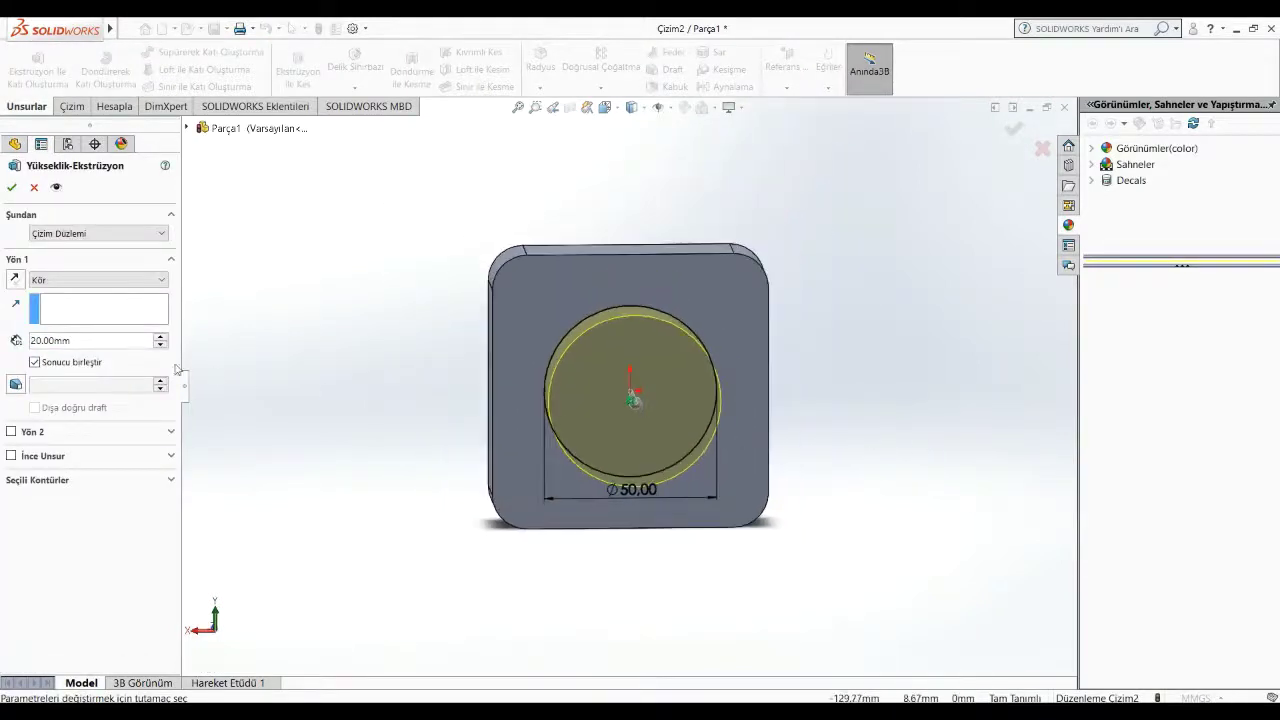
click(11, 188)
mouse_move(394, 386)
middle_down()
mouse_move(511, 369)
mouse_move(574, 312)
mouse_move(514, 537)
mouse_move(409, 534)
middle_up()
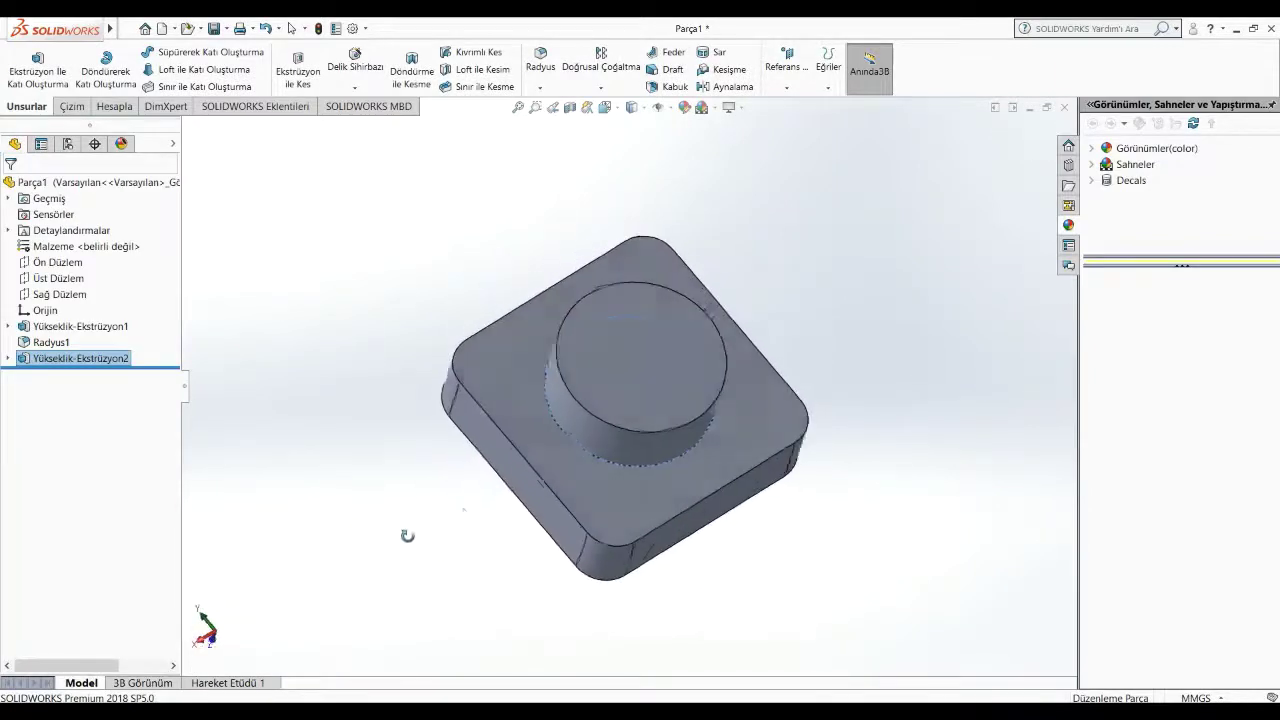
right_click(686, 390)
mouse_move(788, 249)
middle_down()
mouse_move(846, 291)
mouse_move(806, 82)
middle_up()
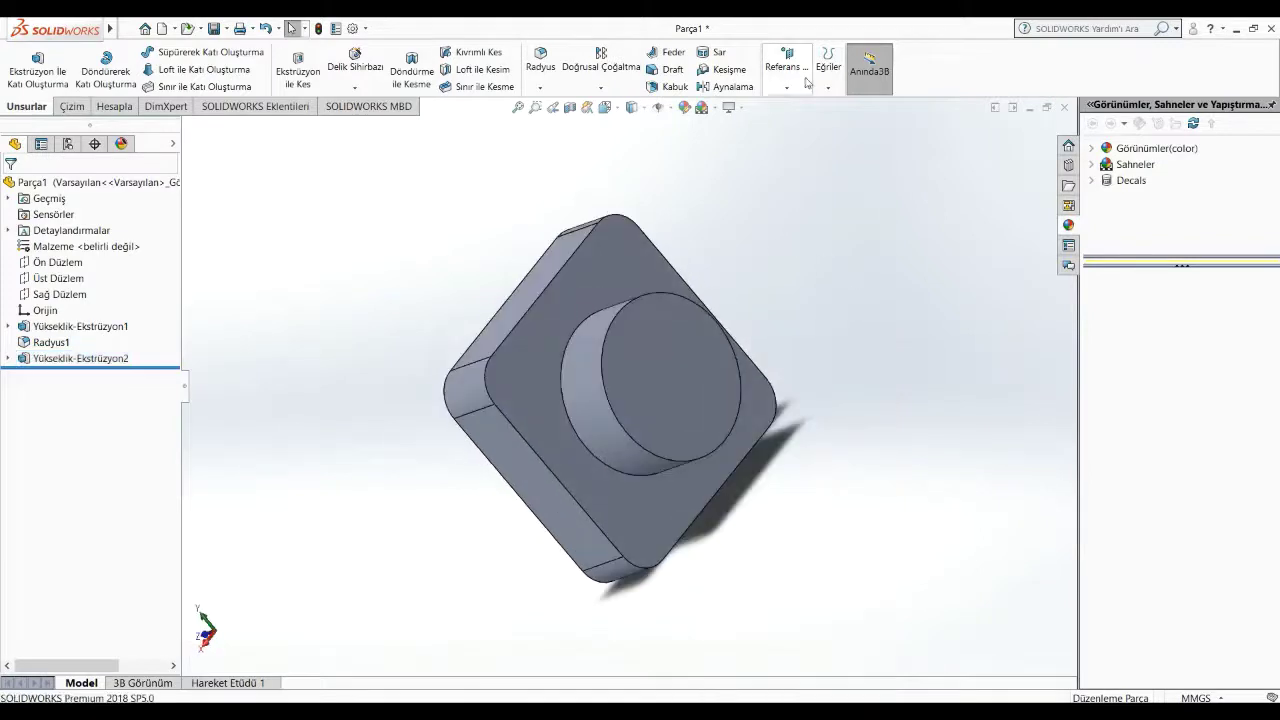
click(806, 82)
Step: Create plane Düzlem1 offset 10 mm from Ön Düzlem, with the offset flipped
click(800, 104)
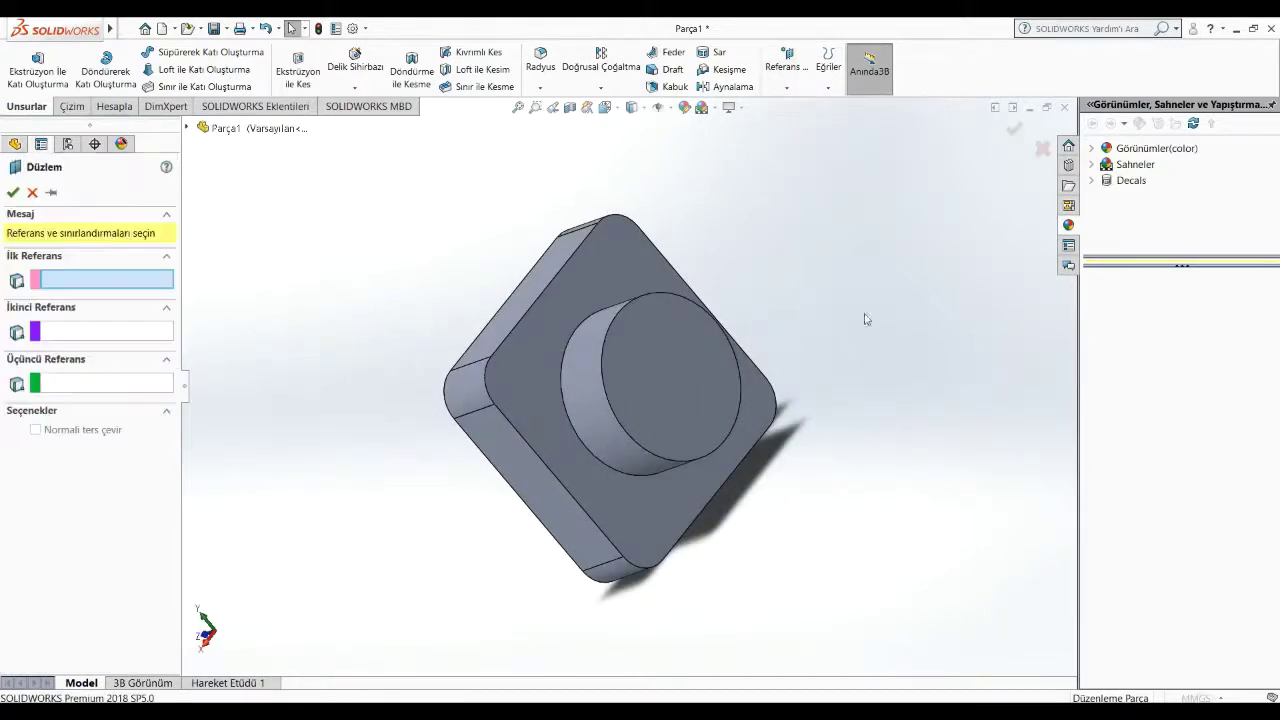
middle_drag(866, 317, 697, 293)
click(190, 130)
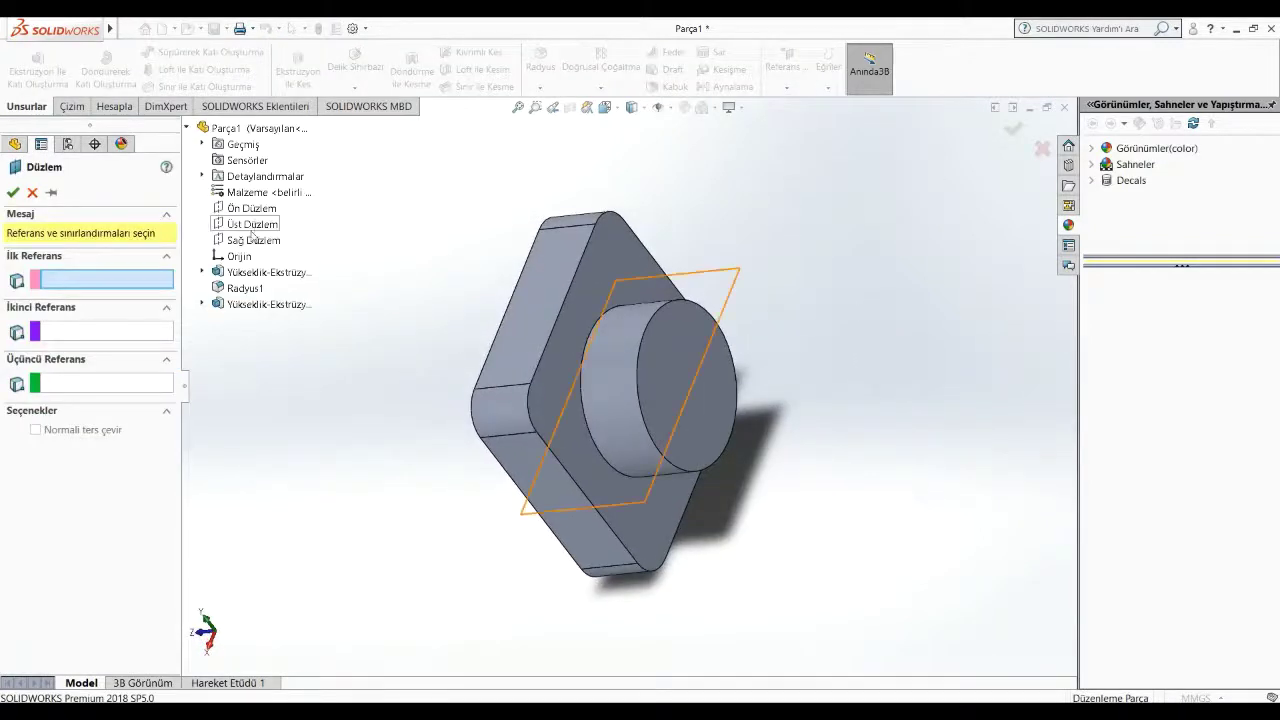
click(251, 208)
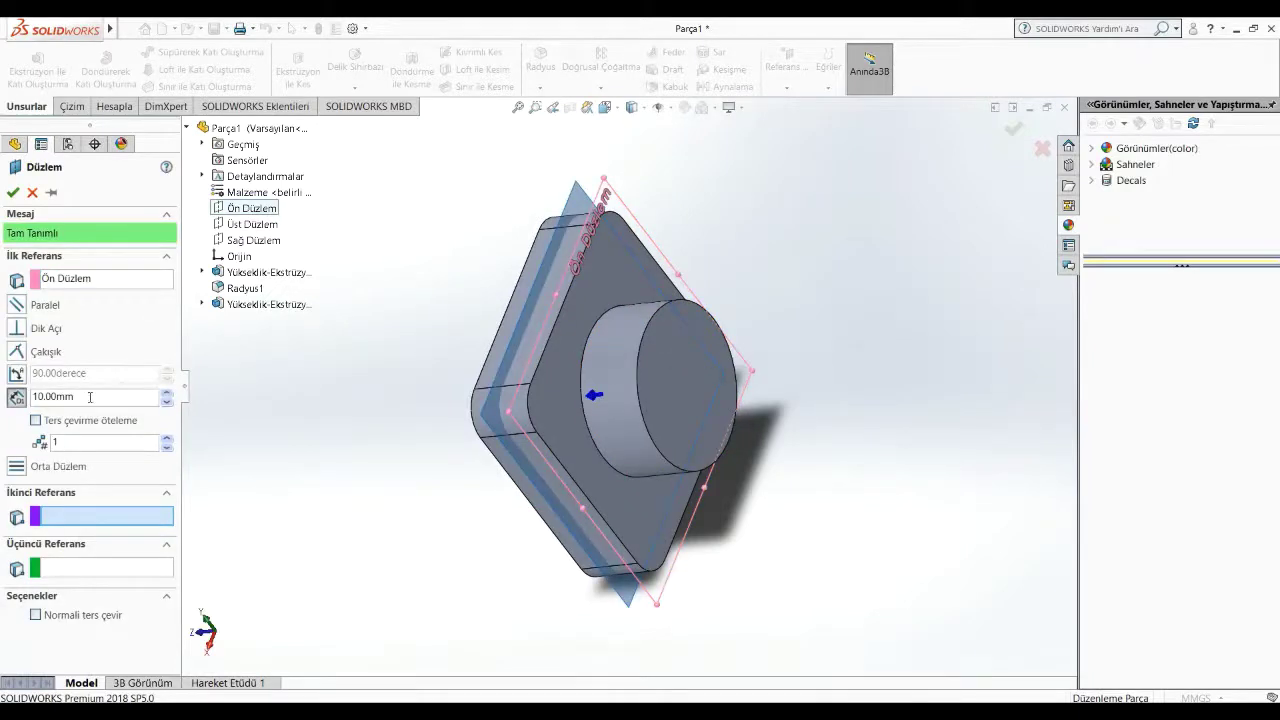
click(37, 421)
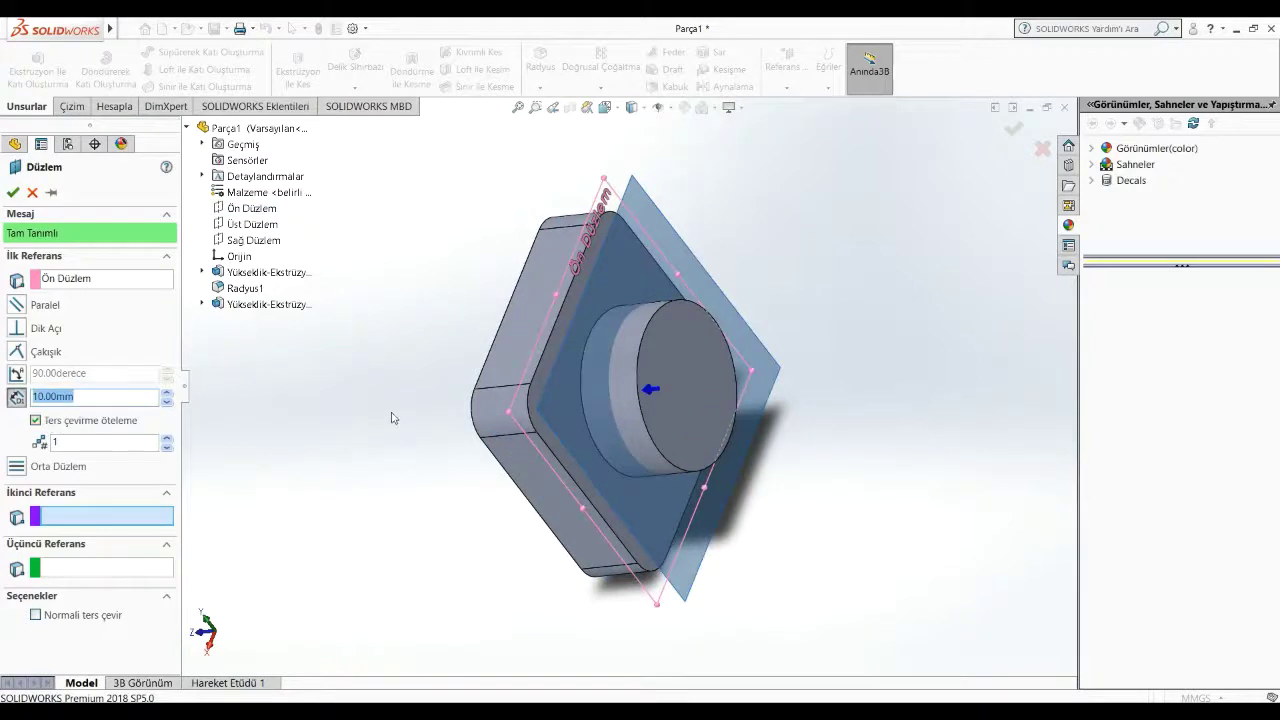
middle_drag(392, 418, 414, 400)
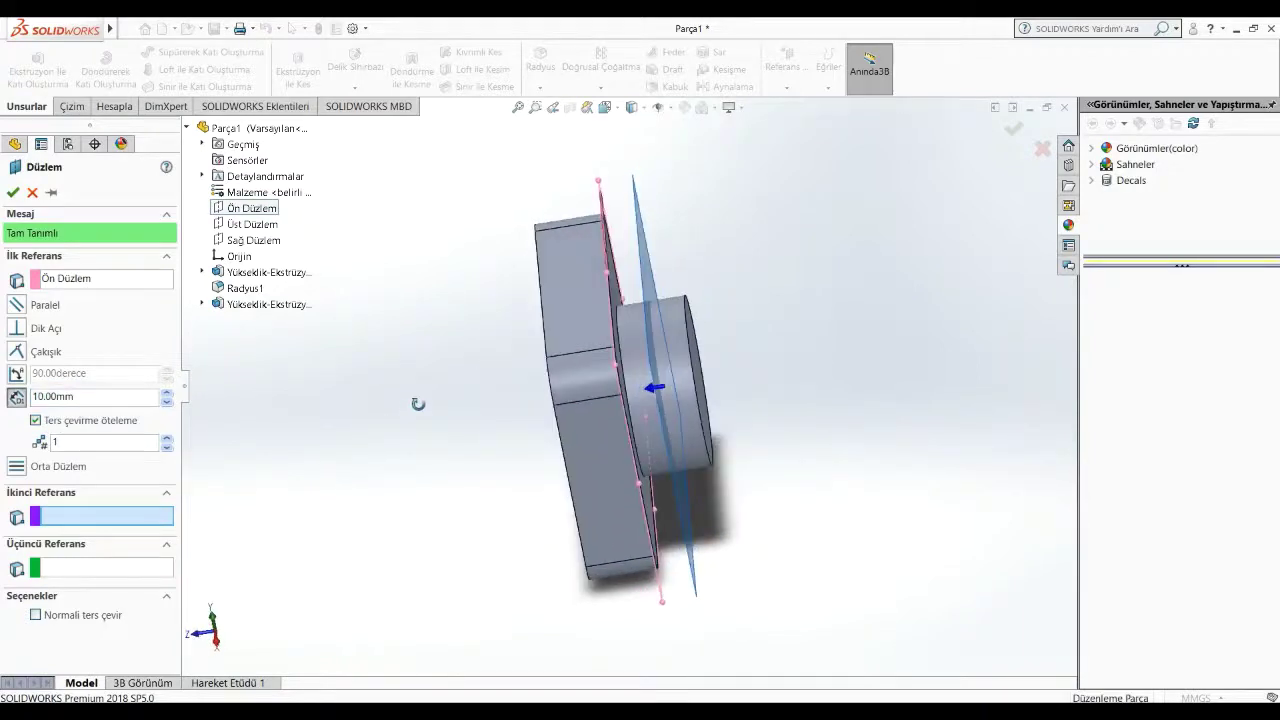
click(13, 192)
middle_drag(471, 346, 443, 349)
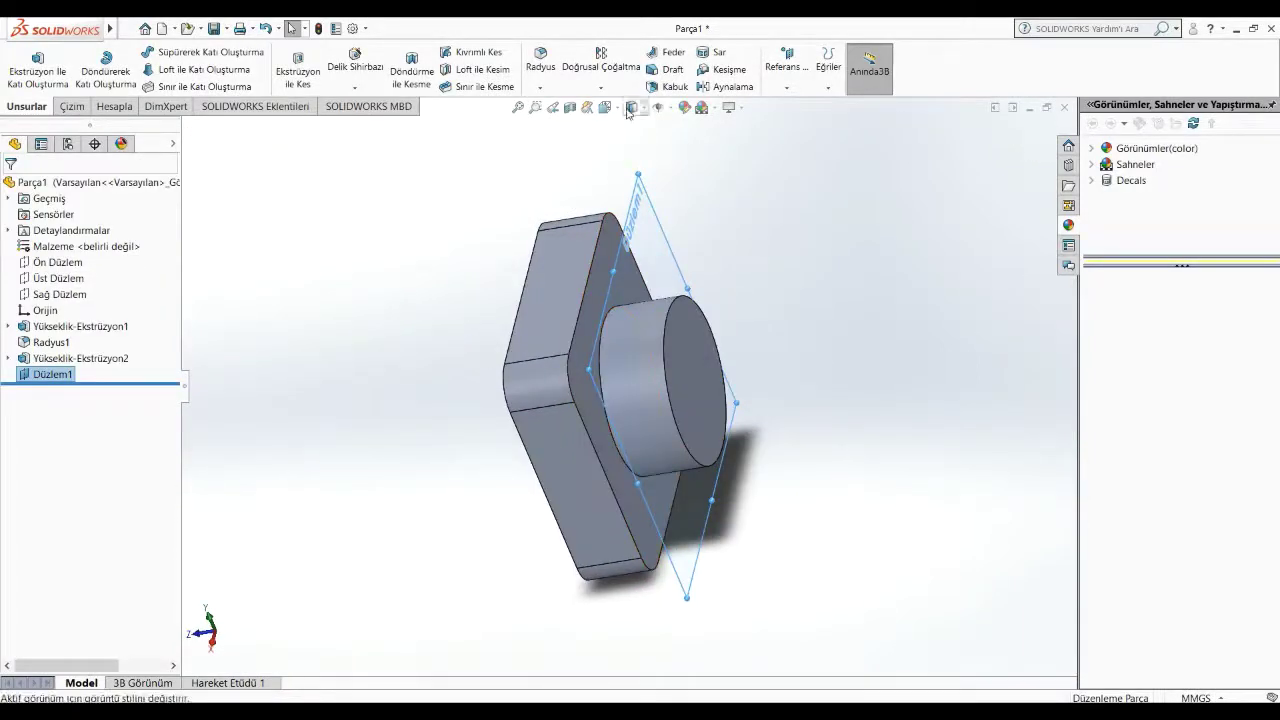
click(600, 87)
Step: Mirror Yükseklik-Ekstrüzyon1 and Radyus1 across Düzlem1 as Aynalama1
click(615, 139)
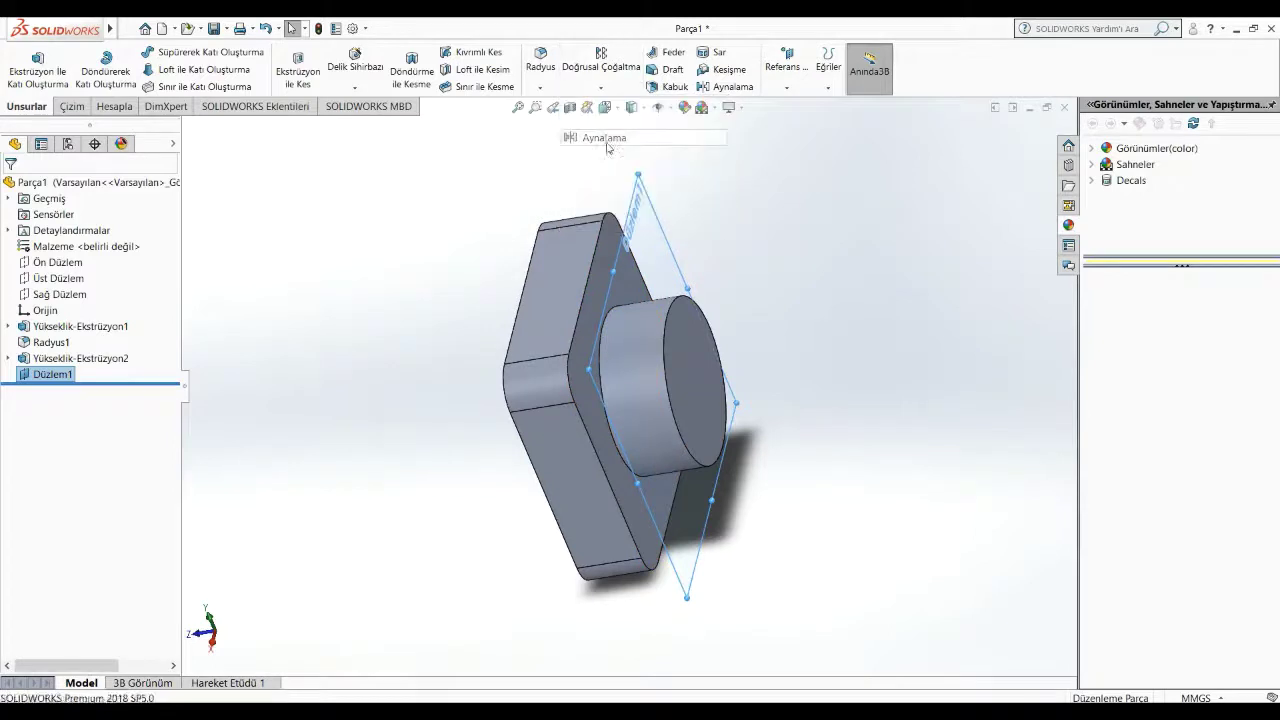
click(543, 326)
click(629, 429)
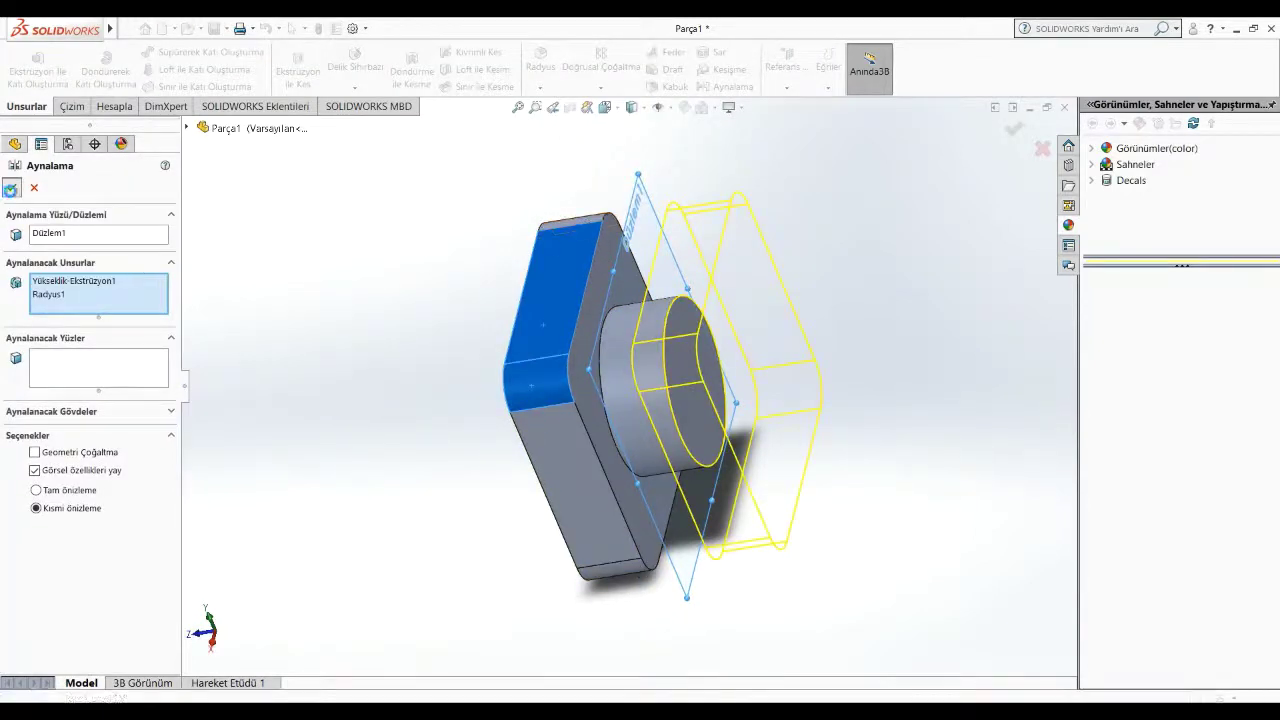
click(11, 187)
mouse_move(933, 489)
middle_down()
mouse_move(853, 593)
mouse_move(907, 576)
mouse_move(777, 381)
middle_up()
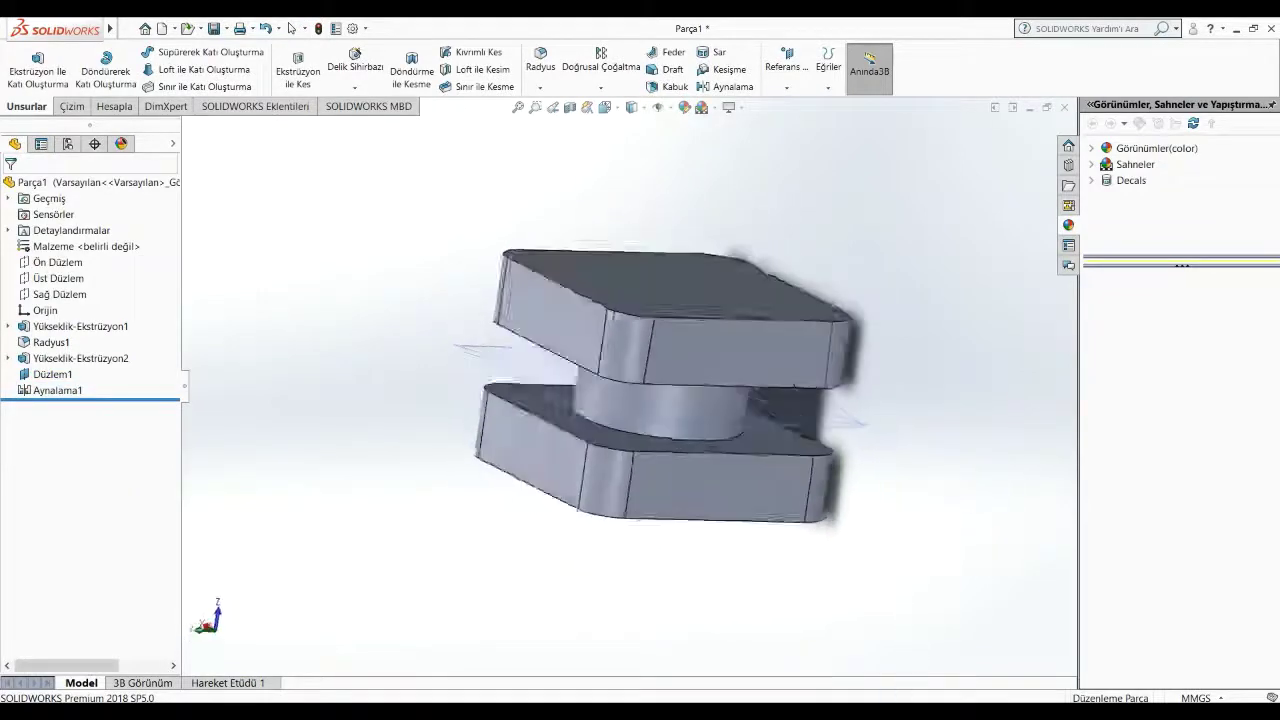
Step: Hide the Düzlem1 reference plane
right_click(777, 381)
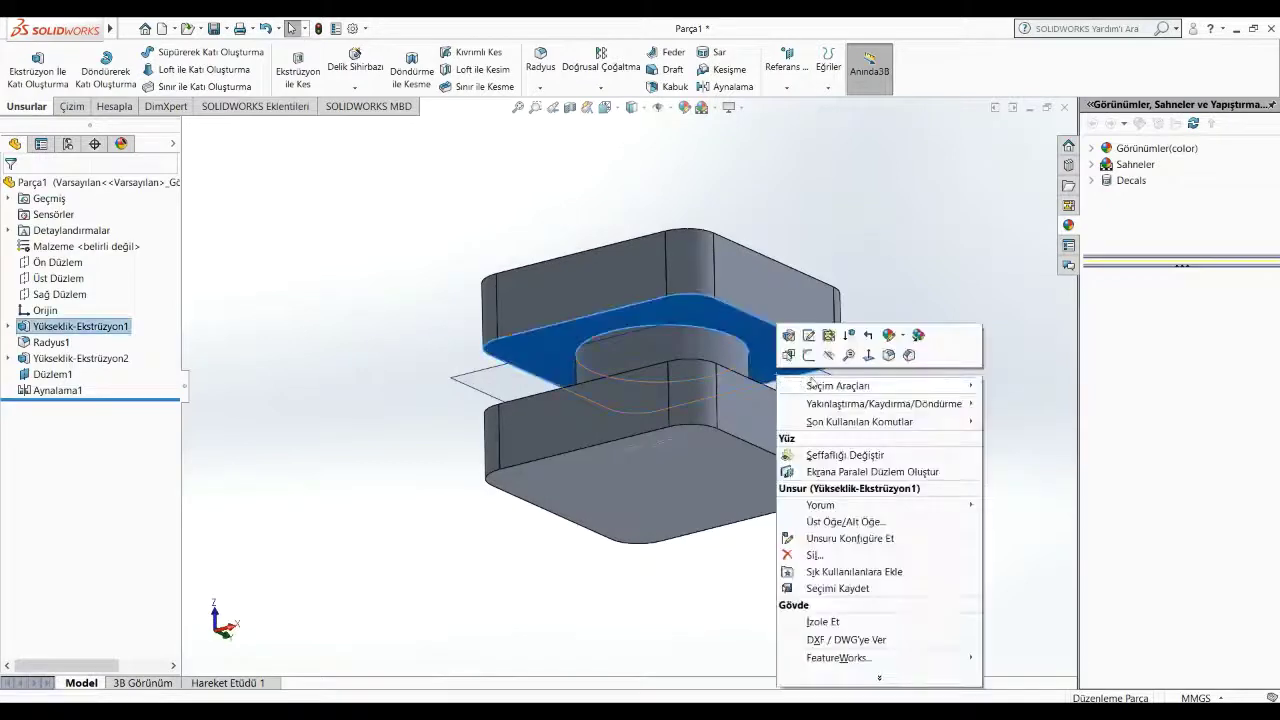
key(Escape)
mouse_move(777, 381)
middle_down()
mouse_move(858, 400)
mouse_move(946, 263)
middle_up()
click(858, 400)
right_click(858, 400)
key(Escape)
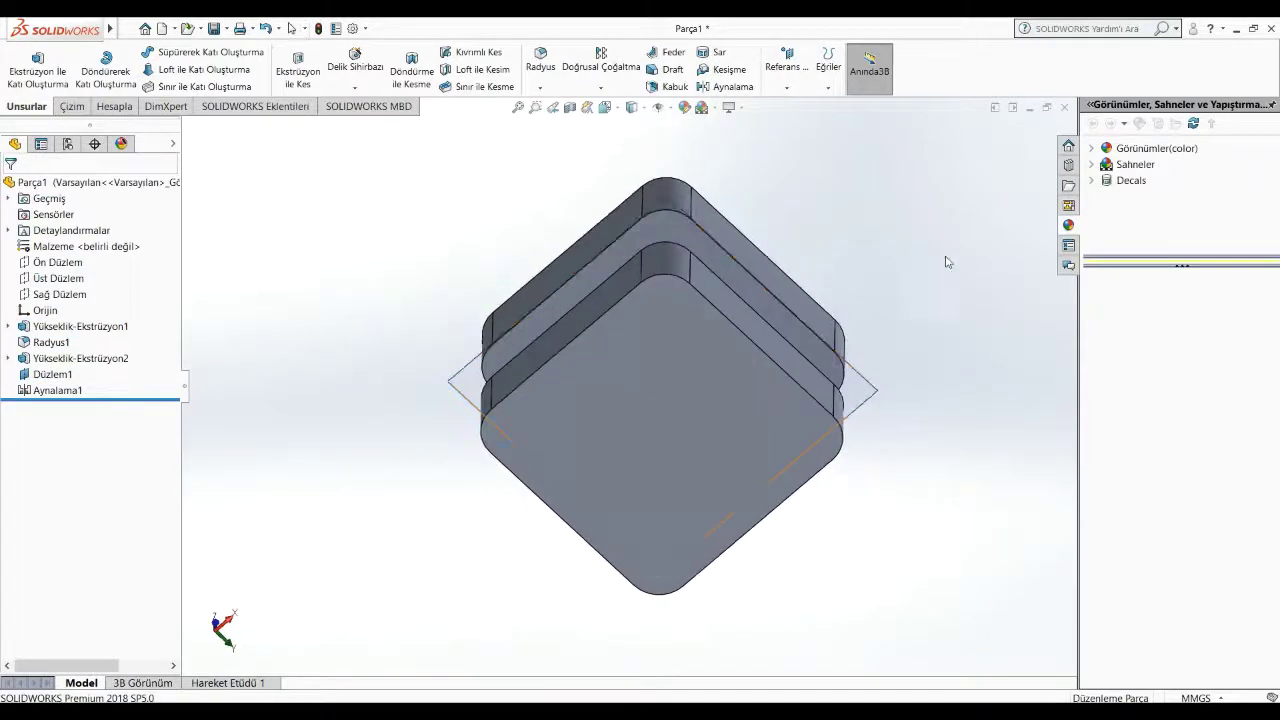
right_click(851, 387)
click(901, 358)
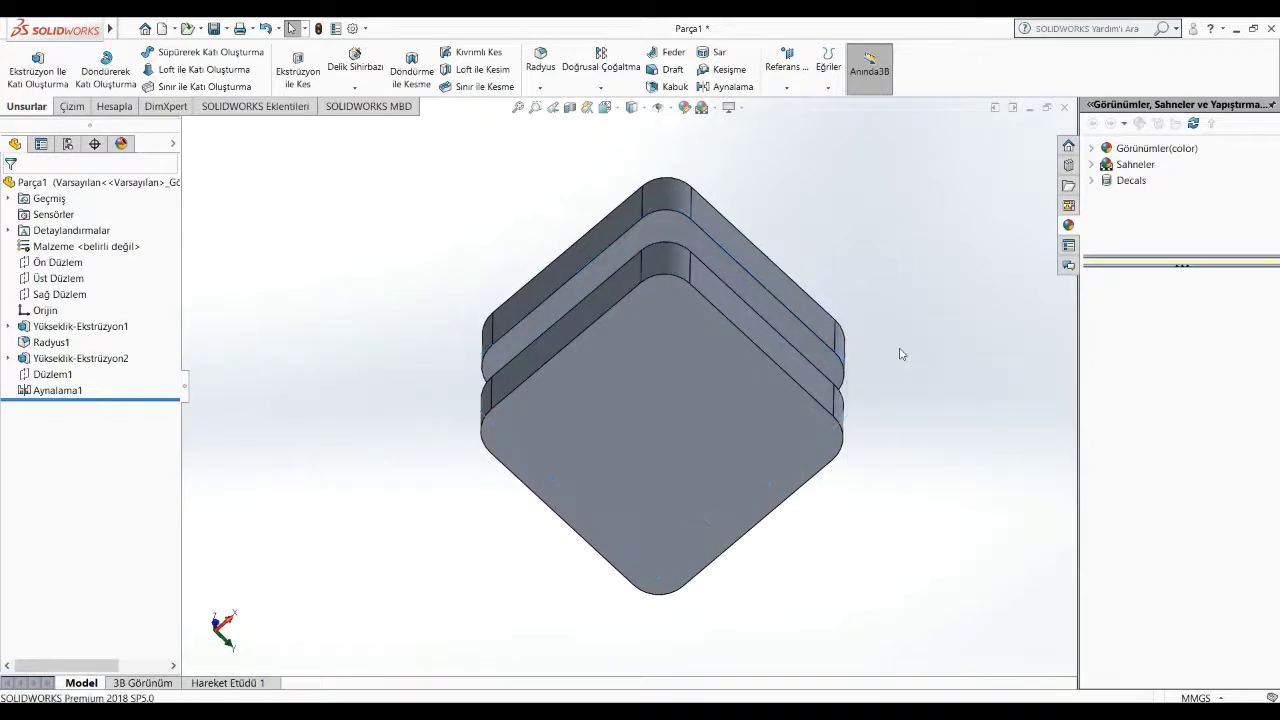
mouse_move(914, 366)
middle_down()
mouse_move(965, 440)
mouse_move(1006, 551)
mouse_move(957, 371)
mouse_move(980, 403)
mouse_move(638, 380)
middle_up()
Step: Start a sketch on the top face and draw a circle centred on the origin
right_click(667, 357)
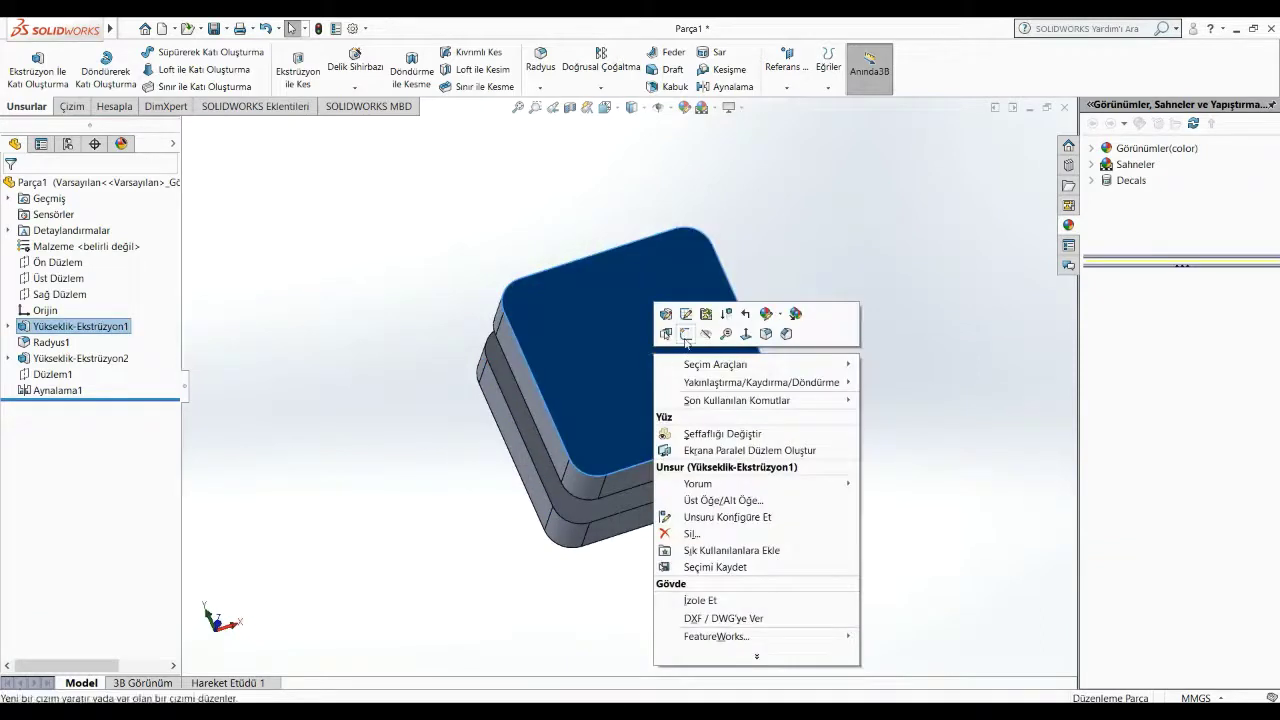
click(720, 336)
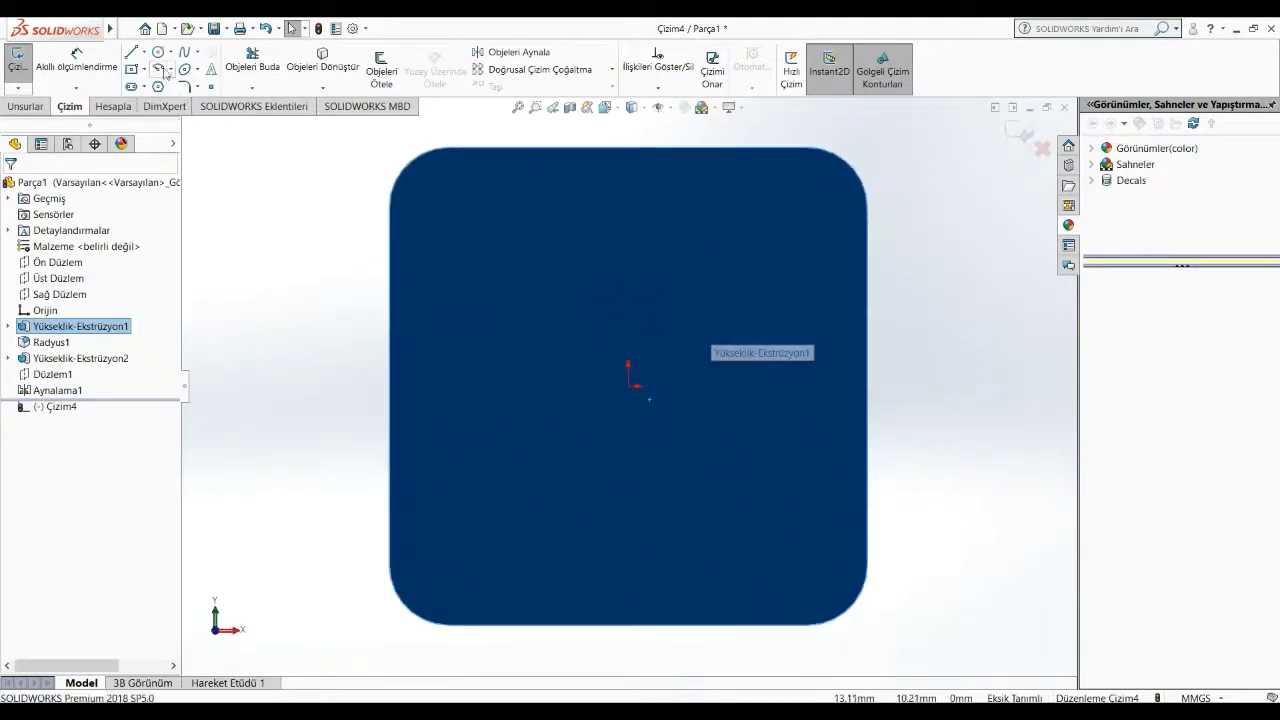
key(c)
click(628, 386)
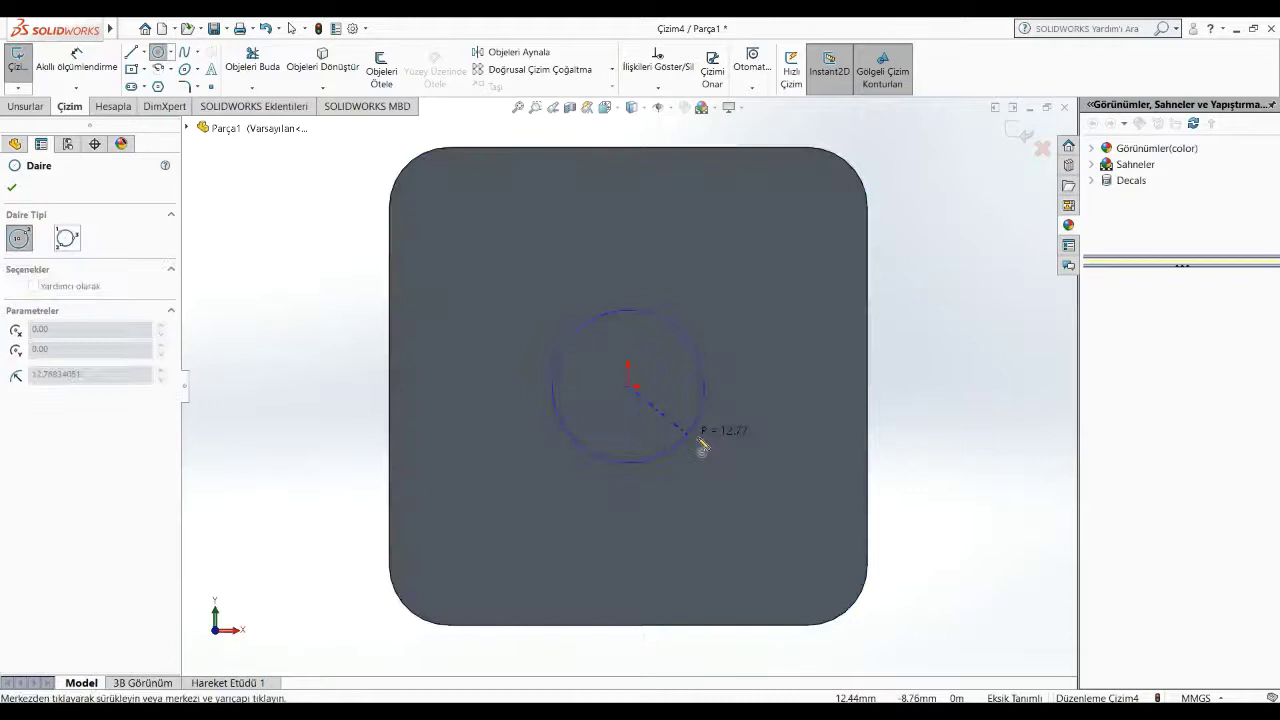
click(733, 386)
click(12, 187)
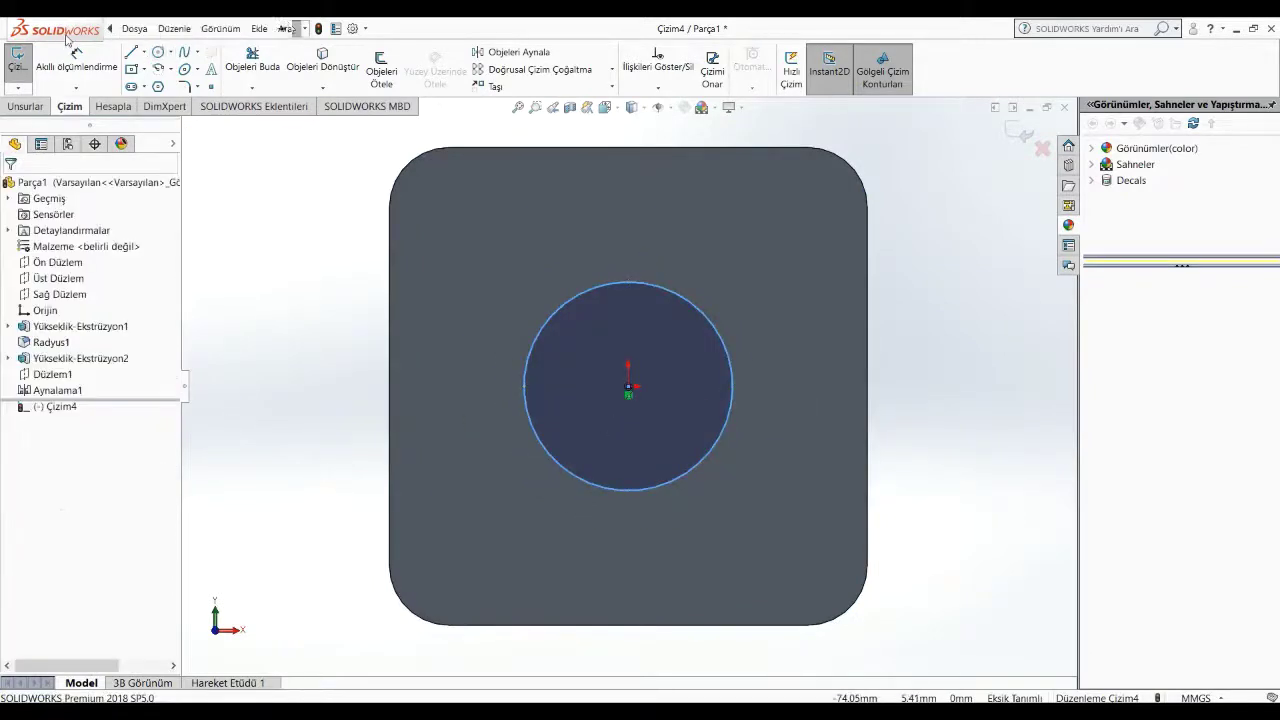
Step: Dimension the circle to 30 mm diameter and start an extruded cut from it
click(603, 489)
click(620, 535)
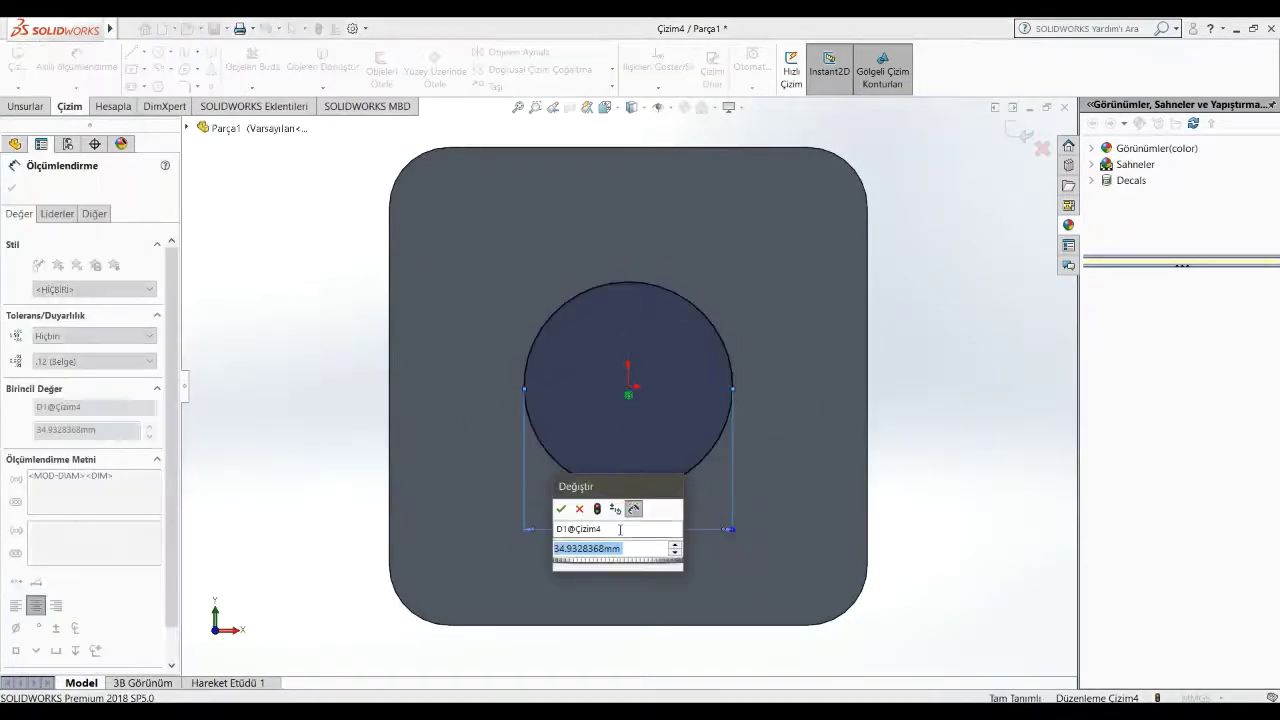
text(30)
key(Return)
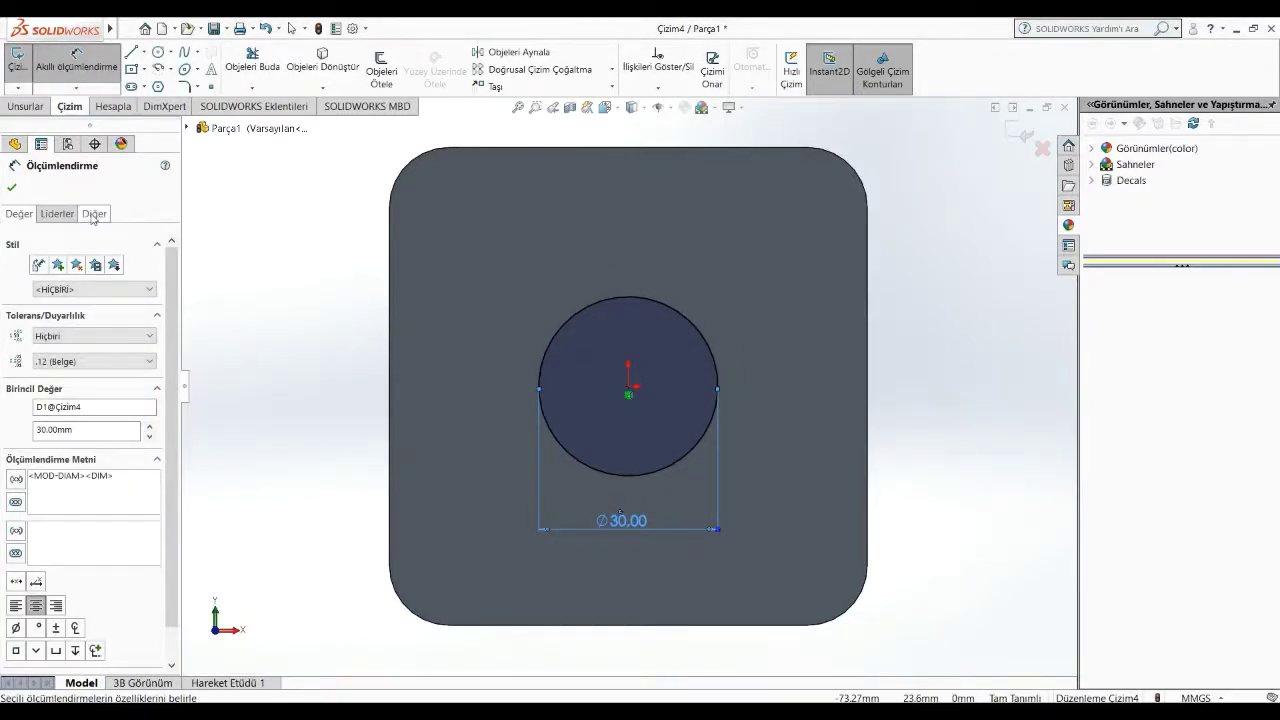
click(27, 106)
click(297, 70)
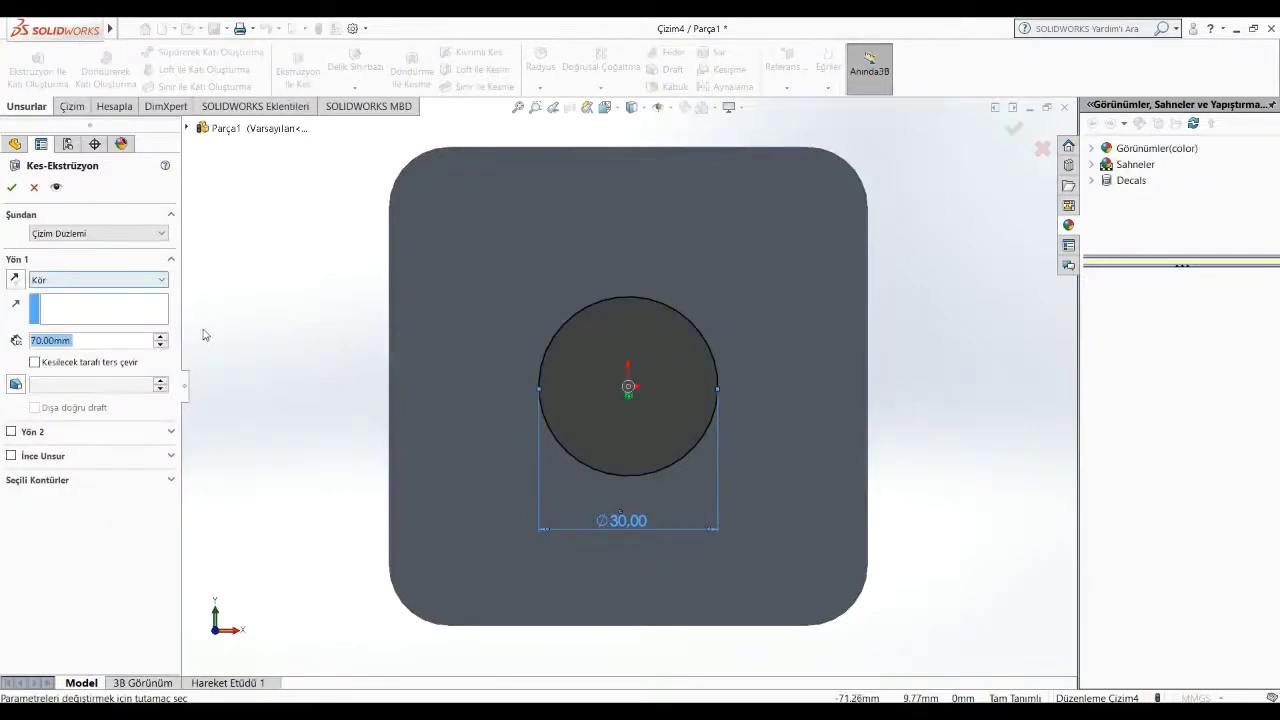
Step: Apply the cut at 60 mm blind depth and view the part isometrically
click(160, 345)
mouse_move(243, 343)
middle_down()
mouse_move(338, 389)
mouse_move(283, 383)
middle_up()
click(11, 187)
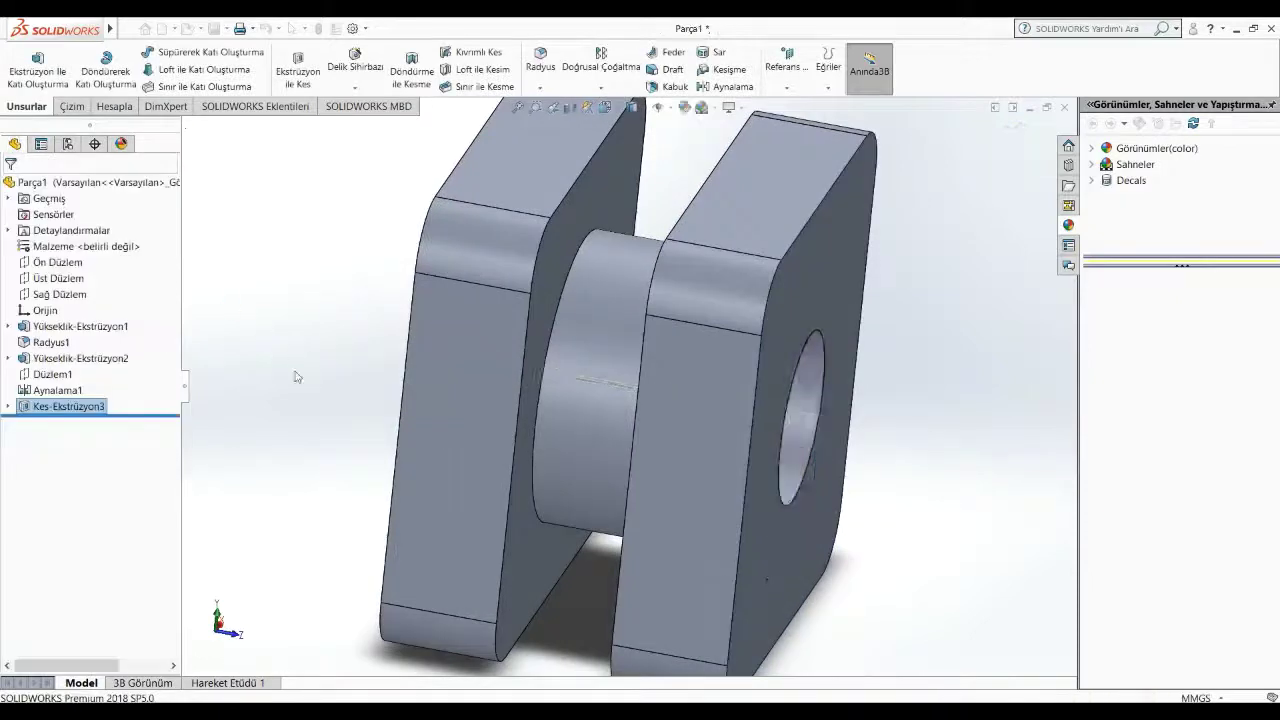
middle_drag(260, 430, 303, 474)
key(ctrl+7)
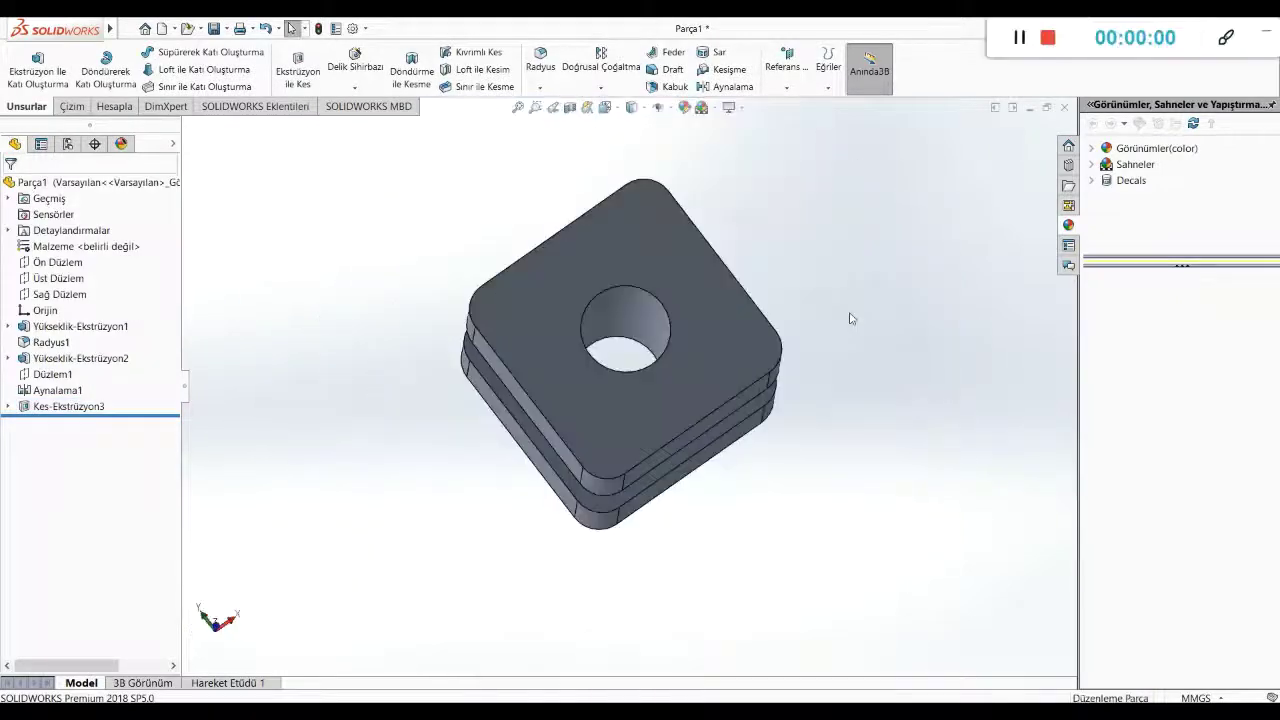
mouse_move(792, 559)
middle_down()
mouse_move(791, 451)
mouse_move(797, 571)
mouse_move(797, 457)
middle_up()
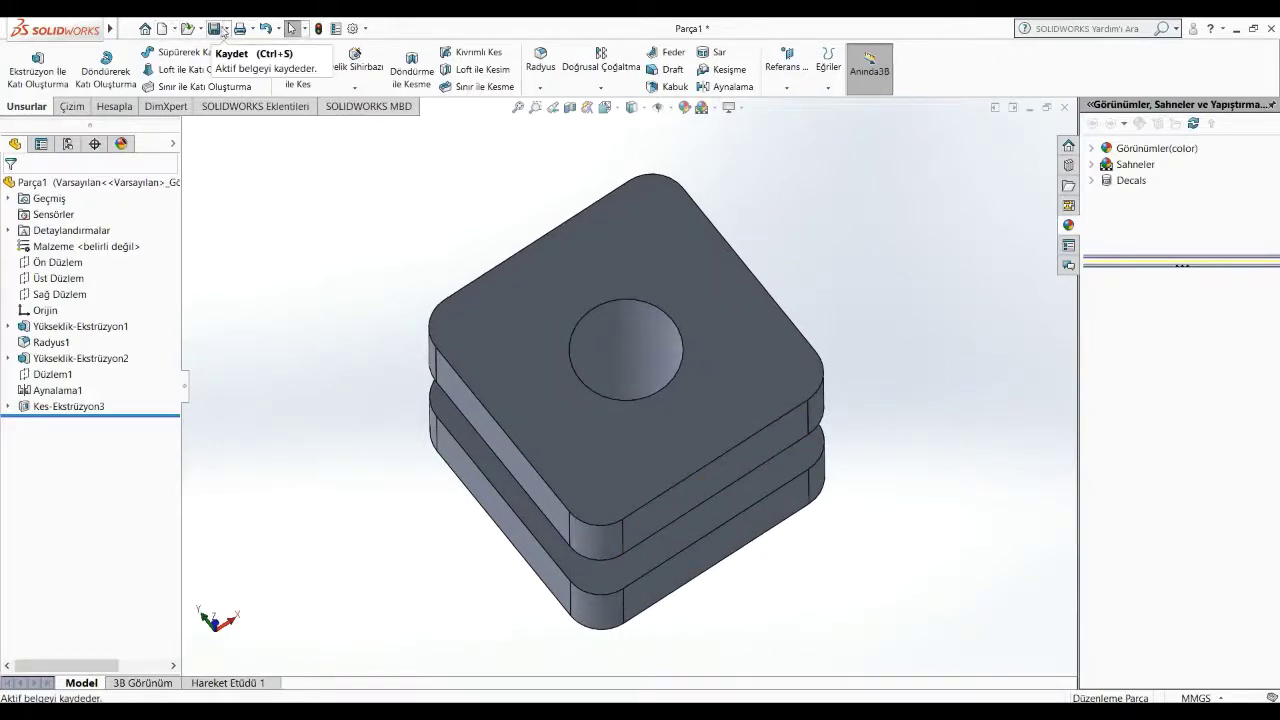
Step: Save the part as Parça1
click(226, 29)
click(255, 60)
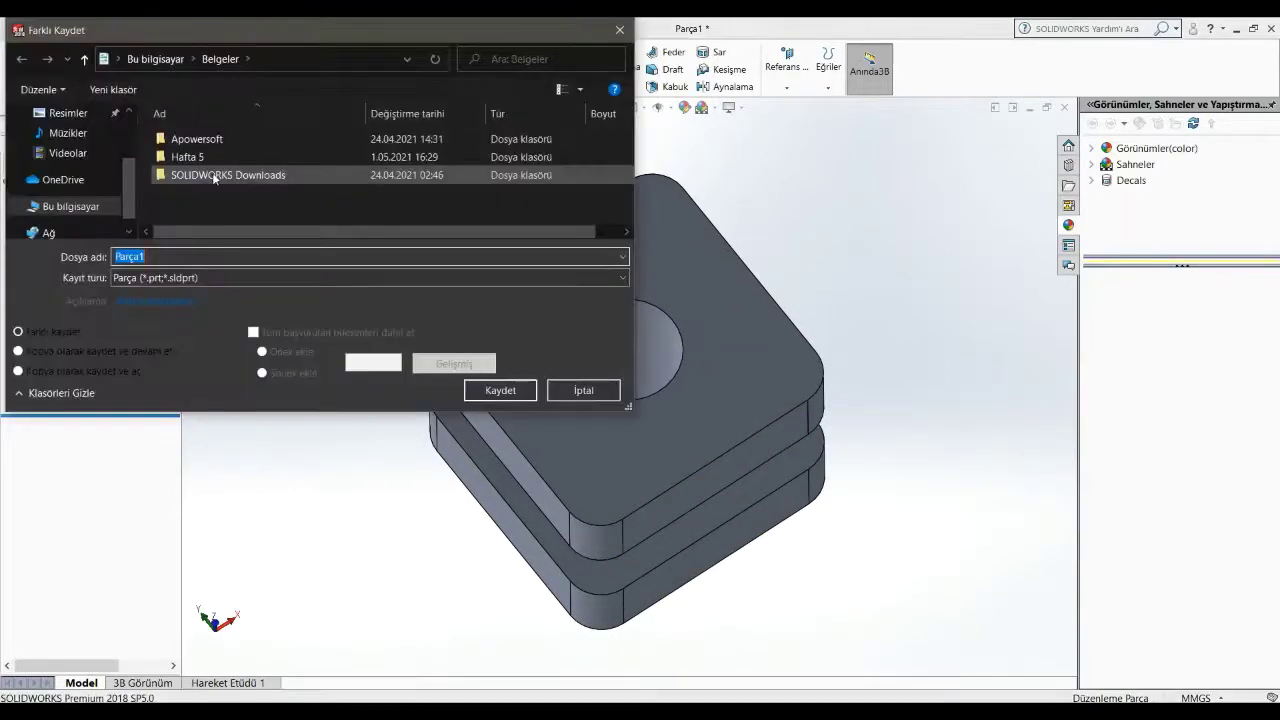
click(490, 390)
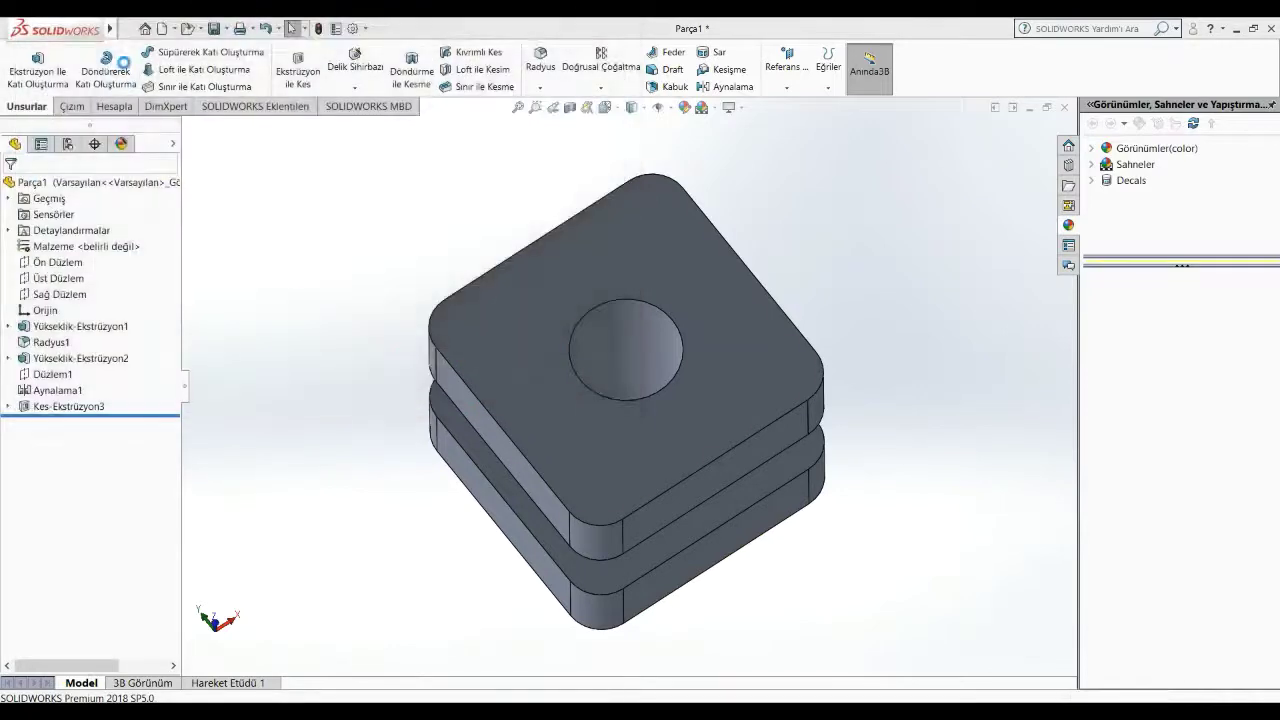
Step: Create a new blank part, Parça2, and select its front plane
click(166, 29)
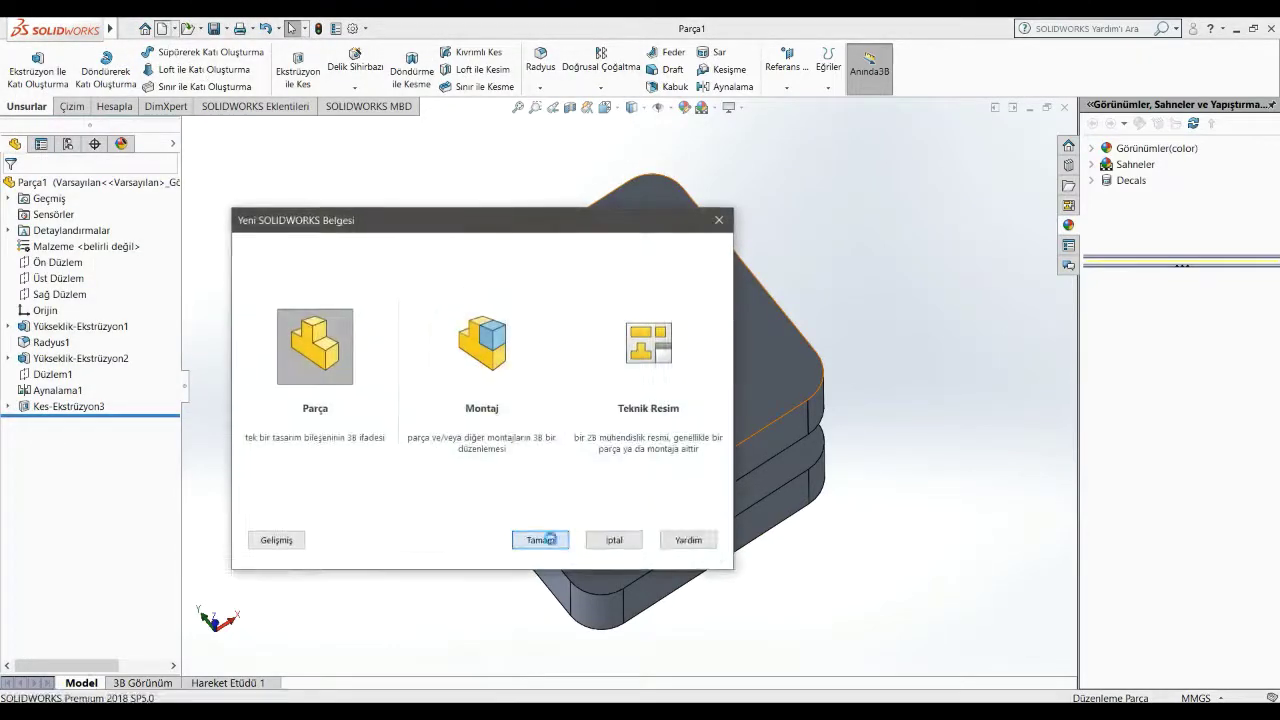
click(538, 540)
click(57, 262)
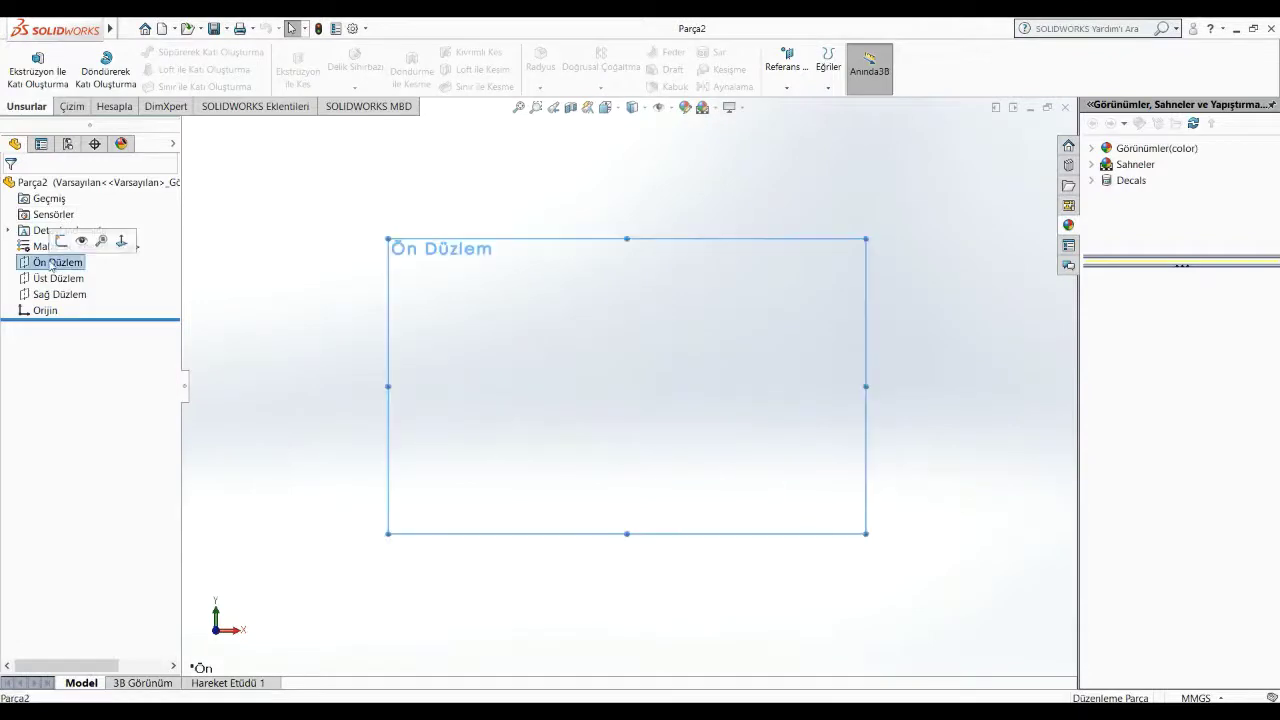
Step: Sketch a centre rectangle from the origin on the Front Plane
click(70, 106)
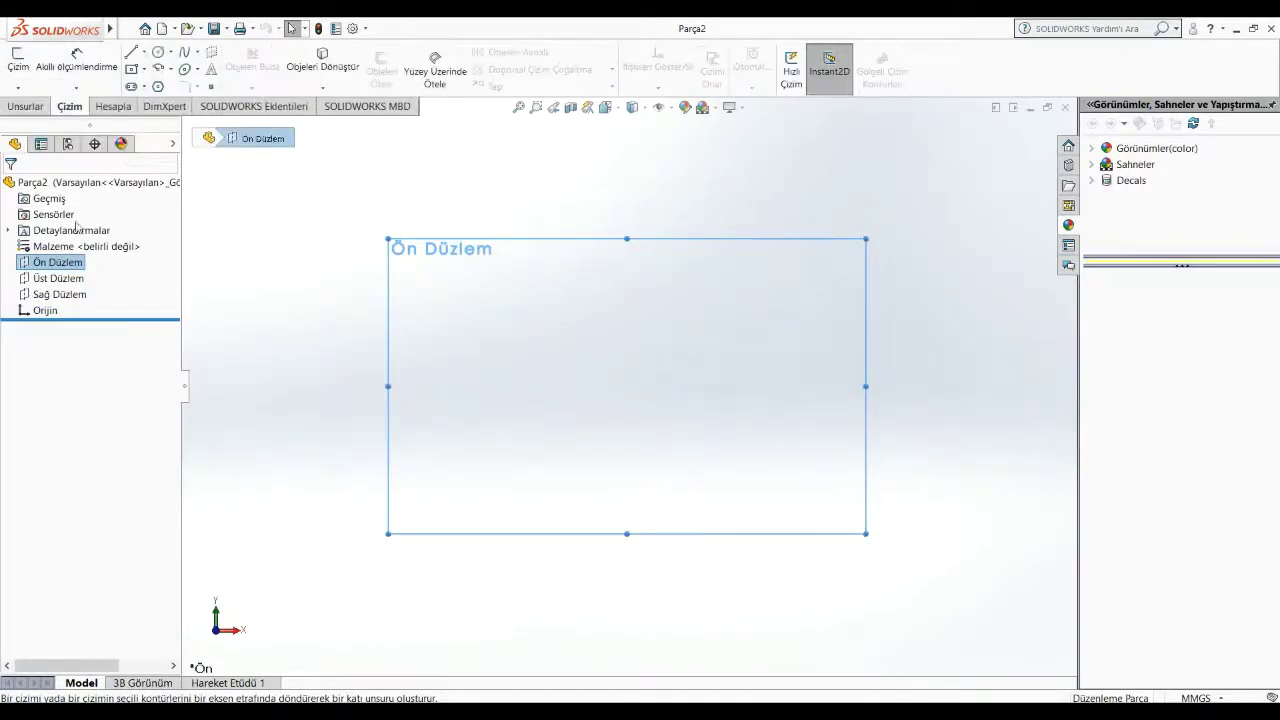
right_click(65, 262)
click(66, 240)
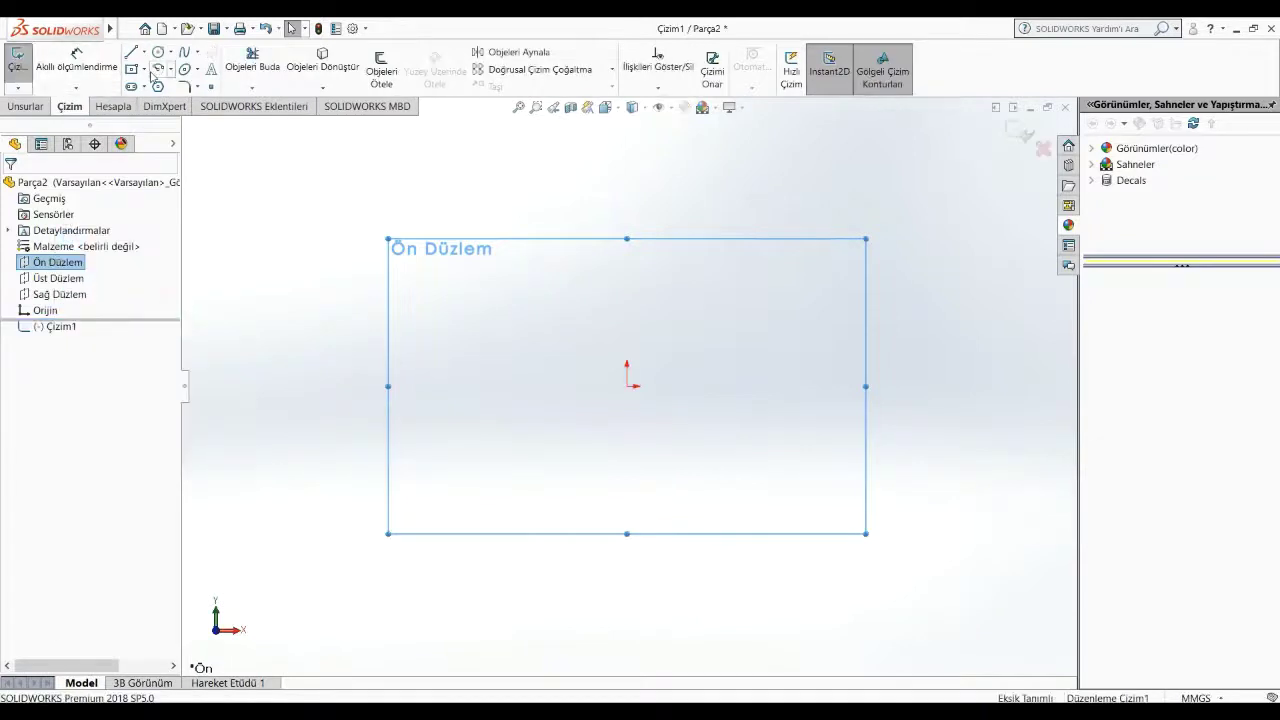
click(131, 68)
click(627, 386)
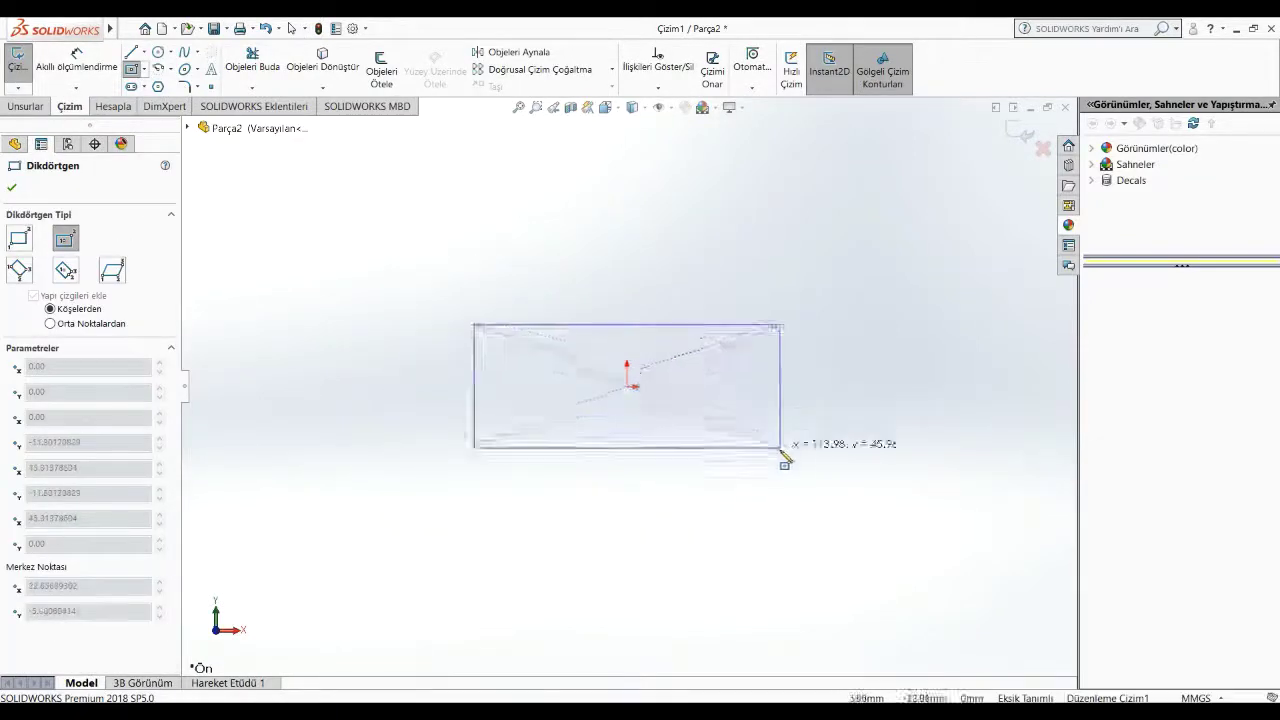
click(782, 477)
Step: Dimension the rectangle 15 mm wide and 20 mm tall
click(77, 60)
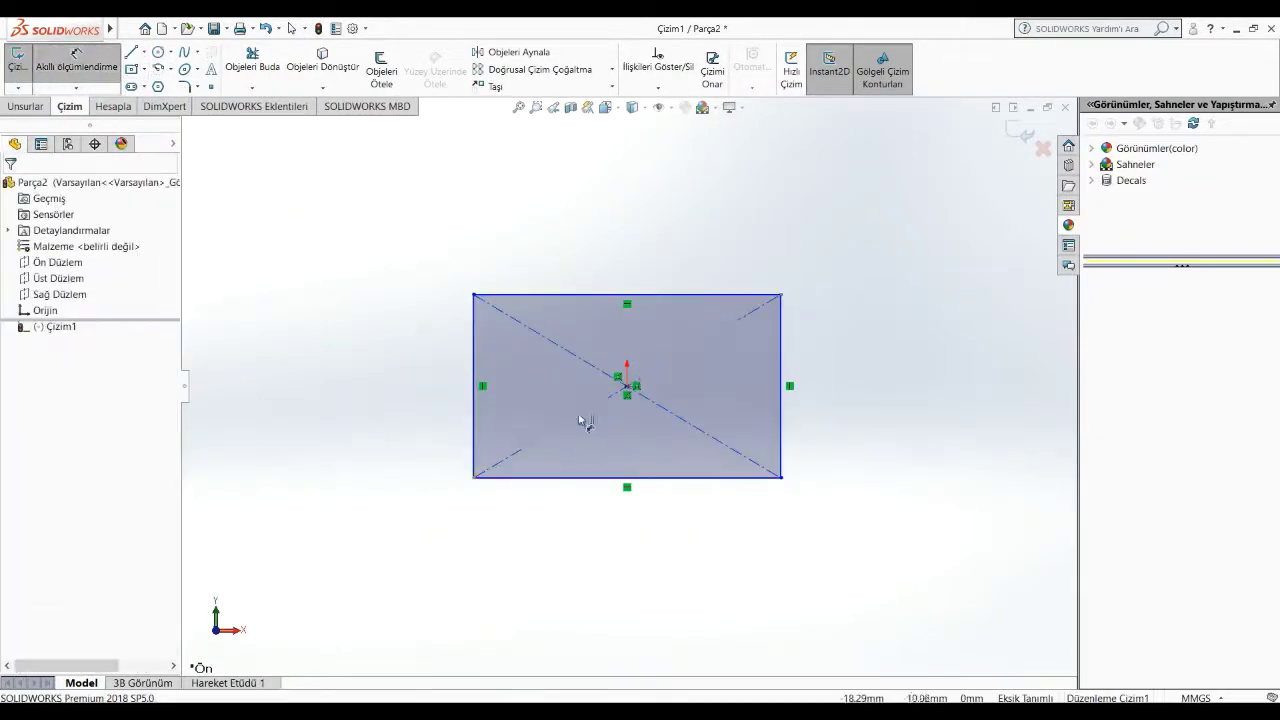
click(582, 477)
click(605, 515)
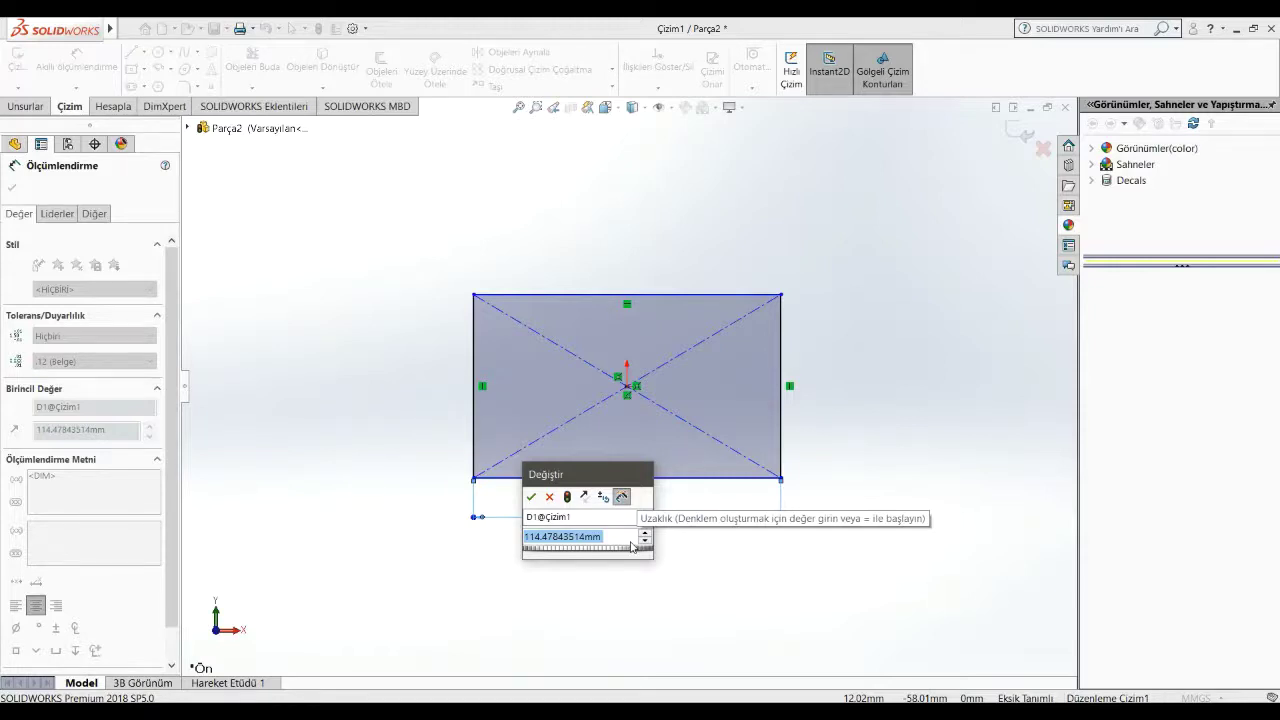
text(15)
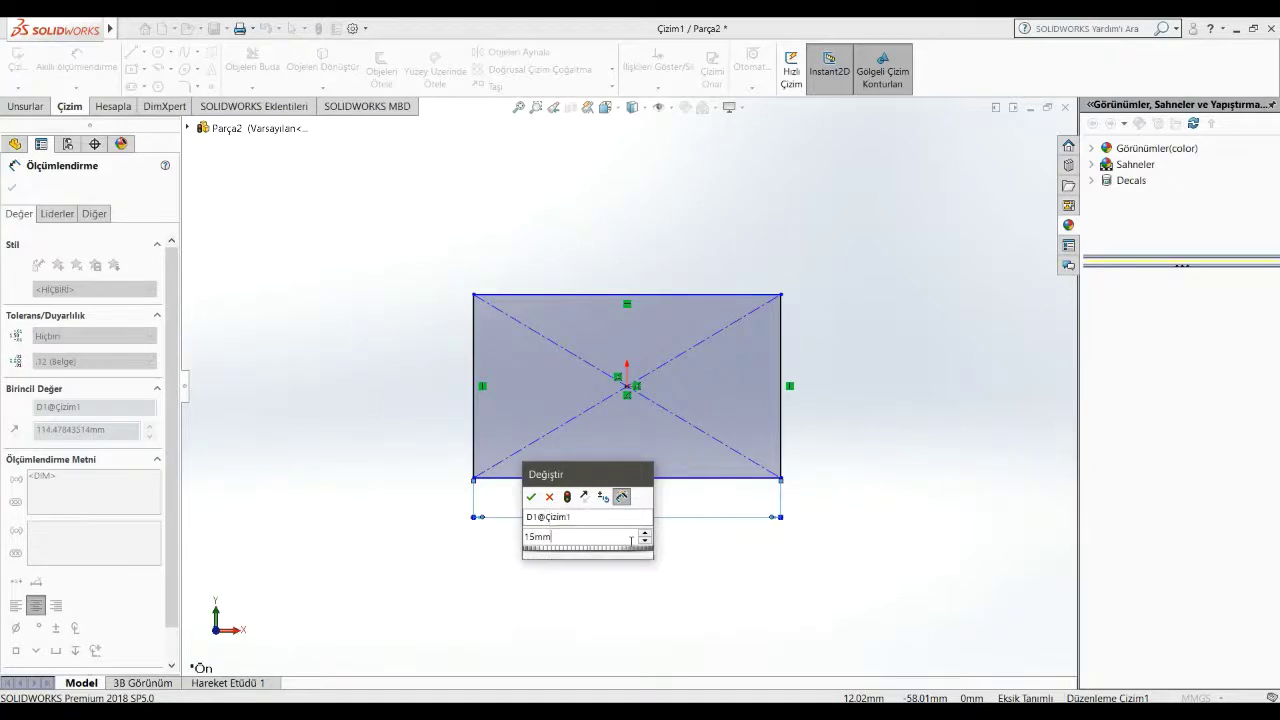
key(Return)
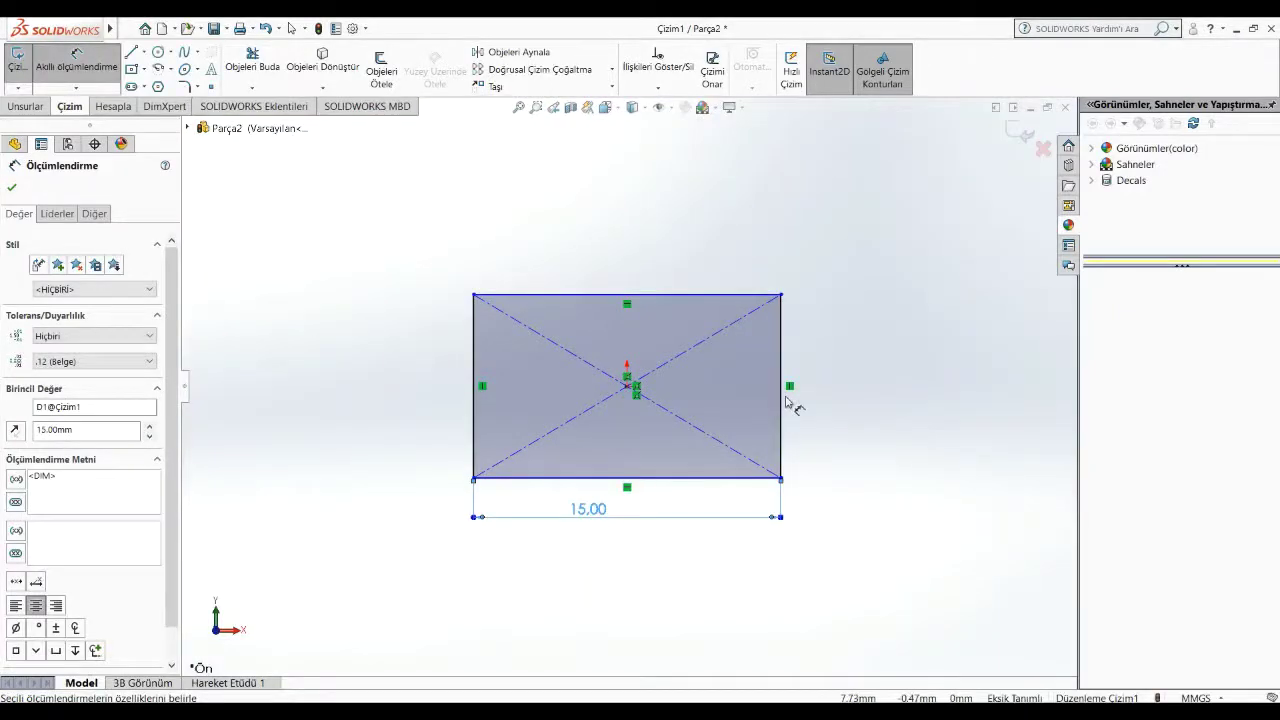
click(782, 405)
click(848, 392)
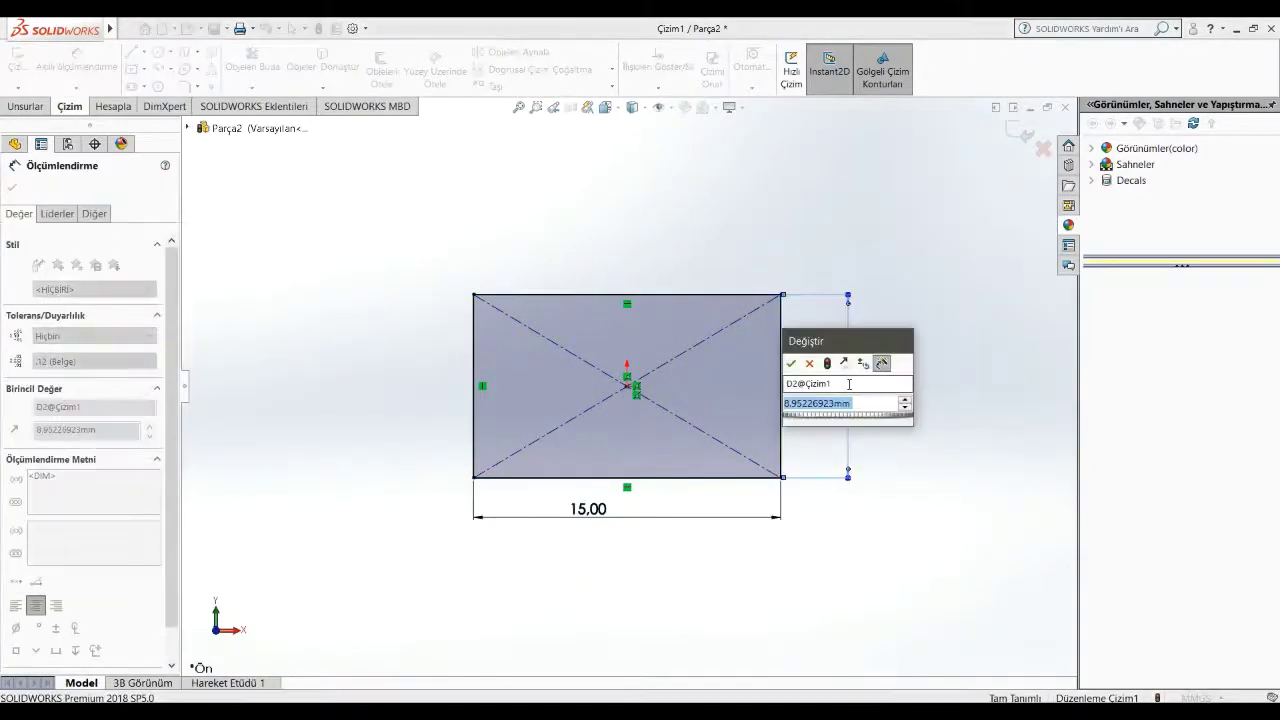
text(20)
key(Return)
key(Escape)
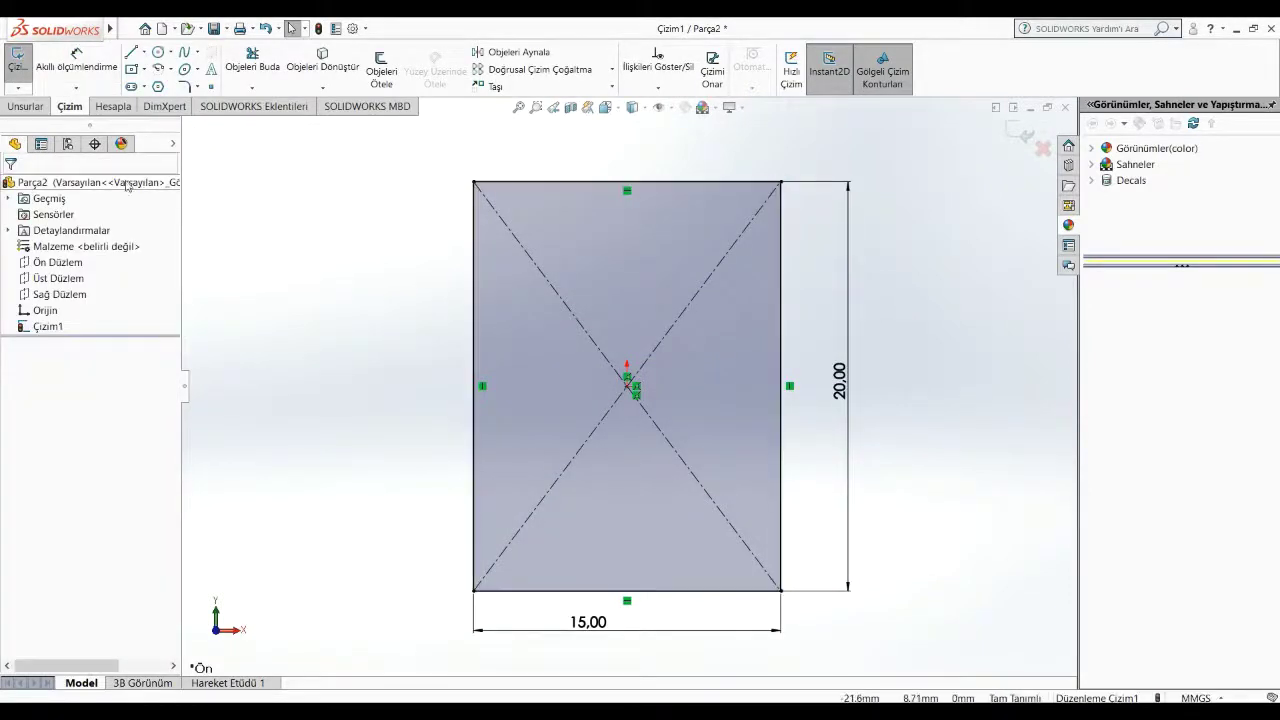
Step: Extrude the 15 × 20 rectangle to a blind depth of 15 mm and orbit to inspect it
click(27, 106)
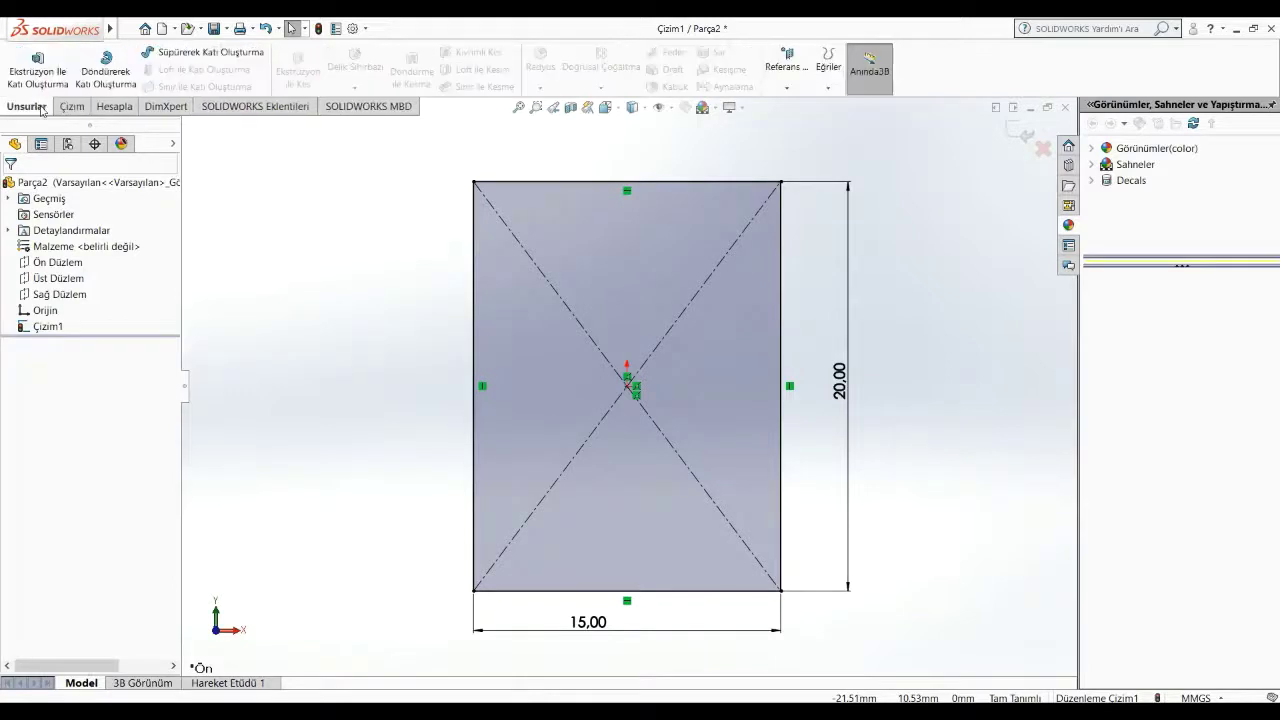
click(38, 65)
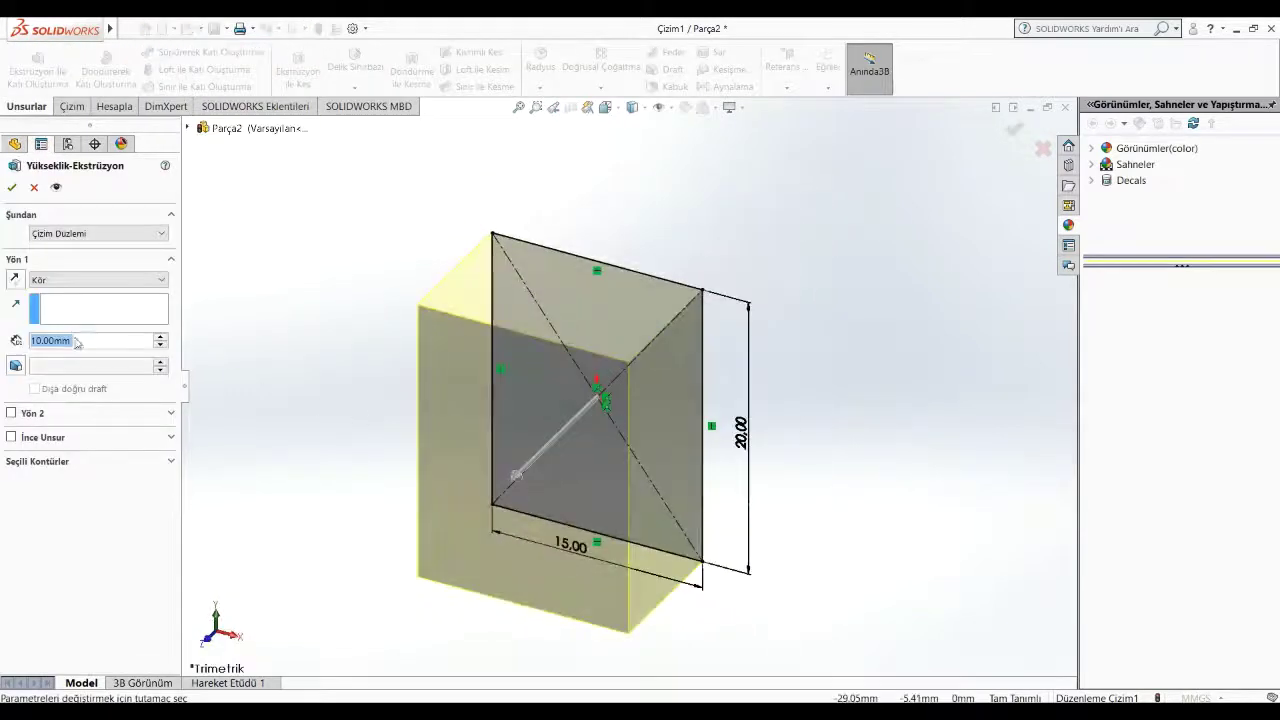
text(15m)
key(Return)
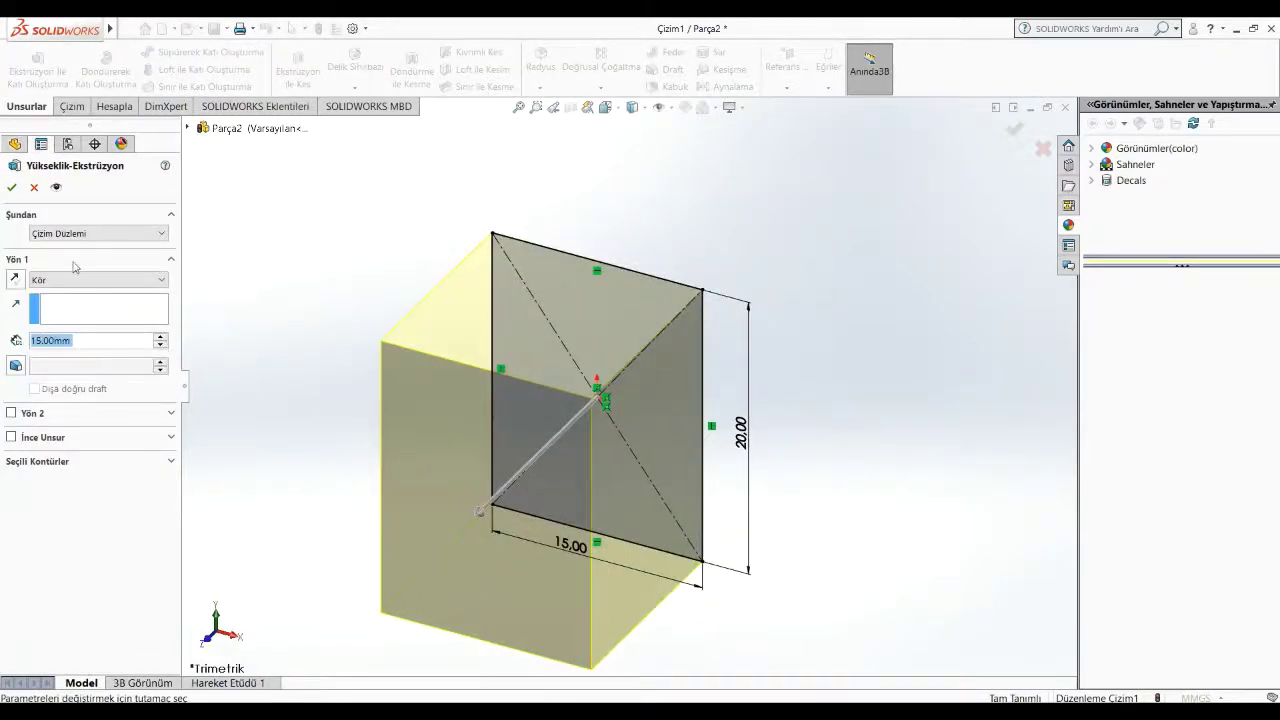
click(12, 187)
mouse_move(306, 309)
middle_down()
mouse_move(727, 400)
mouse_move(843, 461)
middle_up()
mouse_move(880, 452)
middle_down()
mouse_move(896, 472)
mouse_move(1013, 490)
mouse_move(1031, 480)
mouse_move(1018, 478)
middle_up()
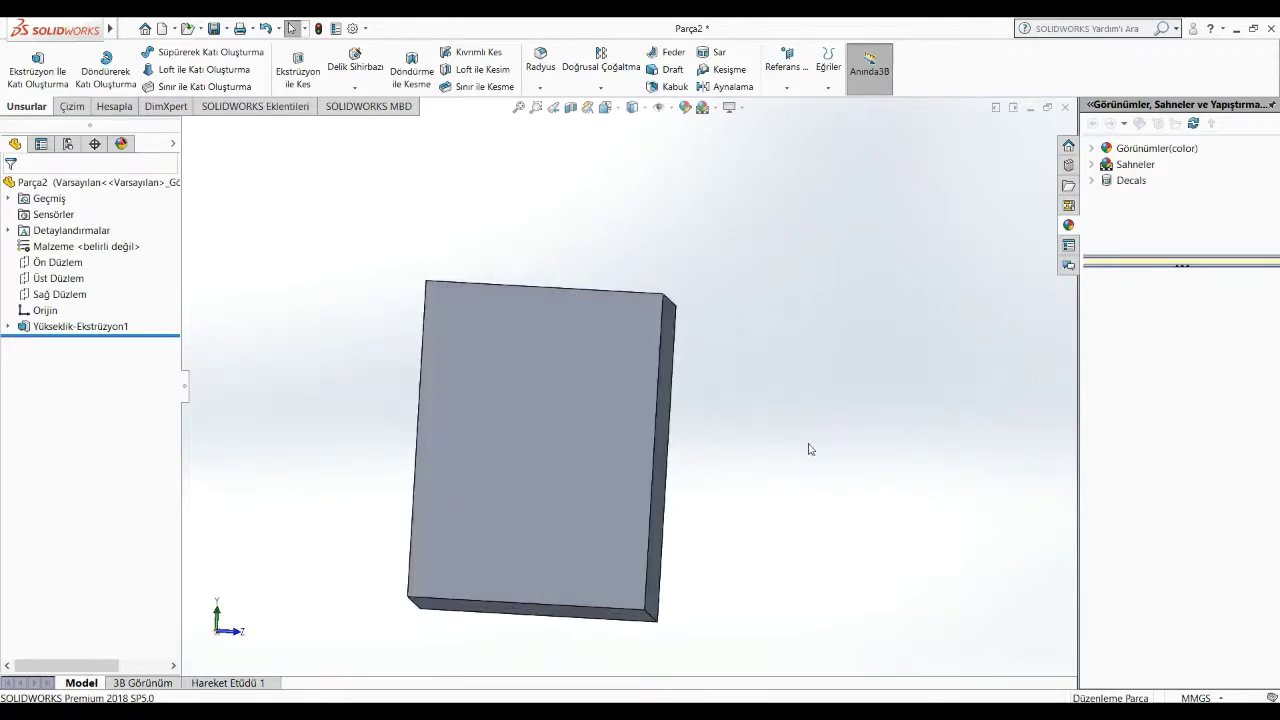
middle_drag(810, 449, 748, 457)
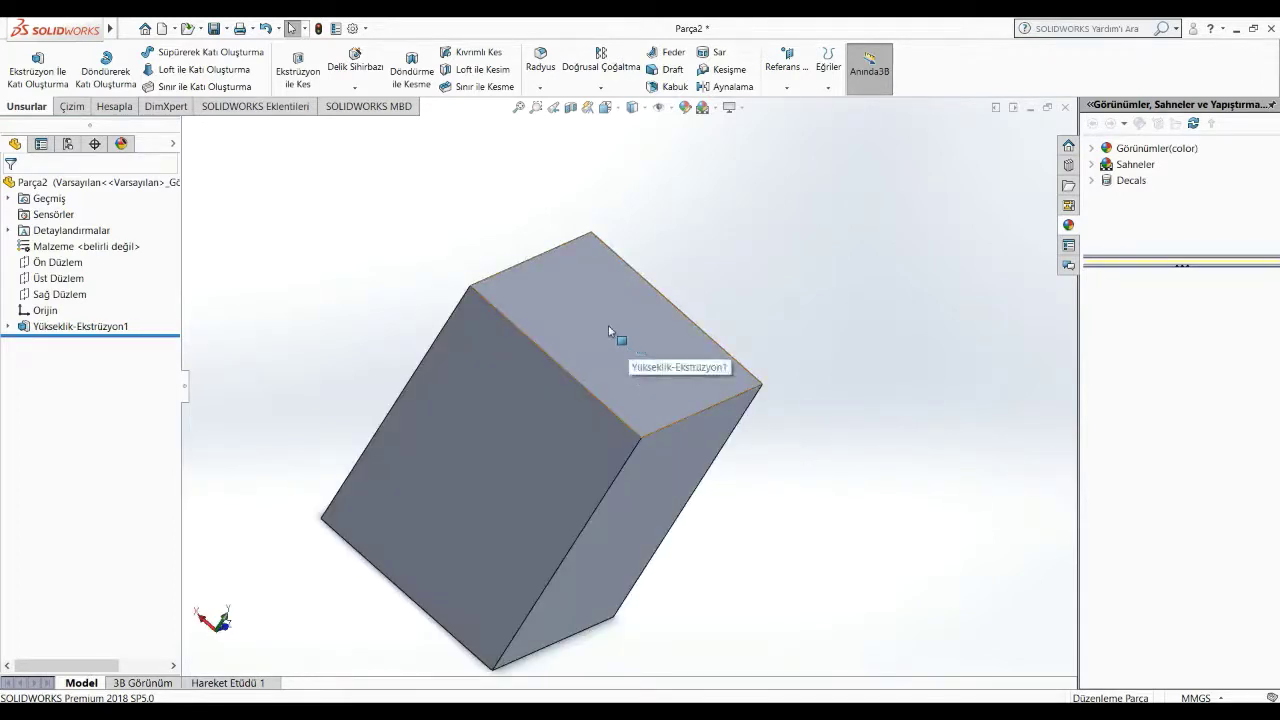
Step: Start a new sketch on the block's face
right_click(624, 318)
click(663, 299)
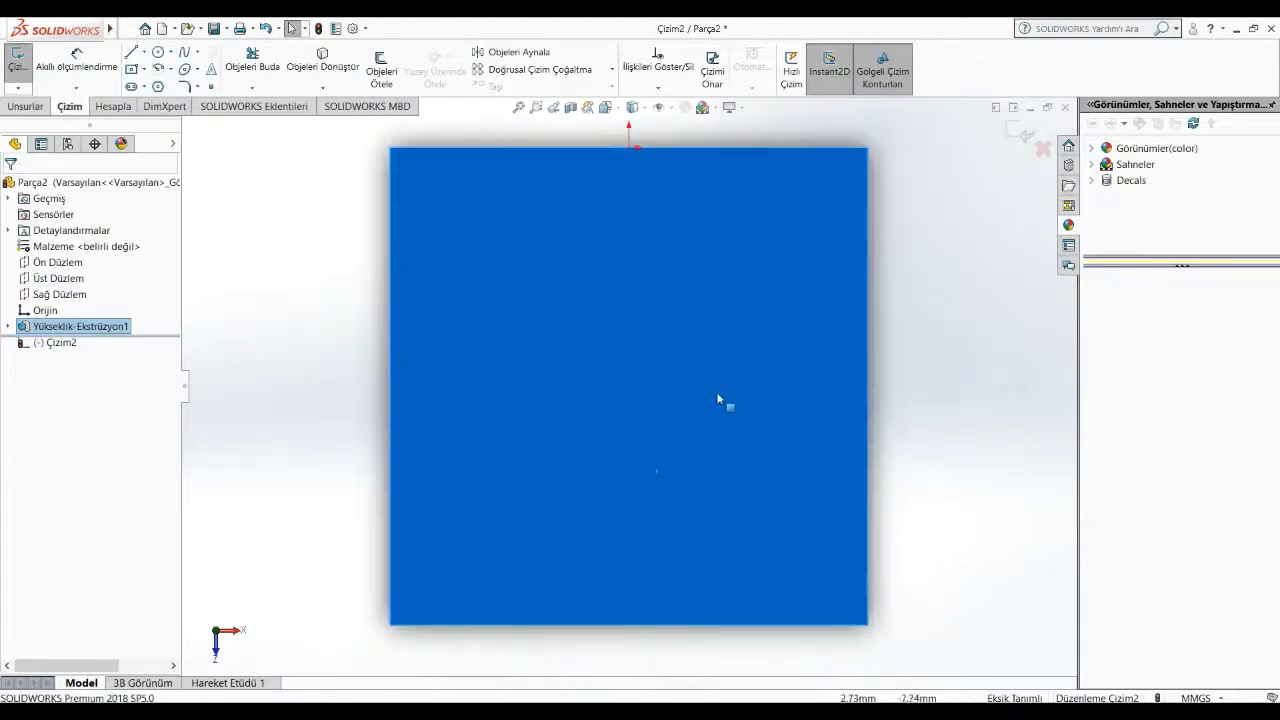
scroll(667, 472, up, 3)
scroll(630, 430, down, 1)
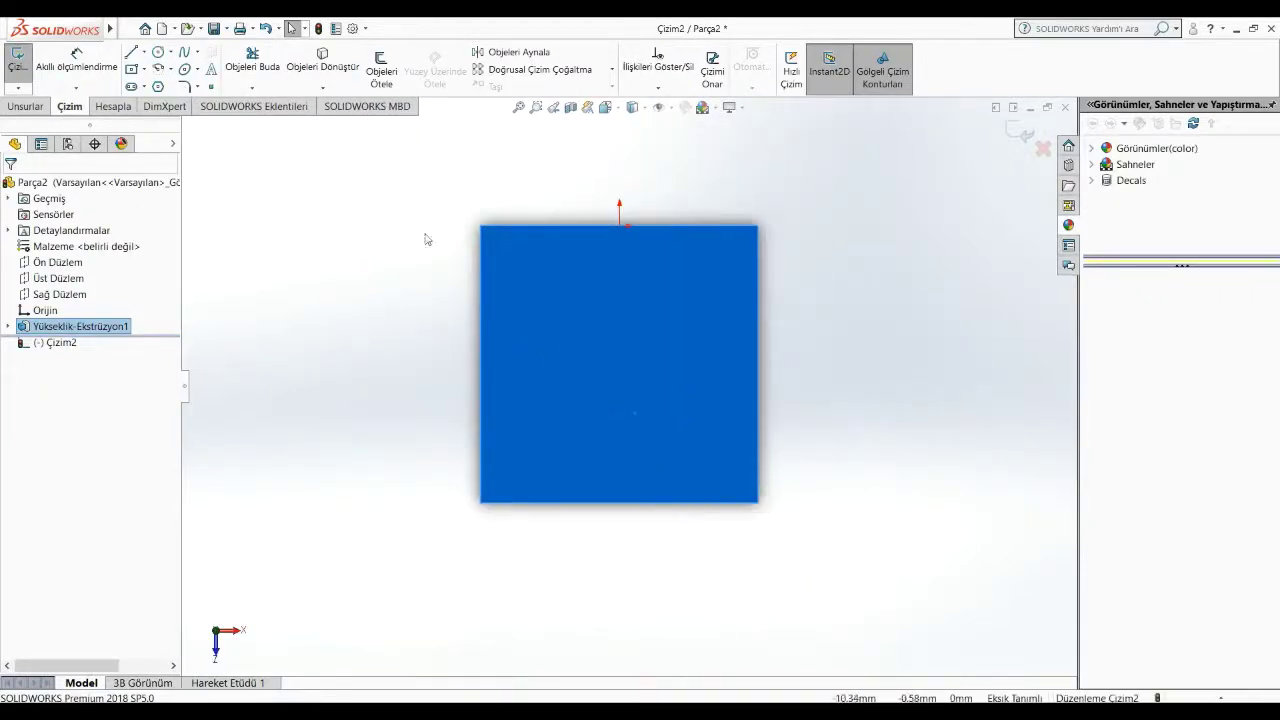
Step: Draw a three-point circle through the face's two top corners
click(170, 52)
click(175, 87)
scroll(628, 387, up, 3)
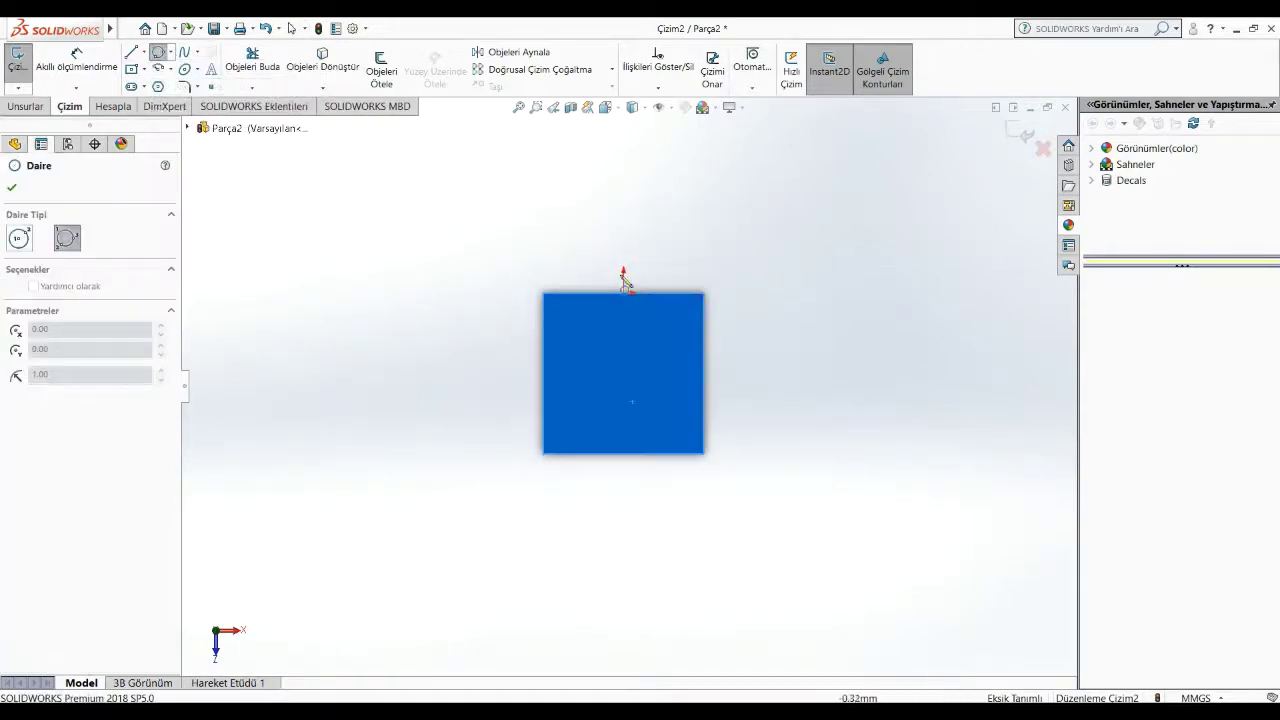
click(546, 293)
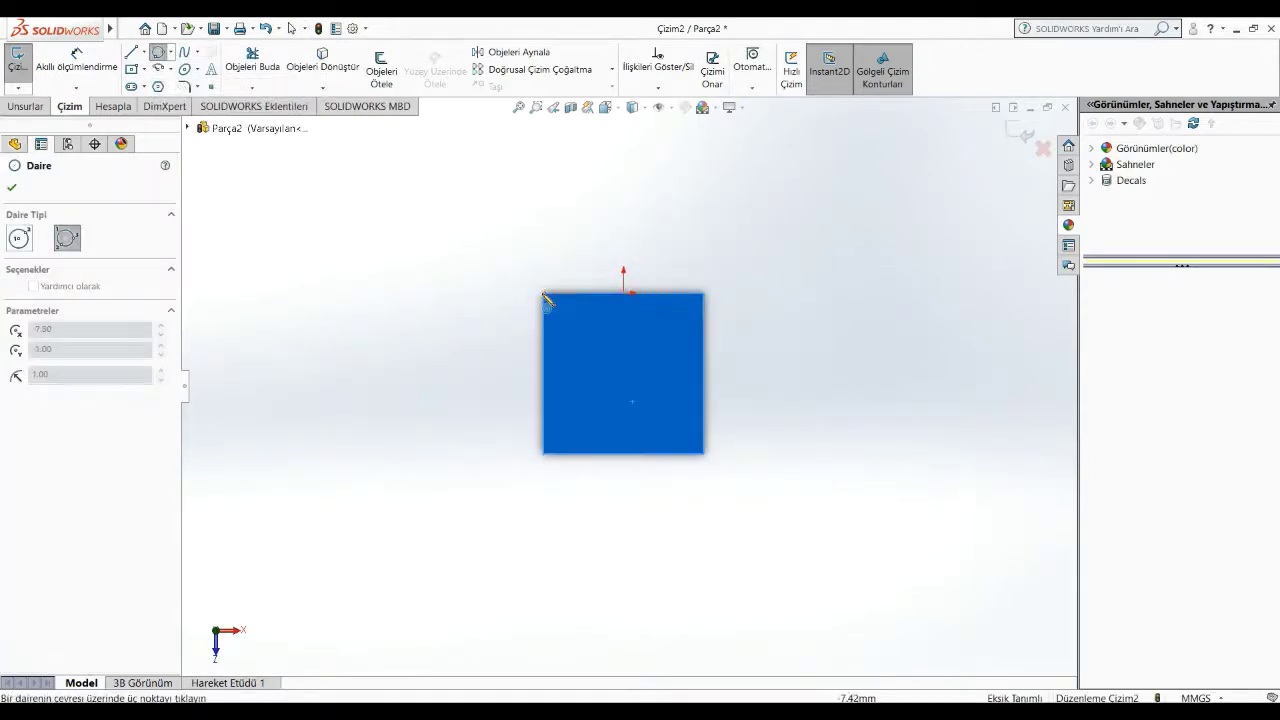
click(704, 293)
click(691, 153)
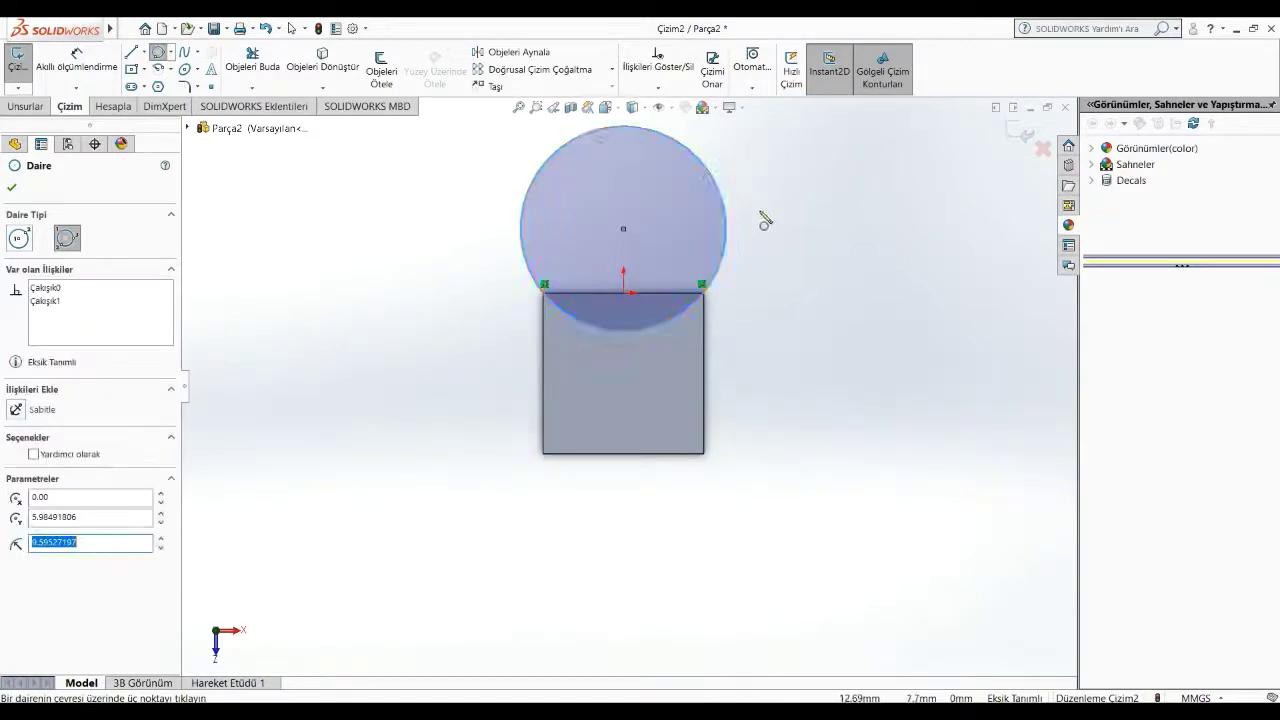
scroll(740, 200, up, 2)
scroll(680, 230, down, 2)
scroll(645, 262, down, 1)
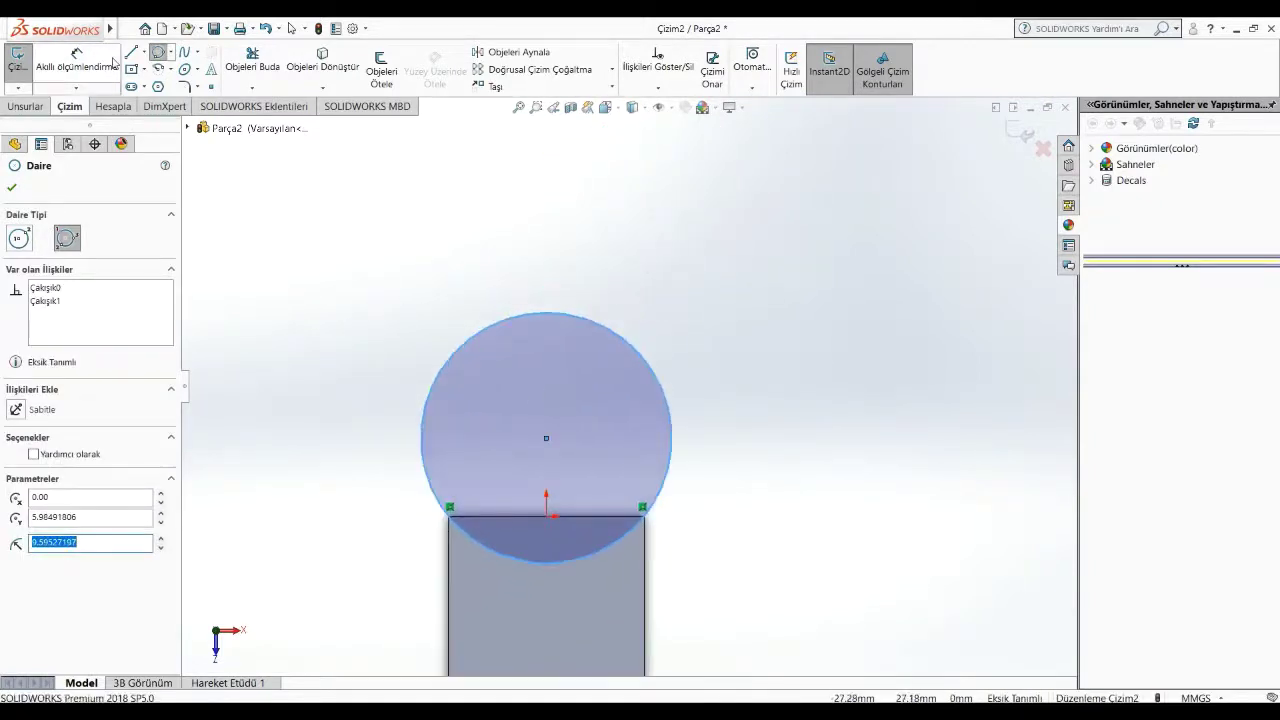
Step: Dimension the circle to a 50 mm diameter
click(76, 60)
click(671, 436)
click(770, 436)
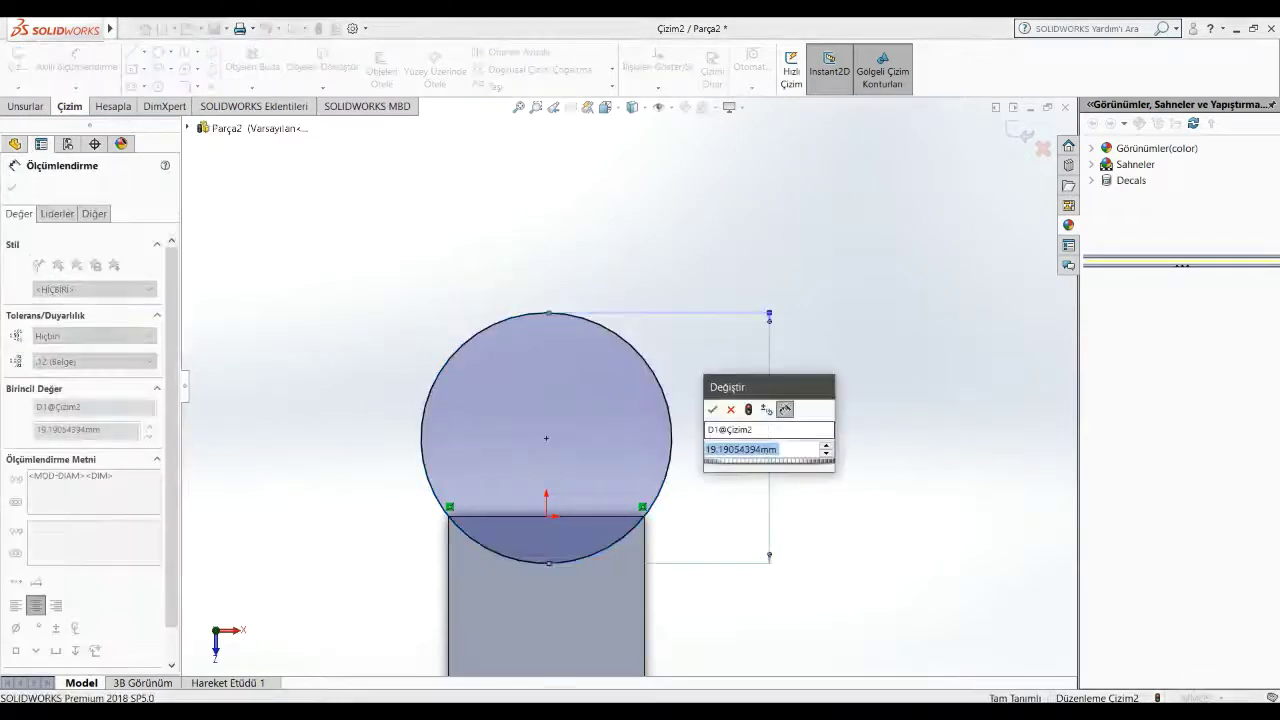
text(50)
key(Return)
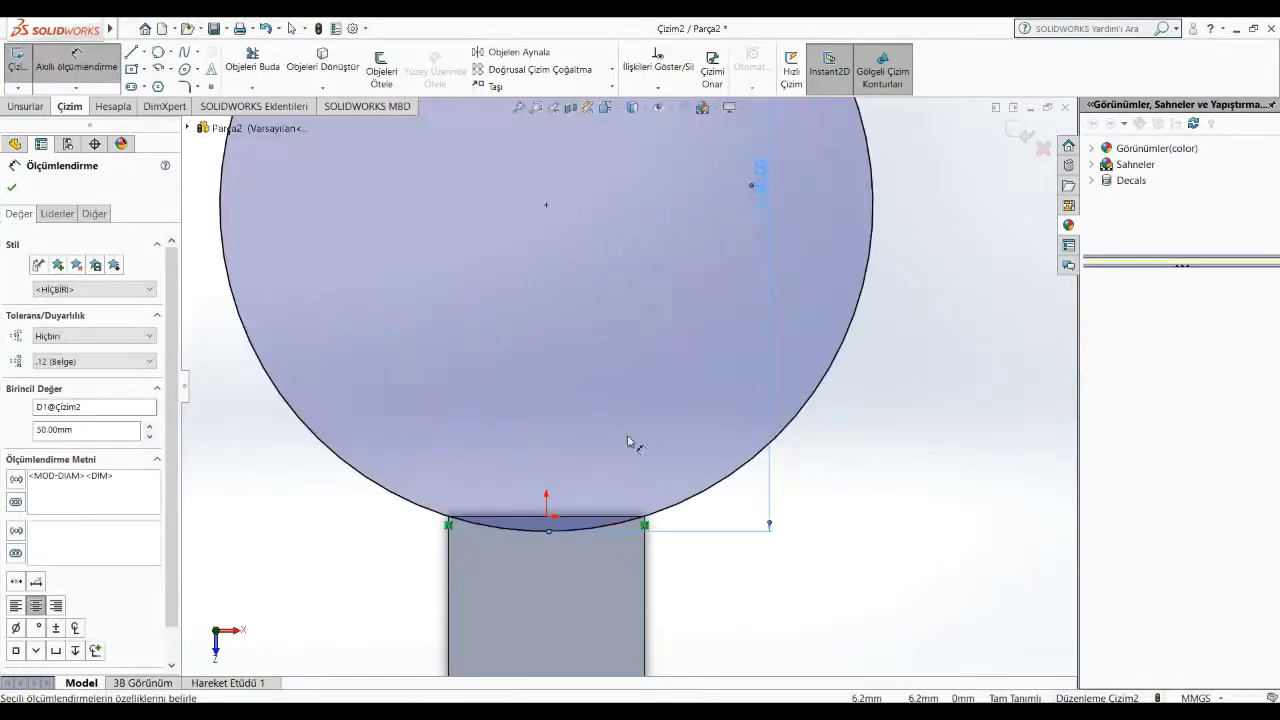
scroll(650, 455, up, 1)
scroll(520, 285, down, 1)
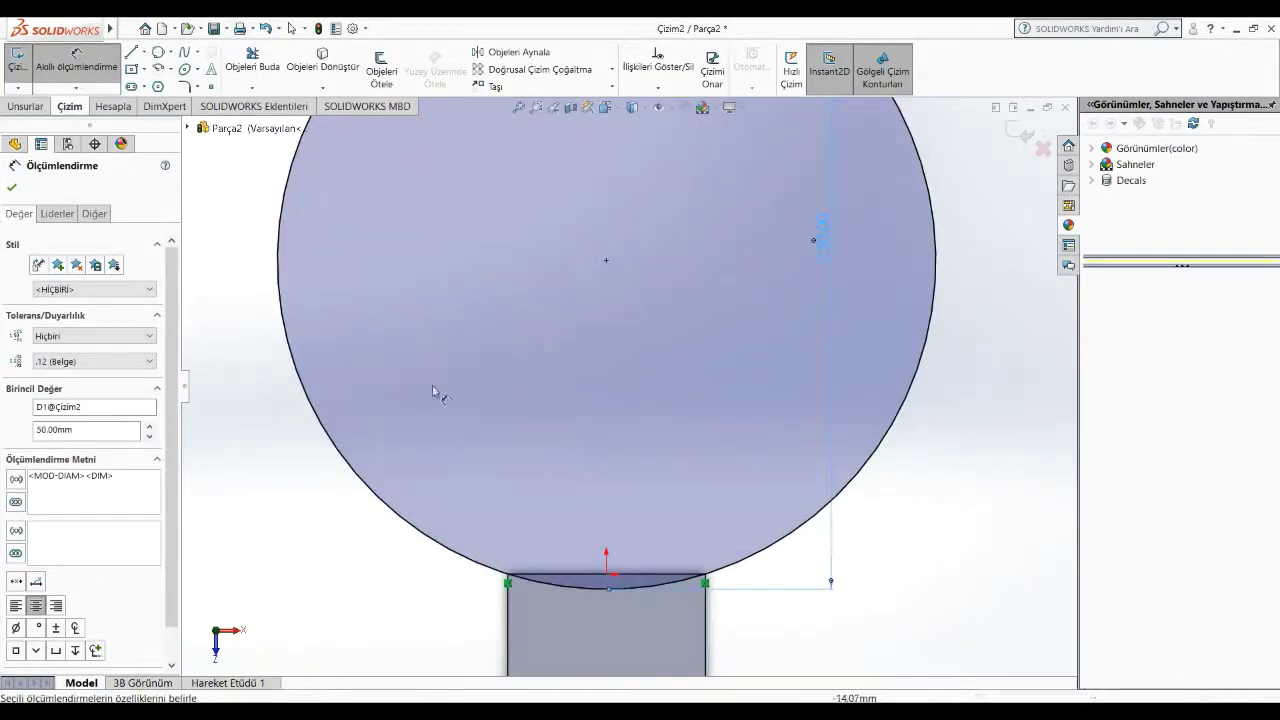
Step: Draw a line along the top edge between the two corners
click(27, 106)
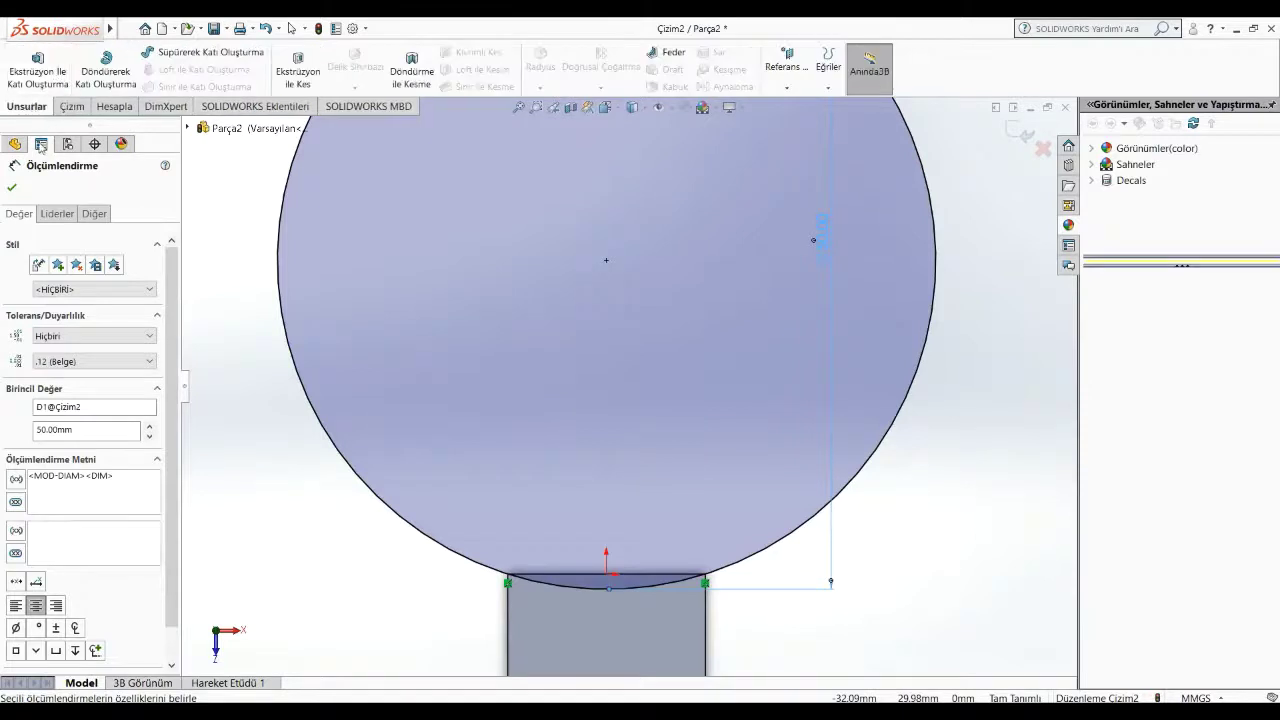
click(70, 106)
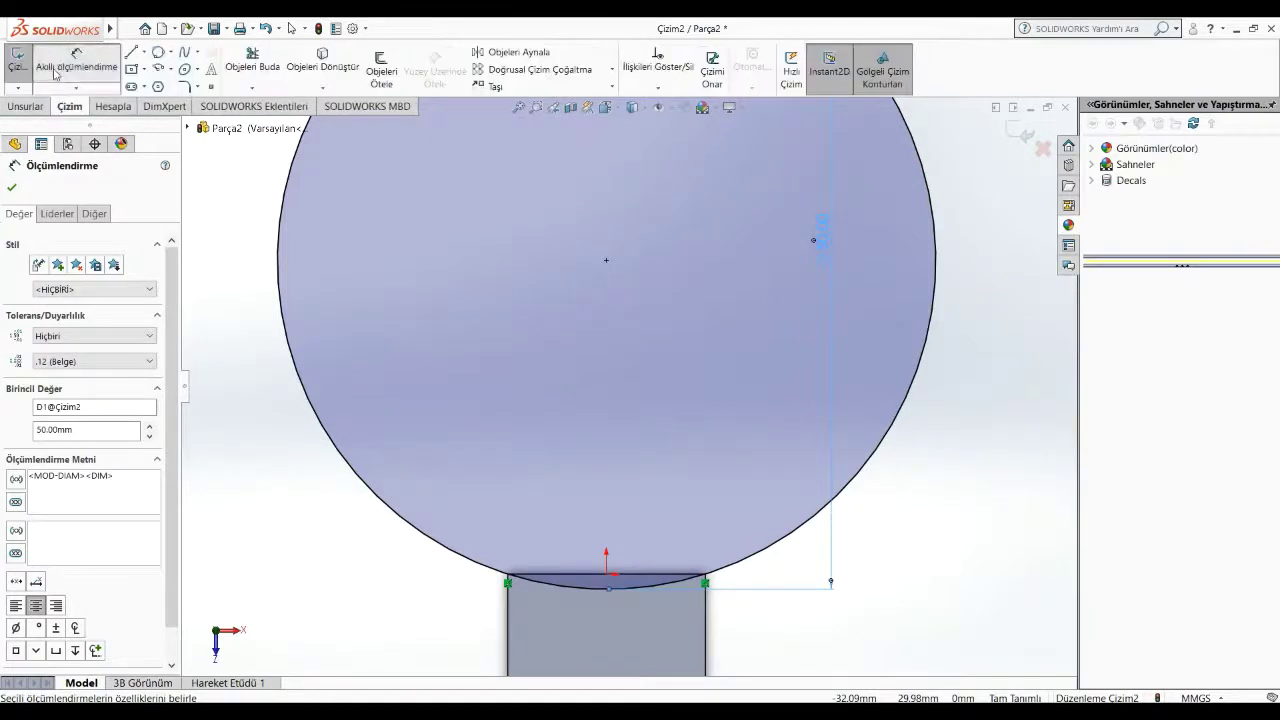
click(131, 52)
click(508, 580)
click(705, 580)
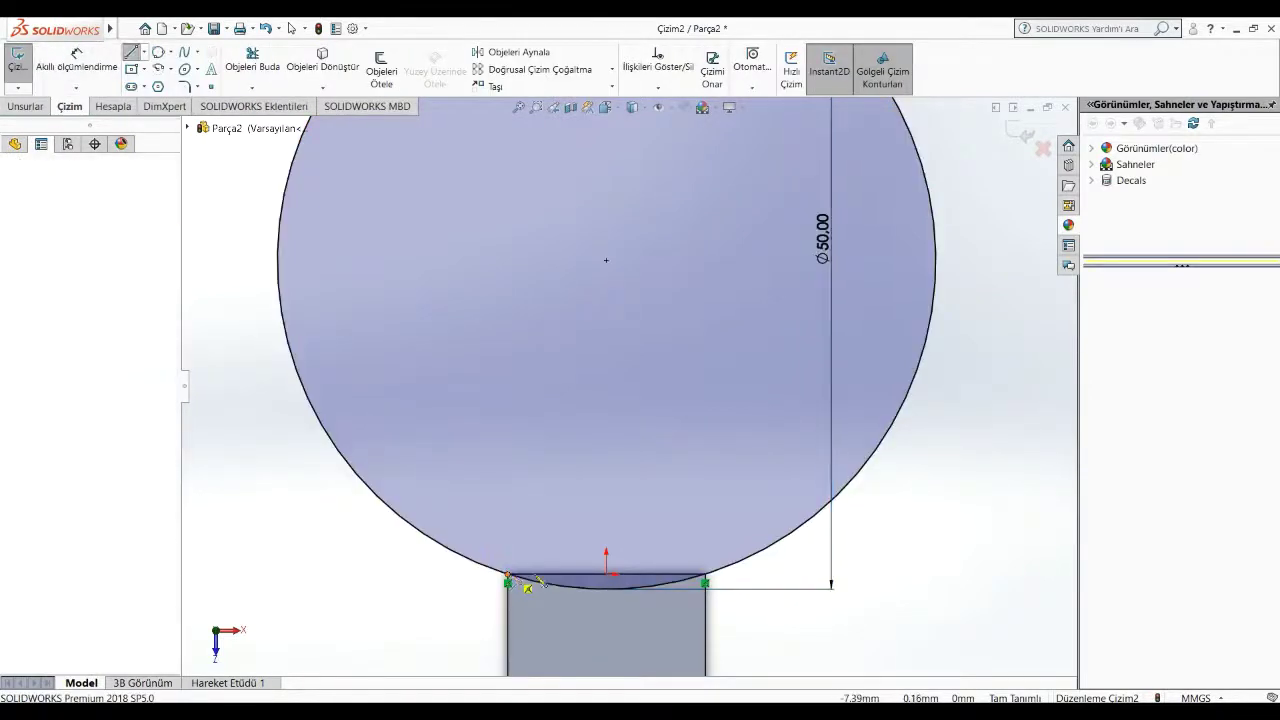
Step: Extruded-cut the sliver between the line and arc 25 mm deep
key(Escape)
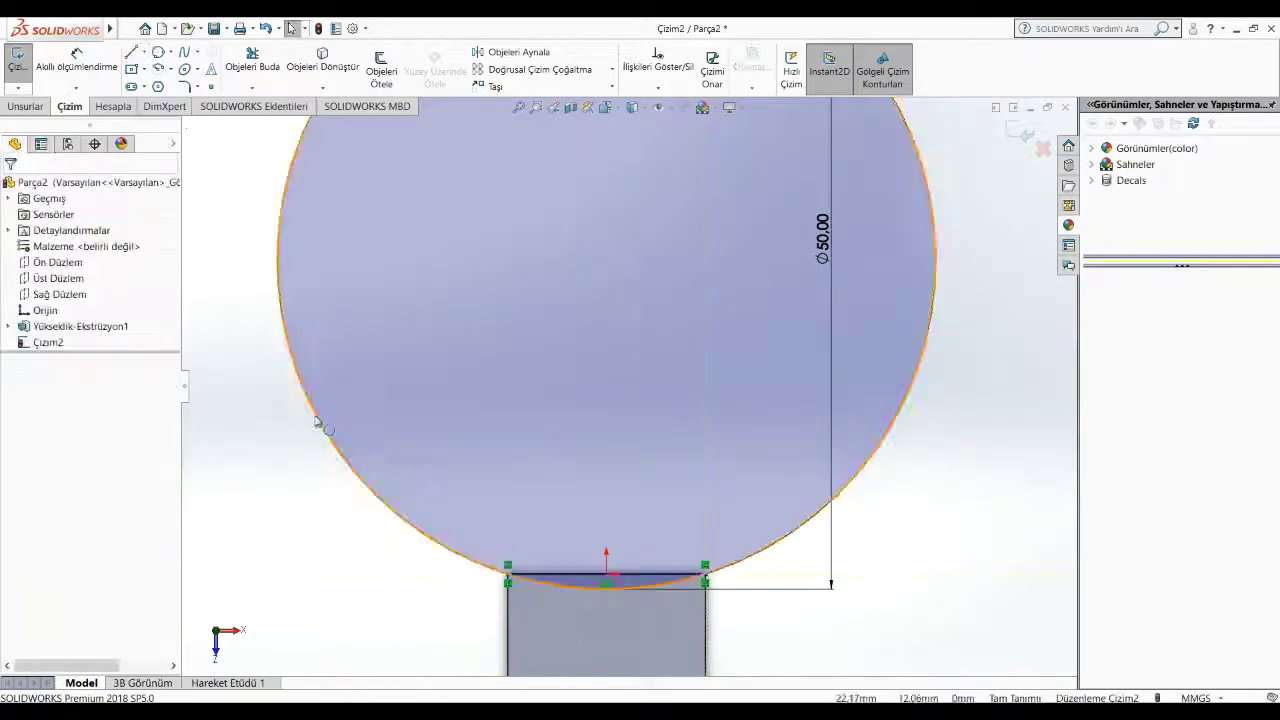
click(26, 106)
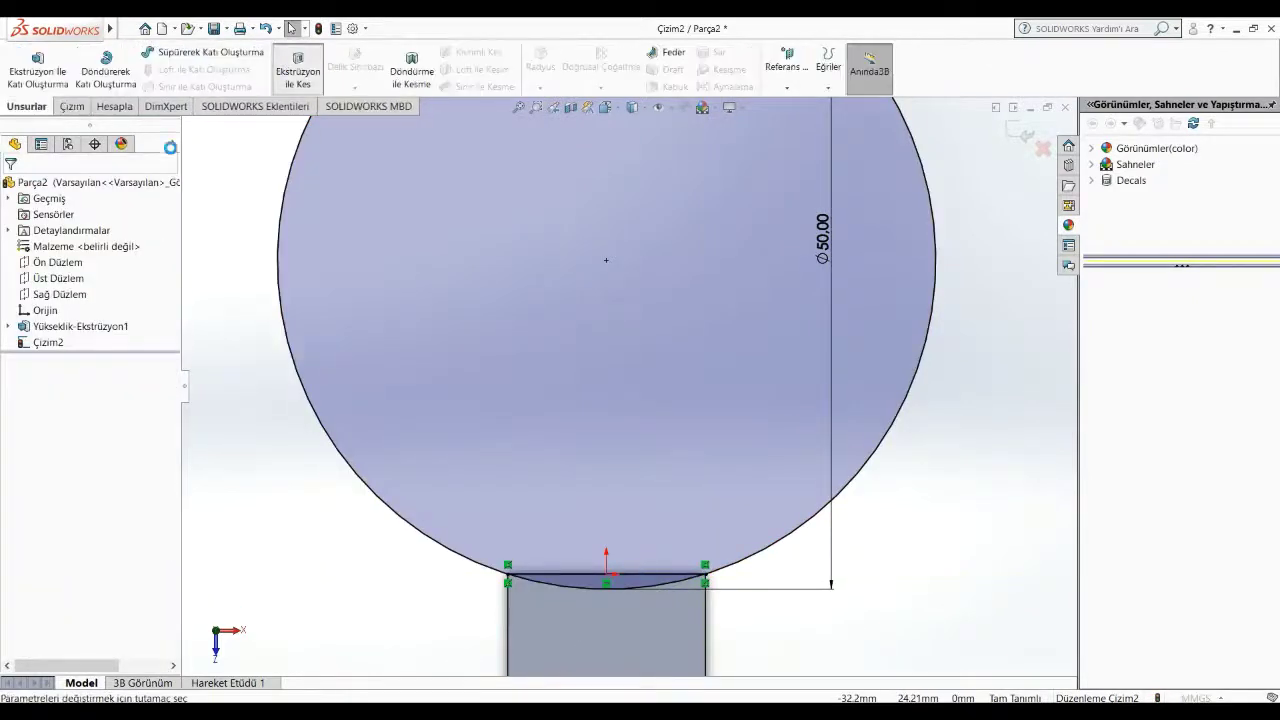
click(297, 70)
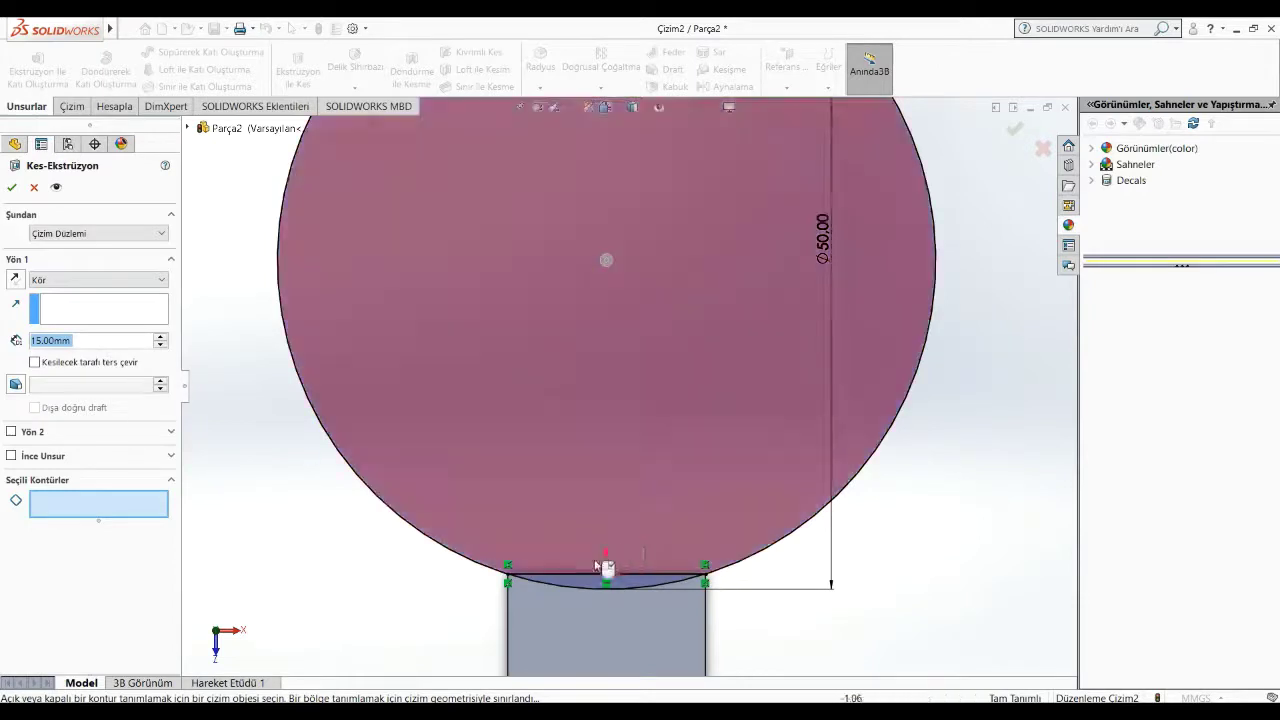
click(596, 585)
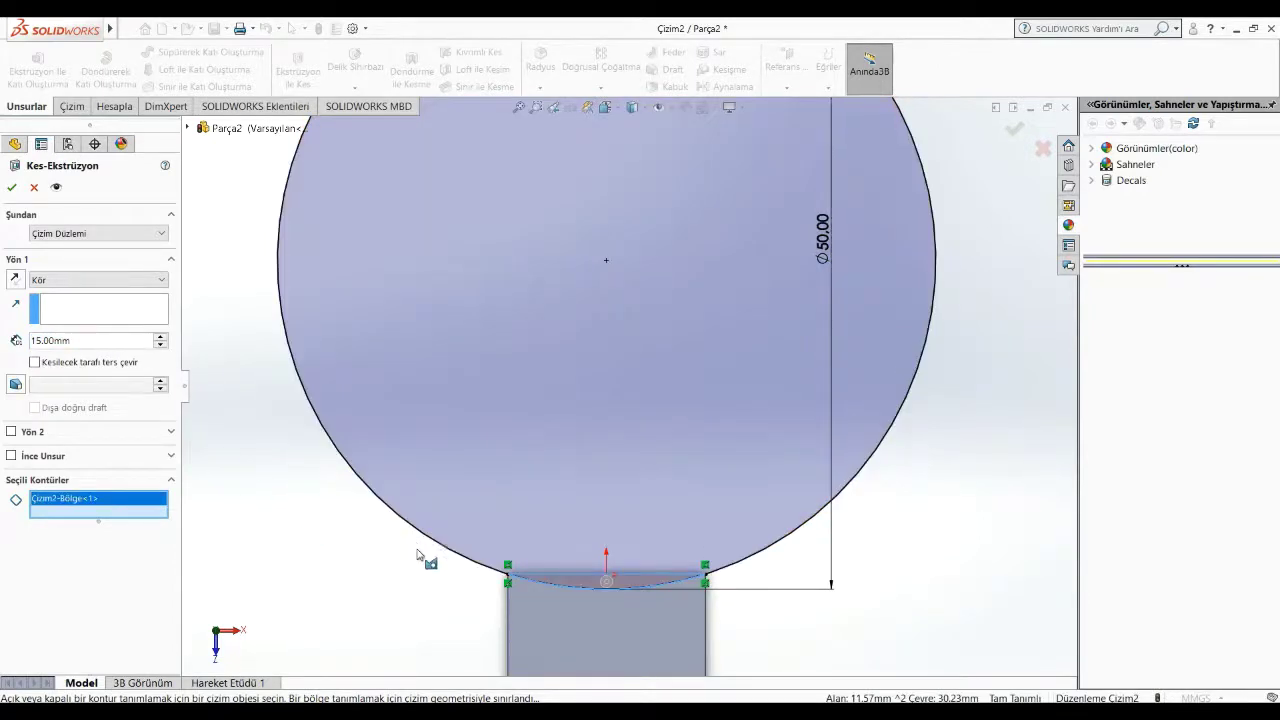
middle_drag(418, 555, 172, 416)
click(159, 339)
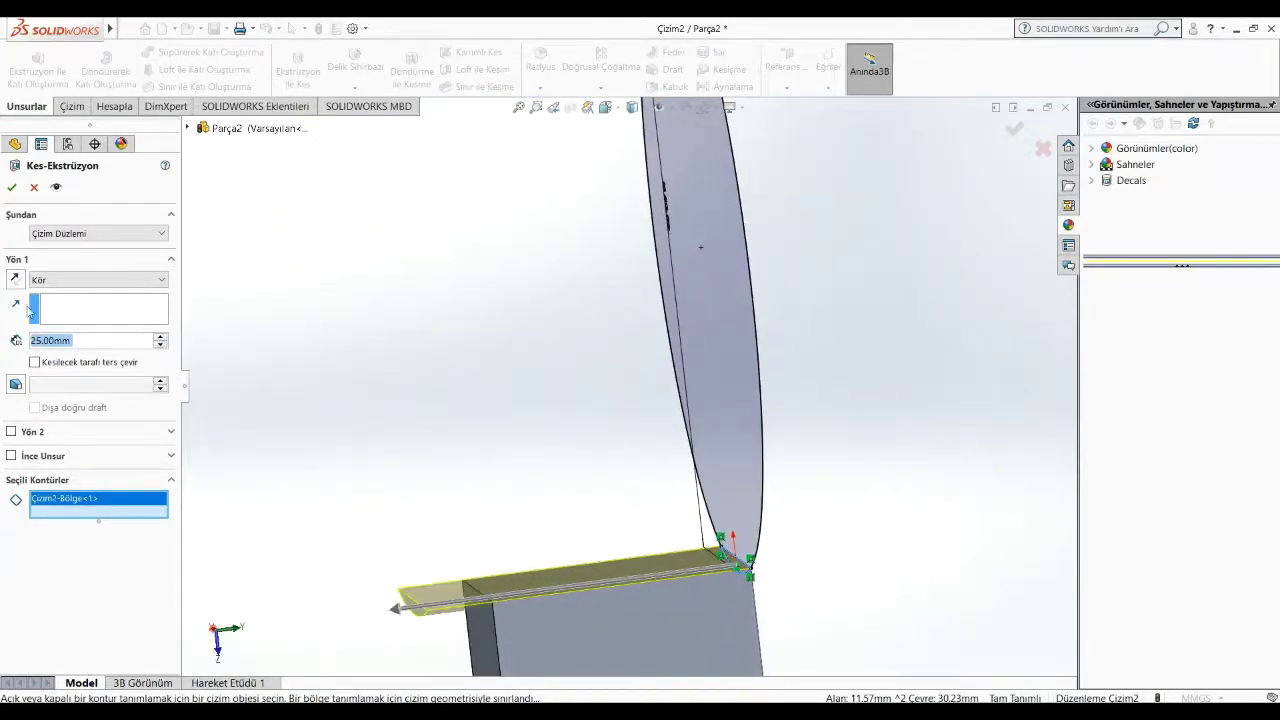
click(12, 188)
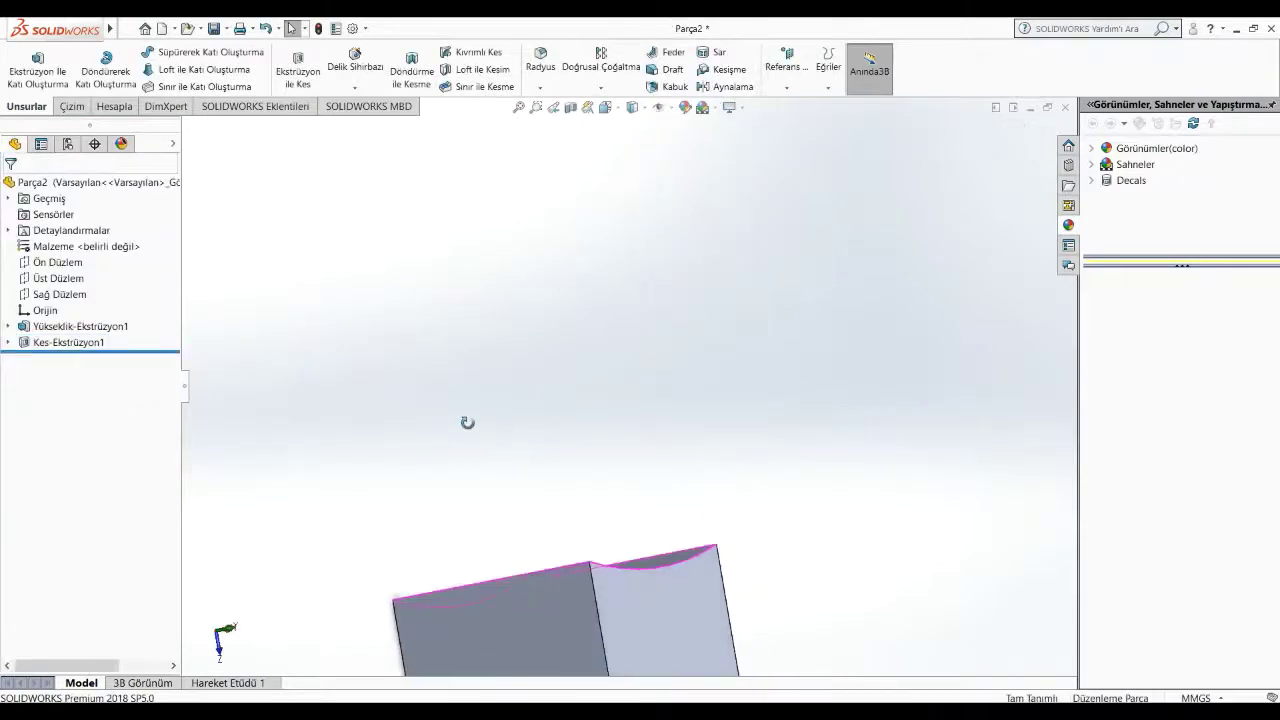
scroll(466, 440, up, 3)
mouse_move(466, 458)
middle_down()
mouse_move(808, 560)
mouse_move(771, 506)
mouse_move(754, 510)
middle_up()
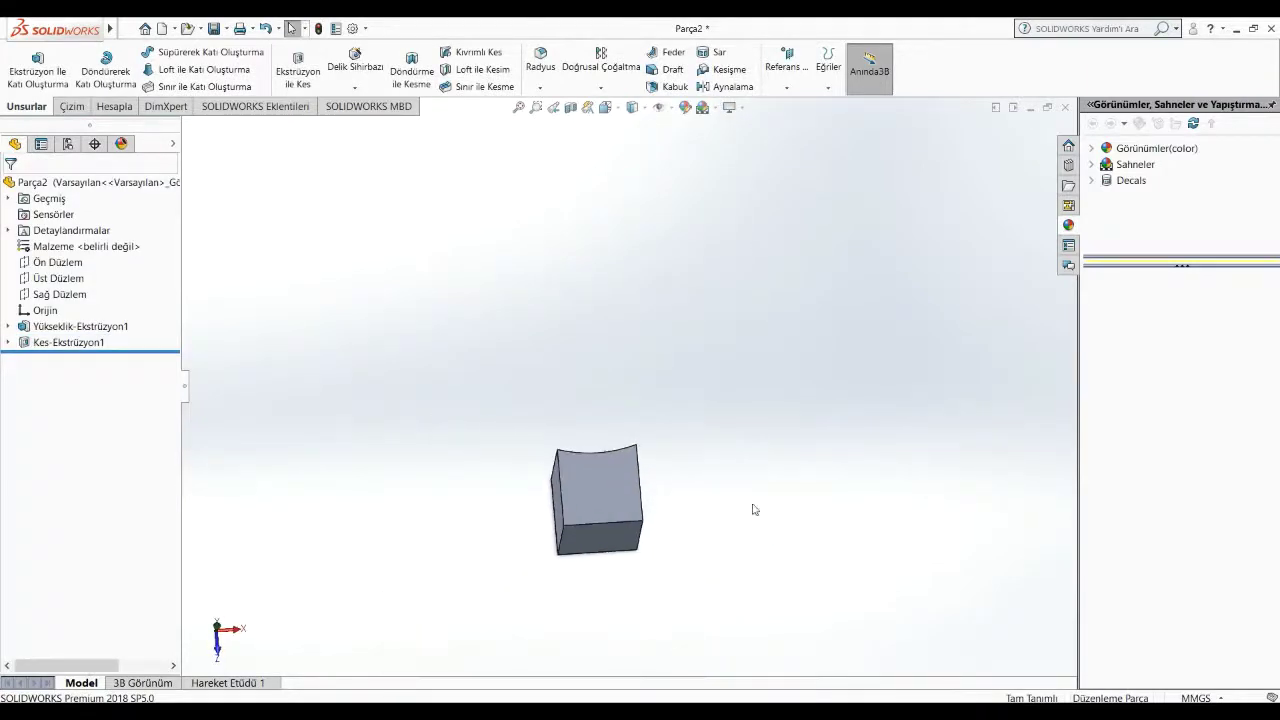
Step: Start a sketch on the block's front face with a circle centred on the origin
right_click(567, 542)
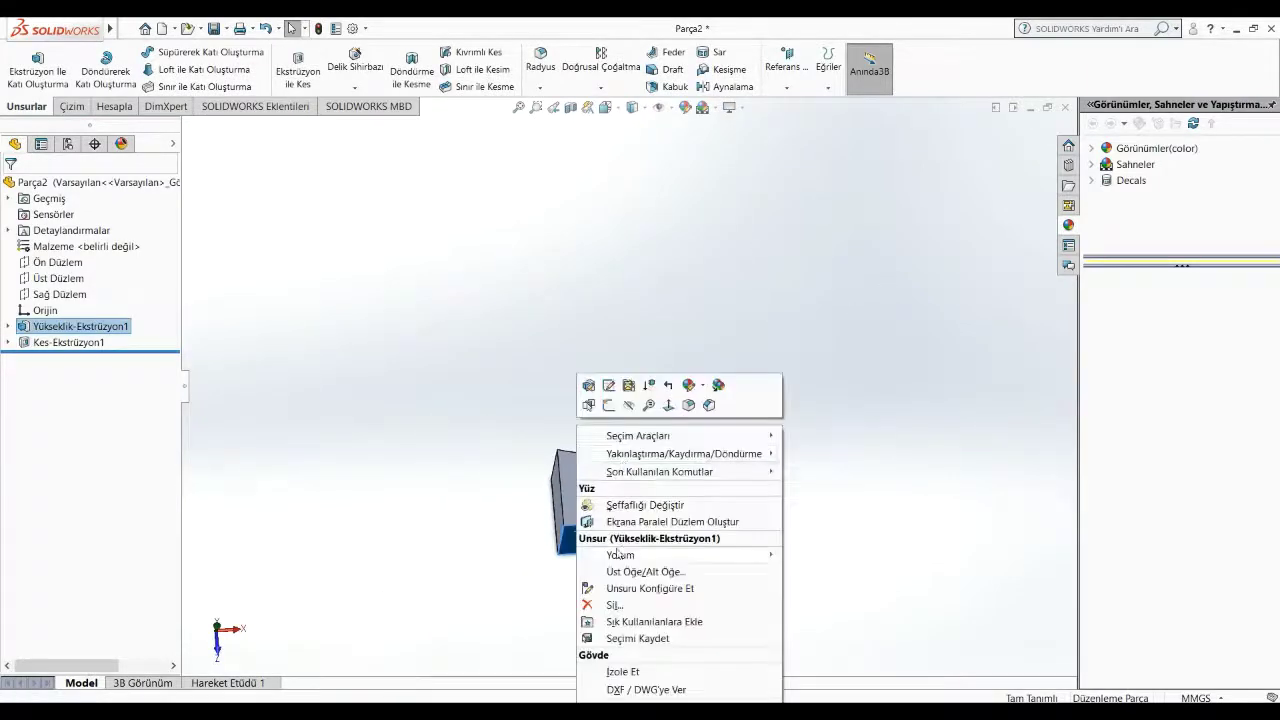
click(609, 405)
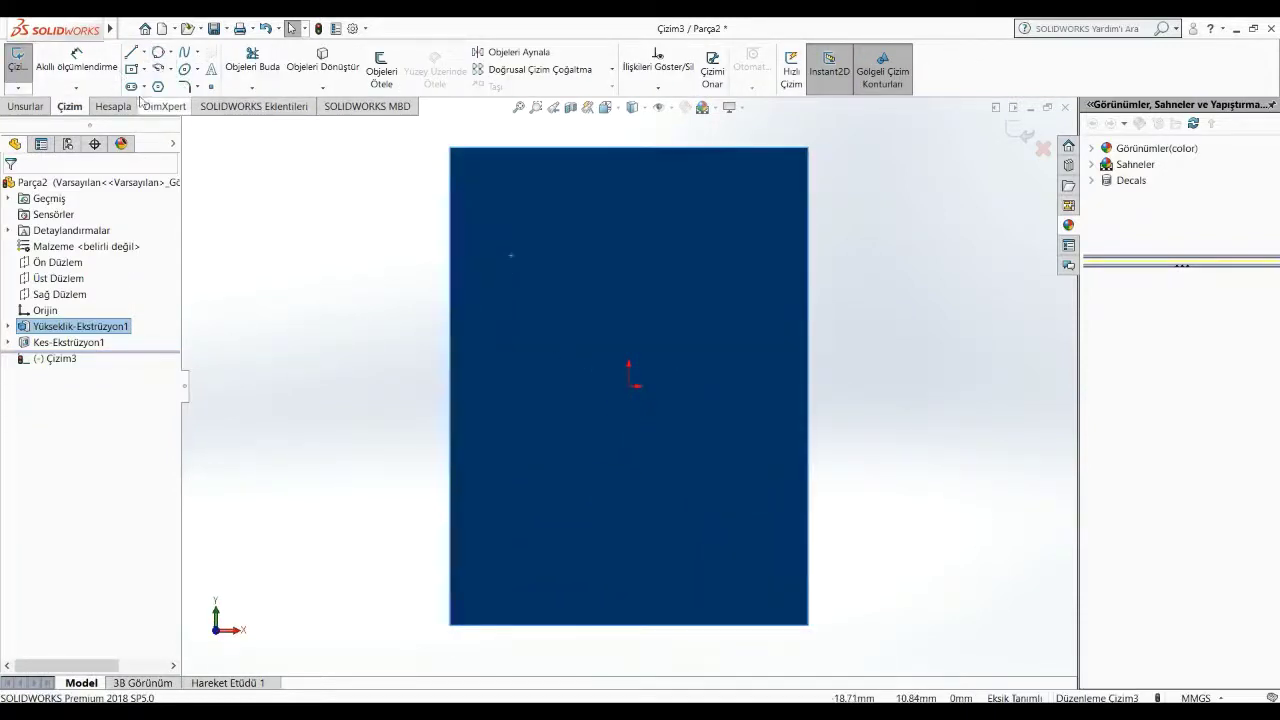
click(171, 52)
click(195, 66)
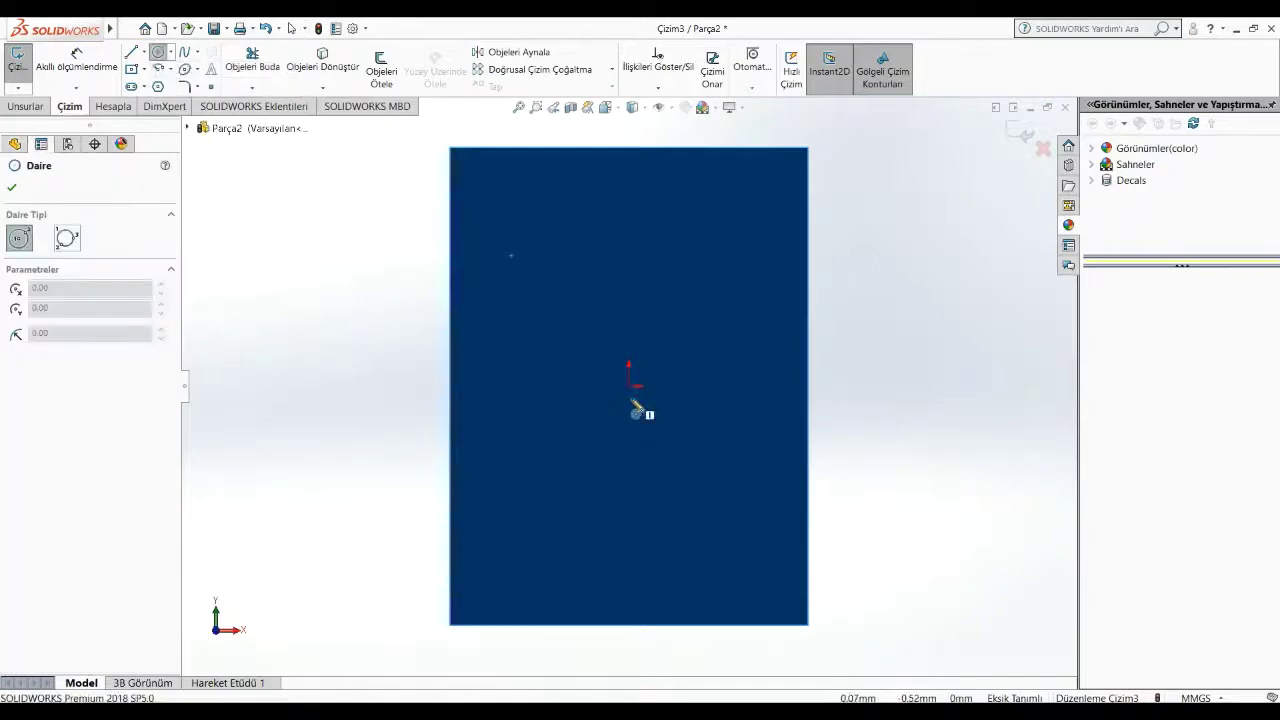
click(629, 386)
click(717, 443)
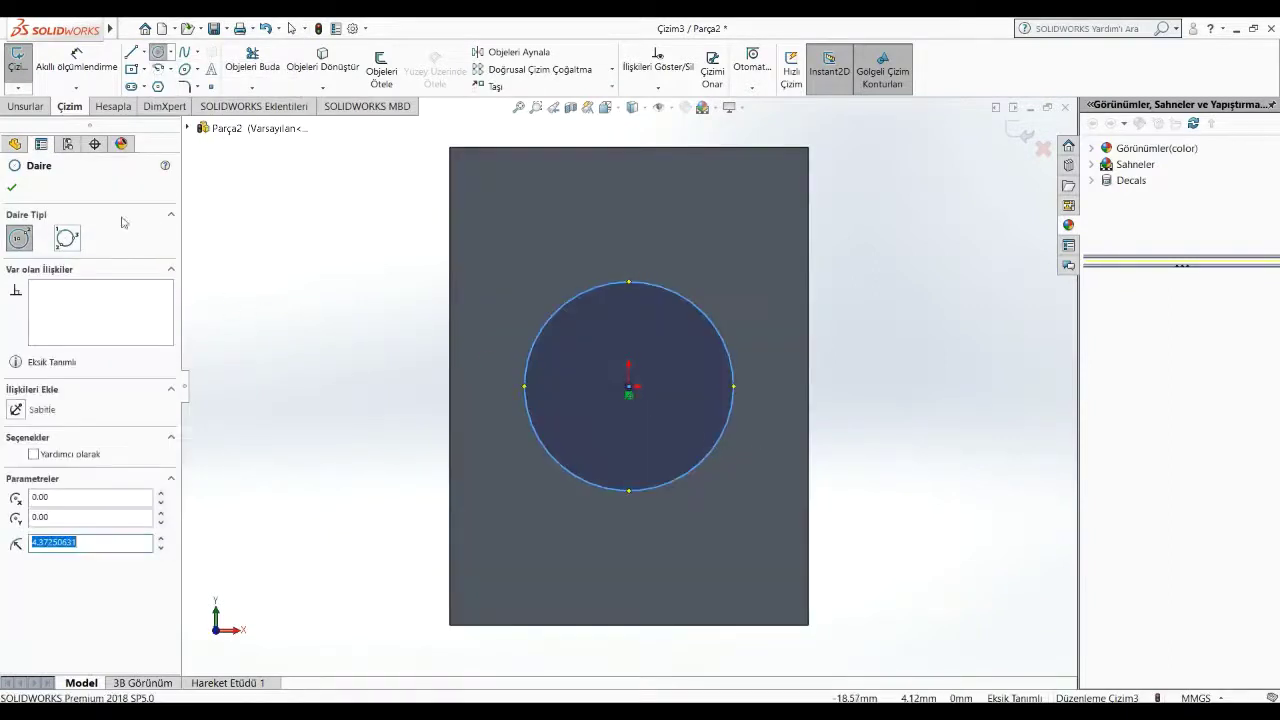
Step: Dimension the circle's diameter to 5 mm, then change it to 6 mm
click(90, 66)
click(663, 487)
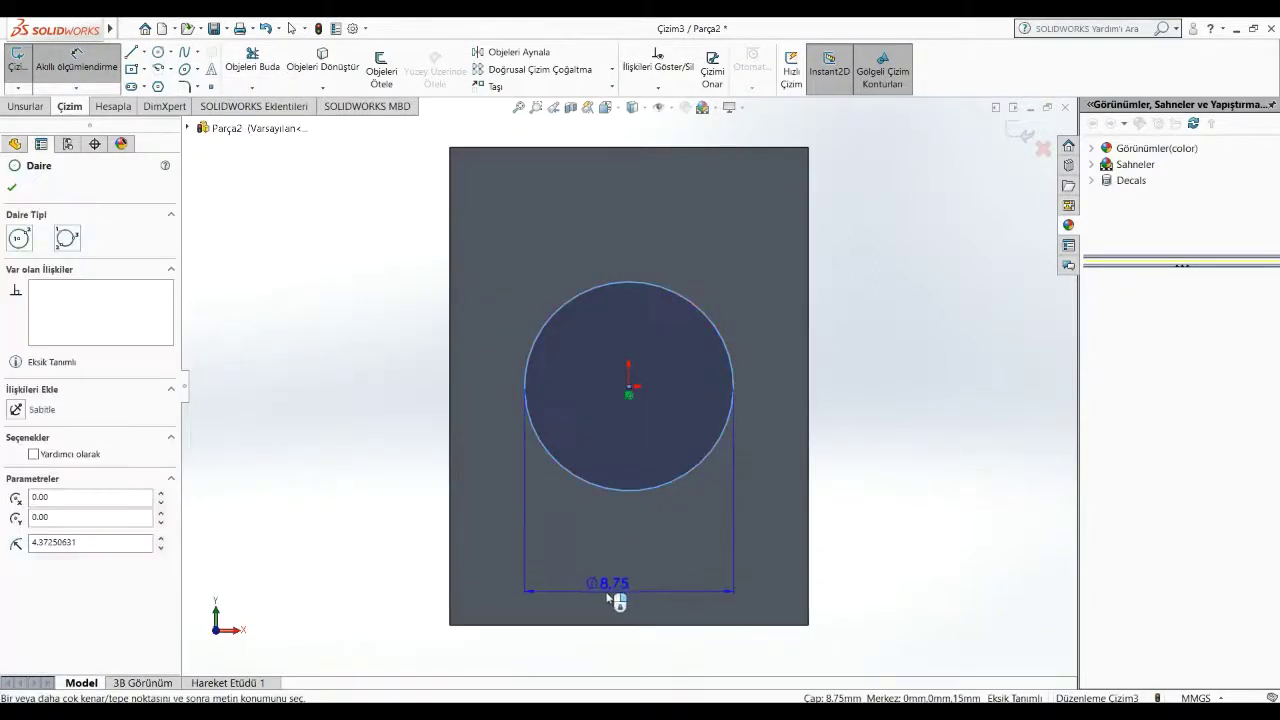
click(625, 585)
text(5mm)
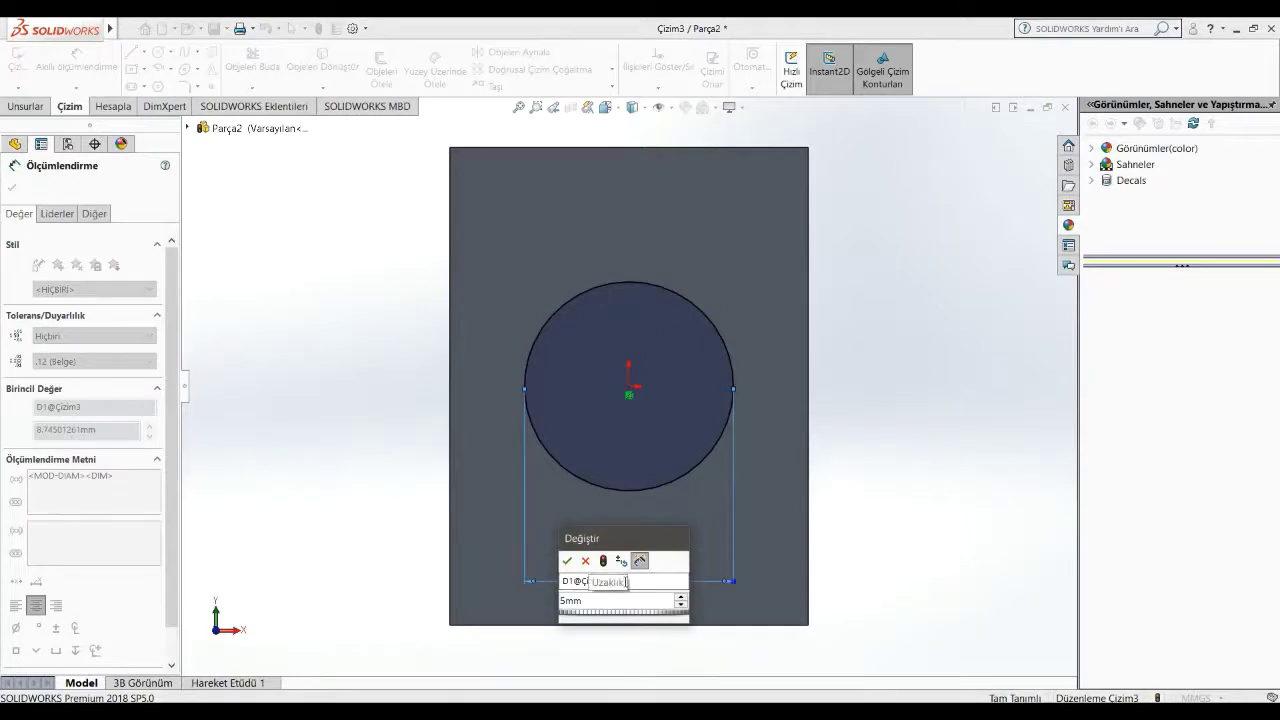
key(Return)
middle_drag(625, 587, 929, 500)
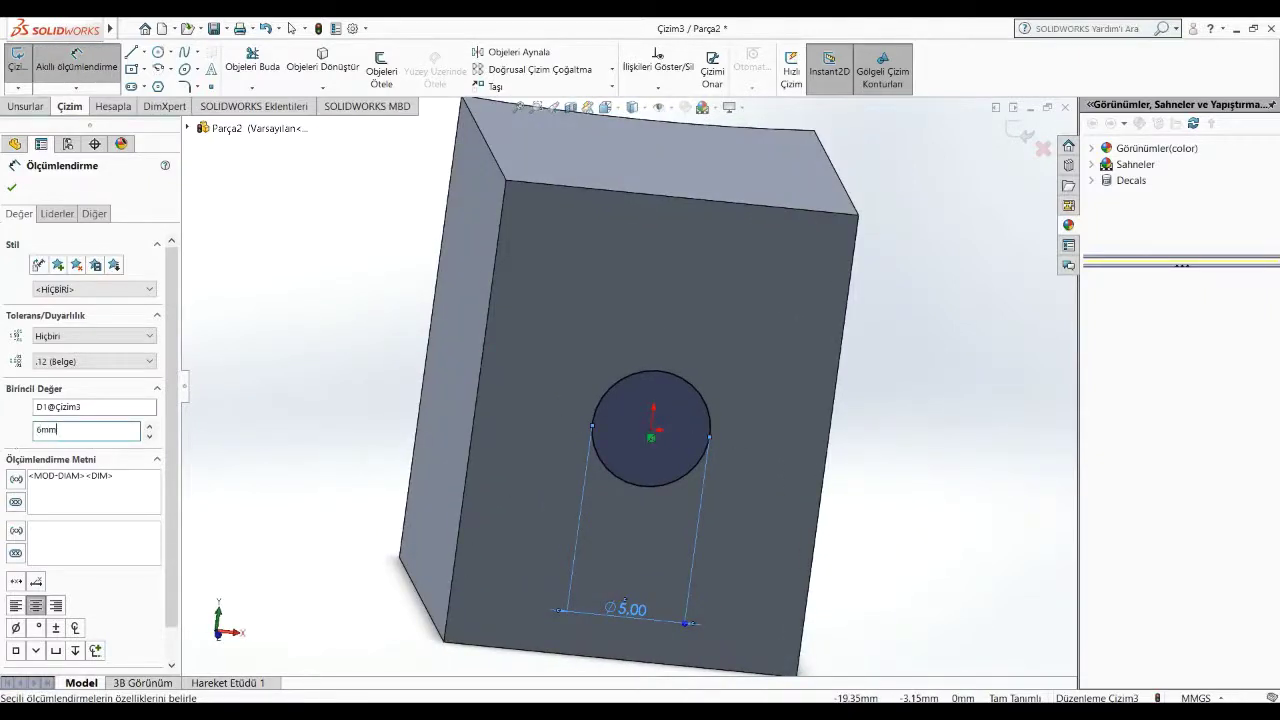
key(Return)
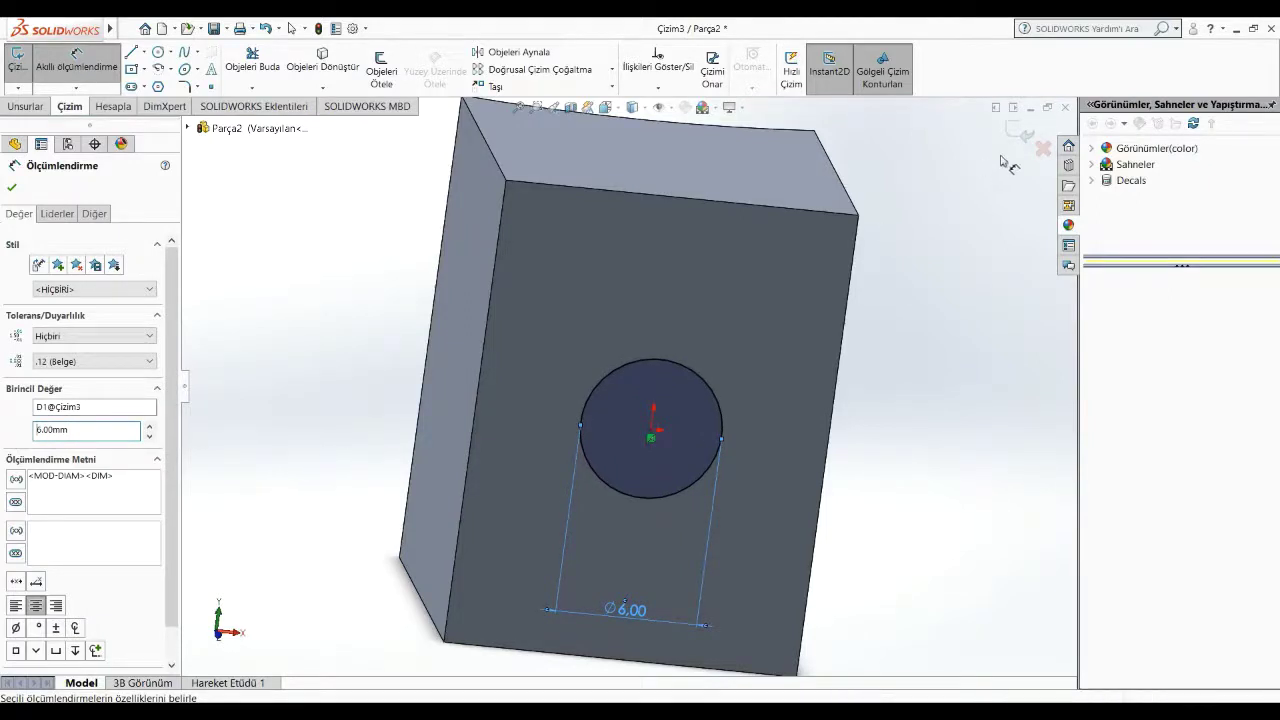
key(Escape)
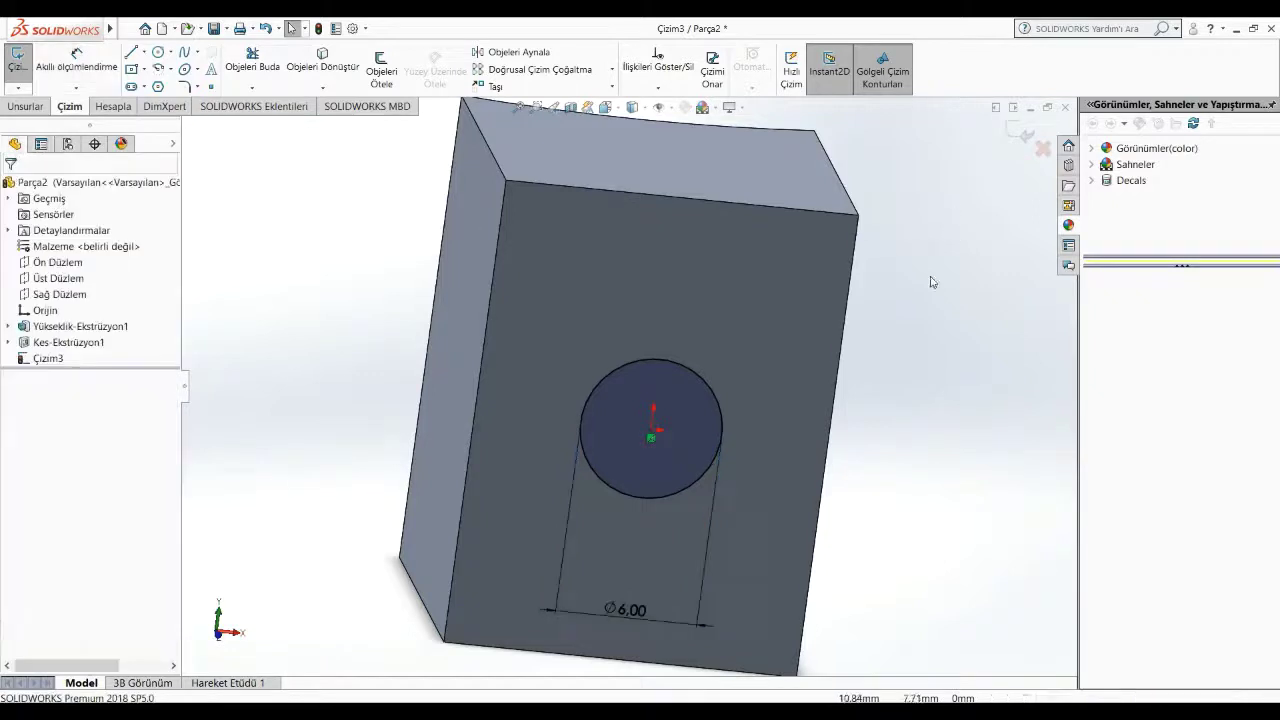
Step: View the sketch Normal To and delete the circle with its dimension
drag(666, 490, 796, 496)
key(ctrl+8)
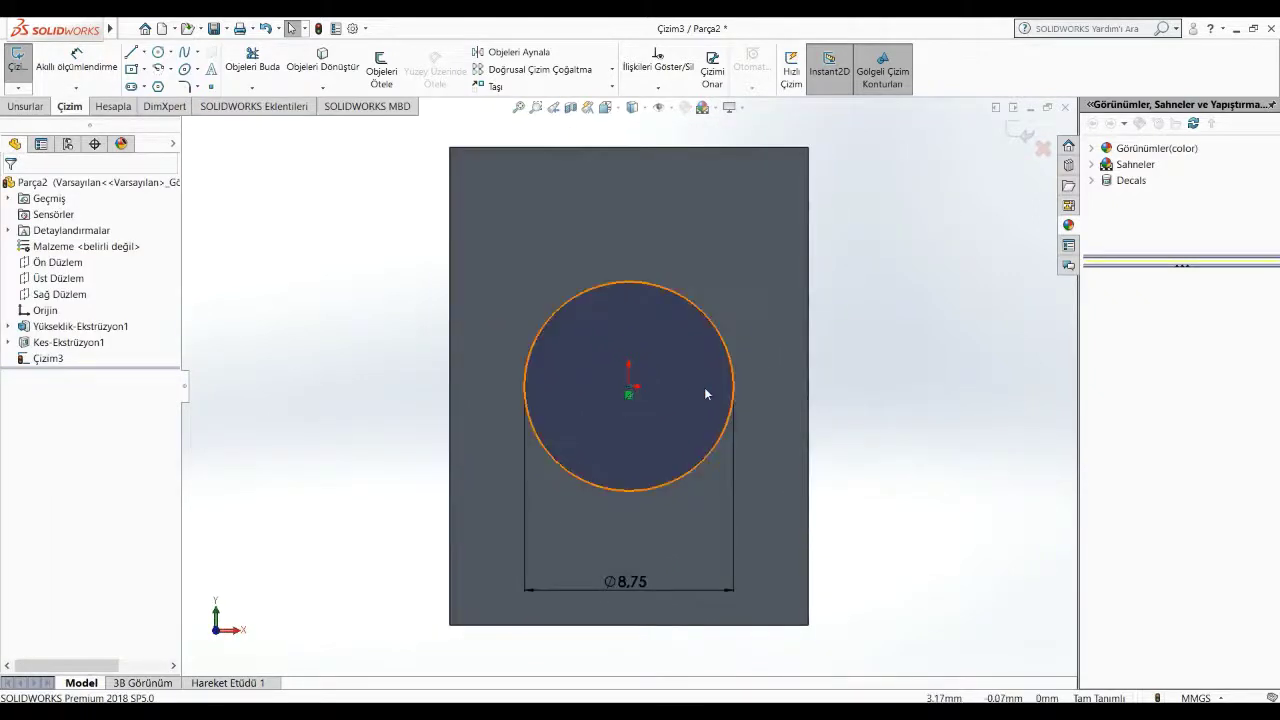
click(704, 387)
key(Delete)
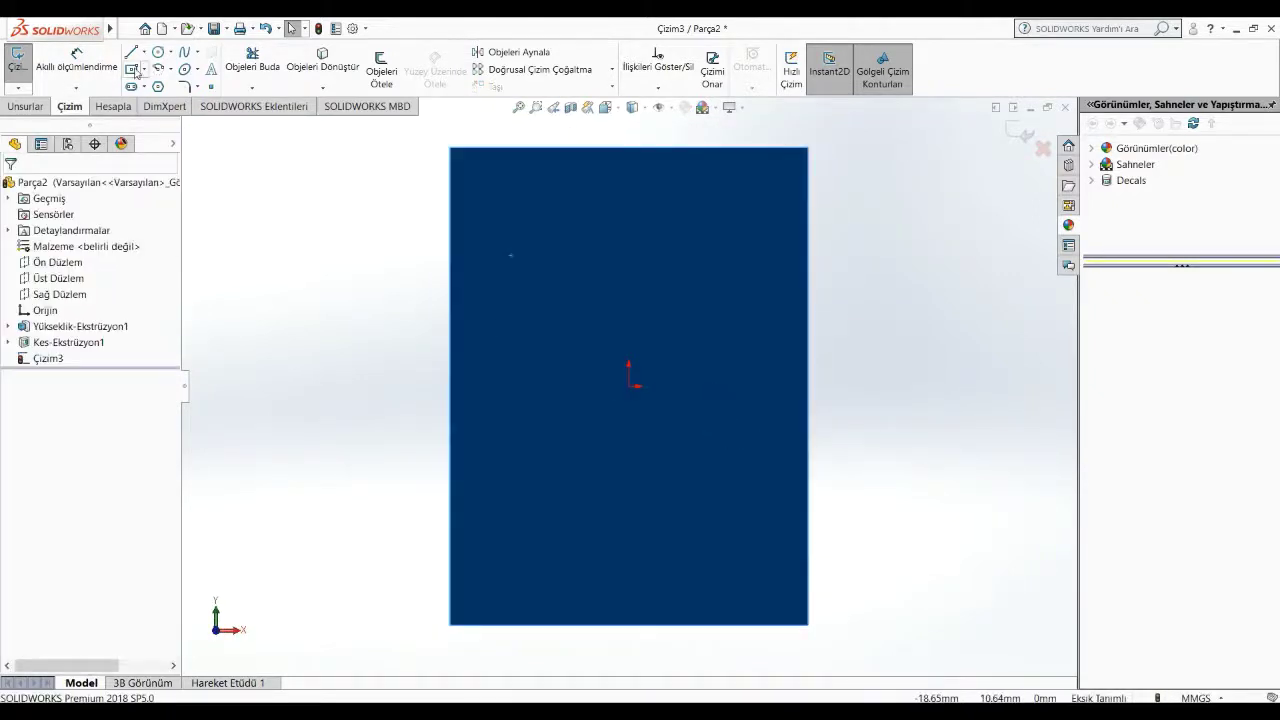
Step: Draw a centre rectangle from the origin of the front face
key(r)
click(629, 386)
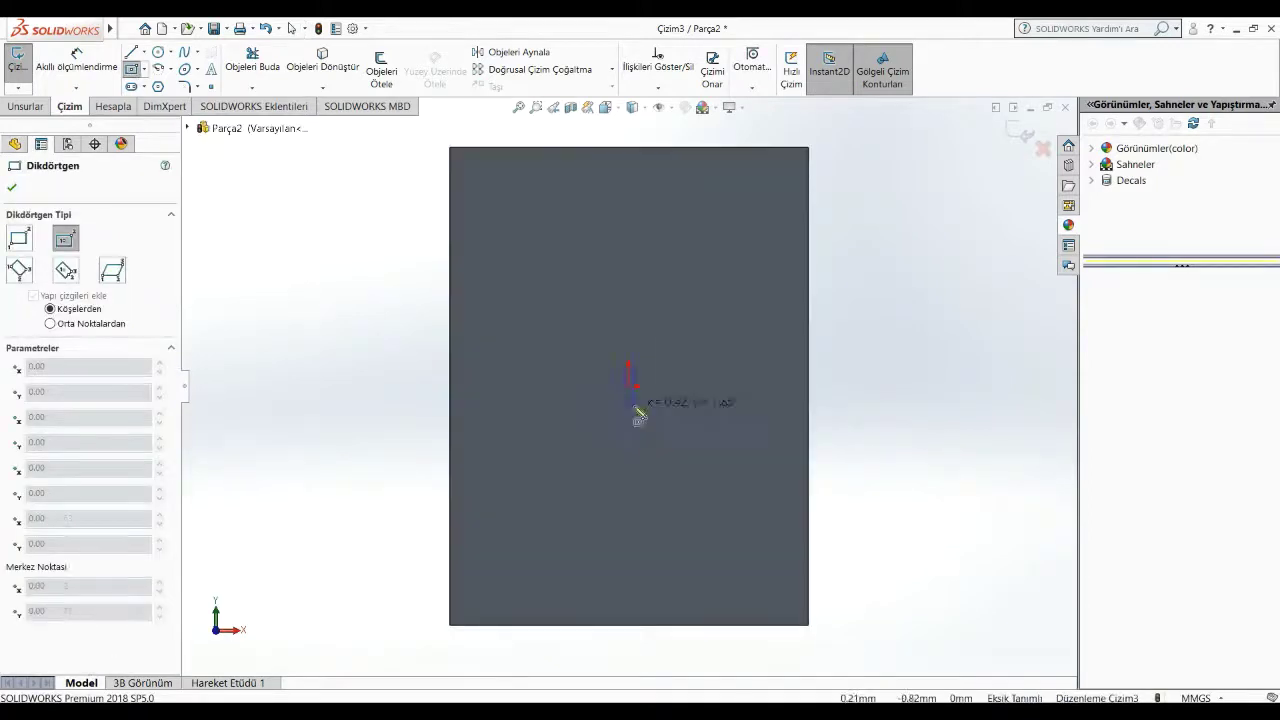
click(698, 441)
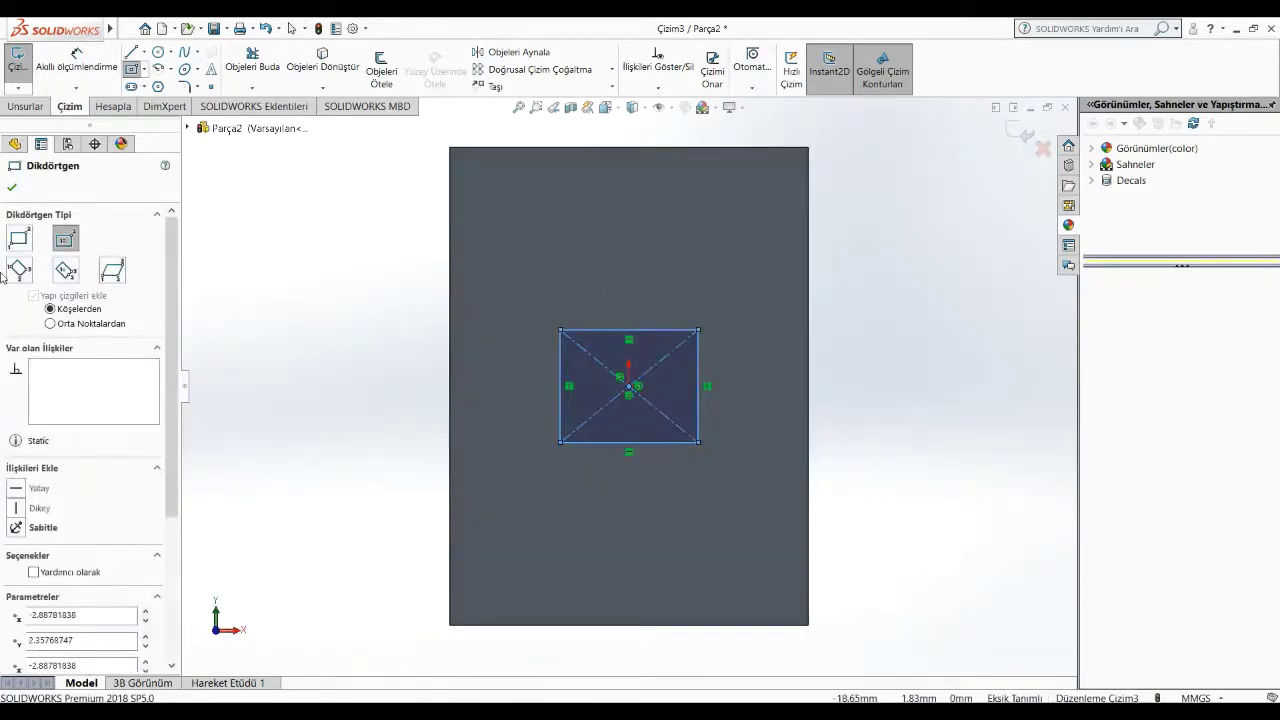
Step: Dimension the rectangle's bottom and right edges to 6 mm each
click(76, 60)
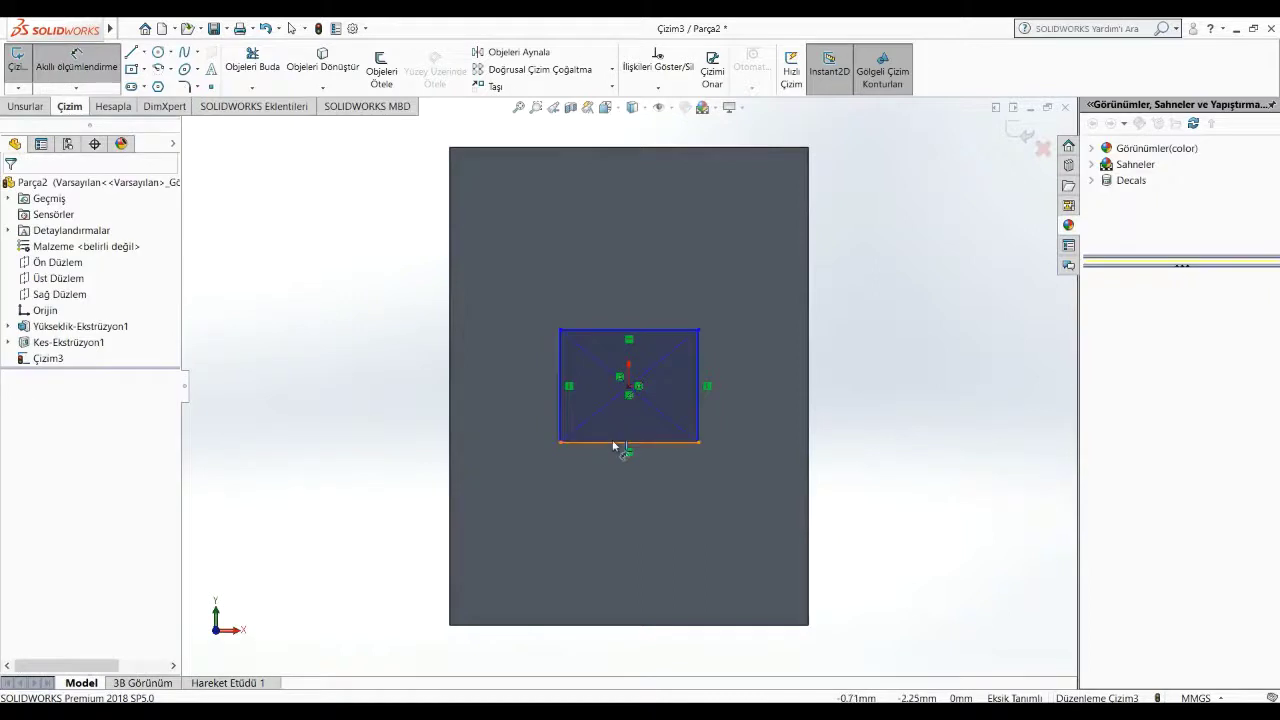
click(613, 444)
click(645, 494)
text(6)
key(Return)
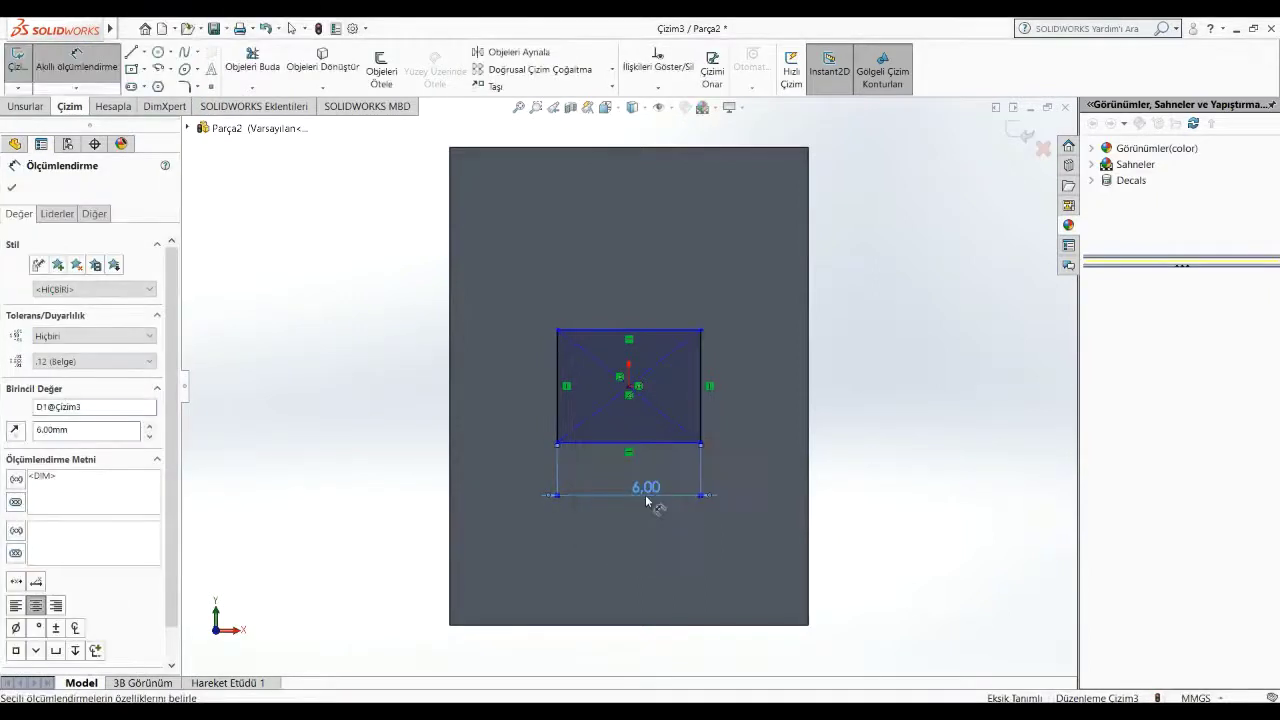
click(700, 380)
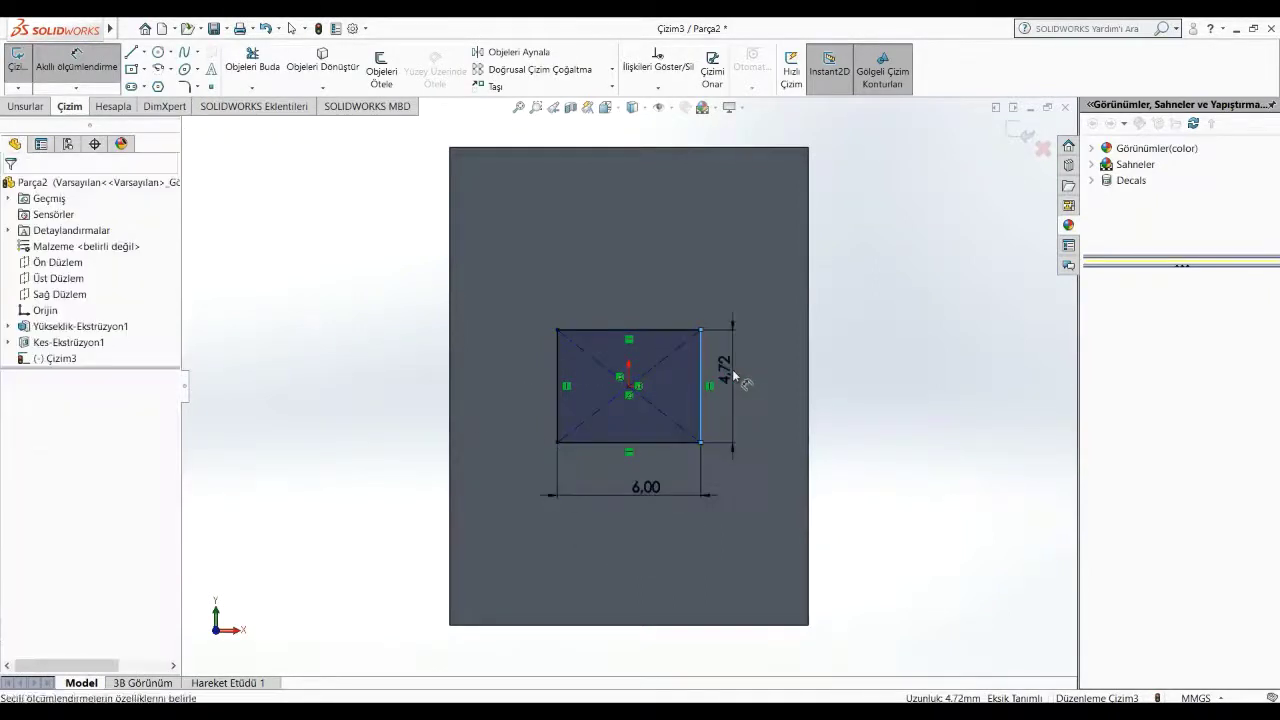
click(735, 375)
text(6)
key(Return)
key(Escape)
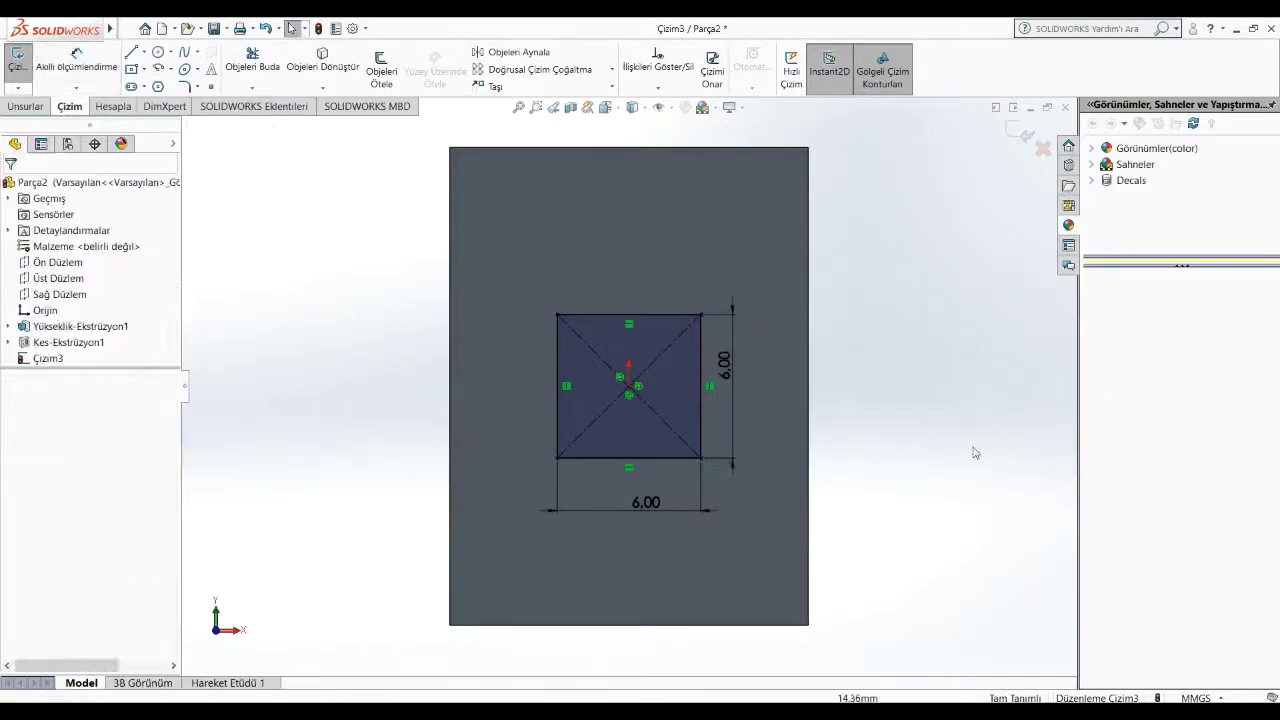
mouse_move(975, 453)
middle_down()
mouse_move(946, 480)
mouse_move(937, 463)
middle_up()
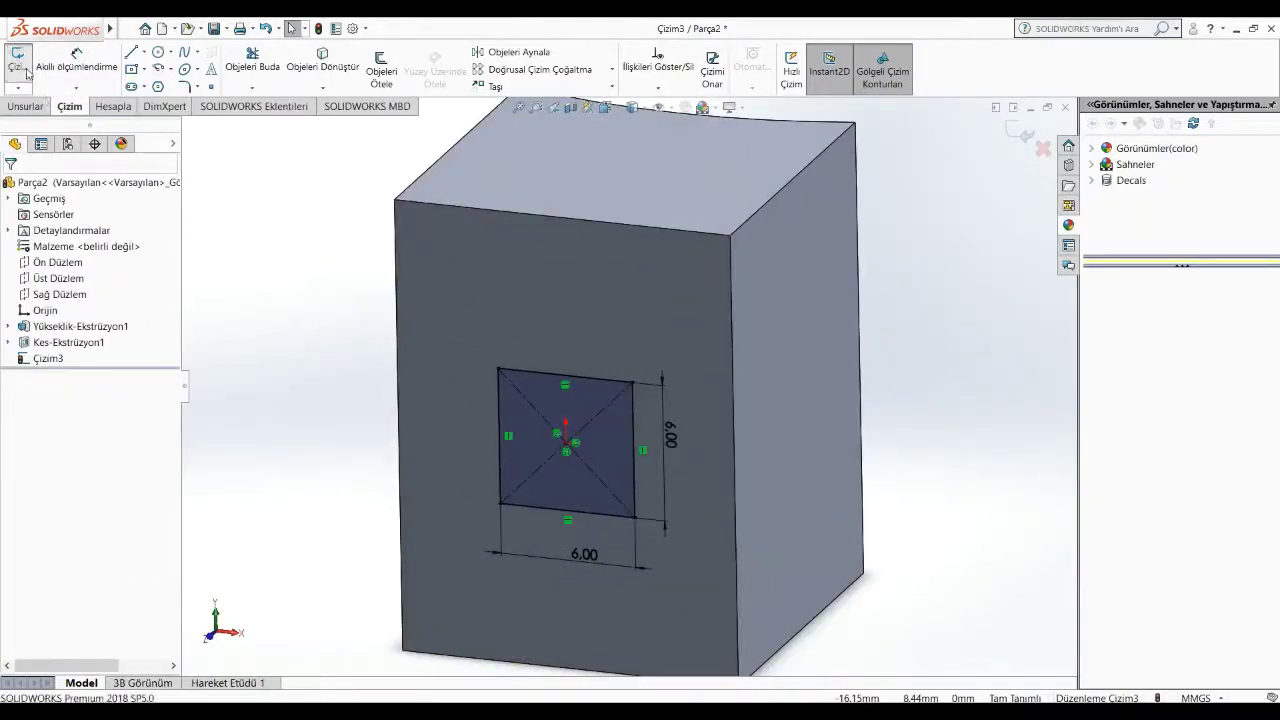
Step: Extrude the 6 × 6 square 45 mm out from the face, raising depth via the spinner
click(28, 106)
click(30, 68)
scroll(485, 447, up, 1)
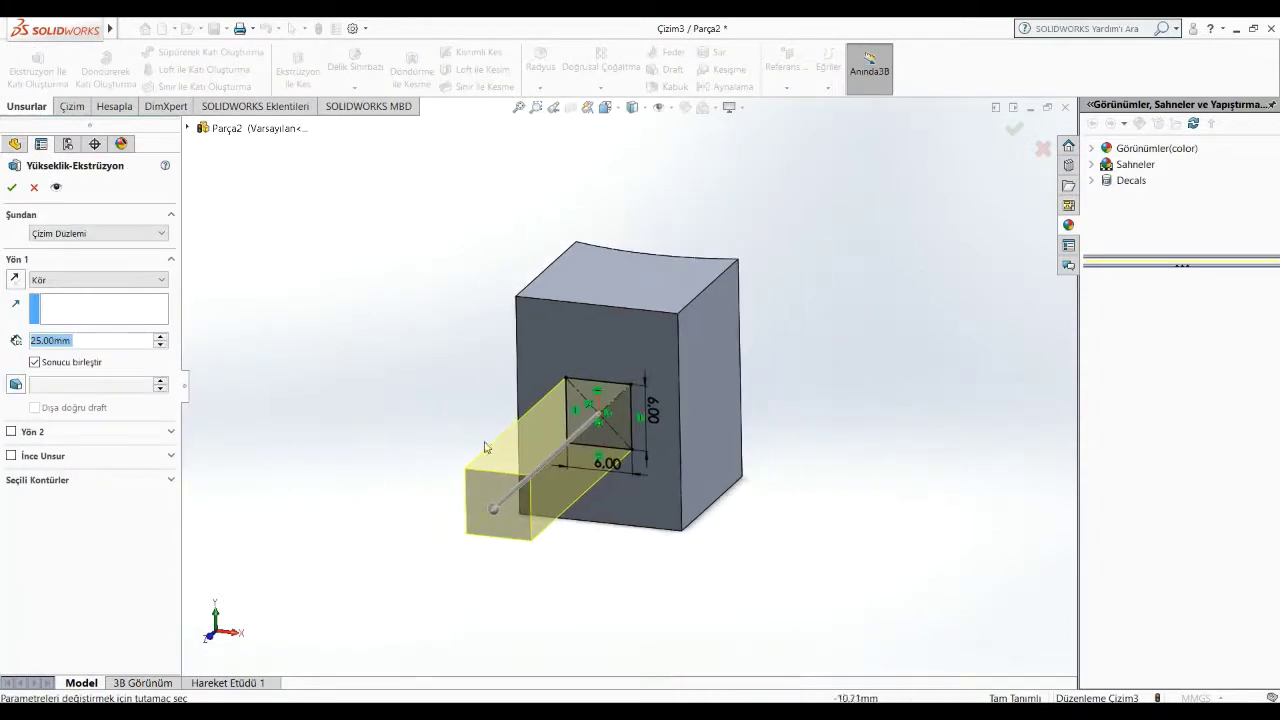
click(160, 340)
mouse_move(329, 394)
middle_down()
mouse_move(274, 457)
mouse_move(330, 468)
mouse_move(374, 457)
mouse_move(362, 470)
middle_up()
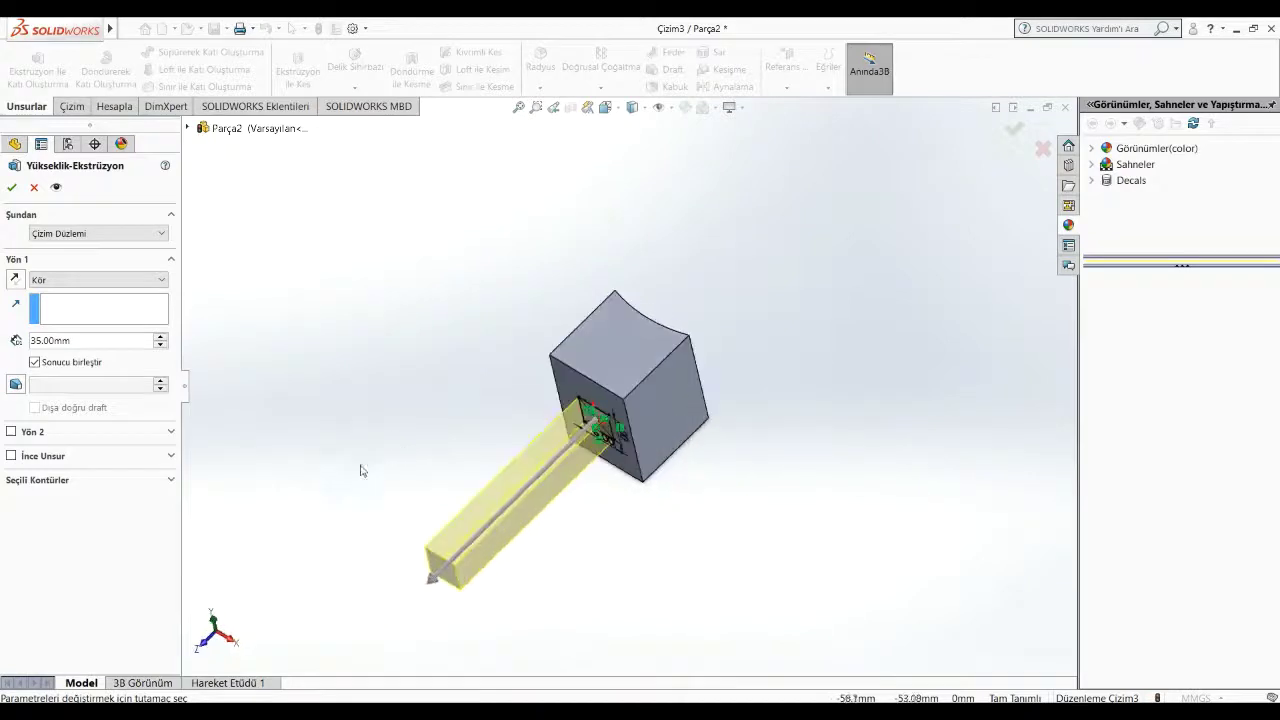
click(160, 340)
mouse_move(255, 400)
middle_down()
mouse_move(346, 394)
mouse_move(288, 408)
middle_up()
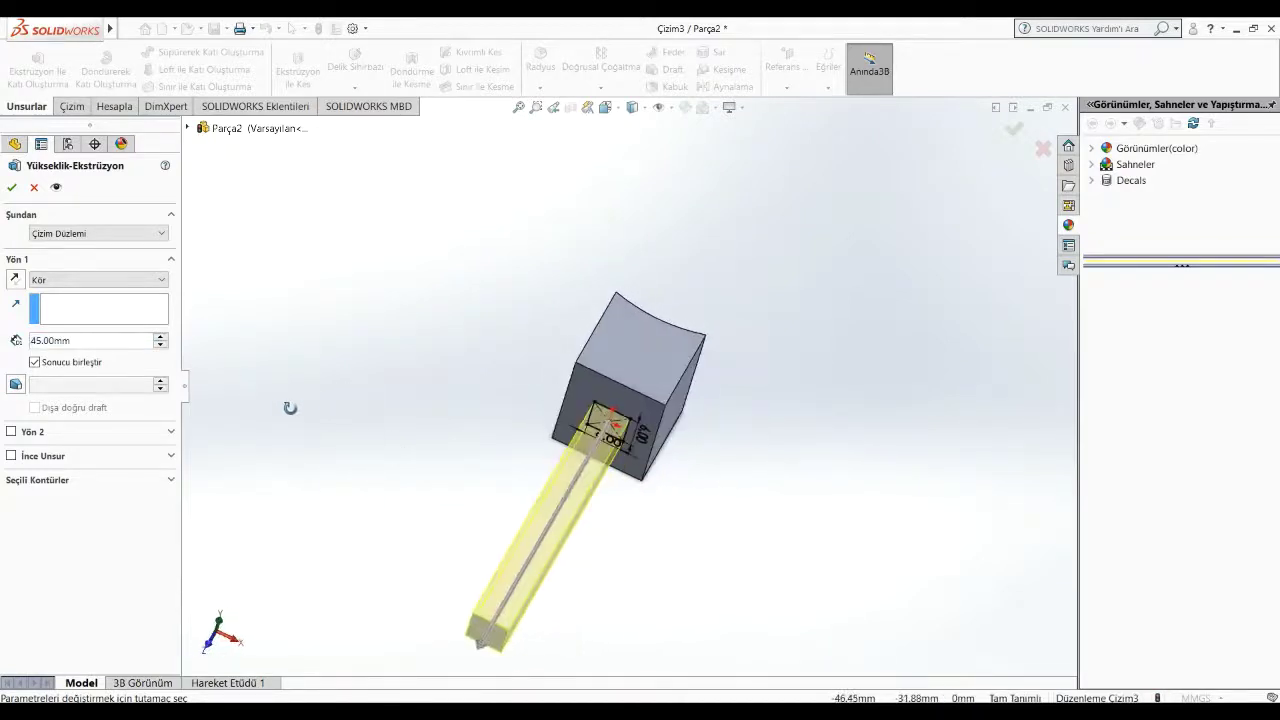
click(11, 187)
mouse_move(403, 351)
middle_down()
mouse_move(501, 532)
mouse_move(394, 517)
mouse_move(429, 480)
mouse_move(560, 437)
mouse_move(594, 530)
mouse_move(409, 566)
mouse_move(403, 597)
mouse_move(418, 607)
middle_up()
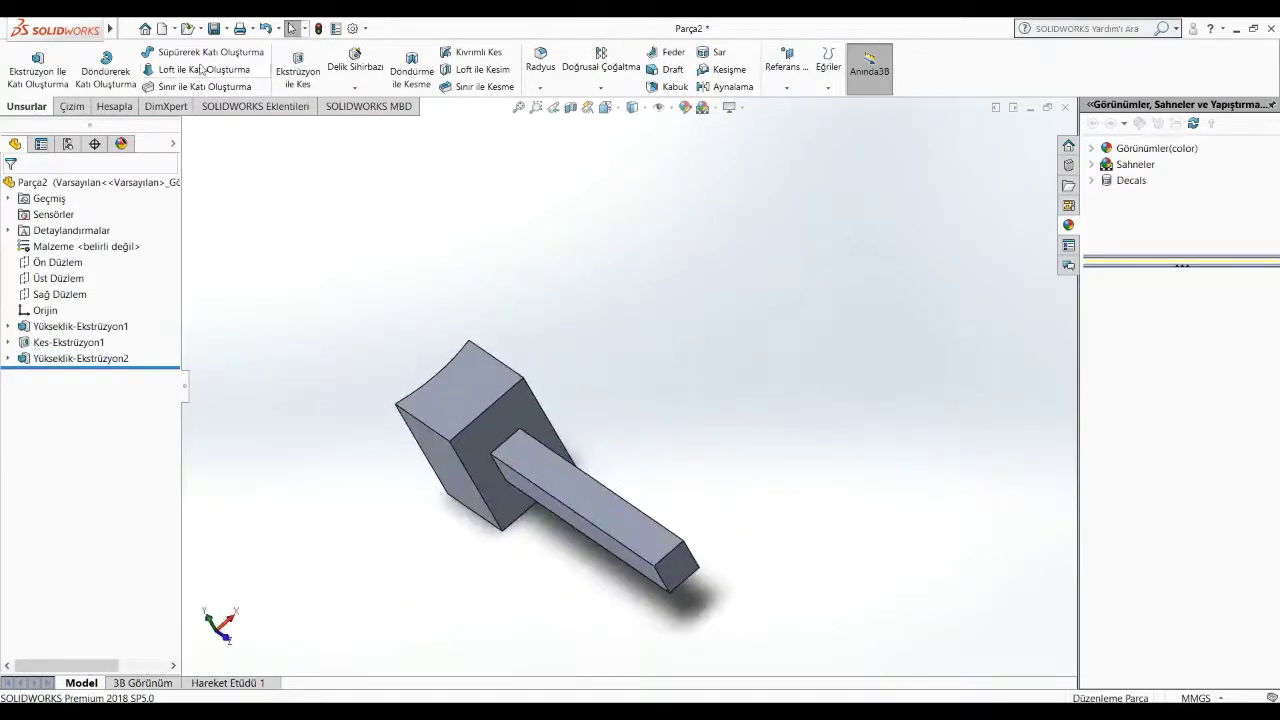
Step: Save the part with Save As
click(226, 28)
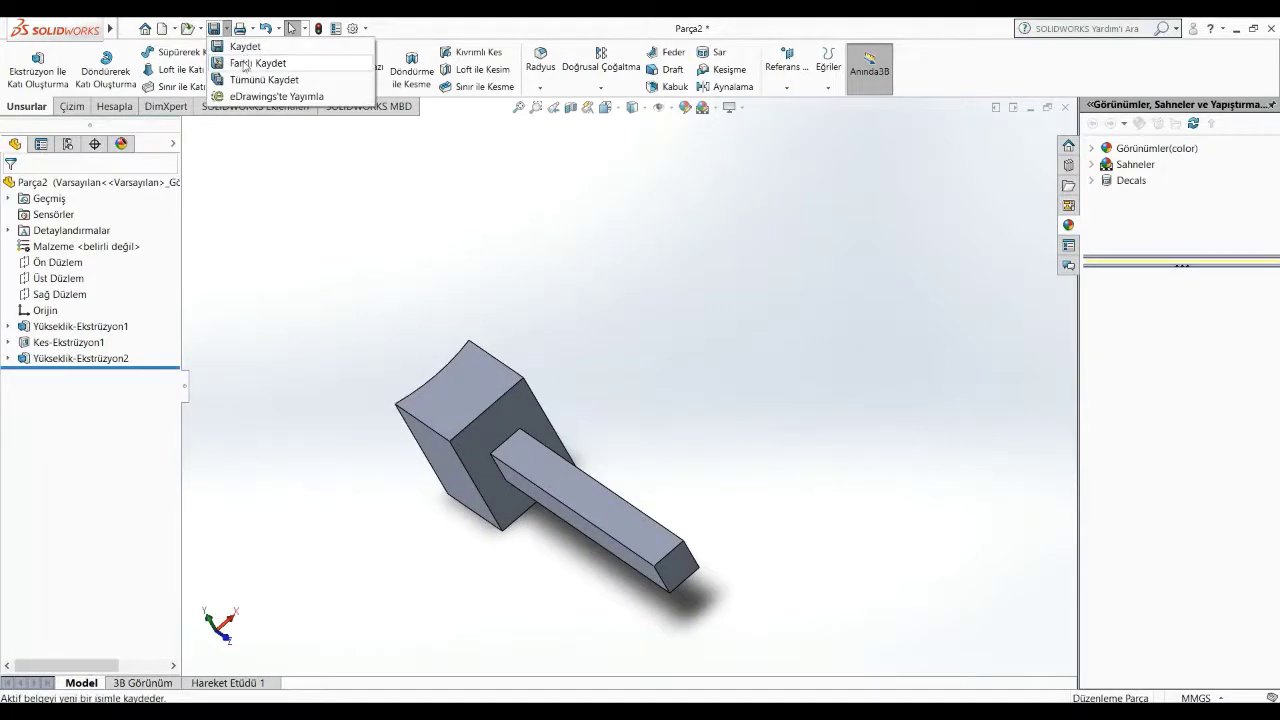
click(240, 60)
click(494, 387)
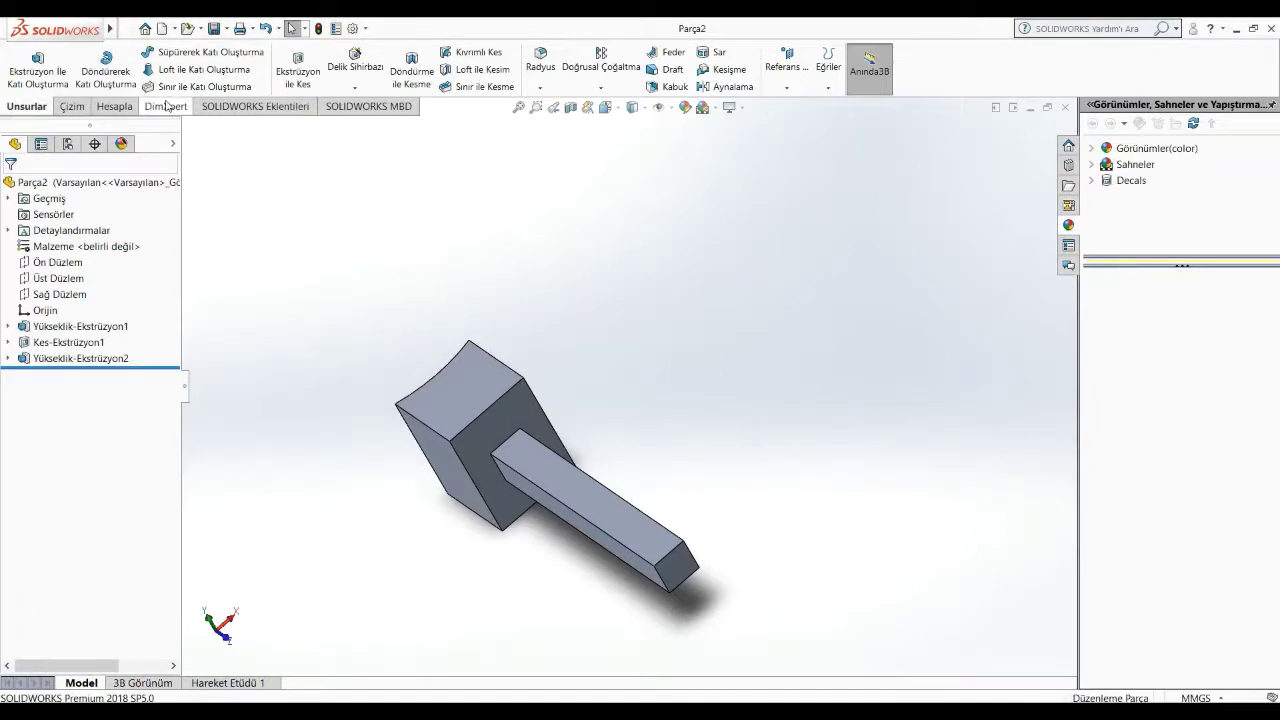
Step: Create a new Part document and select the Front Plane
click(163, 29)
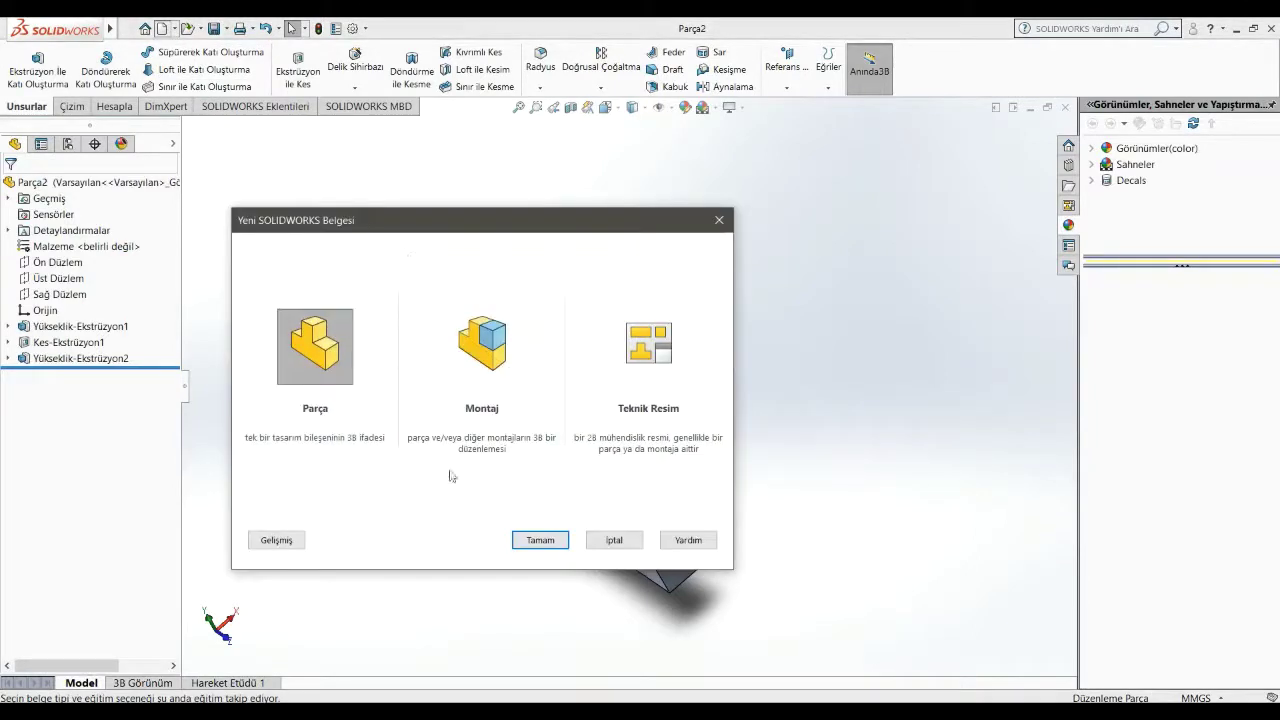
click(532, 538)
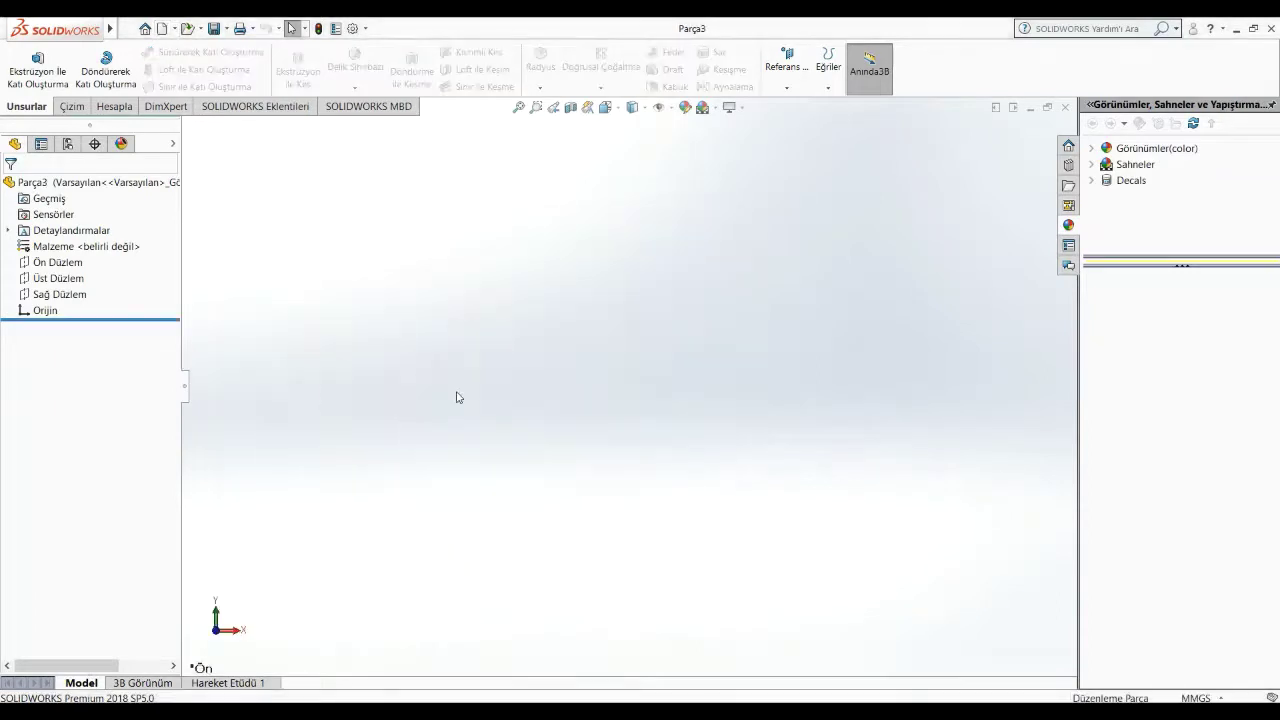
click(60, 264)
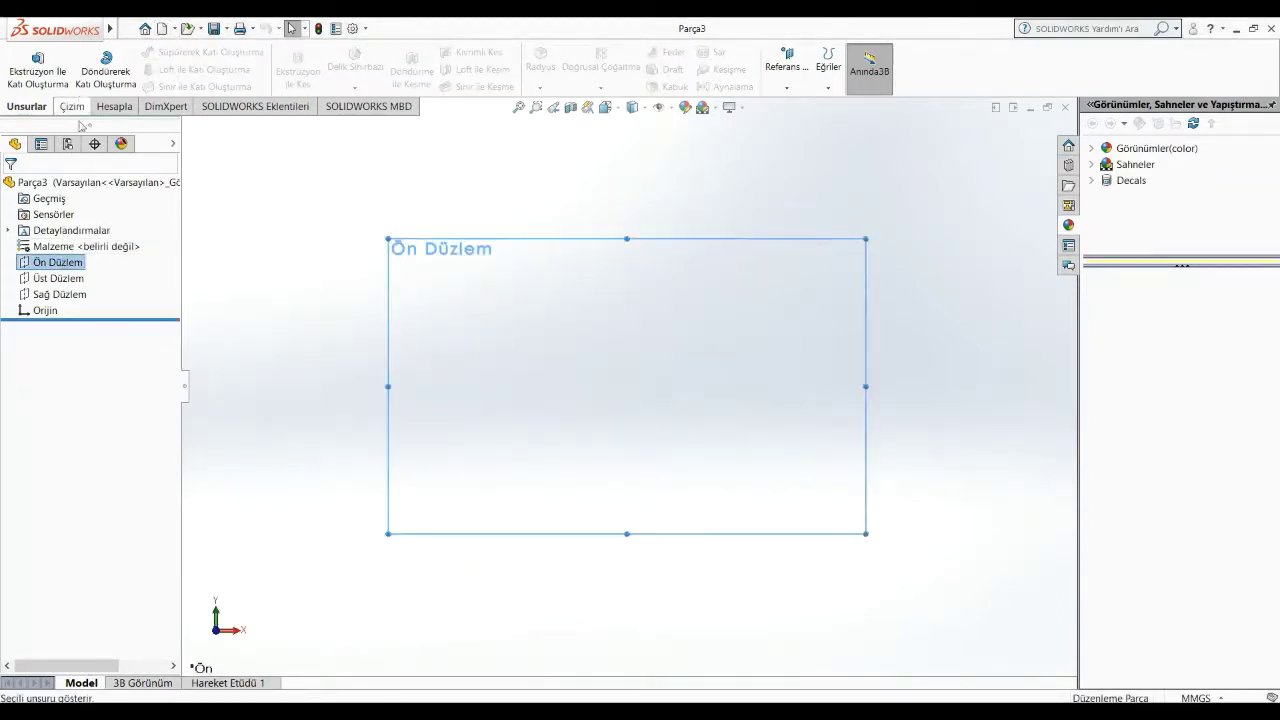
Step: Sketch a centre rectangle from the origin on the Front Plane
right_click(64, 268)
click(84, 244)
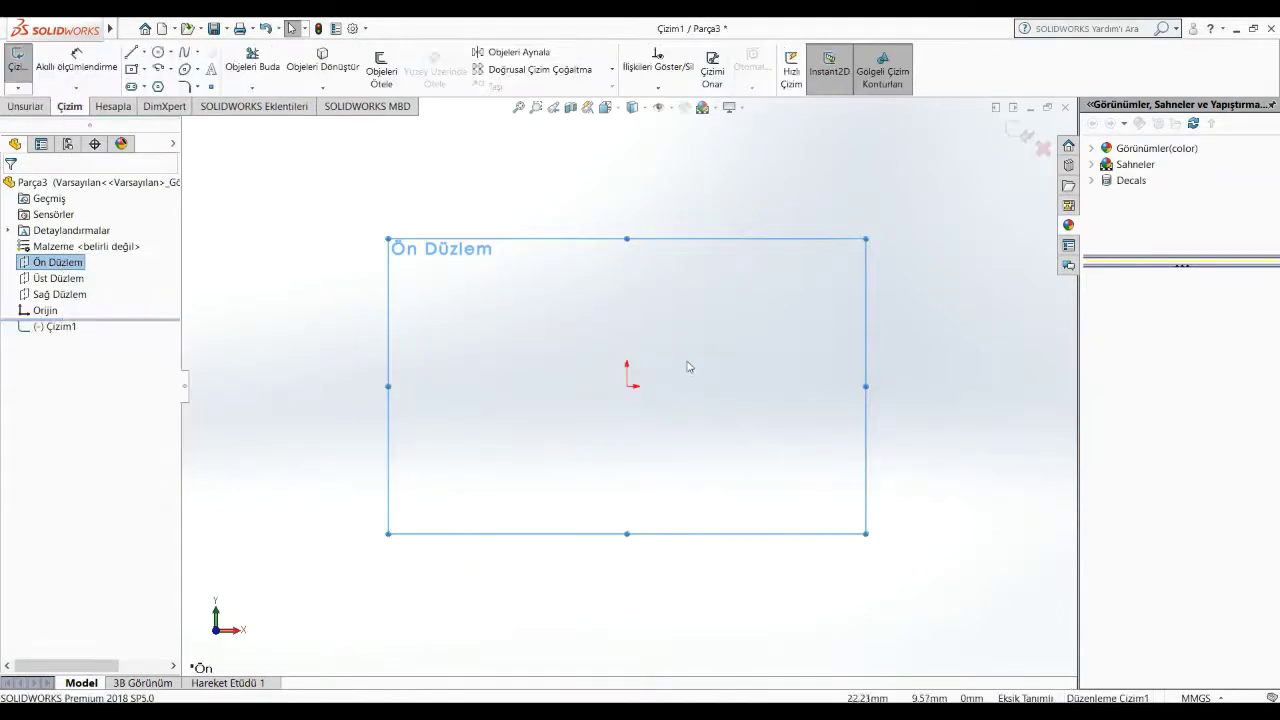
click(133, 70)
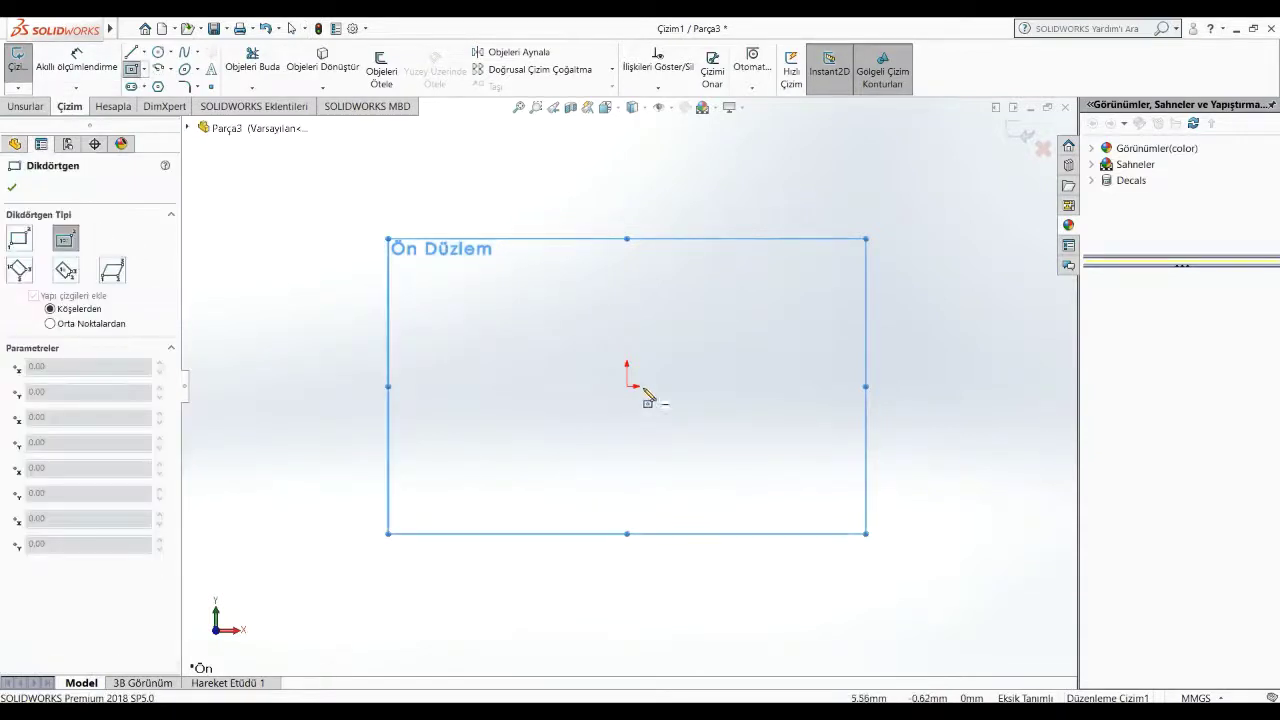
click(627, 386)
click(759, 438)
Step: Dimension the rectangle 90 mm wide and 45 mm tall
click(77, 60)
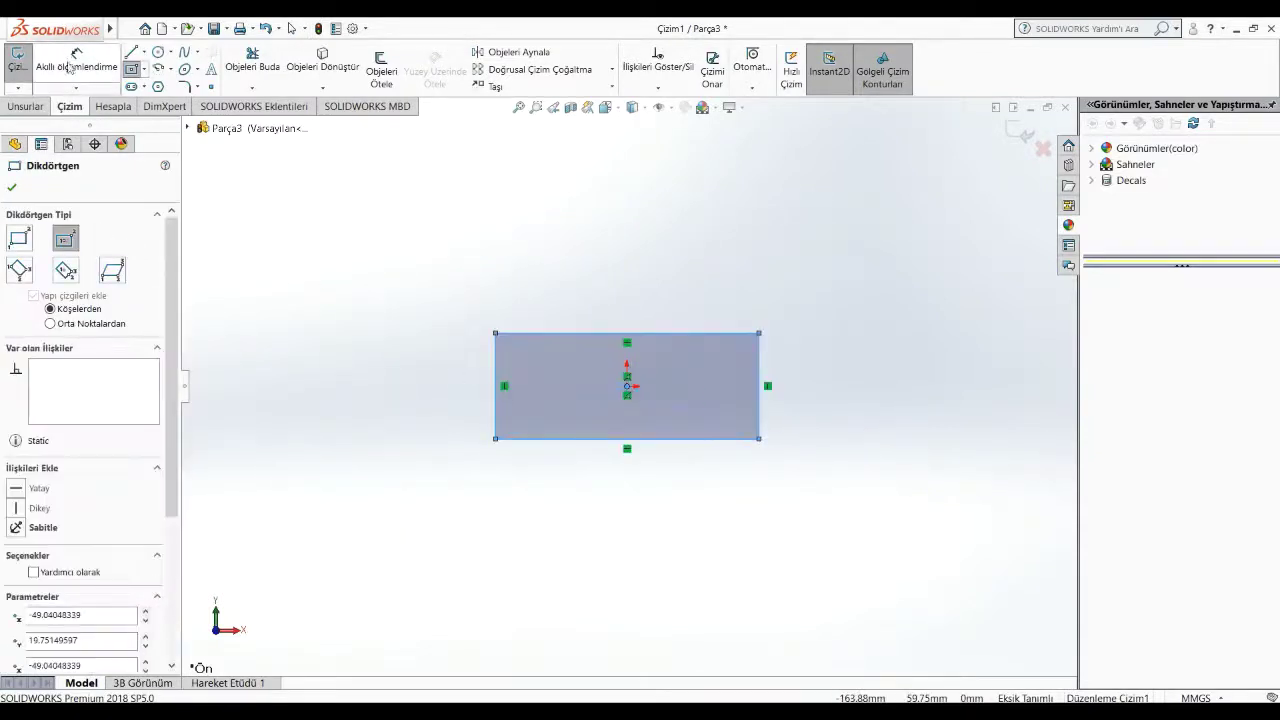
click(613, 439)
click(627, 510)
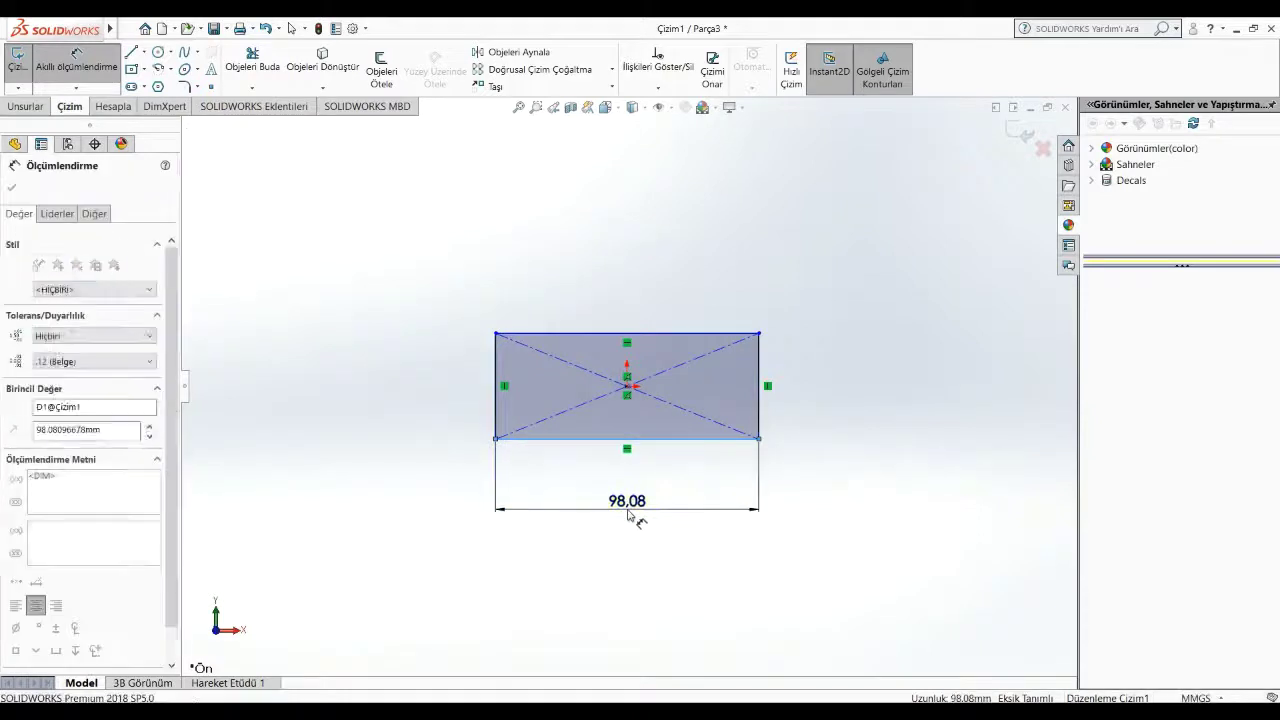
text(90)
key(Return)
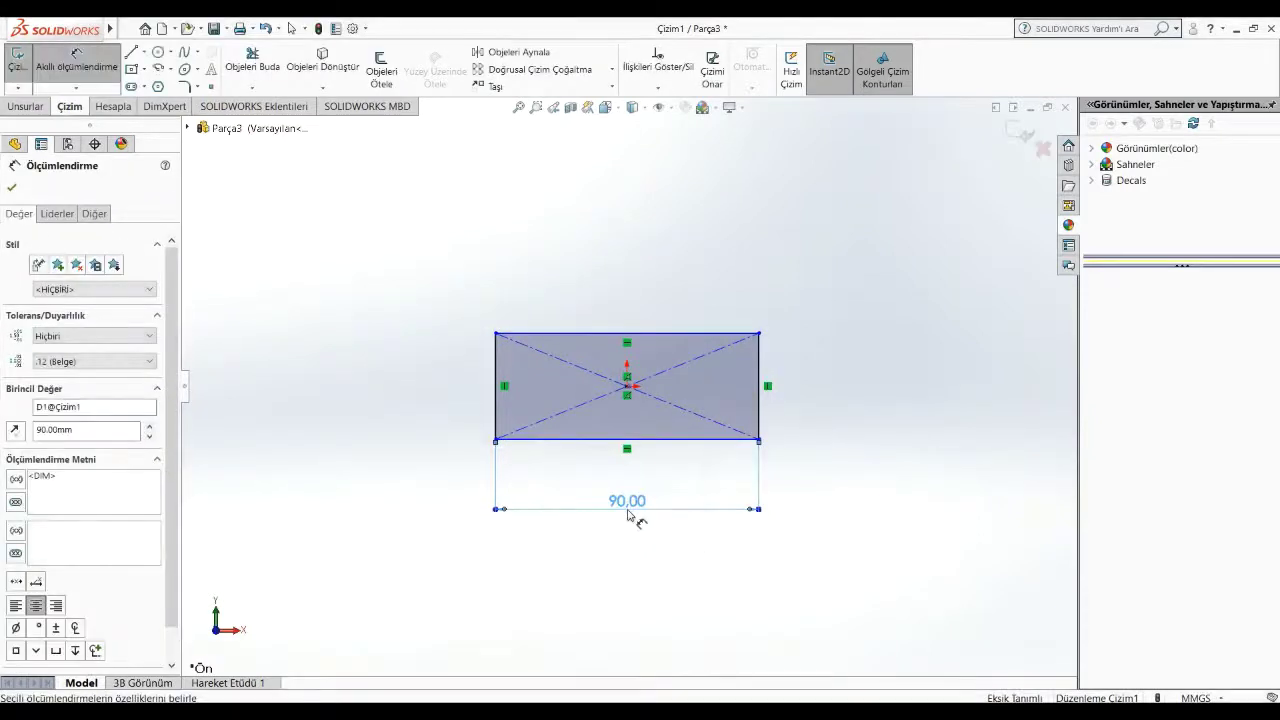
click(757, 421)
click(831, 405)
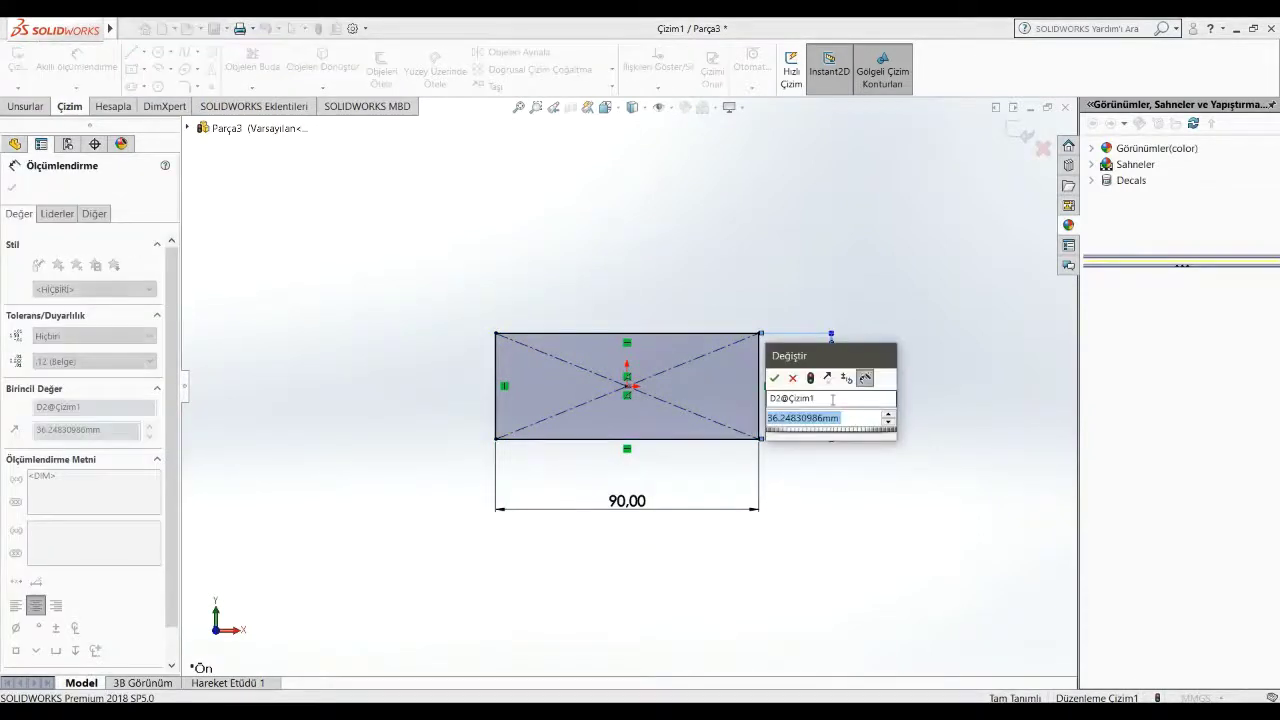
key(Return)
text(45)
key(Return)
key(Escape)
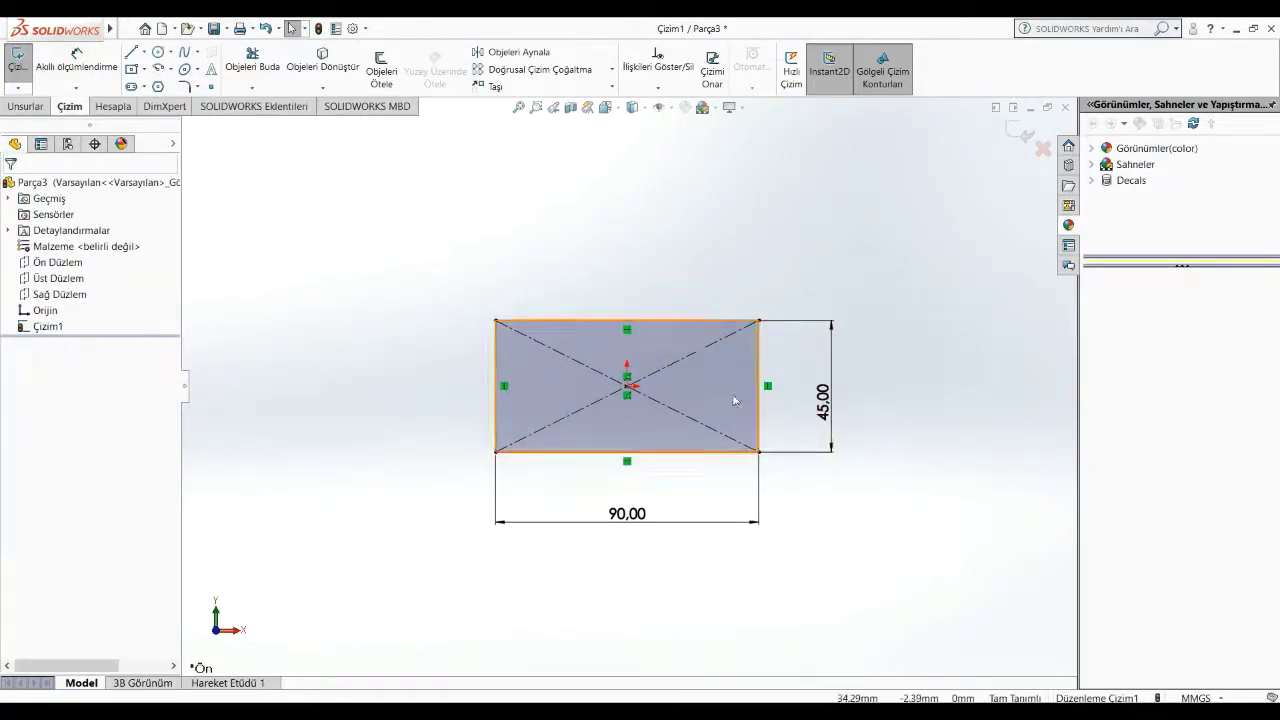
Step: Extrude the rectangle 45 mm, then orbit and right-click one of the block's large faces
click(25, 106)
click(66, 74)
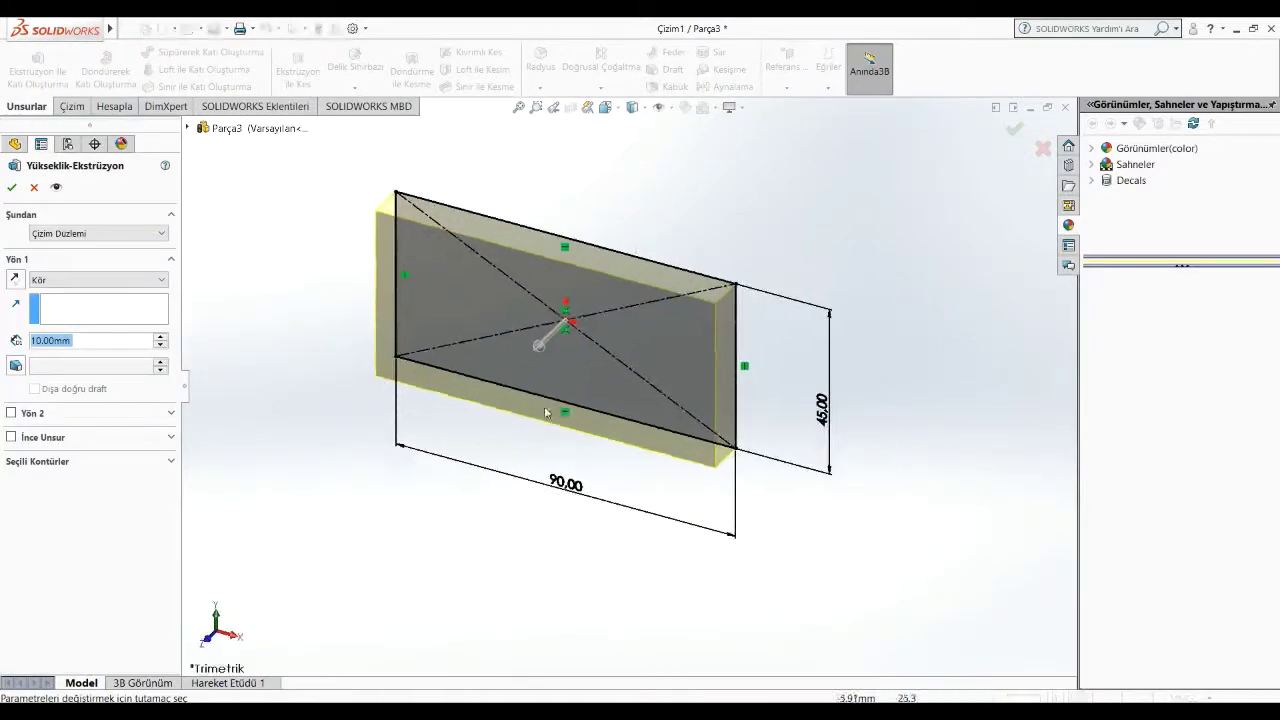
middle_drag(326, 390, 321, 429)
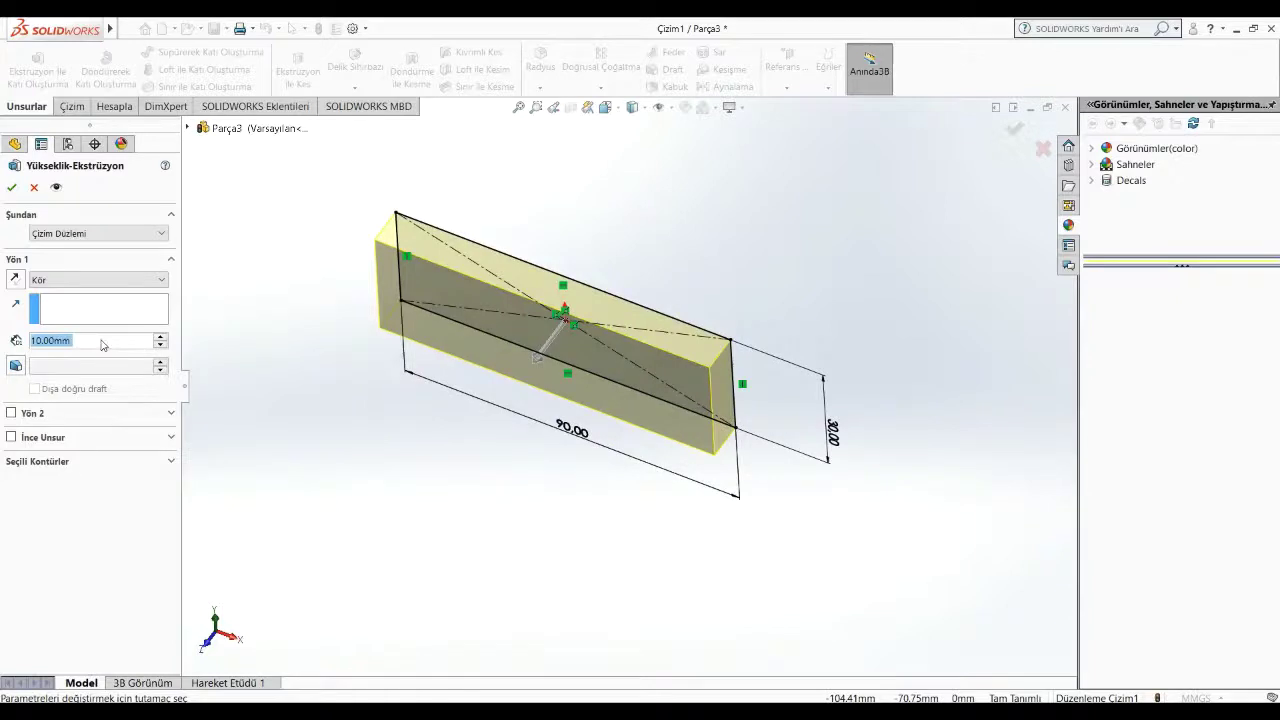
text(45)
key(Return)
key(Return)
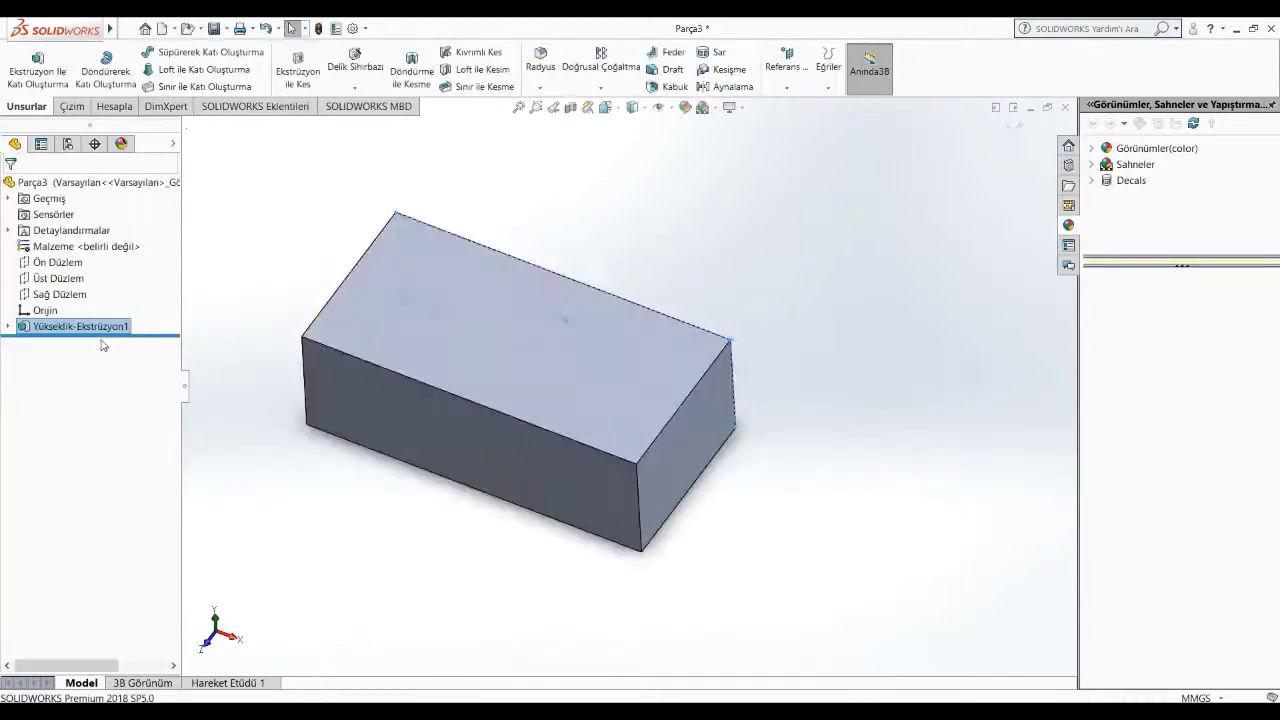
mouse_move(299, 538)
middle_down()
mouse_move(394, 506)
mouse_move(571, 506)
middle_up()
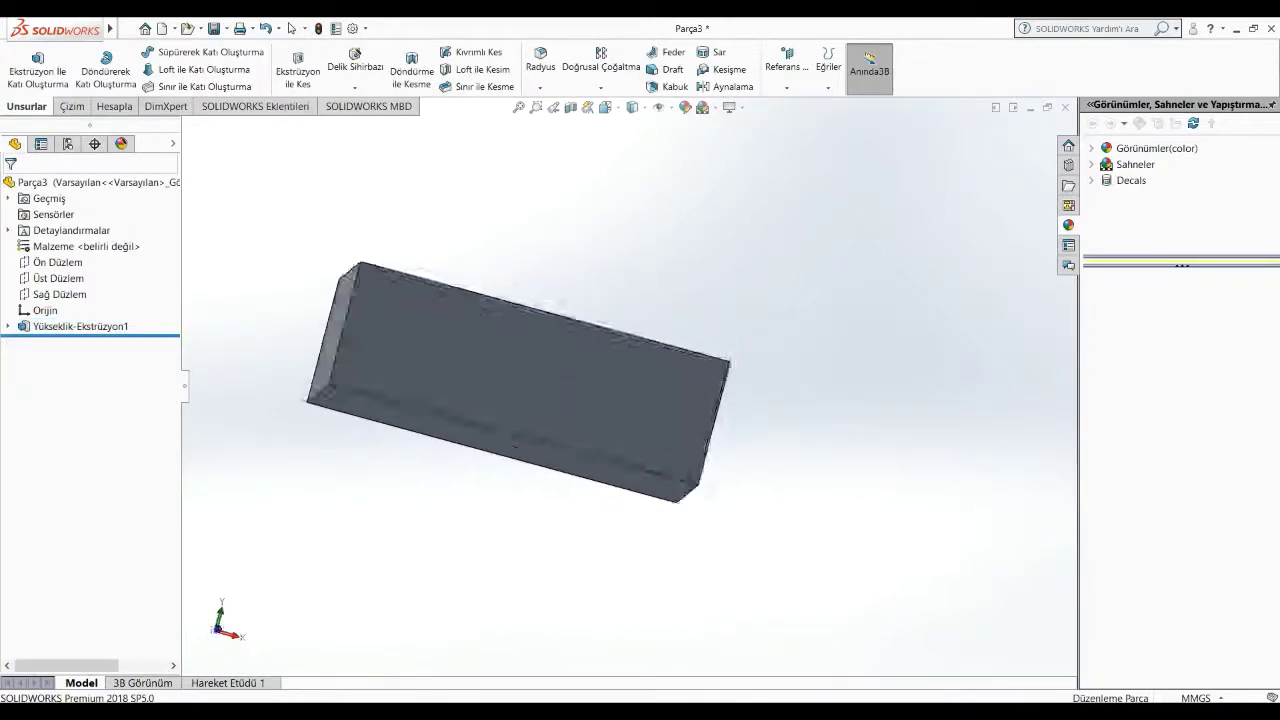
right_click(518, 283)
Step: Start a sketch on the block's face and draw a circle near its left side
click(517, 276)
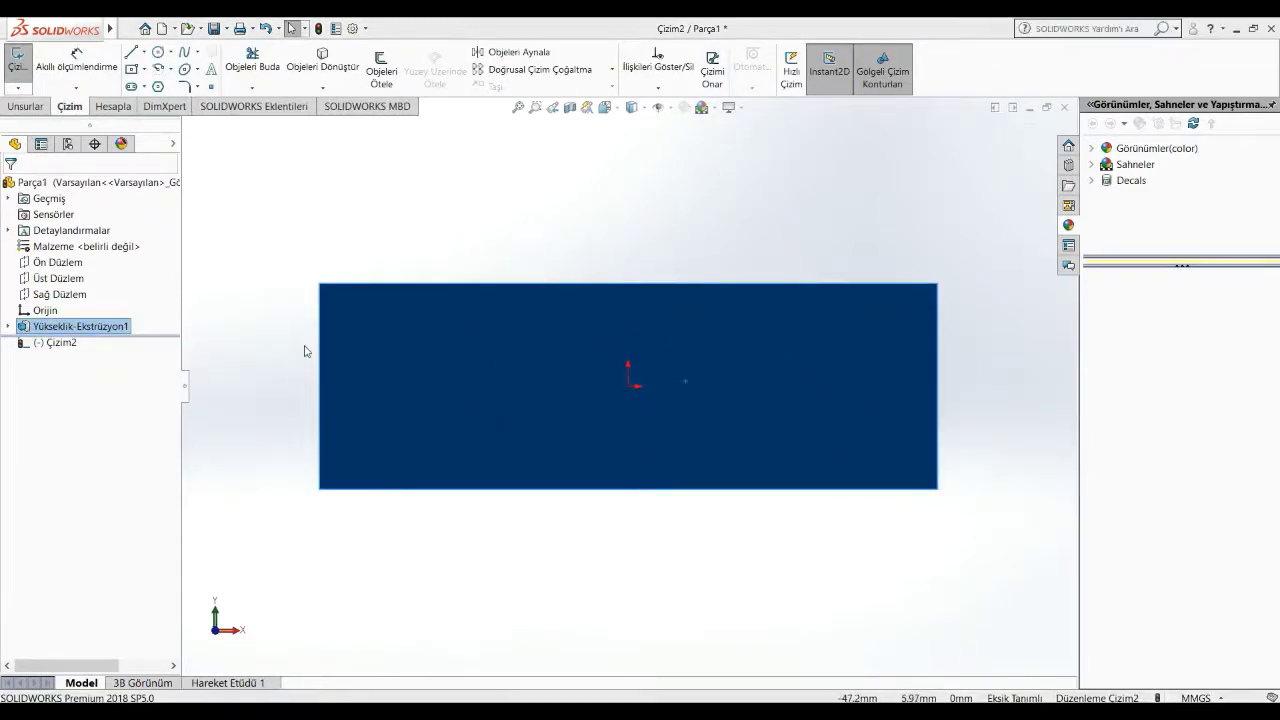
click(158, 52)
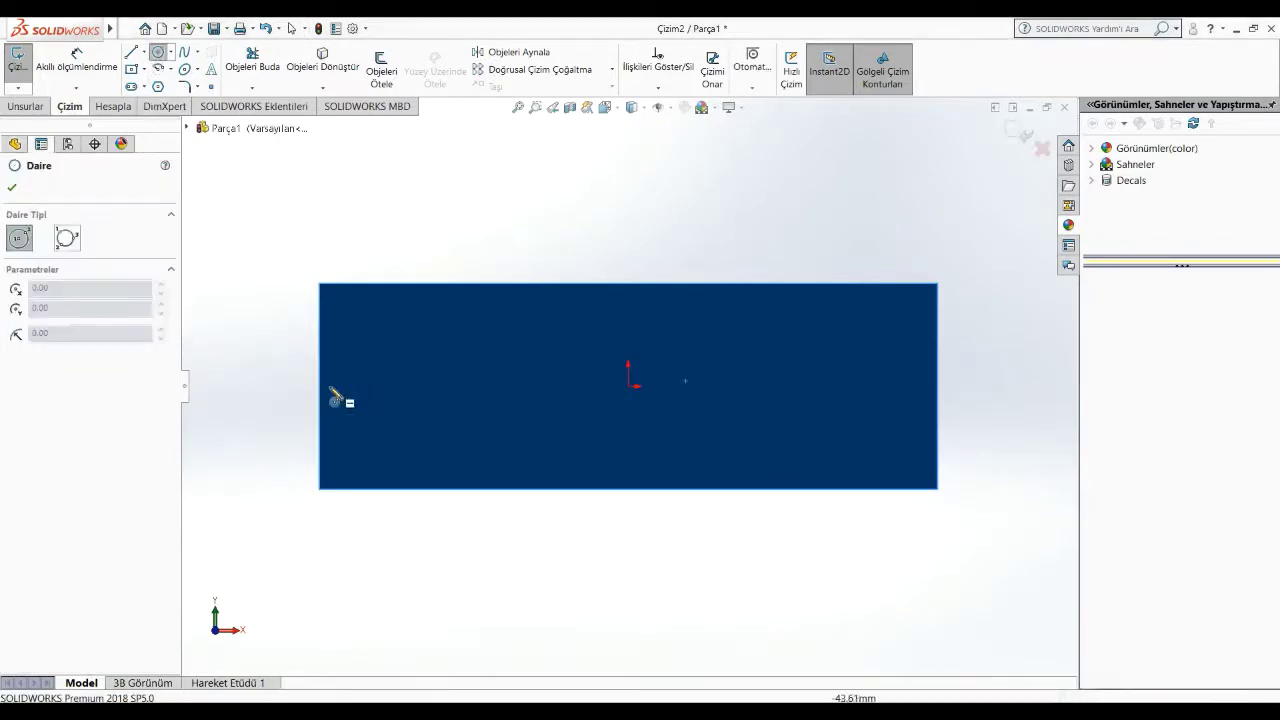
click(369, 386)
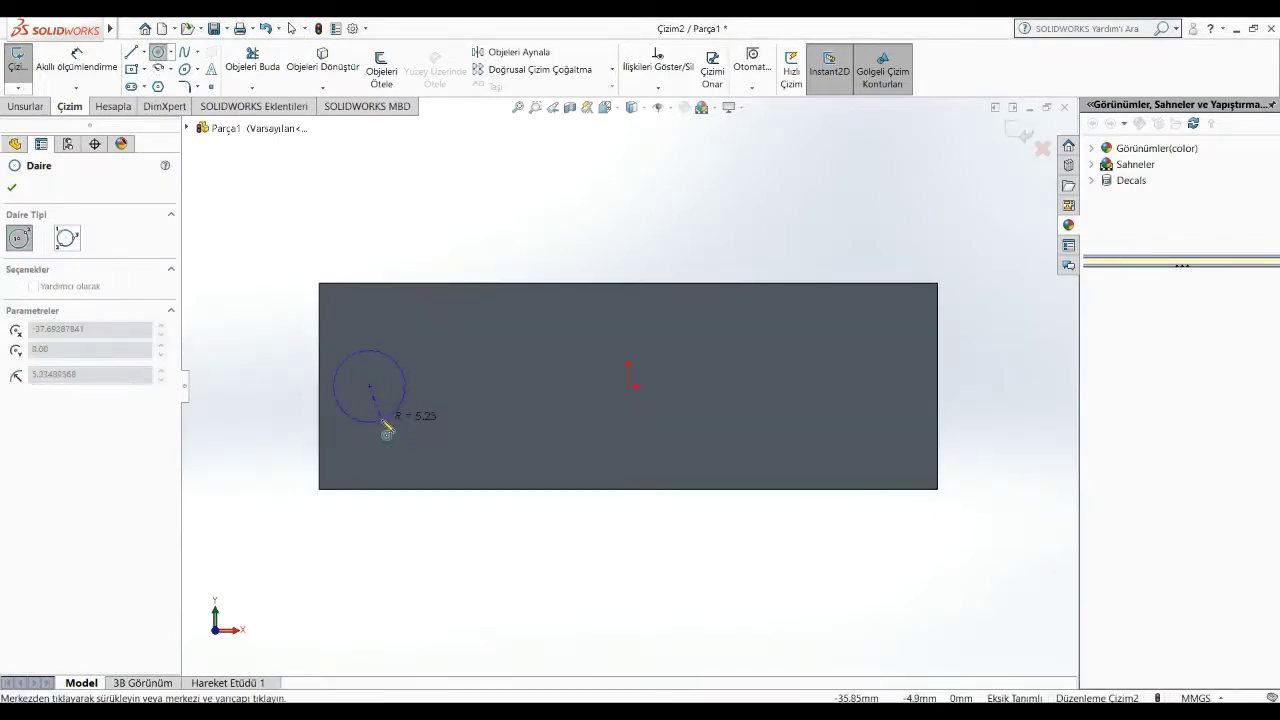
click(387, 419)
Step: Dimension the circle's centre 15 mm from the face's left edge
click(76, 60)
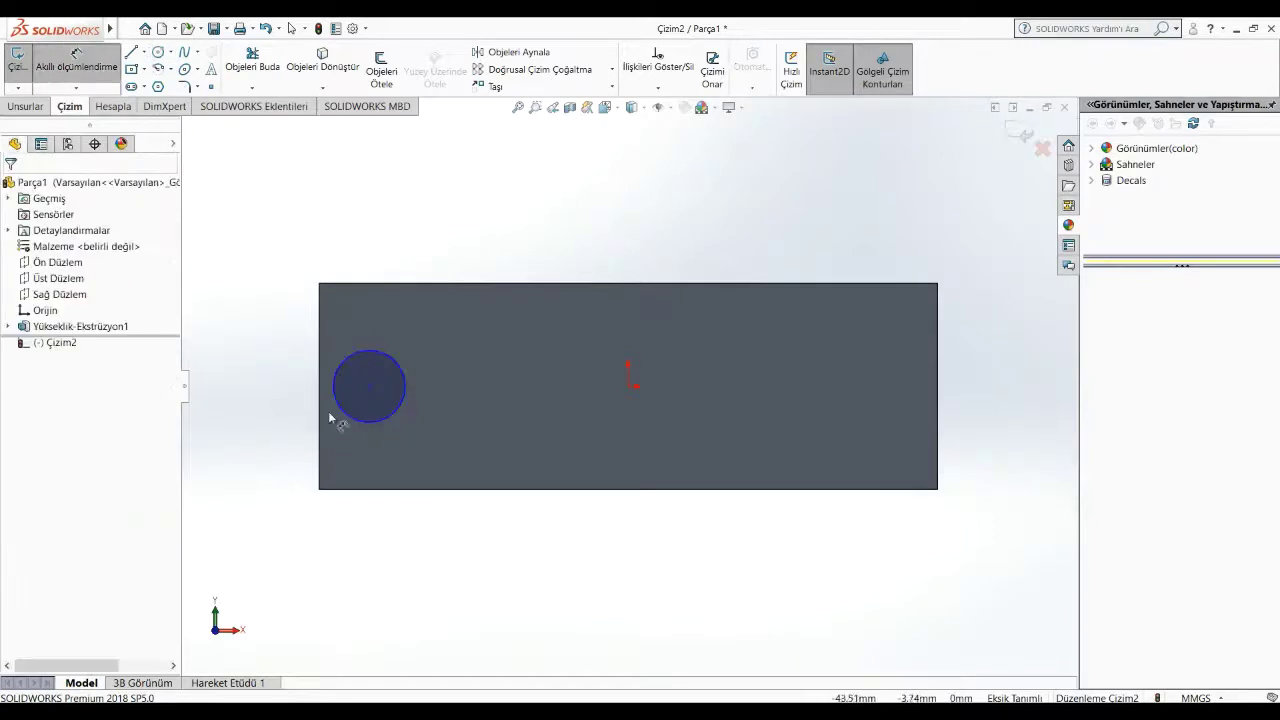
click(335, 396)
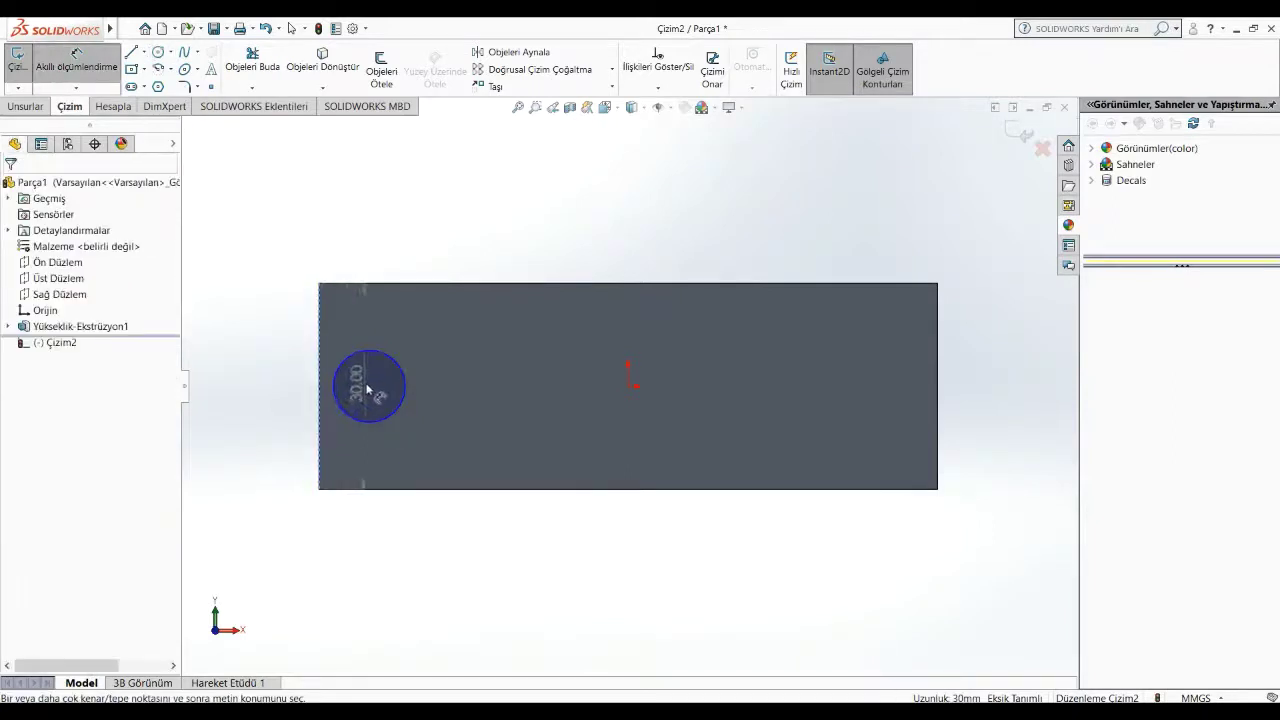
click(369, 386)
click(356, 545)
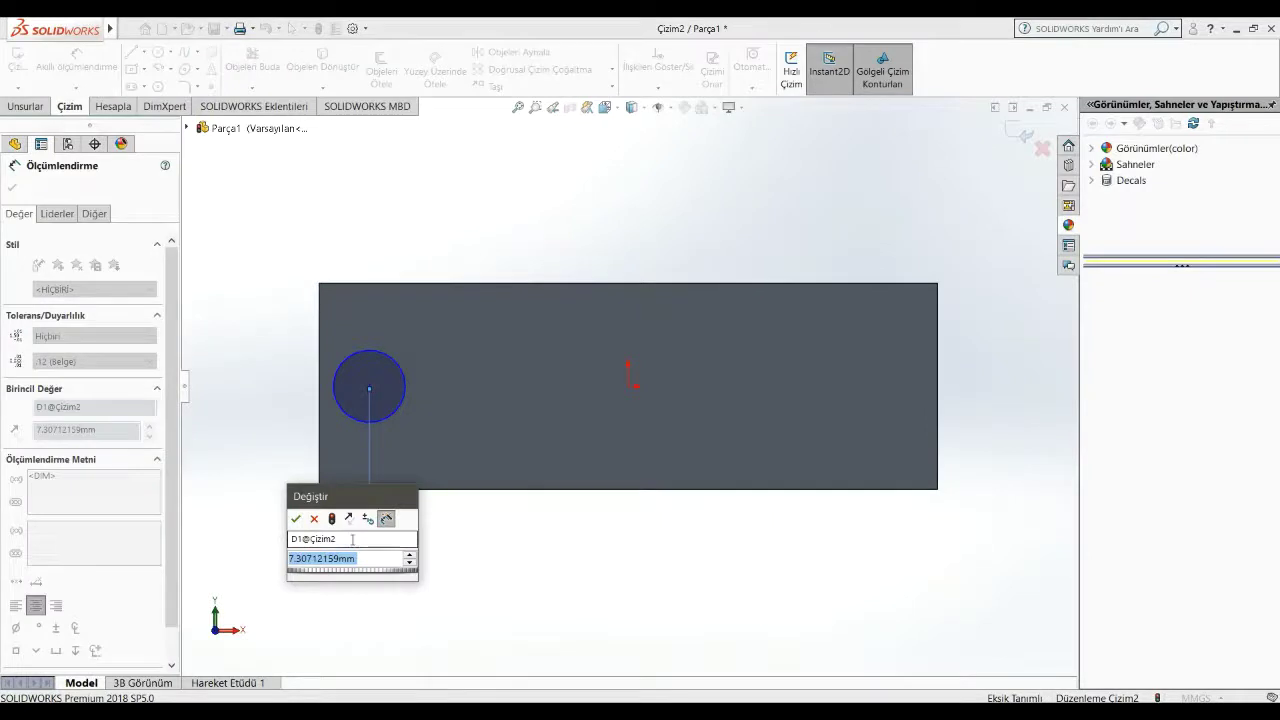
text(7.5)
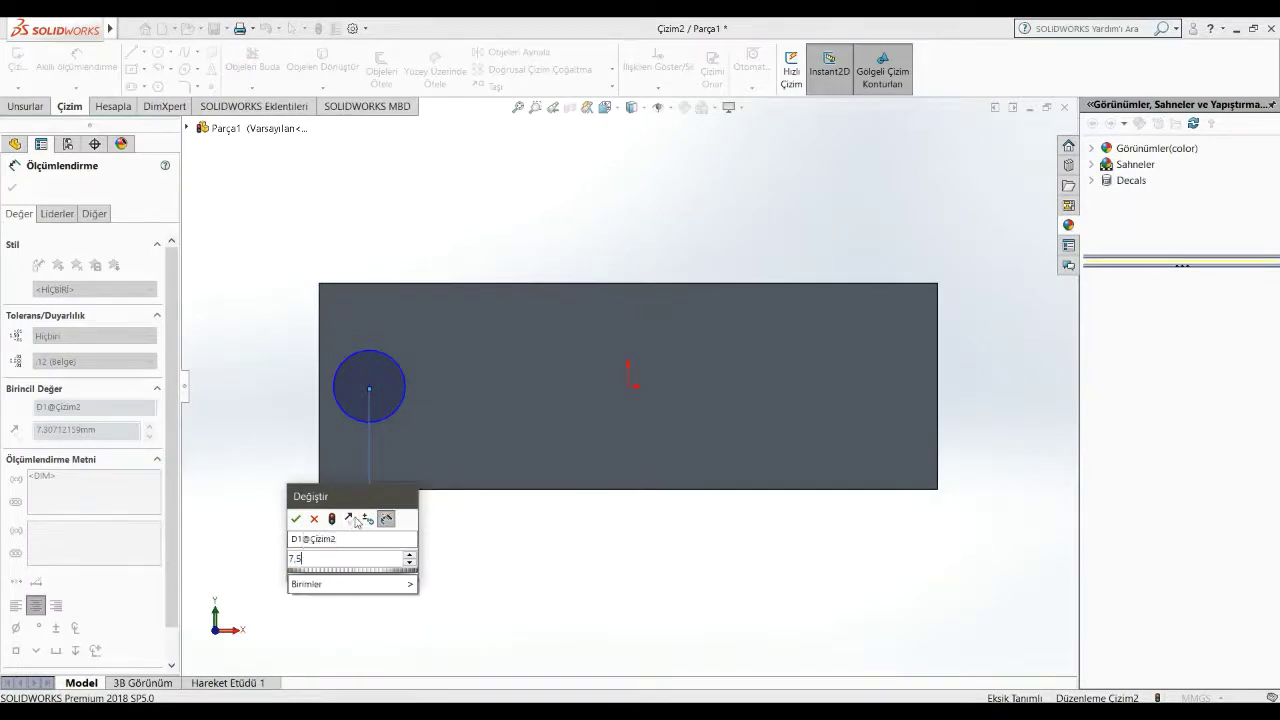
key(Return)
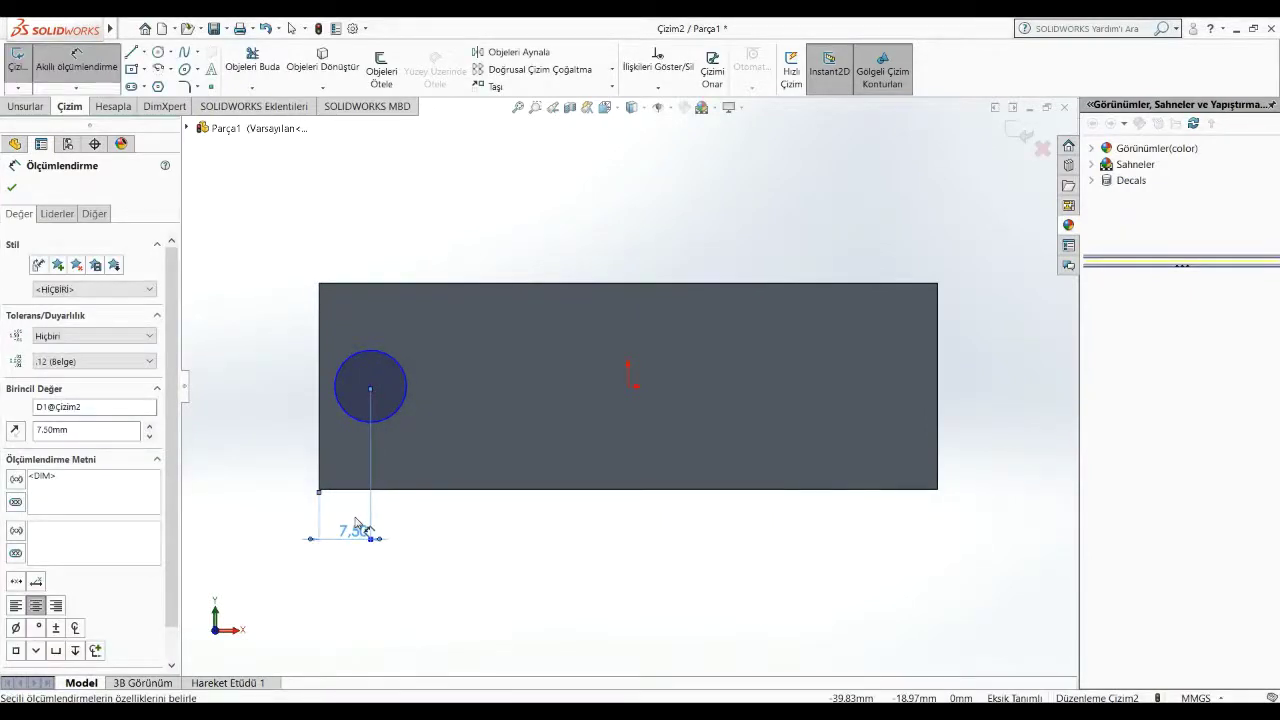
key(Escape)
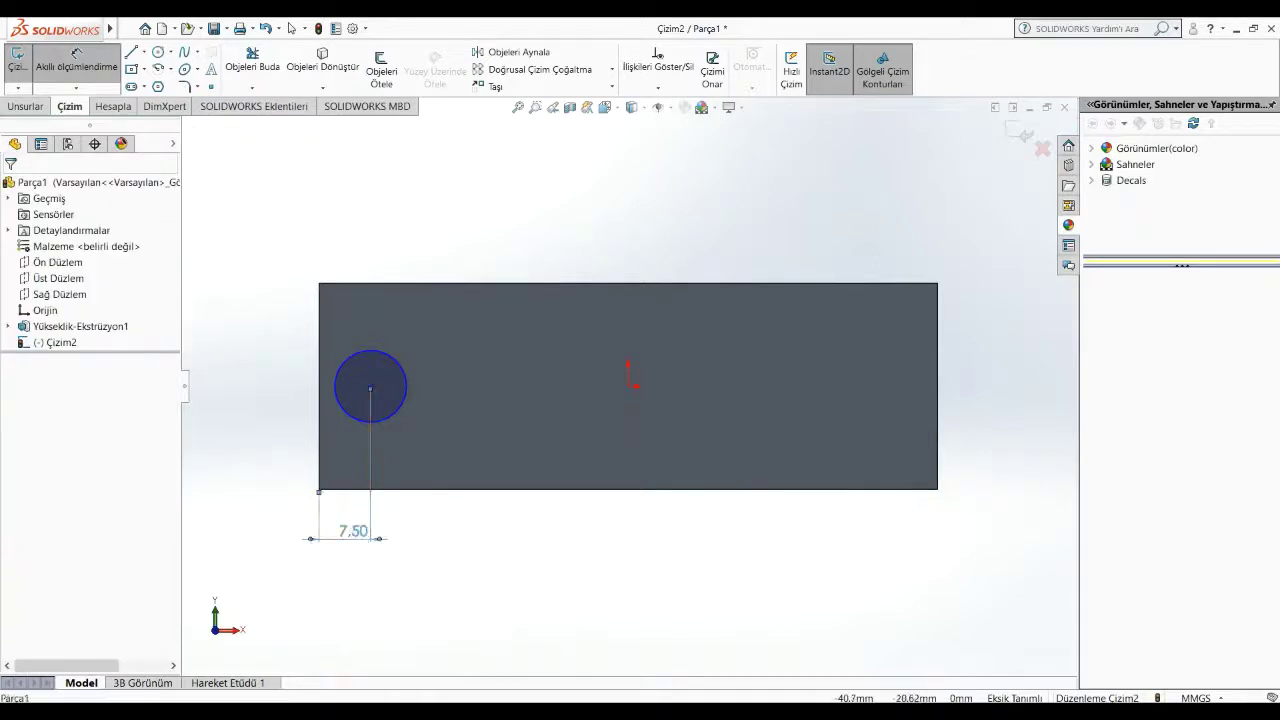
double_click(352, 527)
text(15m)
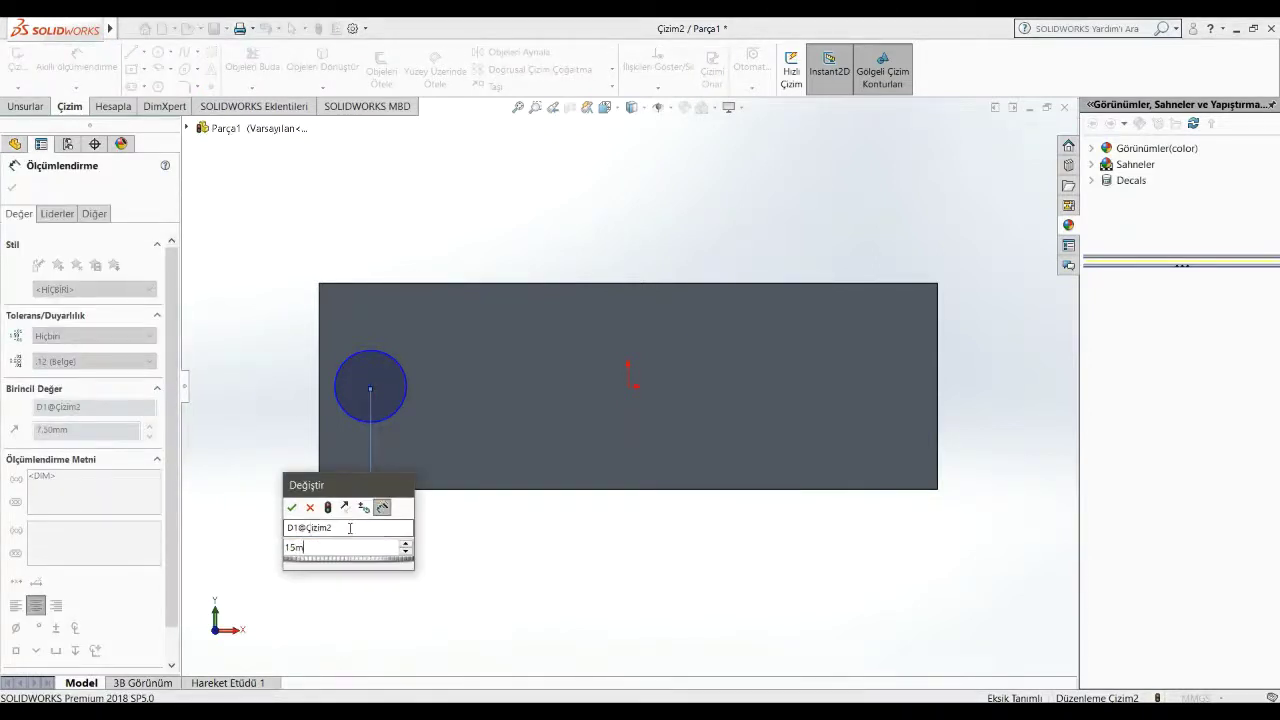
key(Return)
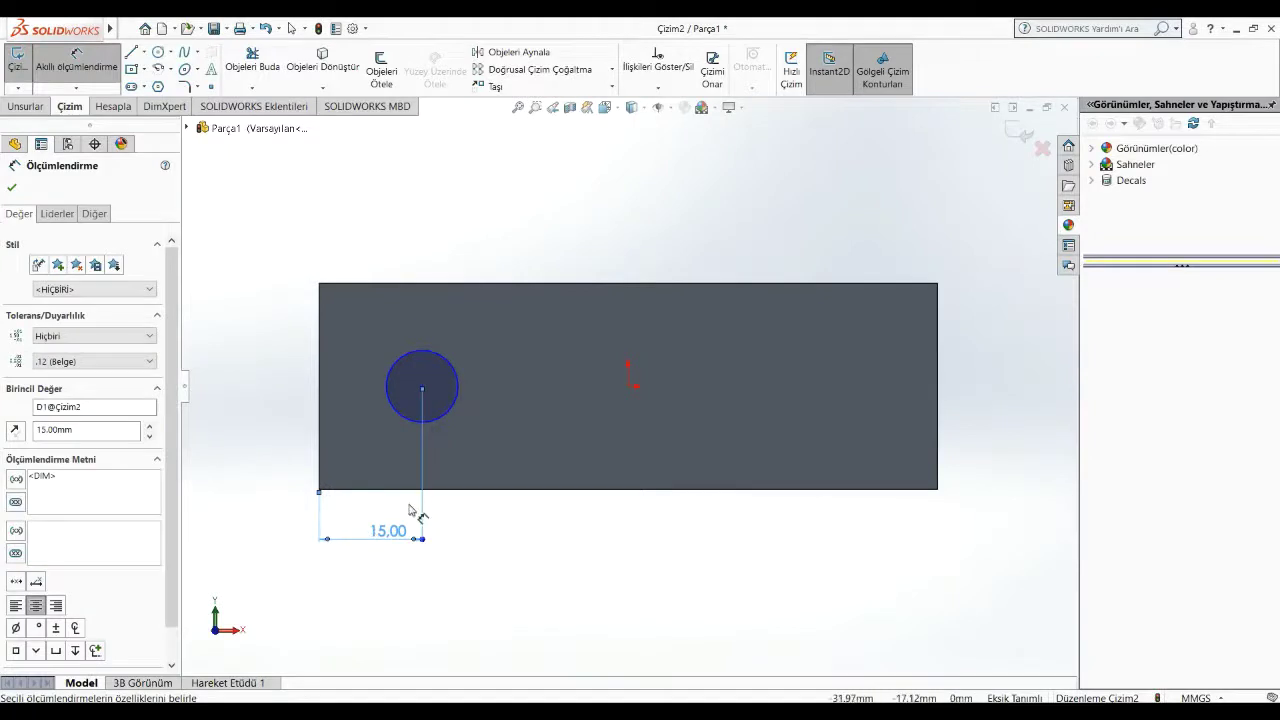
Step: Give the circle a 15 mm diameter dimension
click(50, 67)
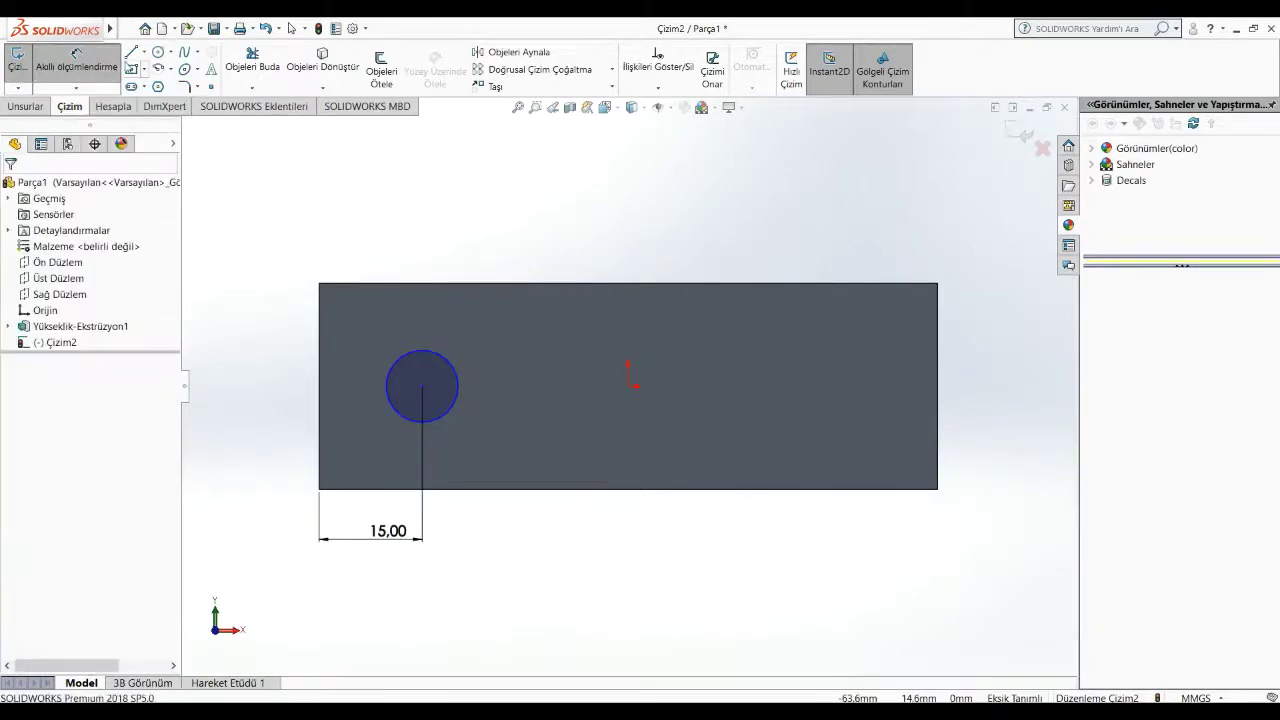
click(50, 67)
click(424, 422)
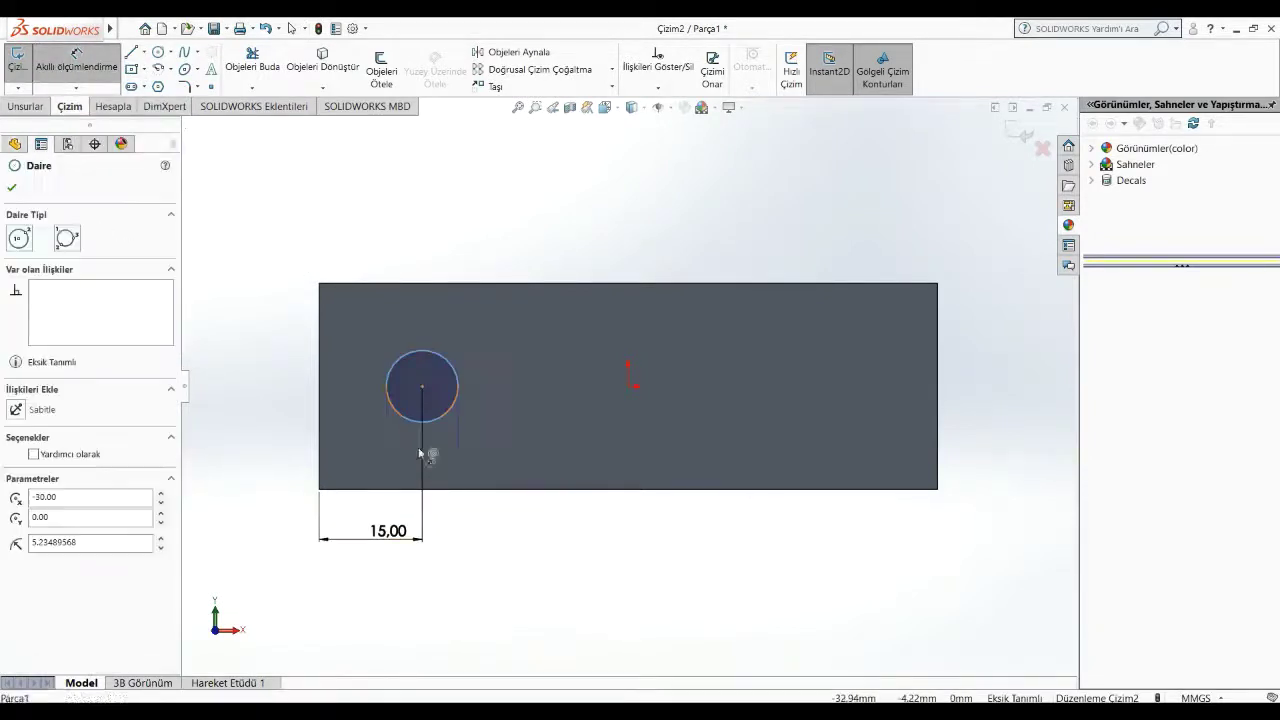
click(420, 566)
text(15m)
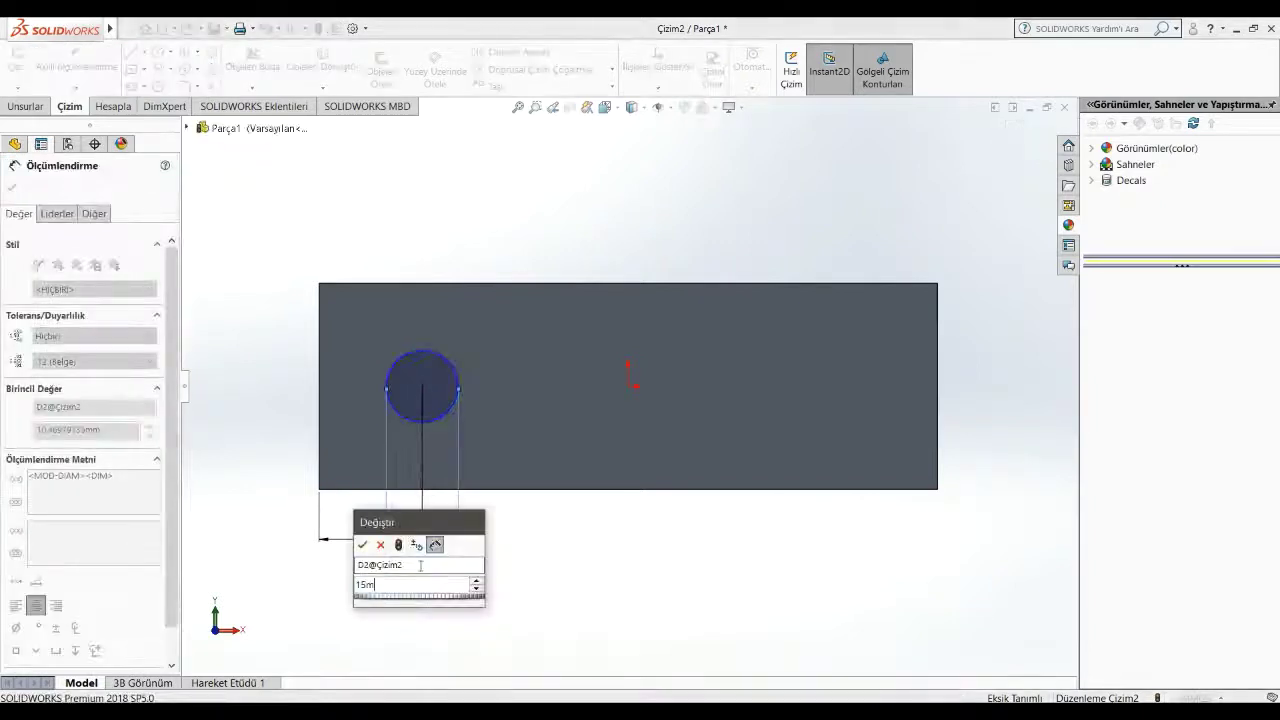
key(Return)
key(Escape)
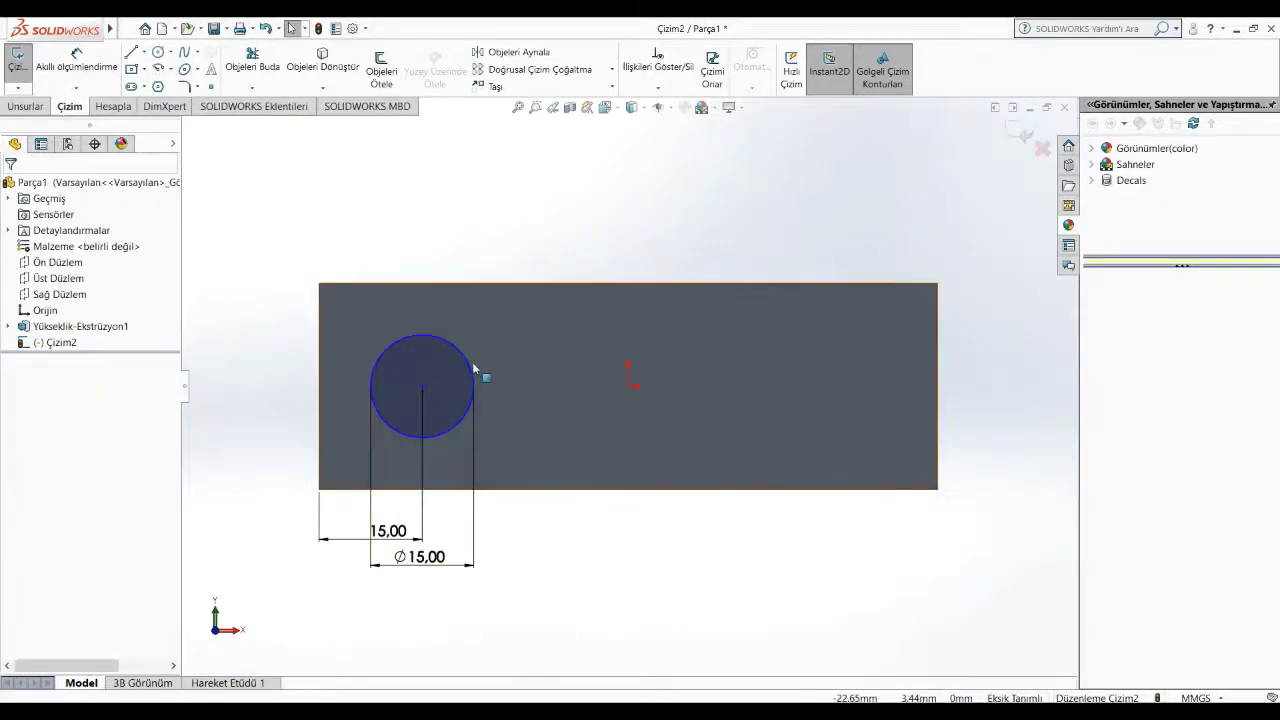
click(159, 88)
Step: Inscribe 4-sided polygons in the Ø15 circle, rotated in 30° increments, forming a star pattern
click(119, 256)
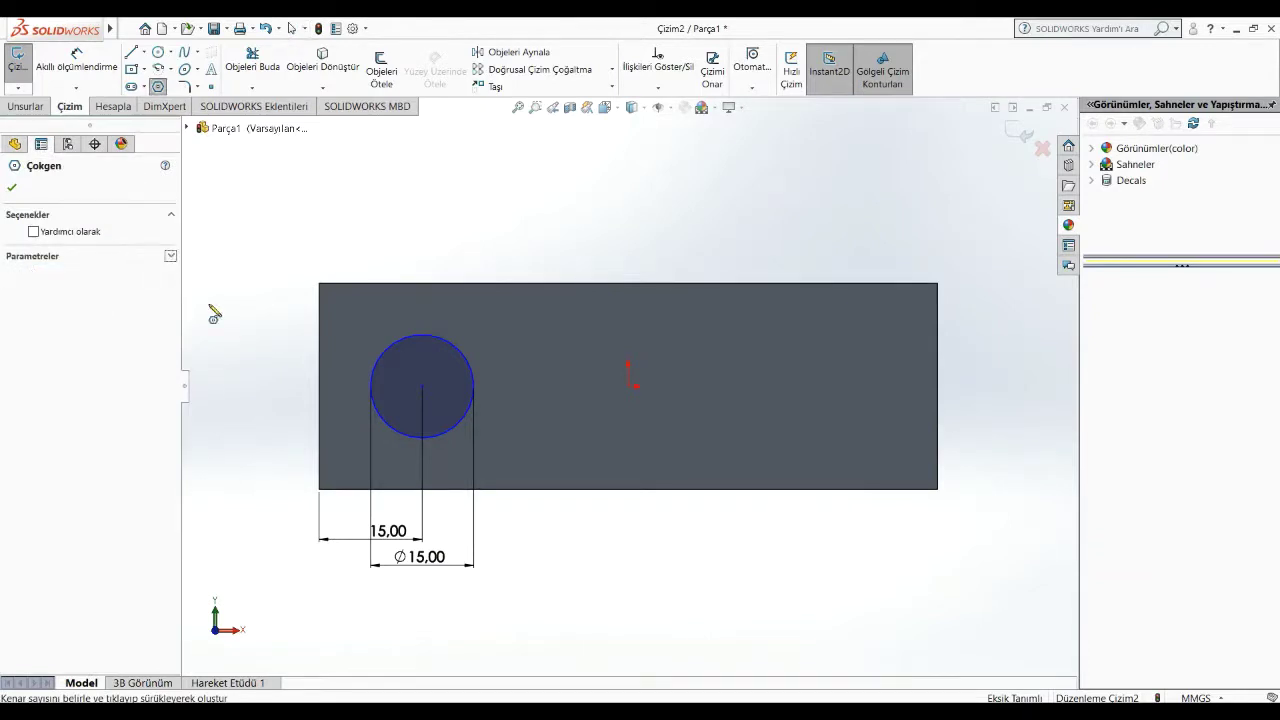
click(170, 257)
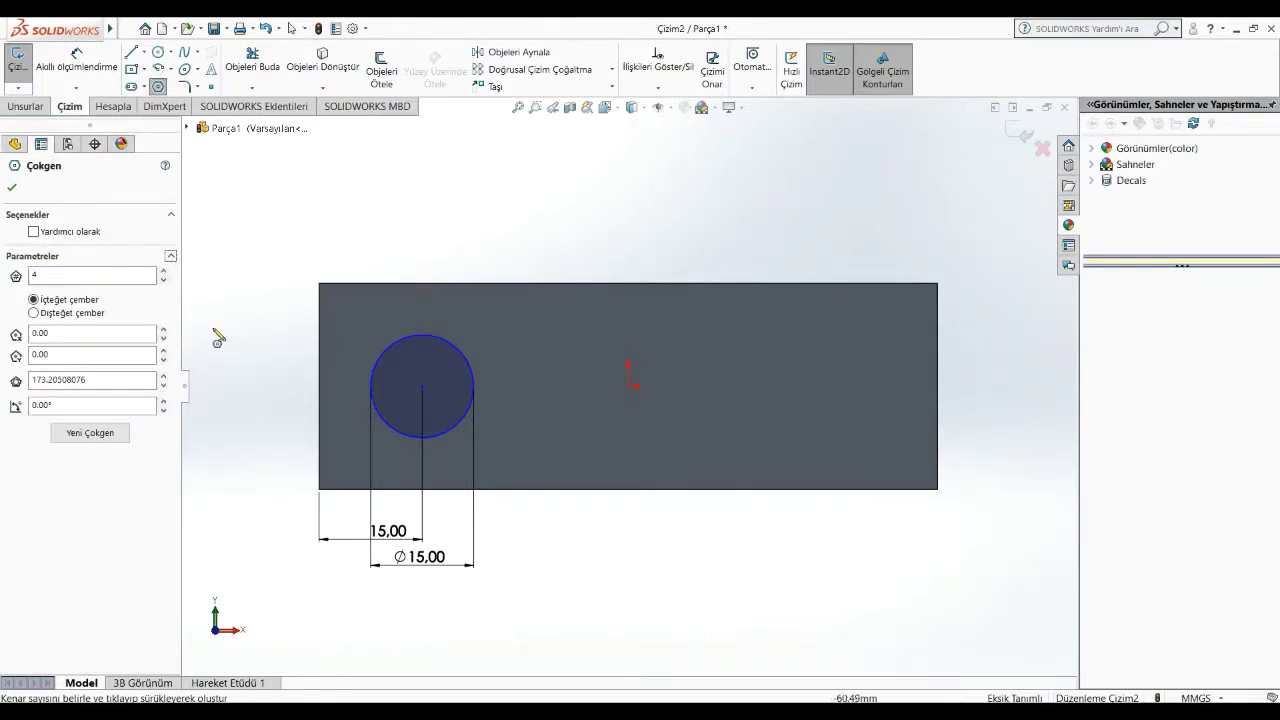
click(476, 388)
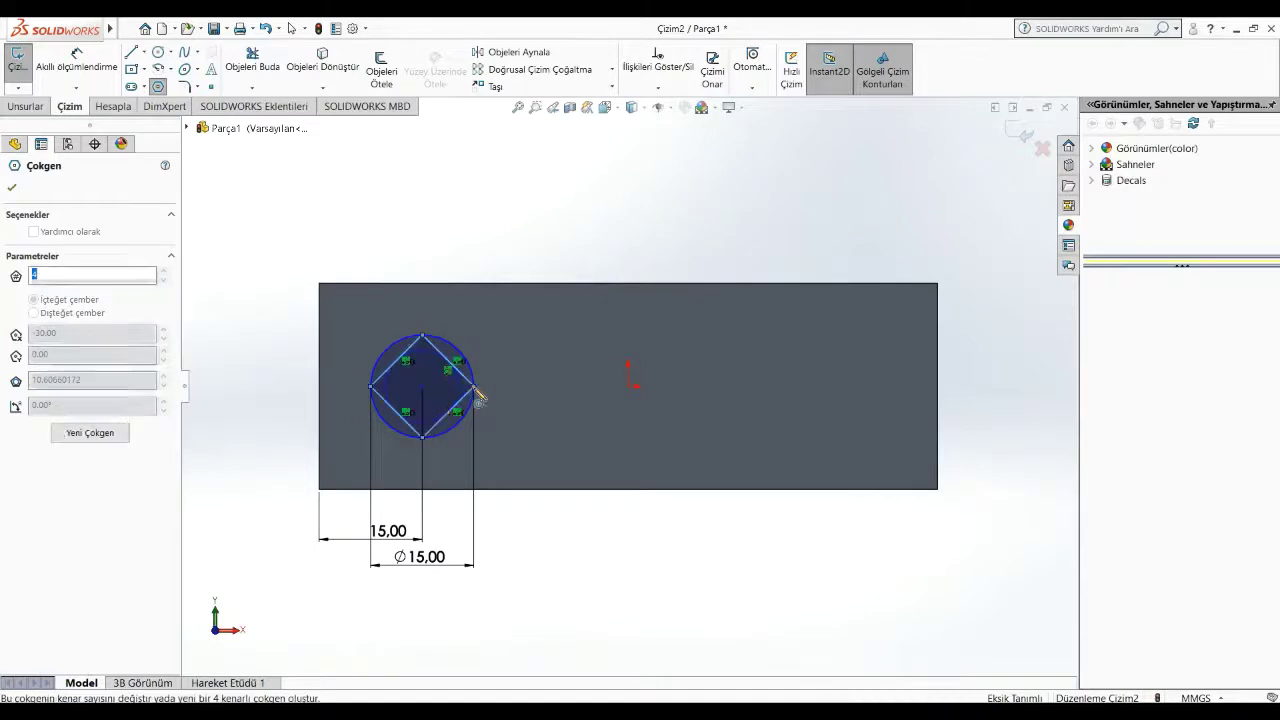
drag(472, 386, 457, 357)
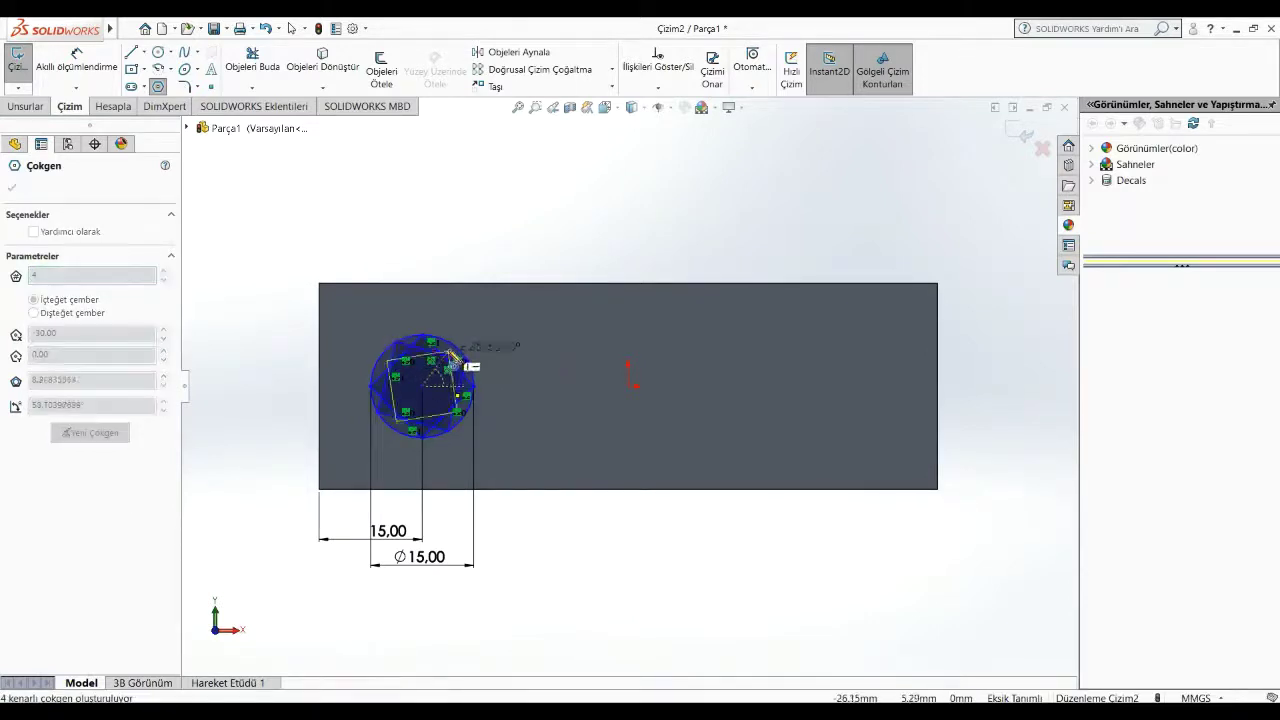
scroll(330, 365, down, 3)
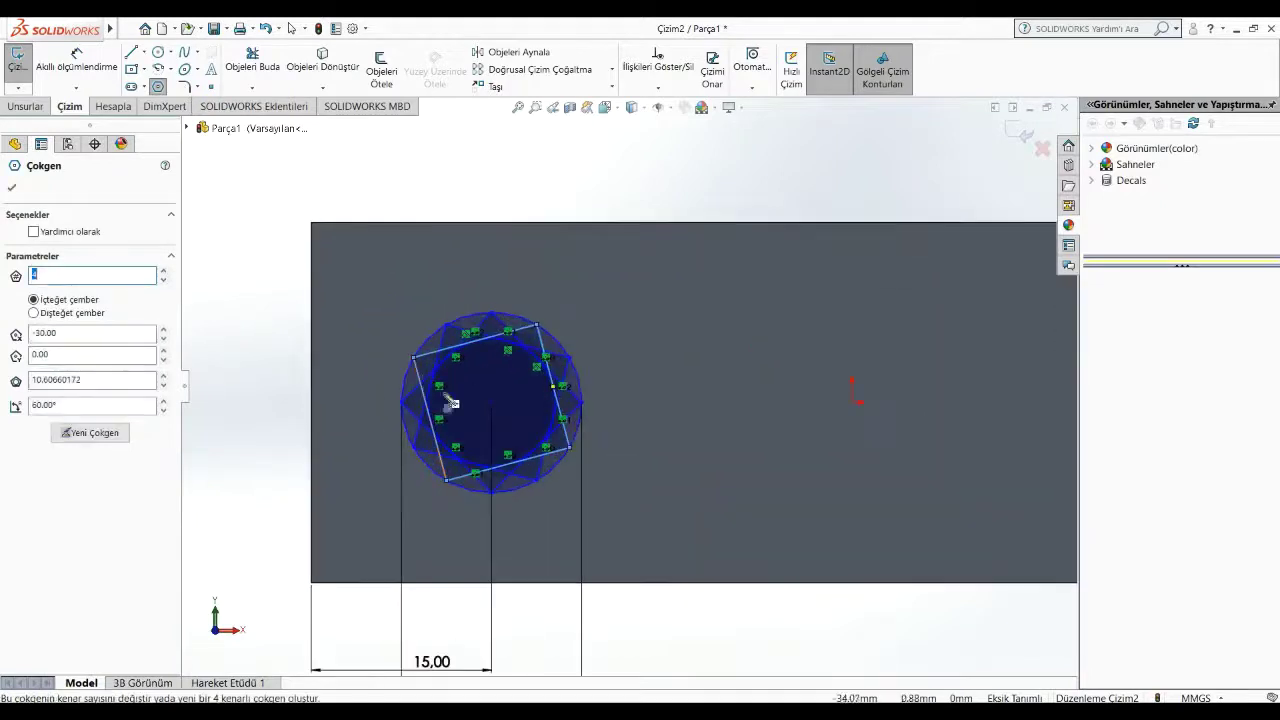
key(Escape)
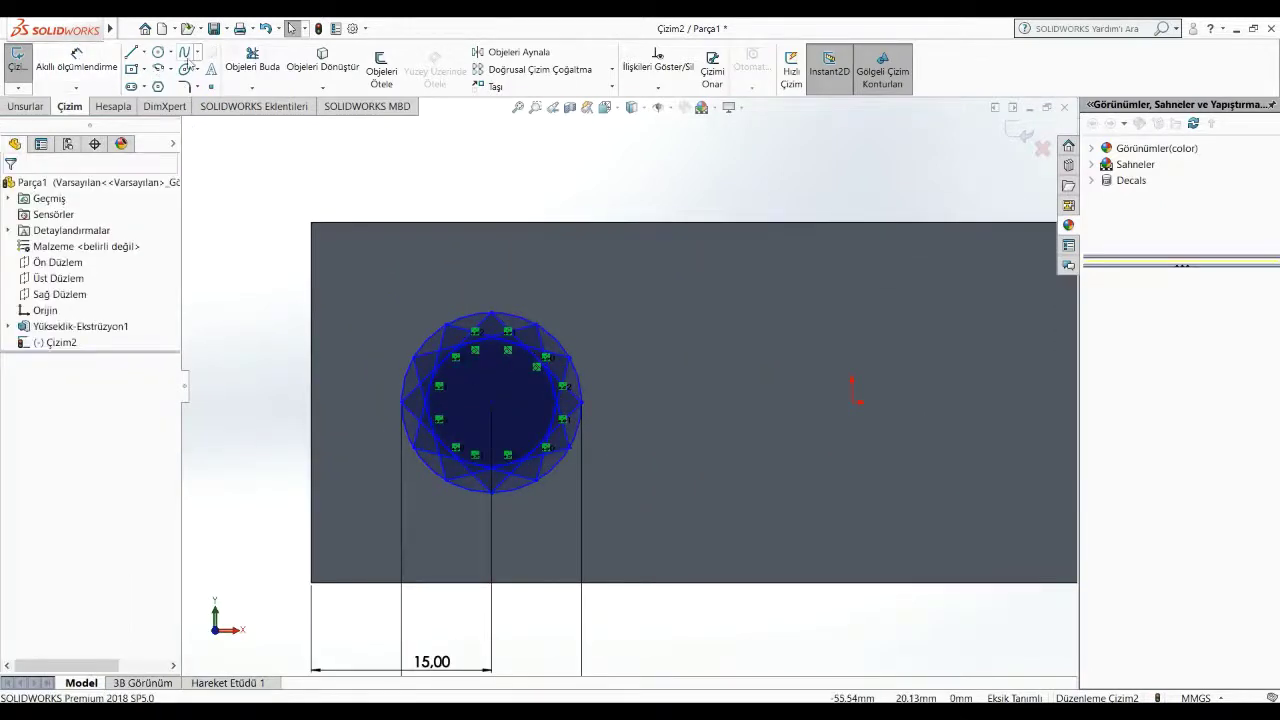
Step: Power-trim the inner crossing square segments, leaving a jagged star outline inside the circle
click(253, 62)
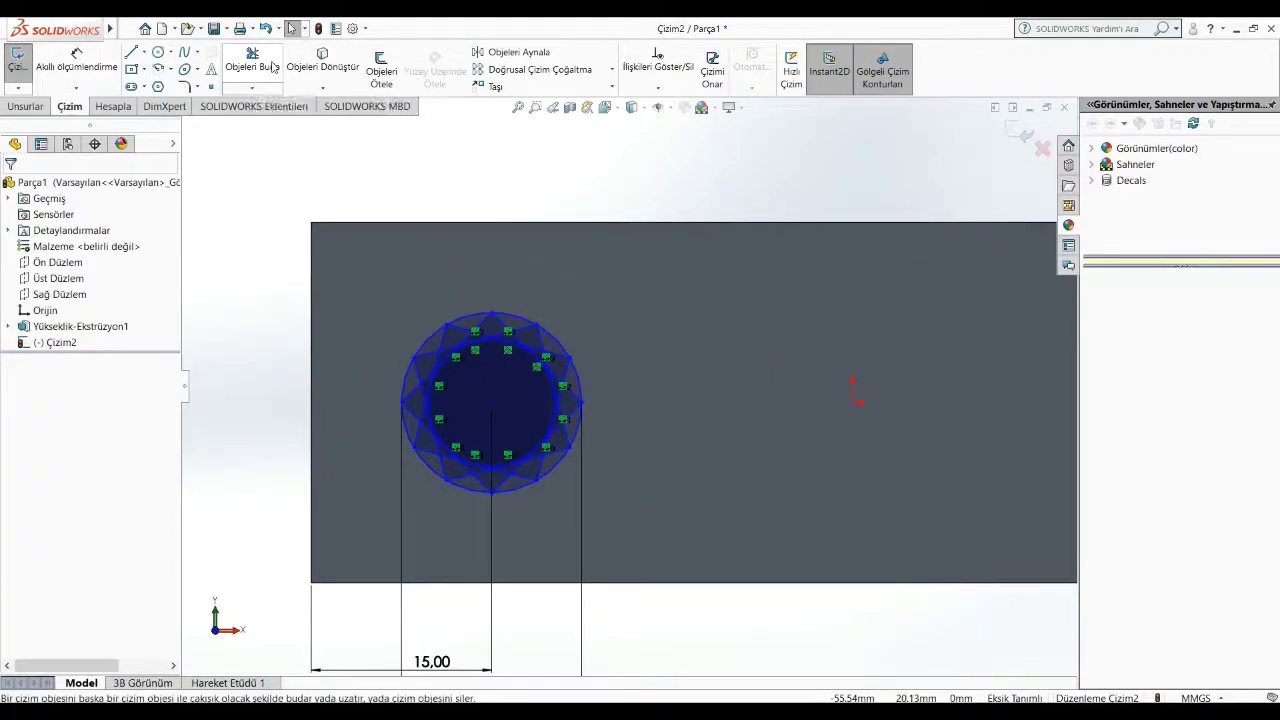
click(561, 416)
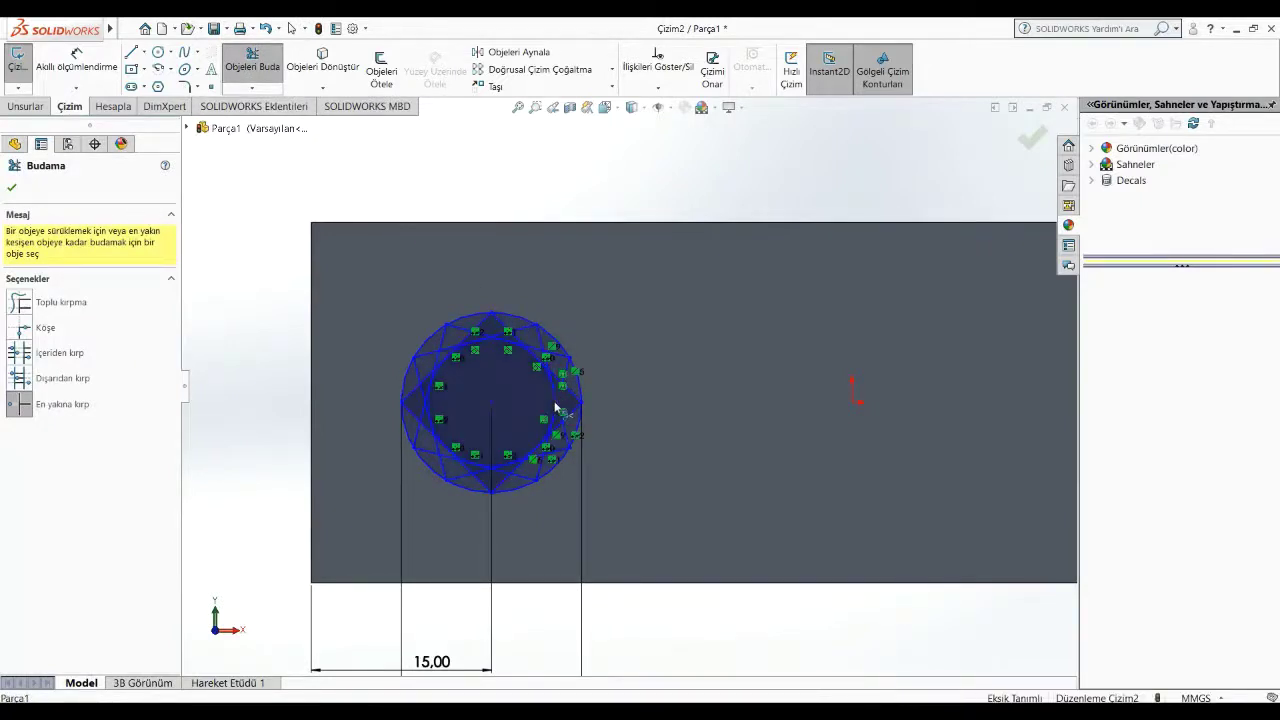
drag(556, 398, 526, 350)
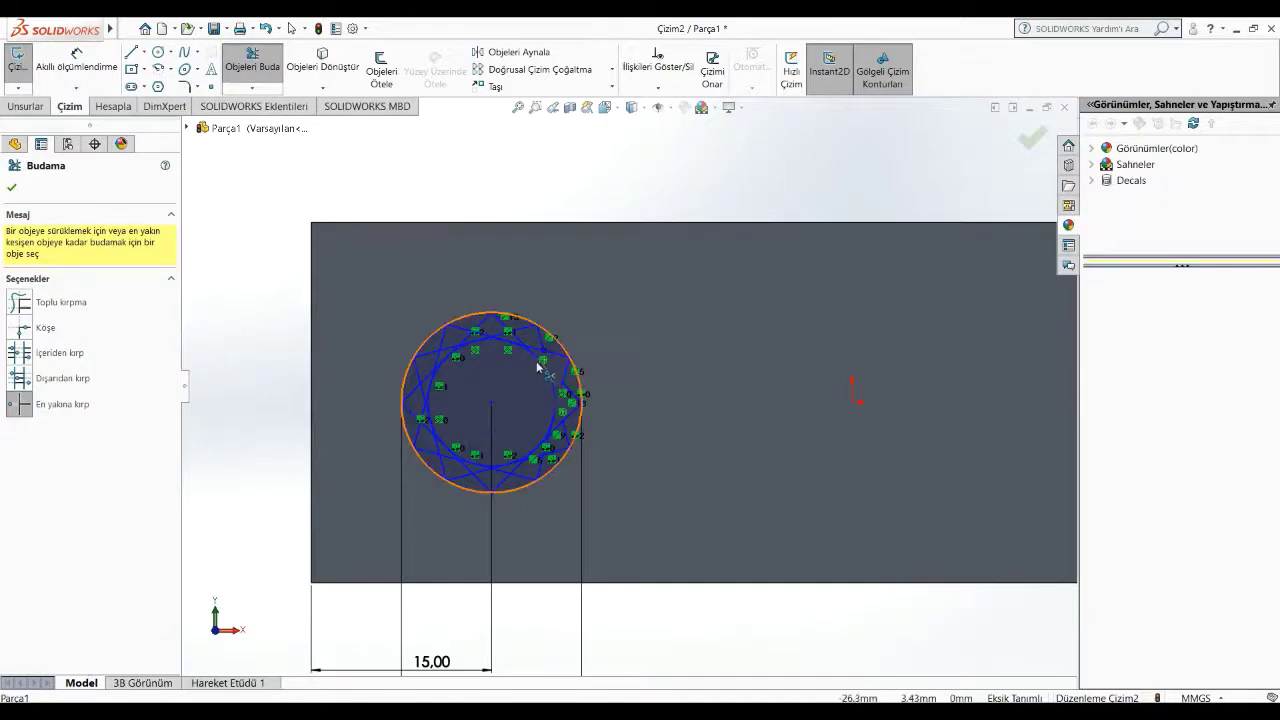
mouse_move(526, 348)
mouse_down()
mouse_move(461, 343)
mouse_move(428, 393)
mouse_move(434, 443)
mouse_move(490, 476)
mouse_move(528, 466)
mouse_move(554, 418)
mouse_up()
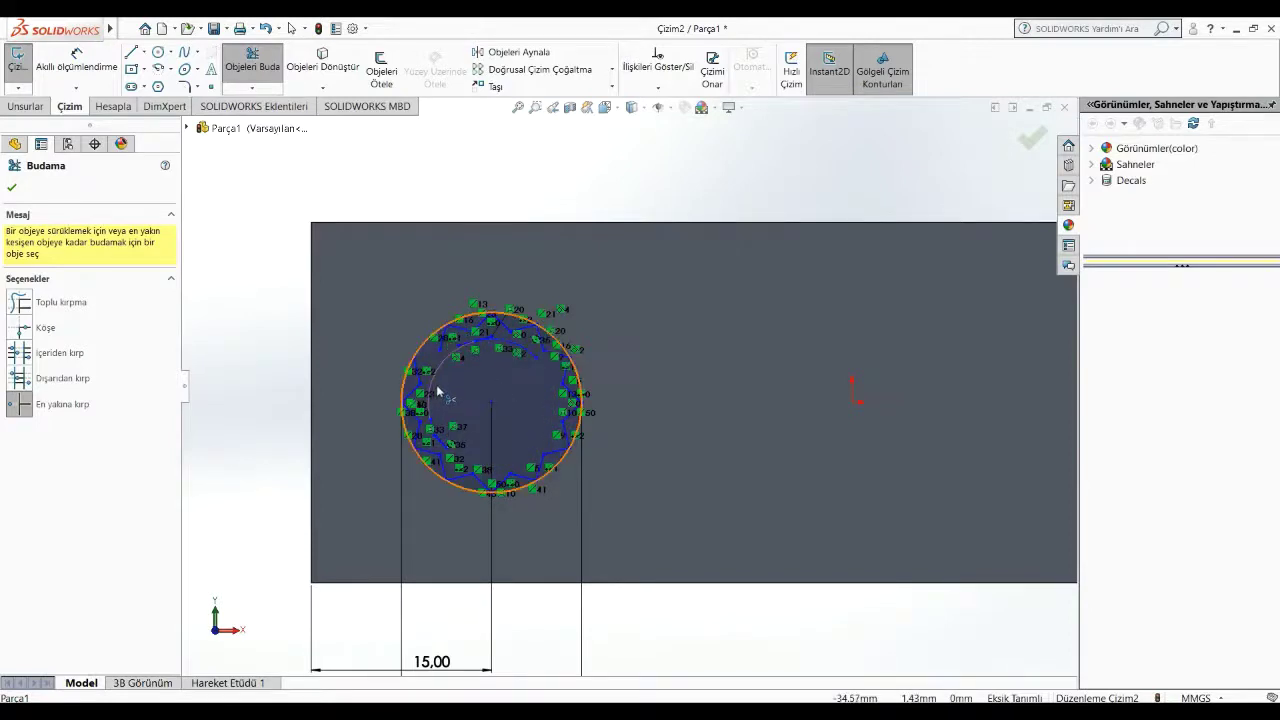
mouse_move(444, 388)
mouse_down()
mouse_move(464, 354)
mouse_move(491, 343)
mouse_move(446, 447)
mouse_up()
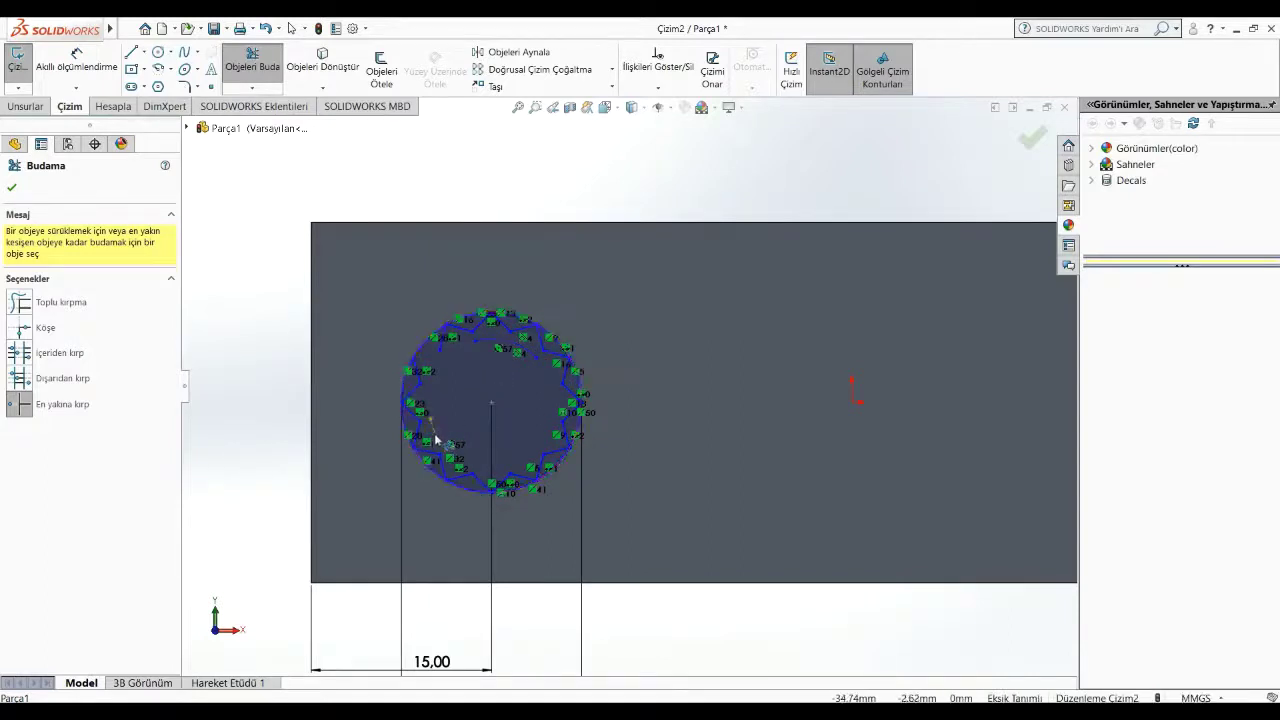
mouse_move(475, 341)
mouse_down()
mouse_move(513, 347)
mouse_move(530, 414)
mouse_up()
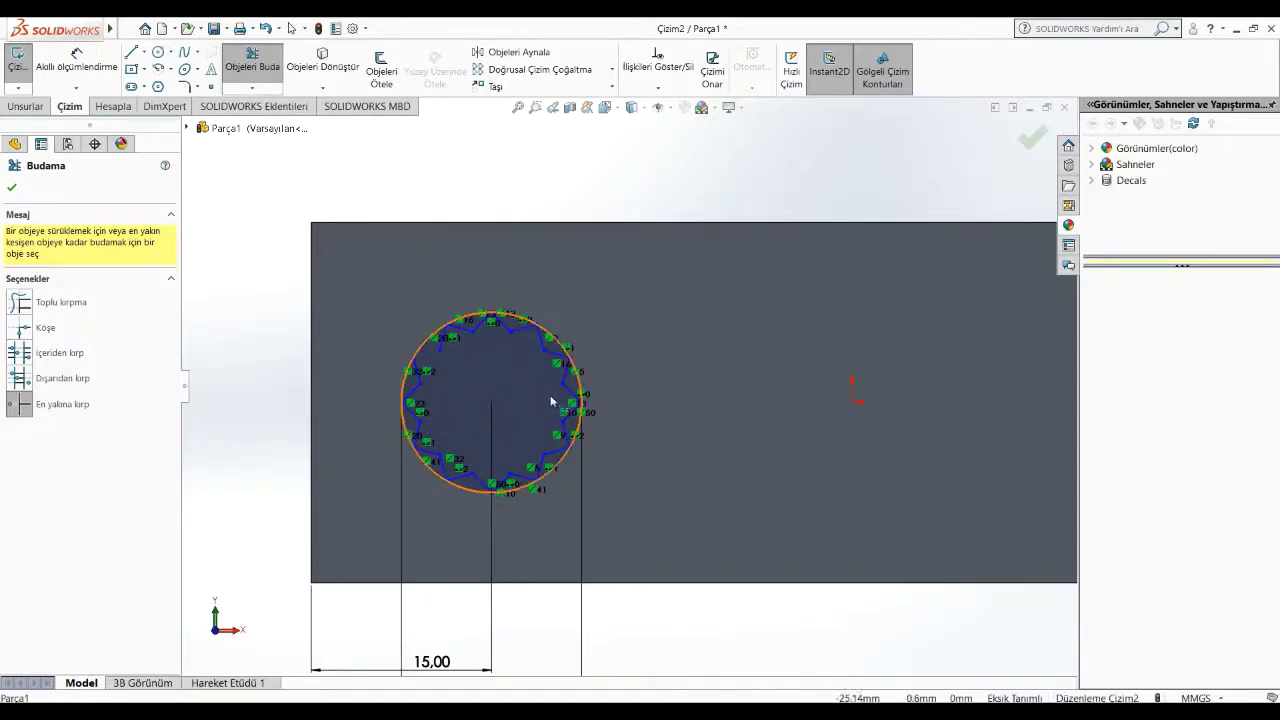
key(Escape)
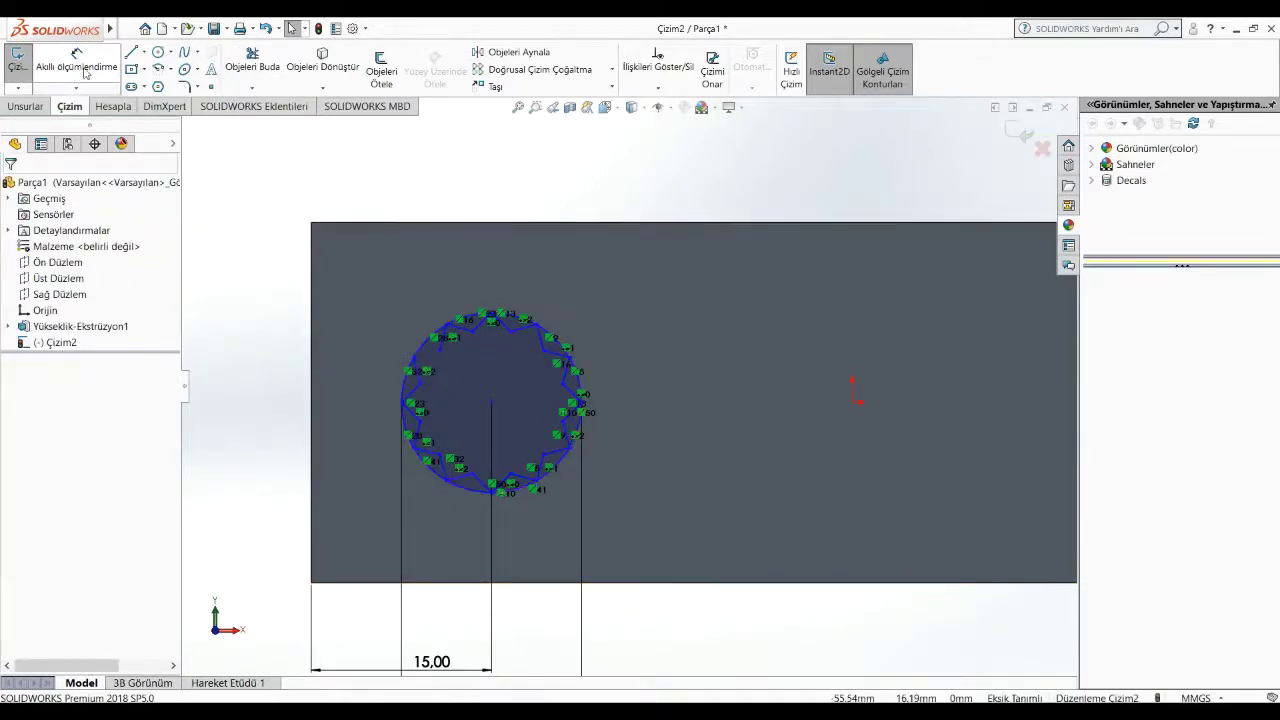
Step: Delete the Ø15 circle surrounding the star, confirming with Evet, and zoom out
click(130, 52)
click(414, 358)
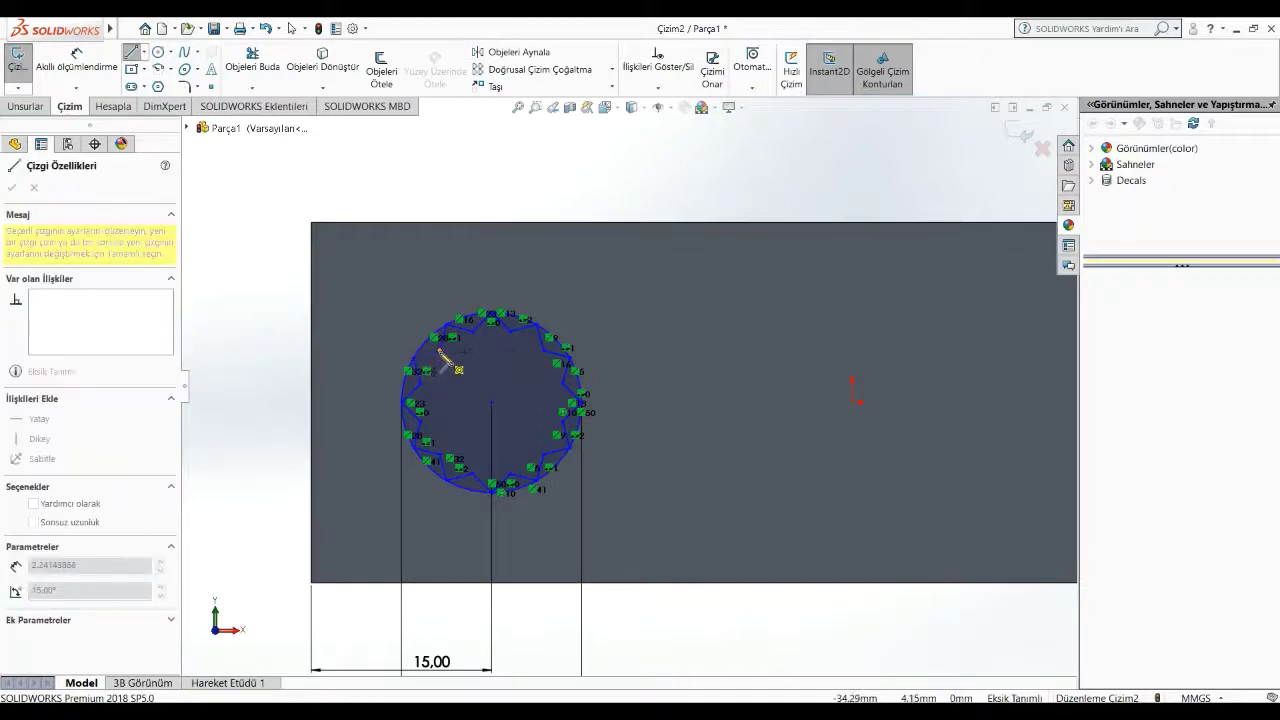
key(Escape)
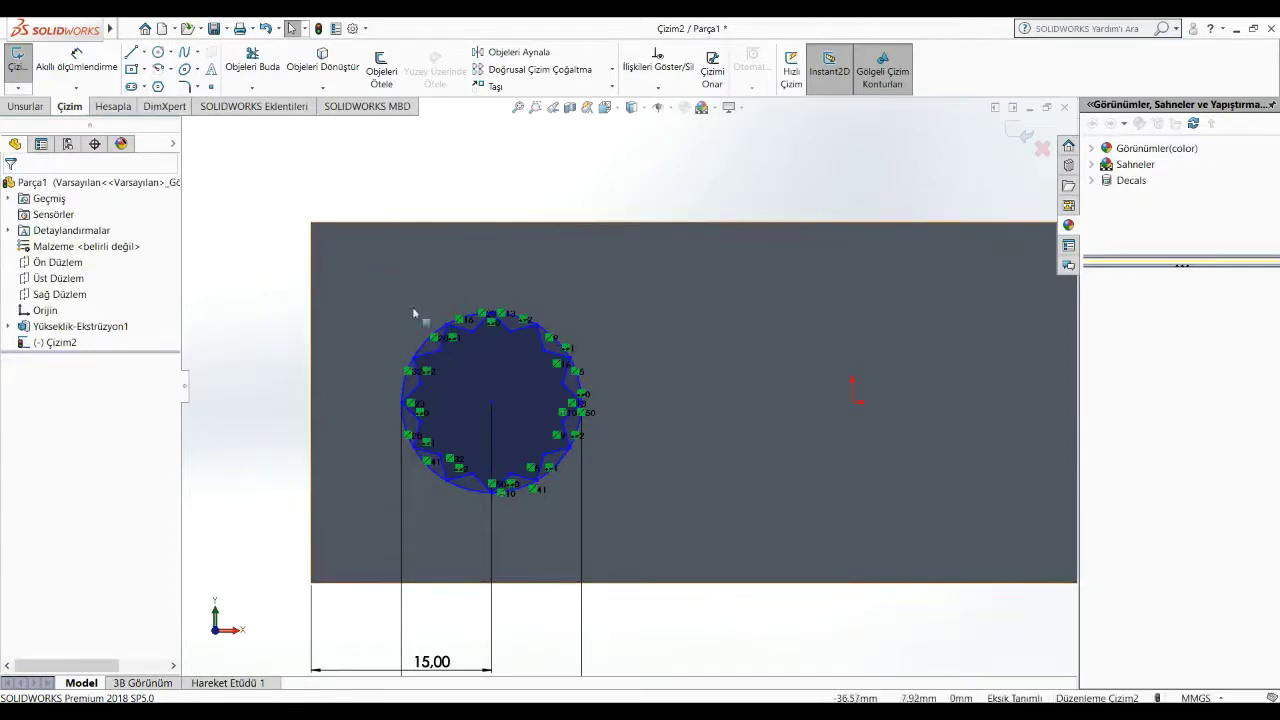
click(417, 345)
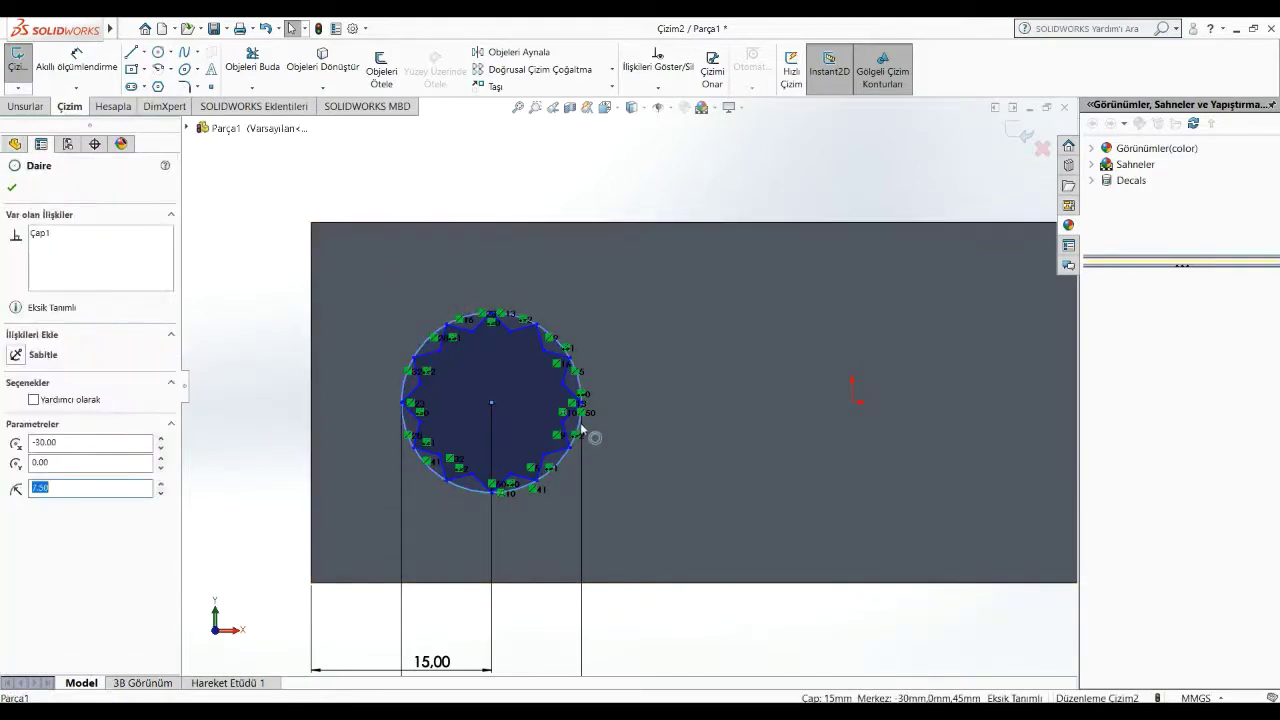
key(Delete)
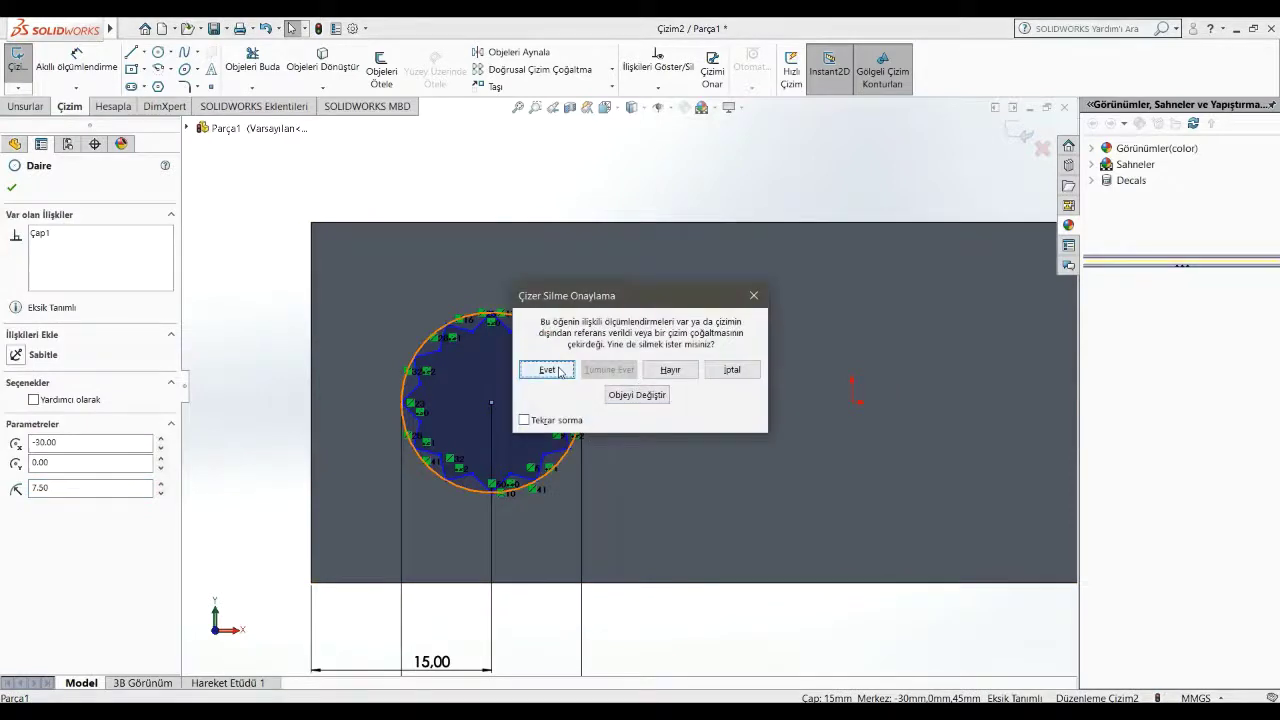
click(547, 370)
scroll(549, 433, up, 2)
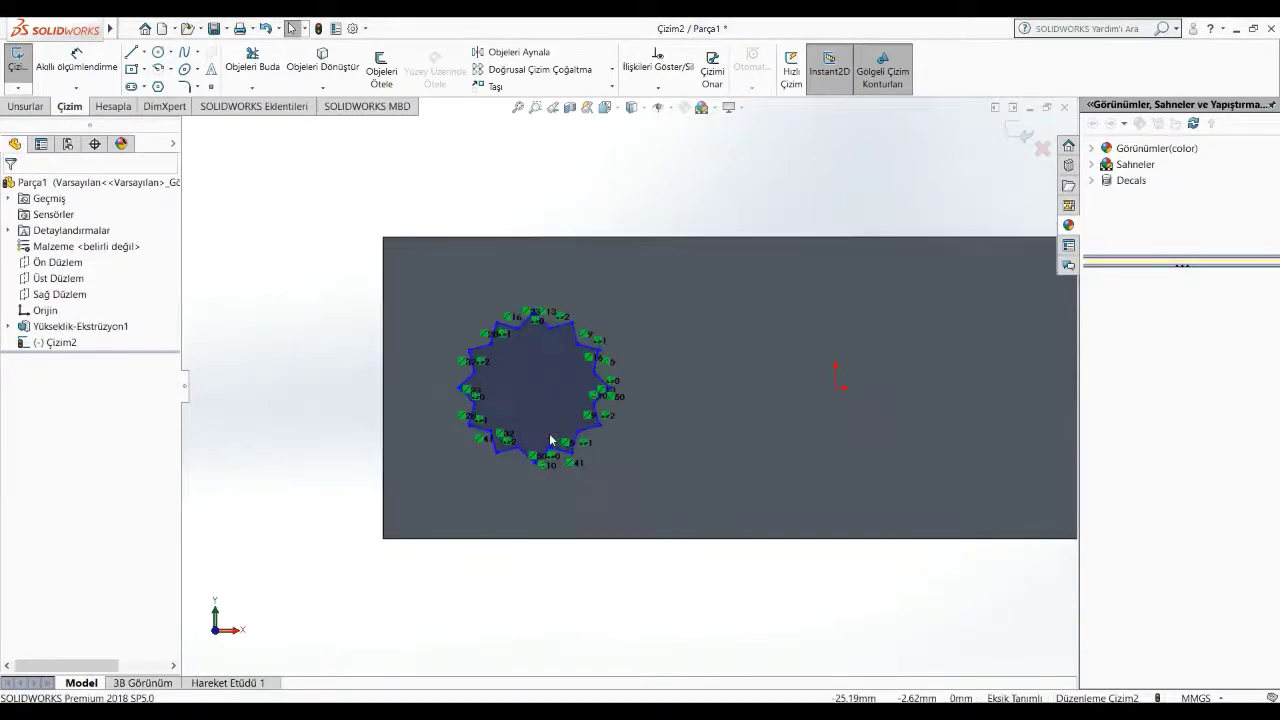
scroll(547, 583, up, 2)
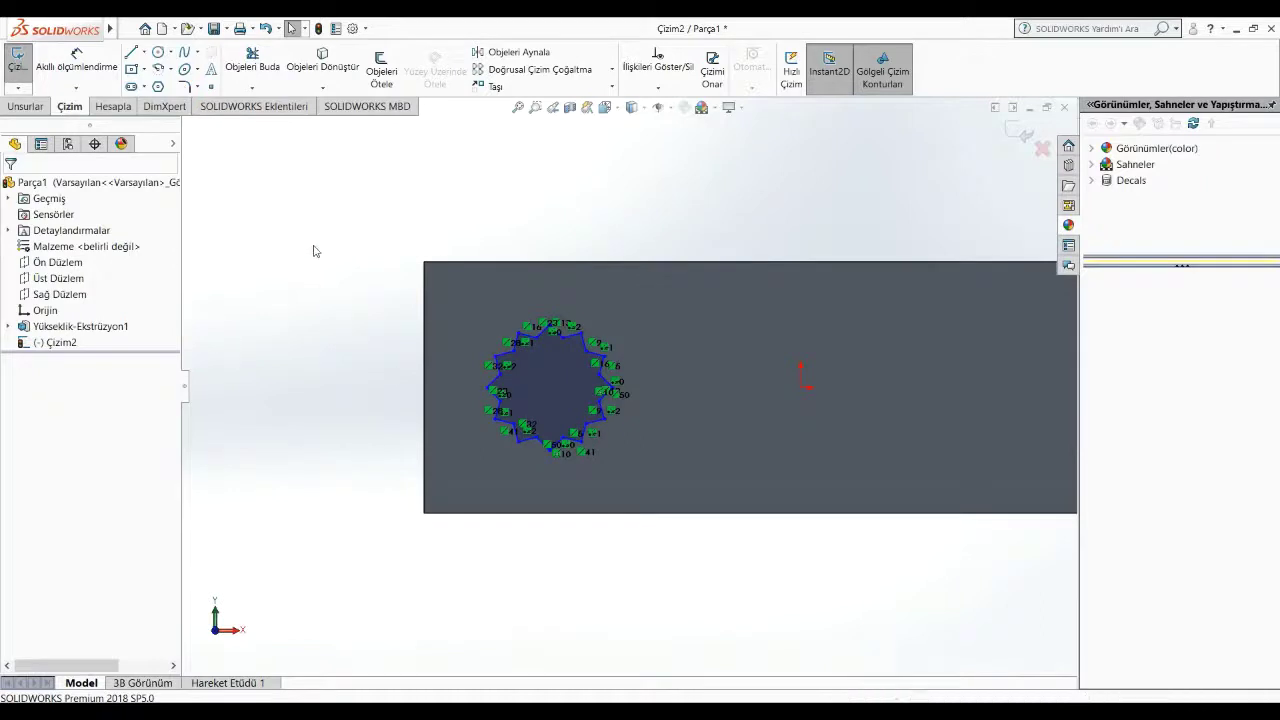
Step: Linear-pattern all star lines along X as 4 instances spaced 20 mm apart
click(586, 75)
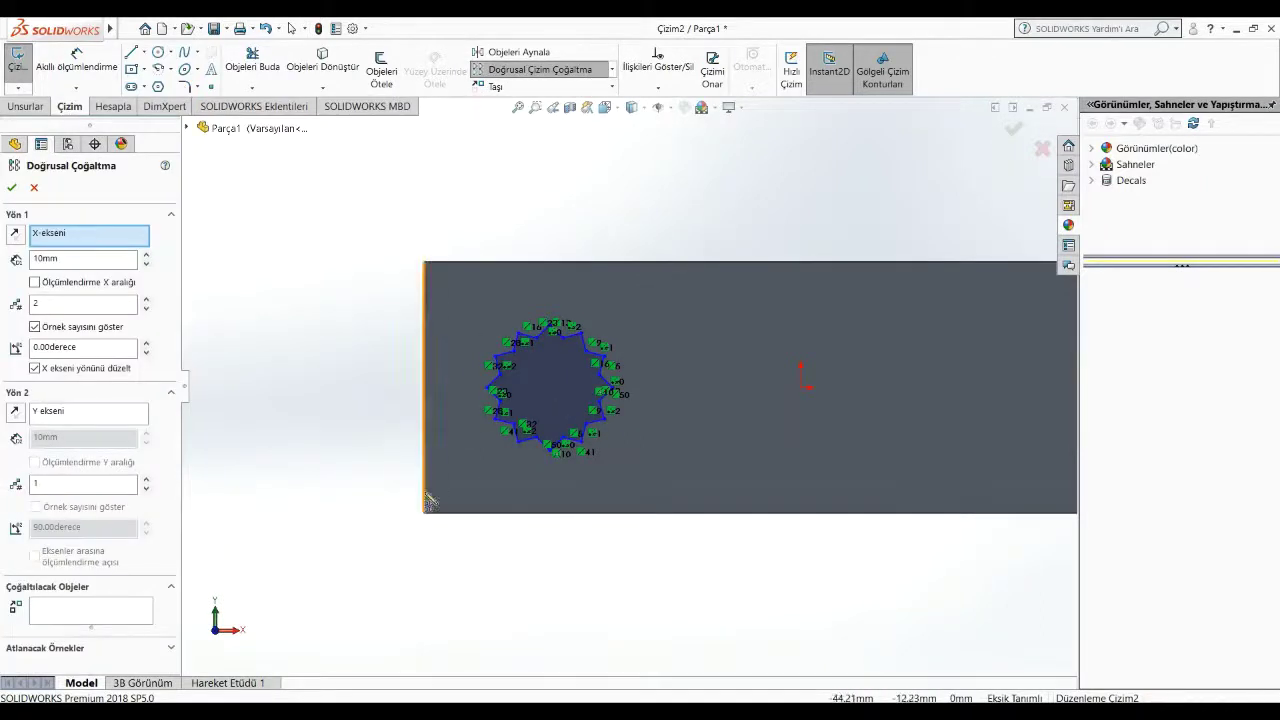
key(ctrl+a)
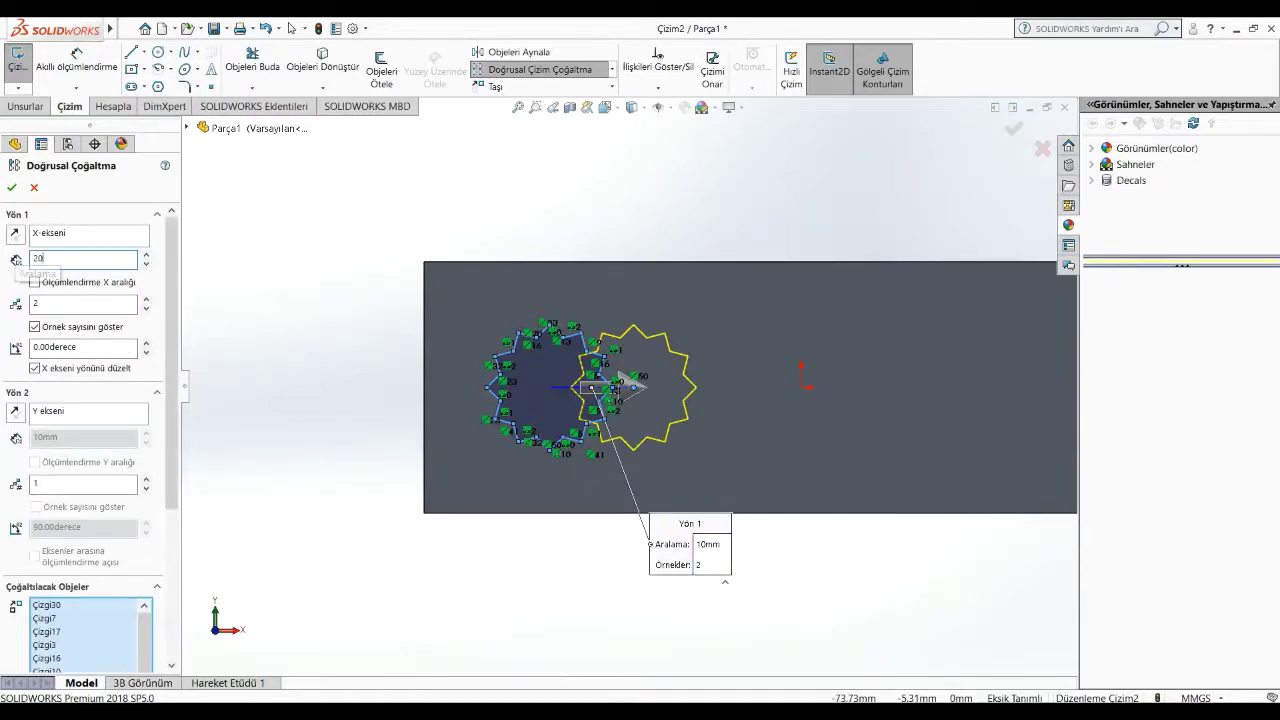
double_click(147, 299)
scroll(628, 387, up, 3)
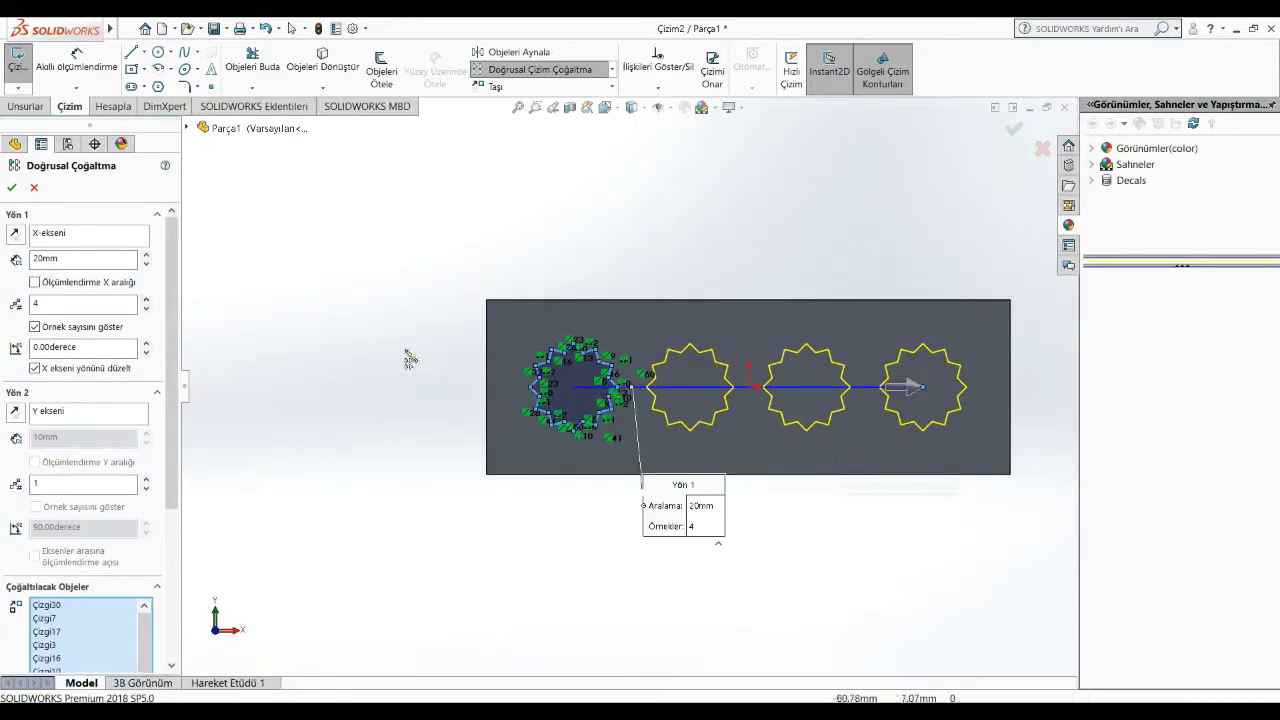
click(12, 188)
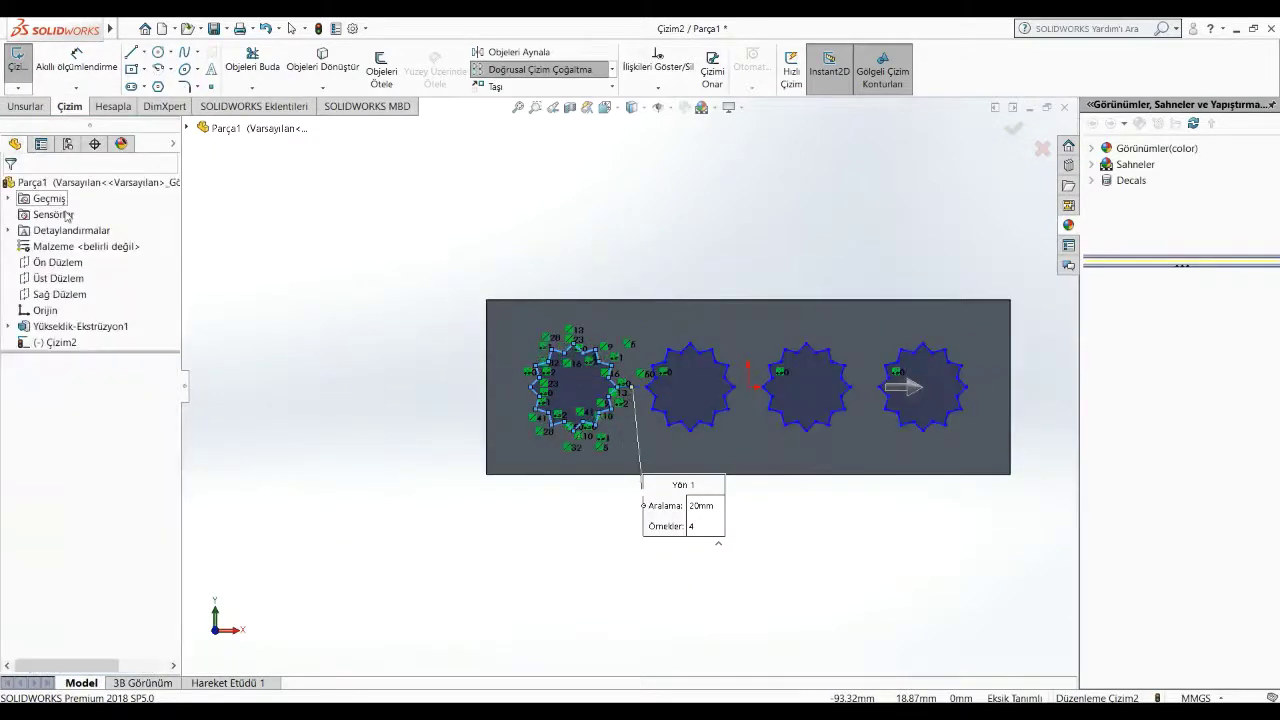
scroll(706, 491, up, 2)
scroll(703, 408, down, 4)
scroll(700, 380, up, 2)
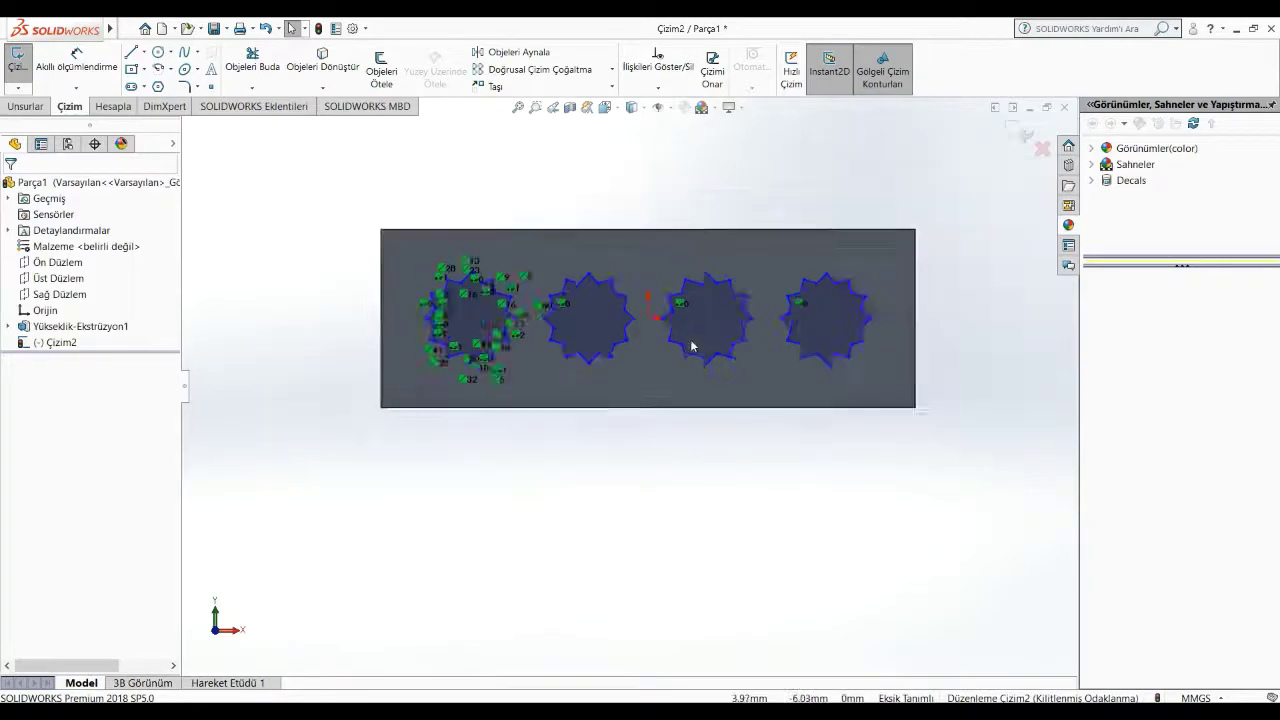
scroll(690, 339, down, 3)
click(77, 56)
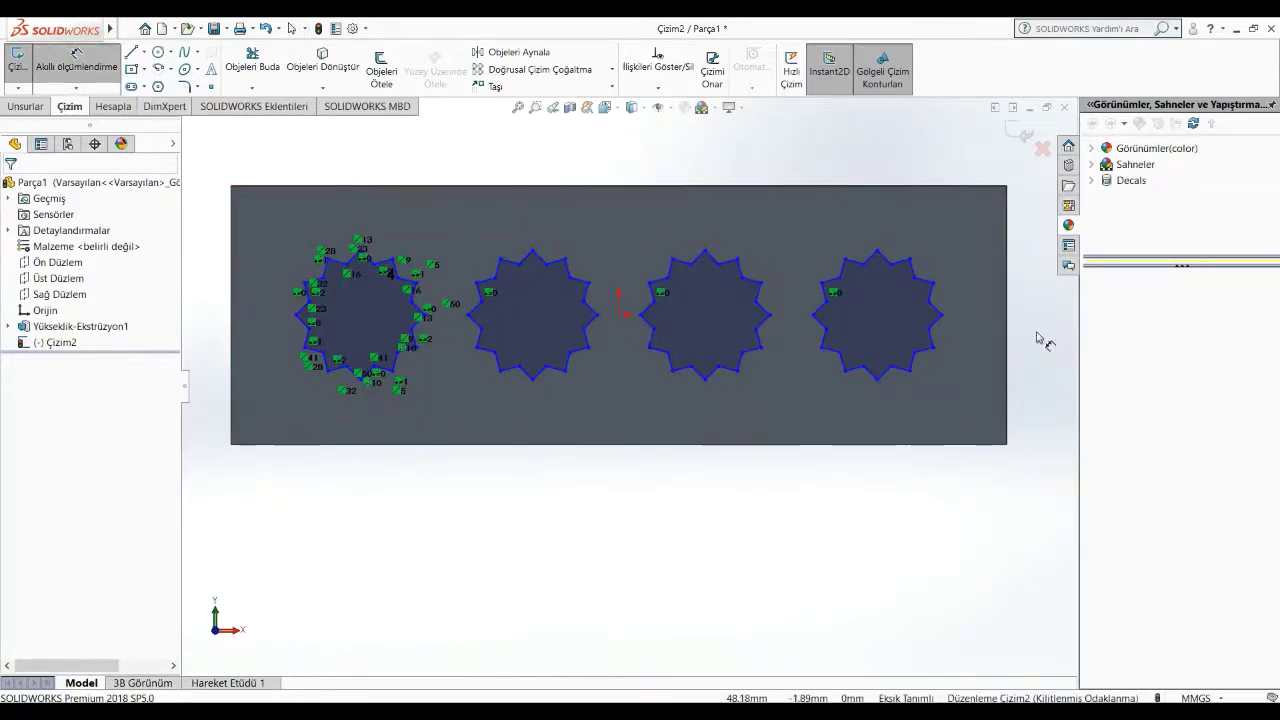
click(941, 315)
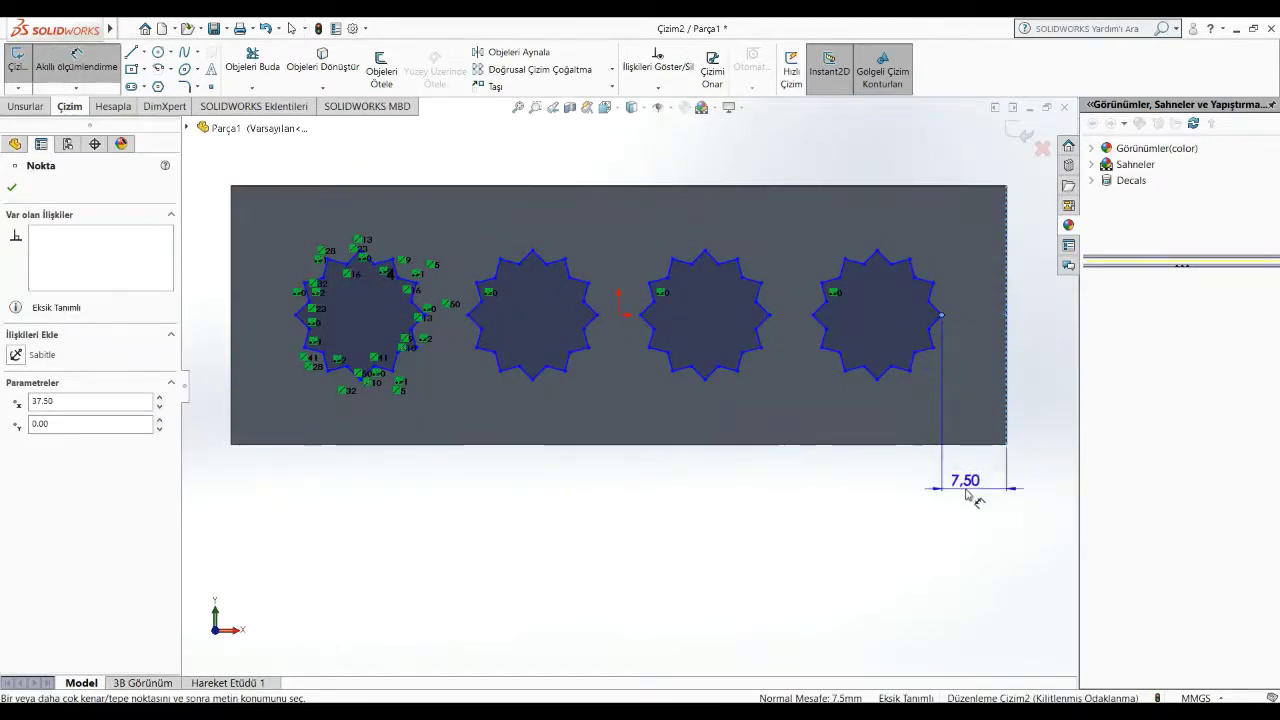
key(Escape)
click(233, 305)
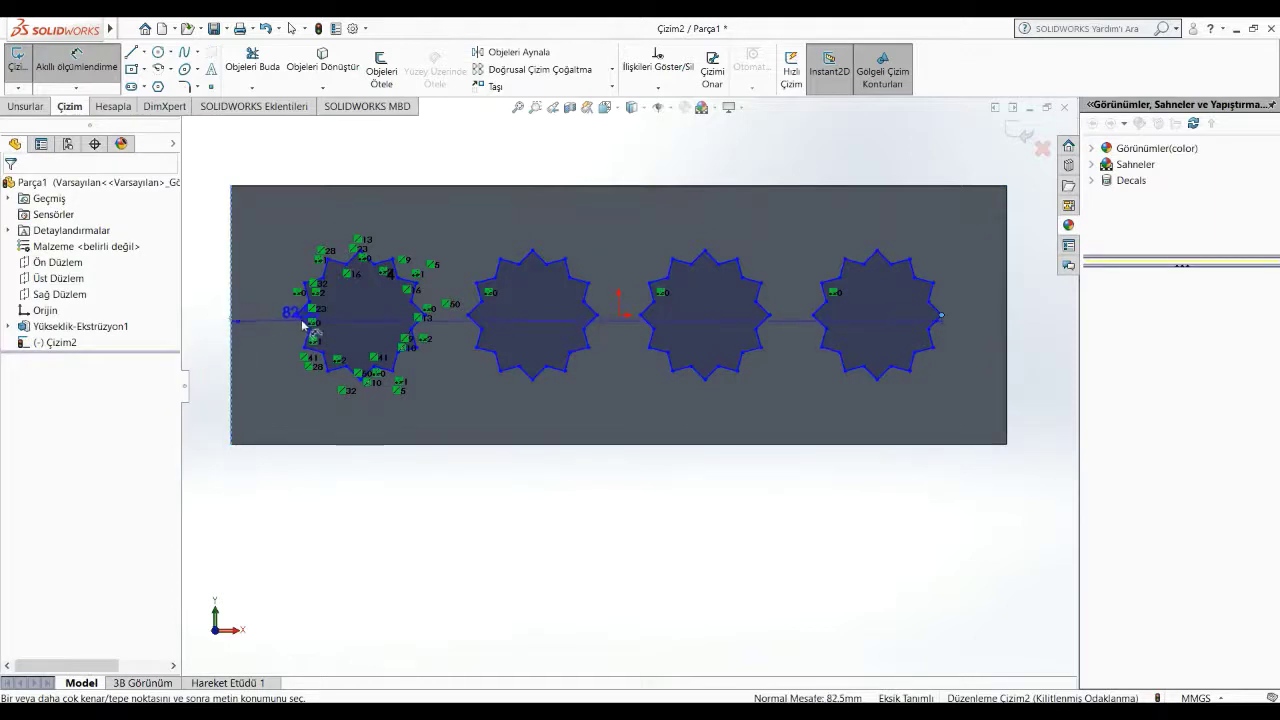
click(297, 321)
key(Return)
key(Escape)
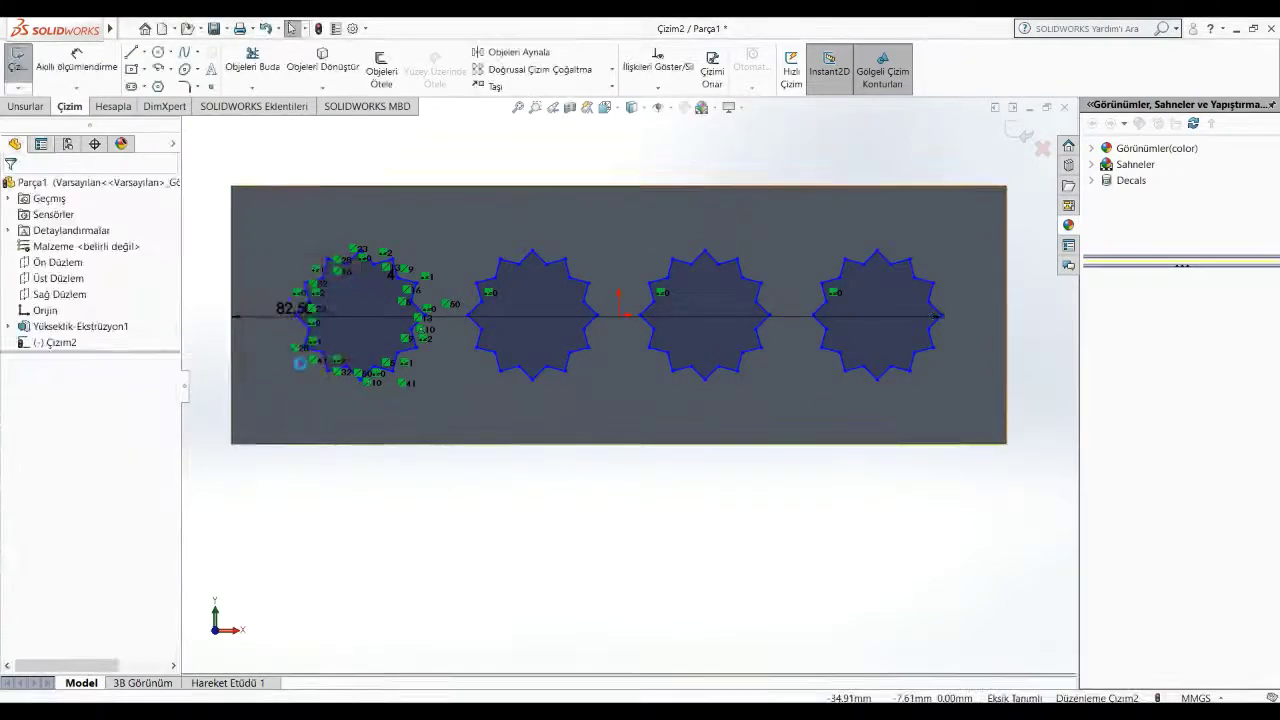
key(ctrl+z)
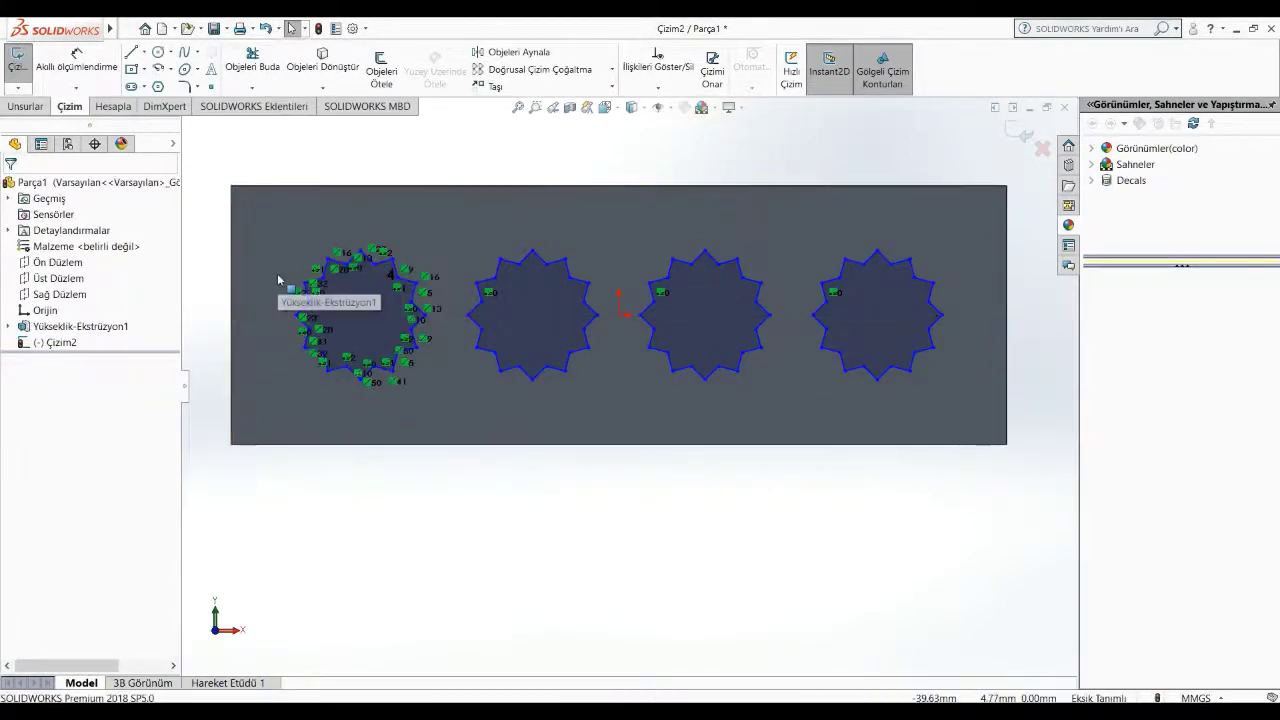
right_drag(200, 164, 214, 146)
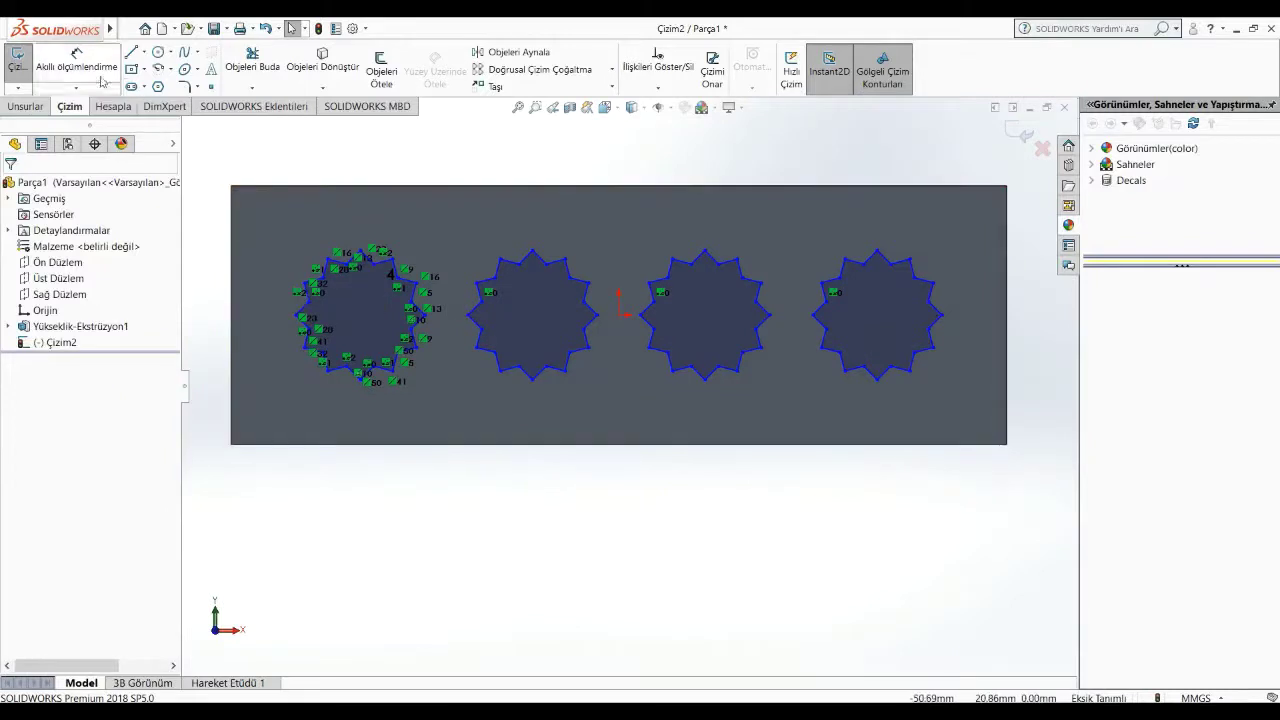
click(292, 319)
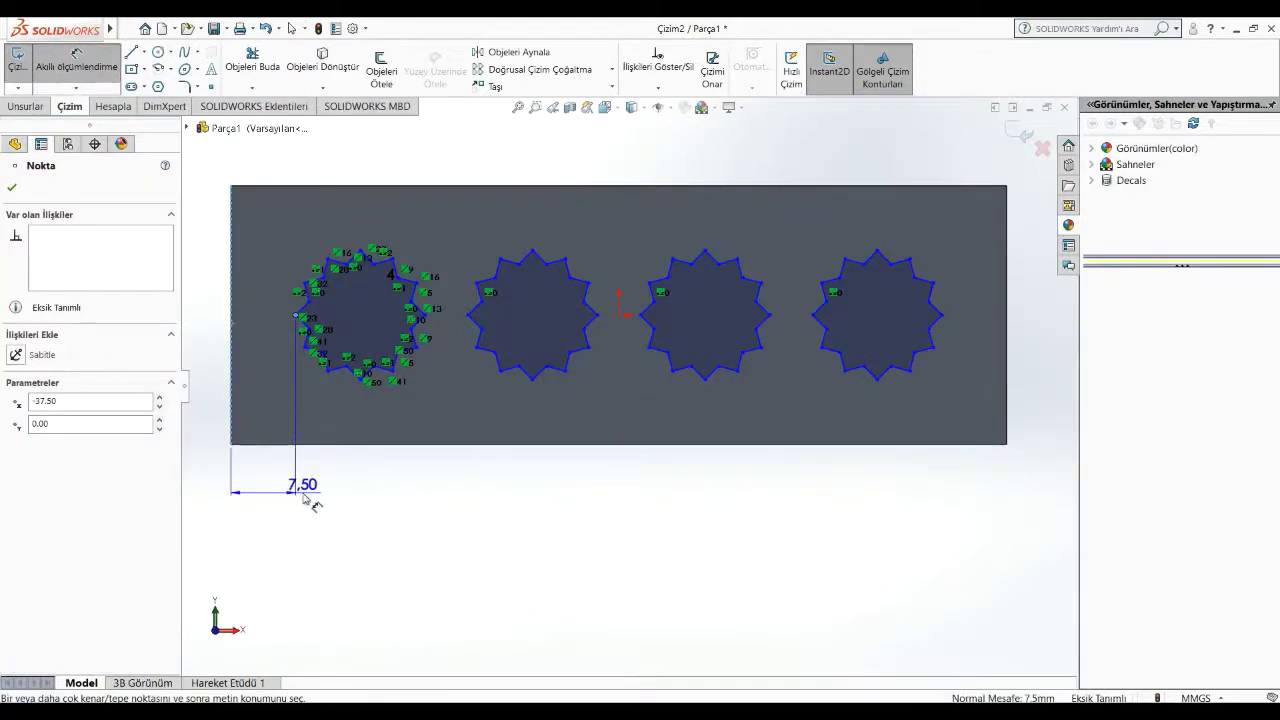
key(Escape)
scroll(627, 387, up, 3)
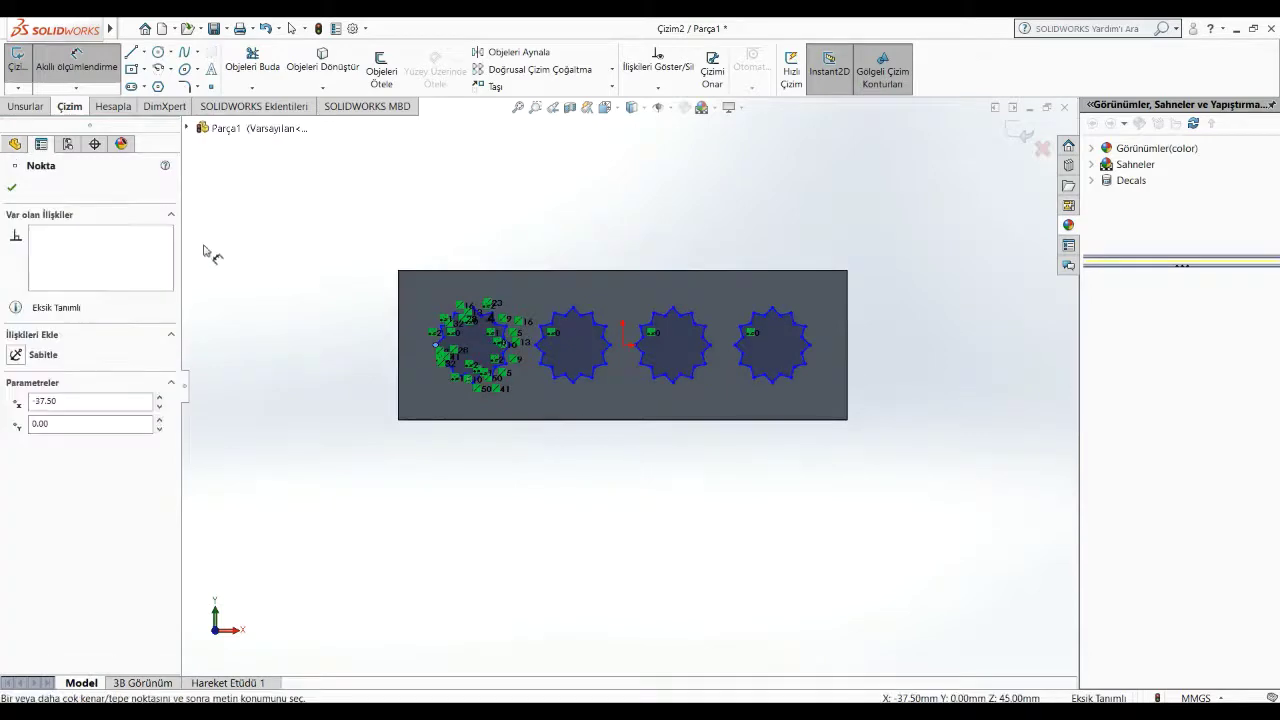
click(25, 107)
Step: Cut-extrude the star sketch 45 mm Blind, inspect it, then undo the cut
click(297, 70)
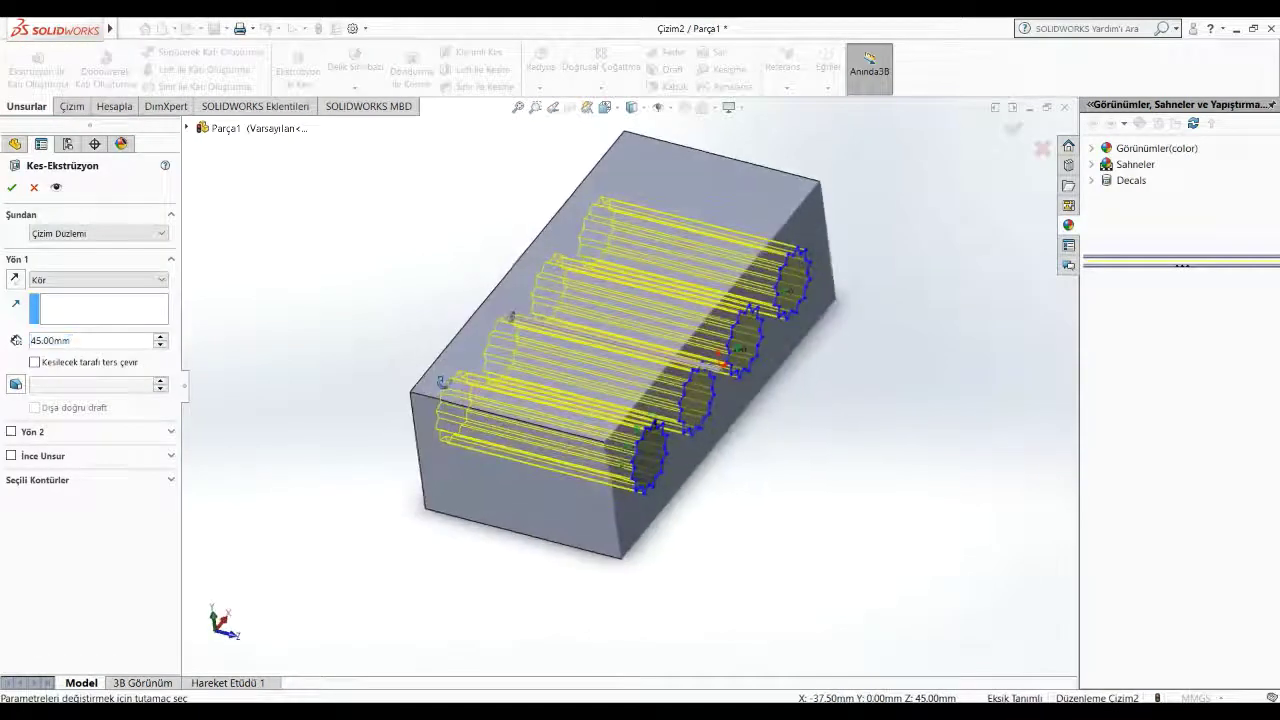
click(11, 188)
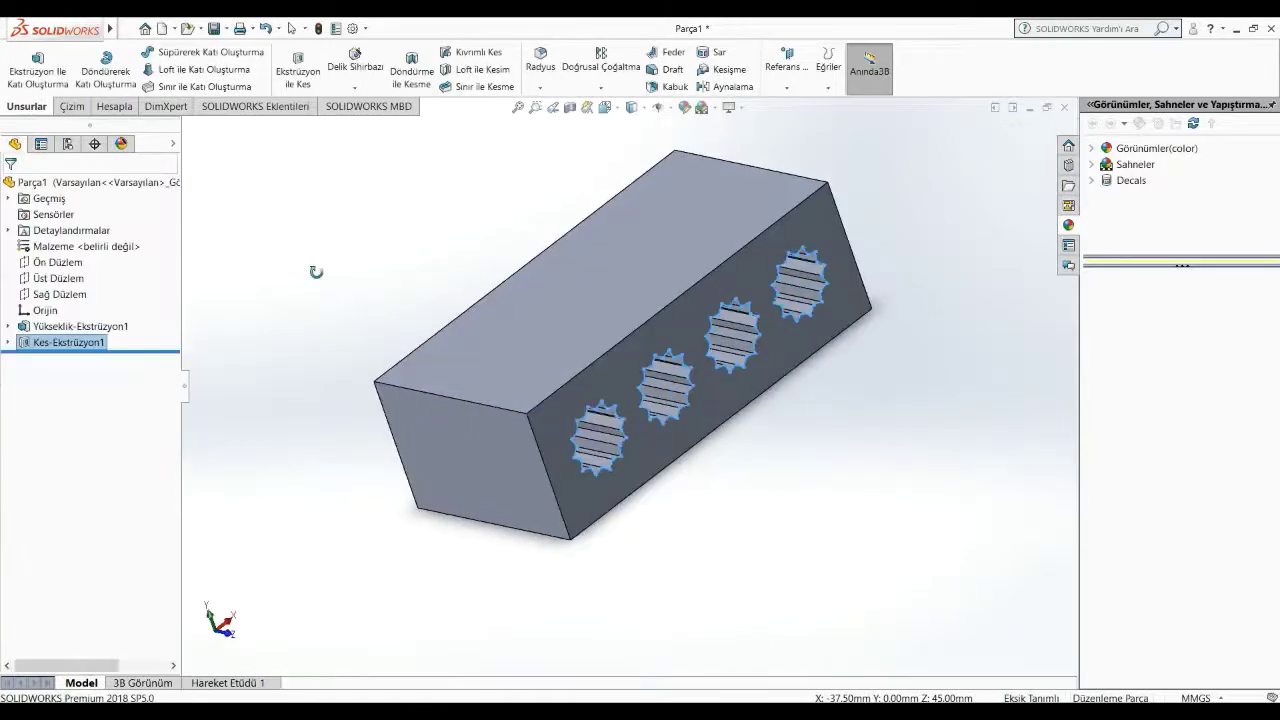
mouse_move(400, 280)
middle_down()
mouse_move(386, 221)
mouse_move(430, 201)
middle_up()
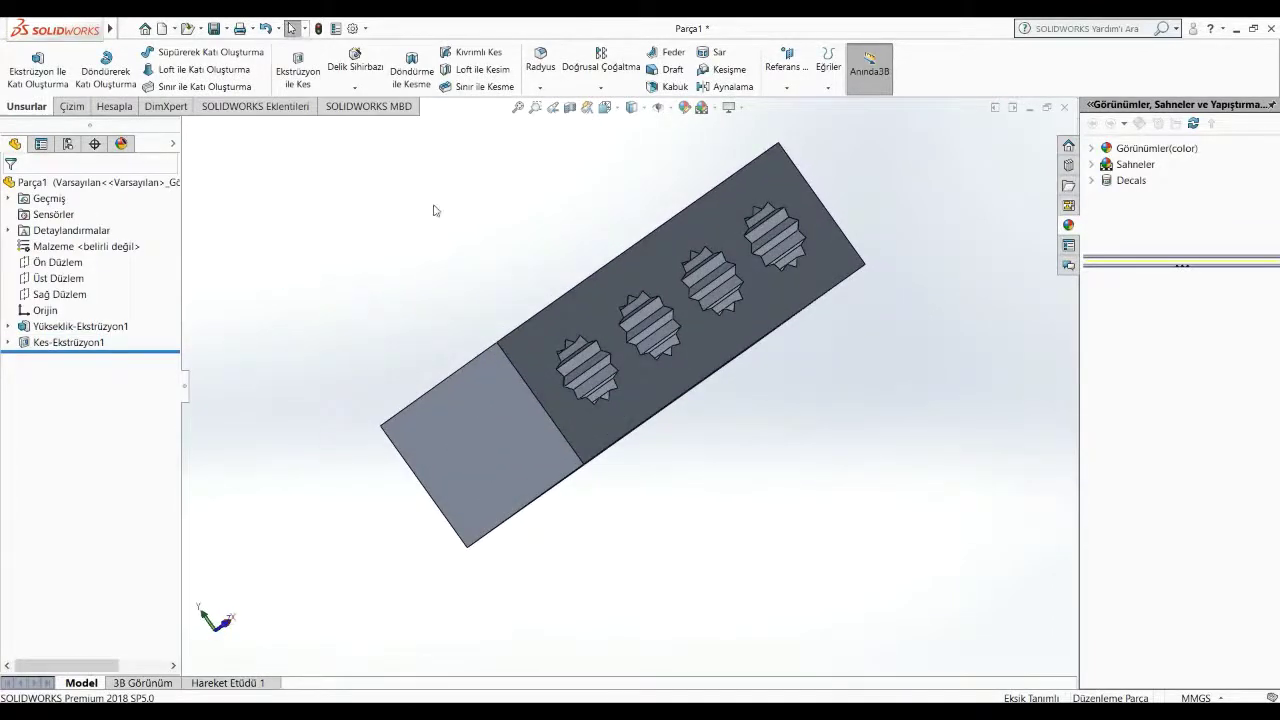
key(ctrl+z)
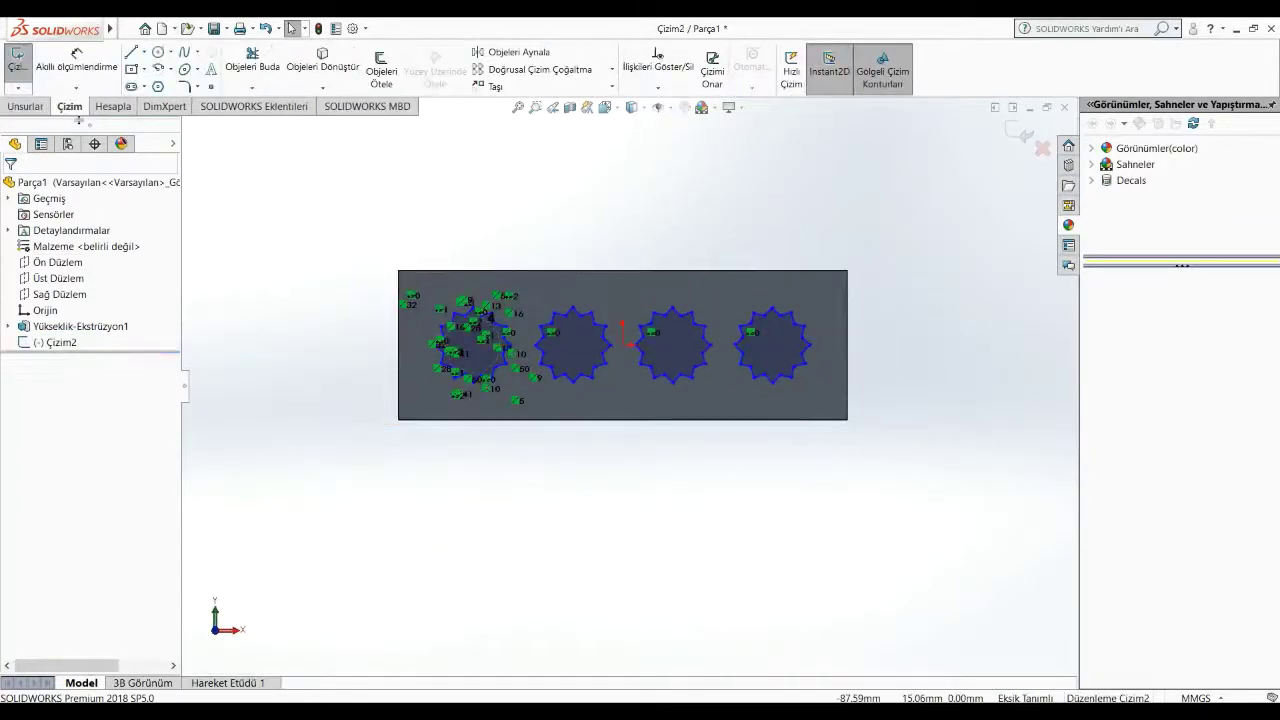
Step: Cut-extrude the four star profiles 35 mm deep into the block
click(37, 108)
click(298, 72)
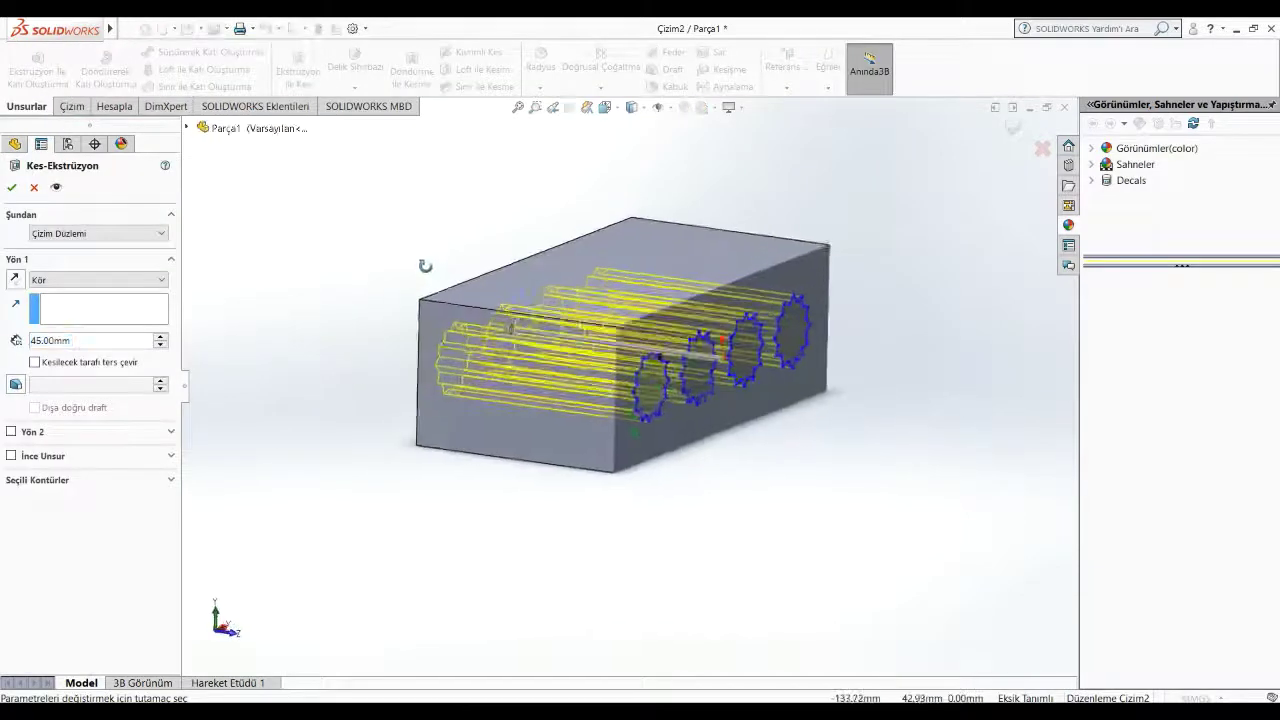
click(160, 345)
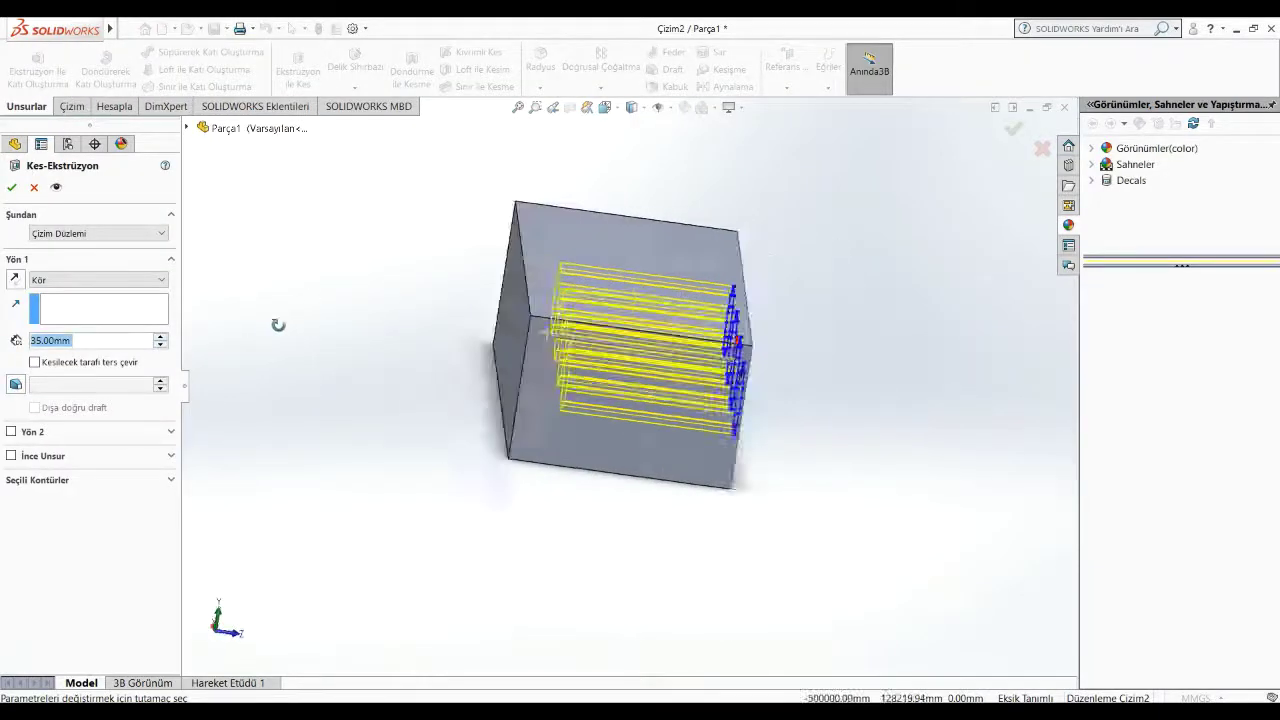
mouse_move(200, 355)
middle_down()
mouse_move(257, 369)
mouse_move(283, 394)
mouse_move(234, 366)
middle_up()
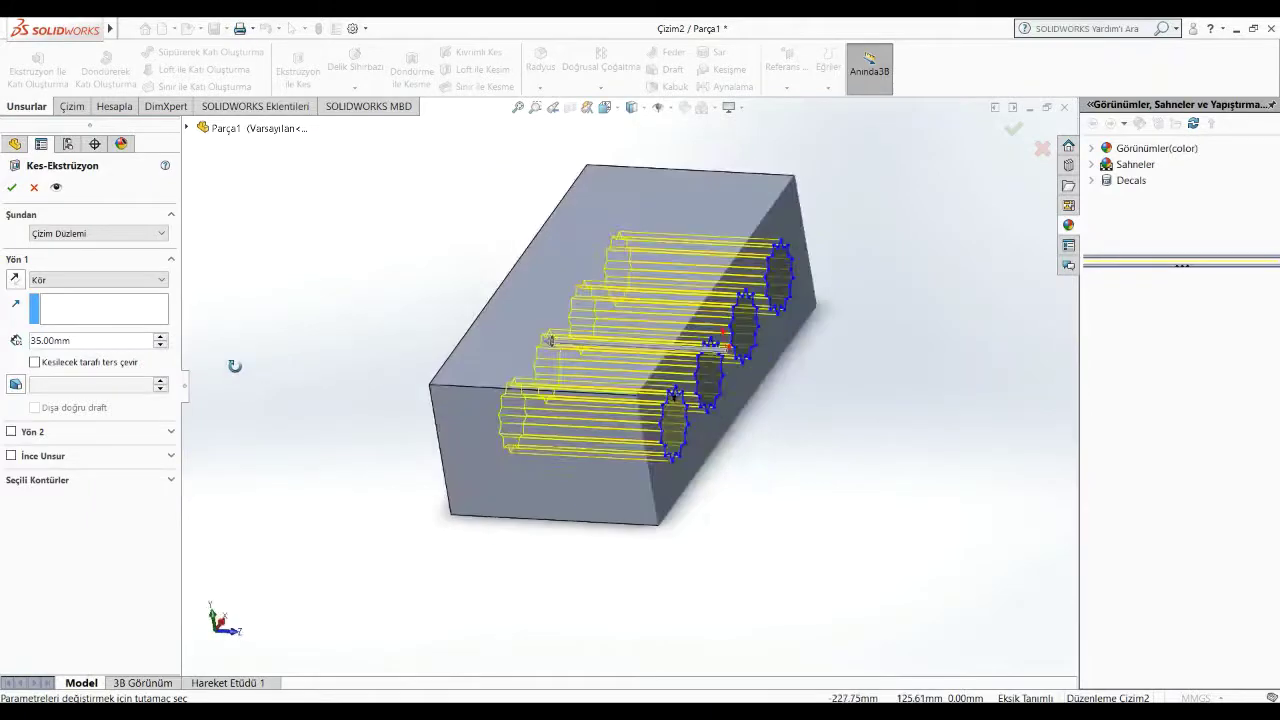
click(11, 188)
mouse_move(372, 241)
middle_down()
mouse_move(309, 209)
mouse_move(288, 152)
mouse_move(340, 242)
mouse_move(700, 505)
middle_up()
Step: Start a sketch on the block's long face and draw a centre rectangle at the origin
right_click(690, 441)
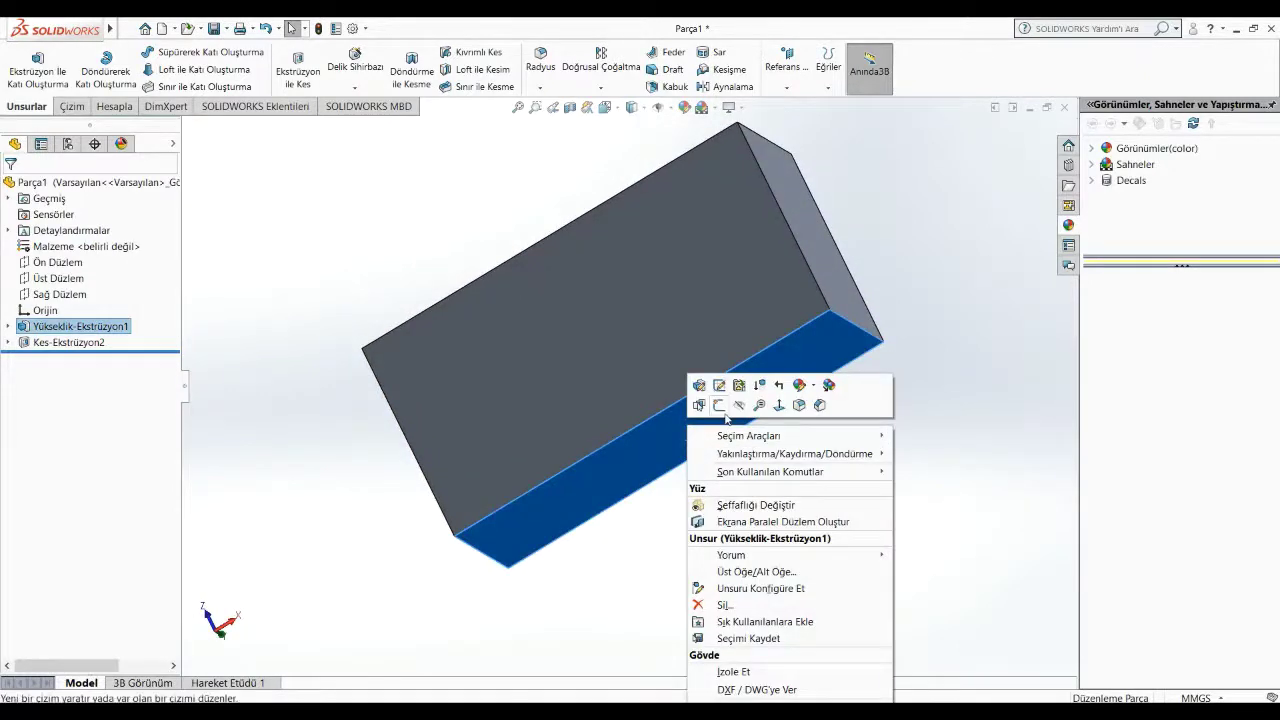
click(719, 405)
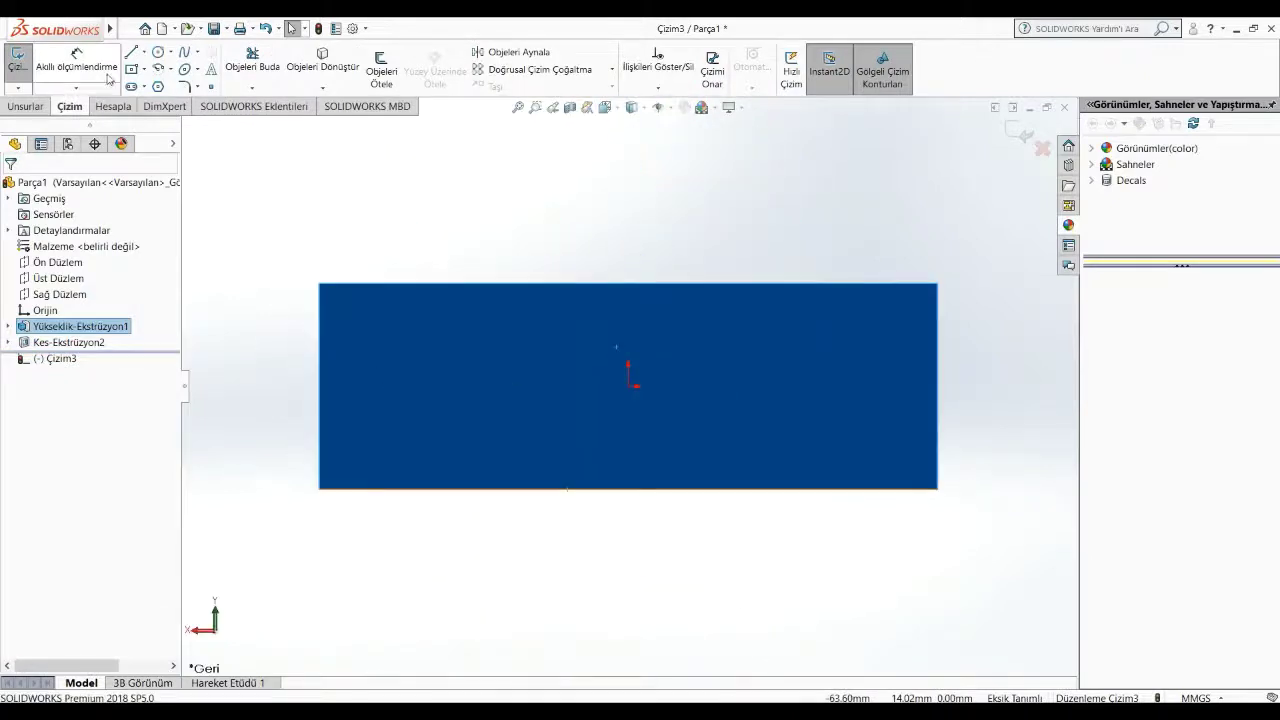
click(131, 68)
click(628, 385)
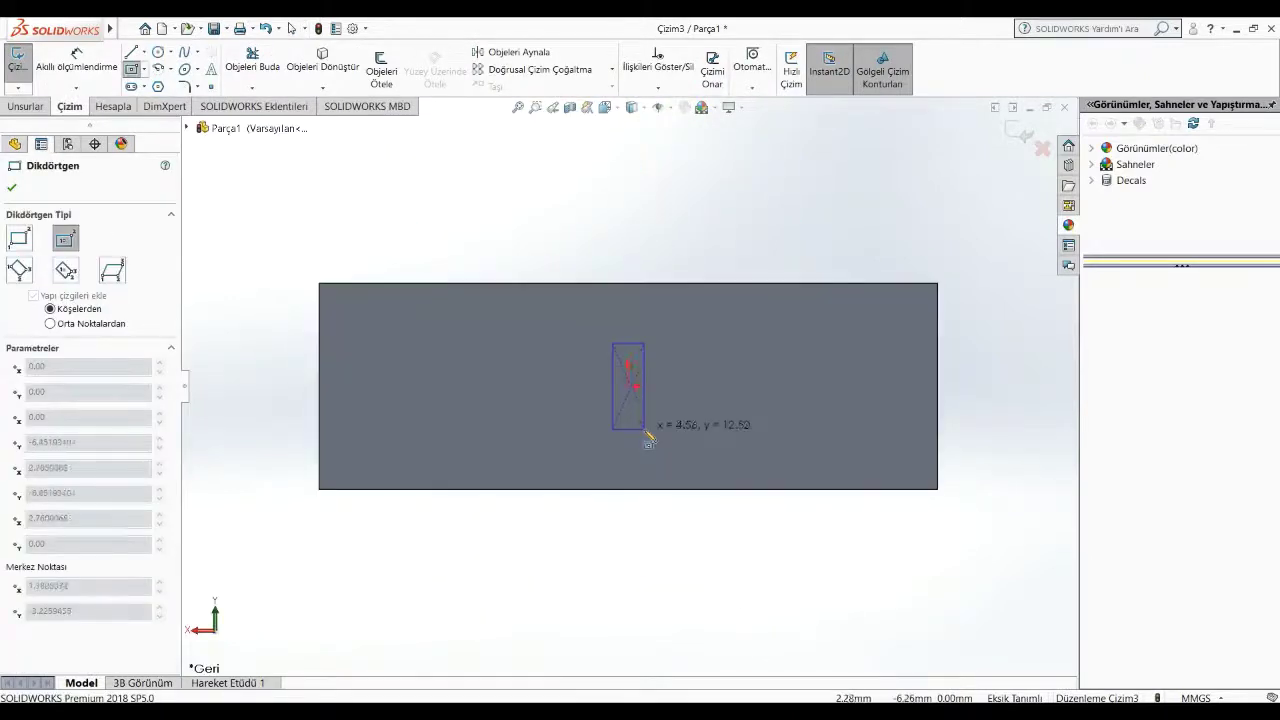
click(700, 432)
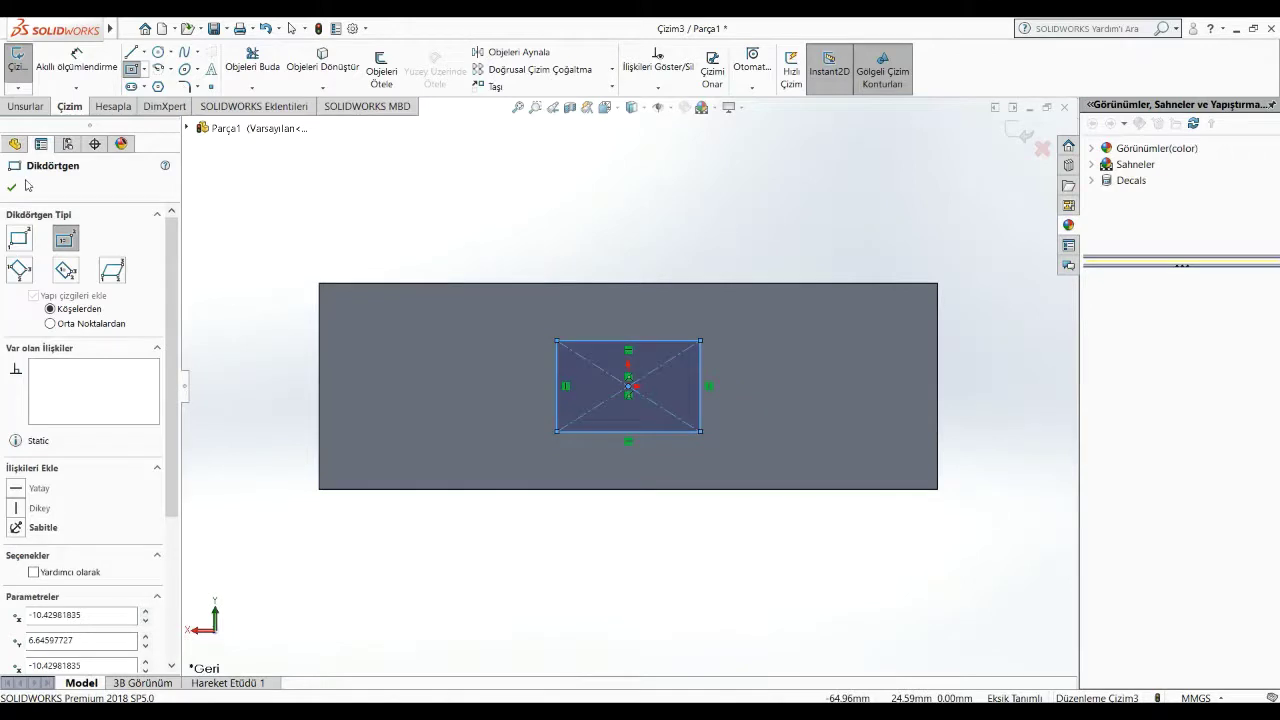
Step: Dimension the rectangle 20 mm wide and 15 mm tall
click(76, 58)
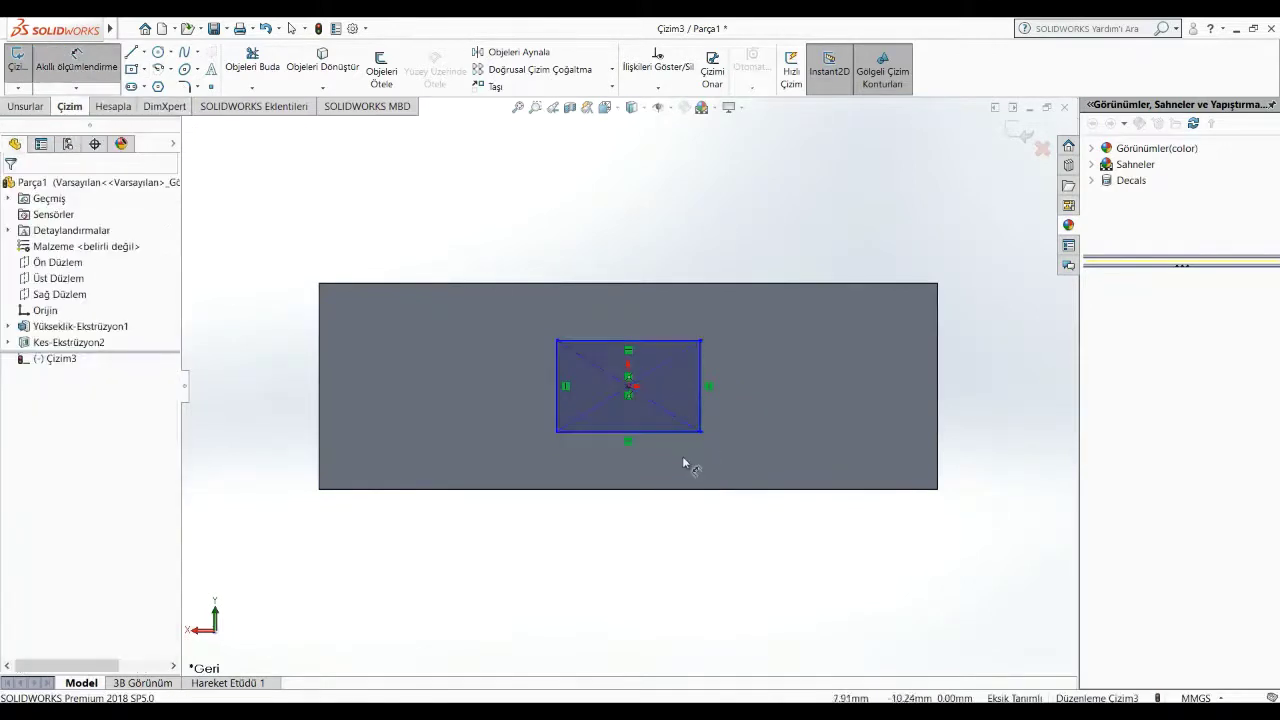
click(633, 433)
click(628, 572)
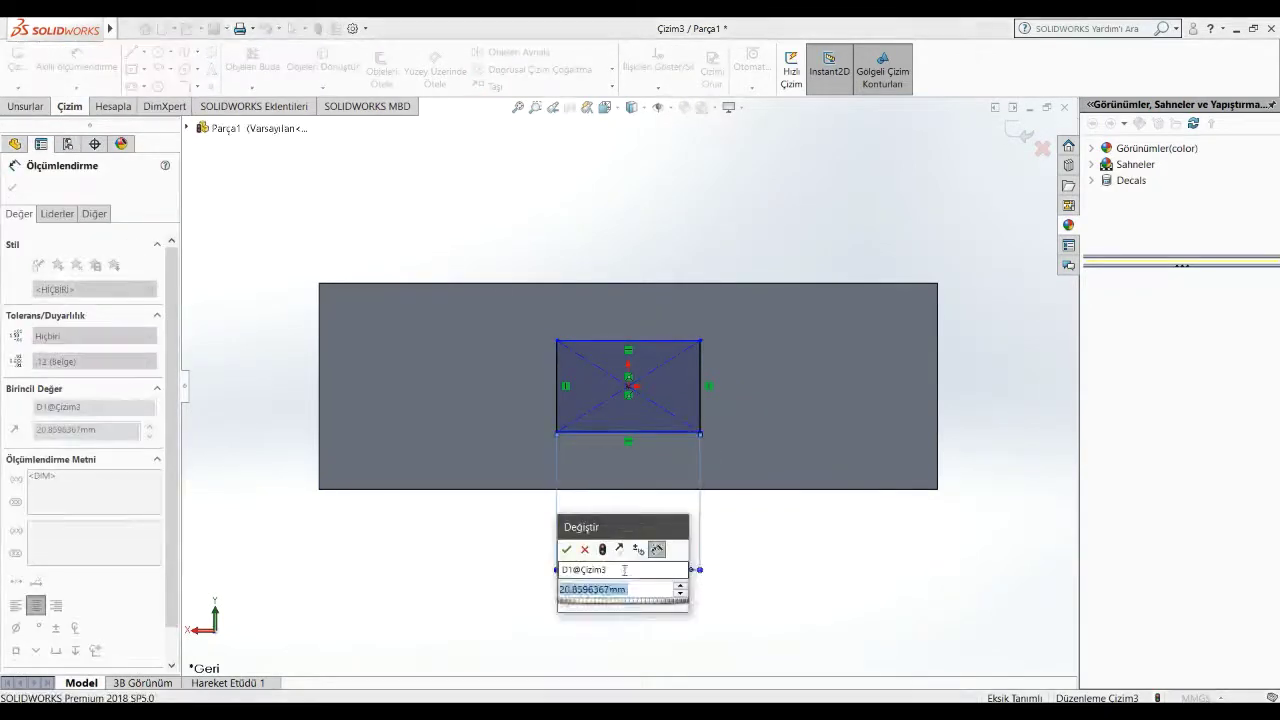
text(20m)
key(Return)
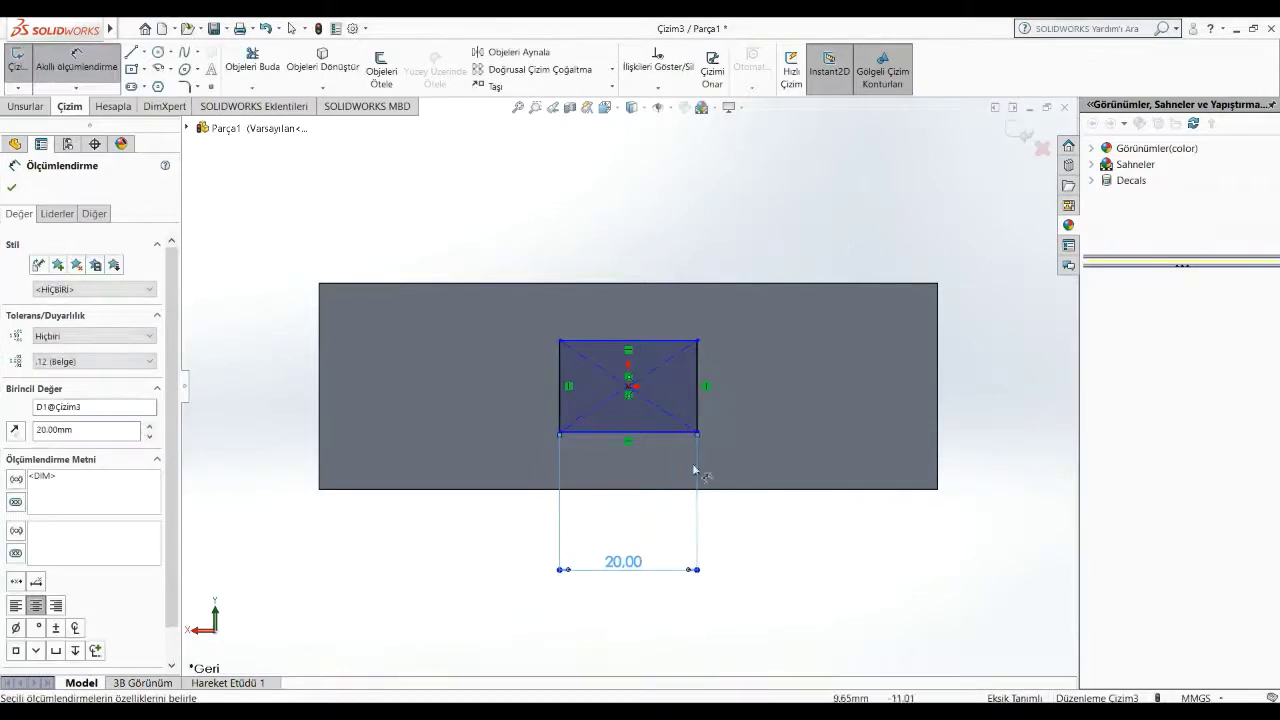
click(697, 407)
click(773, 400)
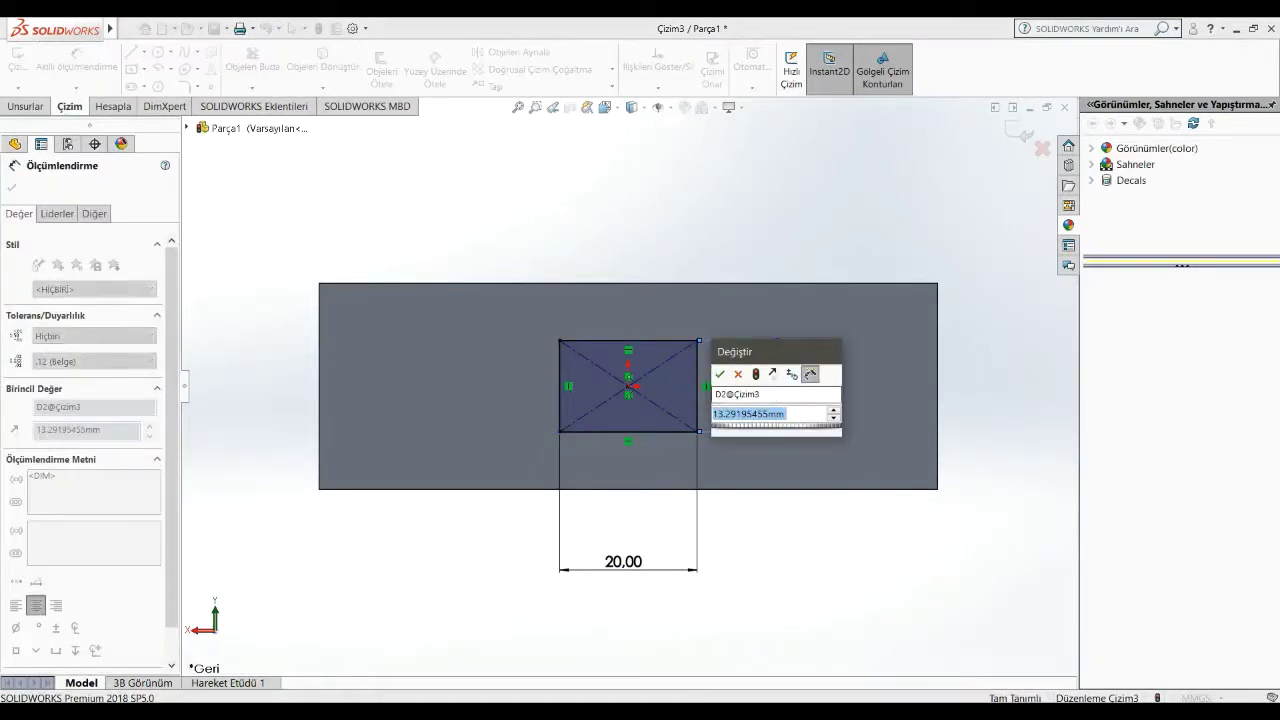
text(20)
key(BackSpace)
key(BackSpace)
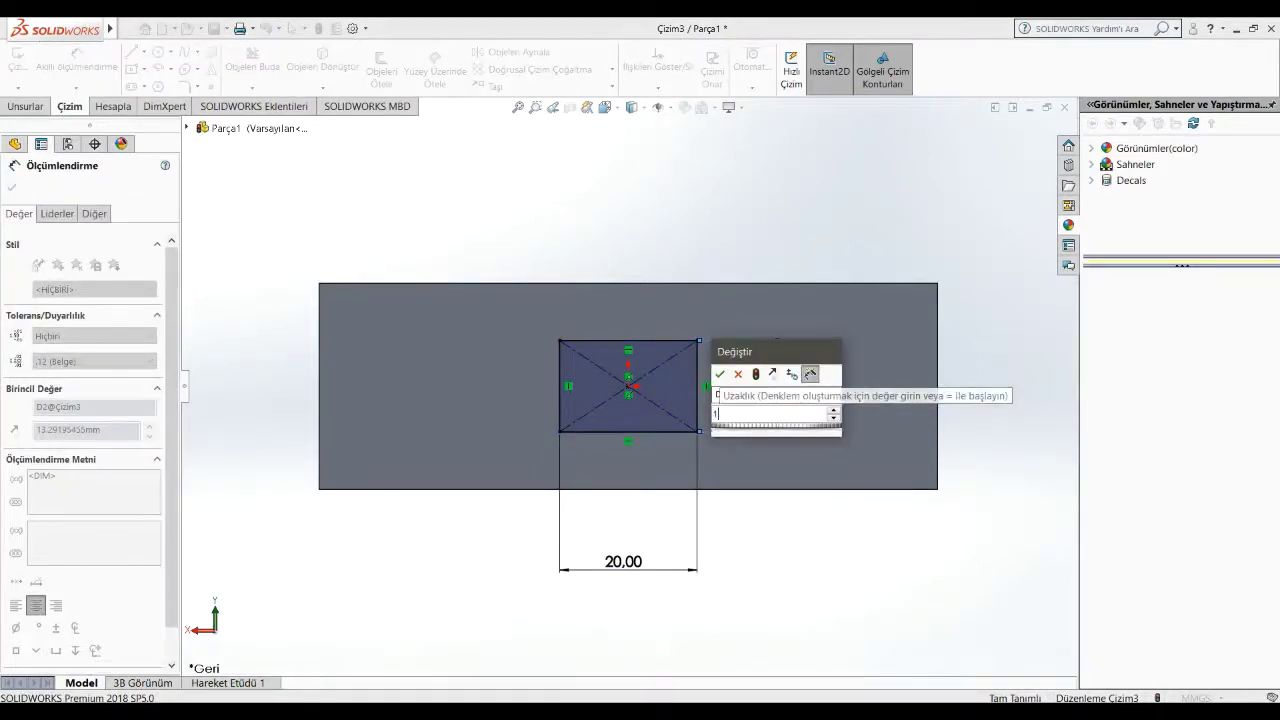
text(10)
key(BackSpace)
text(5mm)
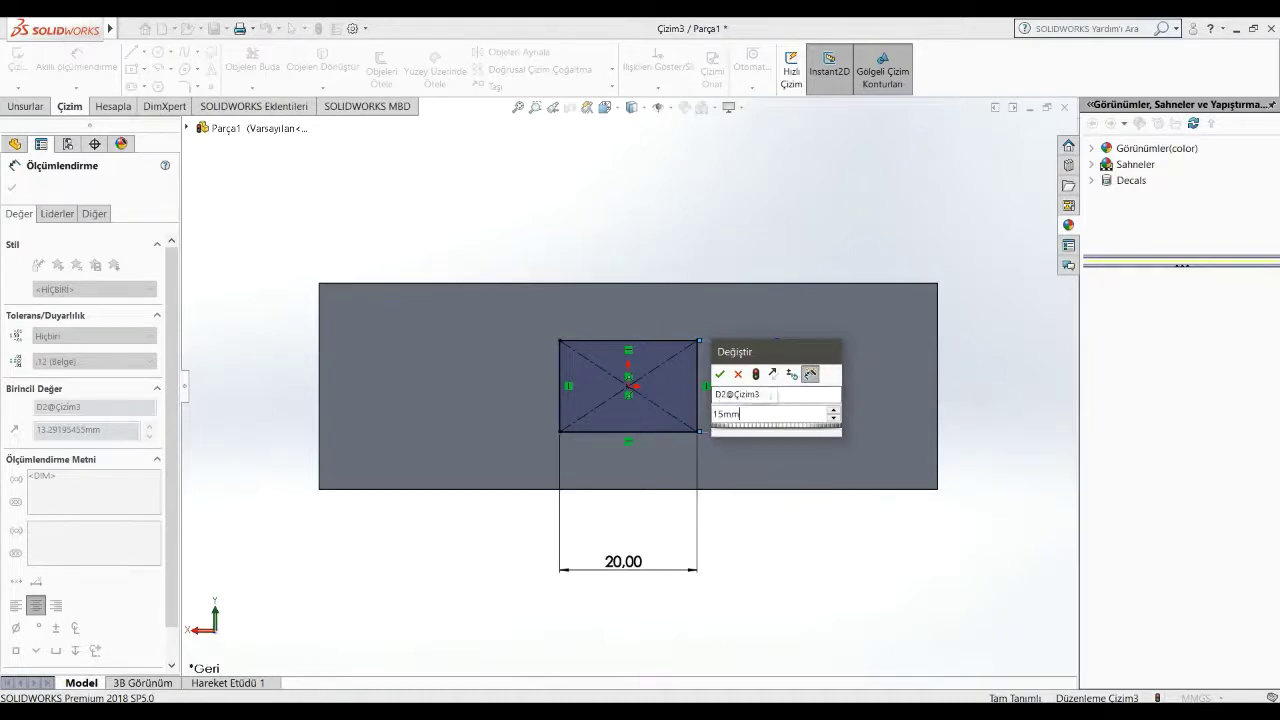
key(Return)
key(Escape)
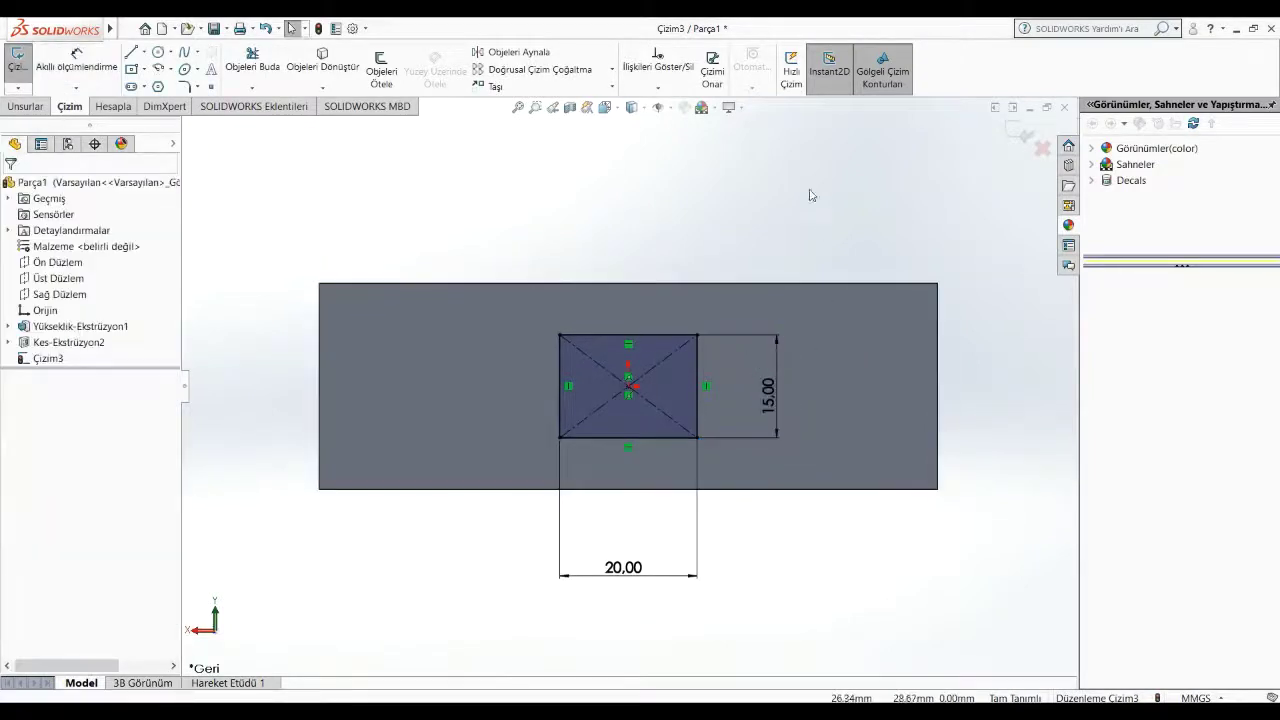
click(26, 106)
Step: Extrude the 20 × 15 mm rectangle as a boss with 20 mm Blind depth
click(37, 70)
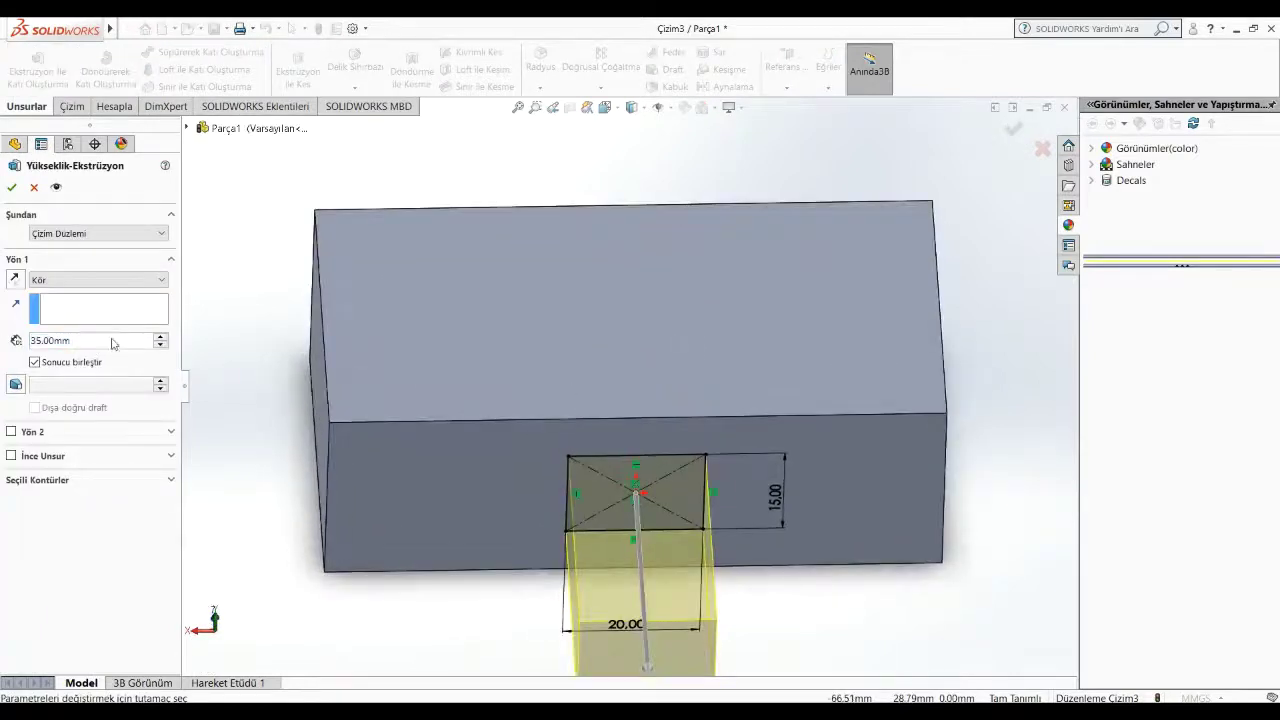
click(162, 344)
mouse_move(260, 420)
middle_down()
mouse_move(440, 592)
mouse_move(430, 585)
middle_up()
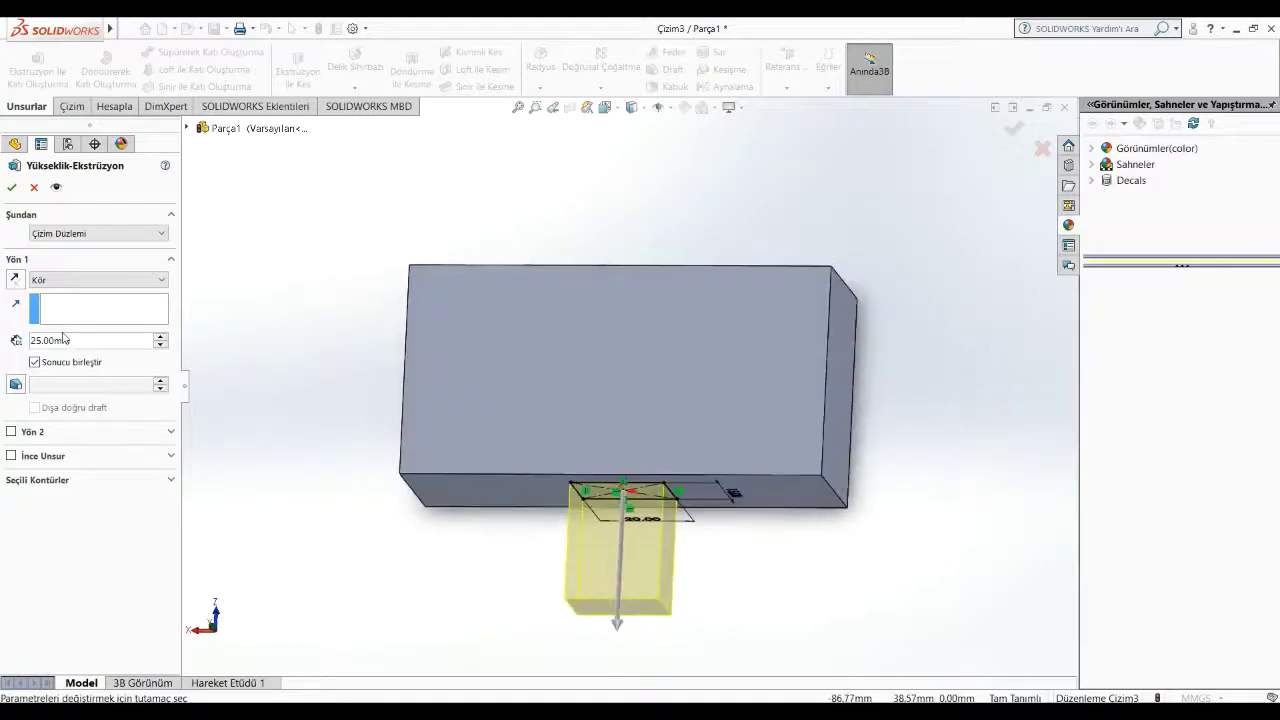
text(20mm)
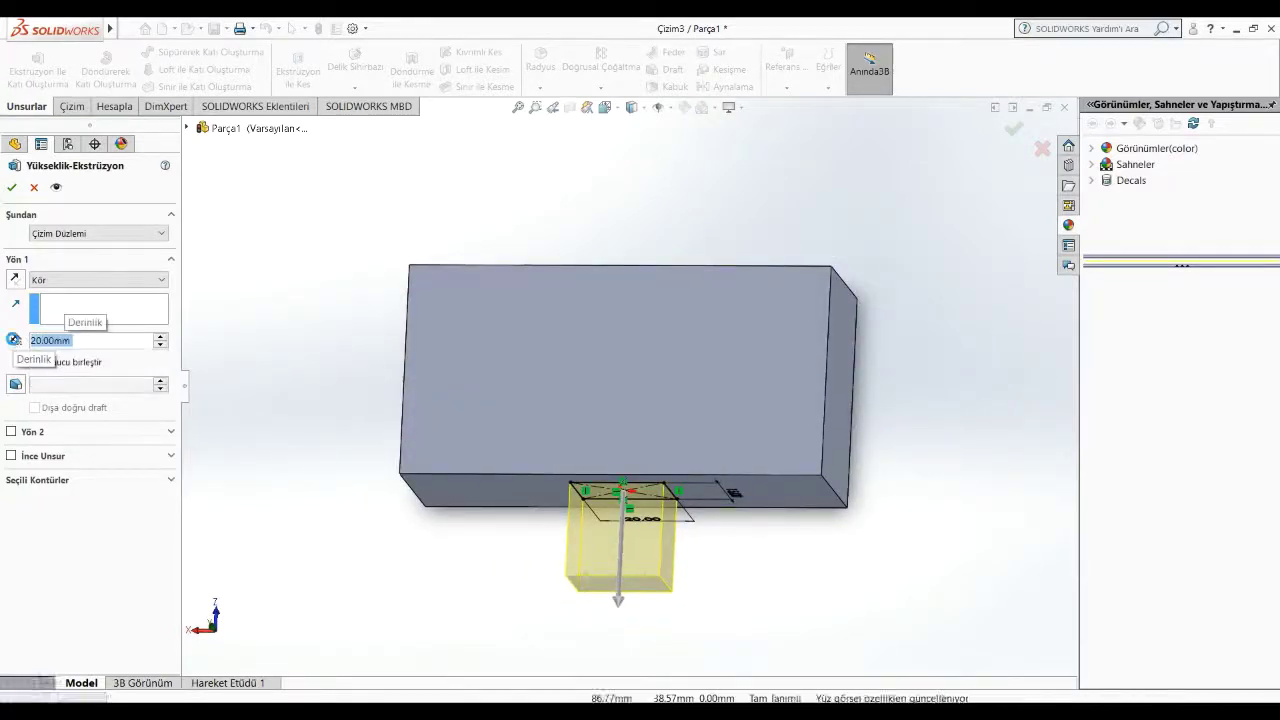
key(Return)
mouse_move(326, 527)
middle_down()
mouse_move(387, 616)
mouse_move(503, 589)
mouse_move(480, 542)
mouse_move(826, 446)
mouse_move(727, 456)
mouse_move(560, 380)
middle_up()
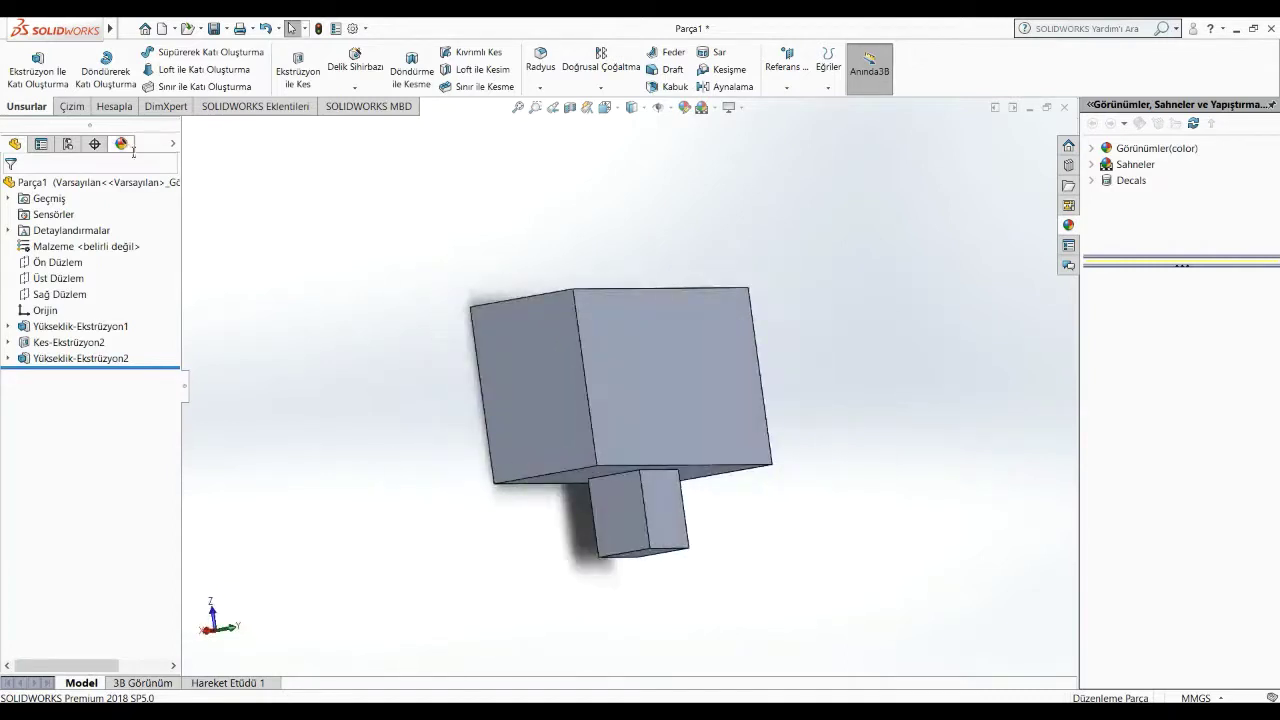
Step: Save the part with Save As under the name 'Mıknatıs yakın'
mouse_move(720, 320)
middle_down()
mouse_move(800, 314)
mouse_move(795, 396)
middle_up()
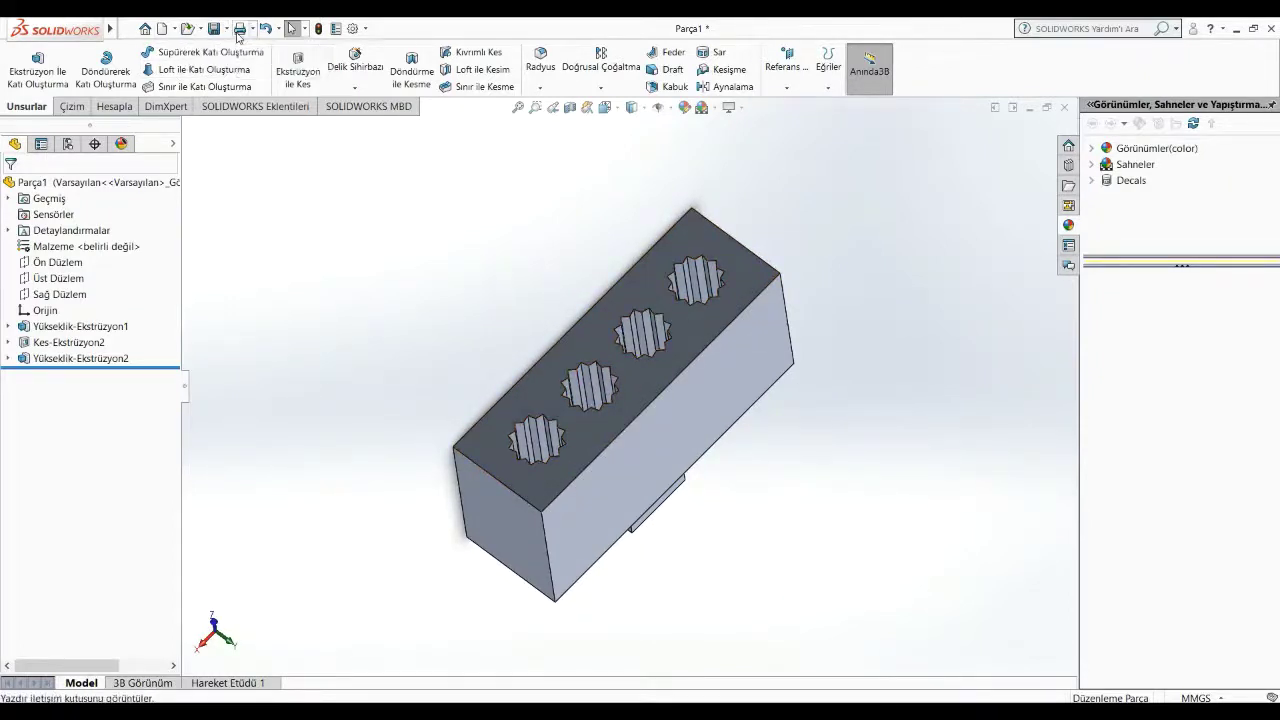
click(226, 29)
click(245, 47)
text(Mıknatıs yakın)
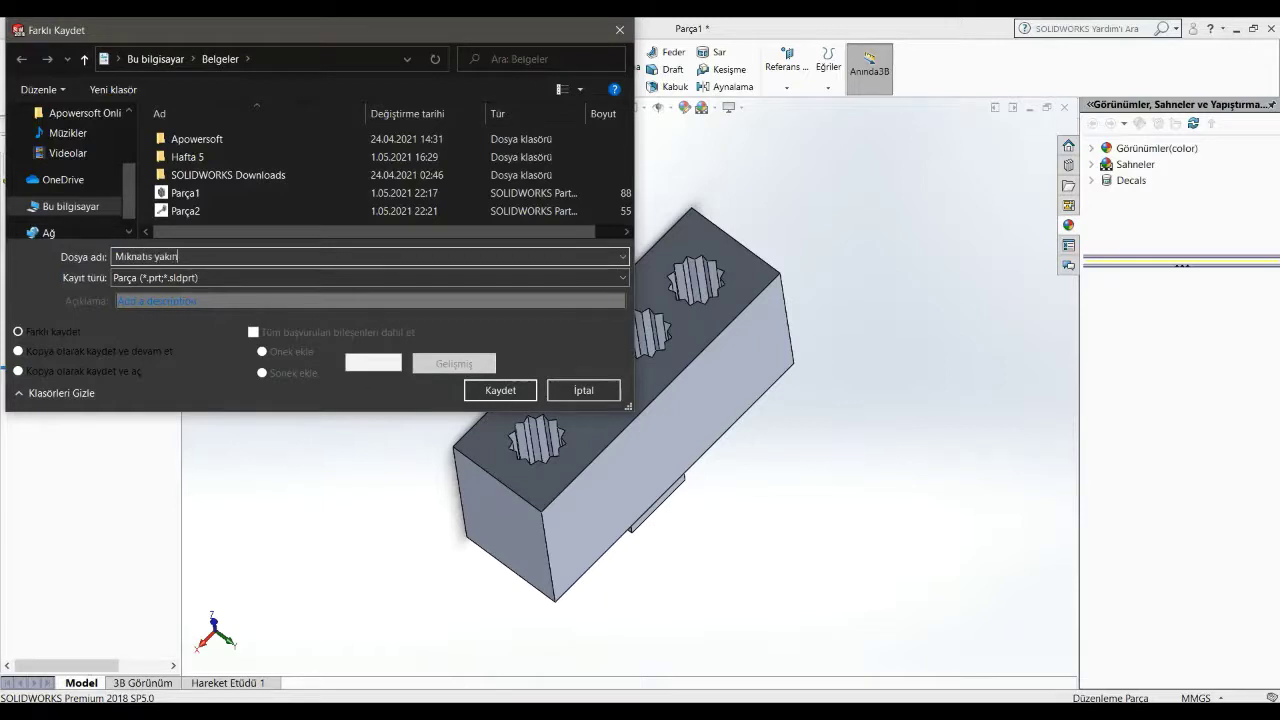
key(Return)
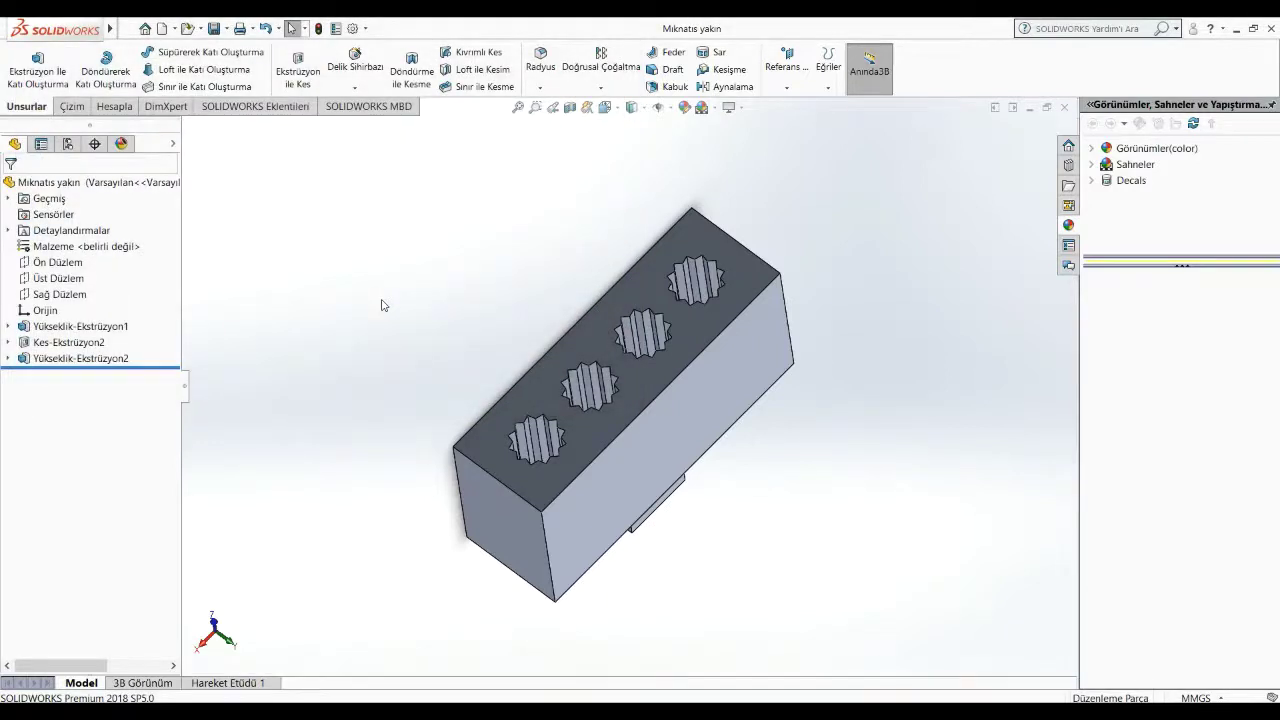
Step: Create a new part and sketch a centre rectangle at the origin on the Front Plane
click(163, 30)
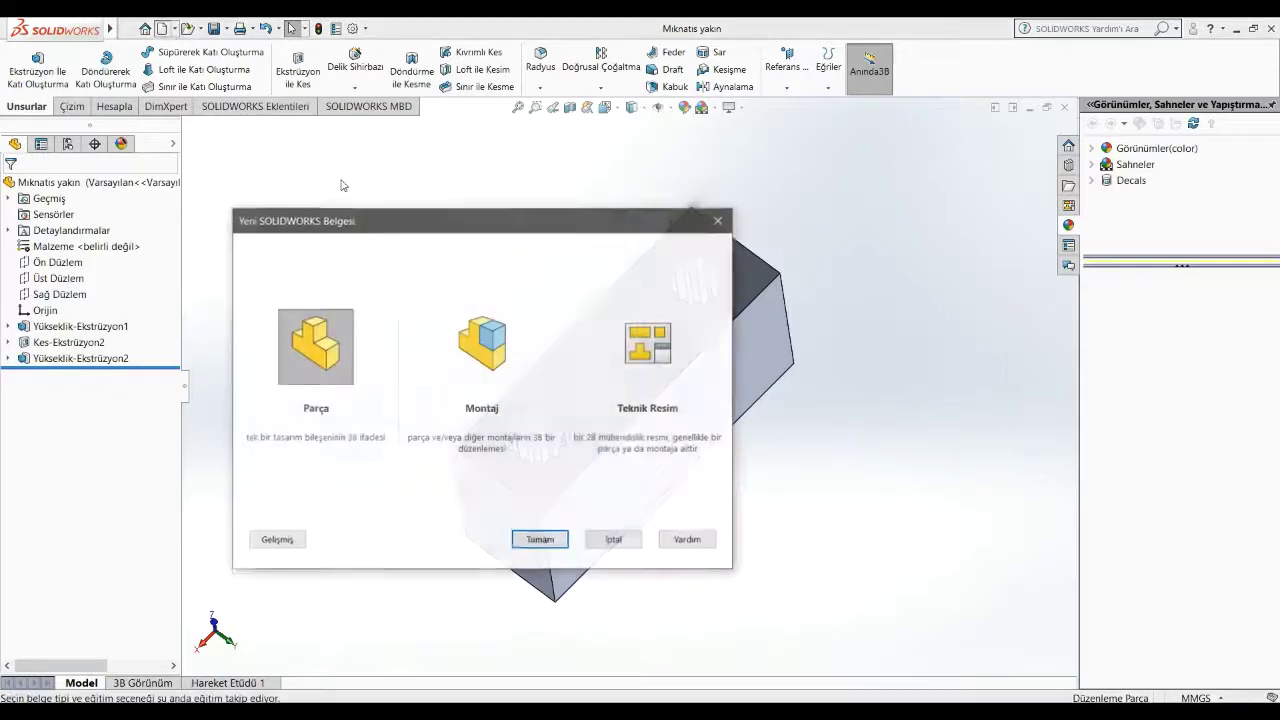
click(532, 535)
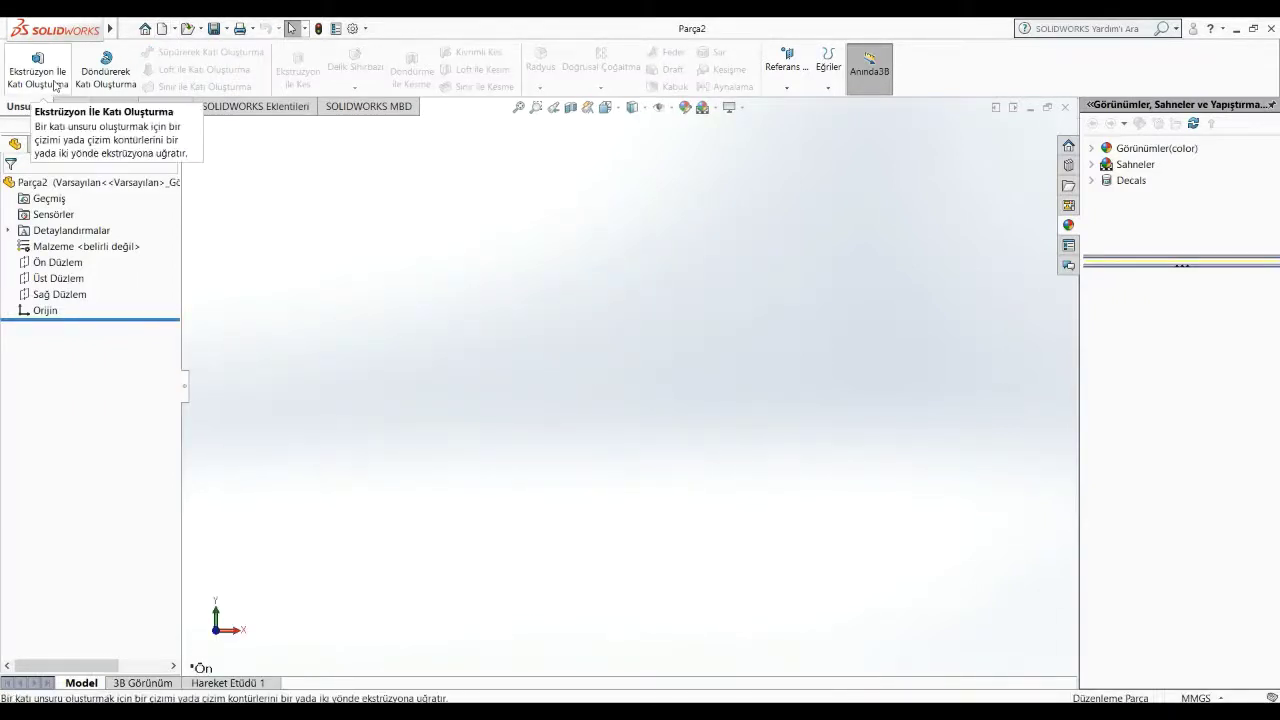
right_click(48, 258)
click(97, 240)
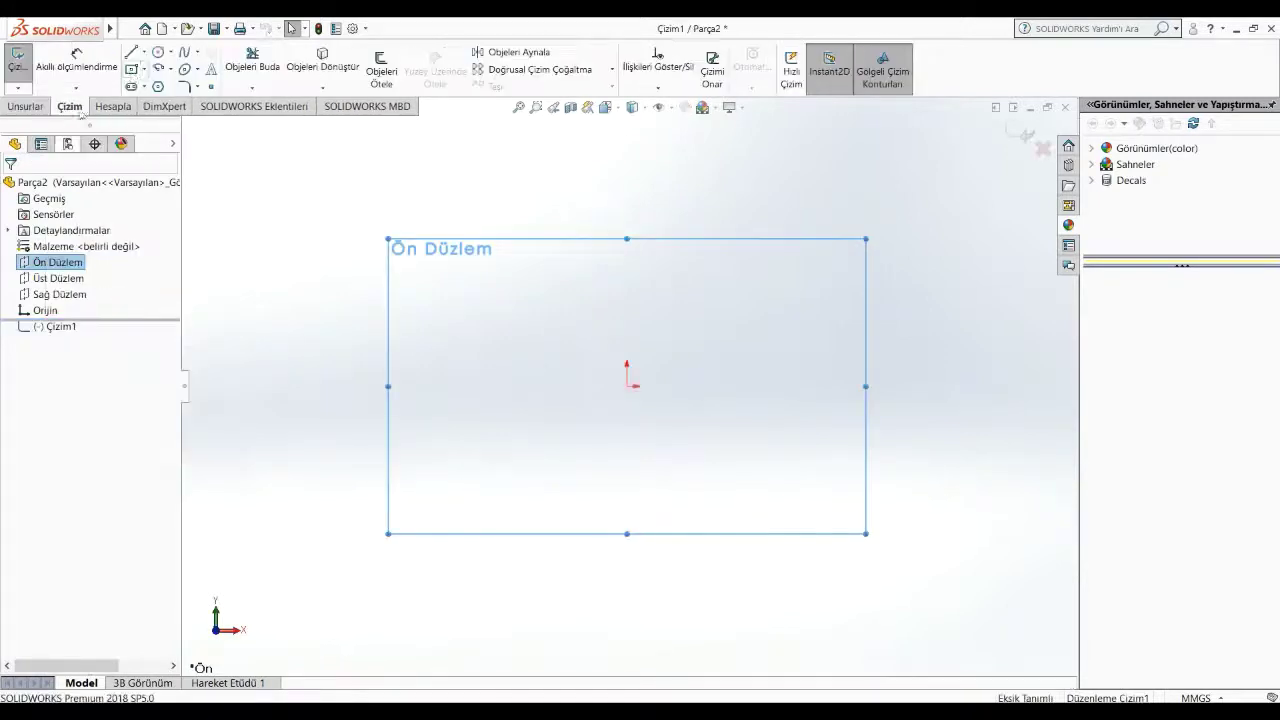
click(131, 69)
drag(627, 386, 765, 437)
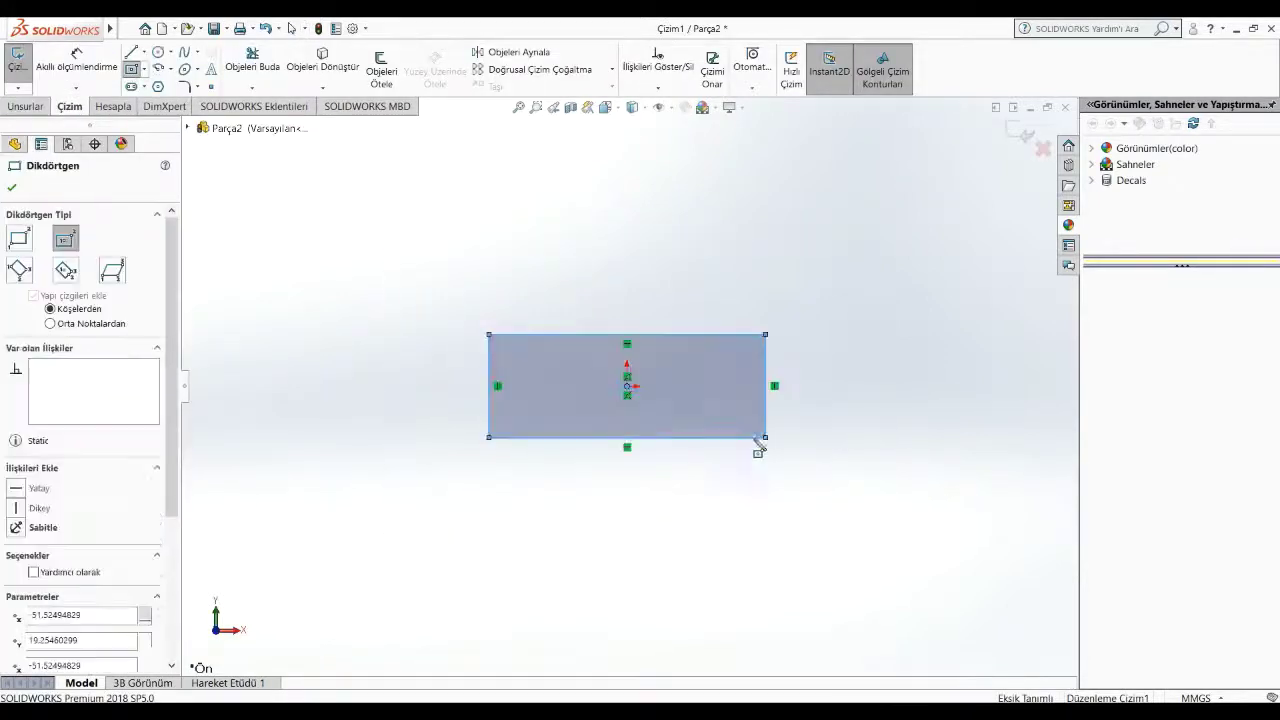
Step: Dimension the rectangle 105 mm wide and 30 mm tall
click(77, 70)
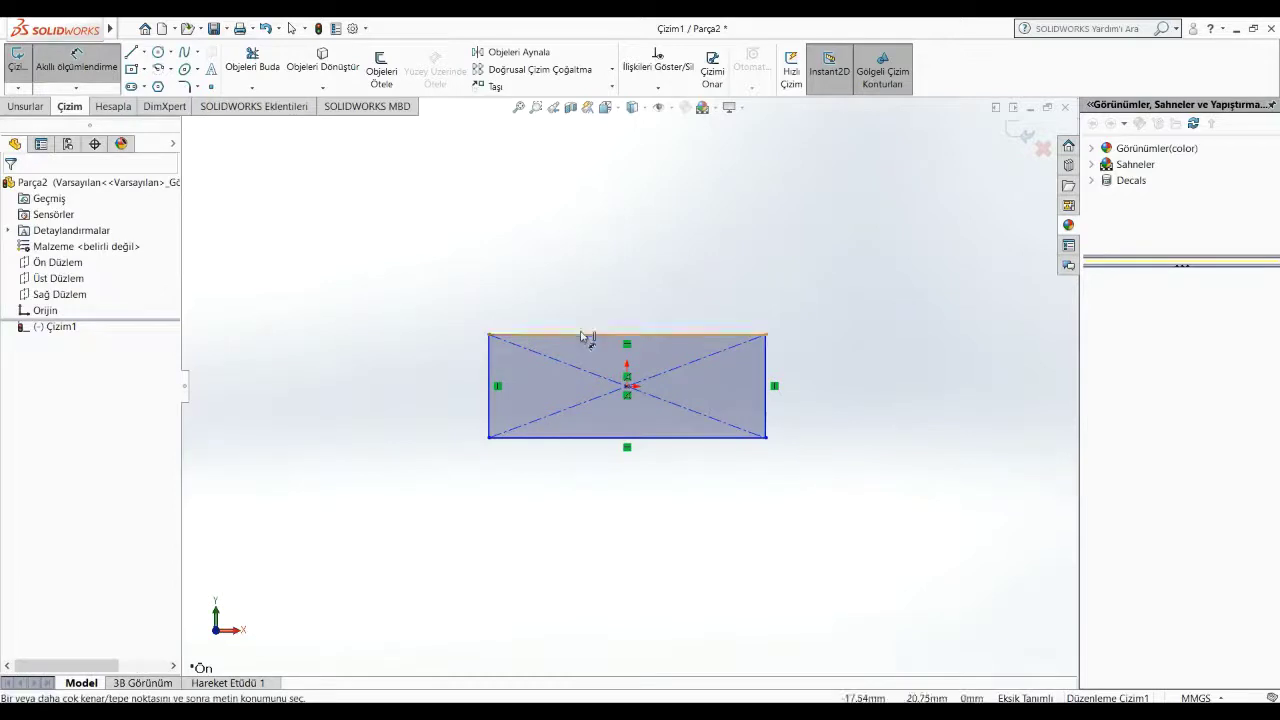
click(586, 335)
click(621, 270)
text(1)
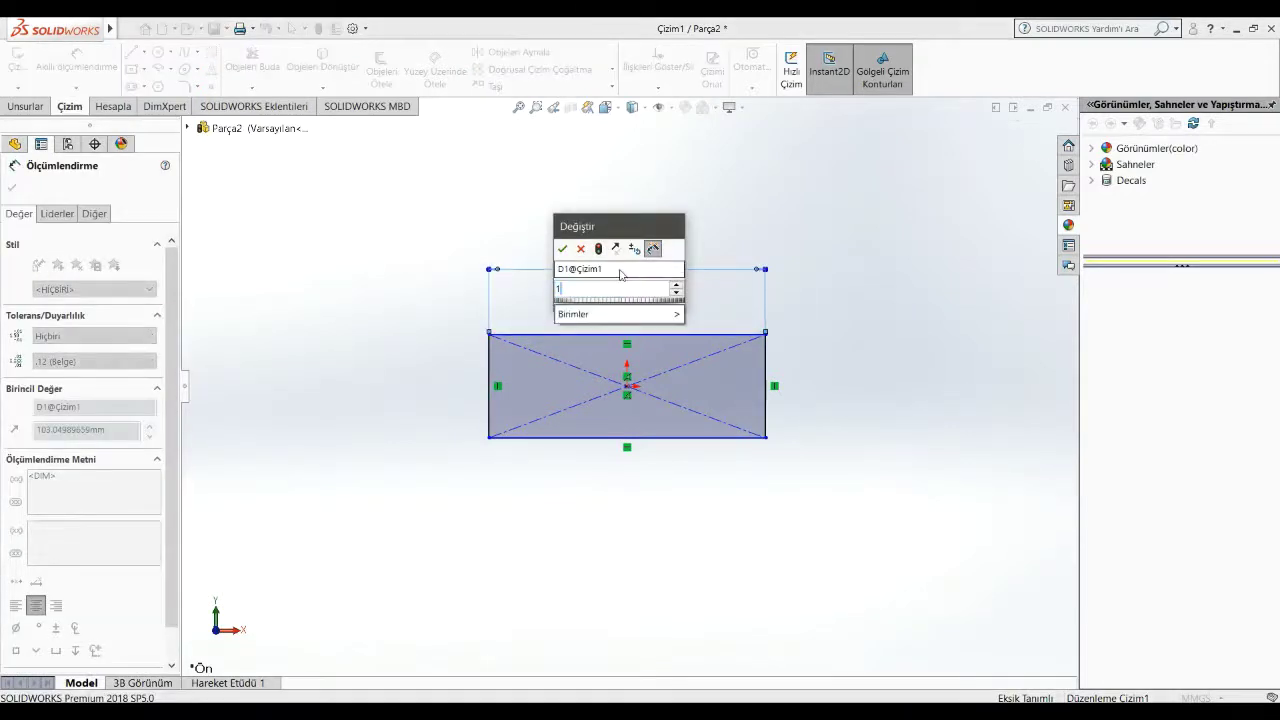
text(05)
key(Return)
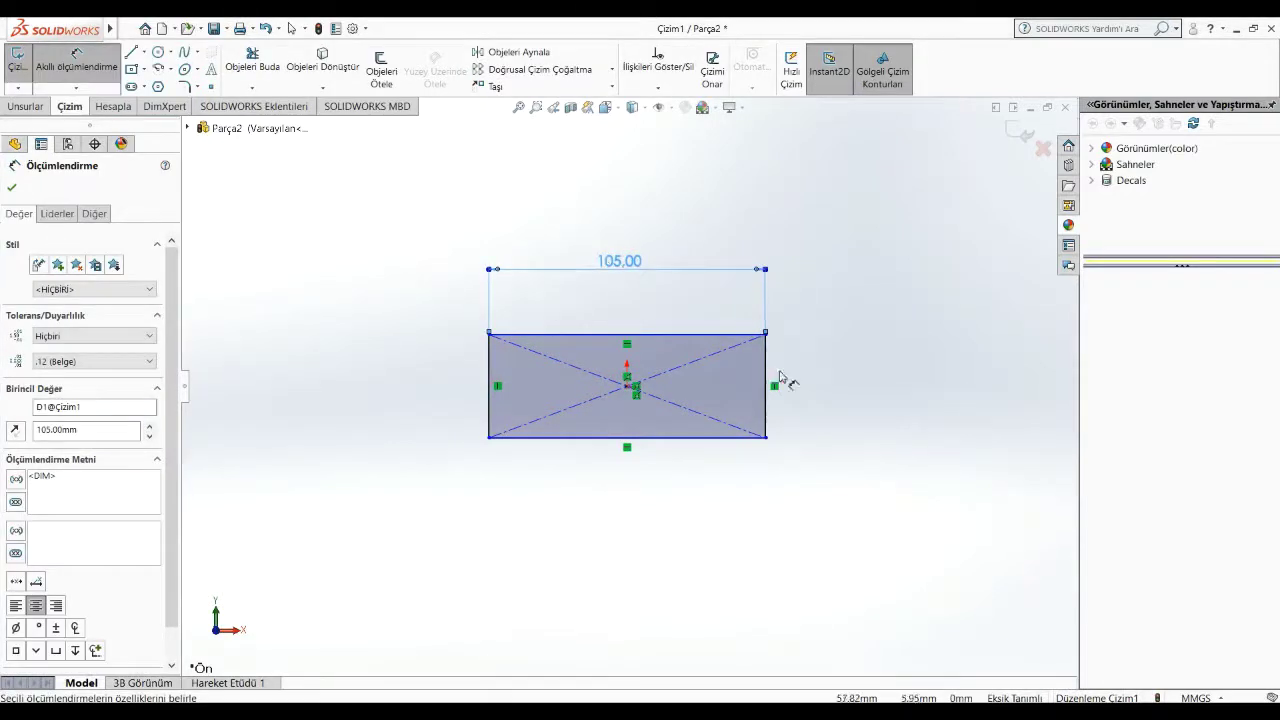
click(777, 387)
click(793, 385)
text(30)
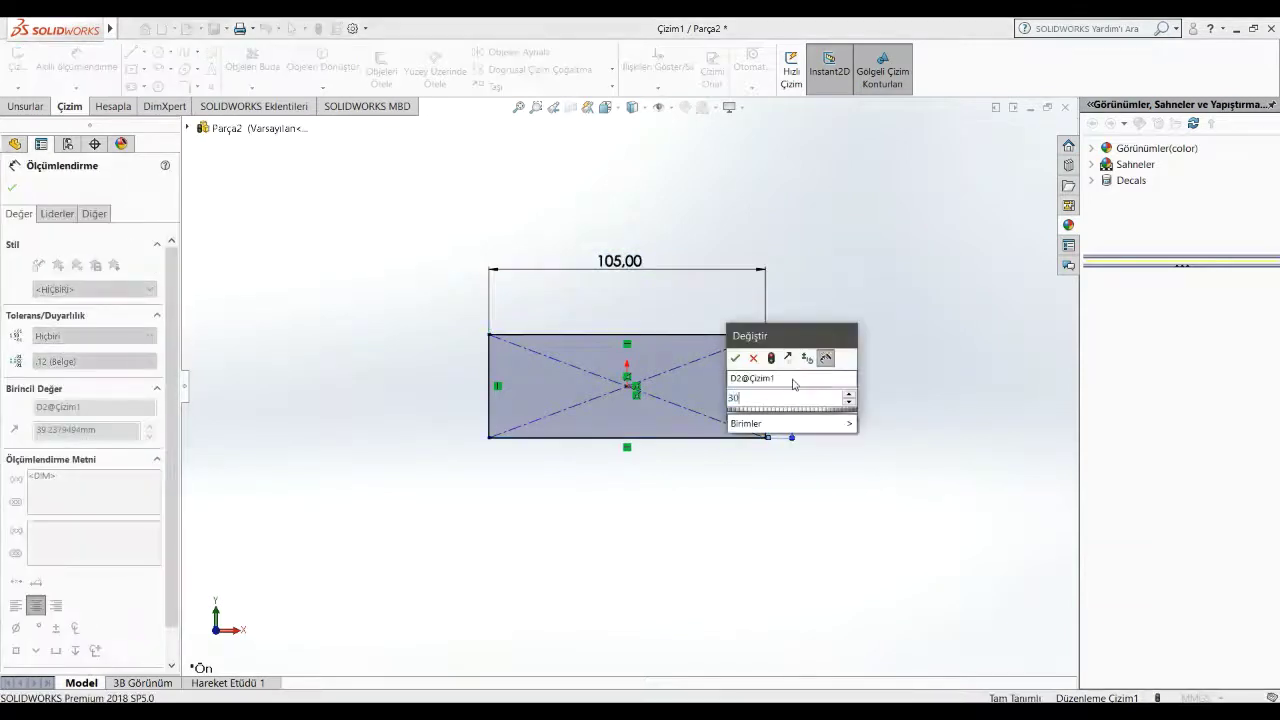
text(m)
text(30)
key(Return)
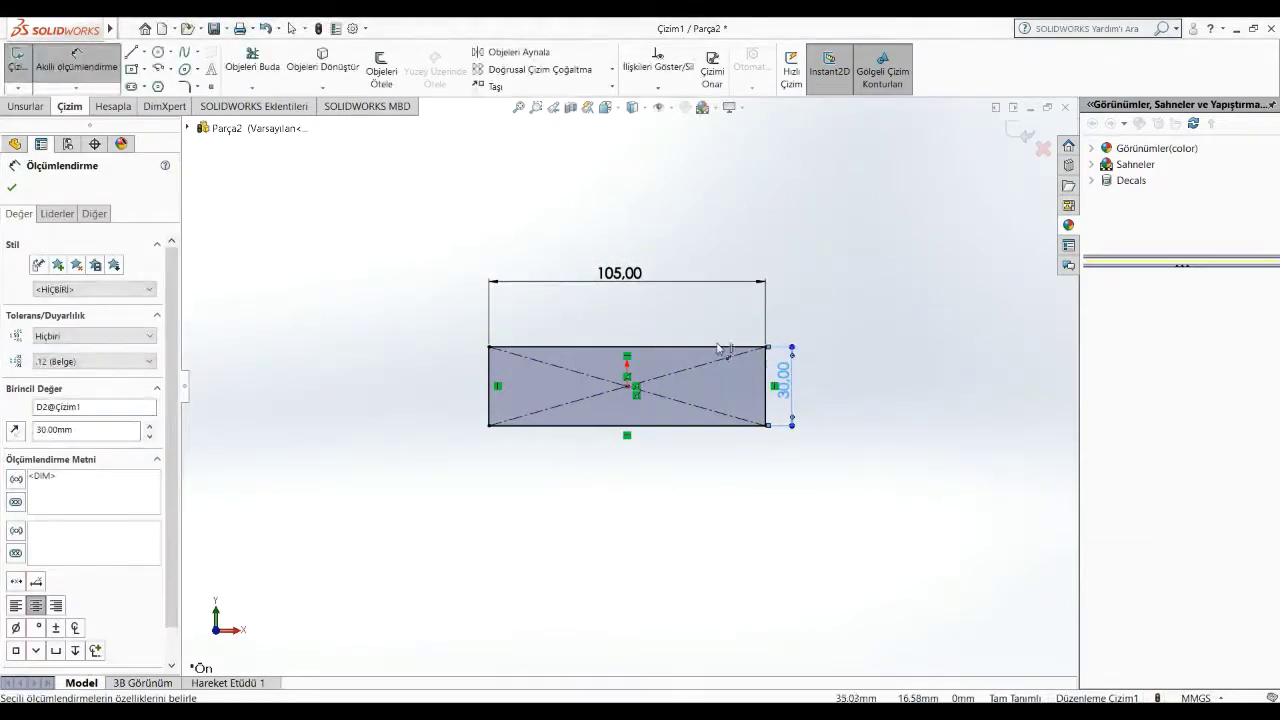
click(25, 105)
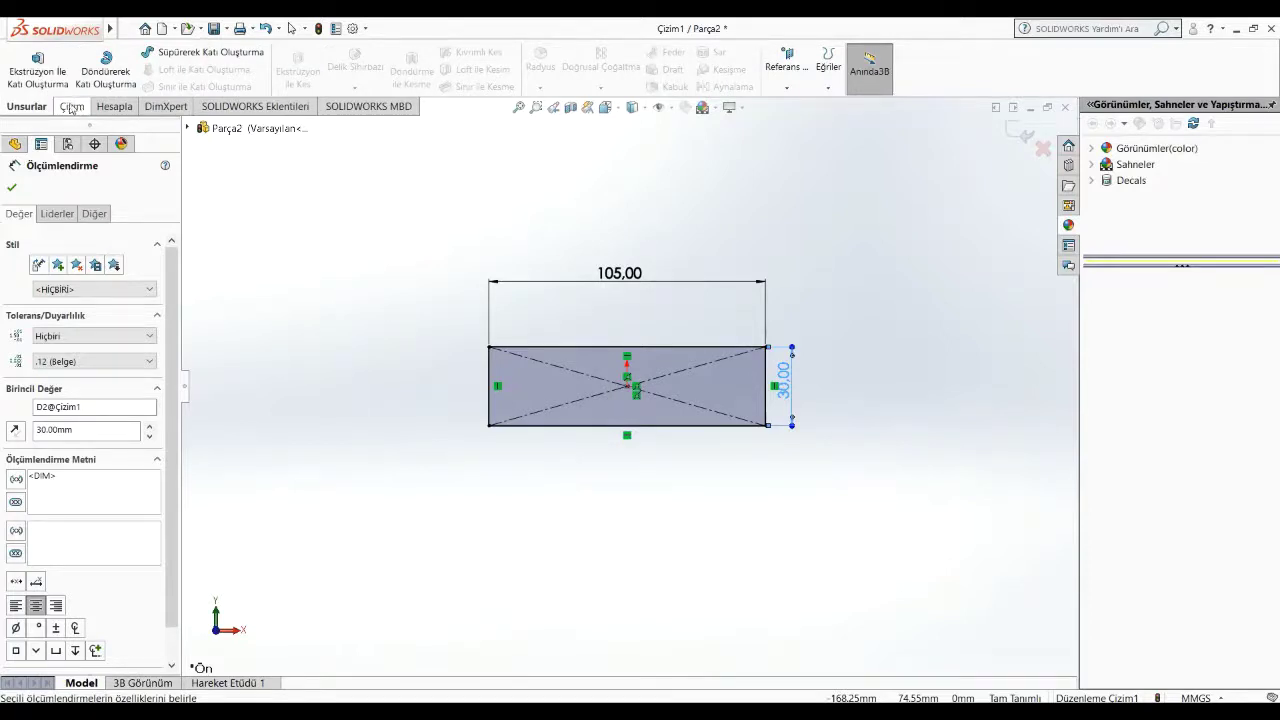
click(38, 65)
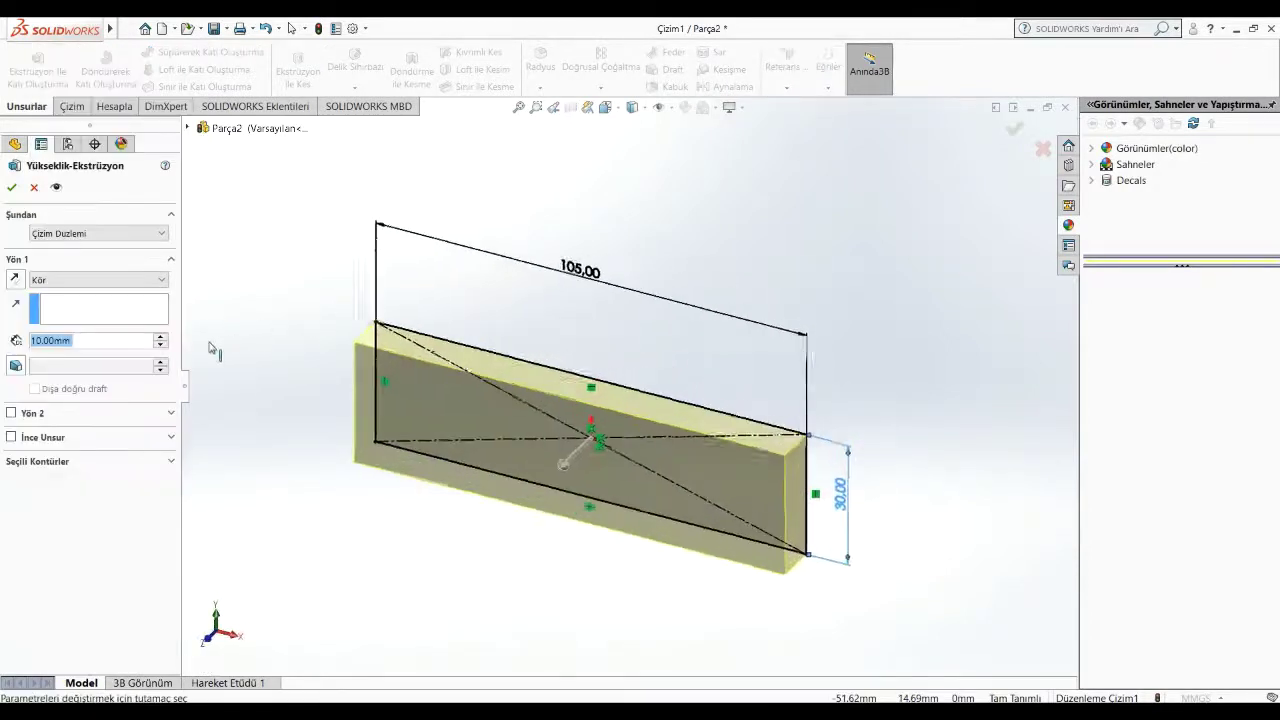
Step: Extrude the rectangle 40 mm deep and start a new sketch on the block's front face
click(160, 339)
click(160, 339)
click(160, 339)
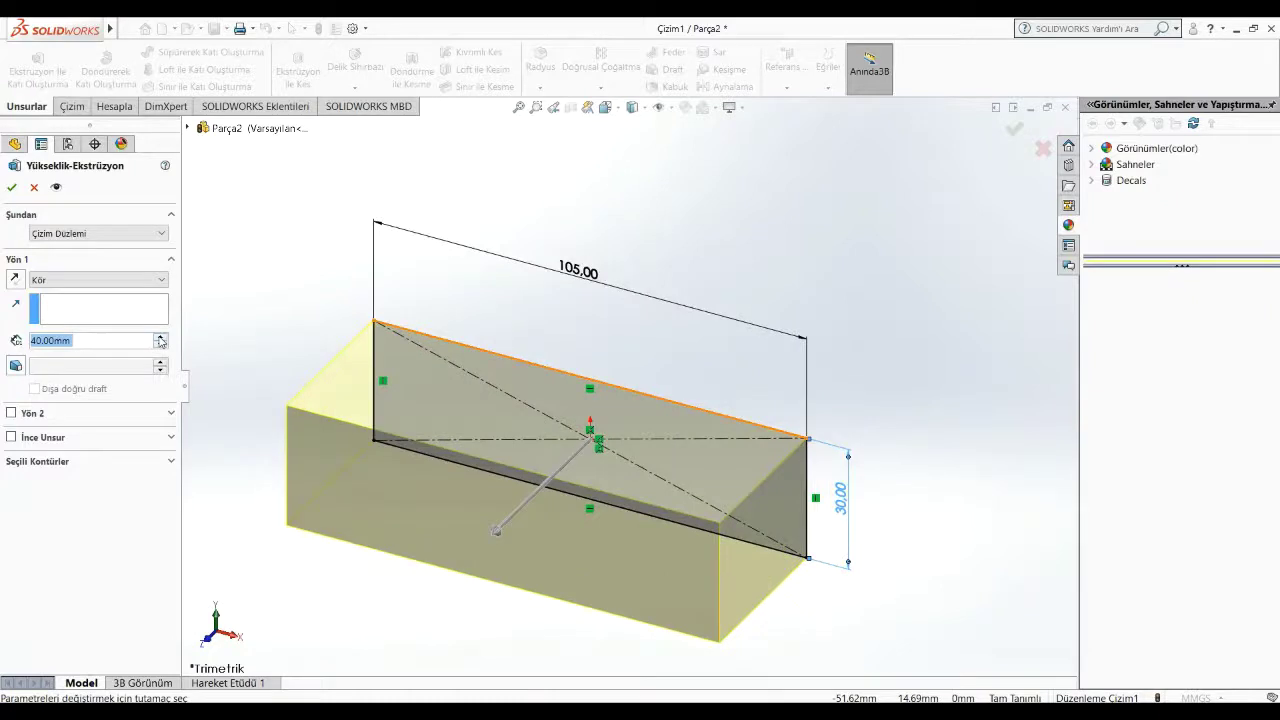
key(Return)
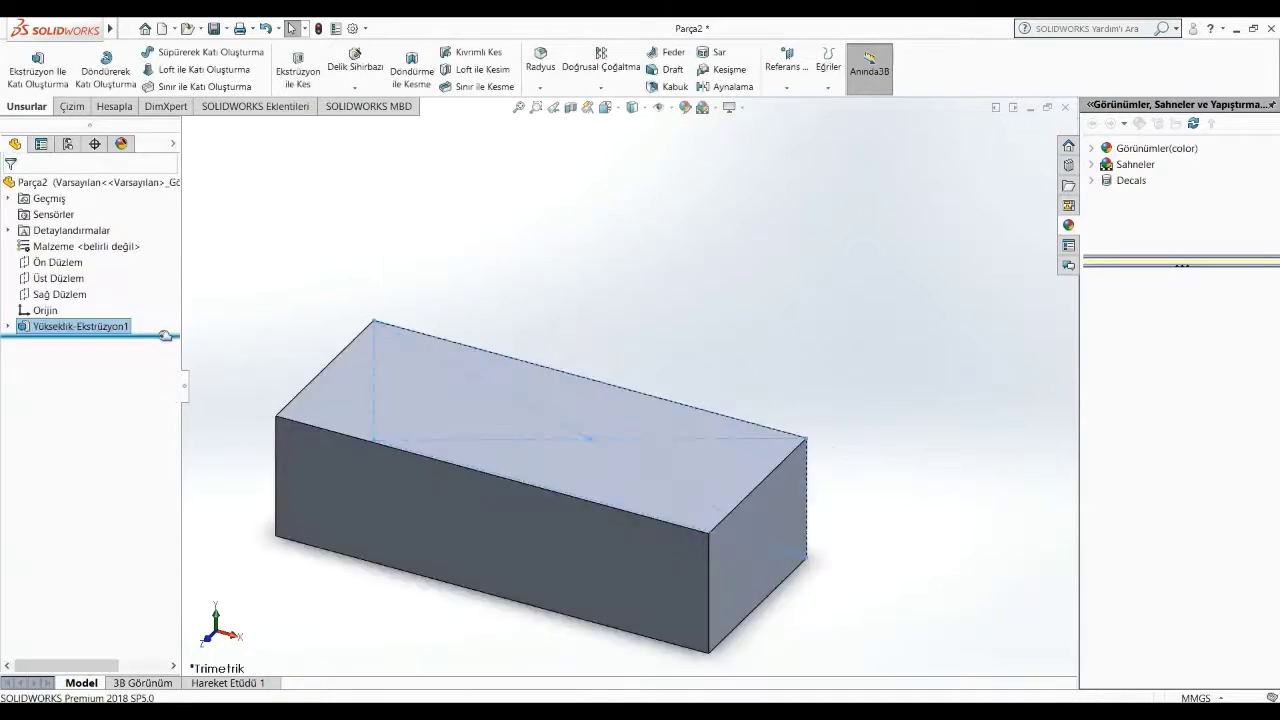
right_click(537, 440)
click(562, 410)
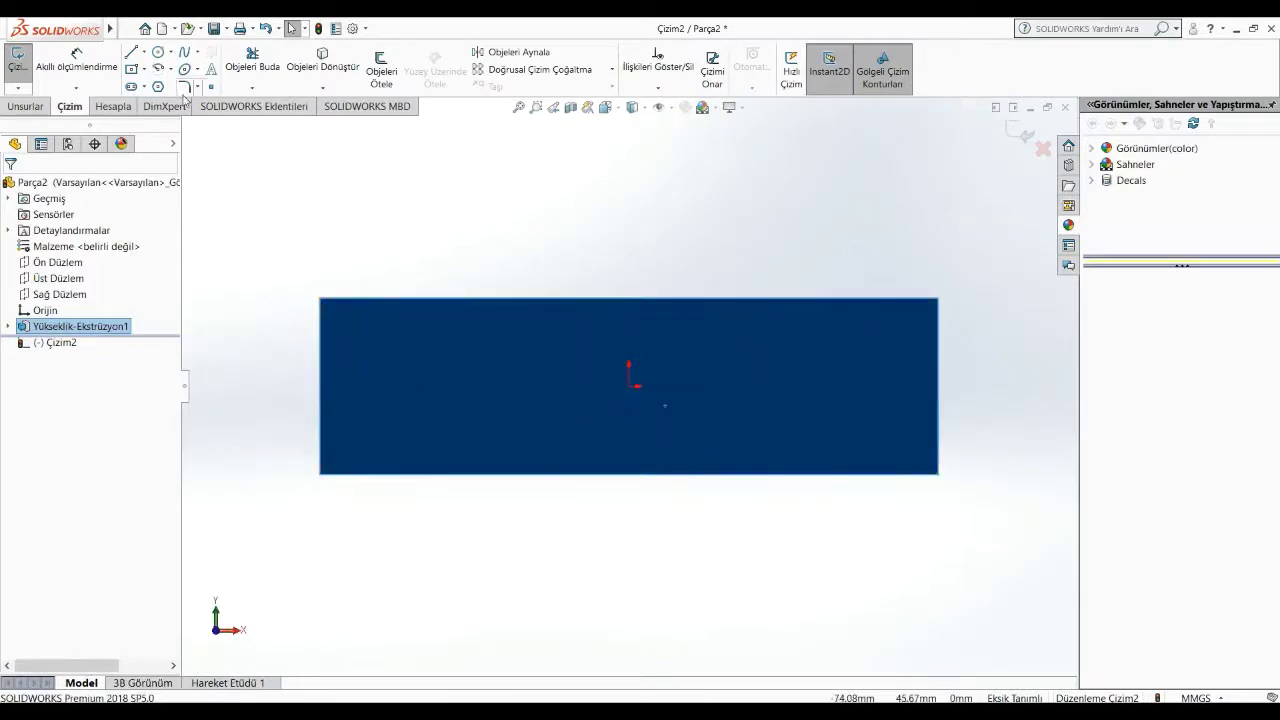
Step: Draw a circle near the left edge and dimension its centre 15 mm from that edge
click(158, 53)
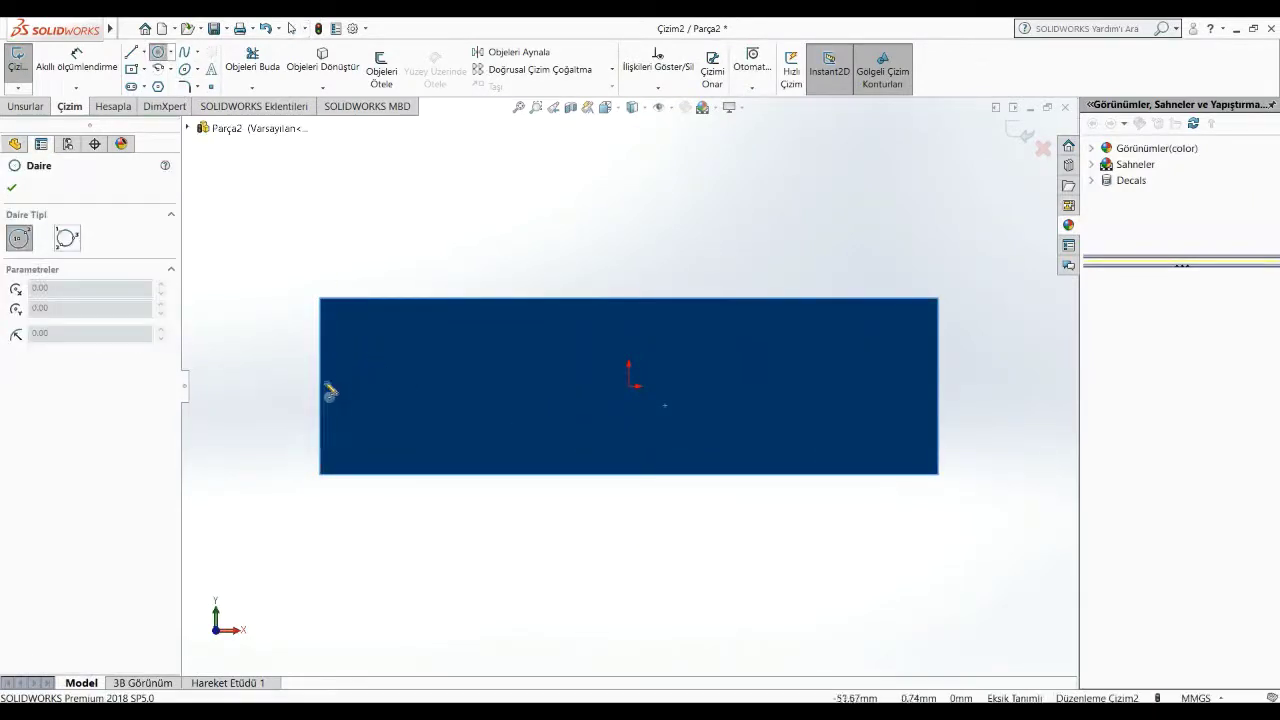
click(378, 386)
click(400, 408)
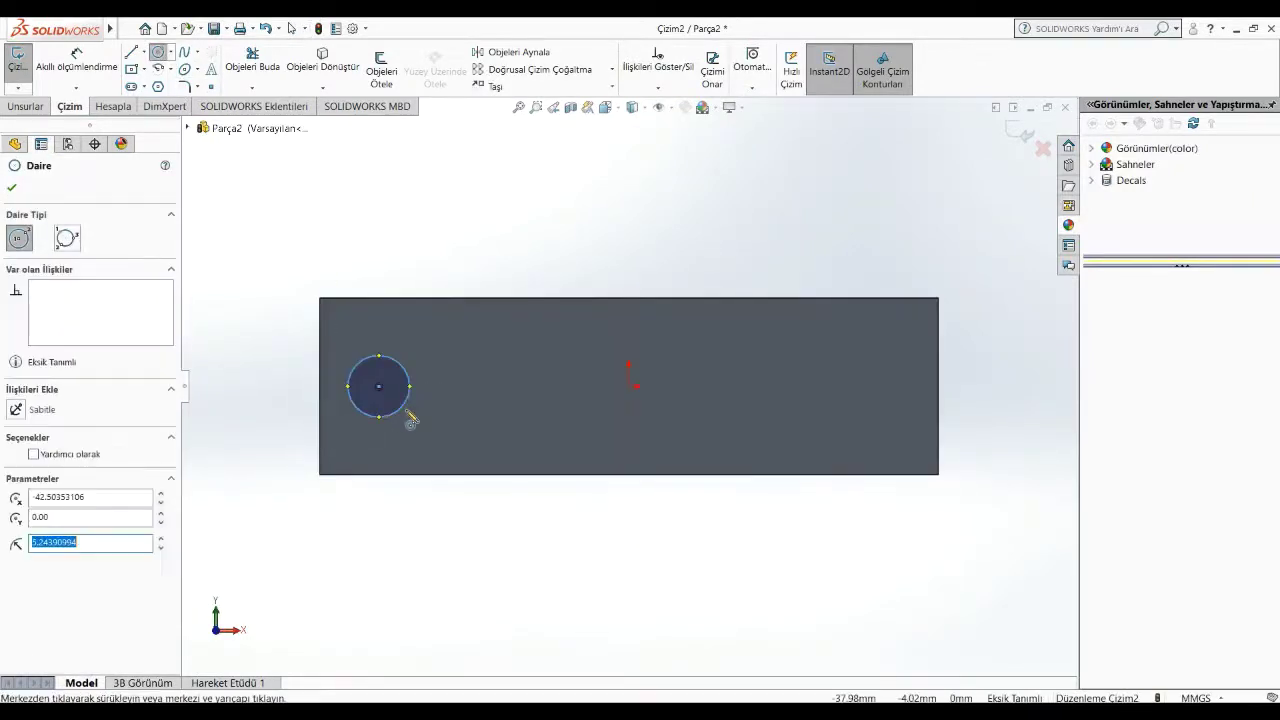
key(Escape)
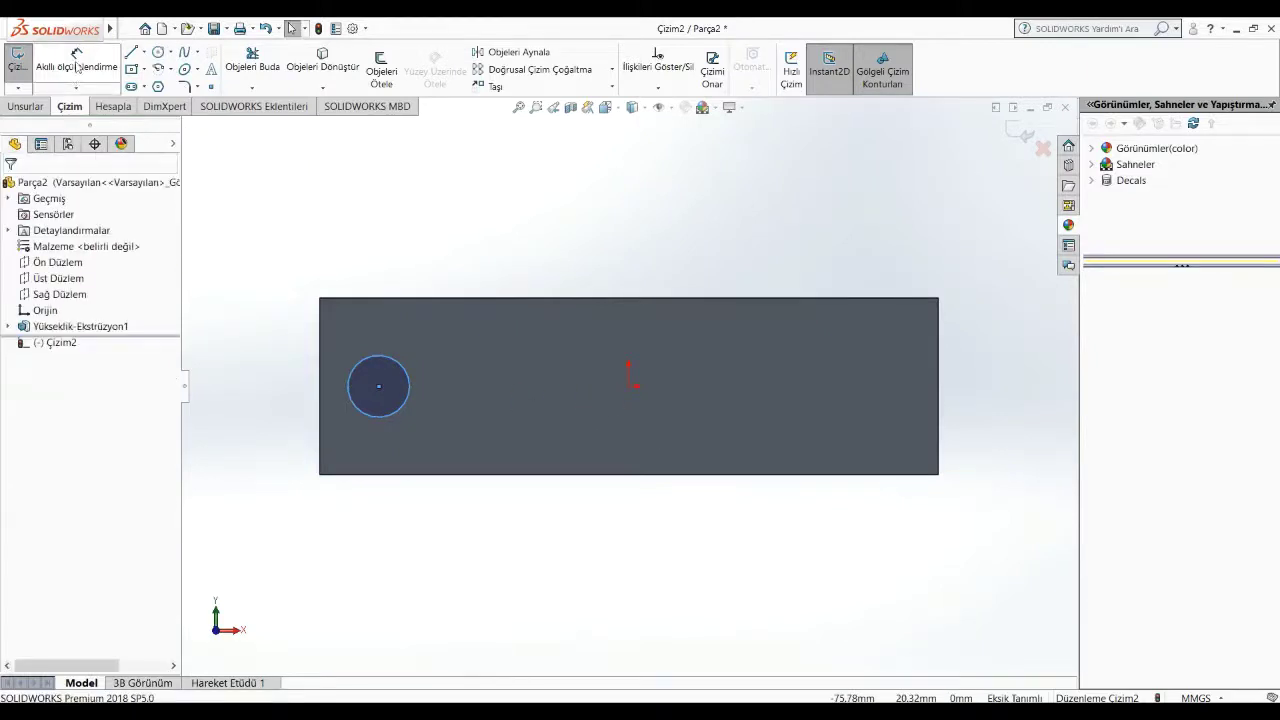
click(77, 63)
click(321, 400)
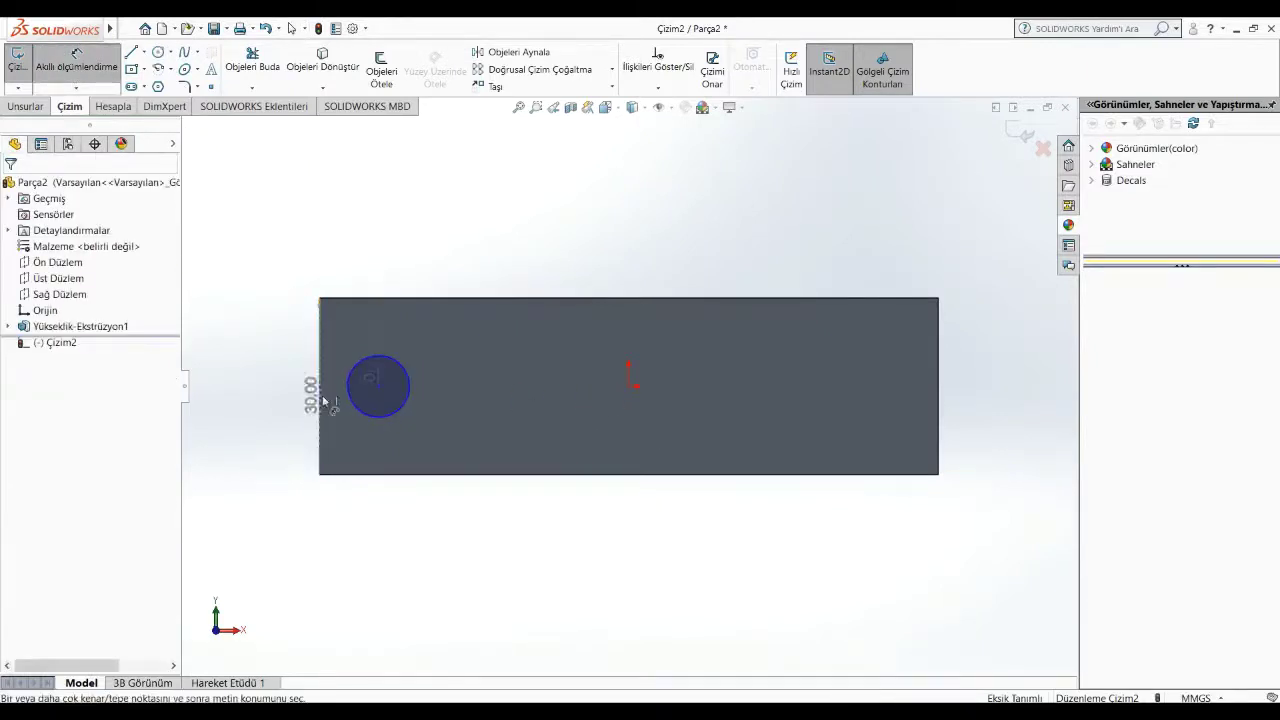
click(378, 386)
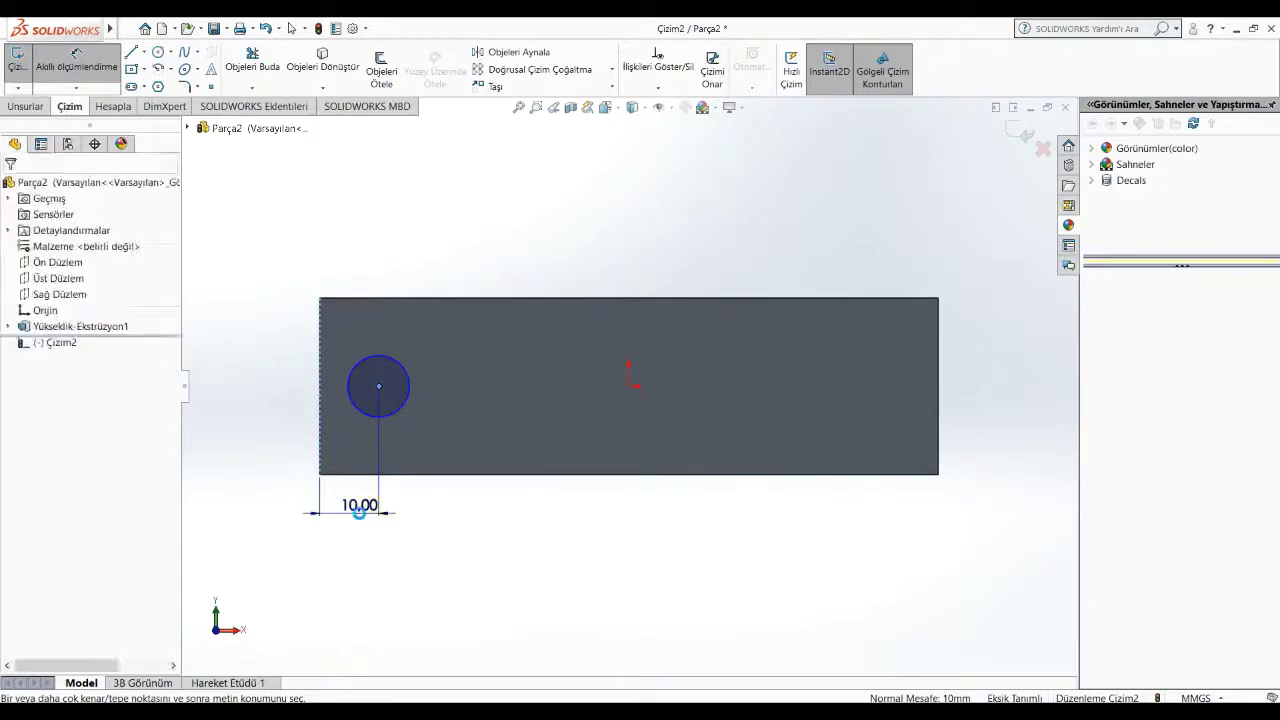
click(359, 510)
text(15mm)
key(Return)
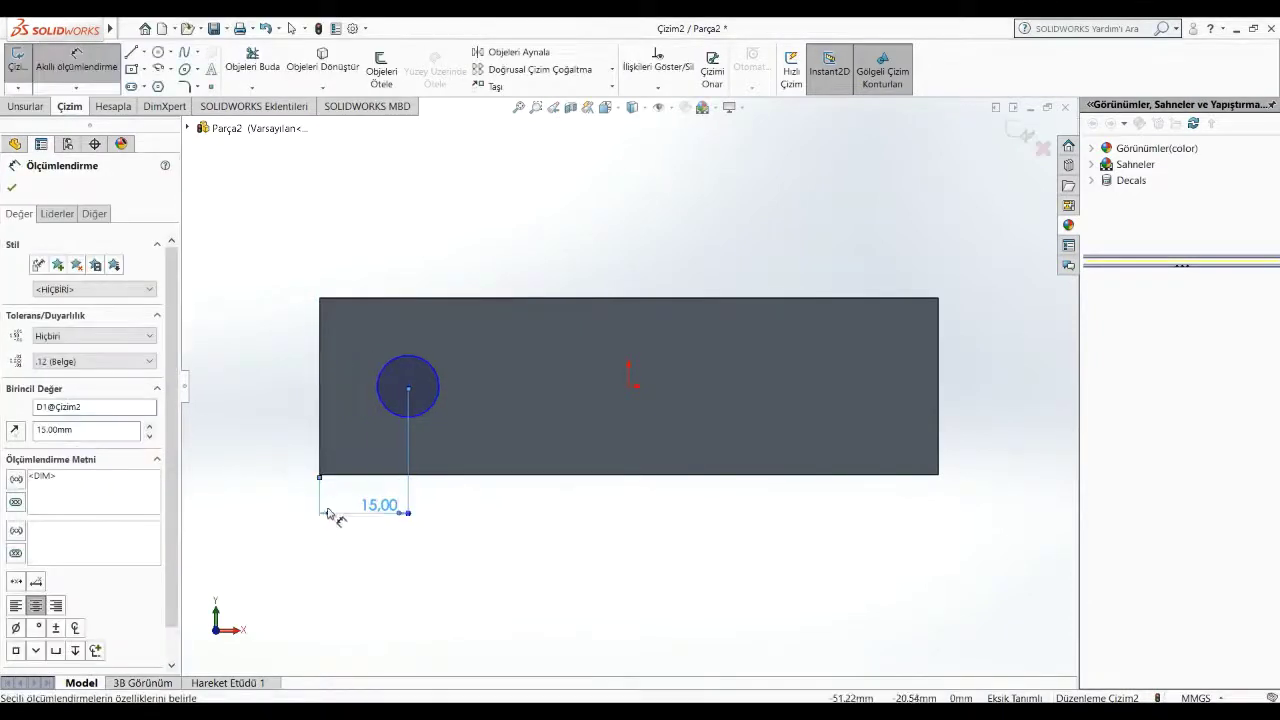
key(Escape)
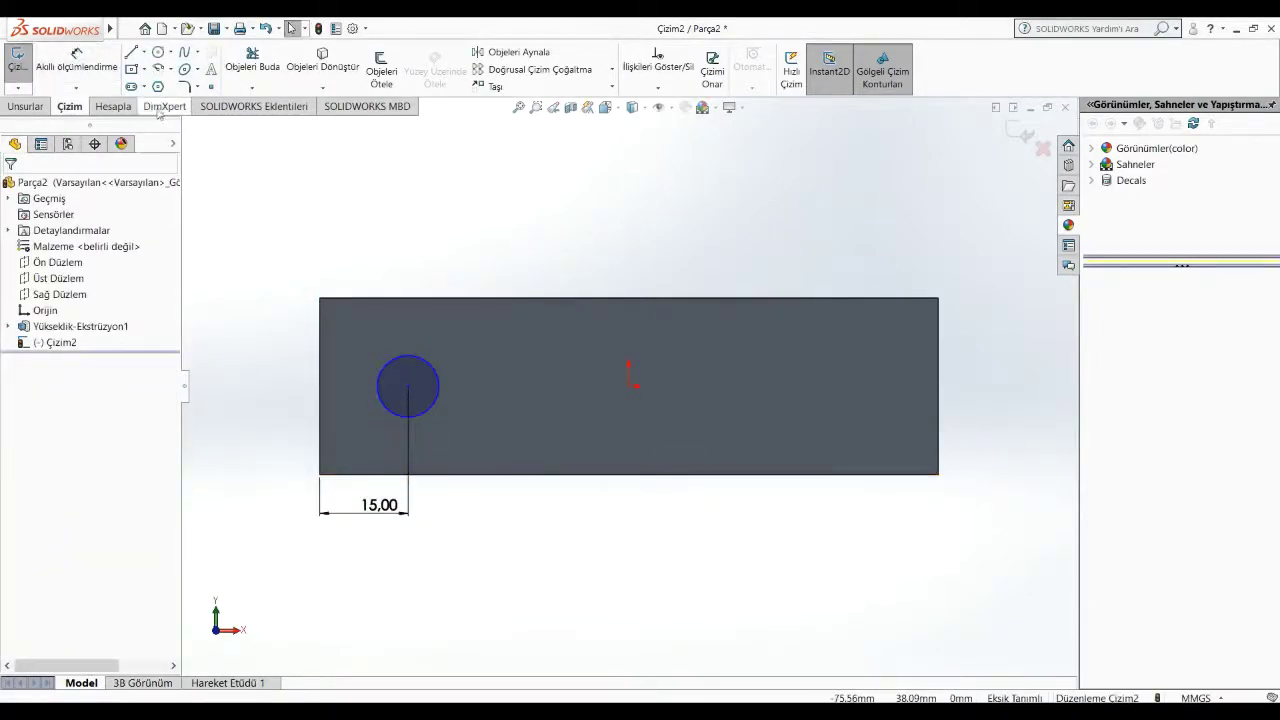
Step: Dimension the circle's diameter to 15 mm
click(76, 60)
click(425, 414)
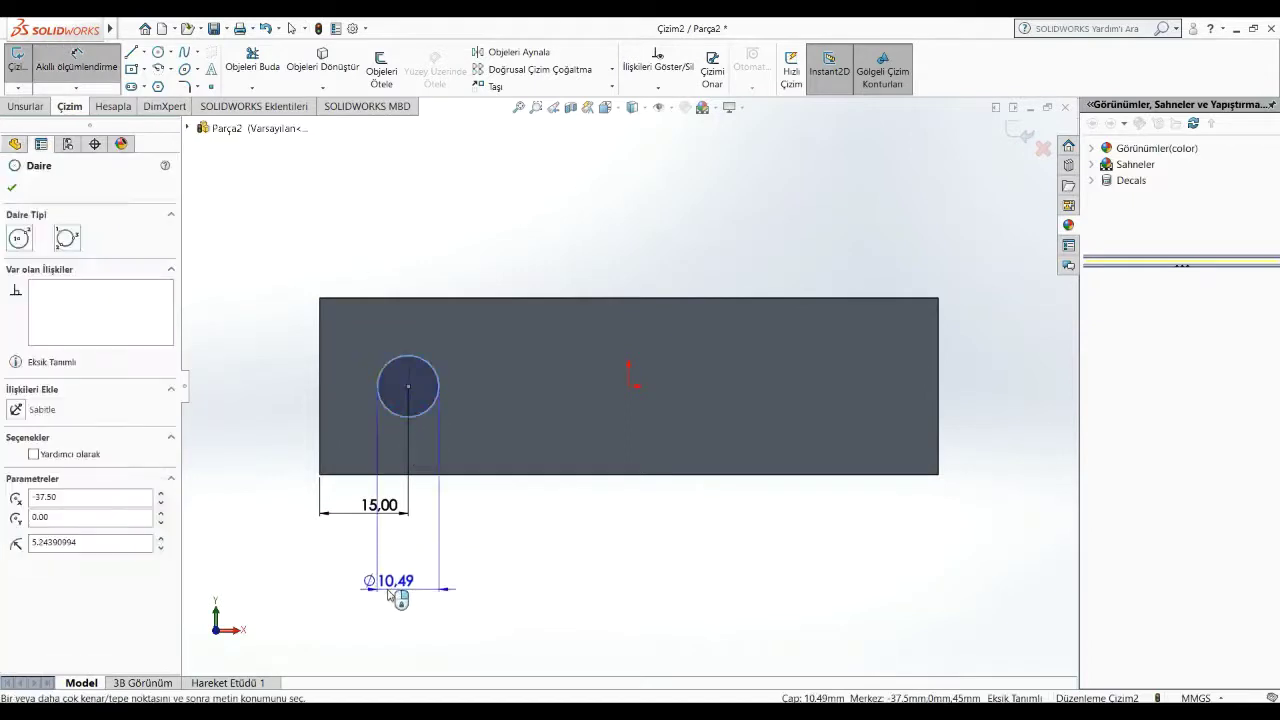
click(389, 593)
text(15mm)
key(Return)
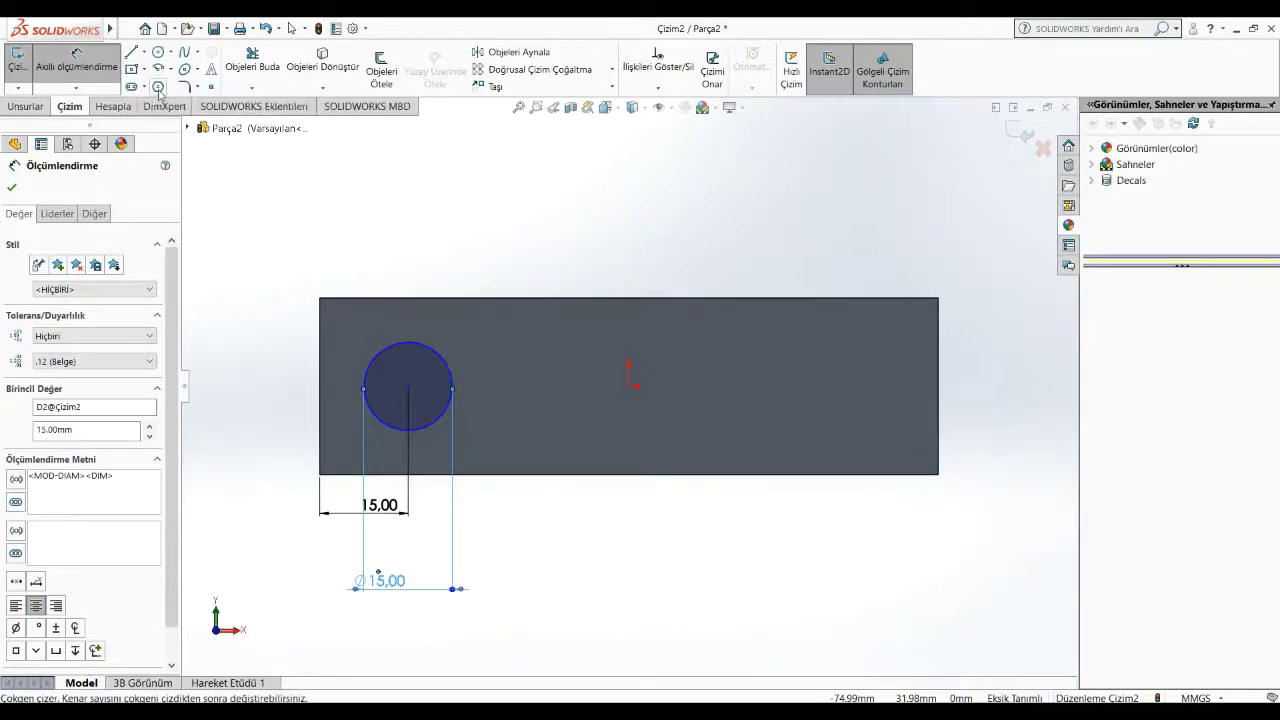
click(158, 86)
Step: Inscribe three squares in the circle at its centre, rotated 0°, 30° and 60°
click(409, 388)
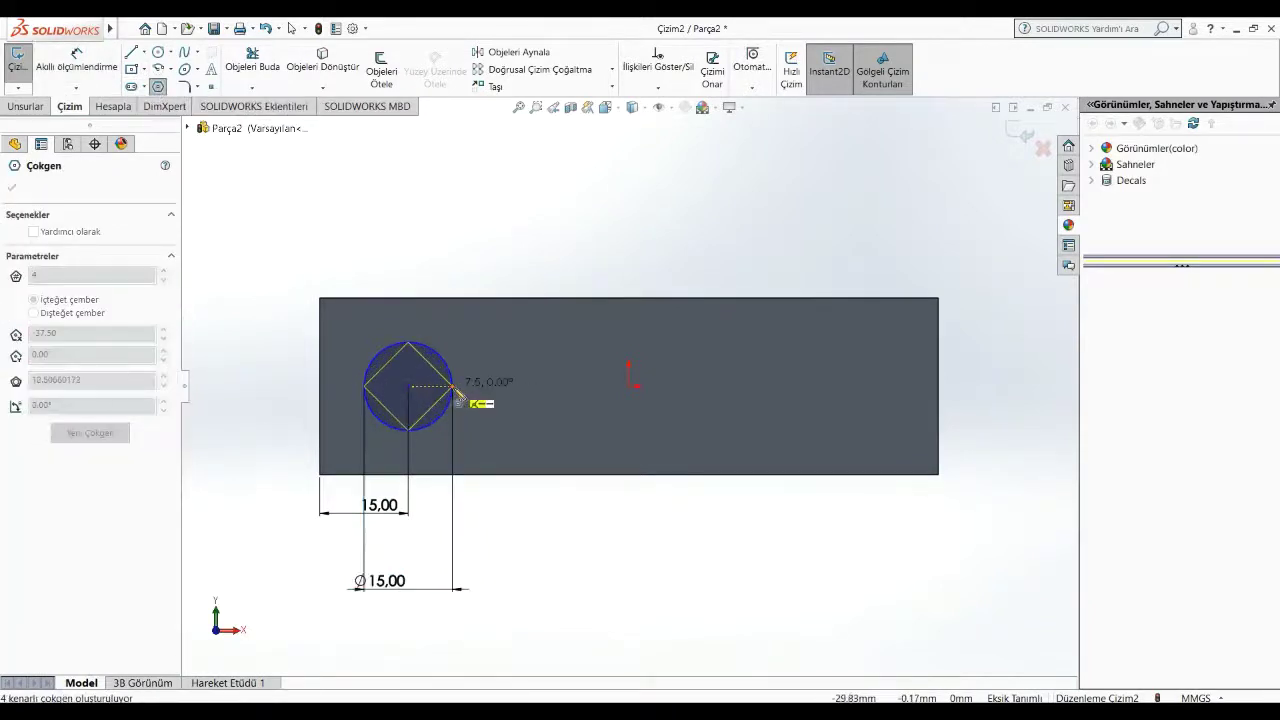
click(452, 387)
click(409, 388)
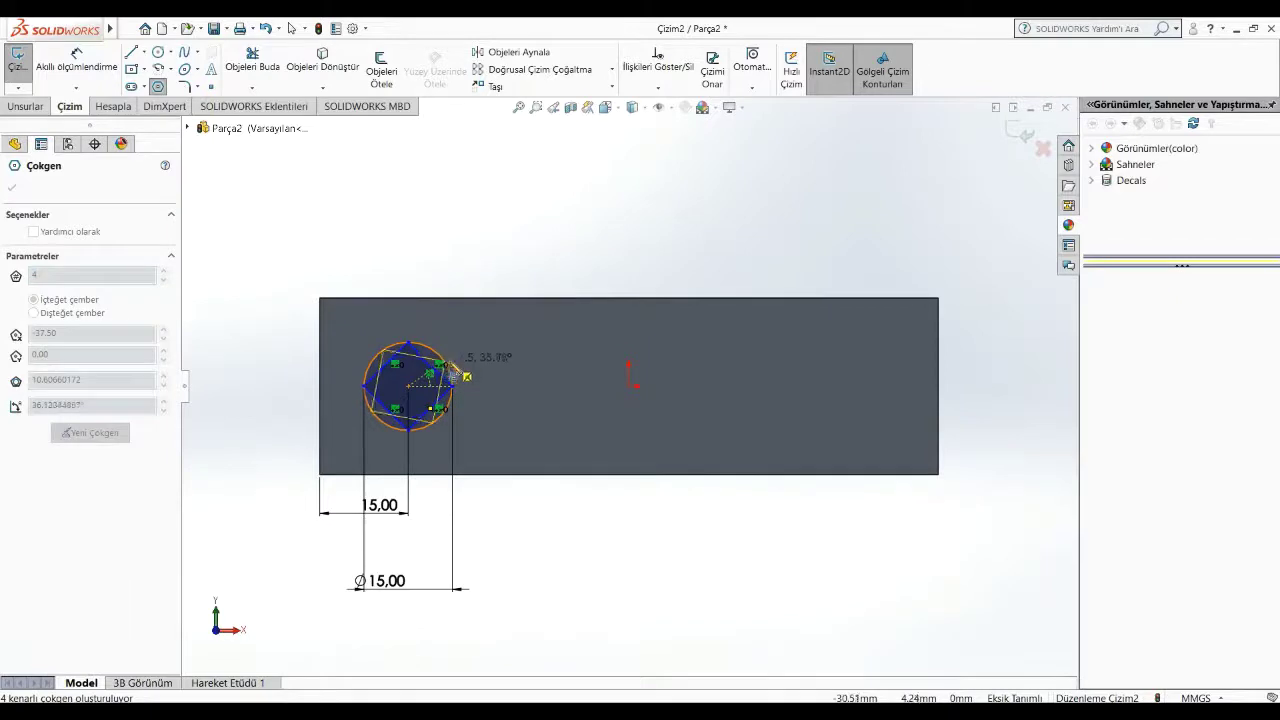
click(449, 365)
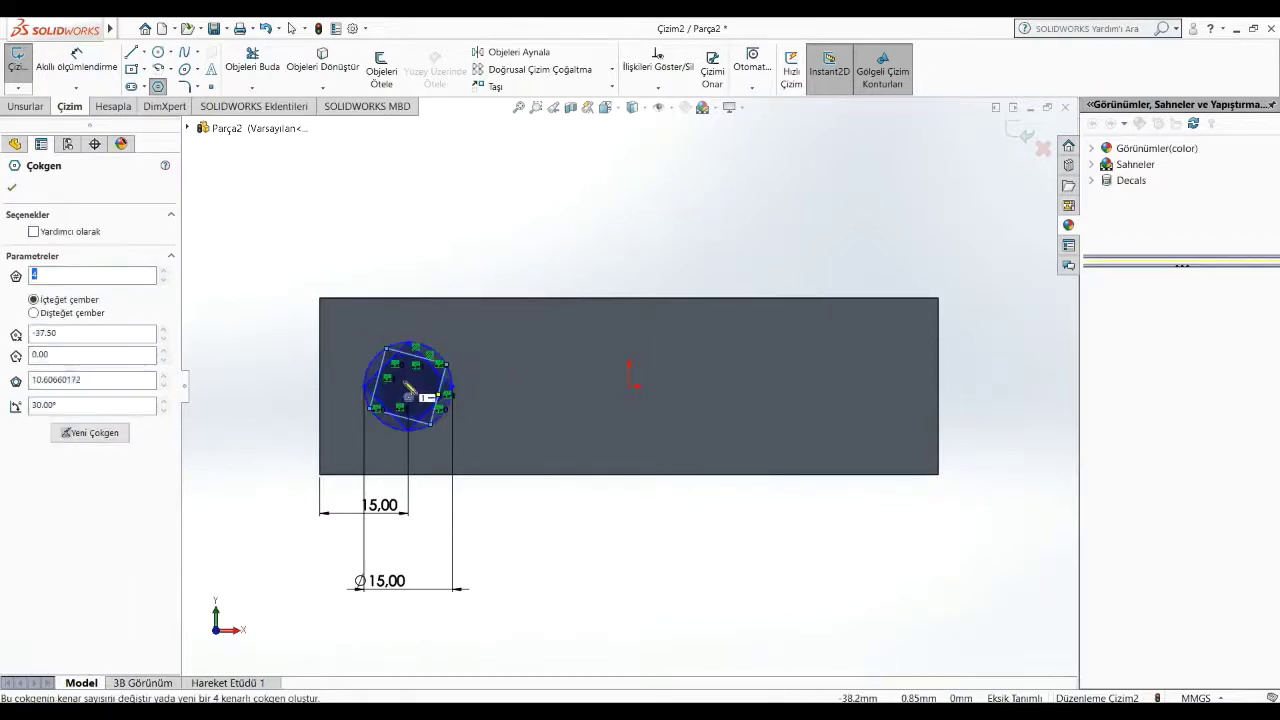
click(409, 388)
click(449, 366)
scroll(363, 386, down, 2)
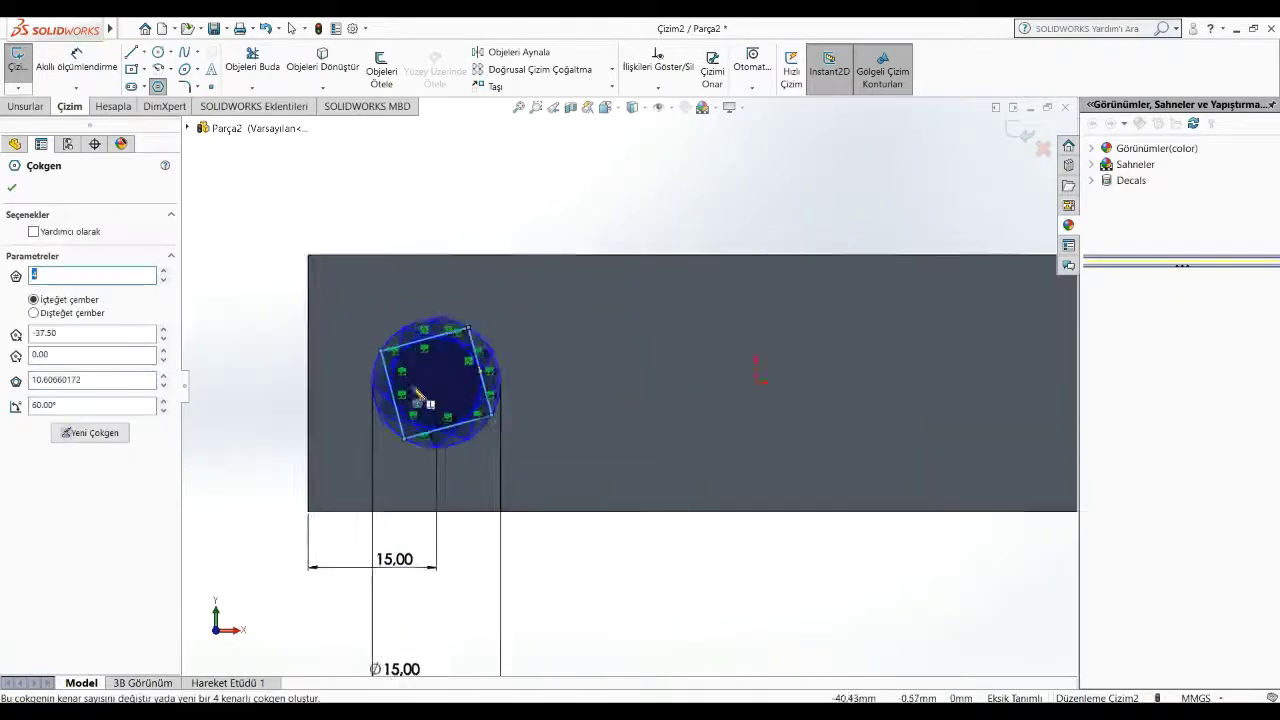
scroll(363, 386, down, 2)
key(Escape)
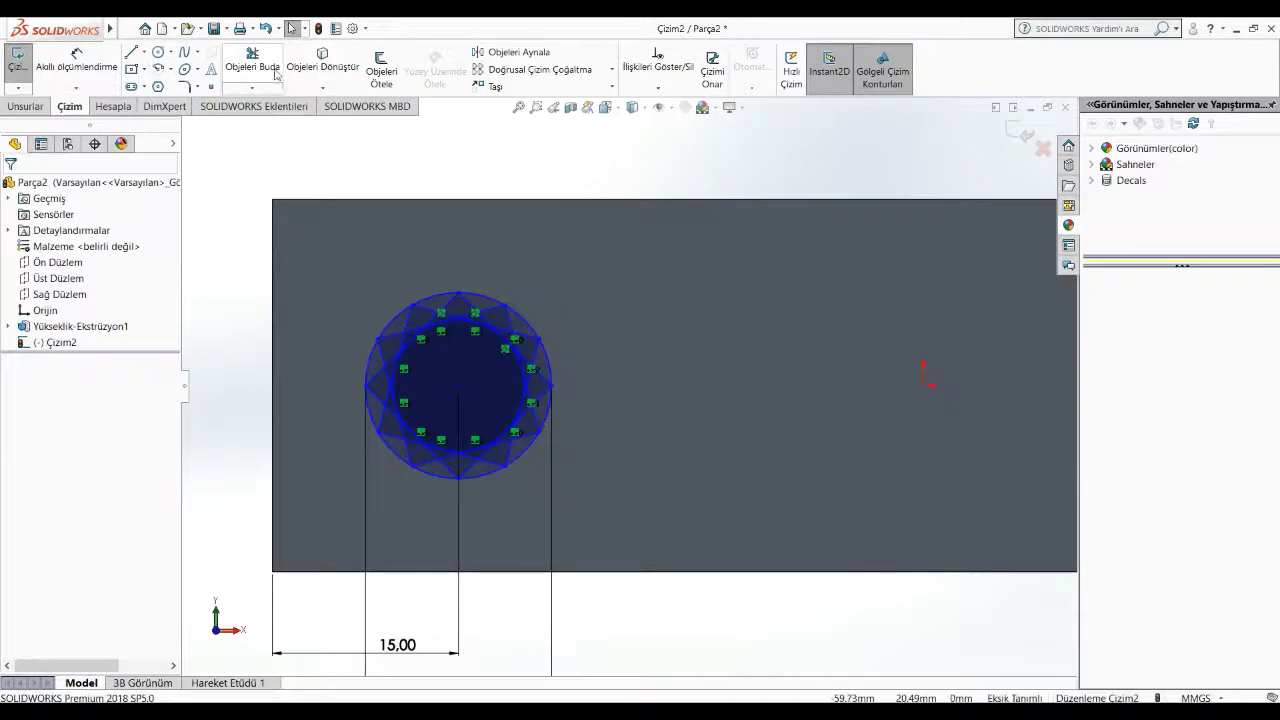
Step: Trim the overlapping inner square segments on the left and upper-left of the star
click(260, 64)
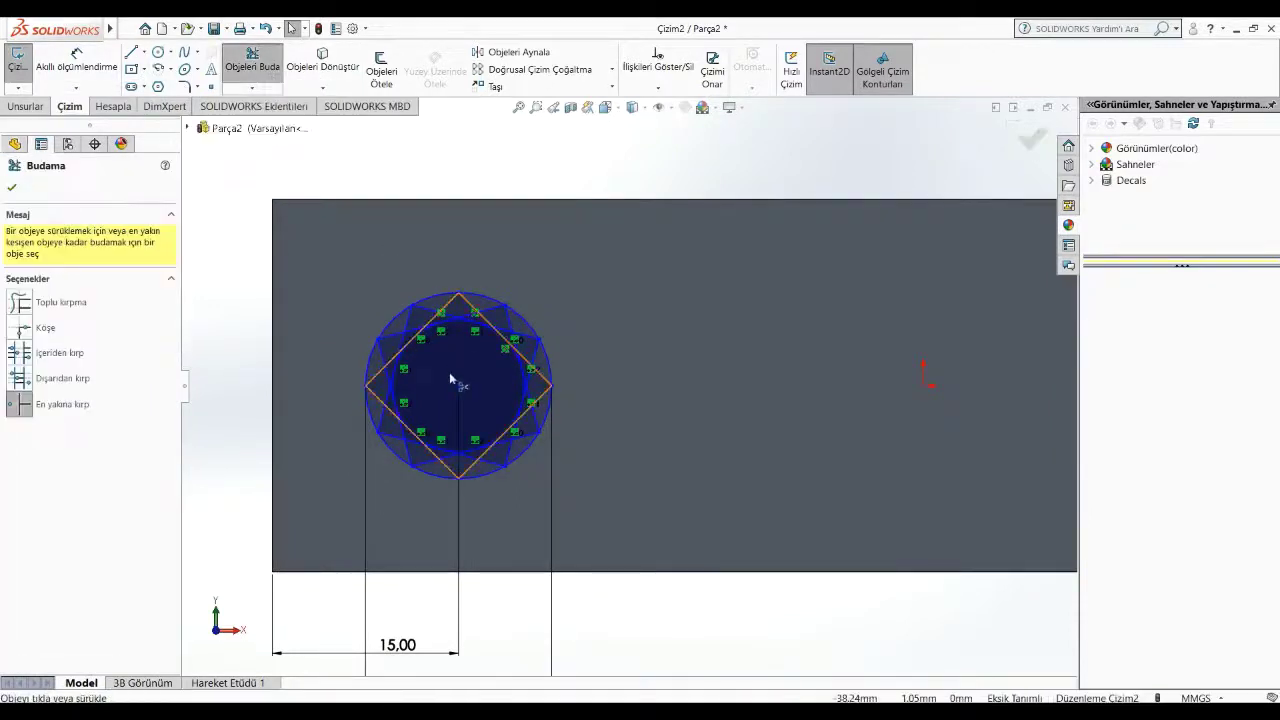
click(401, 424)
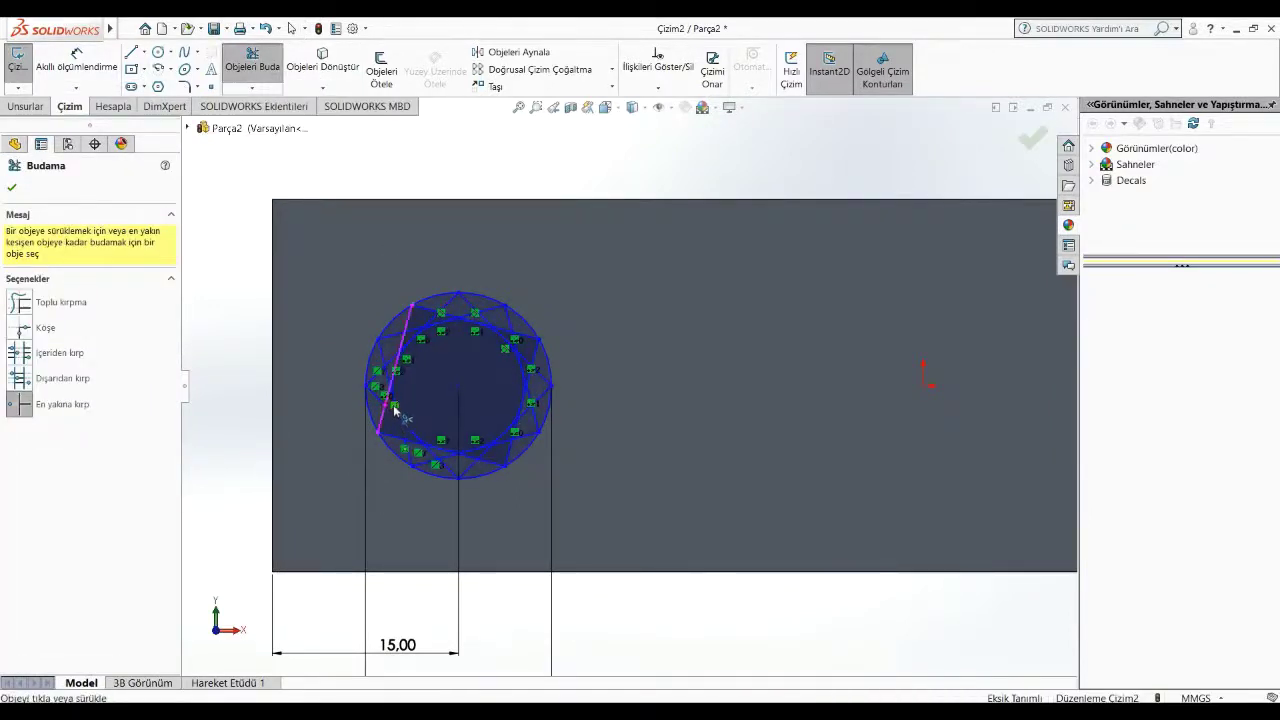
click(390, 400)
click(392, 393)
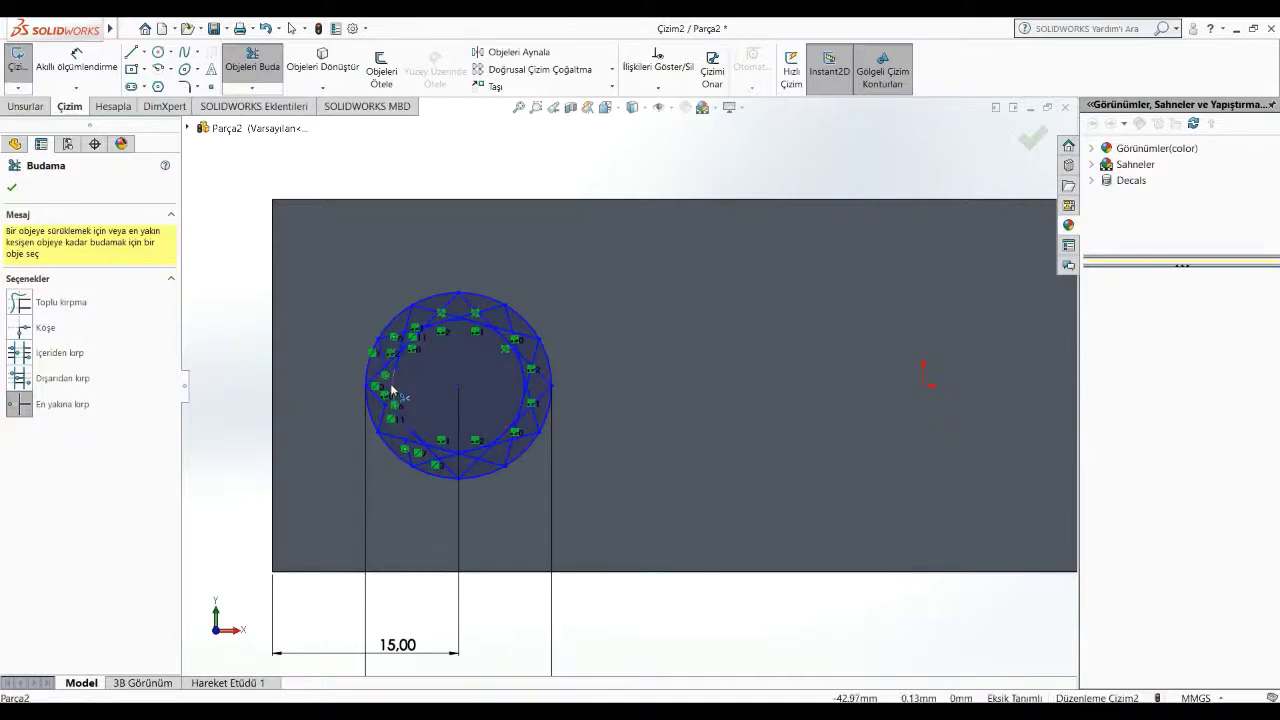
click(397, 370)
mouse_move(397, 360)
mouse_down()
mouse_move(418, 336)
mouse_move(424, 347)
mouse_up()
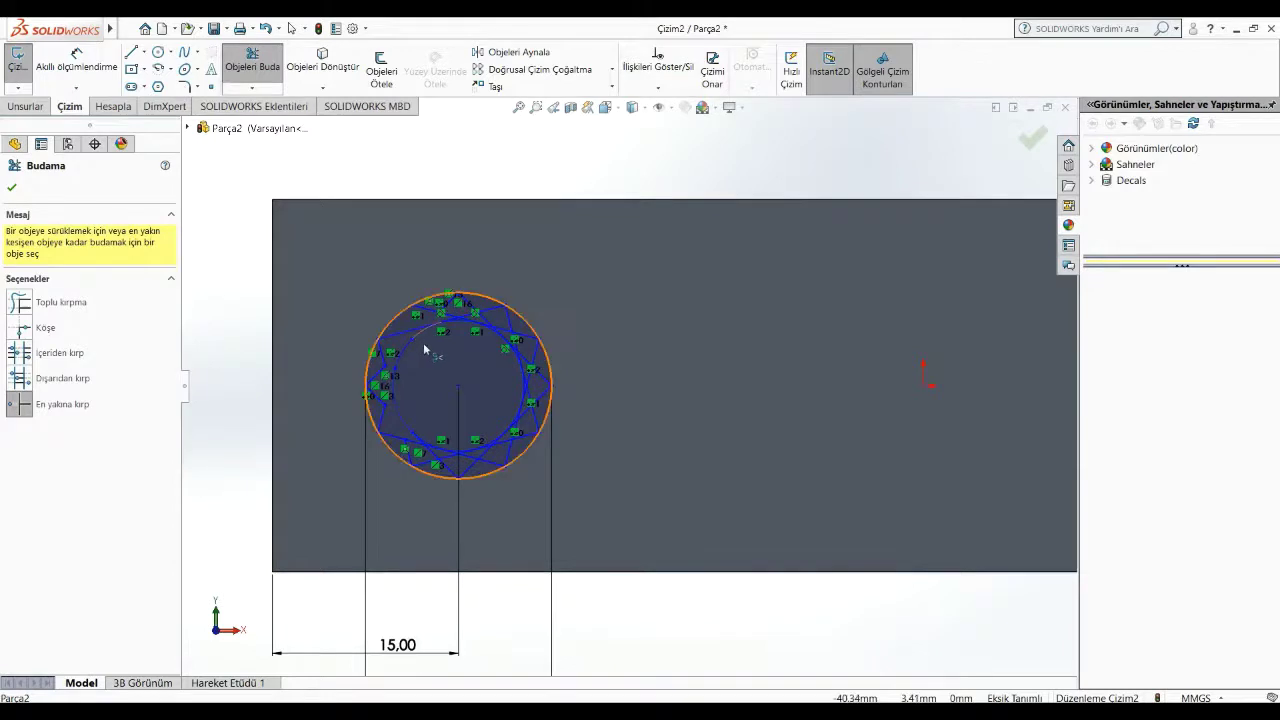
key(Escape)
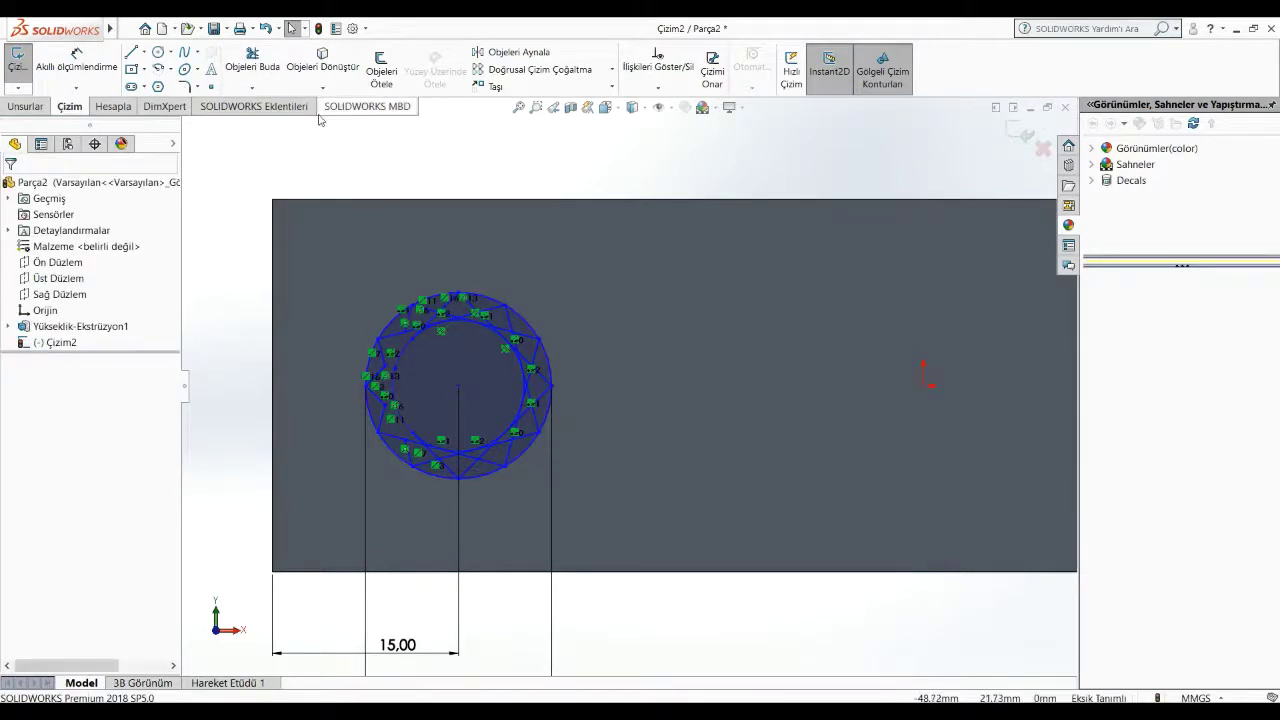
Step: Trim the remaining inner segments along the top, right and lower right, plus the dashed inner circle
click(252, 60)
click(420, 333)
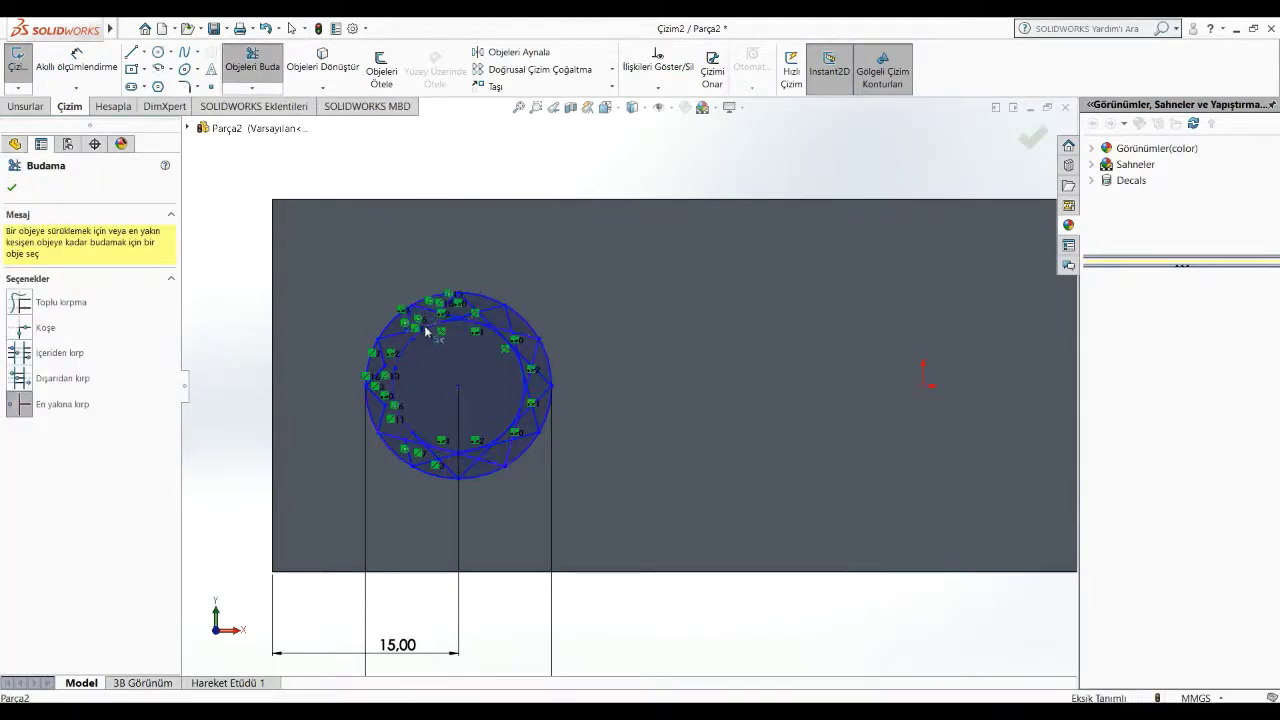
mouse_move(436, 331)
mouse_down()
mouse_move(467, 320)
mouse_move(518, 362)
mouse_up()
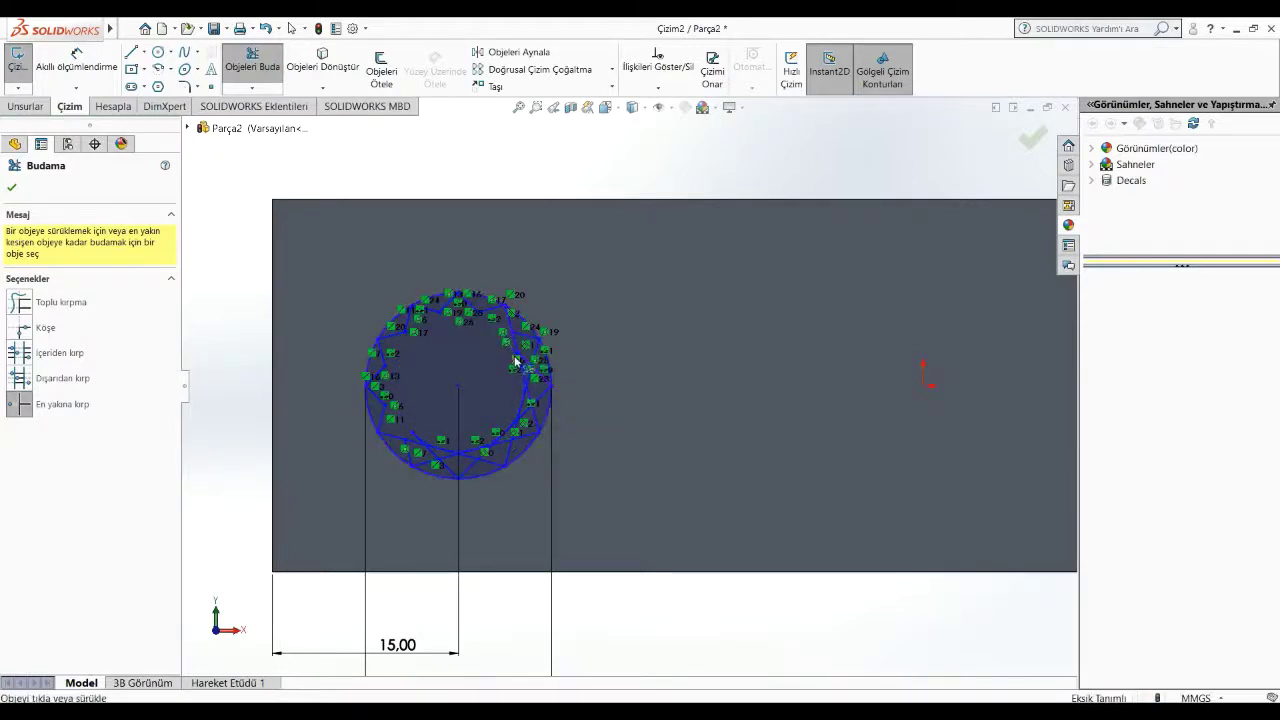
click(725, 372)
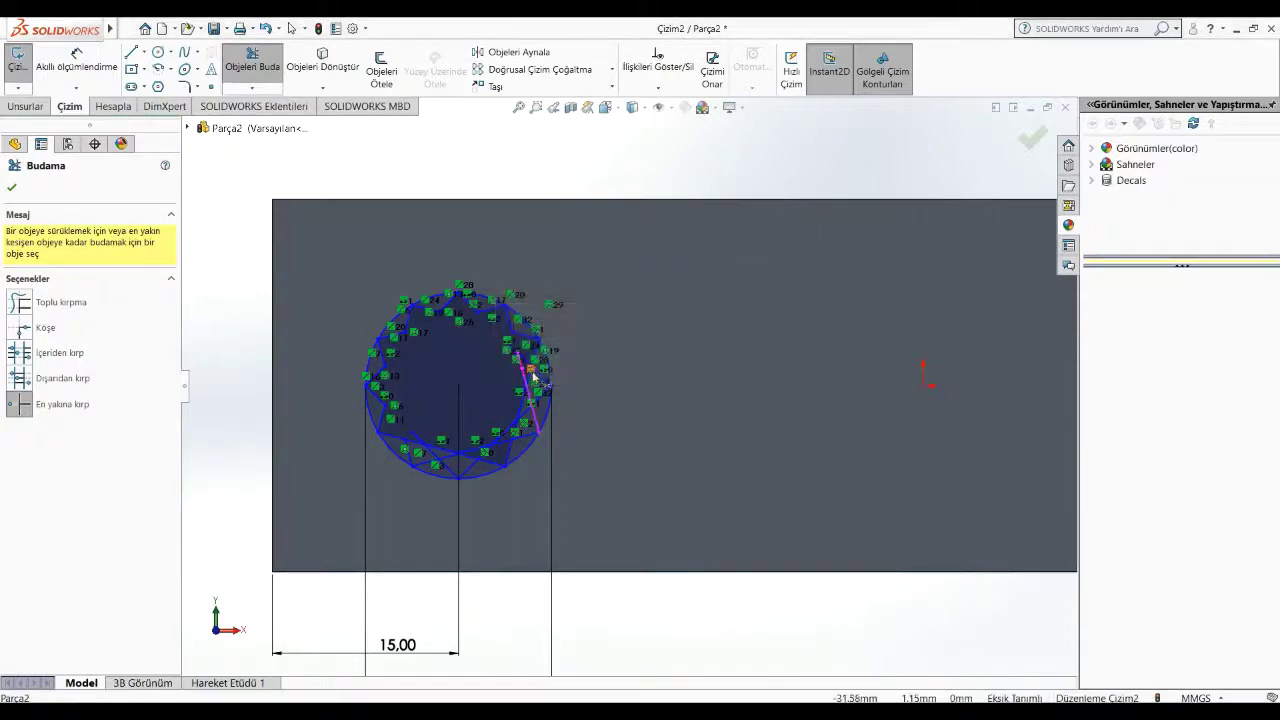
drag(522, 363, 526, 393)
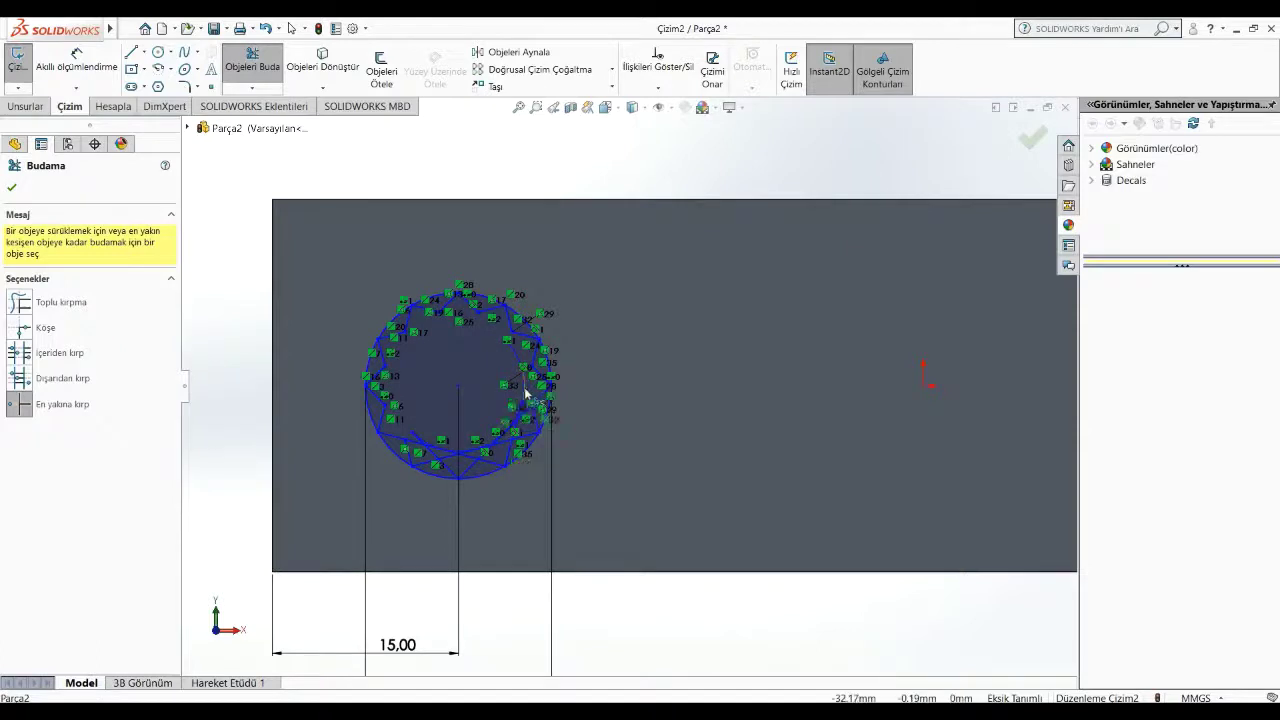
scroll(520, 405, down, 5)
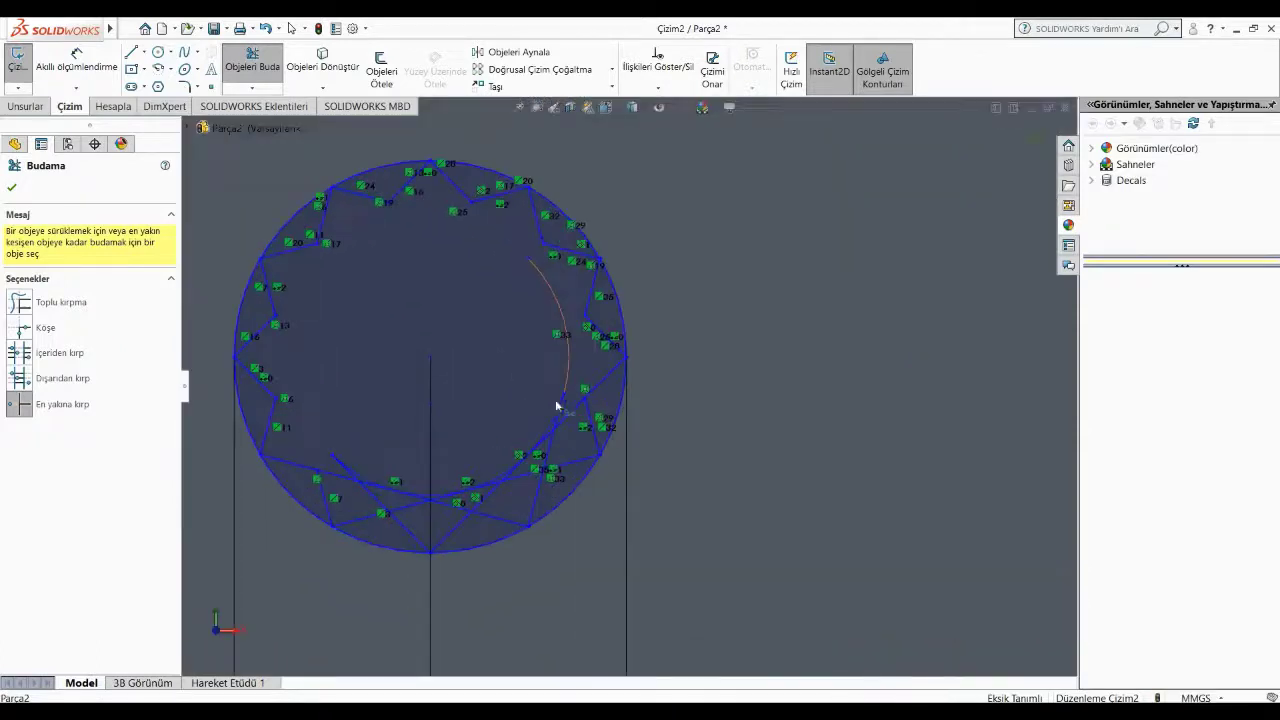
mouse_move(560, 397)
mouse_down()
mouse_move(538, 454)
mouse_move(504, 482)
mouse_move(432, 505)
mouse_move(384, 500)
mouse_move(338, 466)
mouse_move(337, 490)
mouse_up()
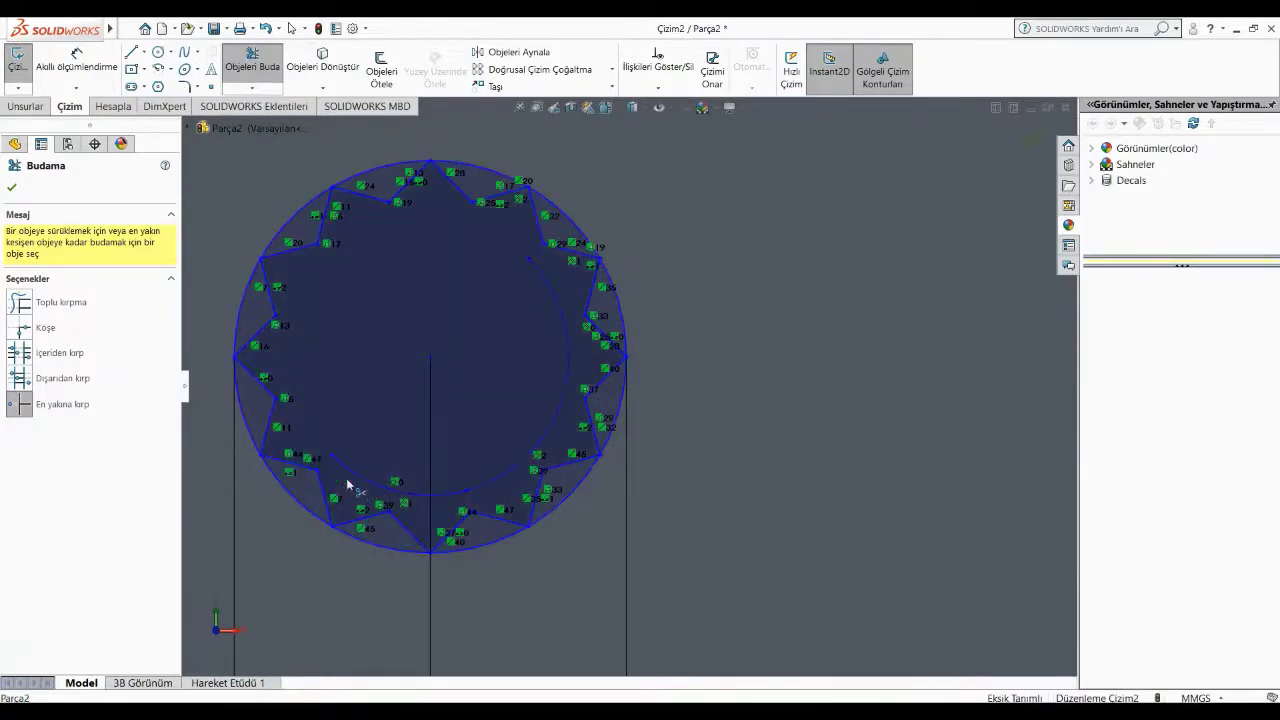
drag(468, 490, 476, 494)
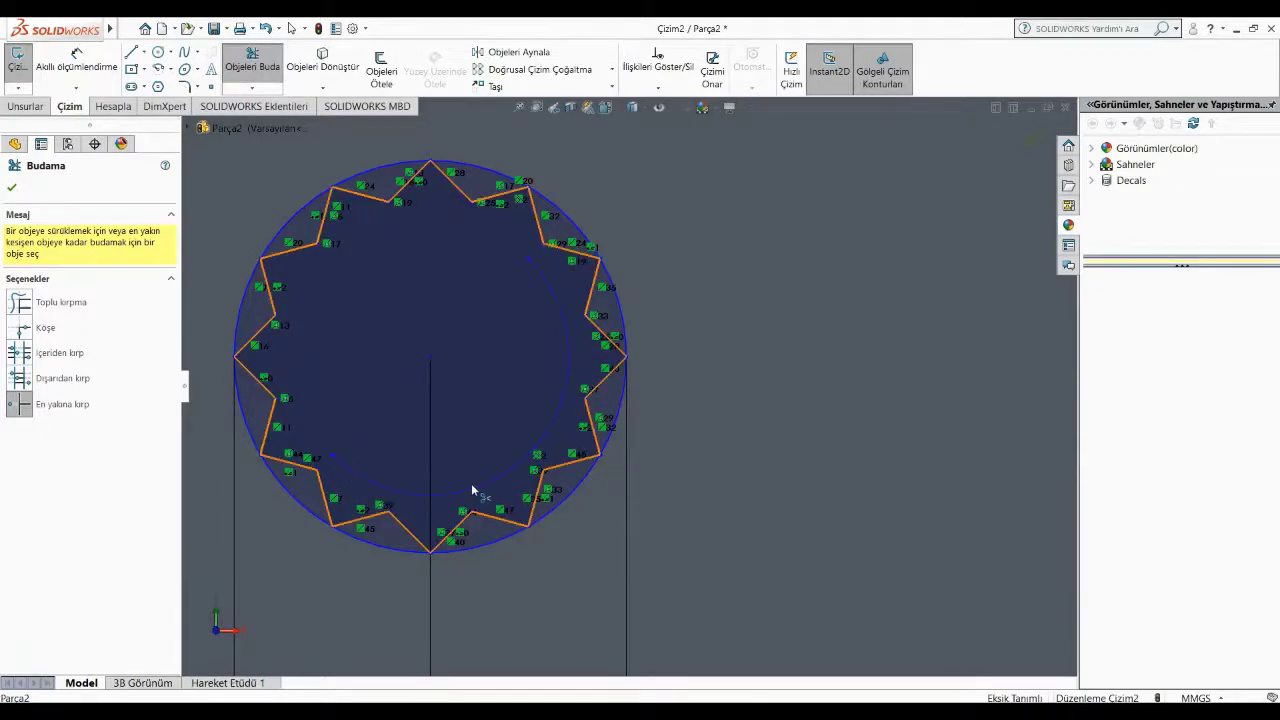
scroll(495, 413, up, 3)
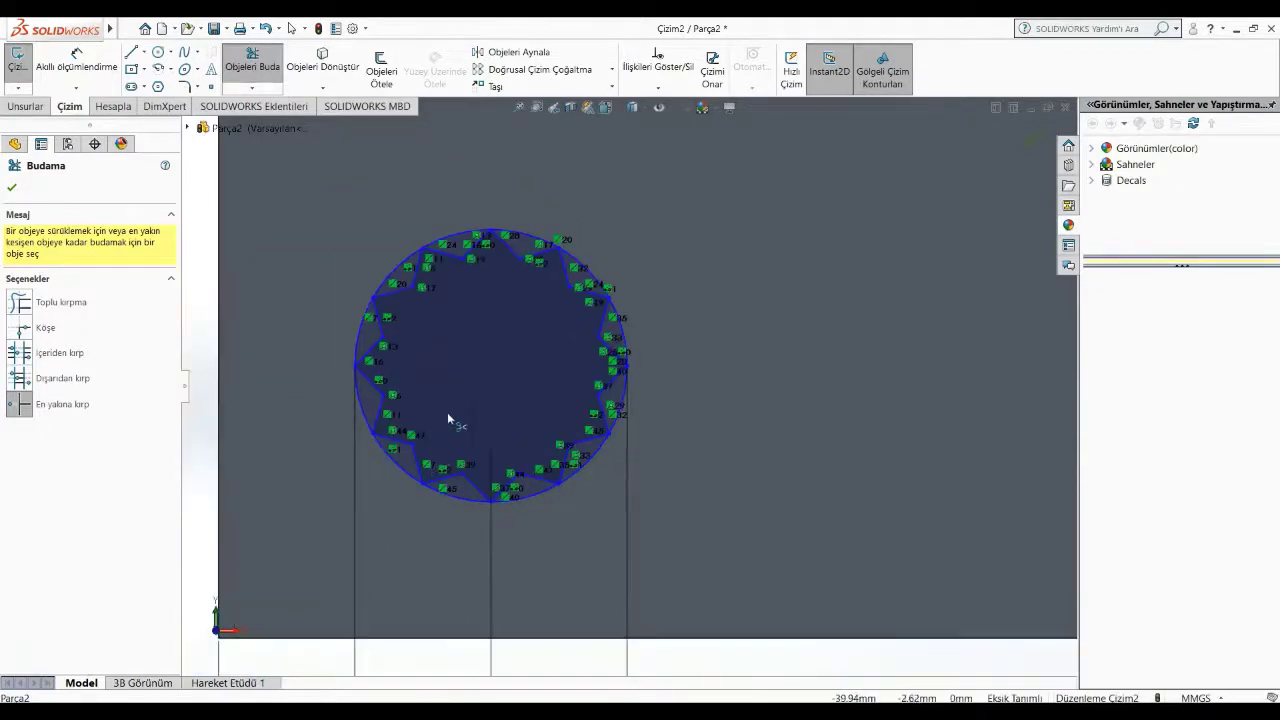
key(Escape)
scroll(465, 392, up, 3)
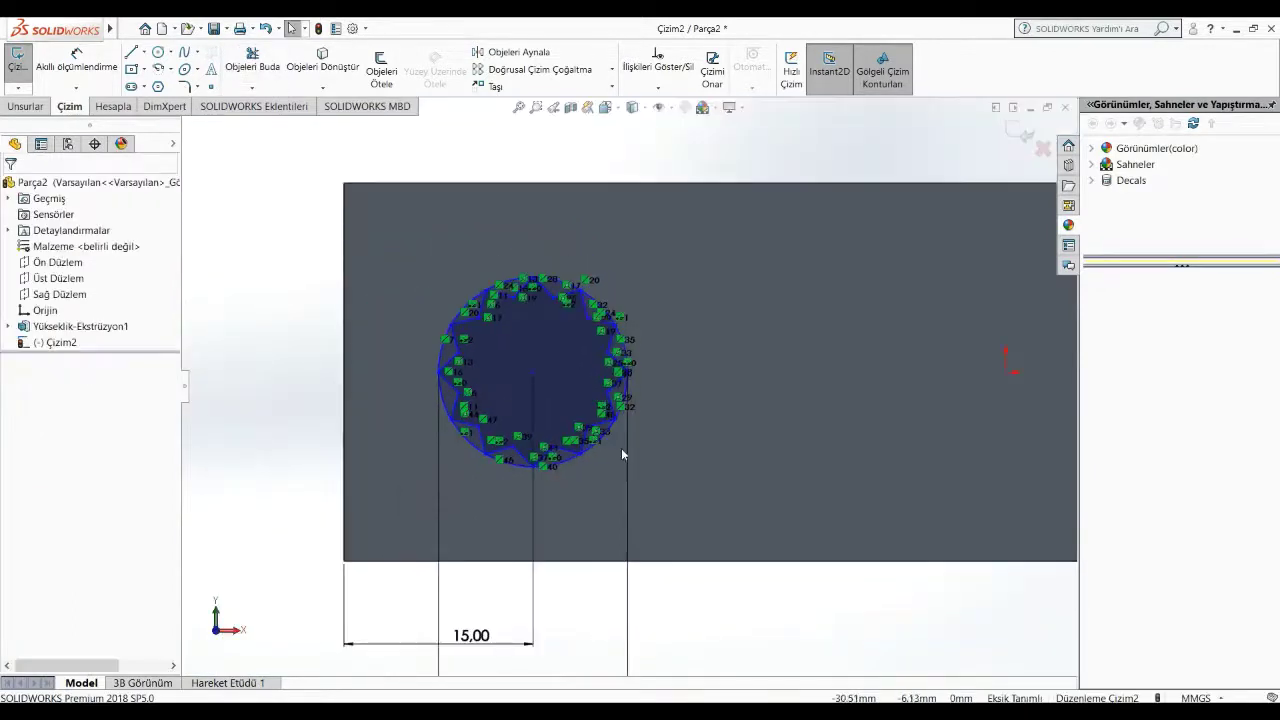
Step: Delete the surrounding Ø15 circle, confirming the deletion prompt
click(565, 462)
key(Delete)
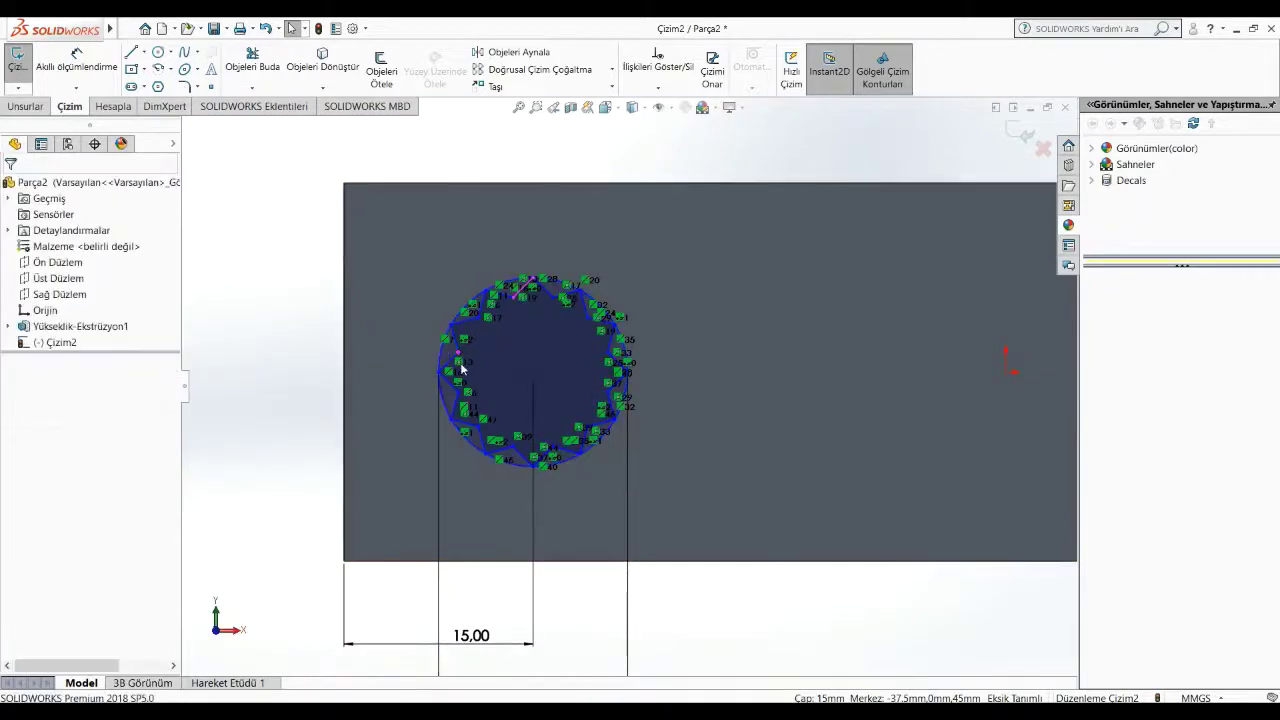
click(449, 405)
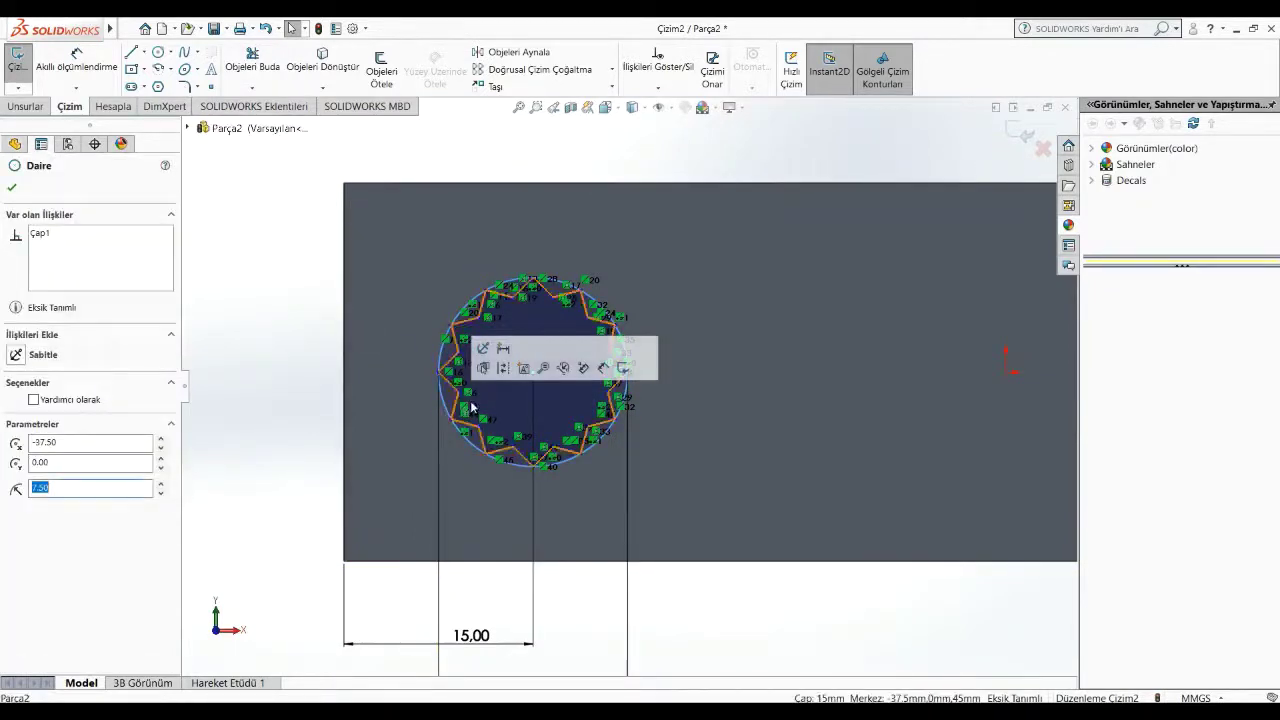
key(Delete)
click(560, 368)
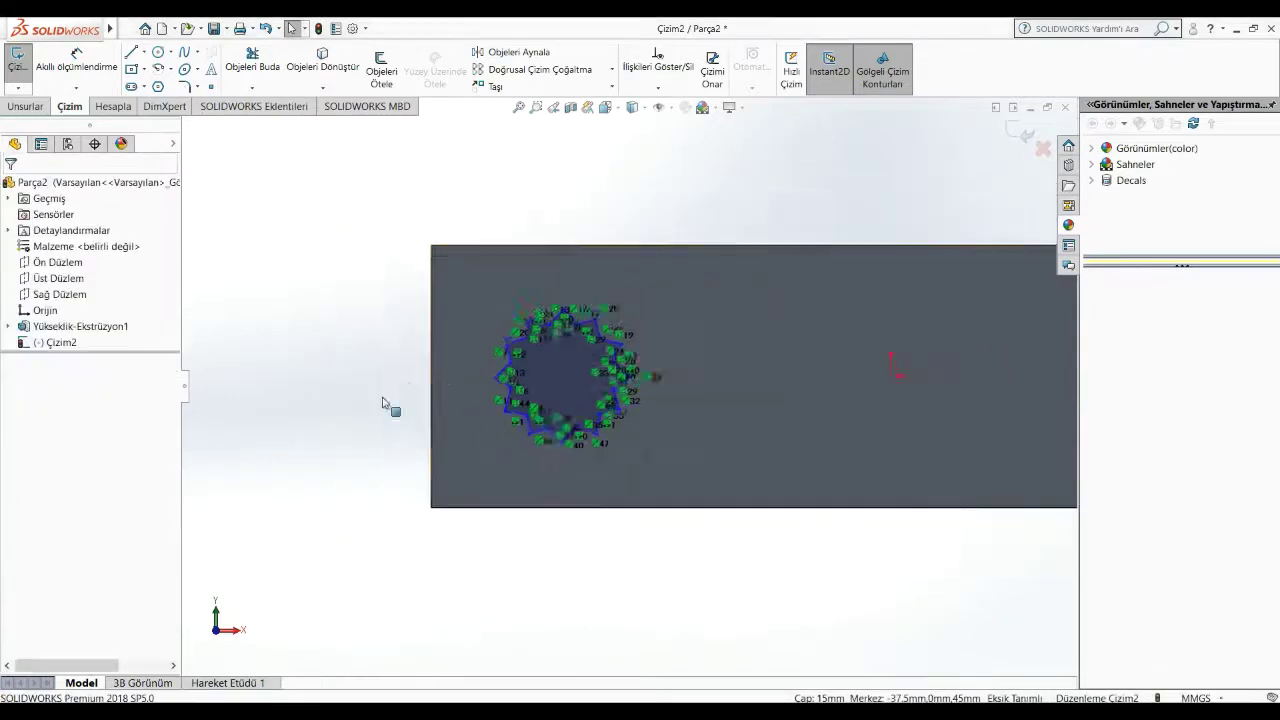
scroll(743, 537, up, 1)
scroll(740, 510, up, 1)
scroll(644, 339, down, 2)
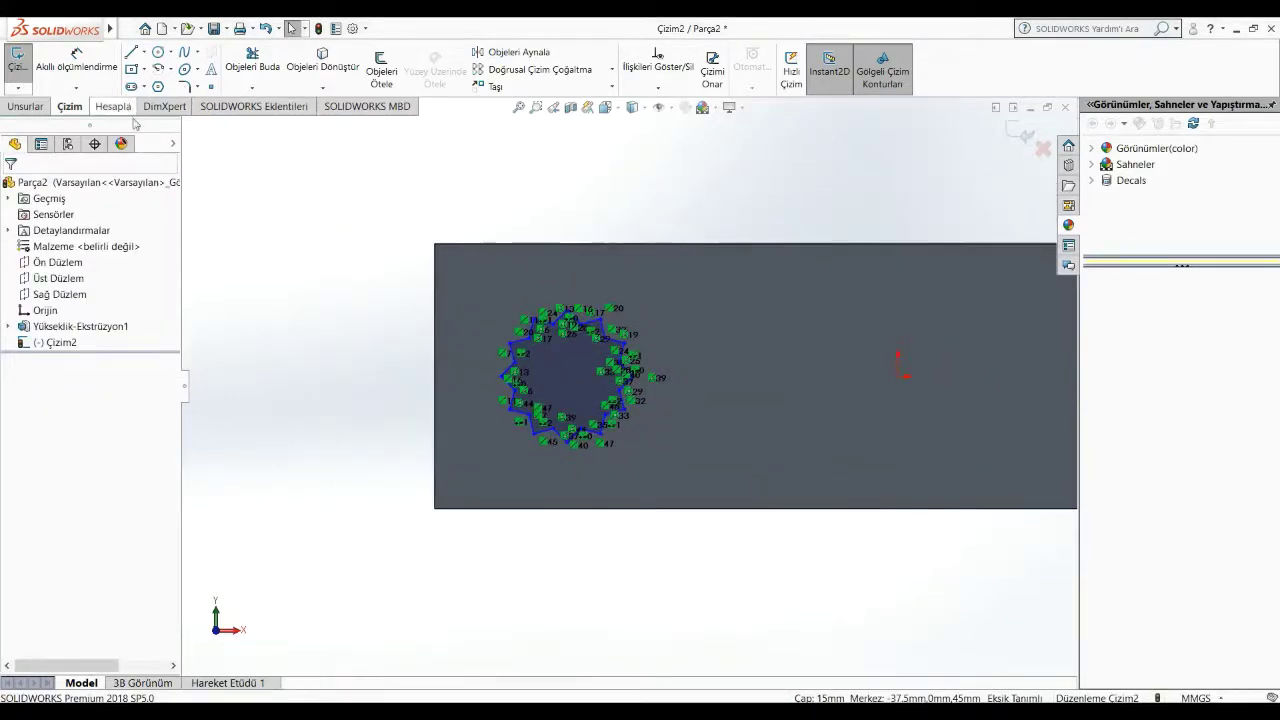
click(540, 69)
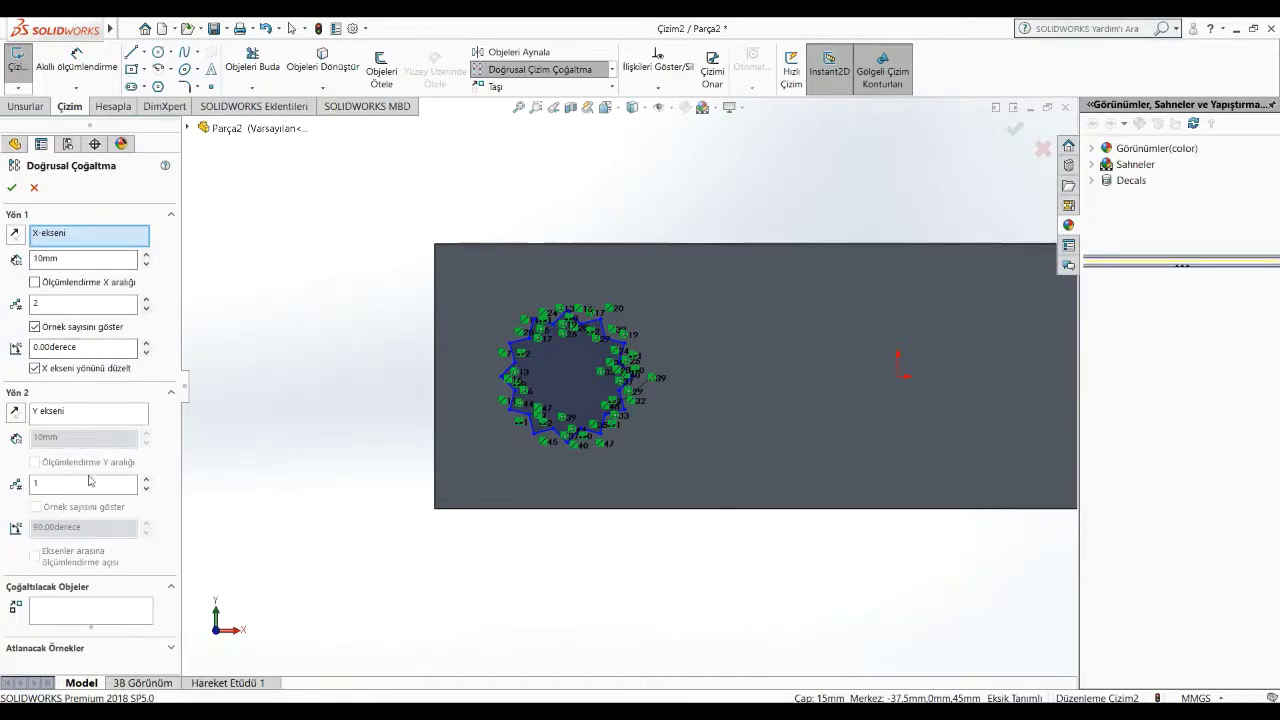
Step: Cancel and reopen the Linear Sketch Pattern PropertyManager
key(Escape)
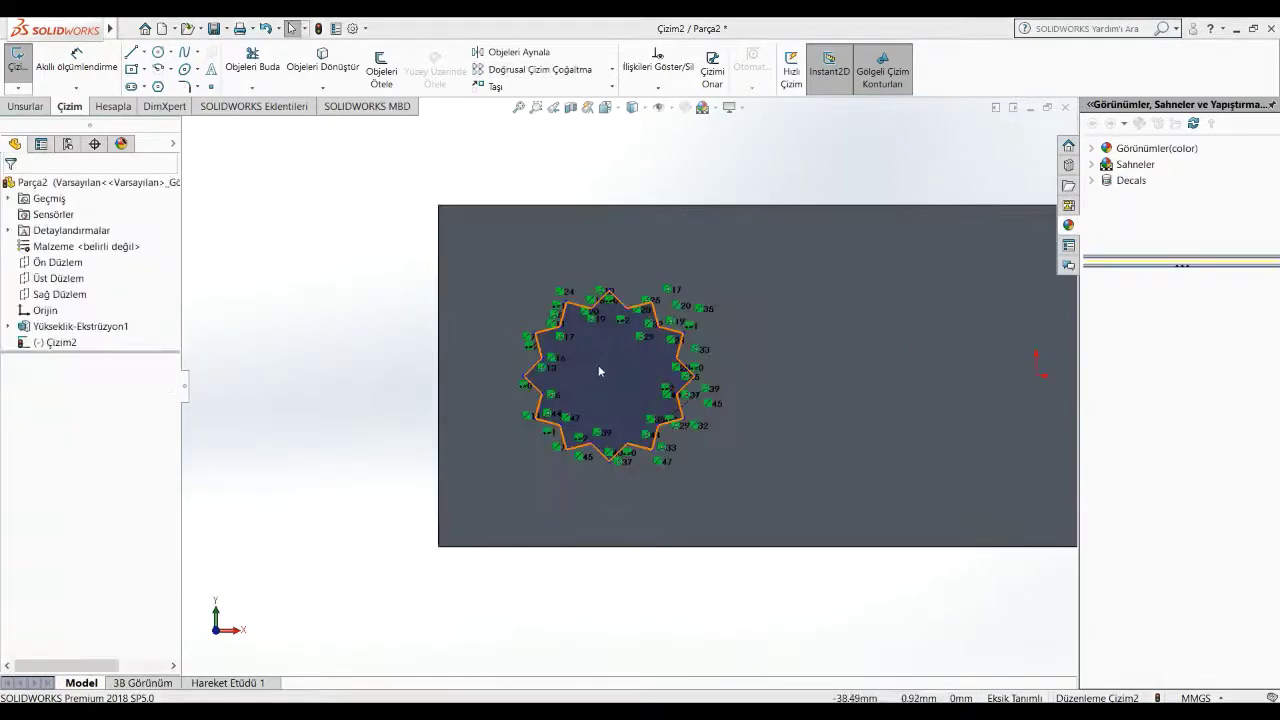
click(550, 72)
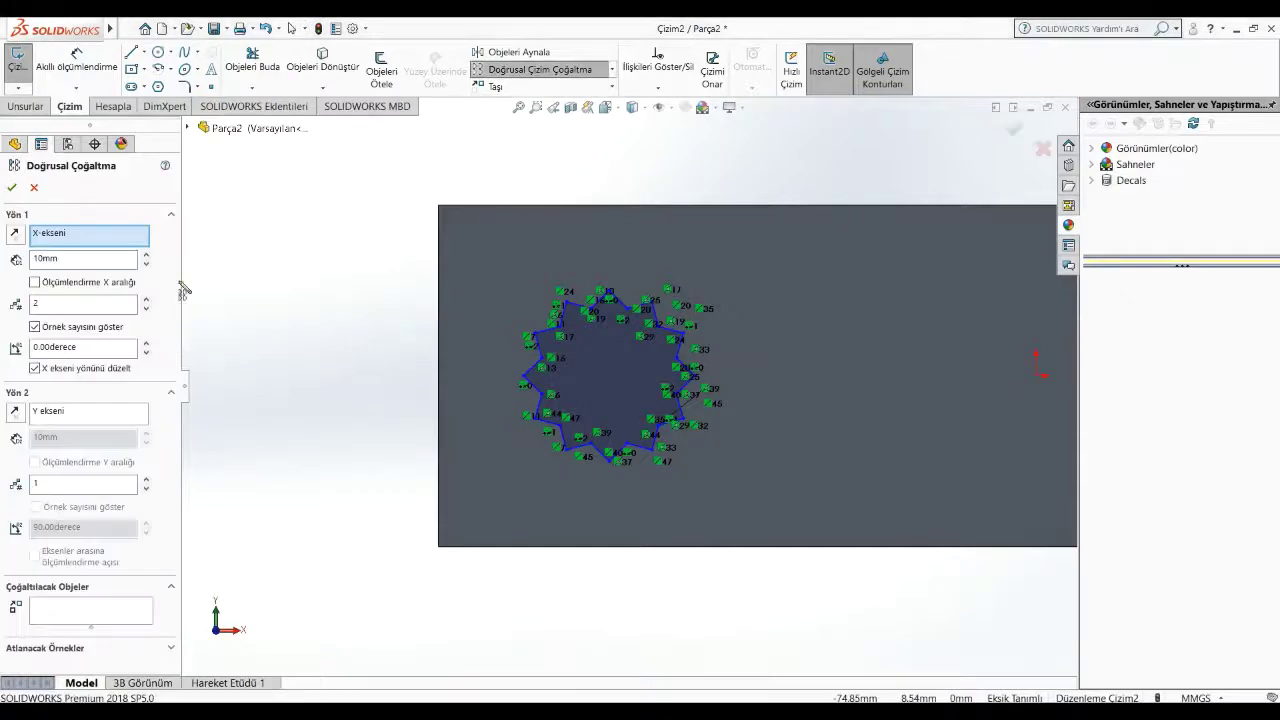
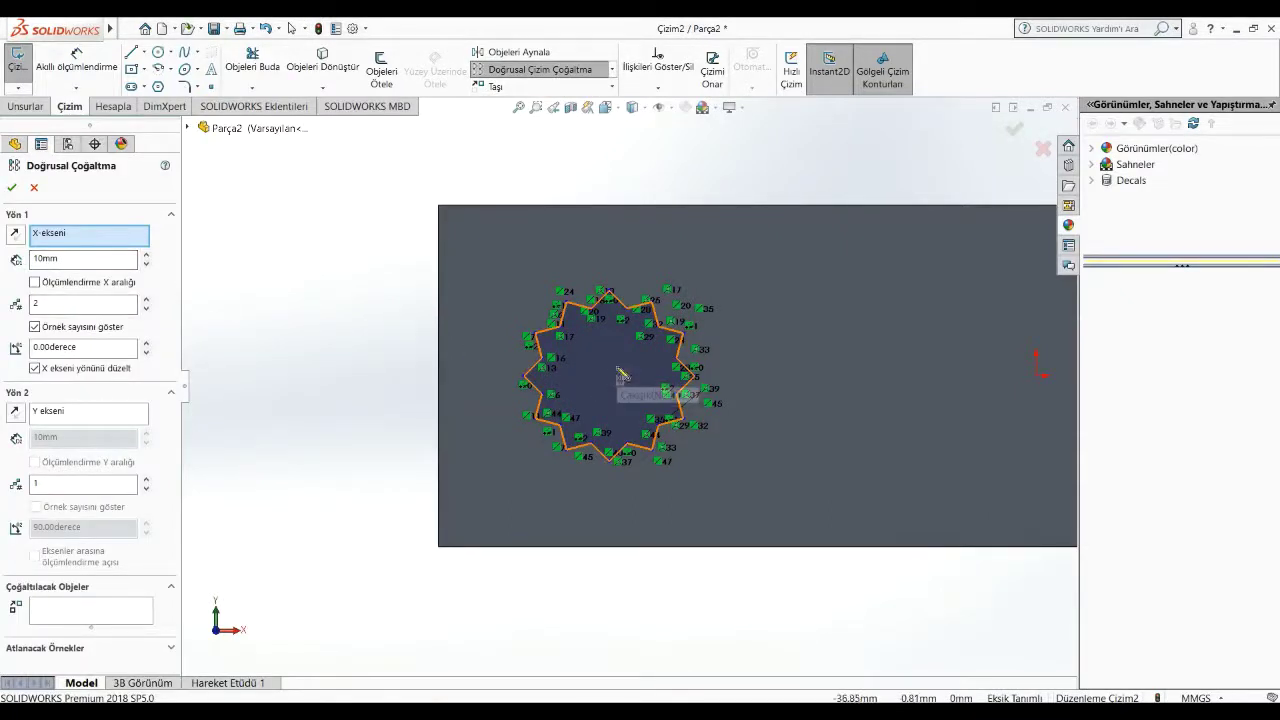
Step: Select the star outline and set the linear pattern to 4 instances at 25 mm spacing along X
click(567, 386)
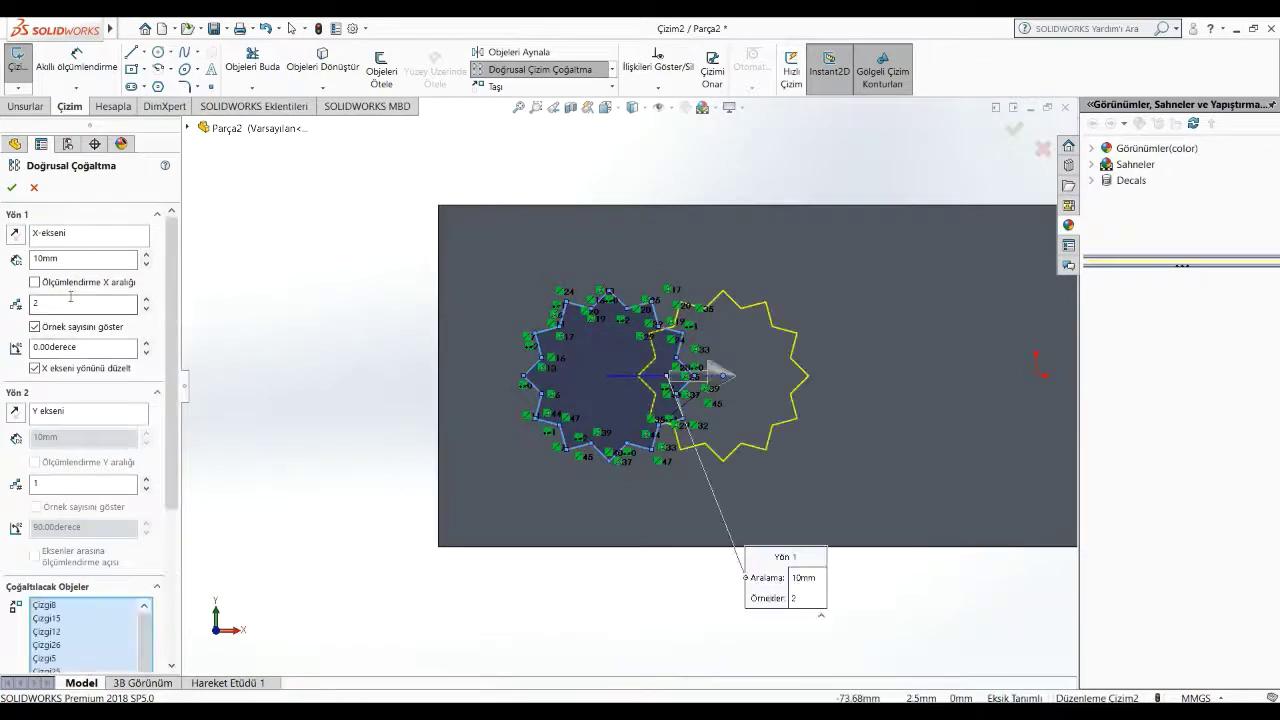
click(147, 299)
click(147, 299)
text(25)
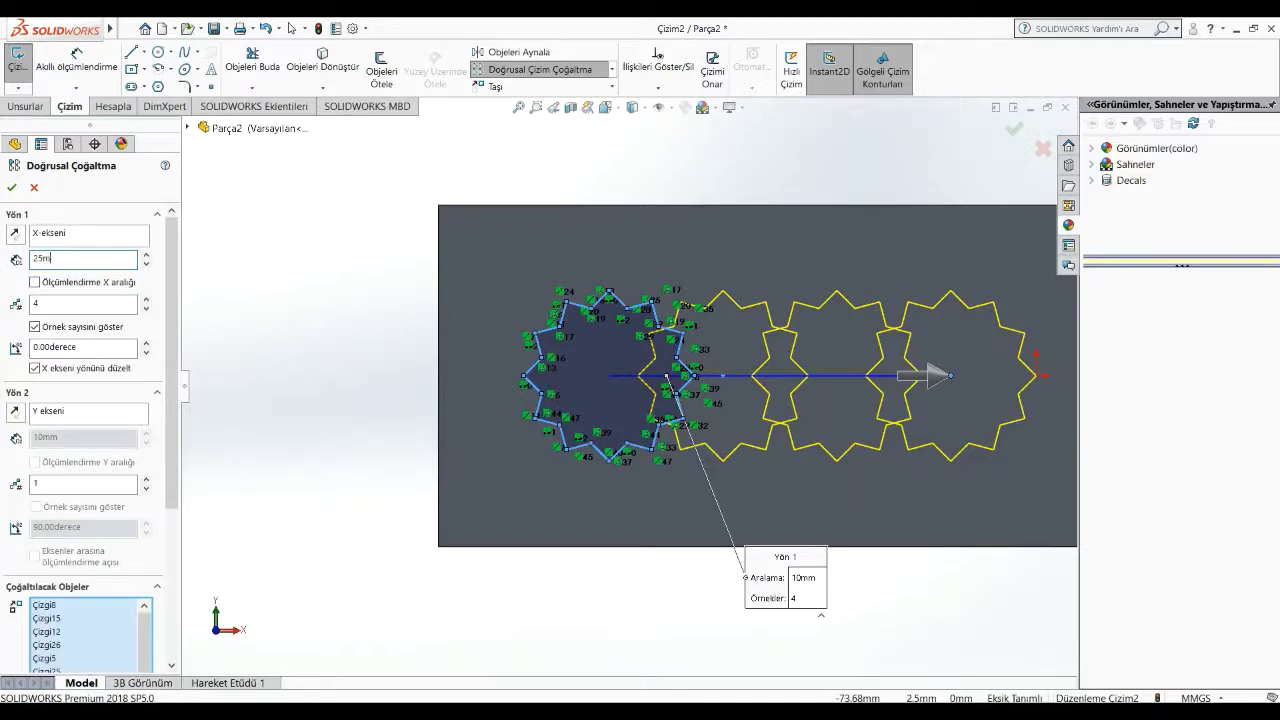
text(mm)
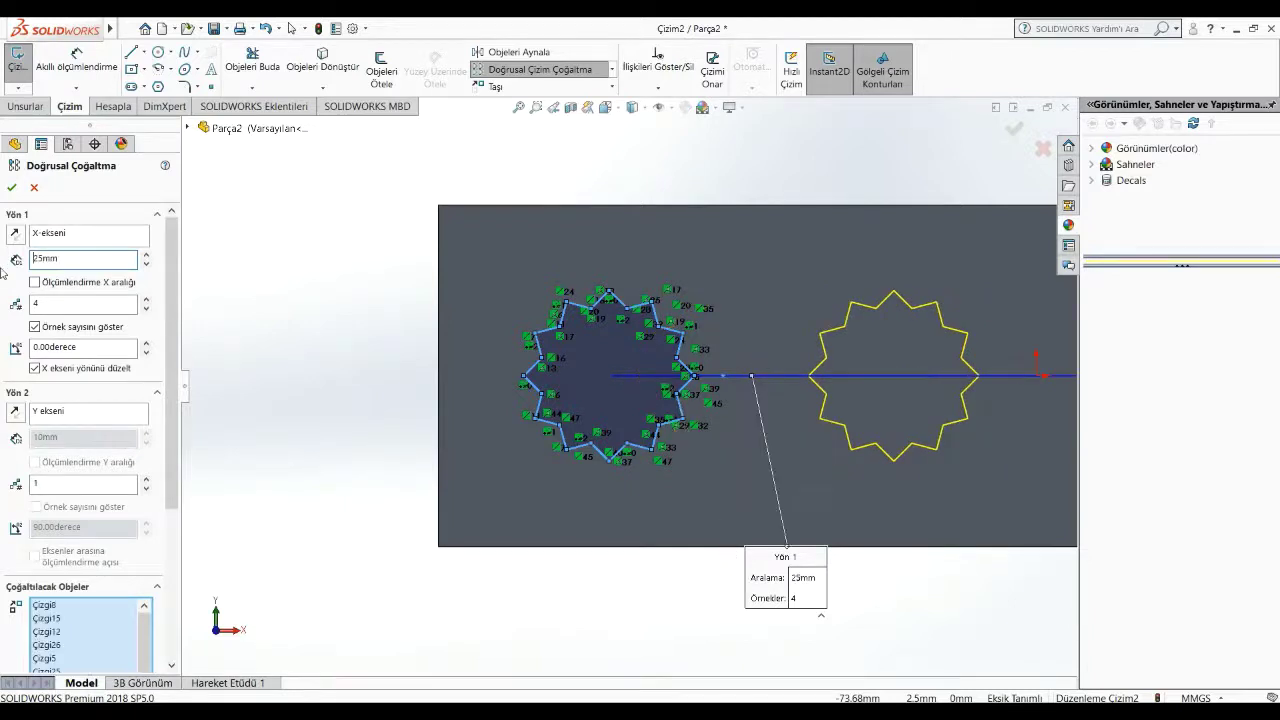
scroll(910, 405, up, 3)
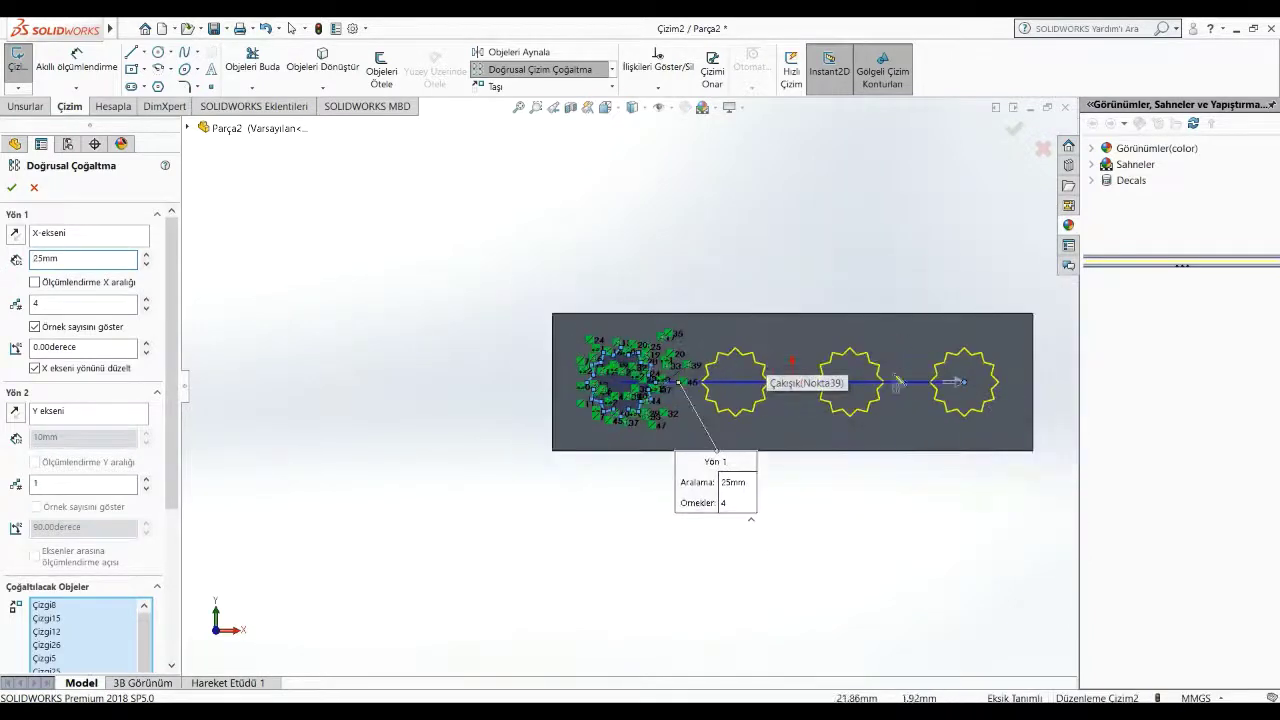
Step: Accept the linear sketch pattern, leaving four star outlines in a row
click(19, 194)
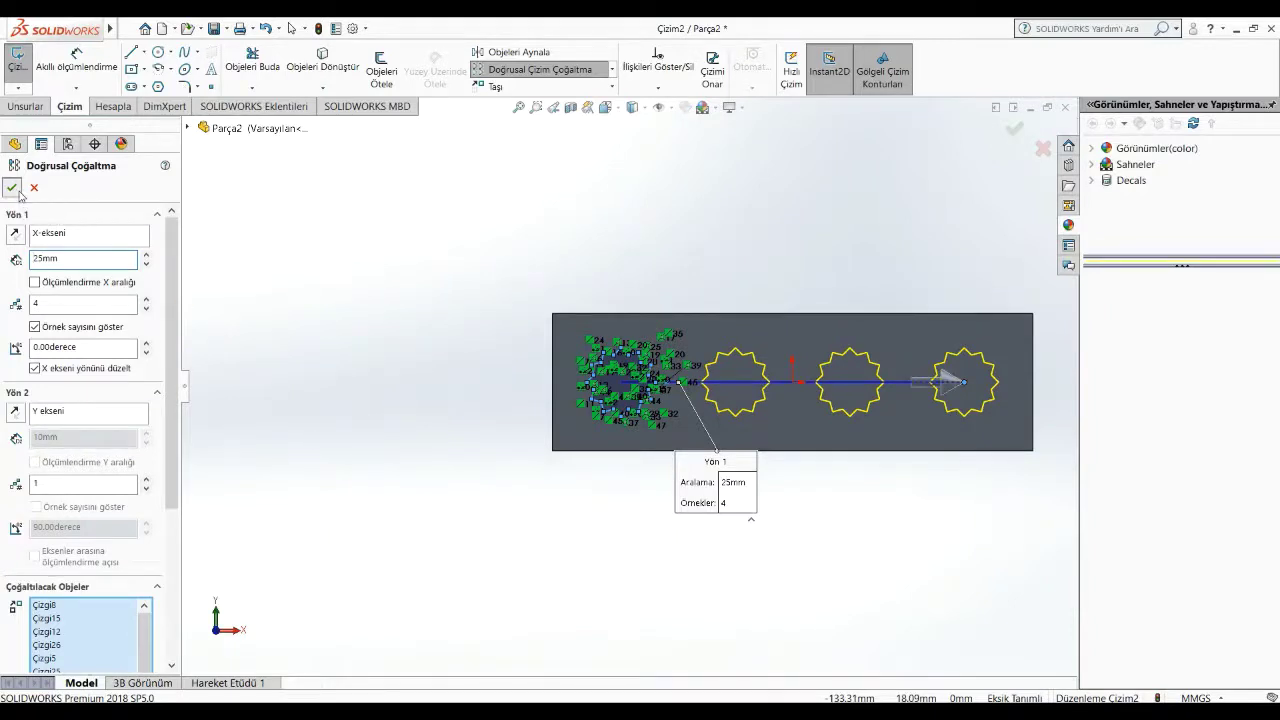
scroll(966, 391, down, 2)
scroll(900, 390, down, 2)
scroll(643, 381, up, 1)
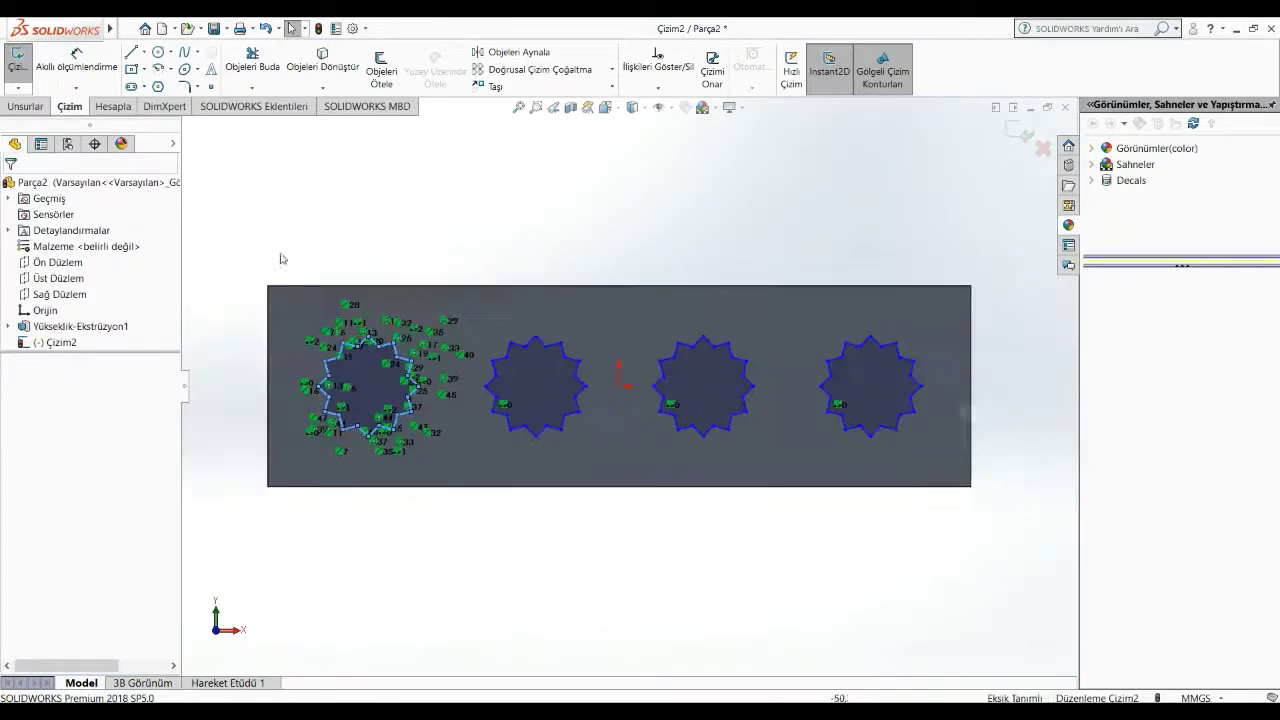
Step: Try dimensioning the leftmost and rightmost star points, cancelling each preview
click(76, 60)
click(321, 393)
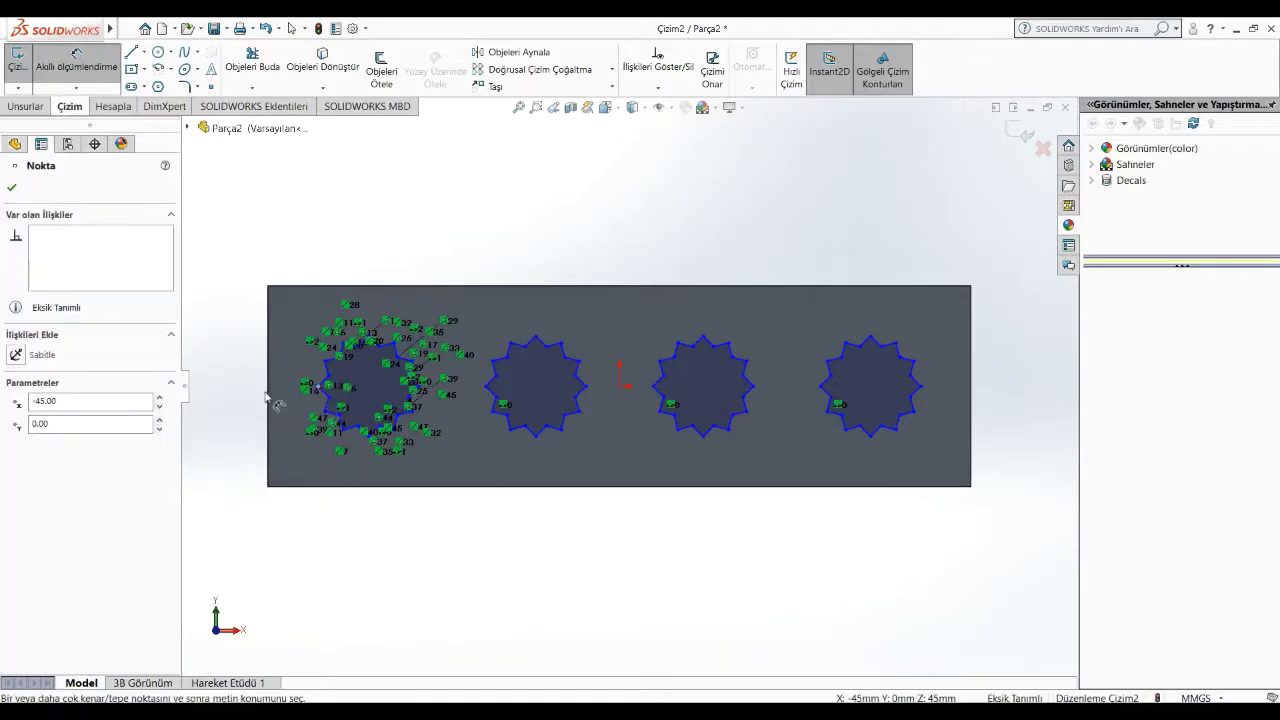
click(270, 398)
key(Escape)
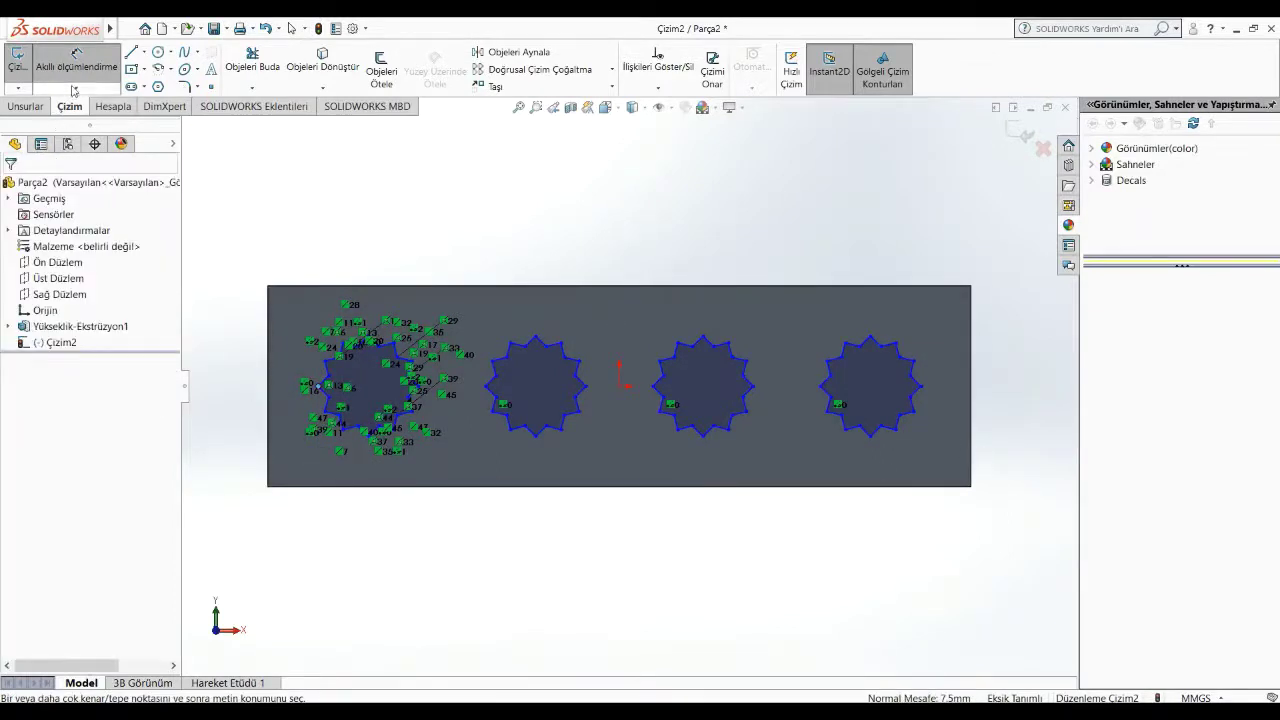
click(921, 388)
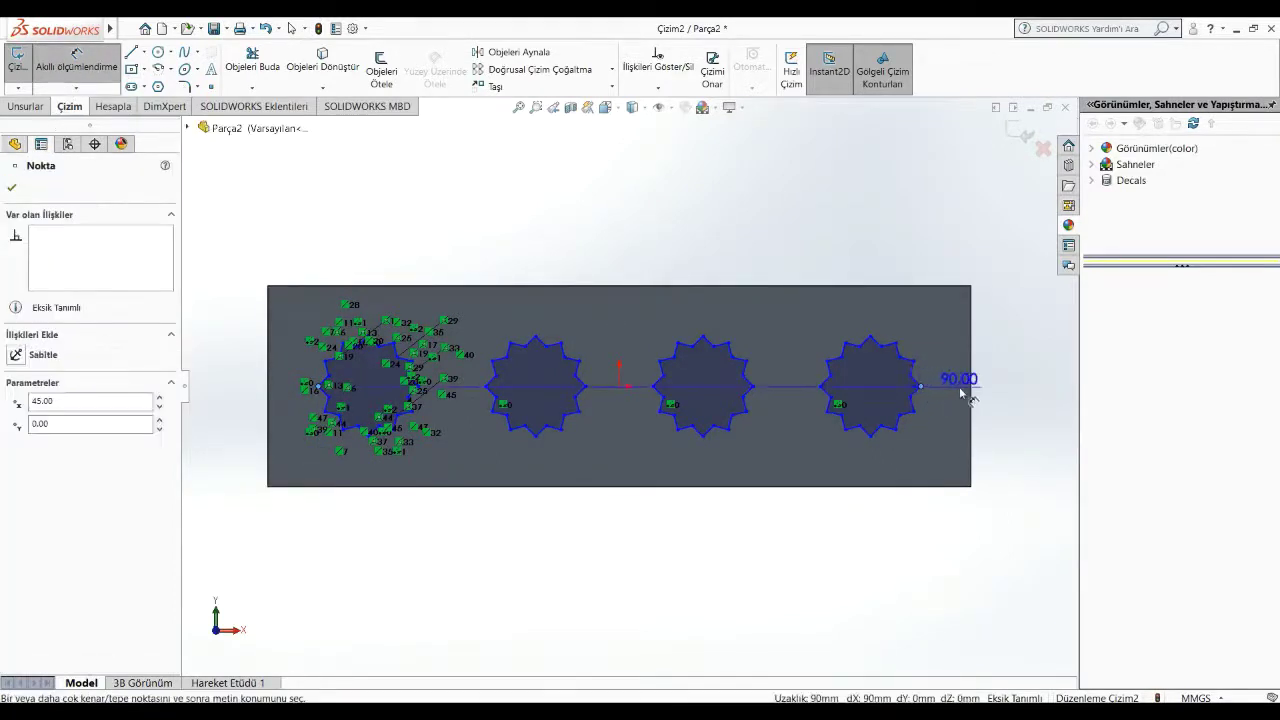
key(Escape)
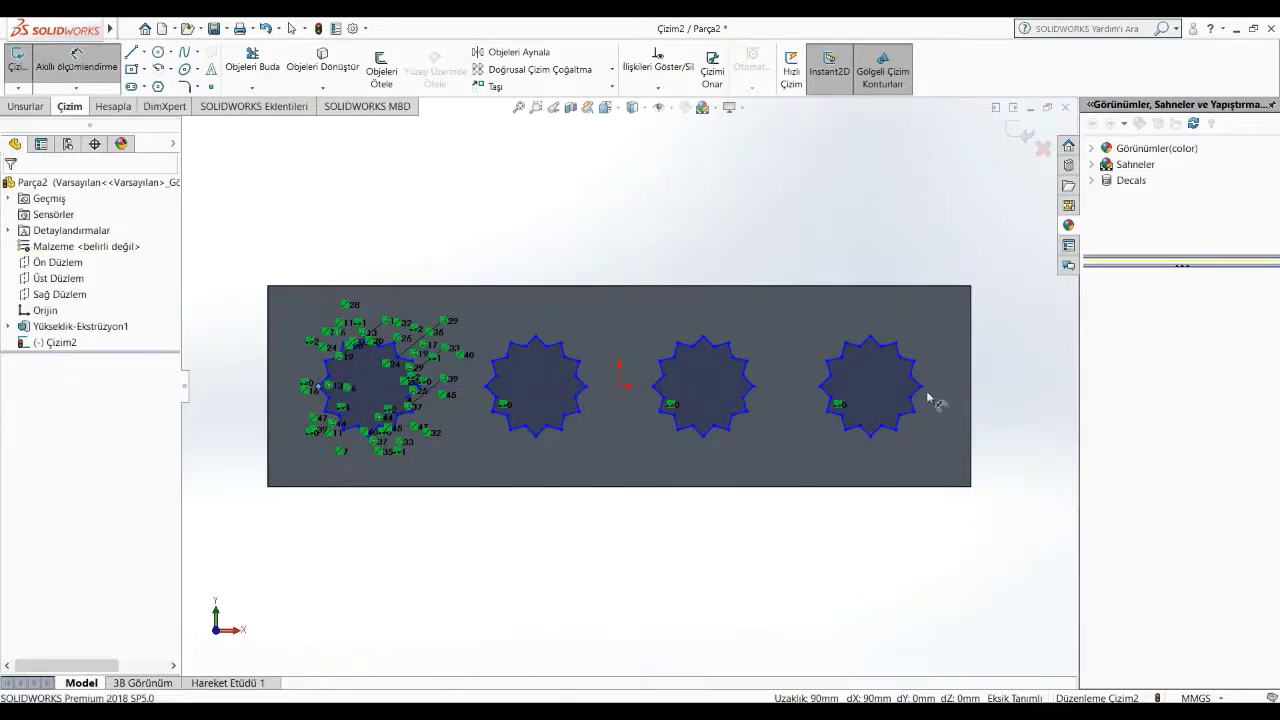
click(921, 388)
key(Escape)
click(35, 75)
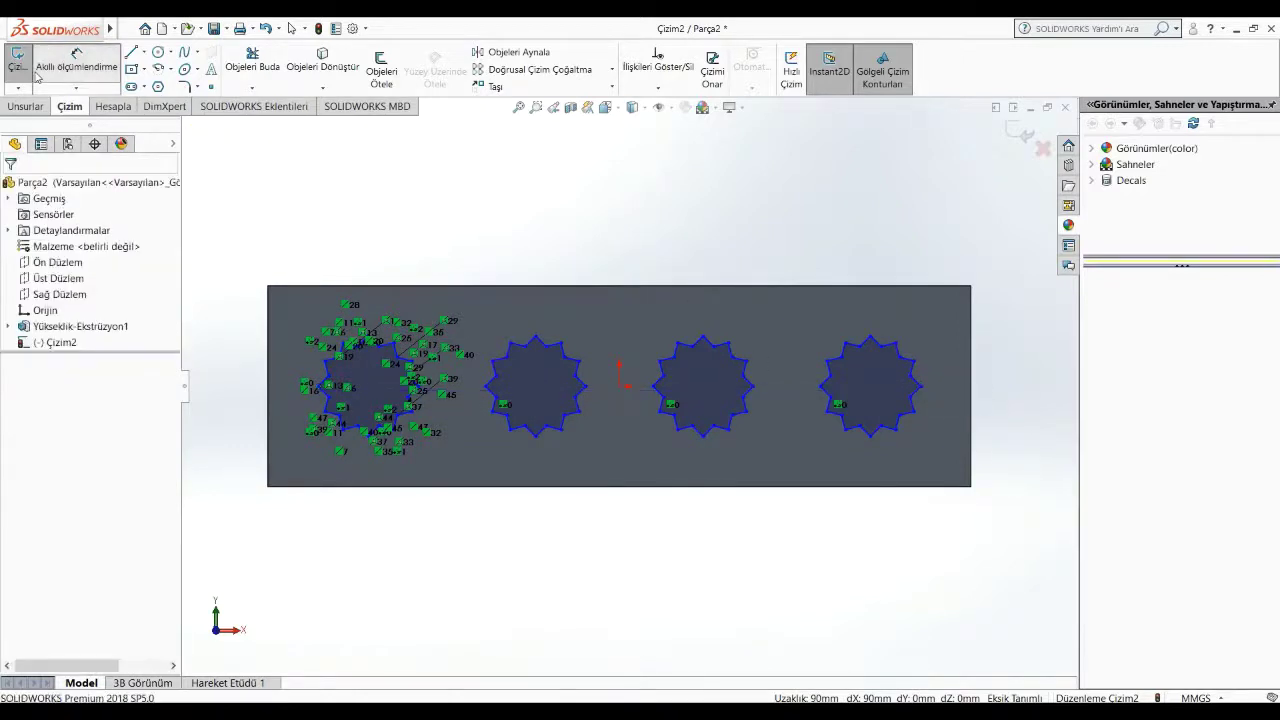
Step: Try dimensioning the rightmost star point to the right edge, then cancel it
click(85, 75)
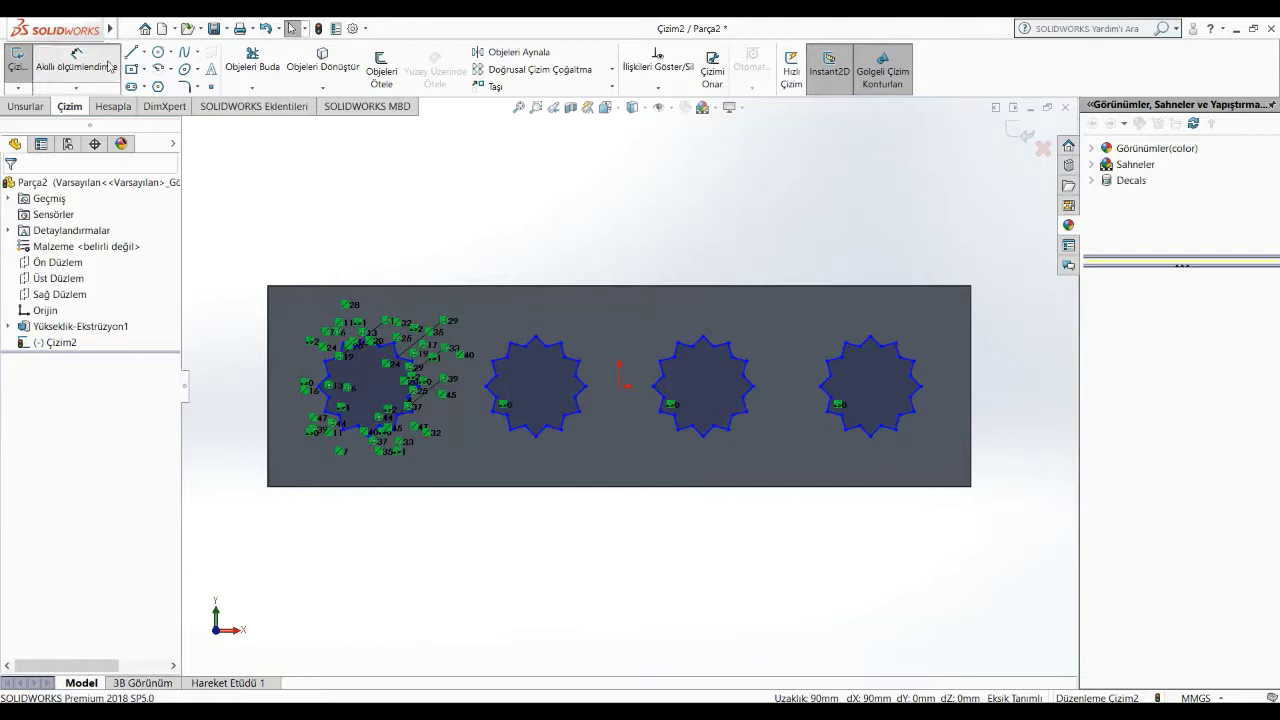
click(970, 400)
click(921, 388)
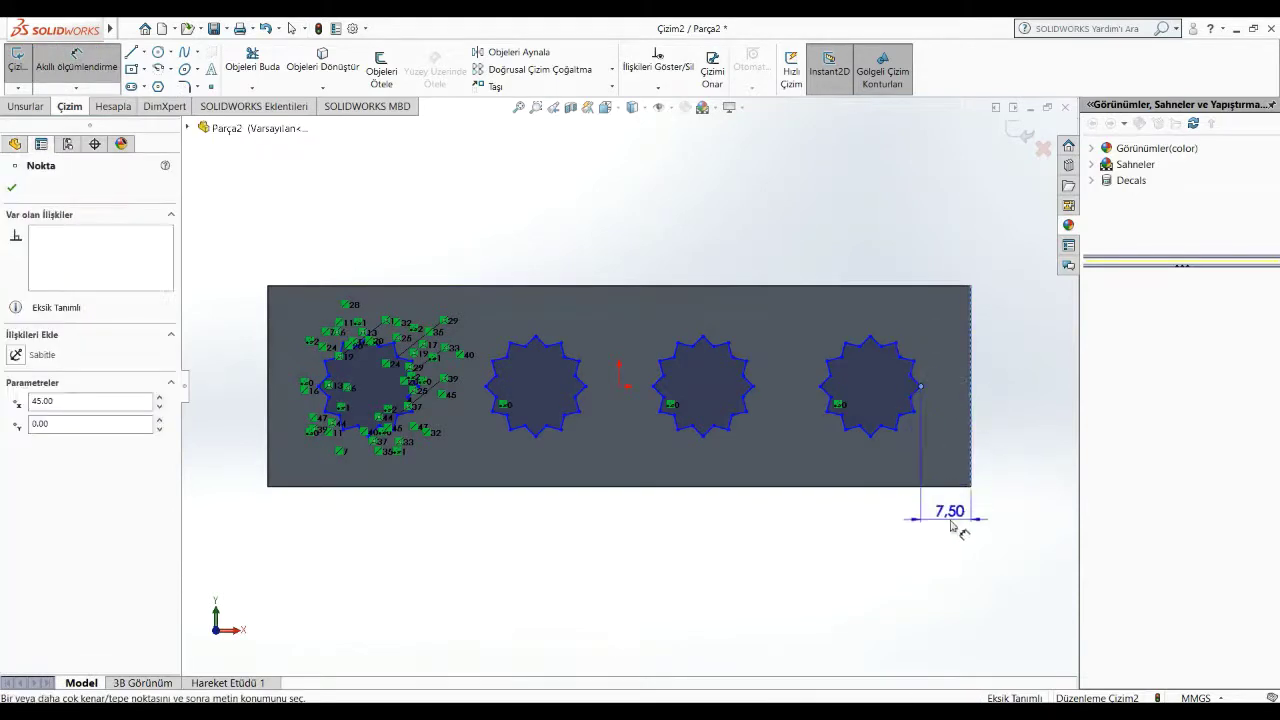
key(z)
key(Escape)
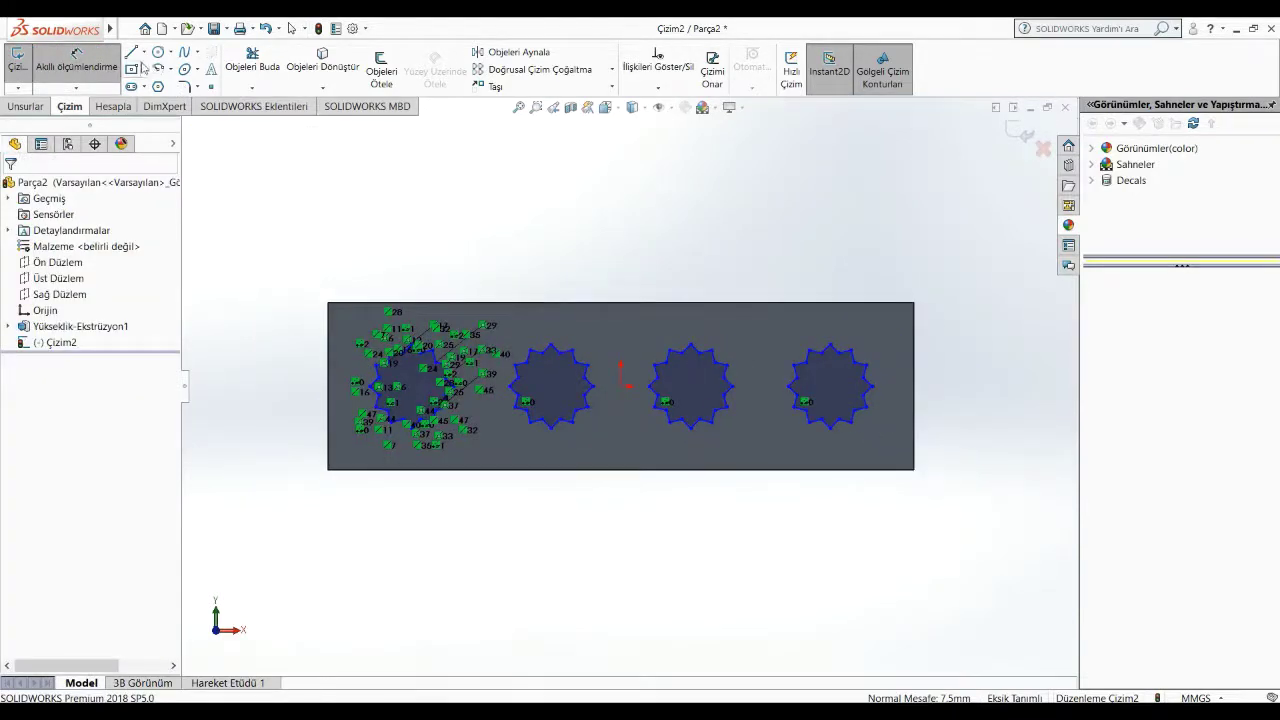
Step: Cut the four star profiles into the block as Kes-Ekstrüzyon1 and orbit to view the holes
click(22, 106)
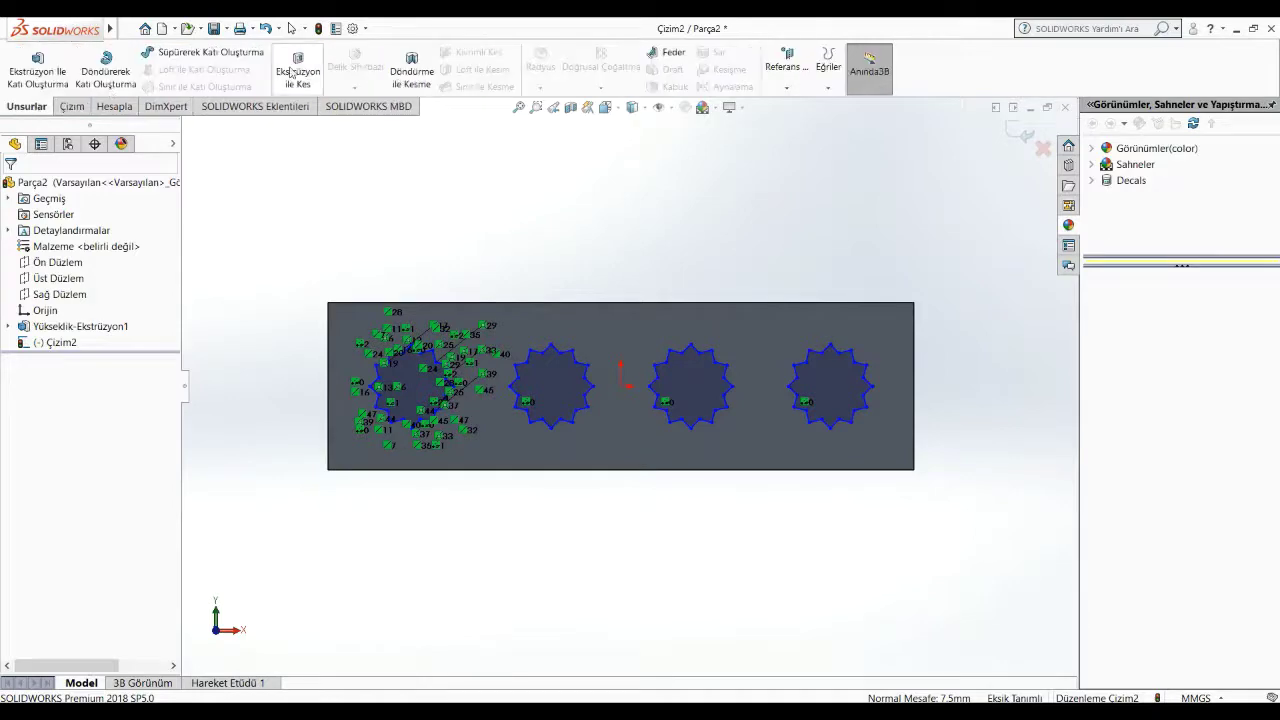
click(297, 72)
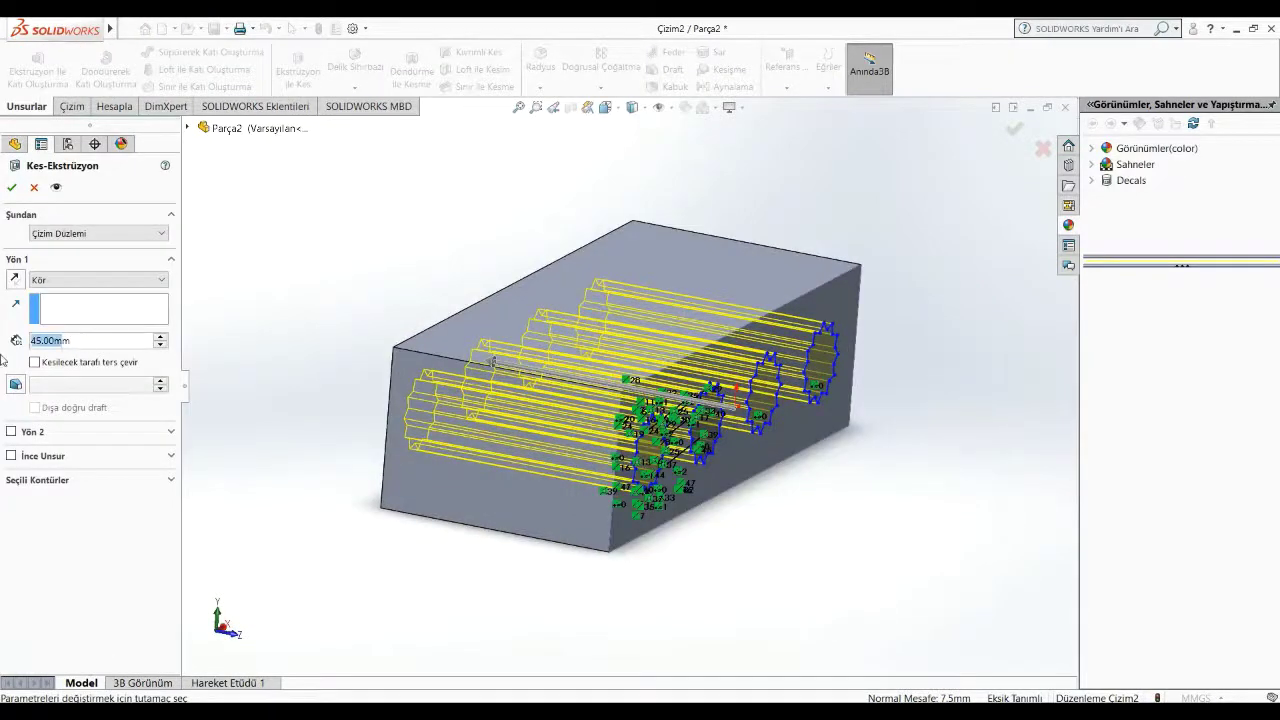
text(=)
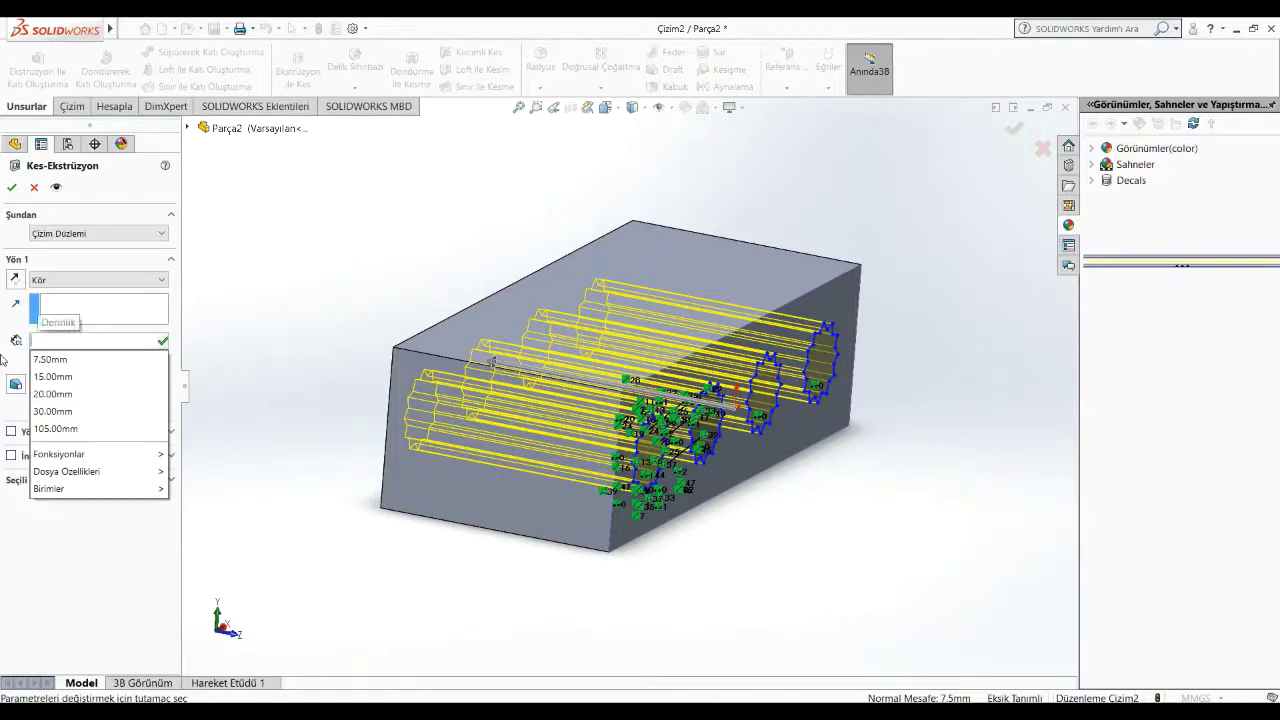
text(20)
key(Return)
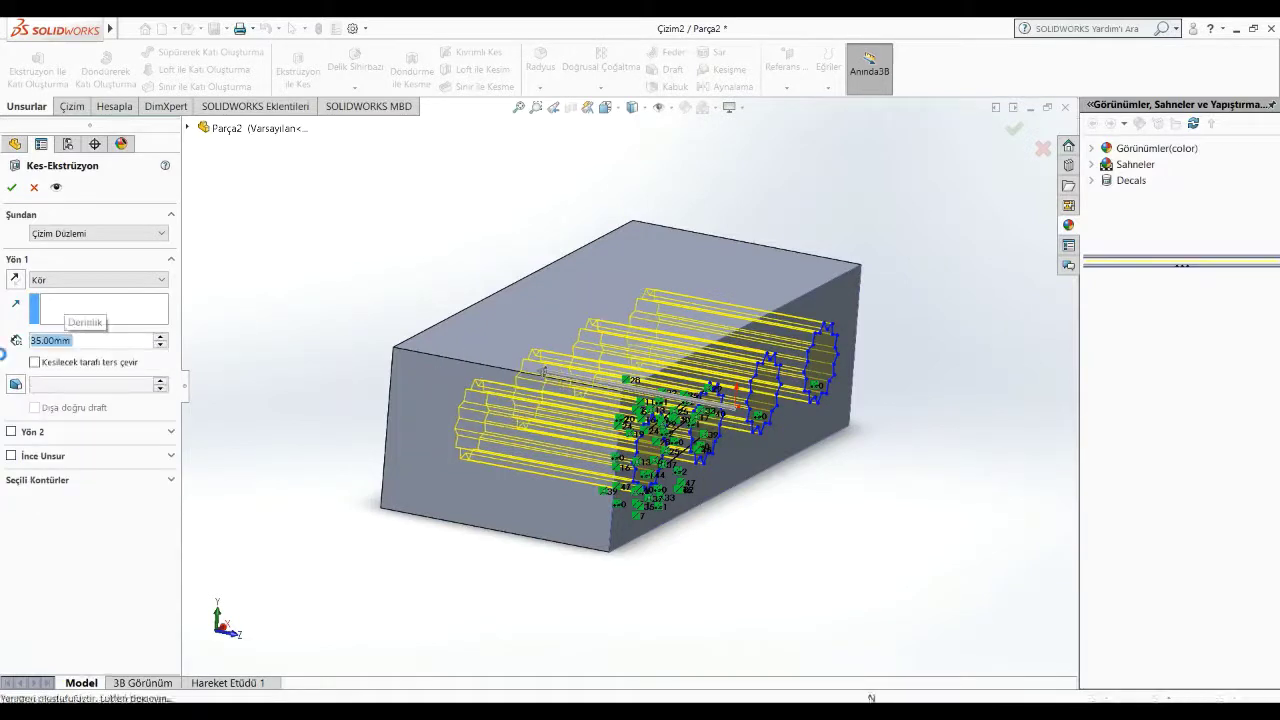
key(Return)
click(410, 328)
mouse_move(410, 328)
middle_down()
mouse_move(733, 517)
mouse_move(680, 512)
middle_up()
Step: Start a sketch on the block's bottom face and draw a centre rectangle at the origin
right_click(680, 512)
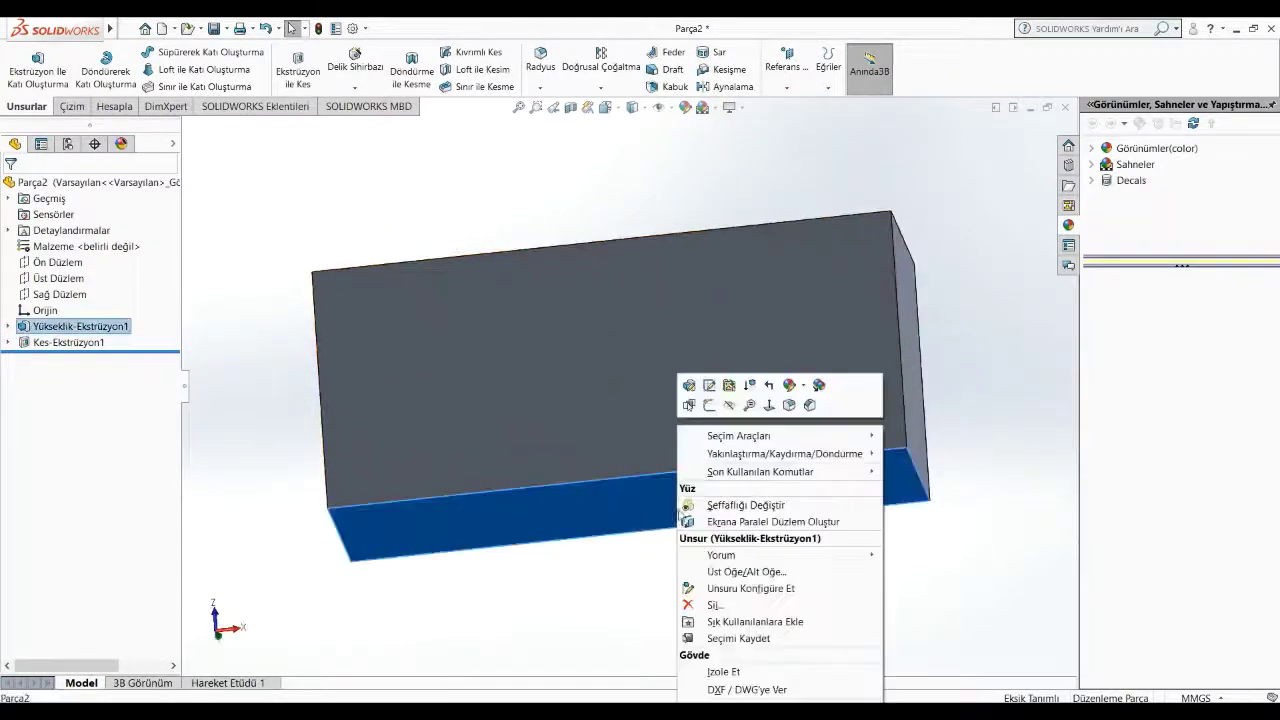
click(709, 405)
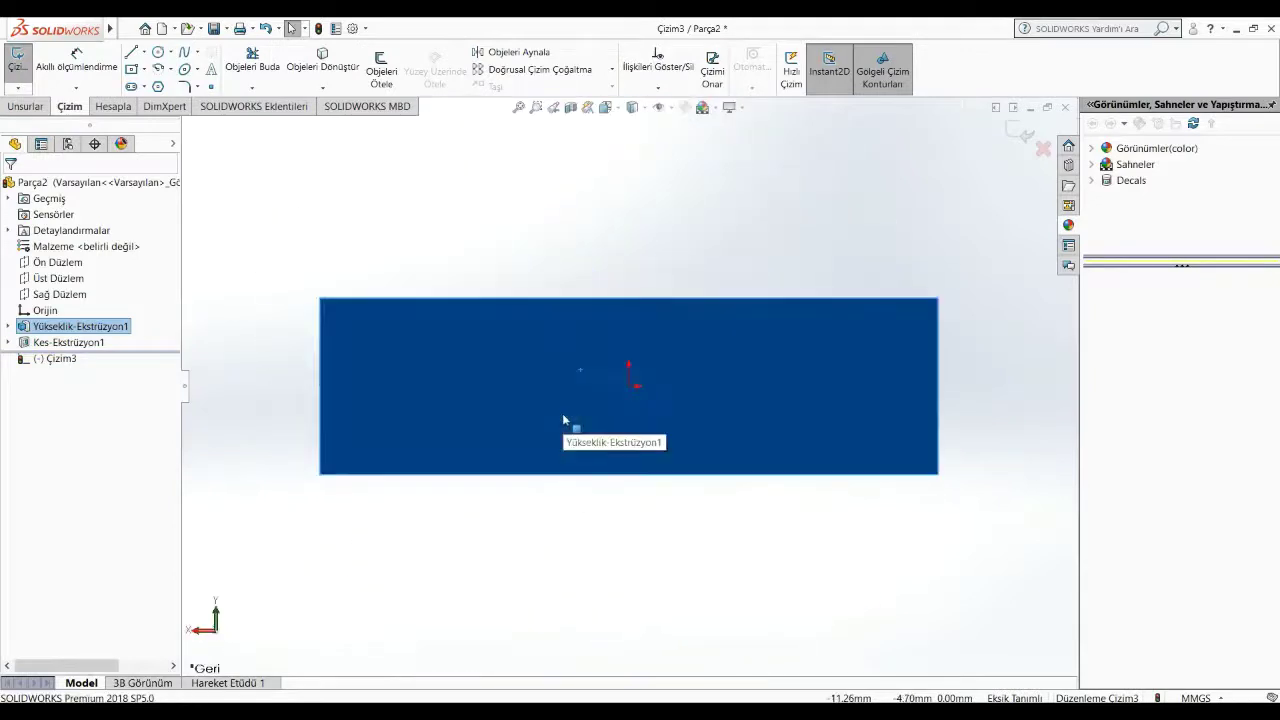
click(131, 70)
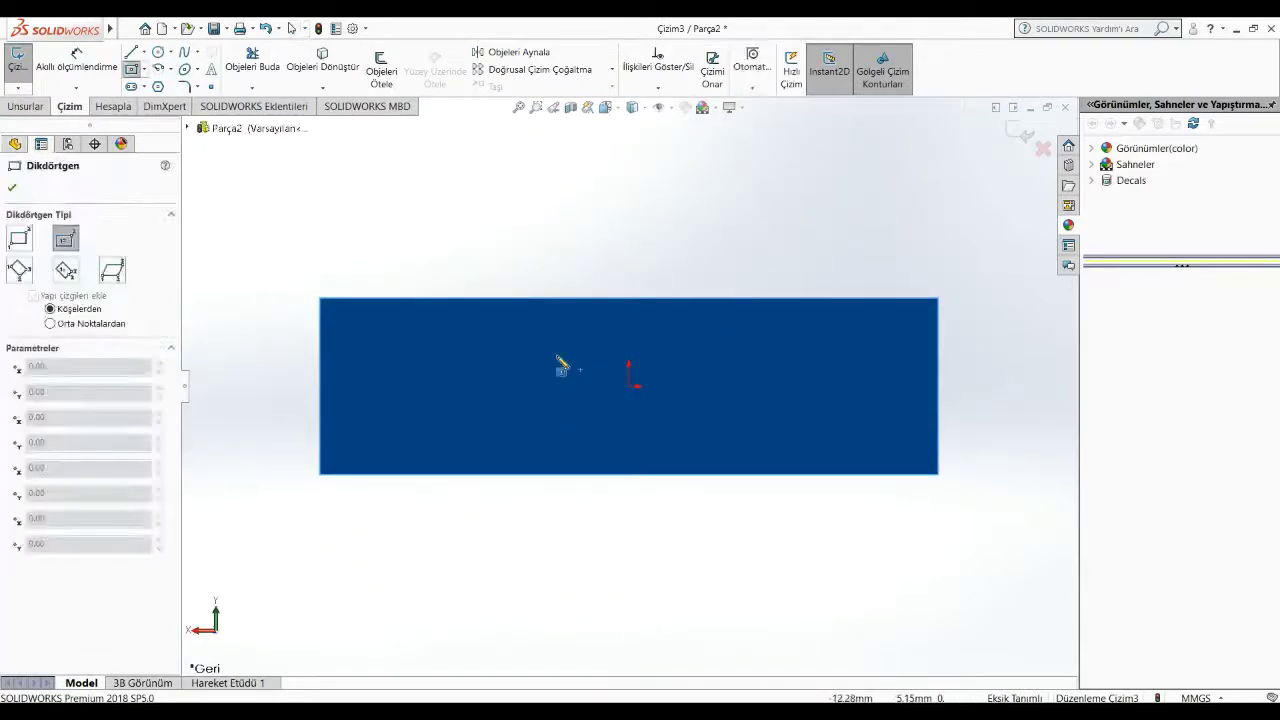
click(628, 386)
click(692, 424)
Step: Dimension the rectangle 20 mm wide and 15 mm high
click(76, 60)
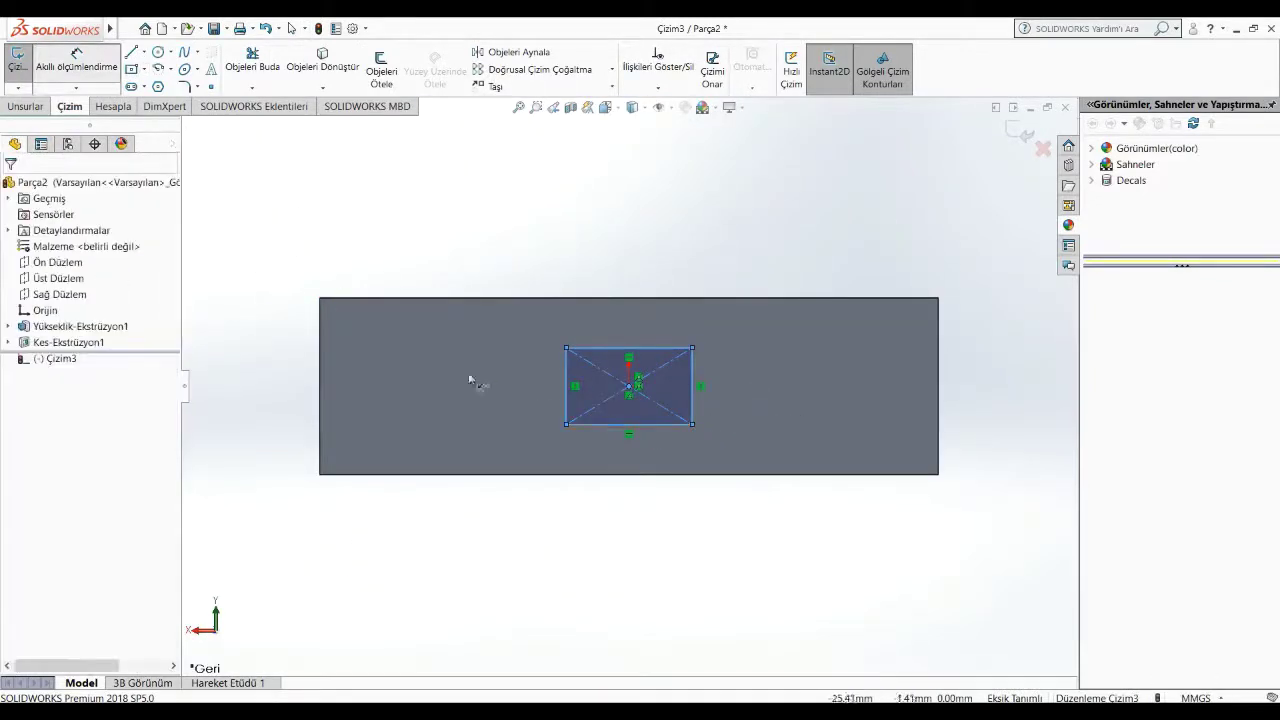
click(628, 424)
click(632, 545)
text(20m)
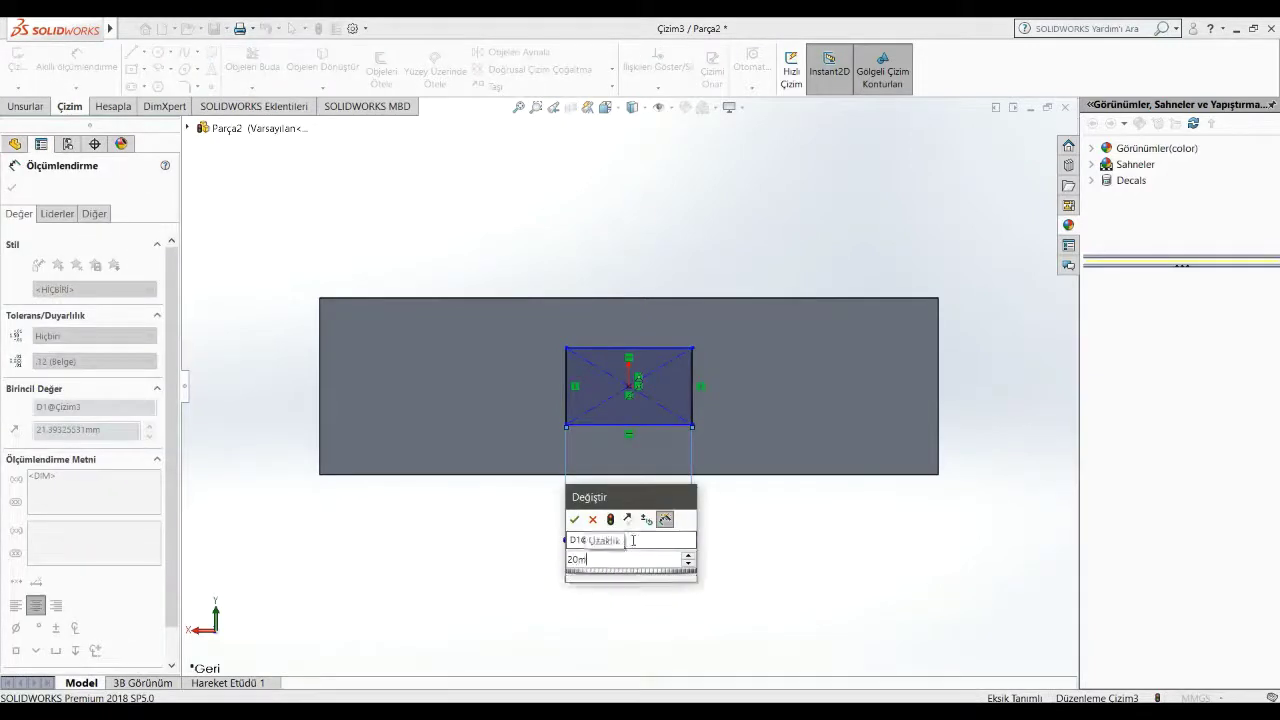
key(Return)
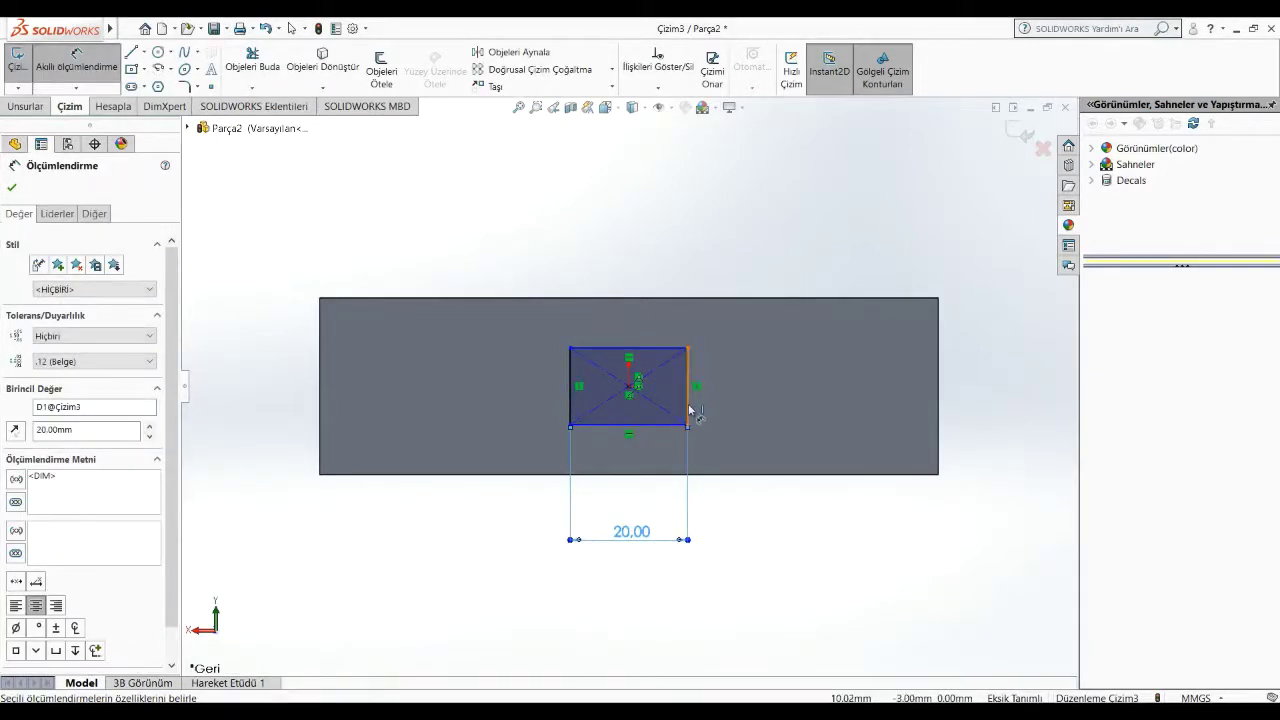
click(690, 410)
click(750, 395)
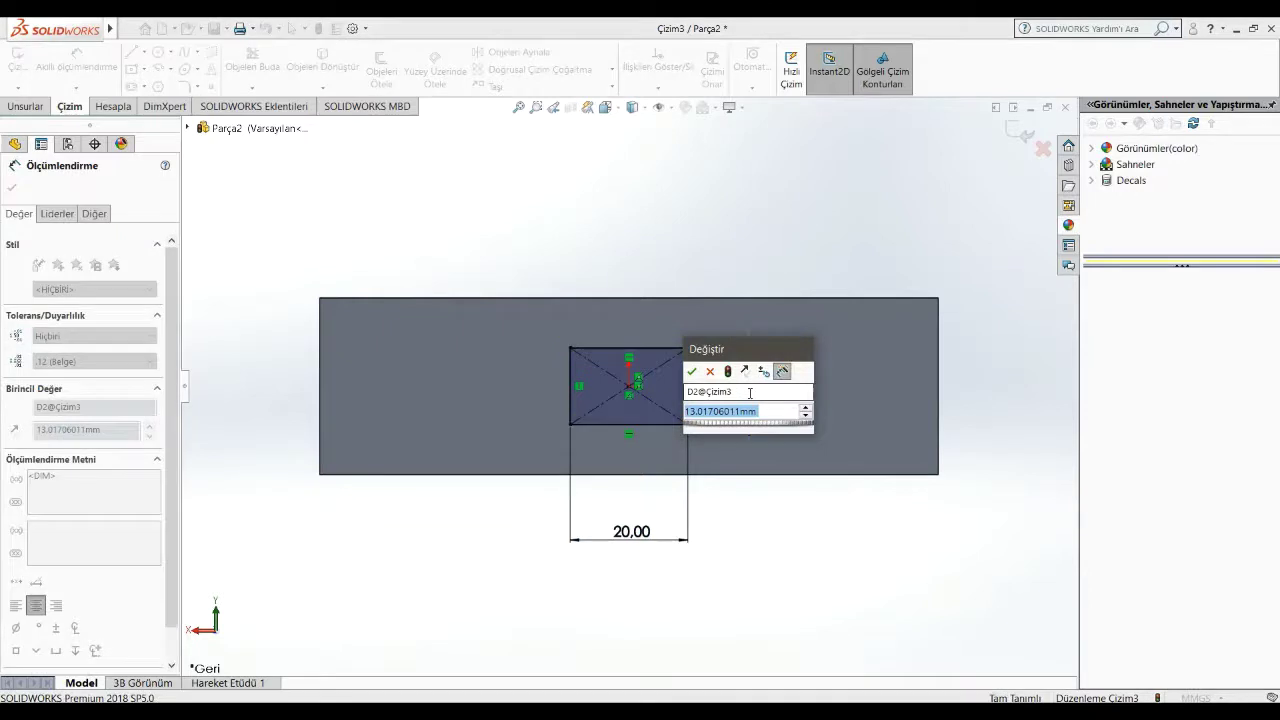
text(15)
key(Return)
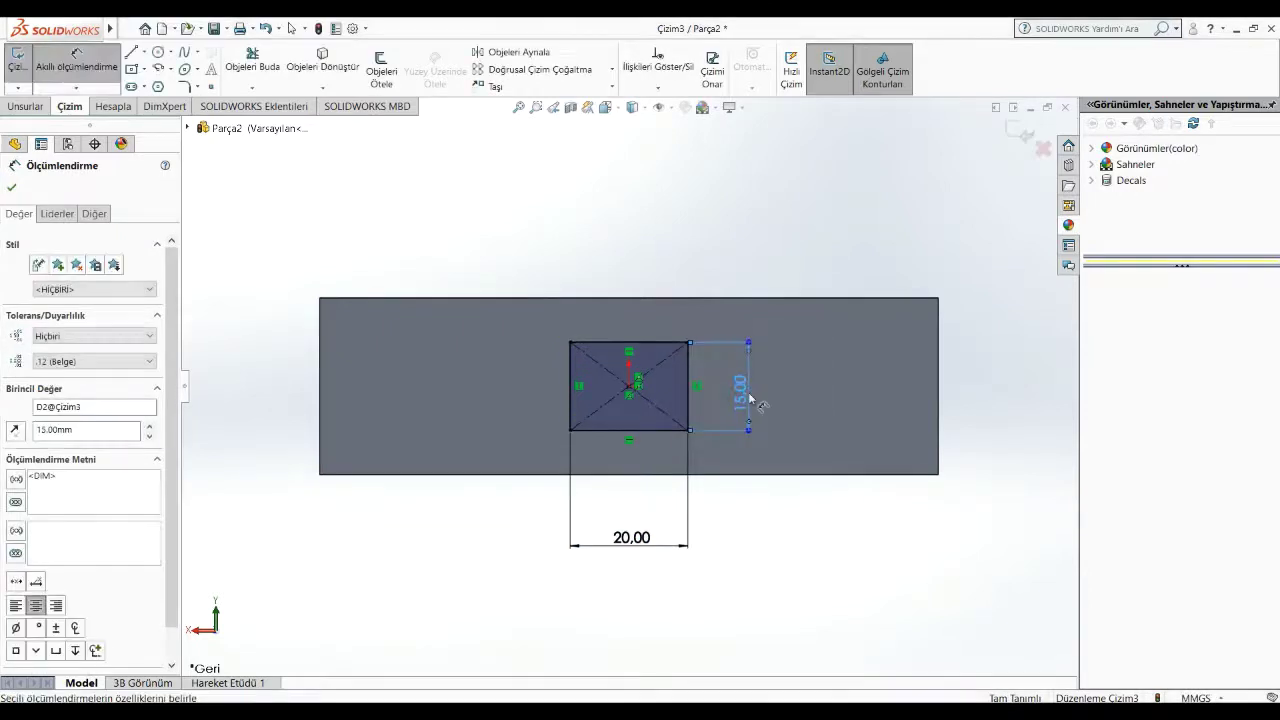
Step: Extrude the rectangle 20 mm as a boss and orbit to view it
click(25, 106)
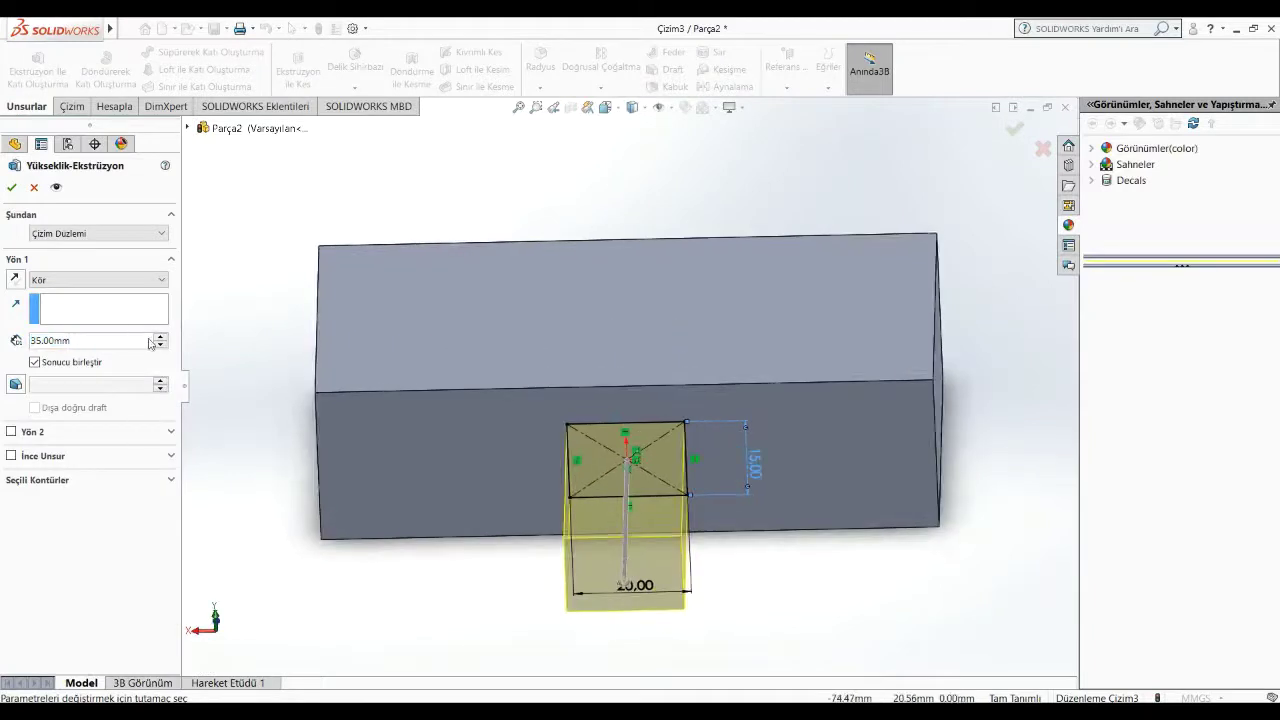
text(20)
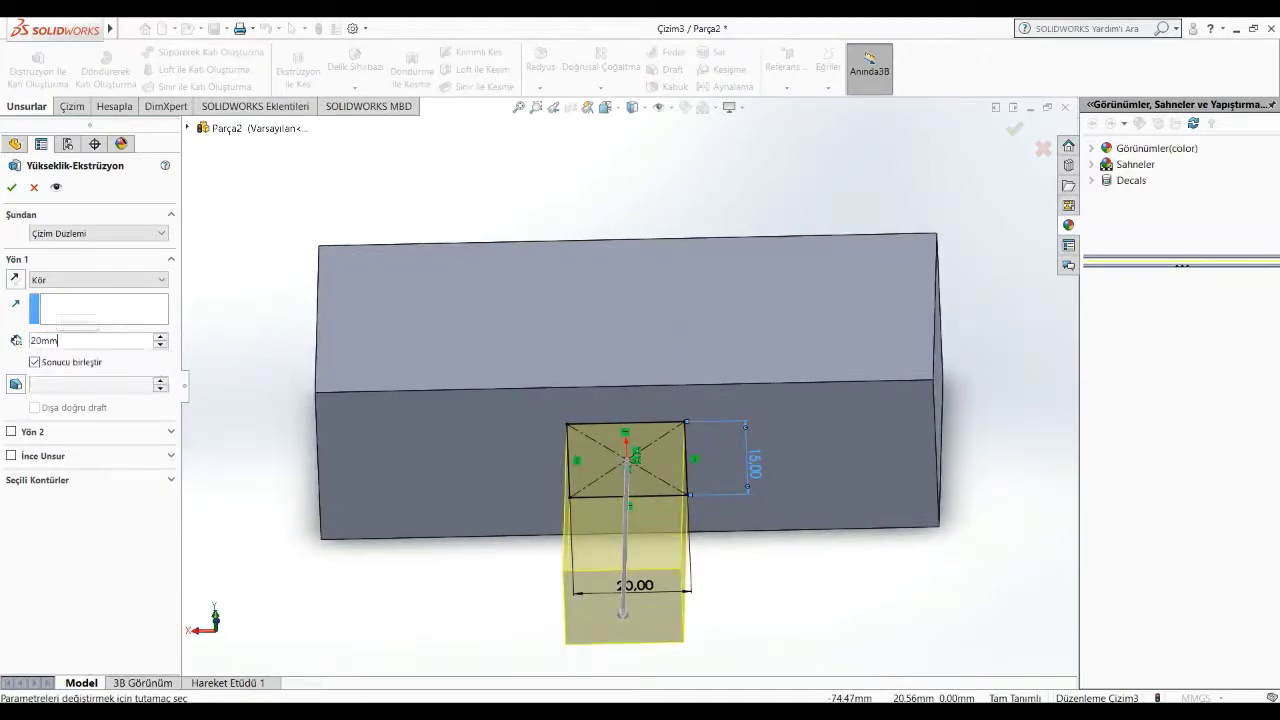
key(Return)
key(Return)
middle_drag(520, 343, 645, 296)
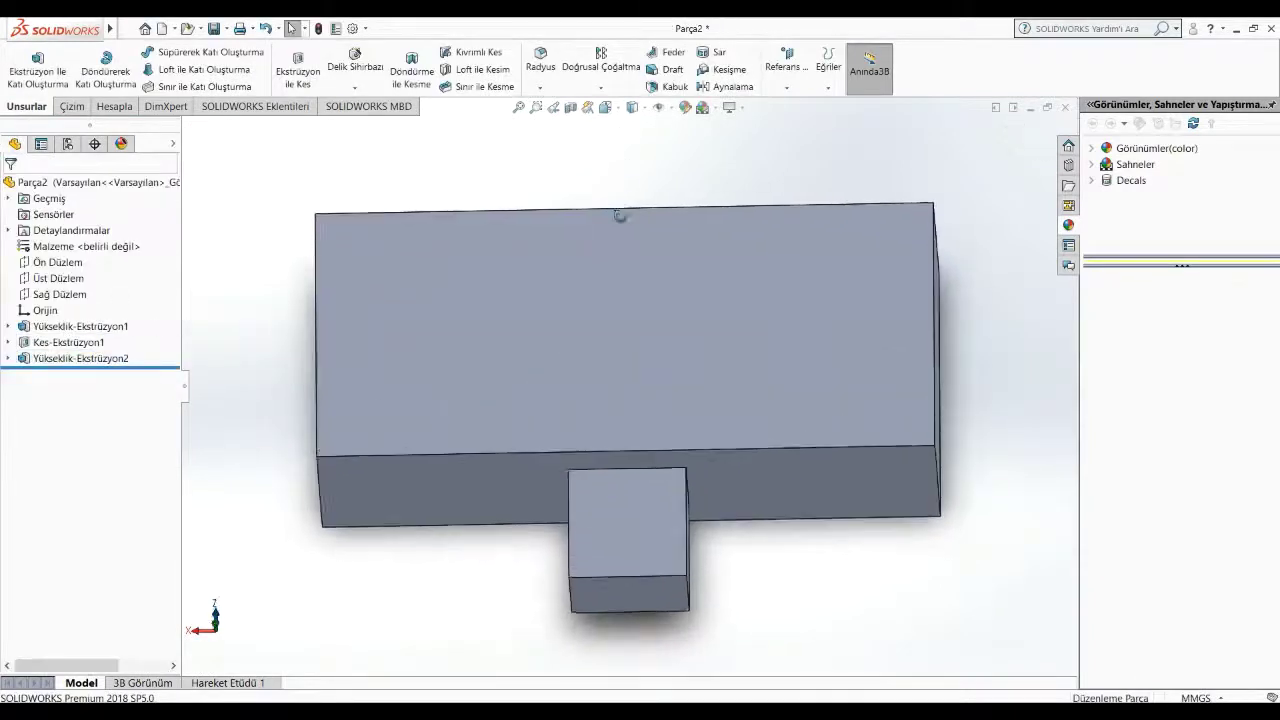
Step: Start a sketch on the boss's end face and draw a centre rectangle
right_click(663, 563)
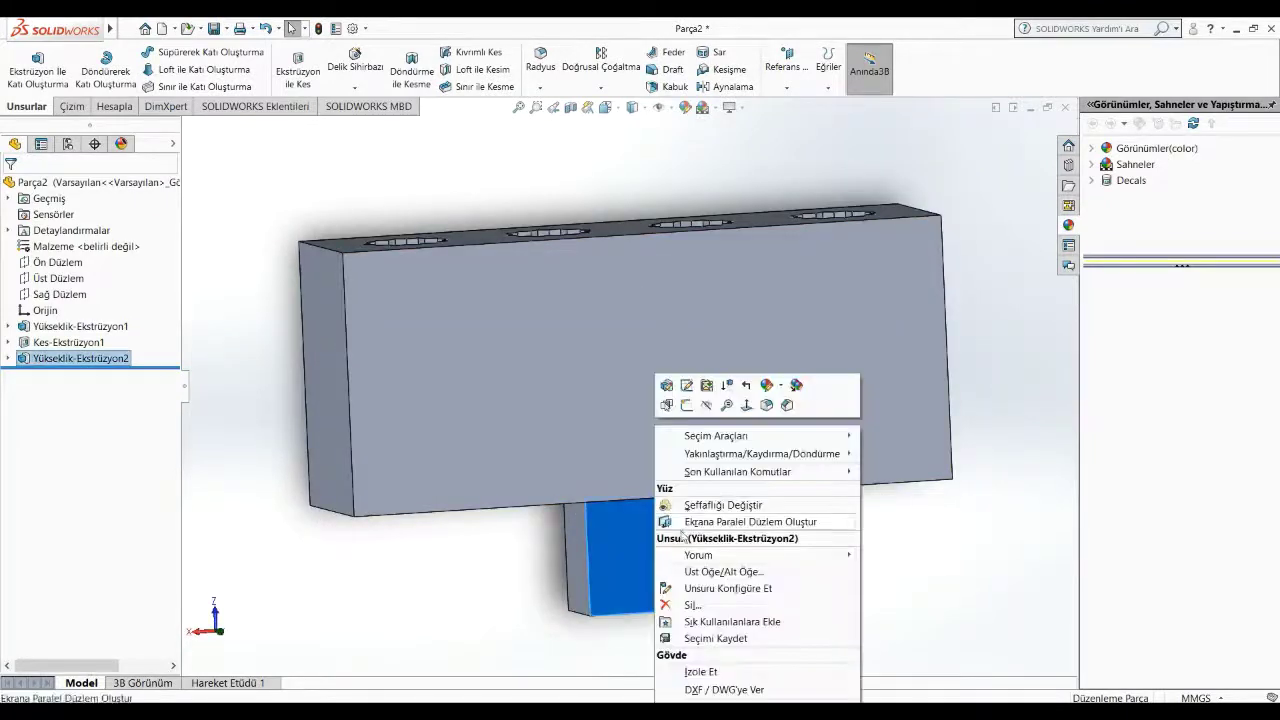
click(687, 405)
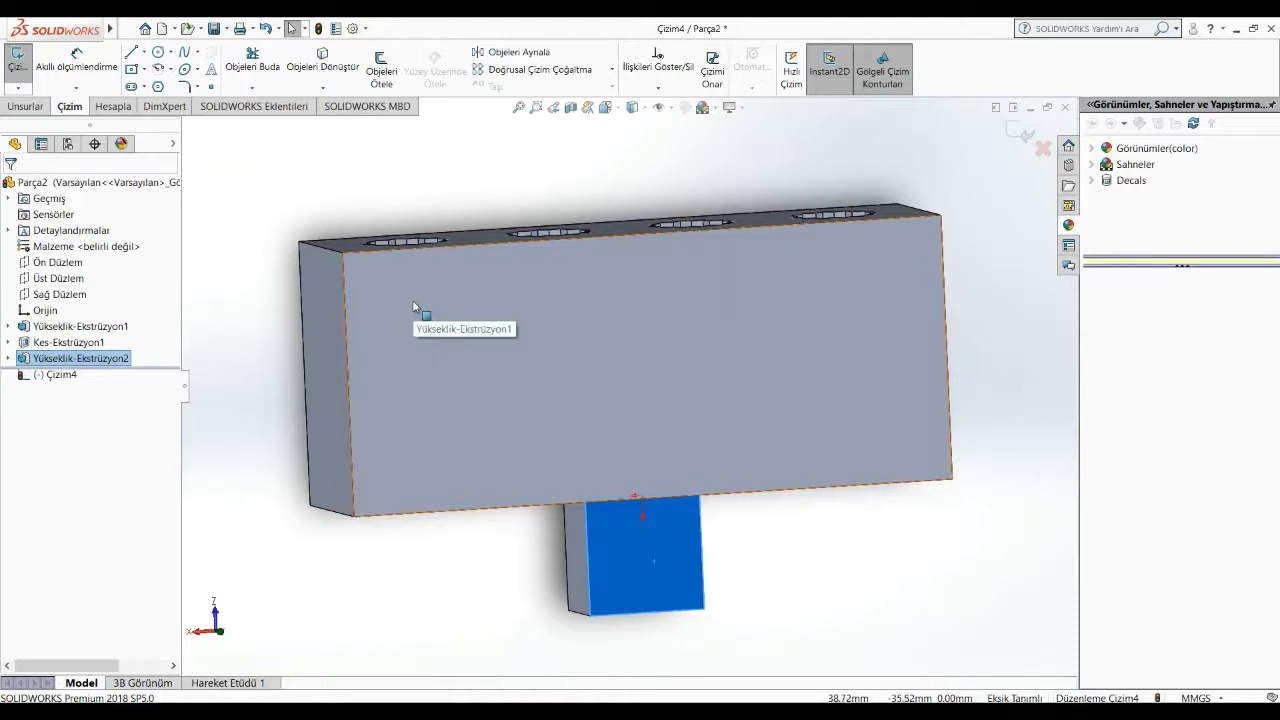
key(ctrl+8)
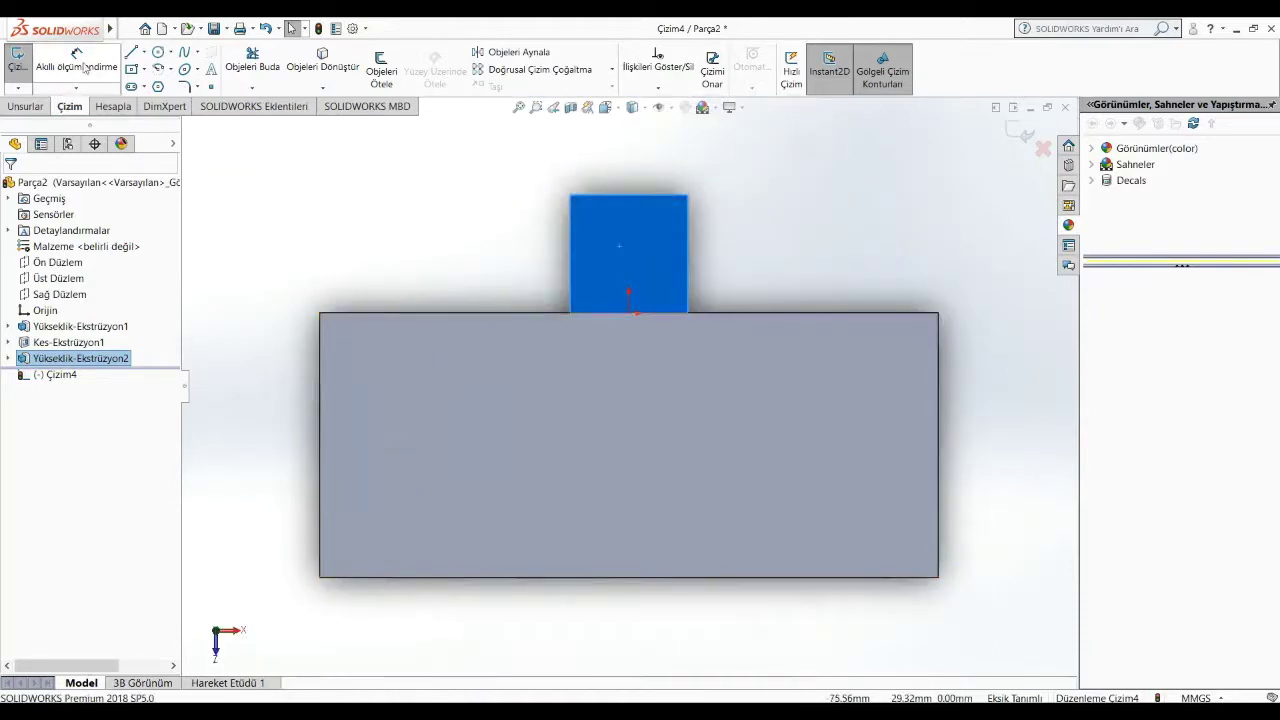
click(85, 67)
click(131, 68)
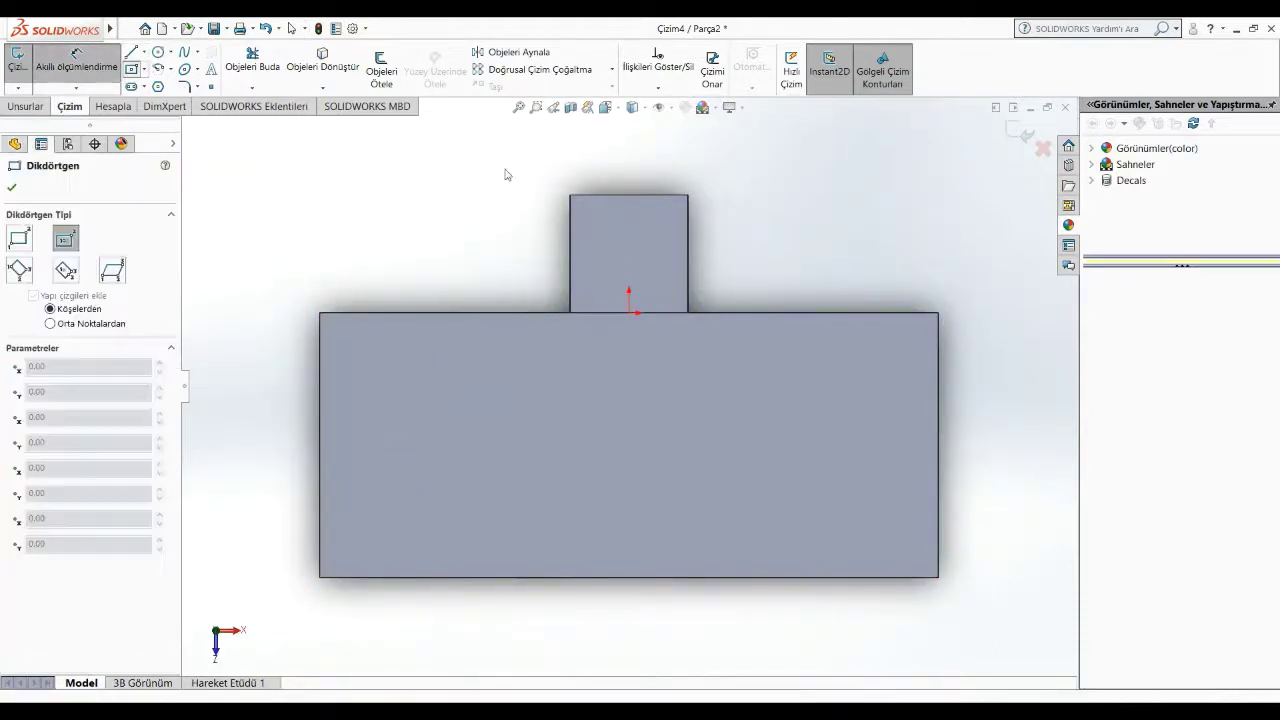
click(629, 246)
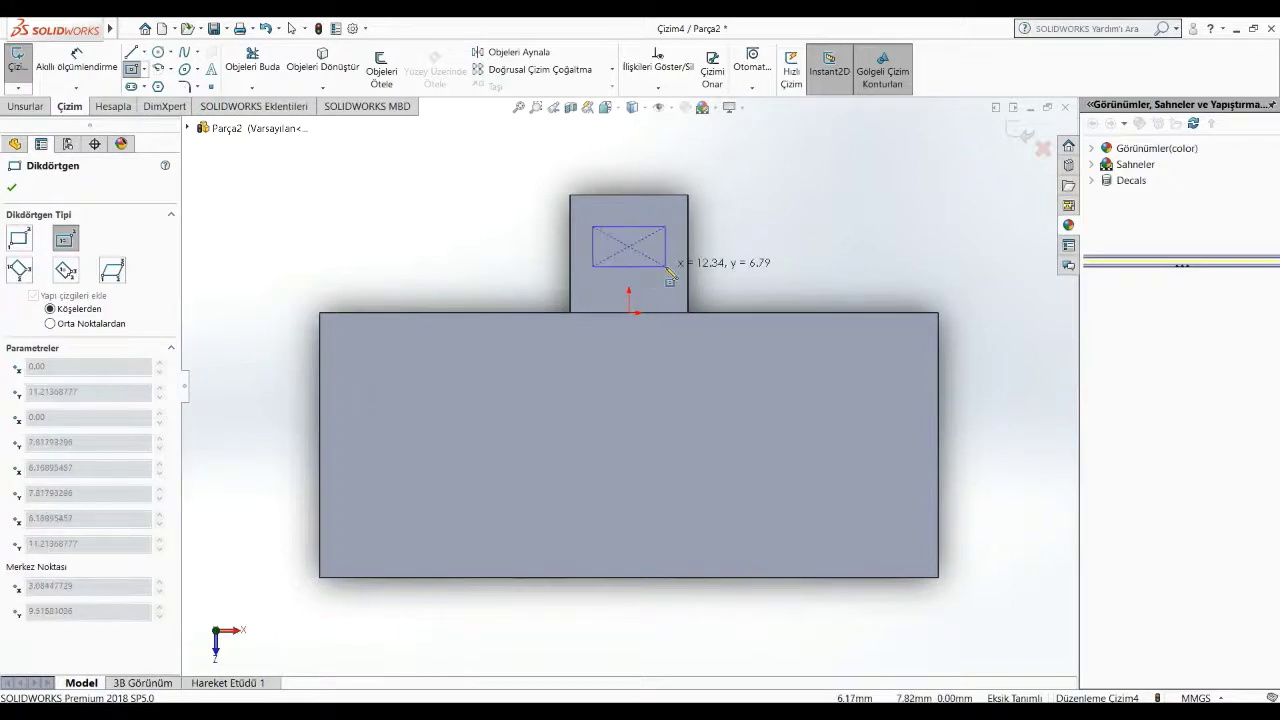
click(665, 266)
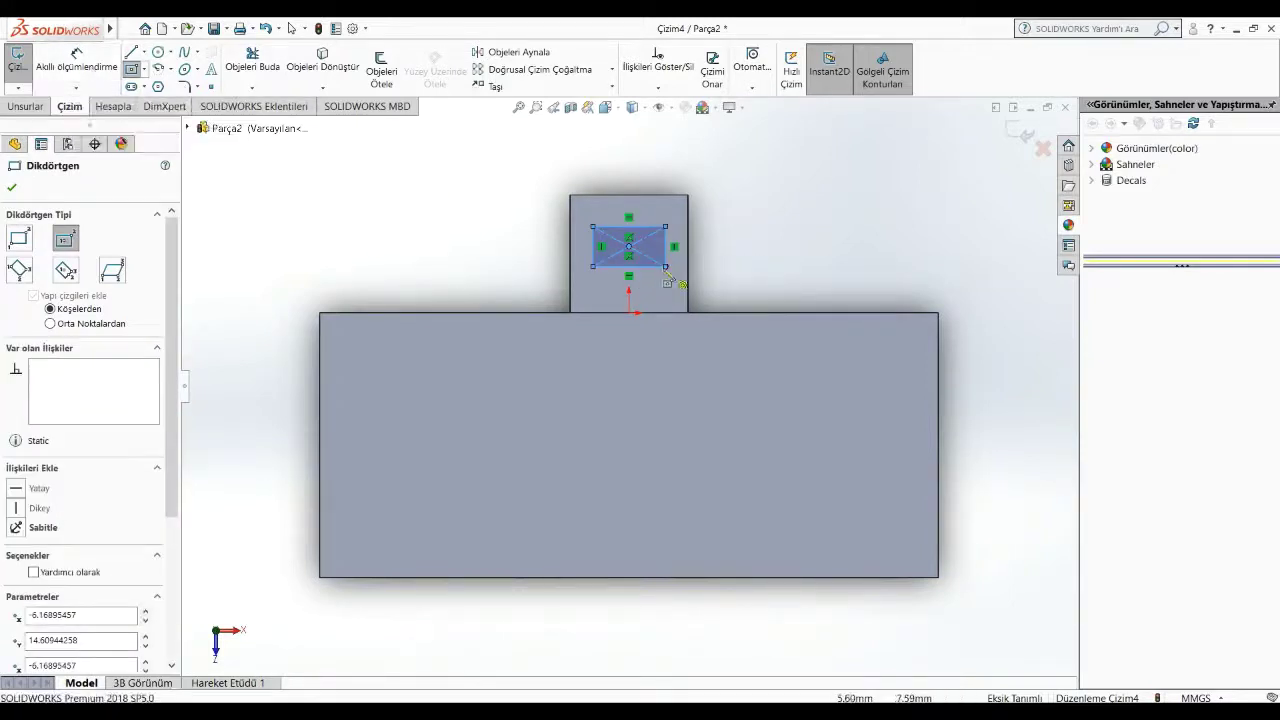
key(Escape)
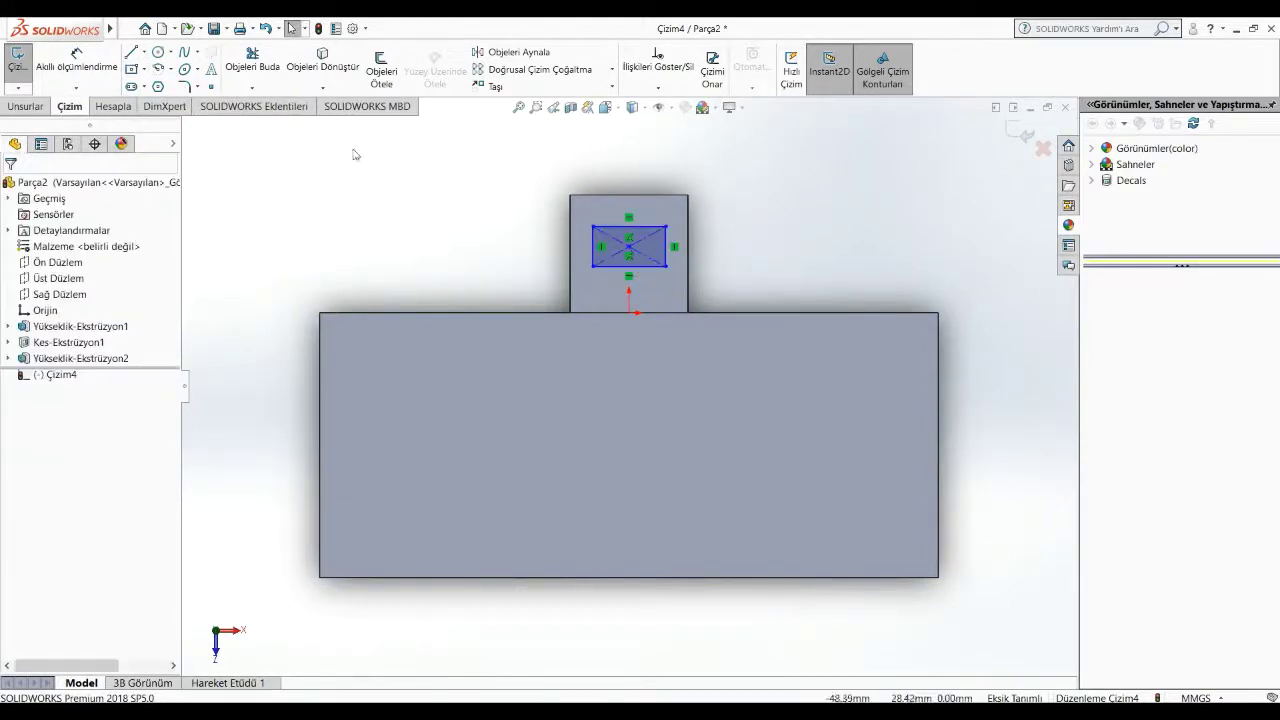
Step: Dimension the rectangle 6 mm wide and 5 mm high
key(d)
click(648, 266)
click(630, 350)
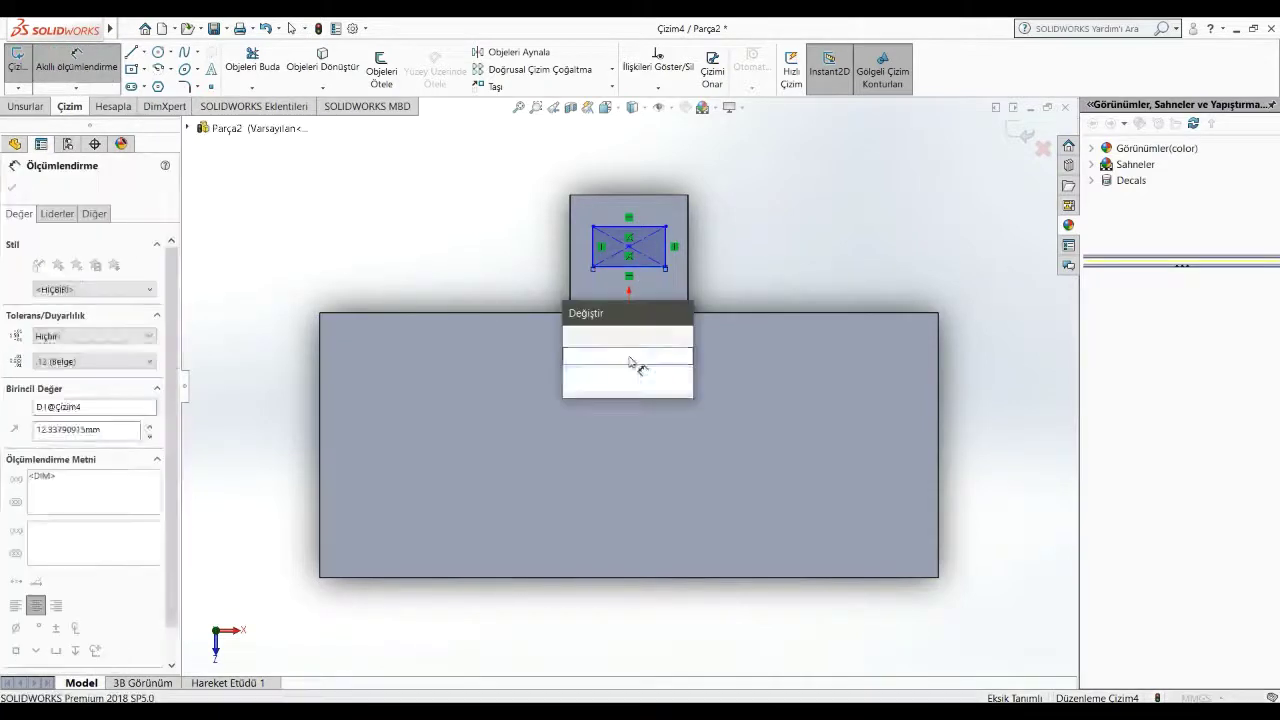
text(6m)
key(Return)
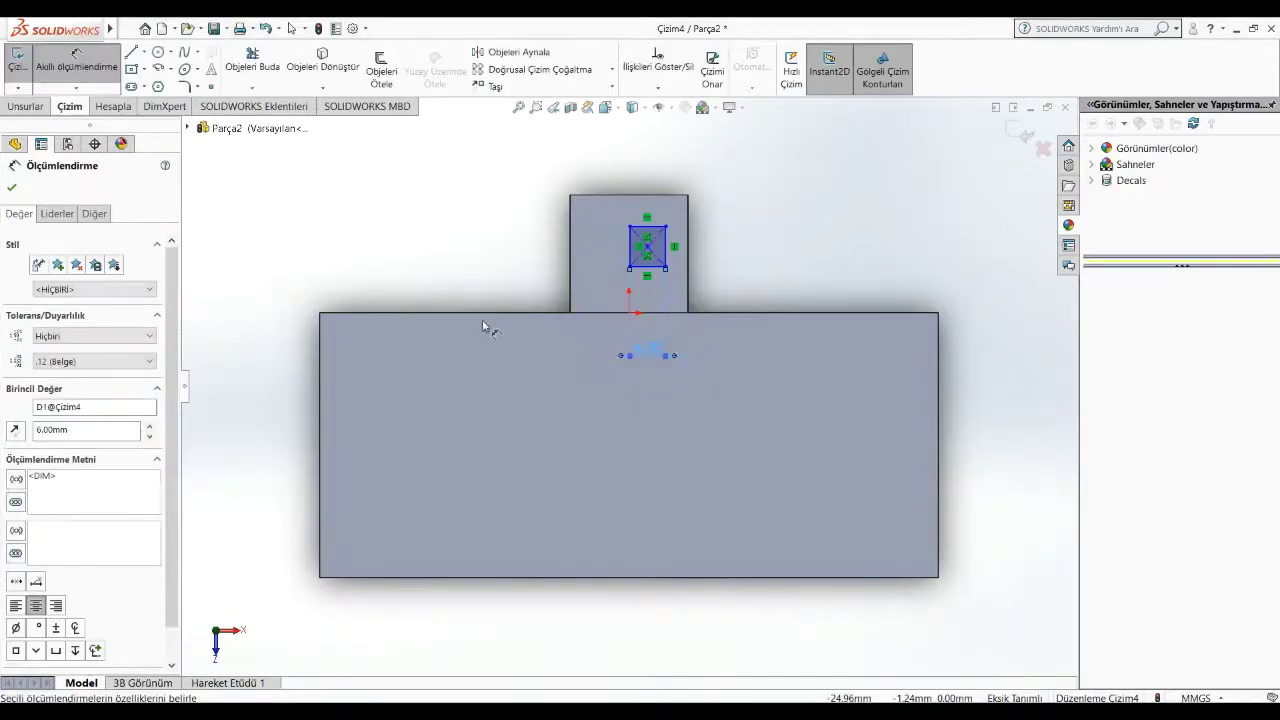
click(557, 256)
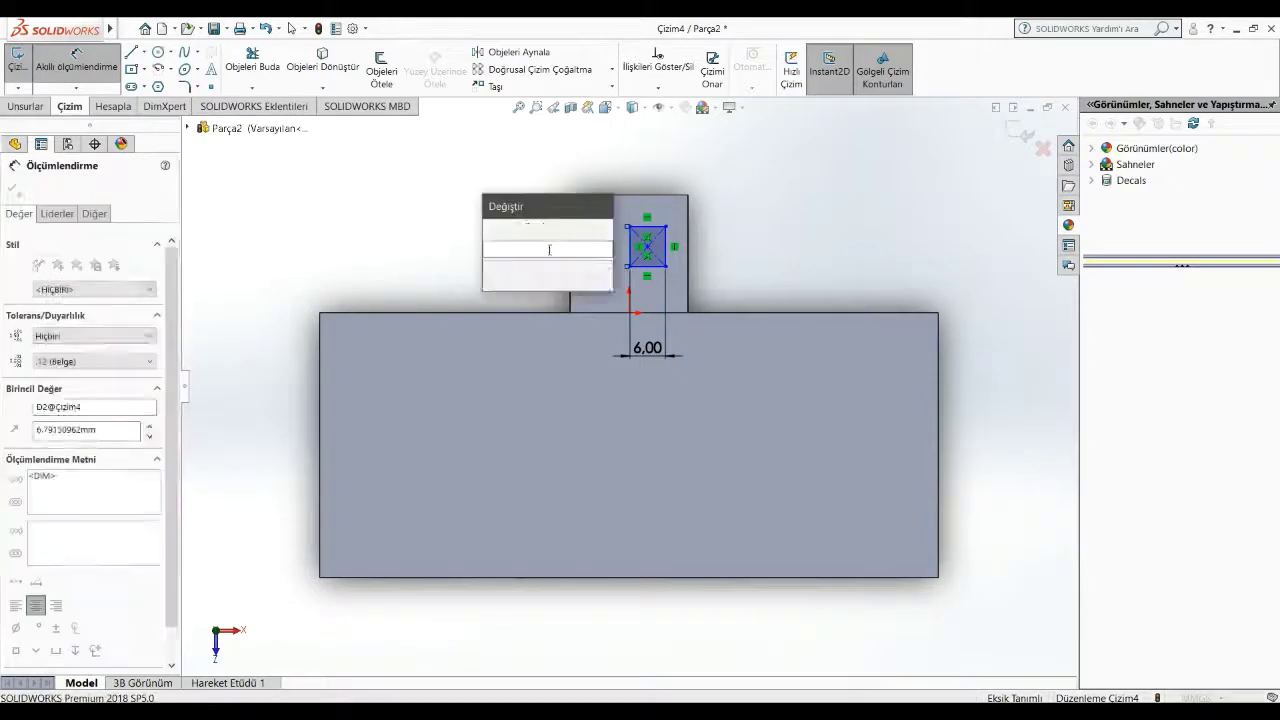
text(5mm)
key(Return)
key(Escape)
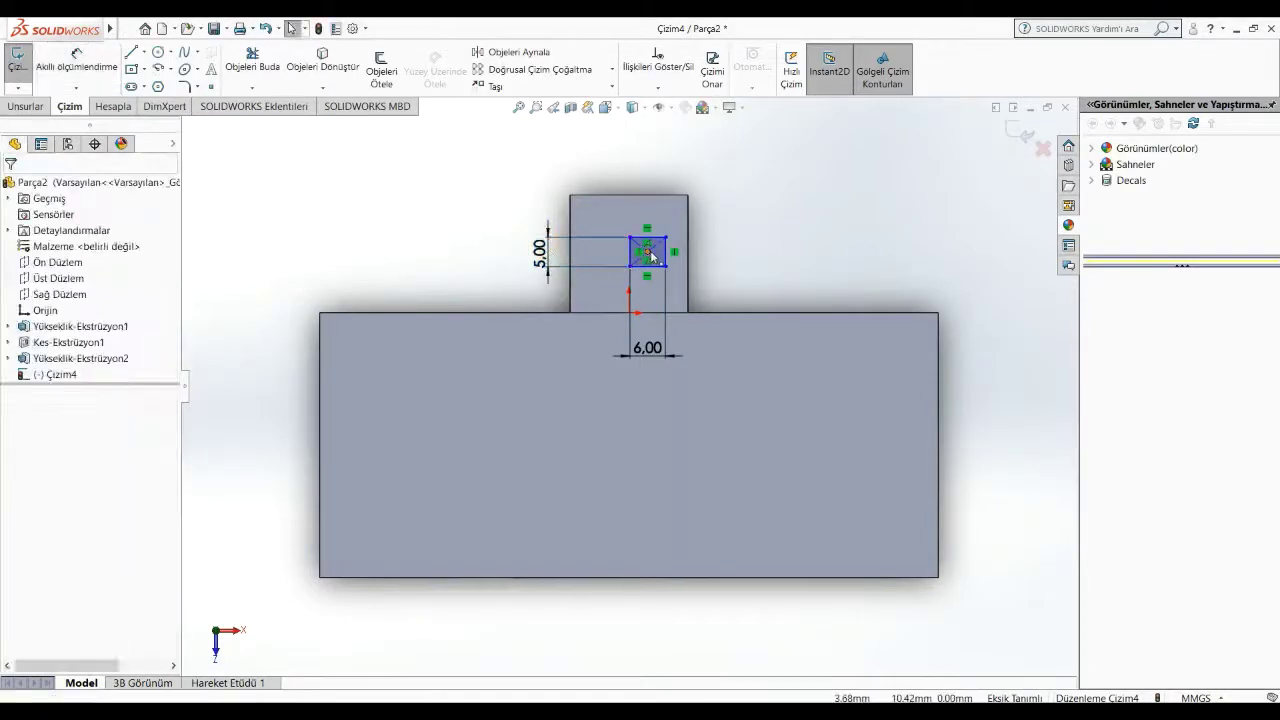
Step: Add vertical and horizontal relations tying the square's points to the origin and block edge
click(633, 313)
ctrl+click(630, 314)
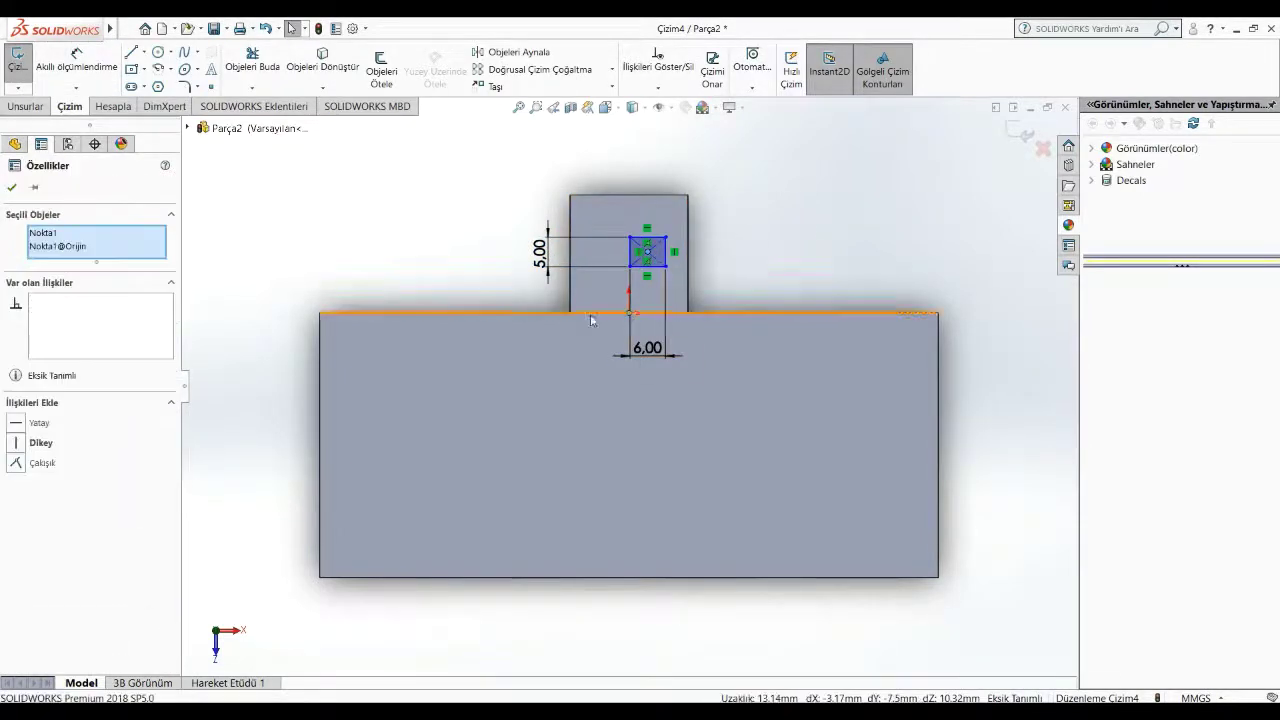
click(41, 441)
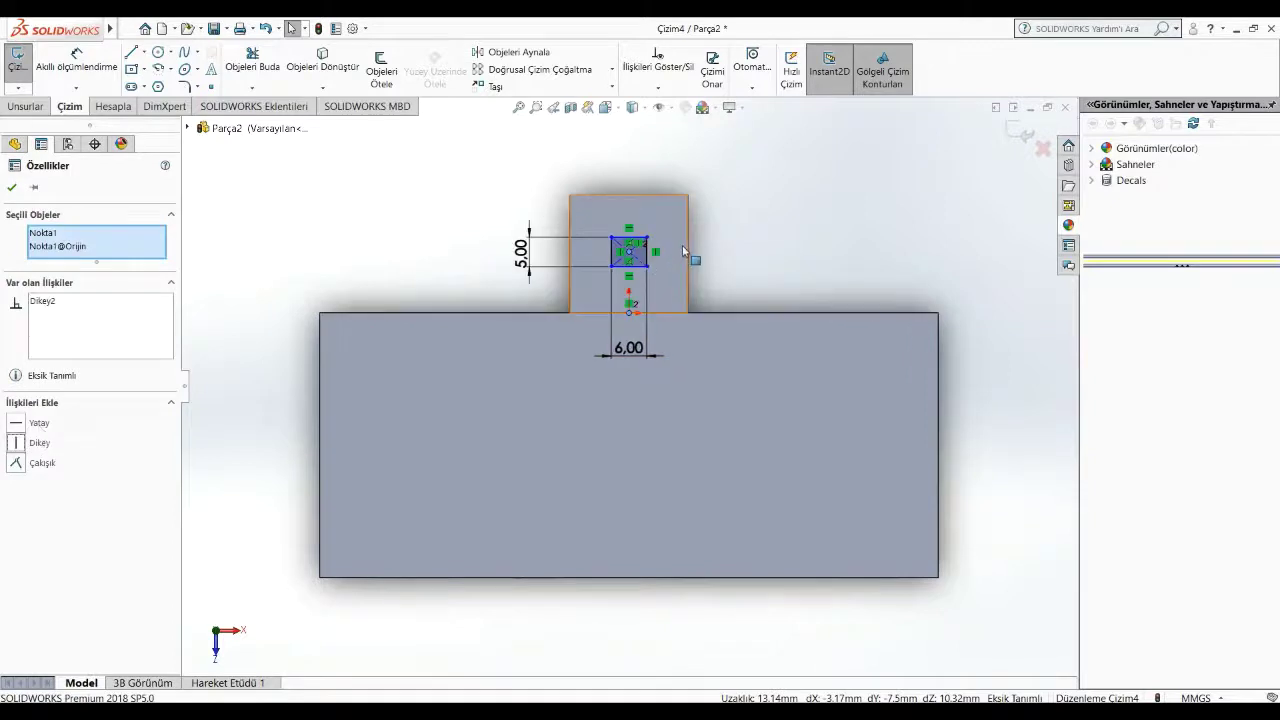
click(632, 254)
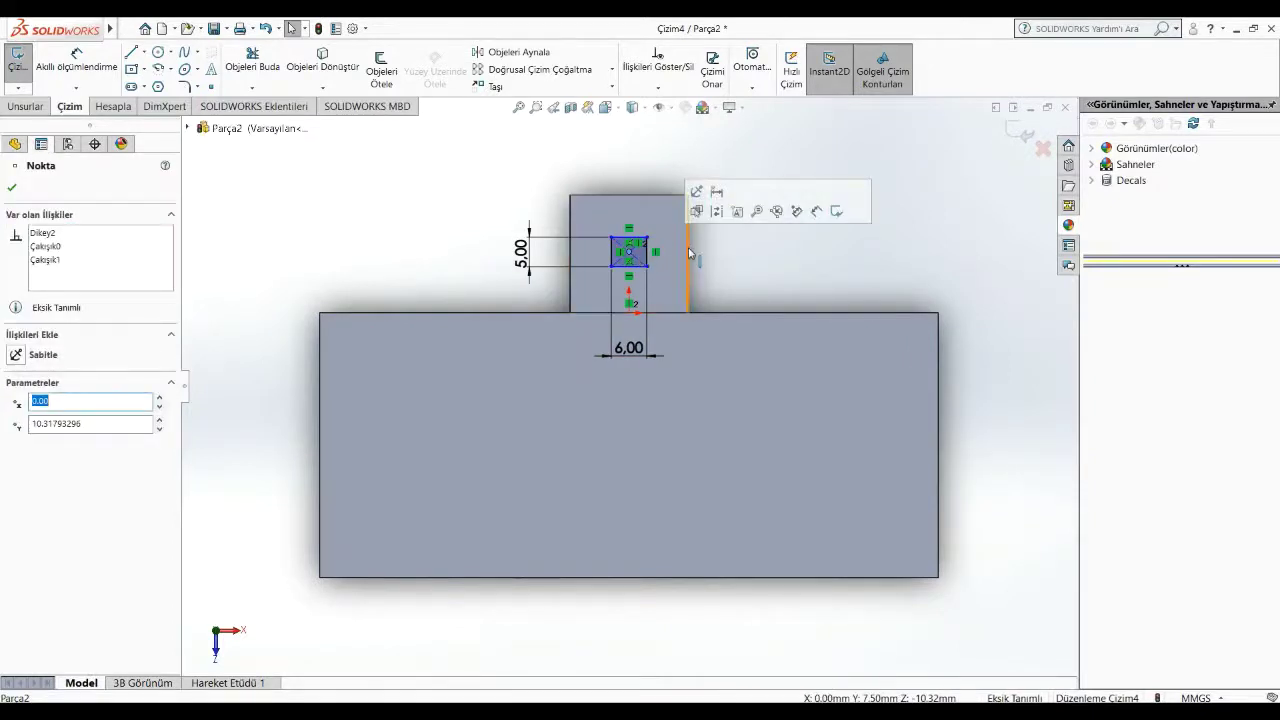
ctrl+click(688, 255)
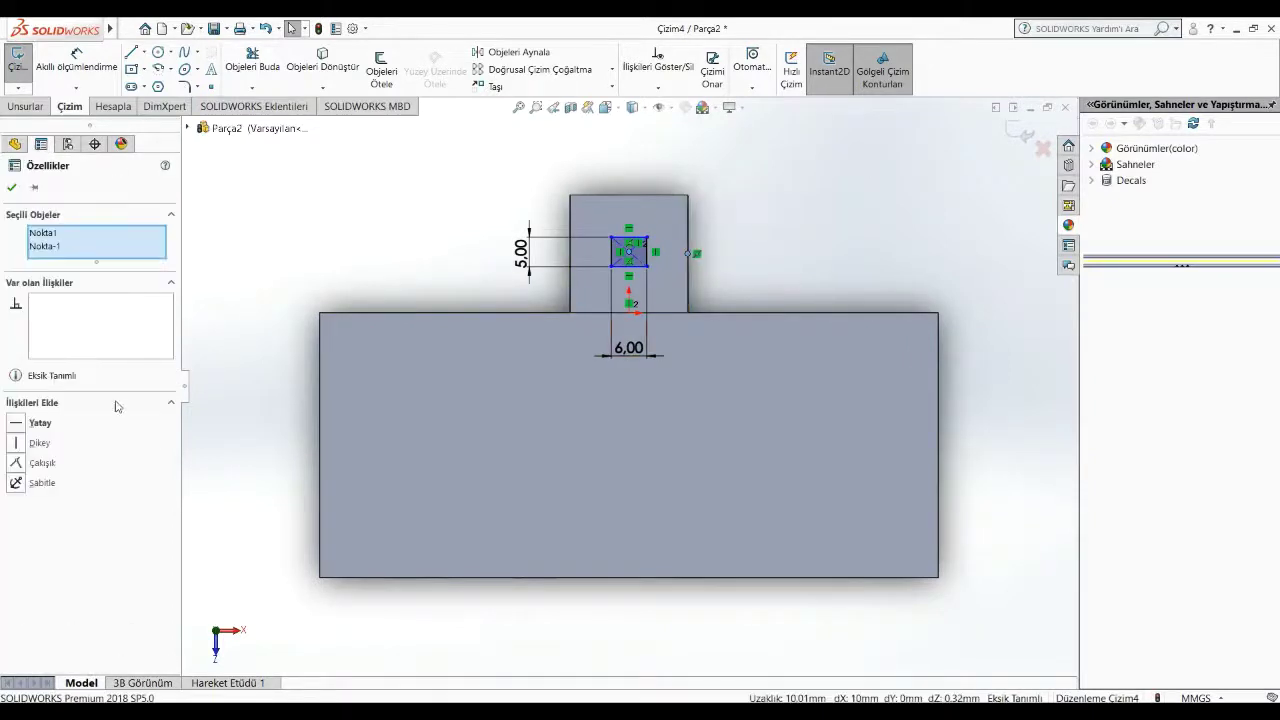
click(41, 445)
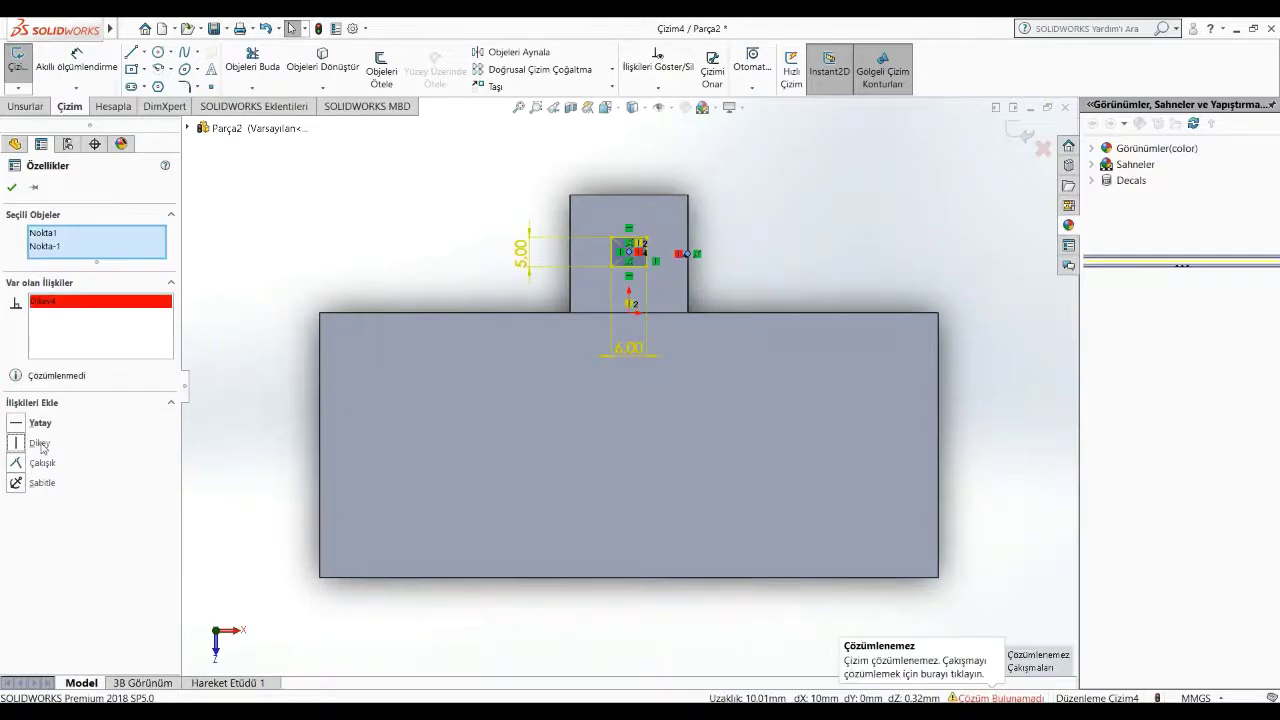
click(40, 428)
Step: Delete the conflicting relations and keep a horizontal alignment instead
right_click(57, 305)
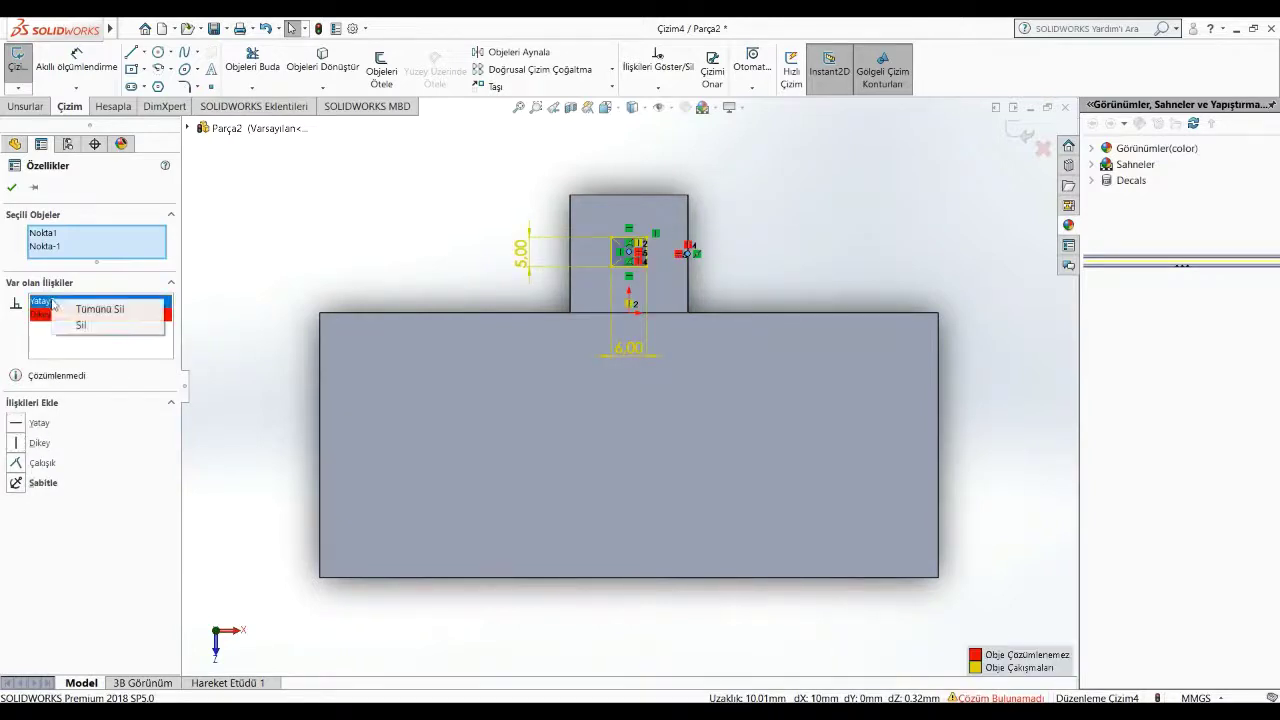
click(85, 305)
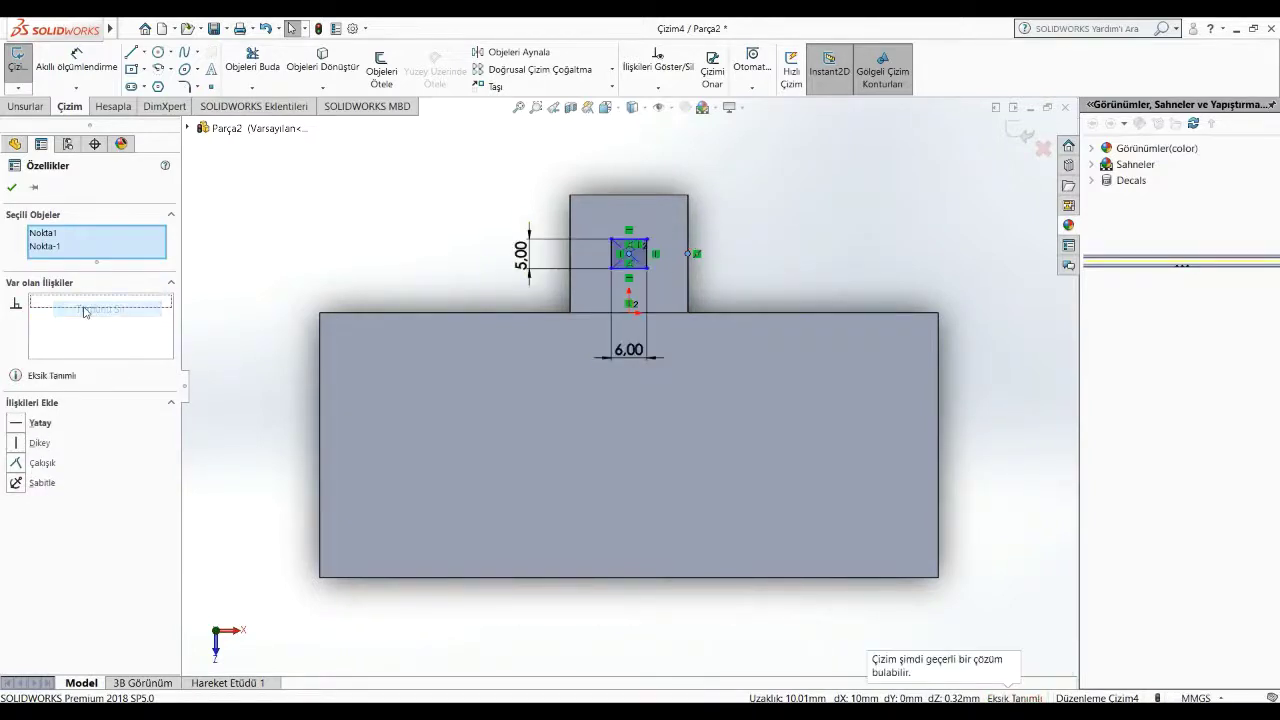
click(45, 446)
right_click(75, 317)
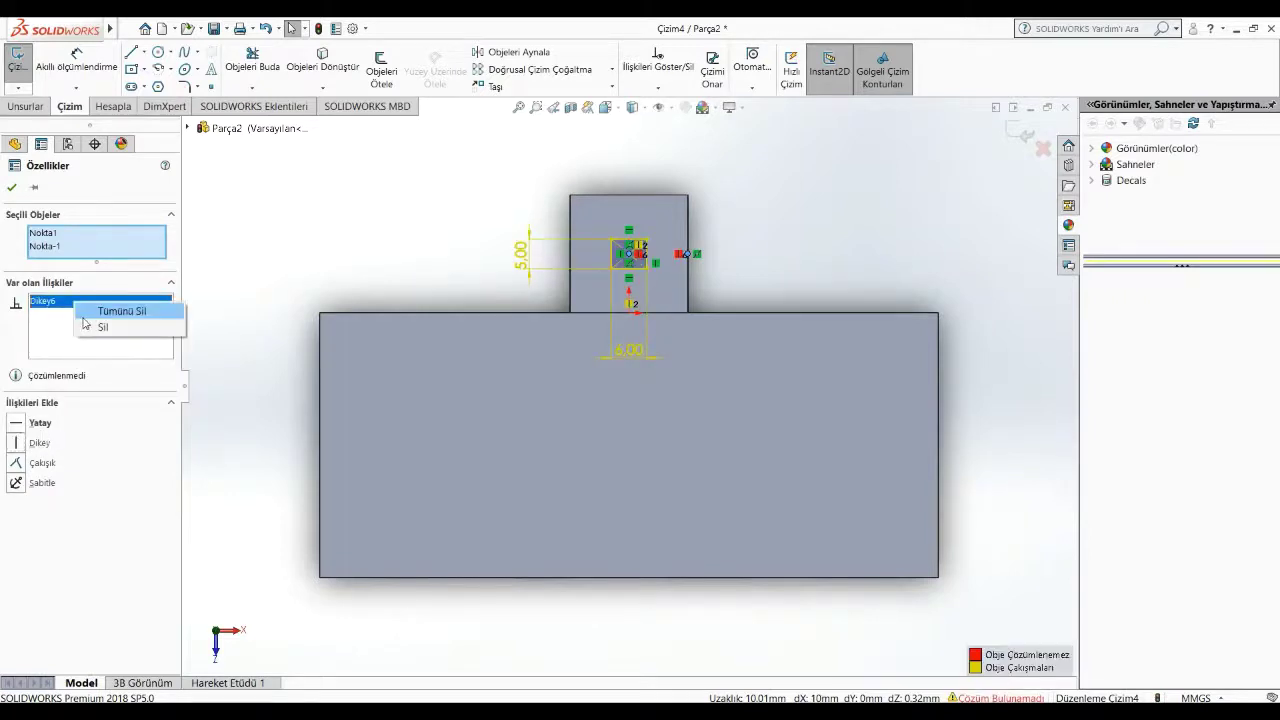
click(100, 316)
click(40, 424)
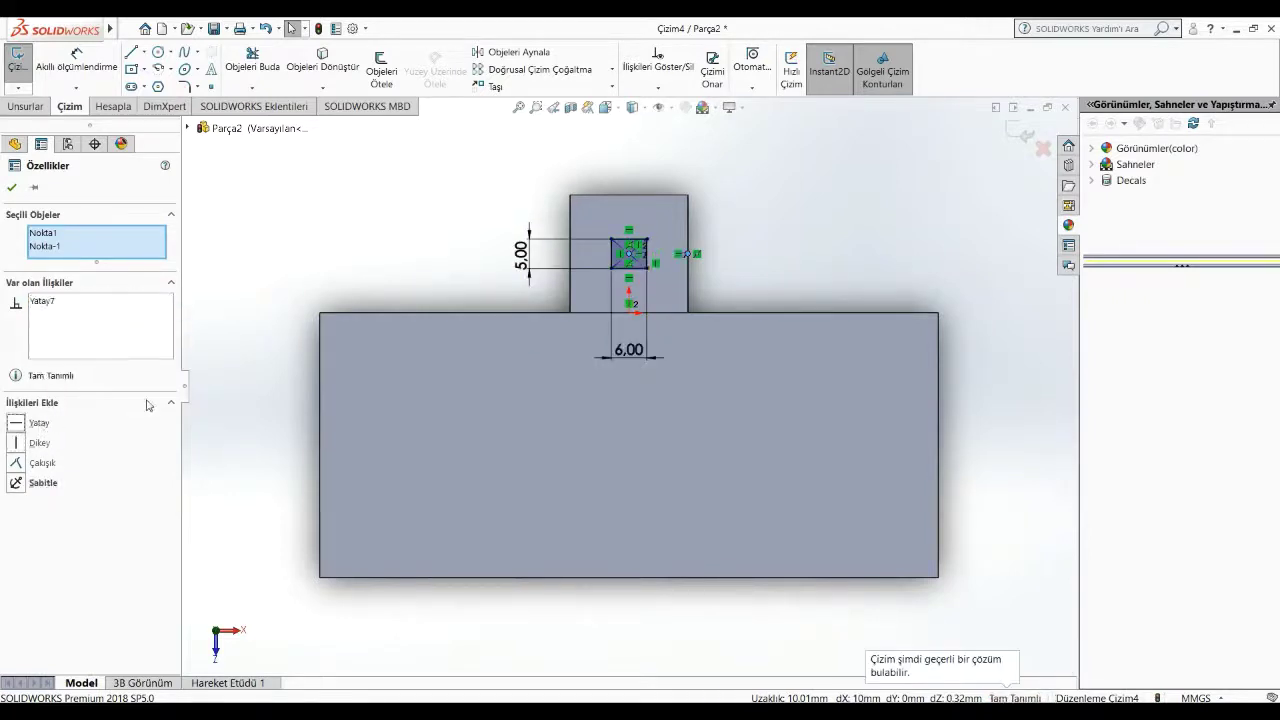
scroll(700, 260, down, 2)
Step: Set the square's height dimension to 6 mm, fully defining sketch Çizim4
click(750, 250)
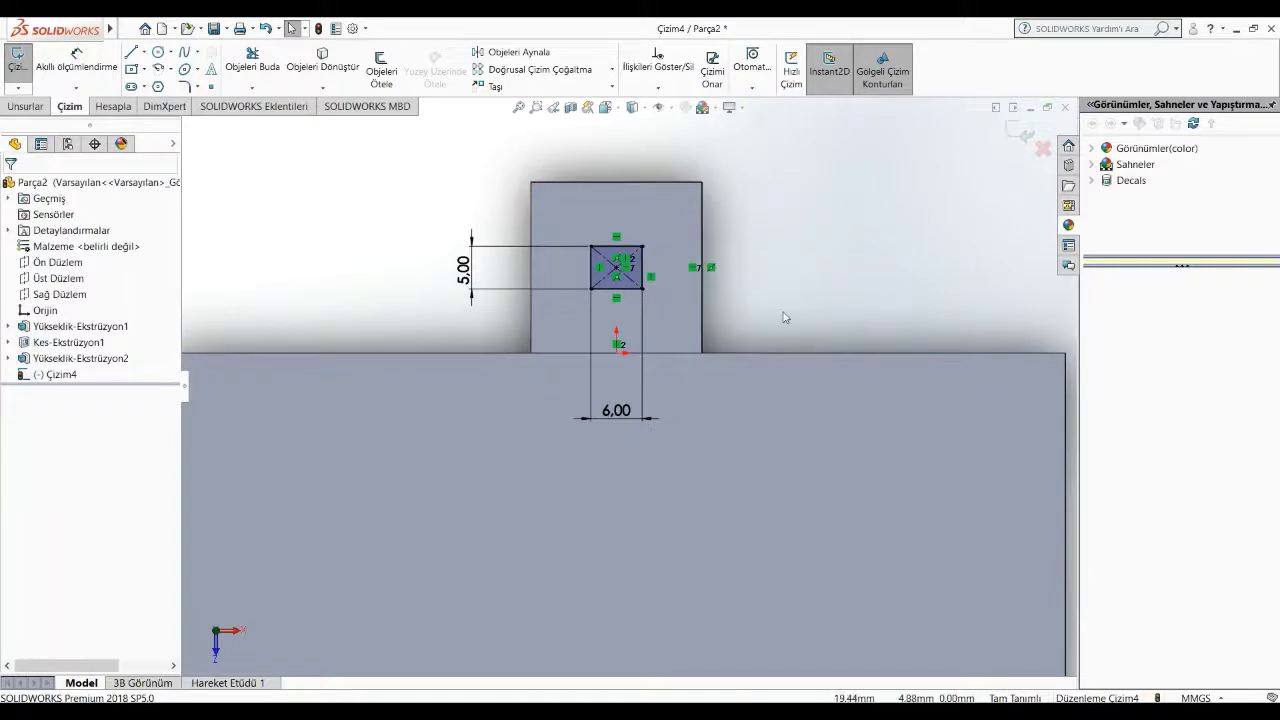
scroll(785, 317, up, 2)
double_click(508, 300)
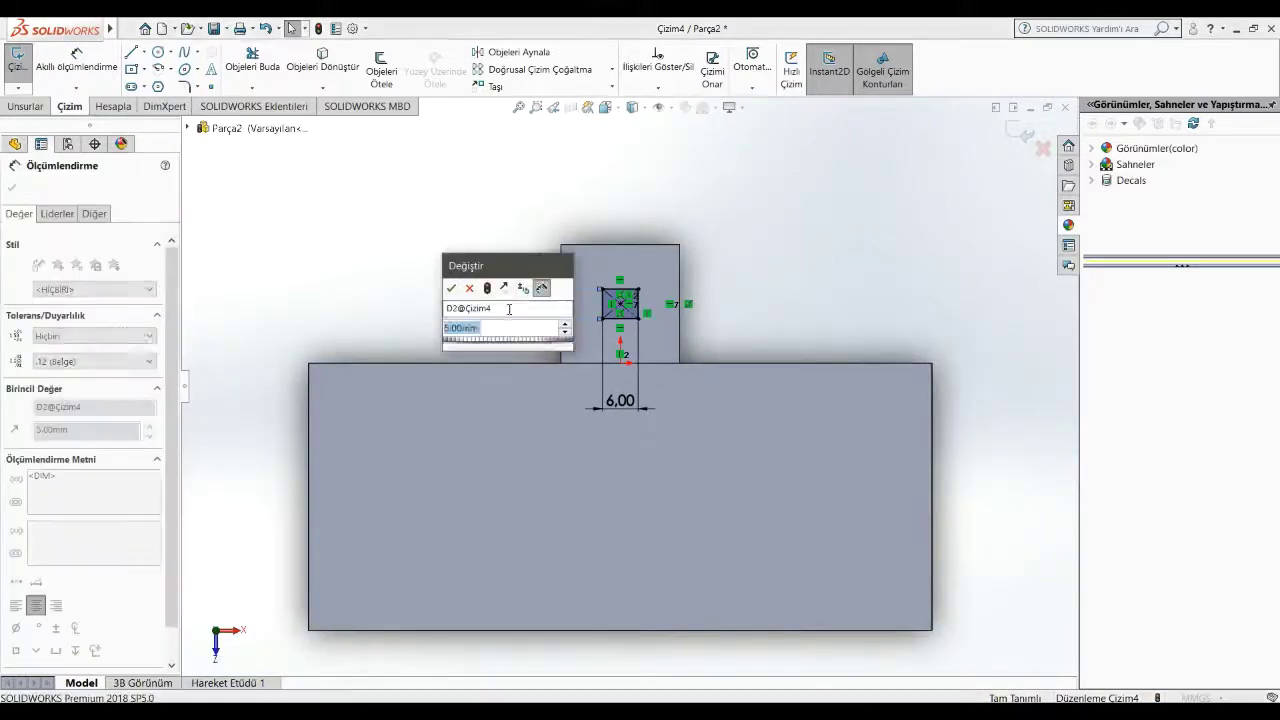
key(Return)
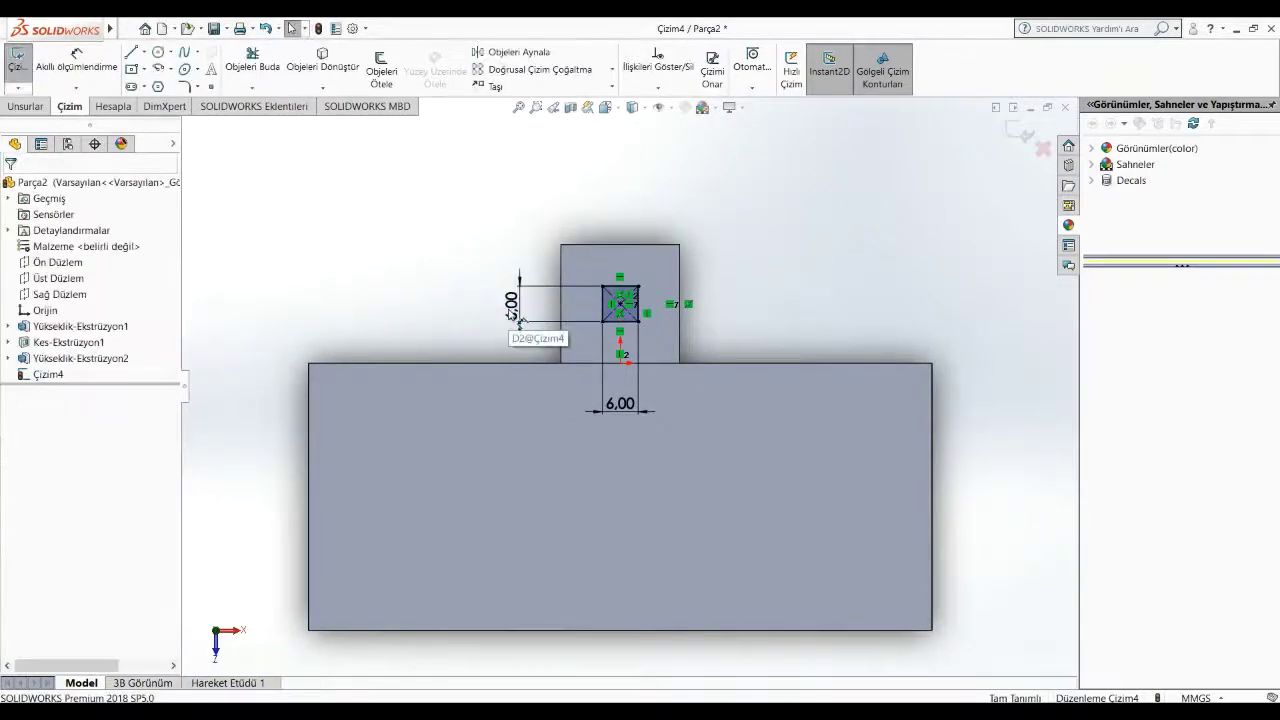
scroll(687, 216, down, 2)
Step: Cut a 20 mm deep square pocket into the boss as Kes-Ekstrüzyon2 and inspect it
click(26, 106)
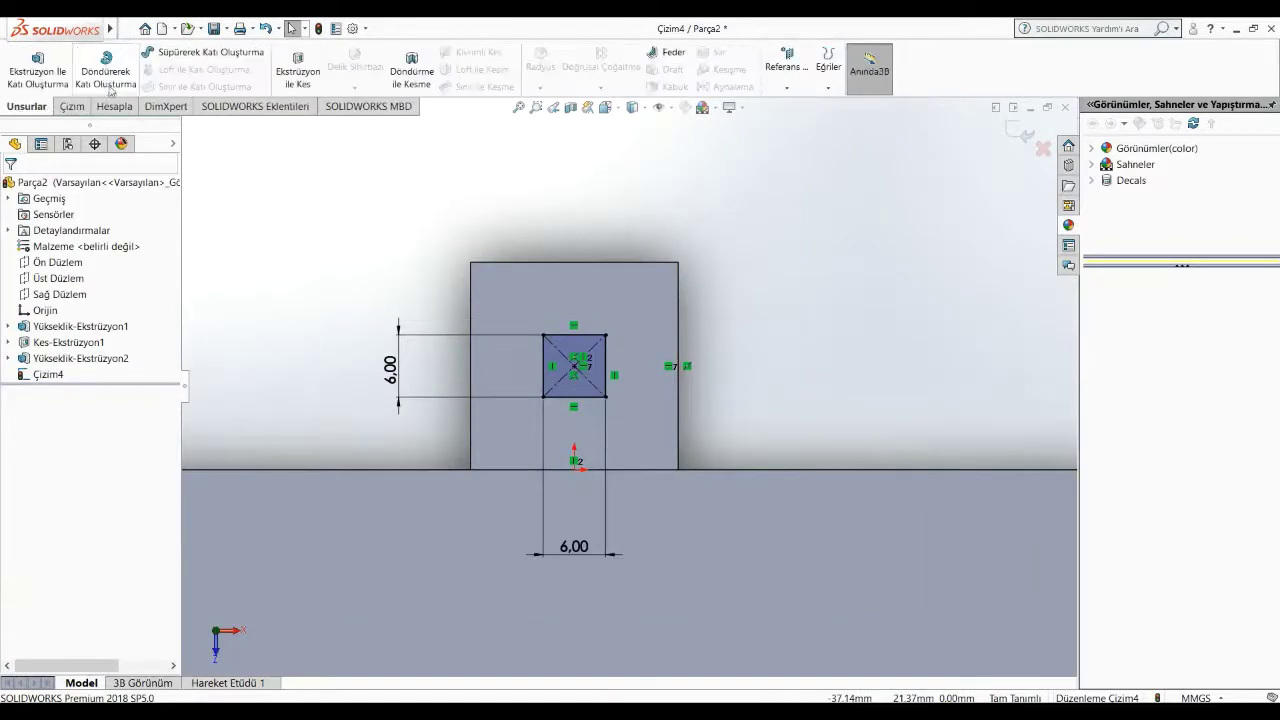
click(291, 78)
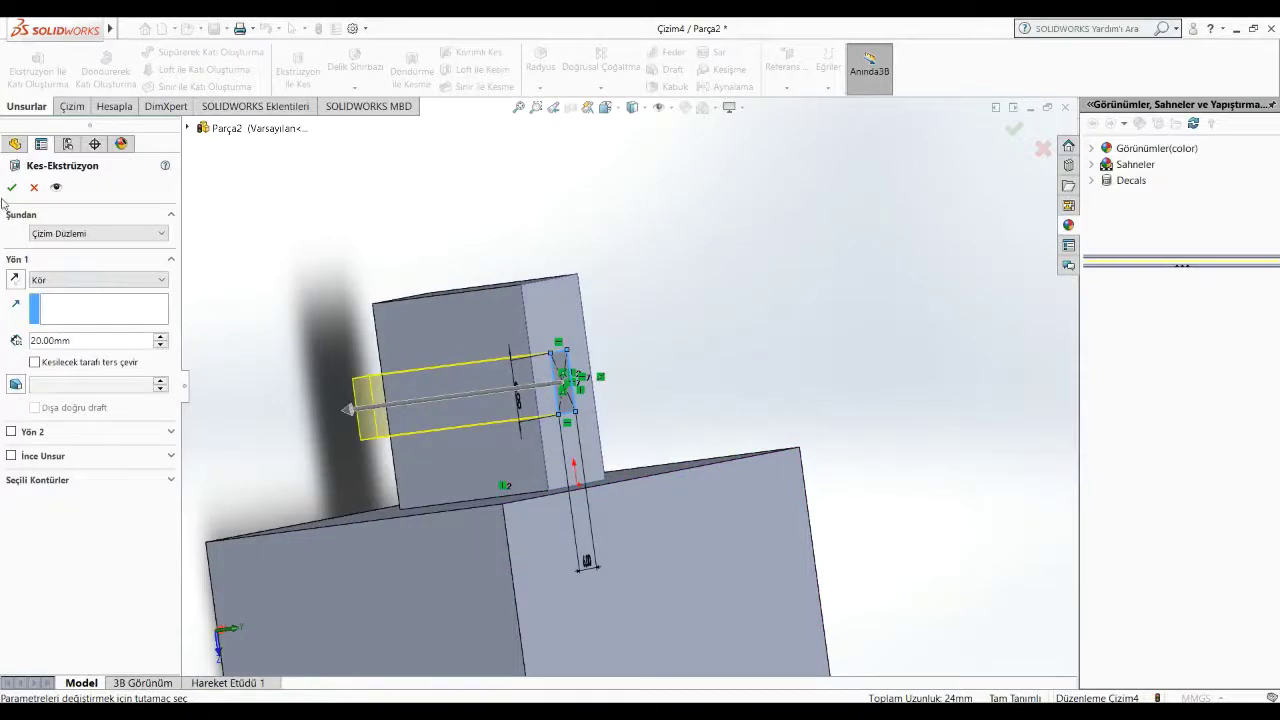
click(11, 187)
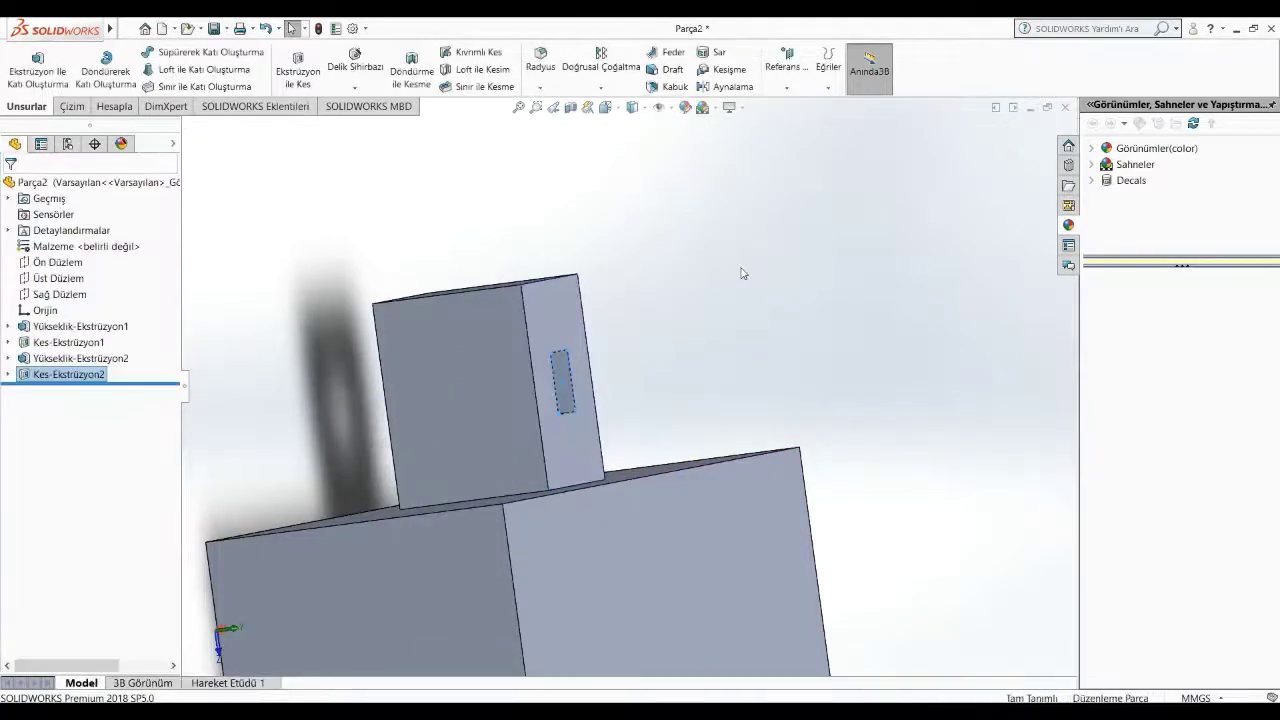
mouse_move(740, 271)
middle_down()
mouse_move(650, 320)
mouse_move(755, 585)
mouse_move(686, 449)
mouse_move(689, 383)
mouse_move(743, 469)
mouse_move(658, 449)
mouse_move(740, 451)
mouse_move(560, 340)
mouse_move(657, 209)
mouse_move(577, 271)
middle_up()
scroll(736, 460, up, 2)
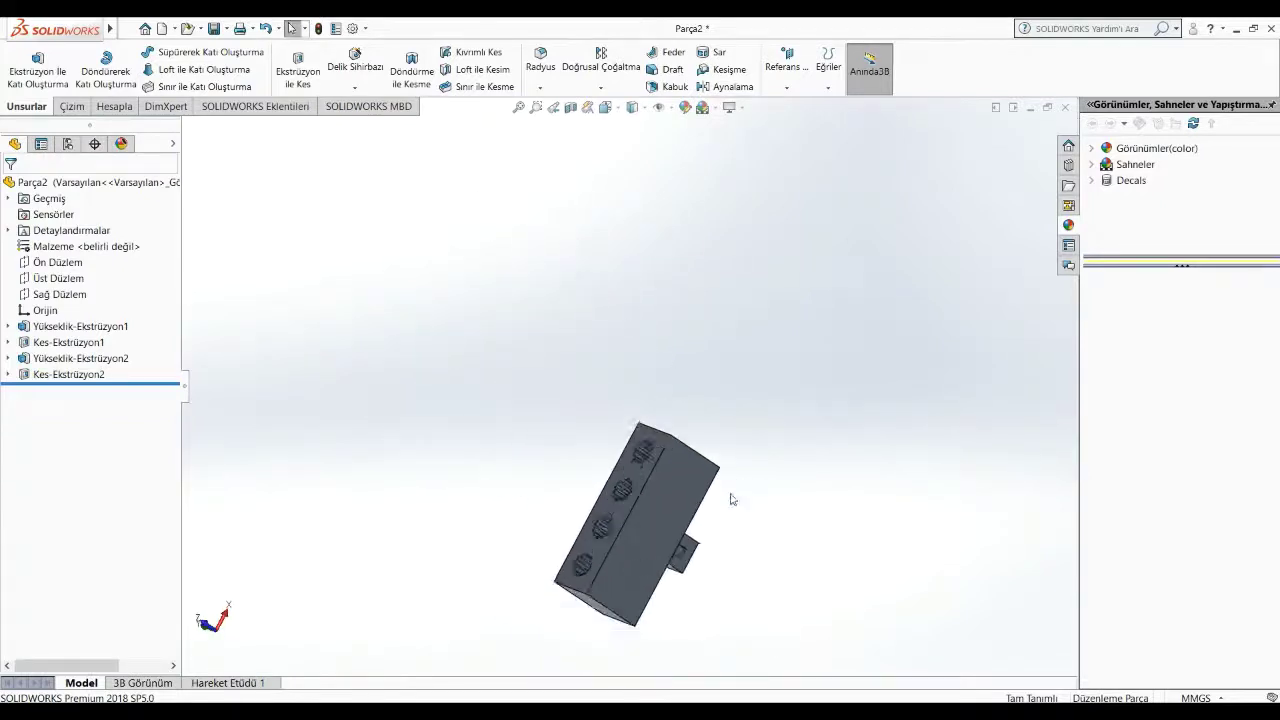
scroll(735, 500, down, 2)
scroll(646, 556, down, 2)
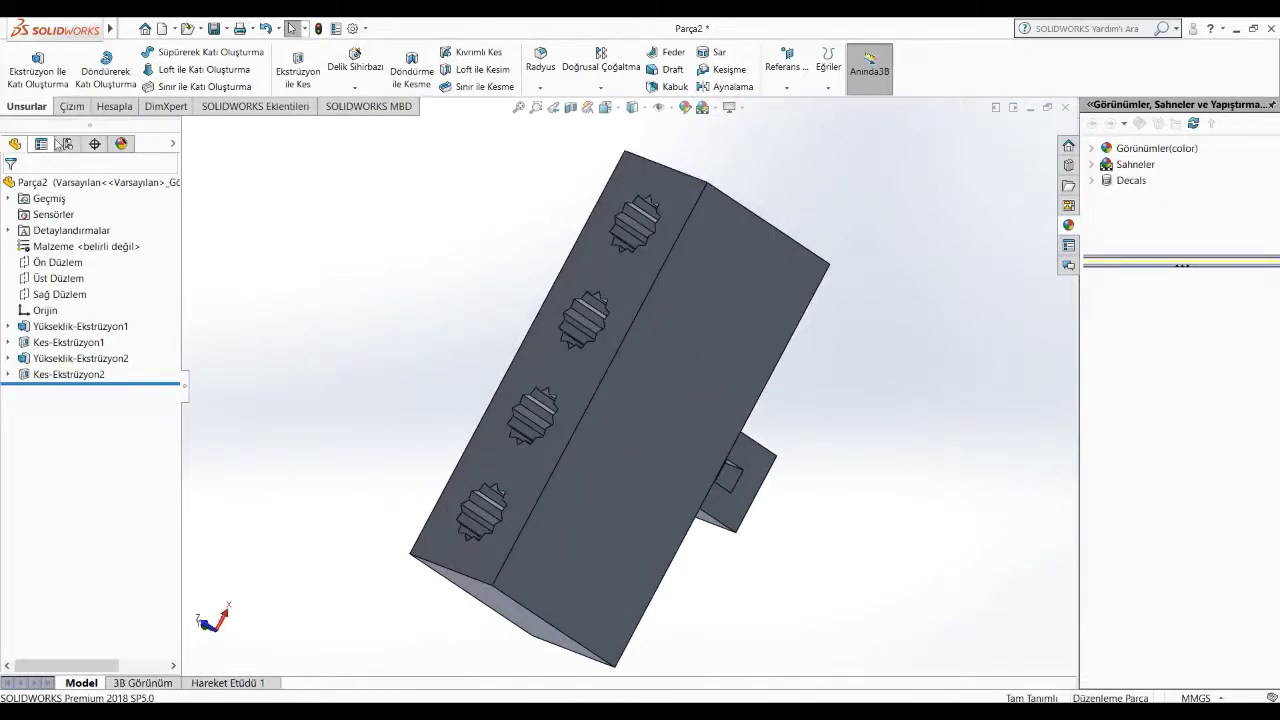
click(226, 29)
Step: Save the part as 'Mıknatıs orta' and zoom to fit the whole part
click(240, 61)
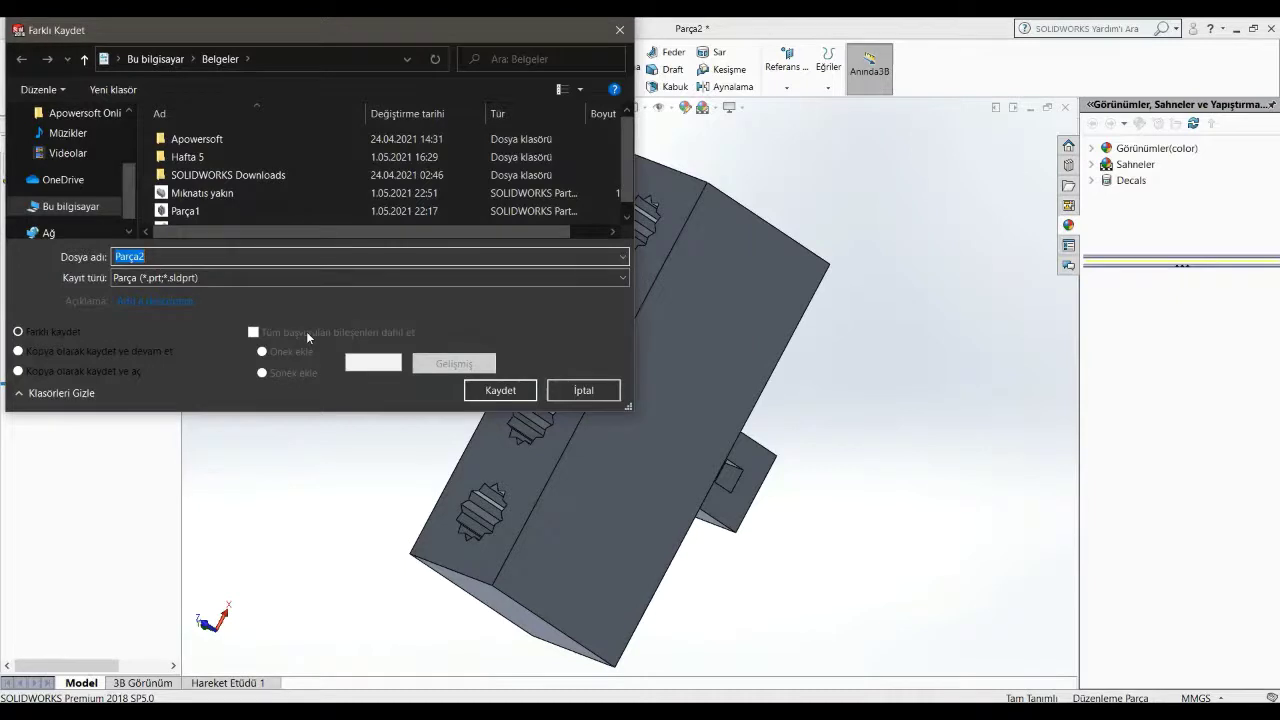
text(Mık)
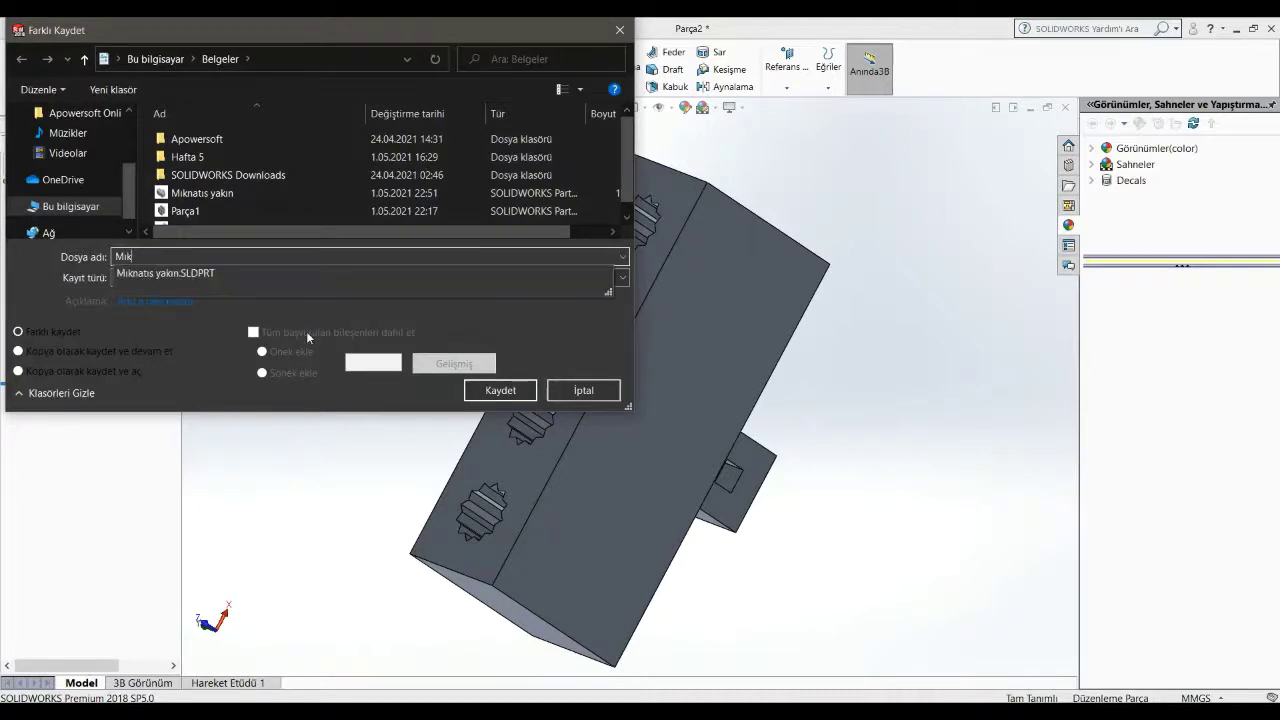
text(natıs orta)
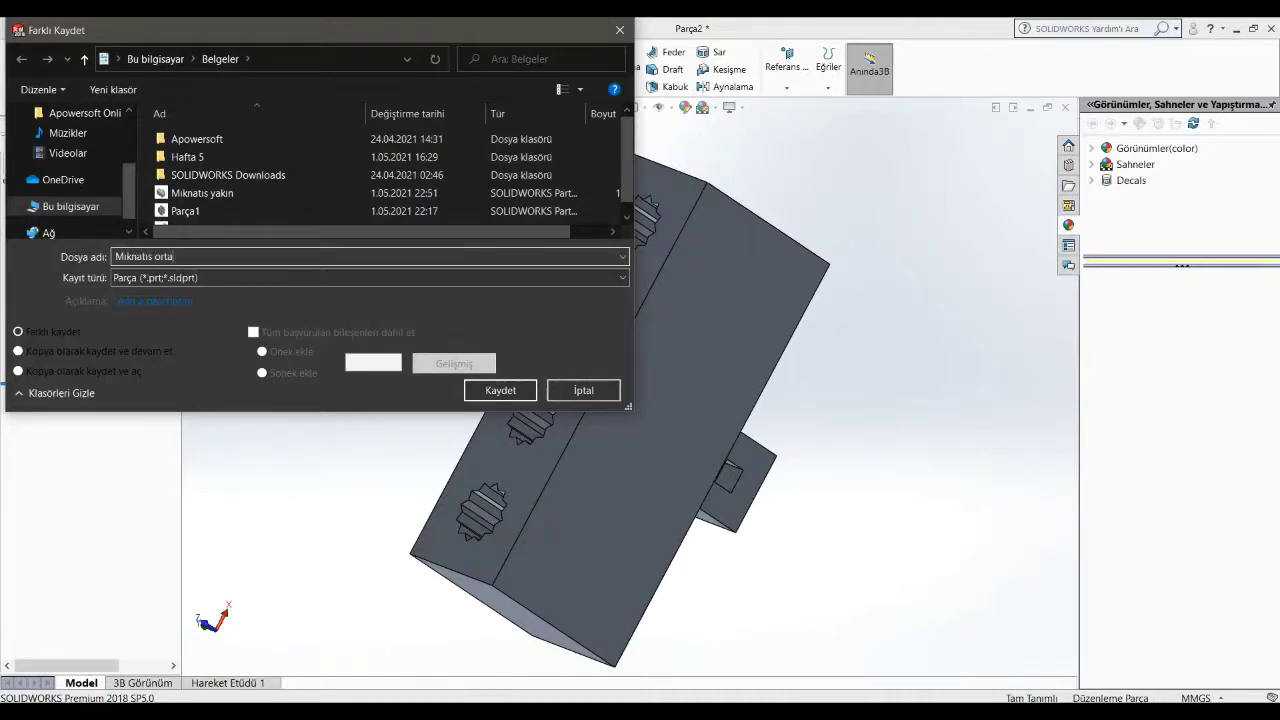
key(Return)
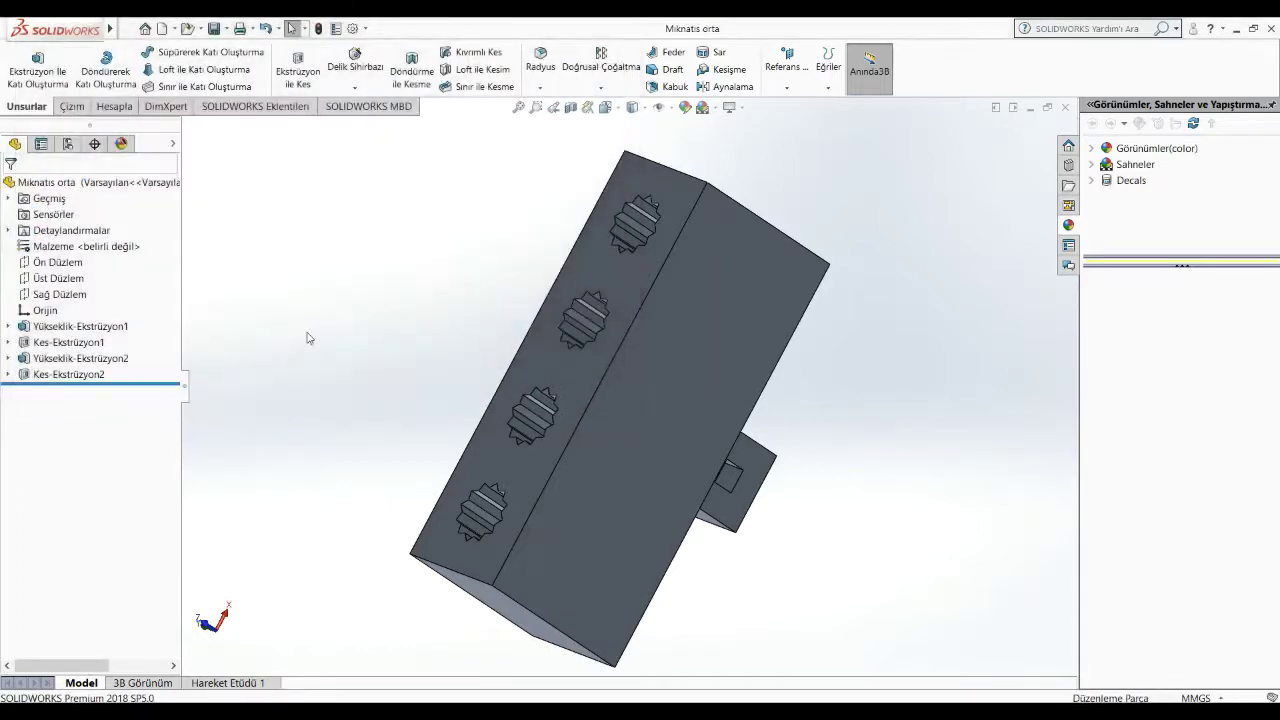
key(f)
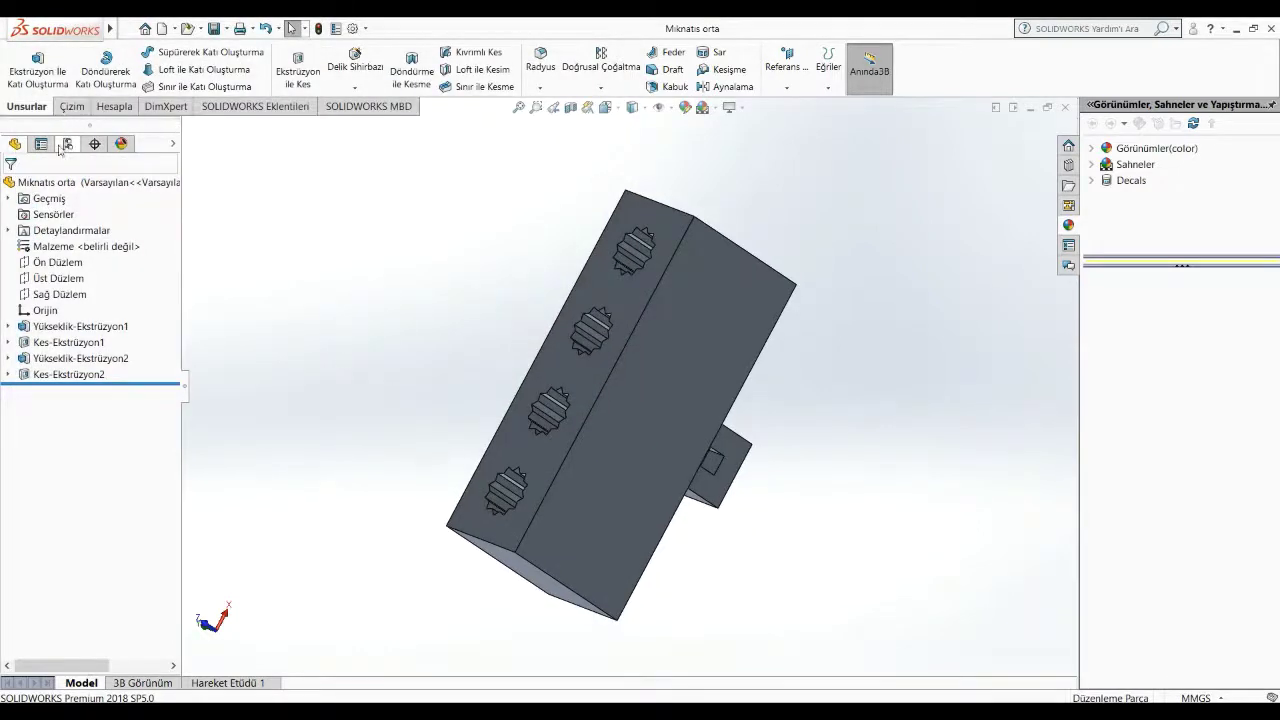
click(174, 28)
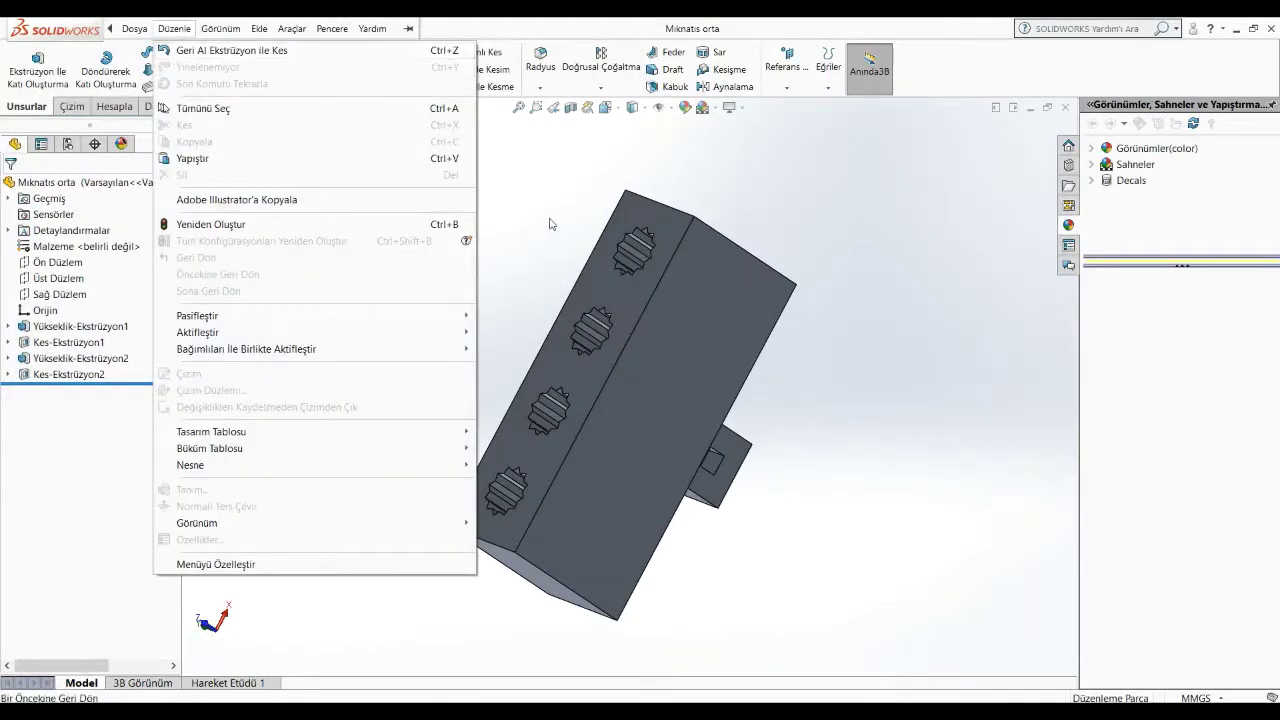
Step: Create a new part and start a sketch on its Front Plane
click(940, 272)
click(160, 35)
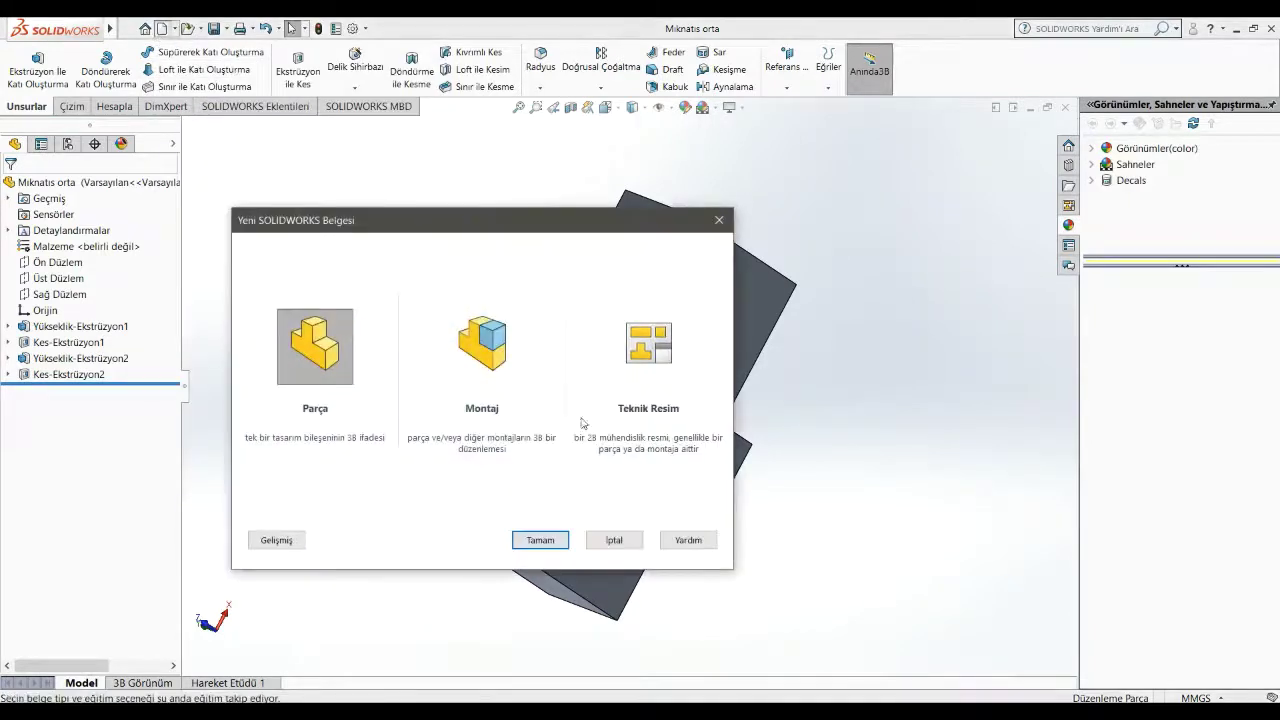
click(537, 540)
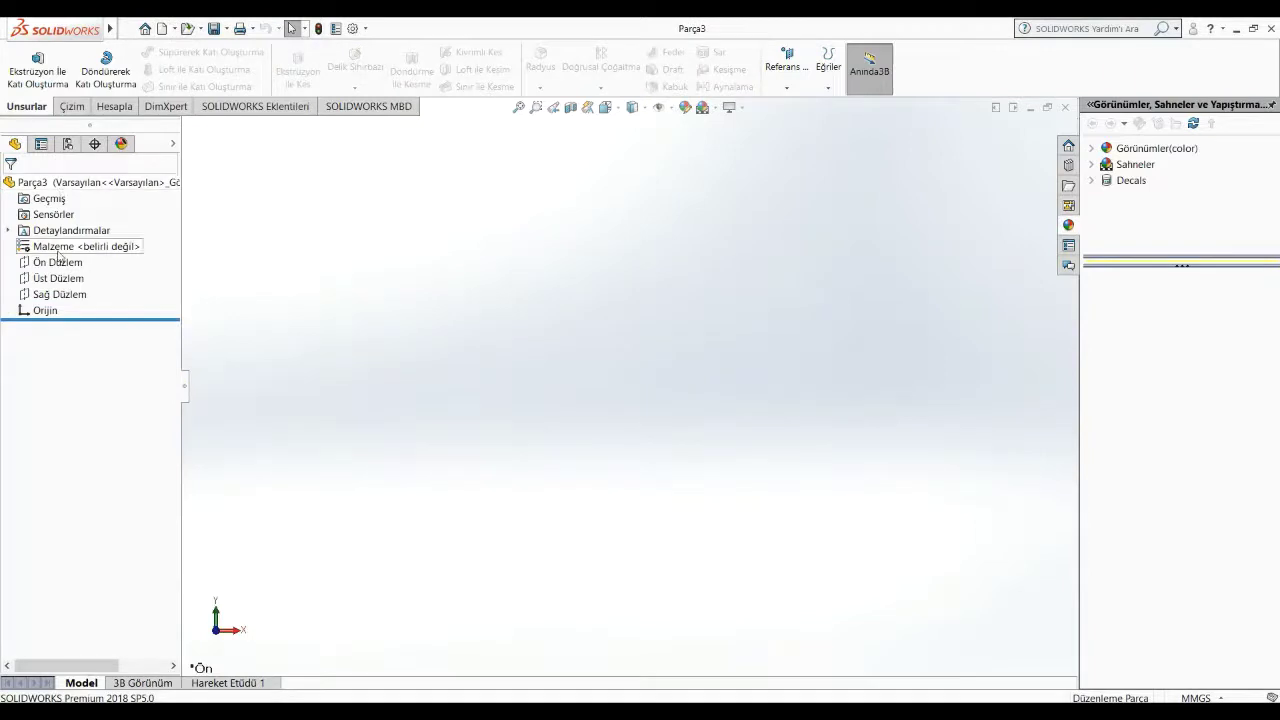
click(47, 262)
click(64, 248)
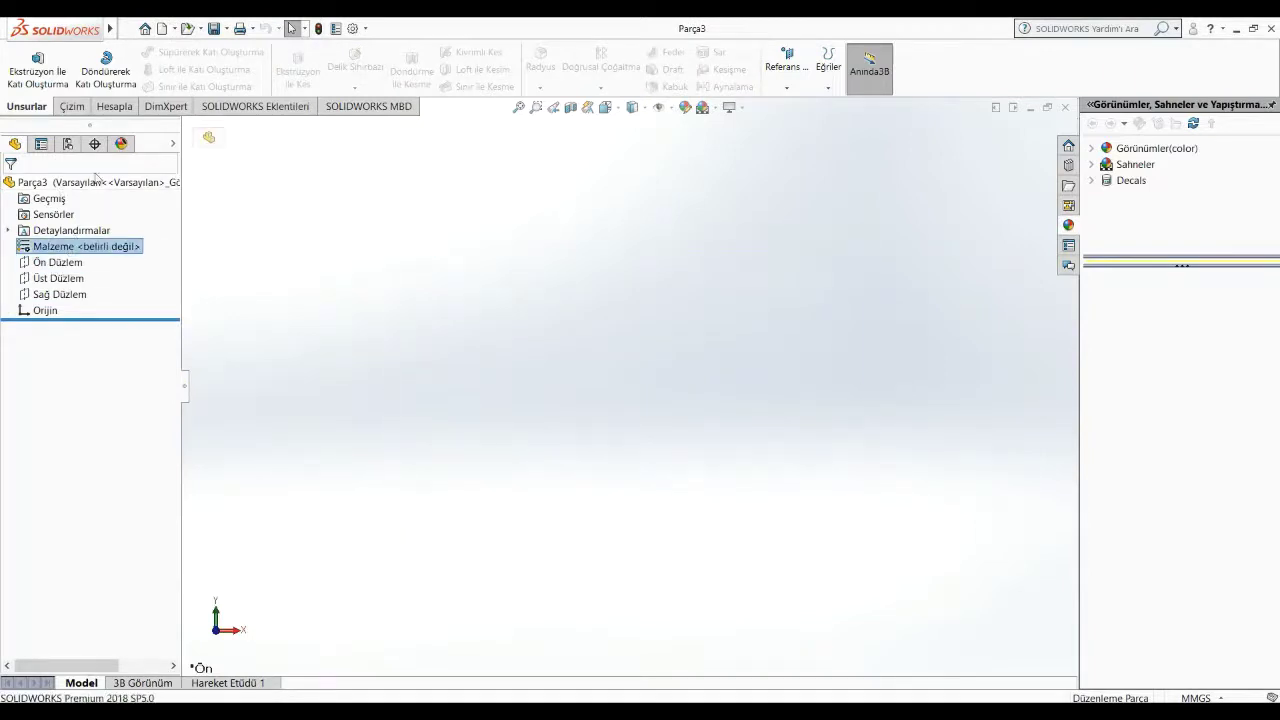
right_click(62, 262)
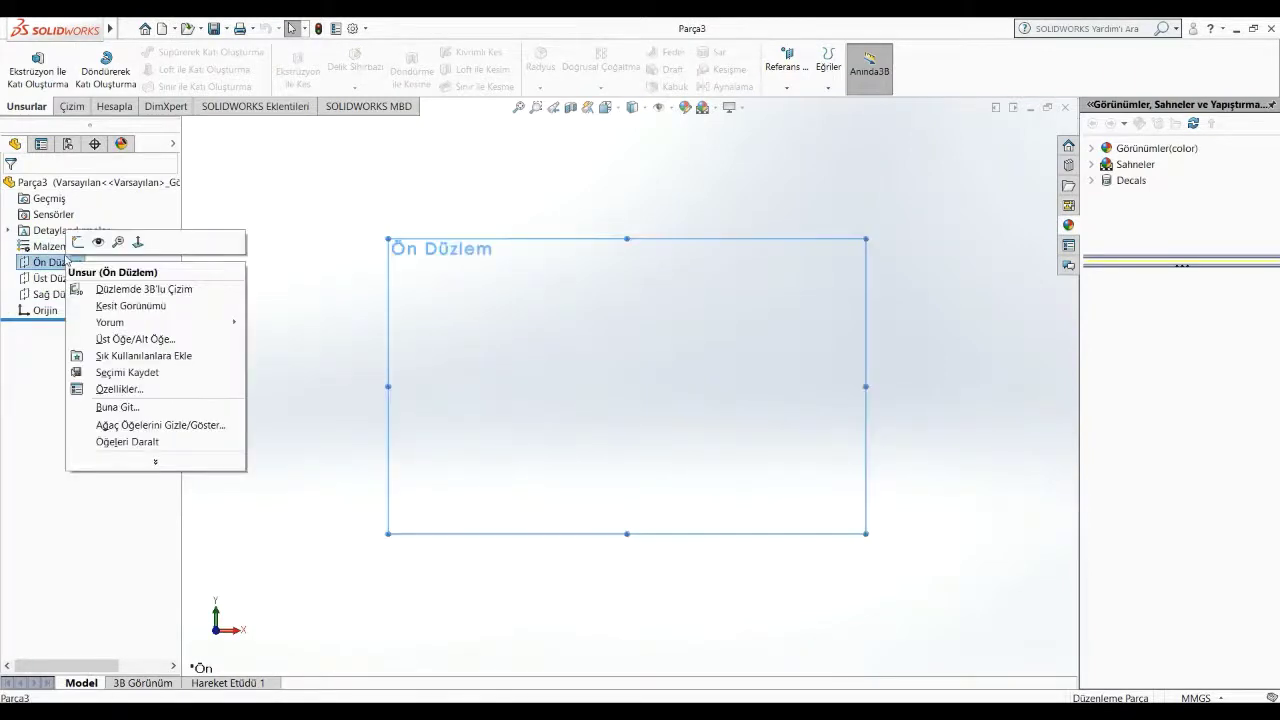
click(100, 240)
Step: Draw a centre rectangle at the origin and dimension its width to 130 mm
click(137, 68)
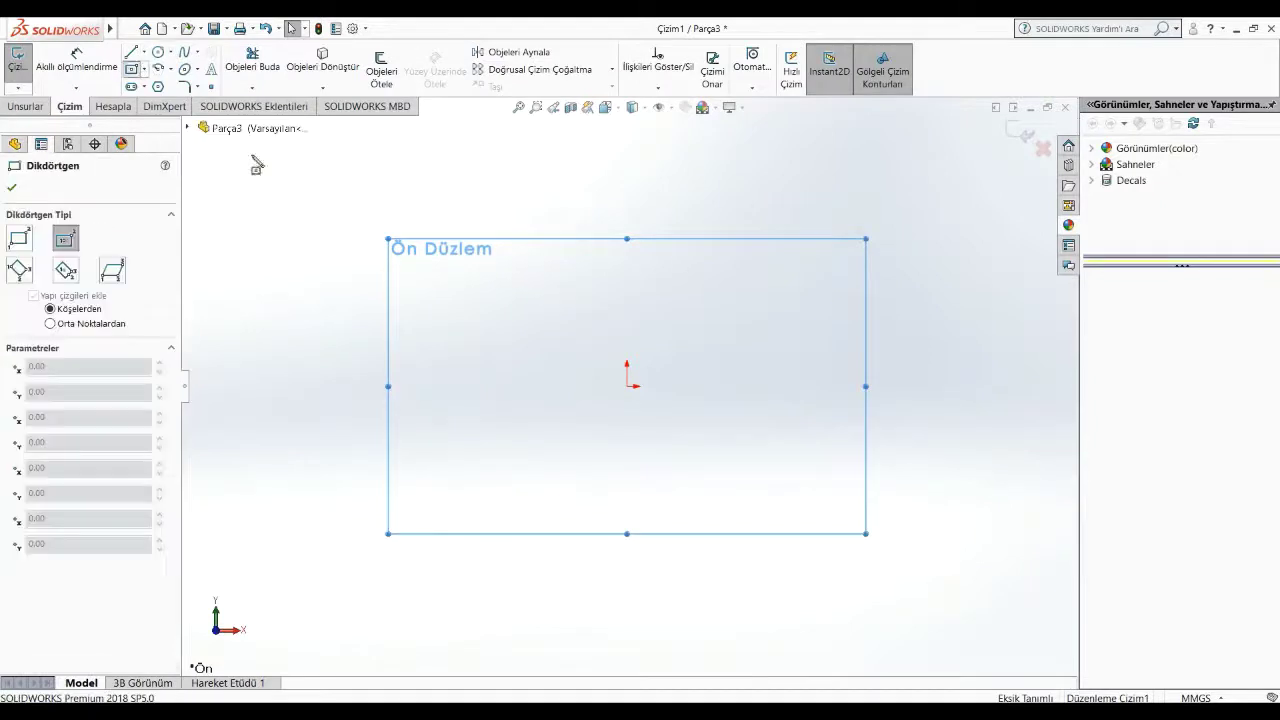
click(628, 385)
click(764, 452)
click(64, 66)
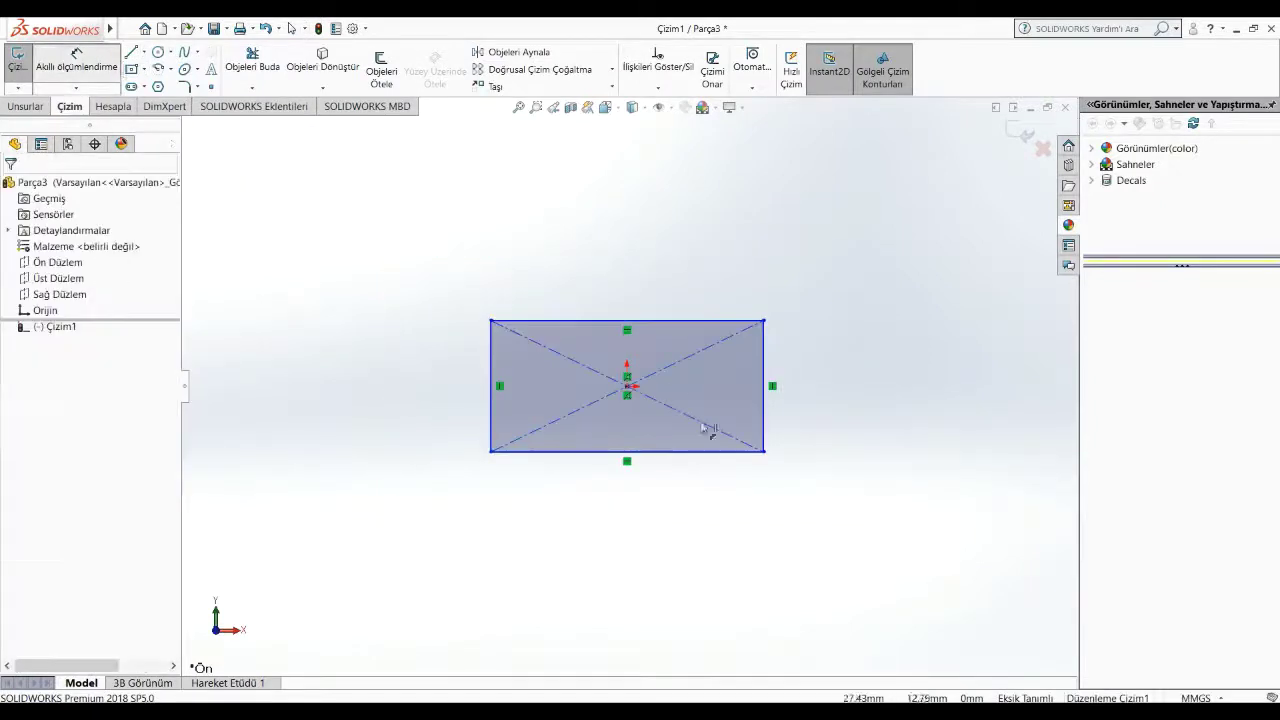
click(677, 451)
click(657, 505)
text(140)
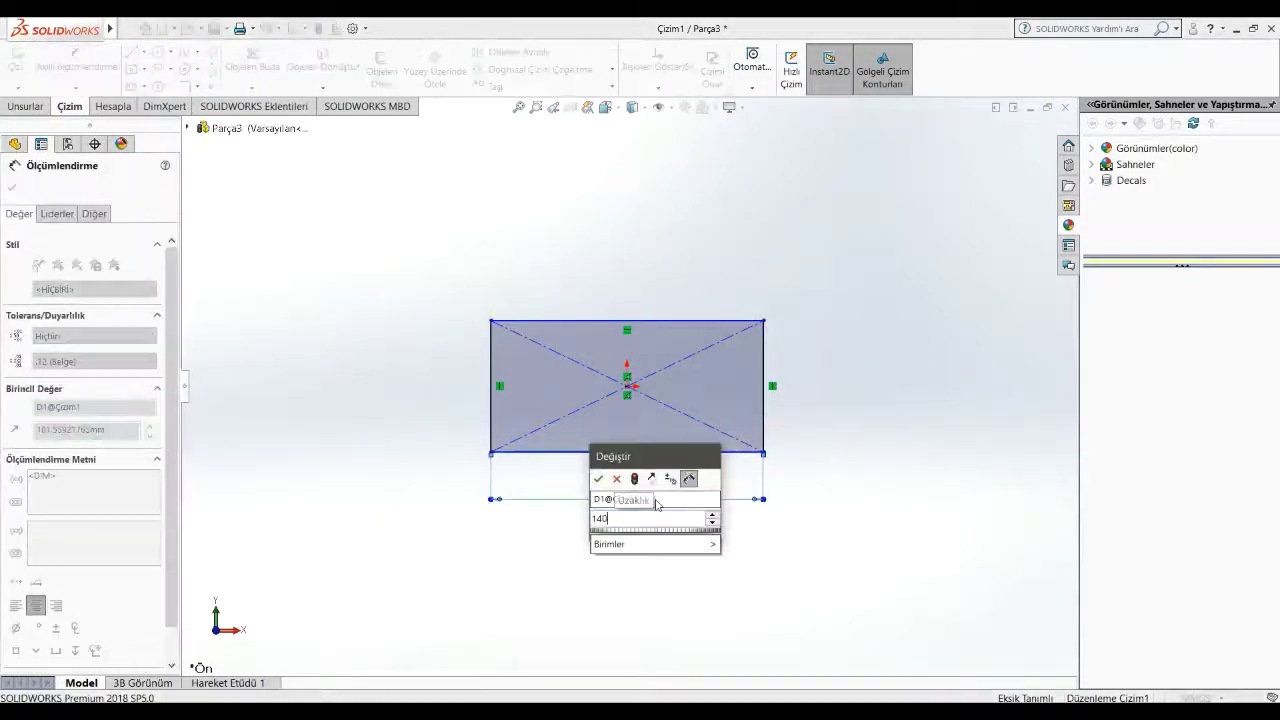
key(BackSpace)
text(300)
key(Return)
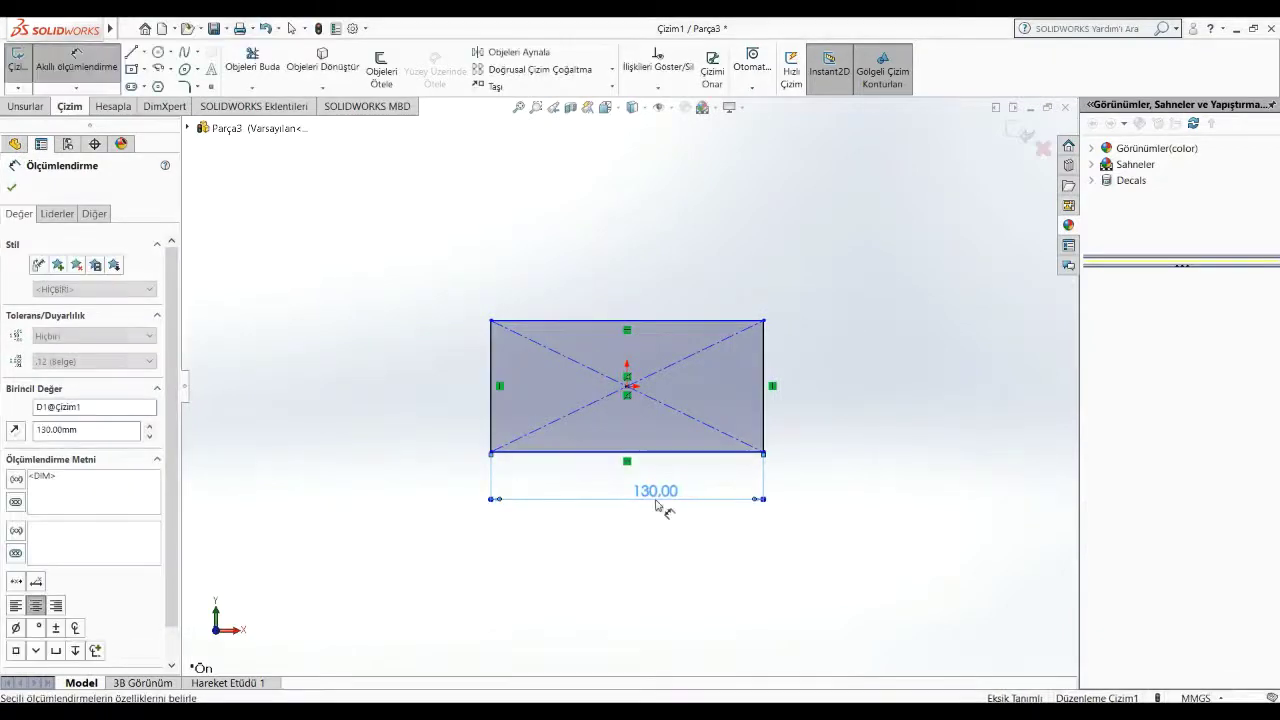
Step: Dimension the rectangle's height to 30 mm
click(765, 434)
click(812, 414)
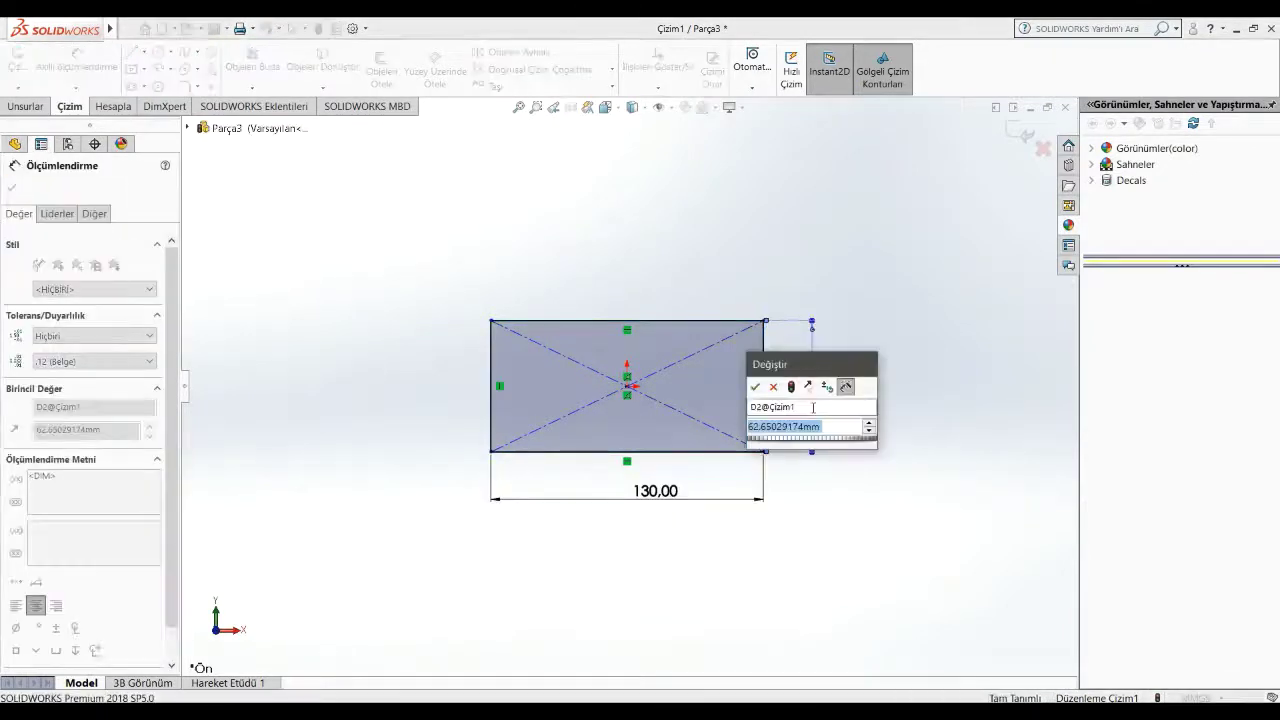
text(30.00m)
text(m)
key(Return)
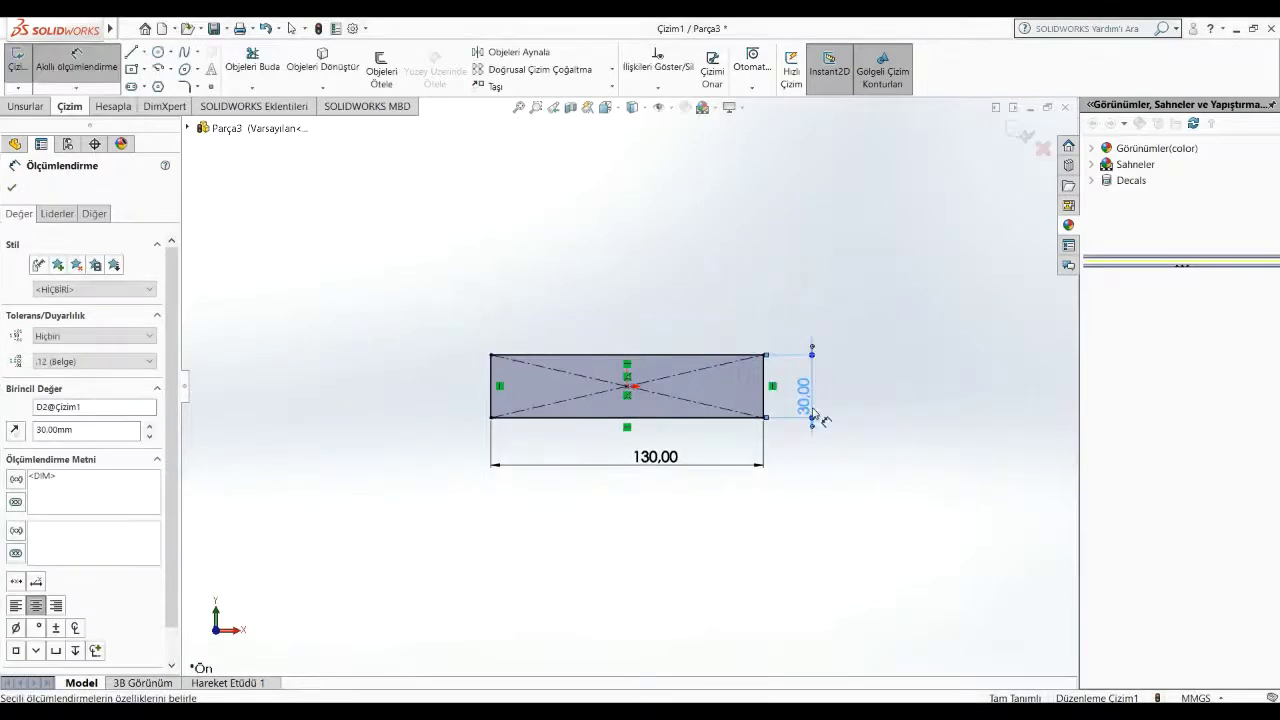
Step: Extrude the 130 × 30 rectangle 45 mm into a solid box
click(26, 106)
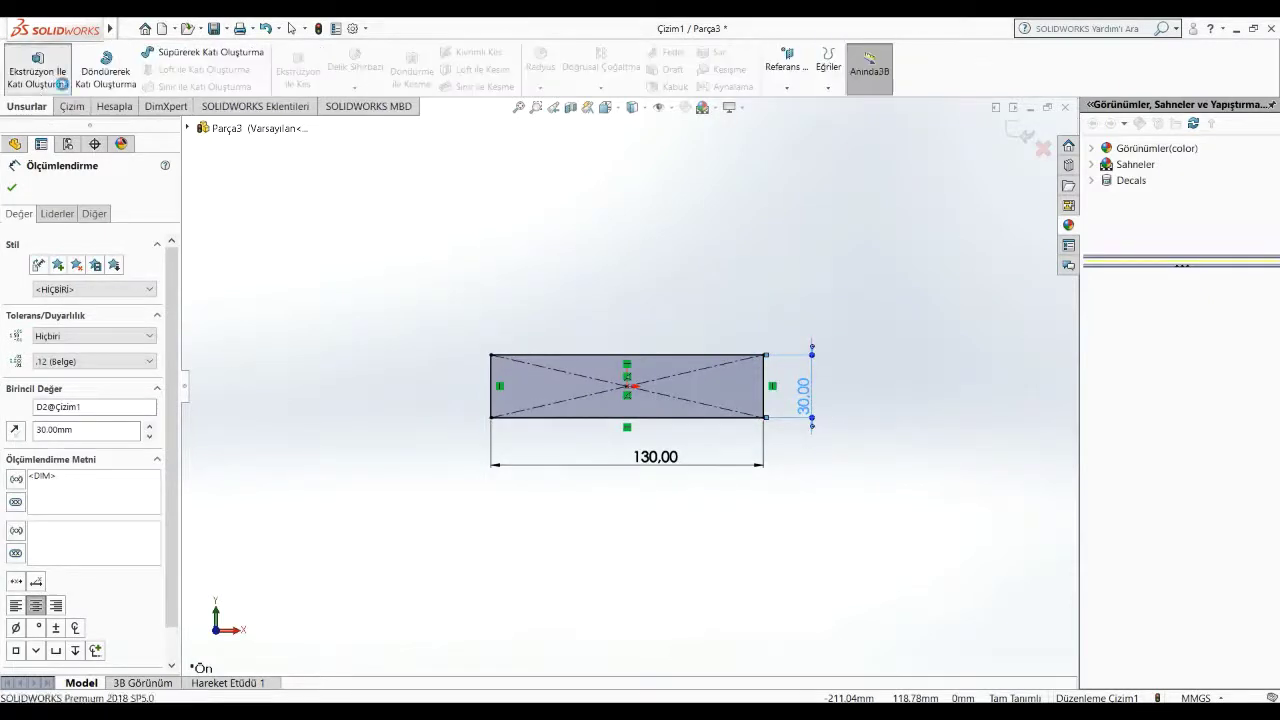
click(38, 72)
text(2)
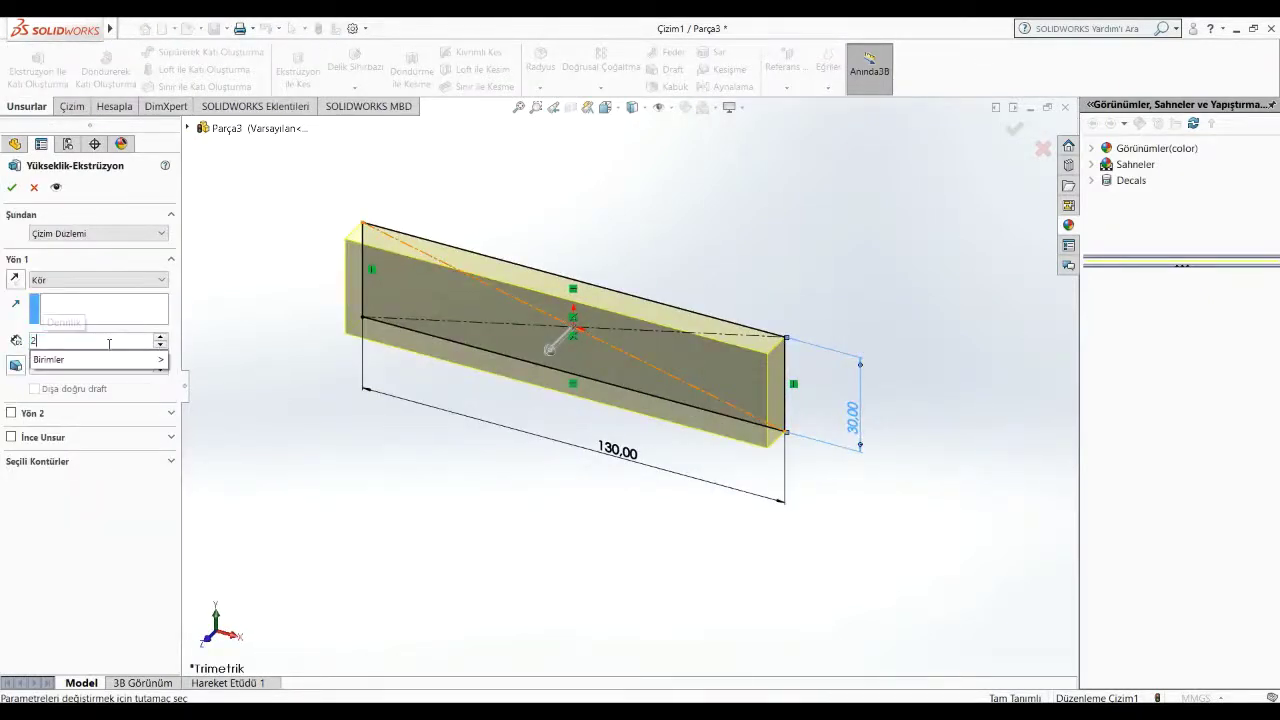
key(BackSpace)
text(45)
key(Return)
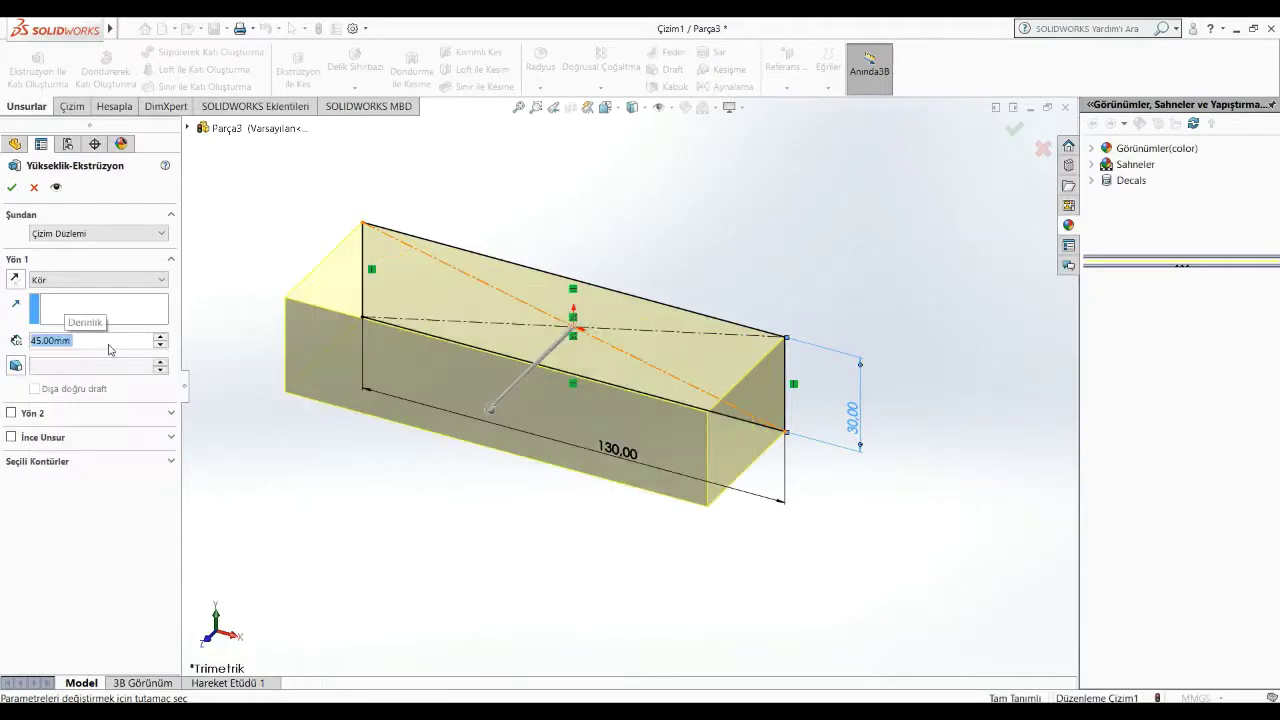
click(11, 187)
Step: Orbit to the box's front face and start a new sketch on it
mouse_move(517, 549)
middle_down()
mouse_move(546, 526)
mouse_move(598, 433)
middle_up()
right_click(598, 433)
click(634, 403)
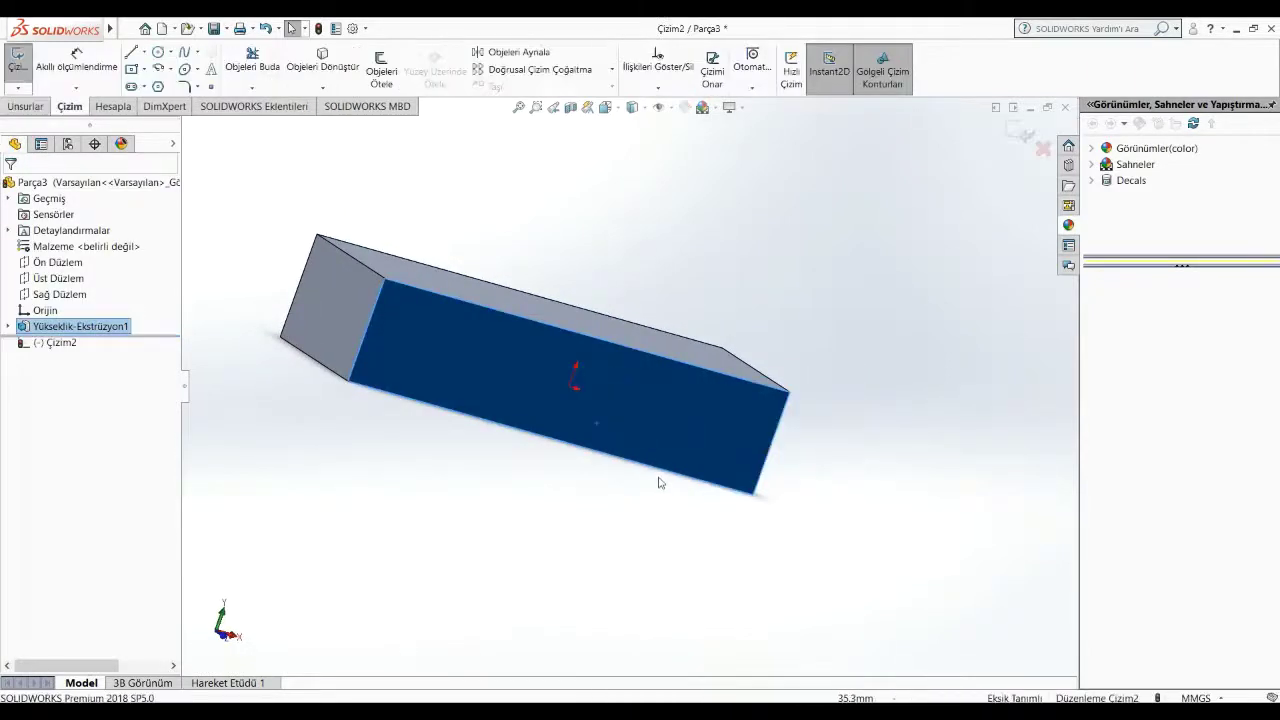
Step: Draw a circle near the box's left end with its centre 15 mm from the left edge
click(158, 54)
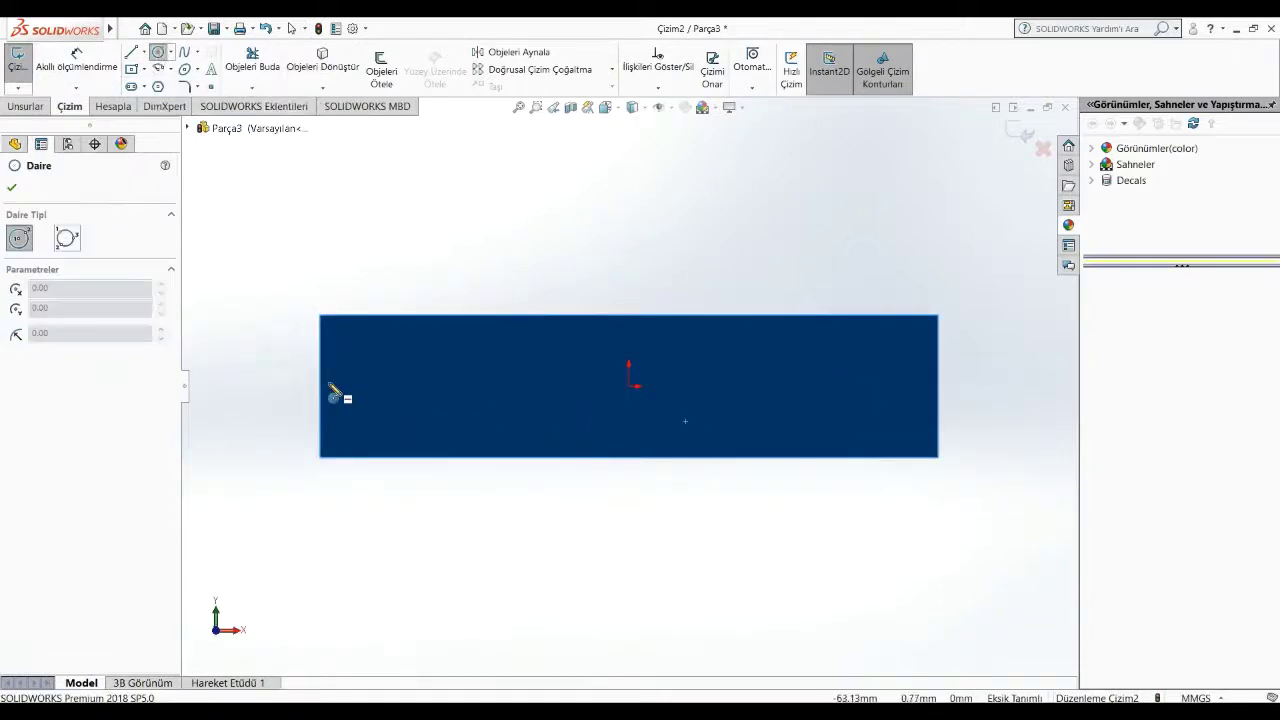
click(369, 386)
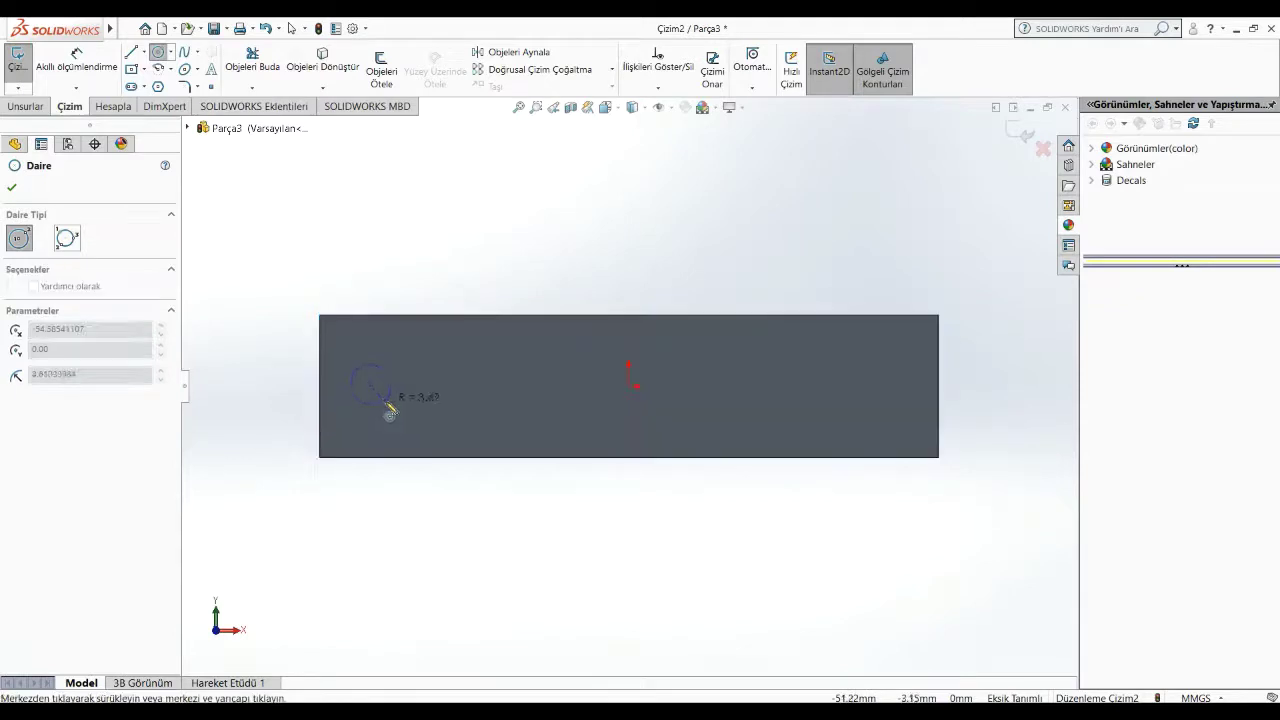
click(386, 404)
click(77, 60)
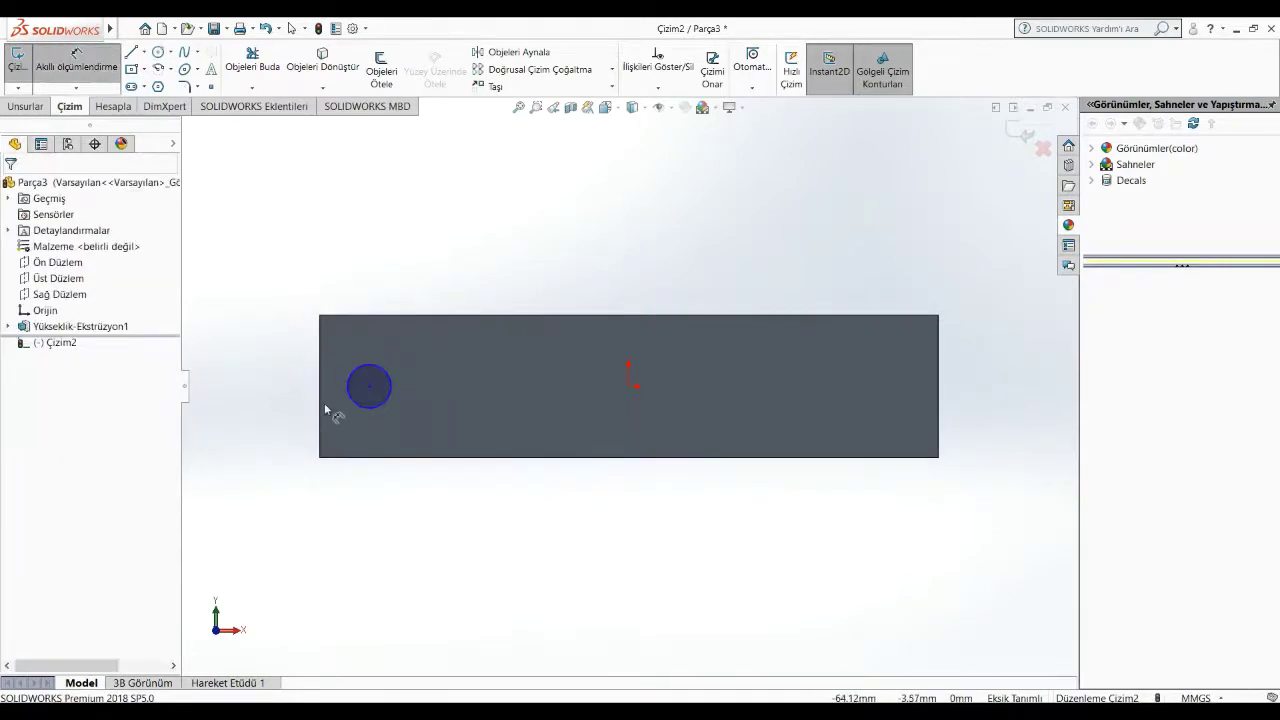
click(320, 405)
click(369, 386)
click(350, 534)
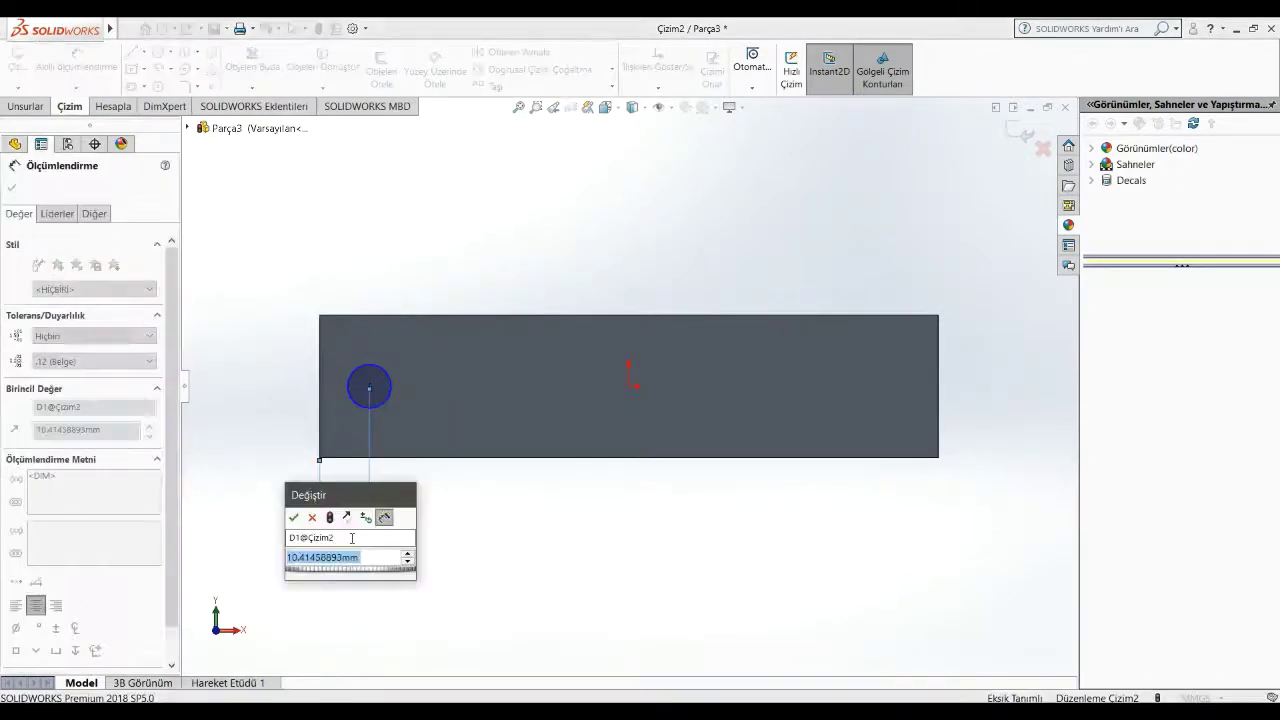
text(15)
key(Return)
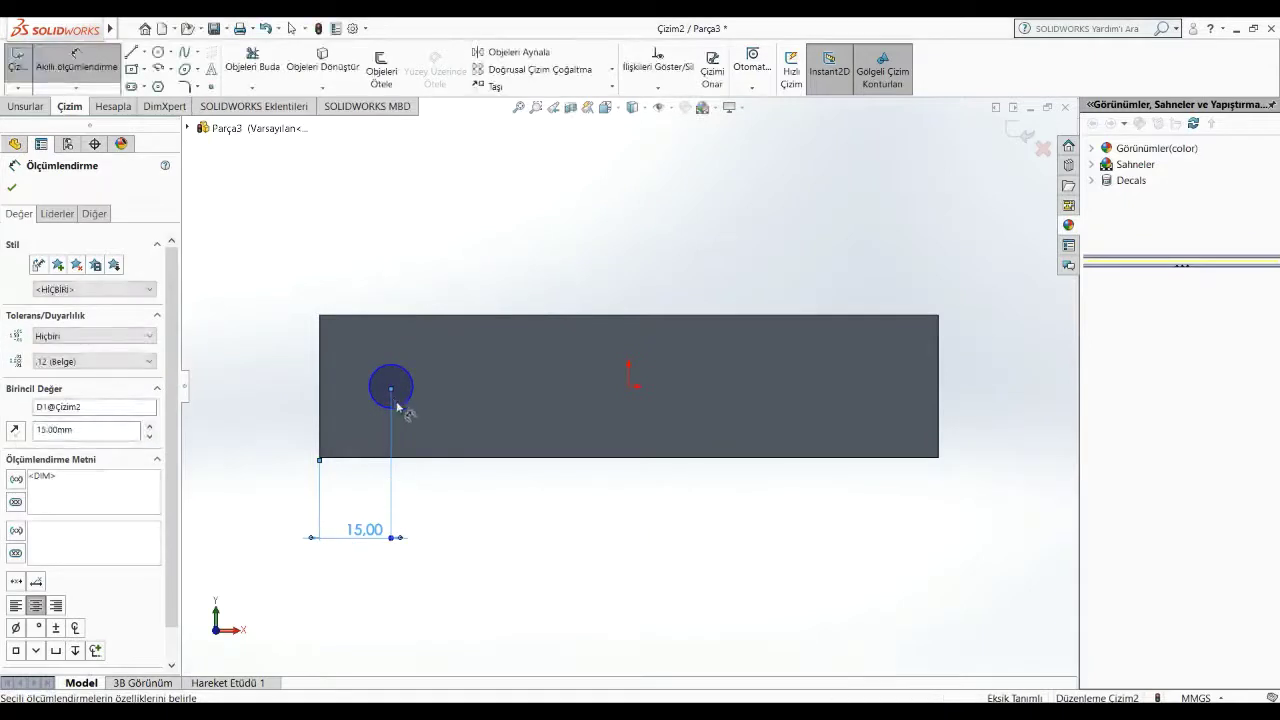
Step: Give the circle a 15 mm diameter dimension
click(399, 406)
click(390, 595)
text(15m)
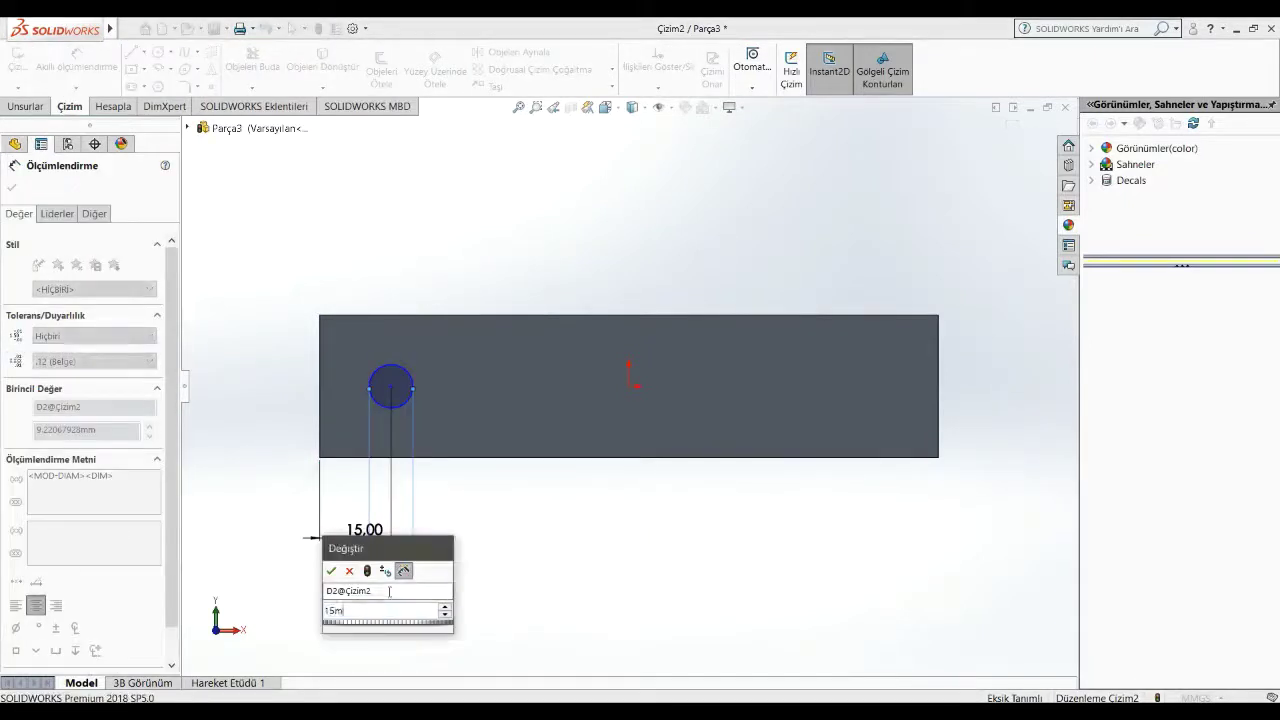
key(Return)
scroll(400, 370, down, 3)
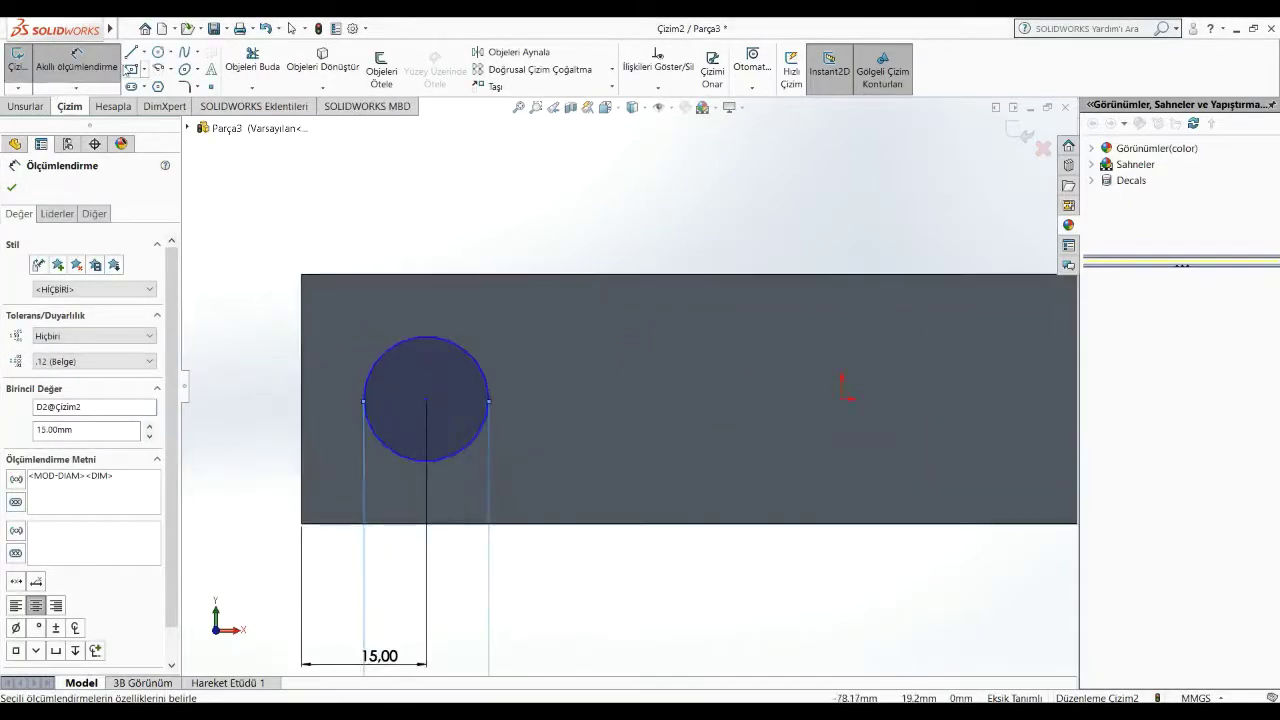
click(131, 69)
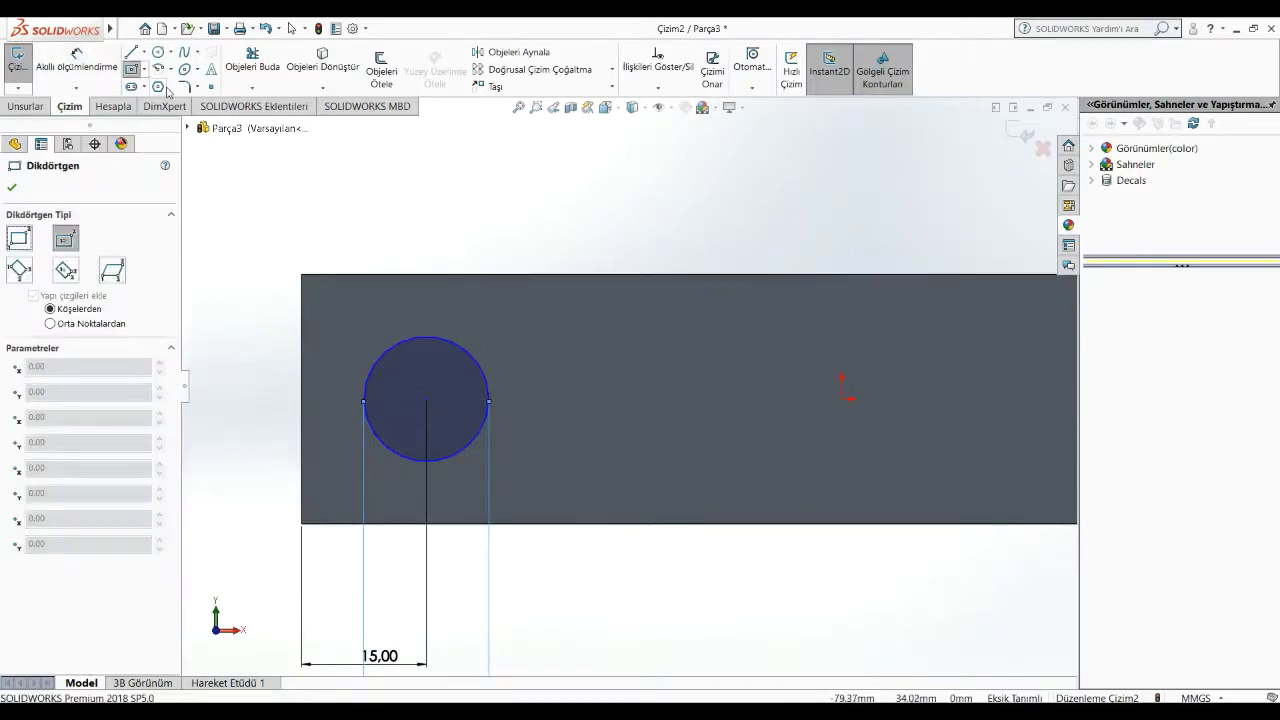
Step: Inscribe three four-sided polygons at different rotations in the 15 mm circle, forming a star
click(159, 87)
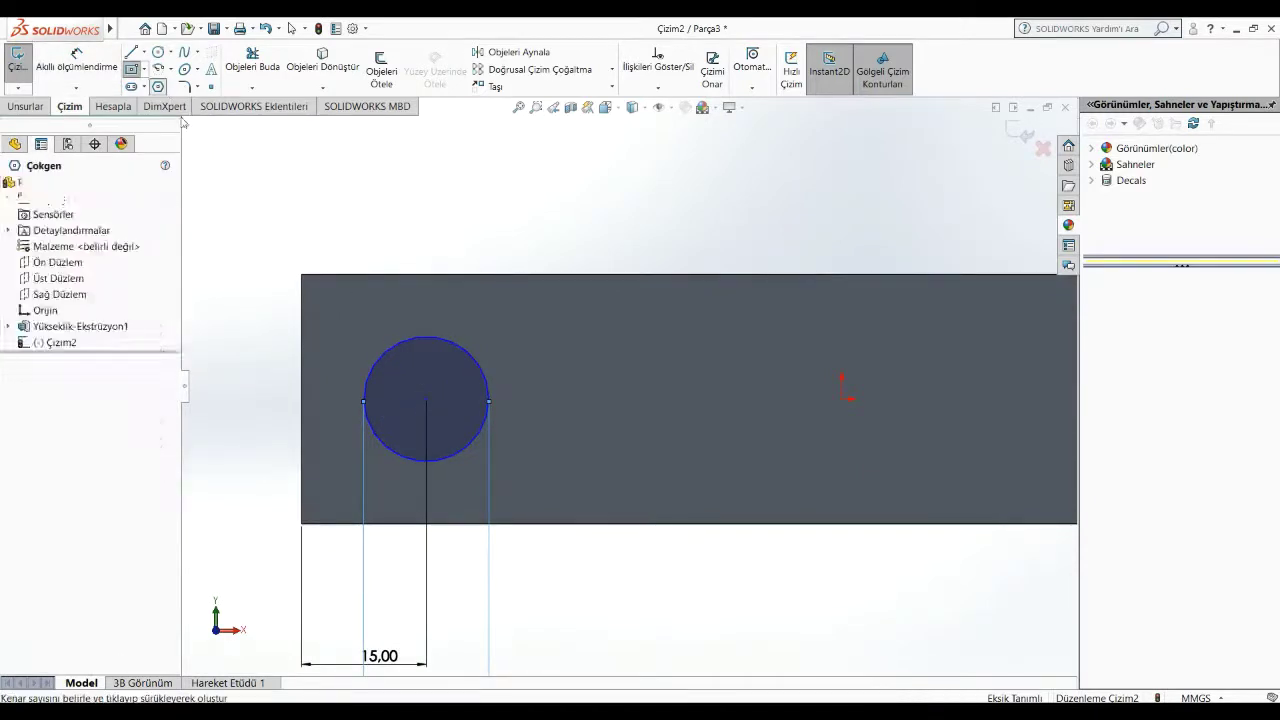
click(427, 401)
click(489, 401)
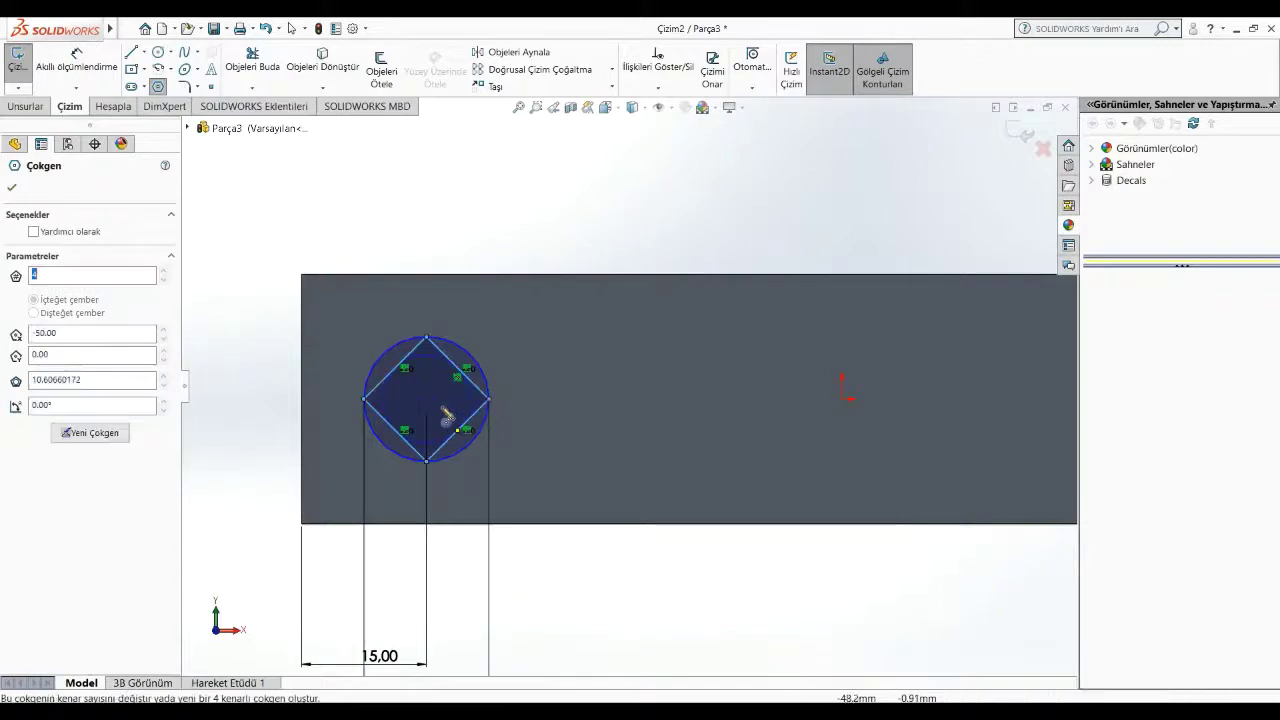
click(427, 401)
click(483, 382)
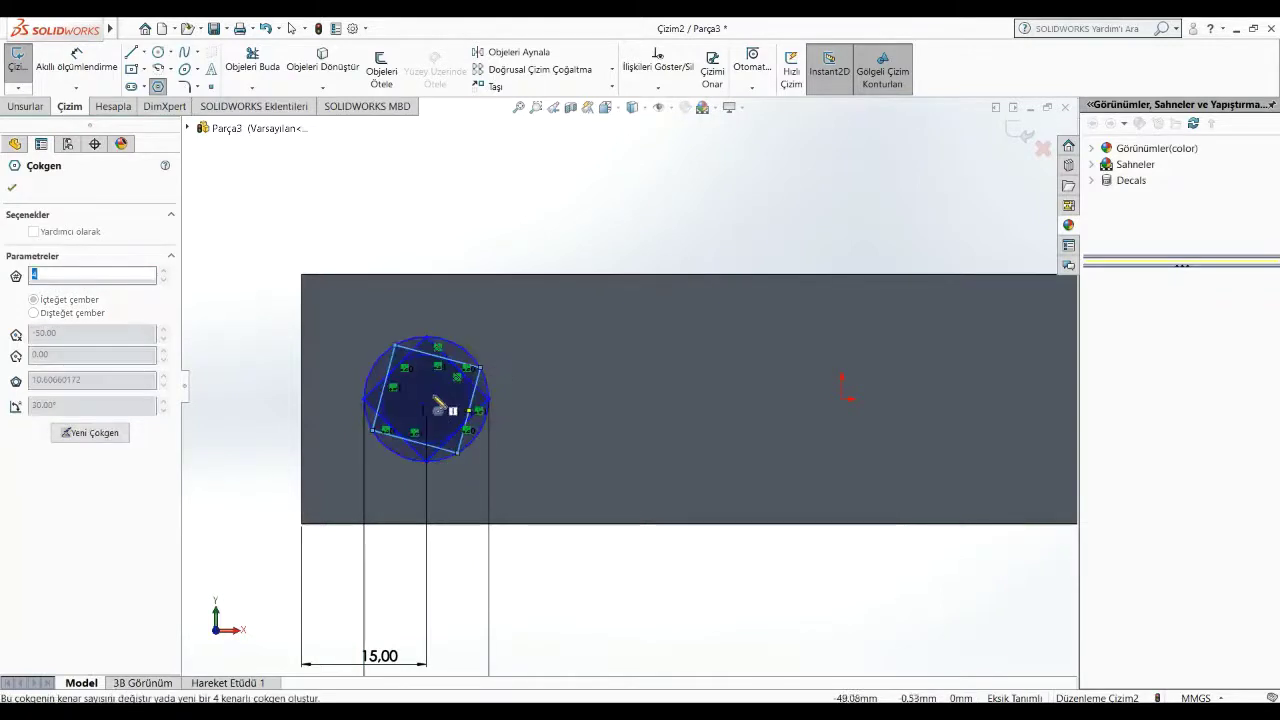
click(427, 401)
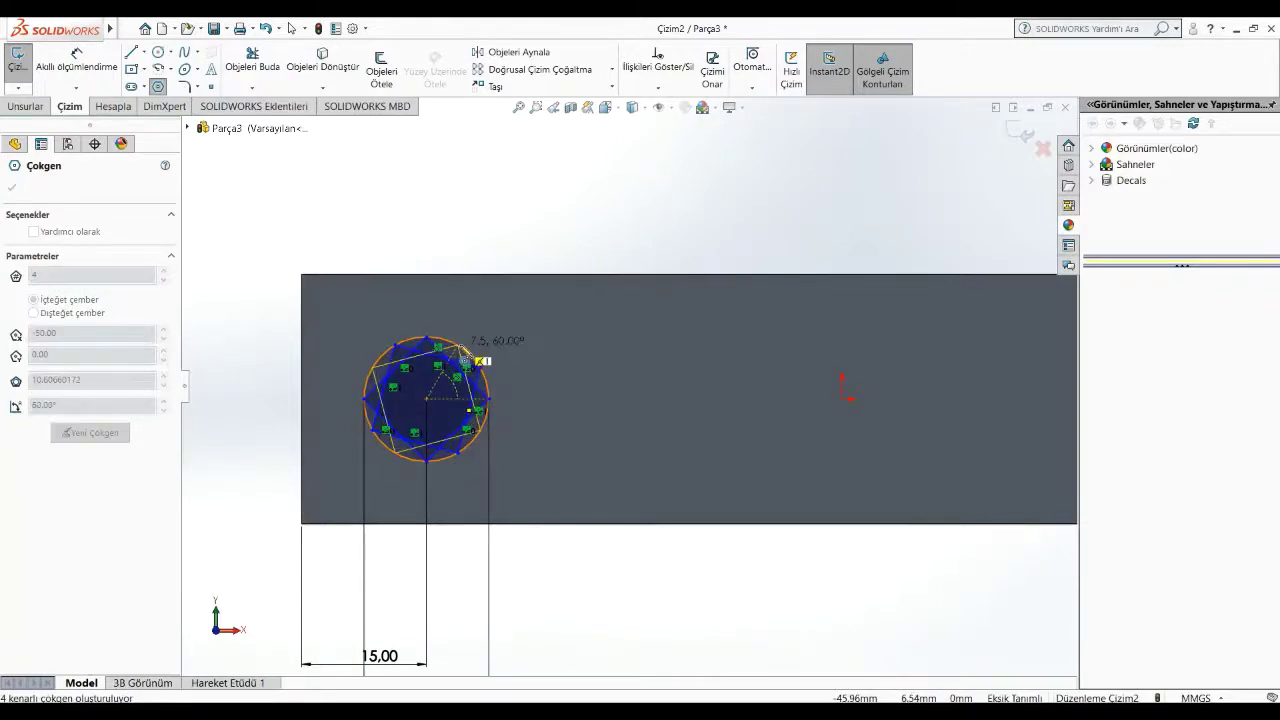
click(469, 360)
key(Escape)
scroll(398, 437, down, 1)
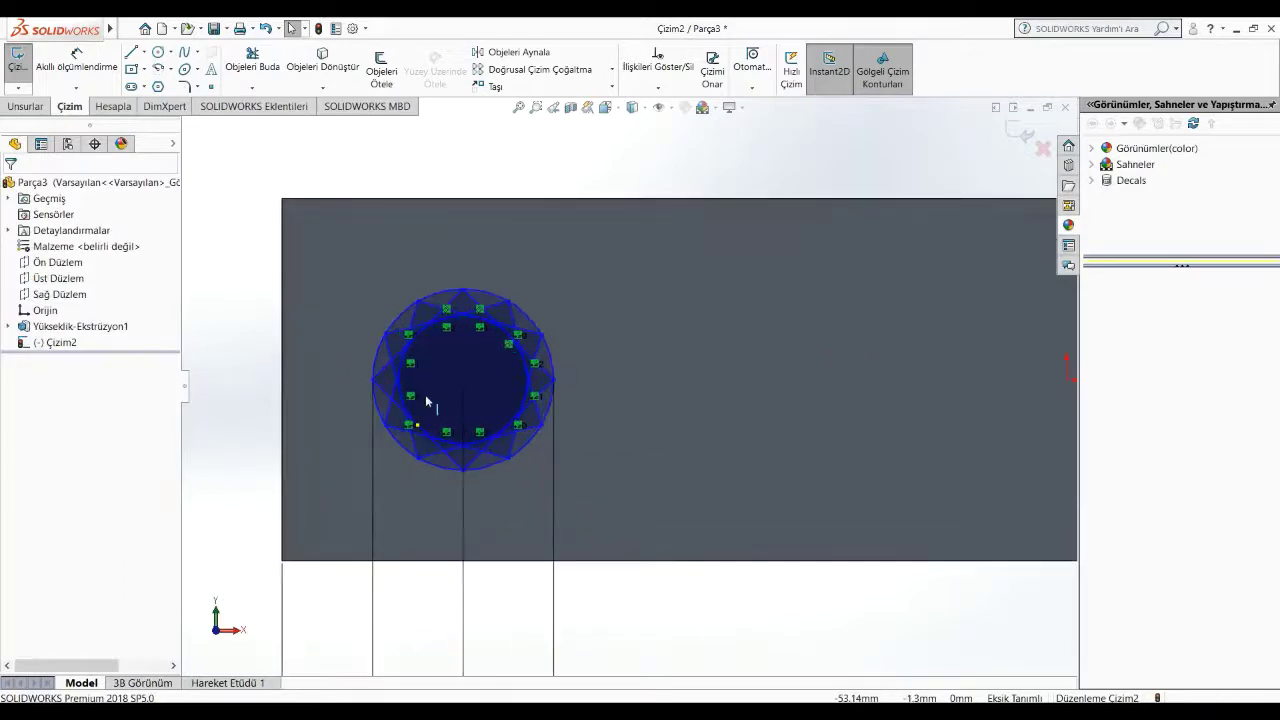
scroll(405, 434, down, 2)
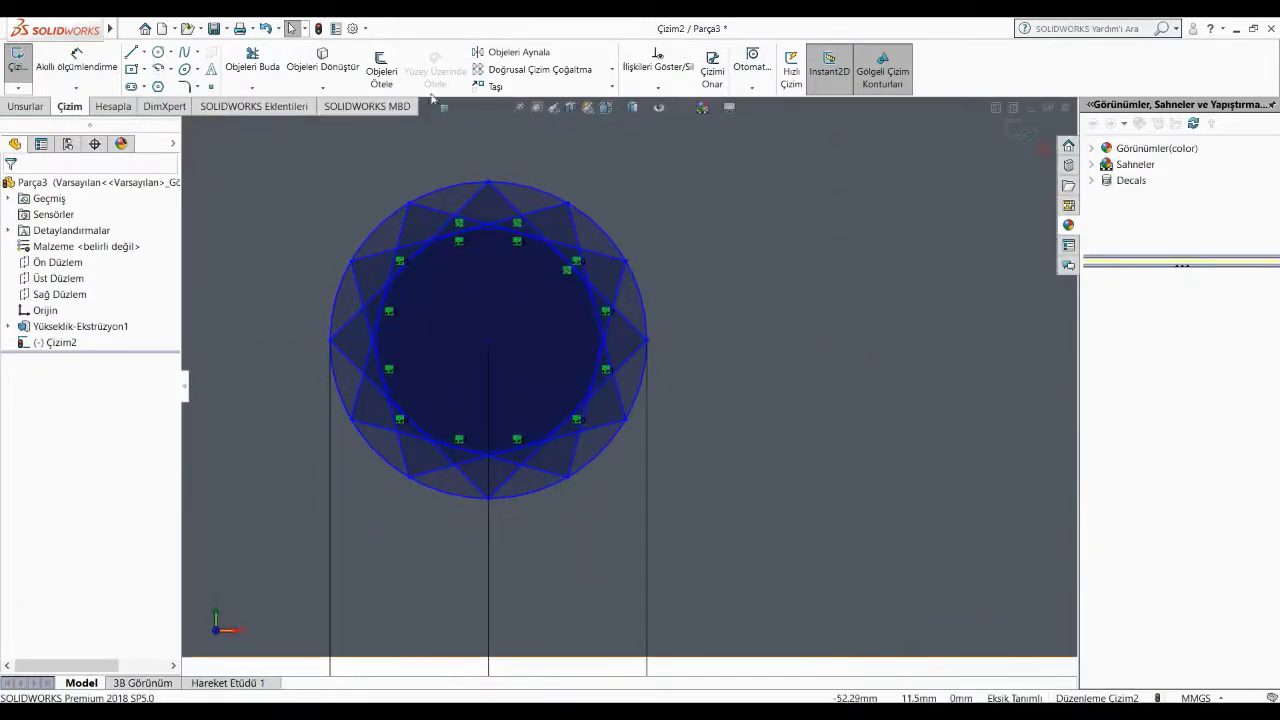
Step: Trim away the inner line segments of the star outline
click(252, 62)
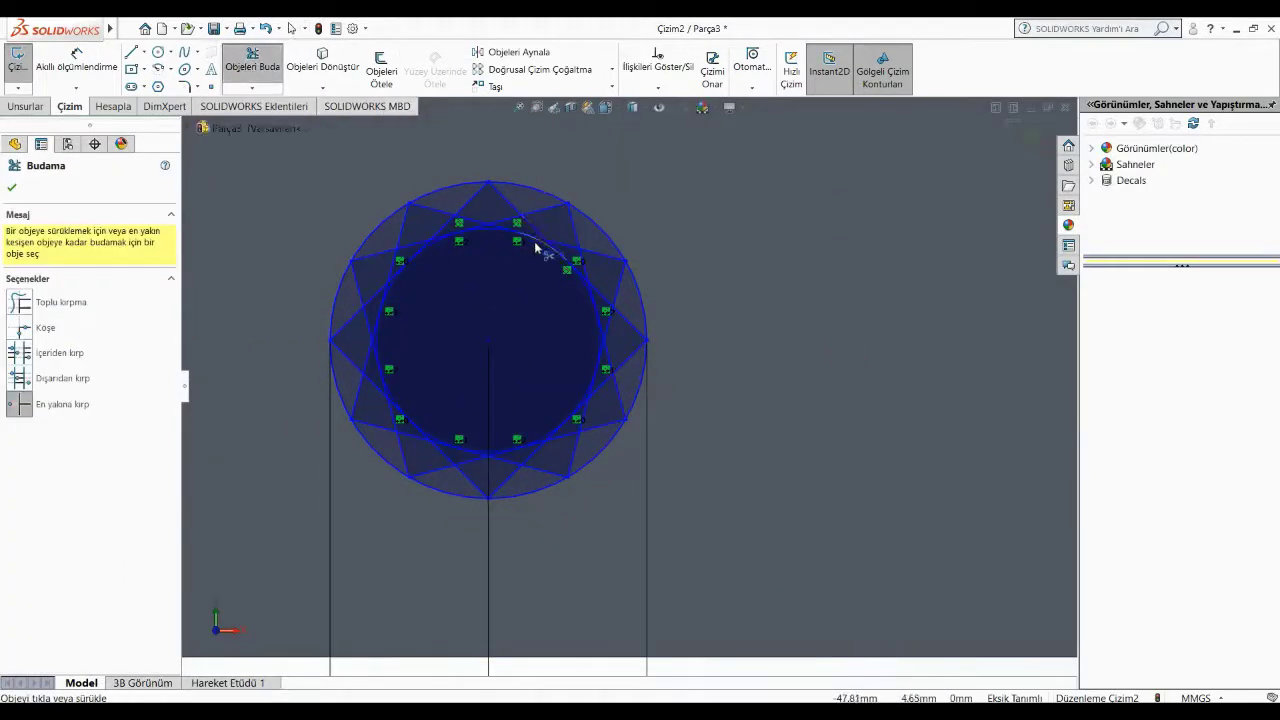
mouse_move(536, 247)
mouse_down()
mouse_move(480, 223)
mouse_move(363, 277)
mouse_move(391, 289)
mouse_move(382, 396)
mouse_move(366, 400)
mouse_move(400, 409)
mouse_move(448, 455)
mouse_move(491, 463)
mouse_move(451, 451)
mouse_move(508, 460)
mouse_move(546, 443)
mouse_move(590, 401)
mouse_move(606, 340)
mouse_move(567, 252)
mouse_move(568, 303)
mouse_up()
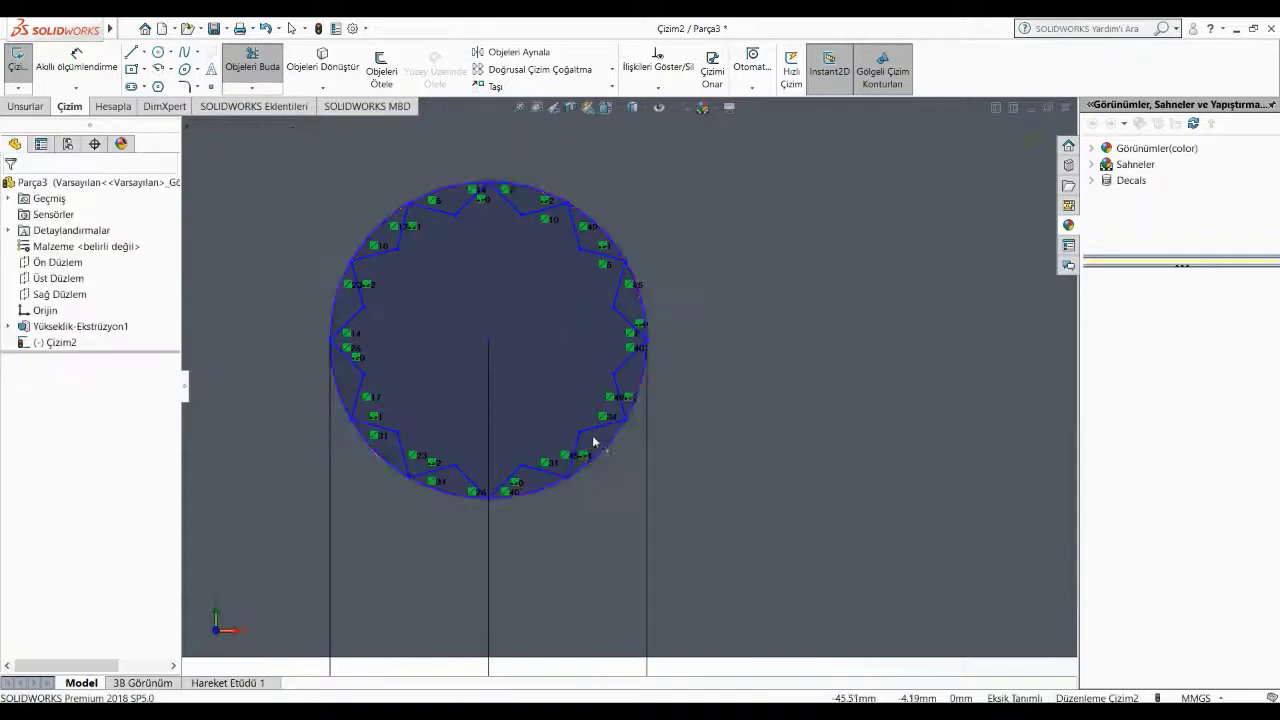
key(Escape)
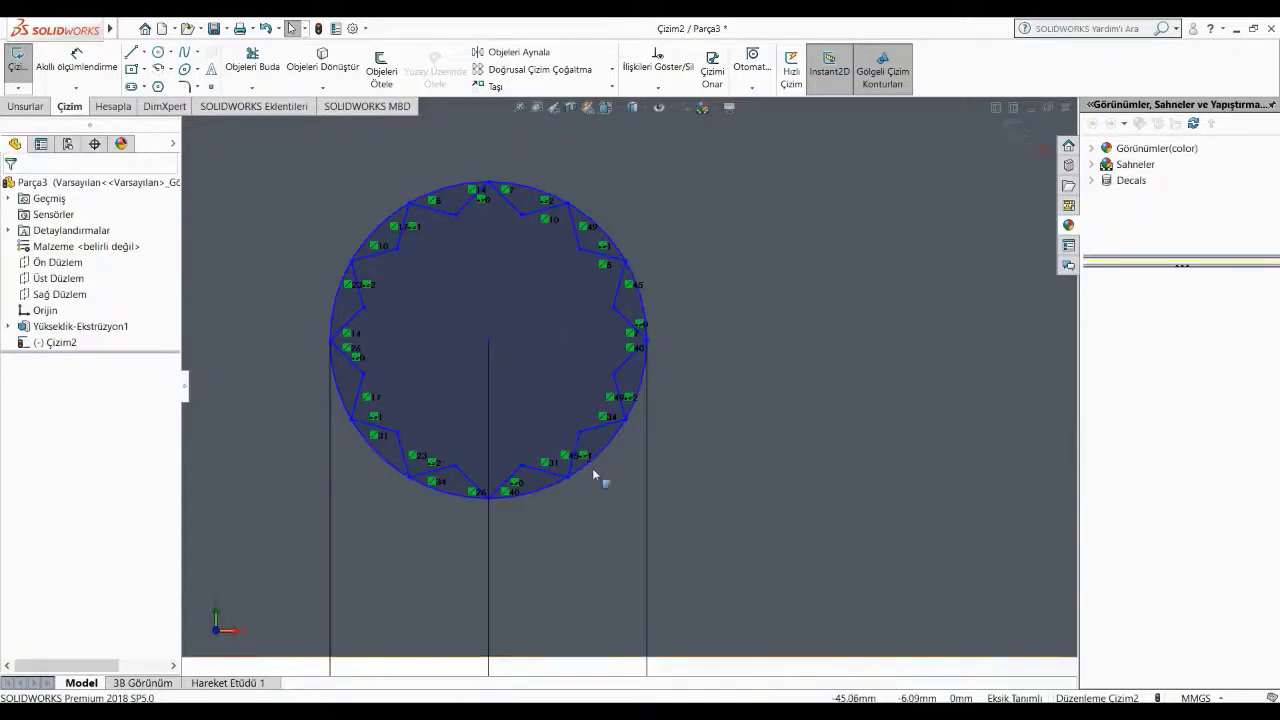
Step: Delete the 15 mm construction circle, confirming the removal
click(592, 458)
key(Delete)
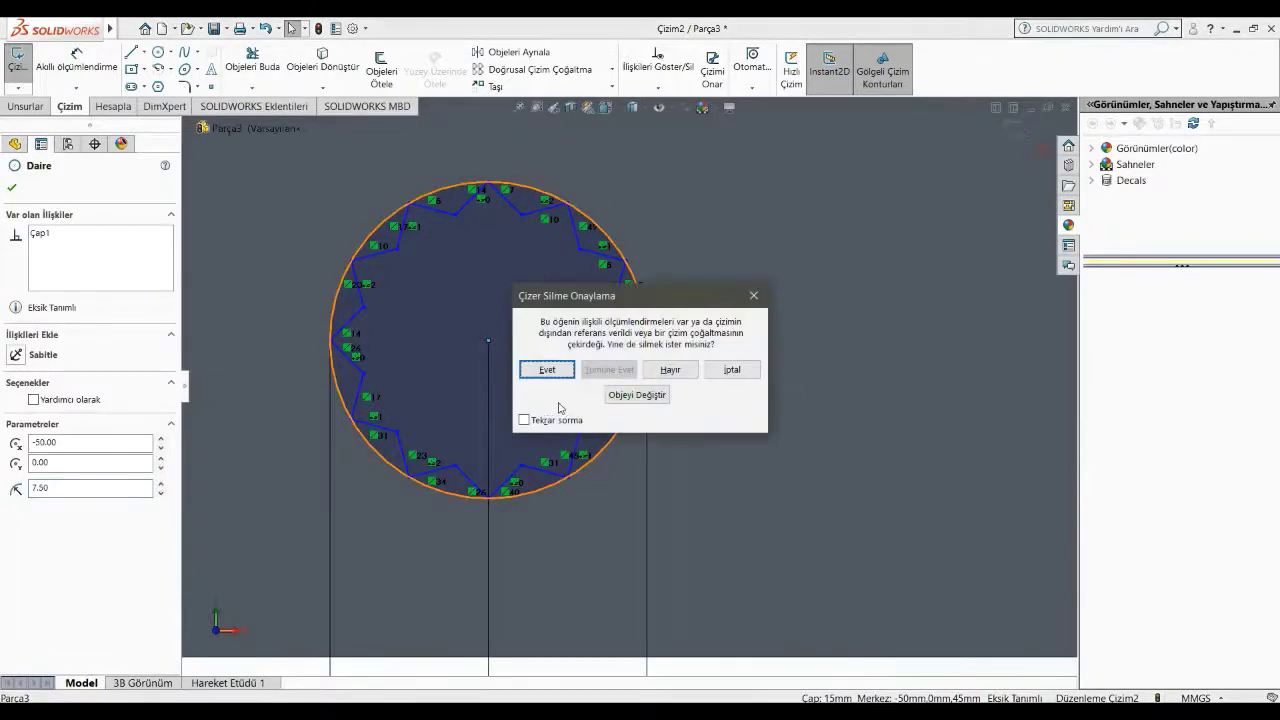
key(Return)
scroll(590, 475, up, 2)
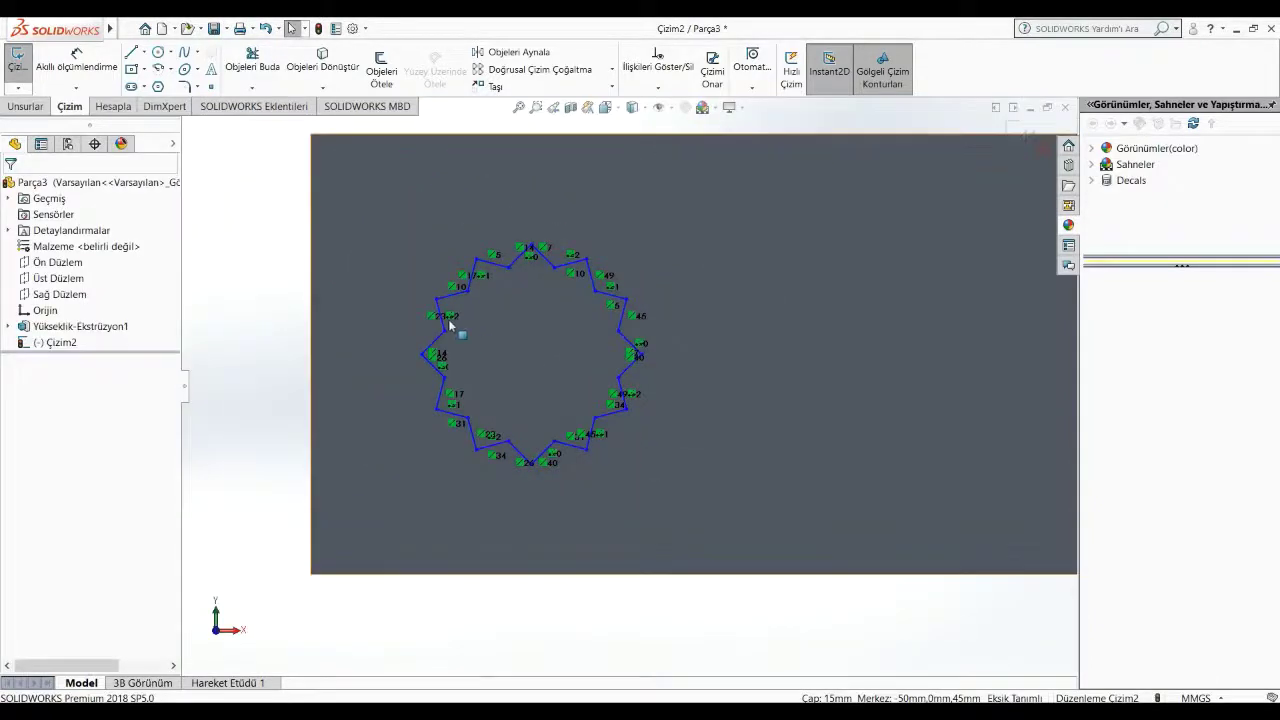
click(540, 69)
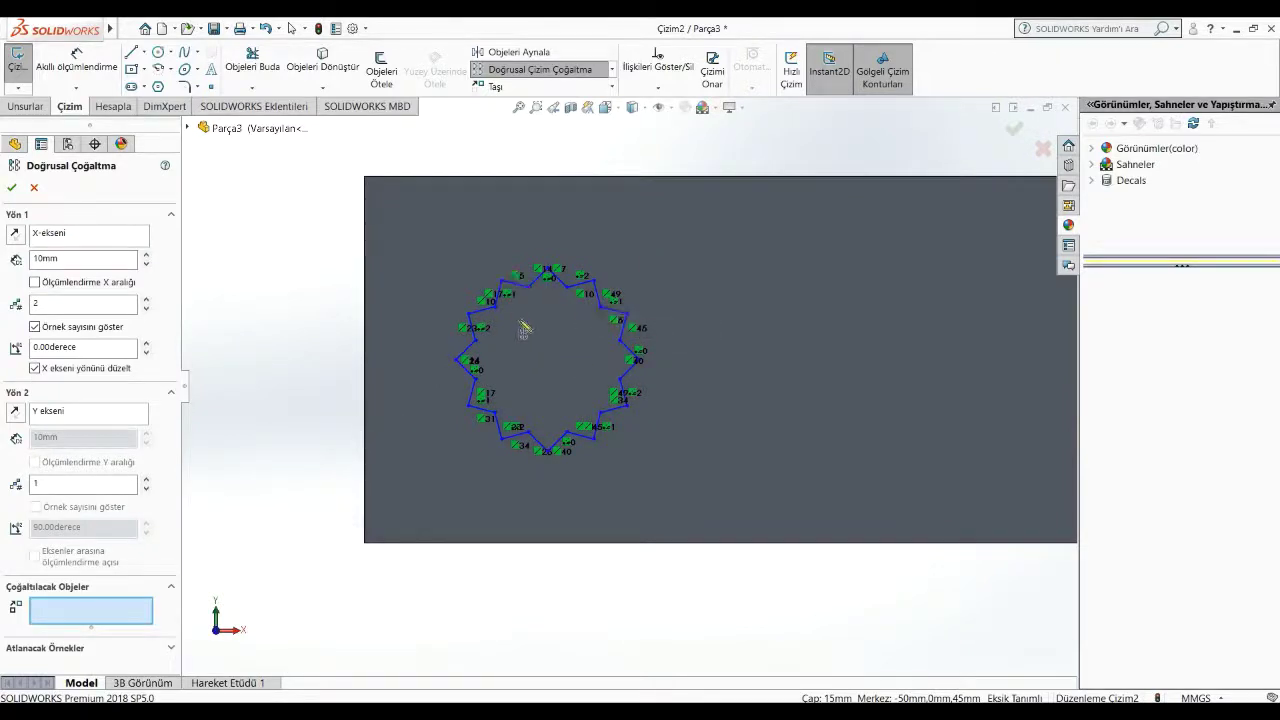
Step: Select all star lines and start a linear sketch pattern with 4 instances along X
key(Escape)
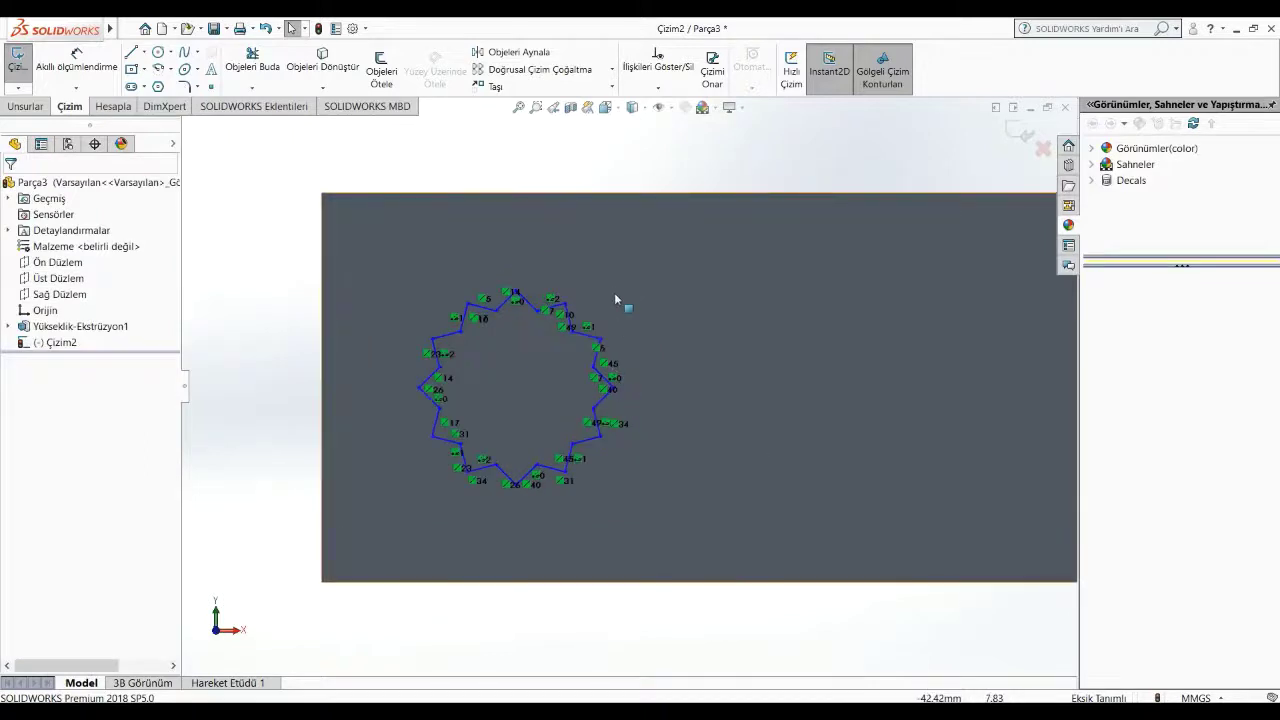
drag(646, 263, 432, 488)
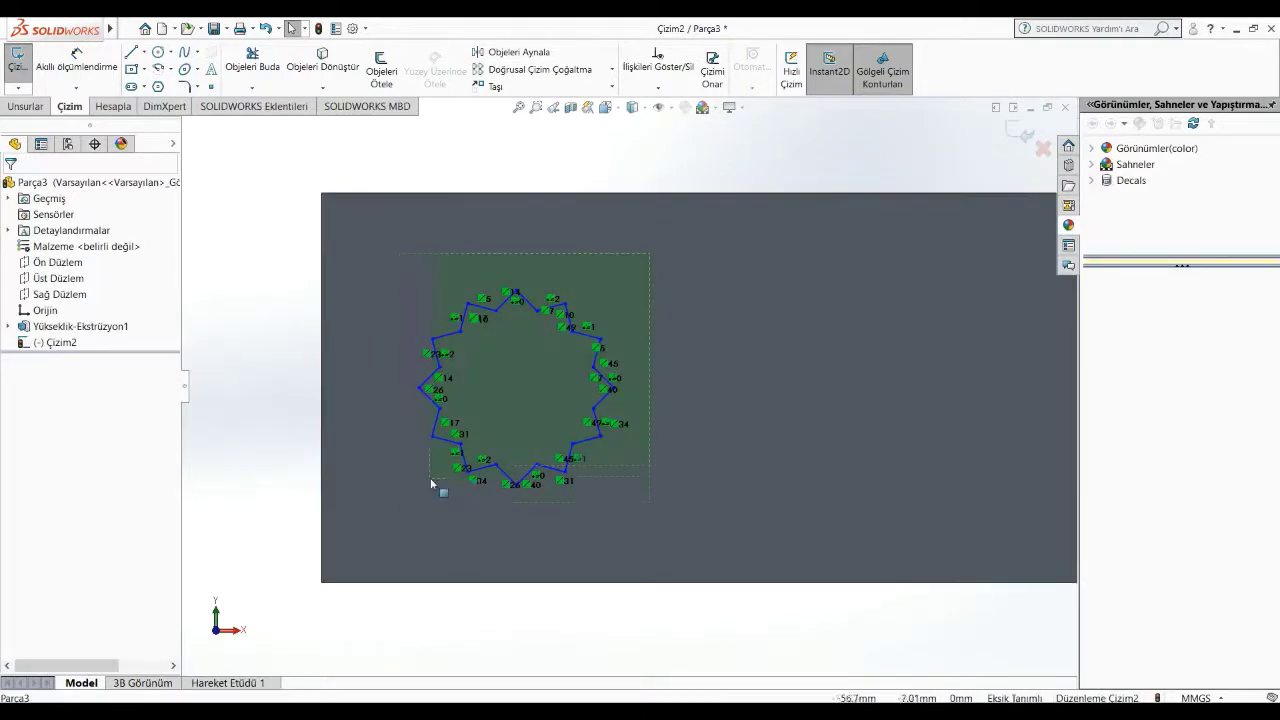
click(571, 71)
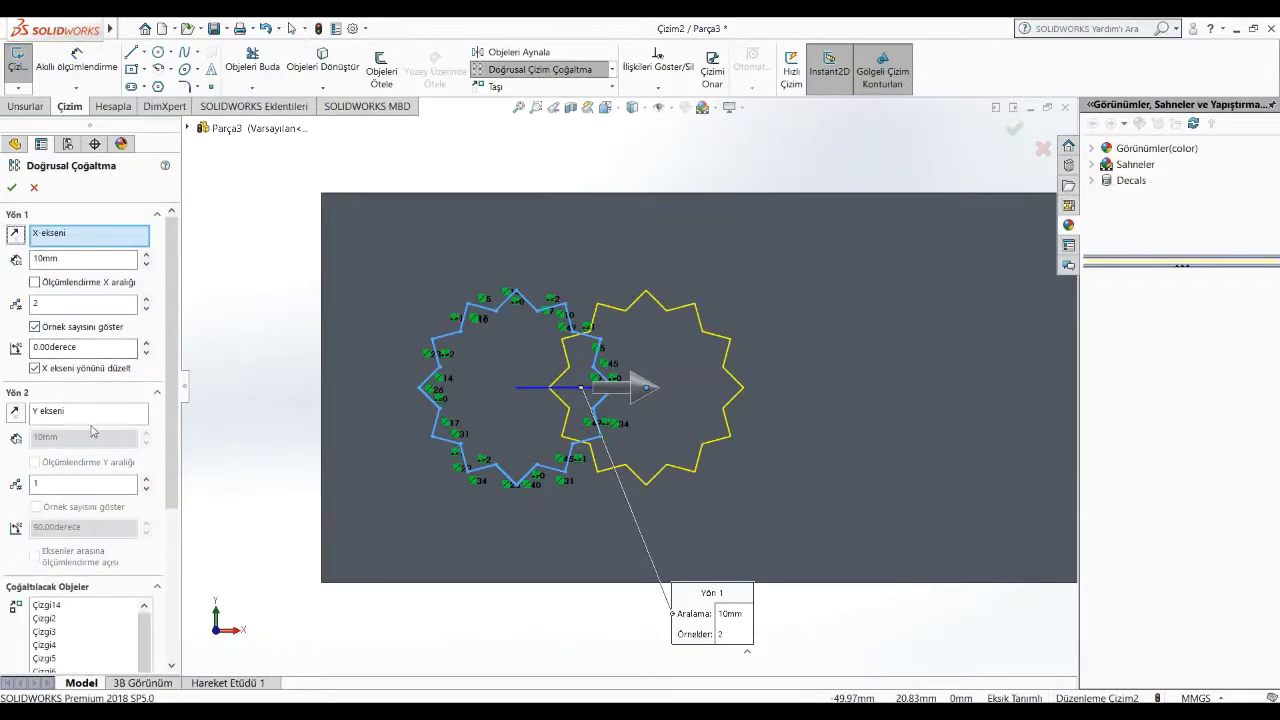
click(145, 298)
click(145, 298)
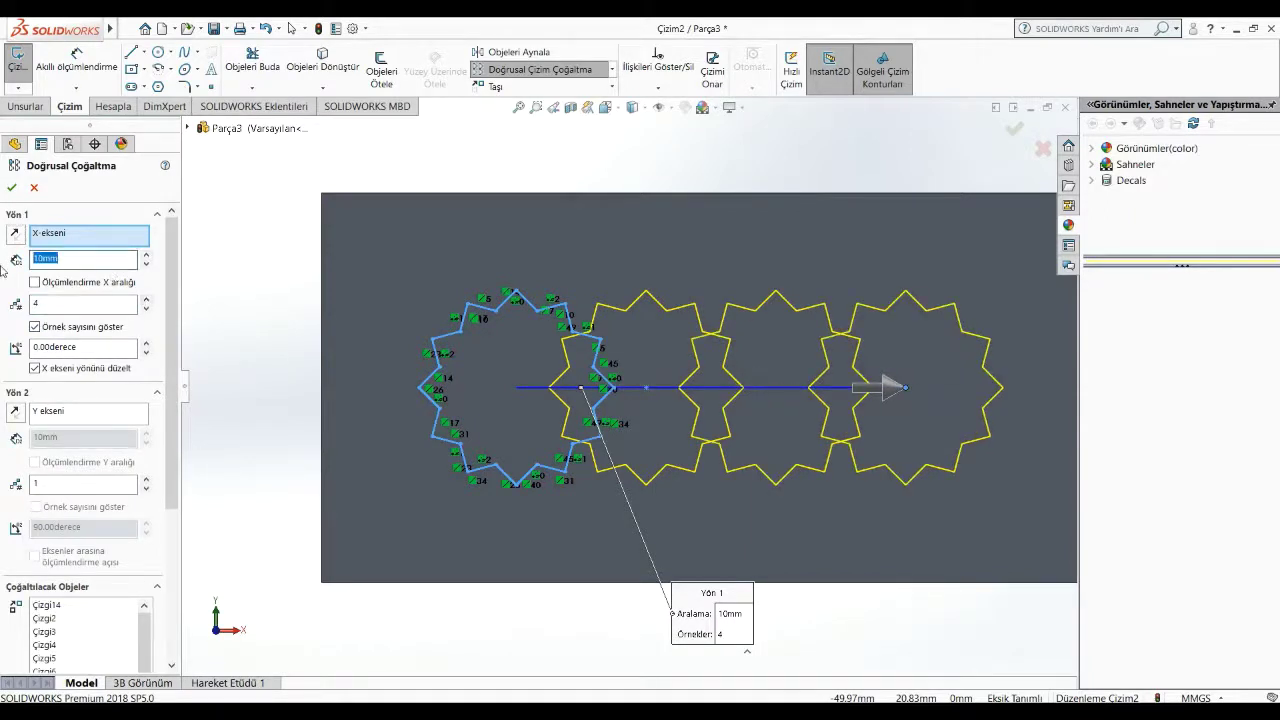
key(z)
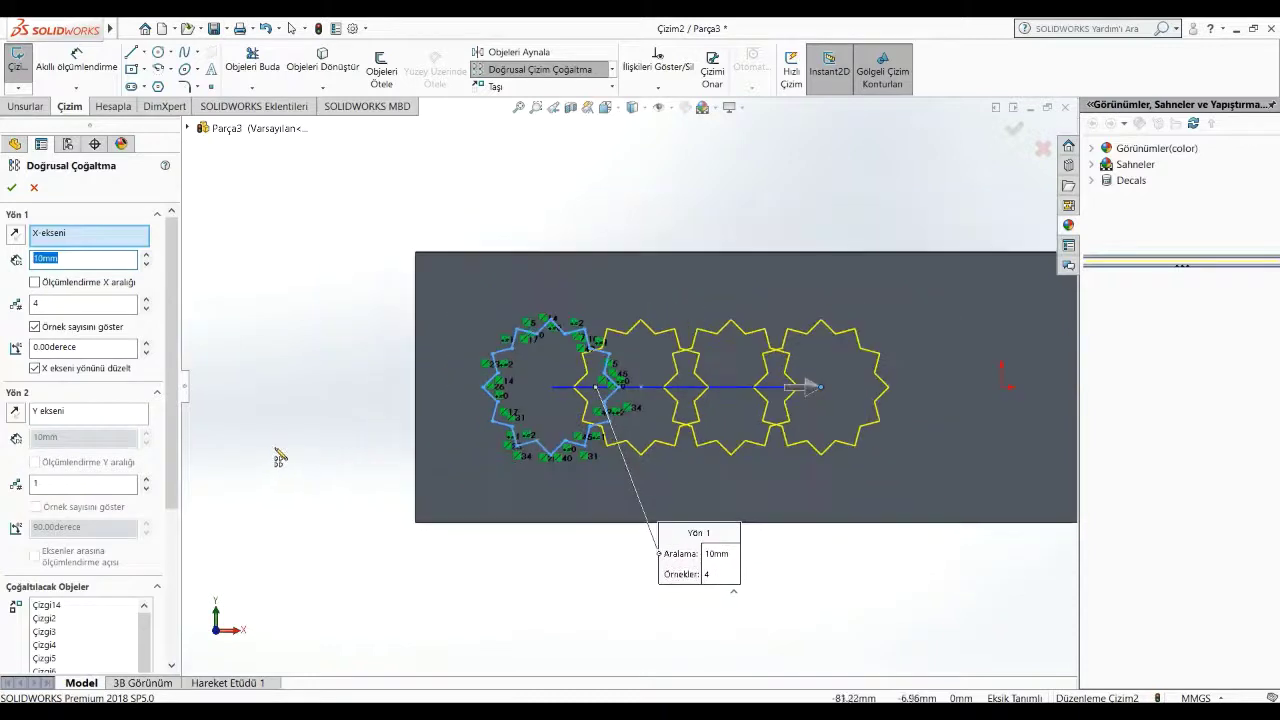
key(z)
text(35)
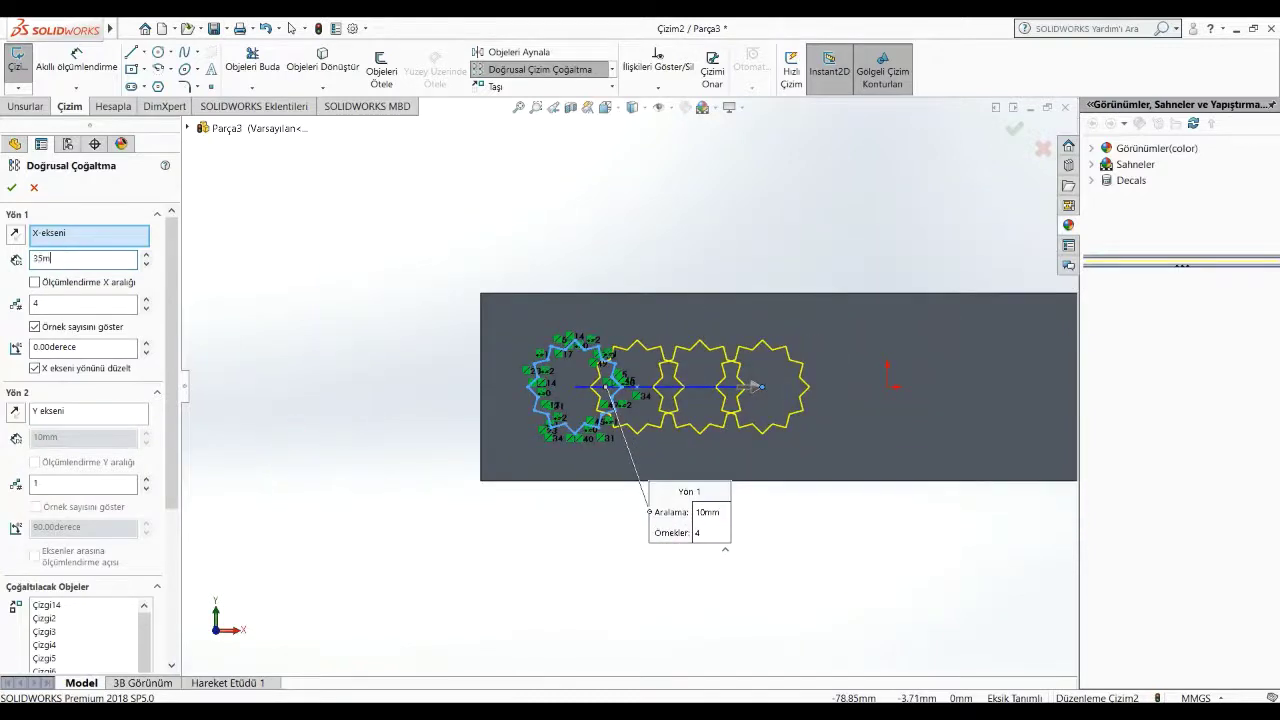
Step: Set the X-axis spacing to 33 mm and confirm the four-star pattern
text(m)
key(Return)
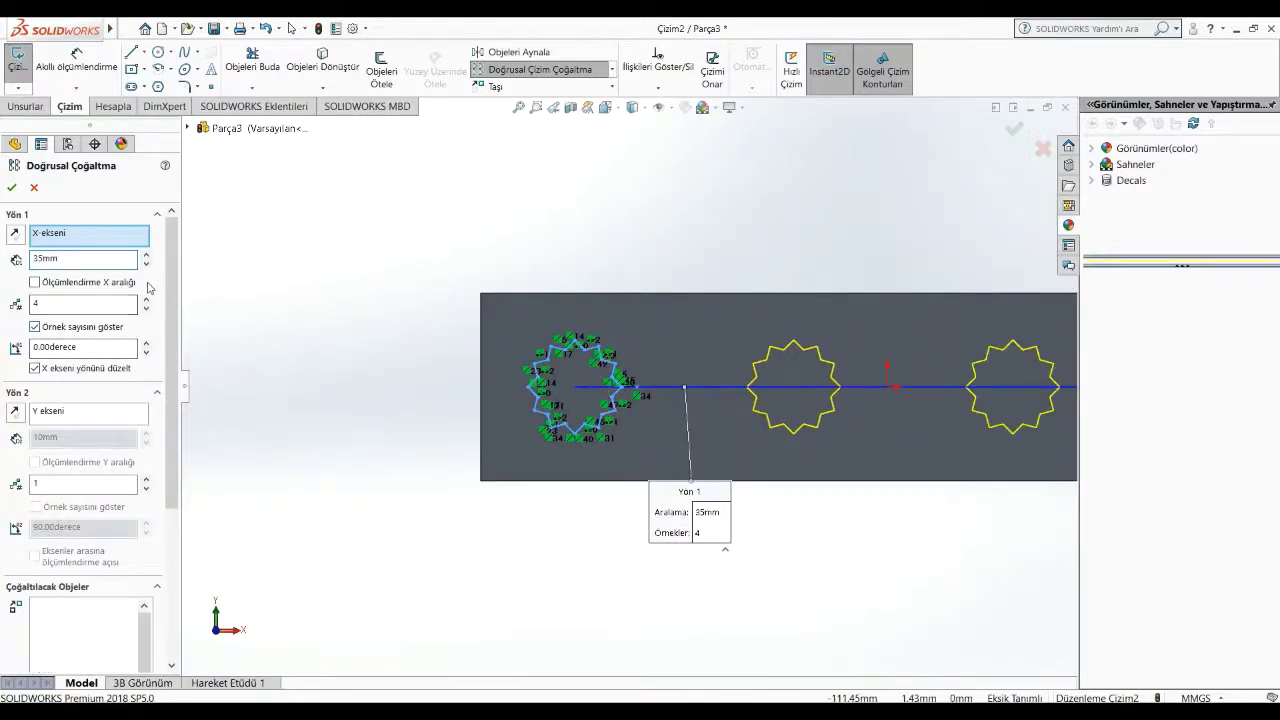
click(148, 287)
key(z)
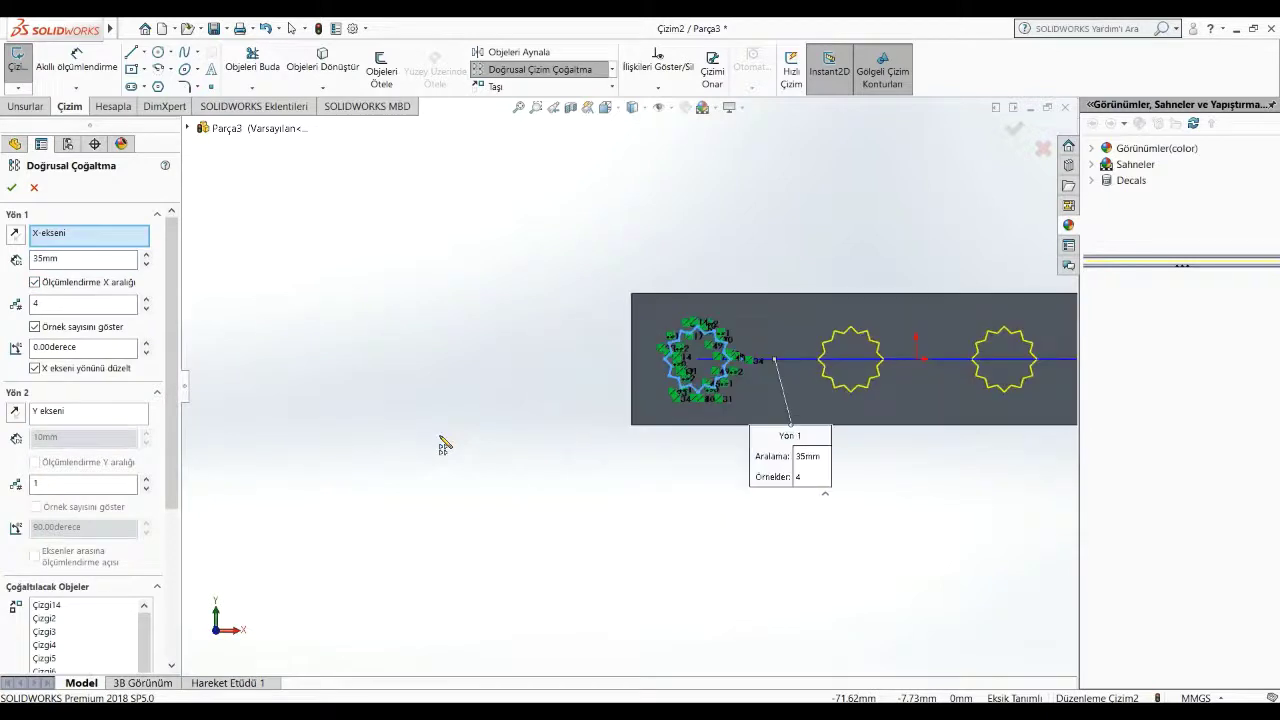
key(ctrl+Left)
key(ctrl+Left)
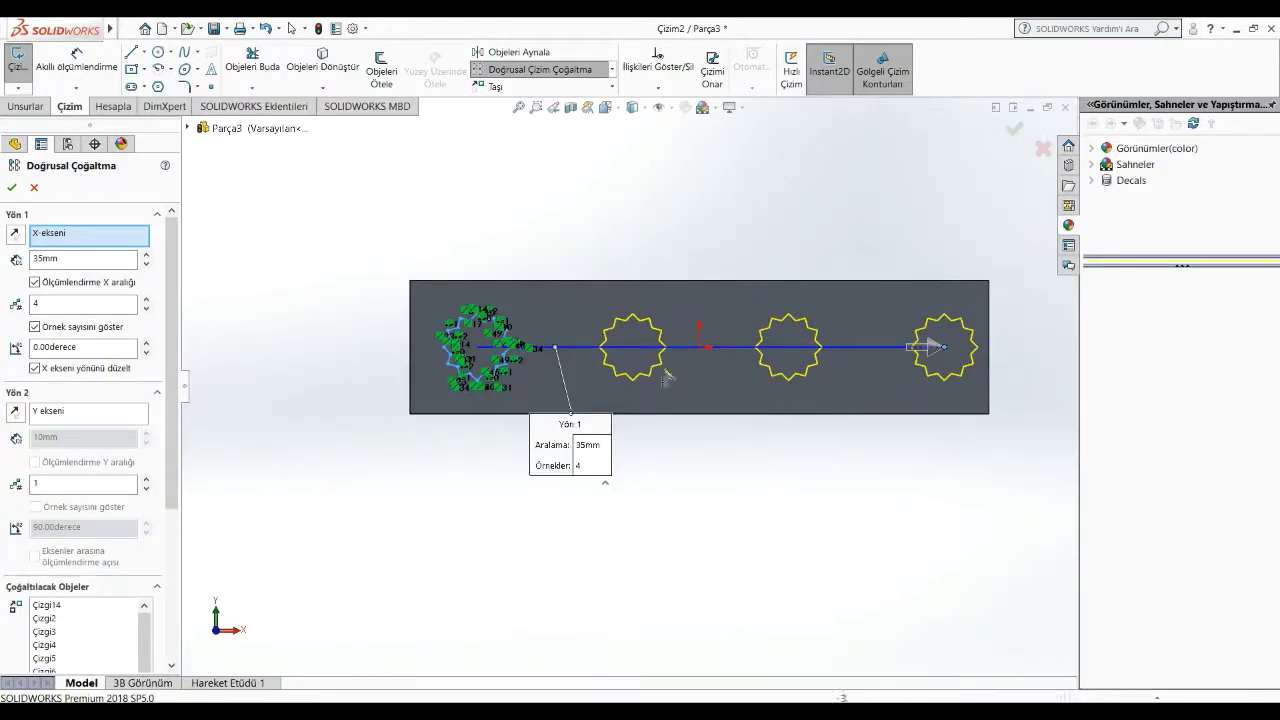
key(shift+z)
text(32)
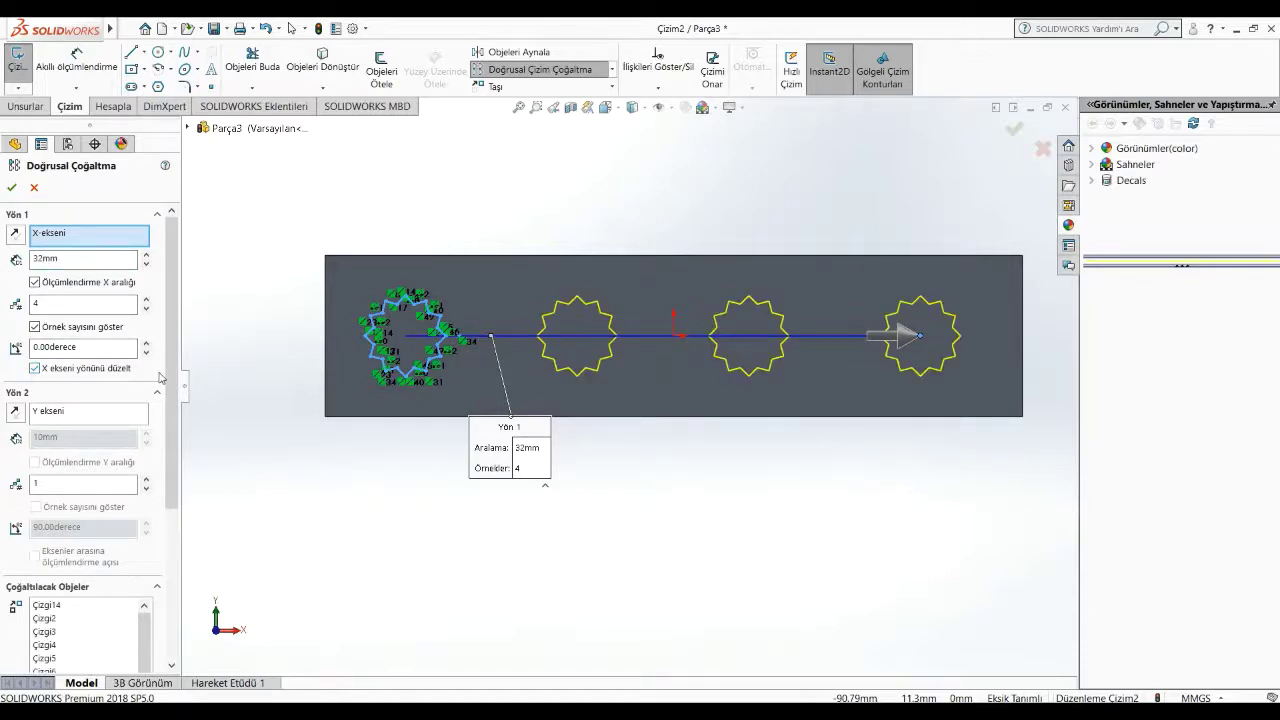
click(83, 283)
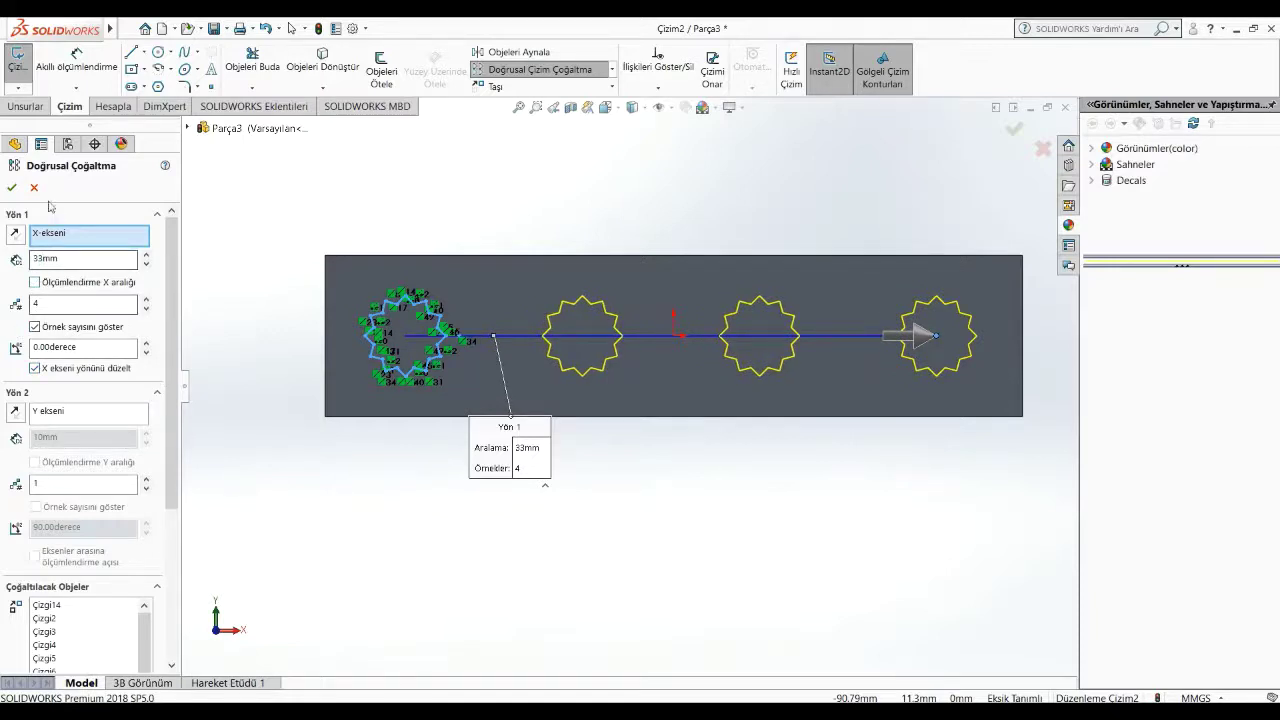
click(15, 188)
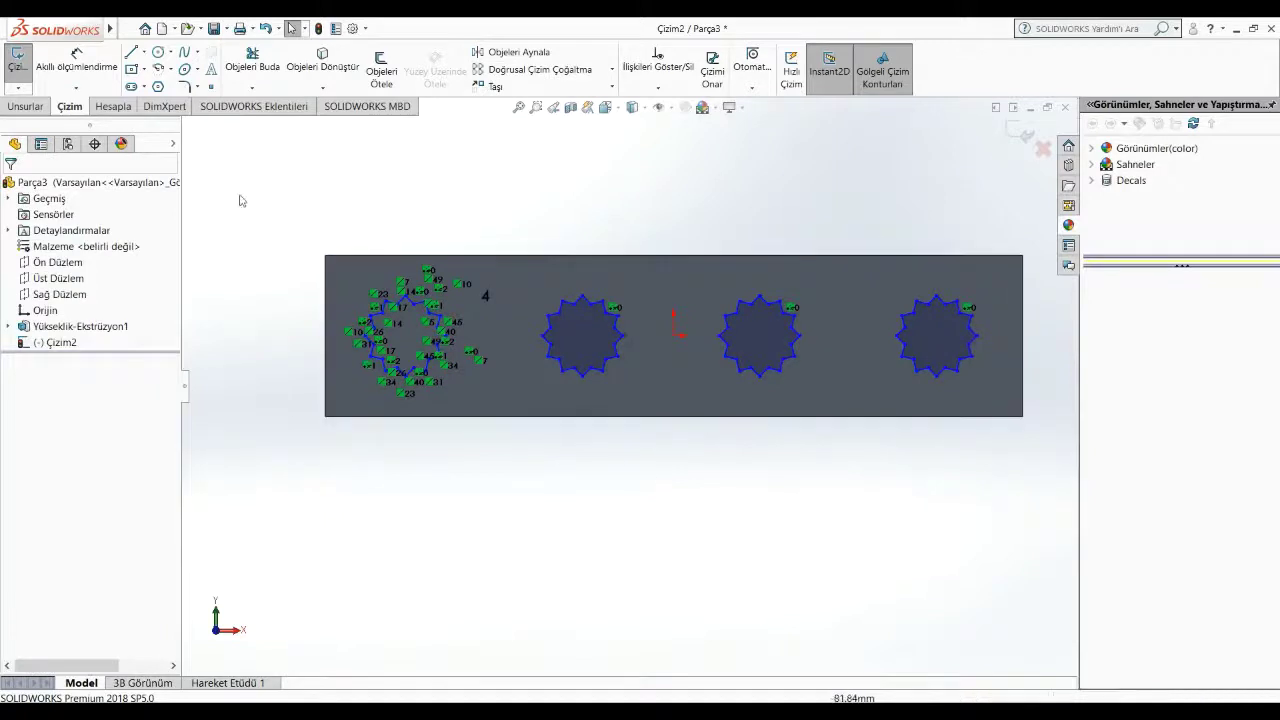
click(74, 57)
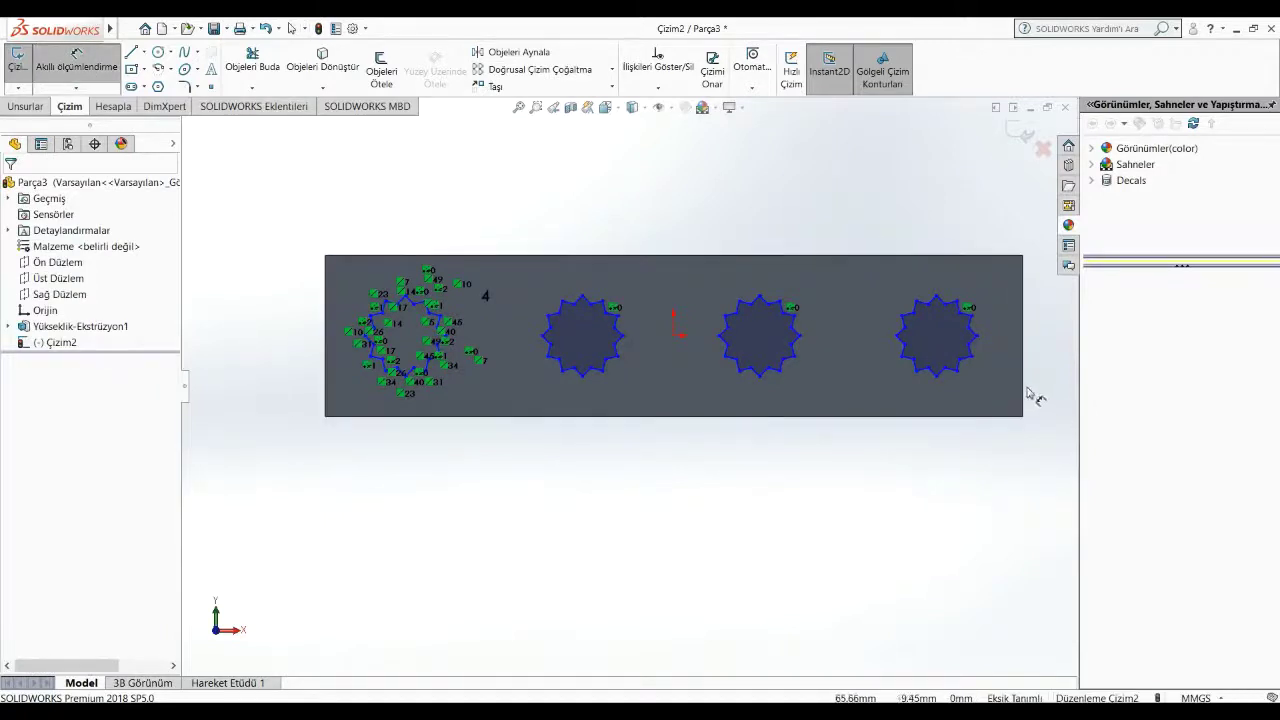
click(977, 337)
click(1022, 349)
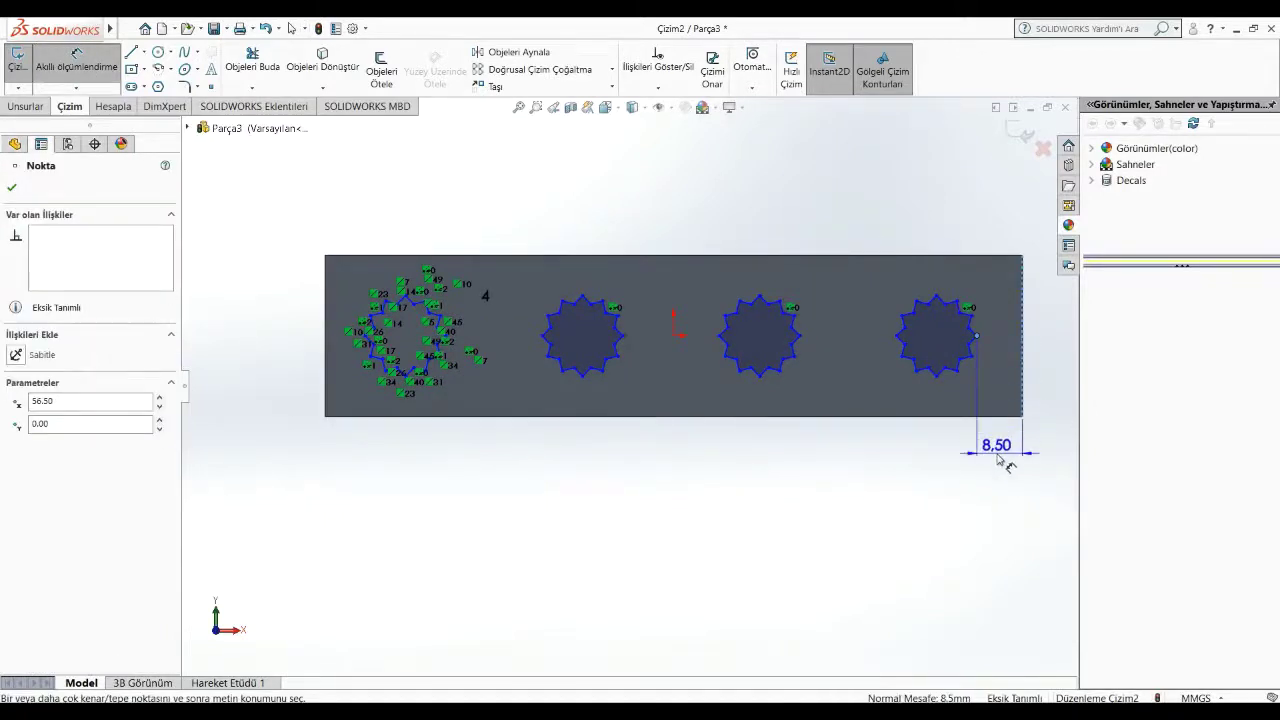
key(Escape)
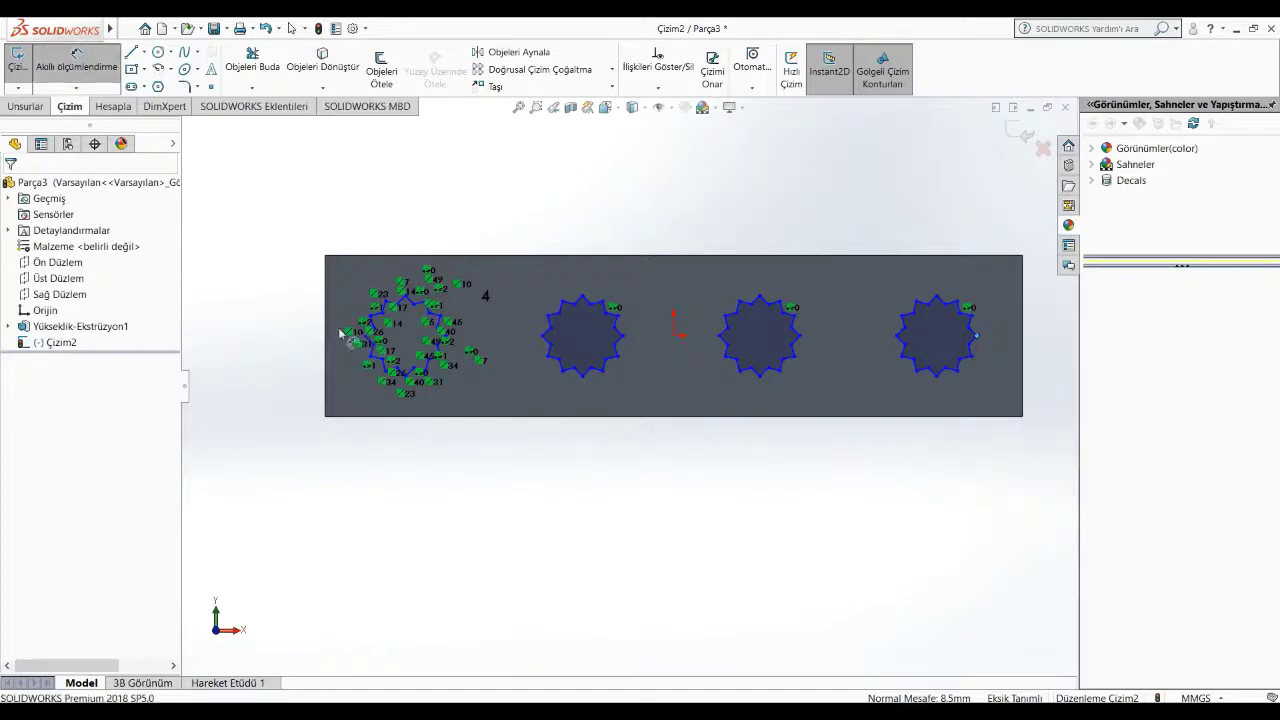
click(365, 341)
key(Escape)
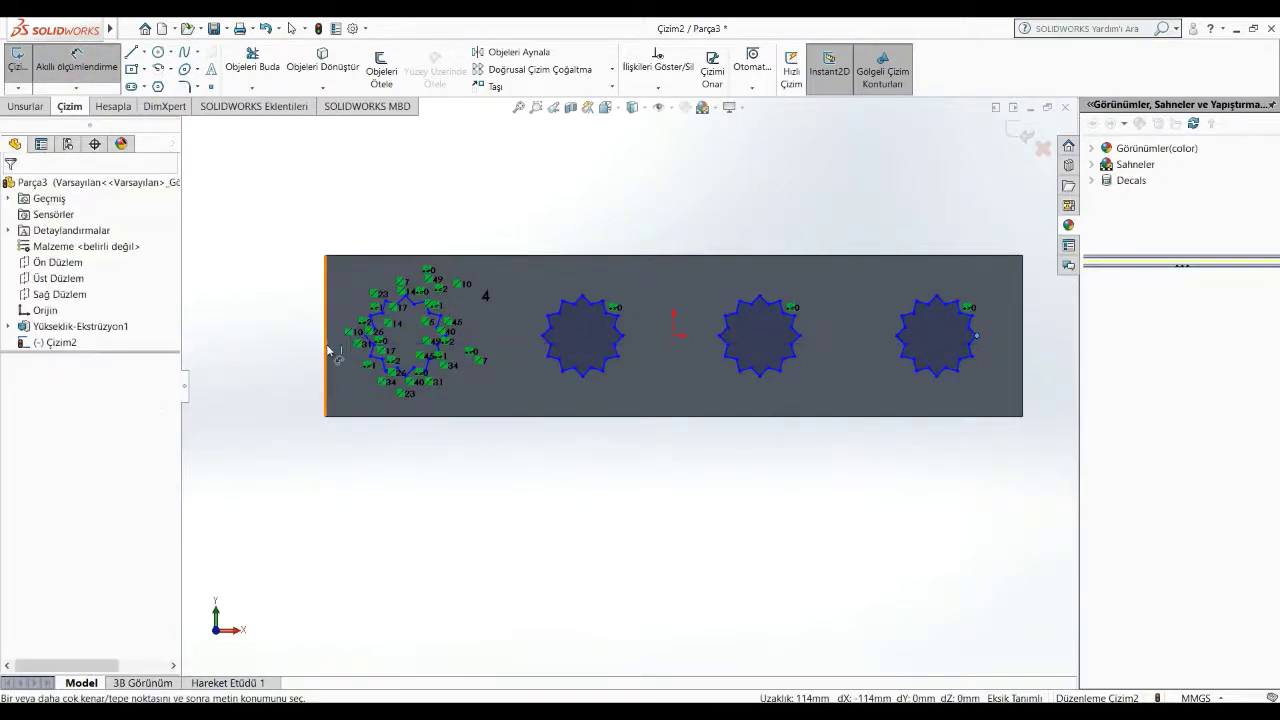
click(95, 69)
click(95, 69)
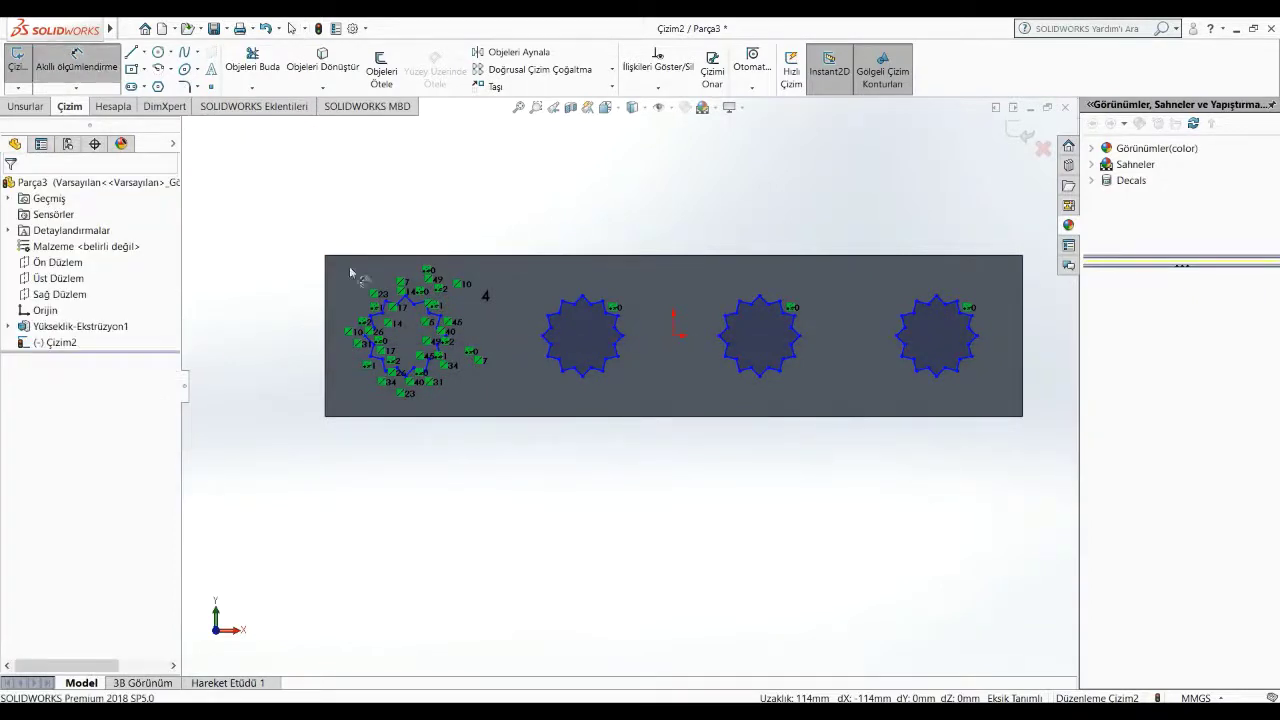
click(365, 341)
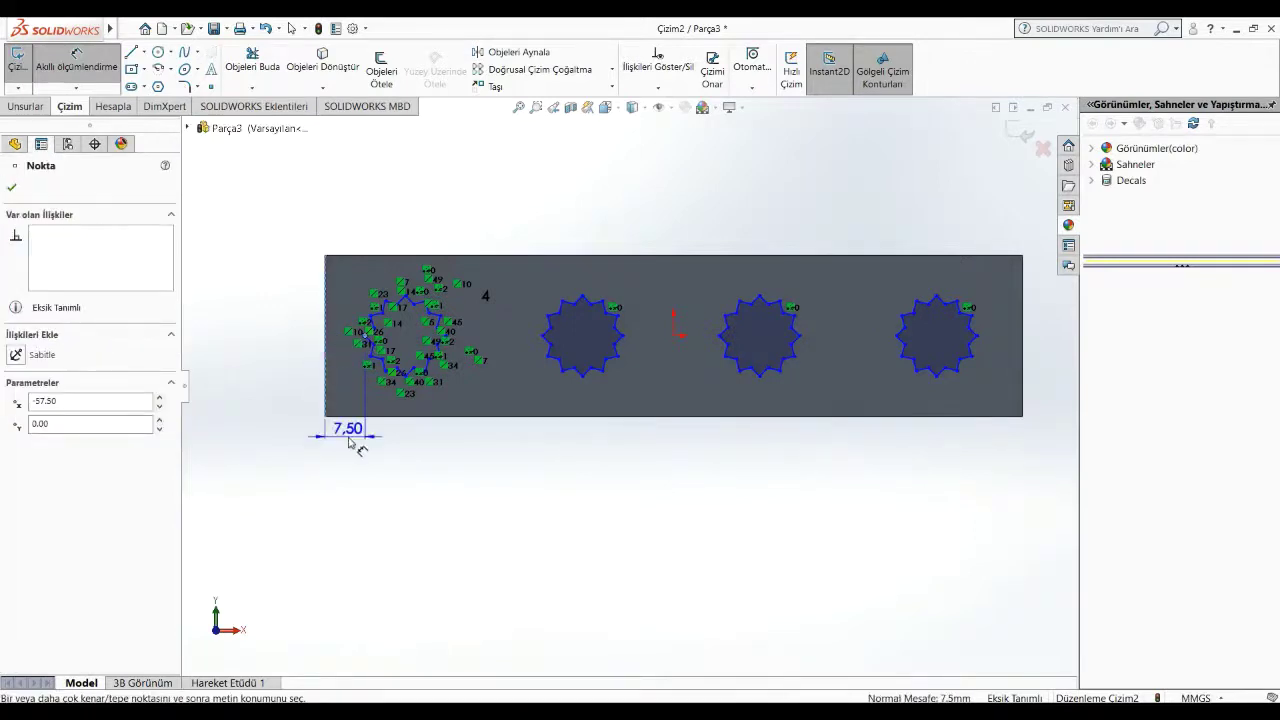
key(Escape)
scroll(532, 480, up, 2)
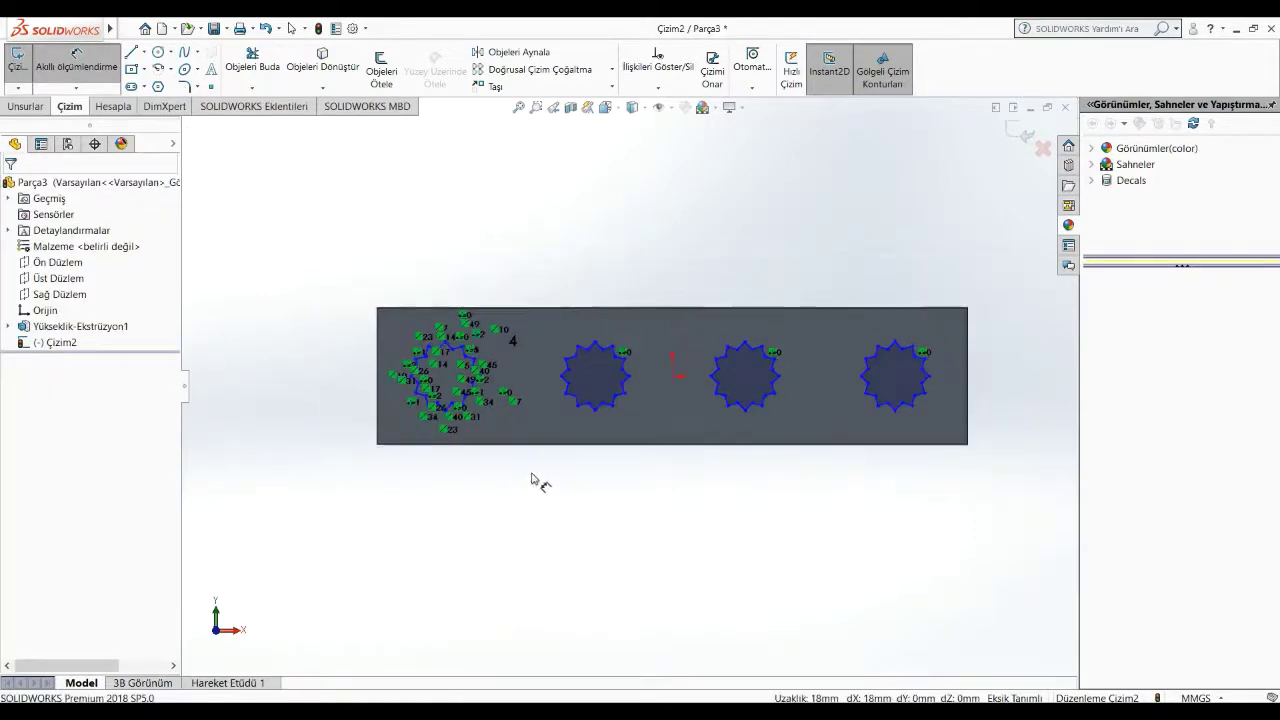
mouse_move(545, 530)
middle_down()
mouse_move(559, 532)
mouse_move(695, 316)
middle_up()
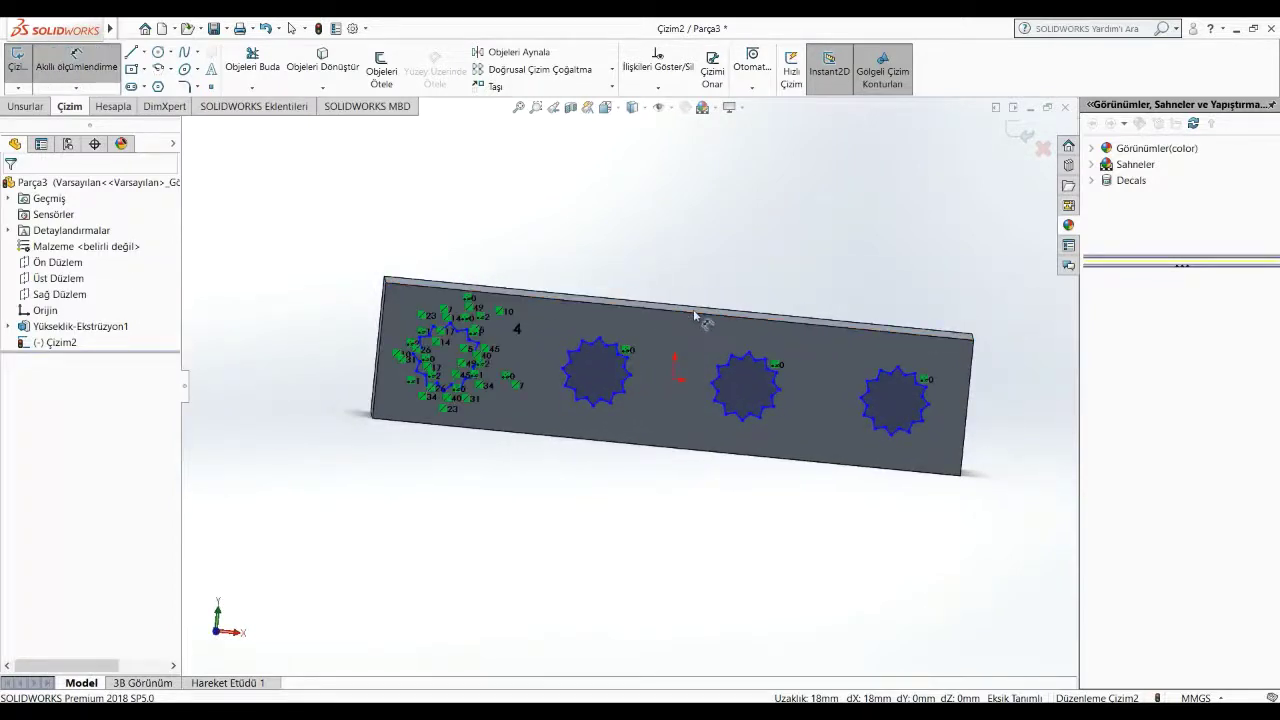
scroll(600, 343, down, 2)
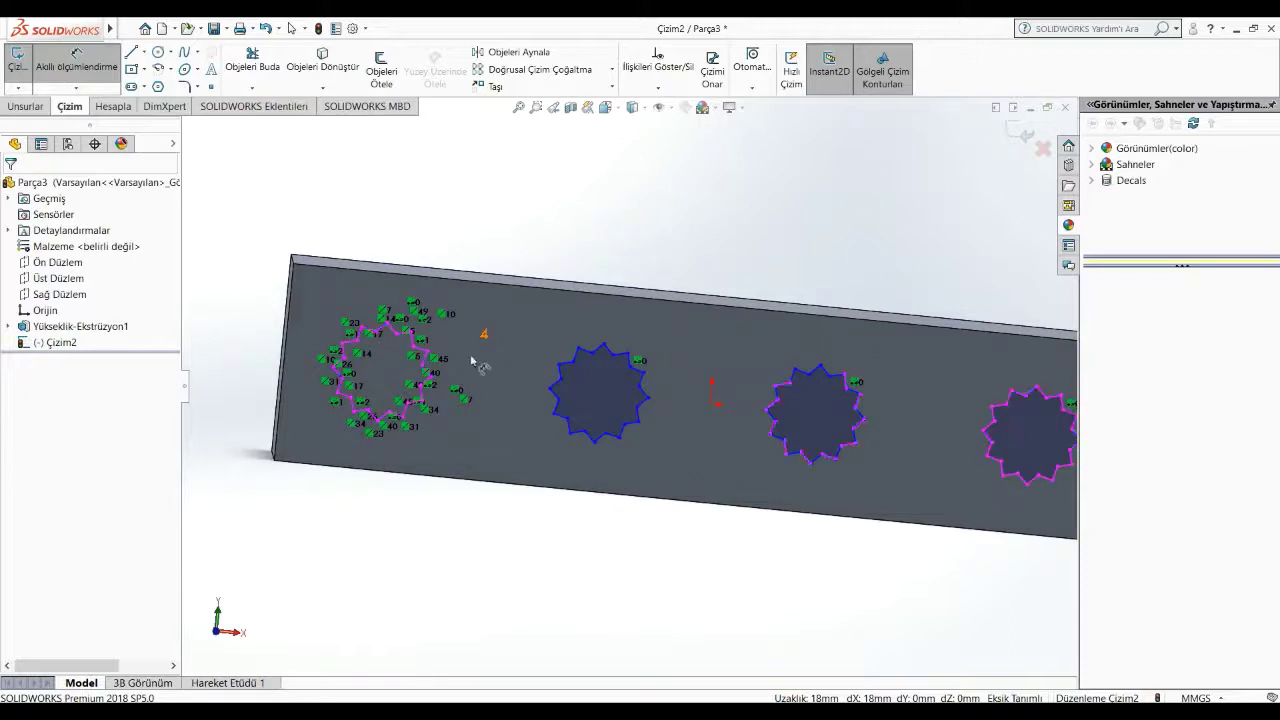
key(ctrl+a)
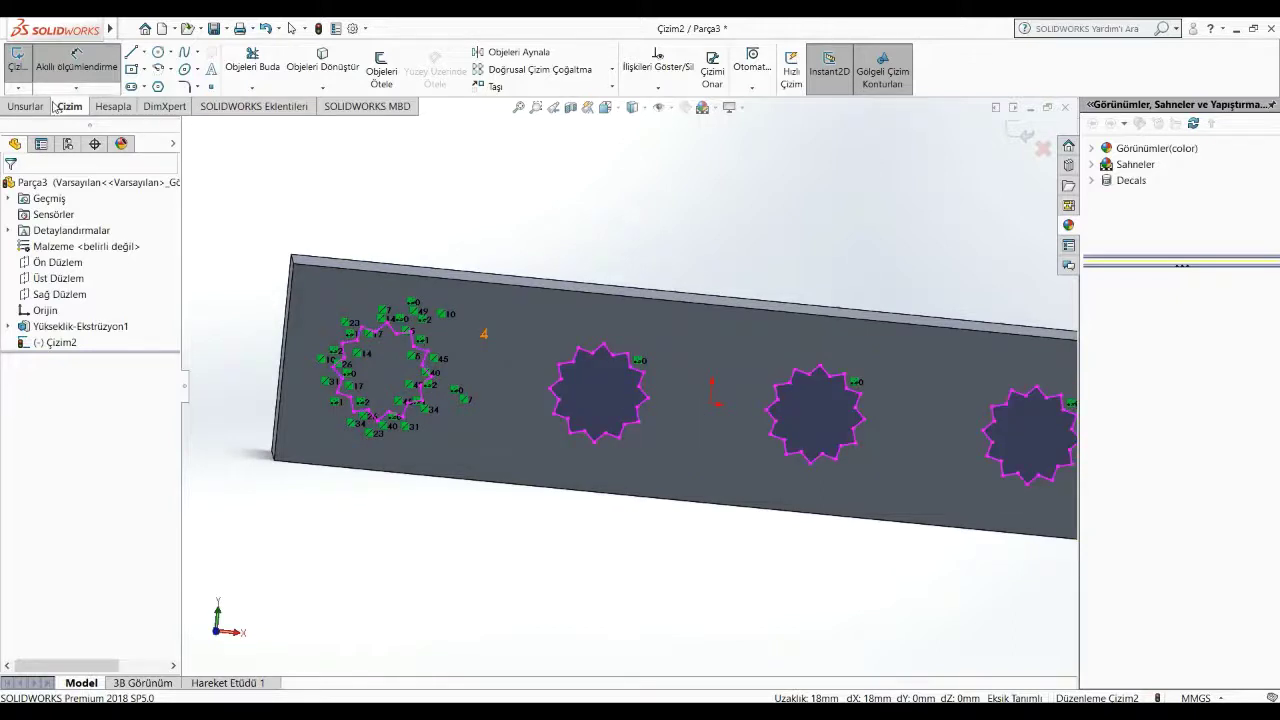
click(27, 106)
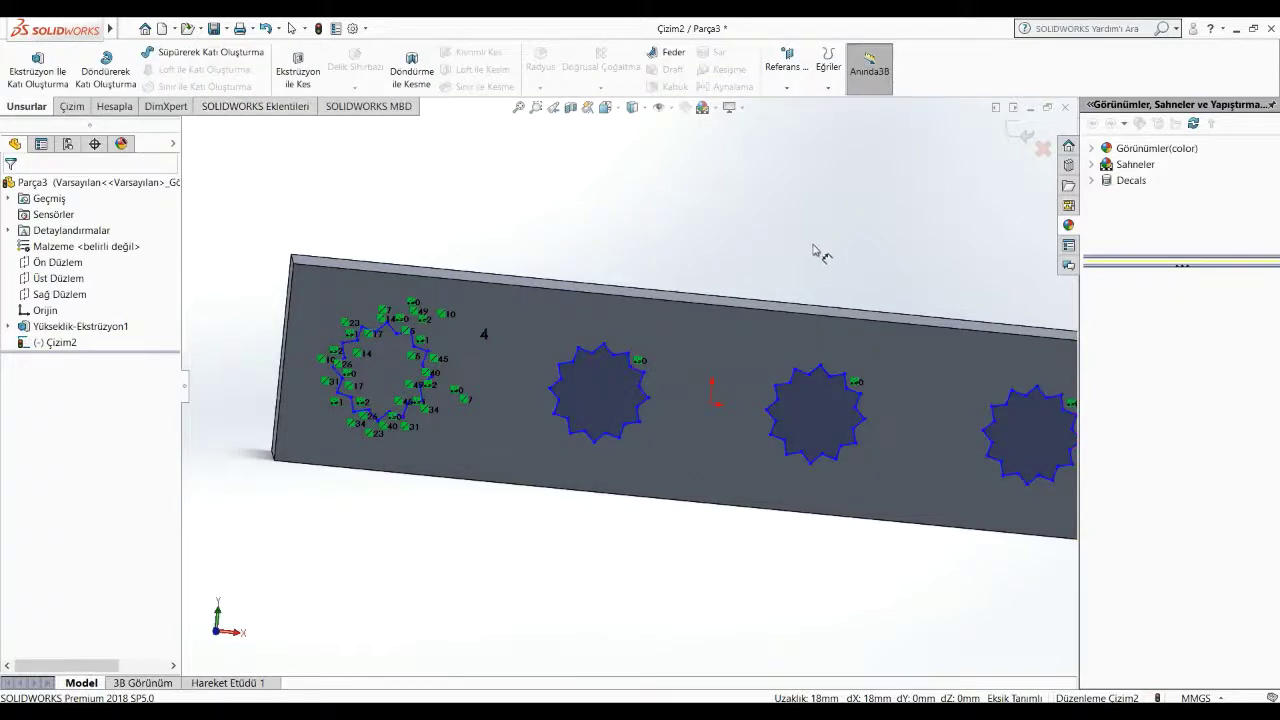
Step: Cut the four star profiles into the block with a 35 mm blind depth
key(ctrl+8)
click(292, 85)
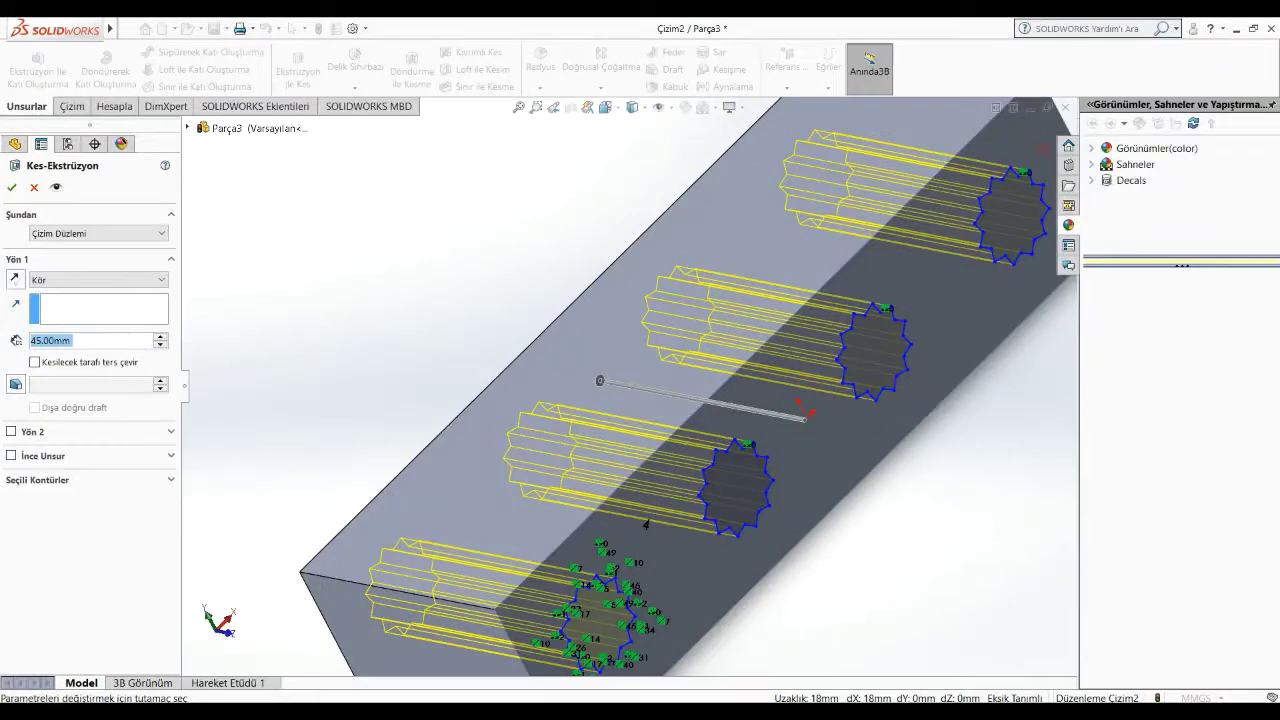
text(35m)
key(Return)
key(Return)
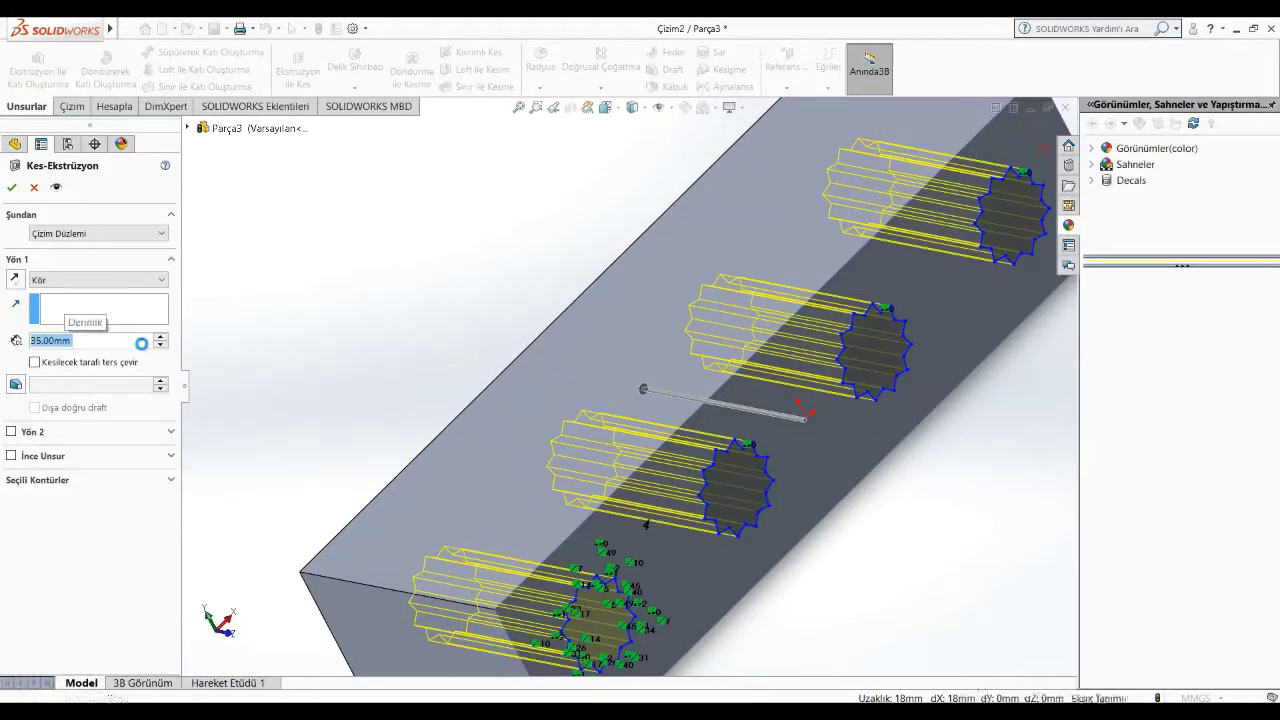
mouse_move(380, 330)
middle_down()
mouse_move(457, 316)
mouse_move(703, 423)
middle_up()
right_click(740, 480)
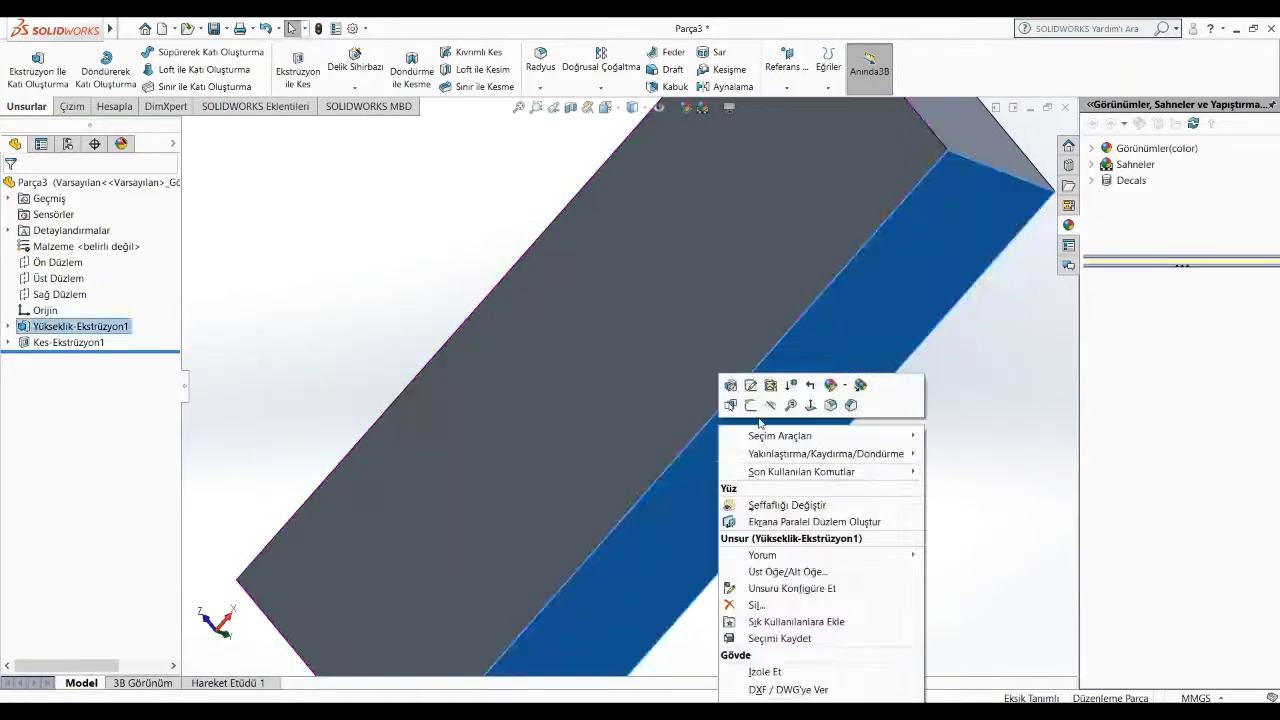
Step: Sketch a centre rectangle at the origin on the bar's face, dimensioned 20 × 15 mm
click(753, 406)
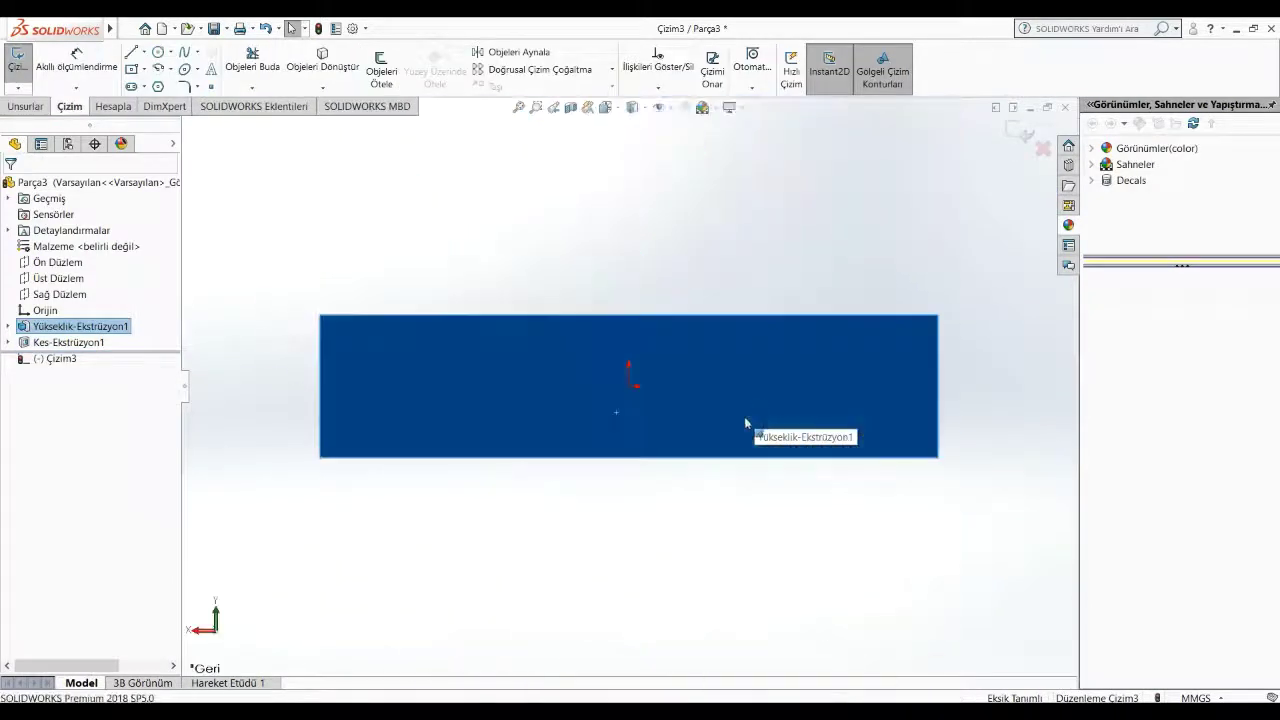
click(131, 69)
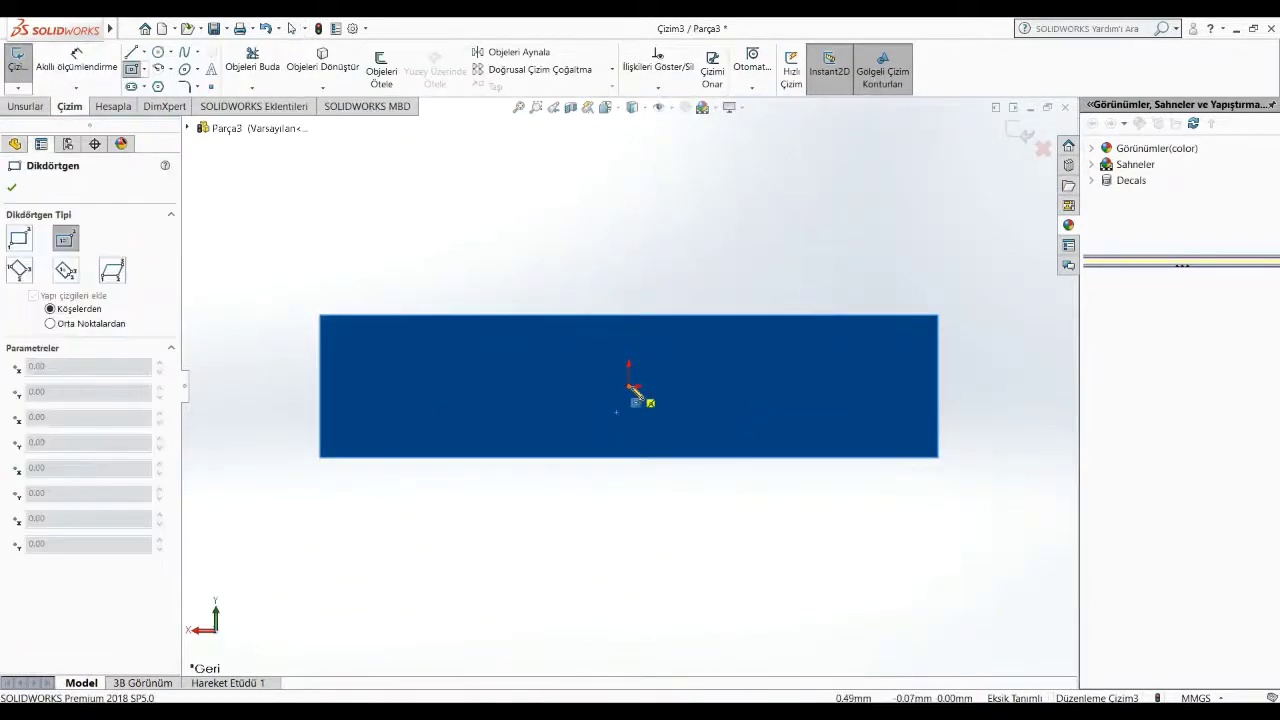
click(628, 386)
click(684, 420)
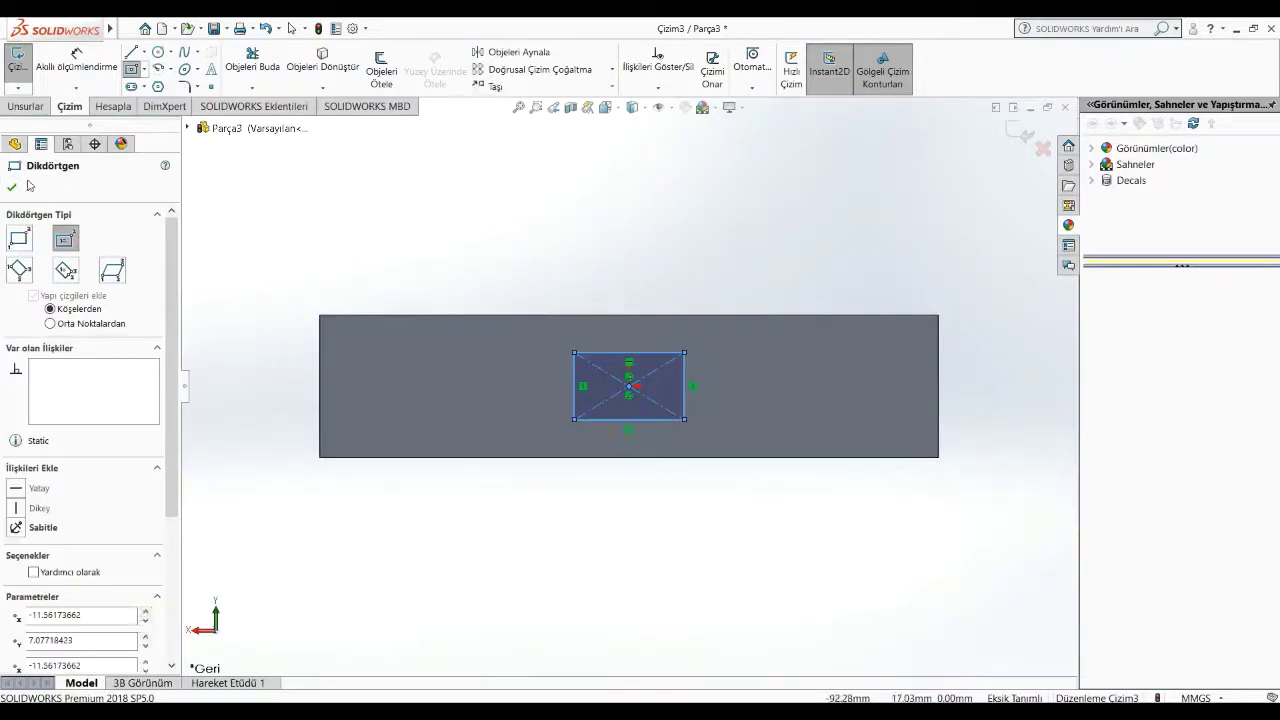
click(66, 66)
click(651, 420)
click(624, 506)
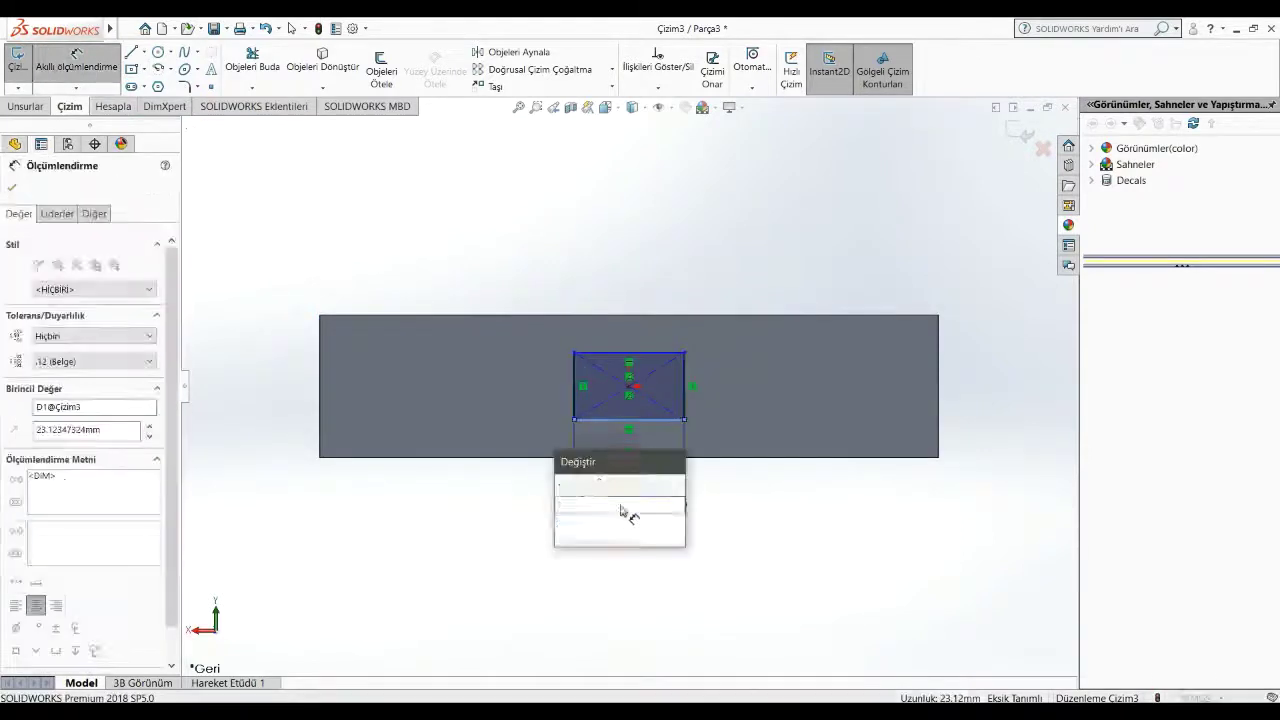
text(20)
key(Return)
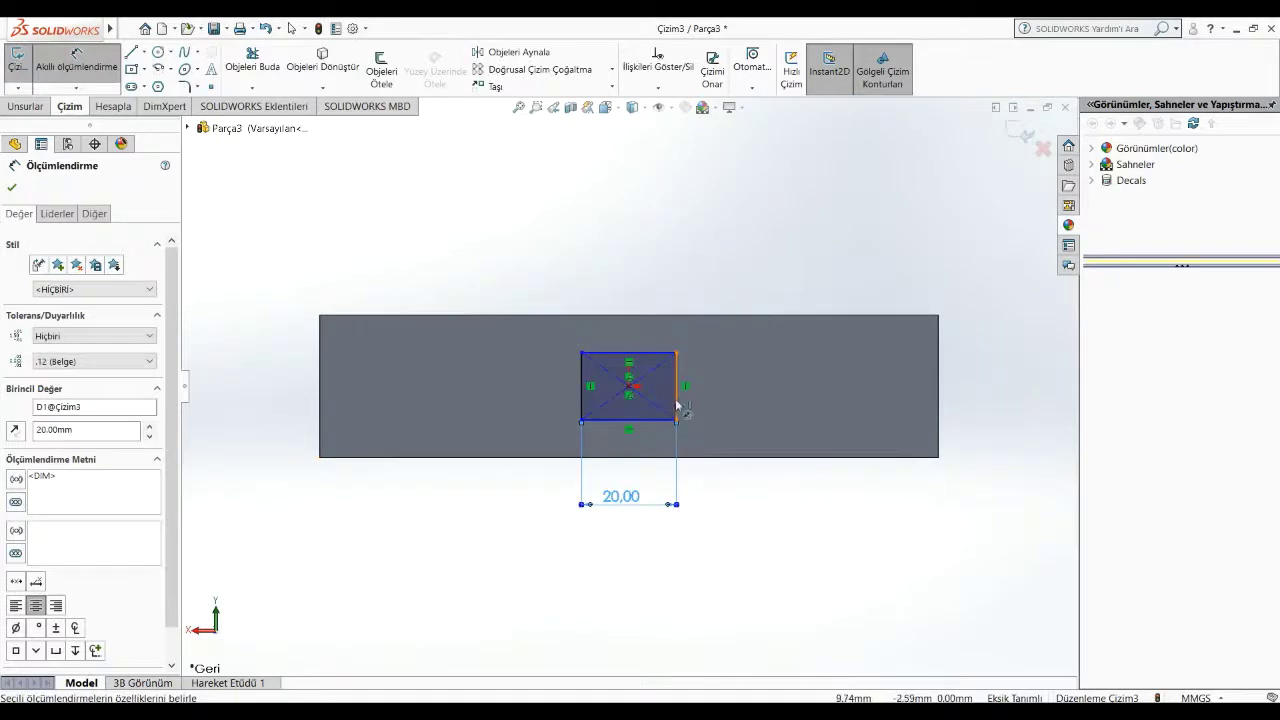
click(677, 405)
click(755, 407)
text(15mm)
key(Return)
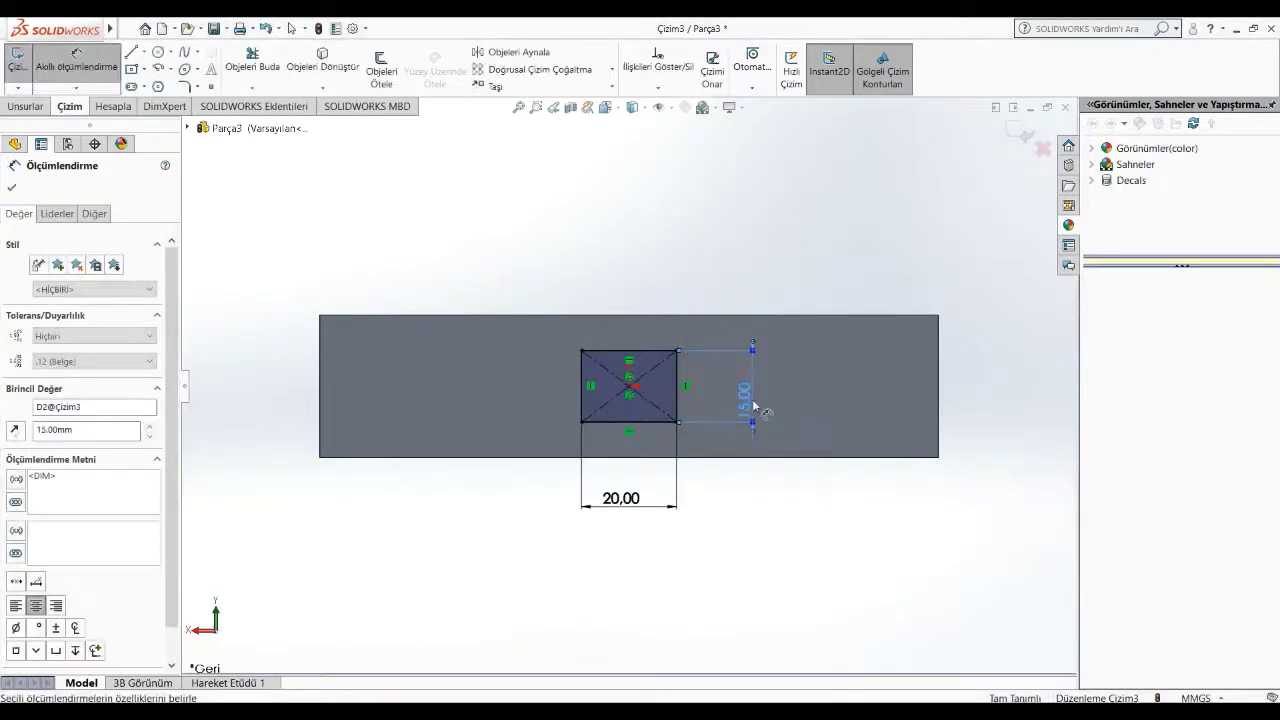
key(Escape)
Step: Extrude the 20 × 15 mm rectangle 20 mm into a boss
click(26, 106)
click(38, 68)
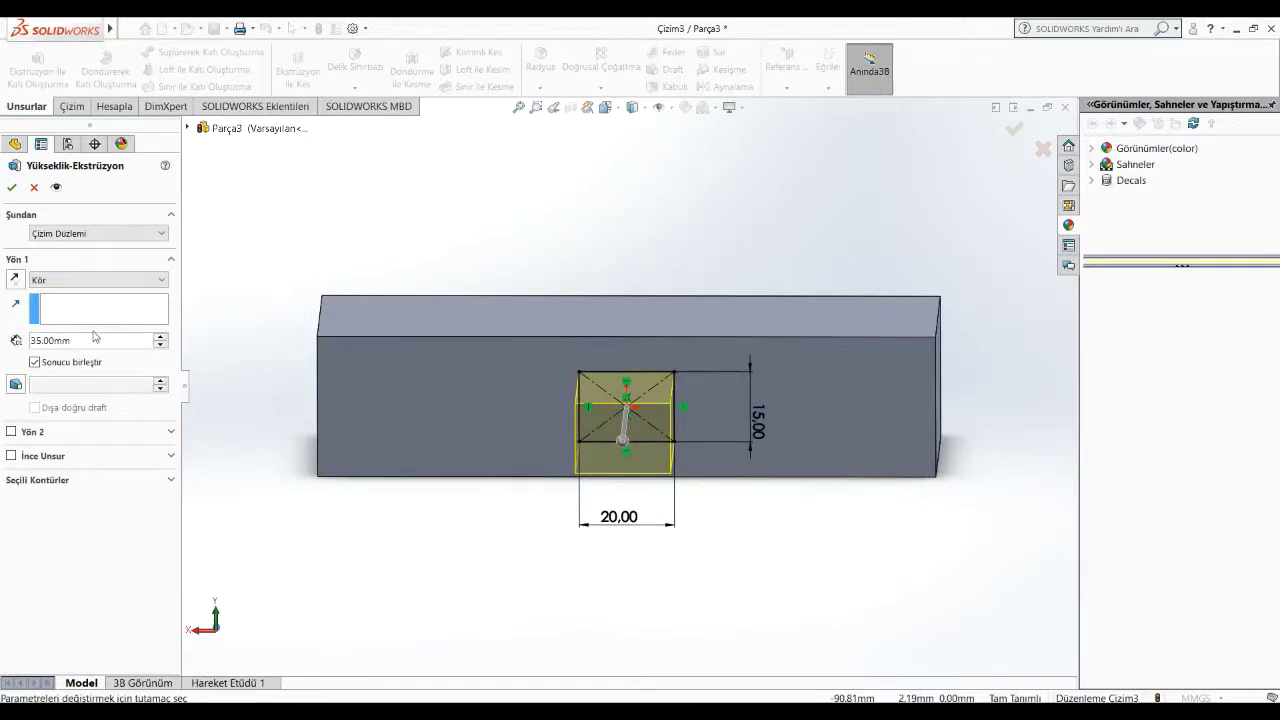
text(20)
key(Return)
mouse_move(474, 520)
middle_down()
mouse_move(571, 580)
mouse_move(614, 571)
middle_up()
right_click(634, 443)
Step: Draw a small rectangle on the boss face, vertically aligned with the origin
click(671, 405)
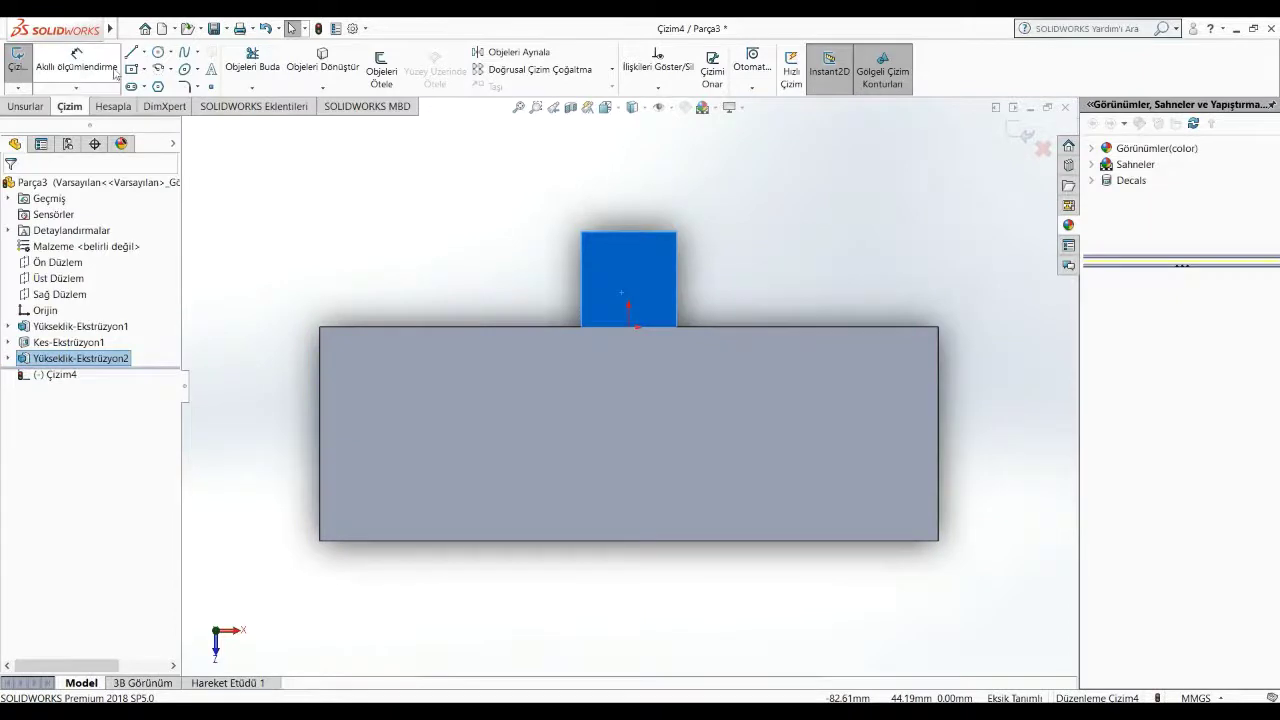
key(r)
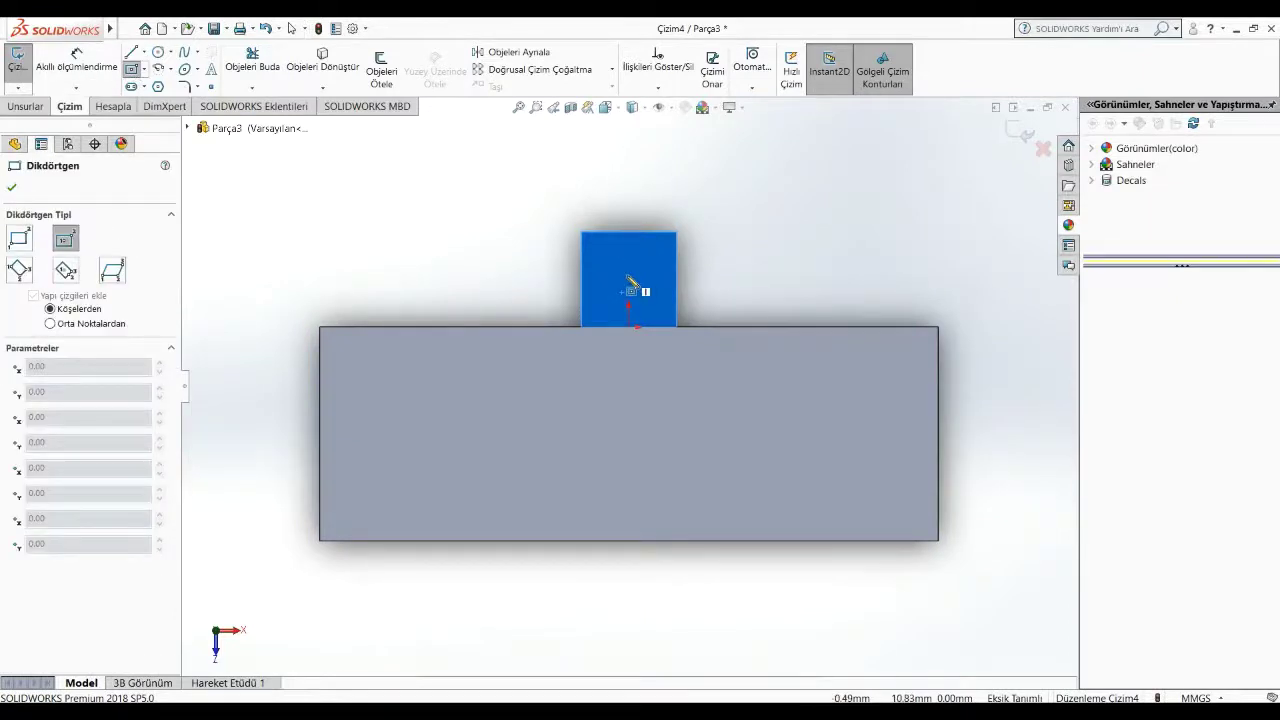
drag(629, 276, 644, 290)
key(Escape)
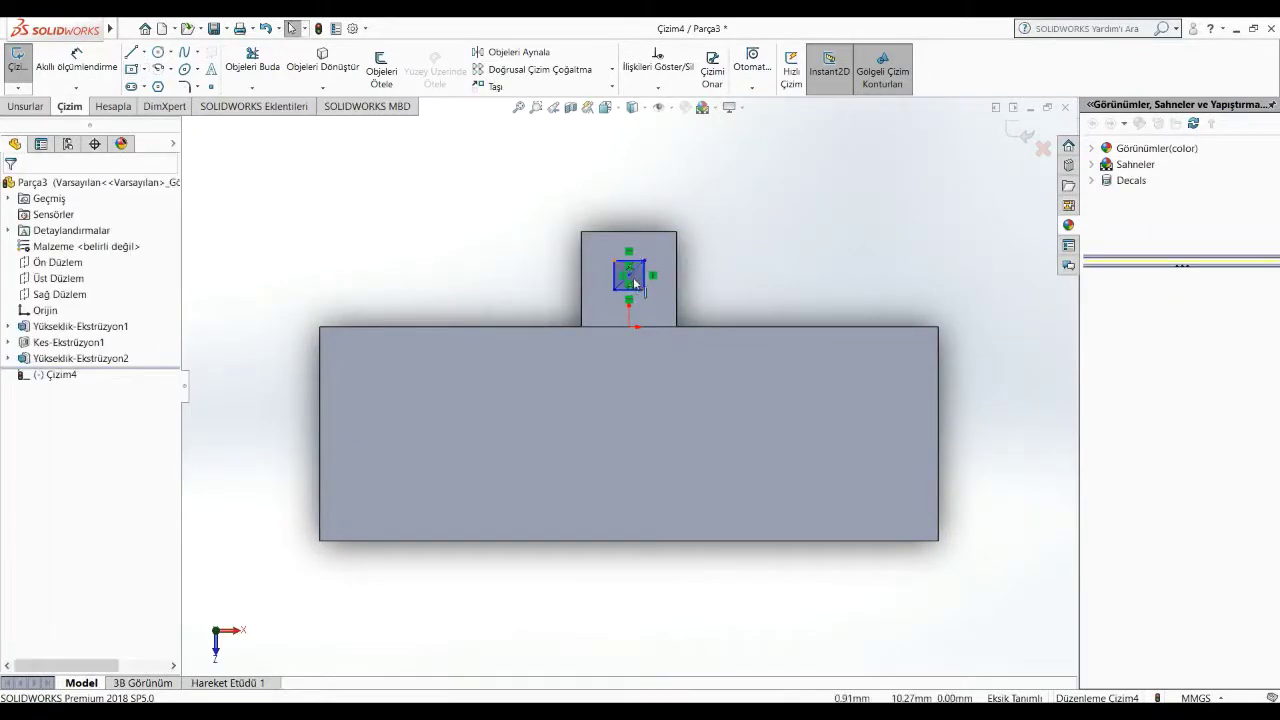
click(630, 277)
ctrl+click(629, 327)
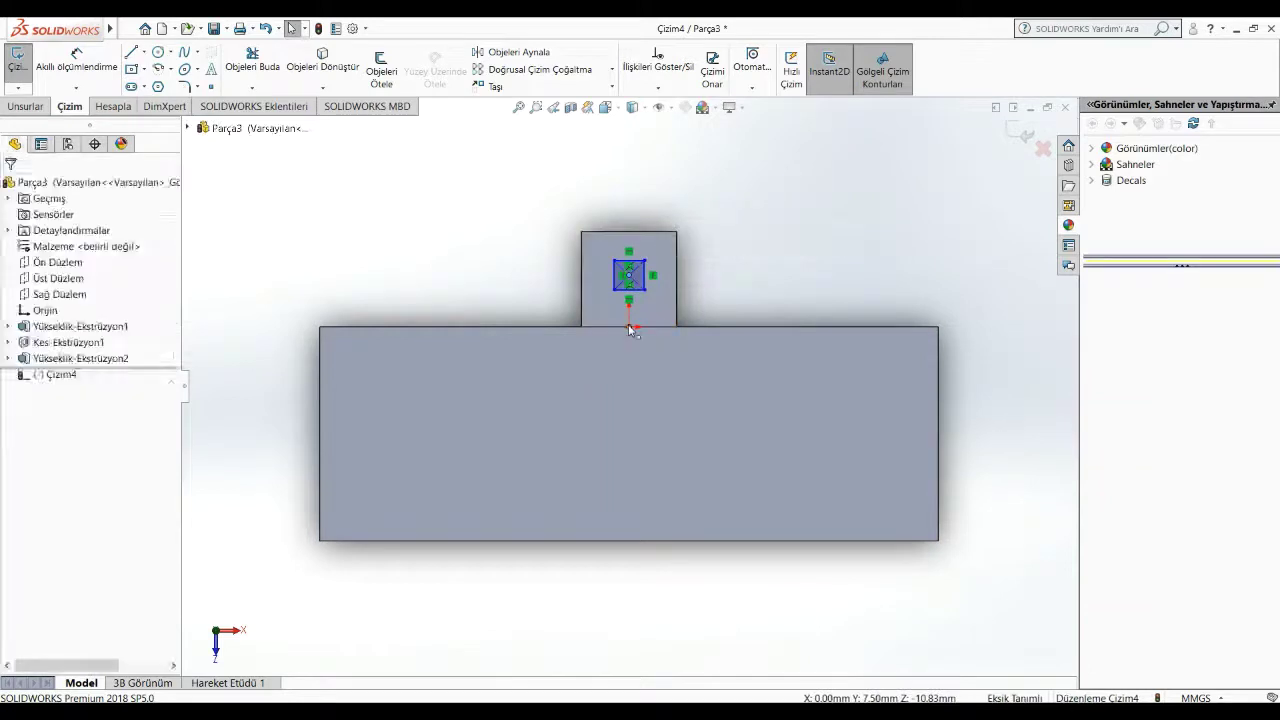
click(679, 281)
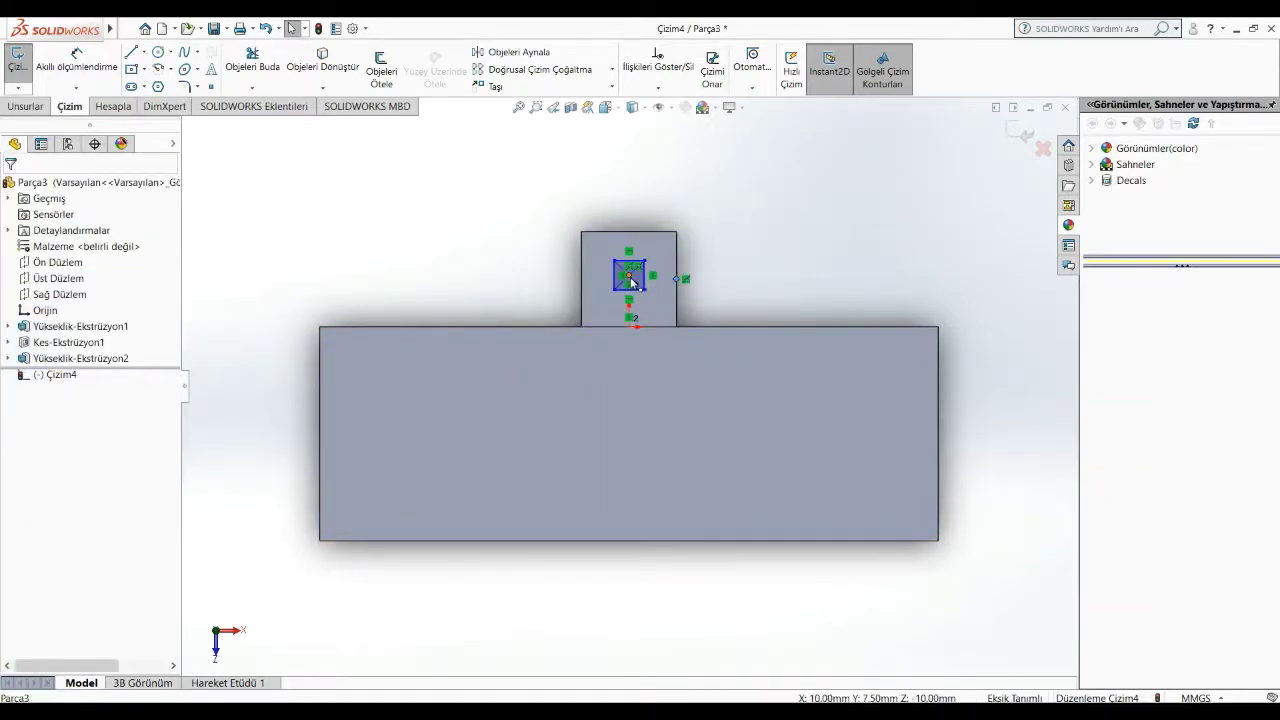
click(631, 283)
click(38, 443)
Step: Dimension the small square's width as 6 mm
click(77, 60)
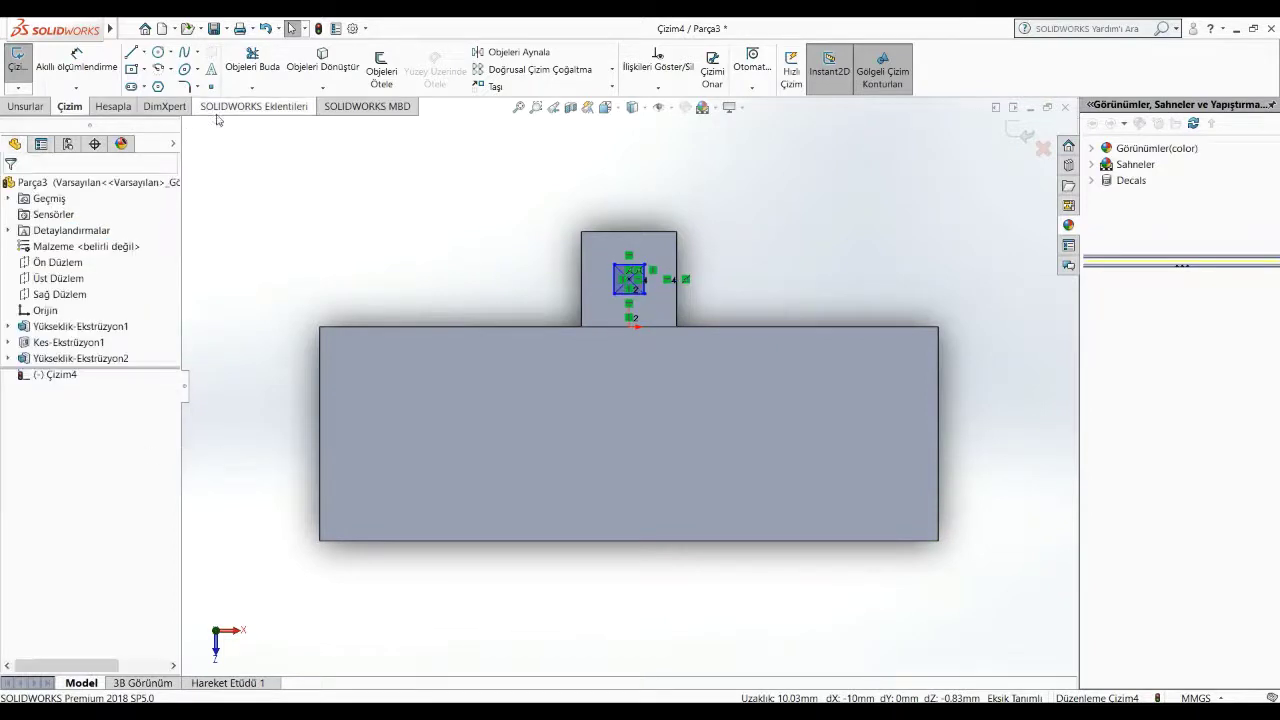
click(623, 295)
click(614, 371)
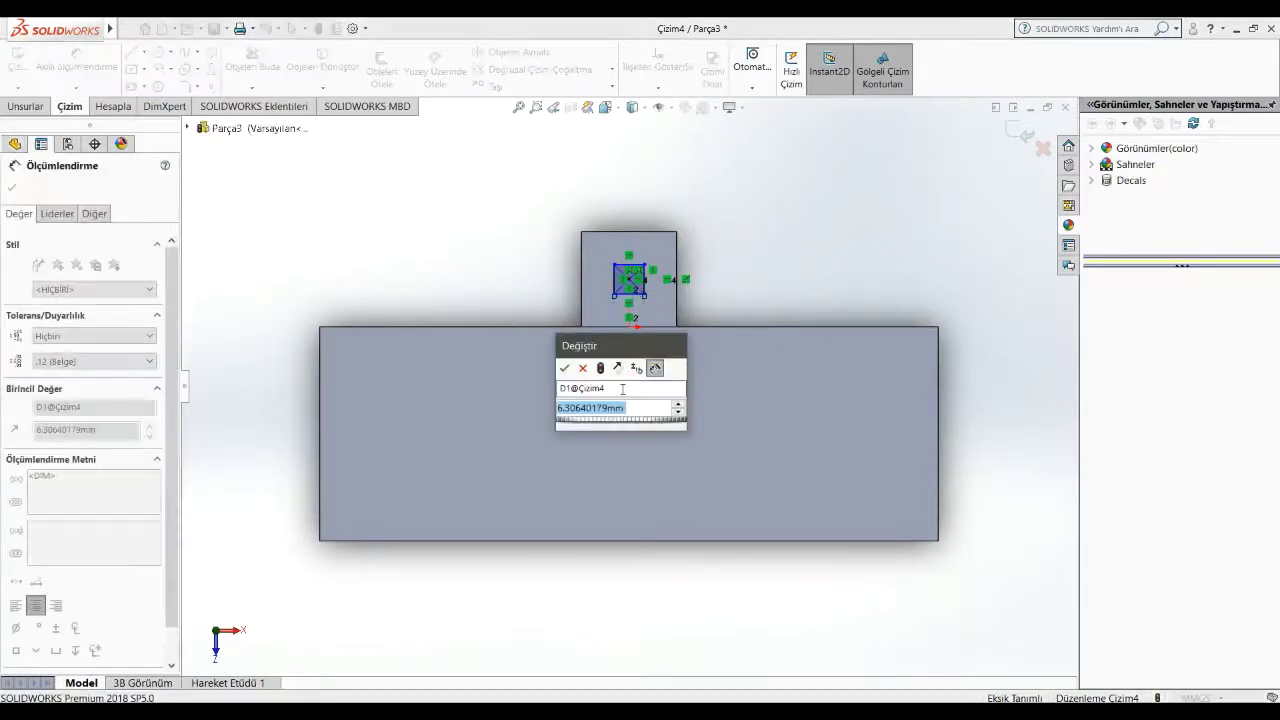
text(6mm)
key(Return)
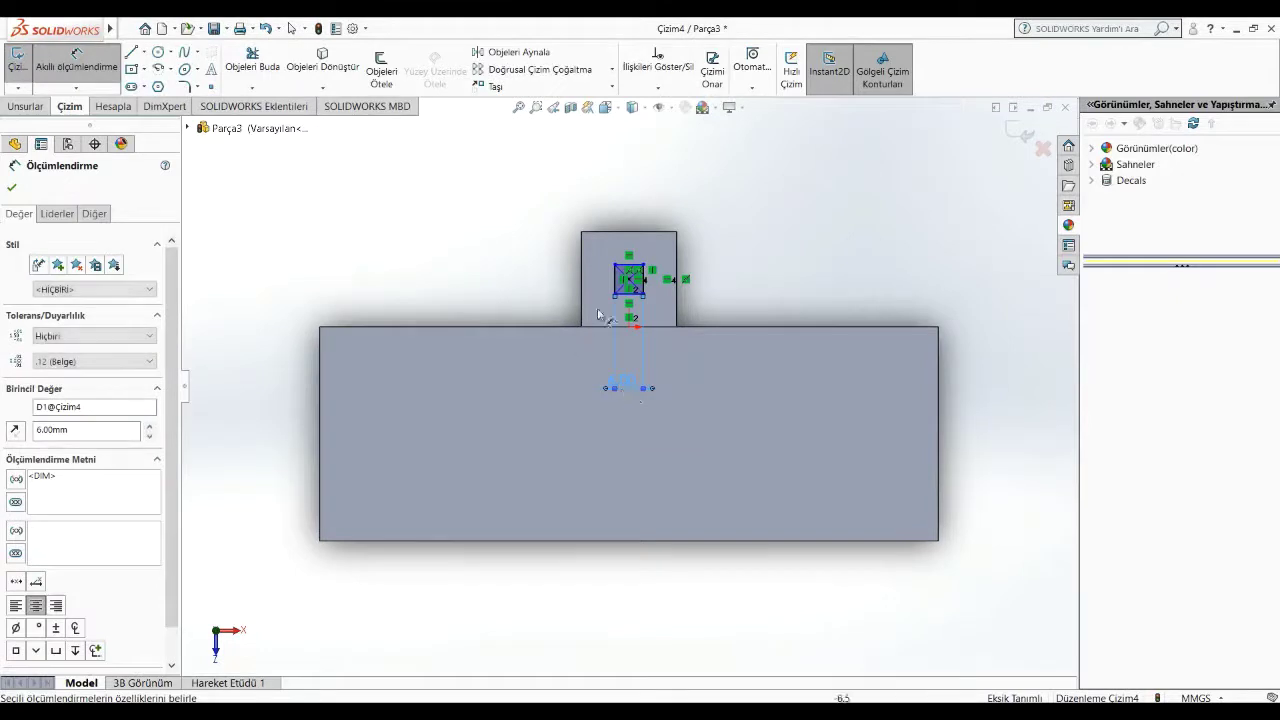
key(Escape)
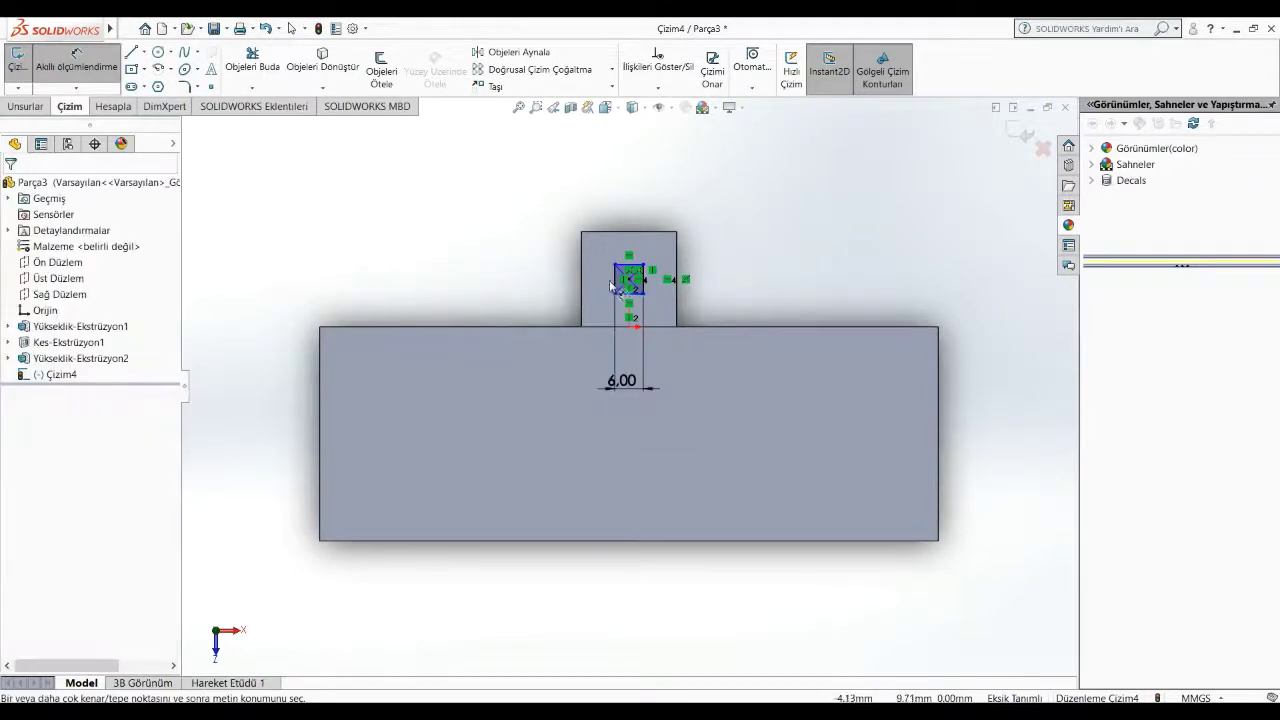
Step: Set the square's height to 6 mm, correcting the initial 5 mm entry
click(614, 289)
click(547, 285)
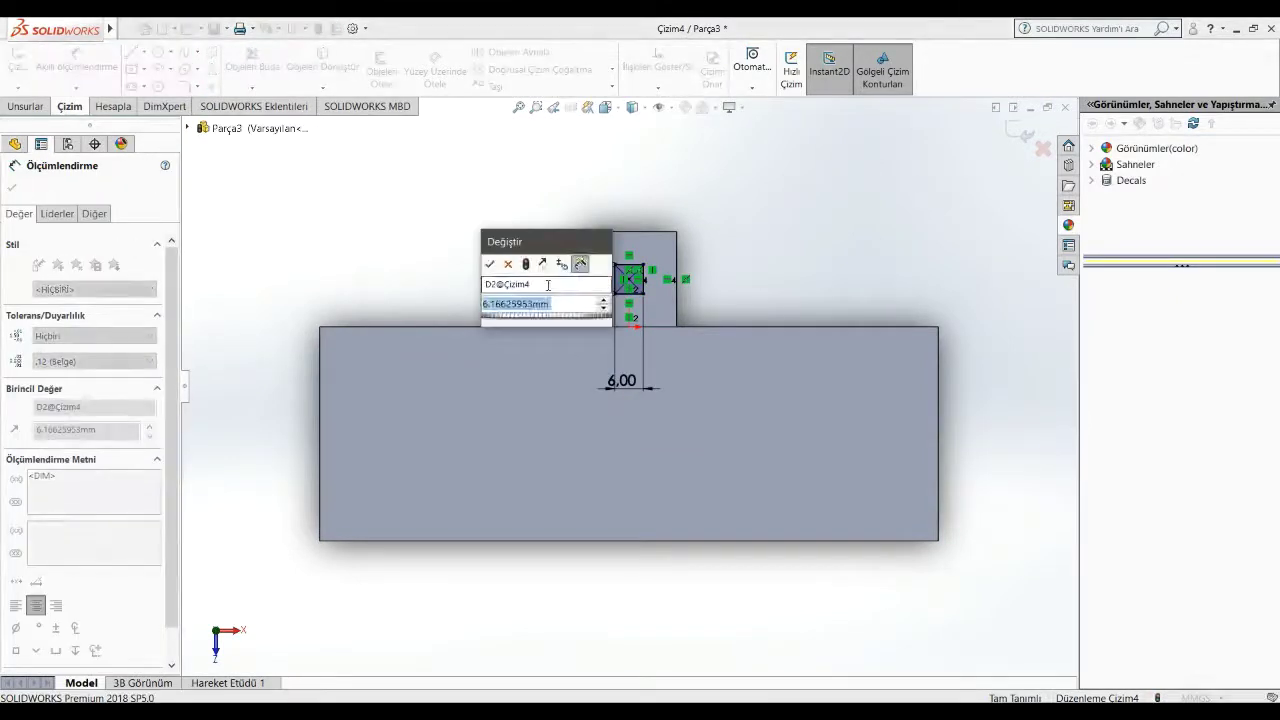
text(5mm)
key(Return)
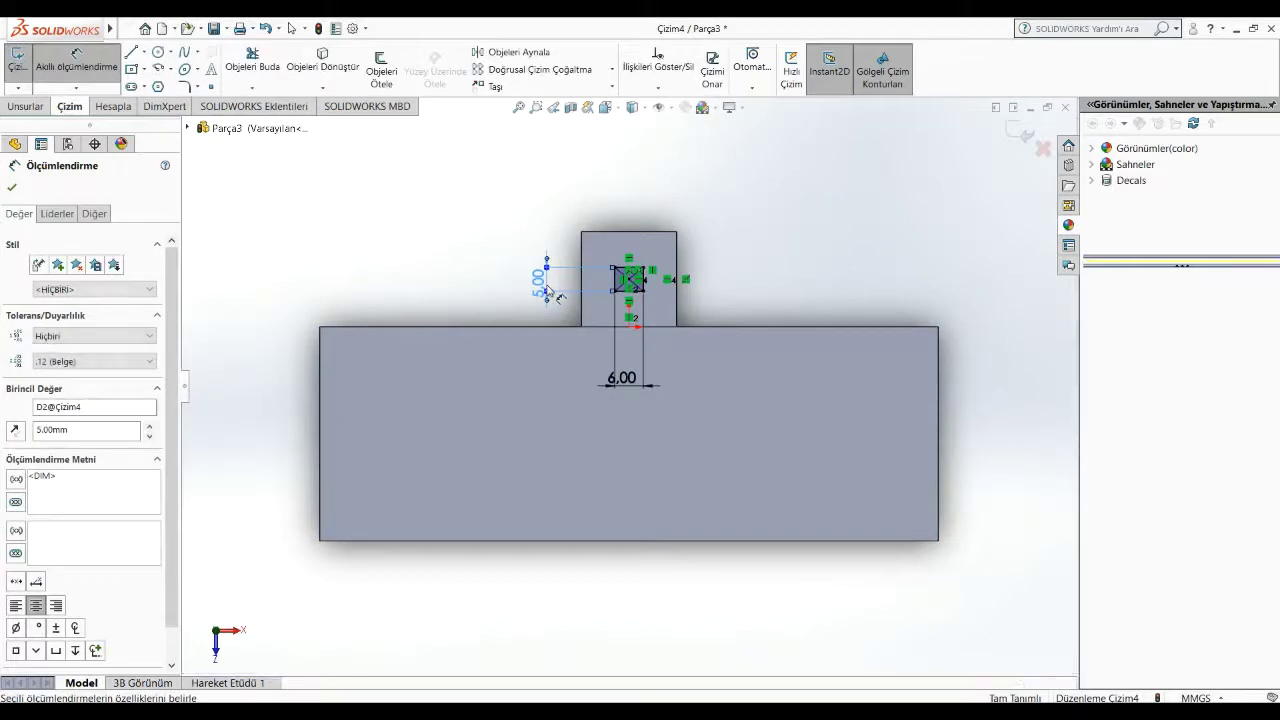
double_click(541, 288)
text(6mm)
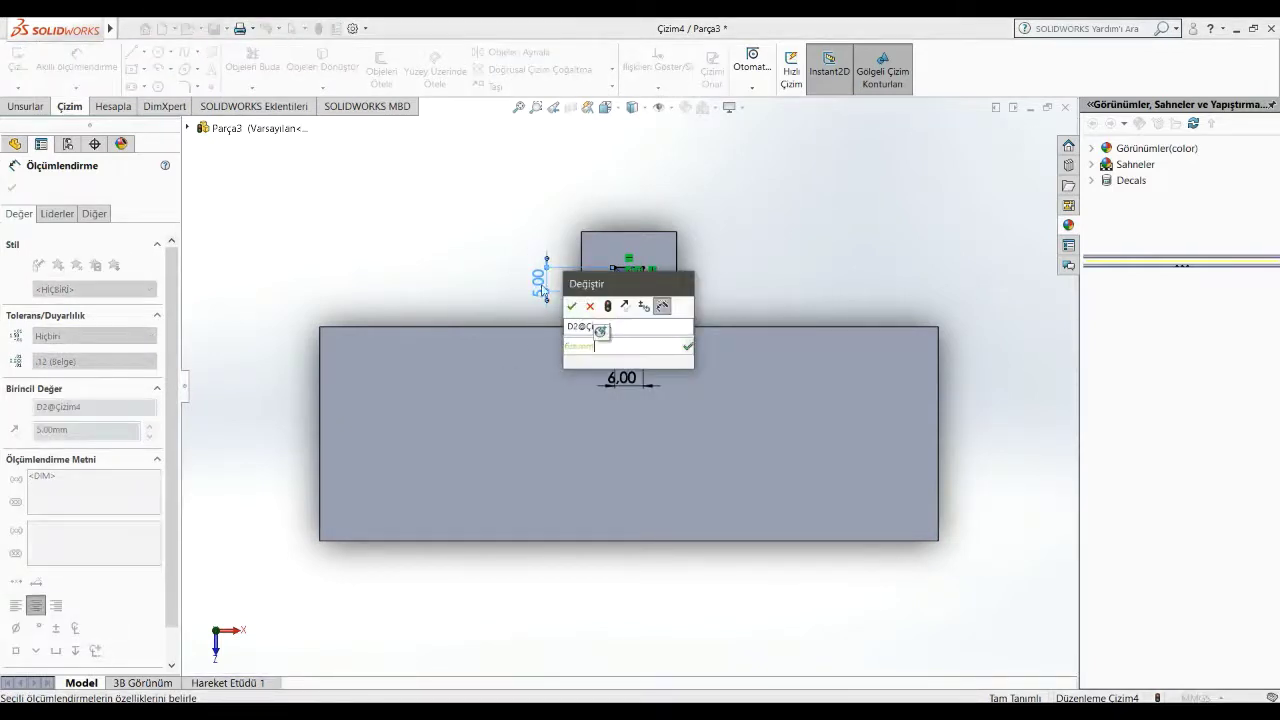
key(Return)
key(Escape)
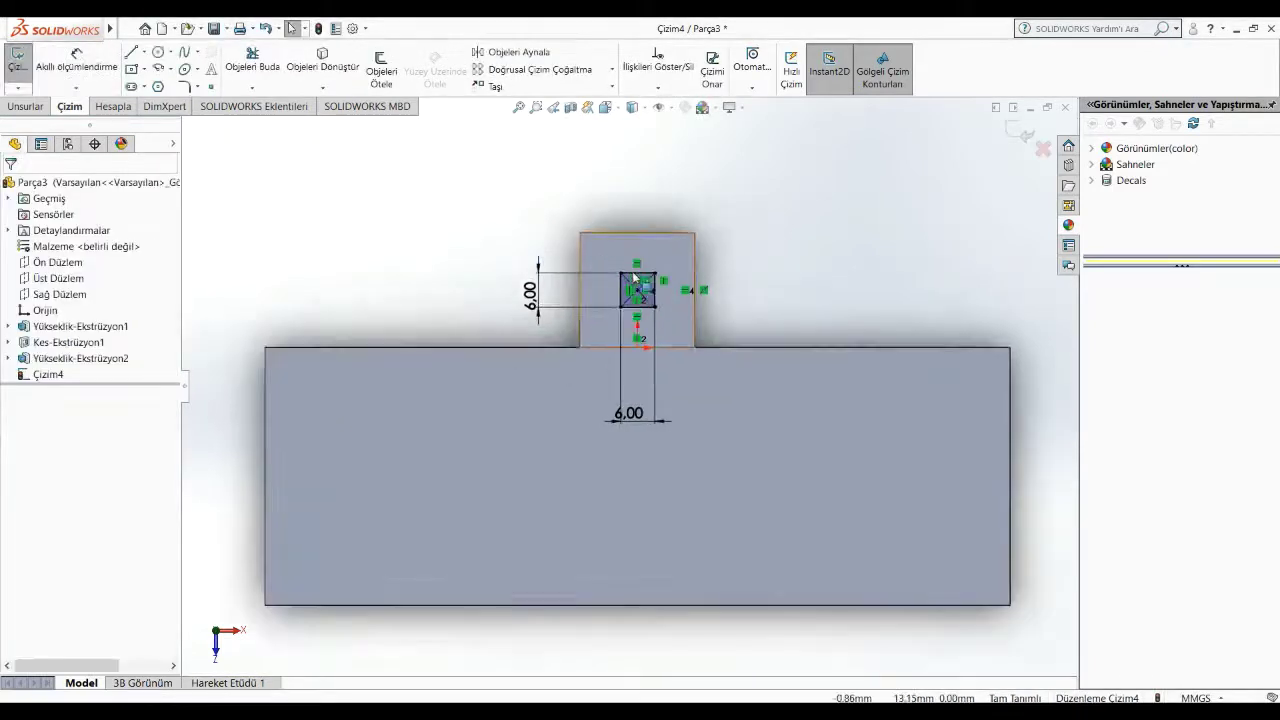
click(14, 108)
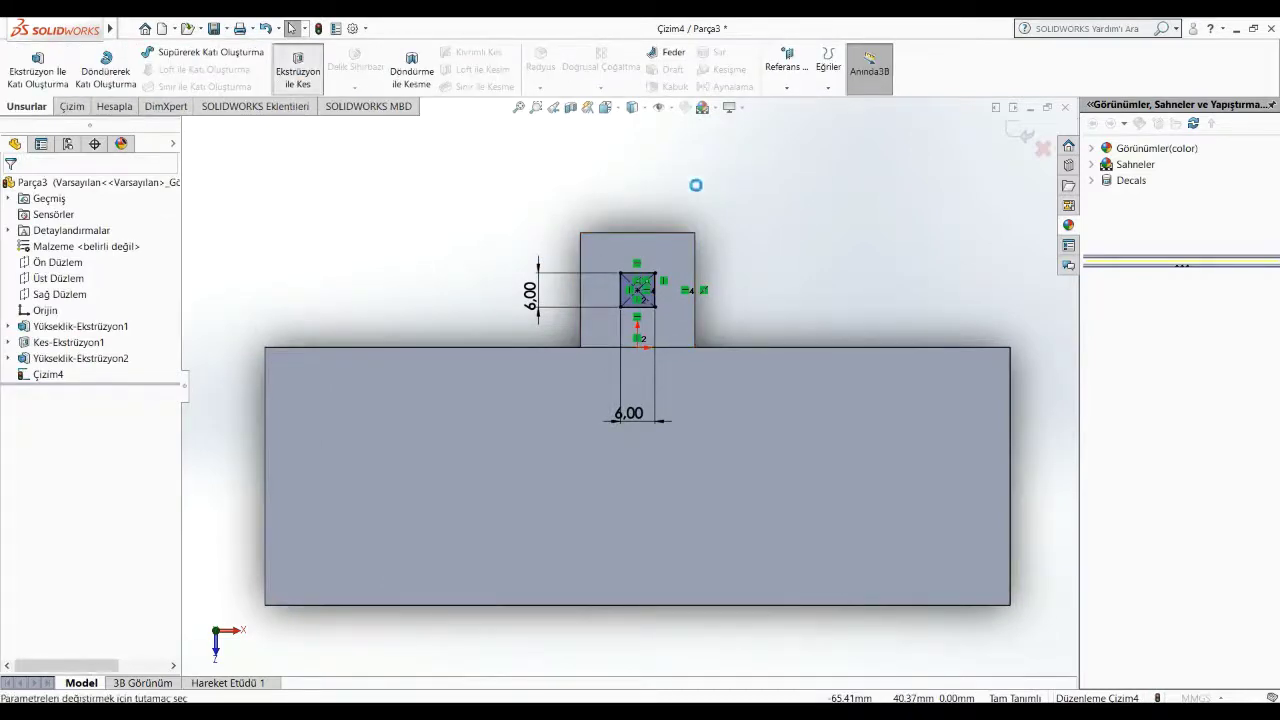
Step: Cut the 6 × 6 mm square pocket into the boss
click(298, 66)
click(12, 188)
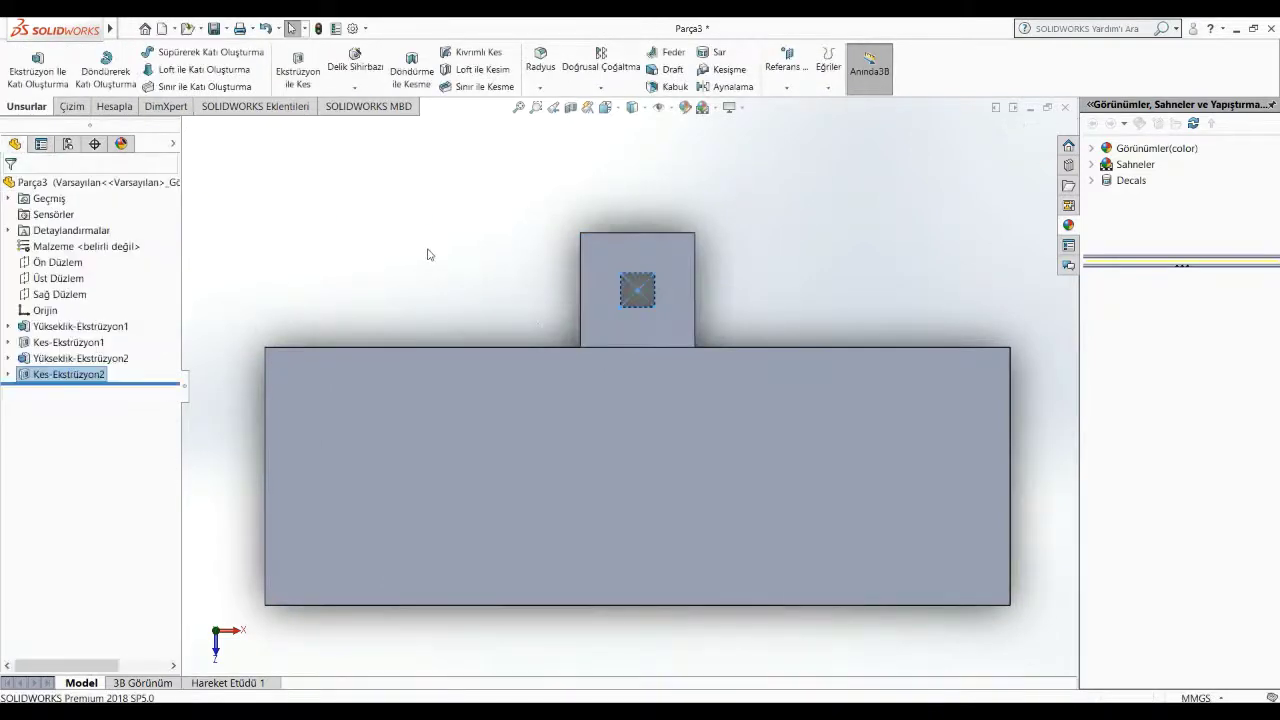
middle_drag(428, 246, 480, 300)
mouse_move(636, 325)
middle_down()
mouse_move(569, 620)
mouse_move(557, 502)
mouse_move(794, 197)
mouse_move(851, 269)
mouse_move(726, 203)
mouse_move(614, 181)
middle_up()
scroll(596, 399, down, 1)
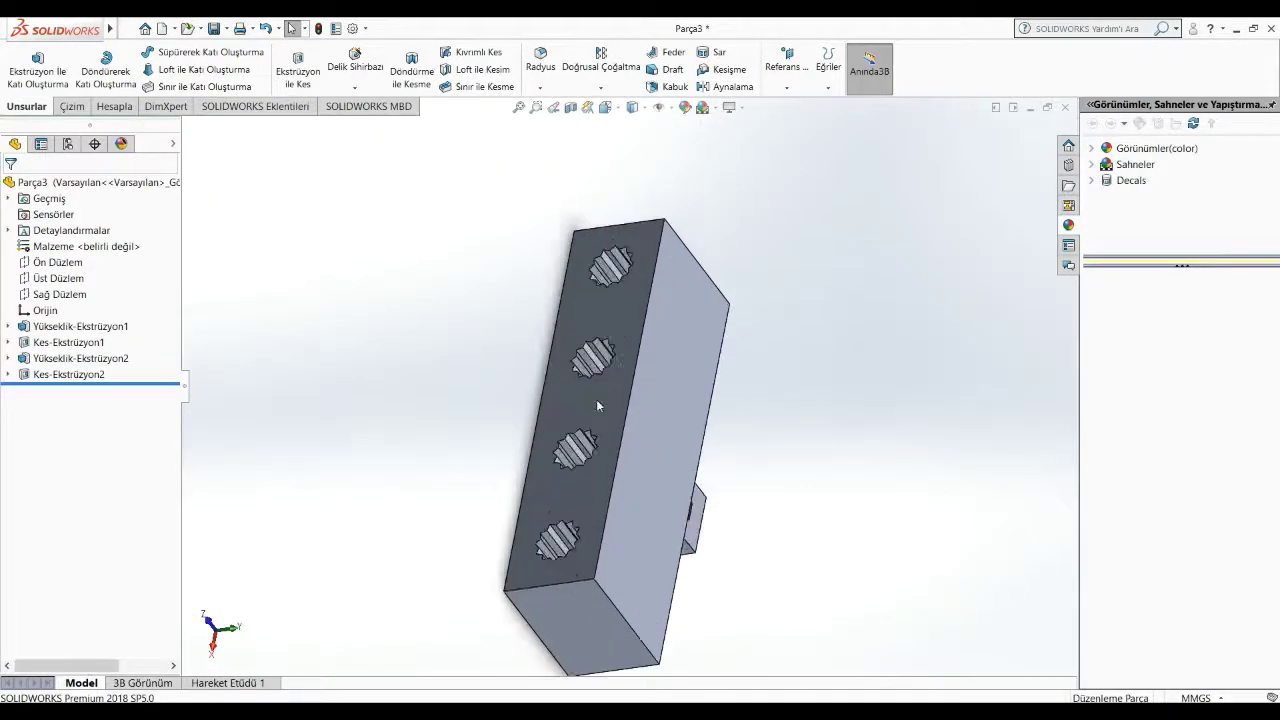
scroll(596, 399, down, 1)
Step: Save the part as 'Mıknatıs uzak'
click(226, 28)
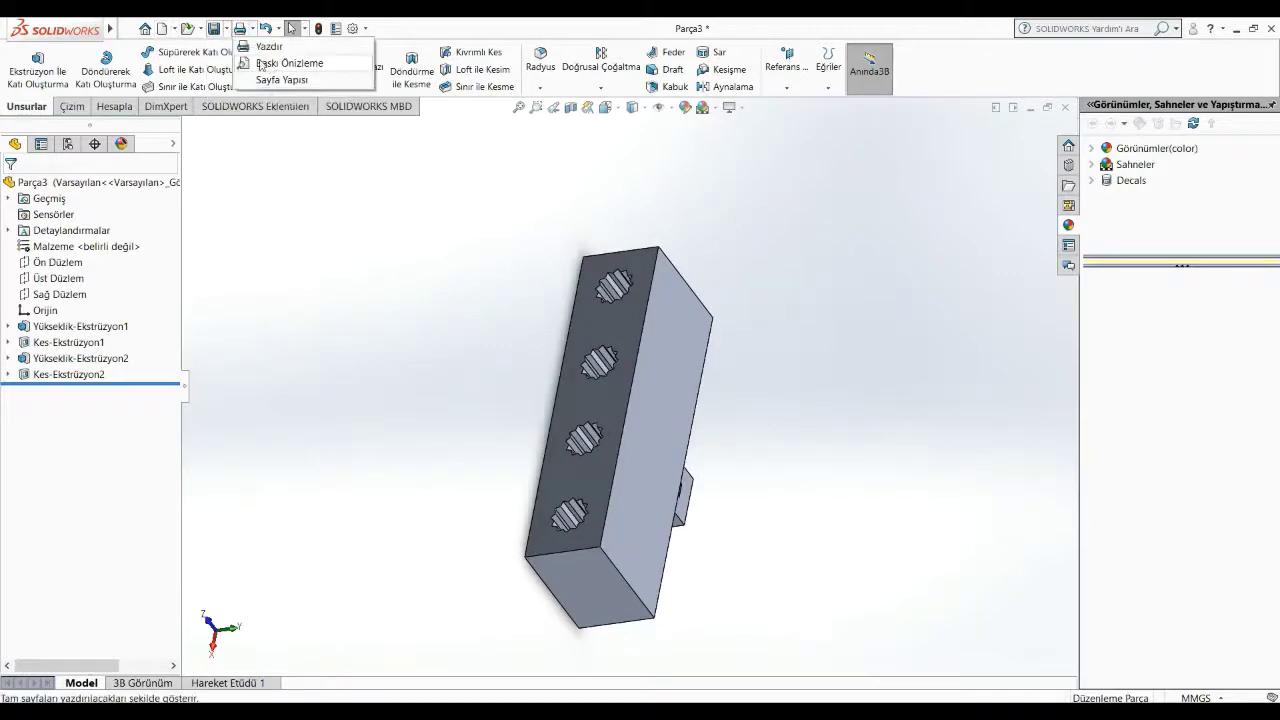
click(230, 46)
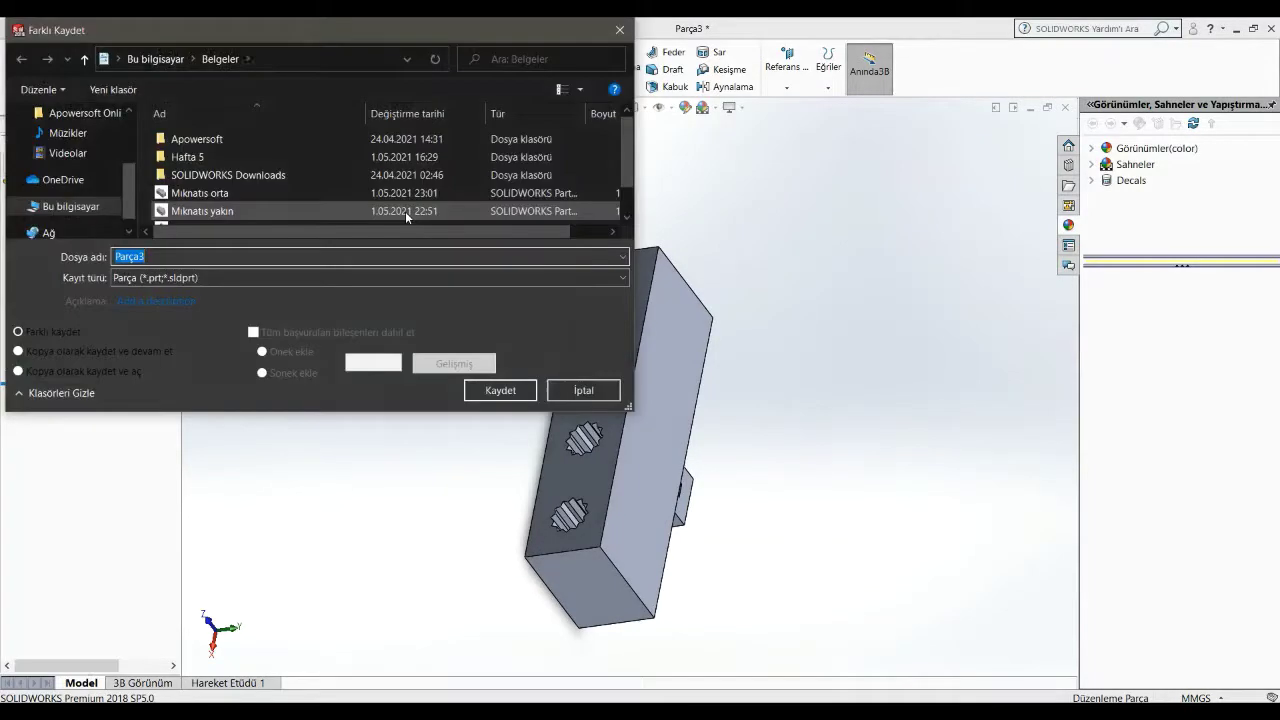
text(Mıknatıs)
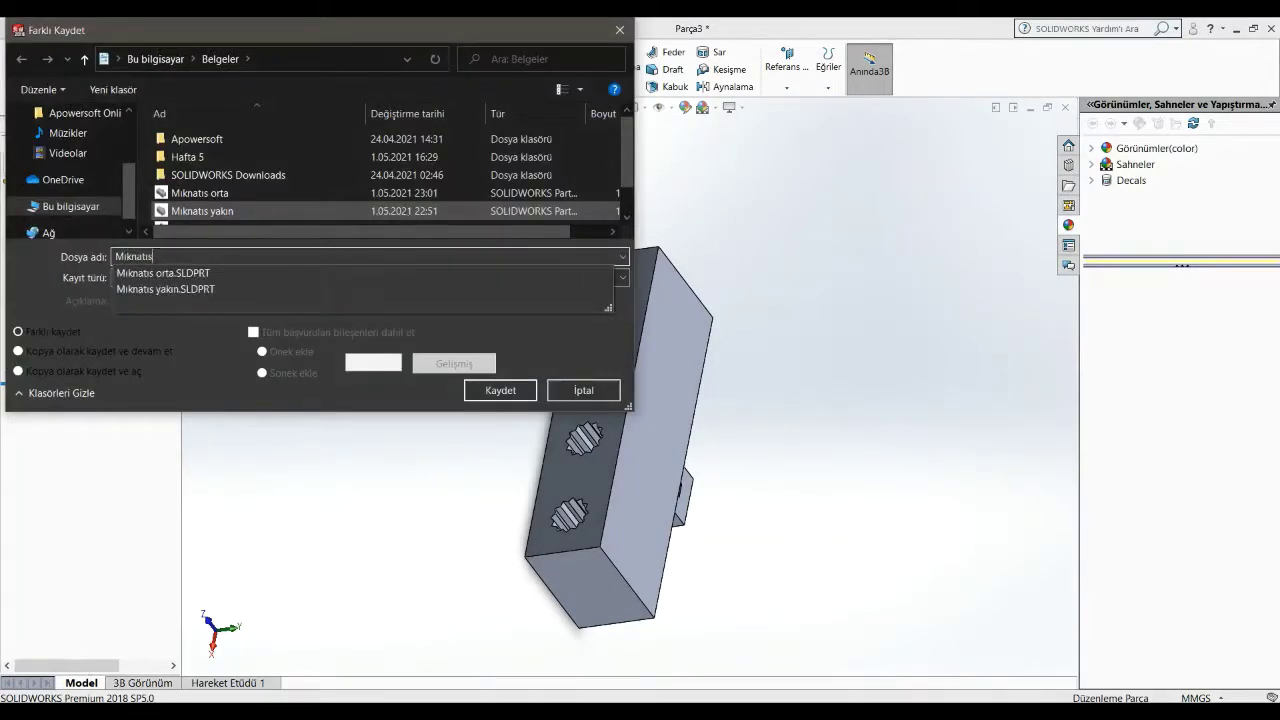
text( uzak)
key(Return)
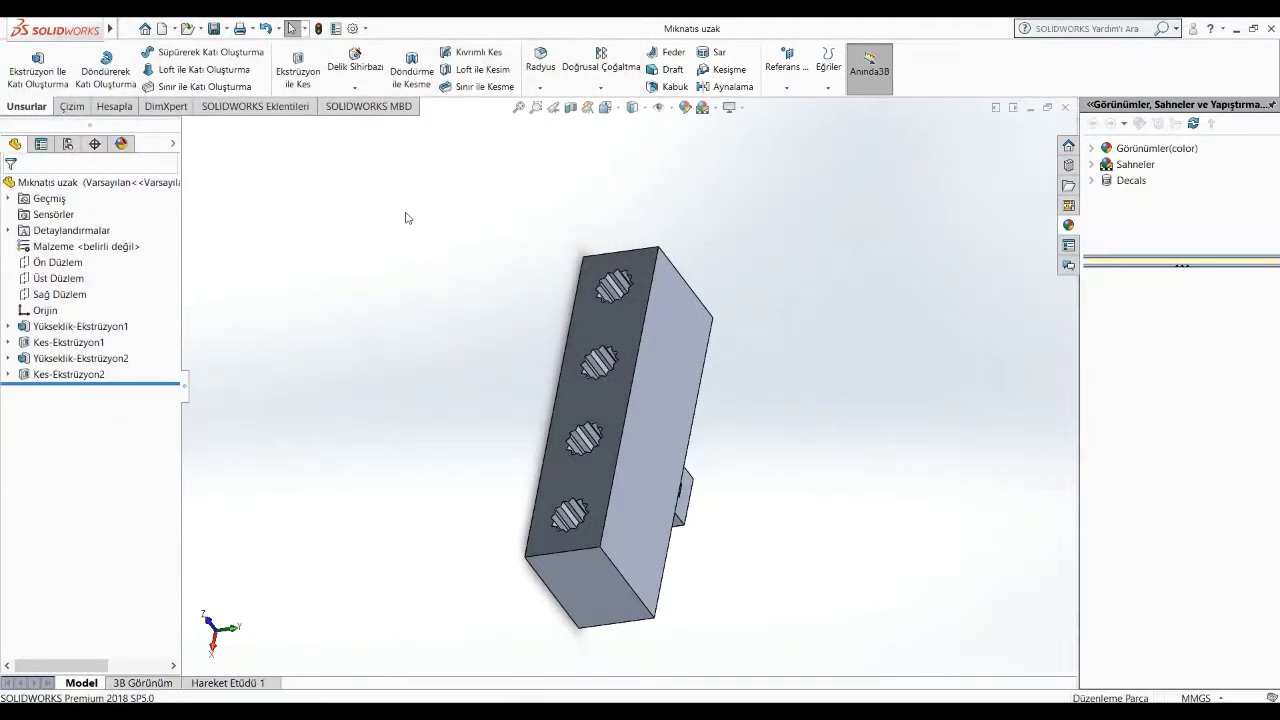
mouse_move(436, 309)
middle_down()
mouse_move(471, 391)
mouse_move(571, 443)
mouse_move(577, 490)
middle_up()
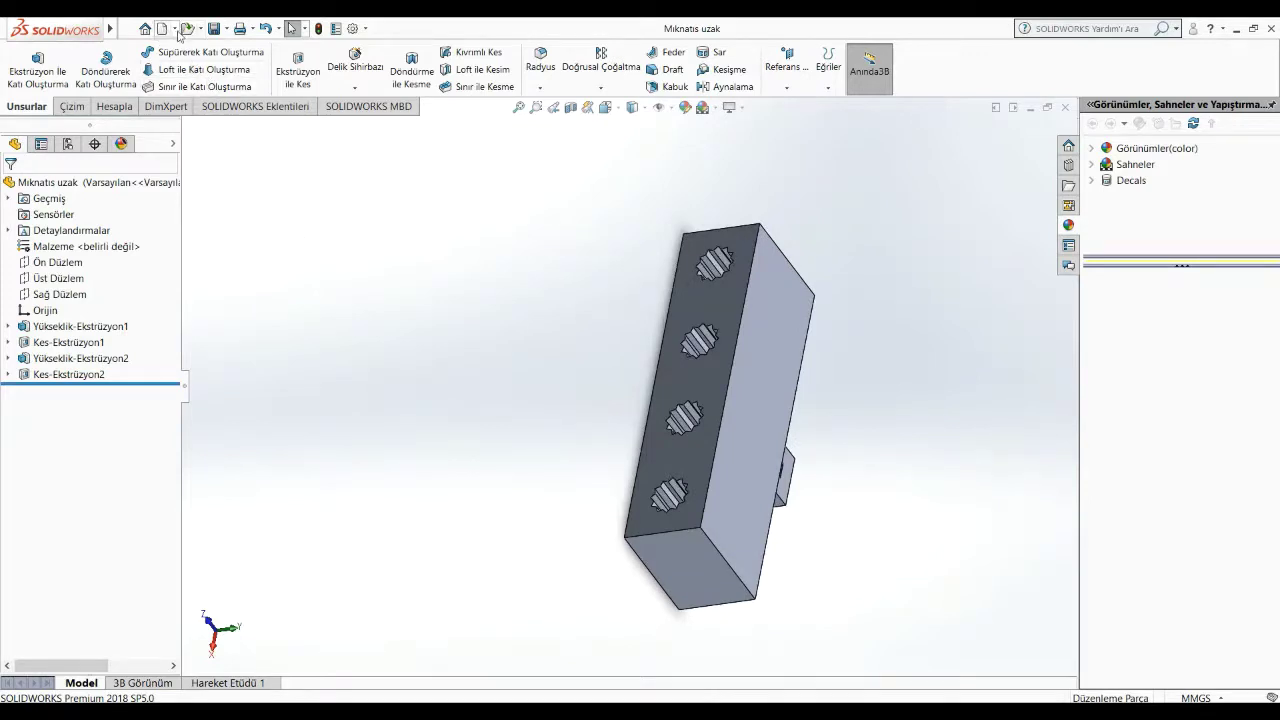
Step: Create a new part and draw a rectangle from the origin on the front plane
click(174, 29)
click(190, 43)
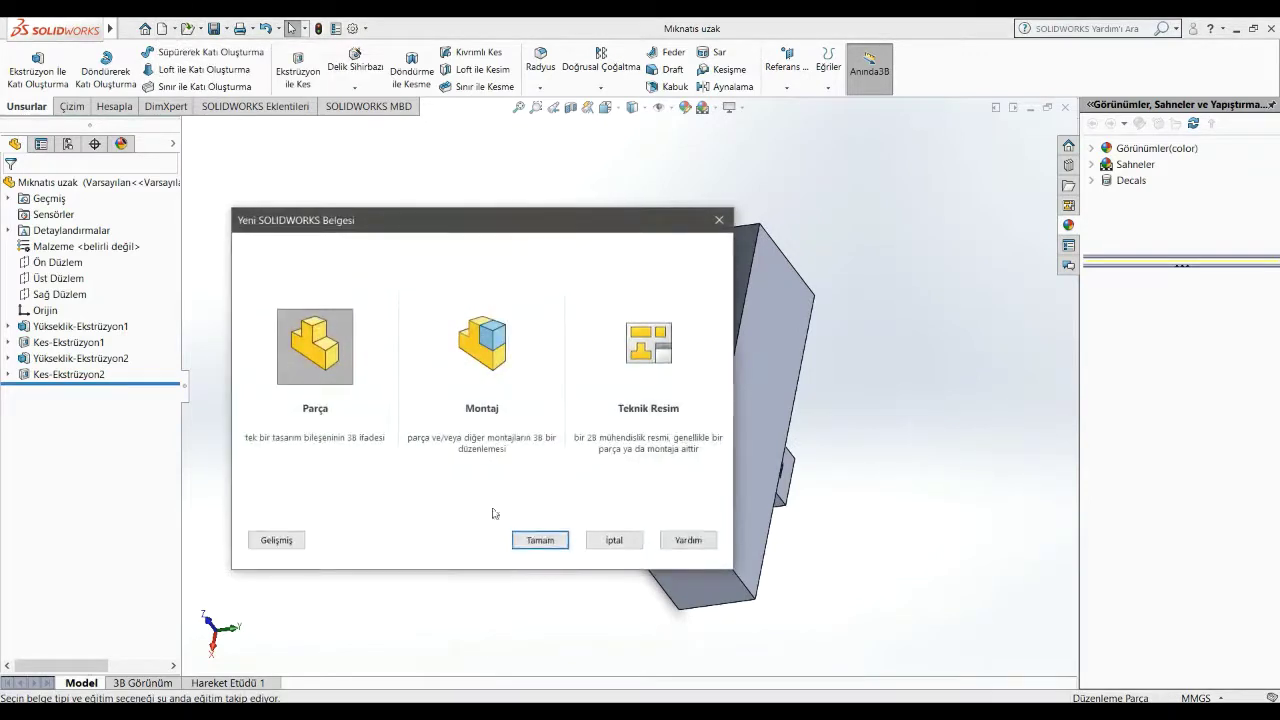
click(530, 540)
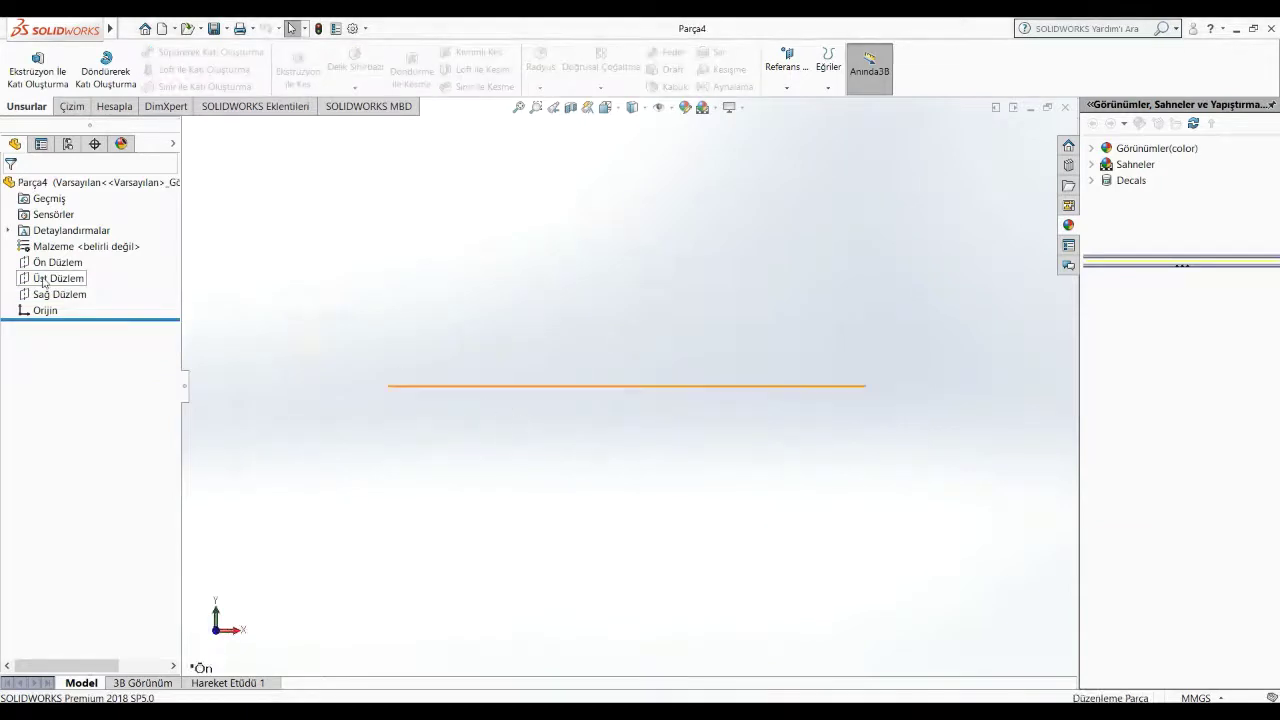
right_click(40, 262)
click(24, 243)
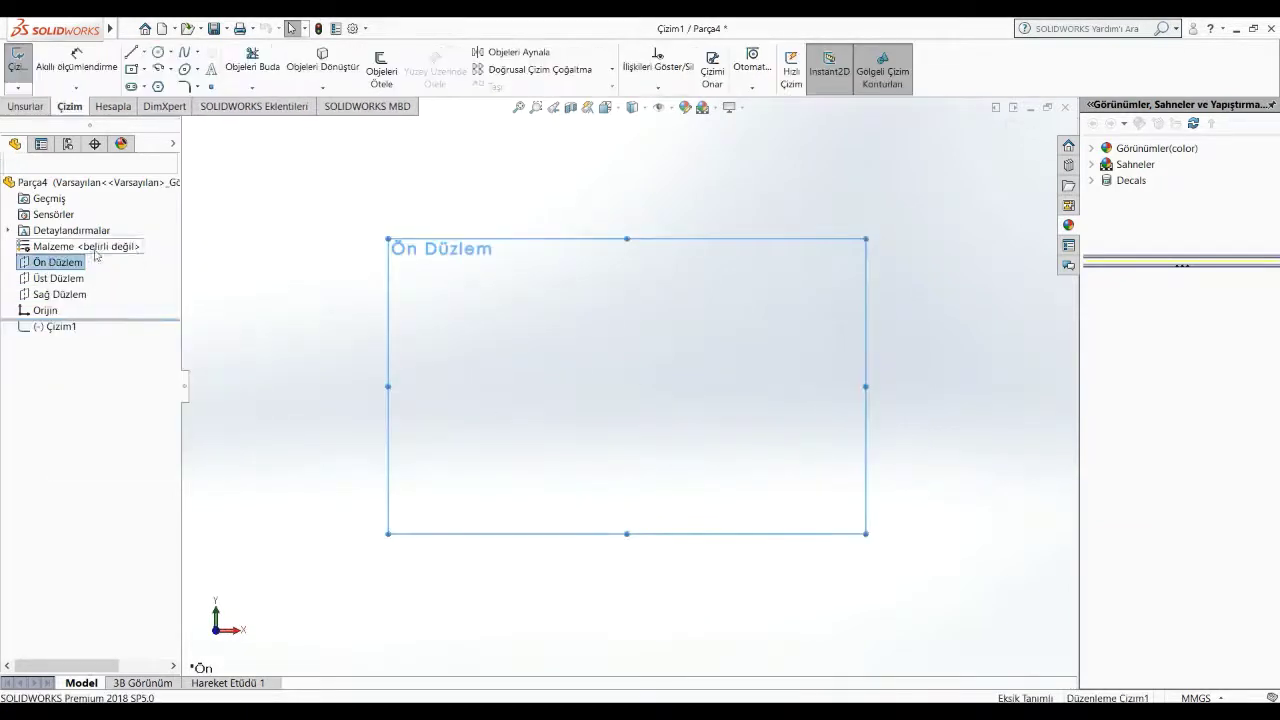
click(131, 68)
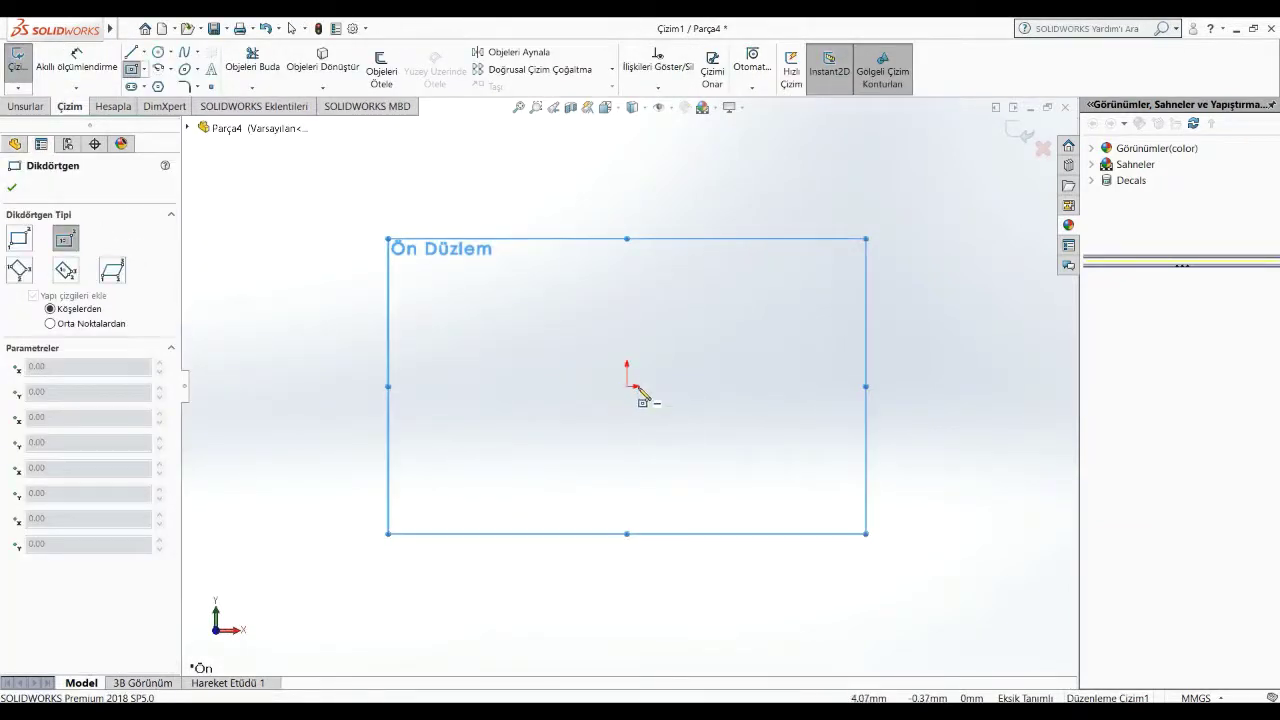
drag(627, 386, 716, 428)
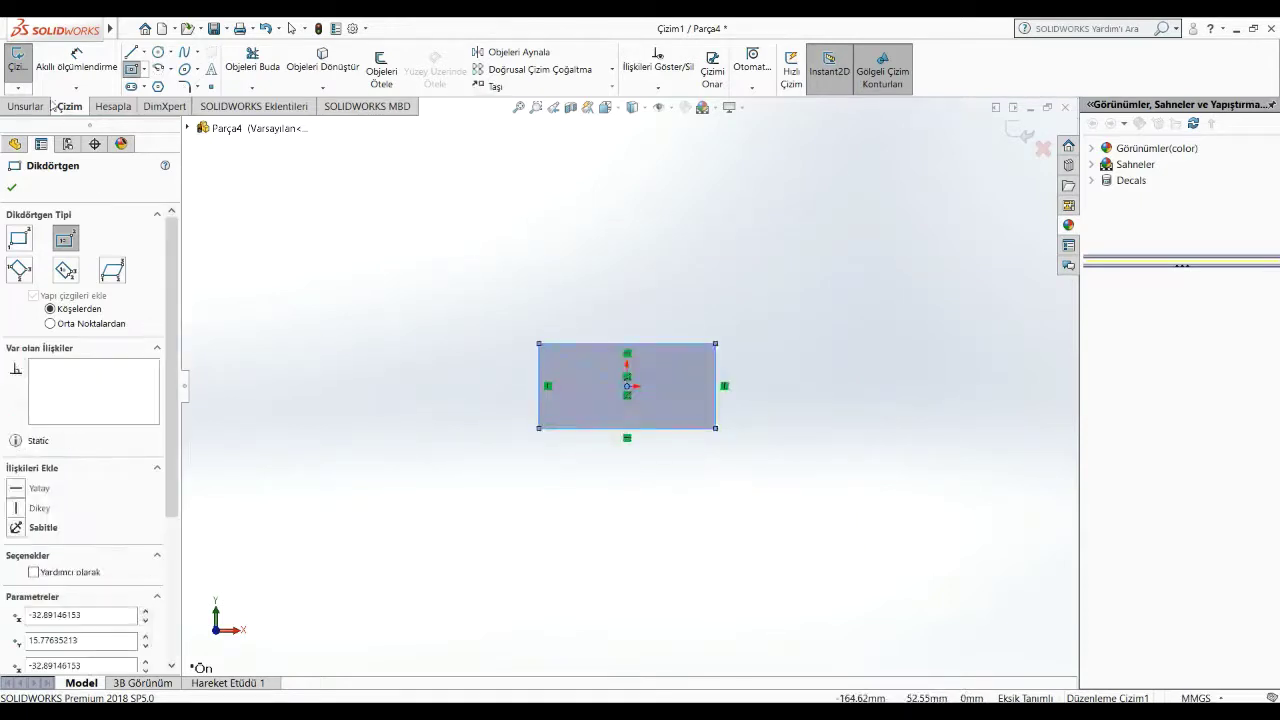
Step: Dimension both rectangle sides to 12.61 mm, making a square
click(77, 60)
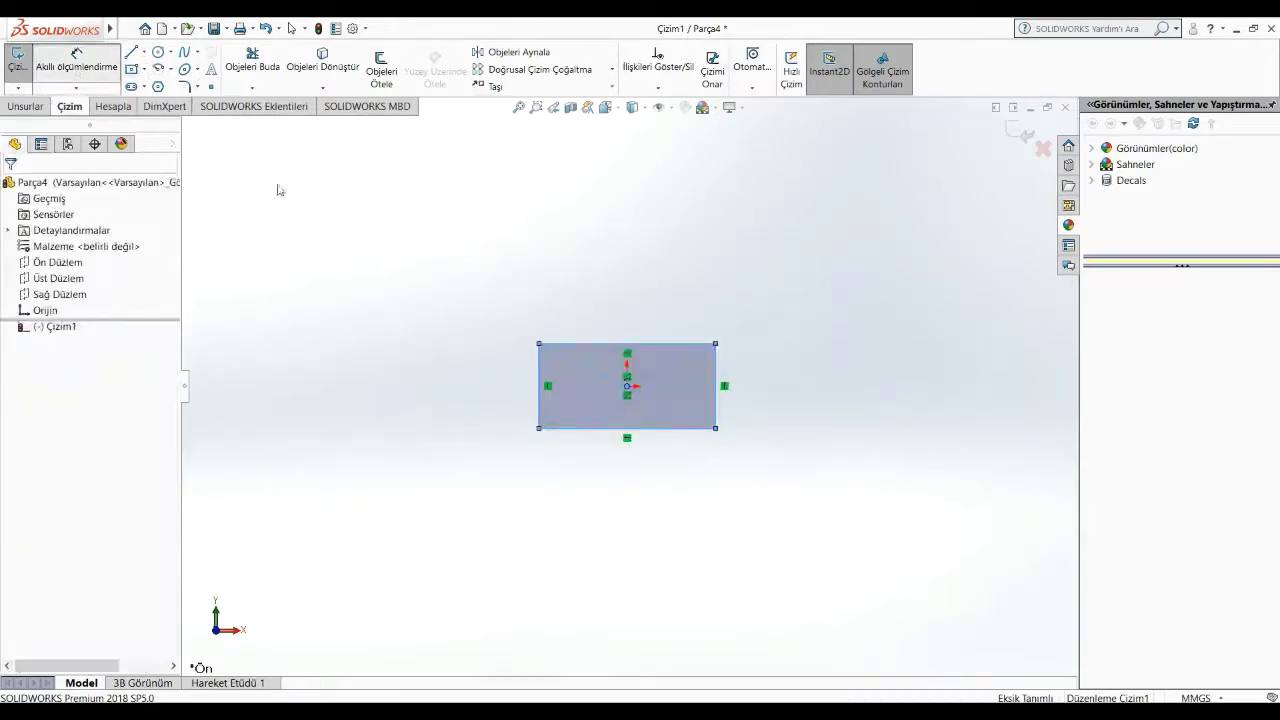
click(593, 433)
click(621, 489)
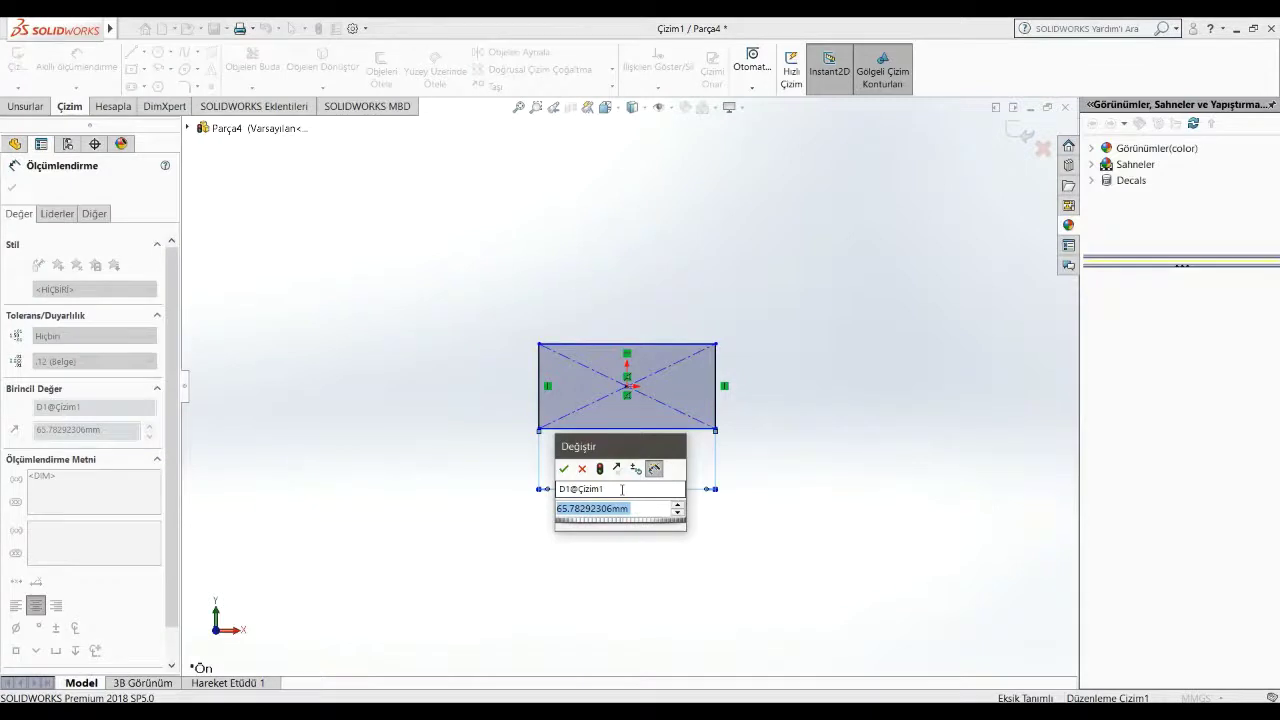
key(Return)
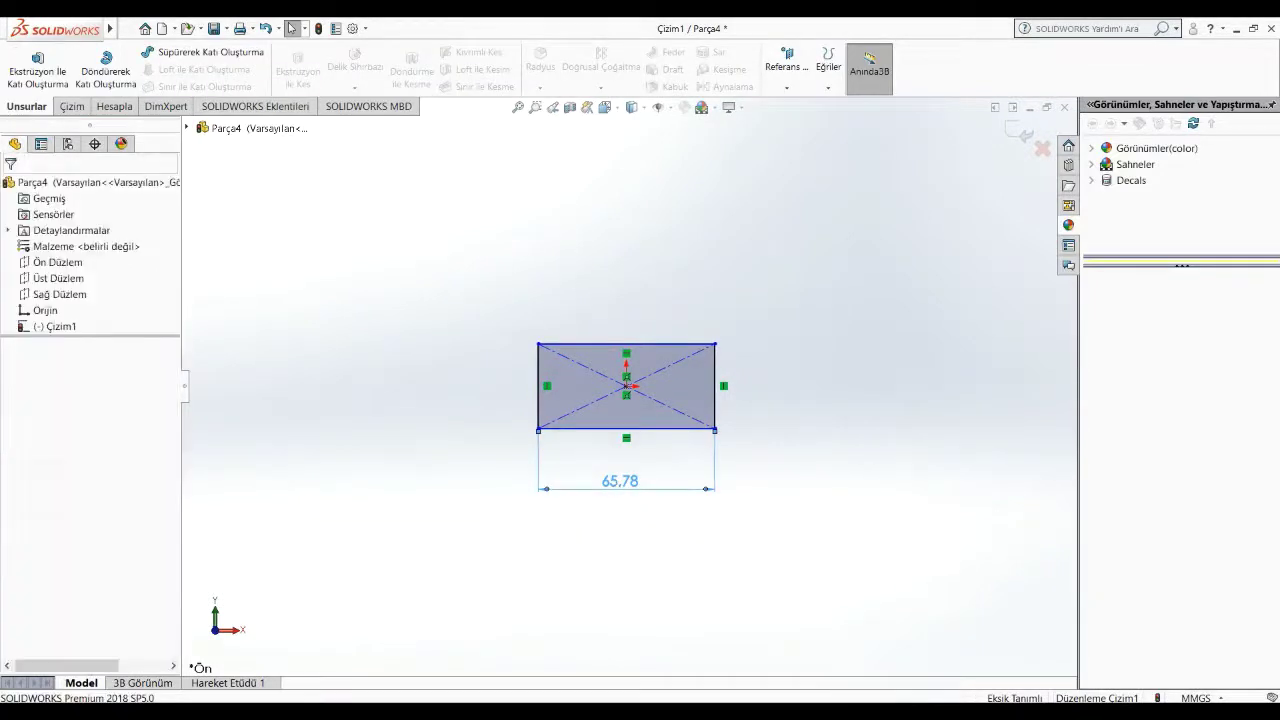
double_click(620, 483)
text(12)
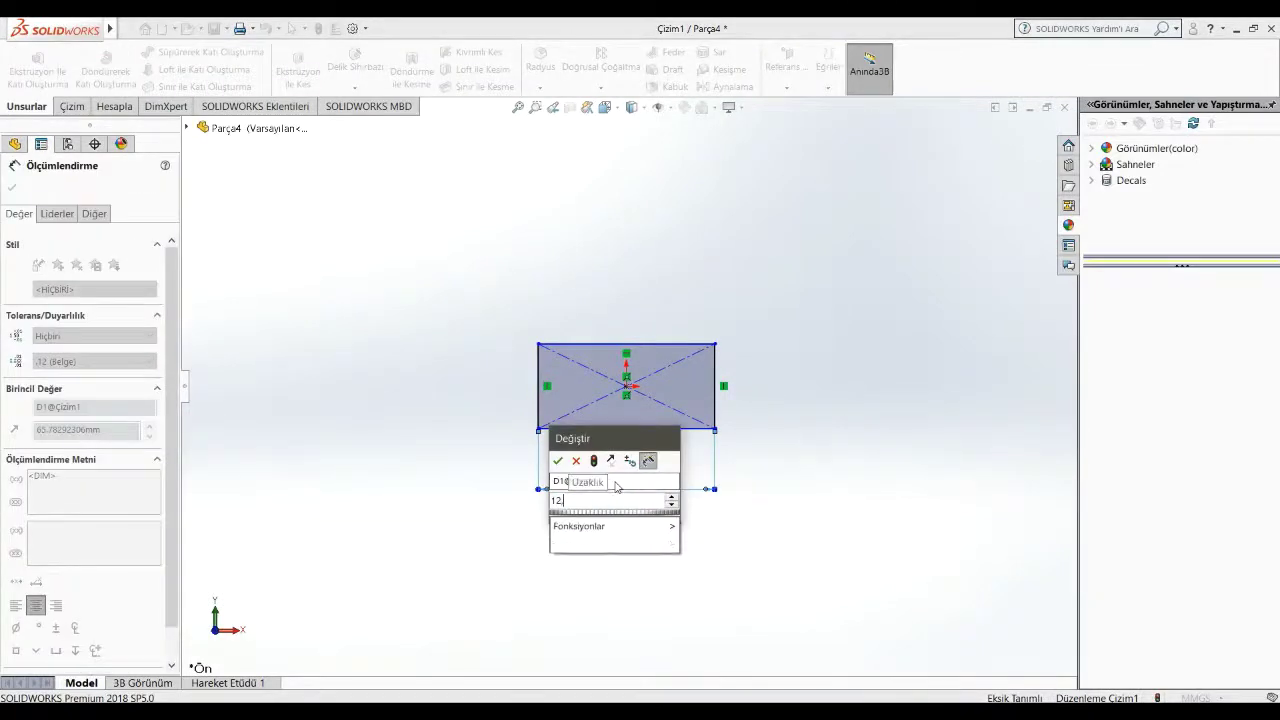
text(.61)
key(Return)
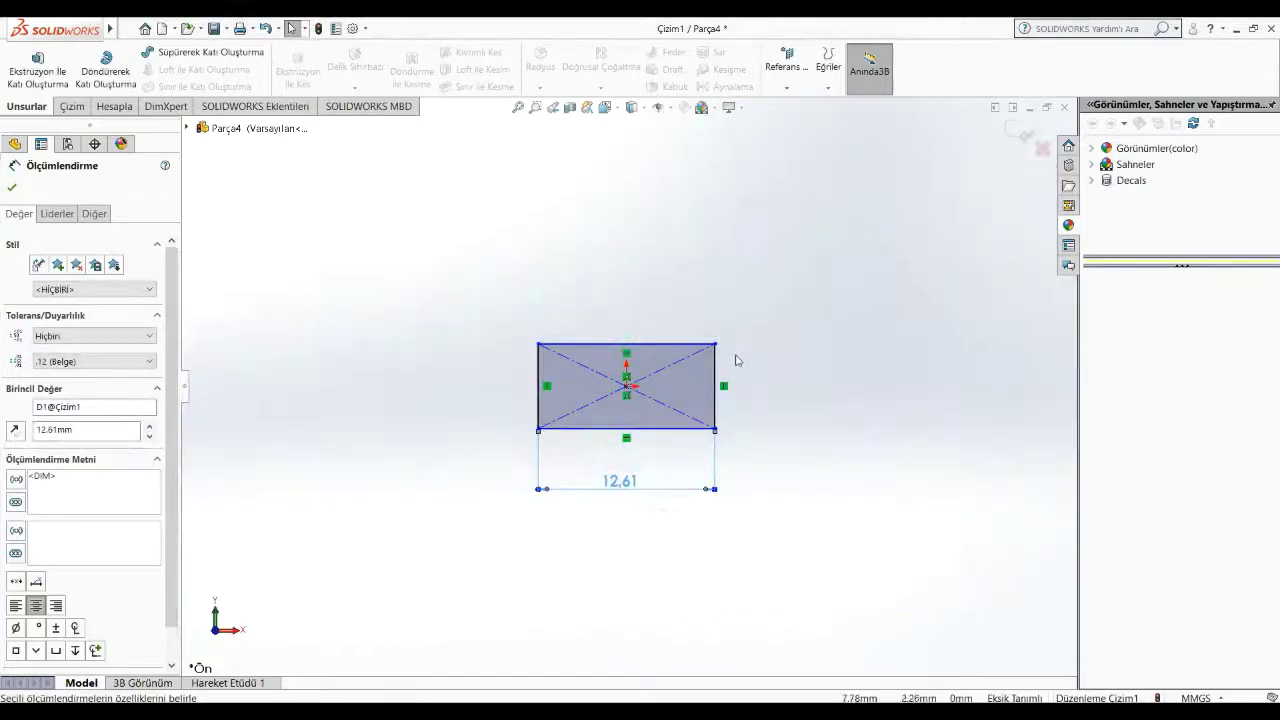
click(70, 106)
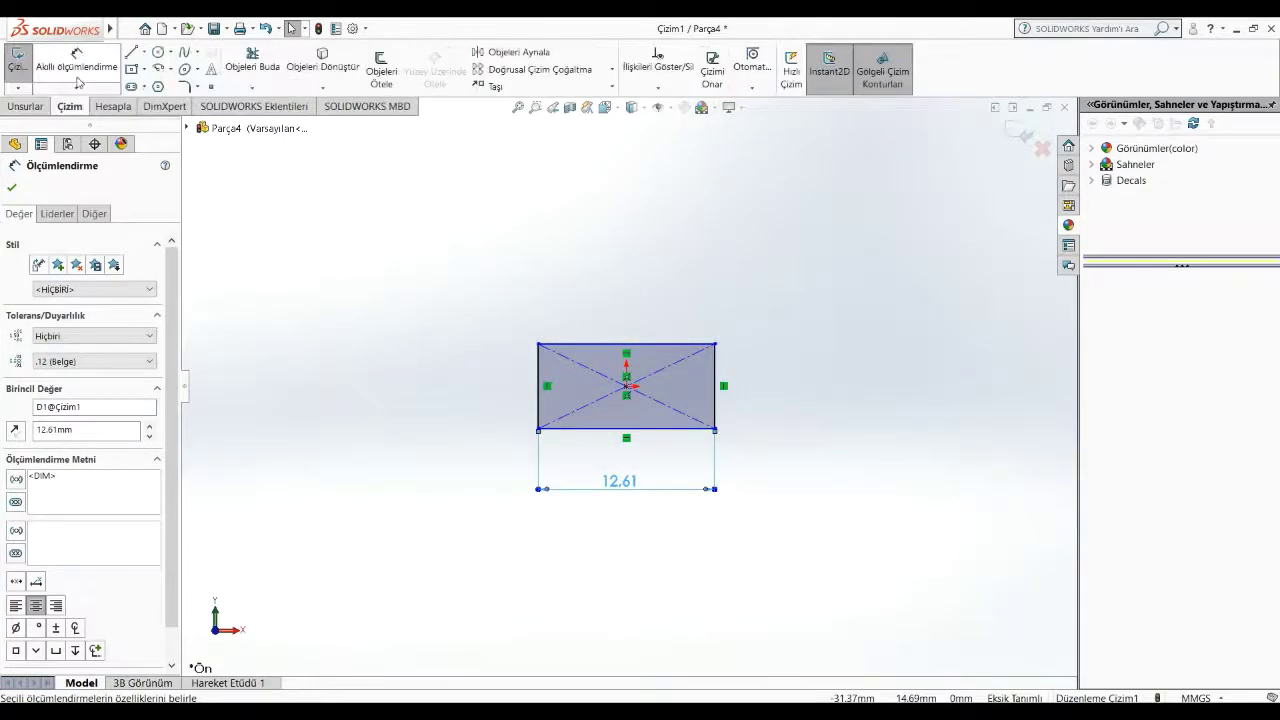
click(715, 385)
click(768, 381)
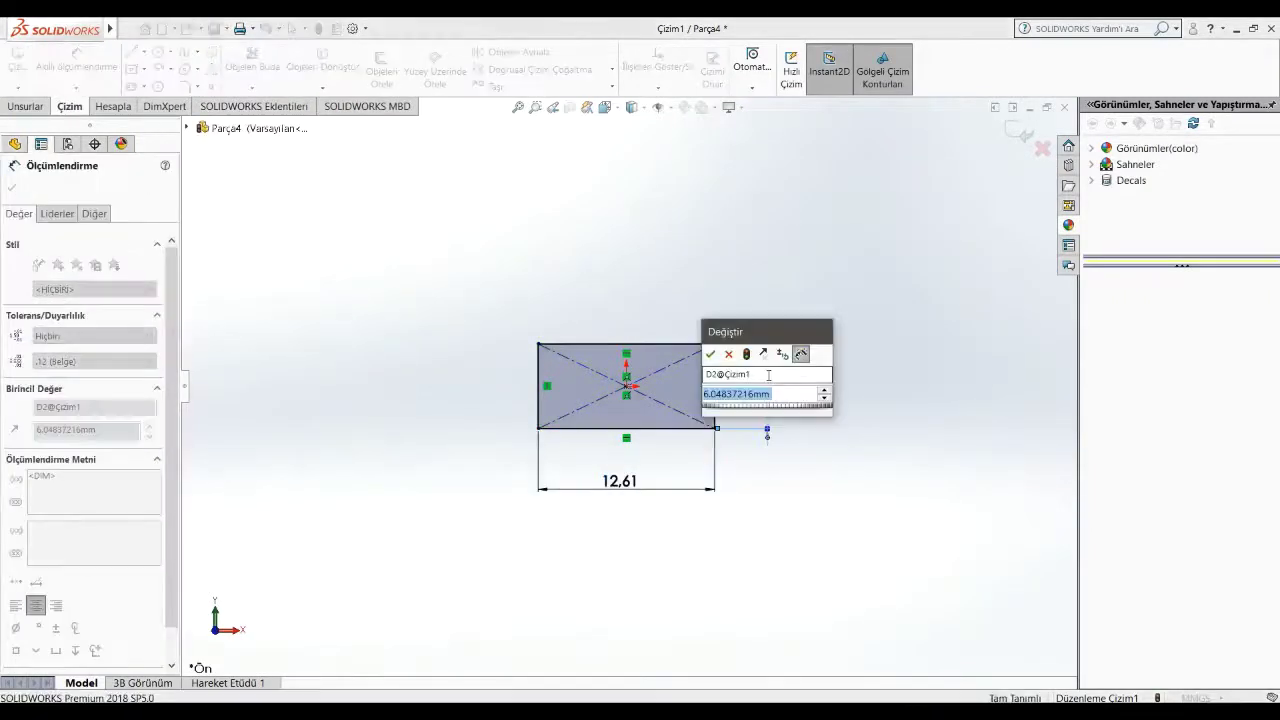
text(12.61)
key(Return)
key(Escape)
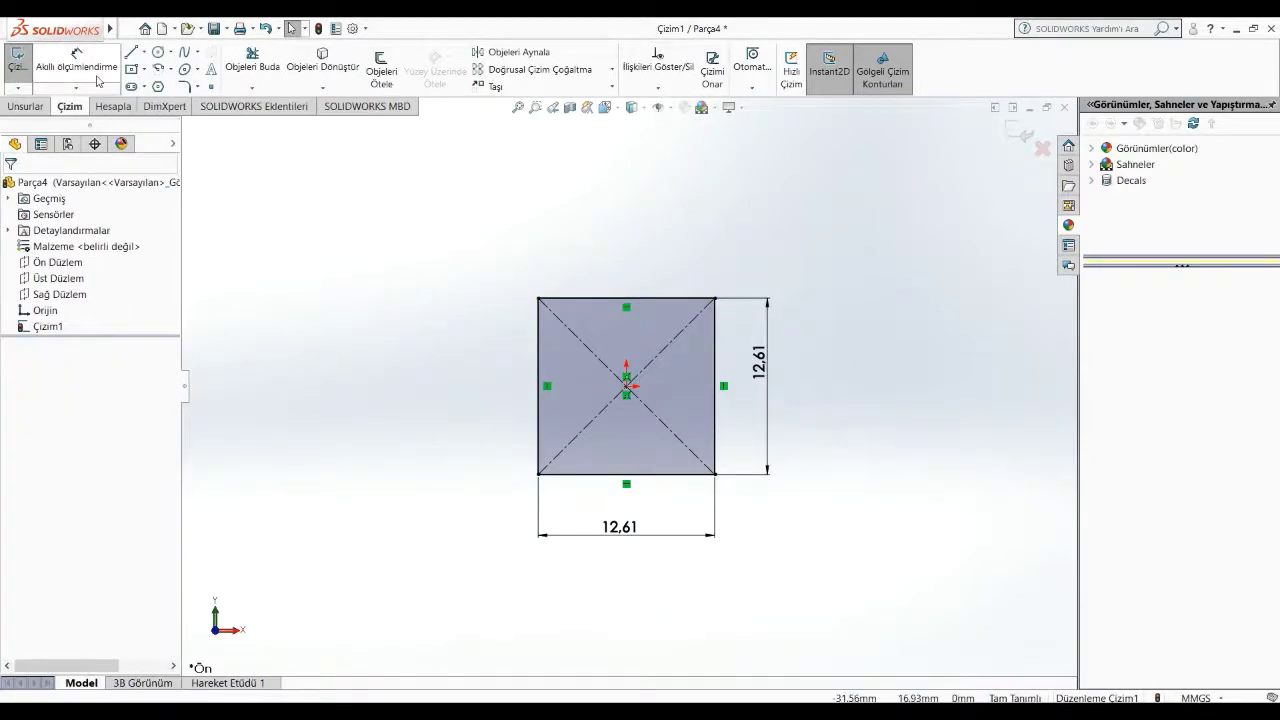
Step: Extrude the 12.61 mm square 35 mm into a prism
click(25, 106)
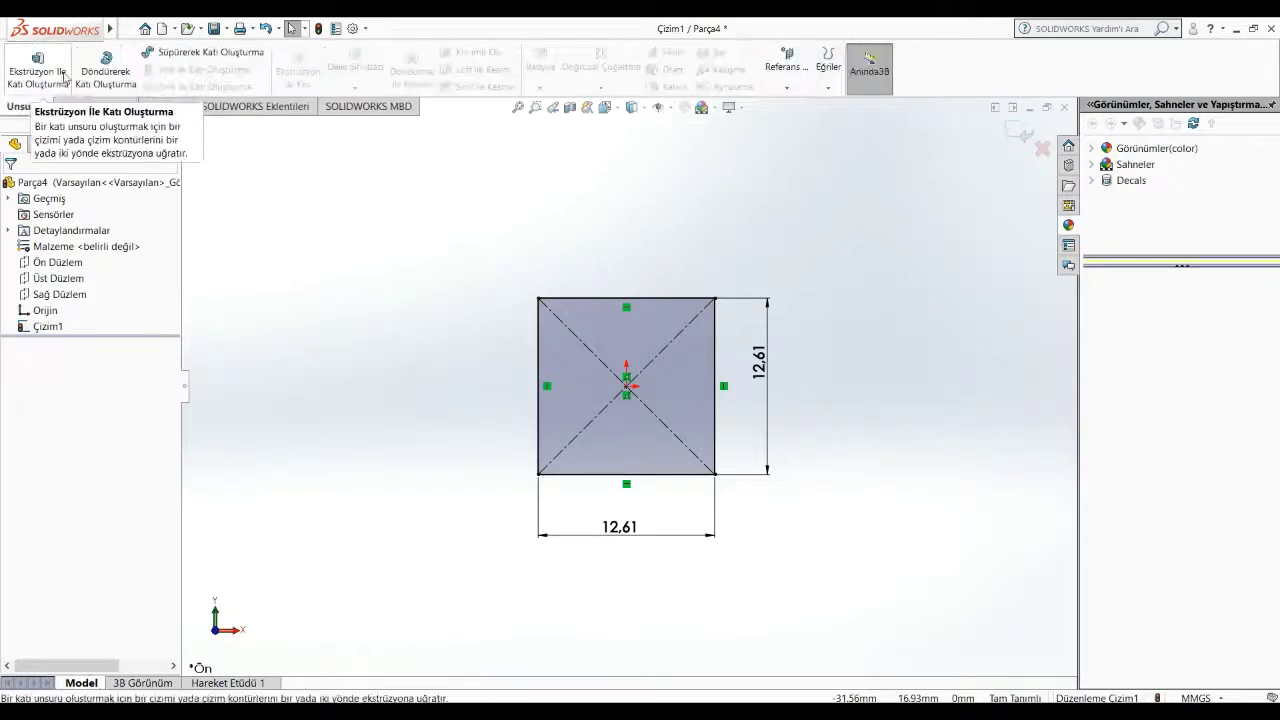
click(38, 68)
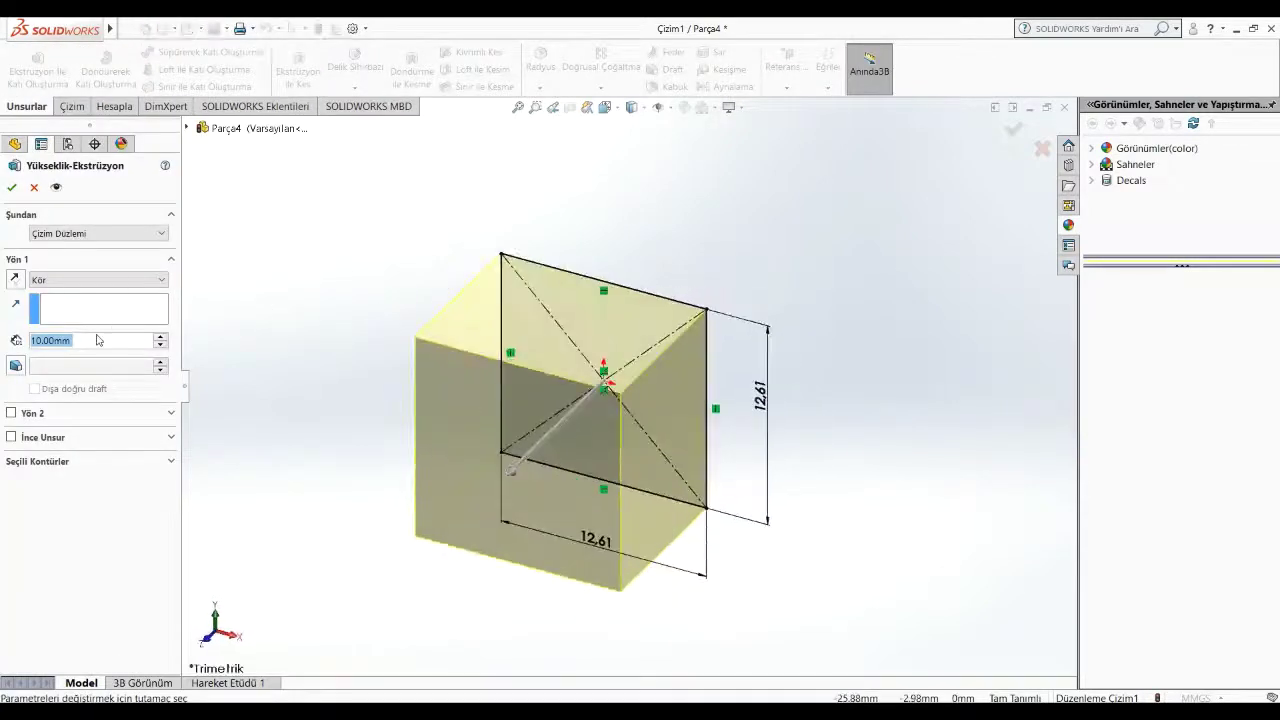
text(35)
key(Return)
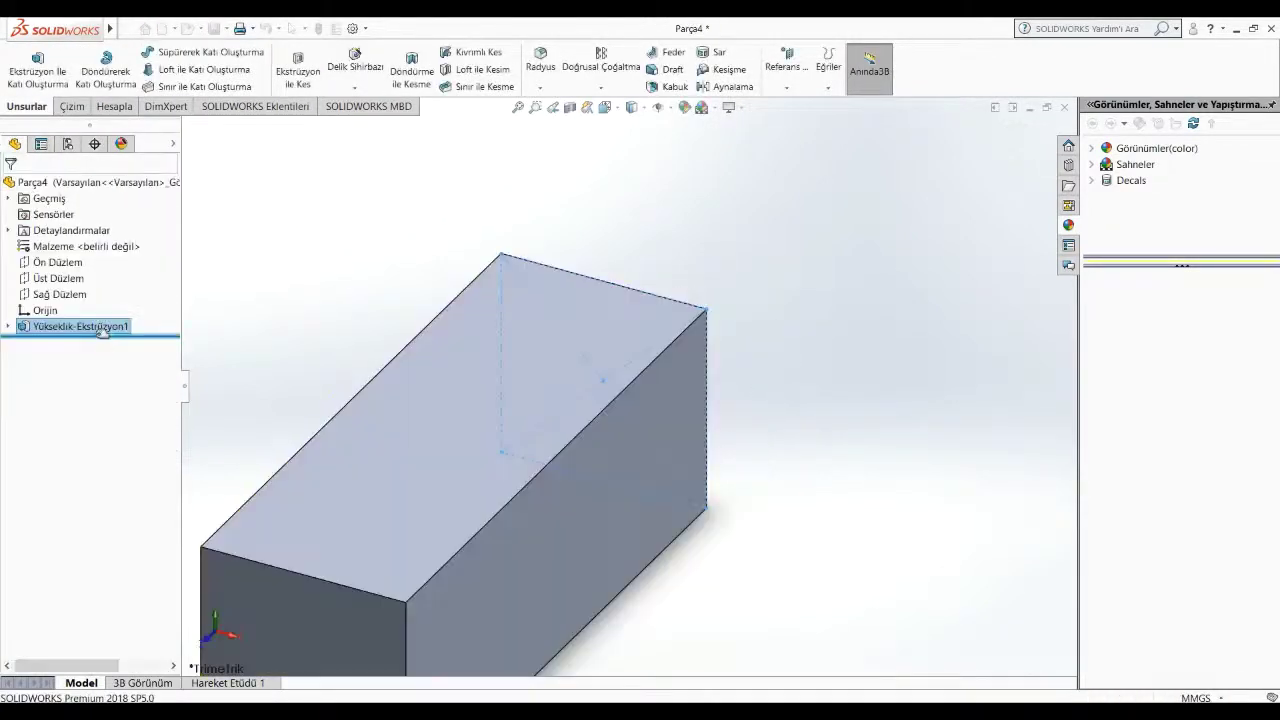
middle_drag(318, 336, 400, 434)
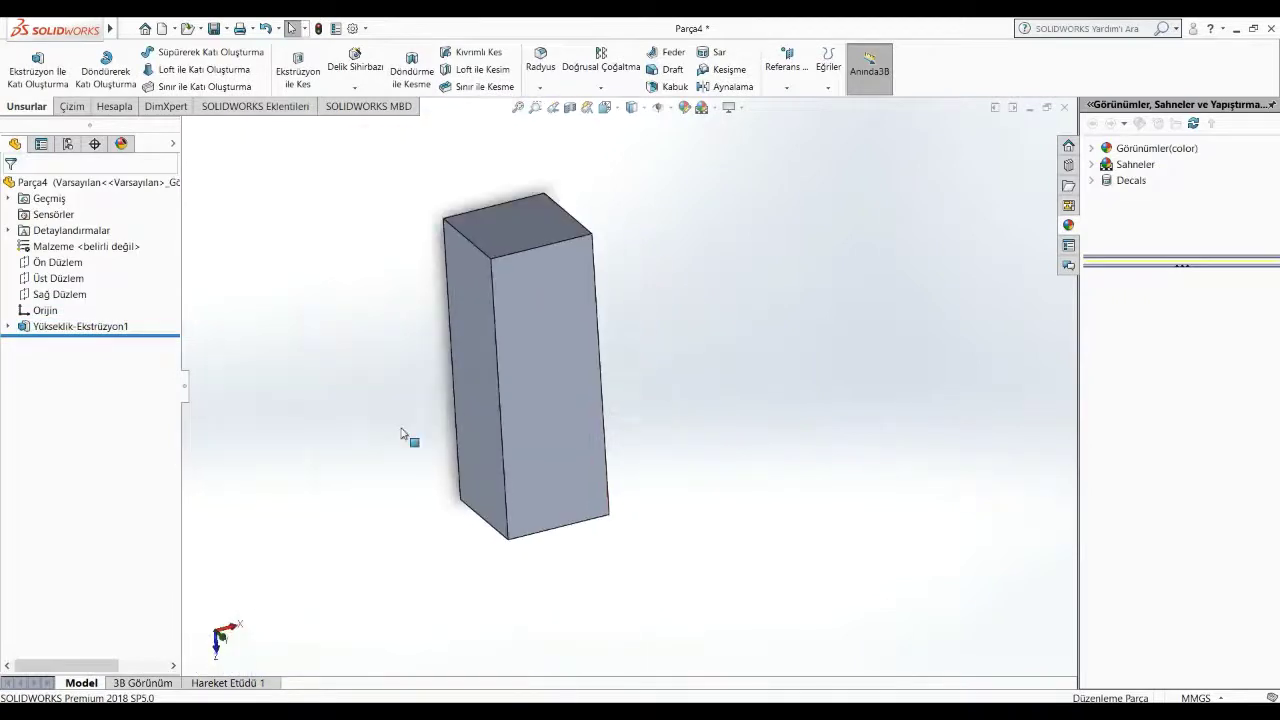
Step: Draw a centre rectangle at the origin on the prism's top face
right_click(505, 219)
click(537, 200)
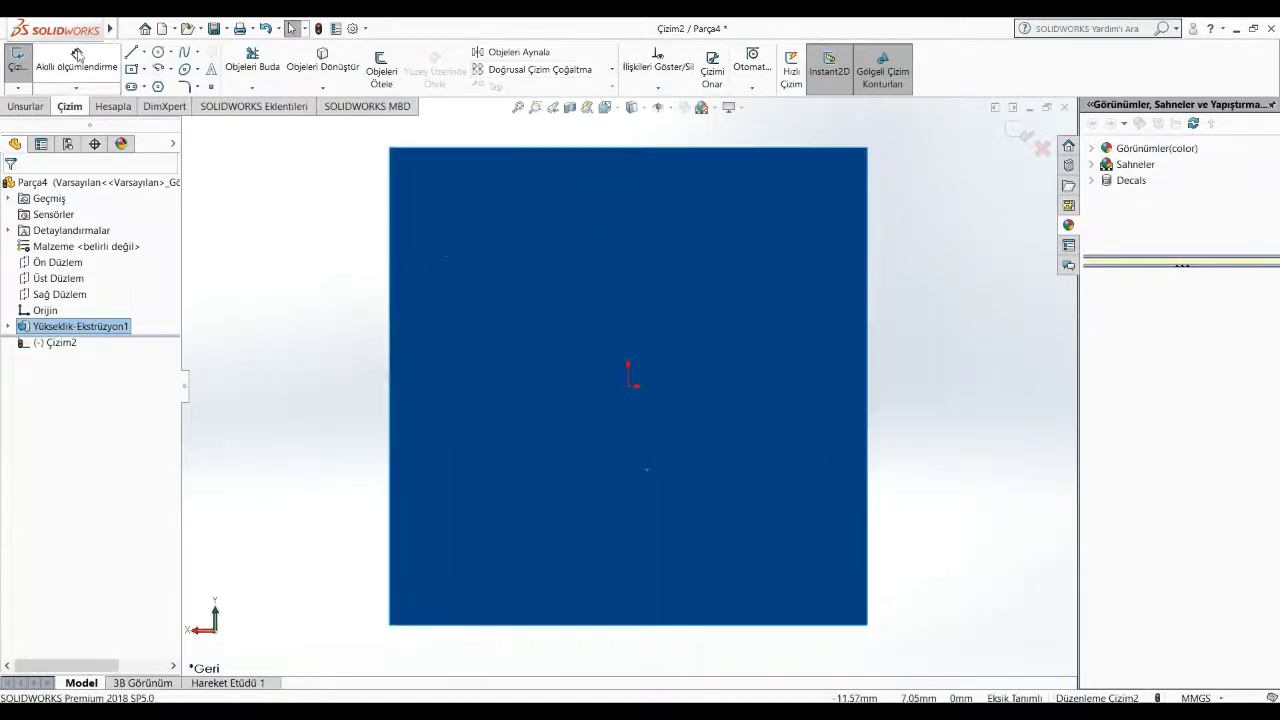
click(140, 71)
click(628, 385)
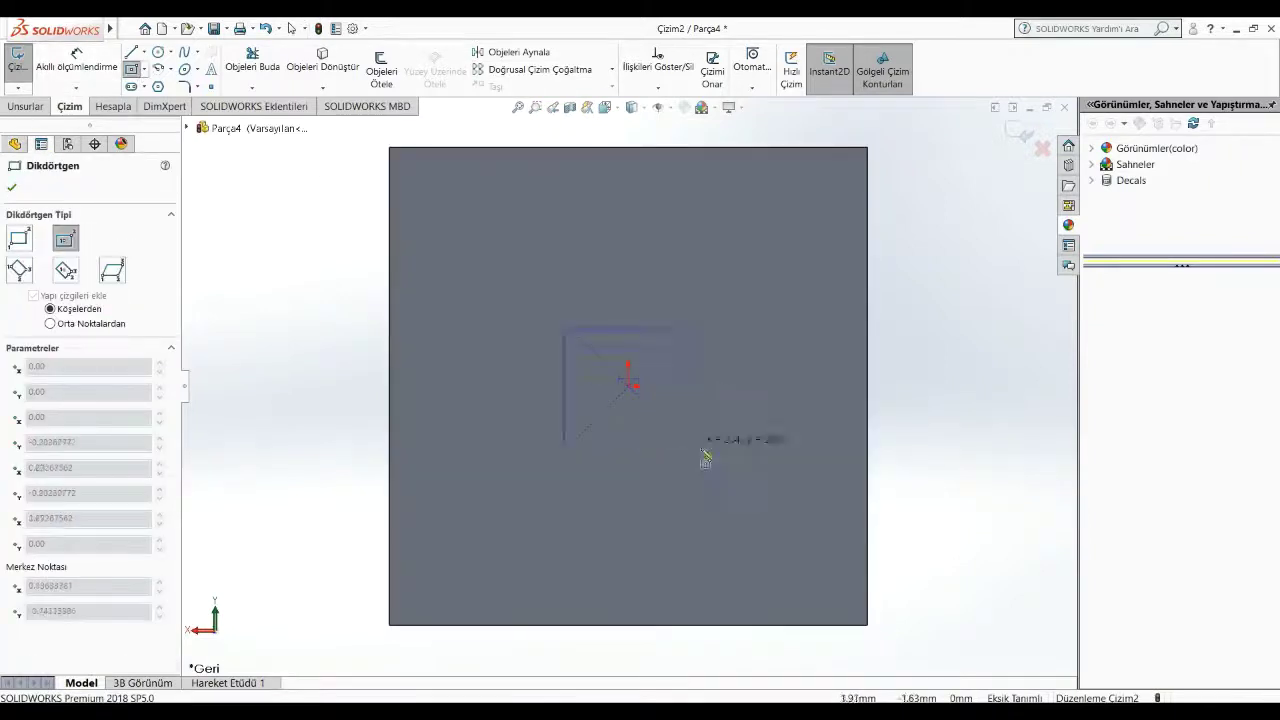
click(760, 545)
Step: Dimension the rectangle as a 10.31 × 10.31 mm square
key(d)
click(640, 542)
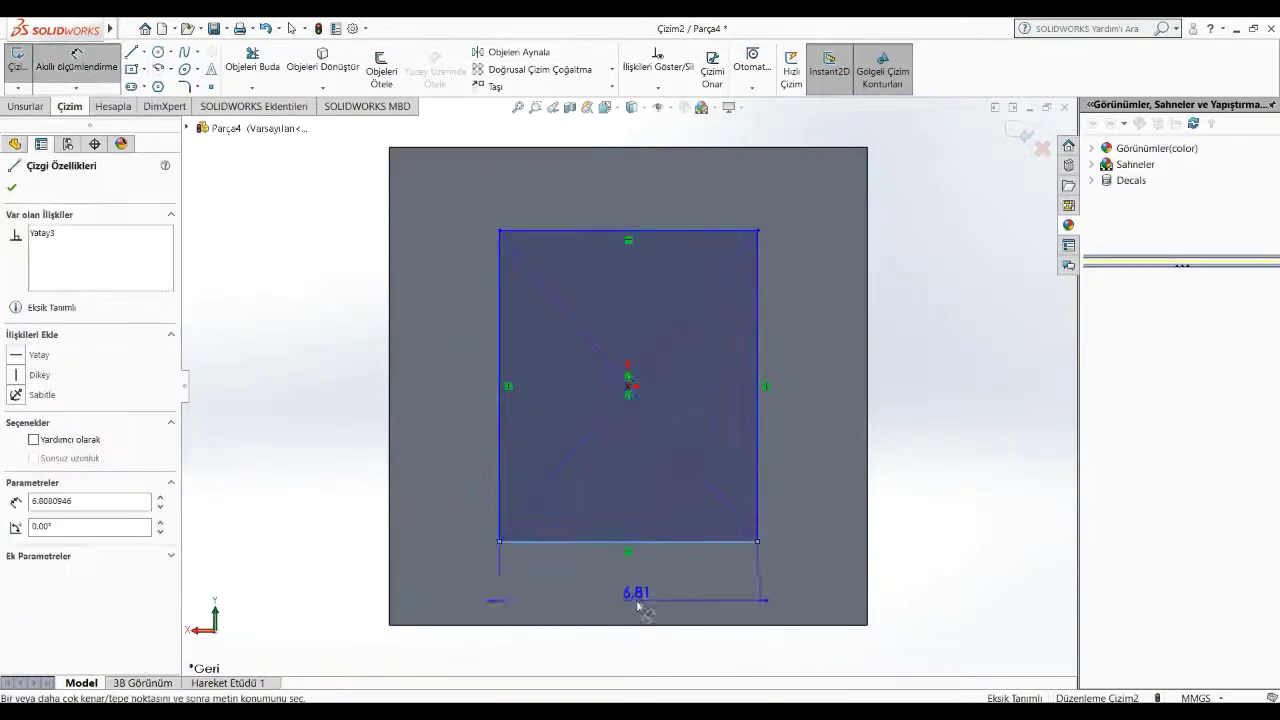
click(624, 642)
text(1)
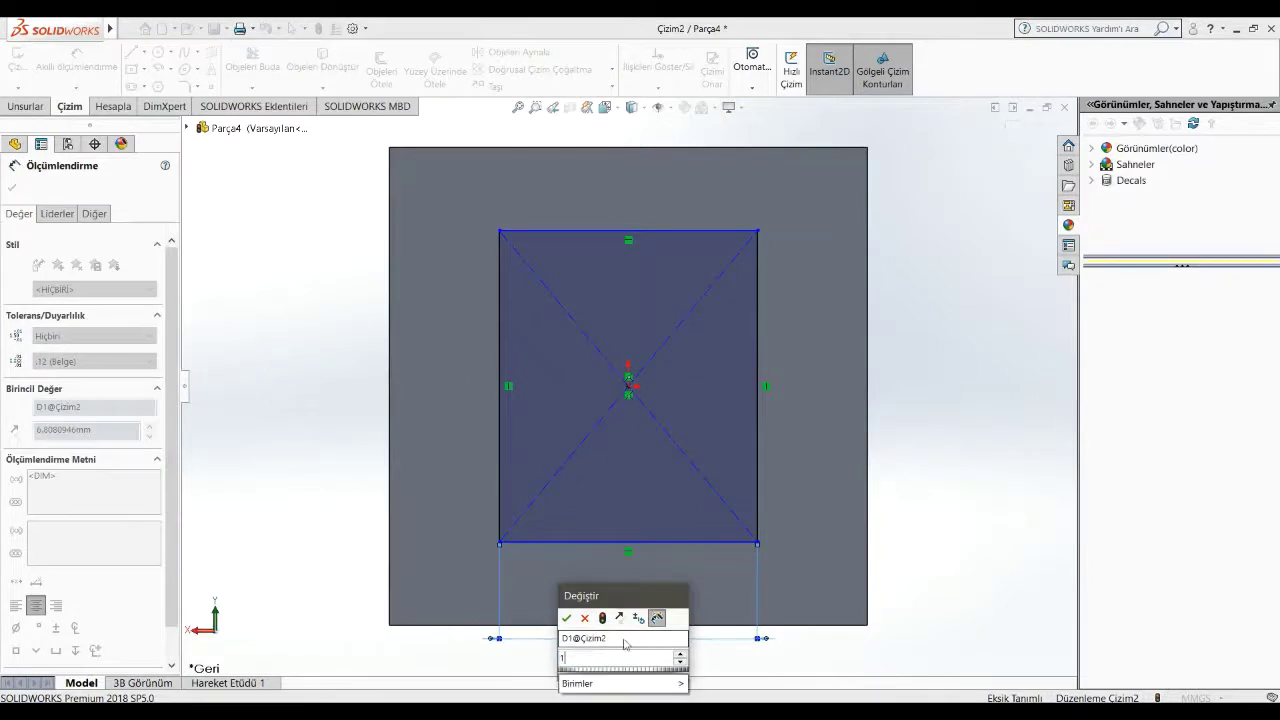
text(0.)
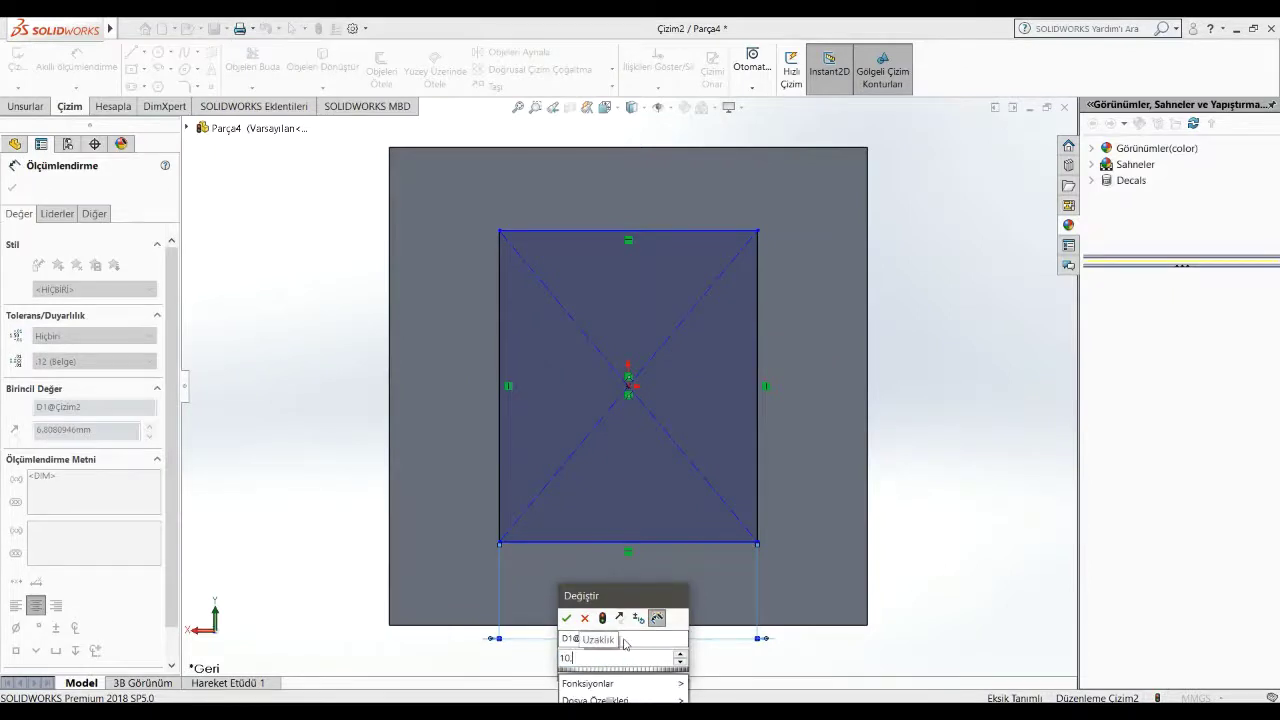
text(31)
key(Return)
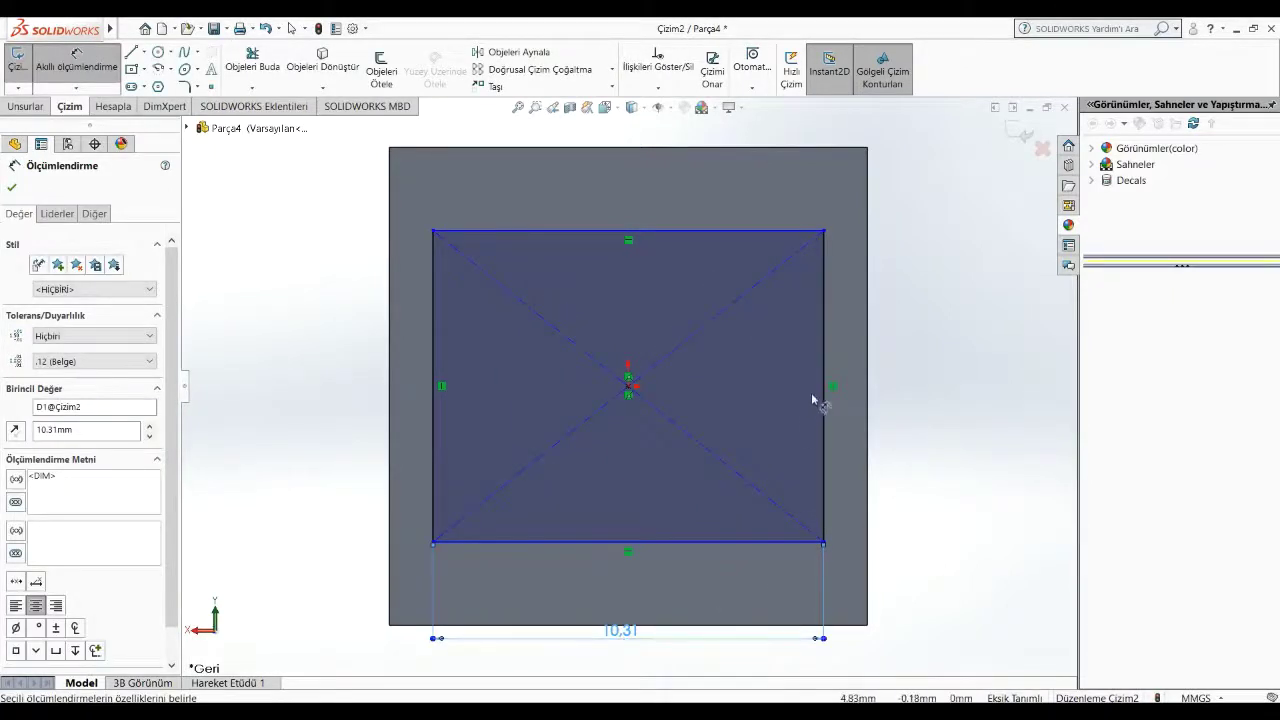
click(823, 395)
click(931, 376)
text(1)
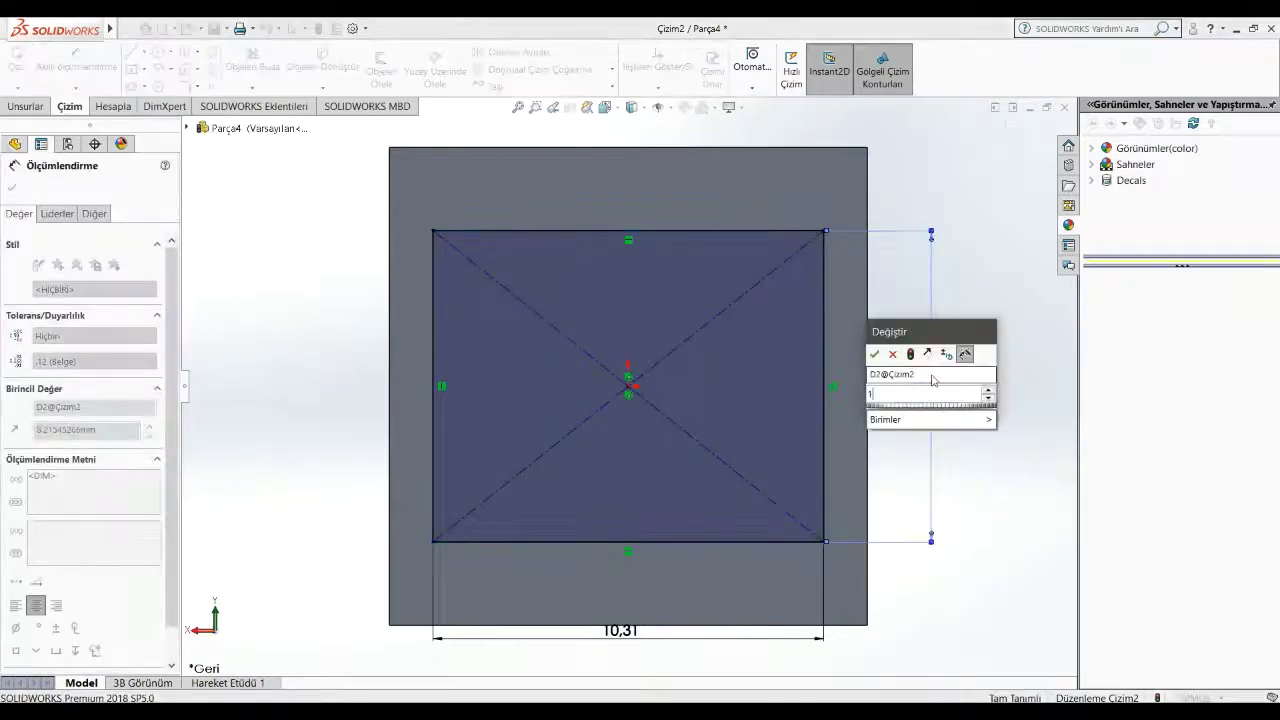
text(0.)
text(3)
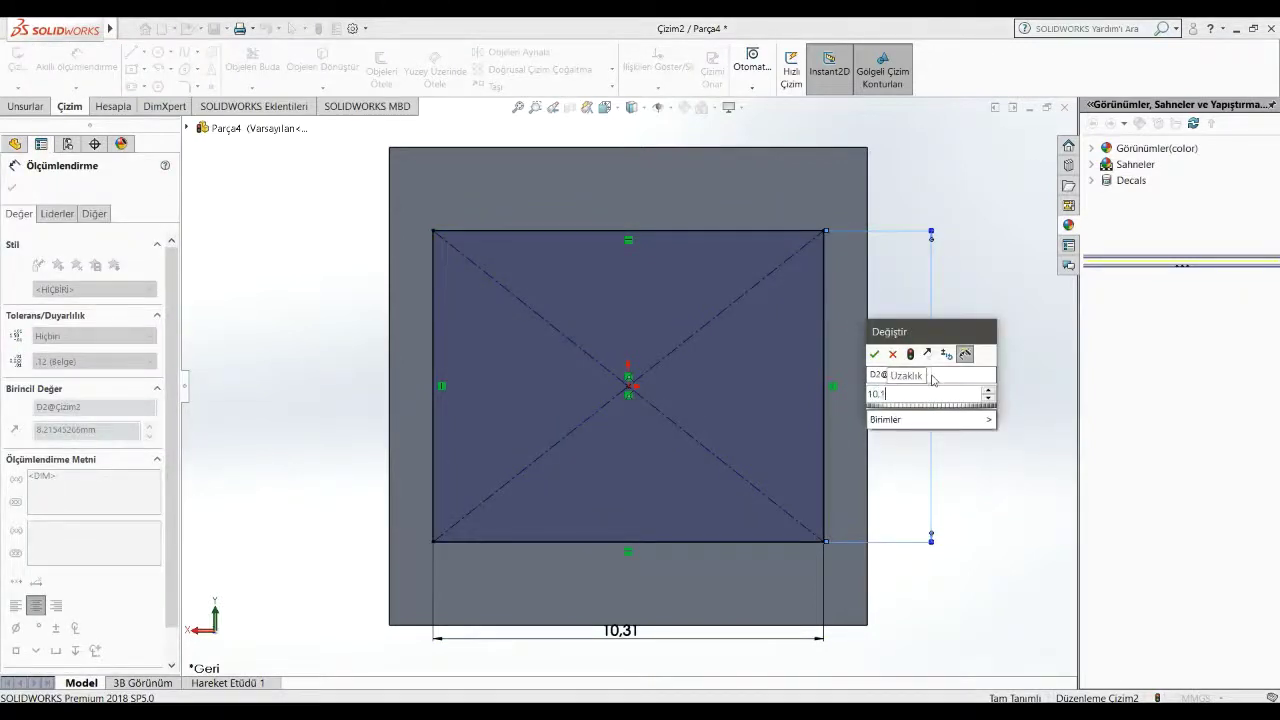
text(1)
key(Return)
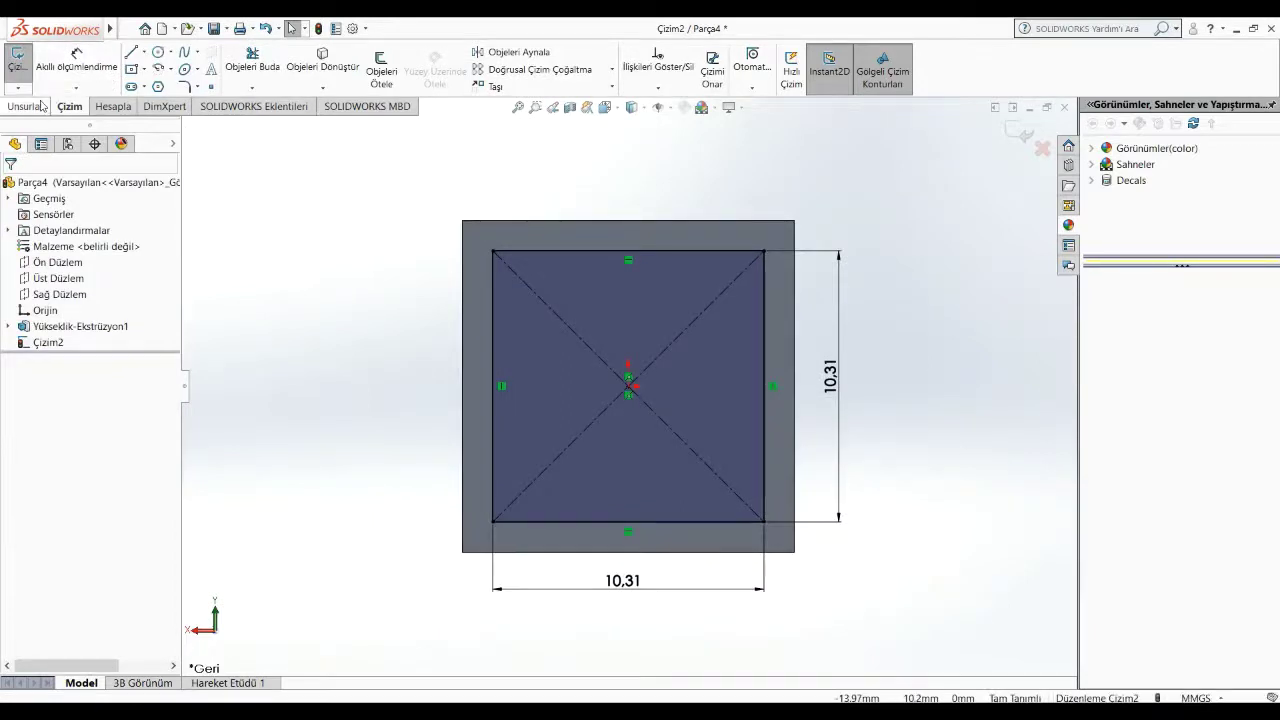
Step: Extrude-cut the square 30 mm deep into the prism to hollow it
click(25, 106)
click(293, 70)
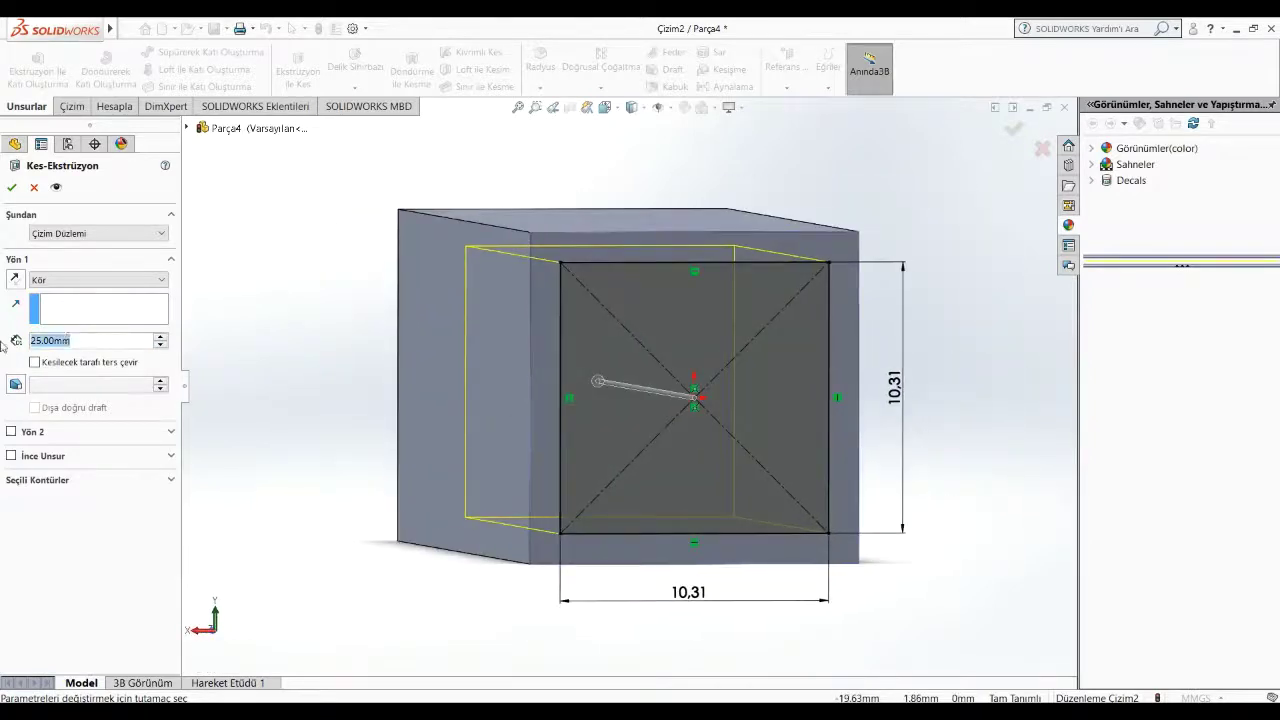
text(30)
key(Return)
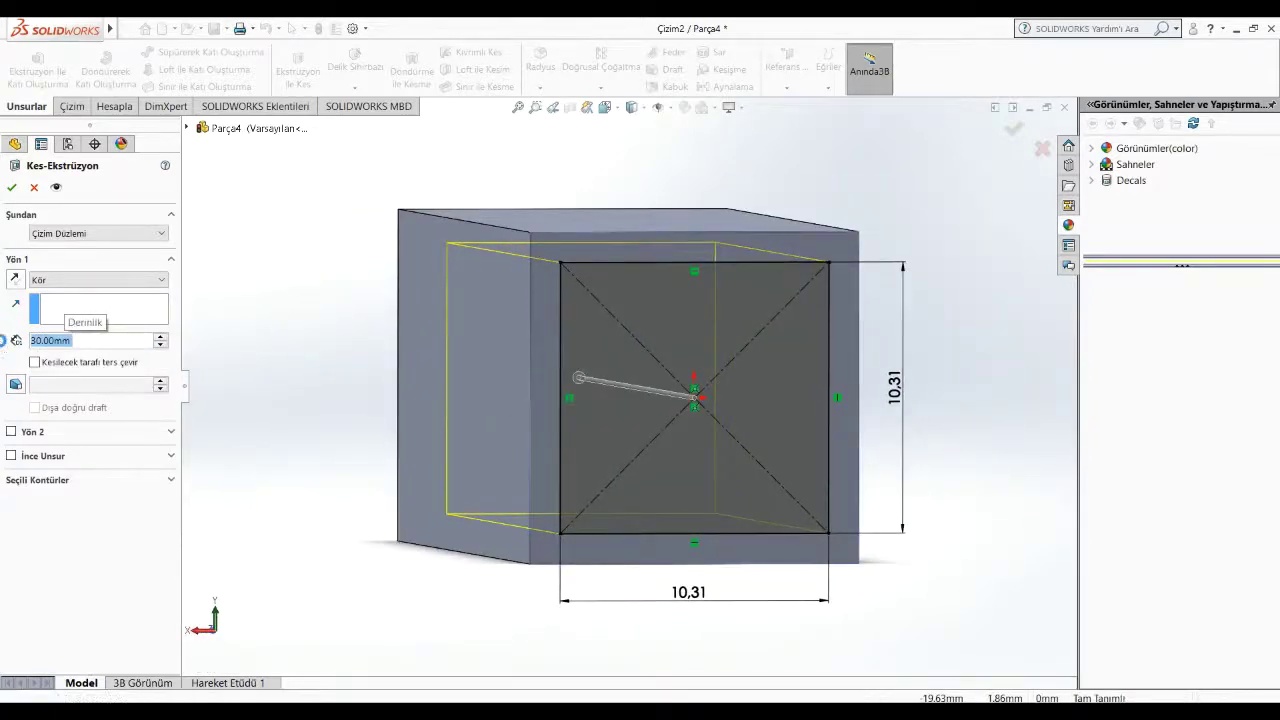
key(Return)
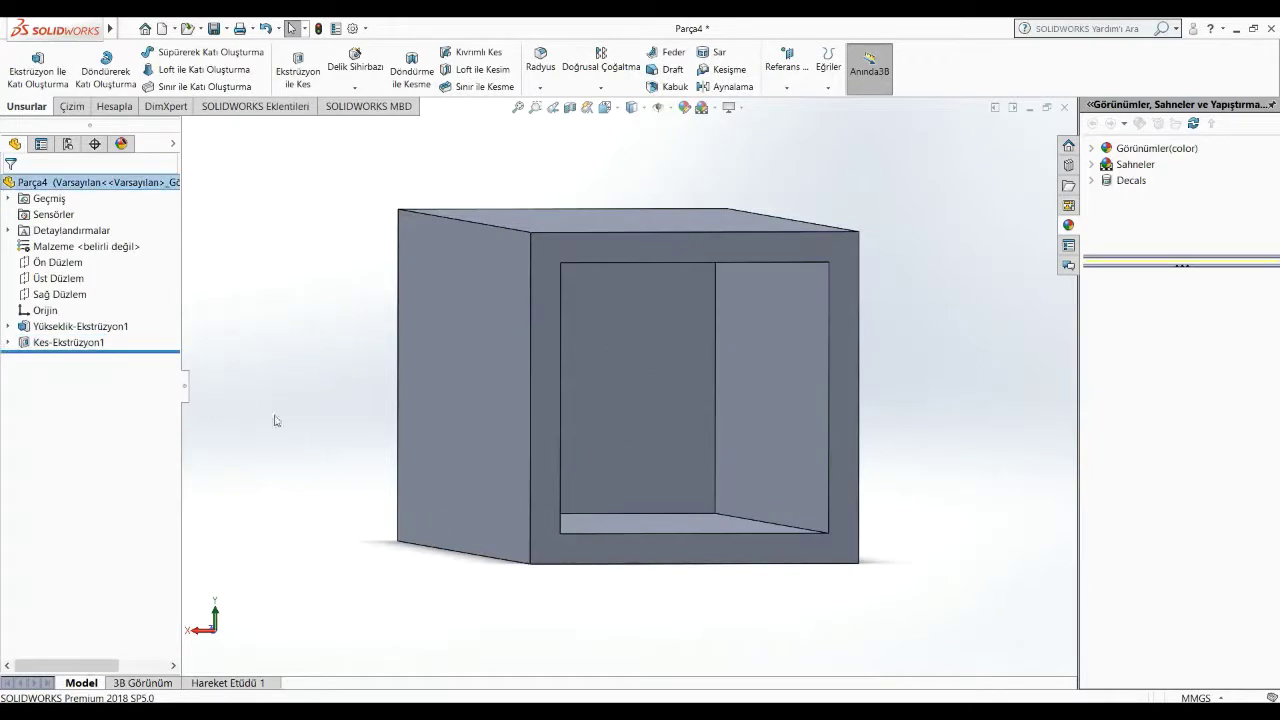
mouse_move(276, 420)
middle_down()
mouse_move(400, 457)
mouse_move(640, 622)
mouse_move(609, 594)
middle_up()
Step: Draw a centre rectangle at the origin on the prism's bottom face
right_click(609, 594)
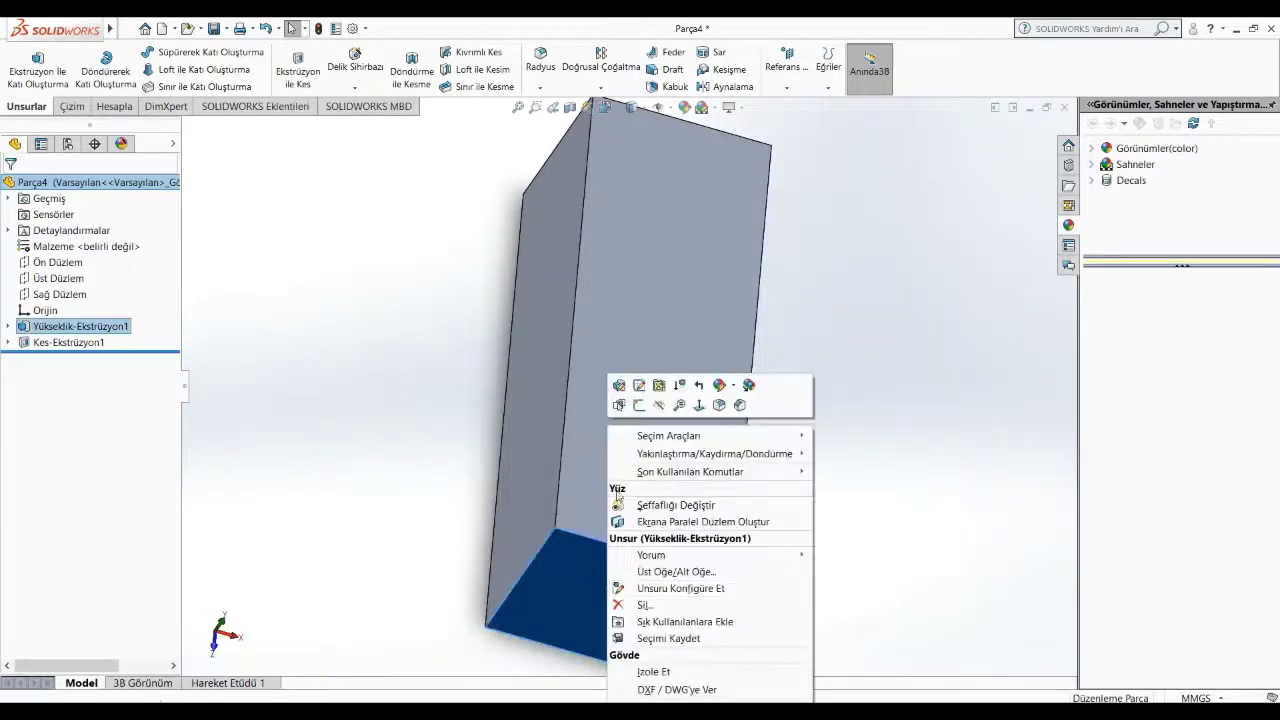
click(639, 409)
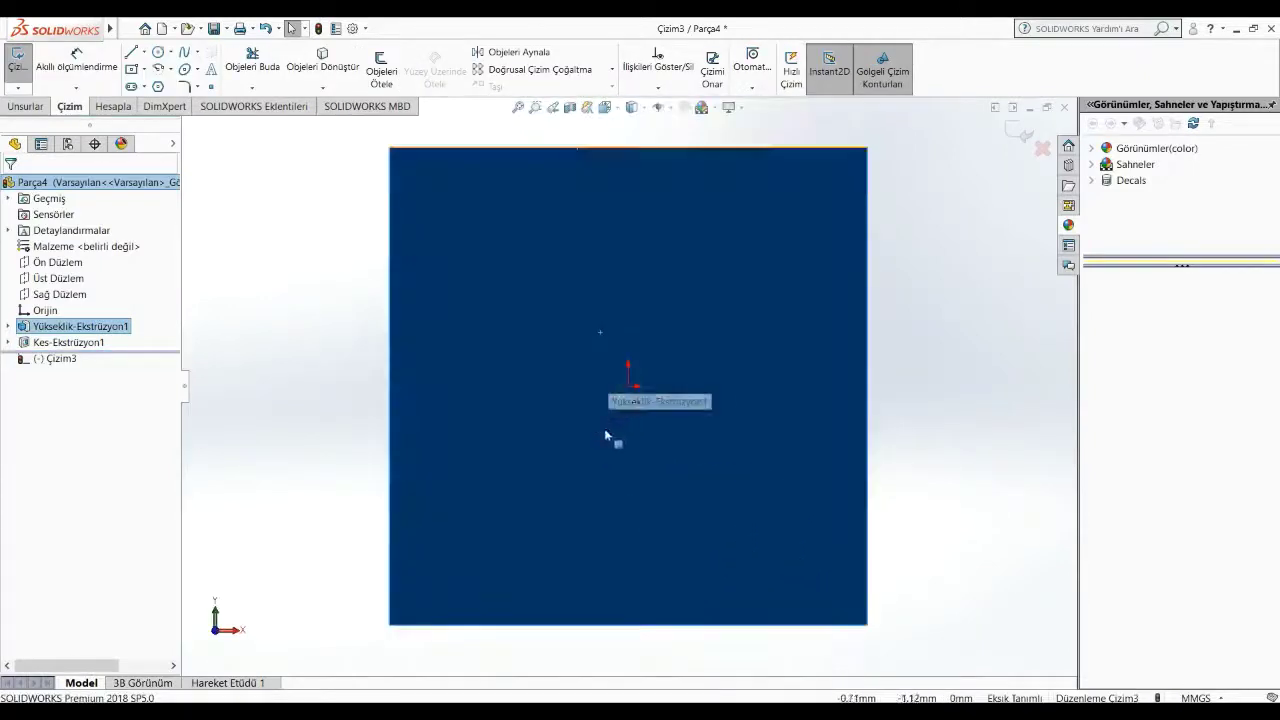
click(132, 68)
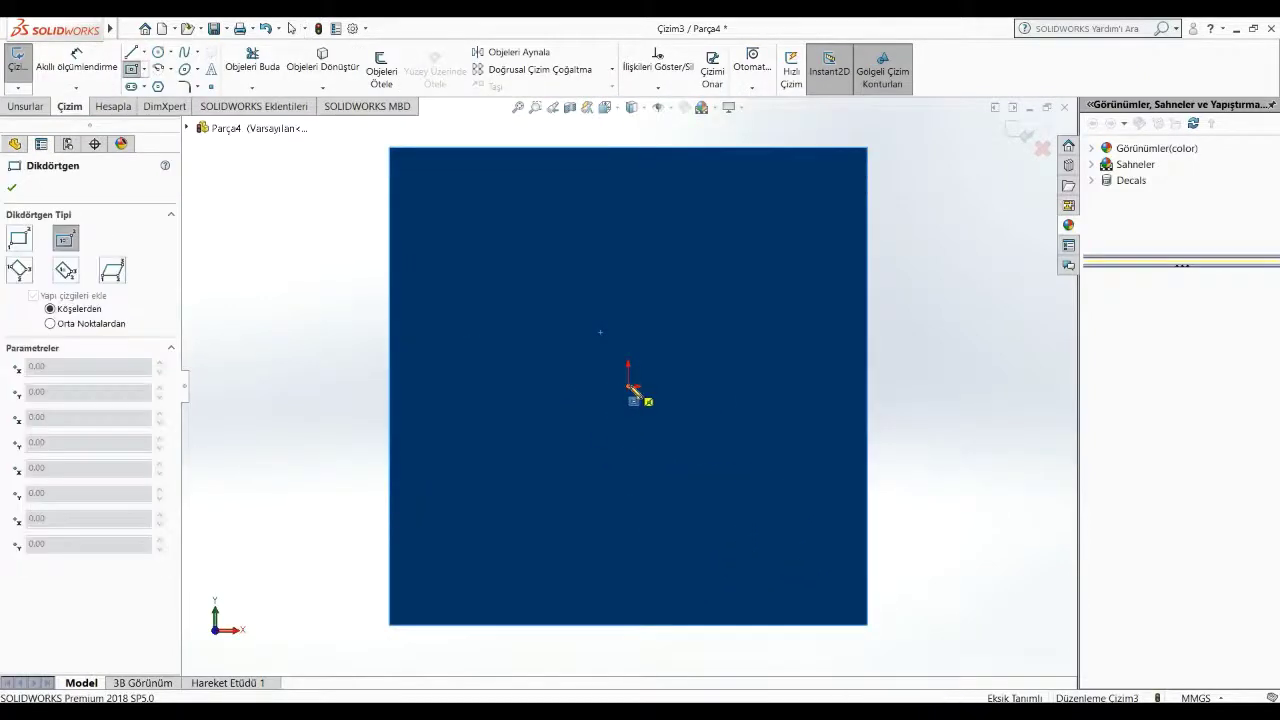
click(628, 386)
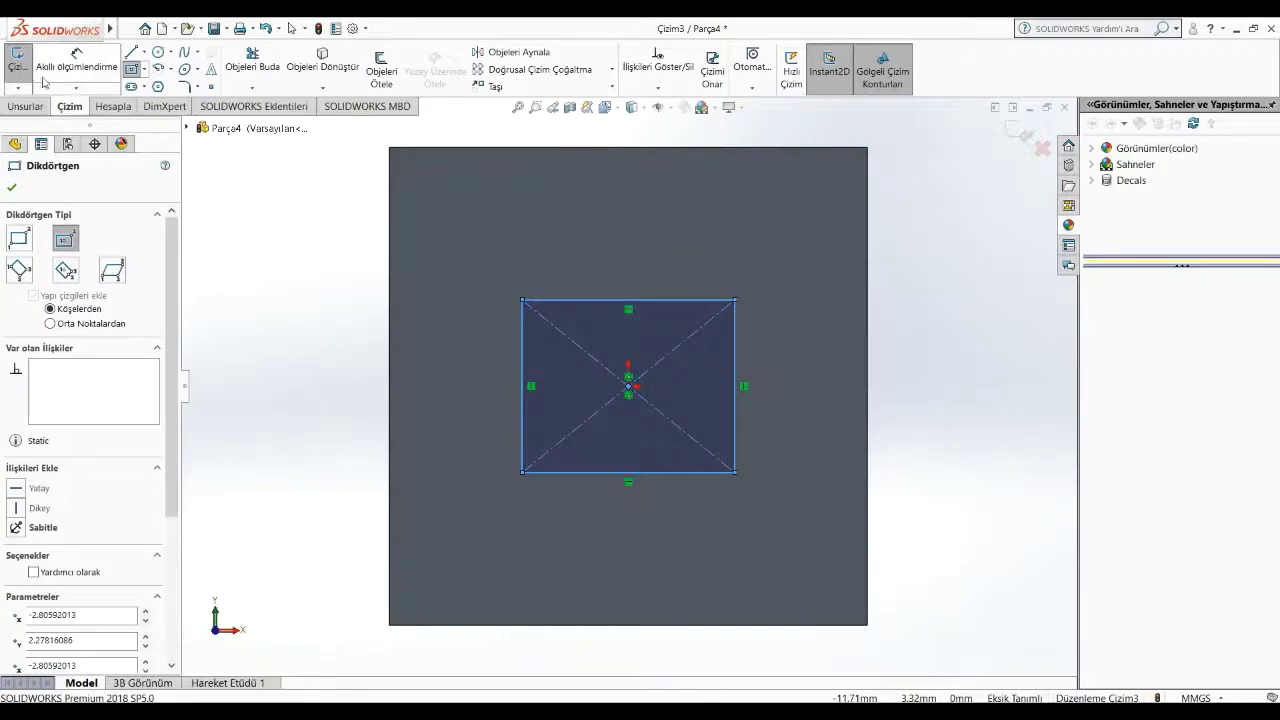
click(44, 82)
Step: Dimension the rectangle as a 6 × 6 mm square
click(630, 472)
click(632, 547)
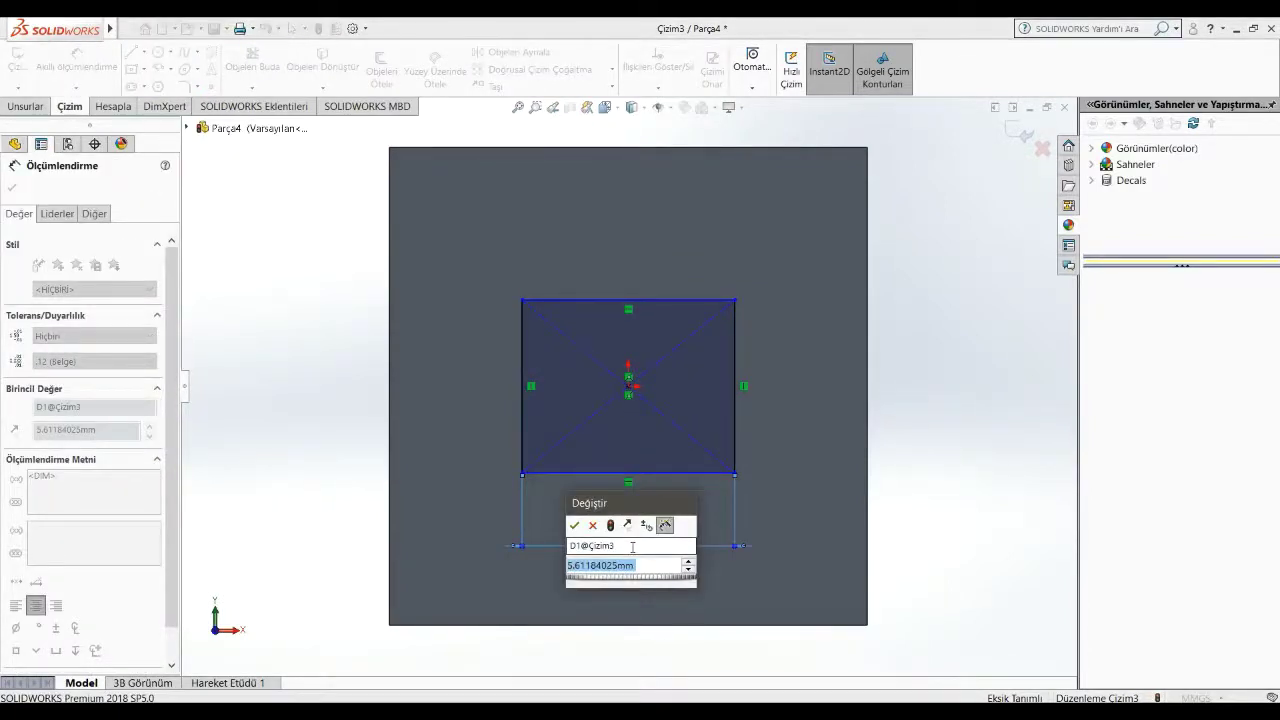
text(8)
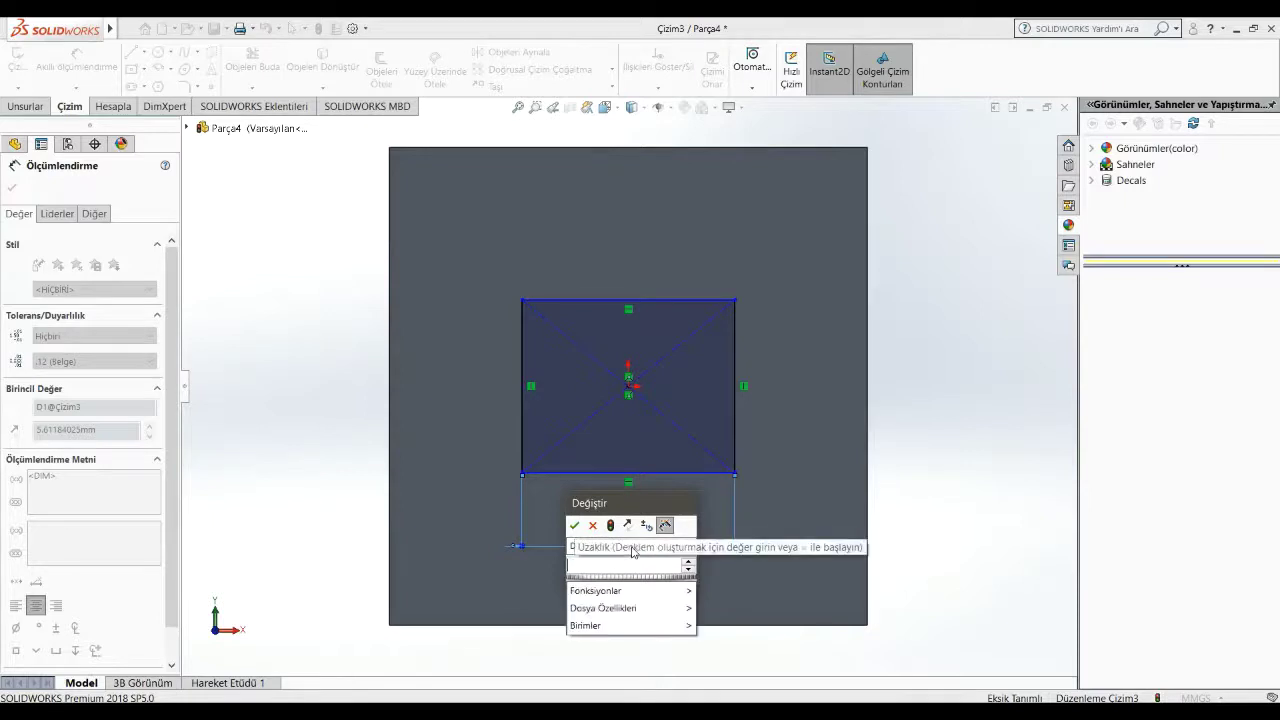
key(Return)
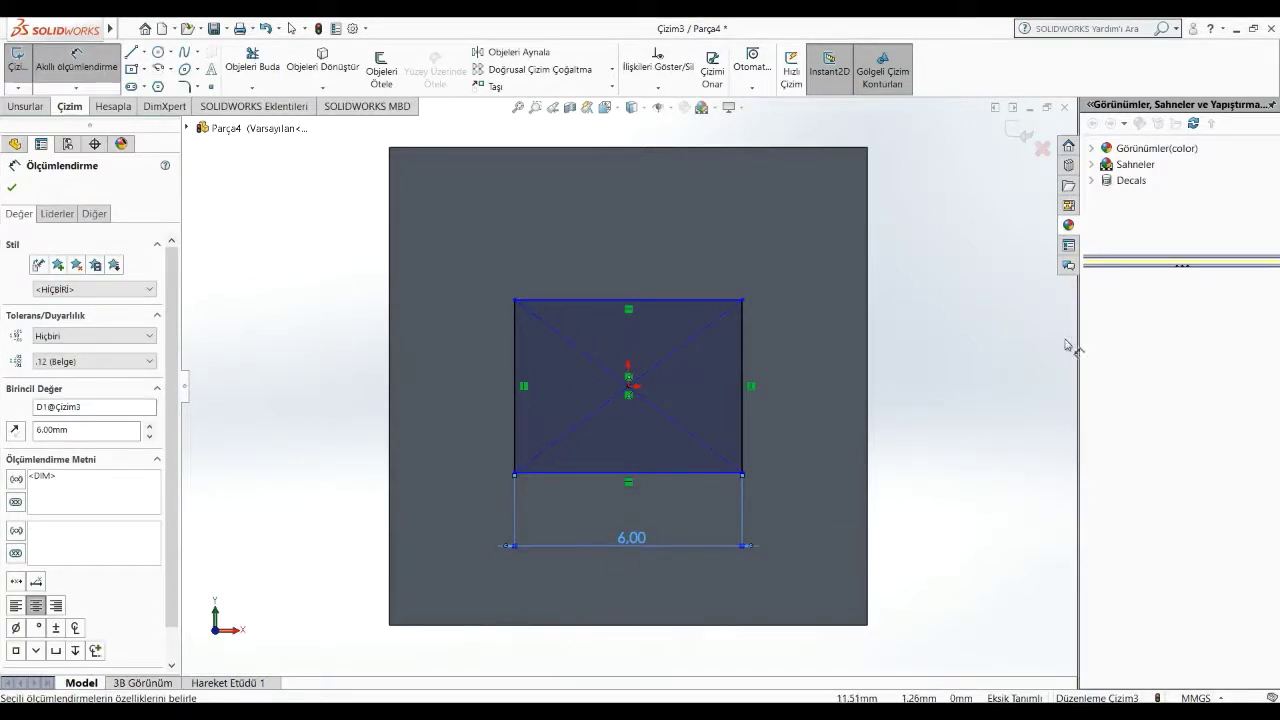
click(745, 409)
click(782, 403)
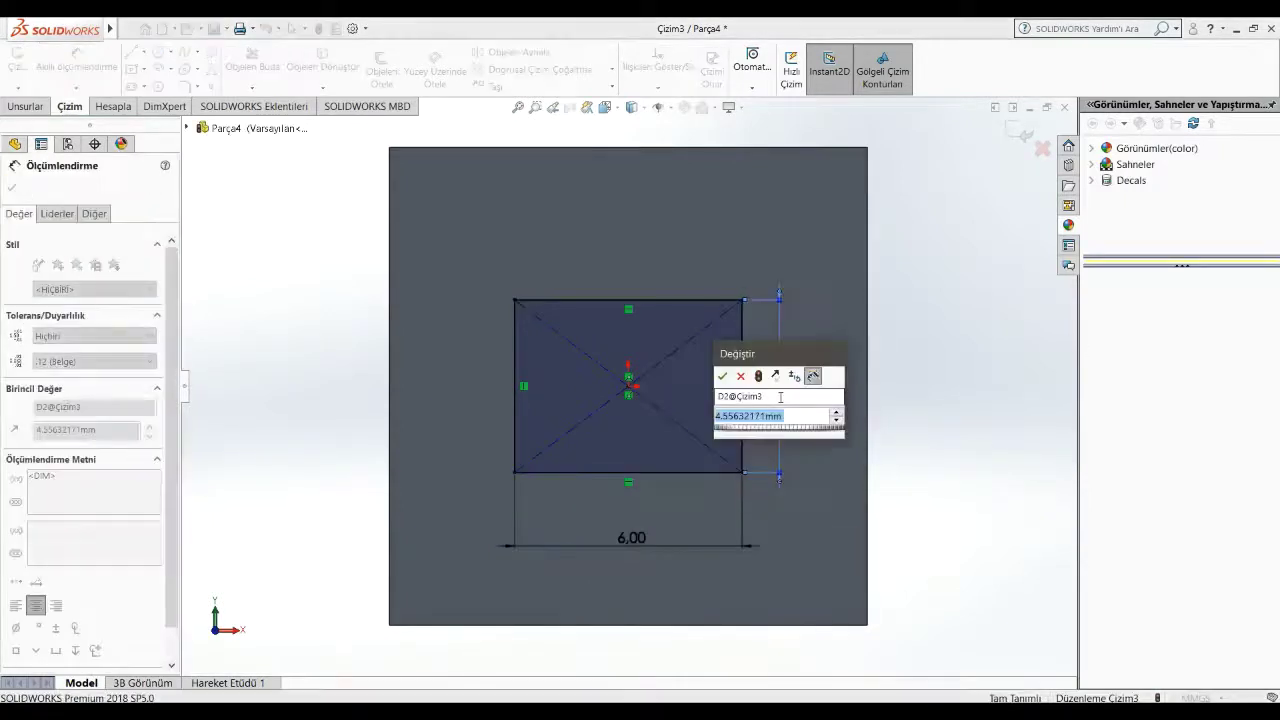
text(6m)
key(Return)
key(Escape)
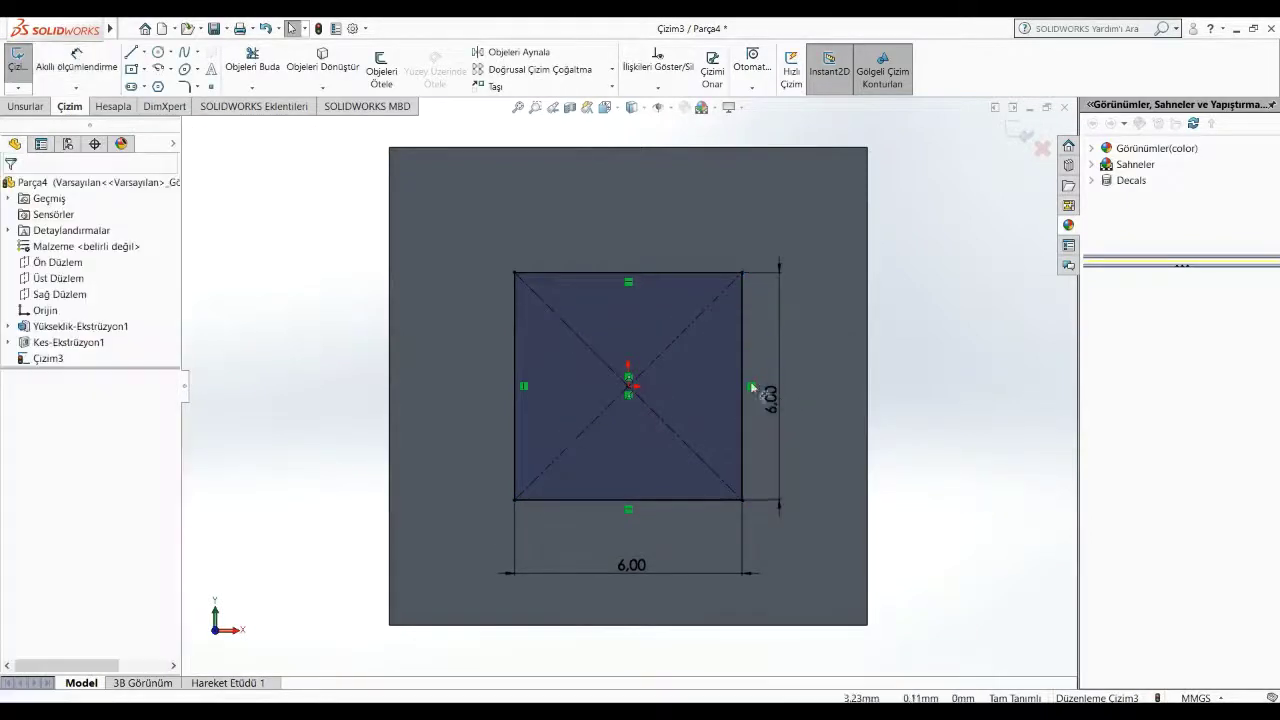
scroll(751, 386, up, 3)
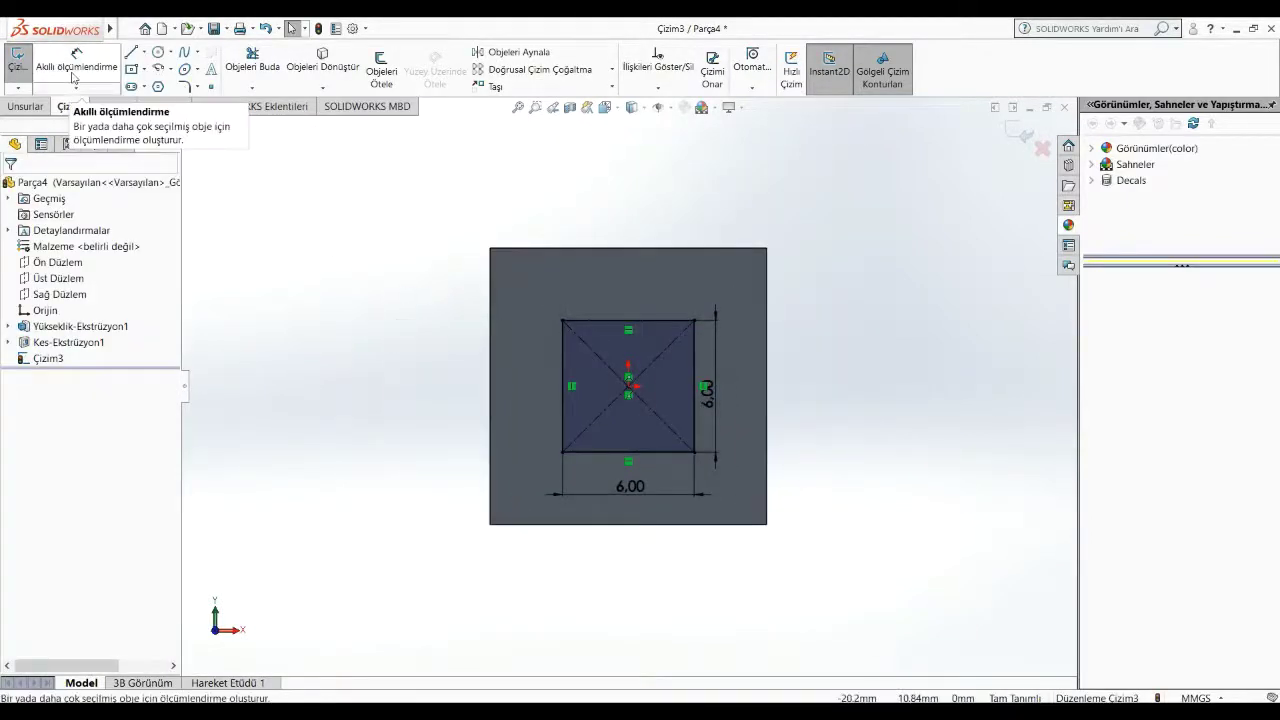
click(26, 106)
Step: Extrude the 6 mm square sketch 10 mm as a boss from the prism's end
click(37, 72)
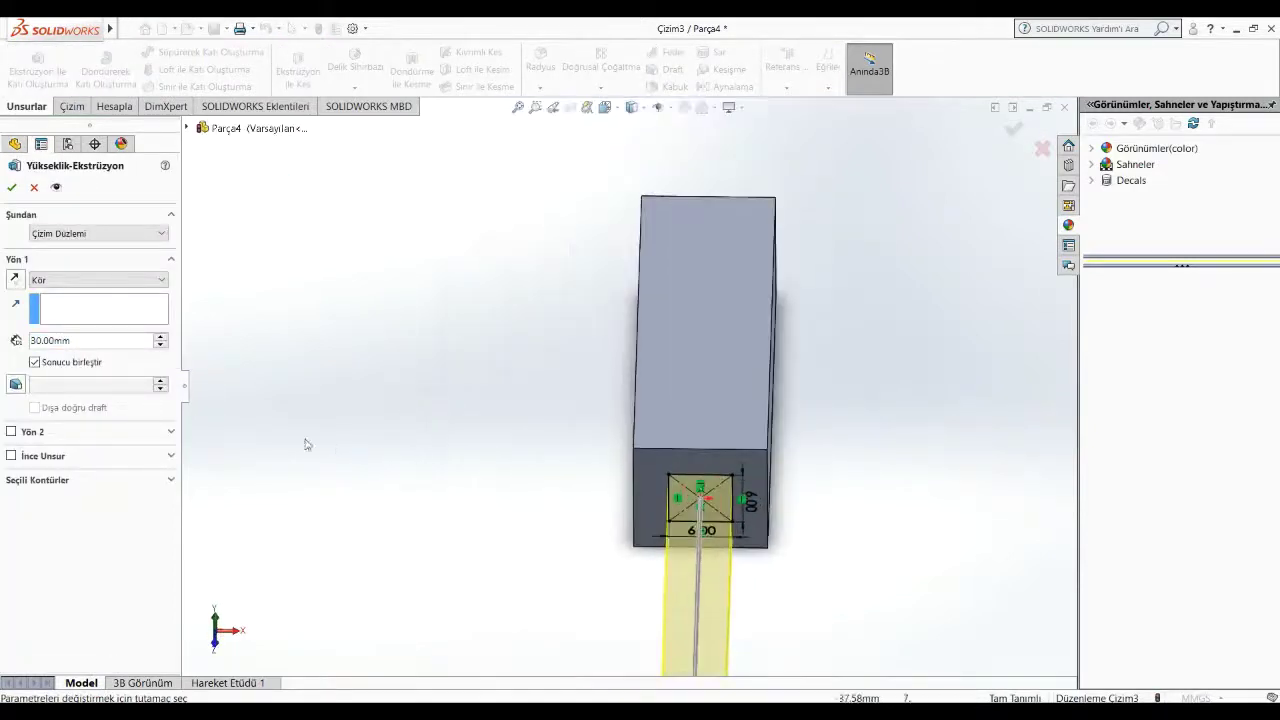
double_click(160, 344)
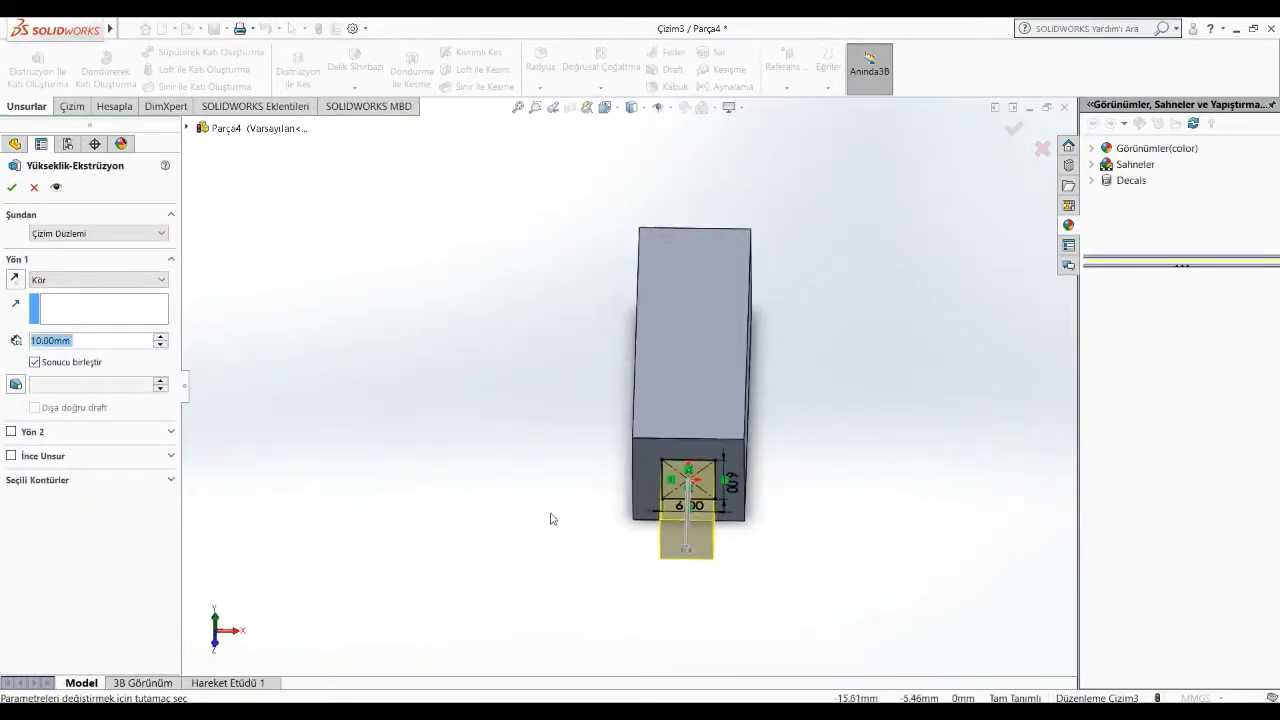
scroll(593, 486, down, 2)
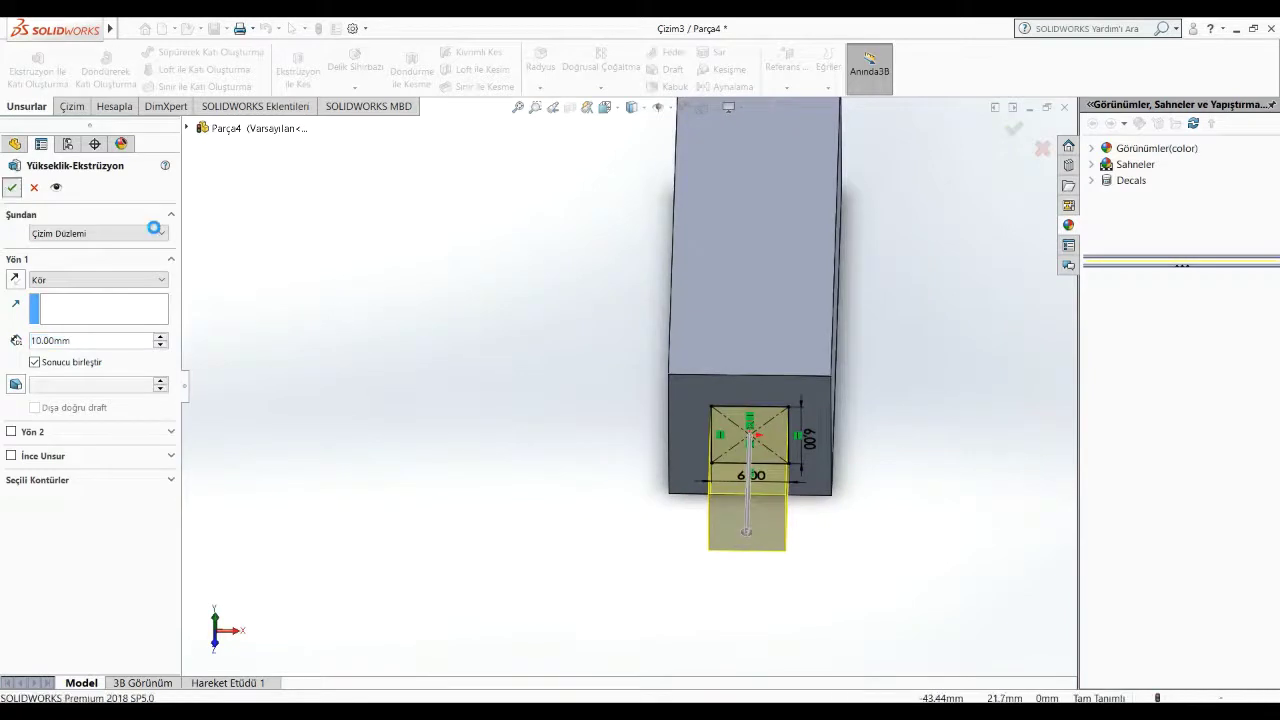
click(12, 187)
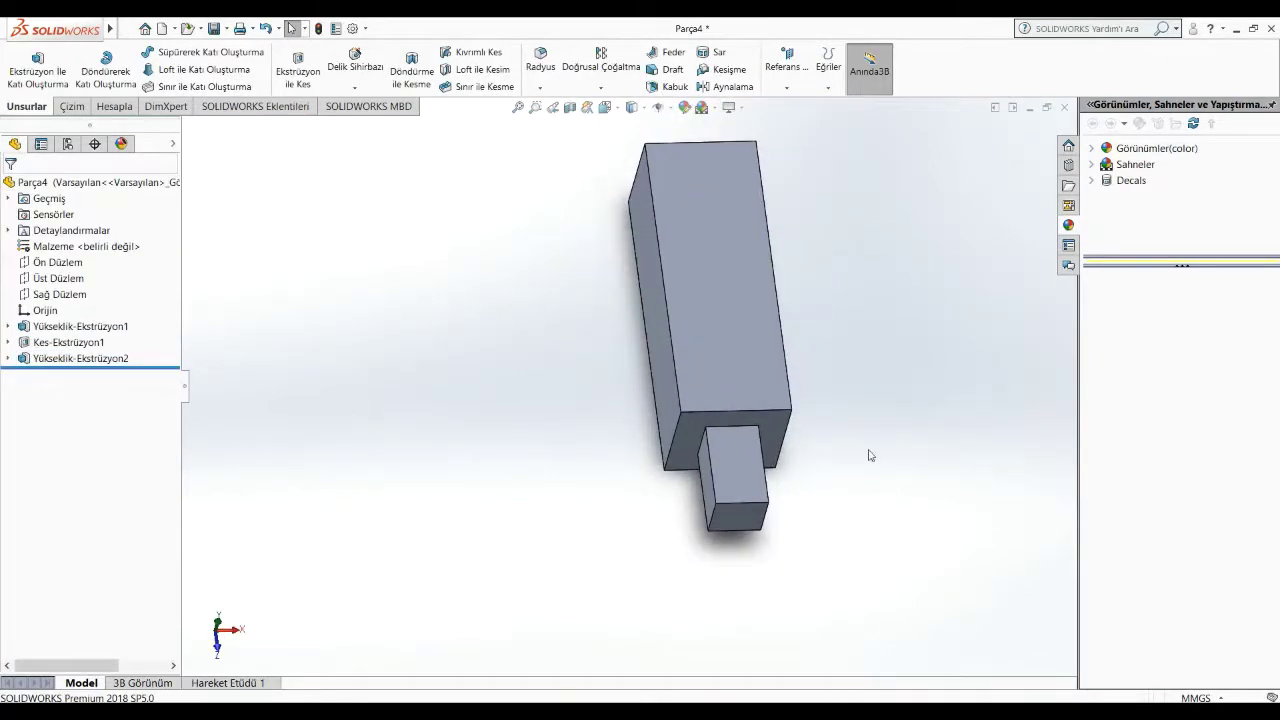
scroll(740, 435, down, 3)
scroll(742, 424, down, 1)
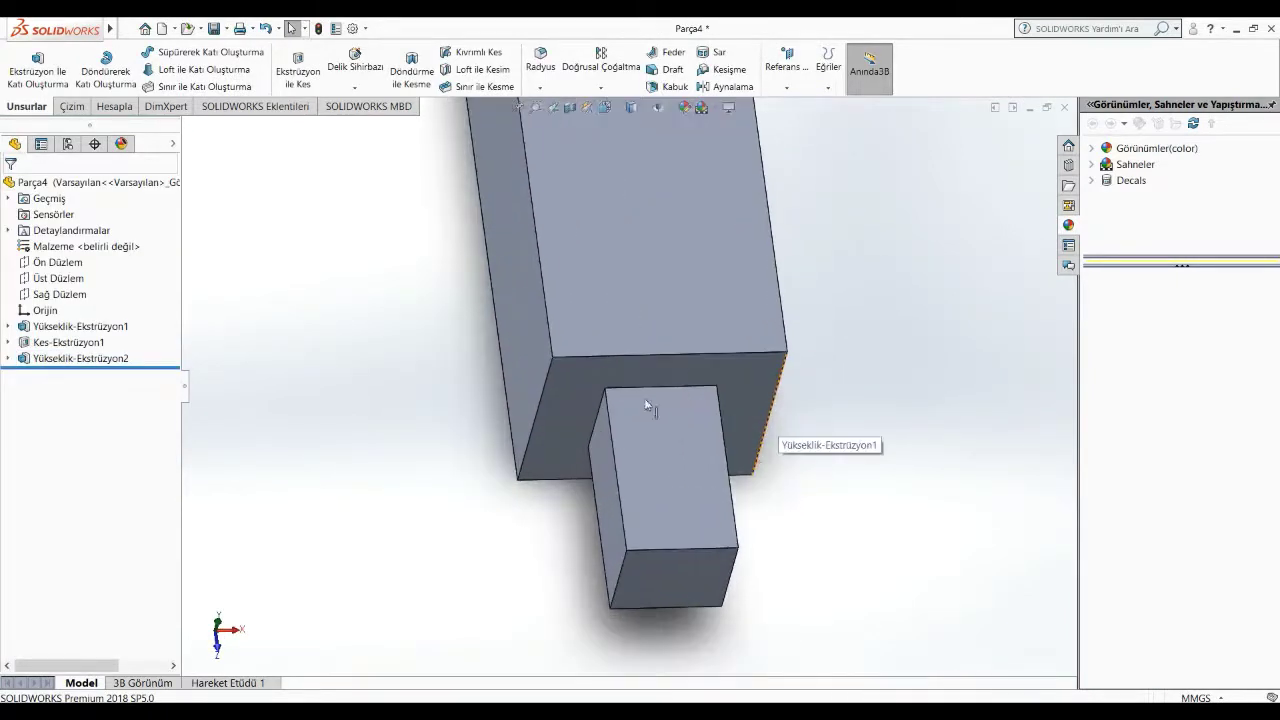
Step: Start a new sketch on the small block's end face
right_click(621, 430)
click(650, 408)
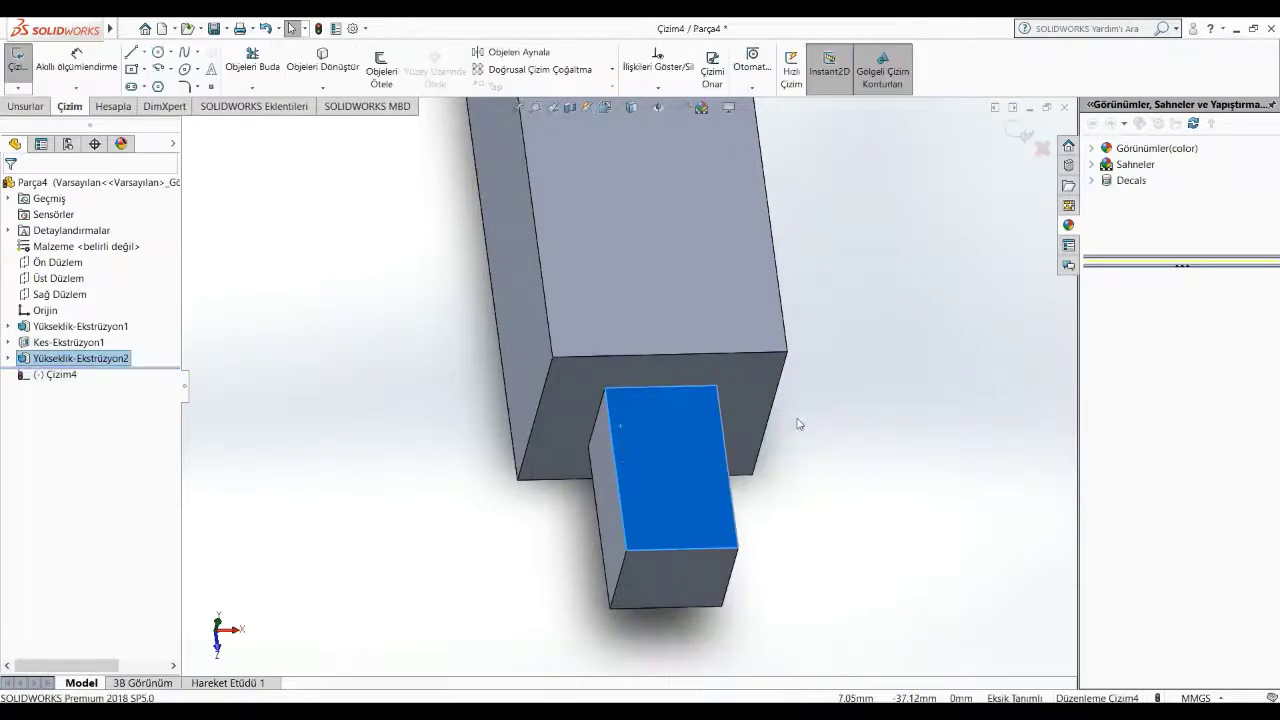
scroll(674, 586, down, 1)
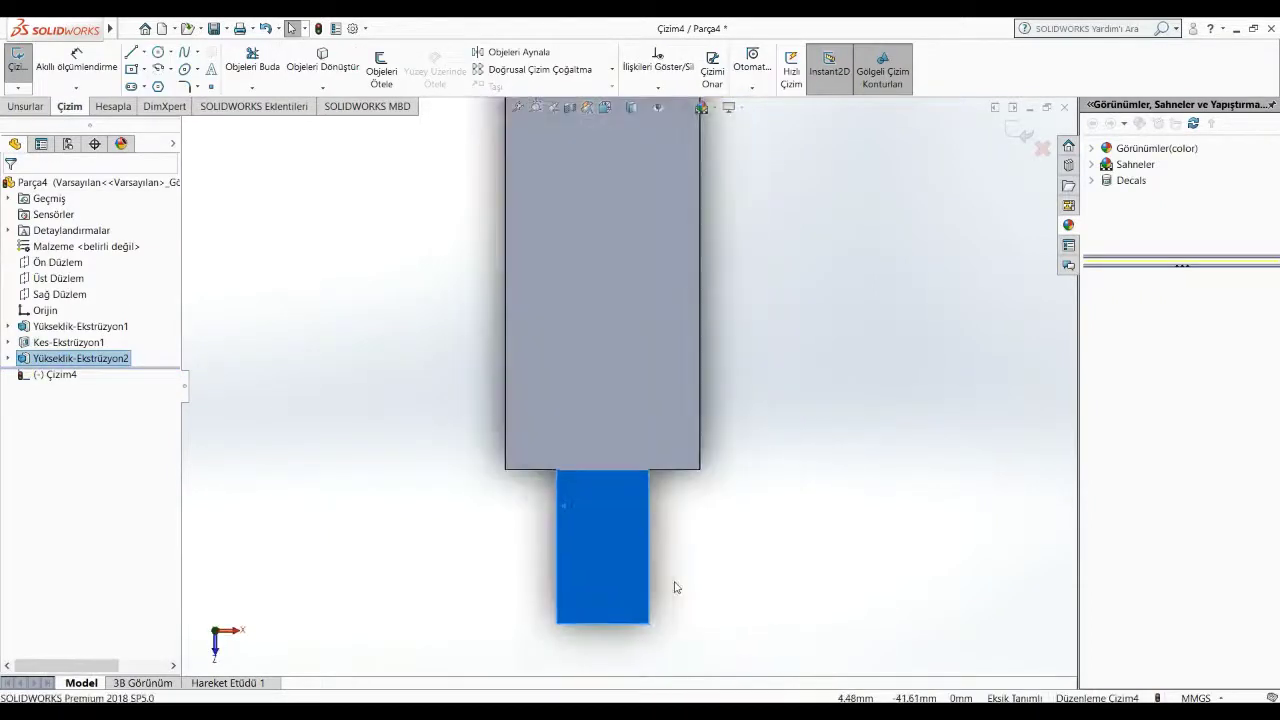
scroll(590, 519, down, 1)
scroll(444, 445, down, 1)
scroll(675, 568, up, 1)
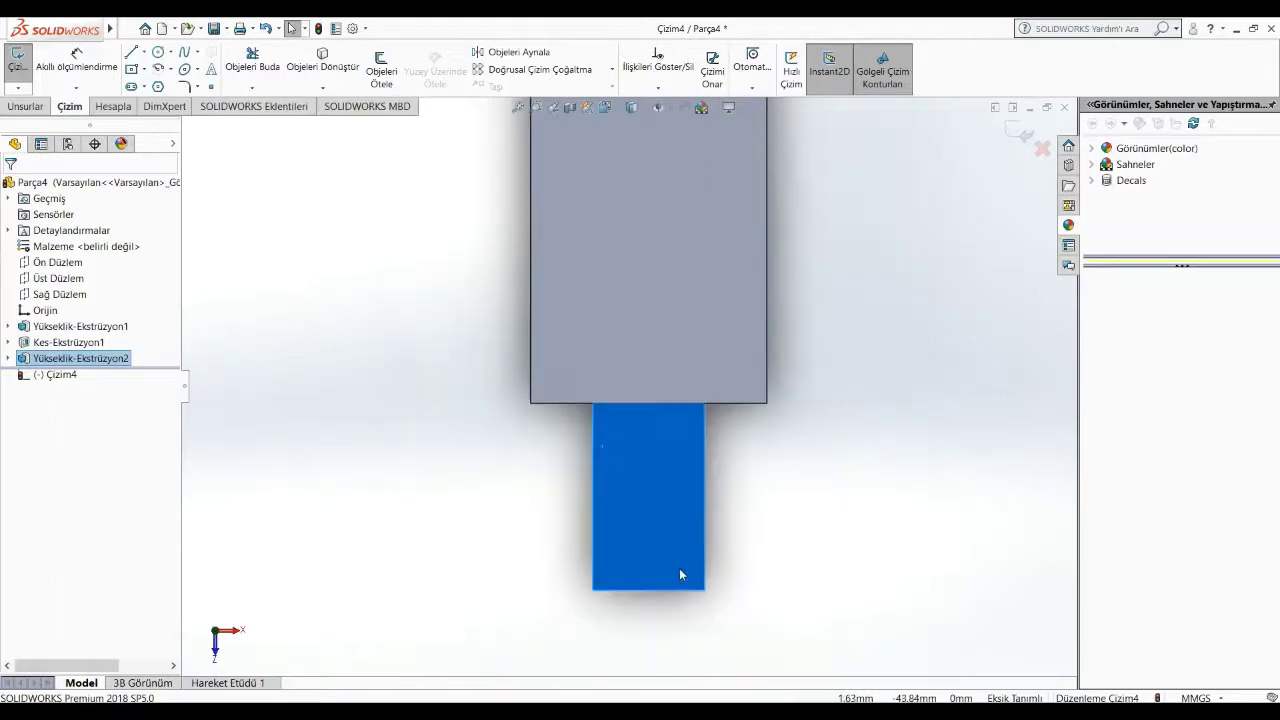
Step: Draw three-point circles through the block's right corners and left corners
click(169, 52)
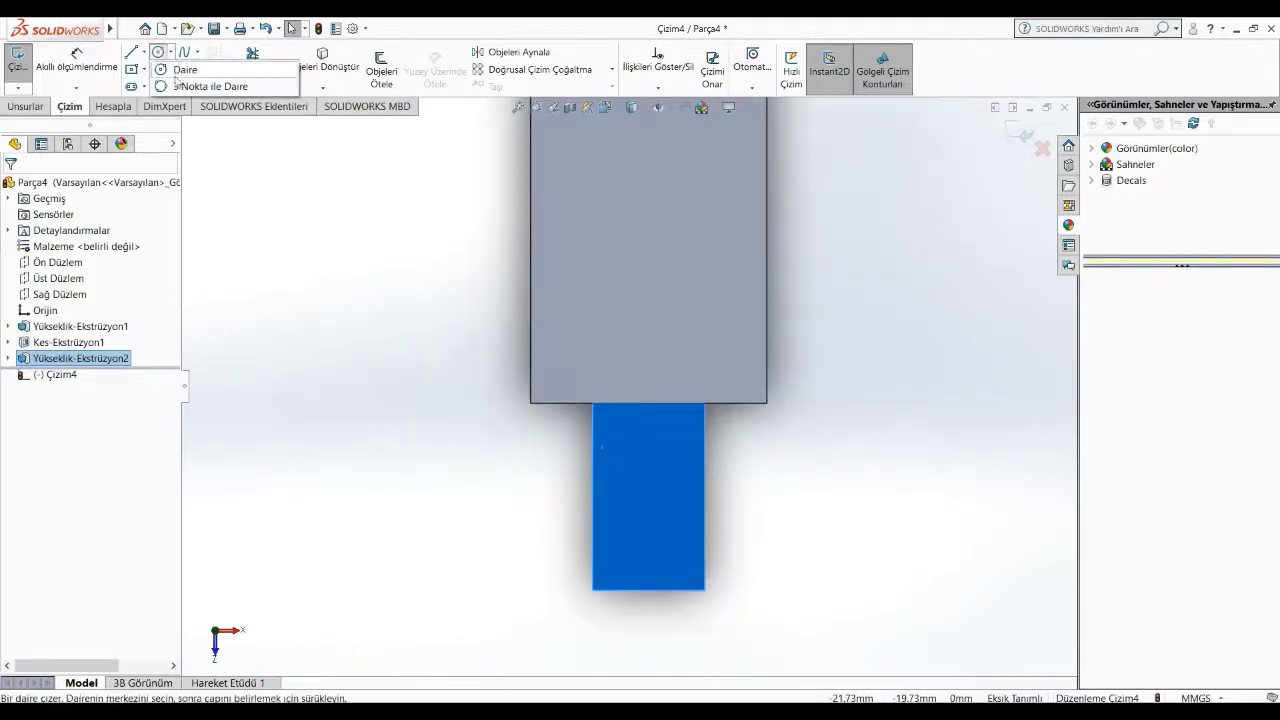
click(190, 86)
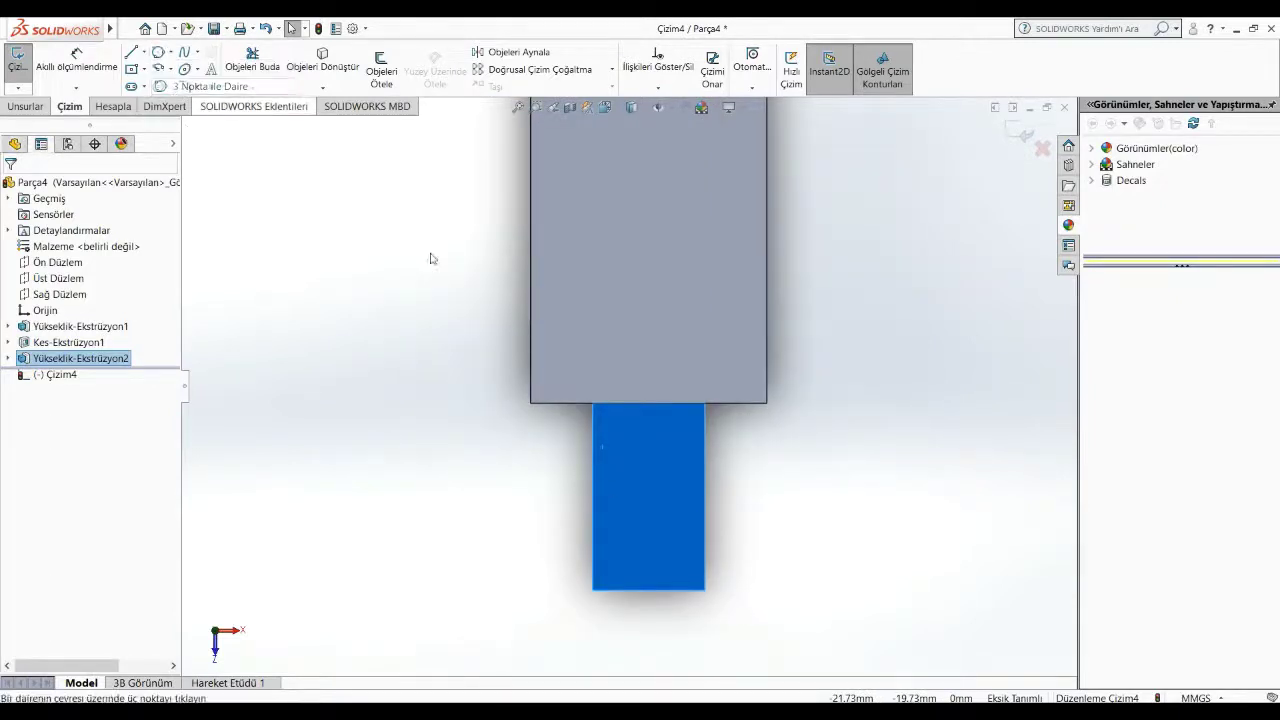
click(706, 405)
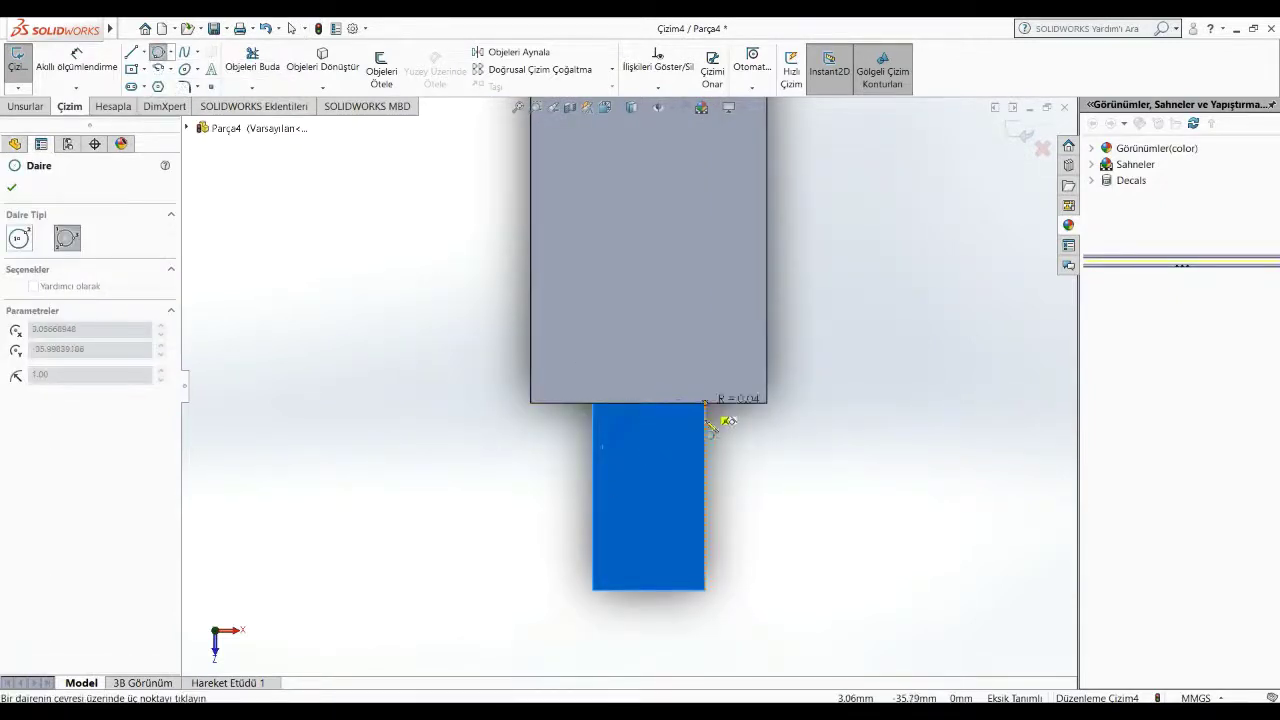
click(705, 590)
click(1052, 478)
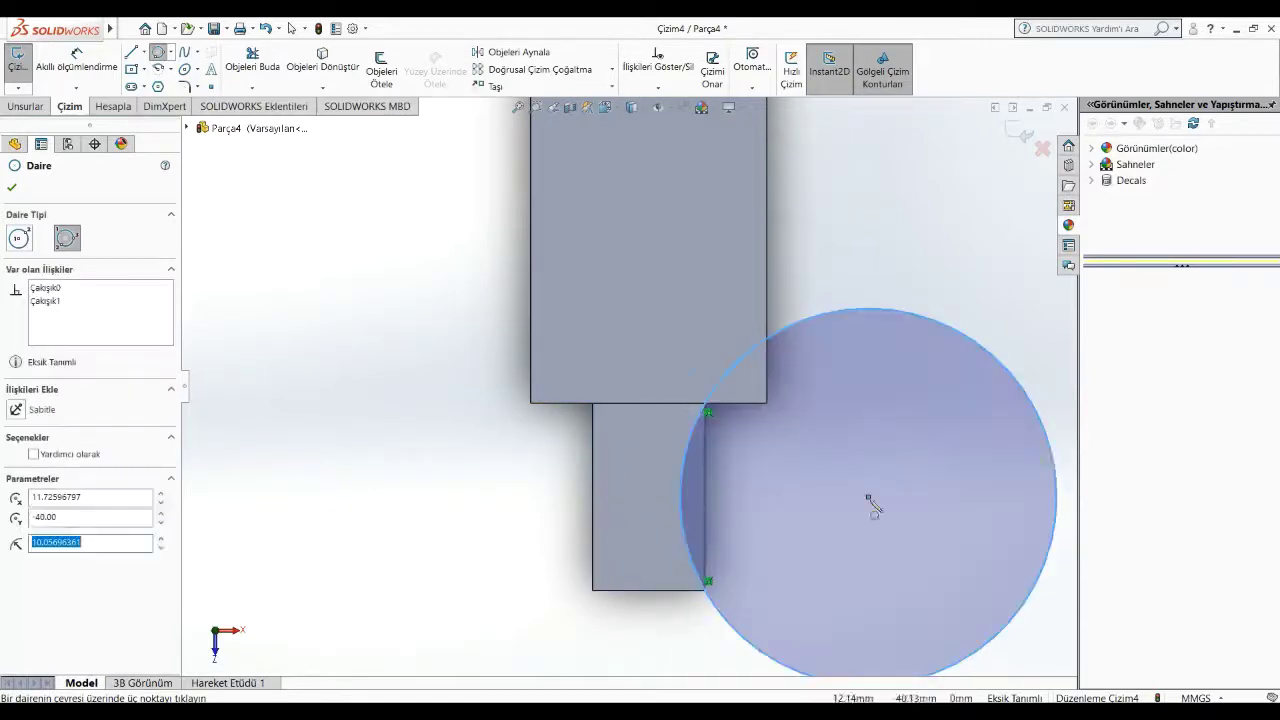
scroll(628, 436, up, 2)
click(607, 397)
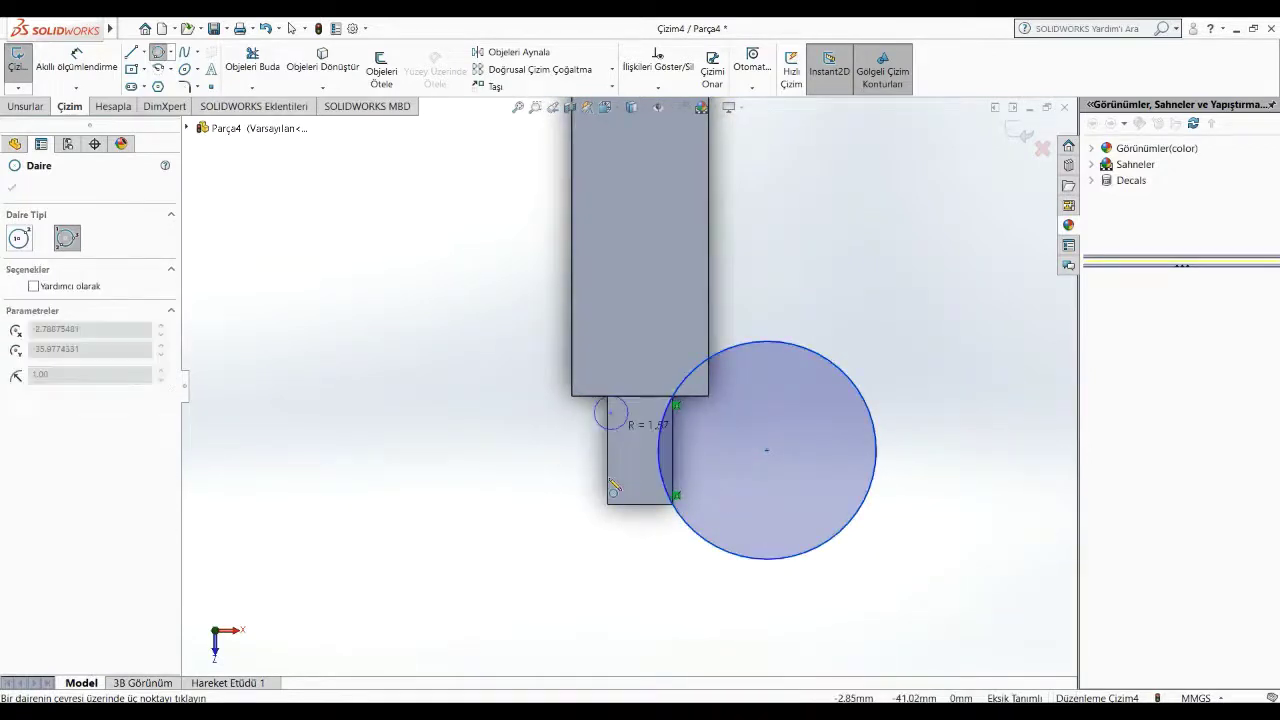
click(608, 505)
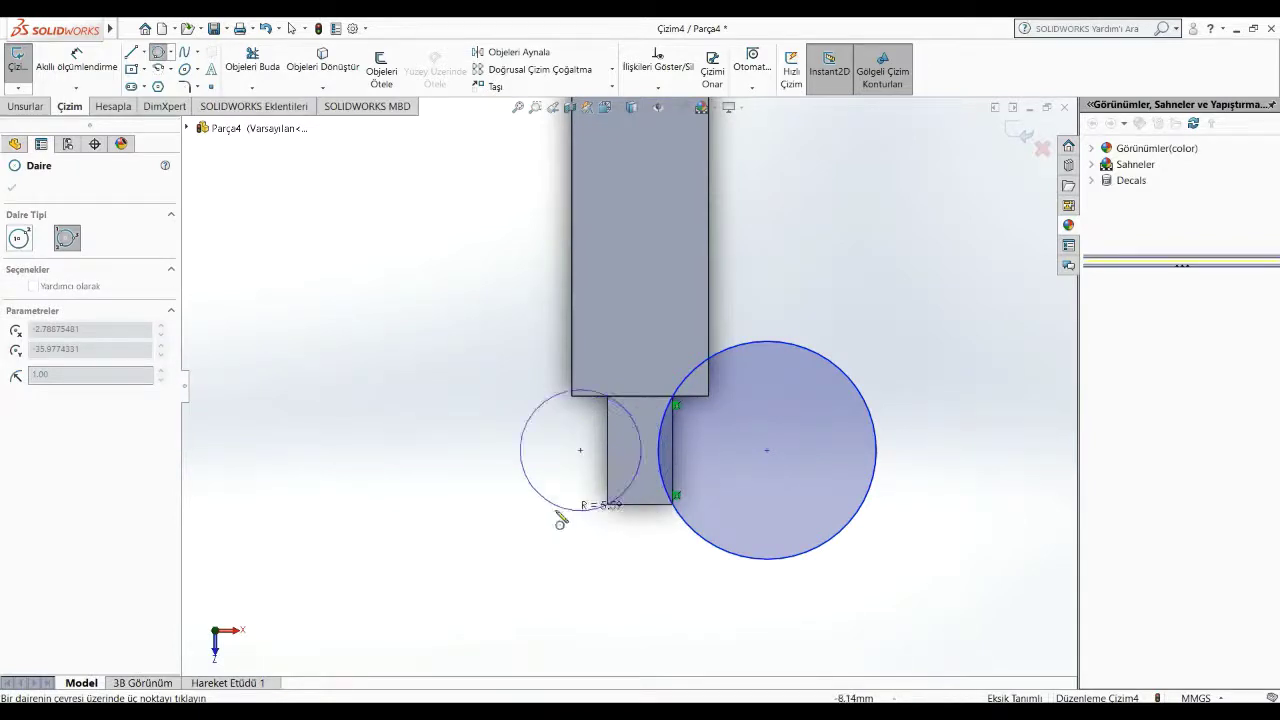
click(303, 551)
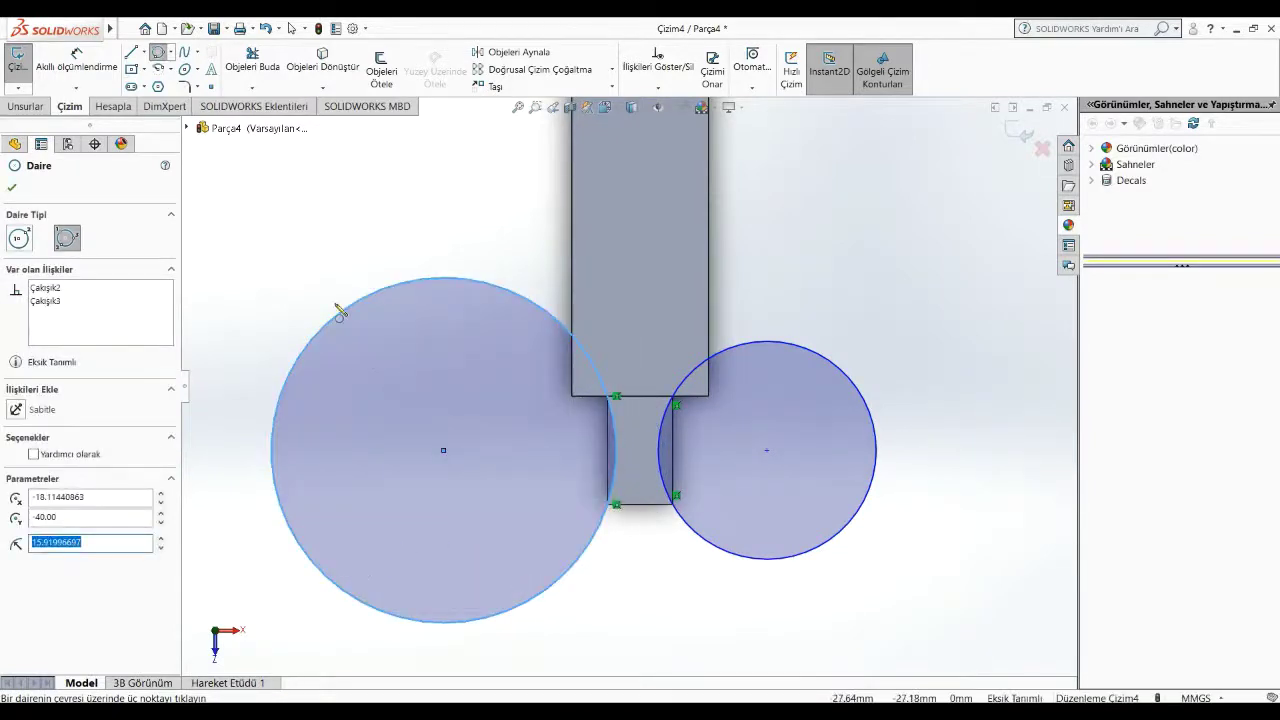
Step: Dimension both circles to Ø40 mm
click(76, 60)
click(465, 620)
click(450, 652)
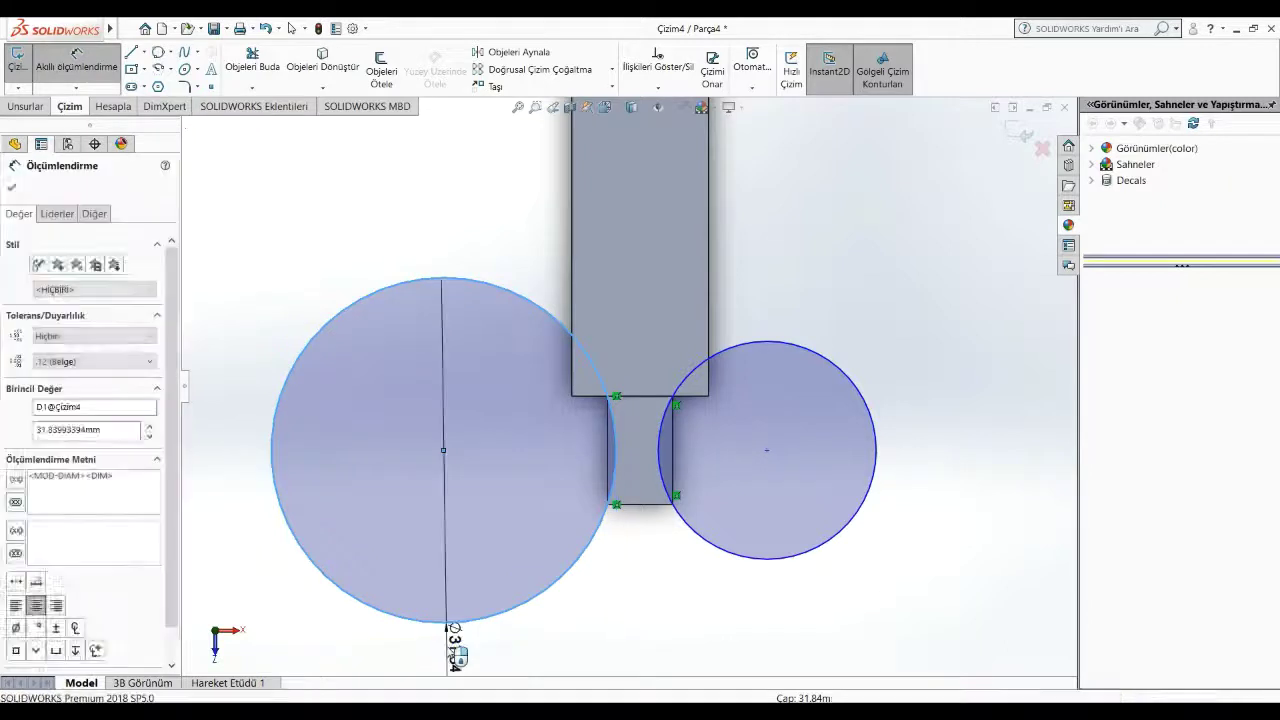
click(450, 650)
text(40)
key(Return)
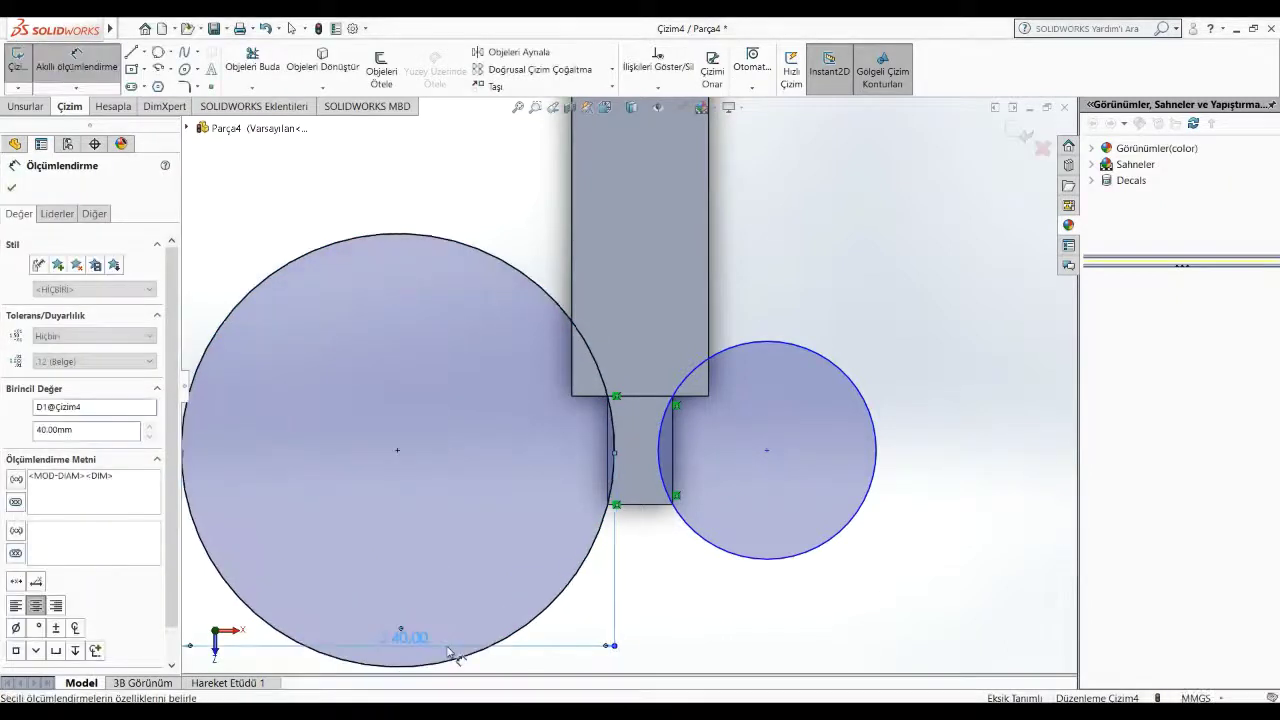
scroll(765, 582, up, 2)
scroll(771, 571, down, 1)
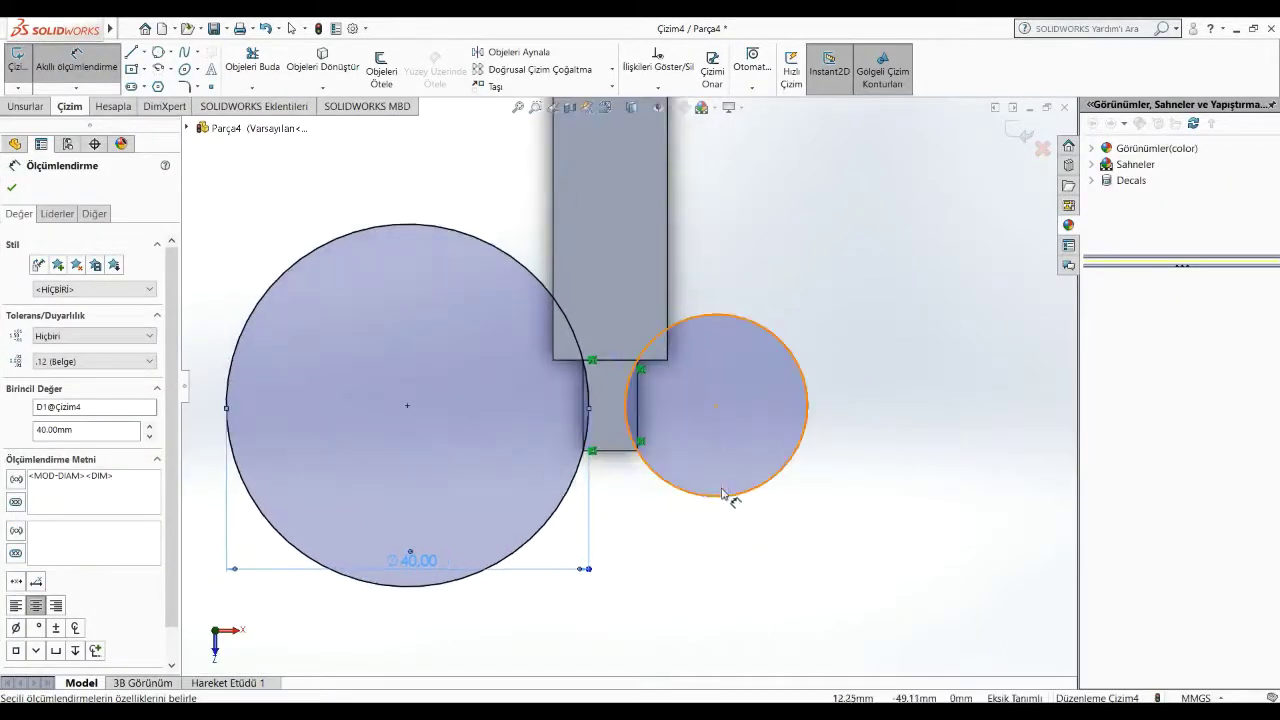
click(718, 500)
click(727, 571)
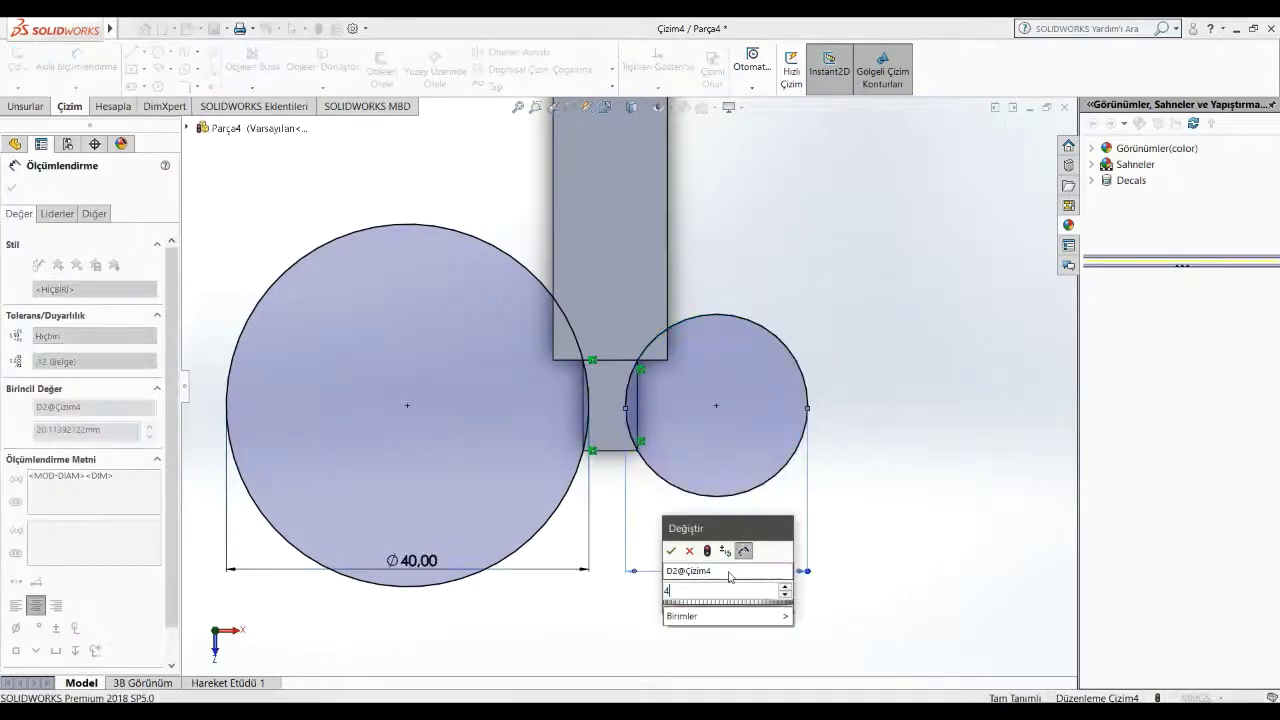
text(40mm)
key(Return)
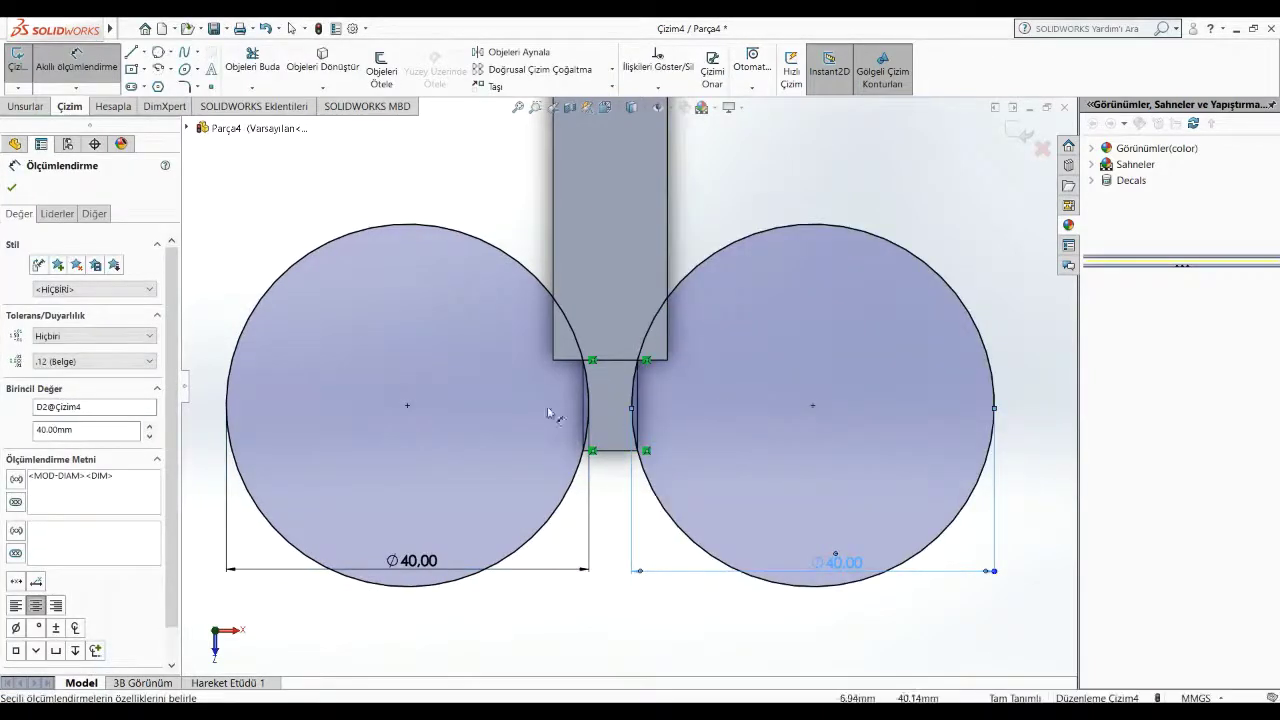
scroll(548, 412, down, 1)
scroll(548, 412, down, 1)
Step: Draw lines up the block's left and right edges to close off the sliver regions
key(l)
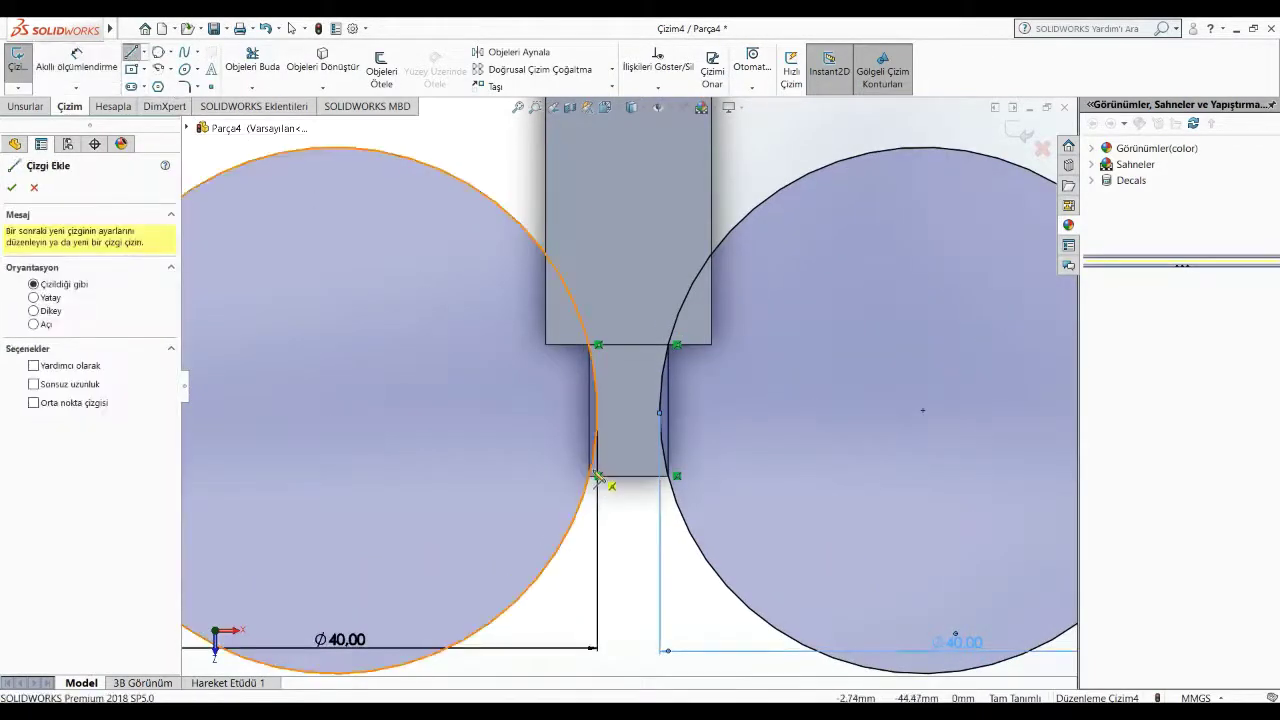
click(596, 476)
click(596, 478)
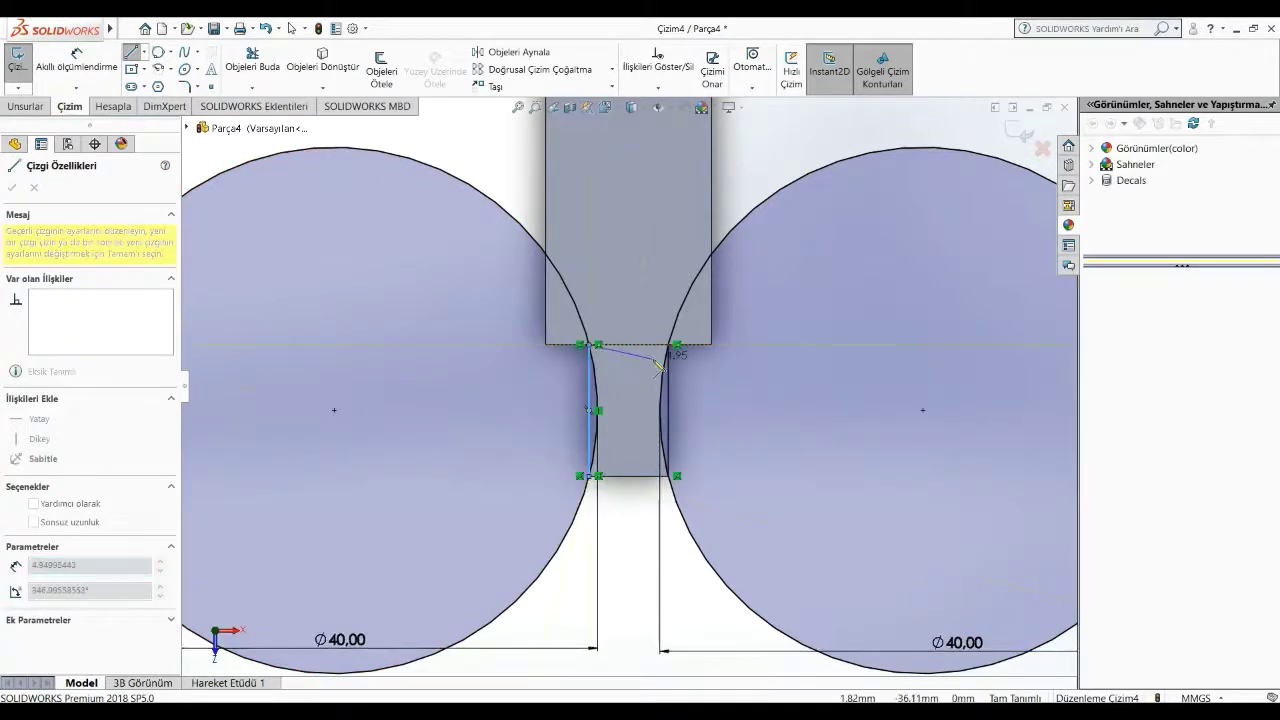
key(Escape)
key(Escape)
click(143, 52)
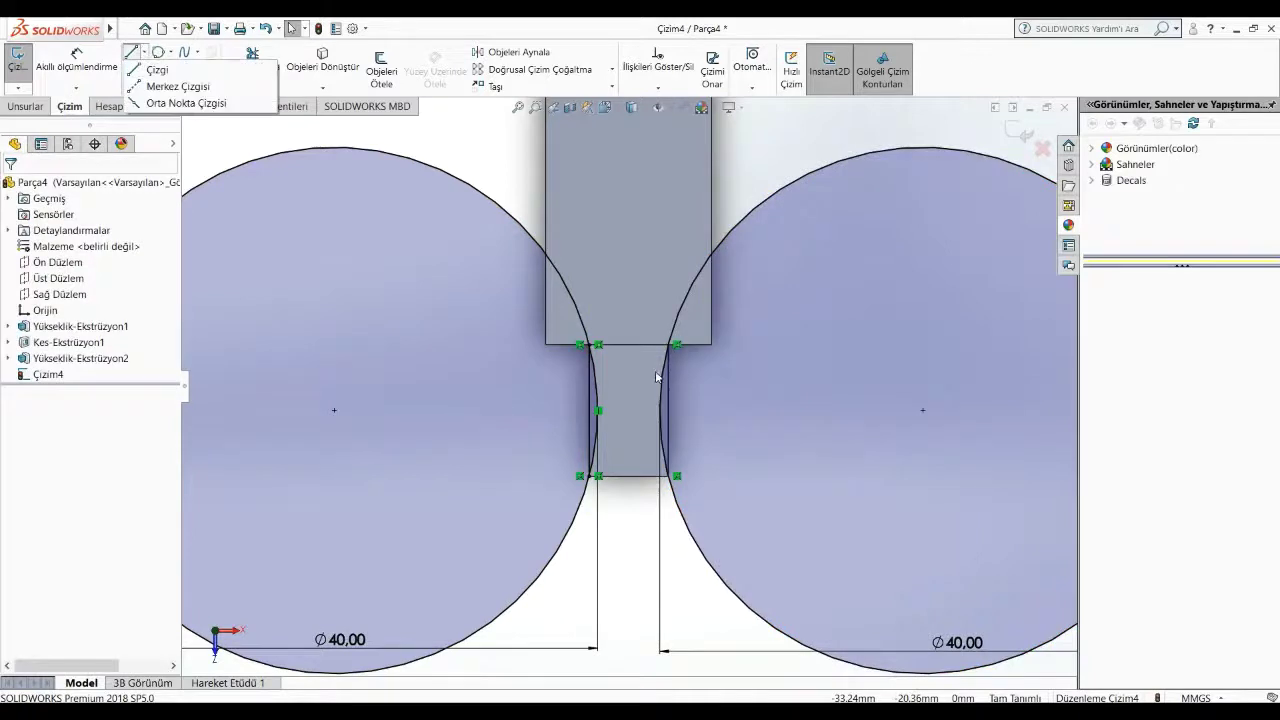
click(157, 70)
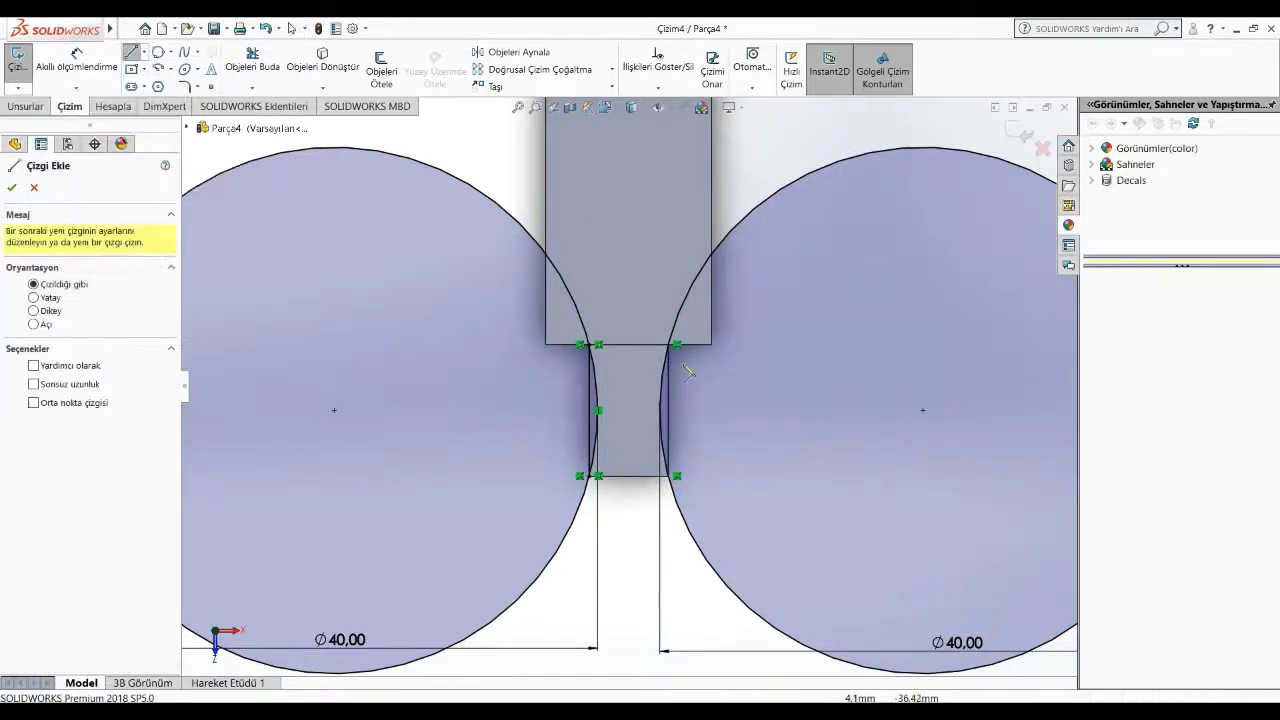
scroll(668, 468, down, 2)
click(675, 473)
click(677, 287)
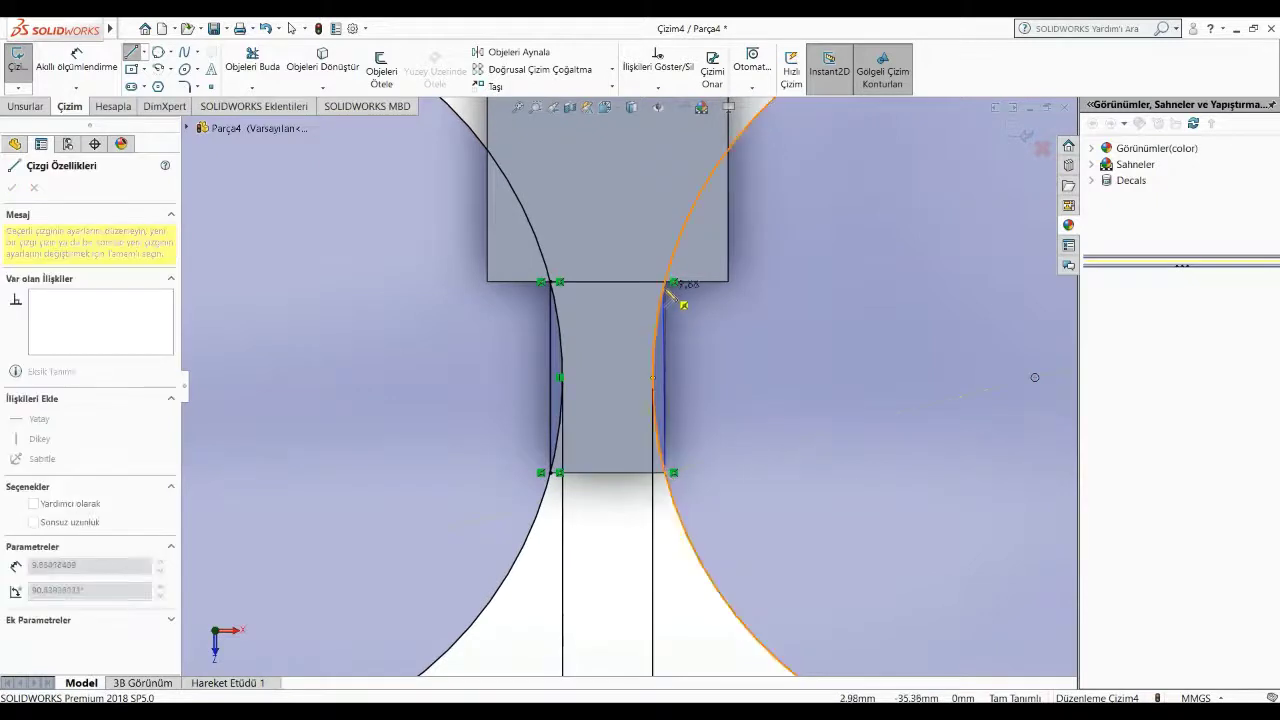
key(Escape)
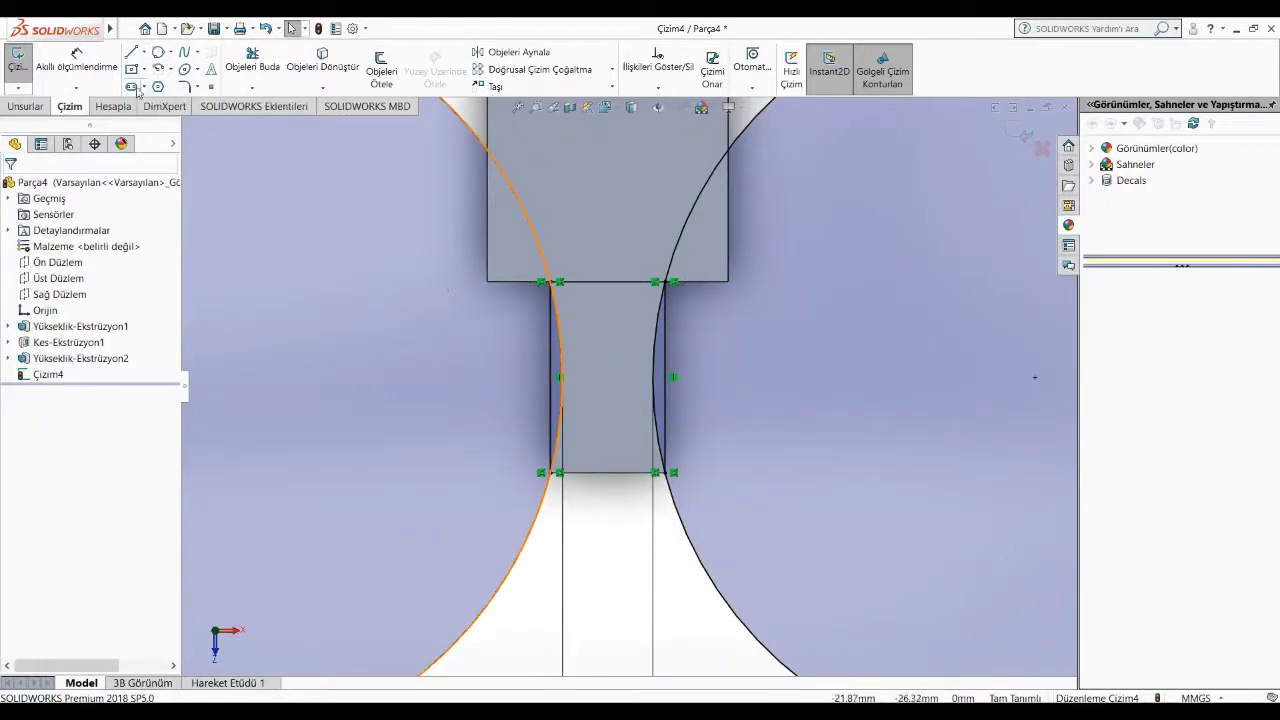
Step: Extrude-cut the left and right sliver regions to curve the tab's sides
click(35, 107)
click(297, 72)
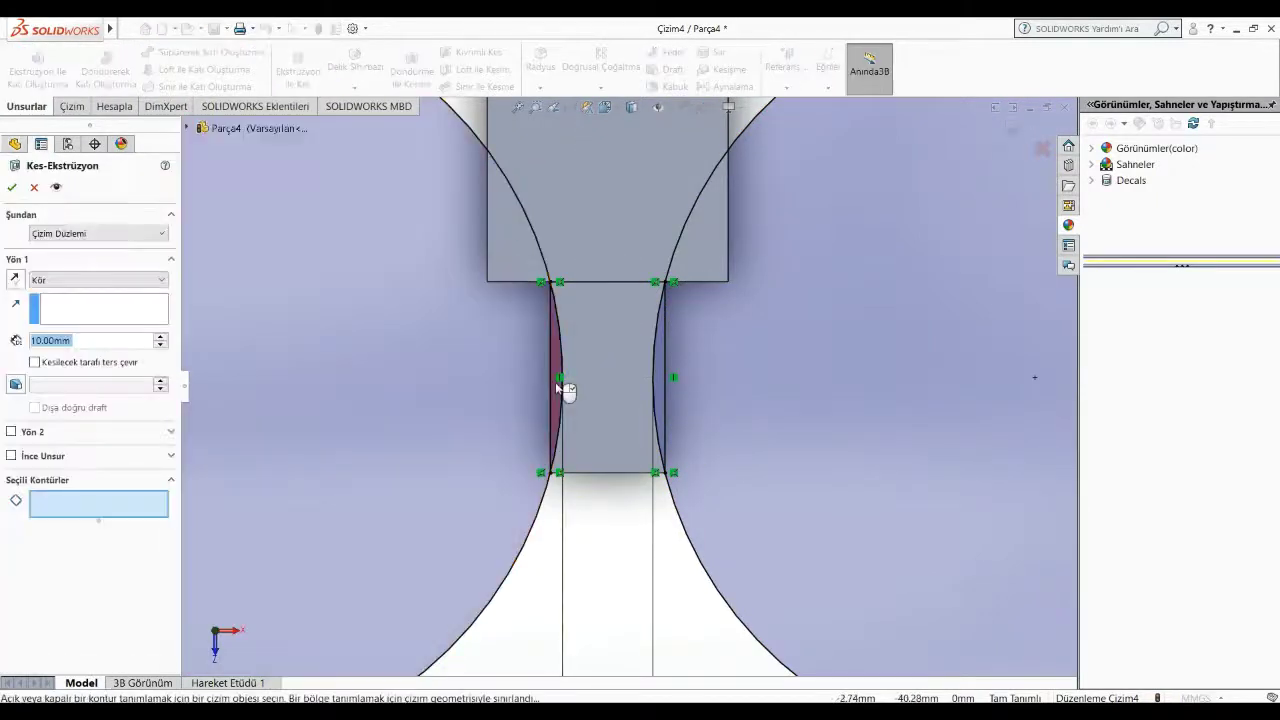
click(557, 382)
click(655, 420)
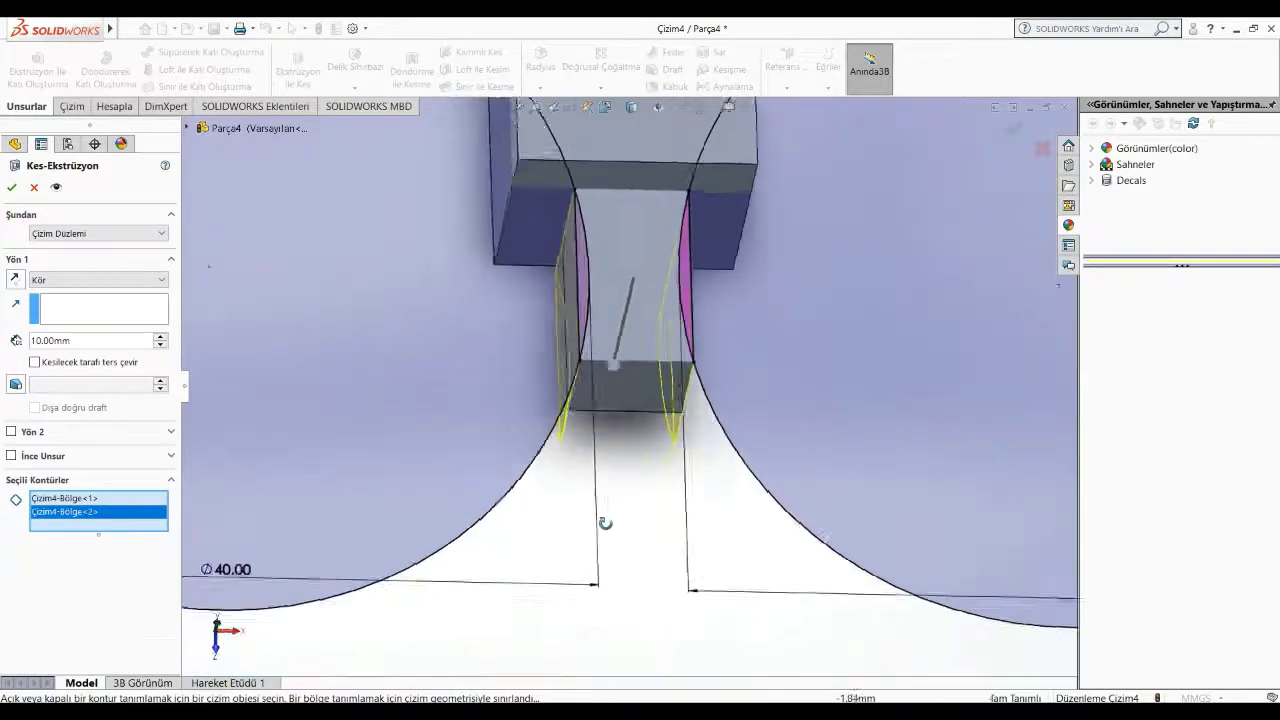
key(Return)
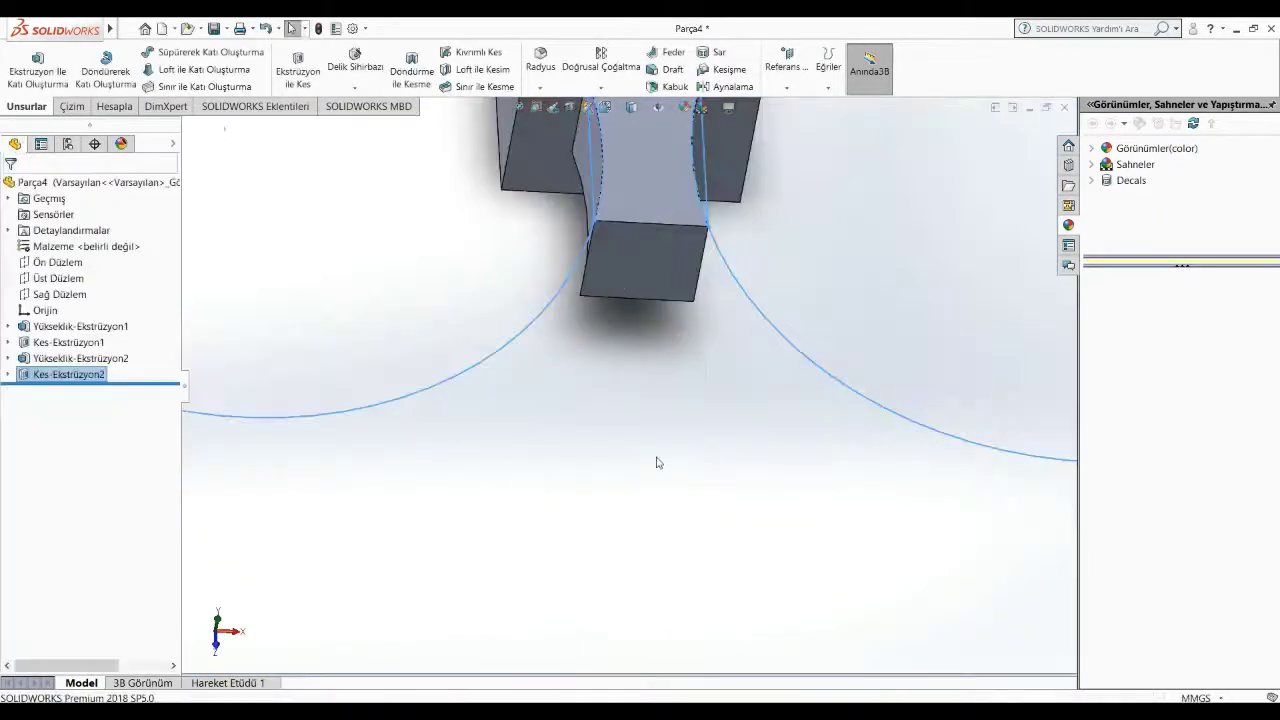
mouse_move(700, 459)
middle_down()
mouse_move(734, 366)
mouse_move(734, 314)
middle_up()
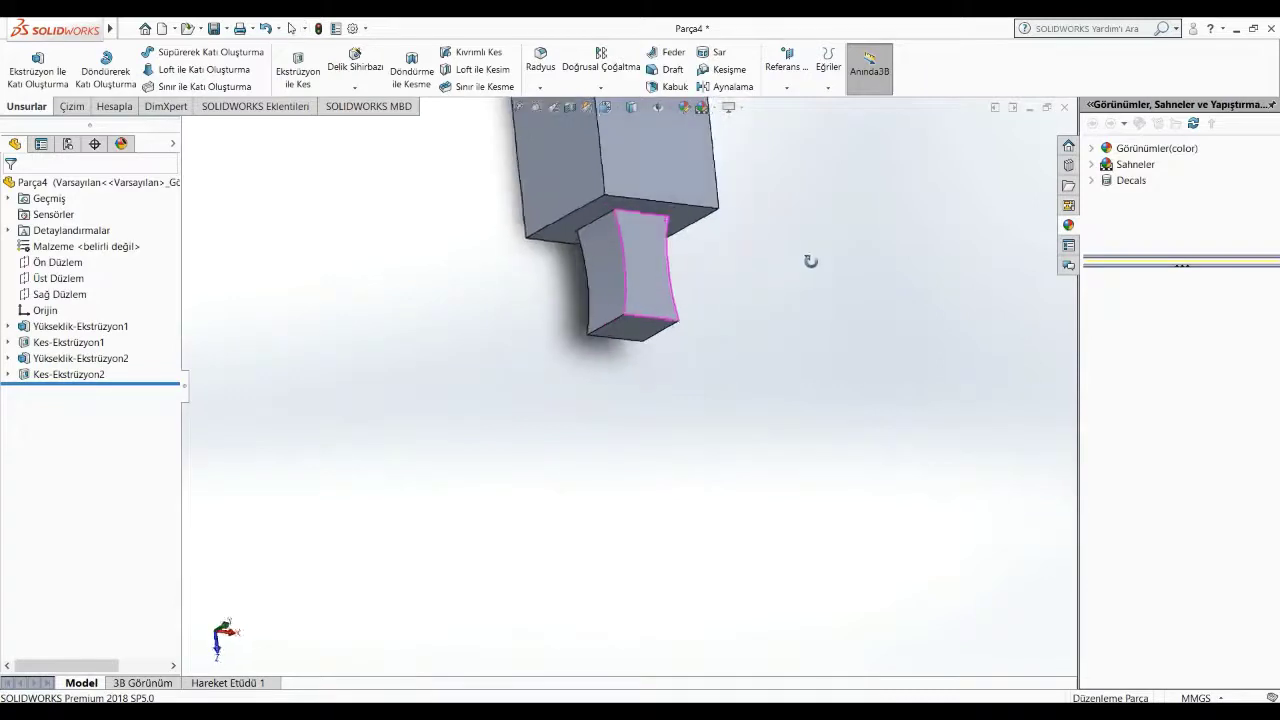
mouse_move(811, 260)
middle_down()
mouse_move(774, 339)
mouse_move(690, 215)
middle_up()
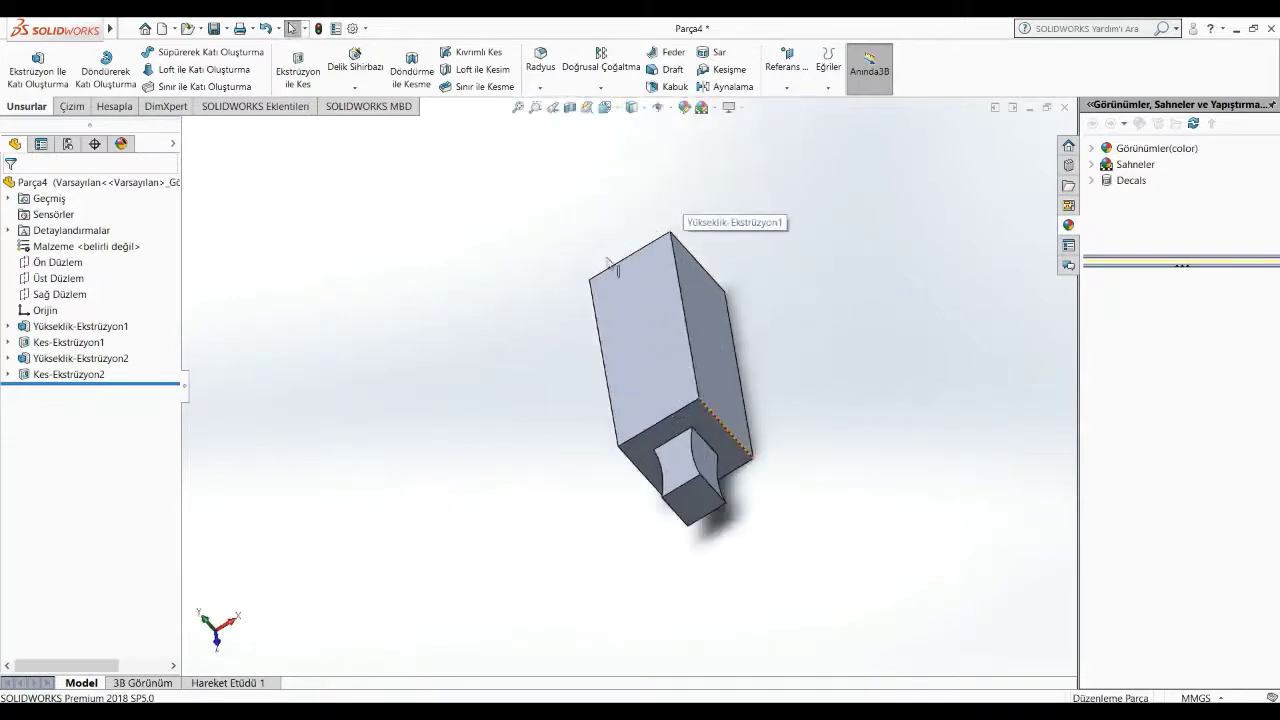
middle_drag(791, 327, 860, 434)
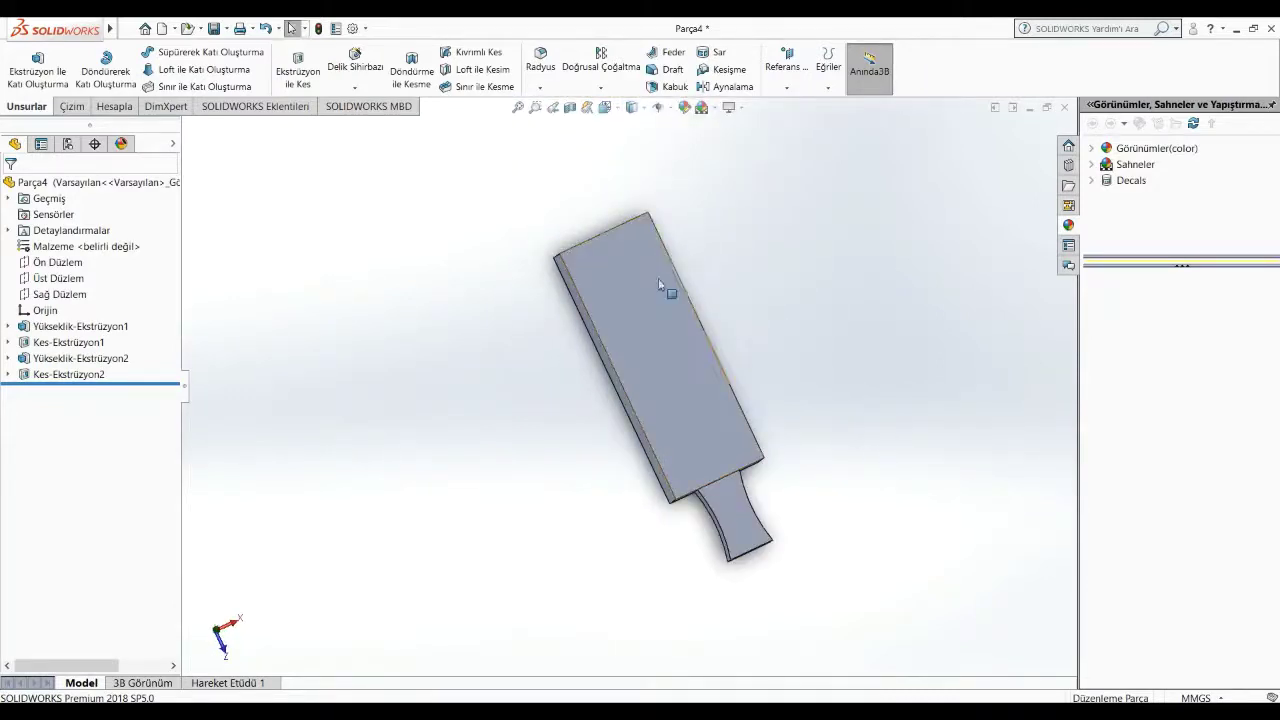
Step: Save the holder part as 'Mıknatıs yuvası'
click(229, 29)
click(237, 52)
text(Mil)
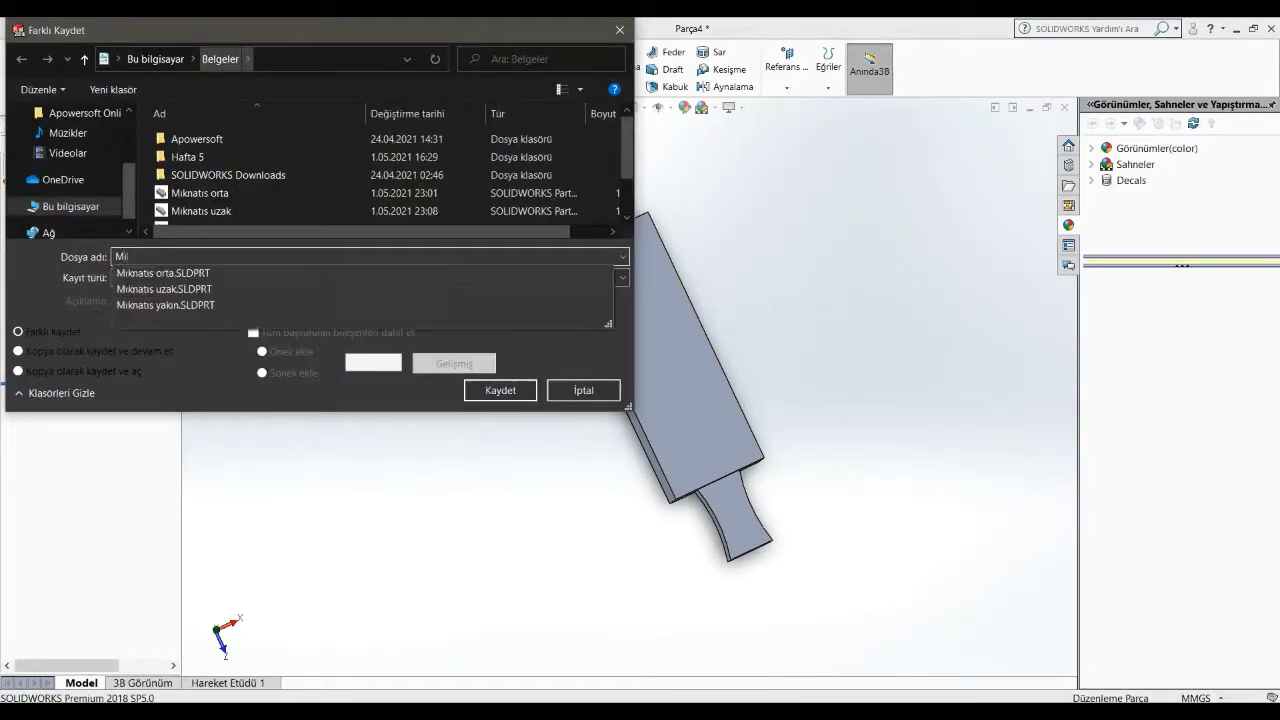
text( yuva)
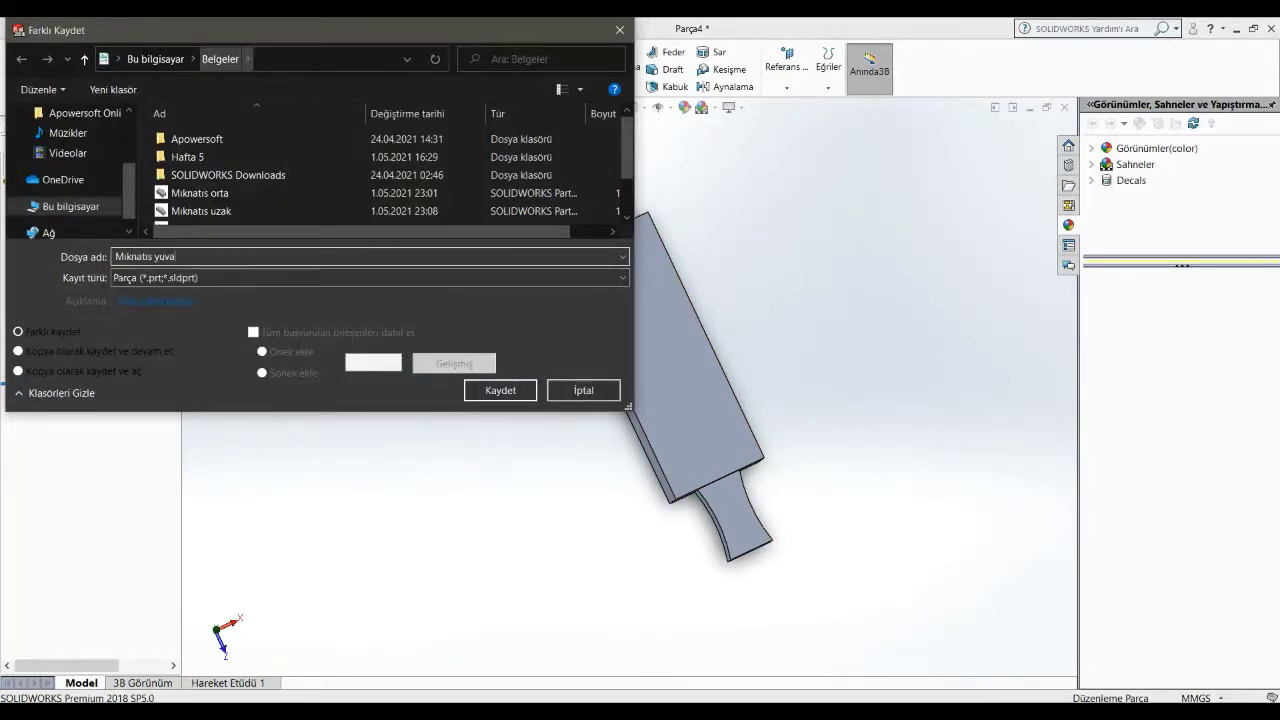
text(ı)
key(Return)
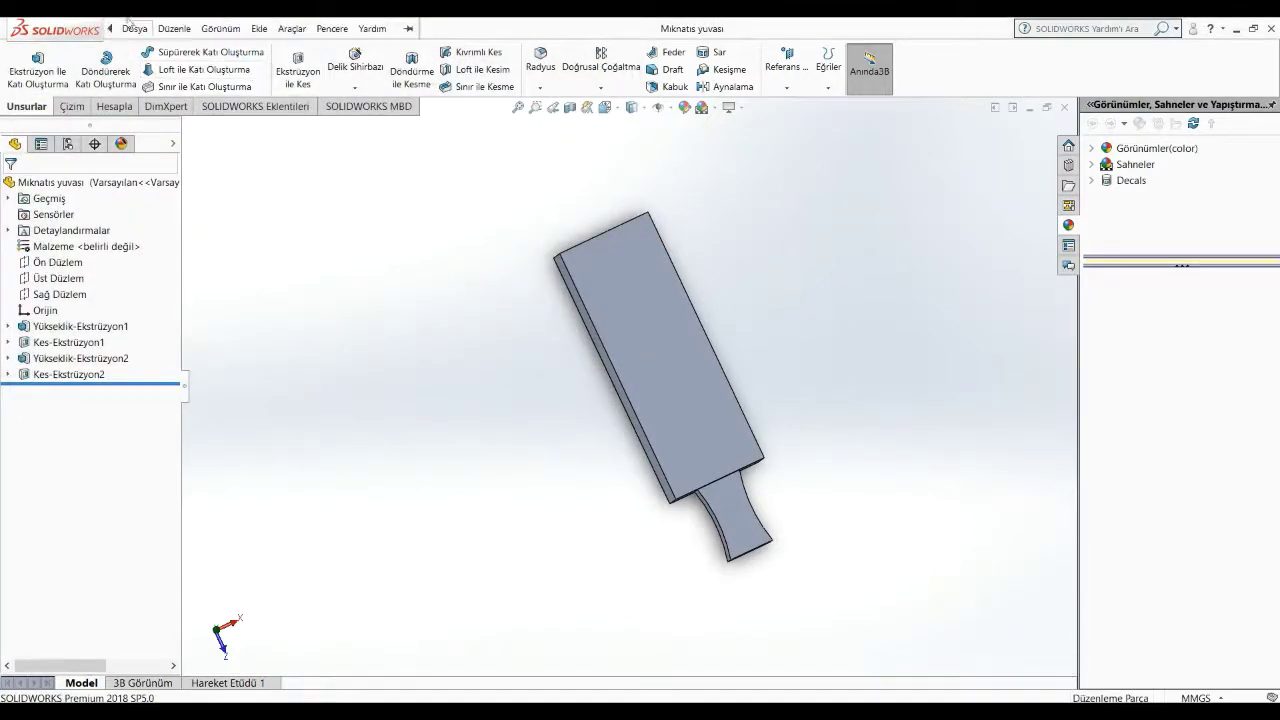
Step: Begin creating a new document
click(174, 29)
click(700, 218)
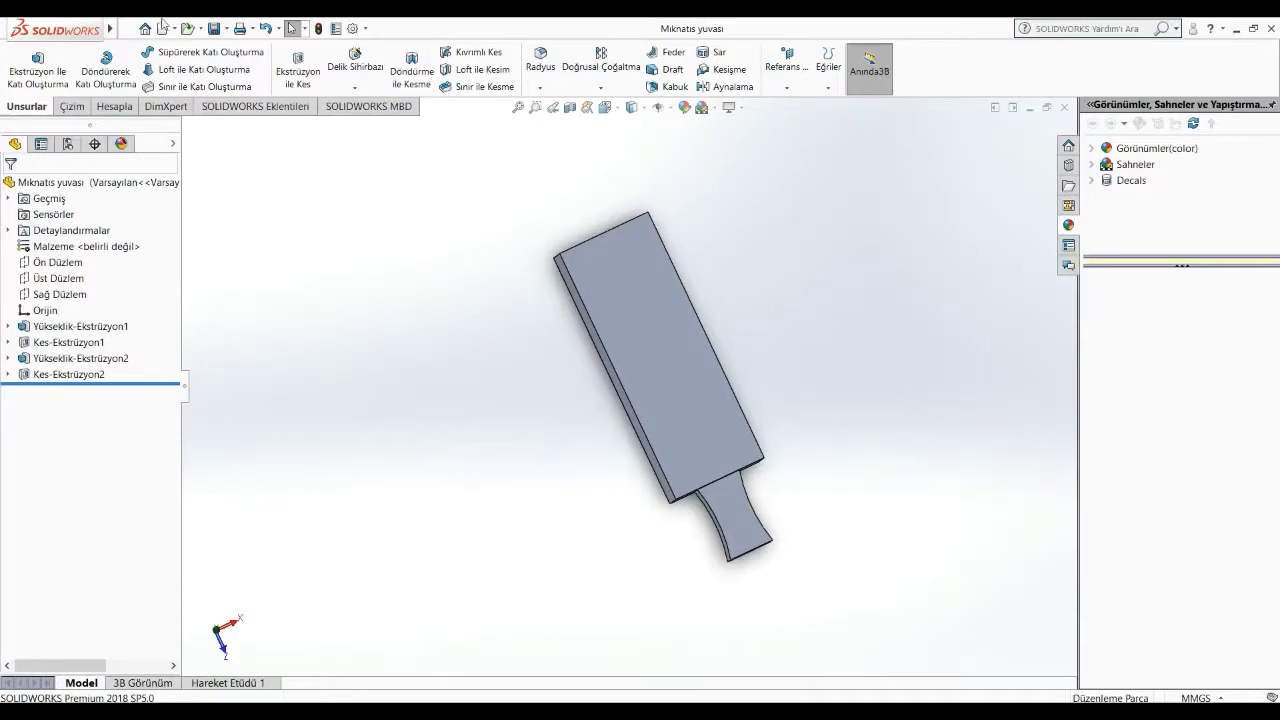
click(161, 30)
Step: Create a new part and draw a centre rectangle at the origin on the front plane
click(541, 540)
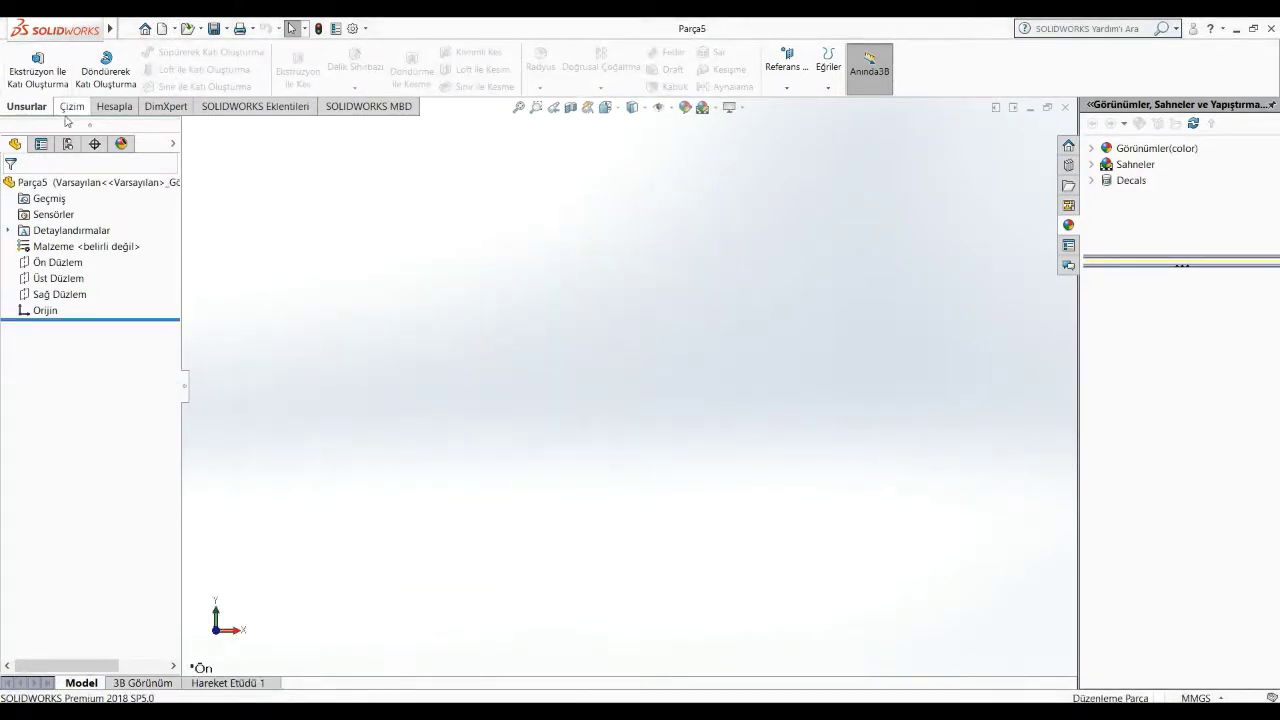
click(42, 265)
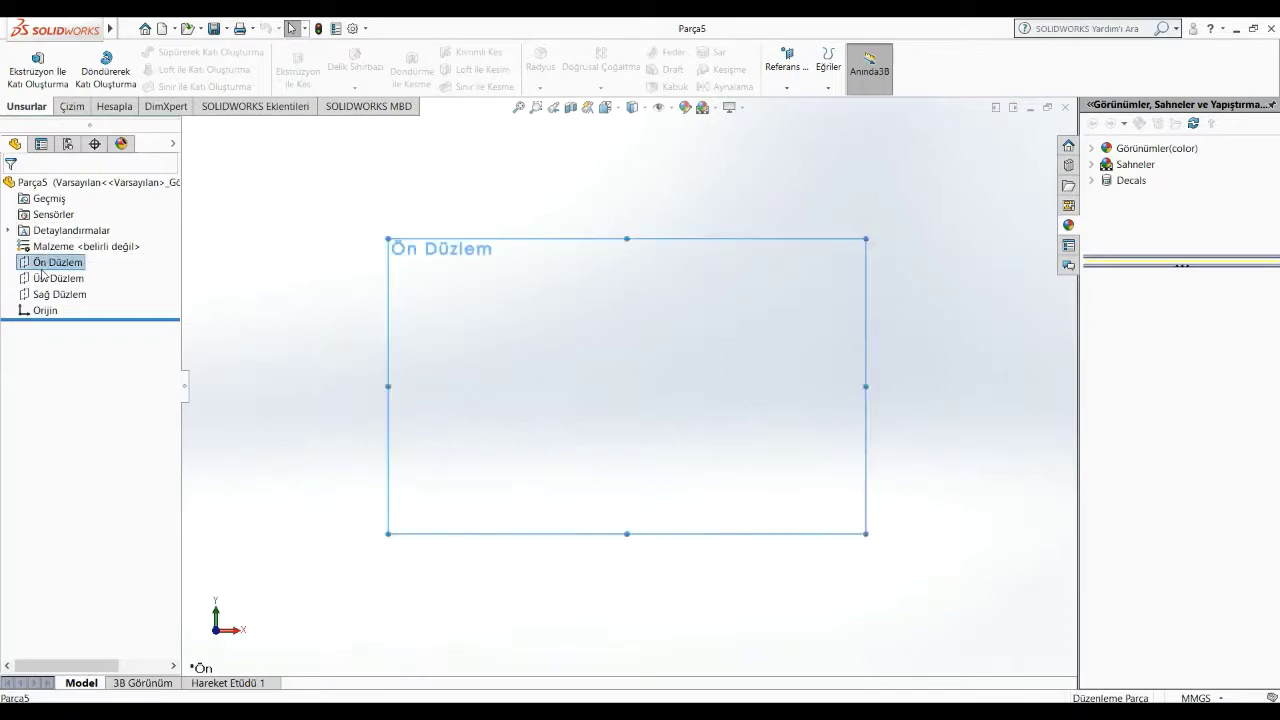
right_click(42, 265)
click(25, 250)
click(131, 68)
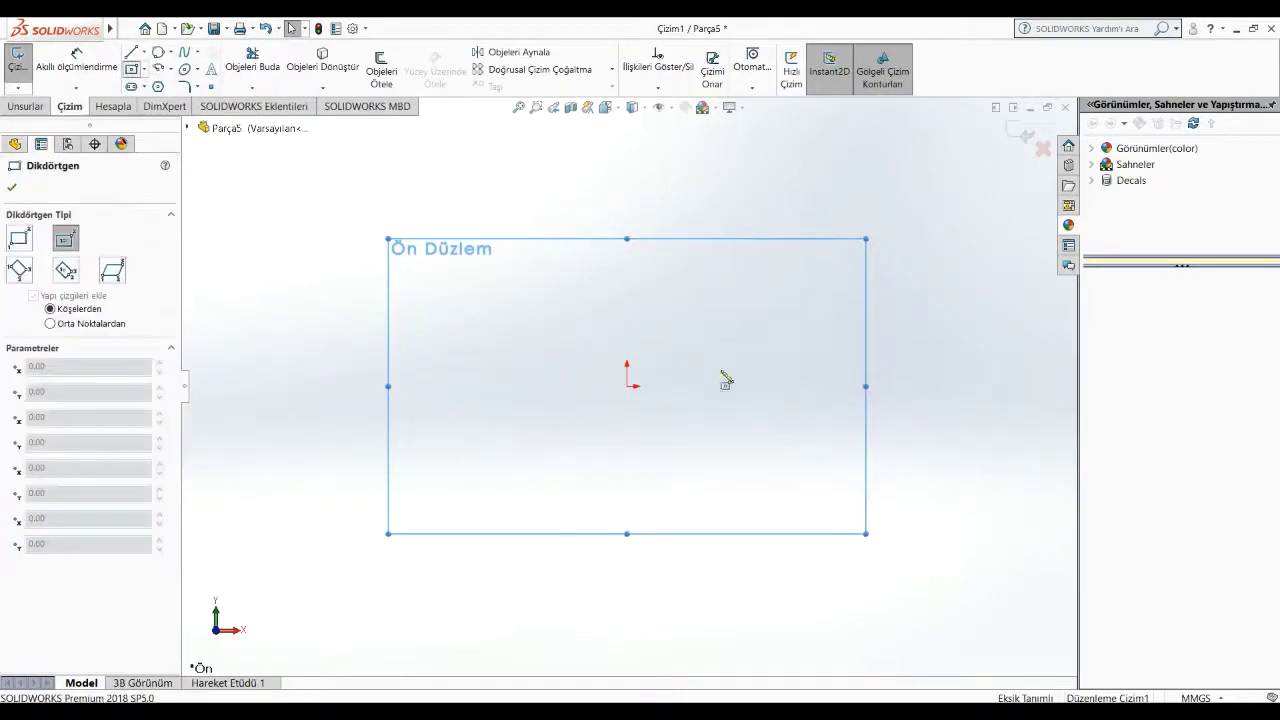
click(627, 386)
click(754, 436)
Step: Dimension the rectangle as a 10.61 × 10.61 mm square
key(d)
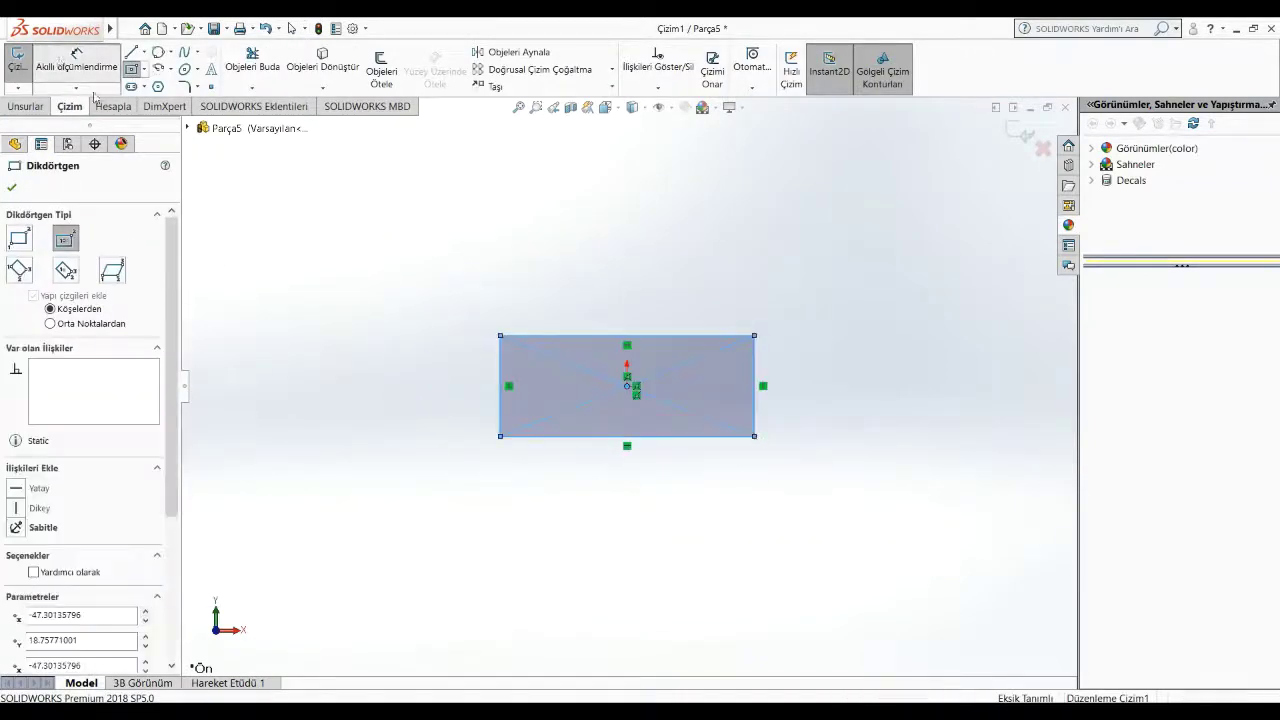
click(671, 437)
click(641, 489)
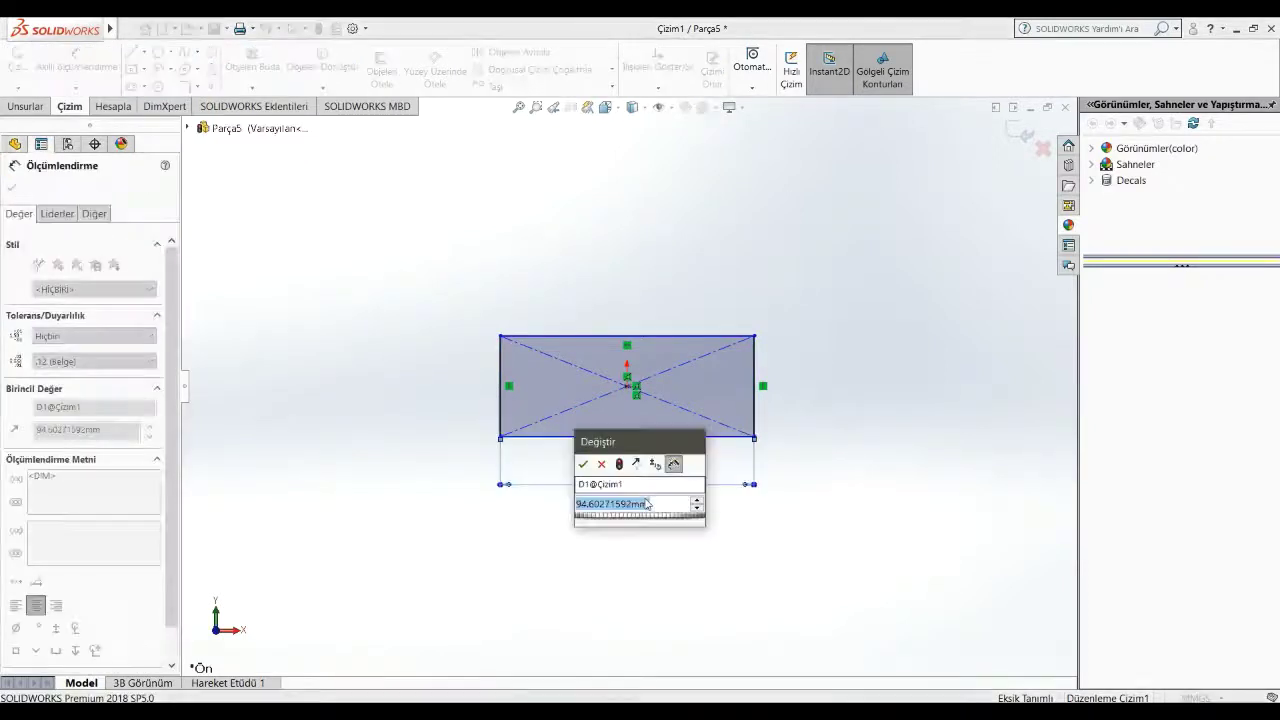
text(16.)
key(BackSpace)
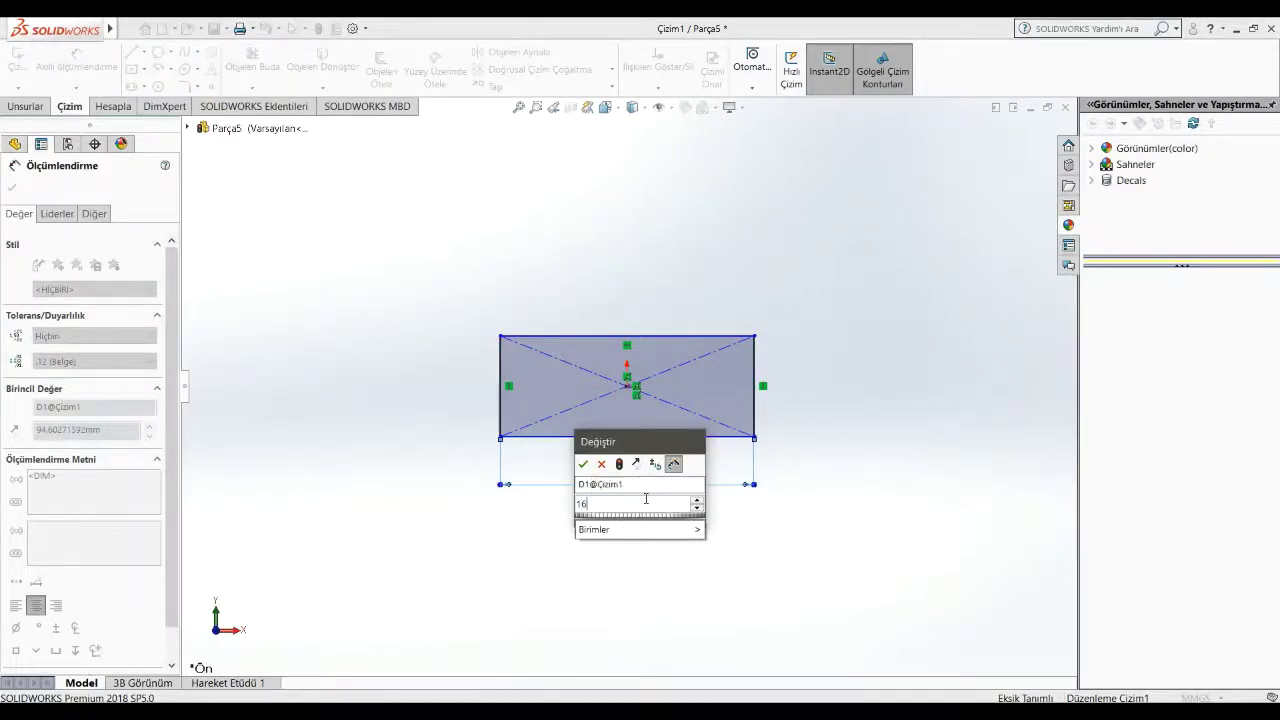
text(.61)
key(Return)
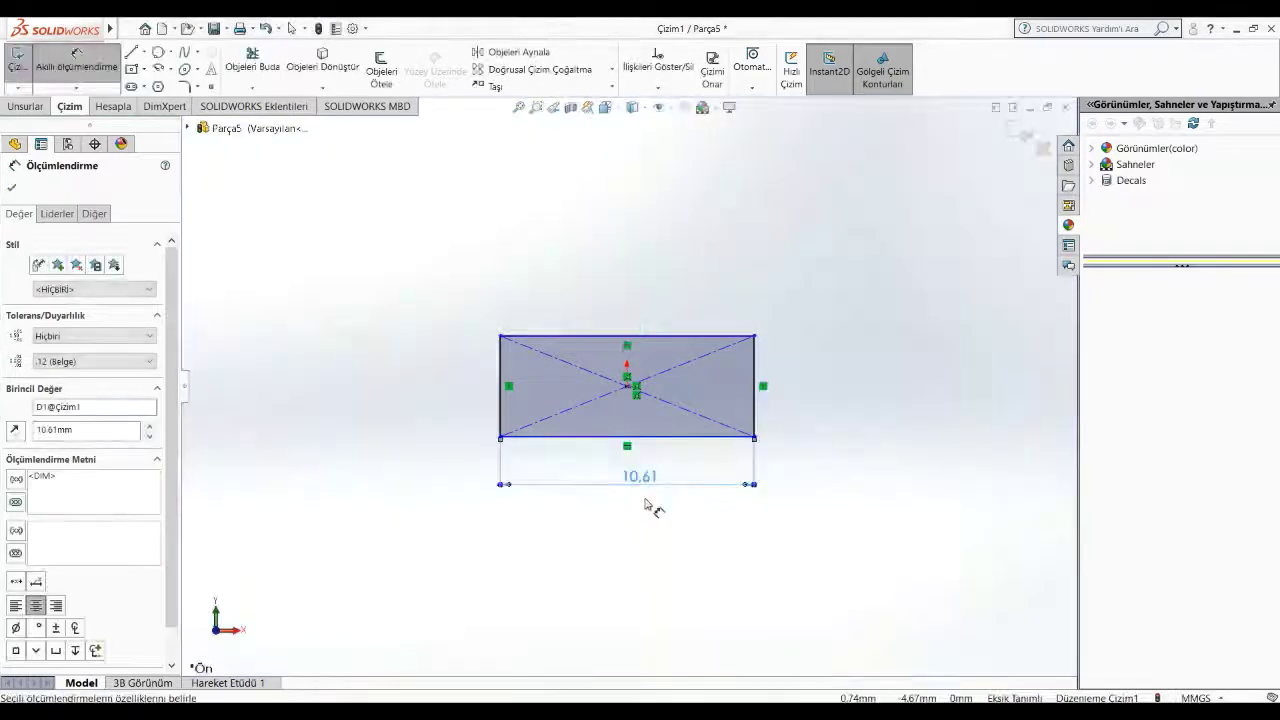
click(757, 410)
click(792, 402)
text(10)
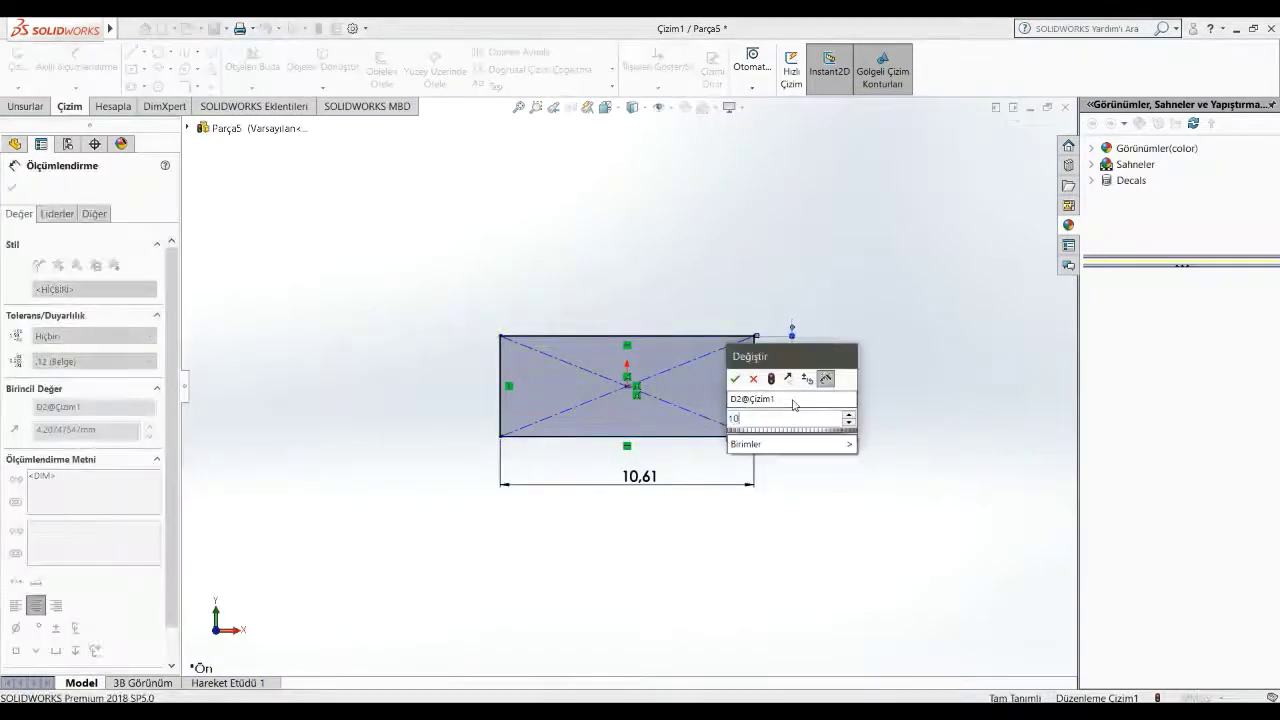
text(.61)
key(Return)
key(Escape)
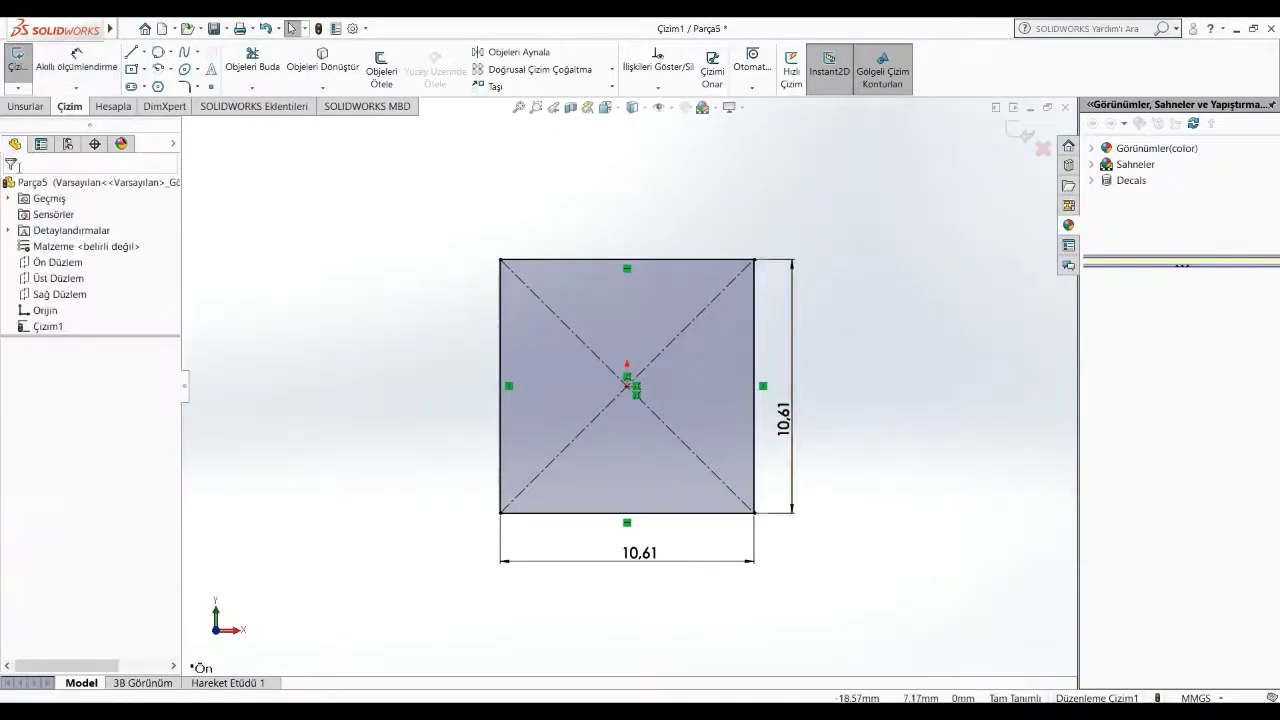
Step: Extrude the 10.61 mm square 30 mm into a prism
click(27, 105)
click(38, 68)
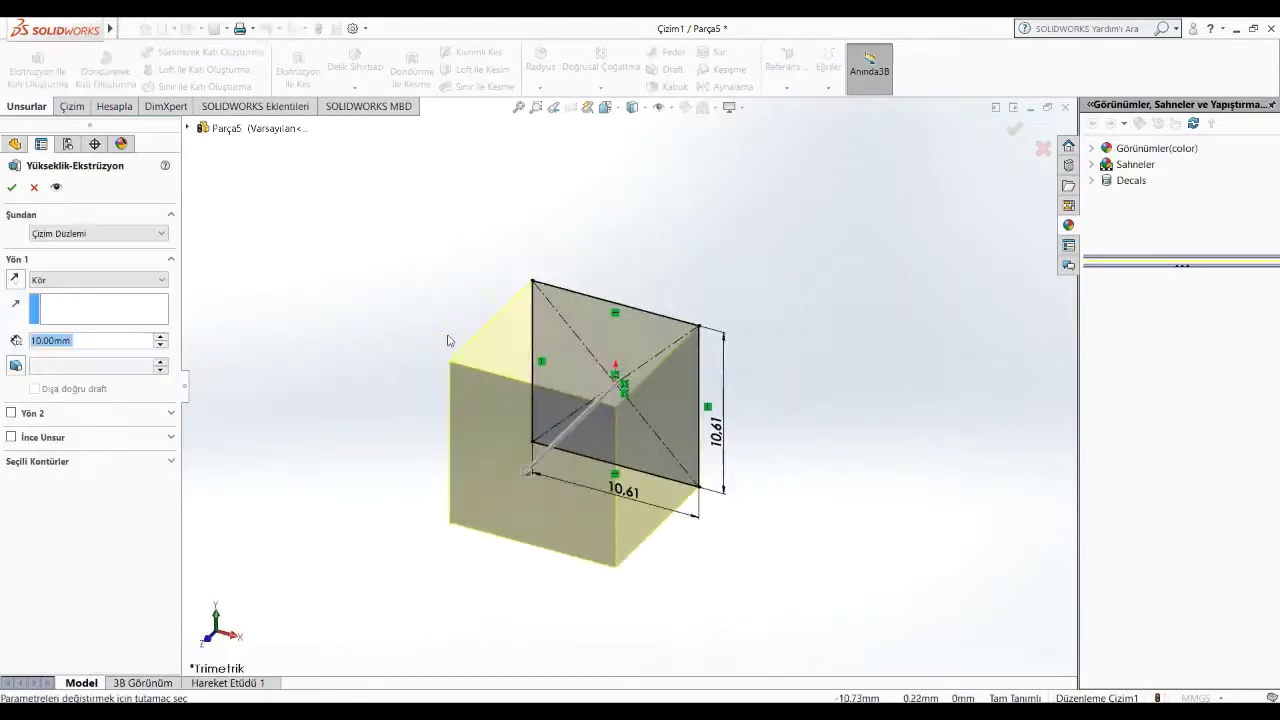
text(30)
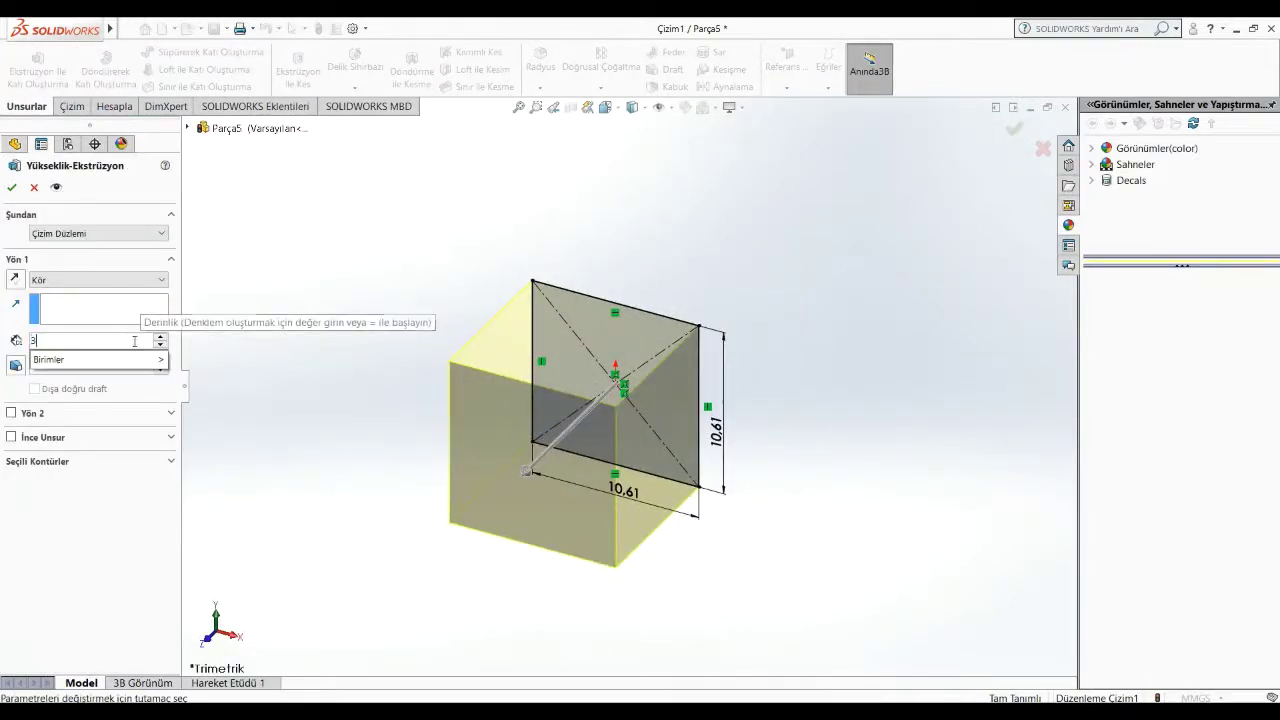
key(Return)
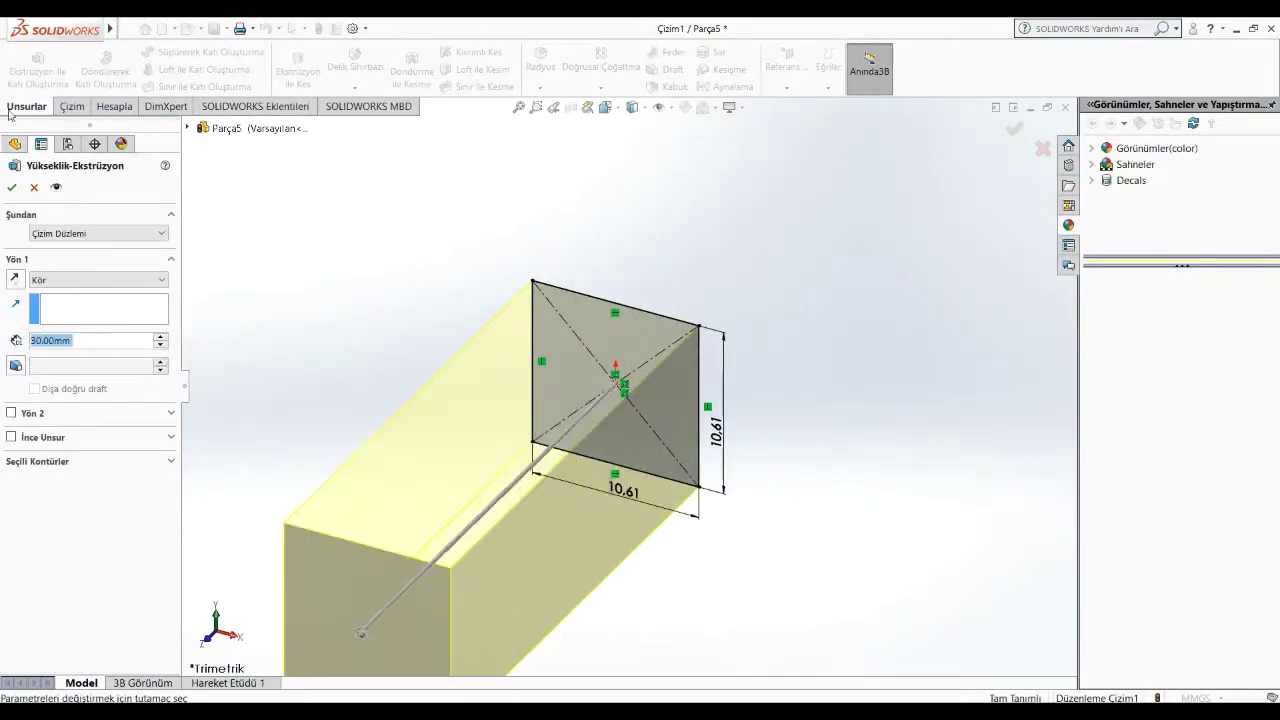
click(13, 188)
scroll(474, 251, up, 2)
scroll(474, 251, up, 2)
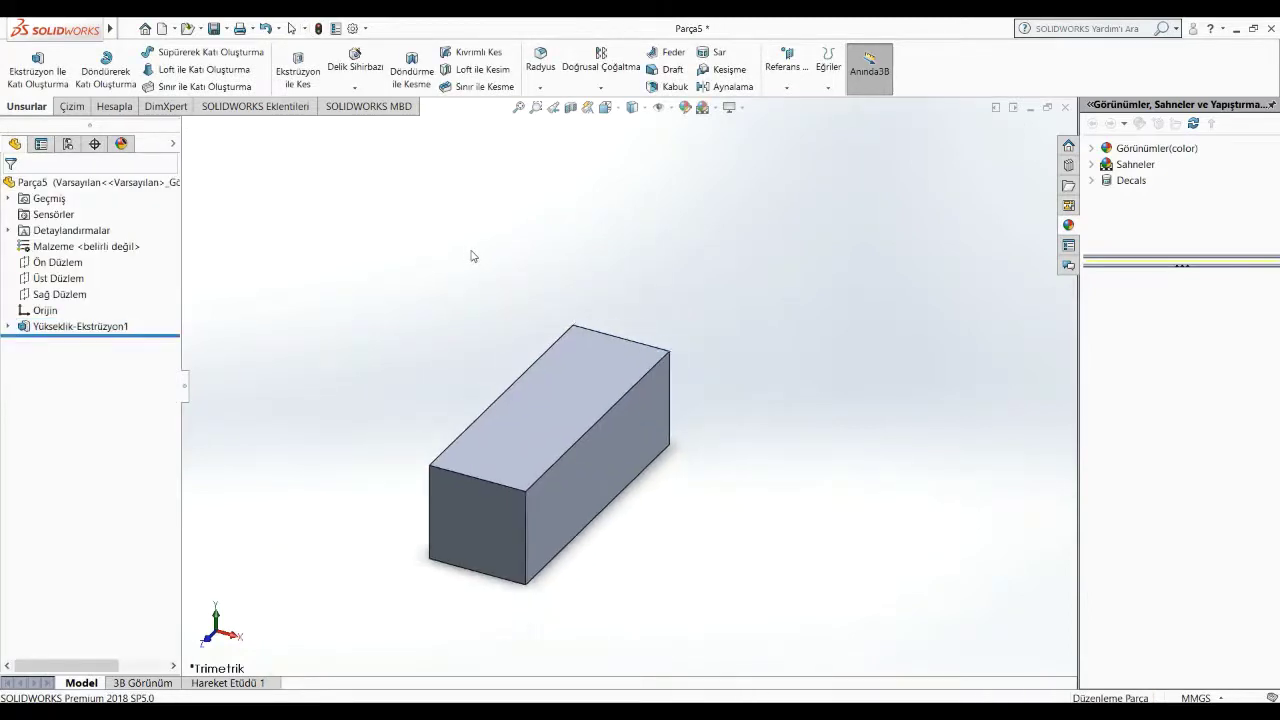
middle_drag(474, 251, 510, 382)
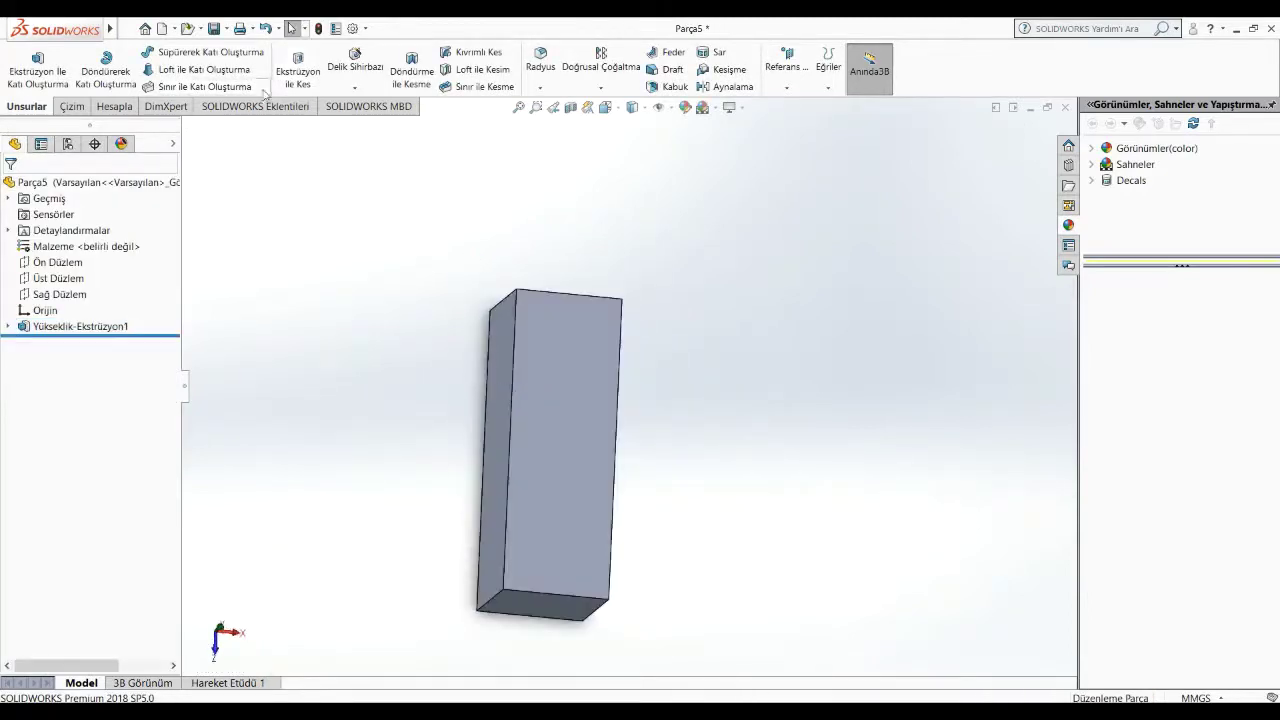
Step: Save the magnet part as 'Mıknatıs'
click(226, 29)
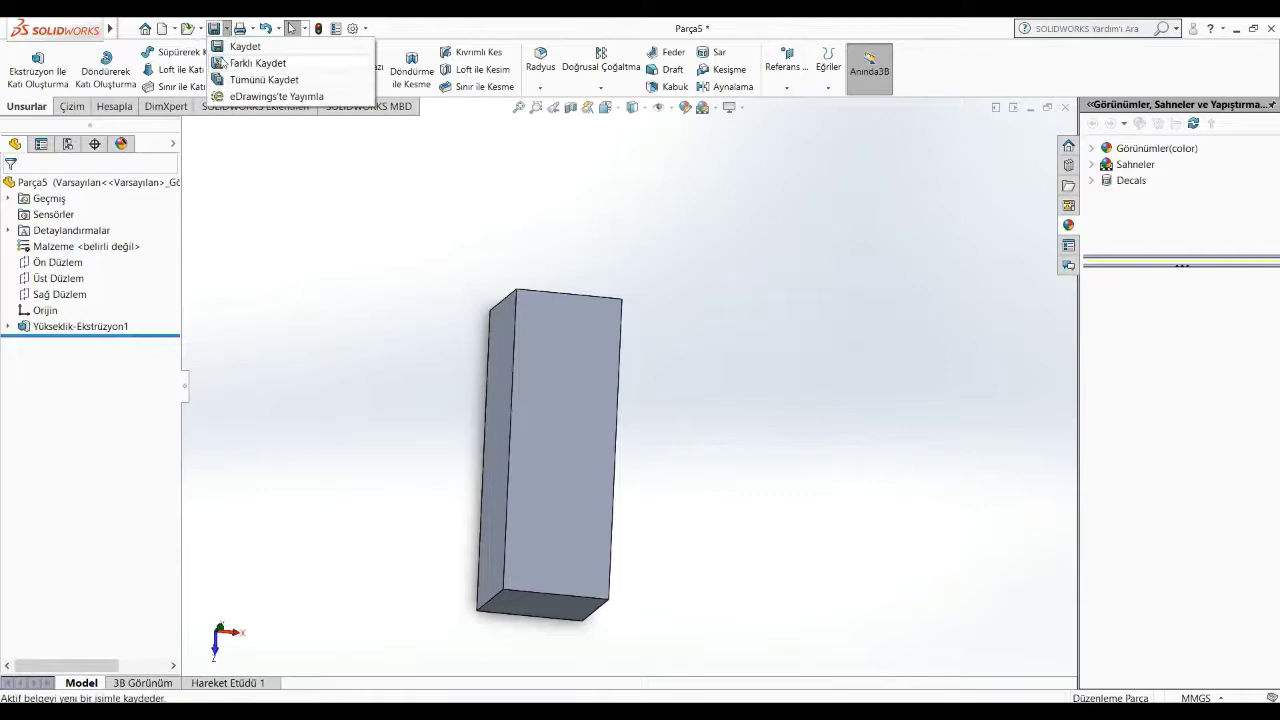
click(245, 63)
text(M)
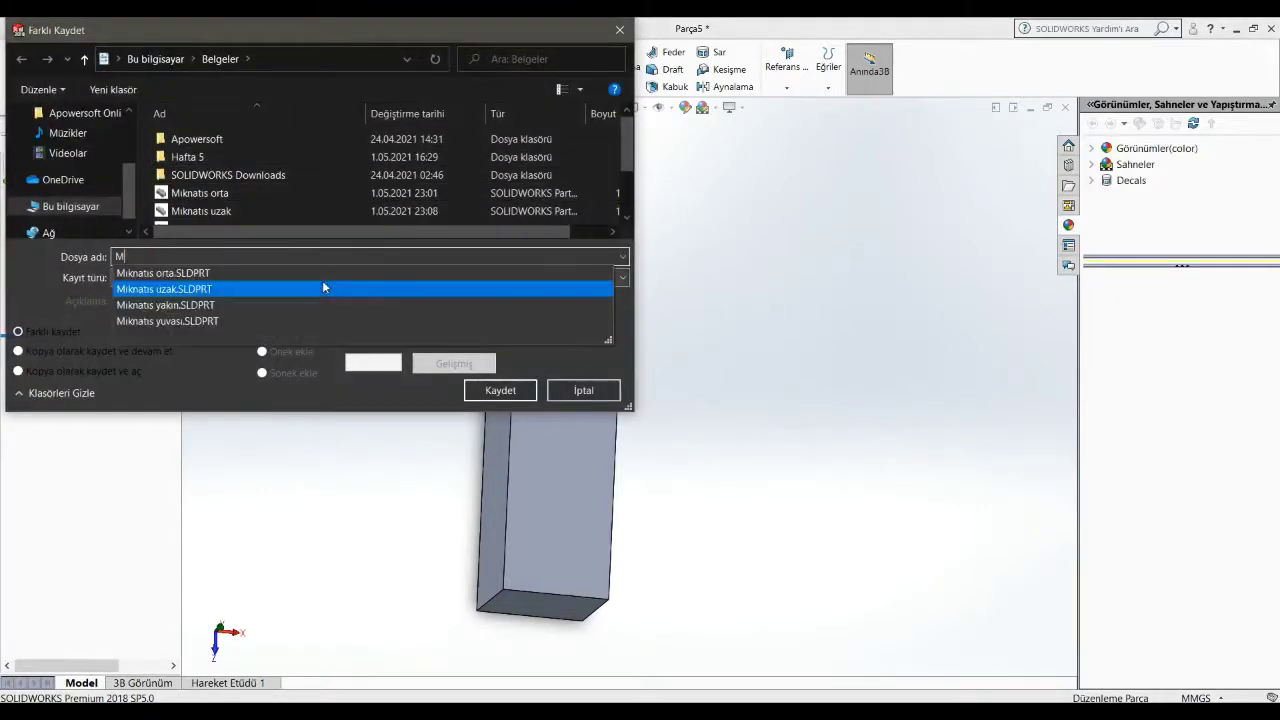
text(ıknatıs)
key(Return)
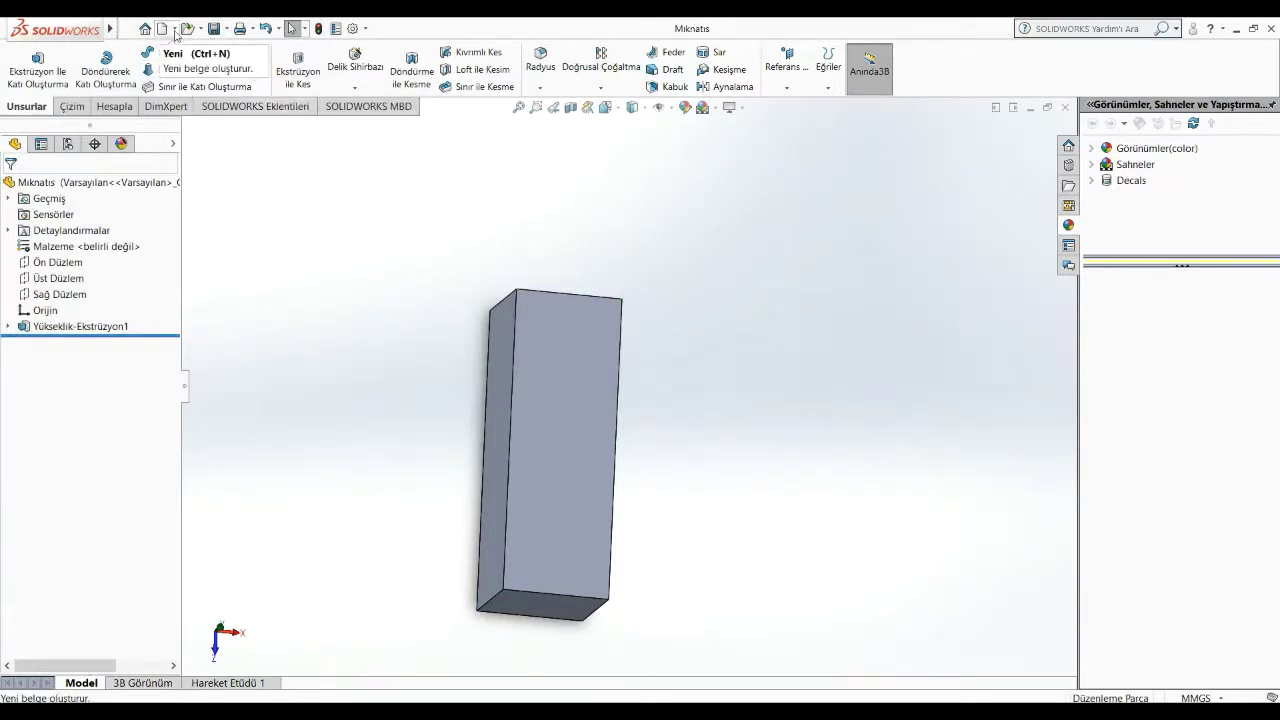
Step: Create a new assembly and place the Mıknatıs yuvası part as its first component
key(ctrl+n)
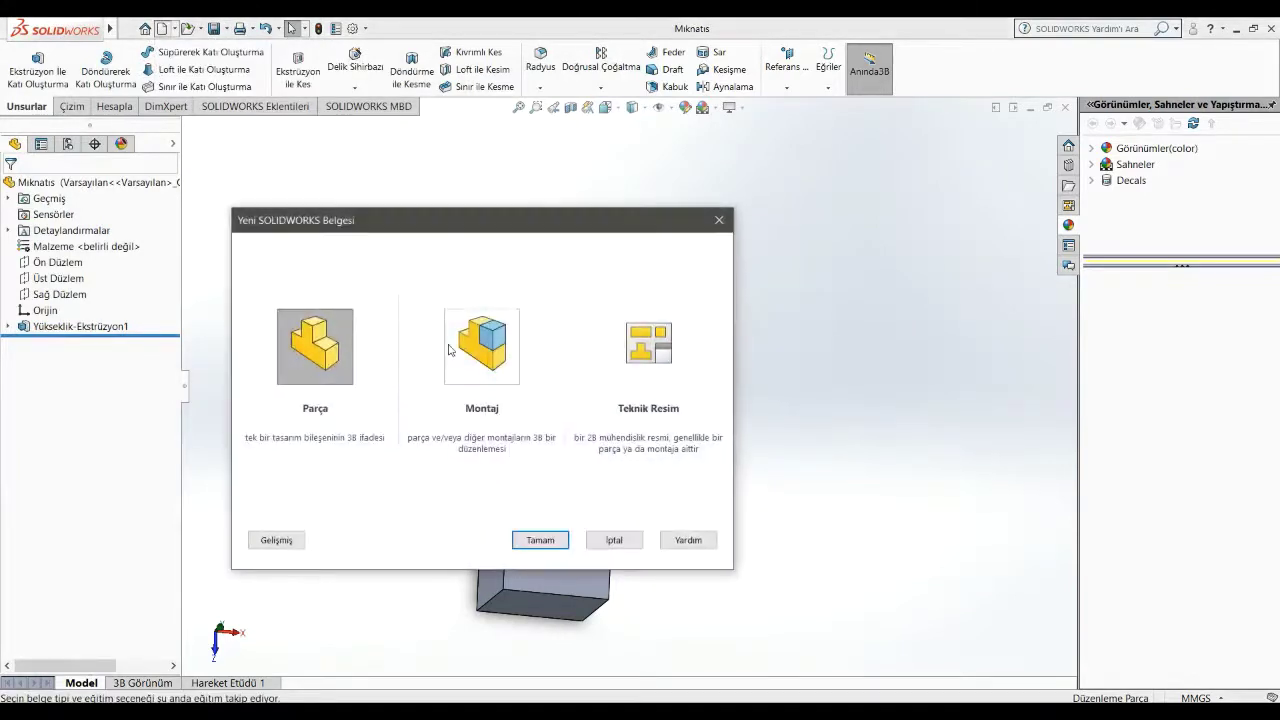
click(486, 345)
click(528, 537)
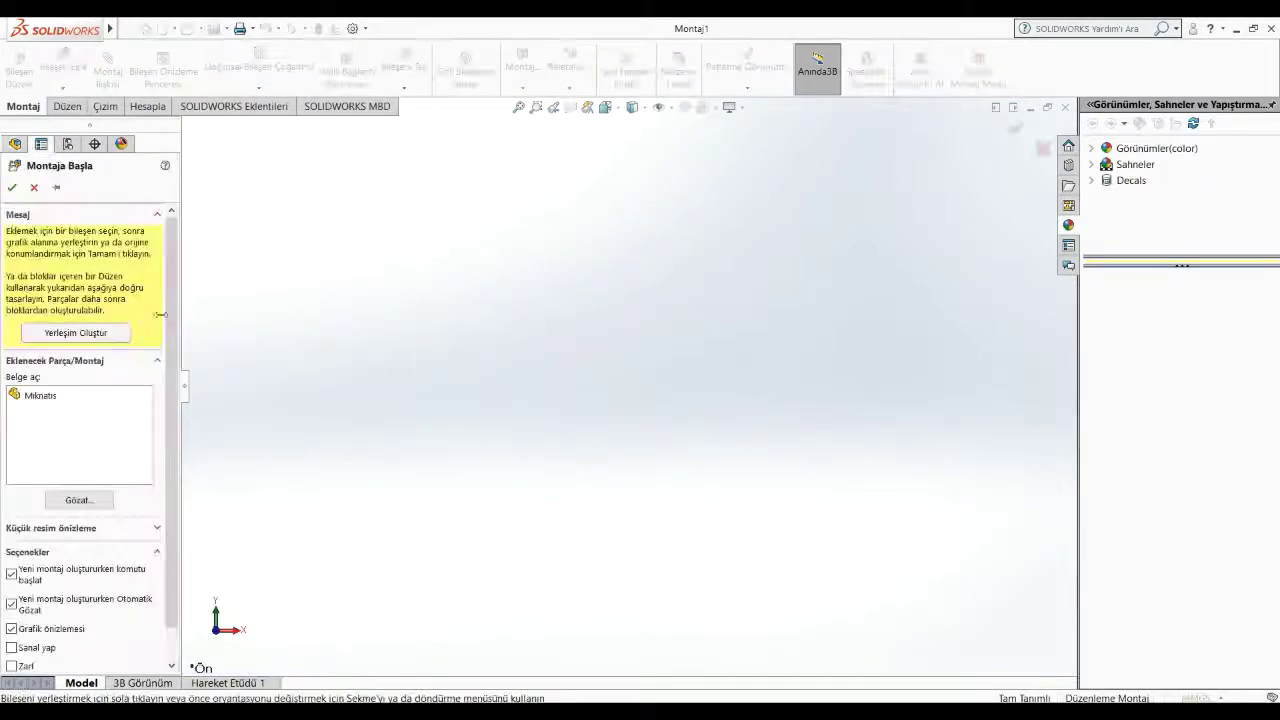
click(87, 504)
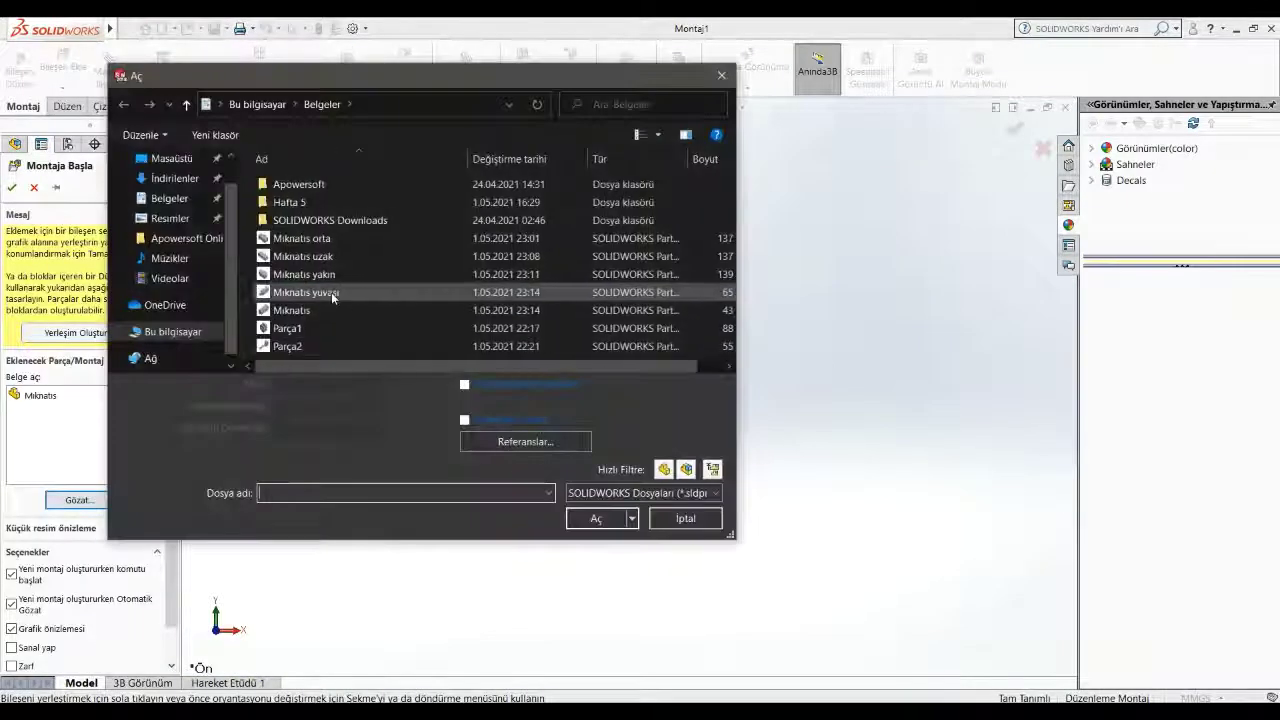
click(343, 292)
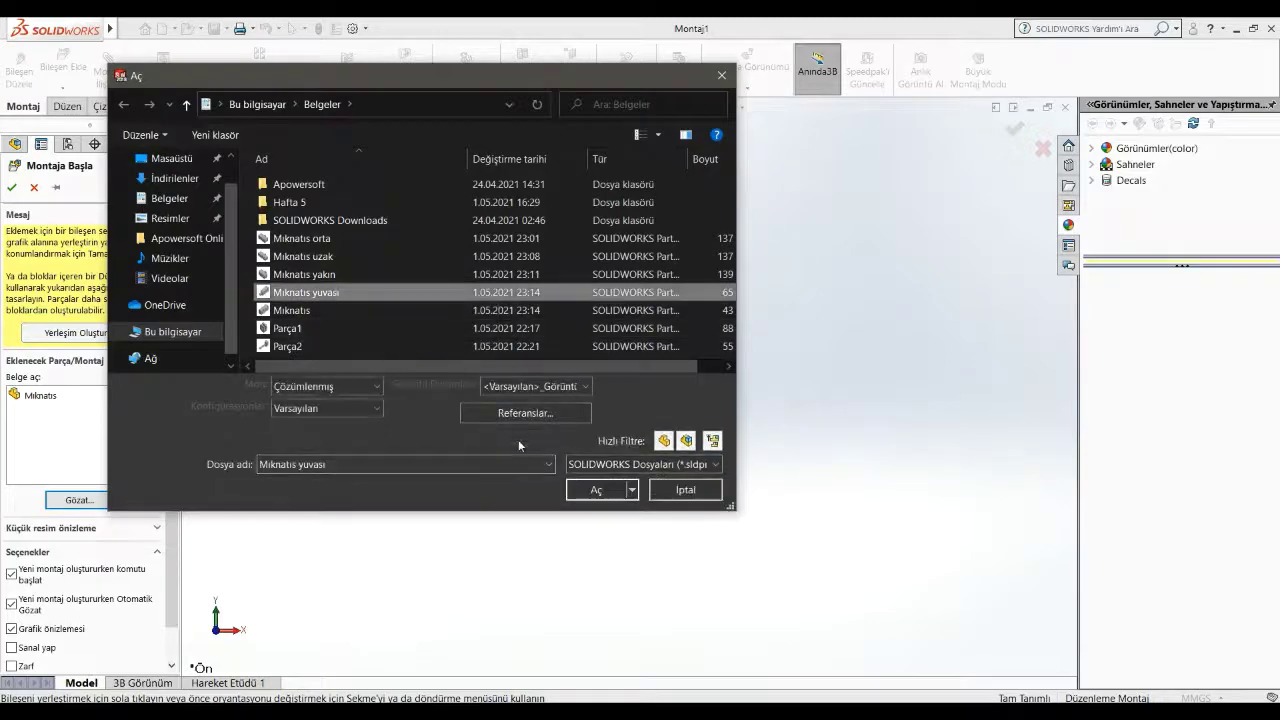
click(596, 490)
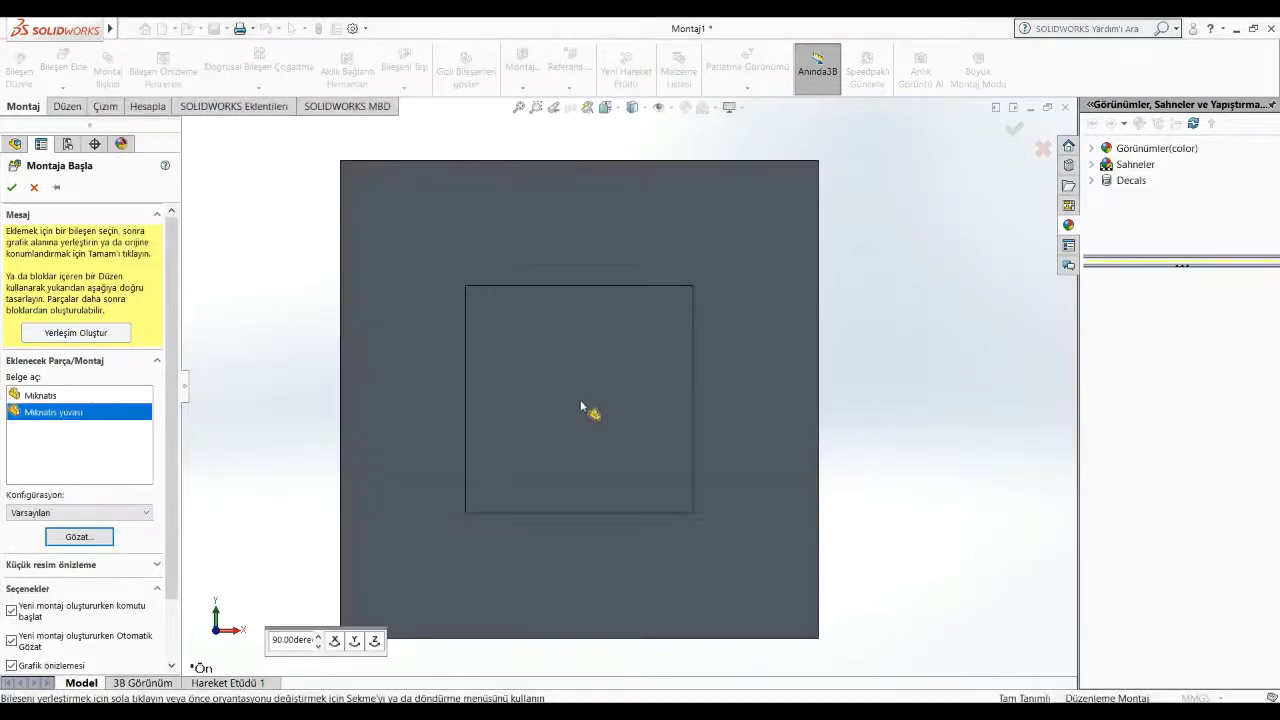
click(580, 399)
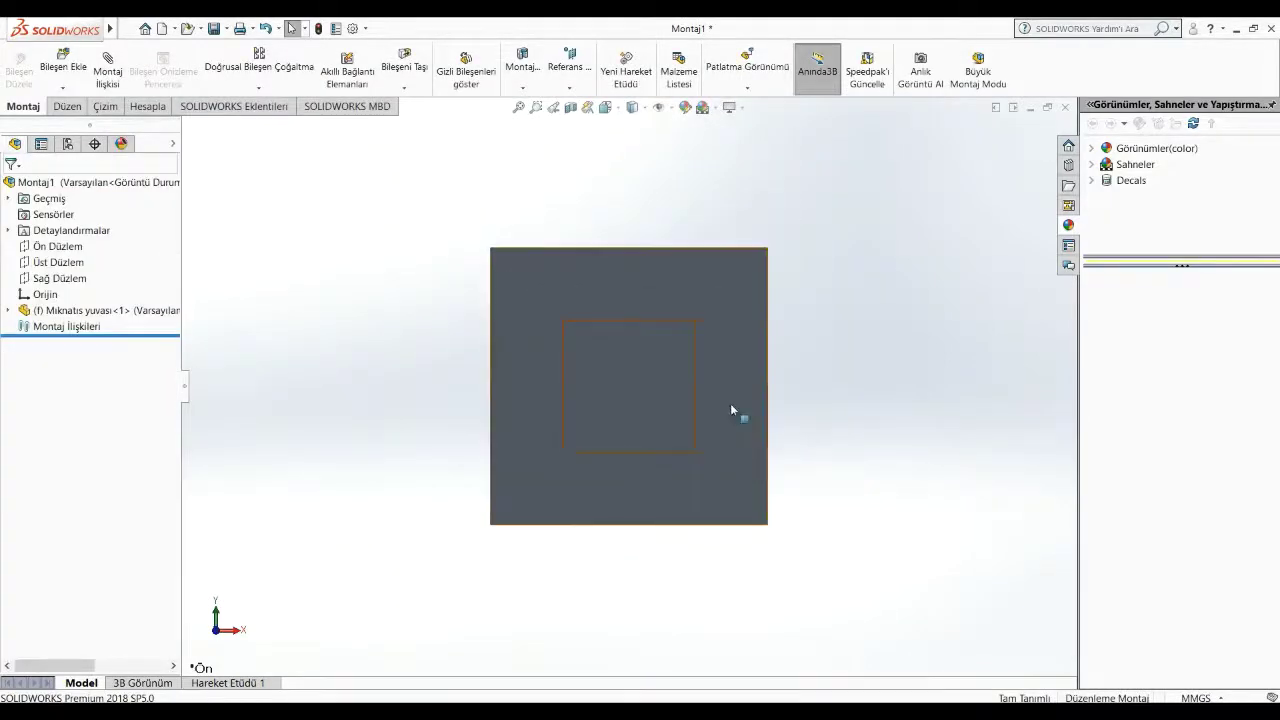
Step: Start inserting another component into the assembly
mouse_move(808, 372)
middle_down()
mouse_move(808, 417)
mouse_move(829, 360)
mouse_move(790, 374)
middle_up()
key(Escape)
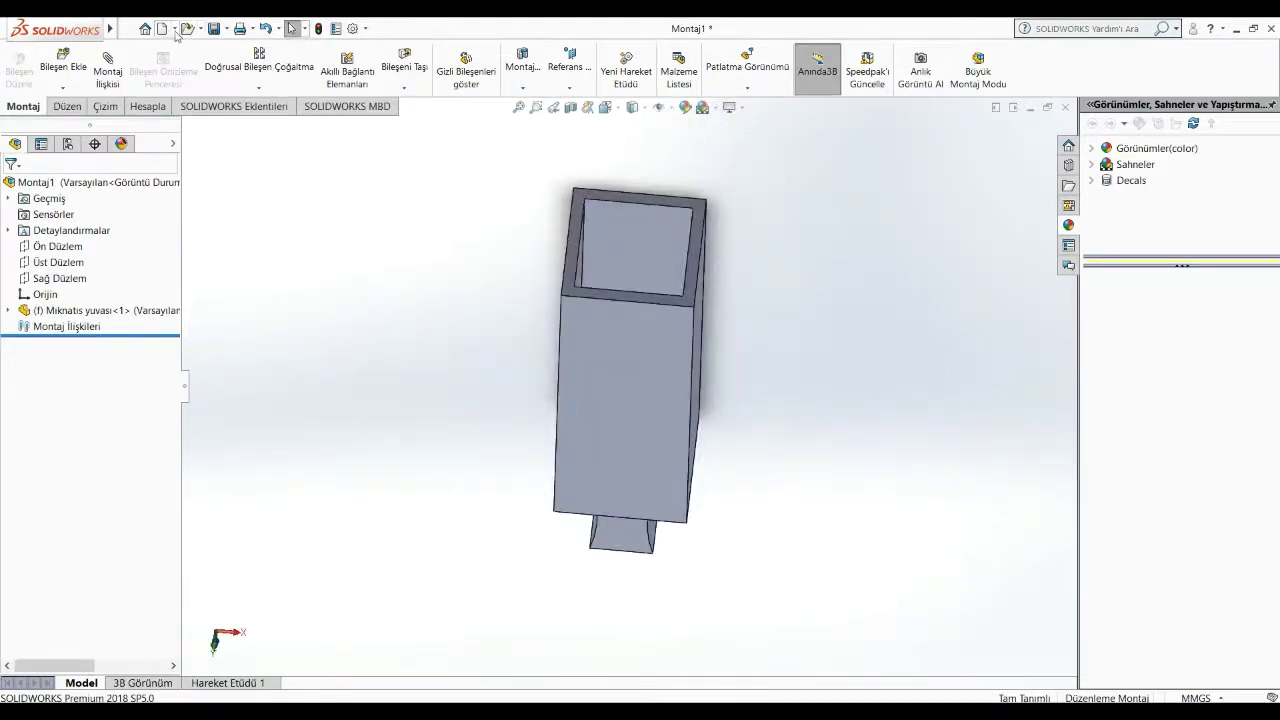
click(164, 30)
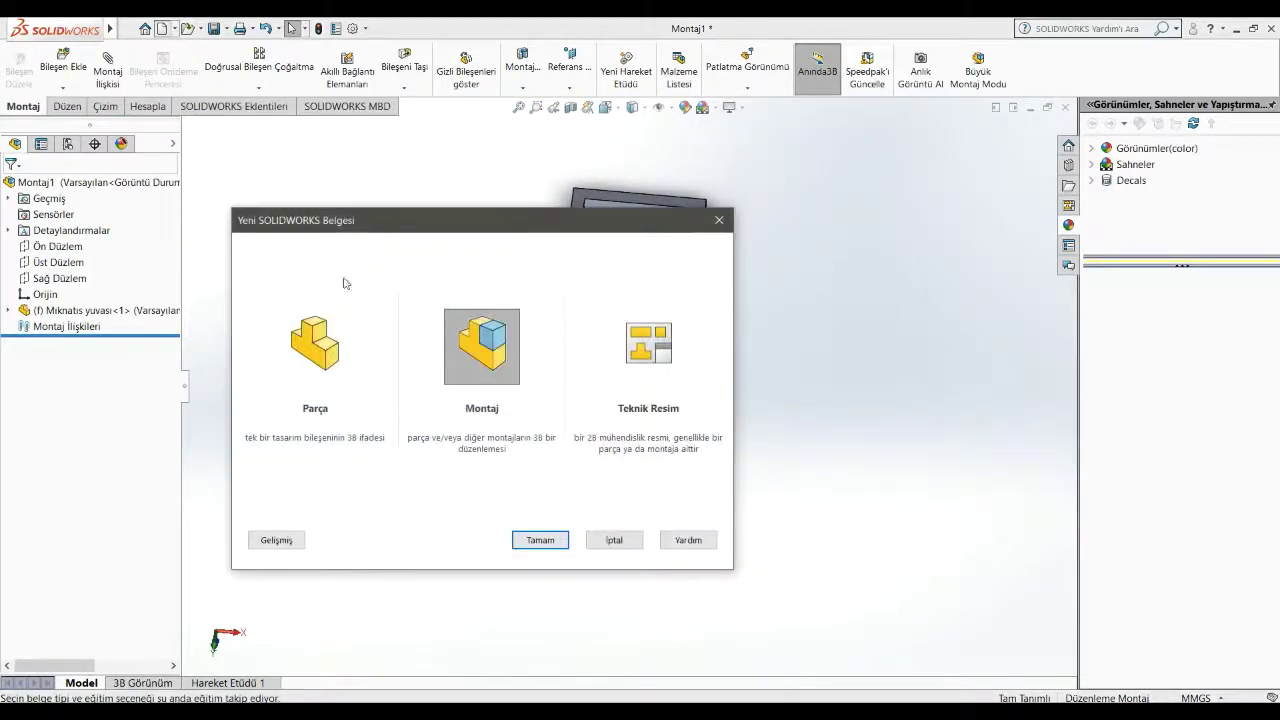
click(719, 221)
click(63, 66)
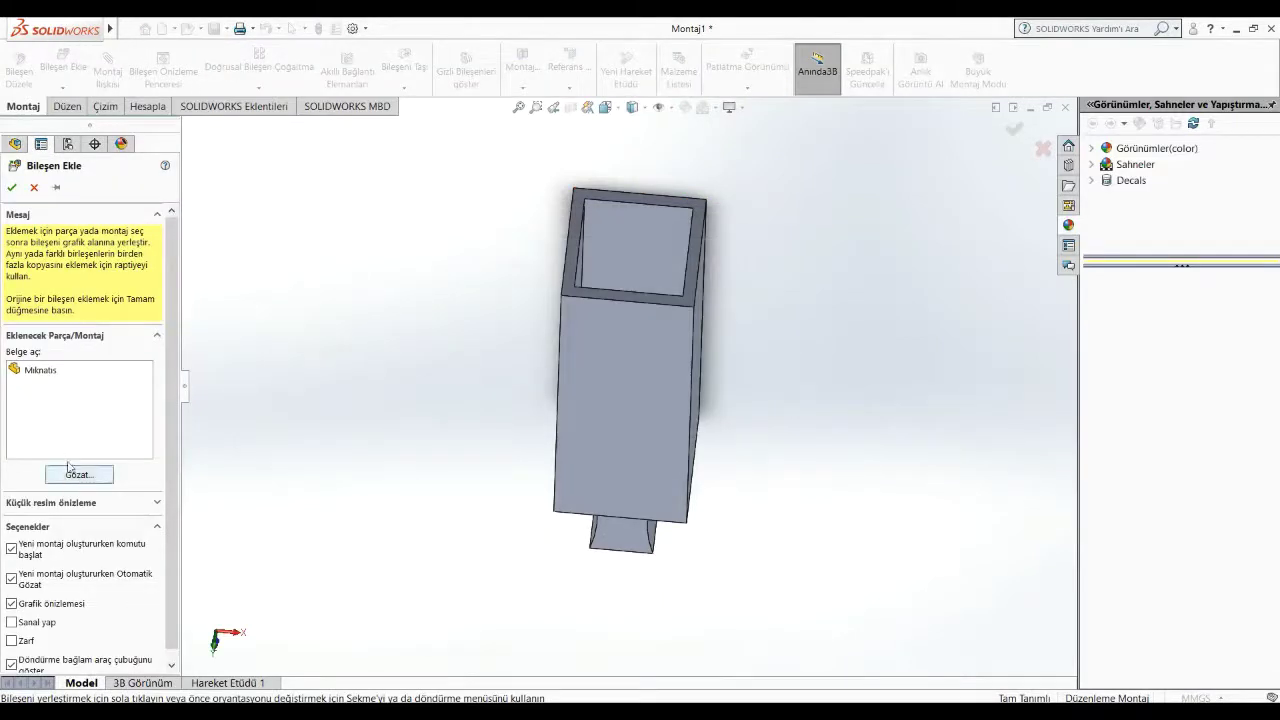
Step: Insert the Mıknatıs part and mate its end face coincident with the pocket's bottom face
click(62, 372)
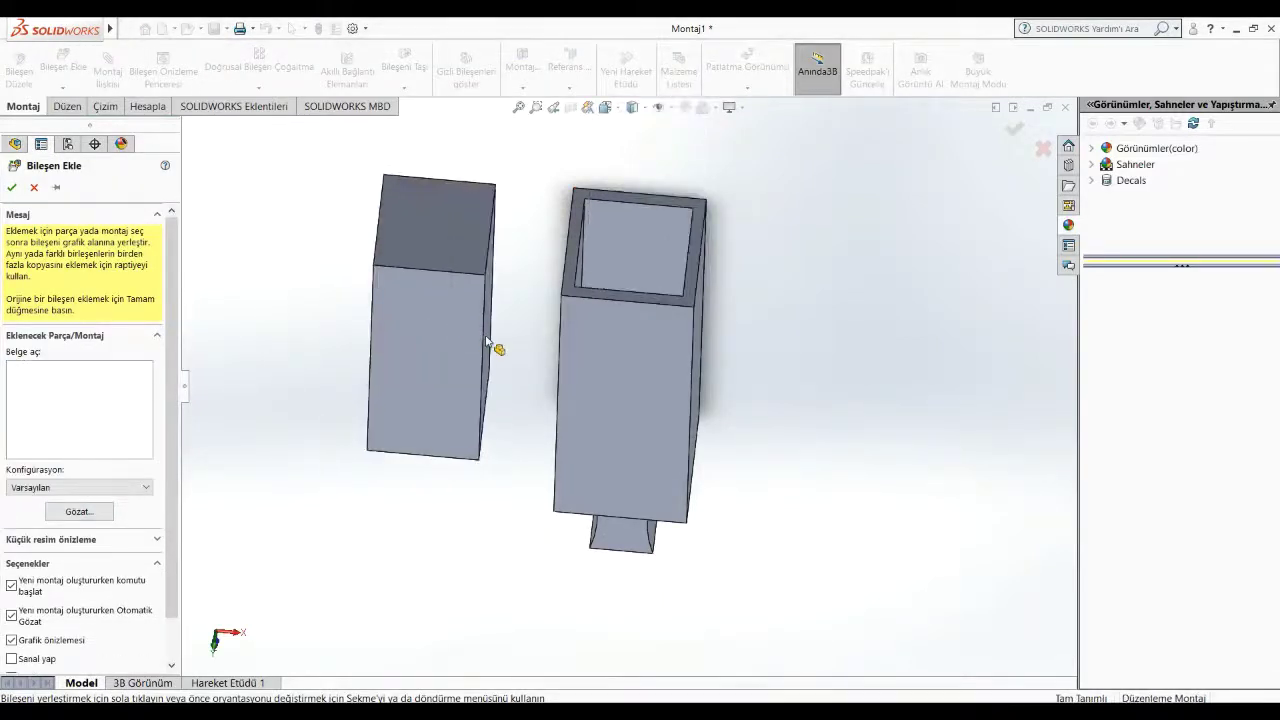
click(494, 350)
middle_drag(510, 390, 560, 420)
click(440, 395)
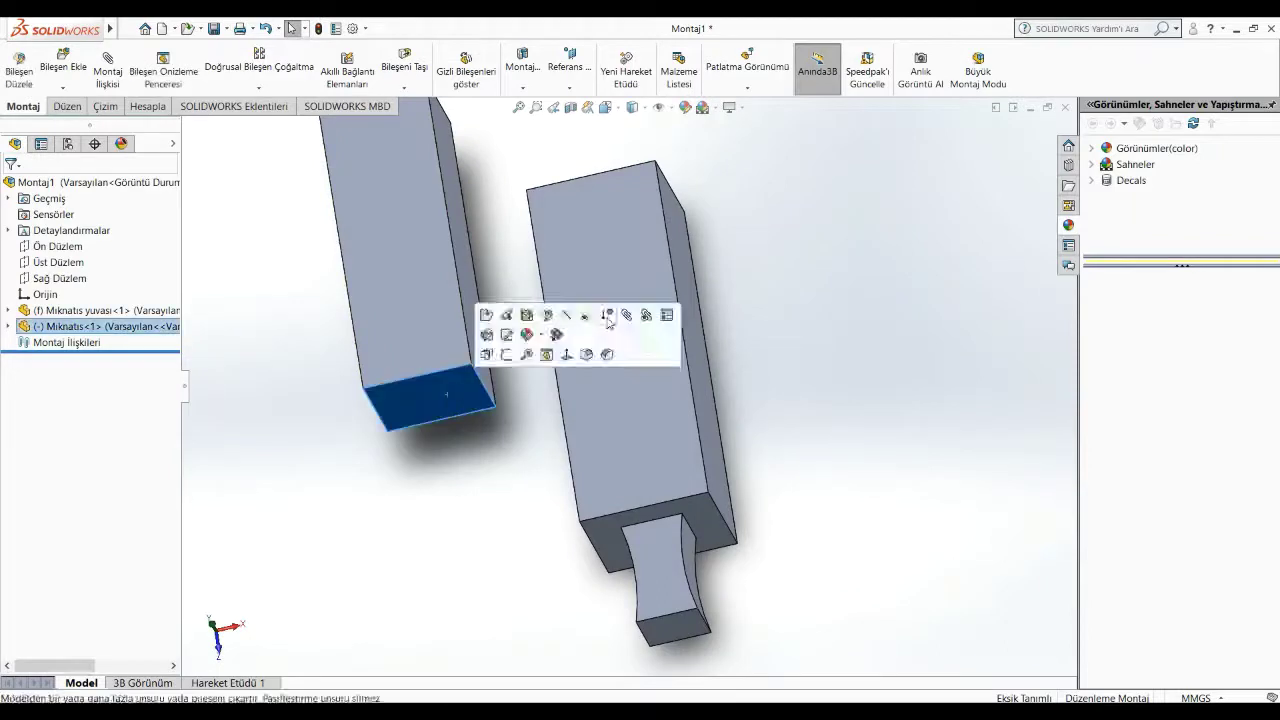
mouse_move(440, 395)
middle_down()
mouse_move(797, 504)
mouse_move(814, 560)
mouse_move(643, 400)
middle_up()
ctrl+click(640, 398)
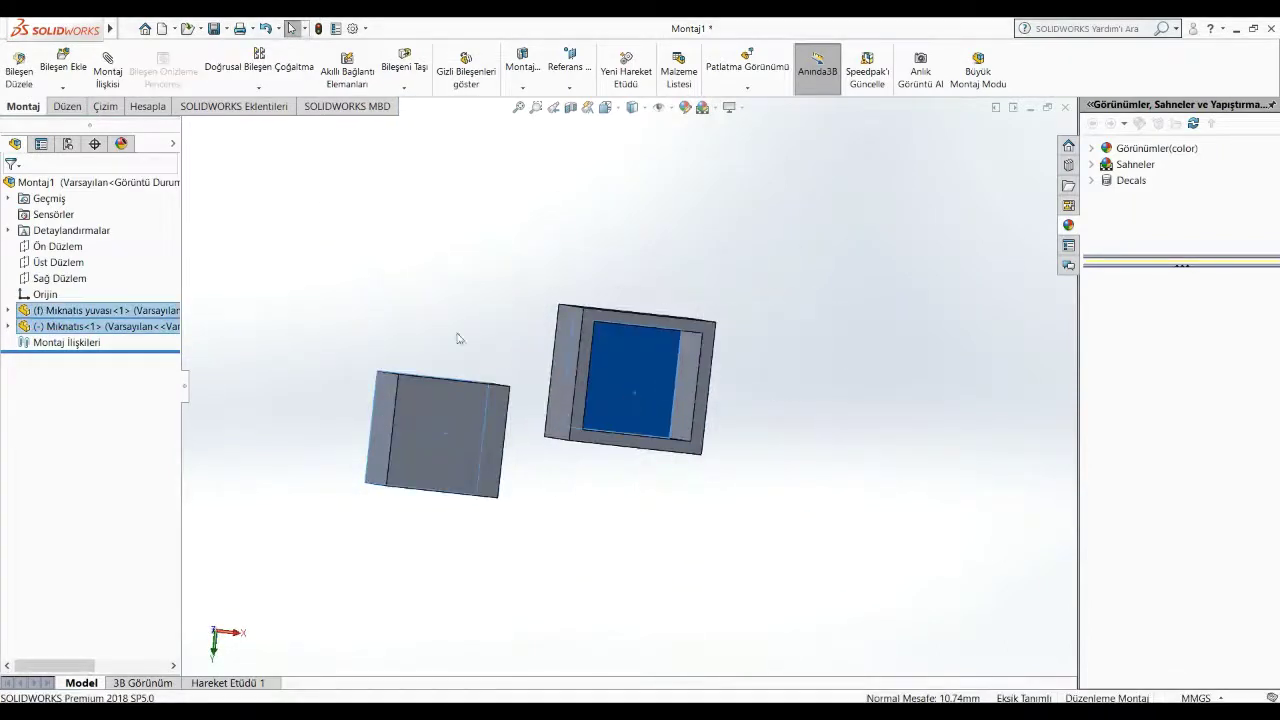
click(97, 69)
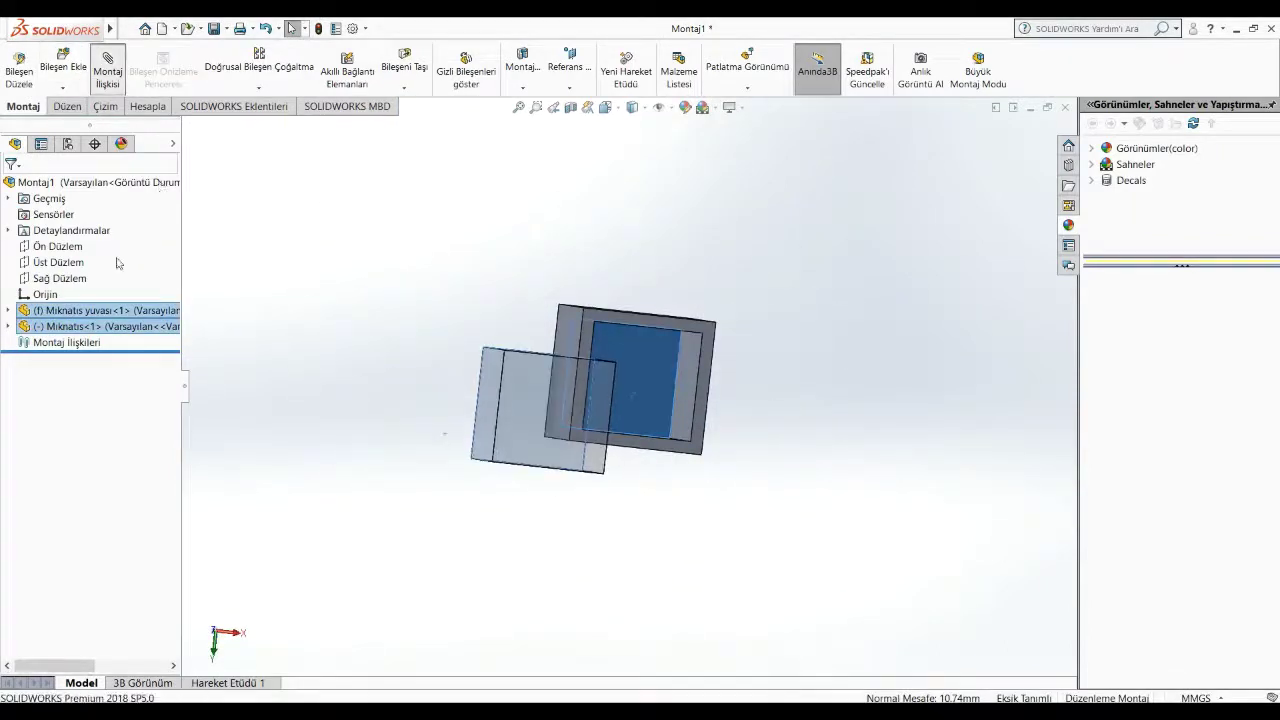
Step: Add a second coincident mate between a magnet side face and a pocket wall
middle_drag(654, 543, 552, 435)
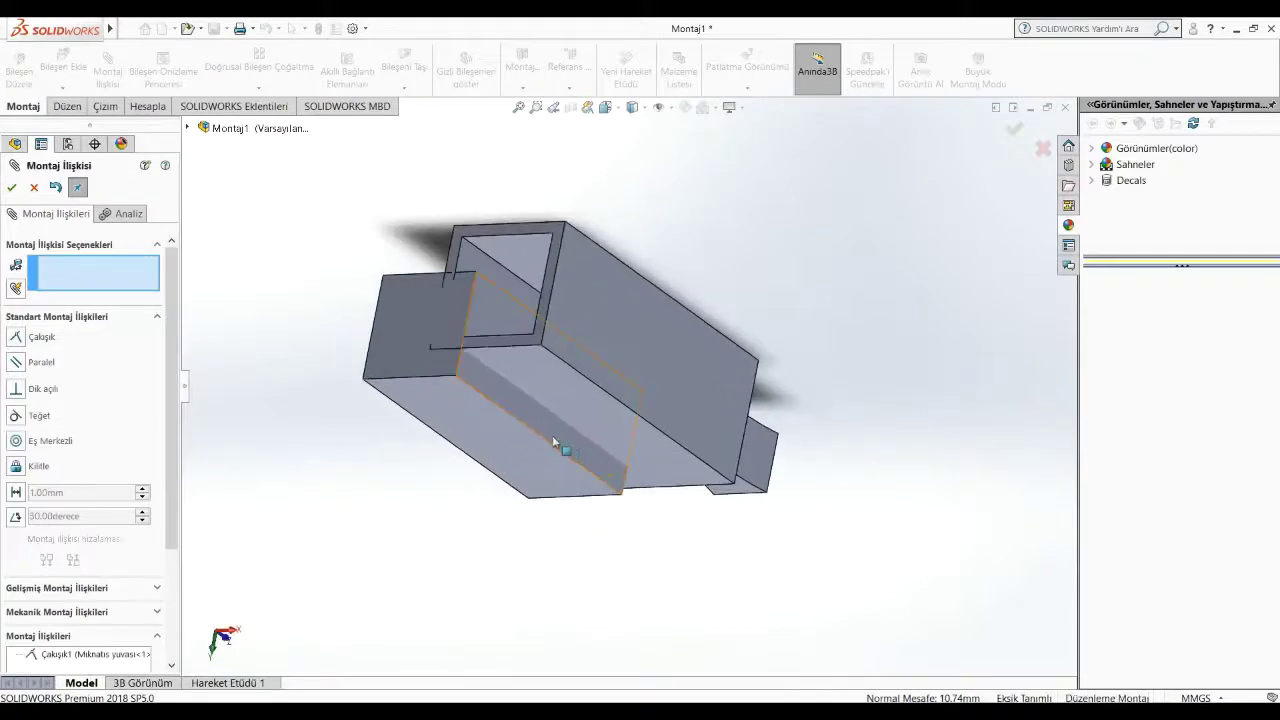
click(548, 433)
mouse_move(654, 417)
middle_down()
mouse_move(841, 458)
mouse_move(774, 360)
mouse_move(688, 354)
middle_up()
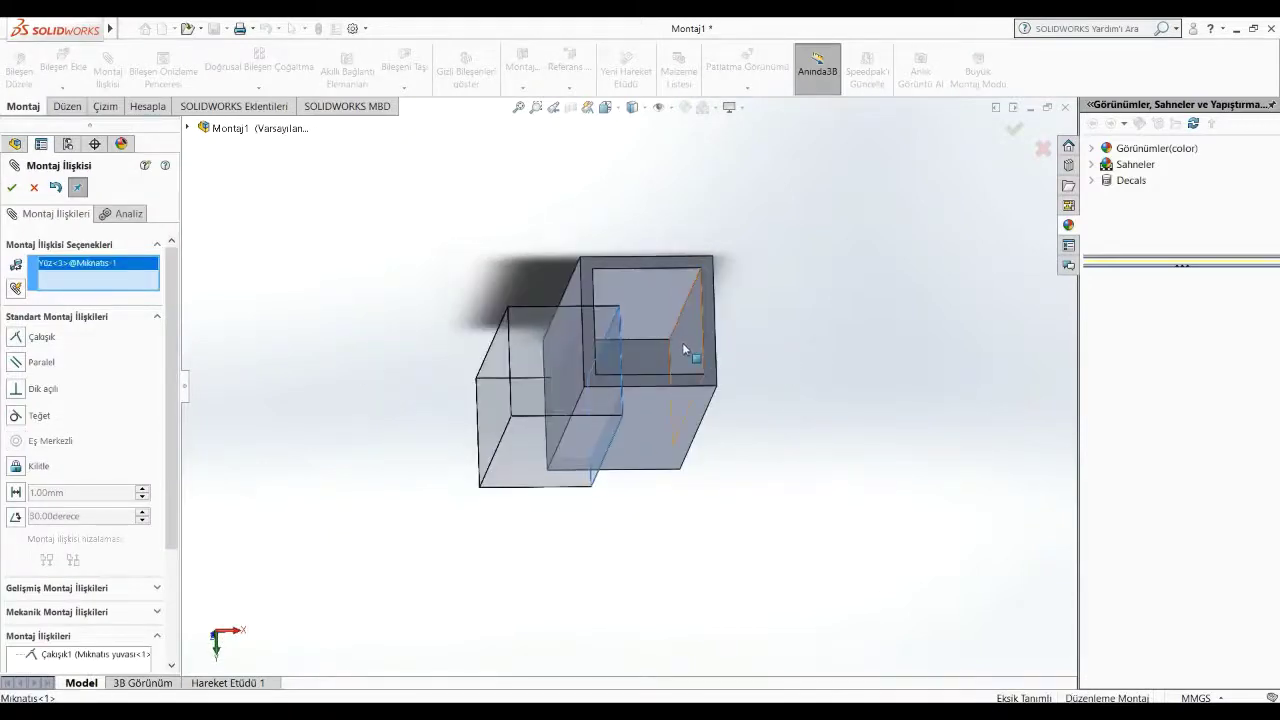
click(690, 356)
click(11, 187)
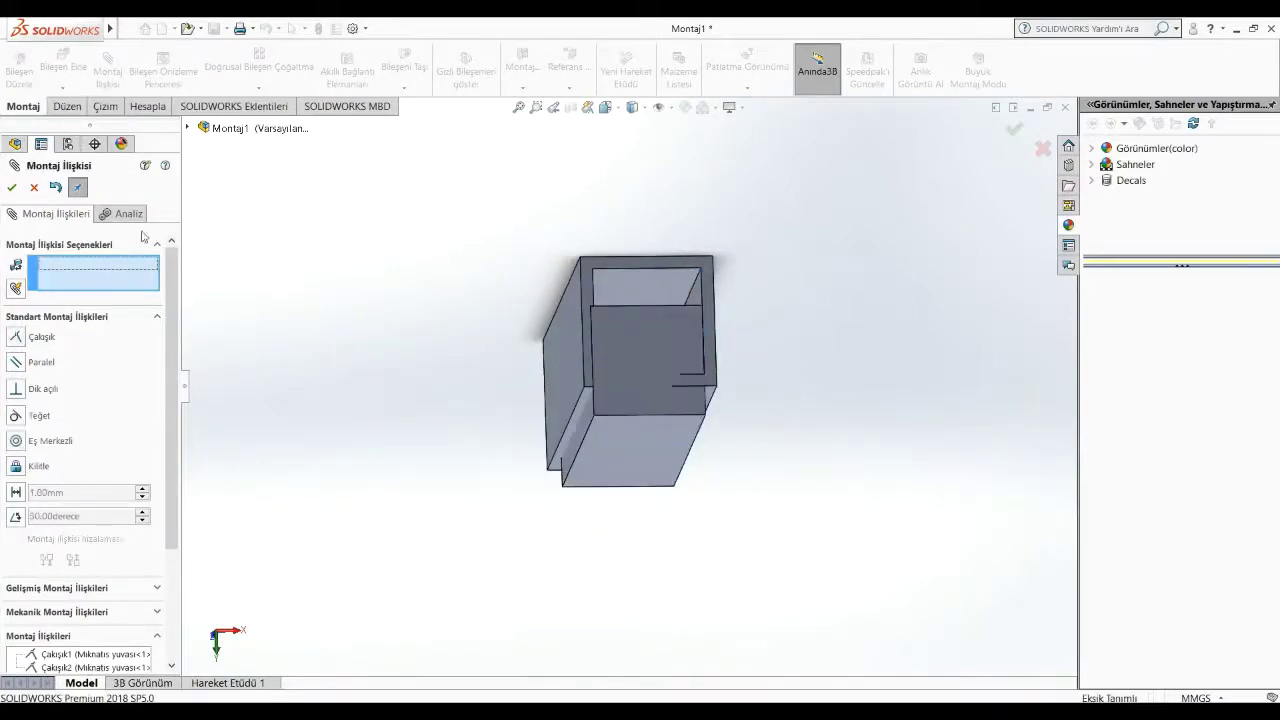
Step: Add a third coincident mate between another magnet side and pocket wall, then view isometrically
middle_drag(823, 322, 586, 461)
click(586, 466)
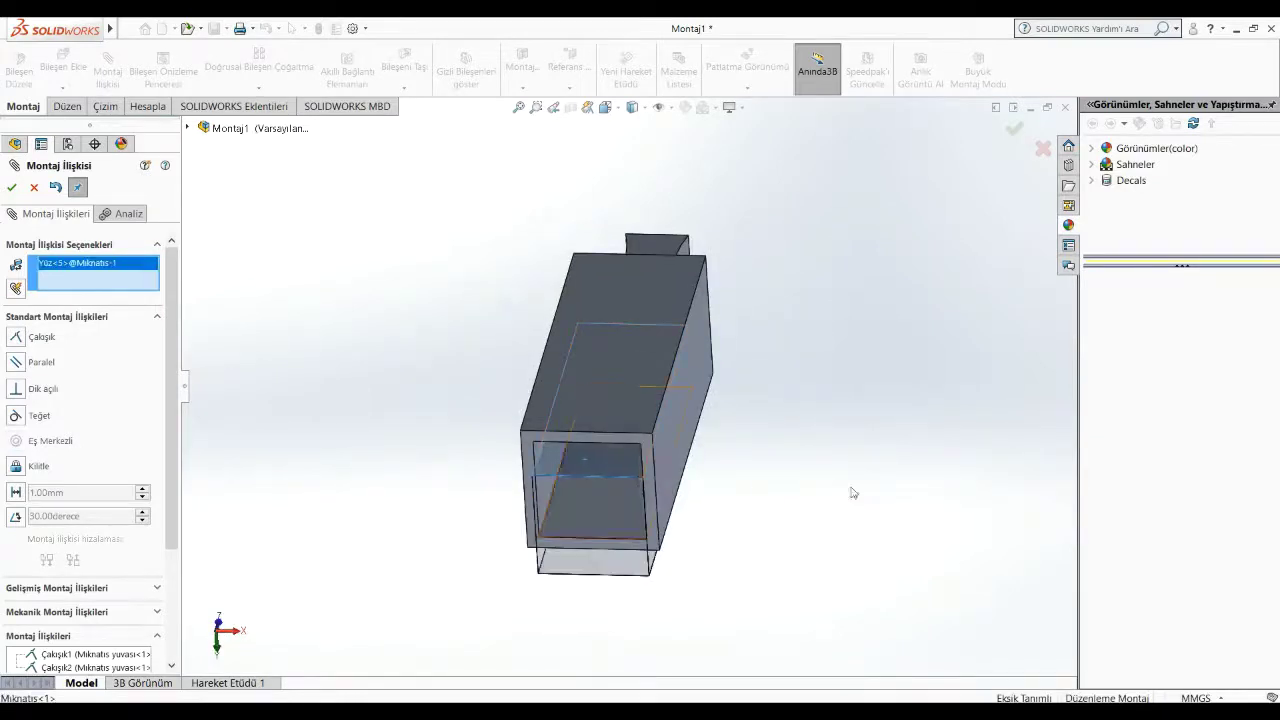
middle_drag(849, 491, 847, 353)
click(581, 300)
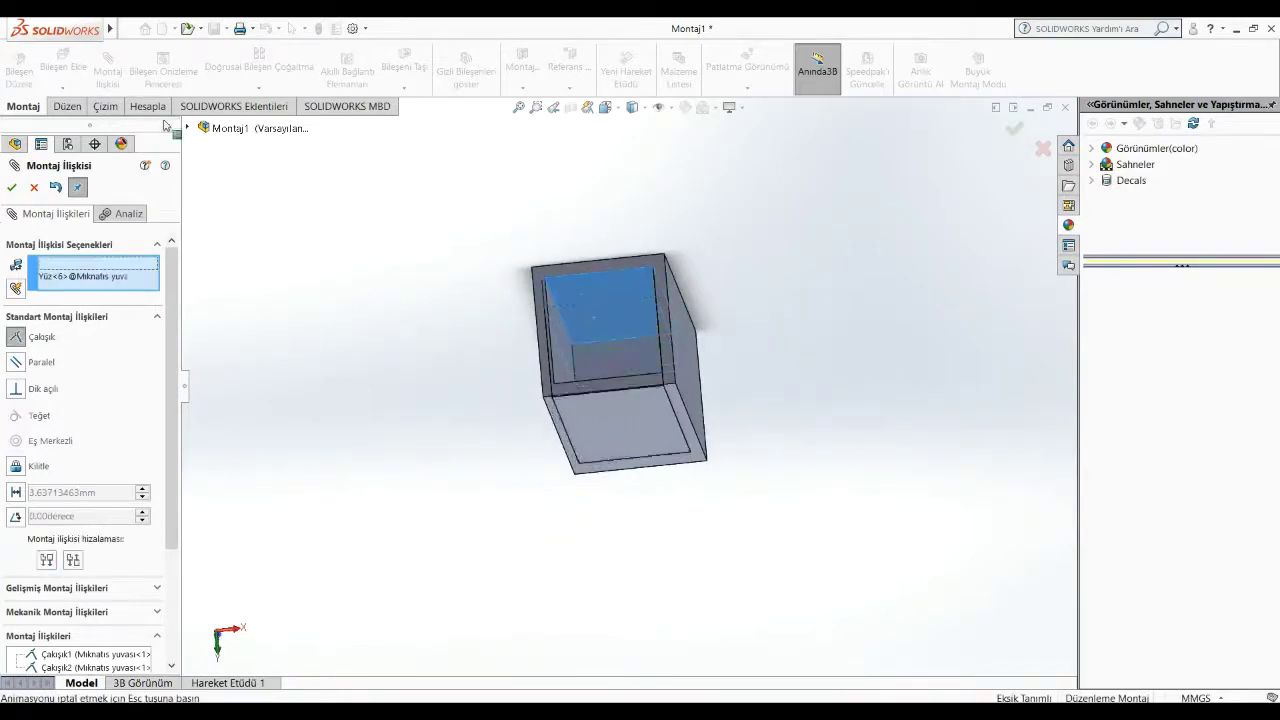
click(11, 187)
mouse_move(928, 377)
middle_down()
mouse_move(935, 333)
mouse_move(903, 286)
mouse_move(807, 285)
mouse_move(849, 249)
middle_up()
click(14, 189)
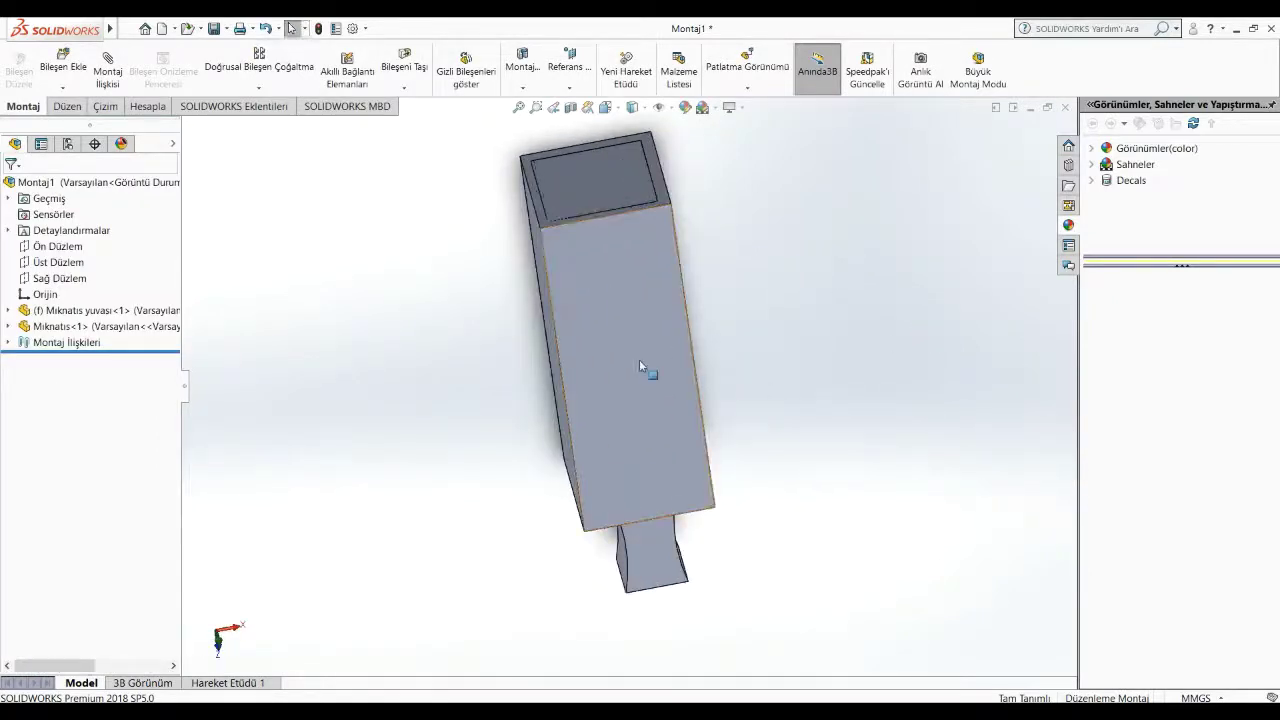
key(ctrl+7)
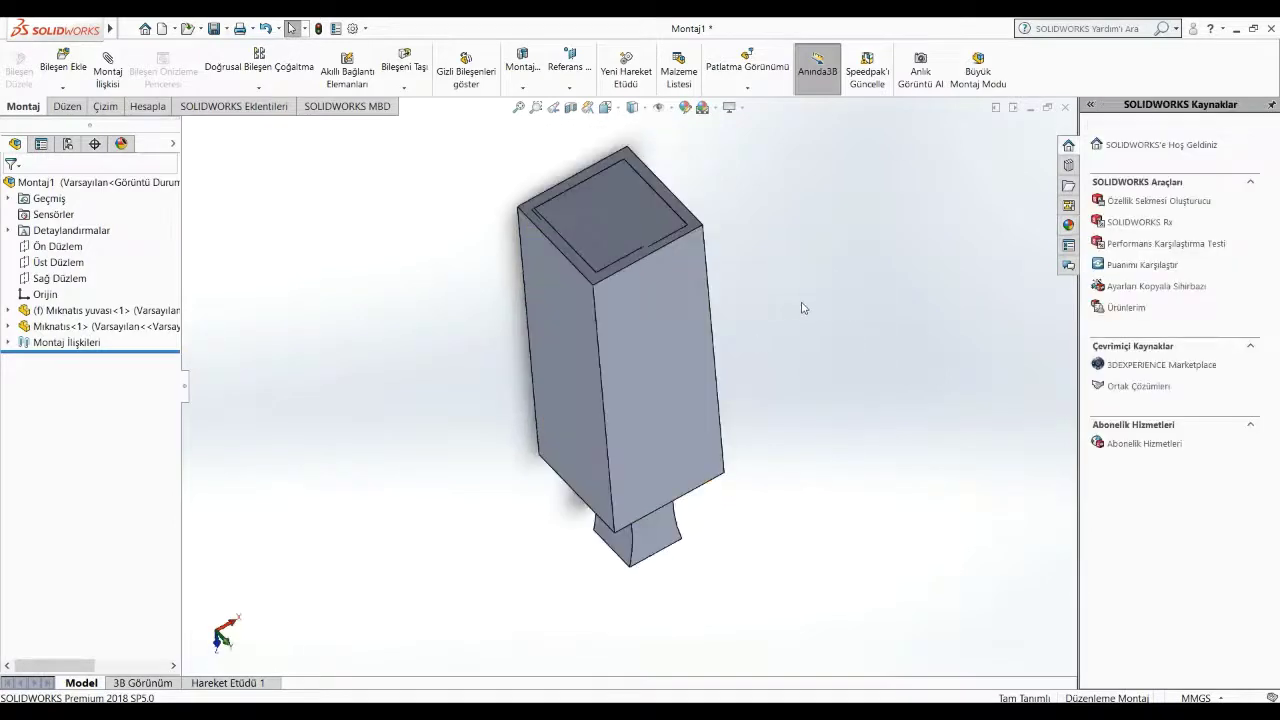
Step: Switch the colour palette to greyscale and briefly select, then deselect, the magnet holder
mouse_move(803, 308)
middle_down()
mouse_move(891, 457)
mouse_move(806, 386)
mouse_move(700, 153)
middle_up()
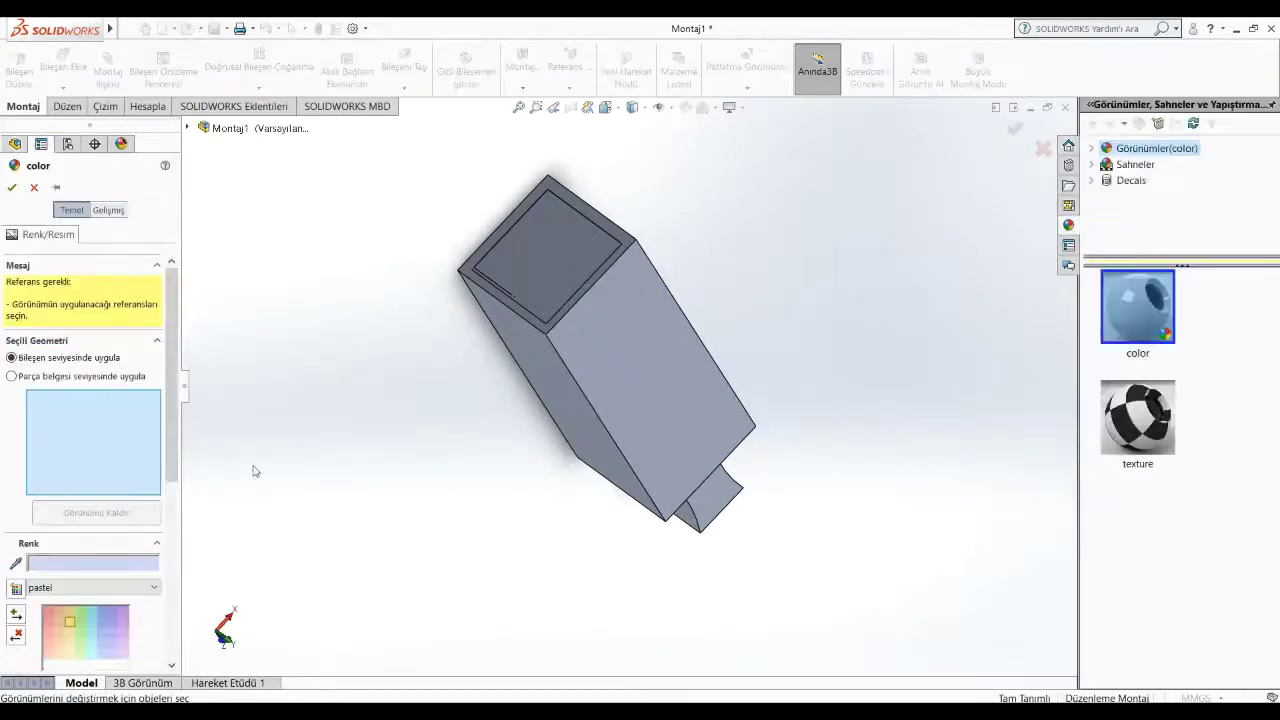
click(118, 586)
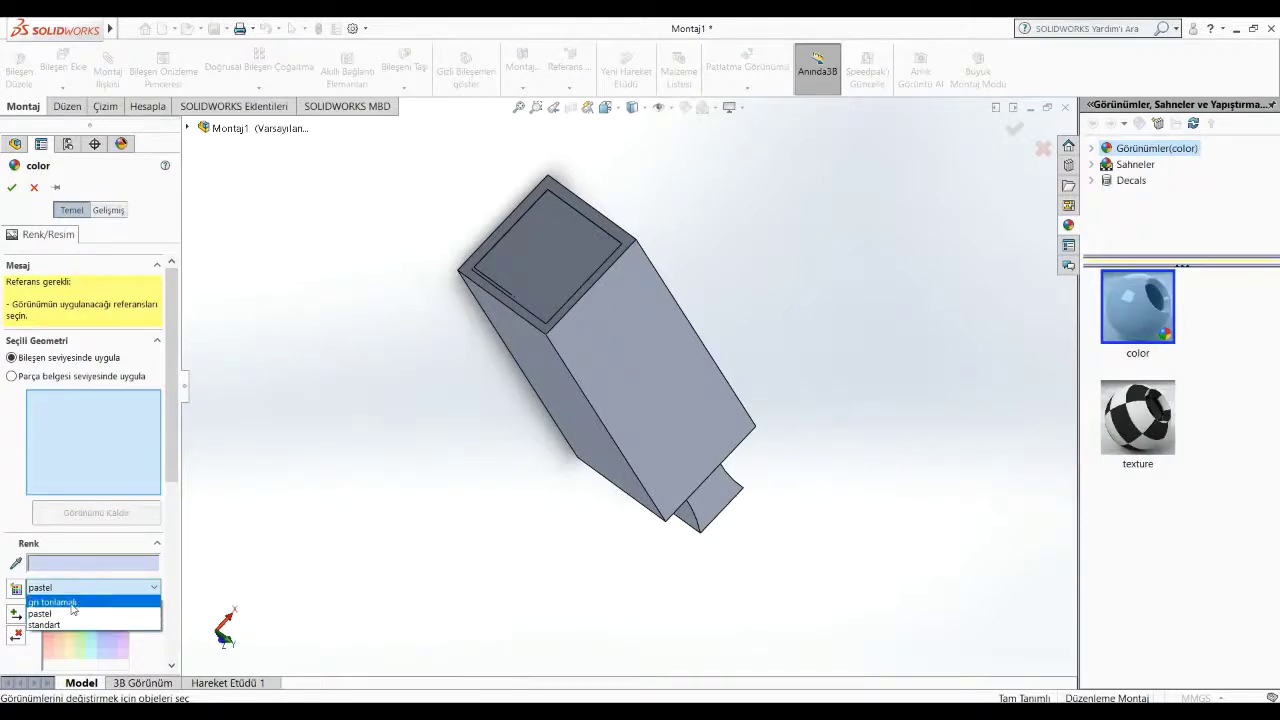
click(72, 603)
middle_drag(315, 512, 600, 363)
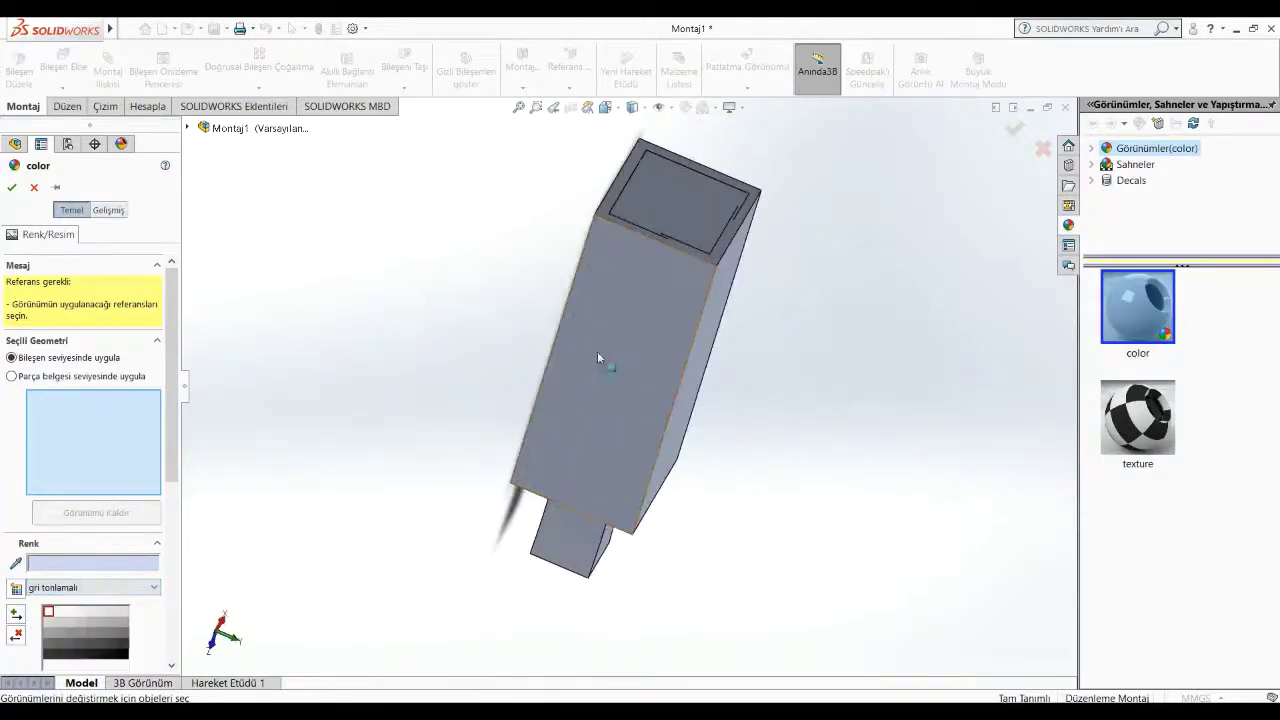
click(600, 363)
mouse_move(794, 363)
middle_down()
mouse_move(700, 380)
mouse_move(686, 356)
middle_up()
click(686, 356)
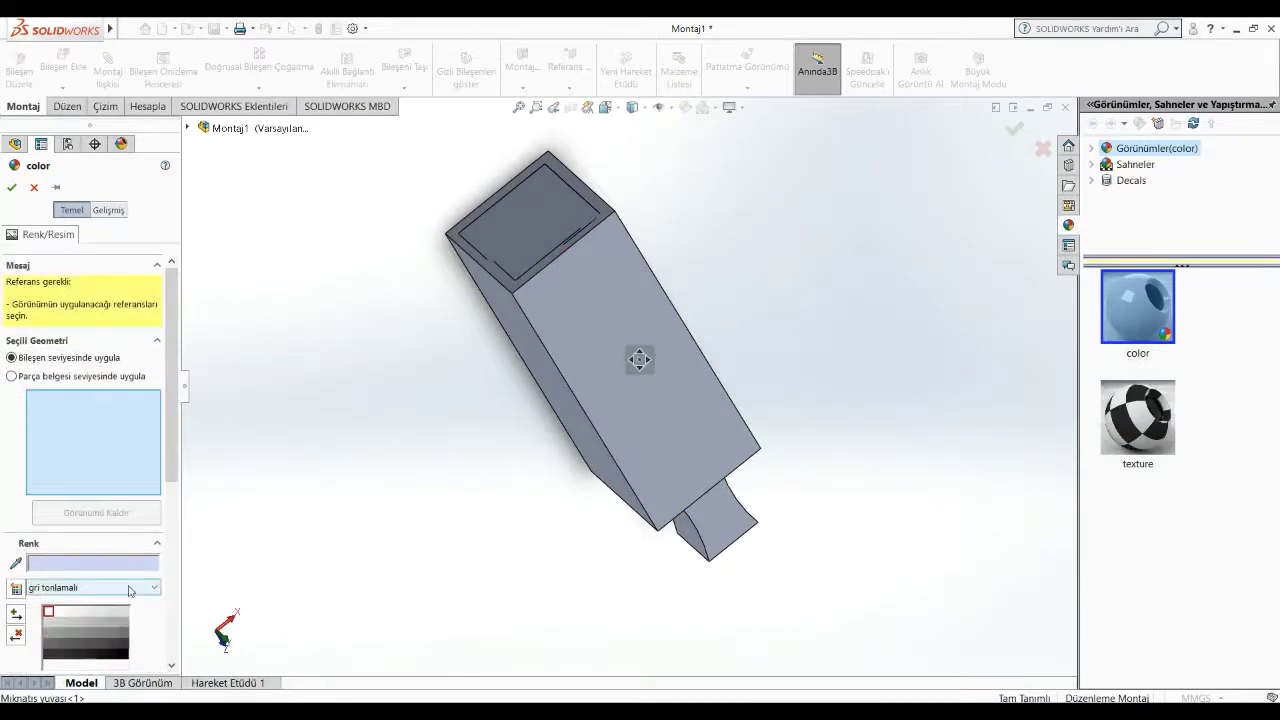
Step: Switch to the standard colour palette and select the Mıknatıs yuvası-1 holder
click(128, 589)
click(80, 605)
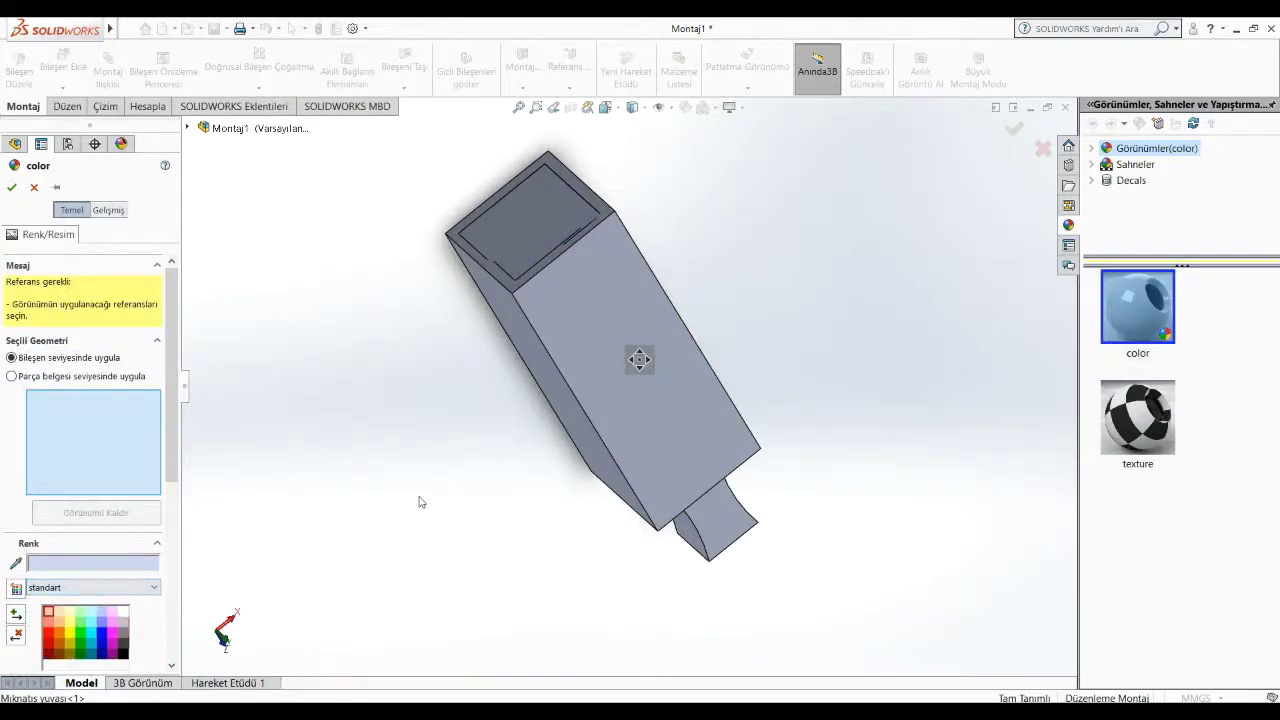
middle_drag(420, 502, 566, 405)
click(566, 405)
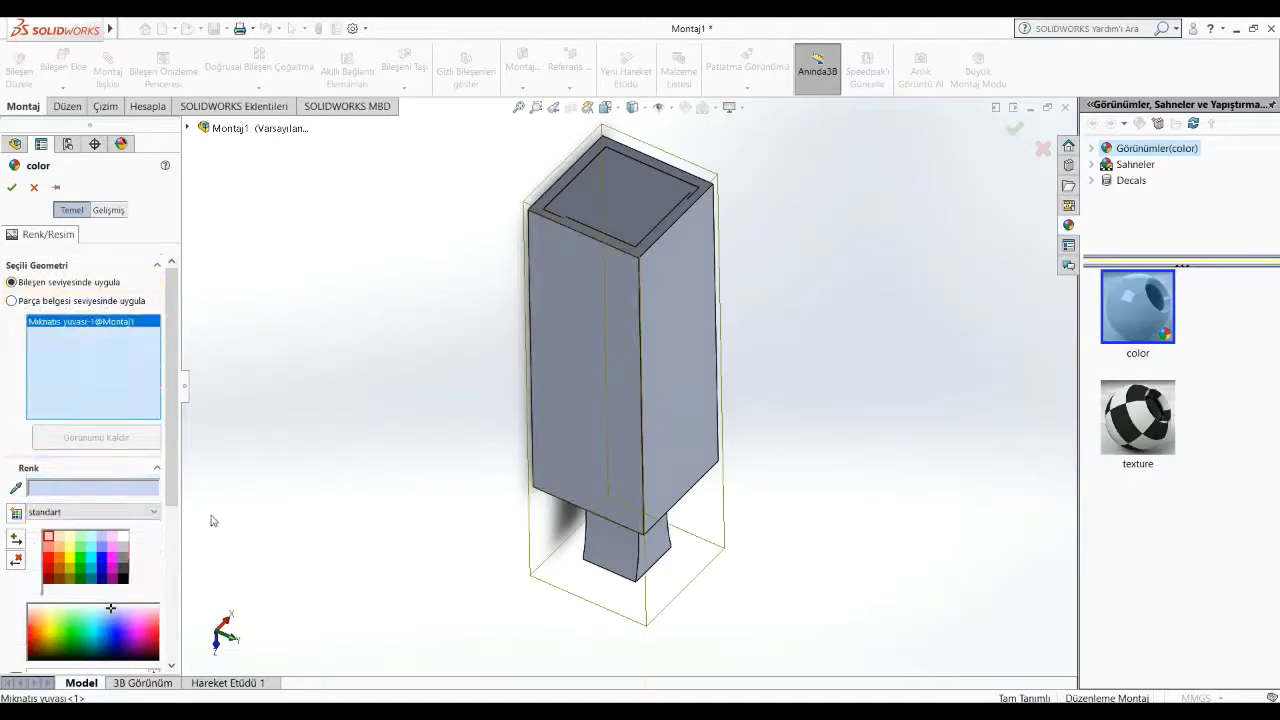
Step: Try white and peach on the holder, then settle on a pale green
drag(81, 628, 108, 622)
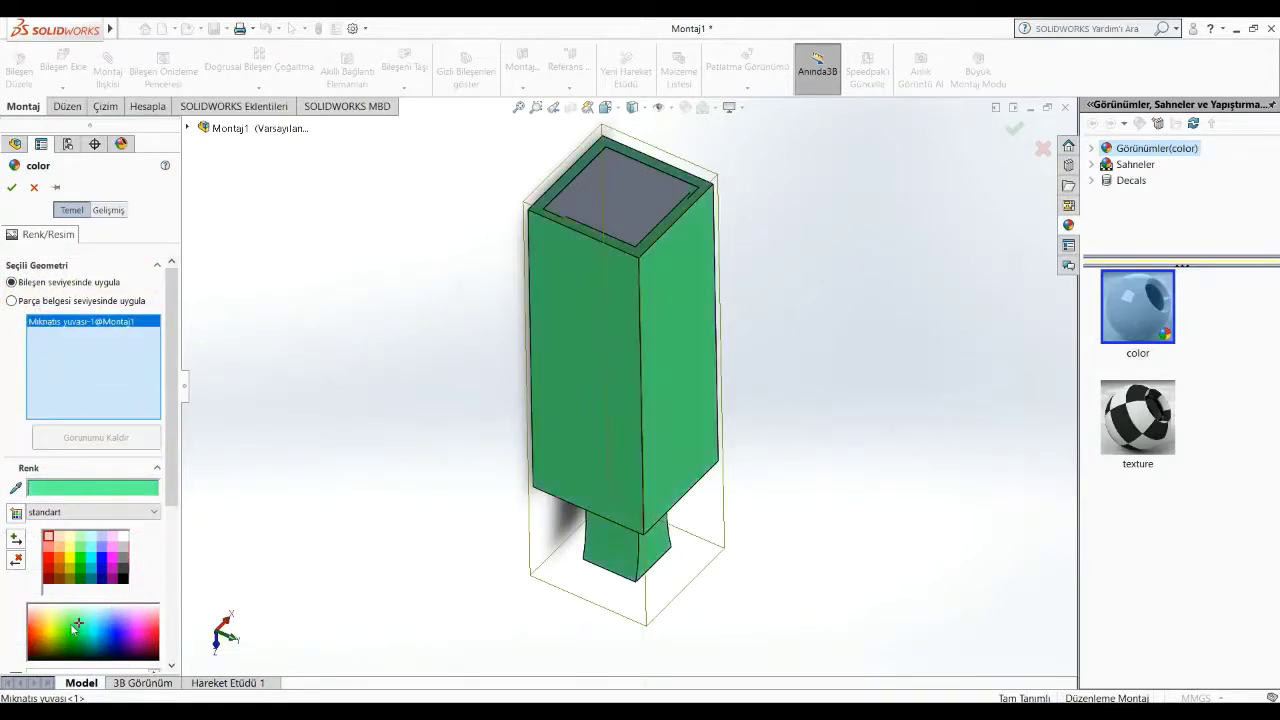
click(124, 539)
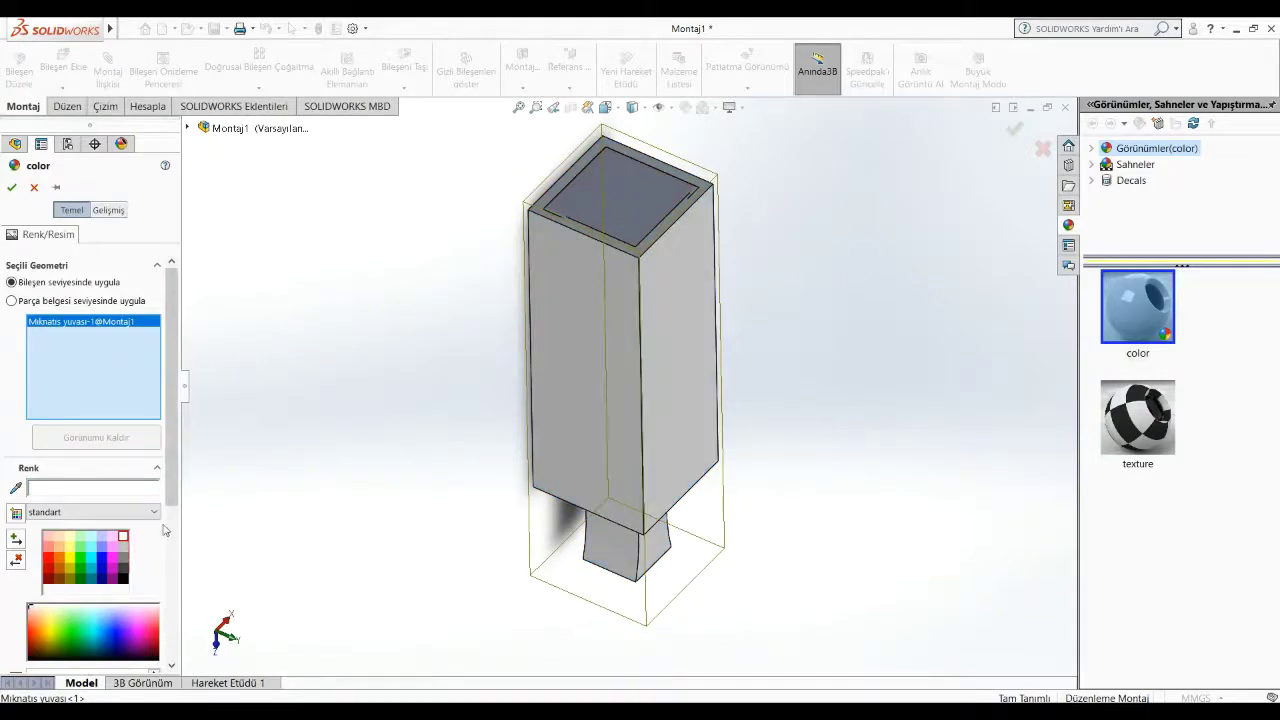
middle_drag(420, 489, 646, 609)
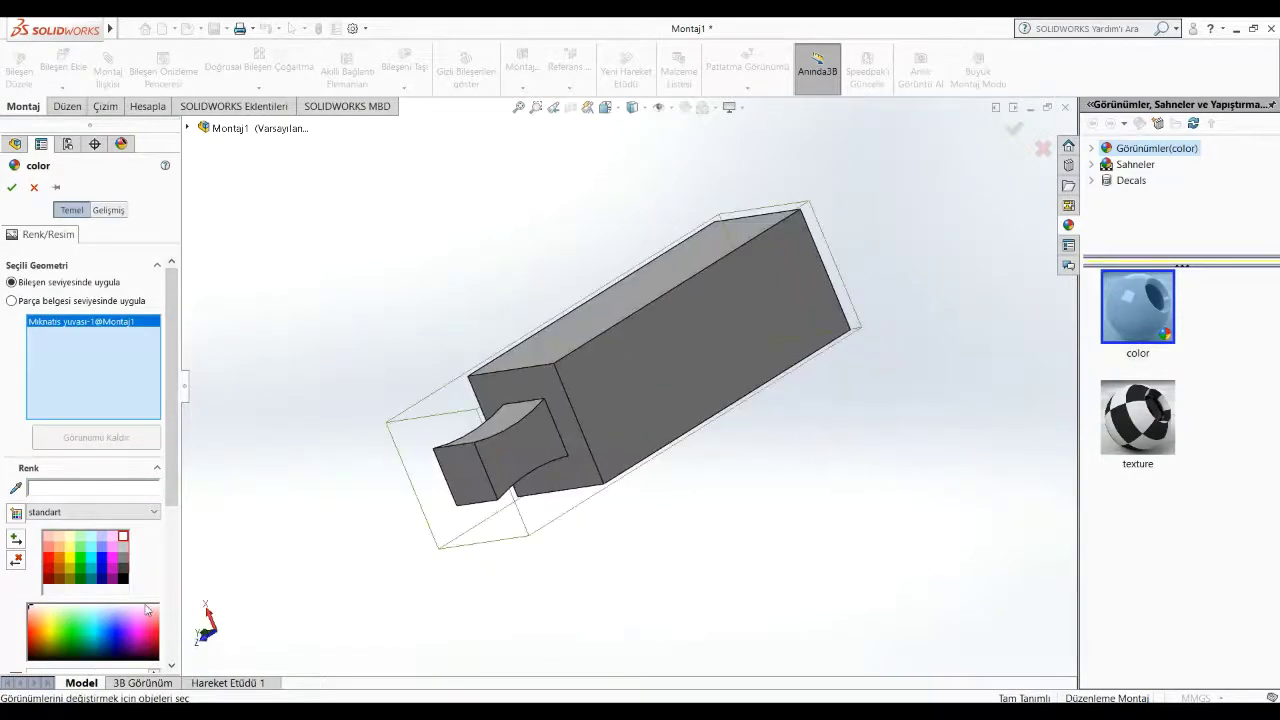
click(57, 541)
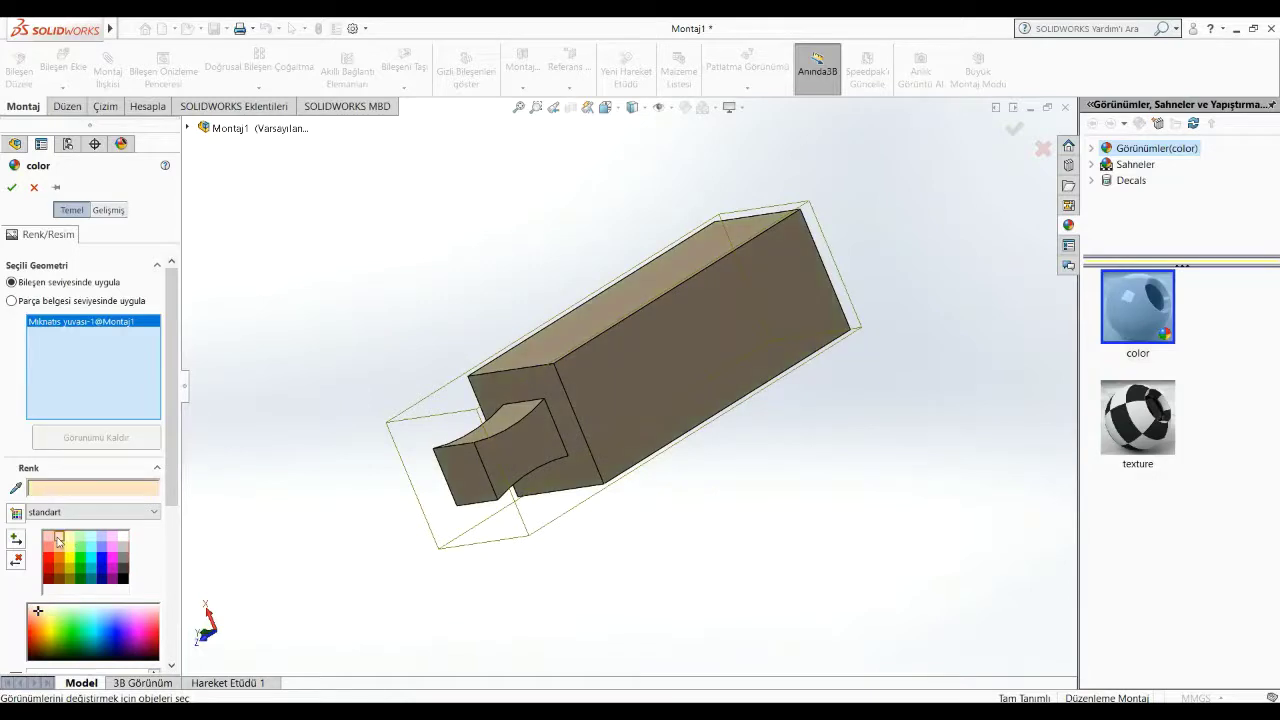
click(123, 539)
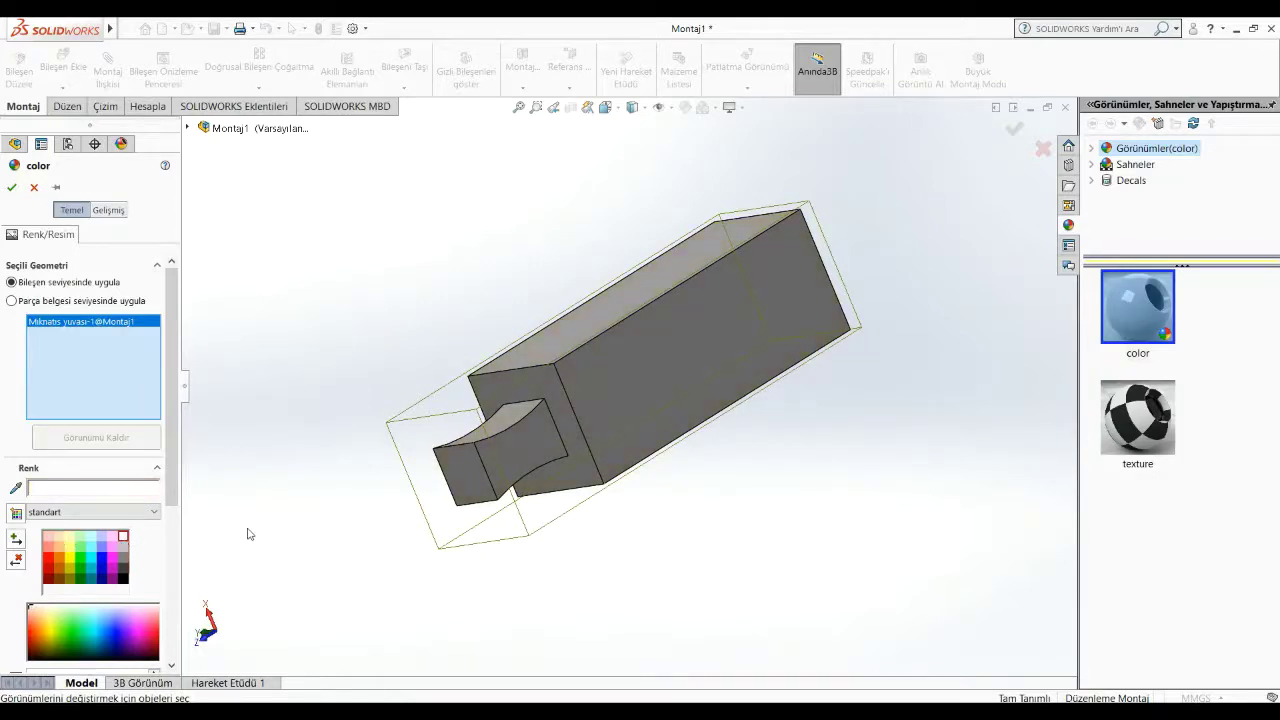
middle_drag(249, 534, 314, 606)
mouse_move(354, 560)
middle_down()
mouse_move(474, 591)
mouse_move(528, 525)
mouse_move(600, 366)
mouse_move(749, 263)
middle_up()
scroll(745, 262, down, 2)
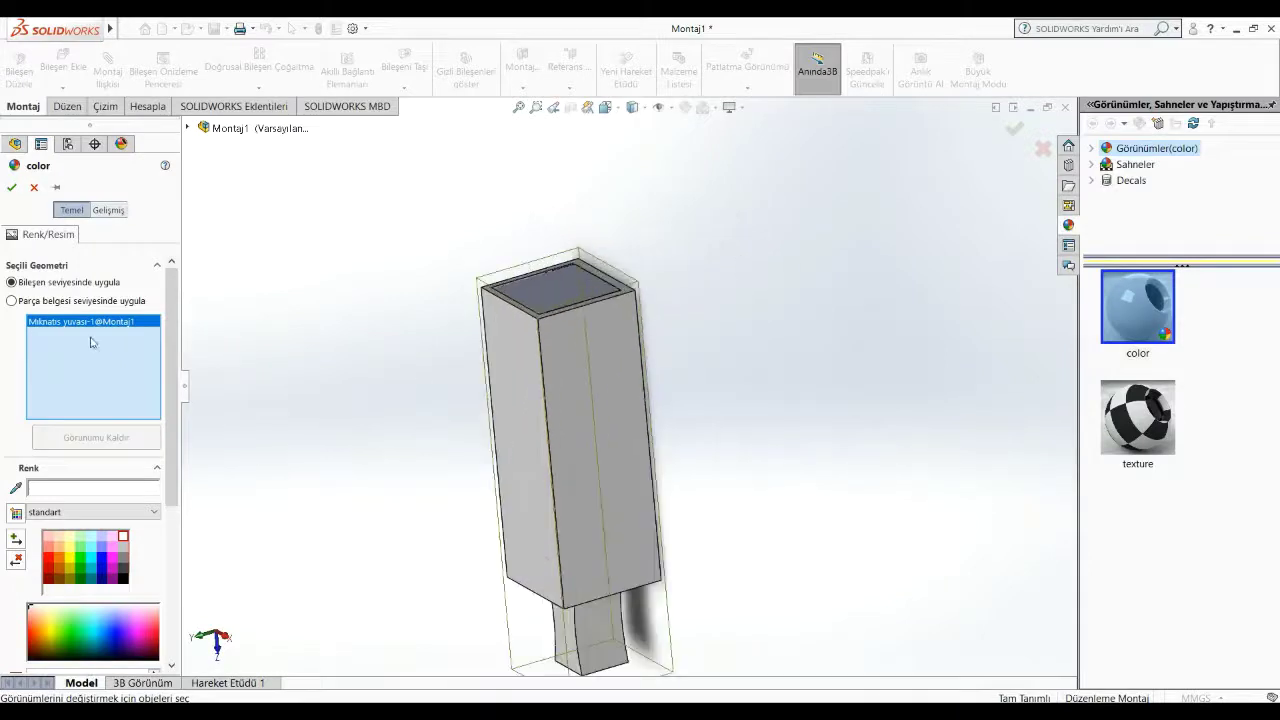
click(86, 637)
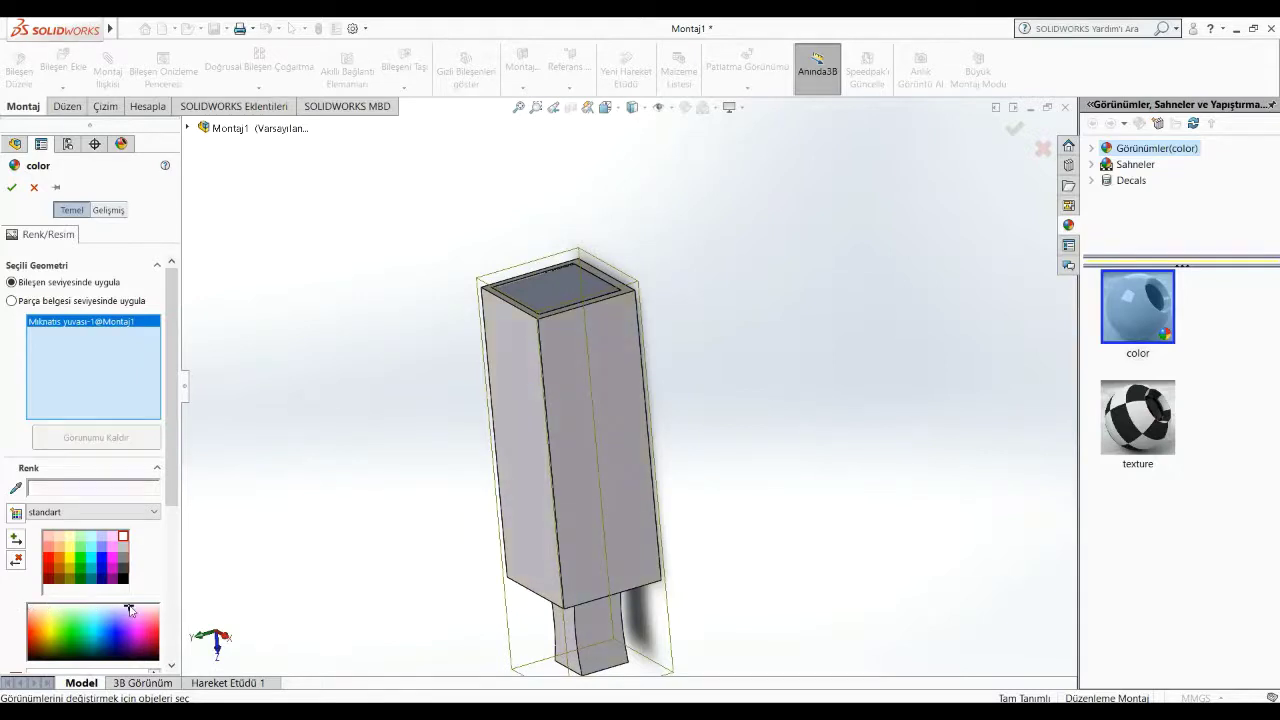
Step: Accept the magnet holder's new colour and save the assembly as 'Mıknatıs Montaj' in Belgeler
click(11, 187)
mouse_move(353, 408)
middle_down()
mouse_move(440, 526)
mouse_move(591, 666)
mouse_move(838, 495)
mouse_move(650, 480)
mouse_move(760, 443)
middle_up()
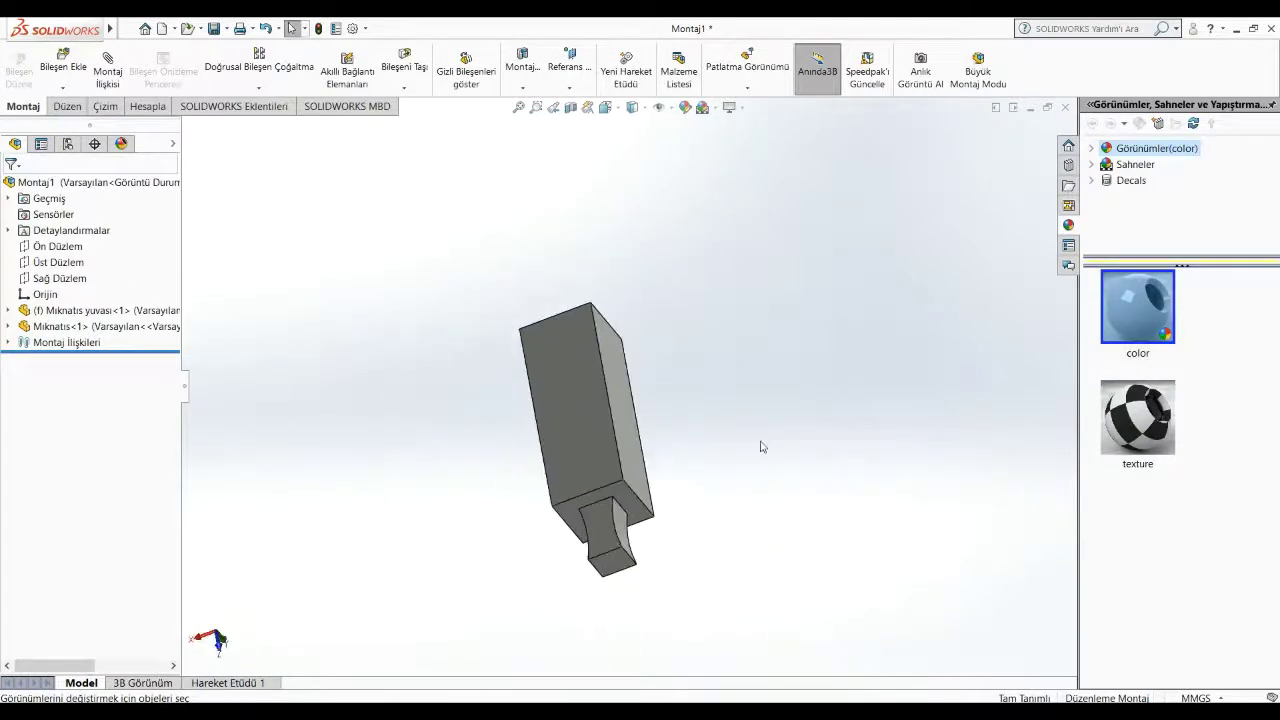
click(228, 30)
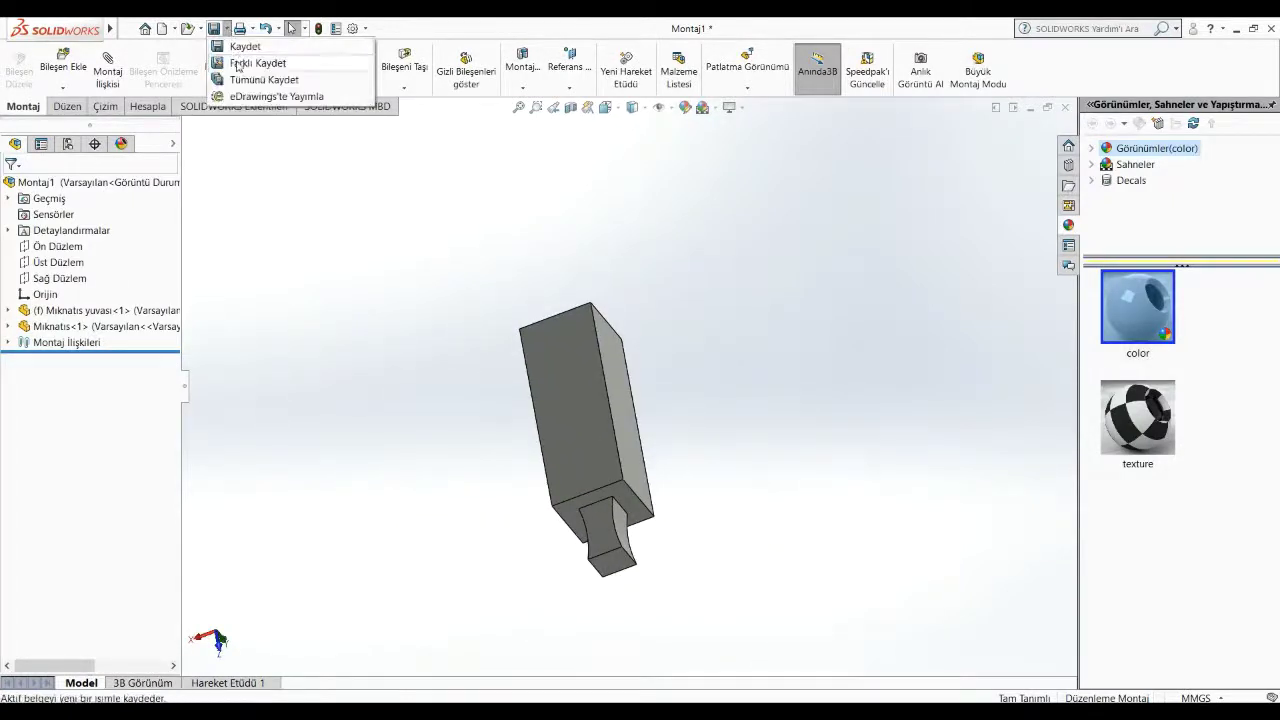
click(237, 56)
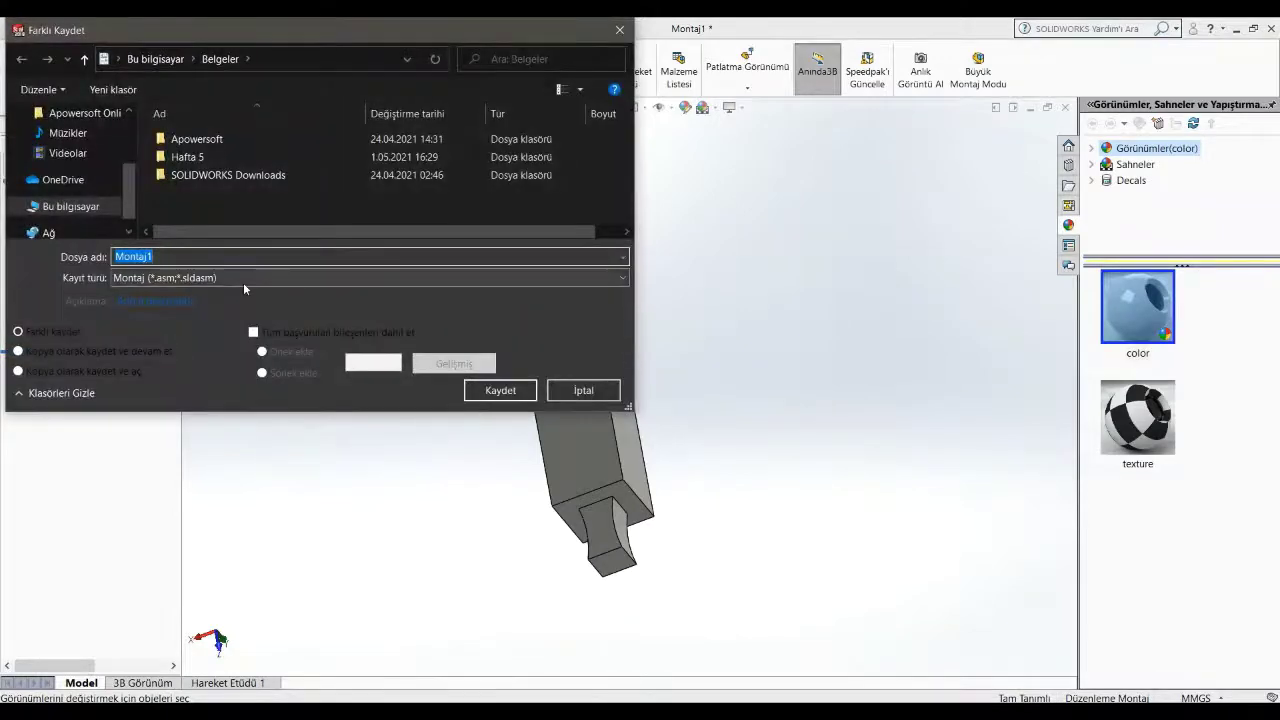
text(Mıkna)
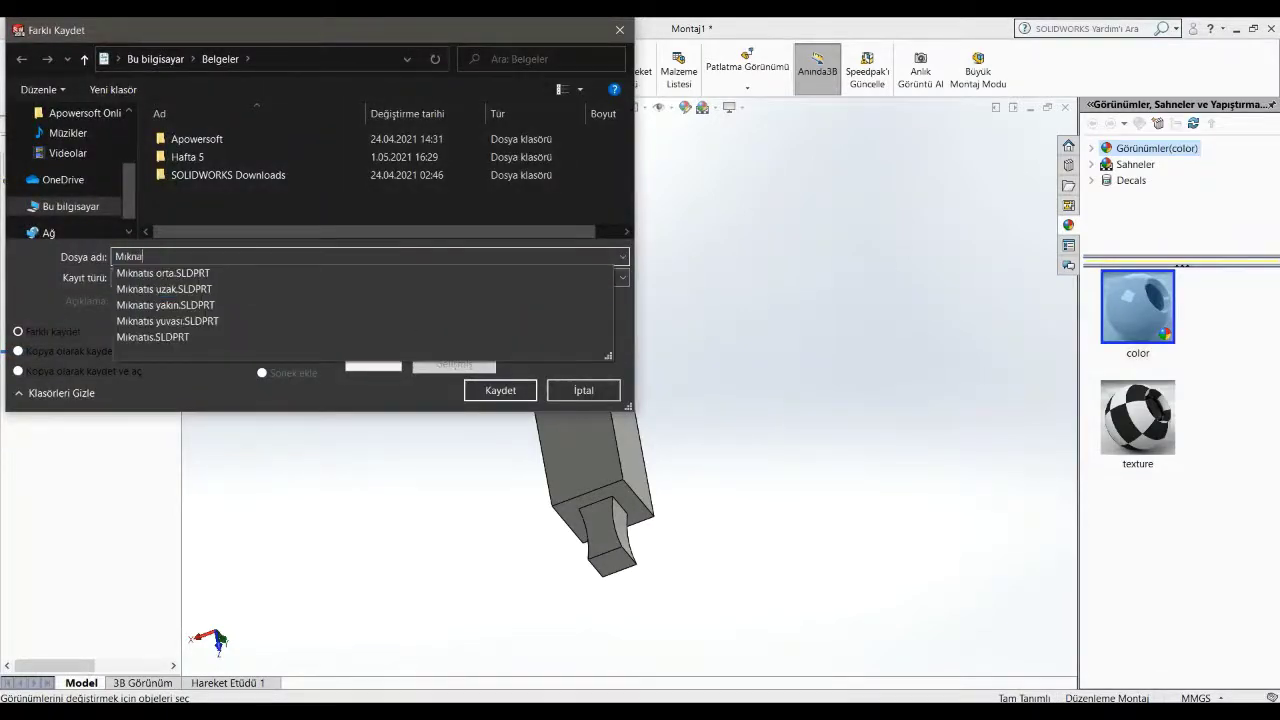
text(tıs Montaj)
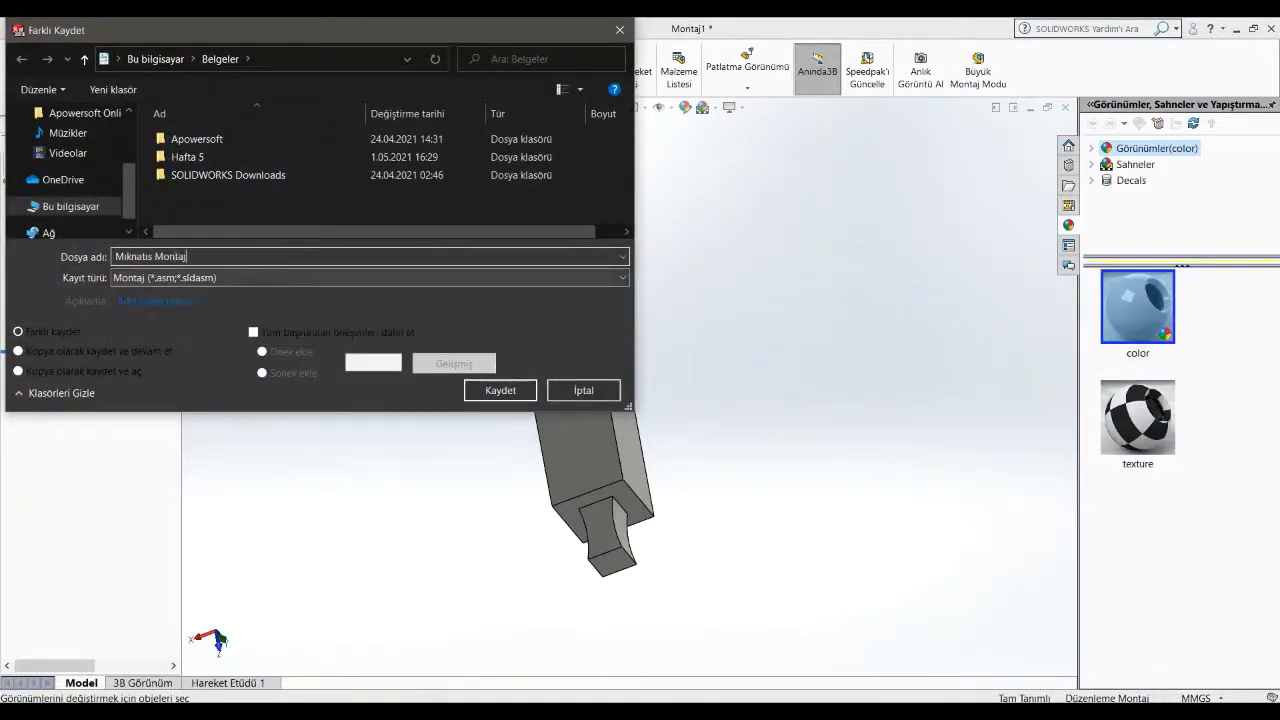
key(Return)
middle_drag(489, 259, 509, 297)
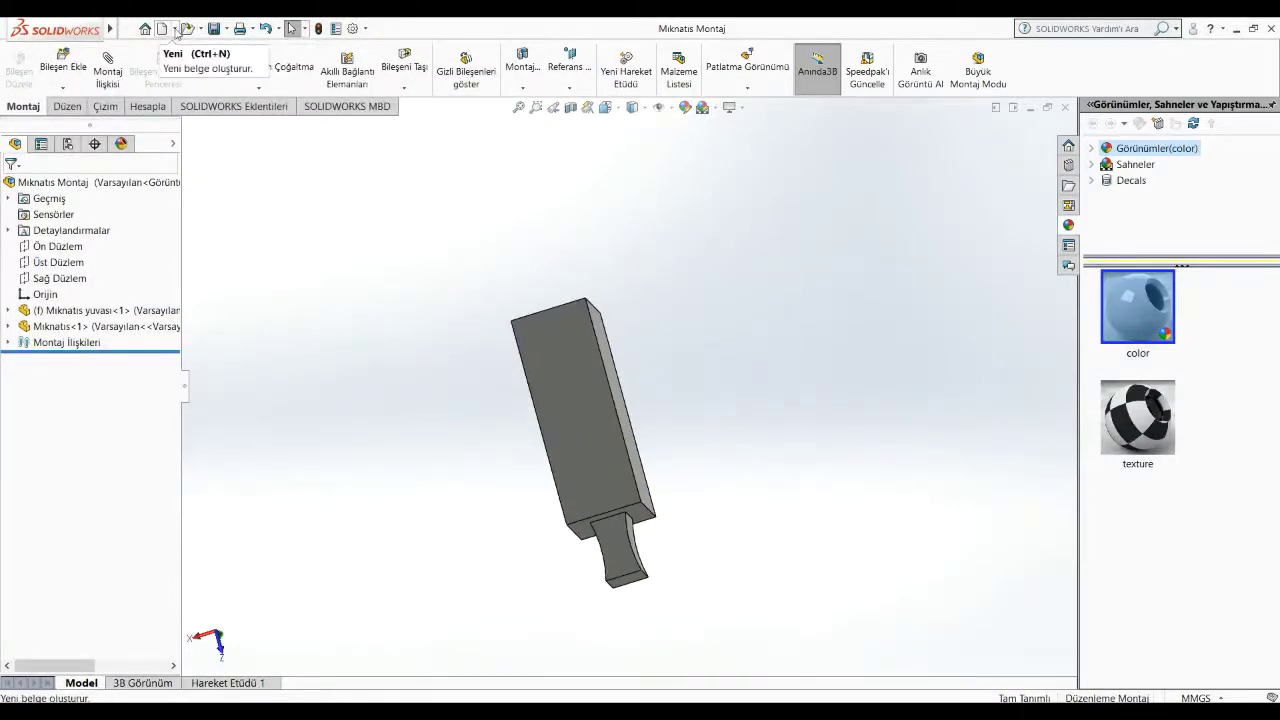
Step: Create a new assembly and place Parça1, the rounded square block, as its first component
click(175, 29)
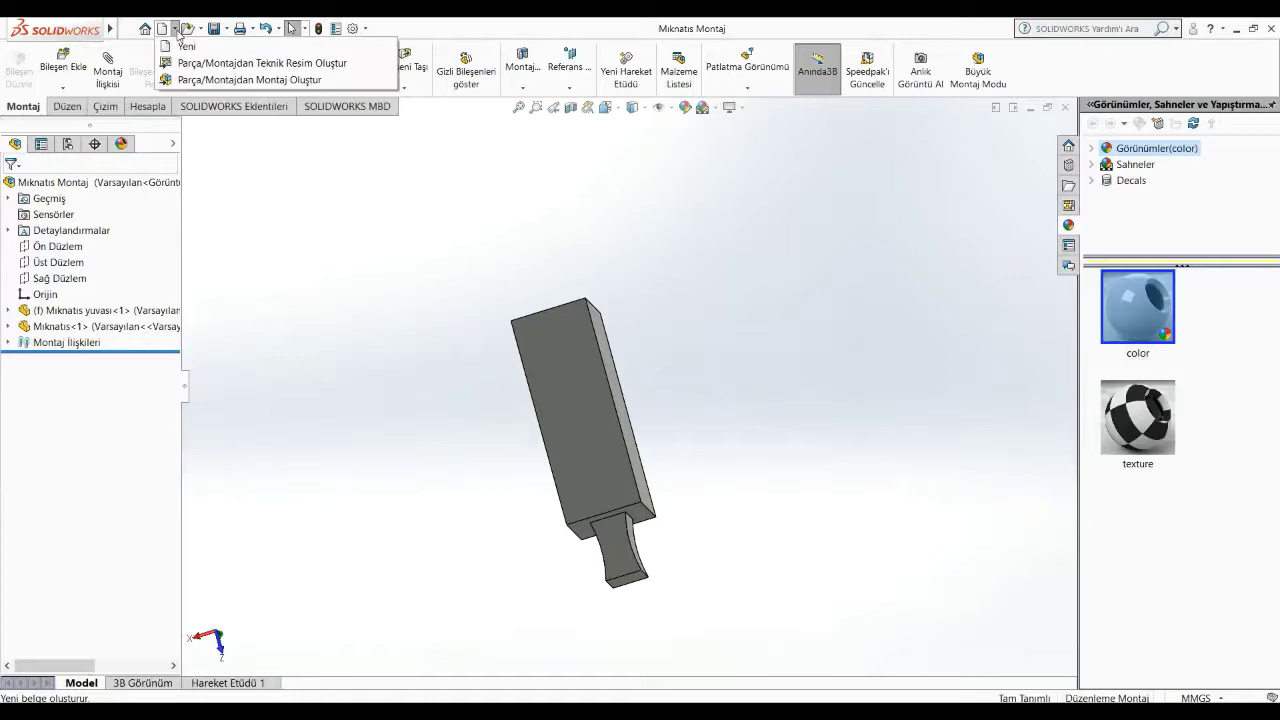
click(184, 47)
click(552, 536)
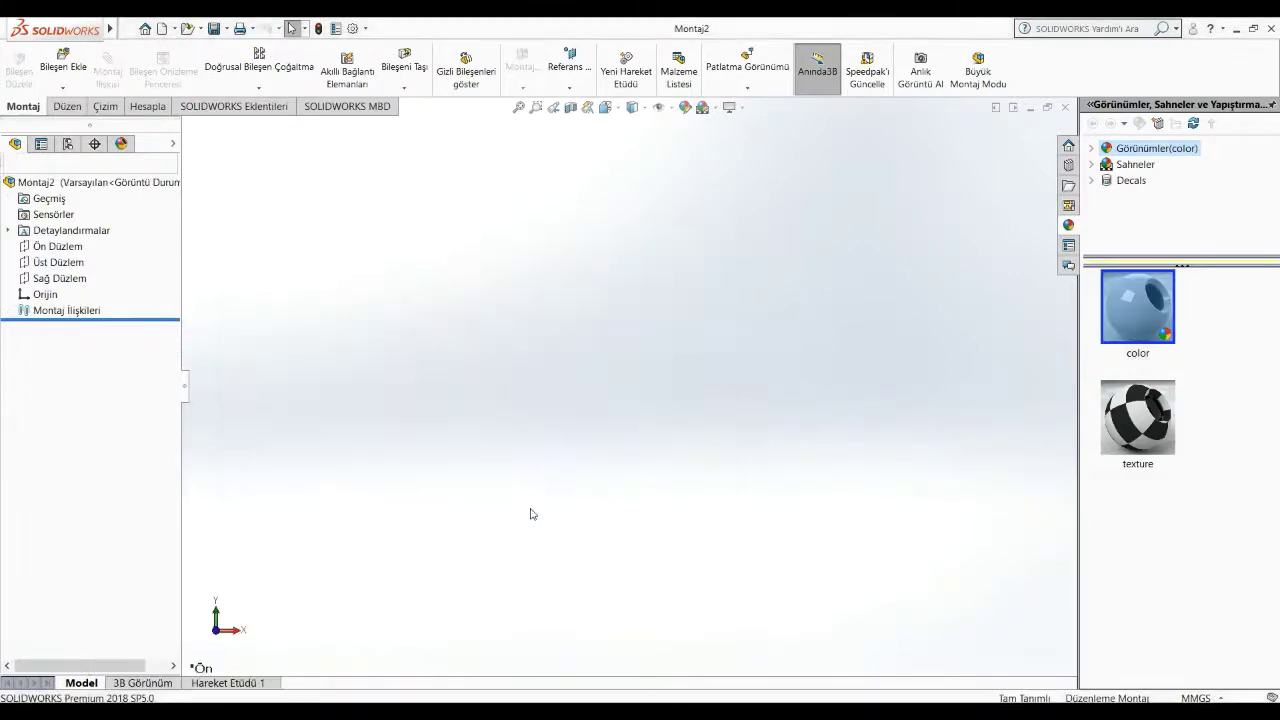
click(74, 78)
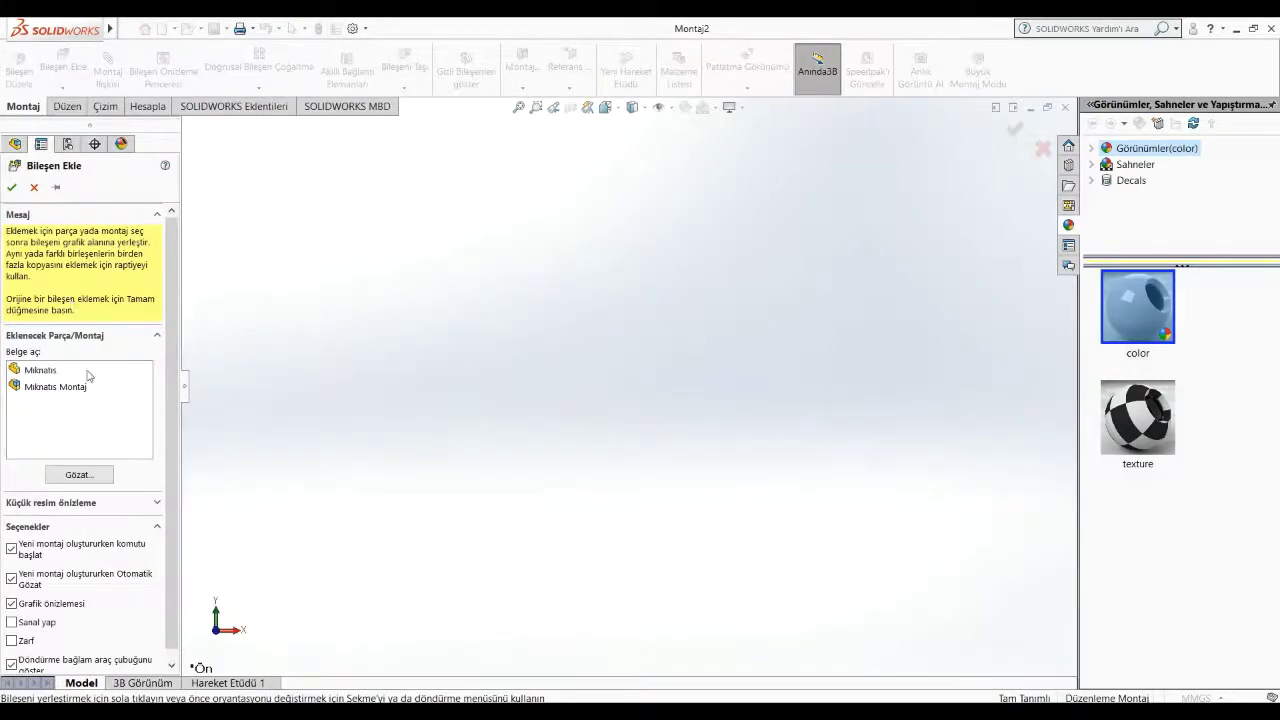
click(80, 475)
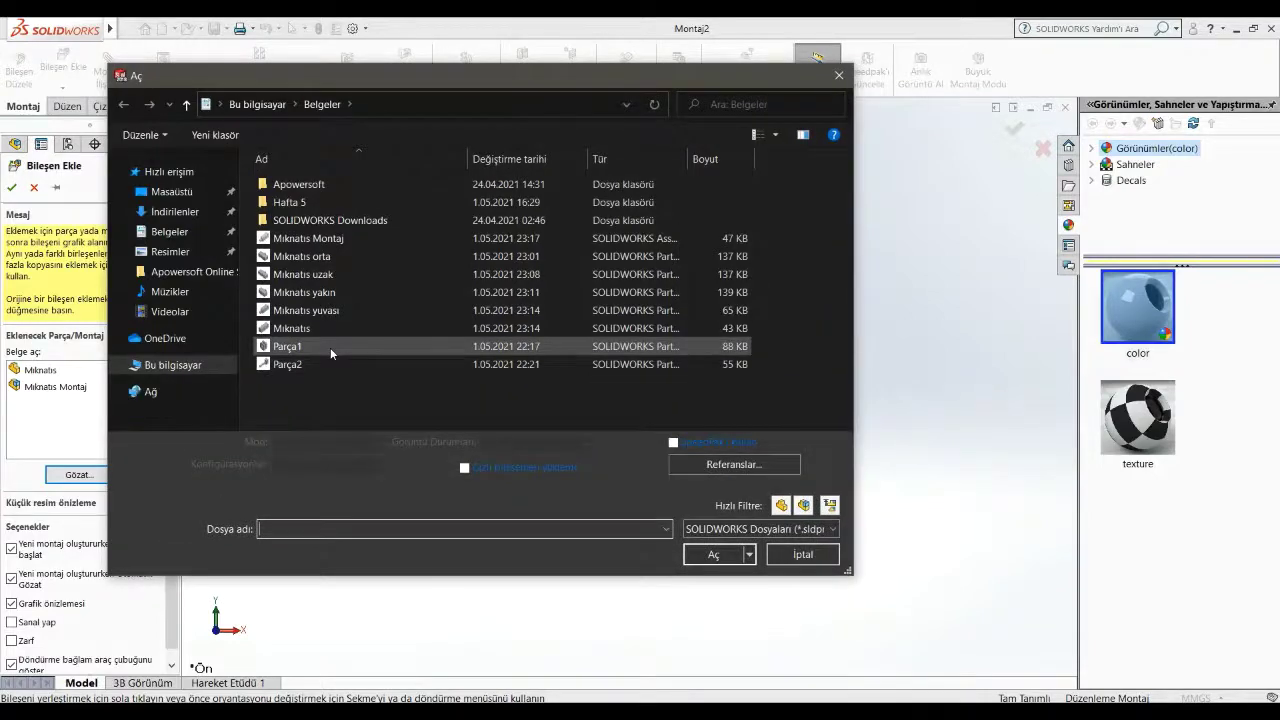
click(330, 347)
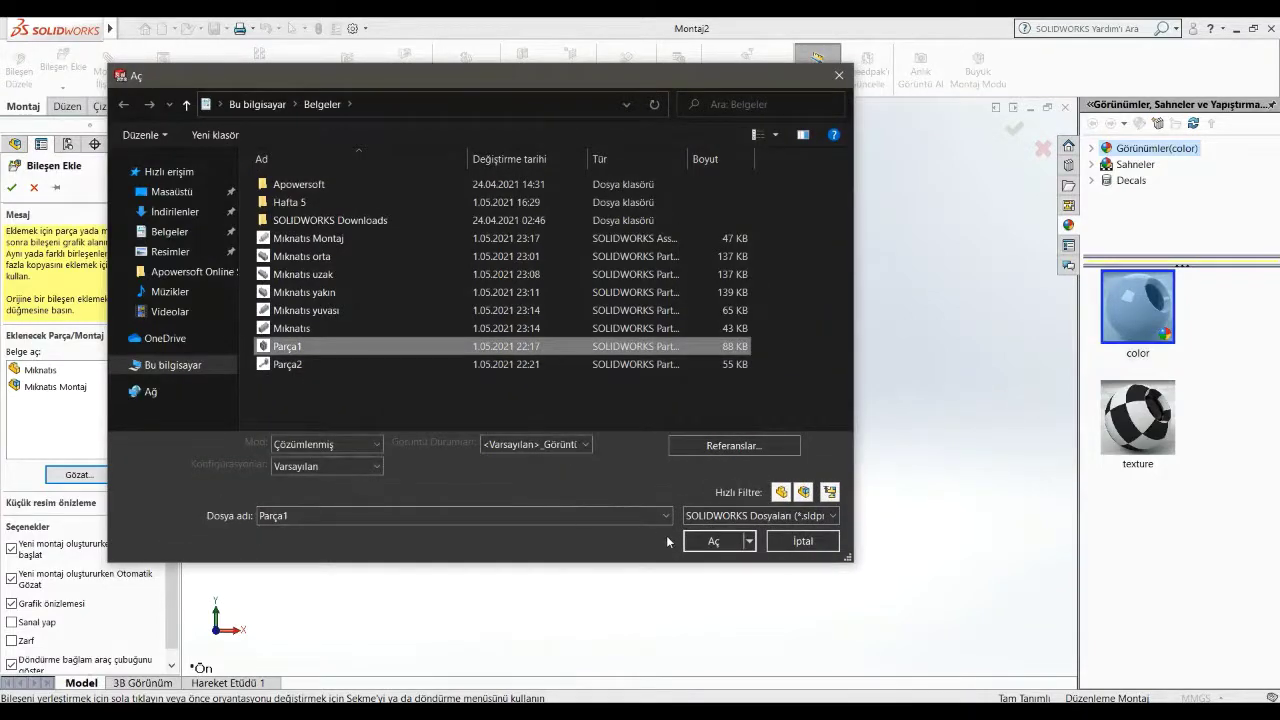
click(710, 541)
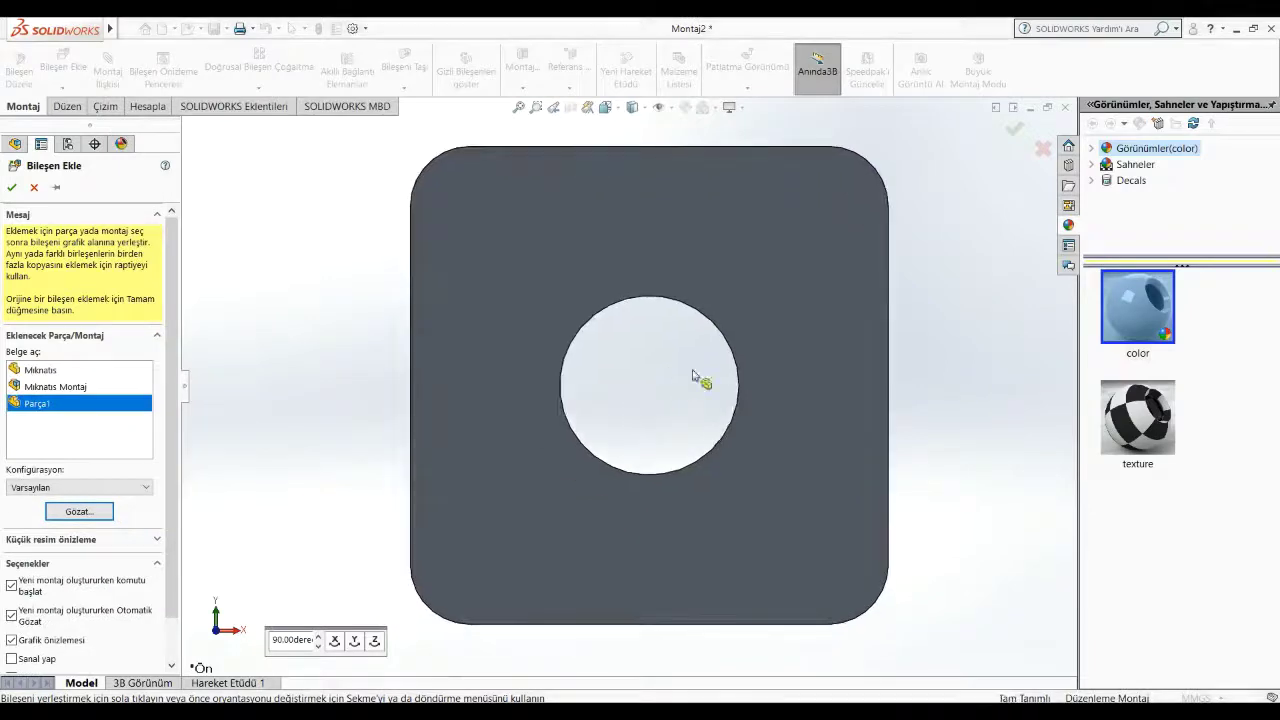
click(829, 289)
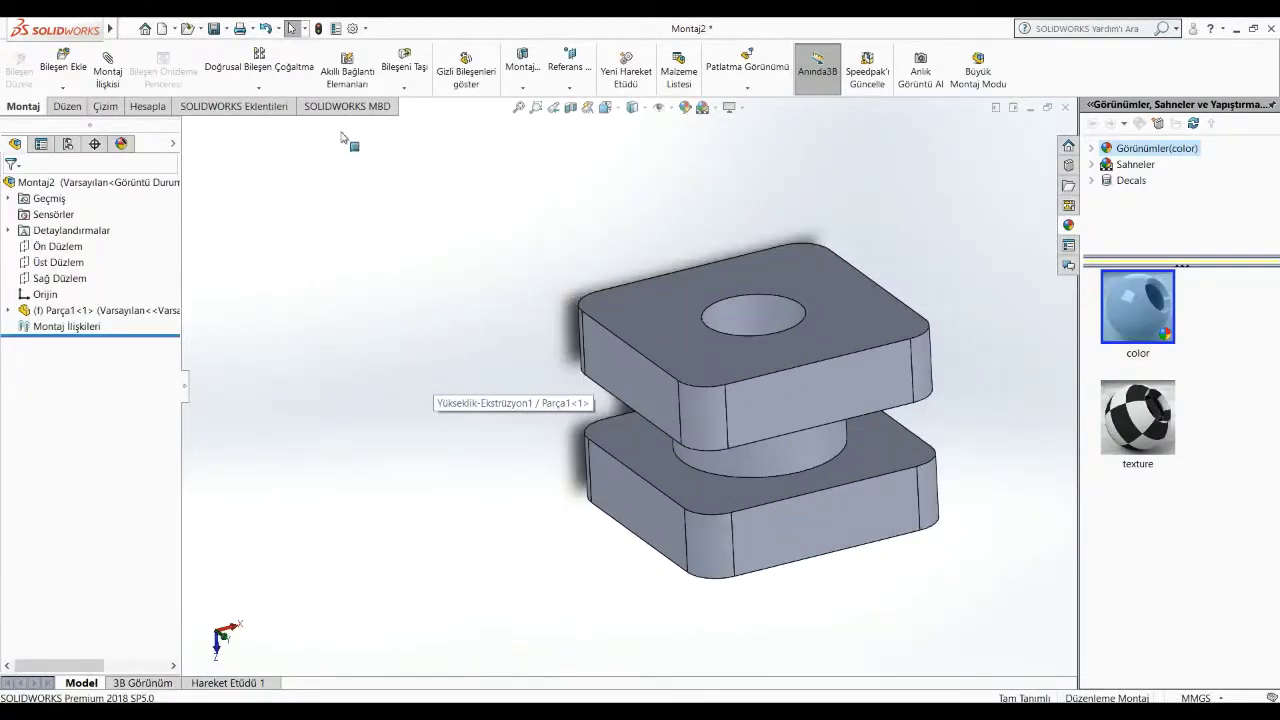
Step: Insert Parça2, rotate it to lie horizontally, and place it left of the block
click(63, 68)
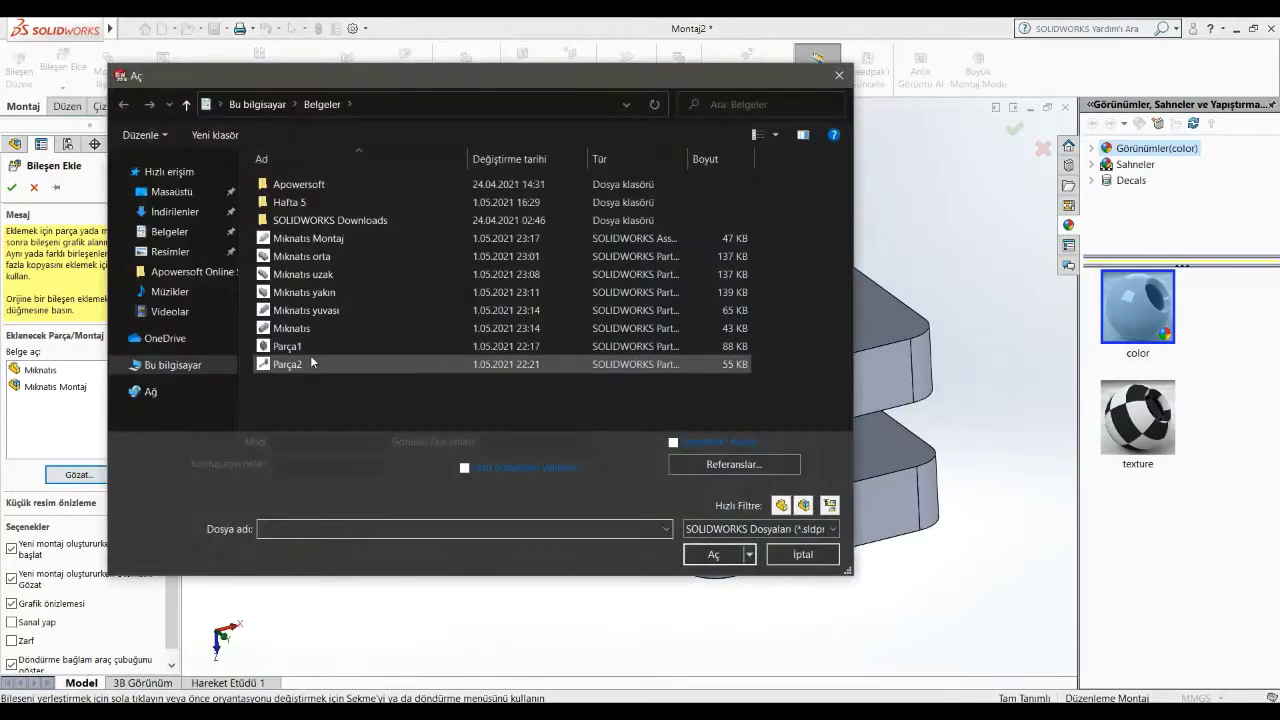
click(310, 364)
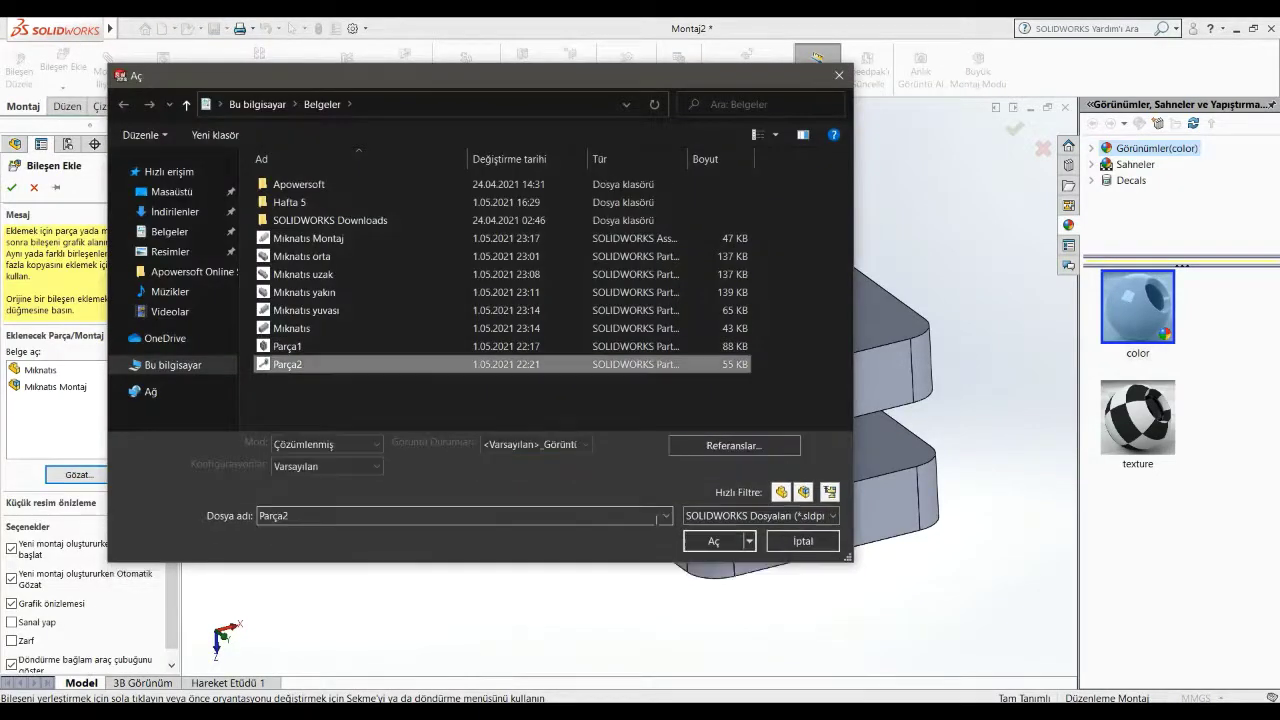
click(700, 541)
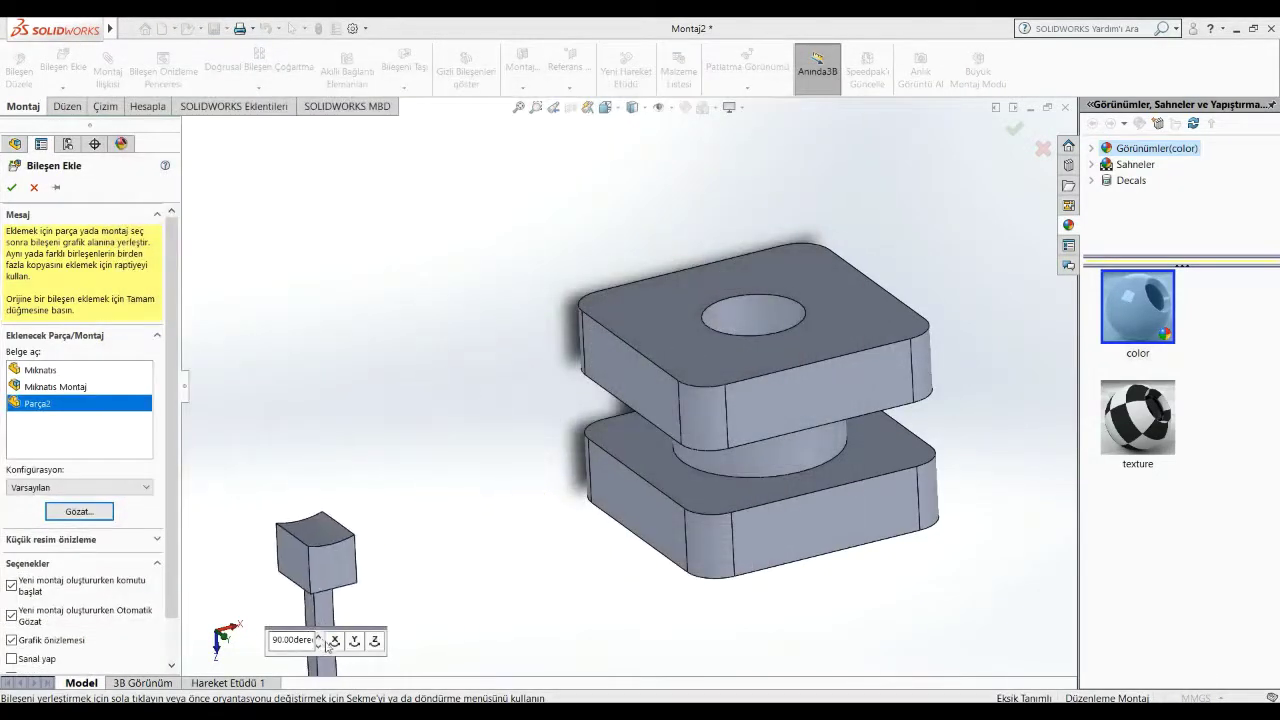
click(355, 640)
click(355, 640)
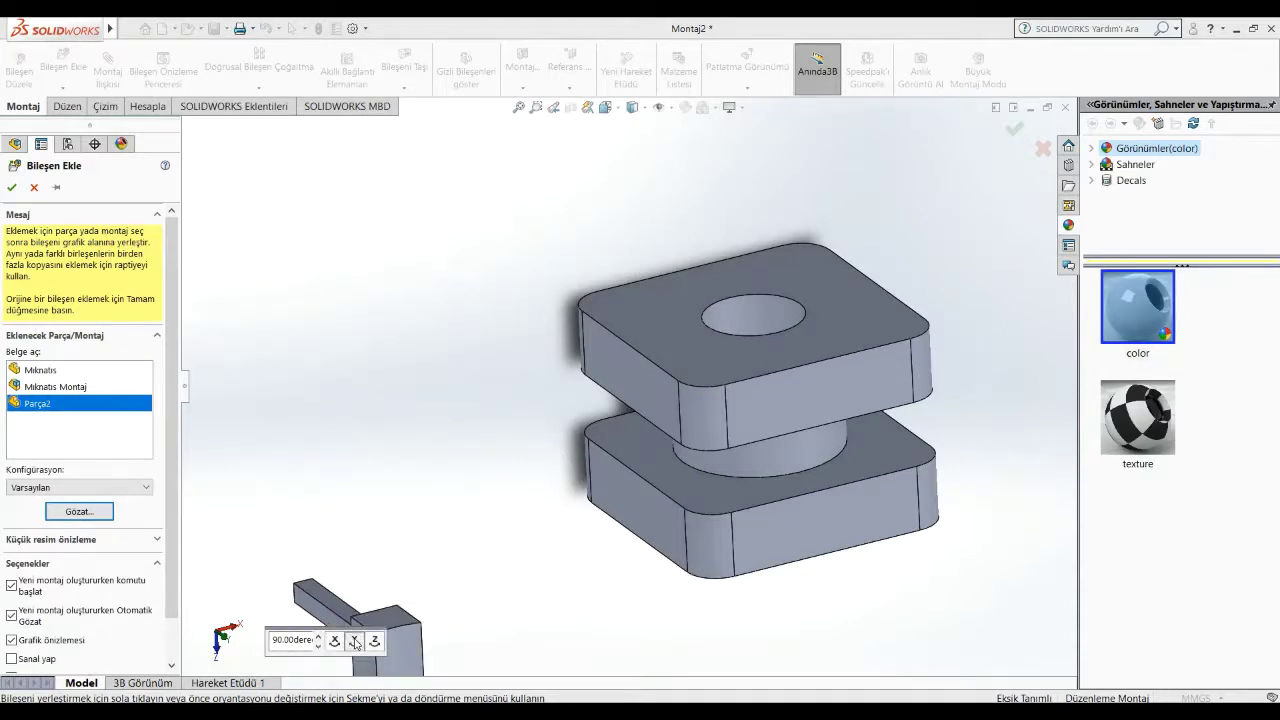
click(355, 640)
click(355, 640)
click(355, 640)
click(376, 640)
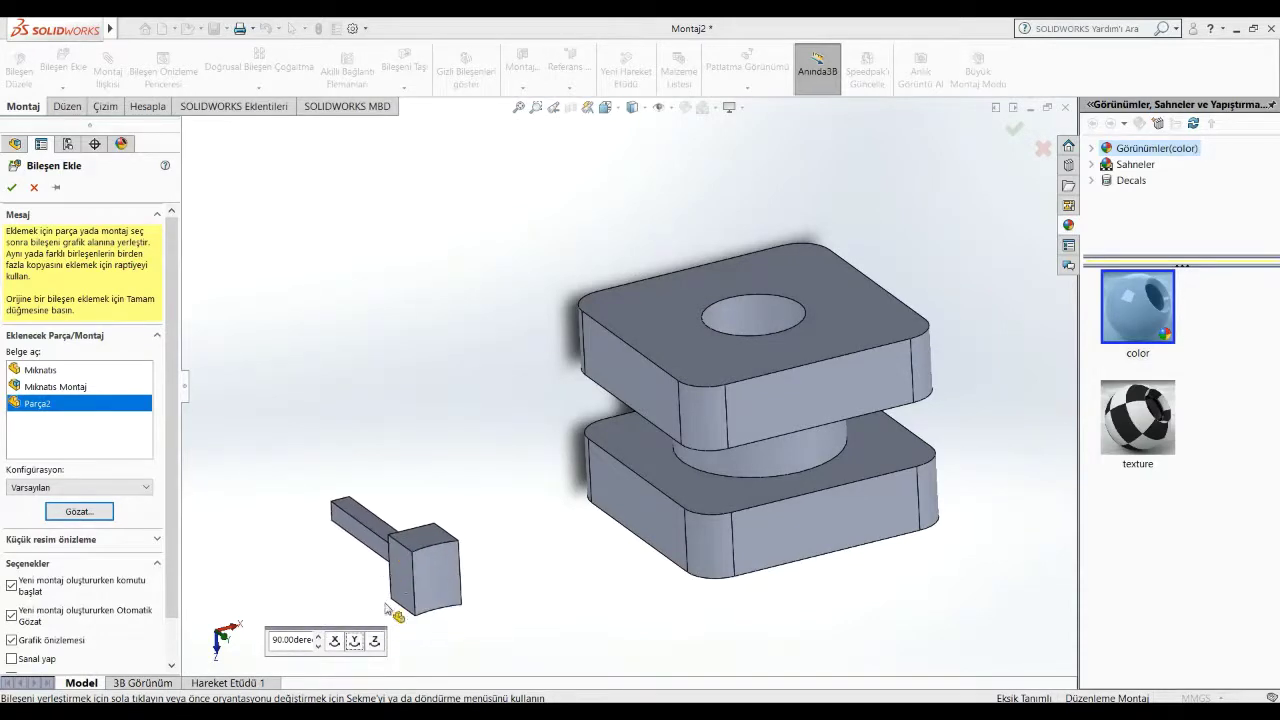
click(376, 640)
click(376, 640)
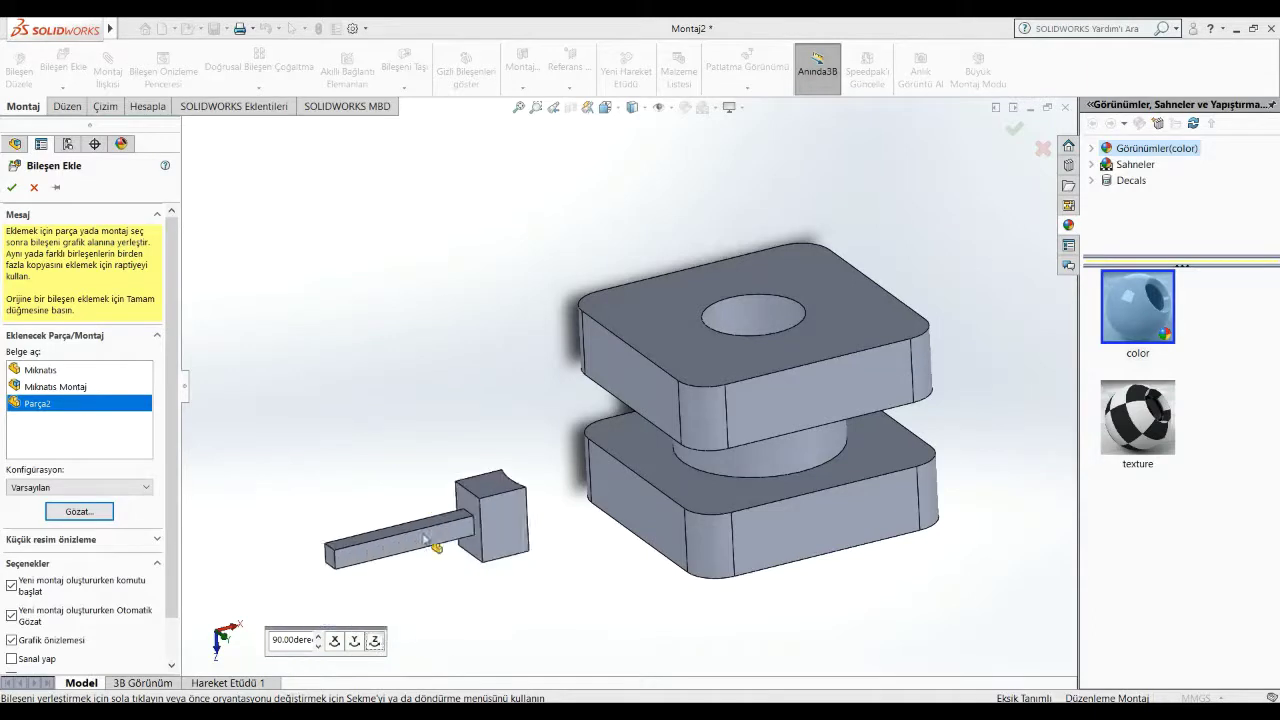
click(443, 546)
middle_drag(589, 558, 583, 549)
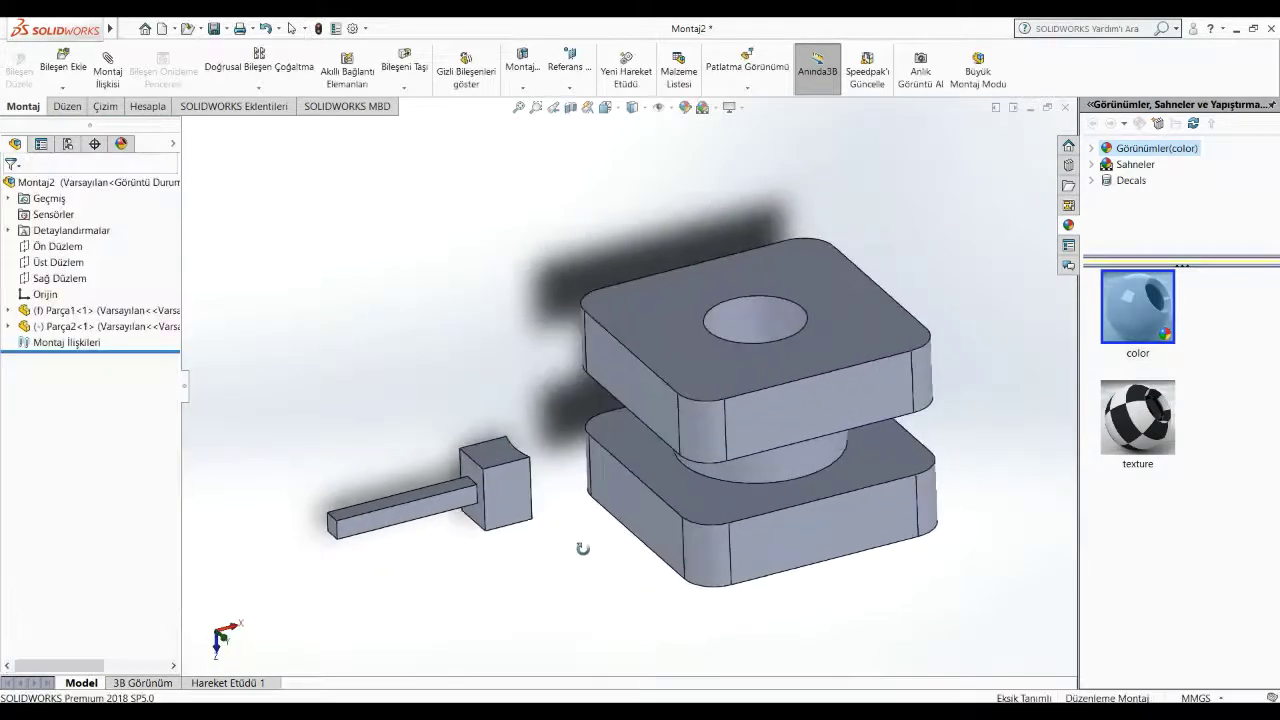
Step: Reposition the peg part and drag a copy of it to the right of the block
scroll(537, 491, up, 1)
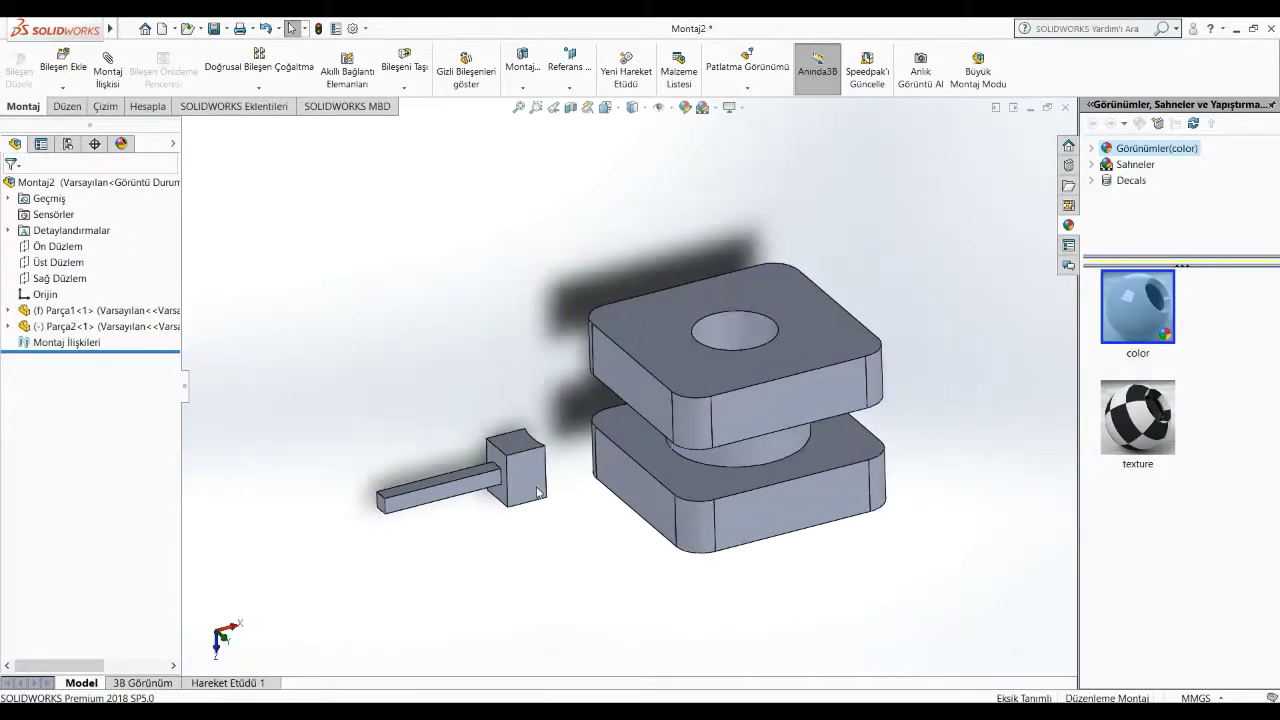
scroll(585, 462, down, 2)
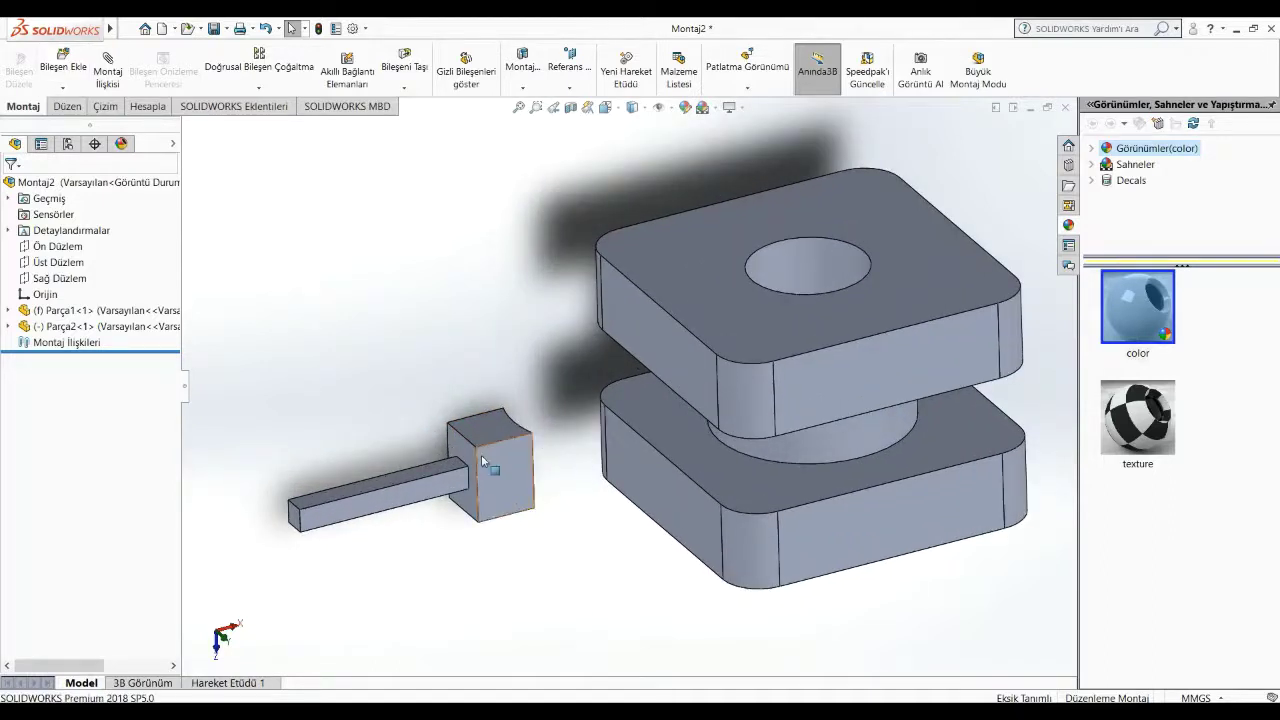
drag(485, 432, 660, 607)
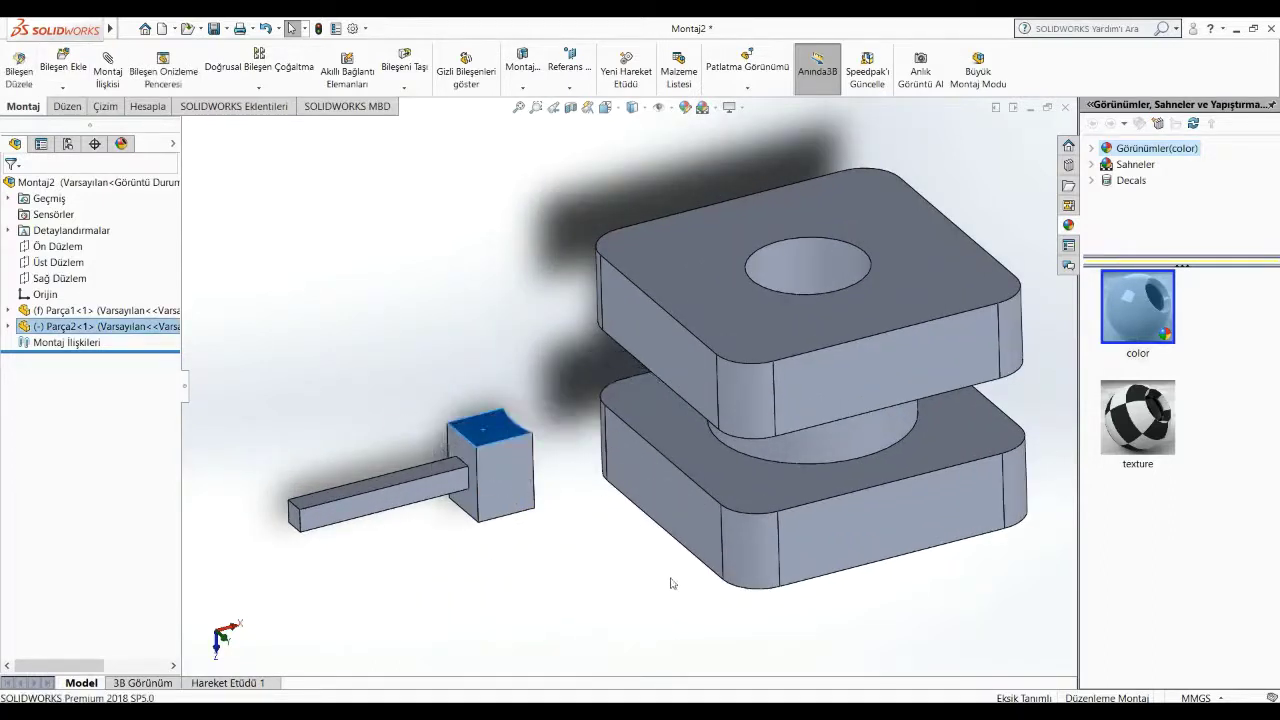
scroll(613, 572, up, 2)
drag(543, 439, 585, 613)
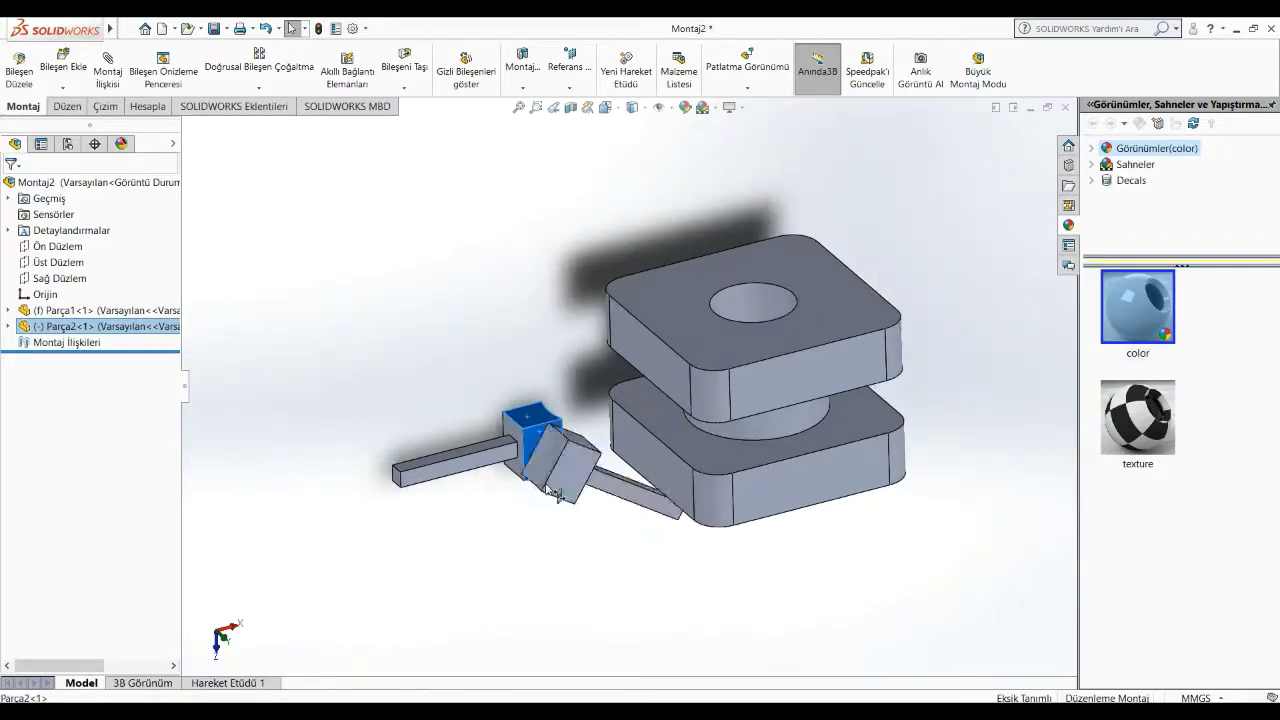
scroll(594, 608, up, 1)
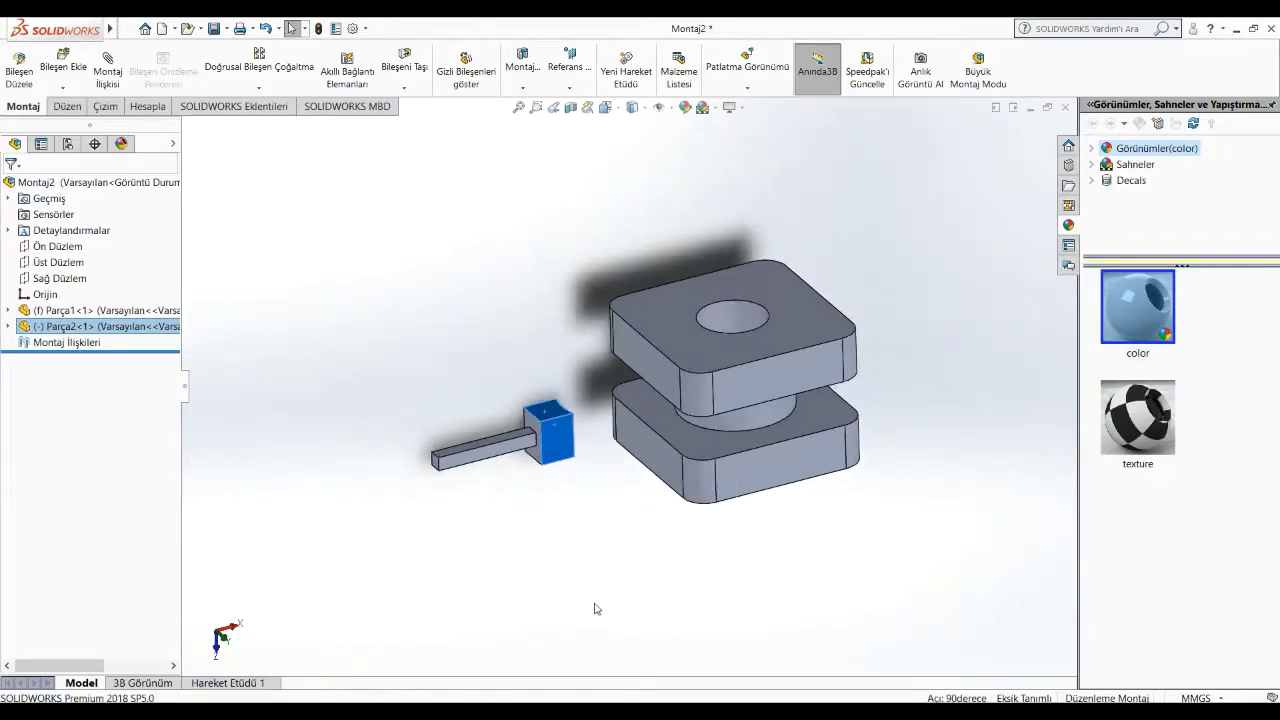
scroll(594, 608, up, 1)
click(631, 528)
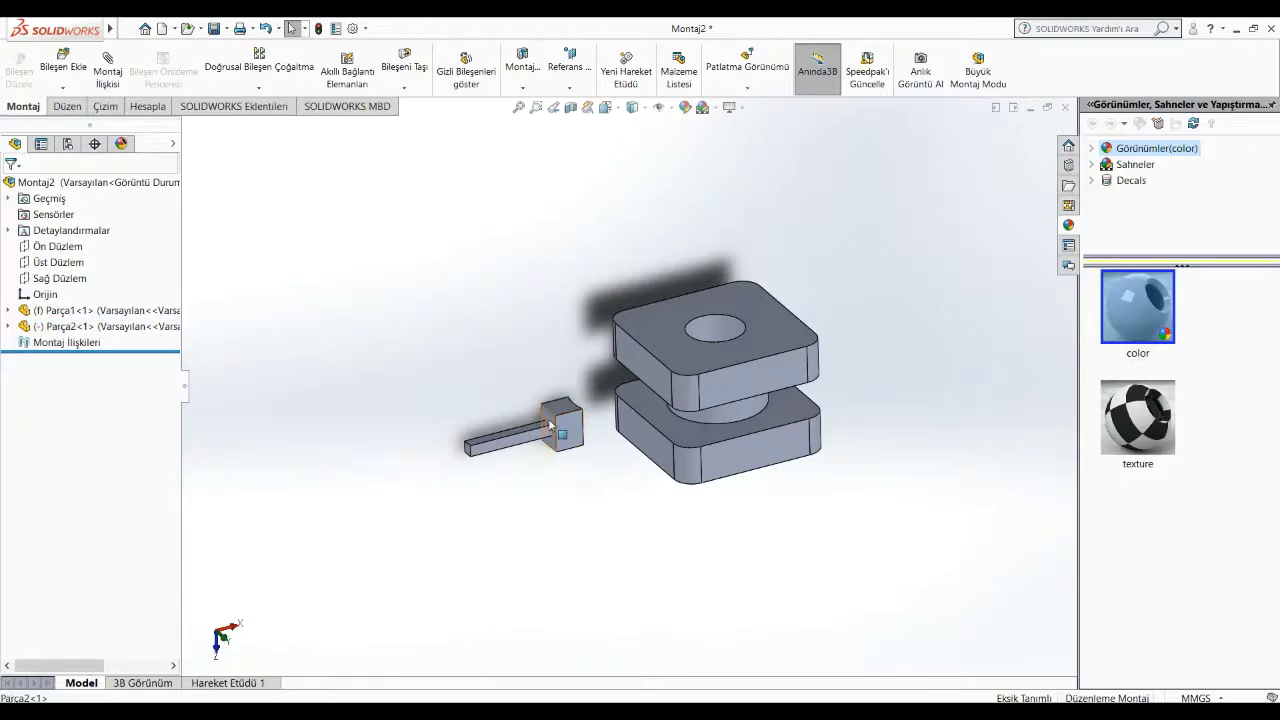
ctrl+drag(549, 425, 913, 437)
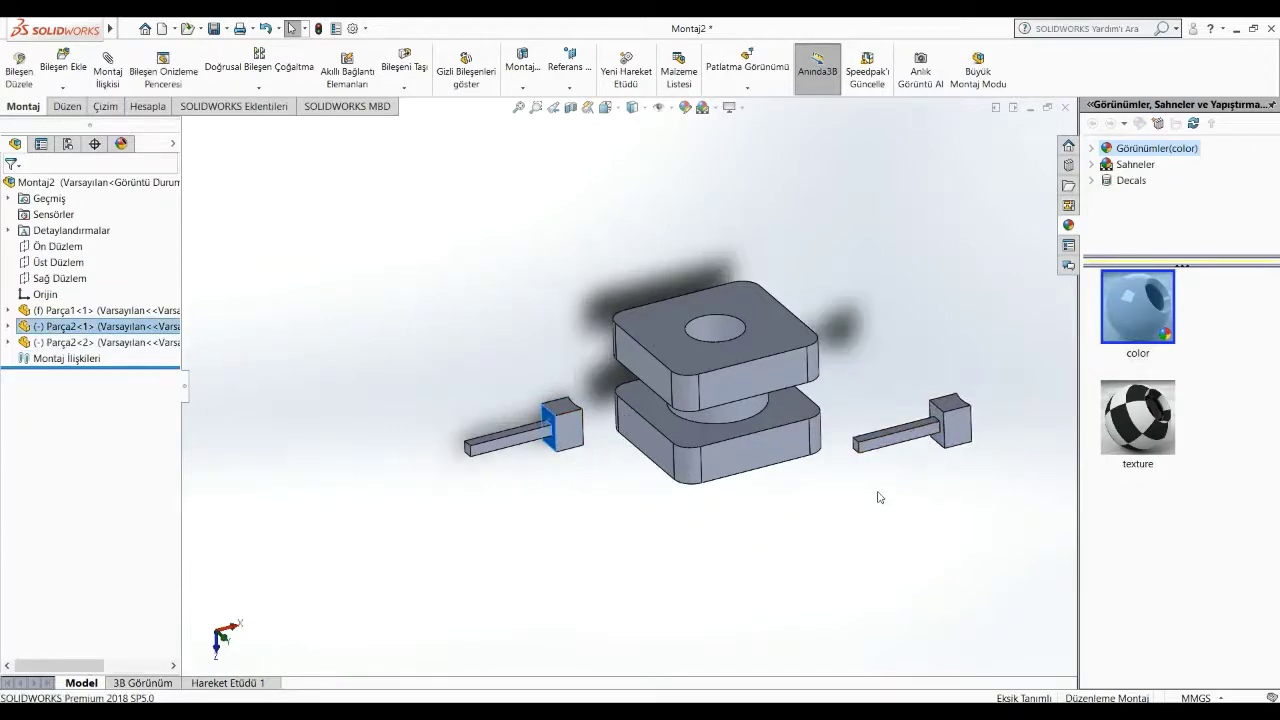
scroll(555, 370, down, 3)
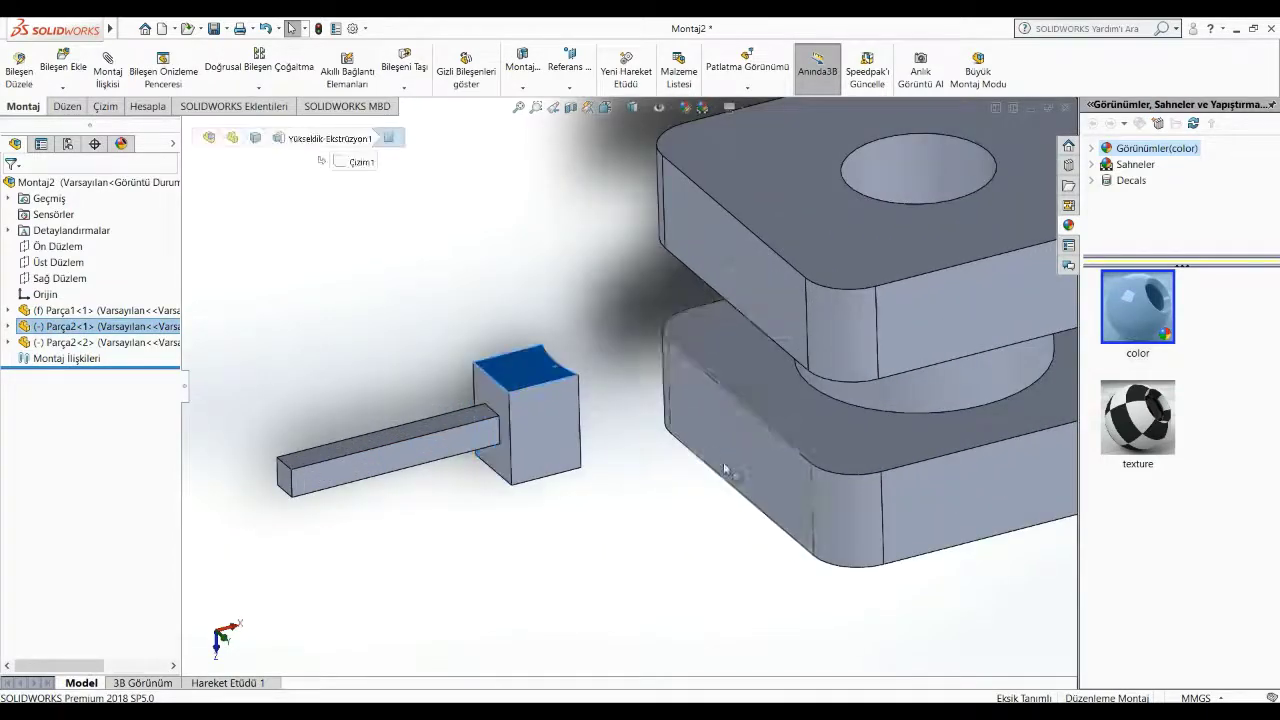
Step: Mate the peg coincident with the upper block's underside and concentric with the cylindrical face
middle_drag(555, 372, 720, 290)
ctrl+click(734, 277)
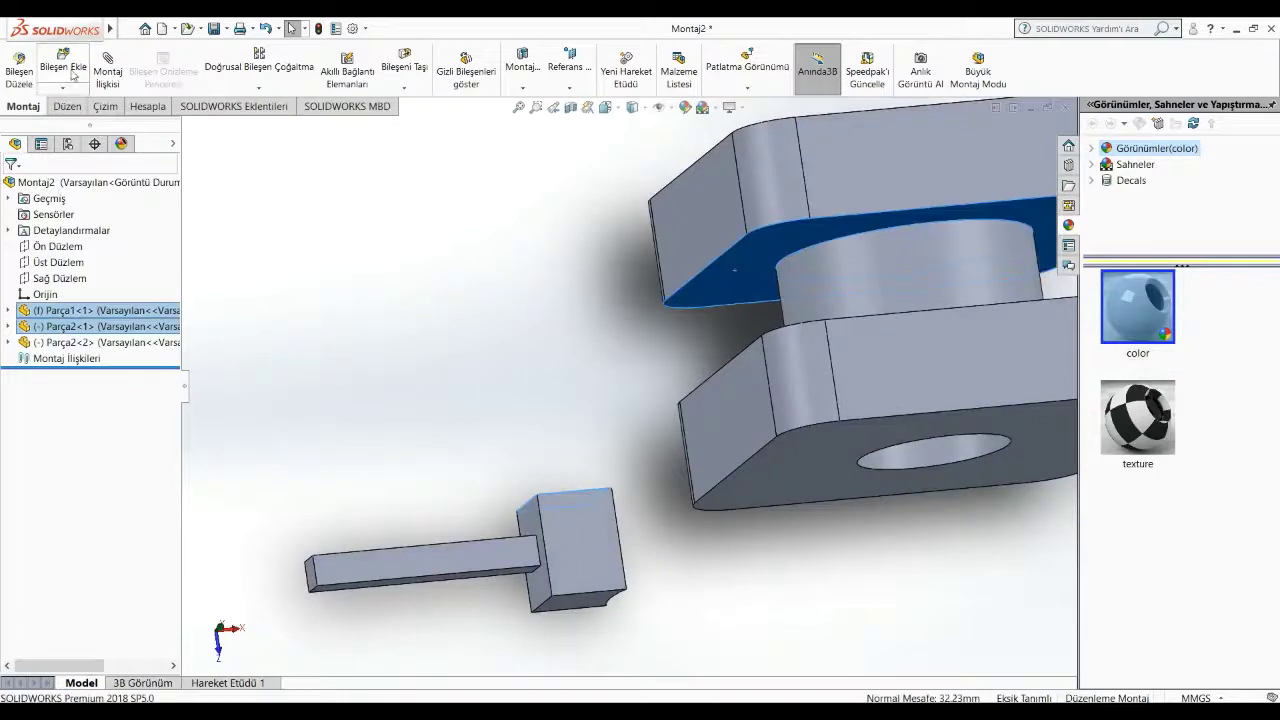
click(104, 66)
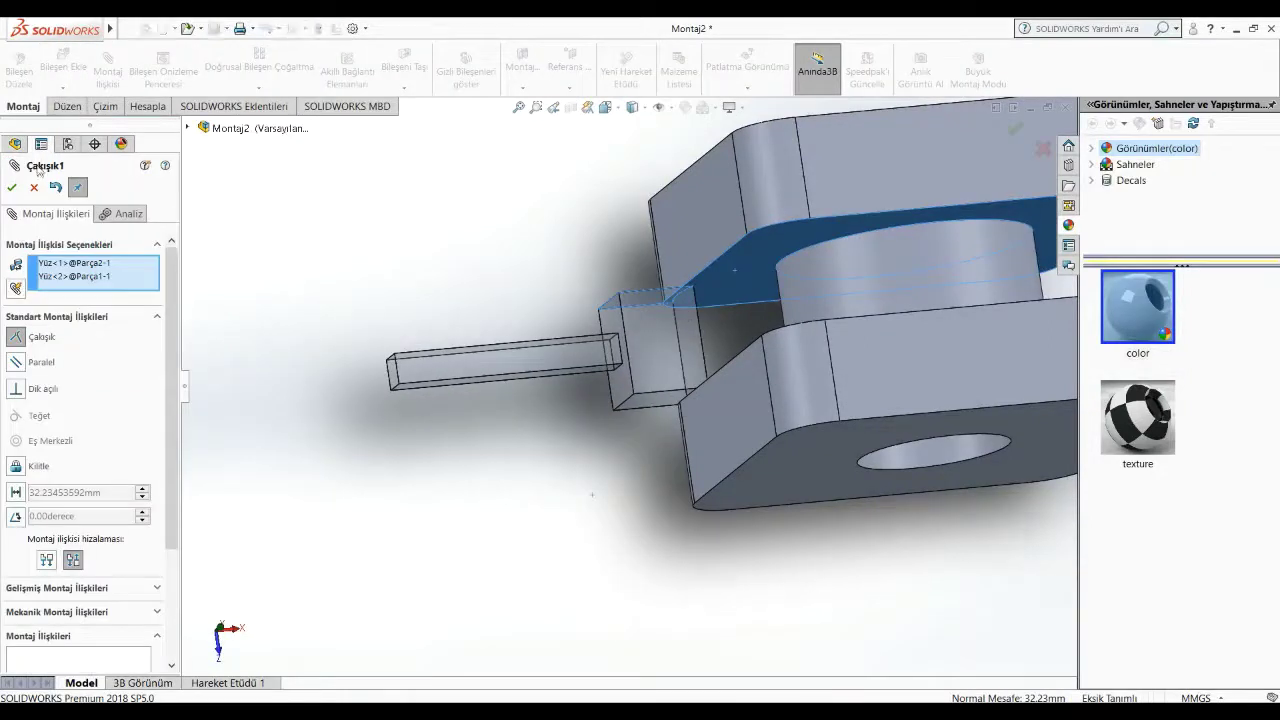
click(12, 190)
middle_drag(592, 462, 551, 528)
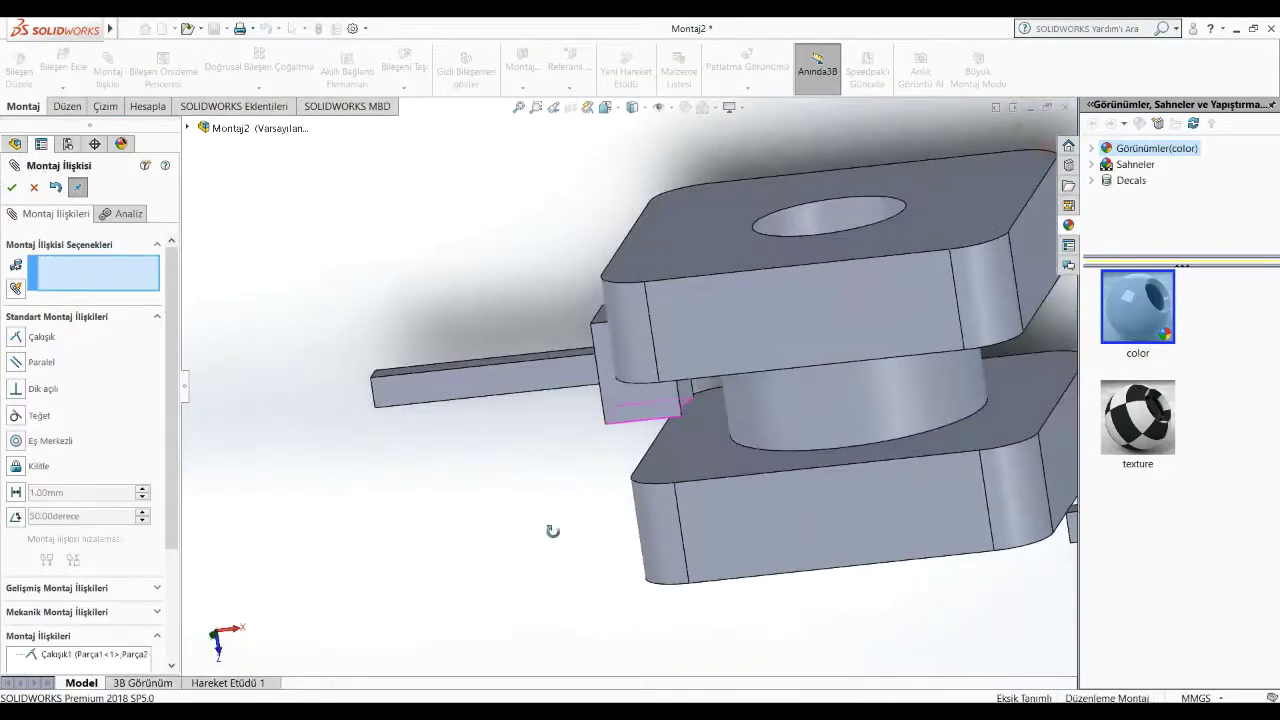
click(693, 396)
click(757, 403)
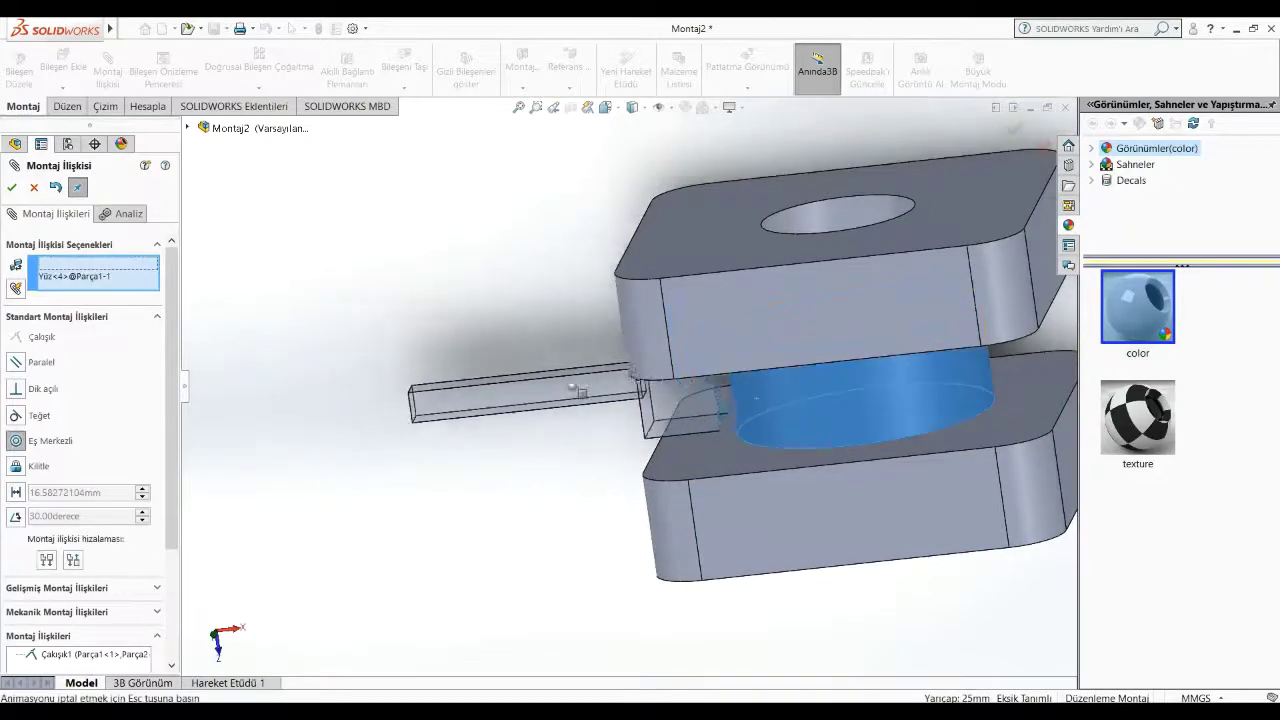
click(12, 187)
Step: Swing the bar to point left, then mate the second block's top face flush with the lower plate
mouse_move(446, 480)
middle_down()
mouse_move(529, 491)
mouse_move(658, 404)
middle_up()
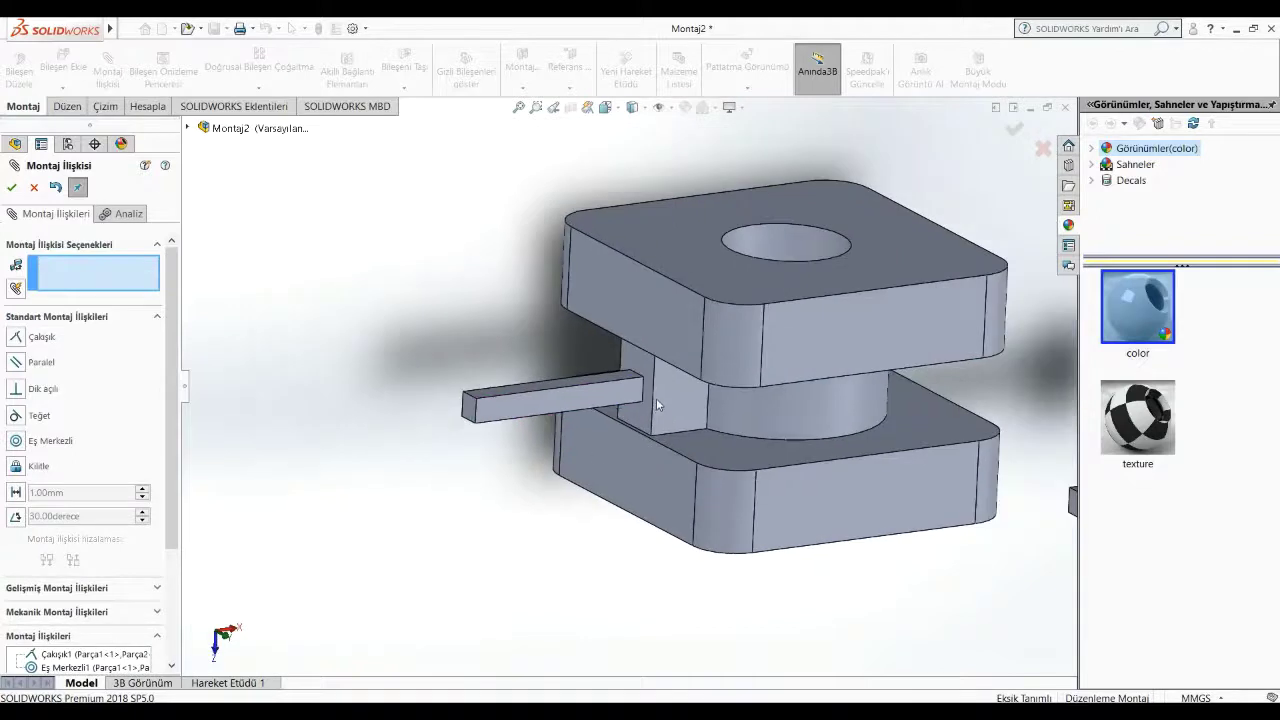
mouse_move(657, 404)
mouse_down()
mouse_move(671, 388)
mouse_move(599, 430)
mouse_up()
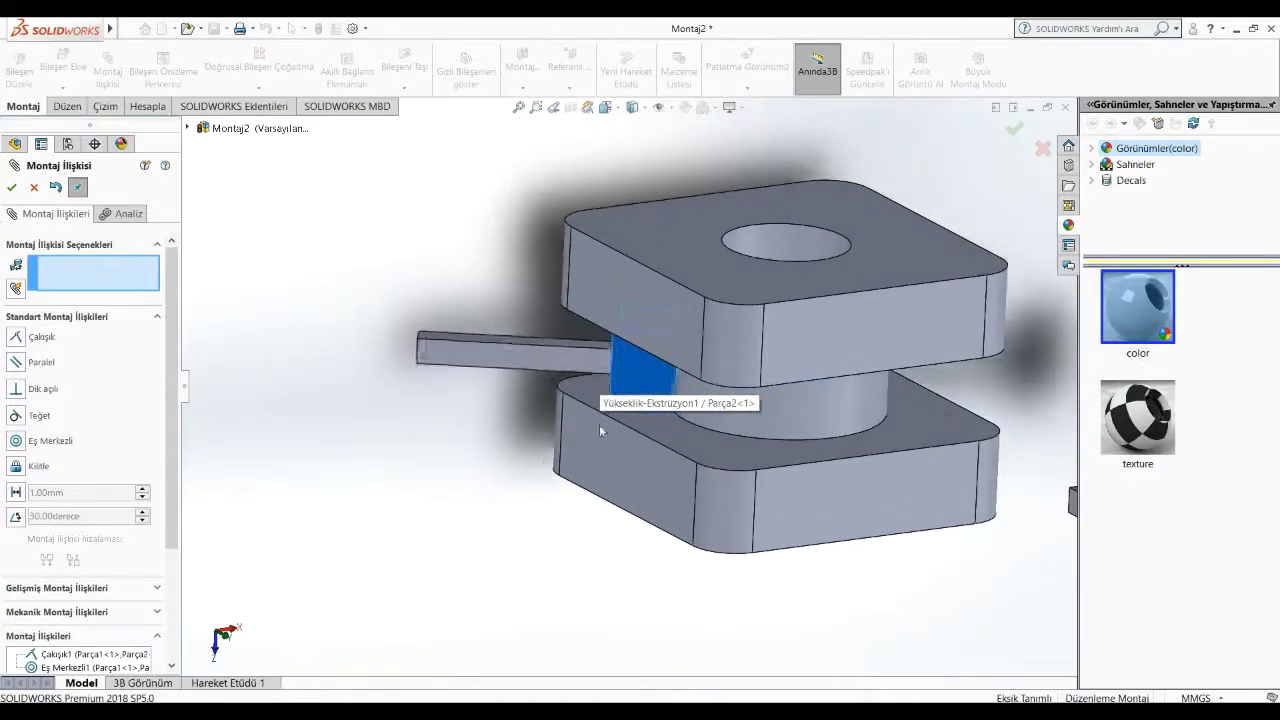
middle_drag(599, 430, 808, 600)
scroll(857, 586, up, 2)
scroll(977, 583, up, 2)
mouse_move(977, 583)
middle_down()
mouse_move(980, 525)
mouse_move(929, 471)
middle_up()
scroll(929, 471, down, 2)
click(740, 295)
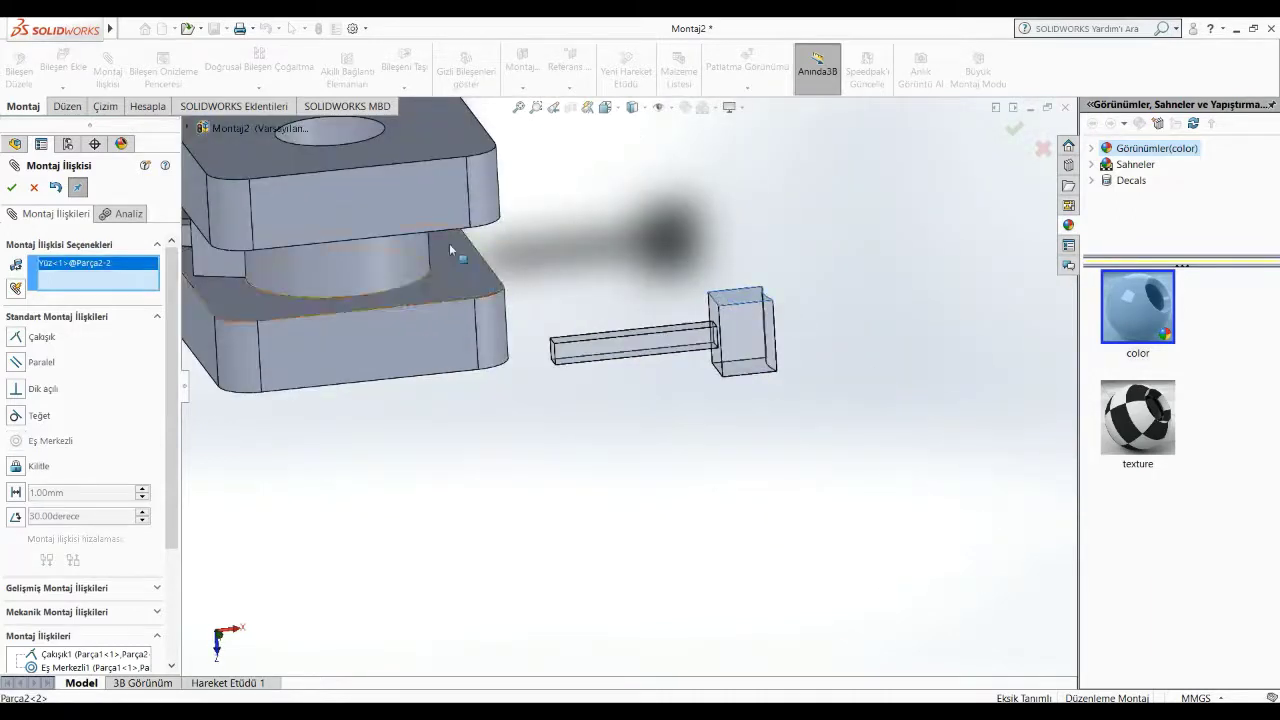
click(476, 263)
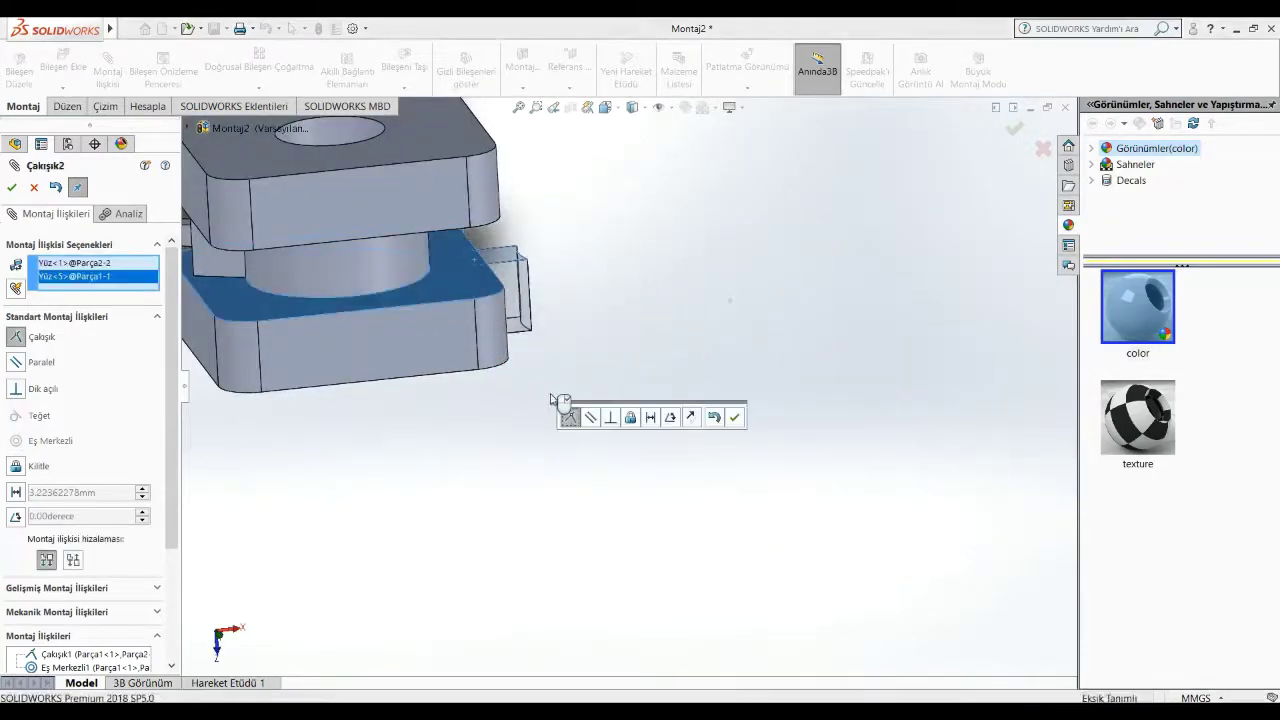
click(734, 417)
Step: Make the second block's curved inner face concentric with the central cylinder
click(760, 312)
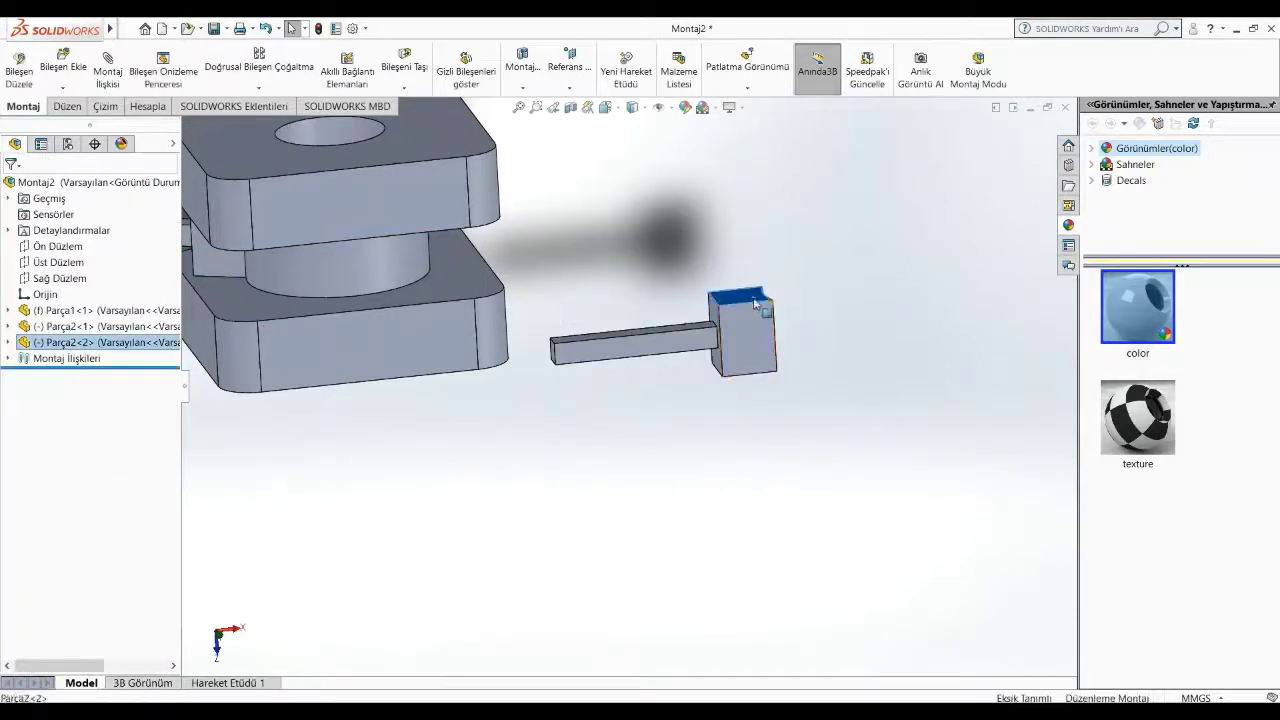
middle_drag(760, 312, 440, 202)
ctrl+click(440, 196)
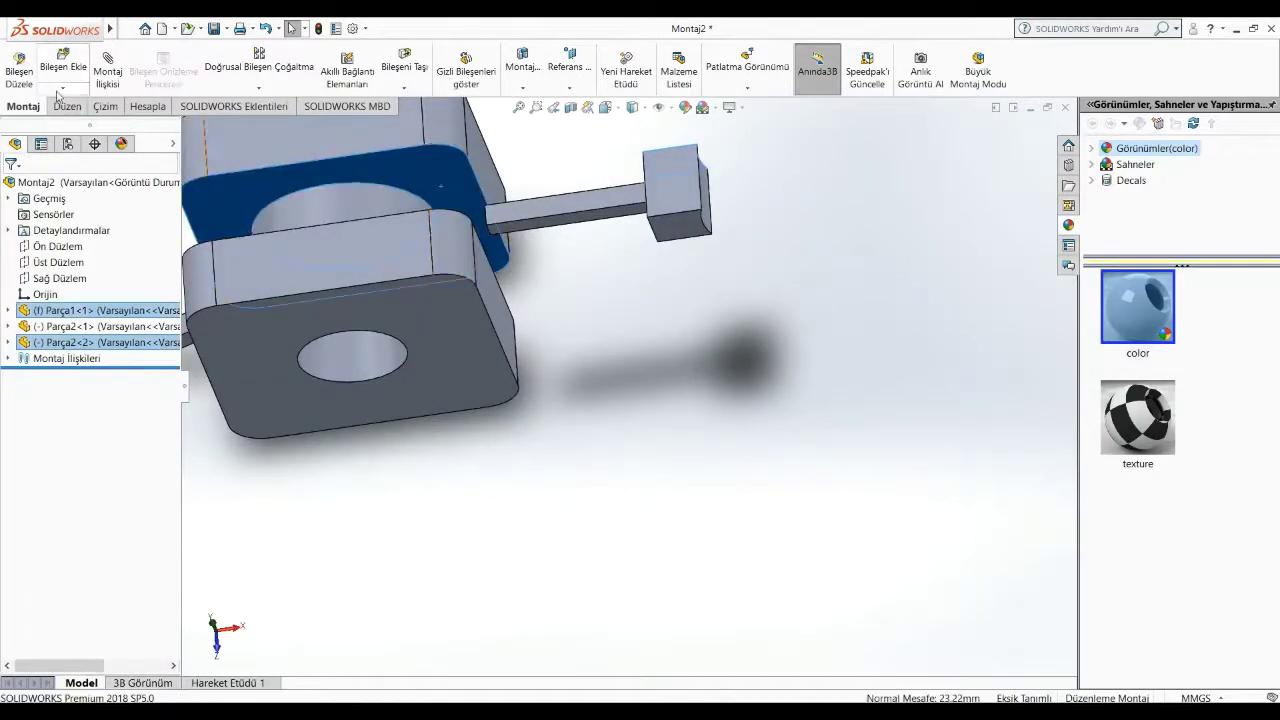
click(104, 70)
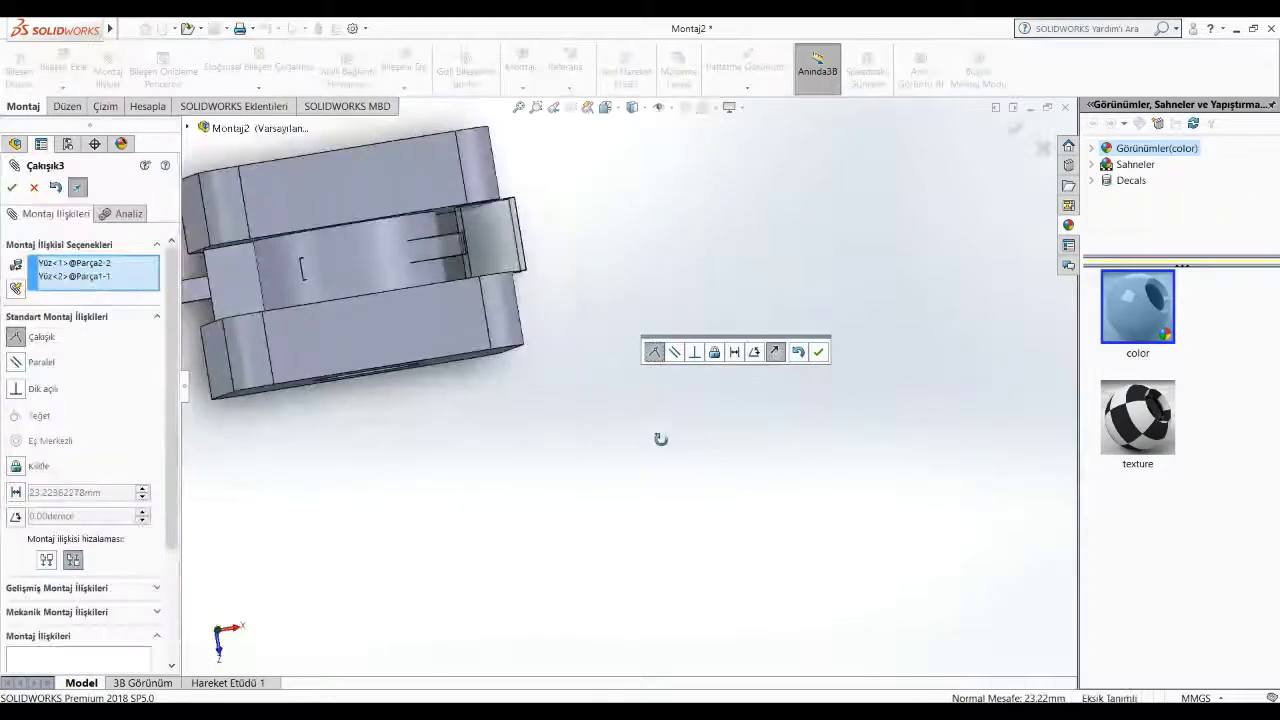
key(Escape)
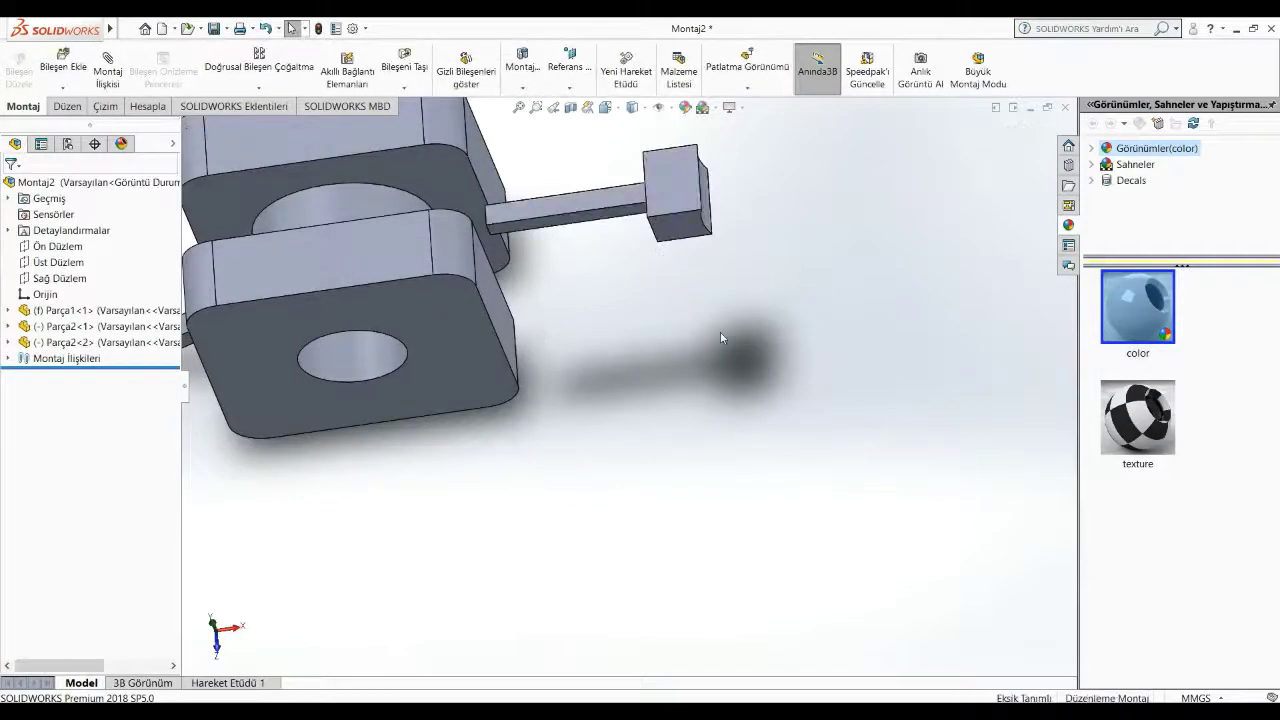
middle_drag(721, 337, 736, 407)
click(703, 204)
middle_drag(703, 204, 439, 164)
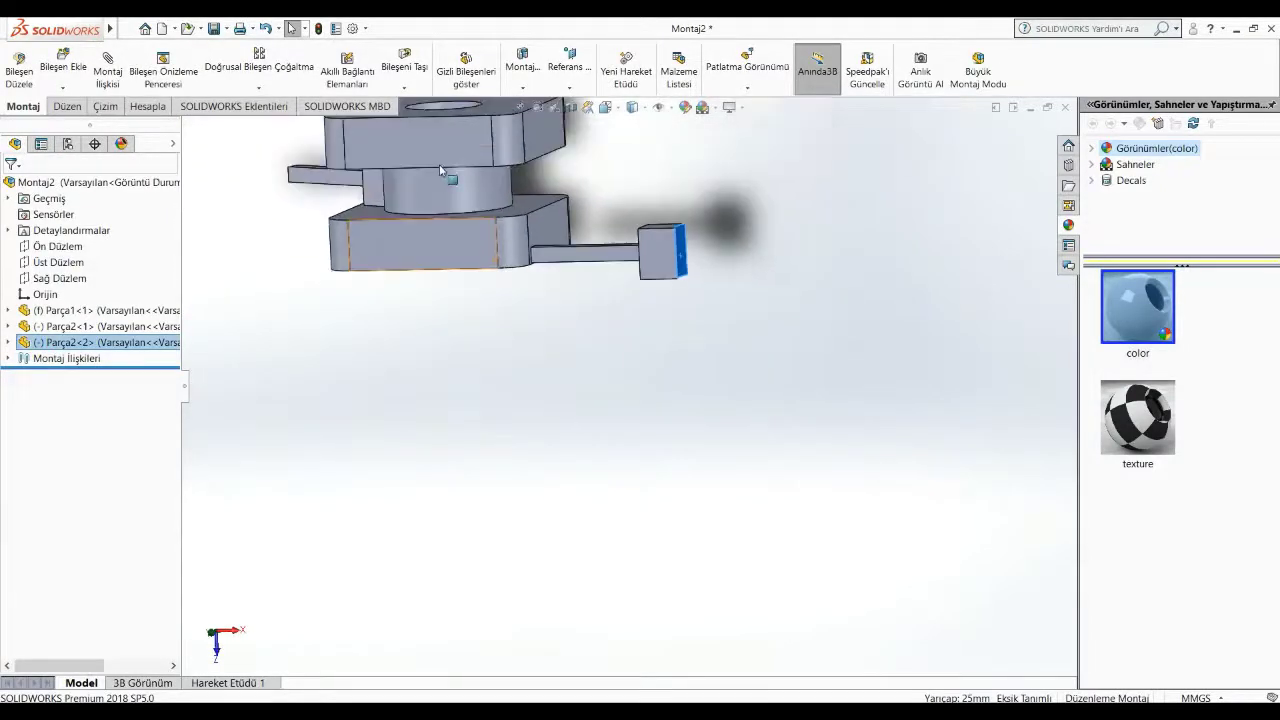
ctrl+click(465, 188)
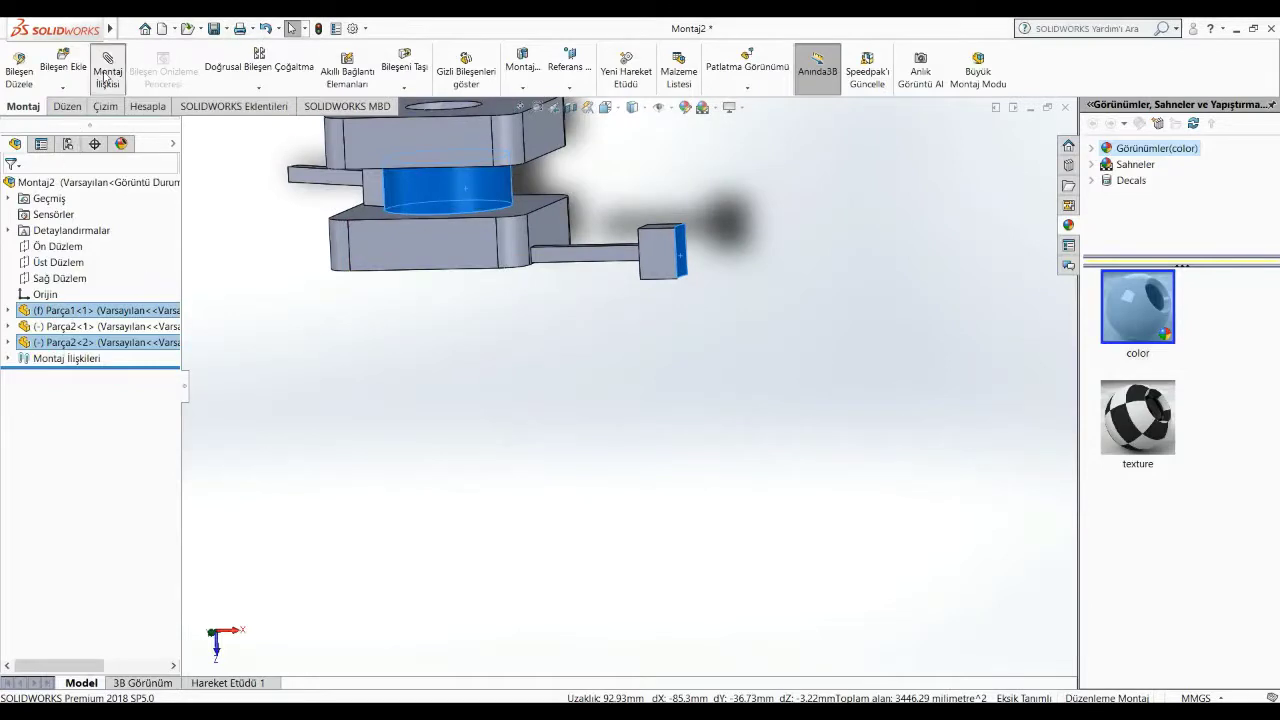
click(108, 68)
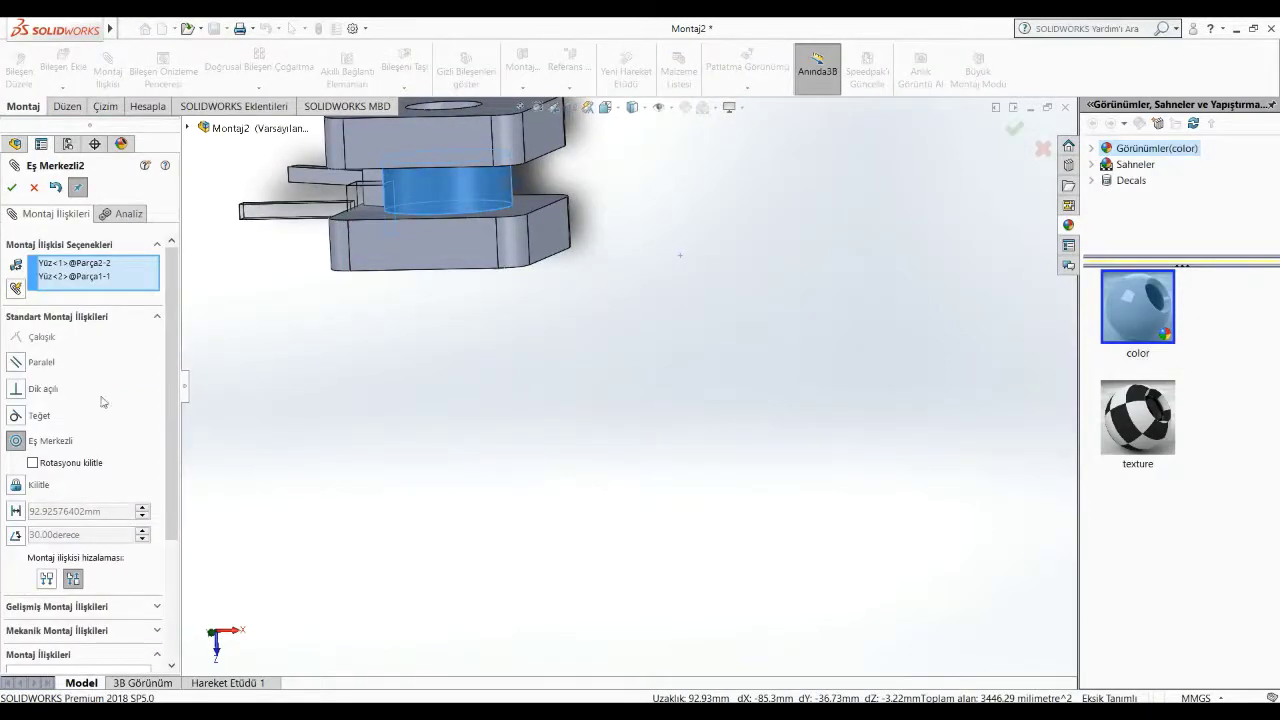
click(11, 187)
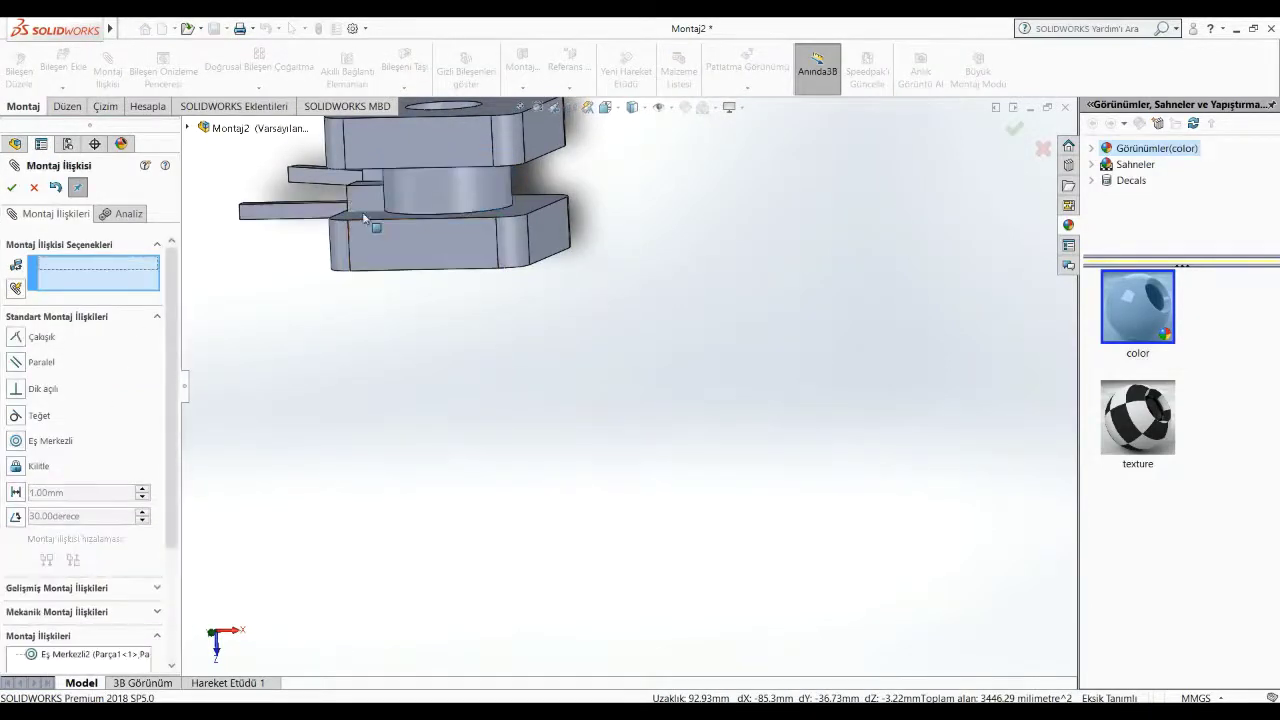
Step: Swing the second part around its axis and mate its block face flush with the plate's inner face
mouse_move(368, 214)
mouse_down()
mouse_move(618, 237)
mouse_move(660, 217)
mouse_up()
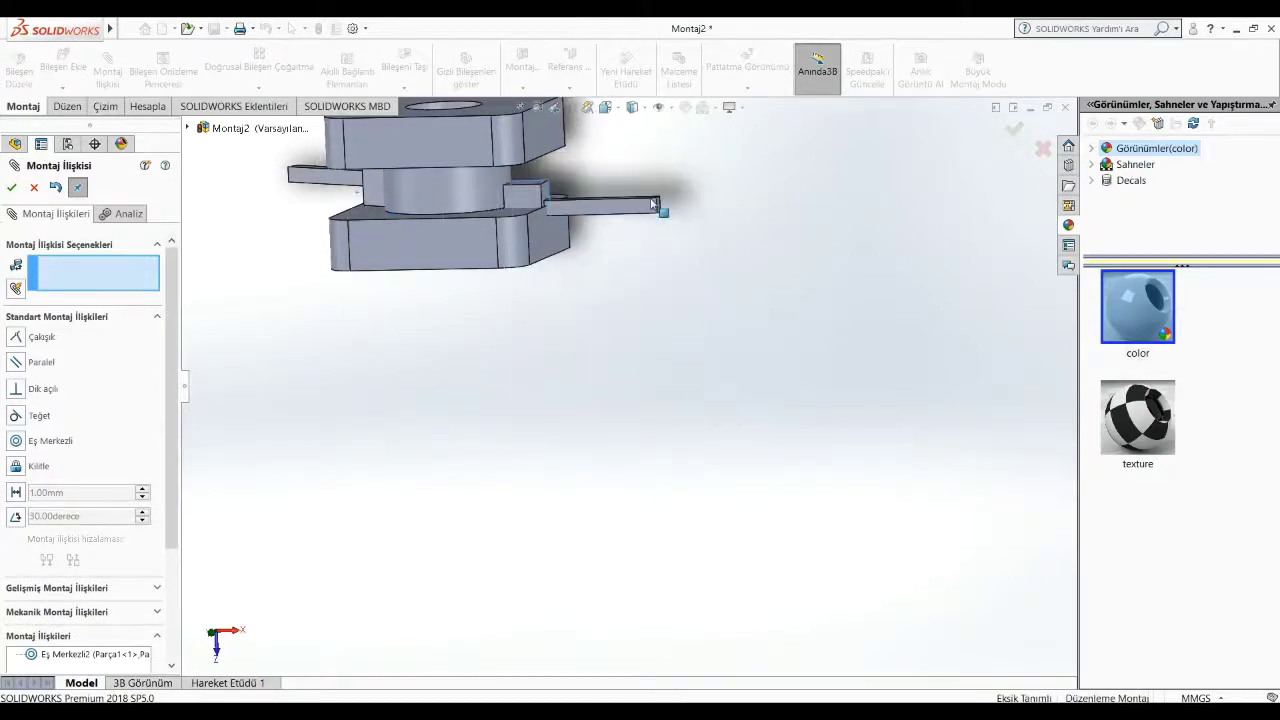
scroll(610, 220, up, 2)
scroll(610, 219, down, 5)
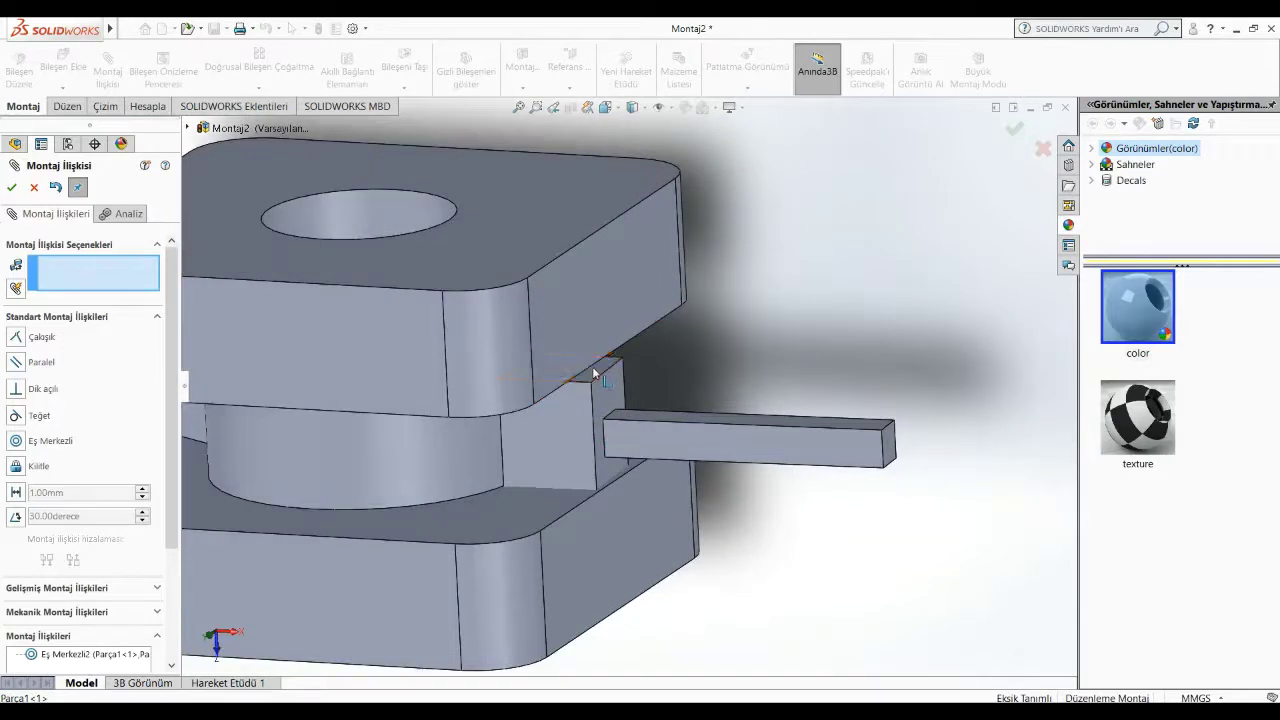
click(593, 372)
middle_drag(593, 372, 485, 222)
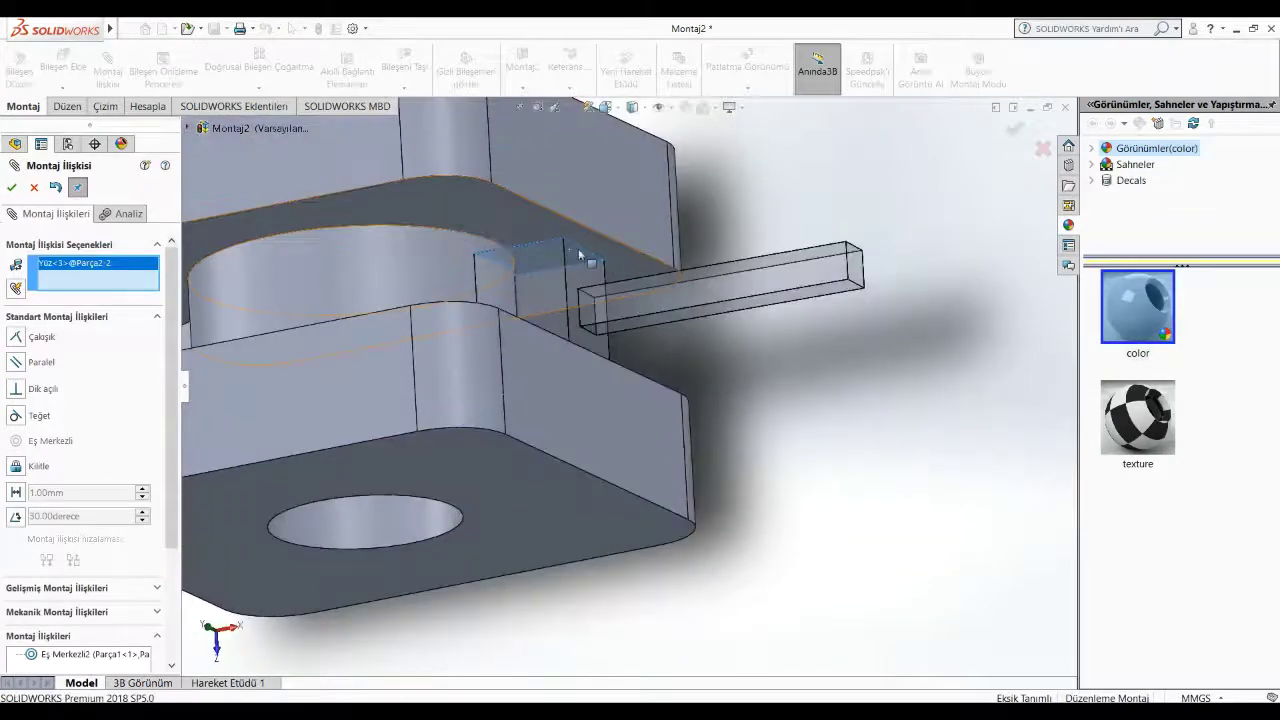
click(485, 222)
click(11, 187)
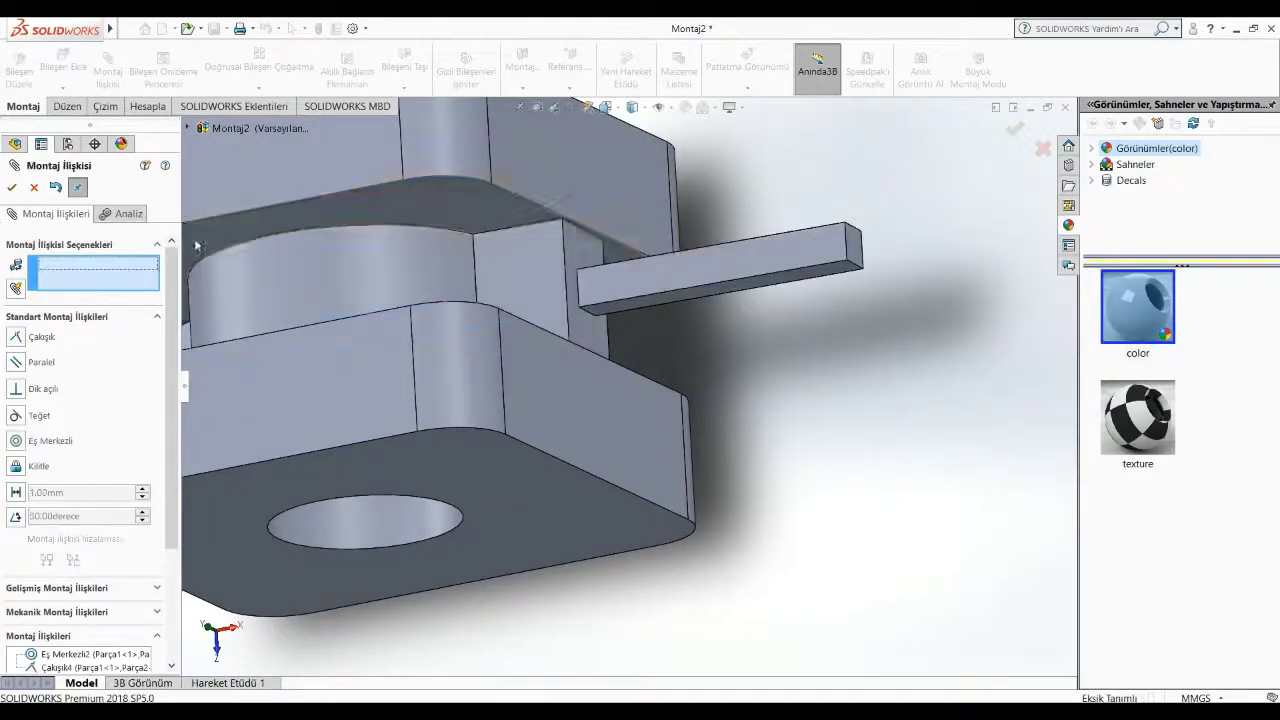
Step: Fit the assembly in view, close the mate settings and orbit to check the result
key(f)
mouse_move(829, 372)
middle_down()
mouse_move(699, 452)
mouse_move(729, 471)
middle_up()
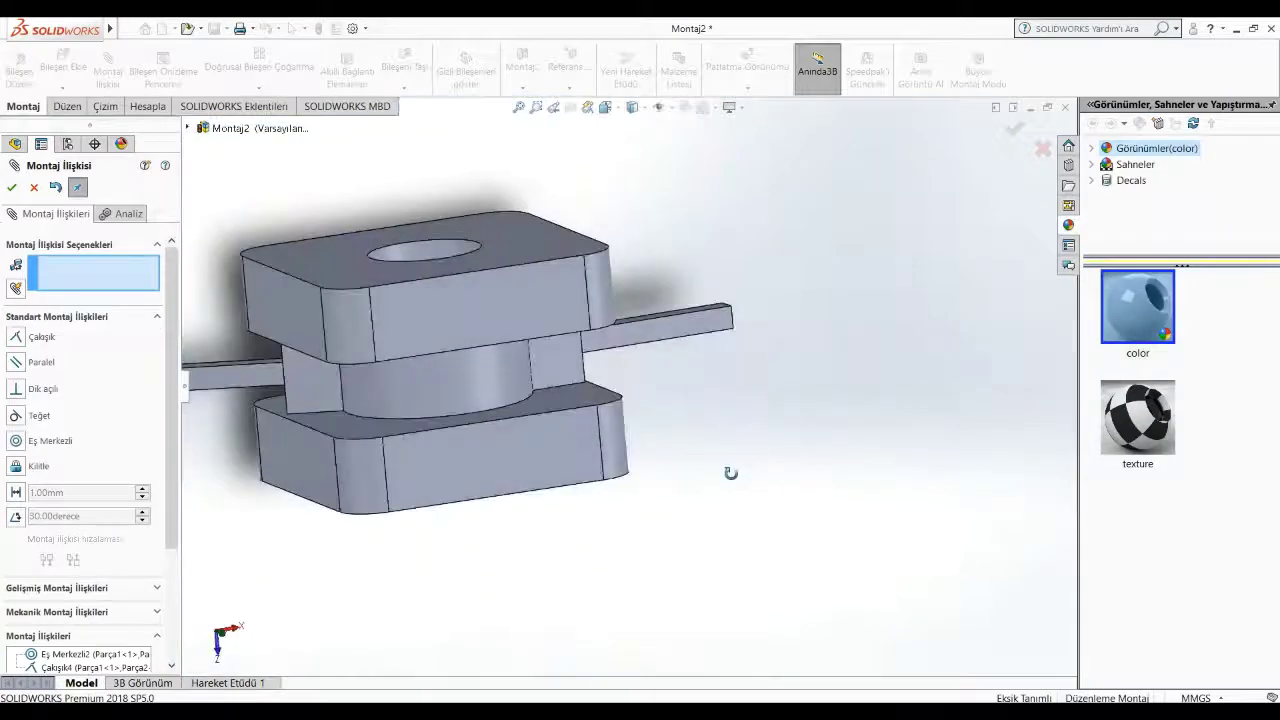
scroll(610, 462, up, 2)
scroll(610, 462, down, 2)
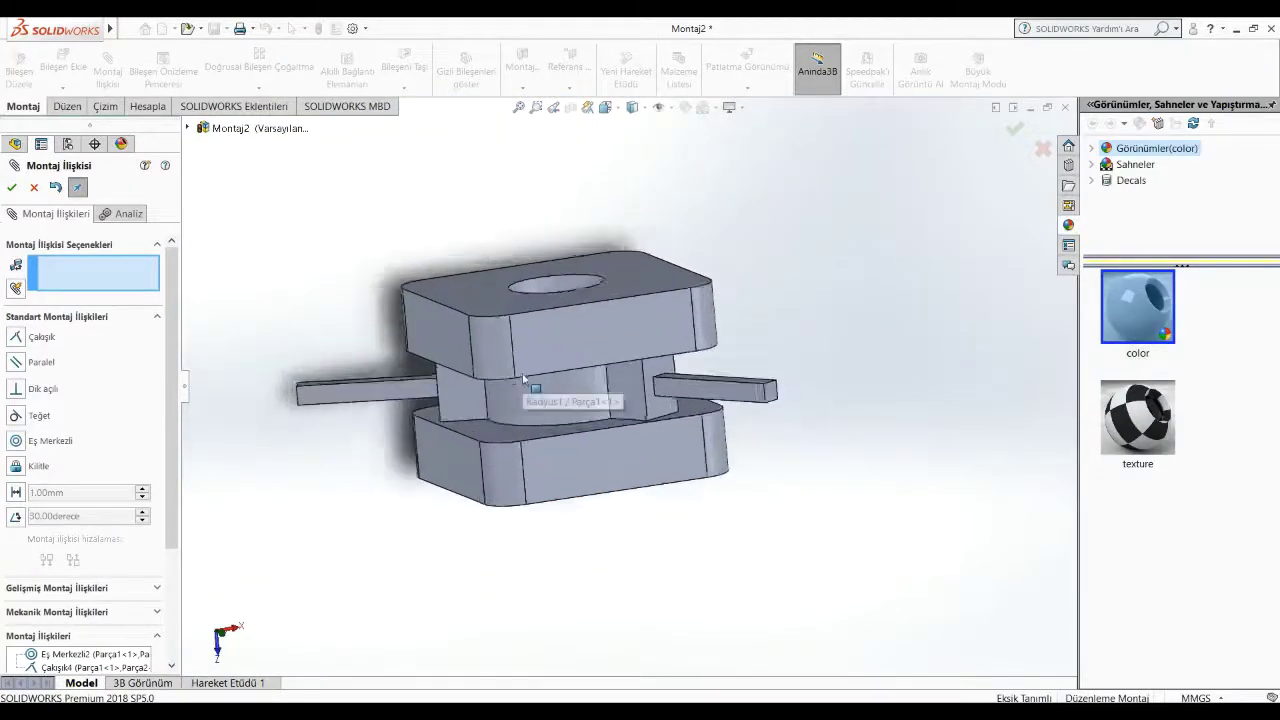
middle_drag(525, 470, 703, 557)
scroll(696, 548, up, 1)
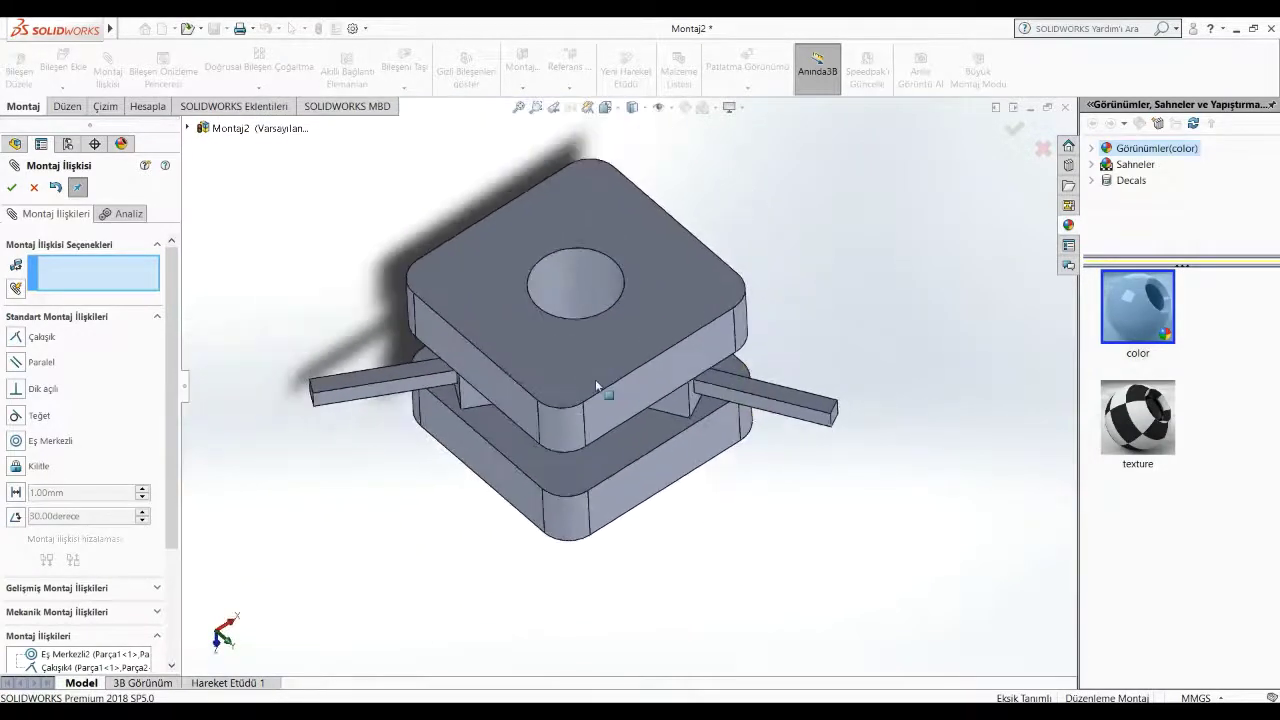
scroll(595, 379, up, 1)
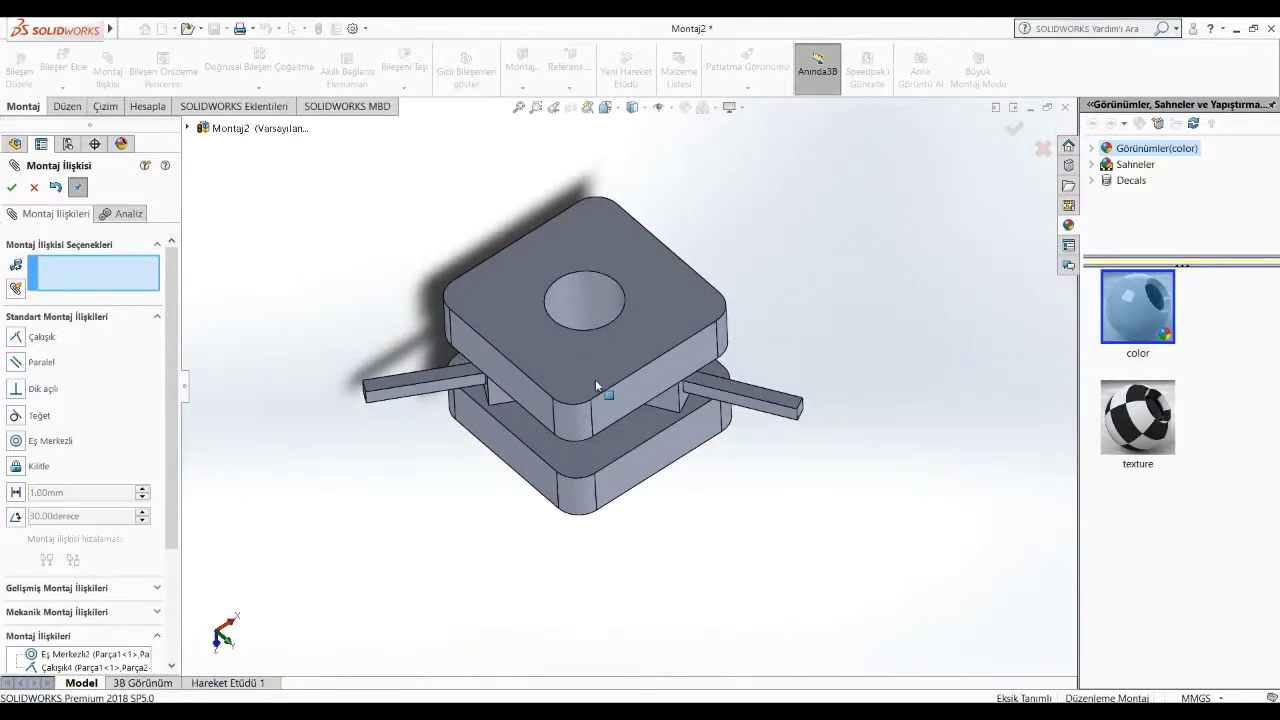
key(Escape)
middle_drag(596, 385, 565, 440)
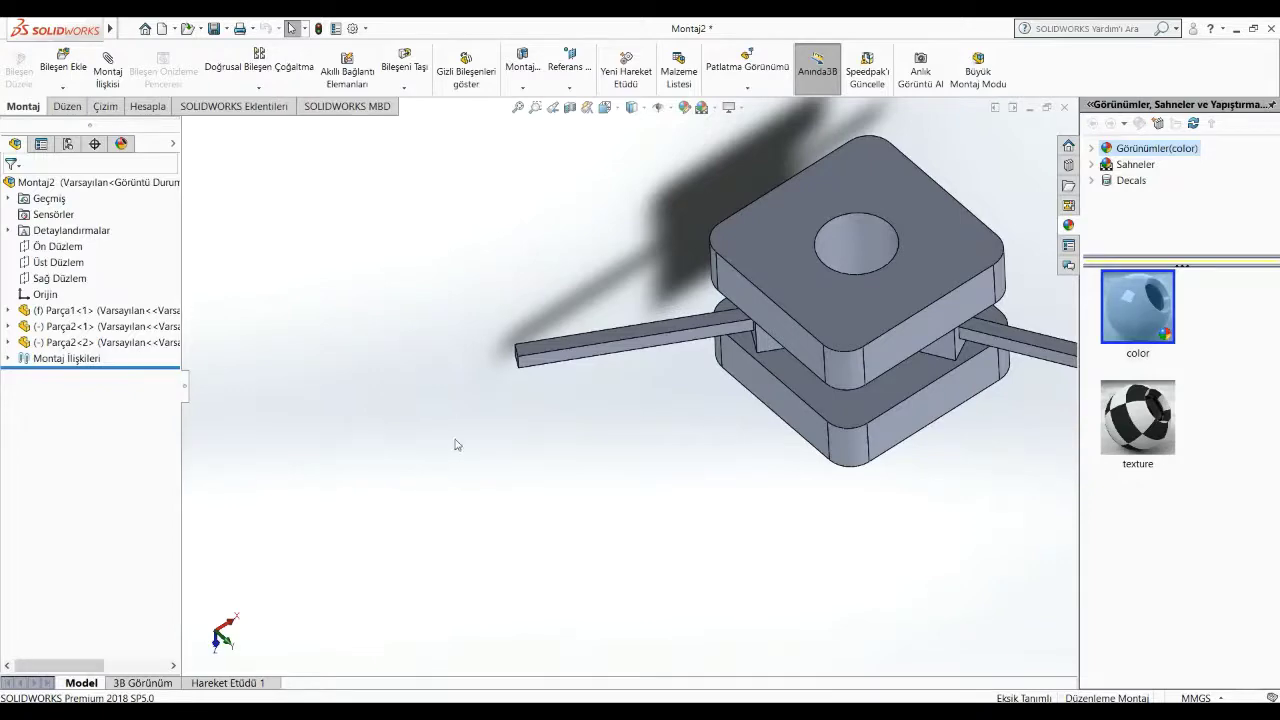
Step: Insert Mıknatıs yakın, rotate it 90° twice so the holes show, and place it beside the plates
click(78, 68)
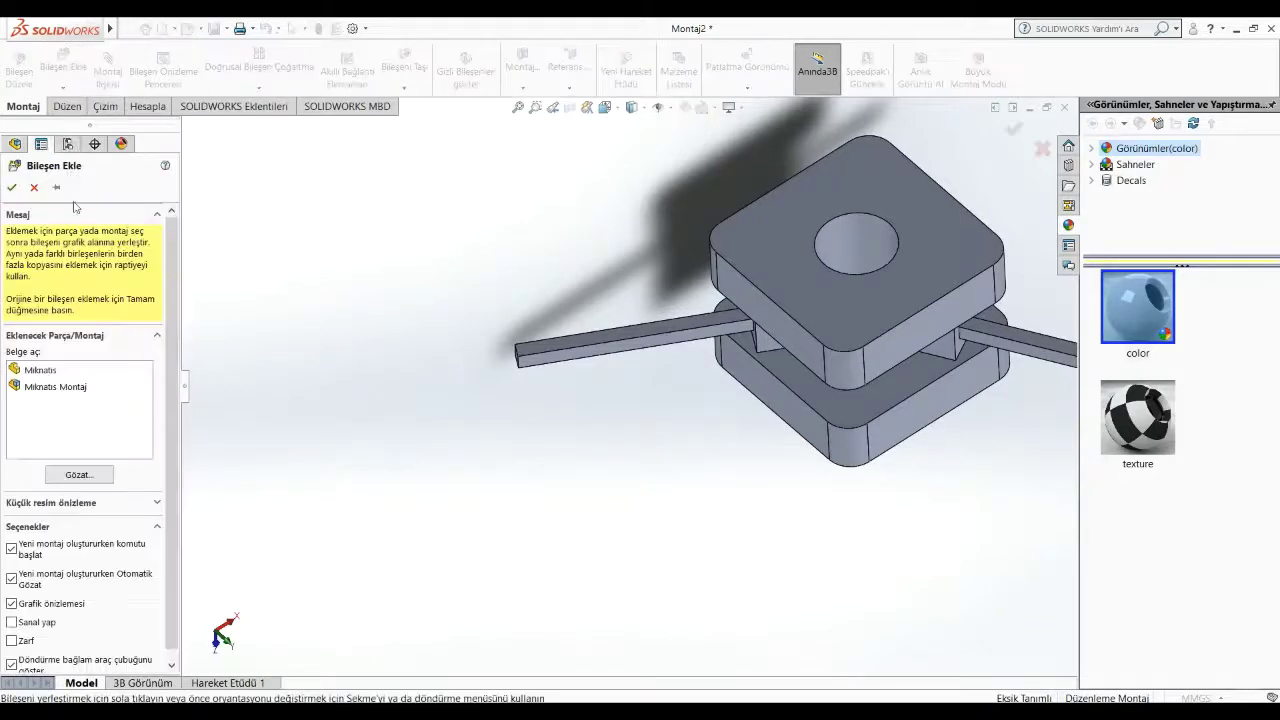
click(67, 476)
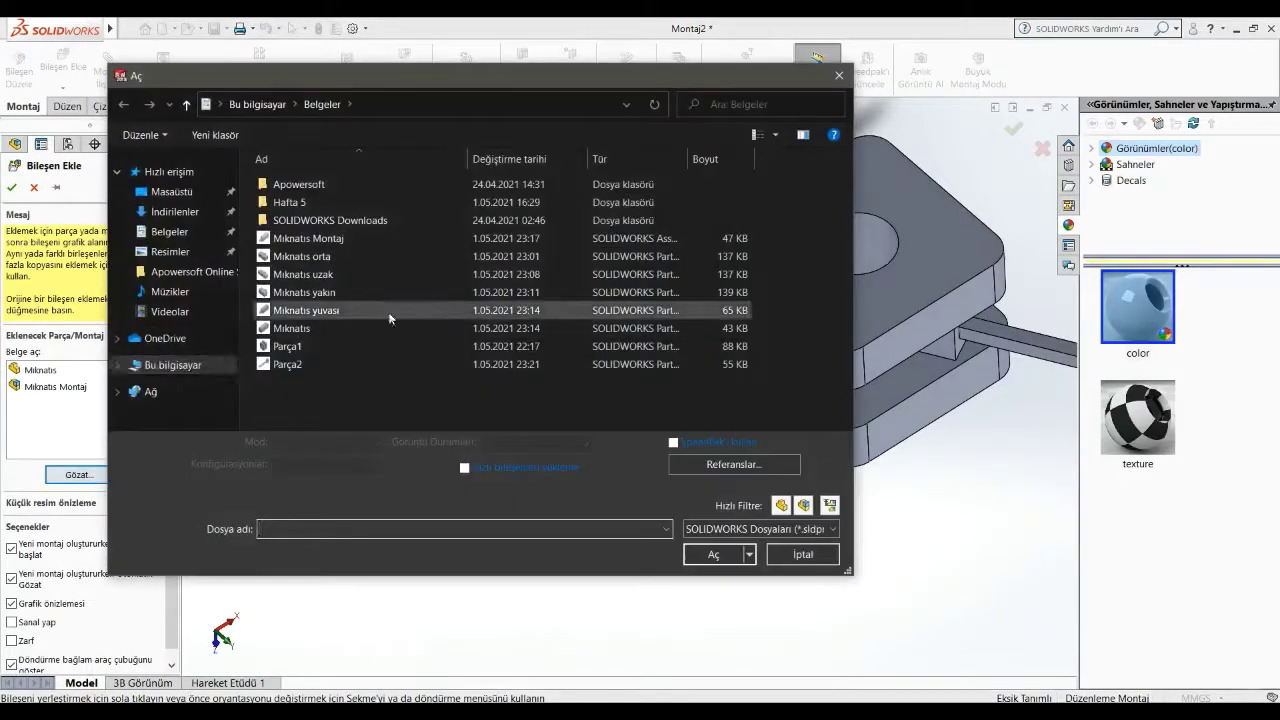
click(320, 292)
click(712, 541)
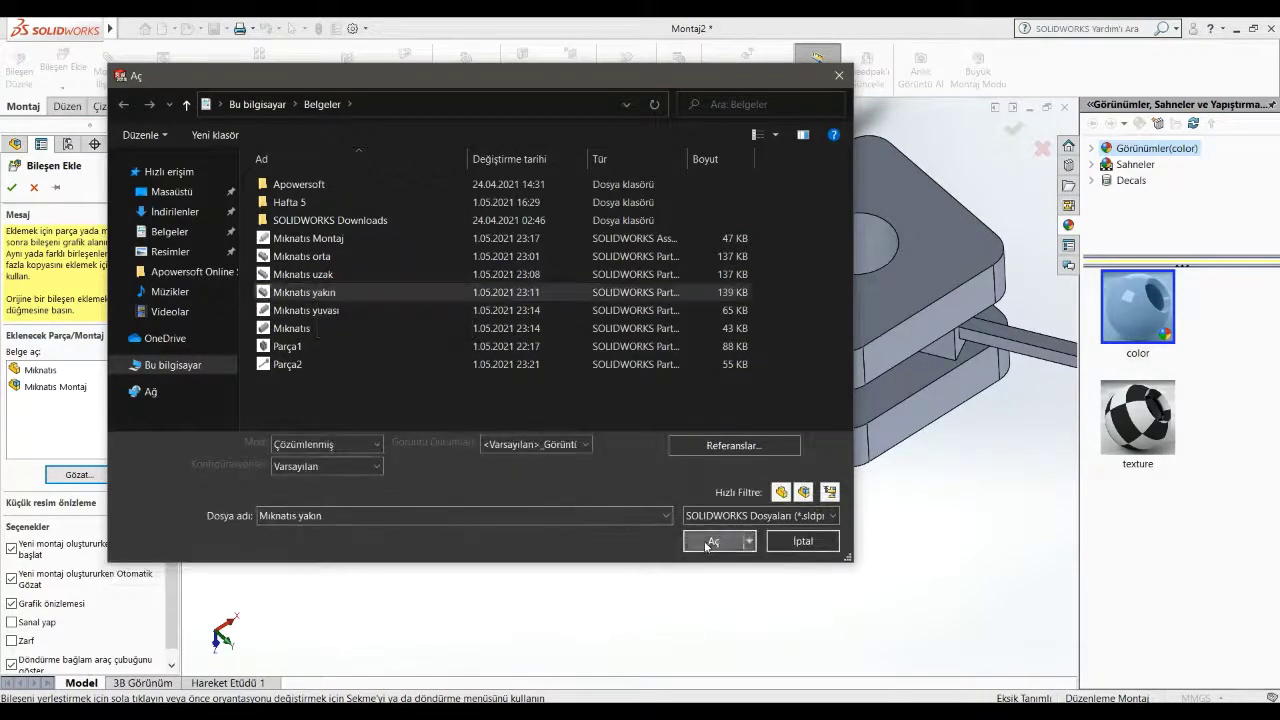
click(336, 640)
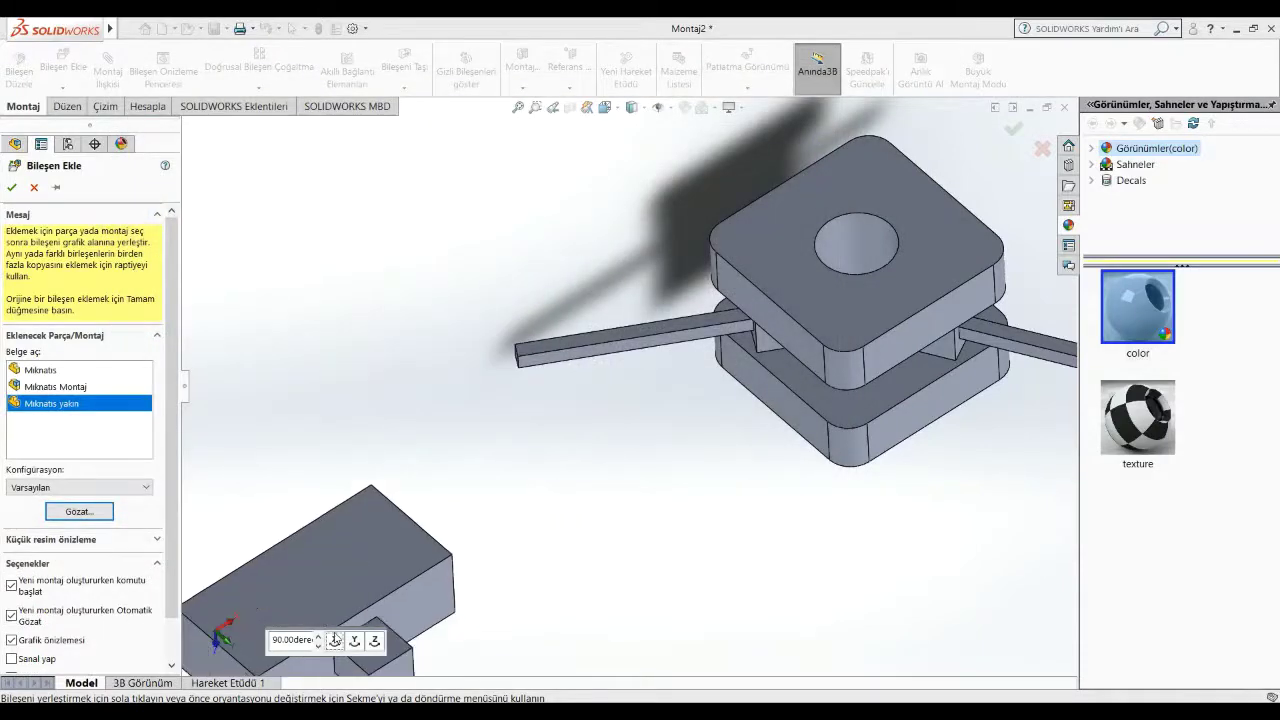
click(336, 640)
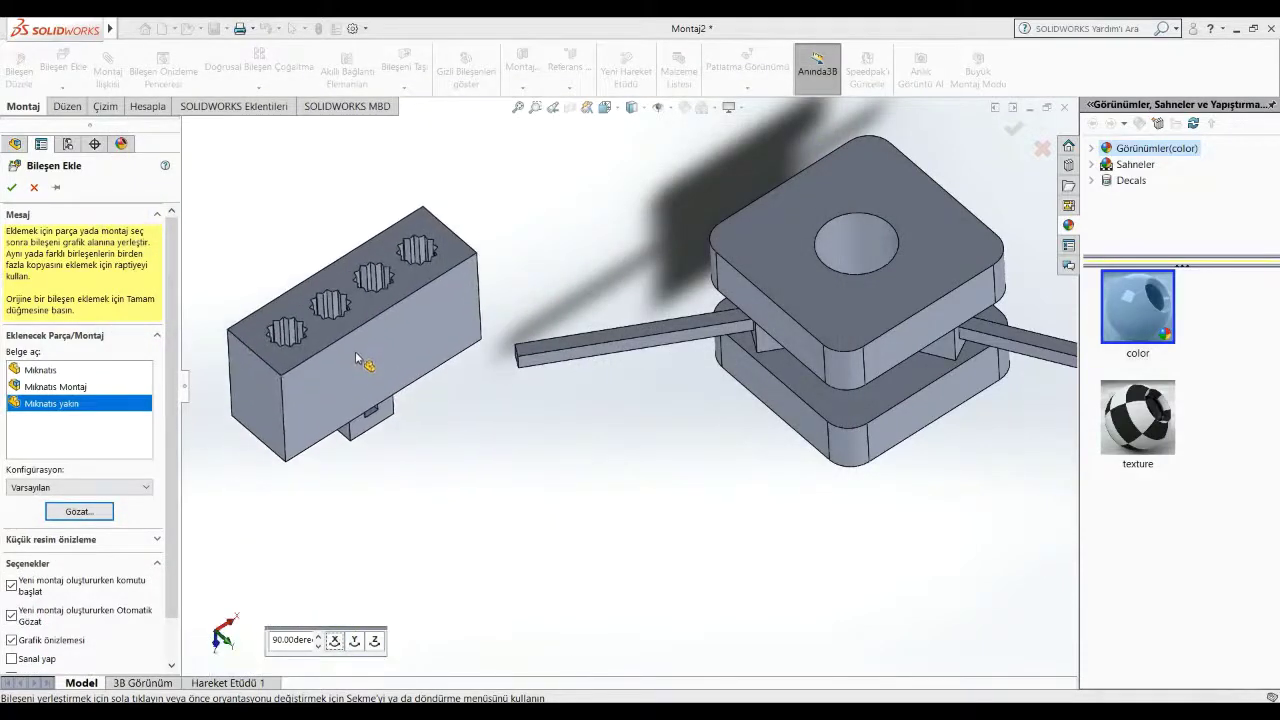
click(378, 369)
scroll(428, 370, down, 2)
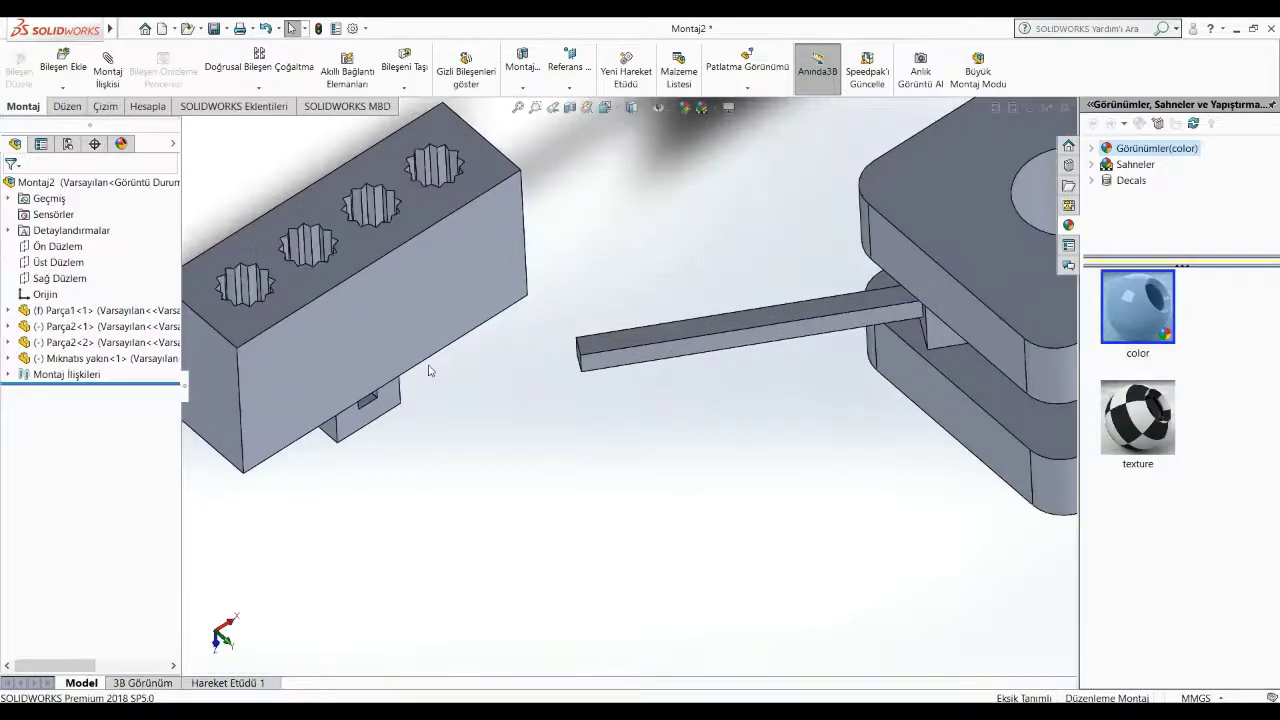
scroll(378, 399, down, 1)
scroll(385, 398, down, 1)
scroll(400, 398, down, 1)
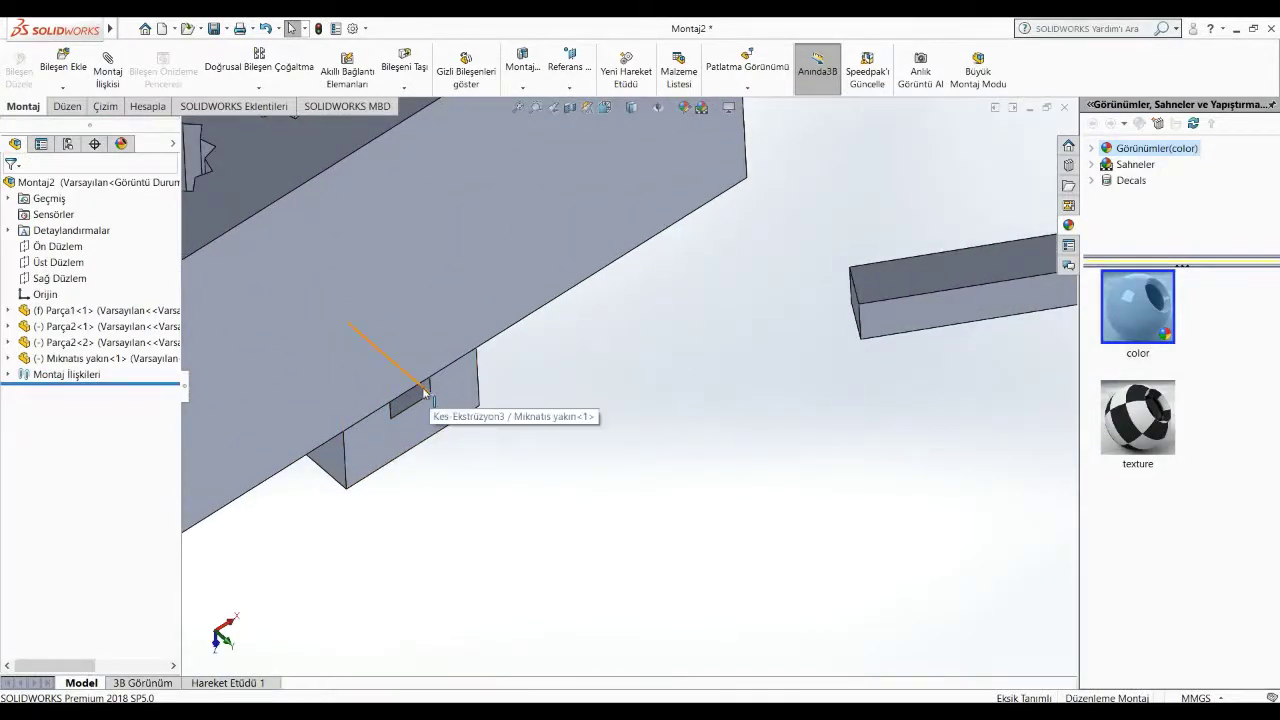
Step: Mate a magnet block face coincident with a face of the bar
click(428, 388)
scroll(486, 391, up, 3)
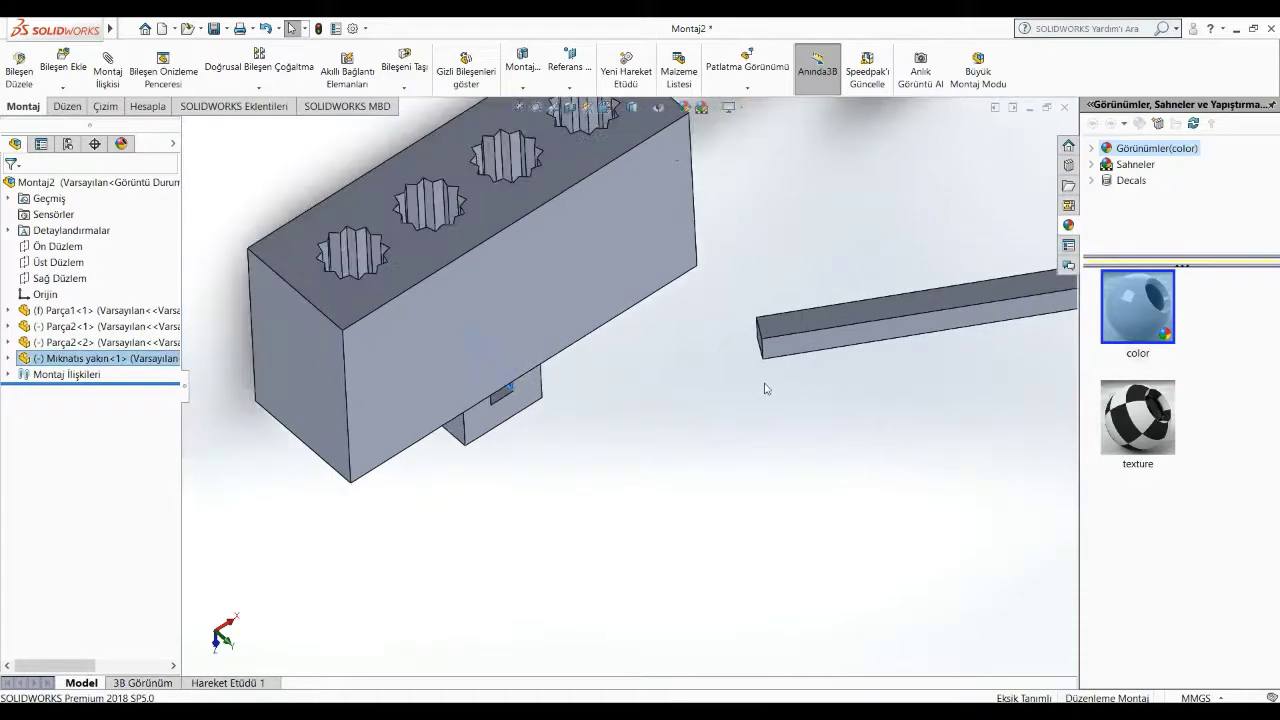
mouse_move(828, 340)
middle_down()
mouse_move(820, 434)
mouse_move(814, 320)
middle_up()
ctrl+click(808, 320)
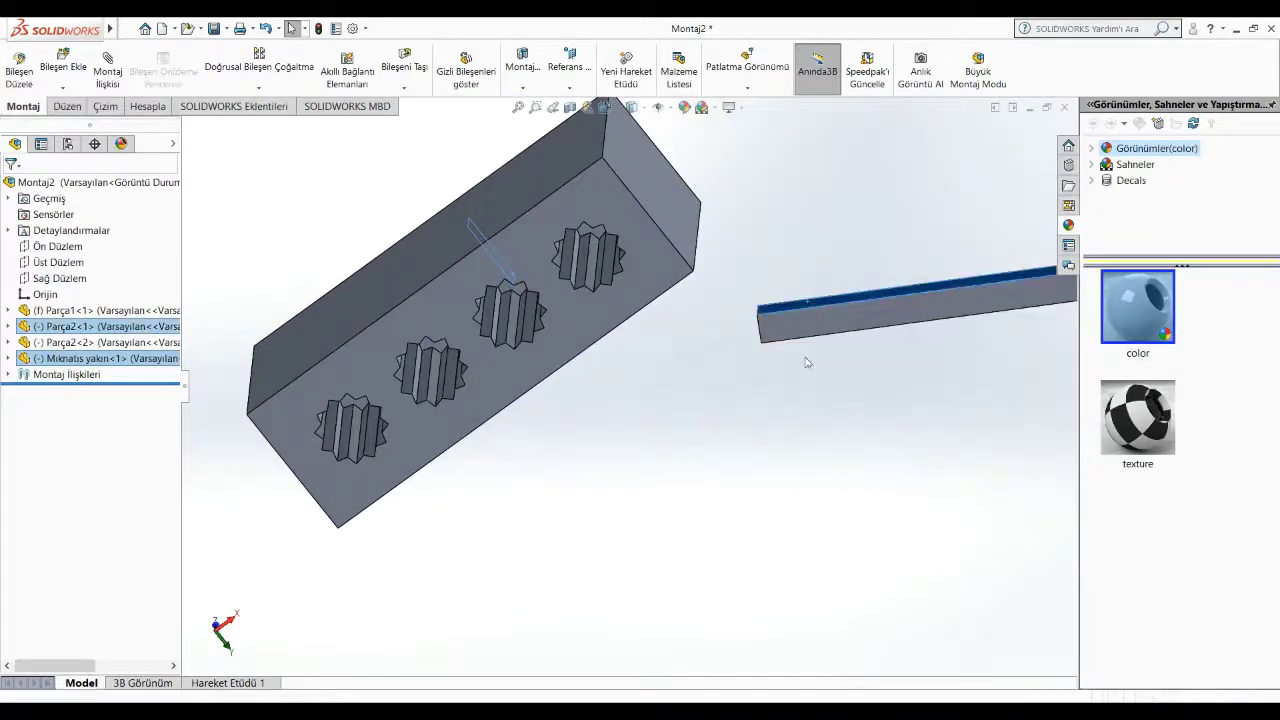
mouse_move(806, 363)
middle_down()
mouse_move(795, 390)
mouse_move(823, 330)
middle_up()
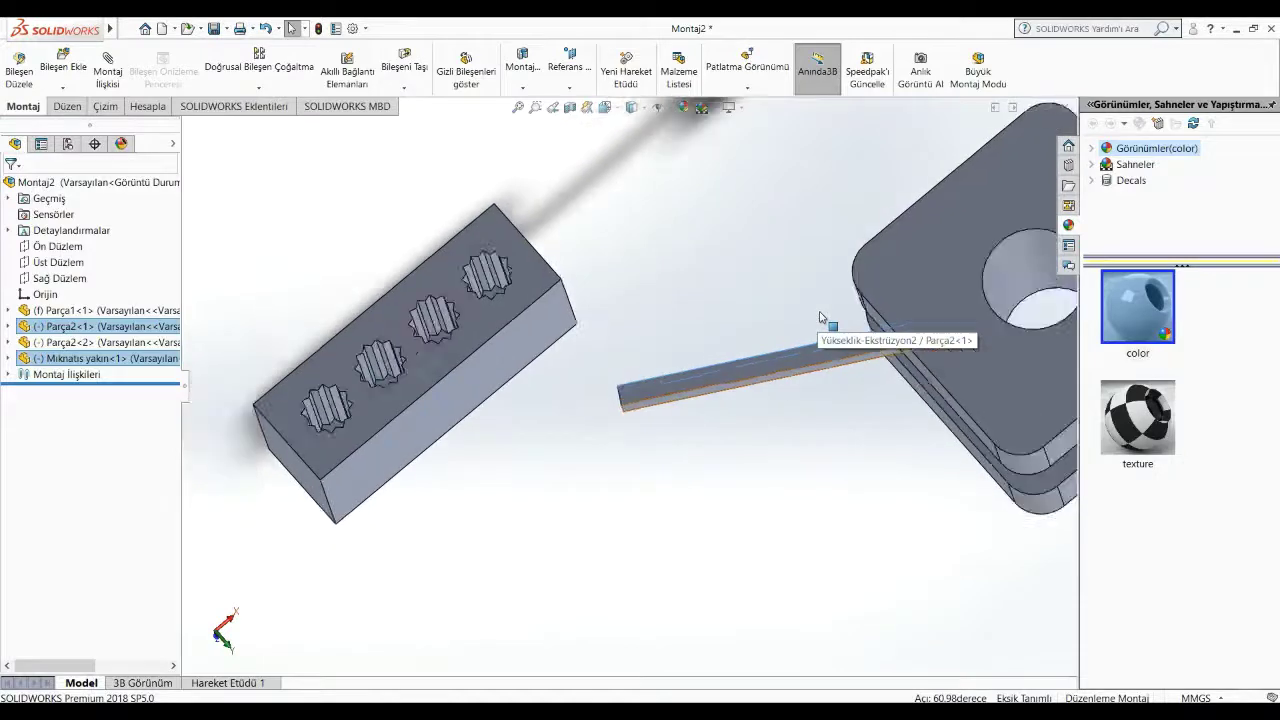
click(118, 78)
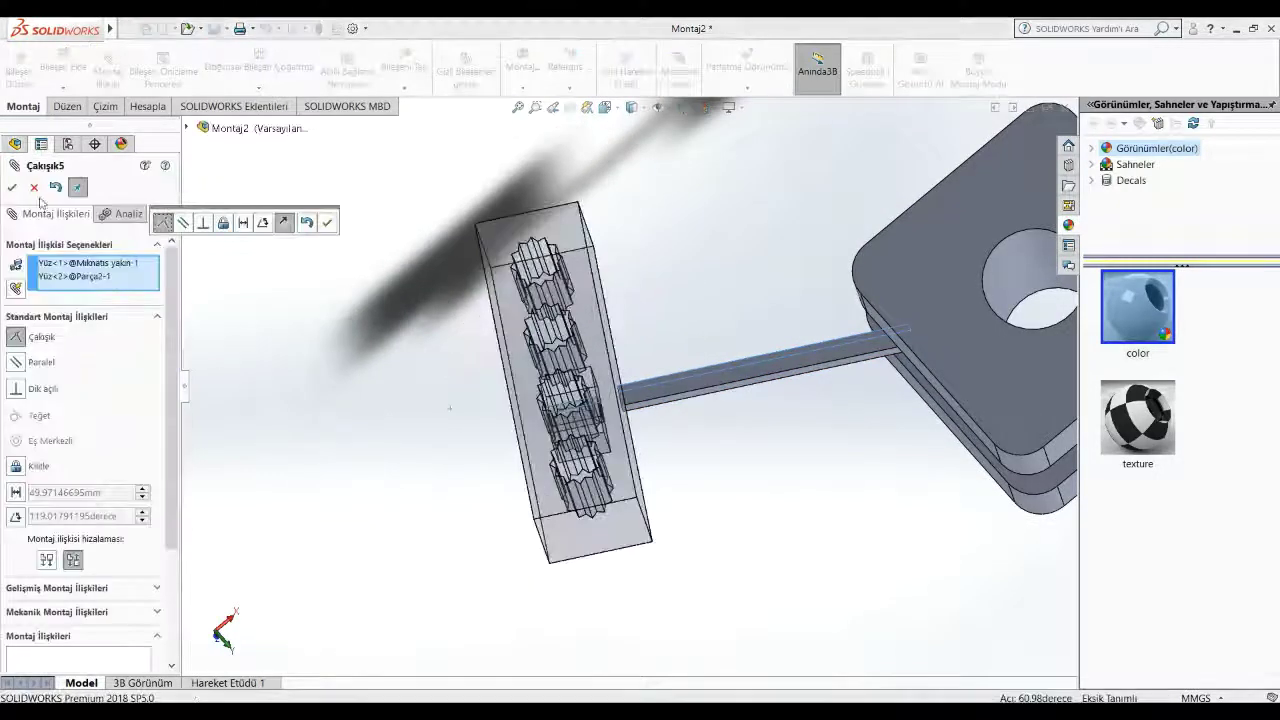
click(12, 187)
Step: Mate the face inside the square hole coincident with the matching bar face
middle_drag(292, 305, 678, 277)
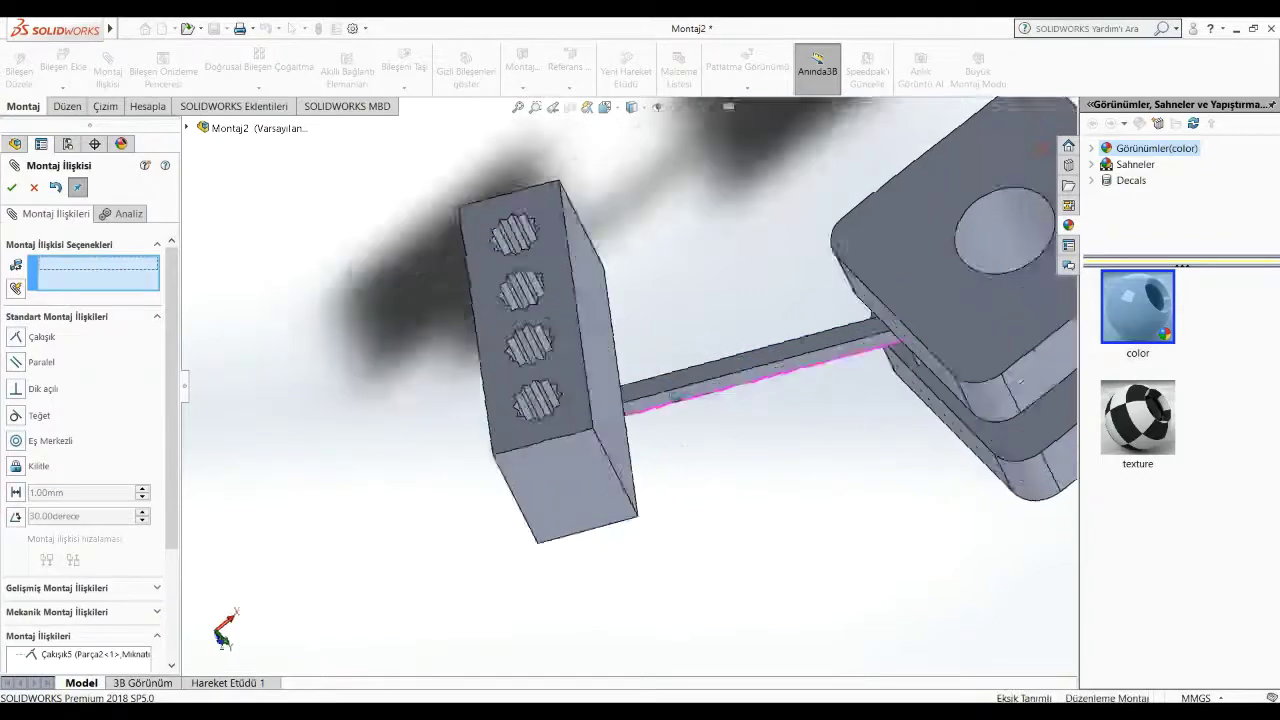
scroll(643, 423, down, 3)
middle_drag(643, 423, 674, 409)
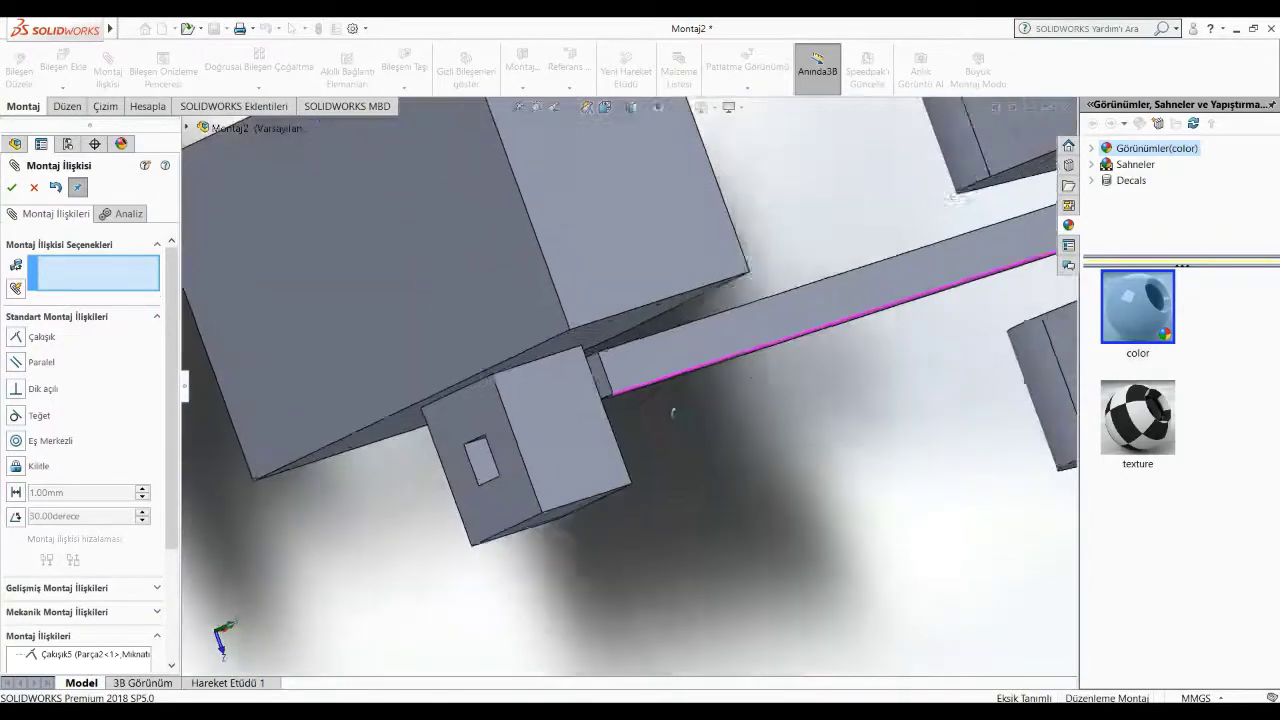
scroll(704, 360, down, 2)
click(541, 382)
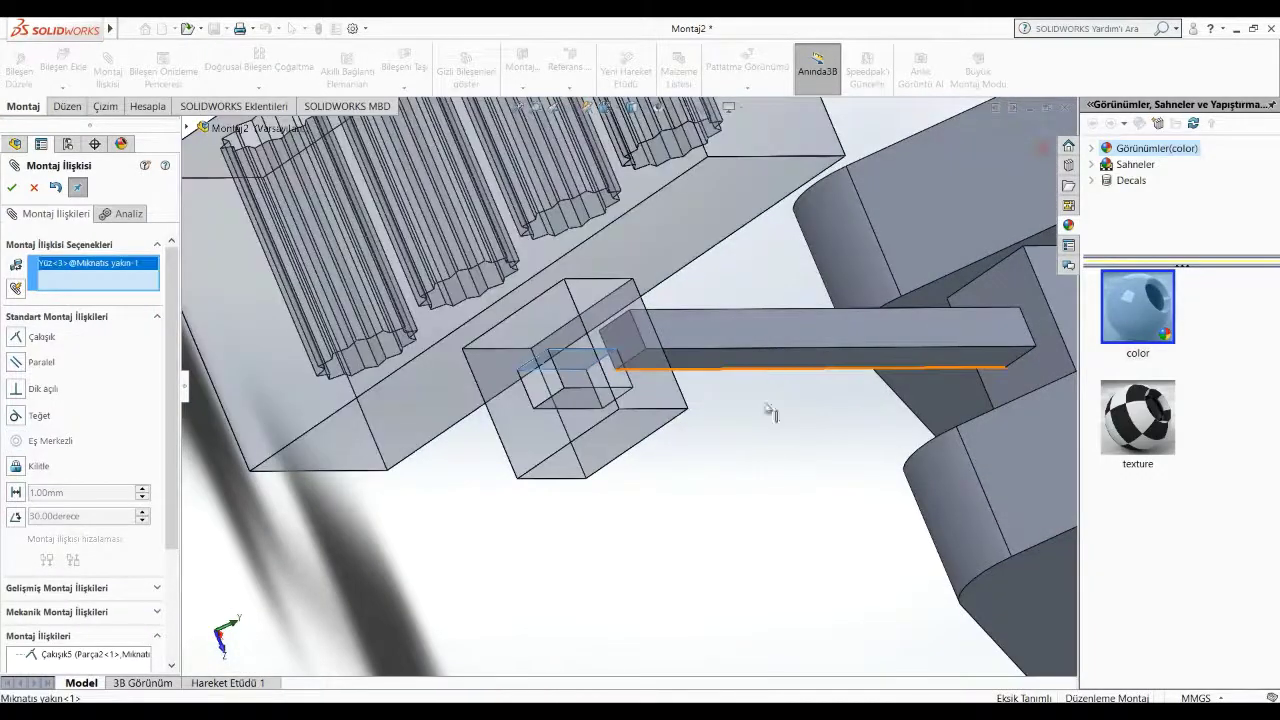
middle_drag(771, 414, 750, 440)
click(750, 352)
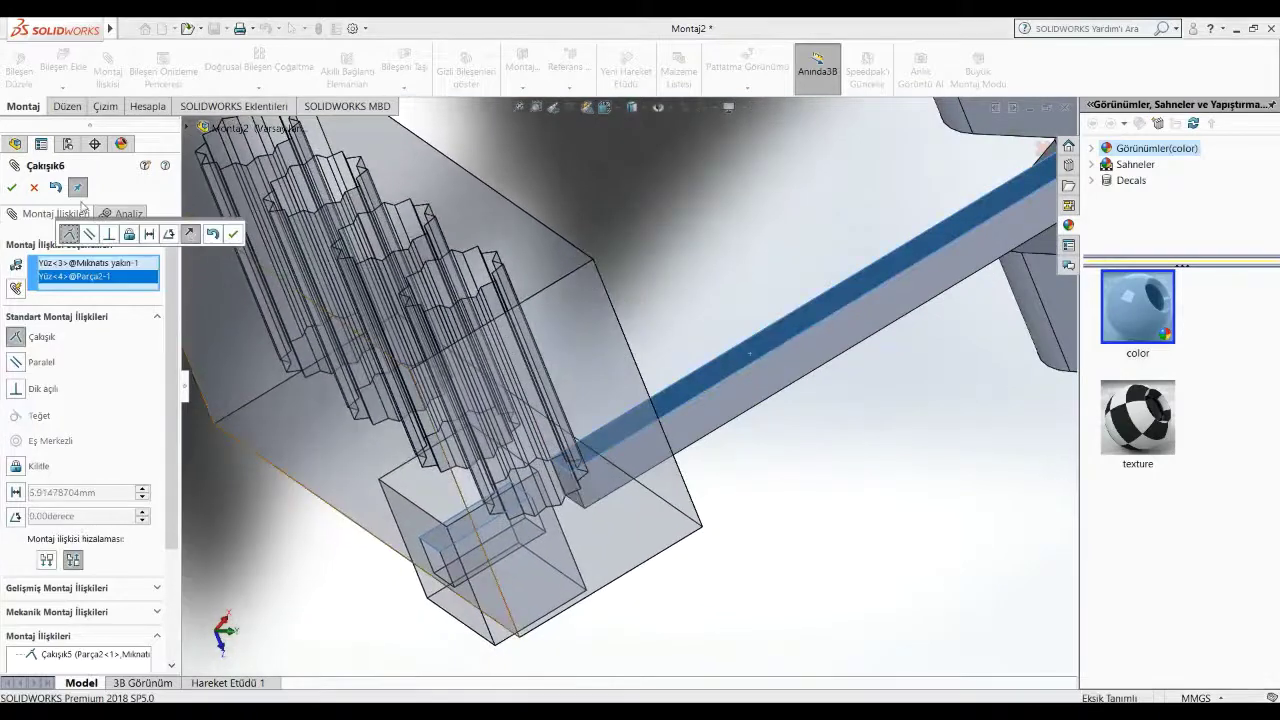
click(12, 188)
Step: Pair an edge of the square hole with a bar edge in a coincident mate
mouse_move(286, 344)
middle_down()
mouse_move(780, 531)
mouse_move(789, 451)
middle_up()
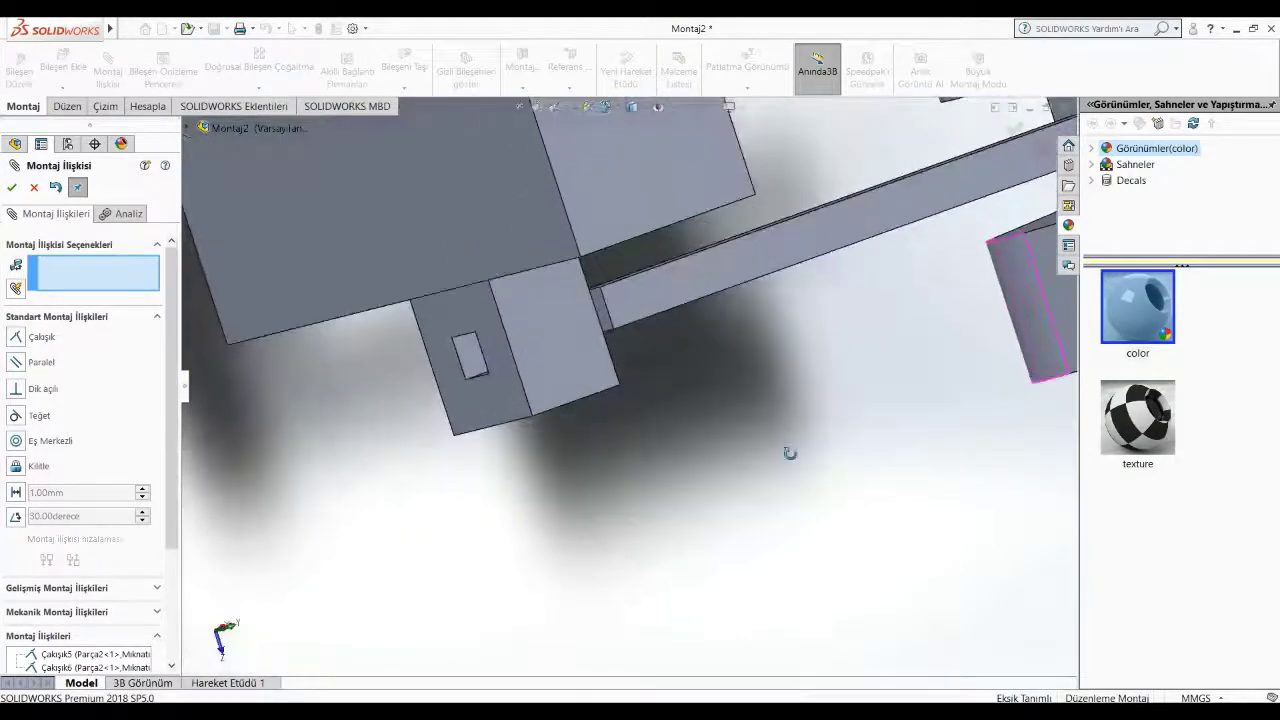
click(577, 206)
mouse_move(657, 188)
middle_down()
mouse_move(686, 244)
mouse_move(730, 238)
mouse_move(662, 276)
mouse_move(1088, 82)
mouse_move(549, 347)
middle_up()
scroll(750, 342, up, 3)
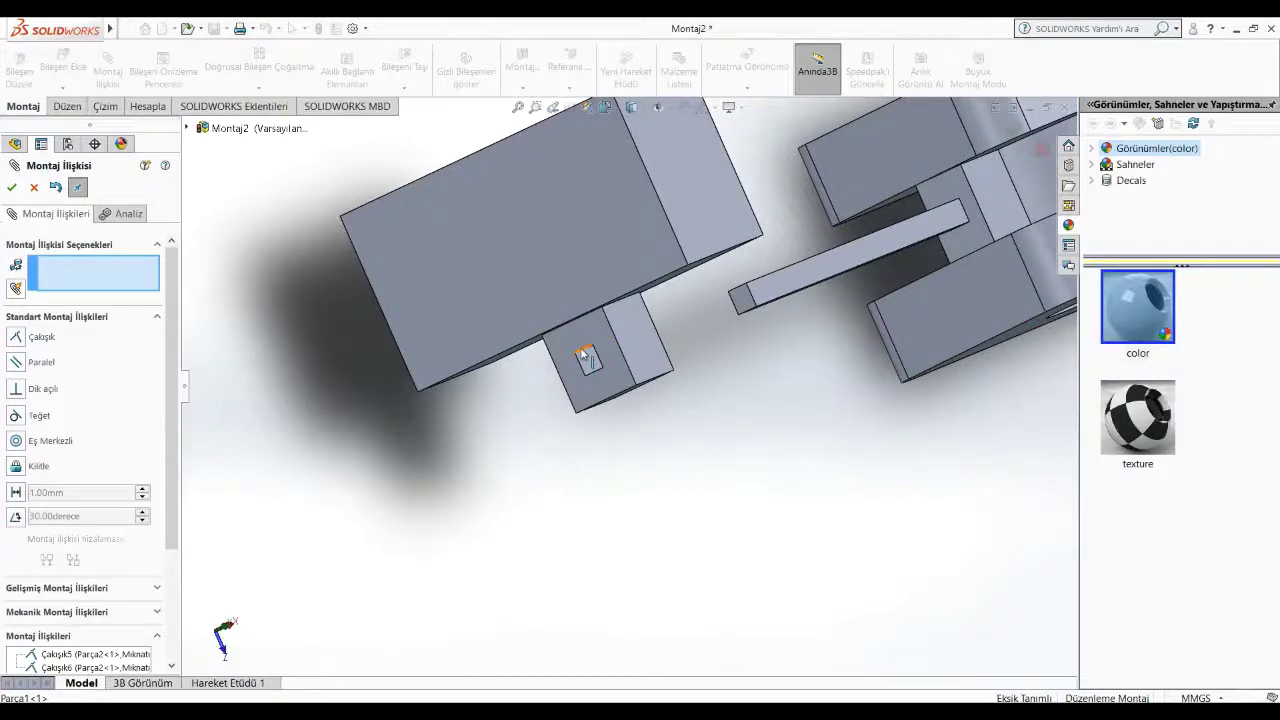
click(622, 347)
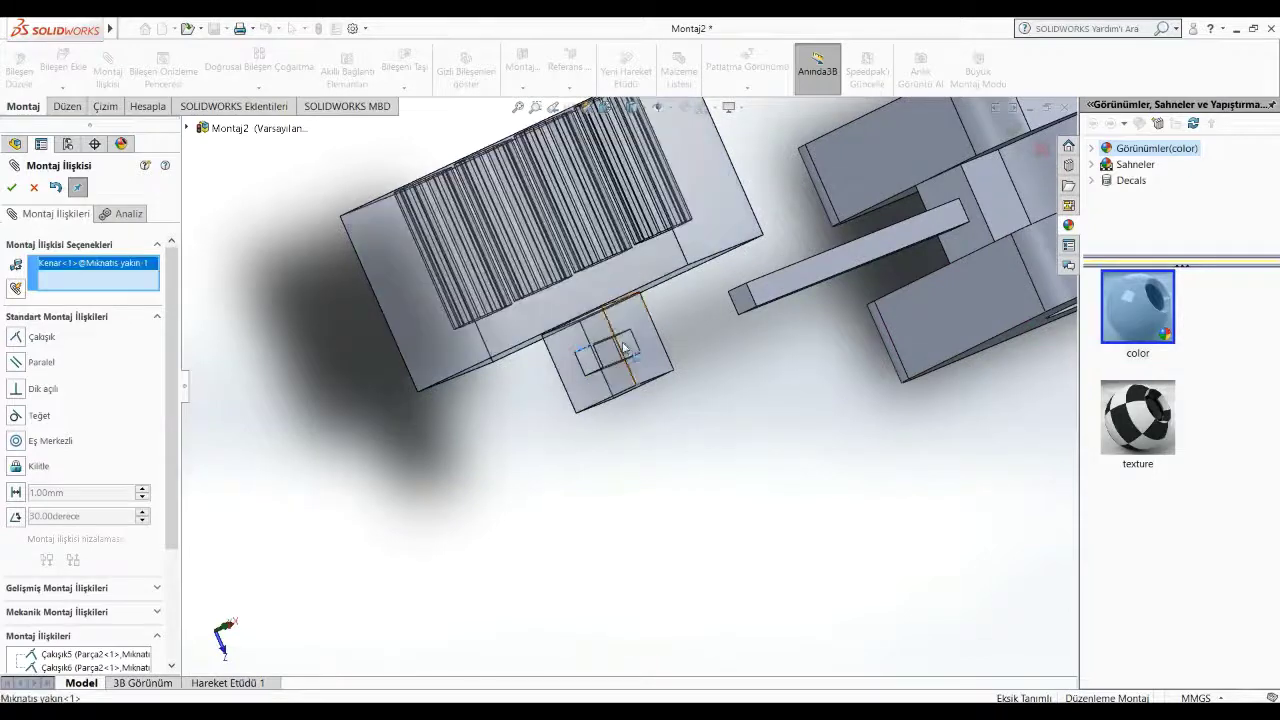
click(741, 290)
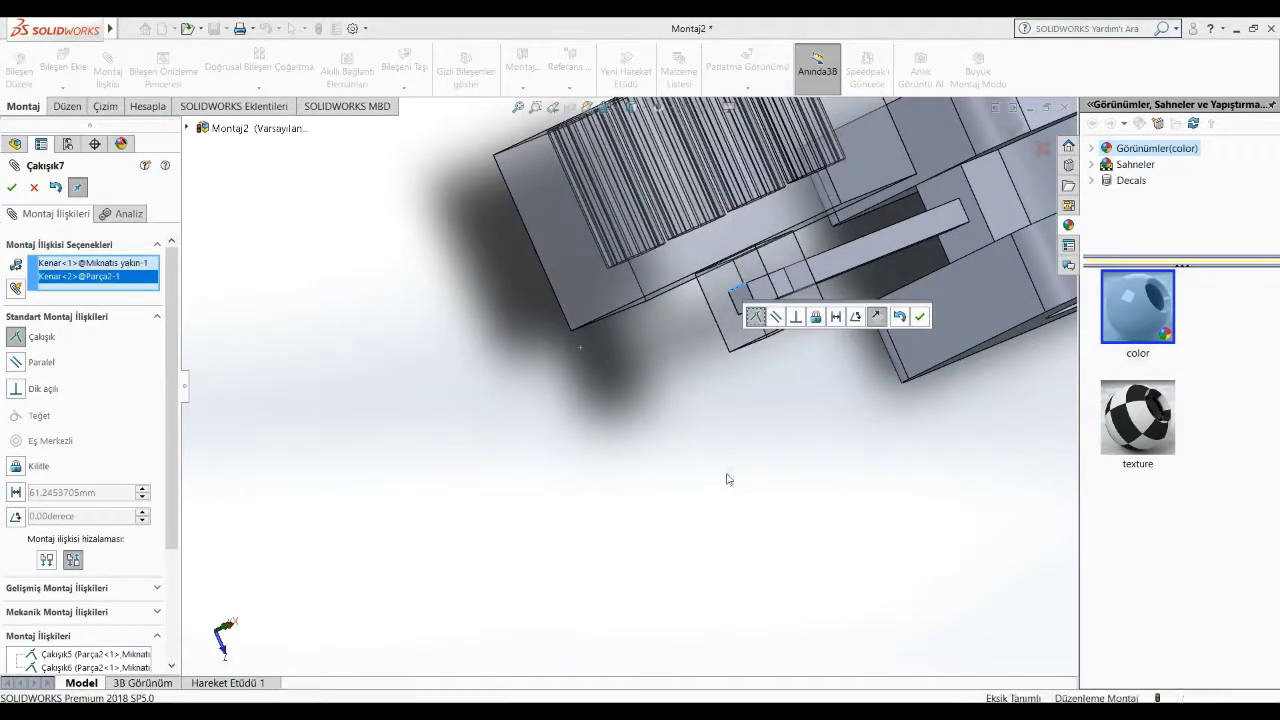
mouse_move(729, 478)
middle_down()
mouse_move(695, 549)
mouse_move(654, 574)
middle_up()
scroll(654, 574, up, 3)
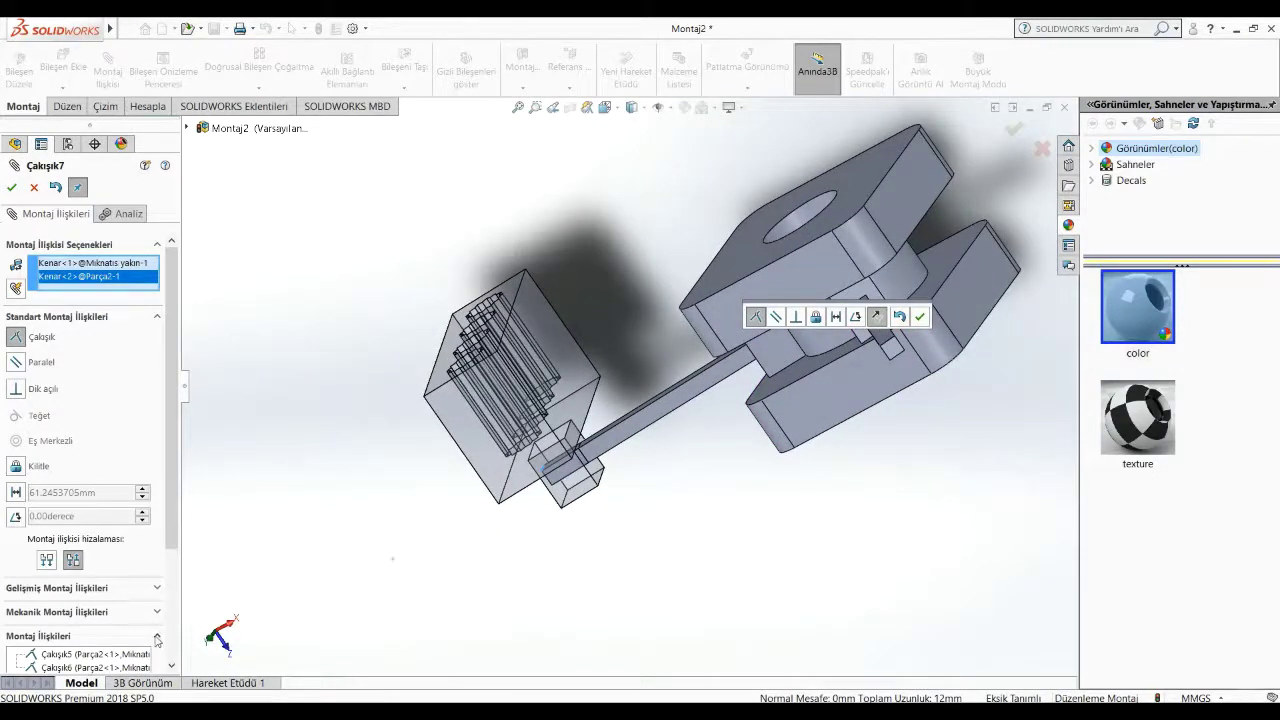
Step: Convert the edge mate to a Limit Distance mate, 0 mm to 30 mm max, and drag-test the block
click(157, 590)
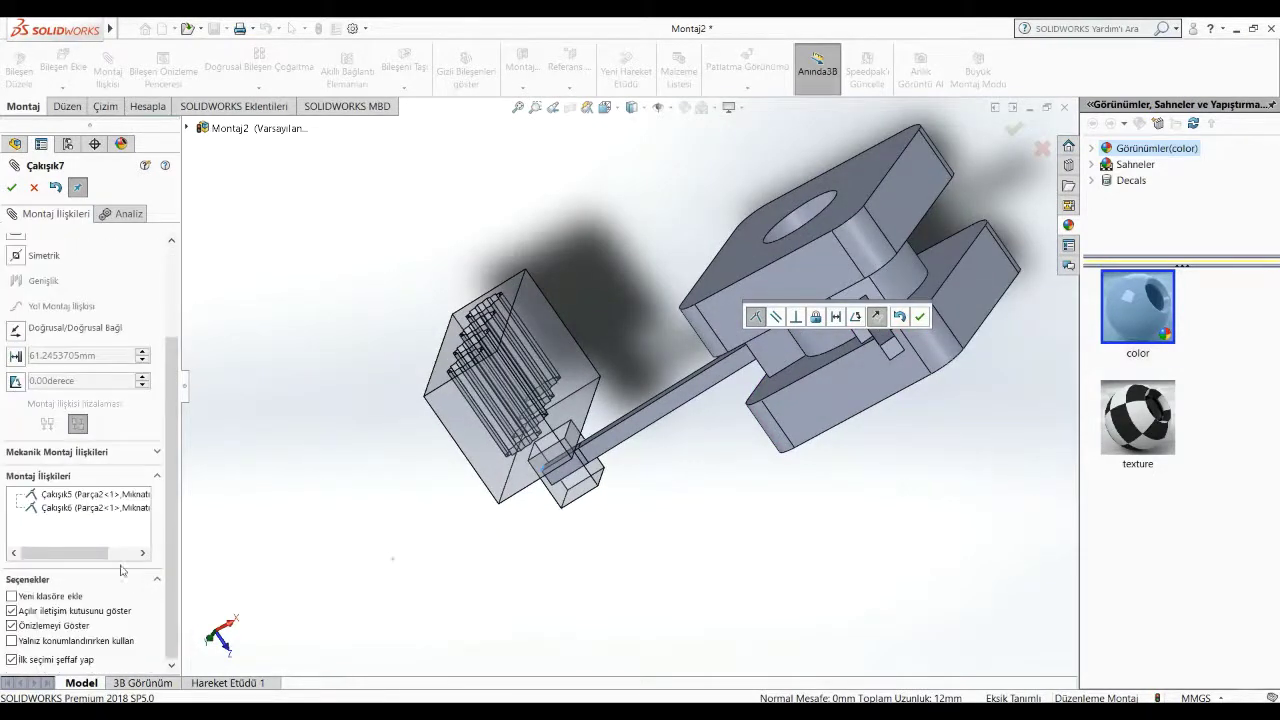
click(15, 356)
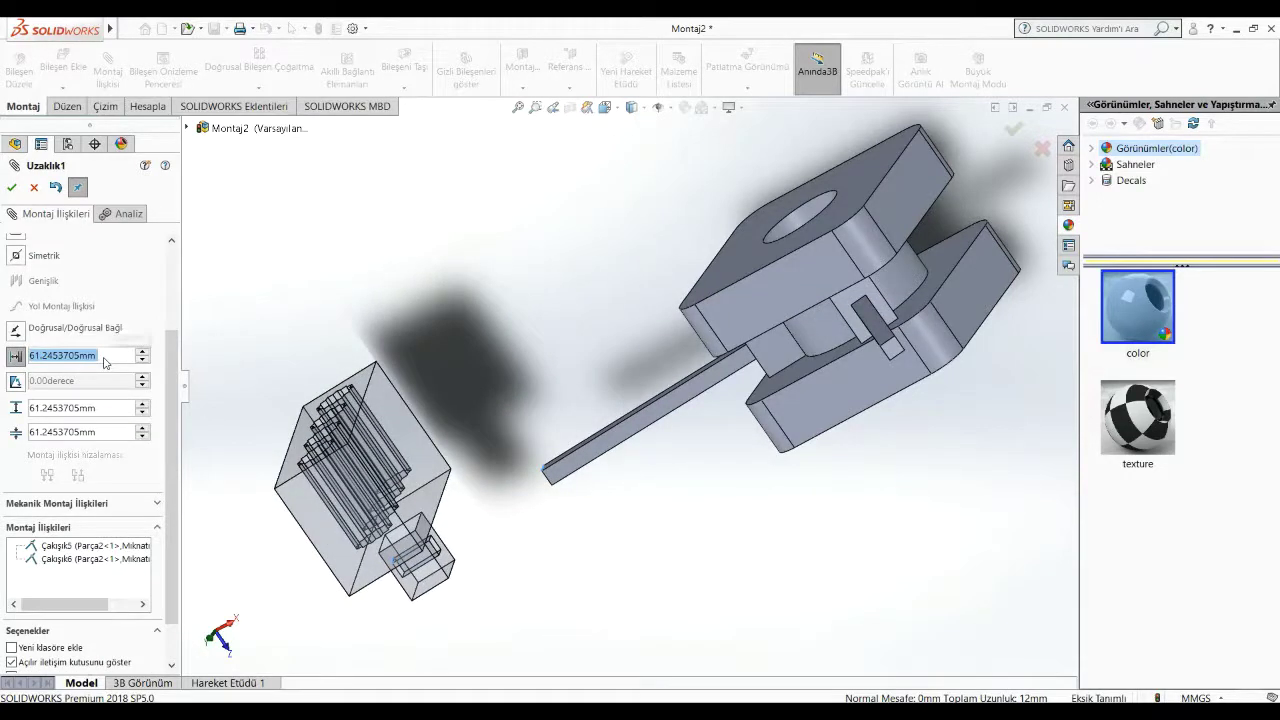
text(0)
key(Return)
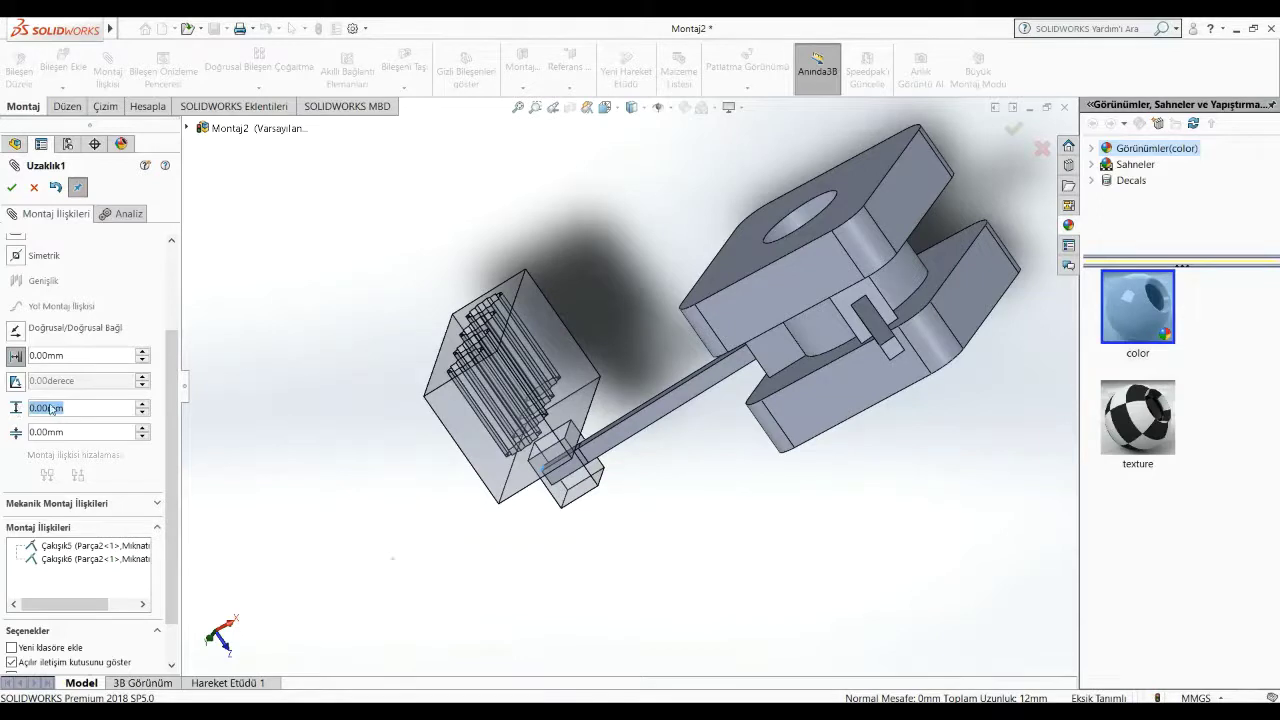
text(30)
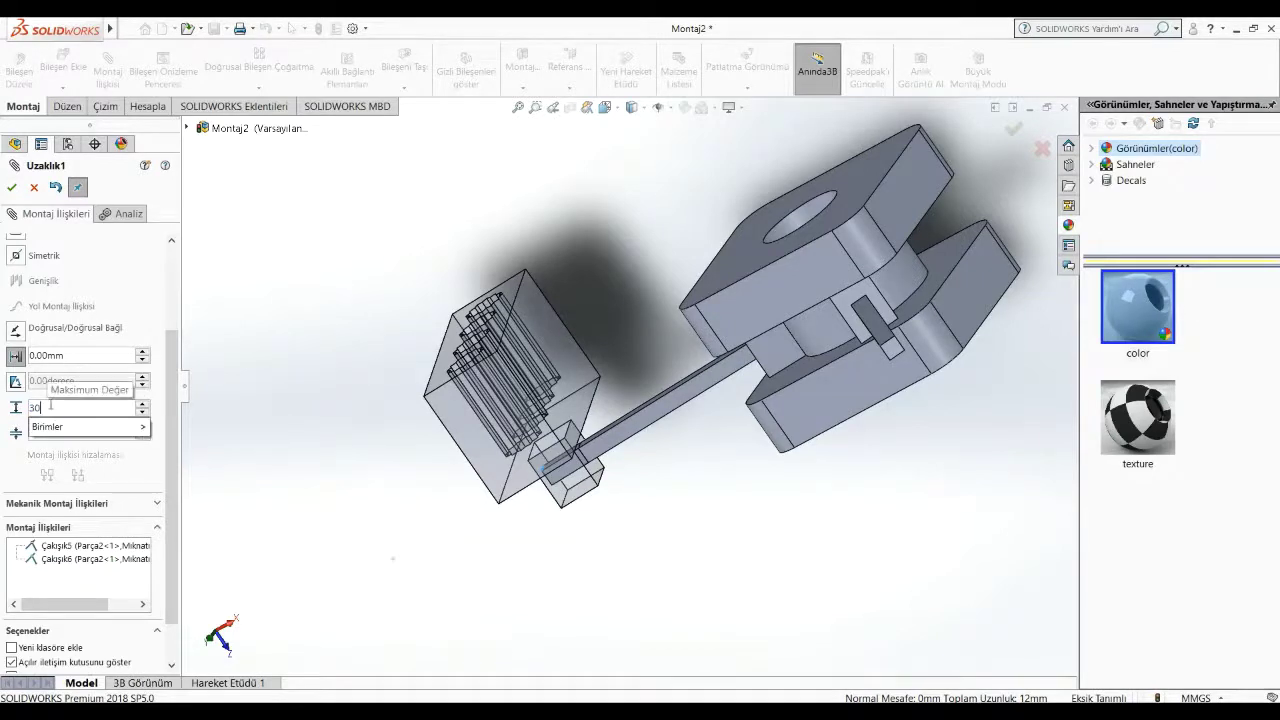
key(Return)
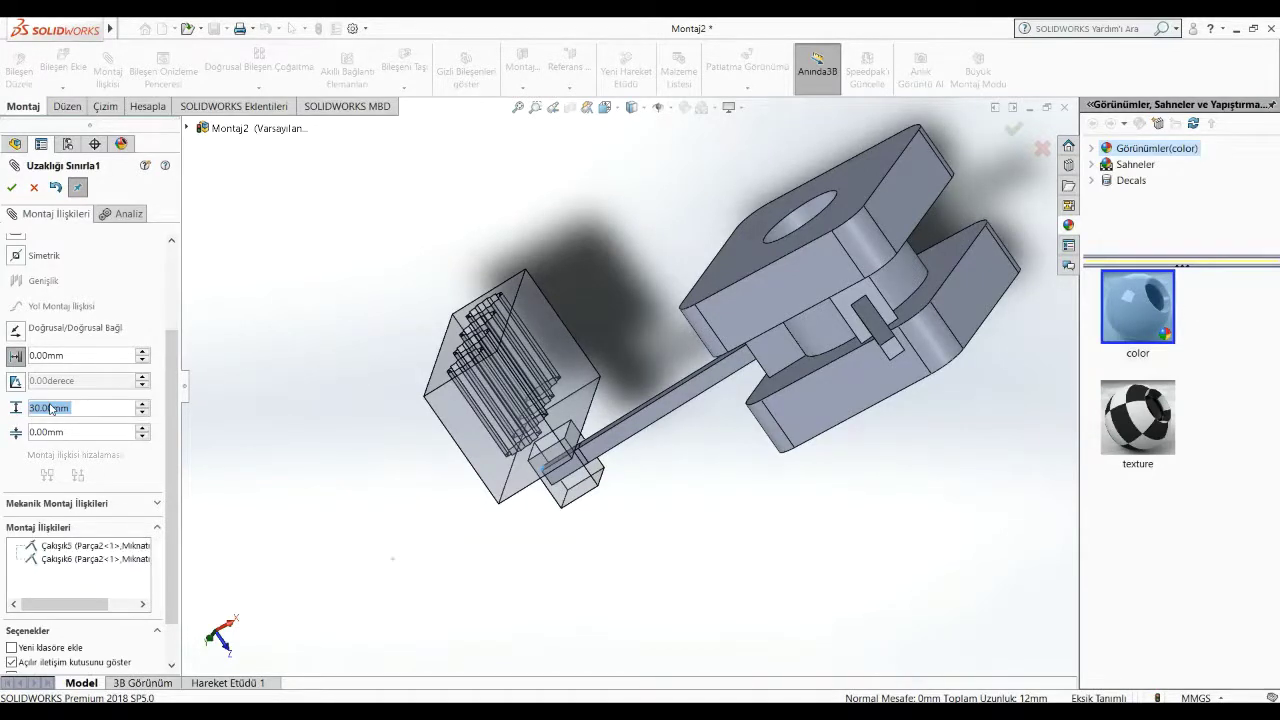
key(Return)
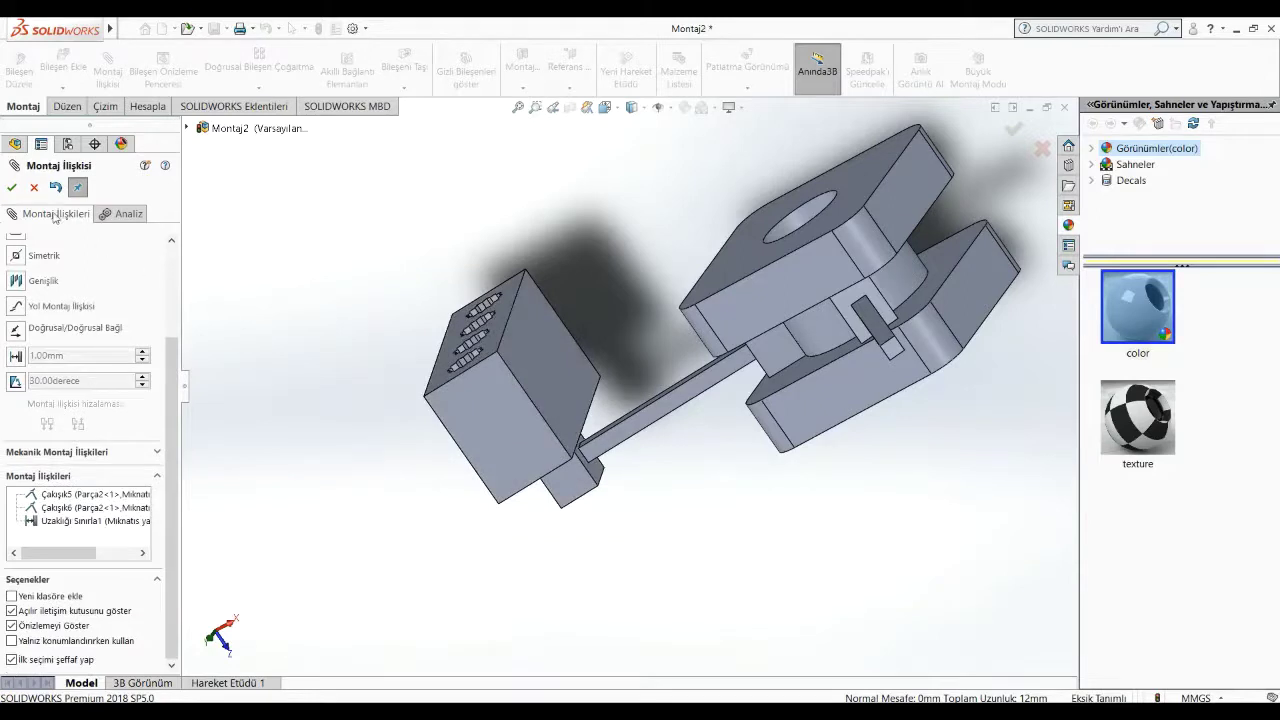
click(13, 189)
mouse_move(508, 394)
mouse_down()
mouse_move(728, 253)
mouse_move(598, 339)
mouse_move(606, 348)
mouse_move(690, 290)
mouse_move(518, 369)
mouse_move(677, 287)
mouse_move(553, 349)
mouse_up()
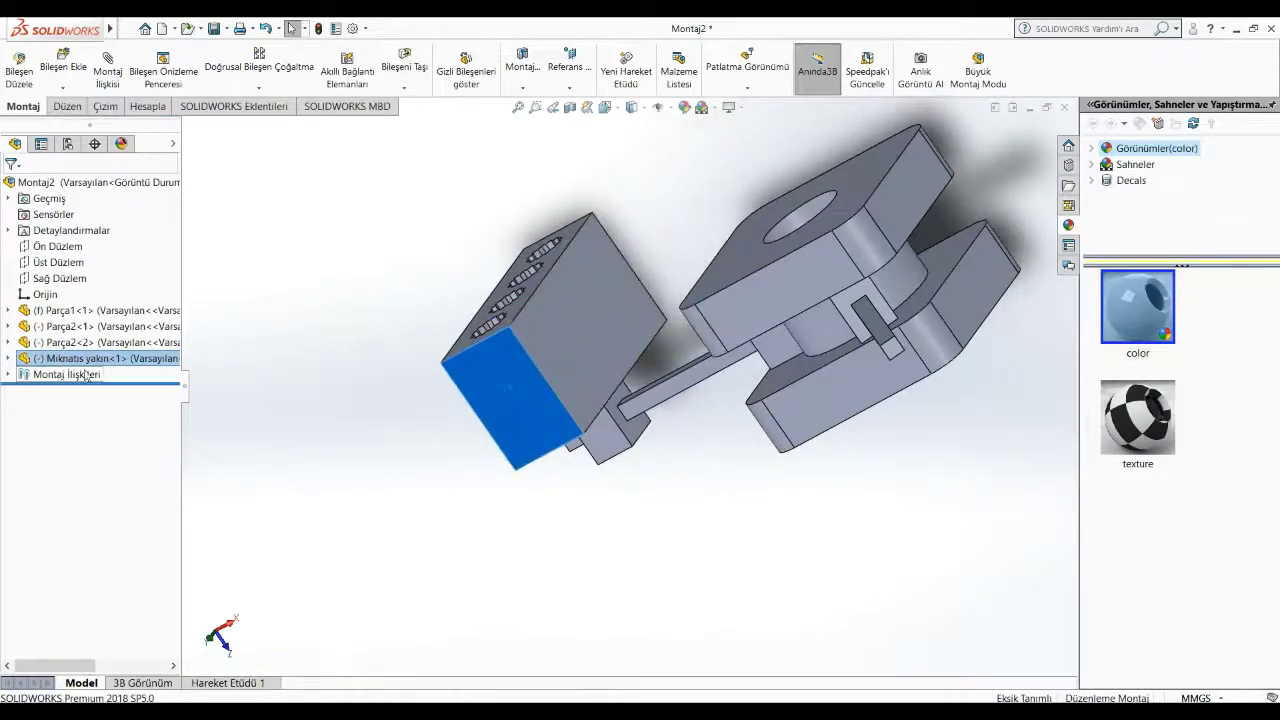
Step: Edit Uzaklığı Sınırla1 in the Mates folder, changing its maximum from 30 mm to 40 mm
click(8, 375)
right_click(93, 490)
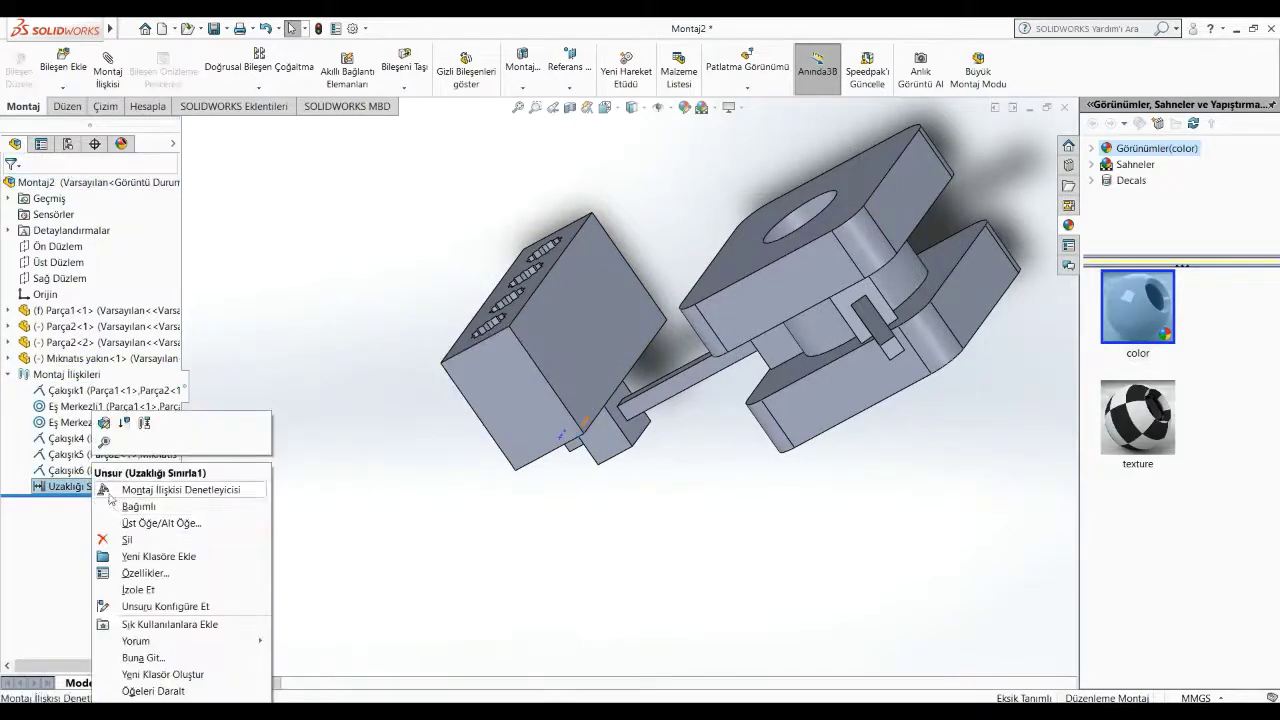
key(Escape)
double_click(113, 486)
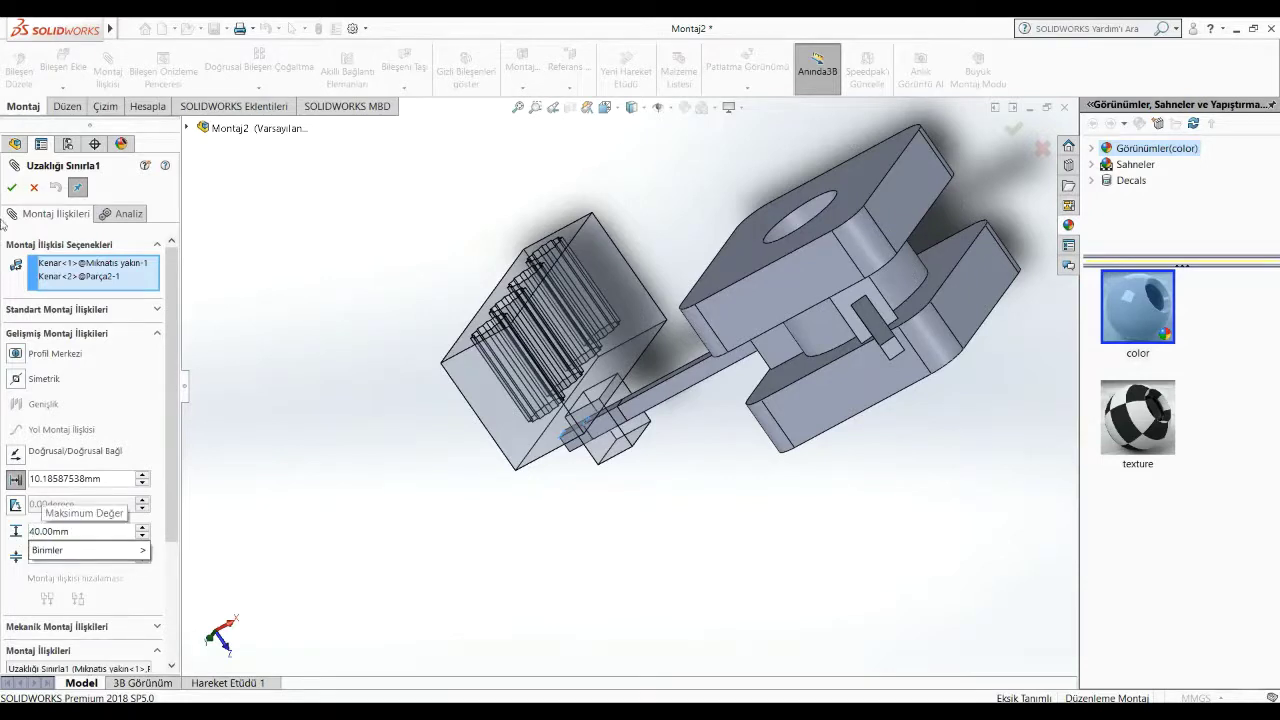
click(11, 187)
click(11, 187)
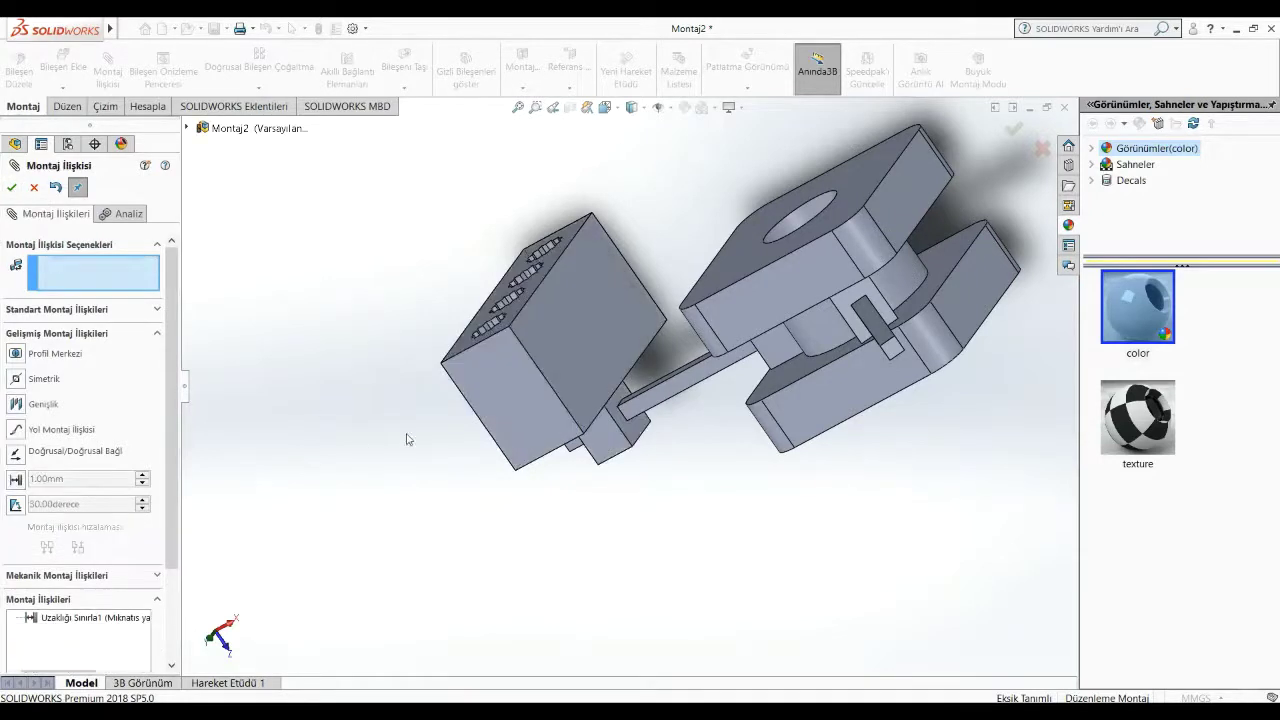
scroll(405, 460, up, 2)
click(11, 187)
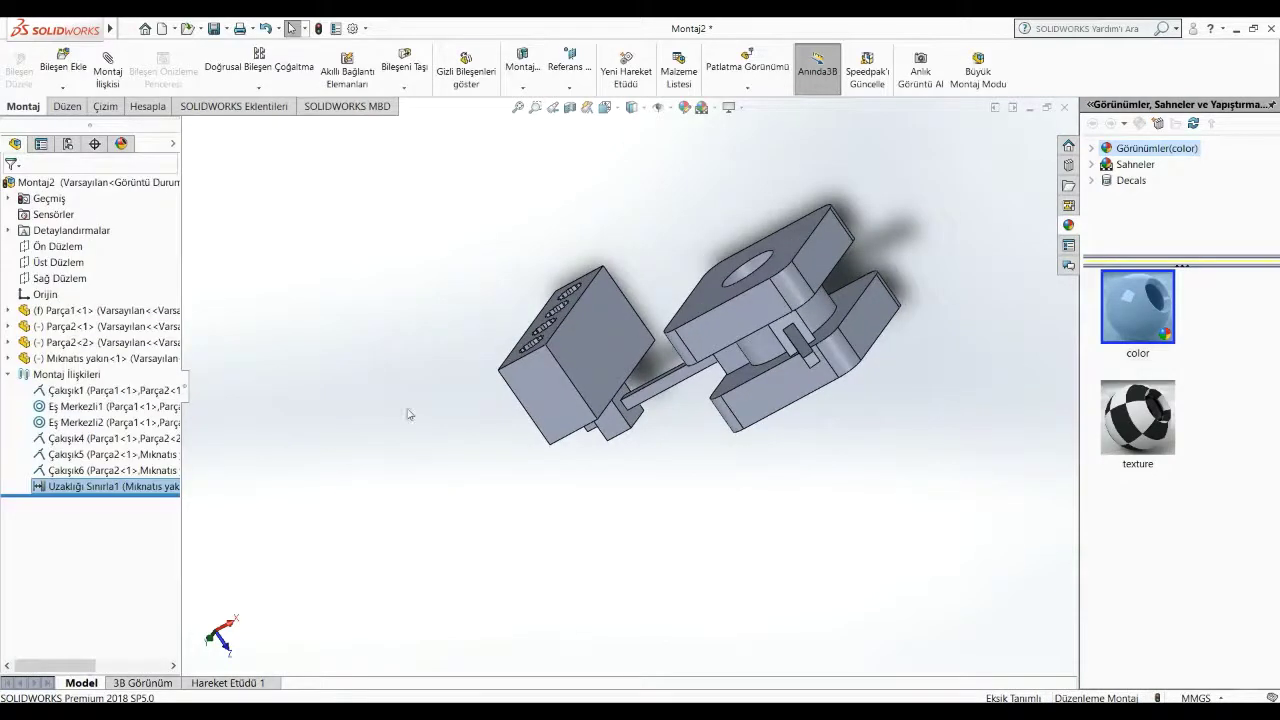
Step: Drag the Mıknatıs yakın block outward along its bar, then stop moving it
scroll(600, 400, down, 3)
click(777, 366)
middle_drag(777, 366, 816, 410)
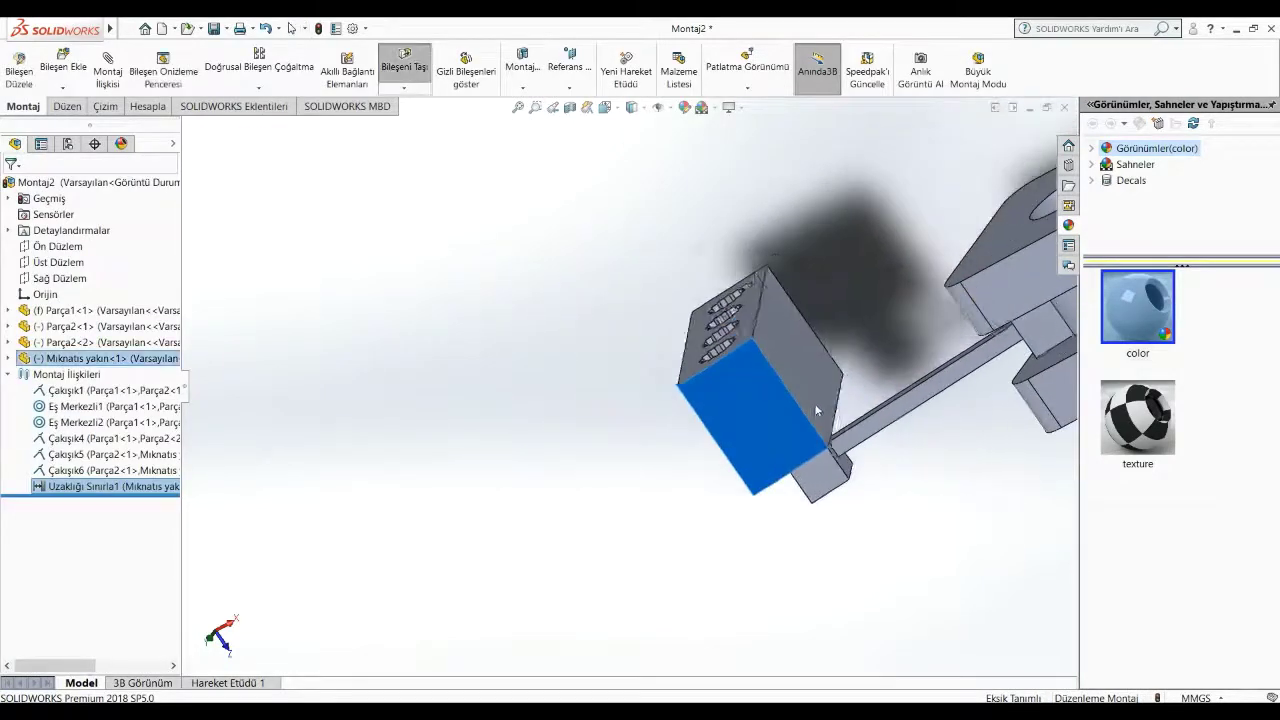
drag(816, 410, 988, 311)
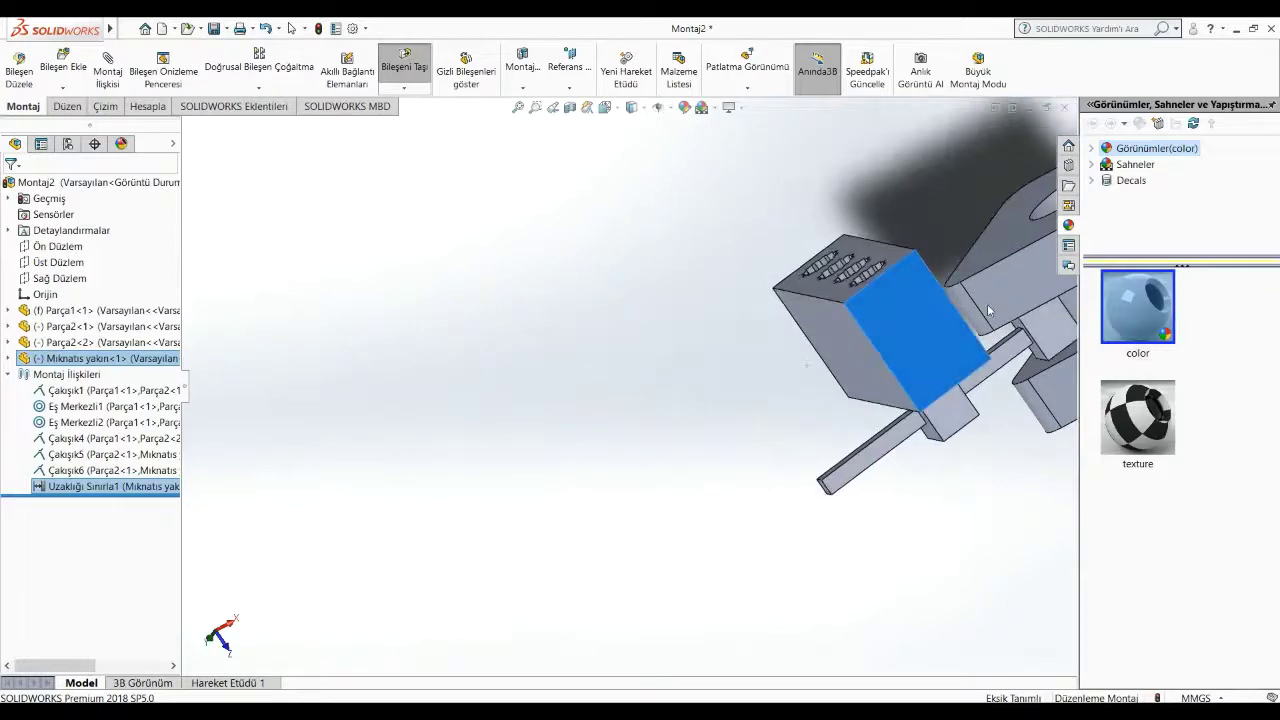
key(Escape)
Step: From a new view angle, slide the magnet block back along the bar with Move Component
middle_drag(903, 449, 900, 500)
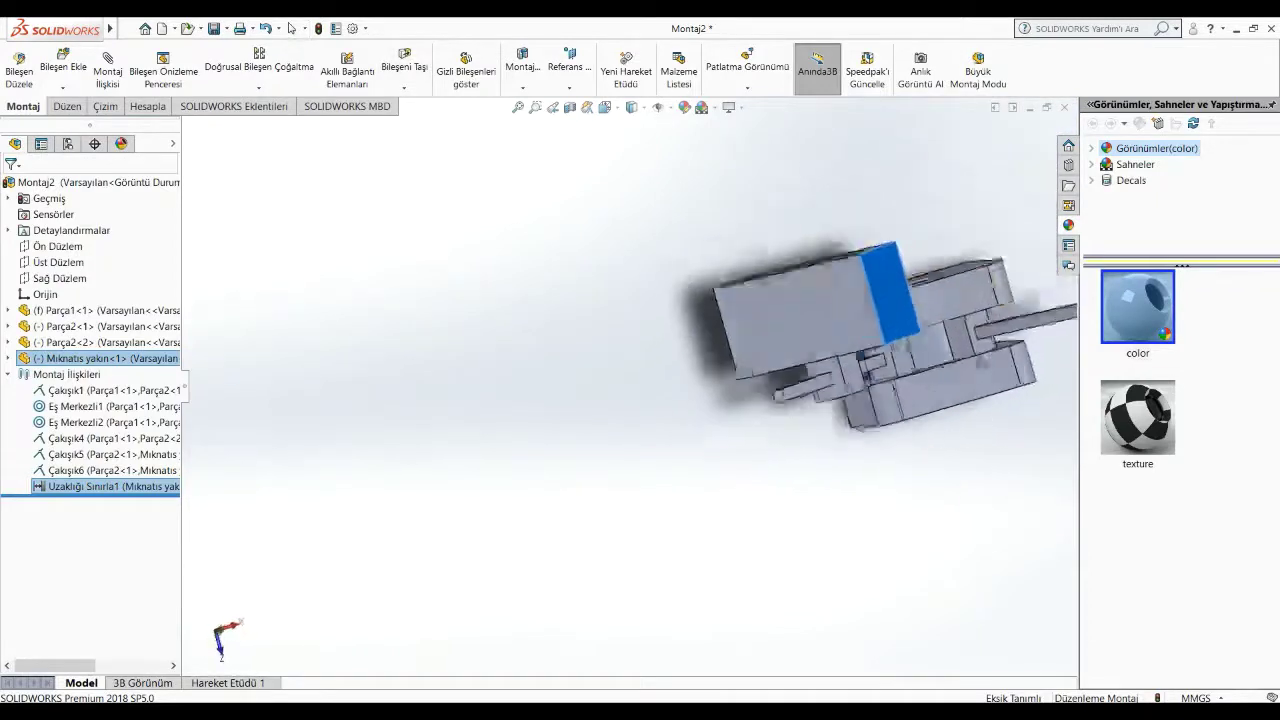
middle_drag(880, 420, 840, 380)
click(404, 70)
mouse_move(708, 354)
middle_down()
mouse_move(812, 349)
mouse_move(811, 517)
mouse_move(763, 443)
middle_up()
click(802, 395)
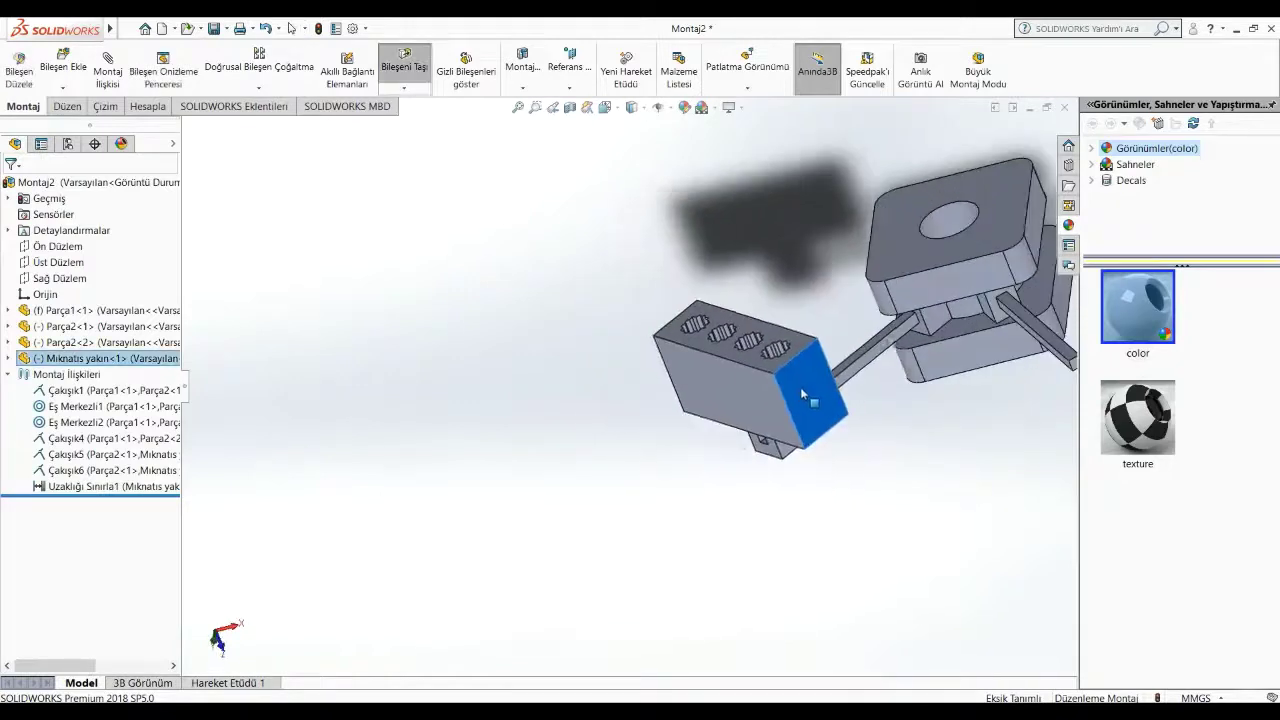
mouse_move(802, 393)
mouse_down()
mouse_move(722, 433)
mouse_move(778, 375)
mouse_up()
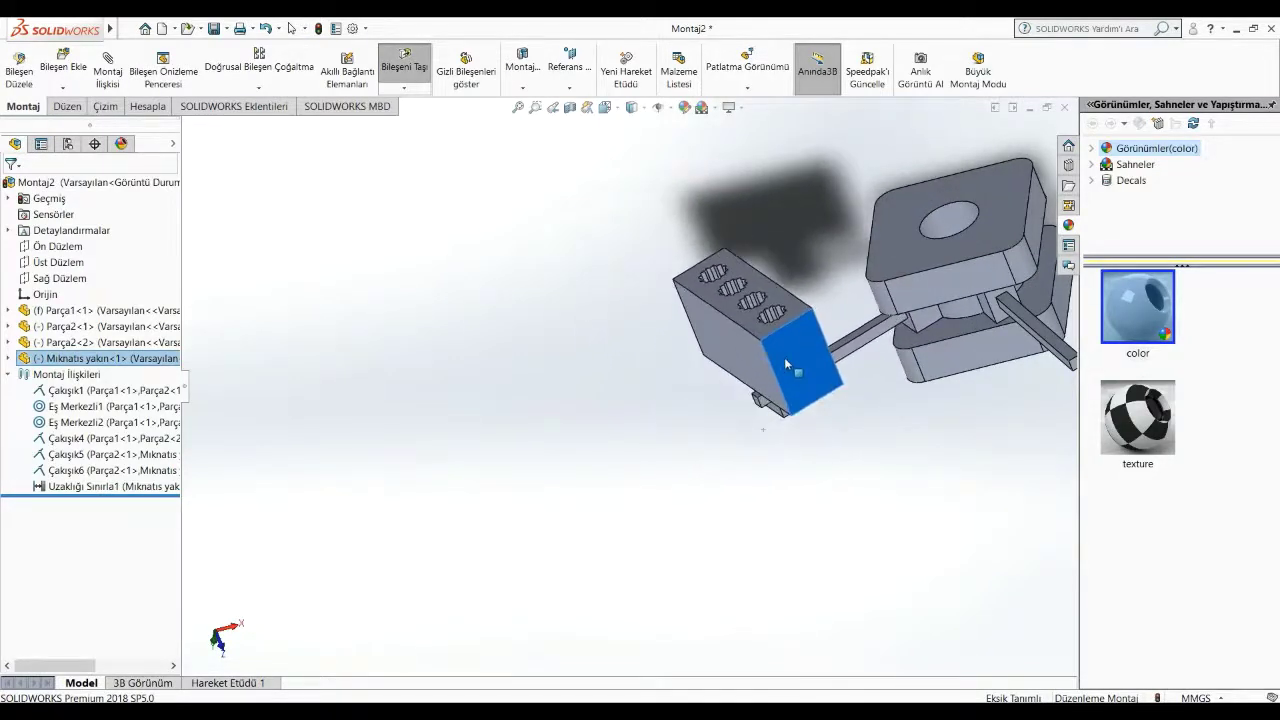
Step: Edit the Limit Distance1 mate and set its distance to 0 mm
right_click(101, 487)
click(118, 432)
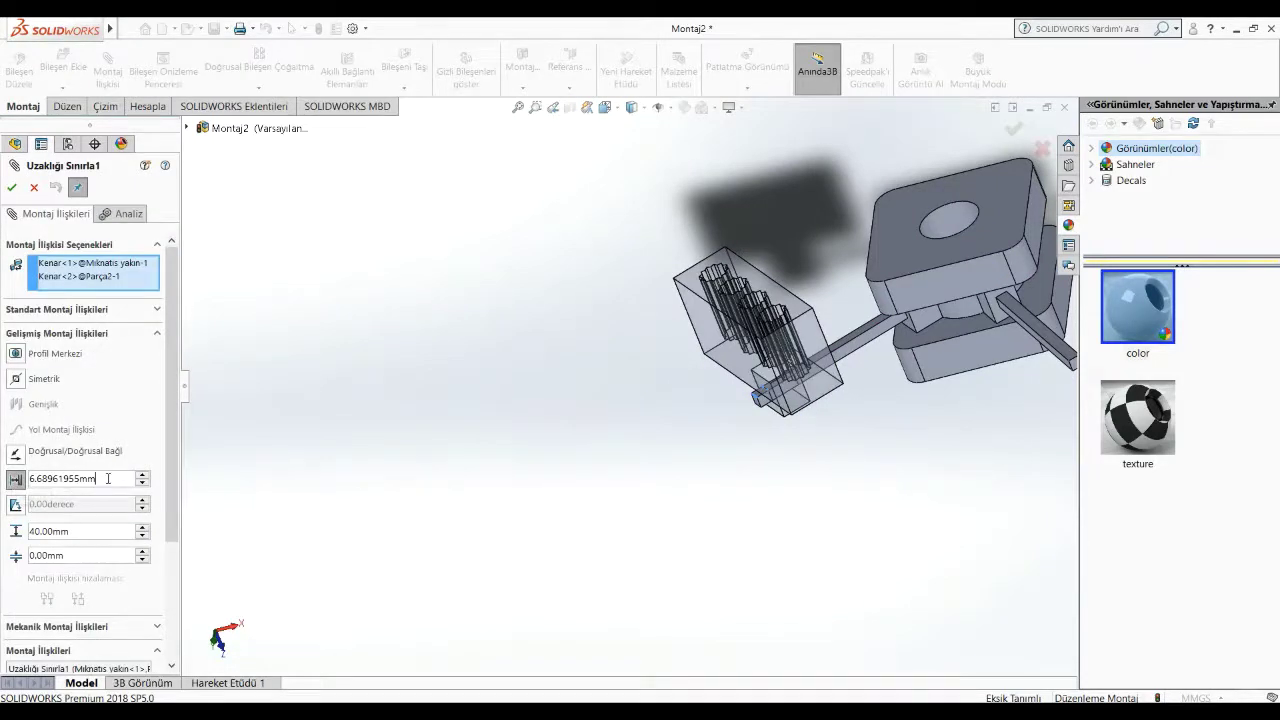
text(0)
click(11, 187)
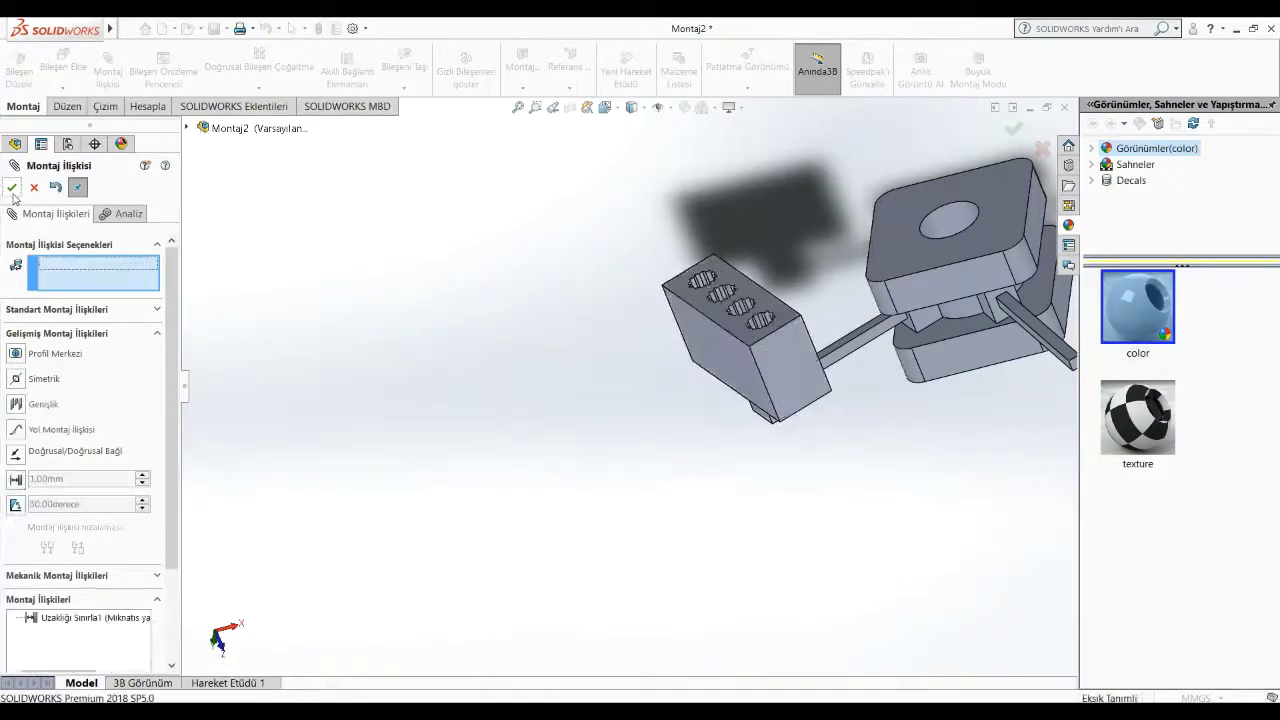
click(11, 187)
Step: Drag the magnet block over beside the rounded square block
mouse_move(730, 377)
mouse_down()
mouse_move(575, 442)
mouse_move(580, 281)
mouse_up()
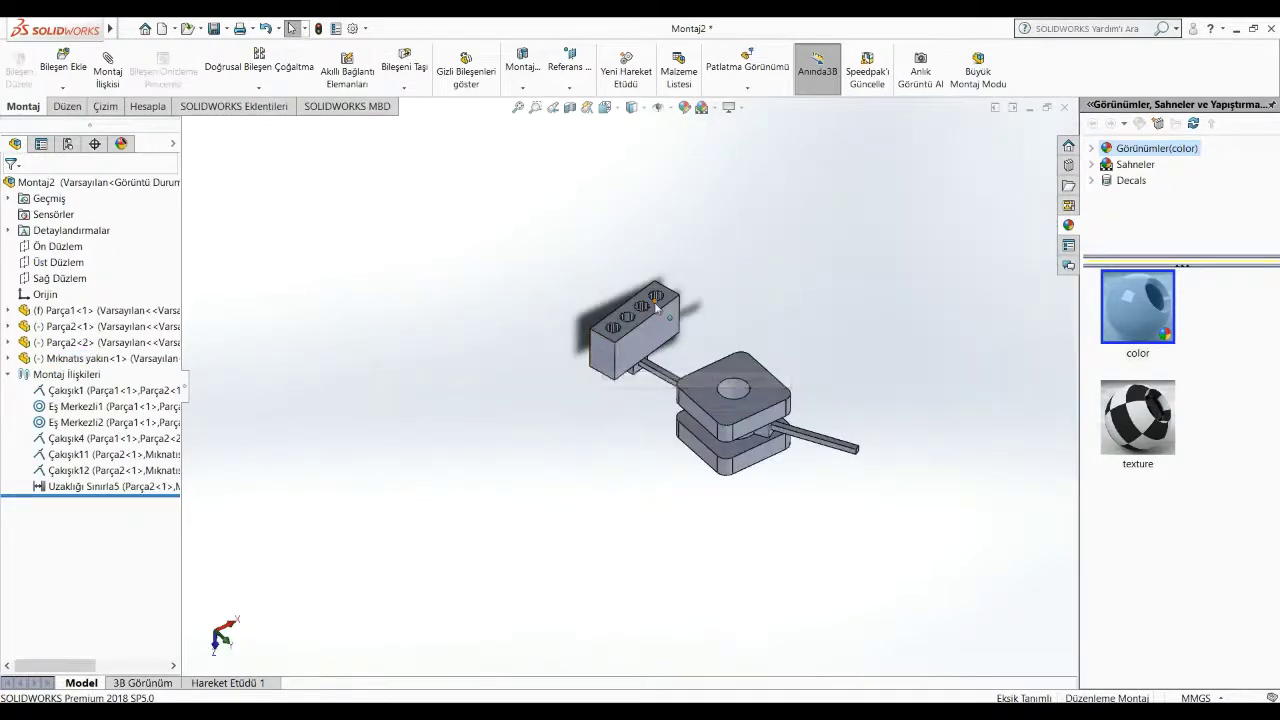
scroll(620, 359, down, 3)
mouse_move(617, 343)
mouse_down()
mouse_move(676, 355)
mouse_move(645, 427)
mouse_move(600, 415)
mouse_move(1050, 480)
mouse_move(985, 490)
mouse_up()
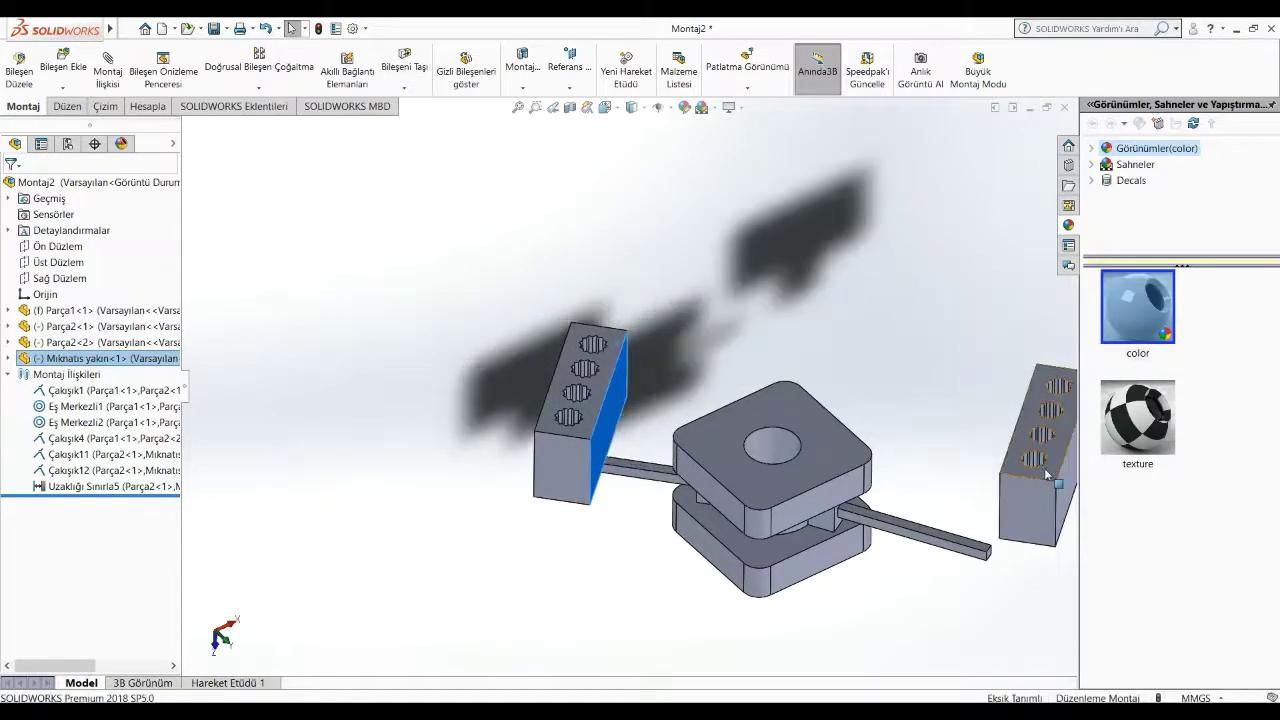
Step: Select the copied magnet block on the right
scroll(985, 528, up, 3)
scroll(805, 431, down, 3)
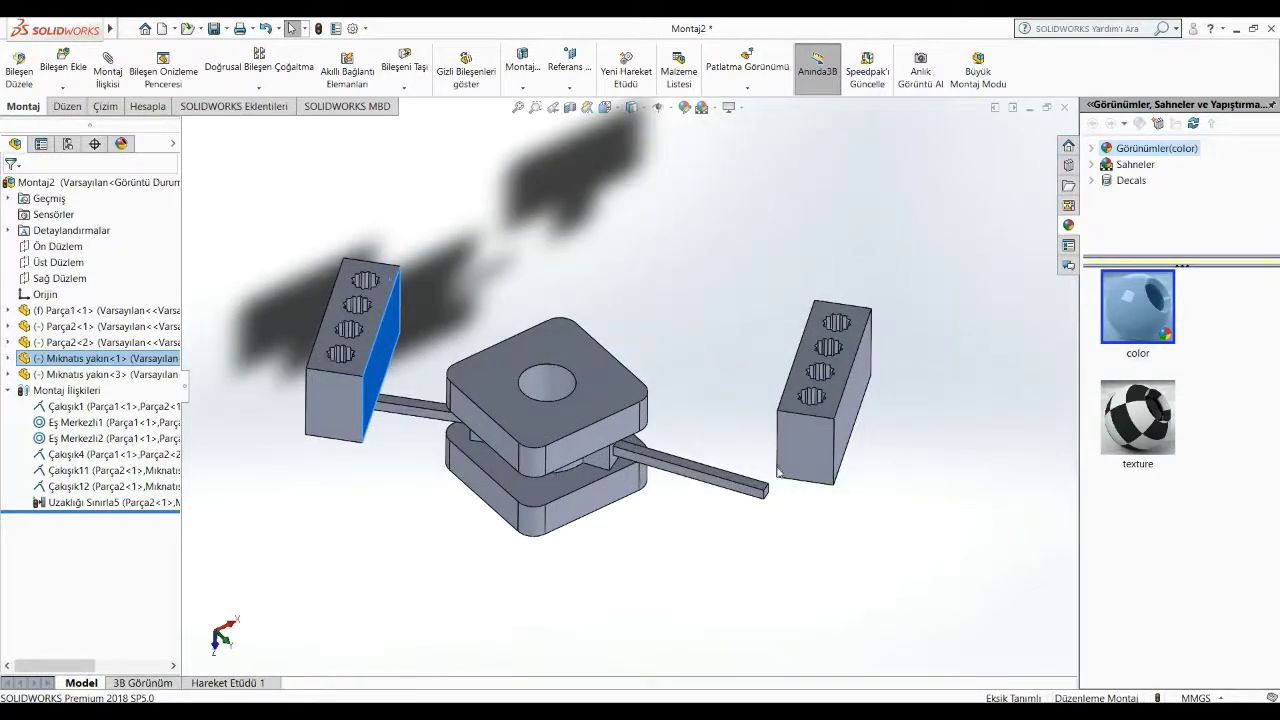
click(814, 455)
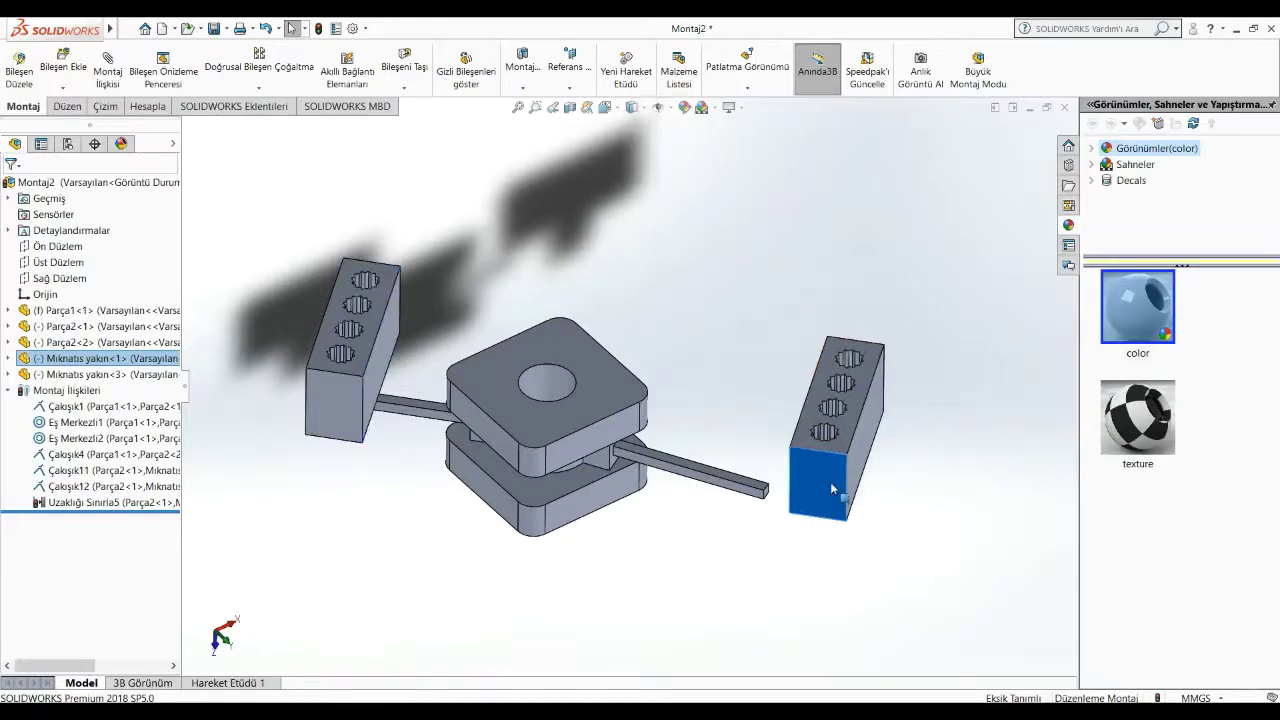
scroll(750, 487, up, 2)
scroll(748, 470, down, 2)
scroll(740, 434, down, 2)
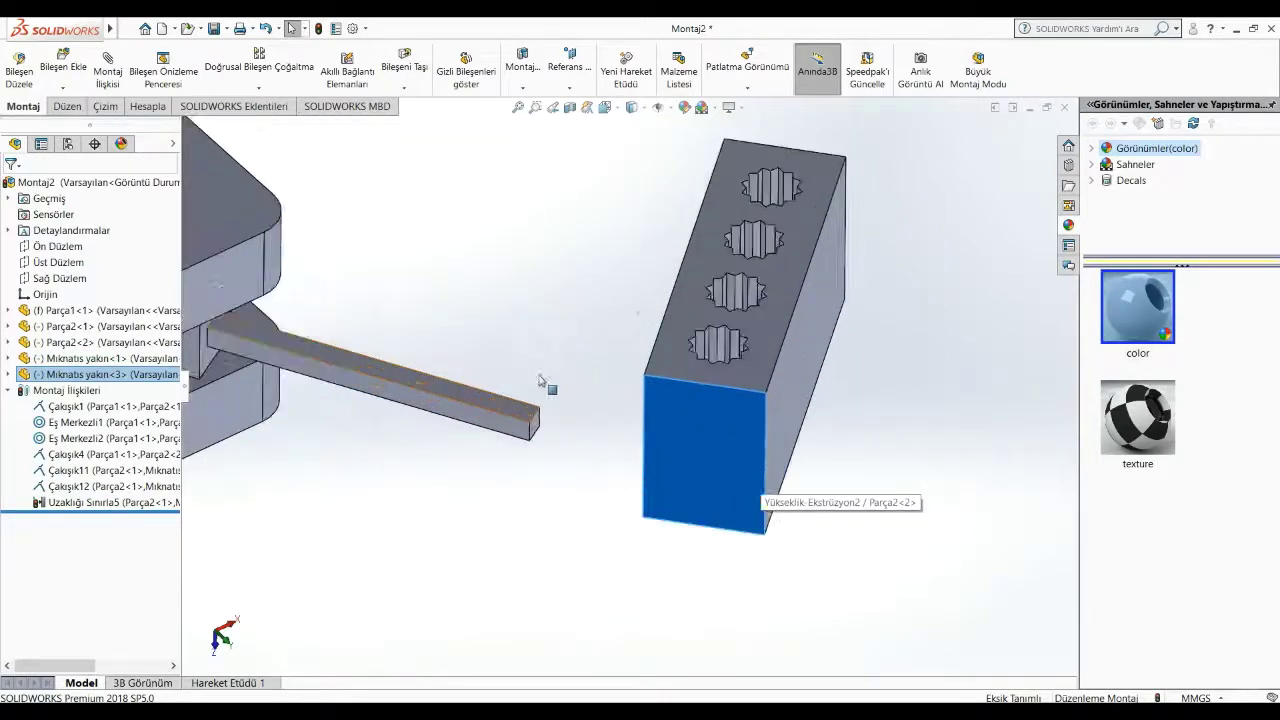
Step: Pick the bar beside the magnet holder and begin a Mate between them
mouse_move(543, 380)
middle_down()
mouse_move(532, 421)
mouse_move(631, 446)
mouse_move(483, 443)
middle_up()
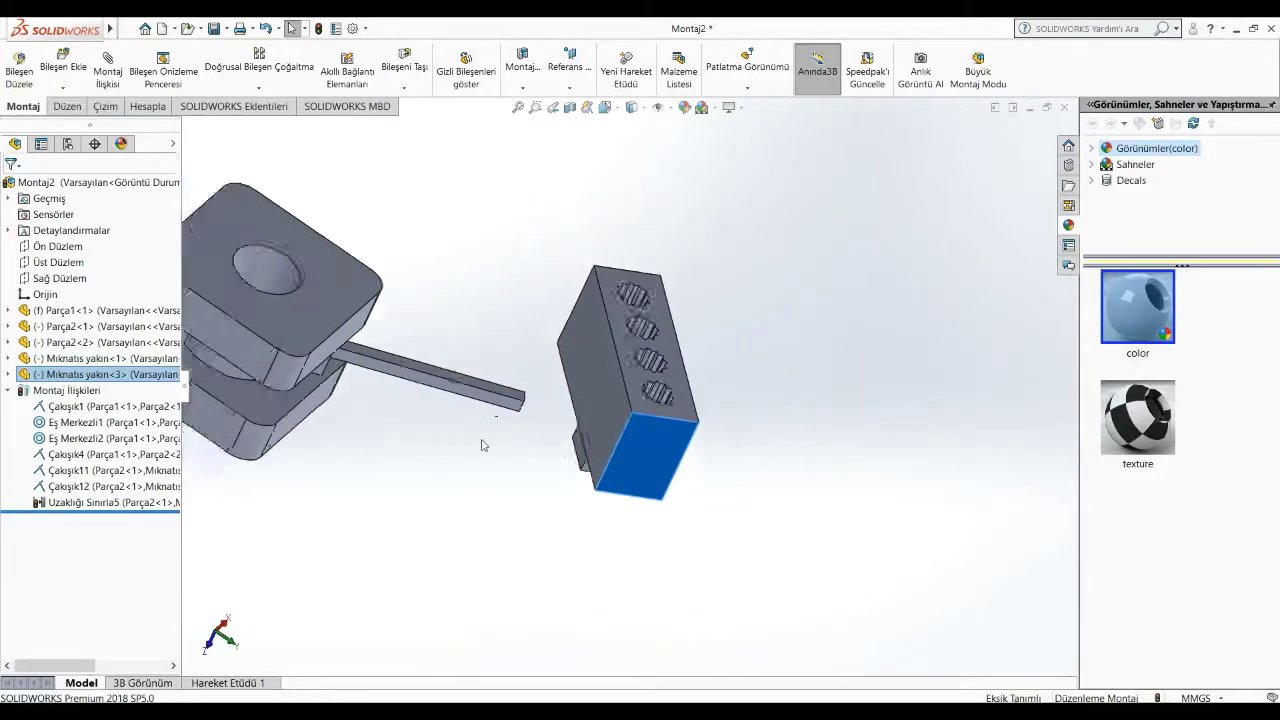
scroll(523, 426, down, 2)
scroll(645, 441, down, 2)
scroll(846, 437, up, 2)
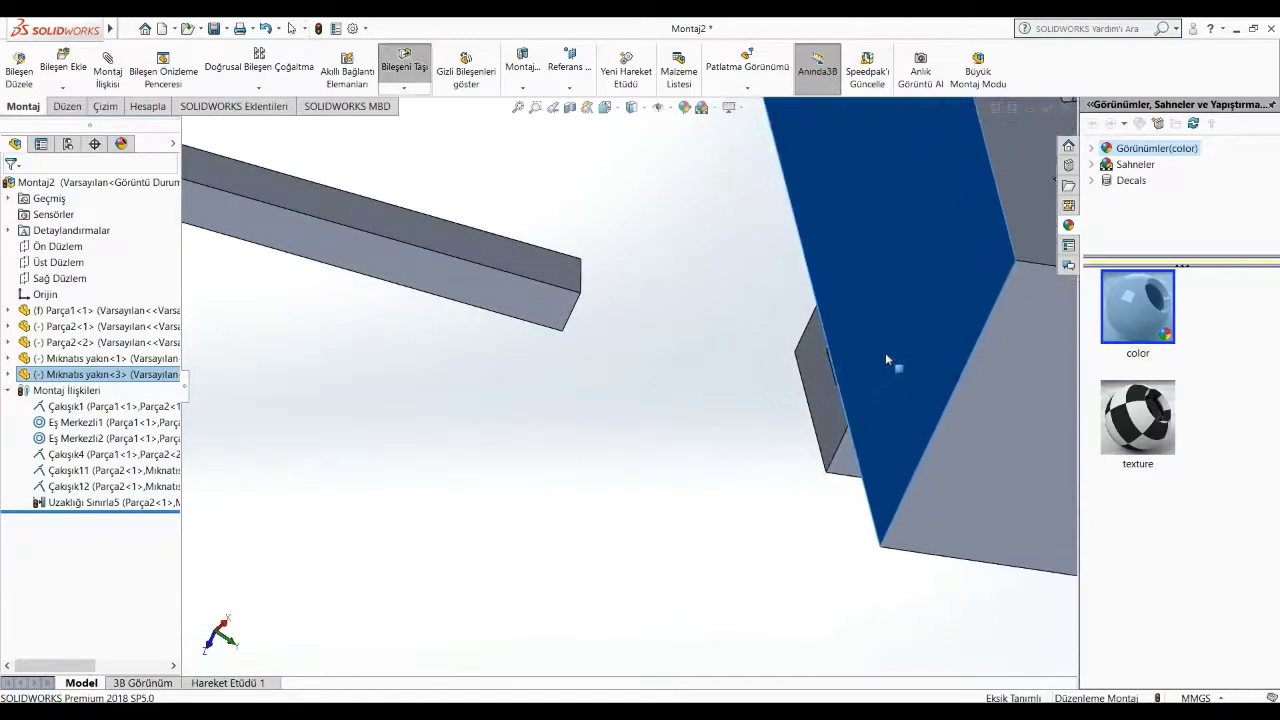
mouse_move(757, 380)
middle_down()
mouse_move(855, 333)
mouse_move(768, 152)
middle_up()
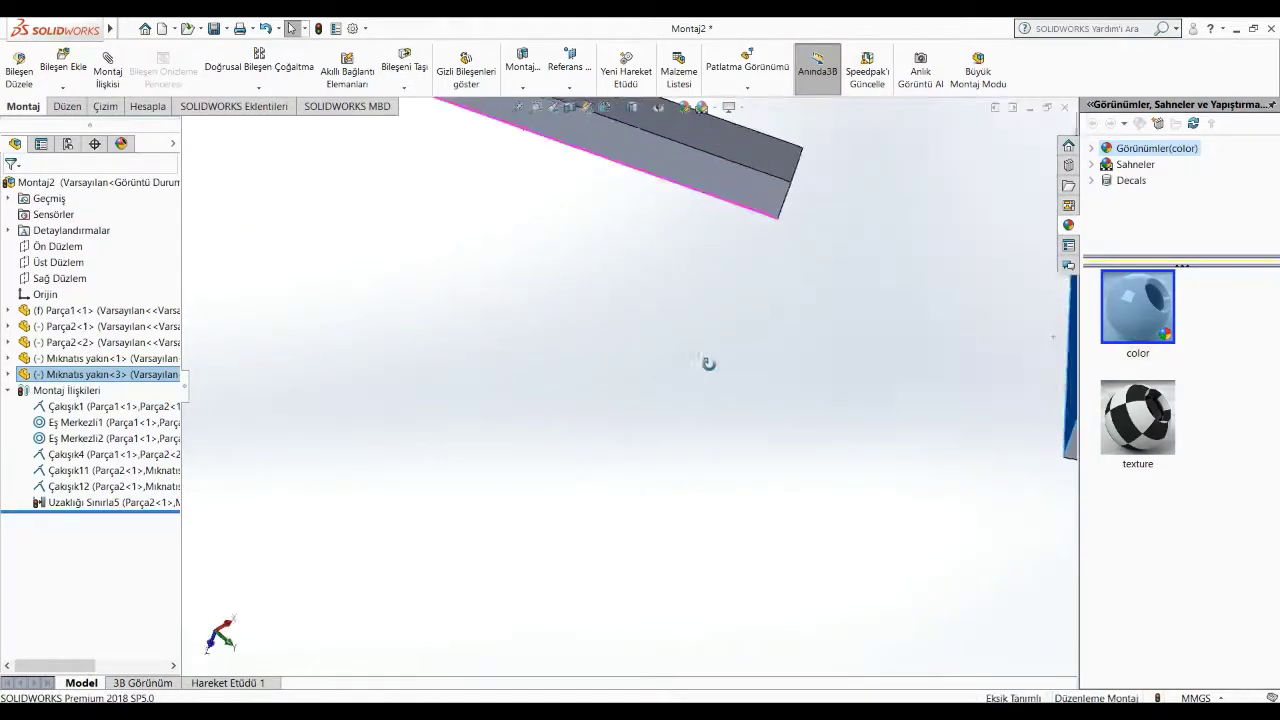
ctrl+click(760, 148)
middle_drag(729, 329, 737, 251)
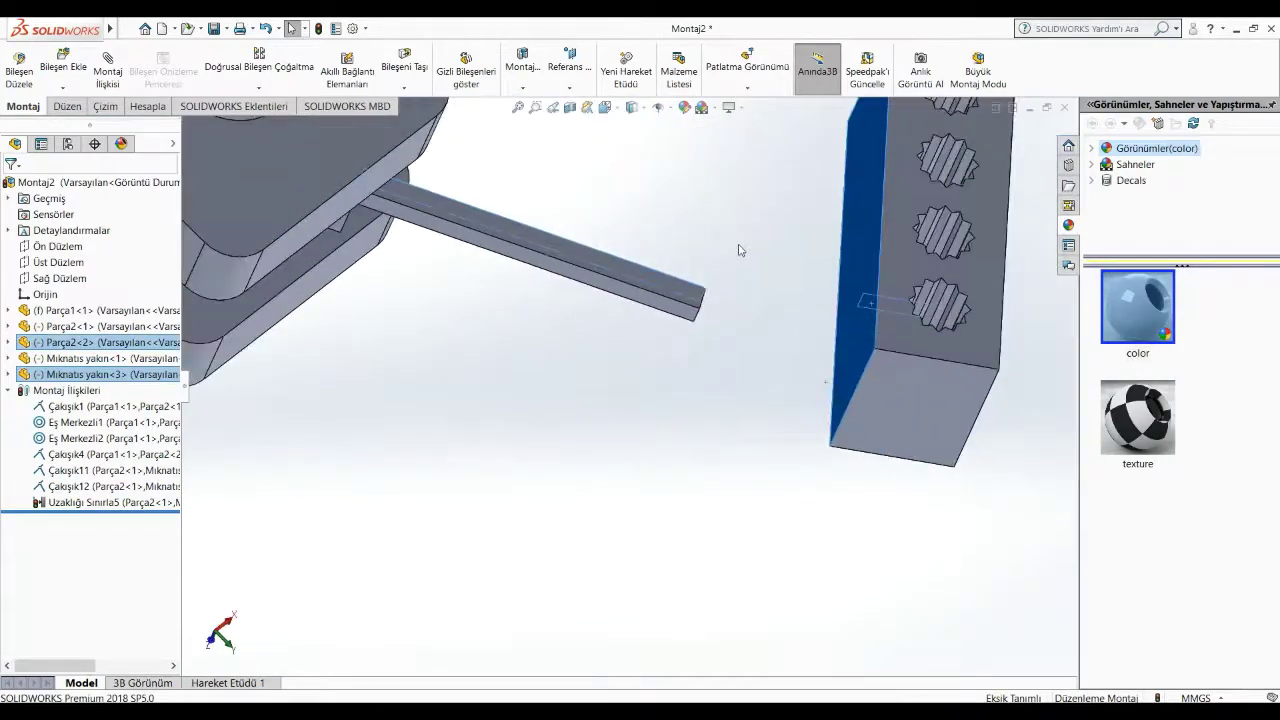
click(118, 75)
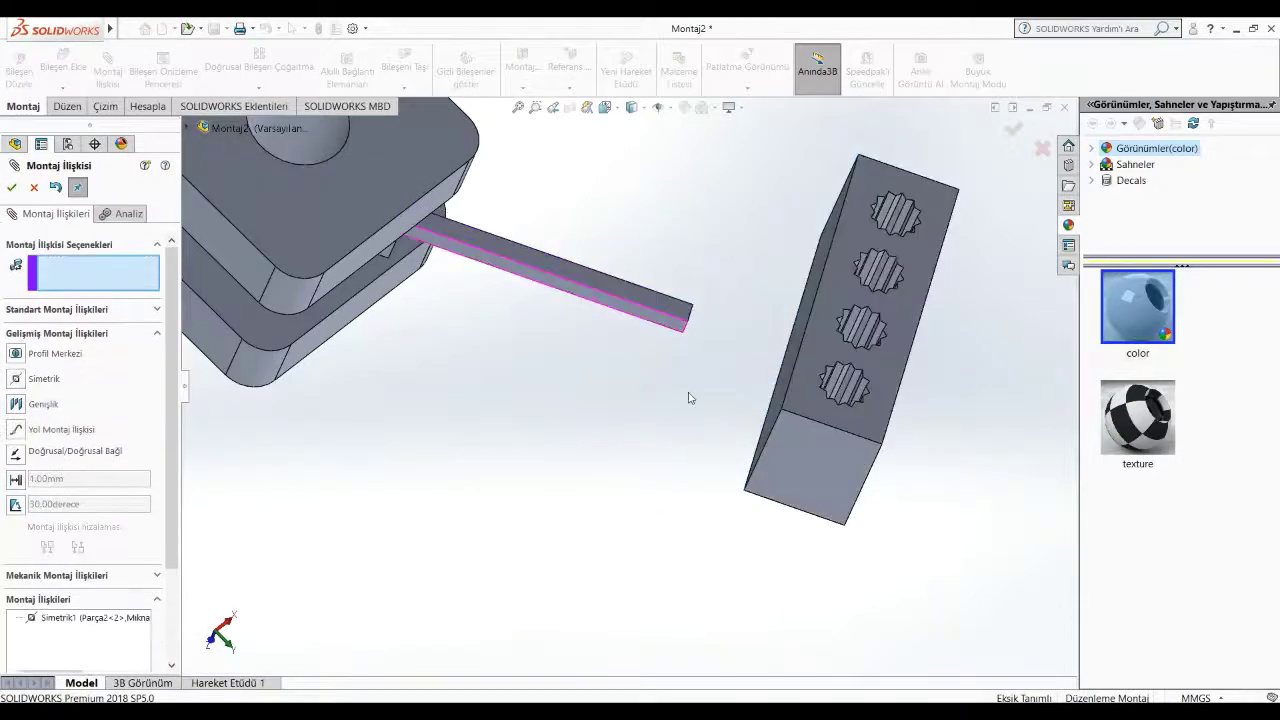
Step: Add the Simetrik1 symmetric mate between holder and bar, then open it for editing
middle_drag(686, 394, 710, 379)
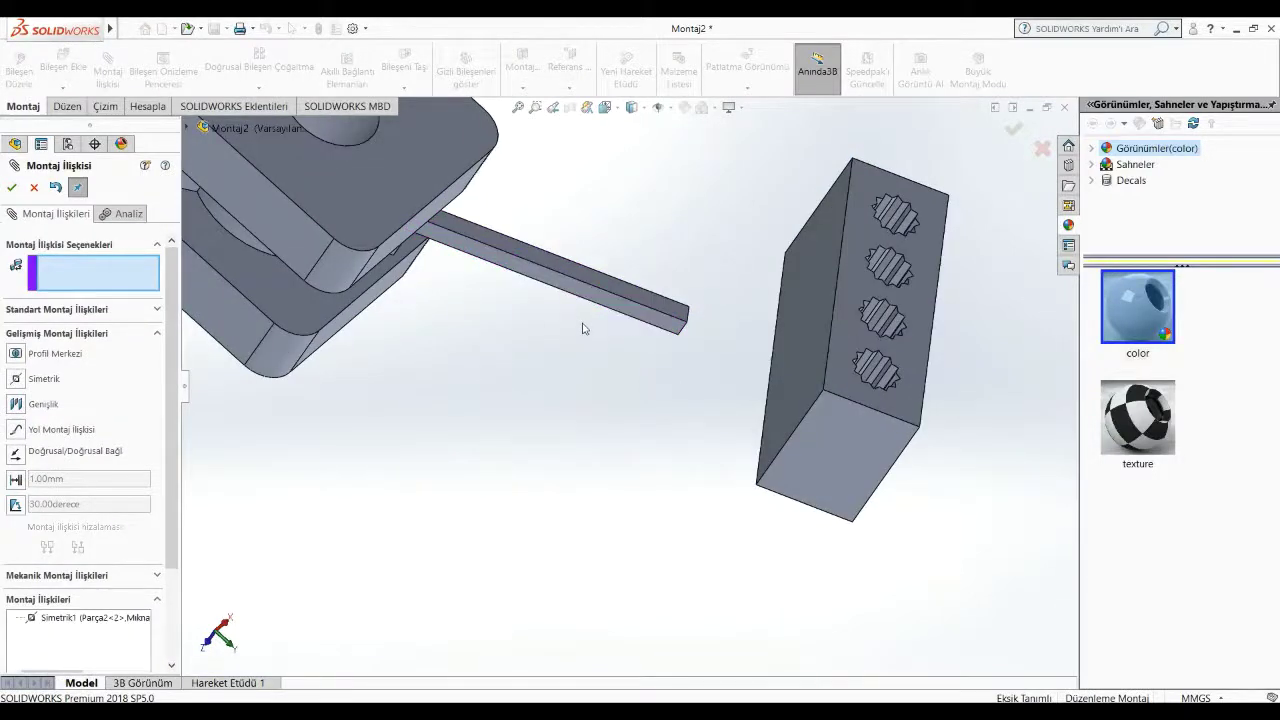
key(Escape)
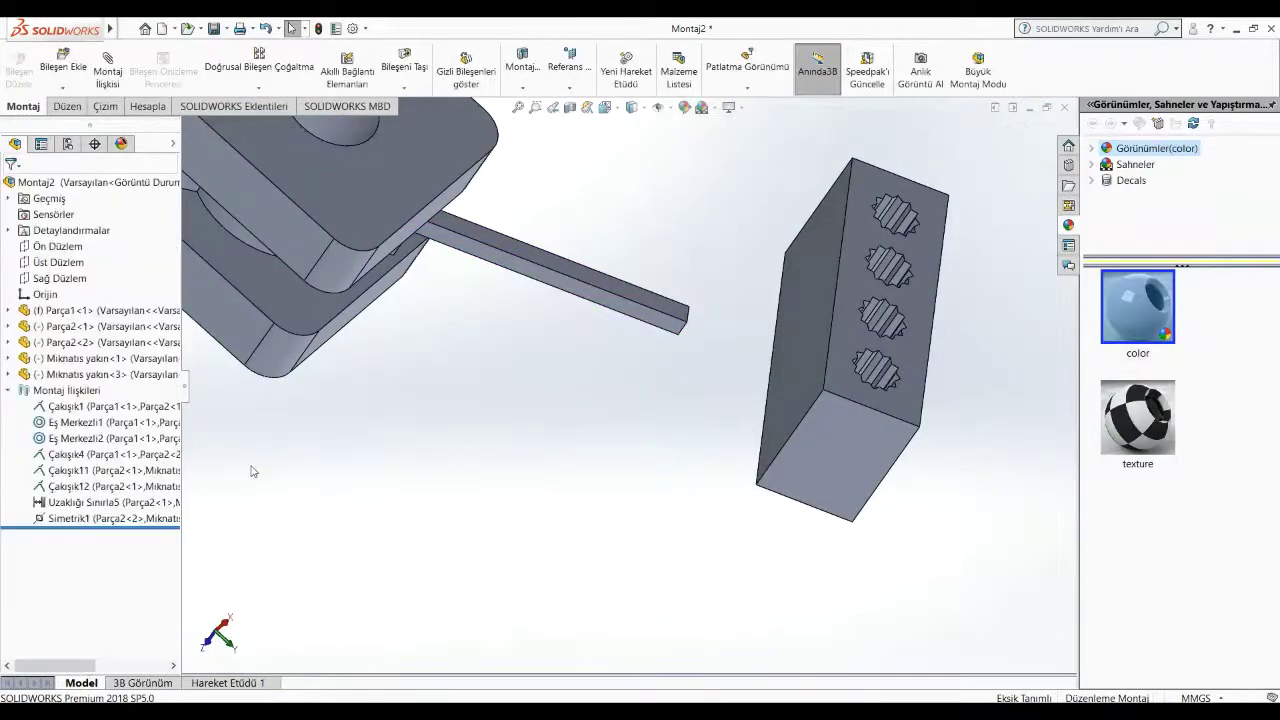
click(122, 518)
right_click(122, 518)
key(Escape)
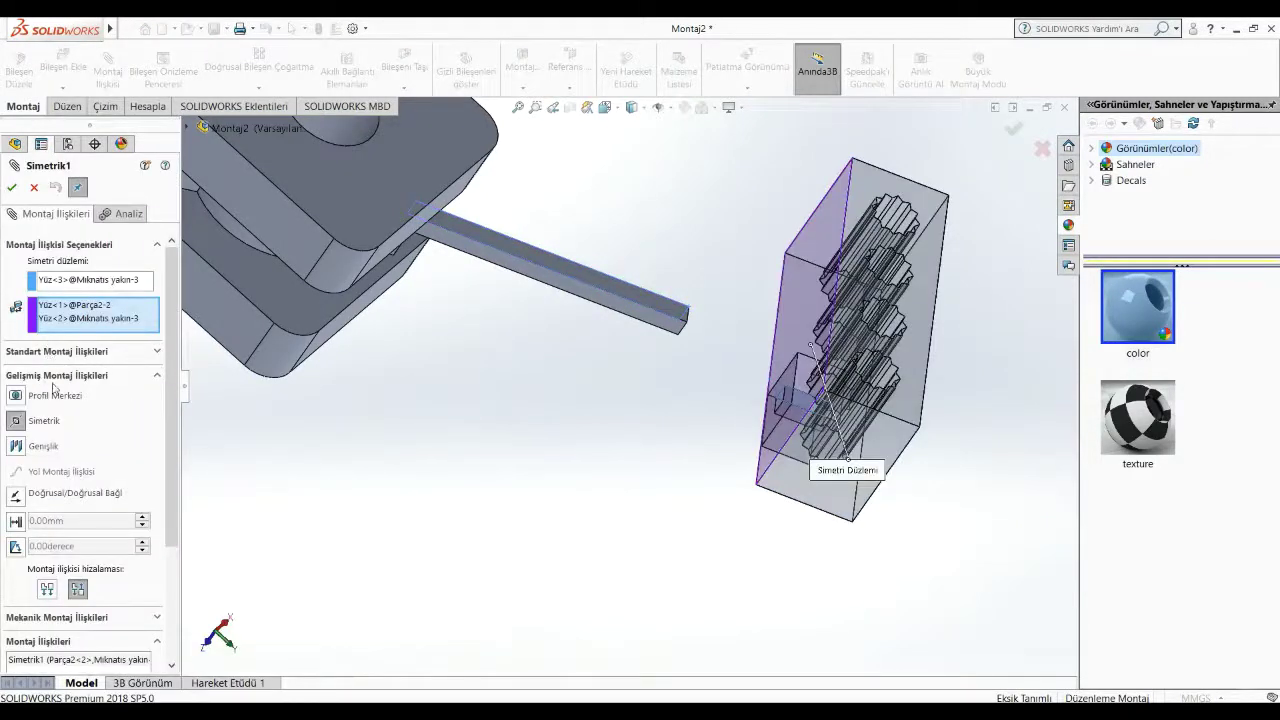
Step: Try changing Simetrik1 to Coincident, revert, cancel, and undo the symmetric mate
click(55, 378)
click(40, 340)
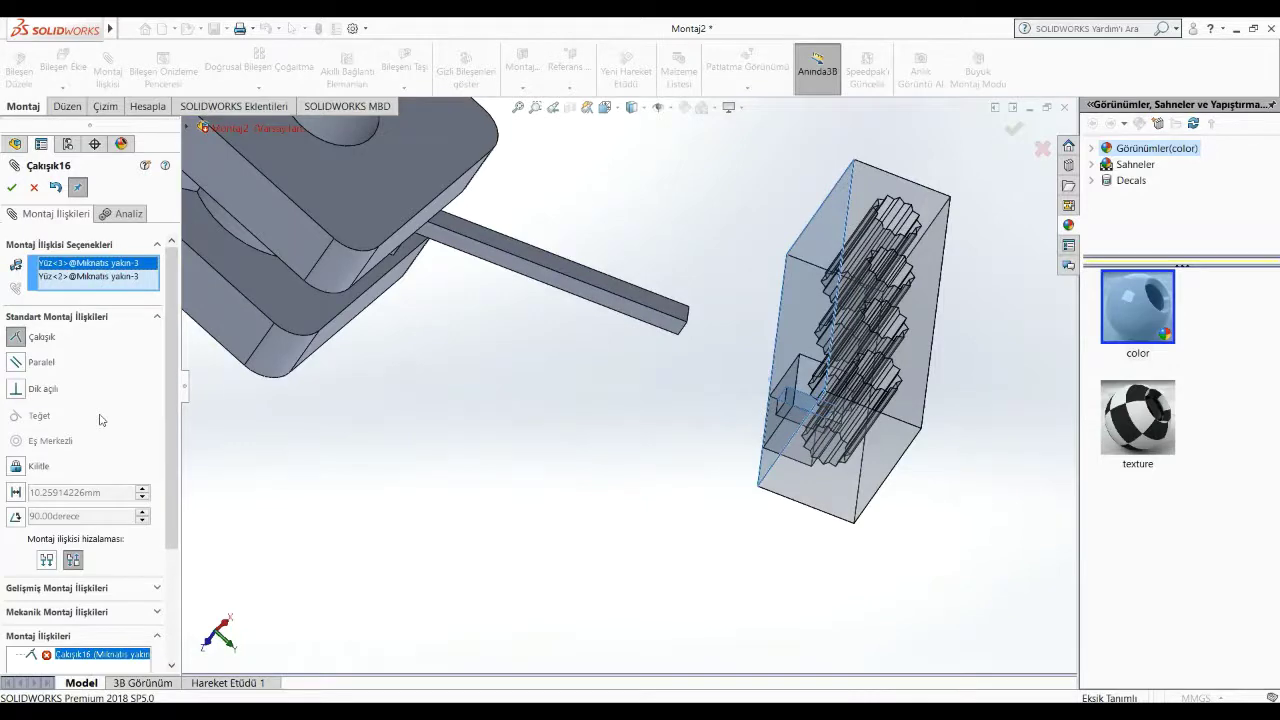
key(ctrl+z)
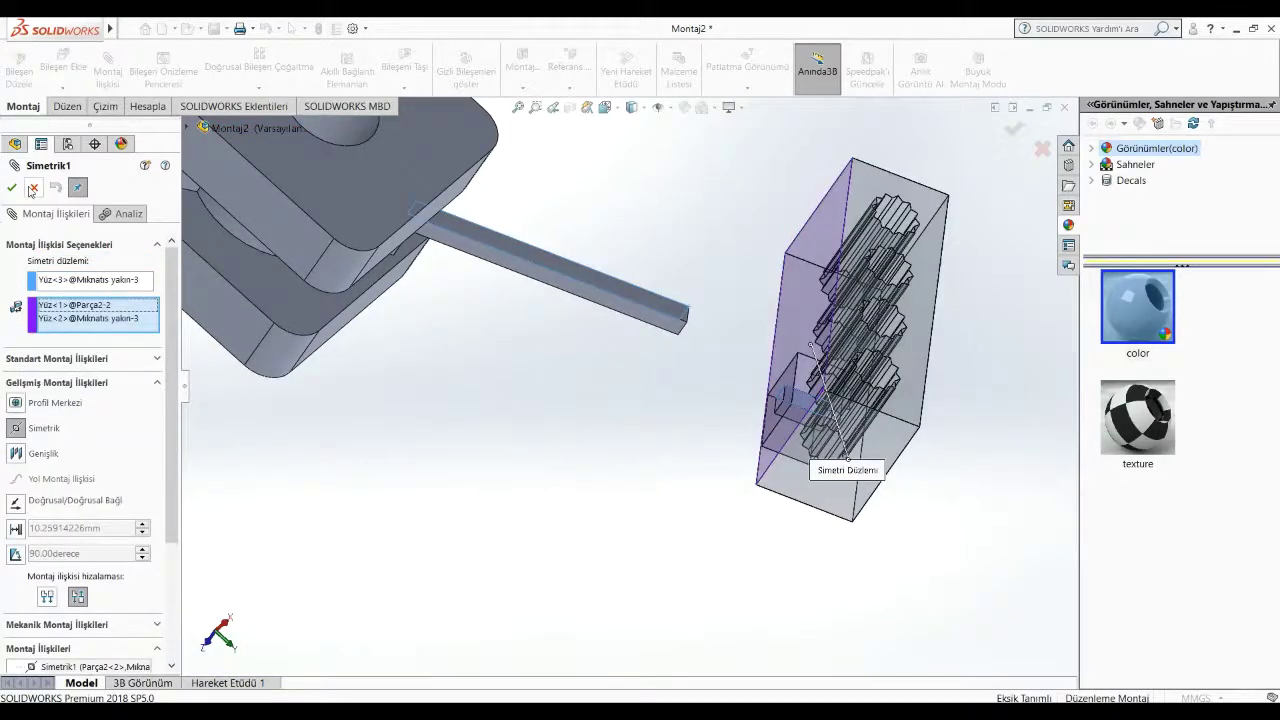
click(32, 188)
key(ctrl+z)
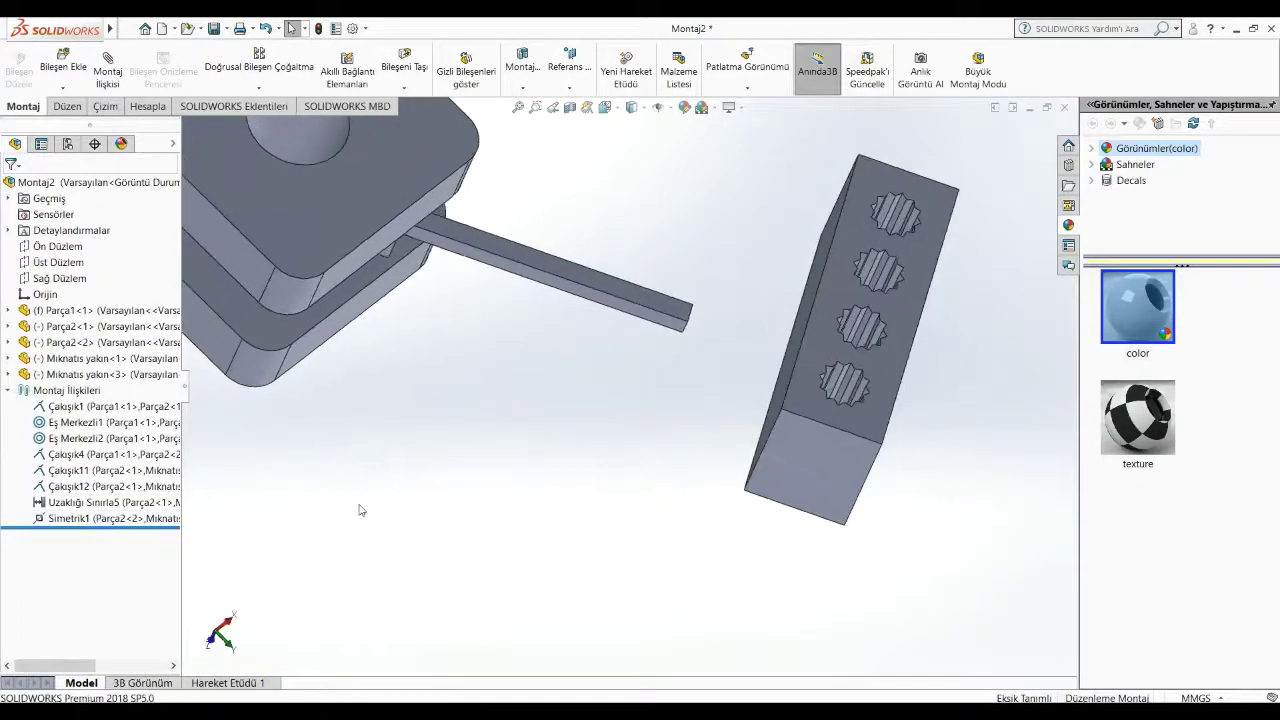
Step: Make the holder's small tab face coincident with the bar's top face (Çakışık17)
middle_drag(655, 357, 767, 405)
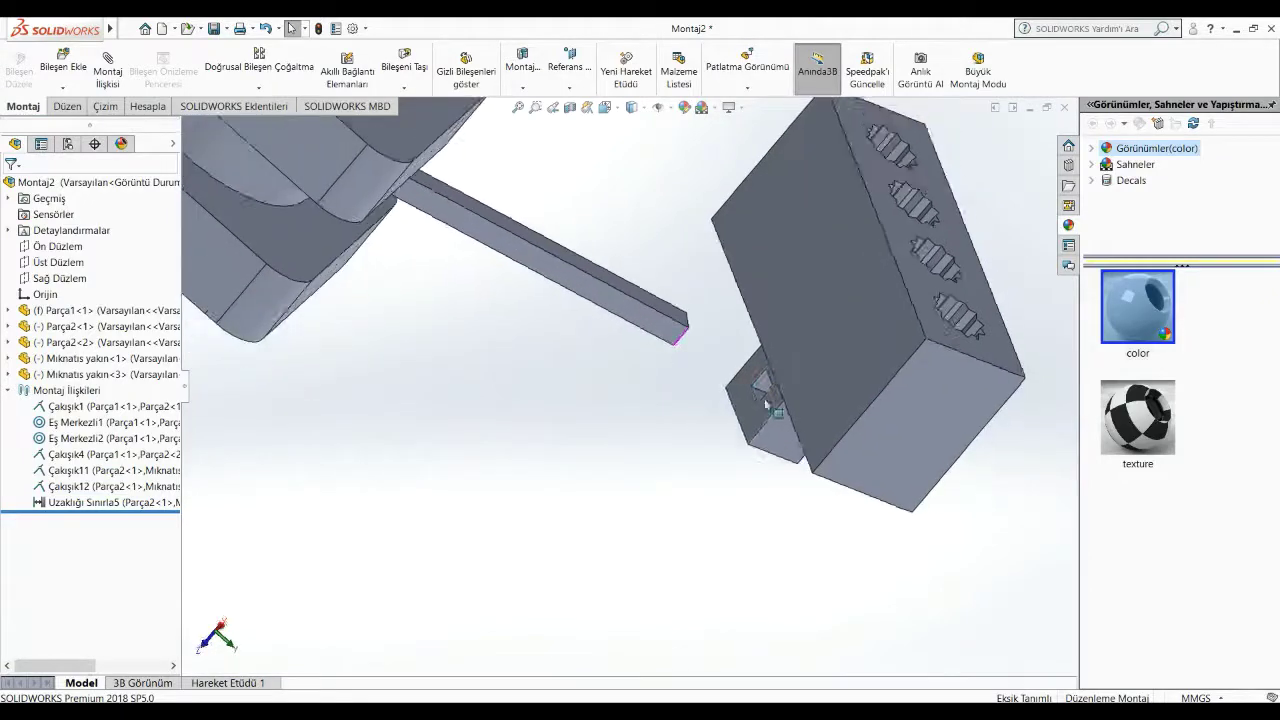
click(763, 388)
mouse_move(680, 408)
middle_down()
mouse_move(634, 414)
mouse_move(677, 277)
middle_up()
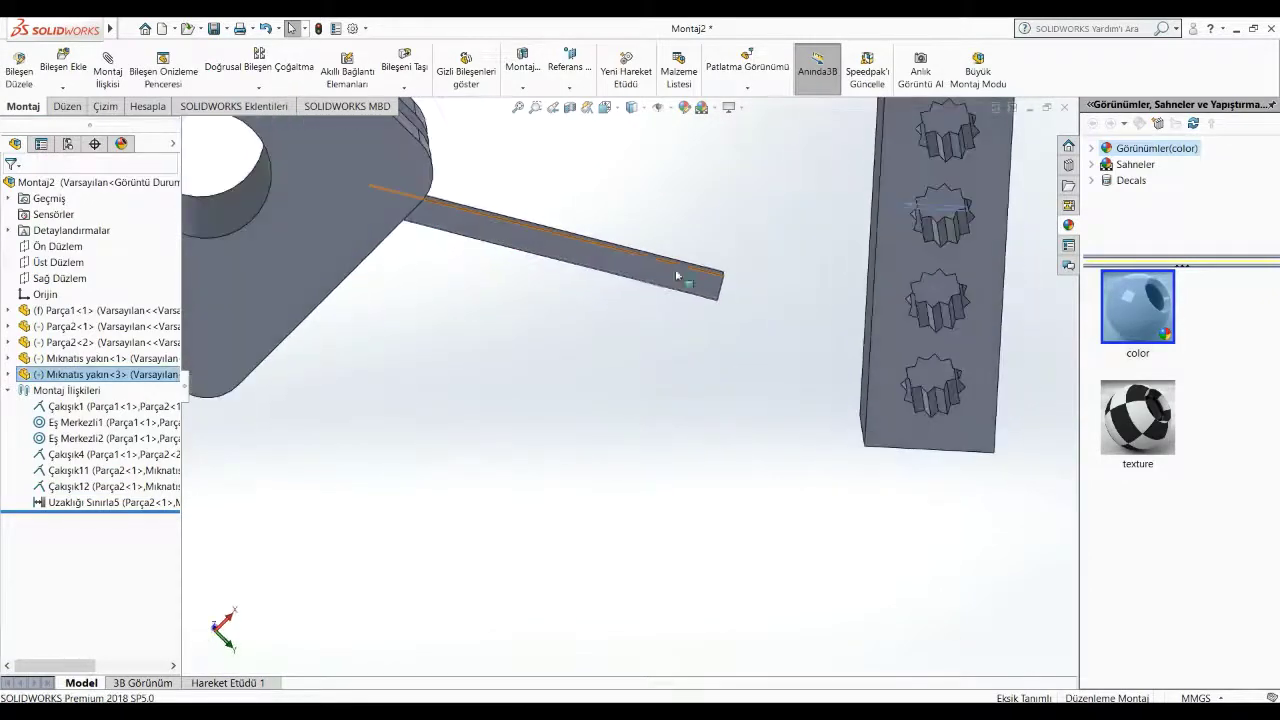
click(676, 265)
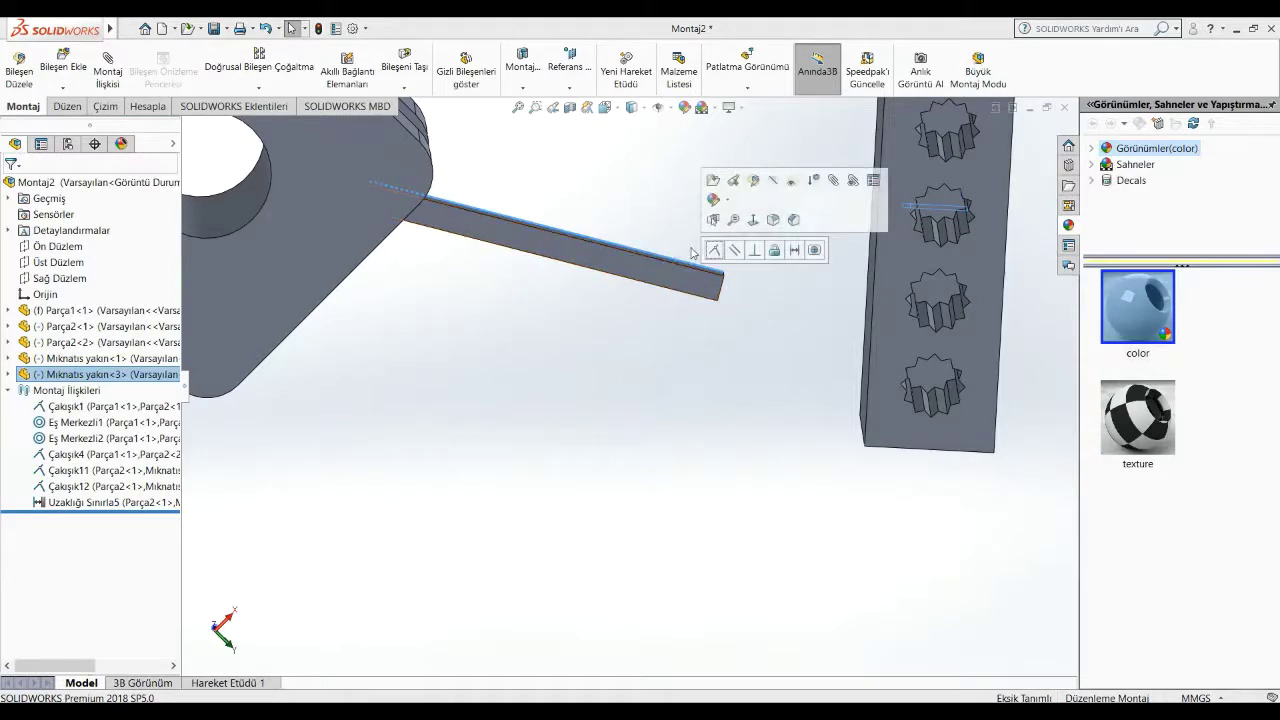
click(746, 323)
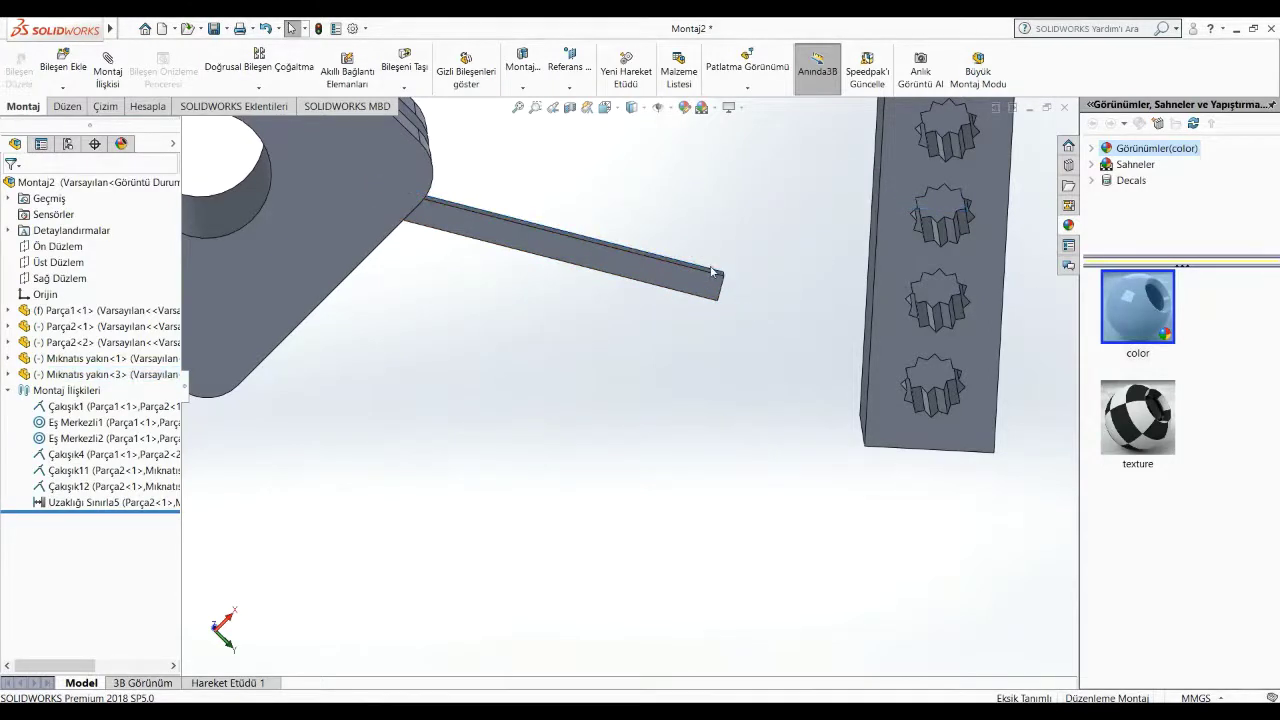
scroll(699, 279, down, 2)
scroll(704, 318, down, 2)
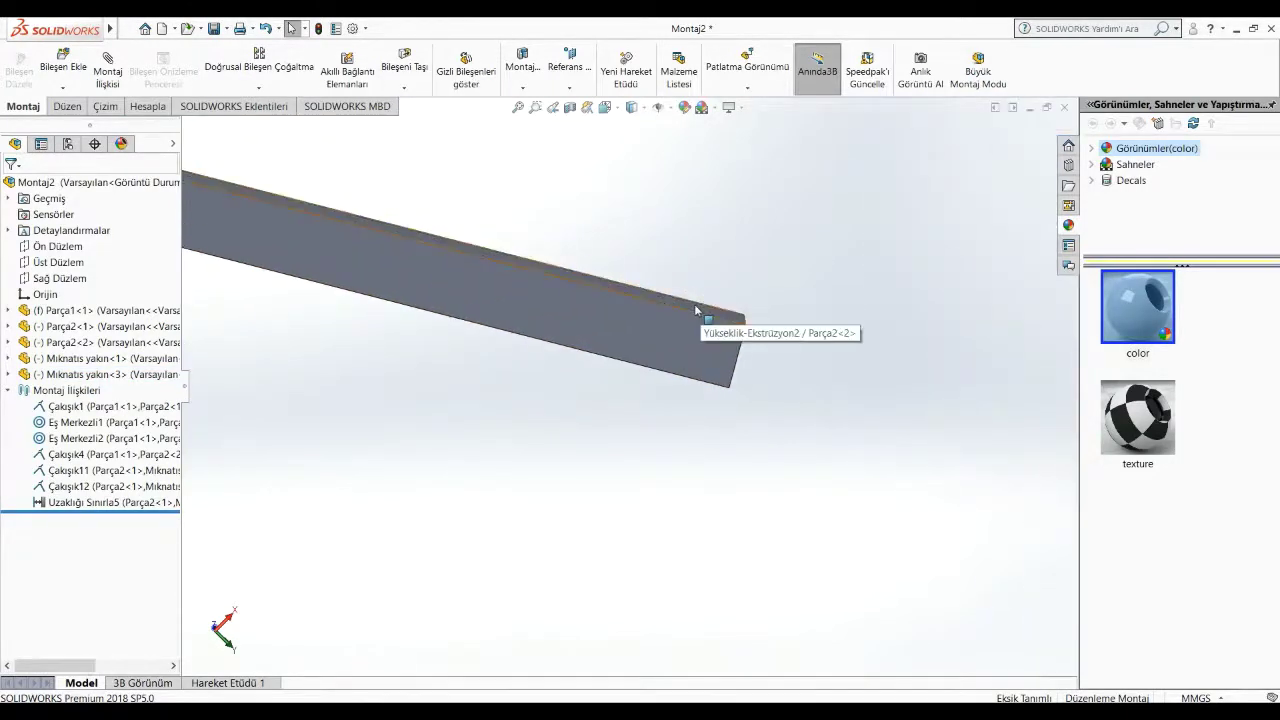
click(694, 307)
middle_drag(863, 359, 694, 620)
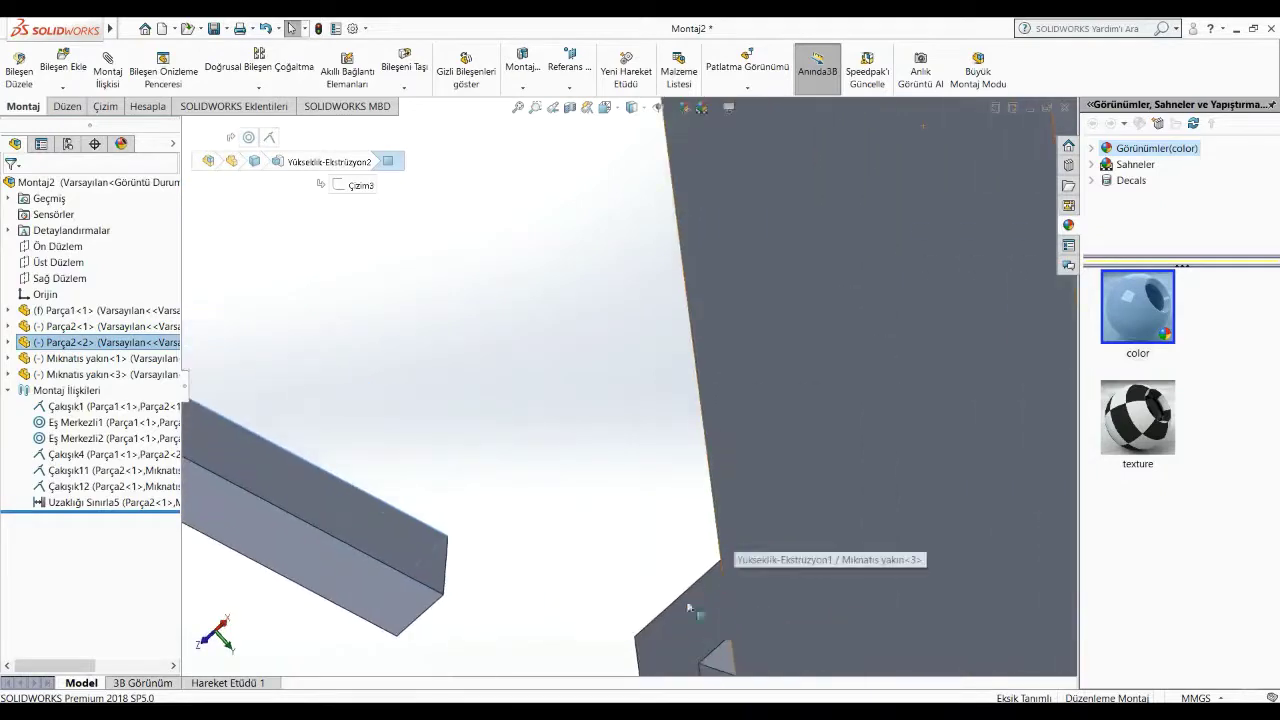
ctrl+click(690, 576)
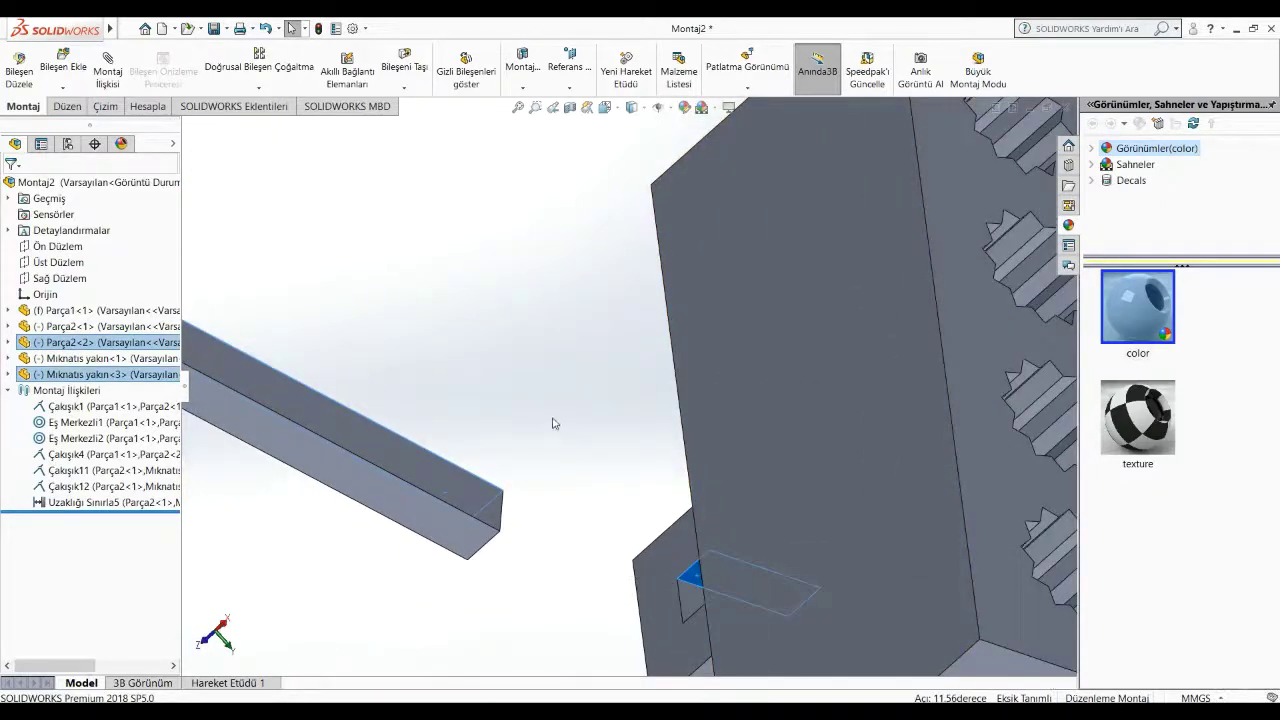
scroll(535, 430, up, 3)
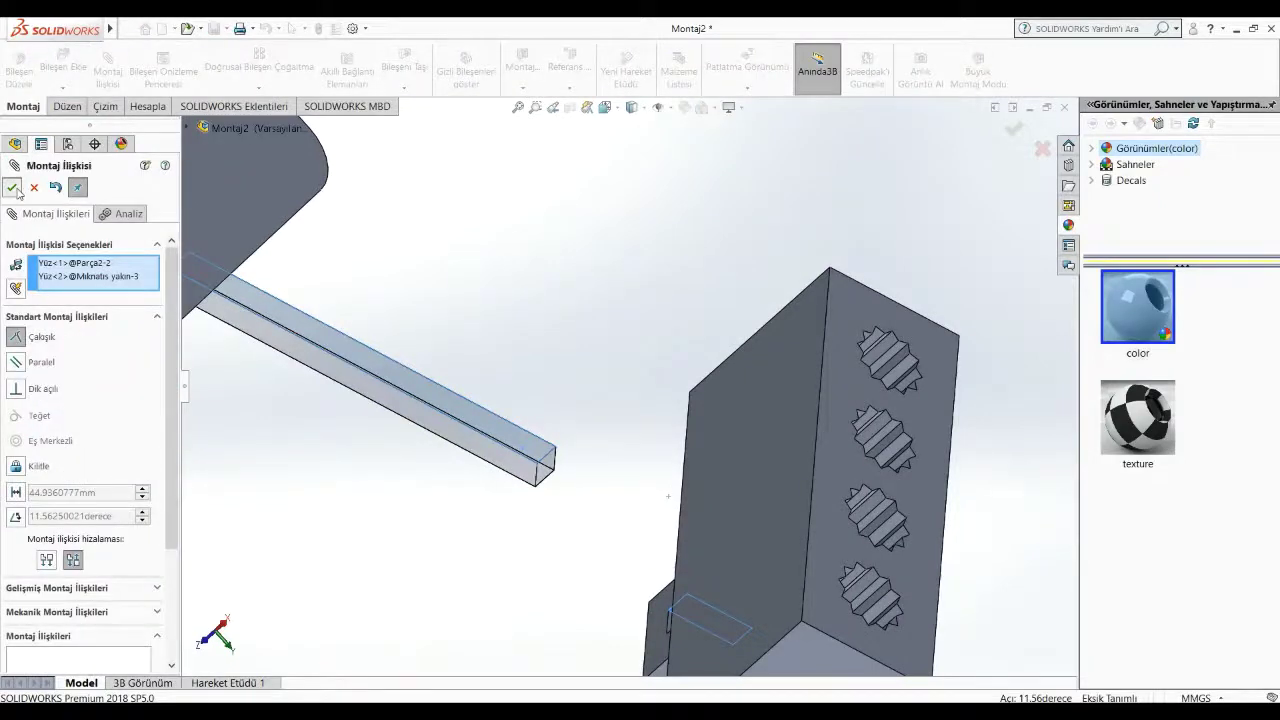
click(12, 187)
Step: Make the holder's large face coincident with a bar face (Çakışık18)
scroll(611, 551, down, 1)
scroll(603, 537, down, 1)
scroll(600, 537, down, 1)
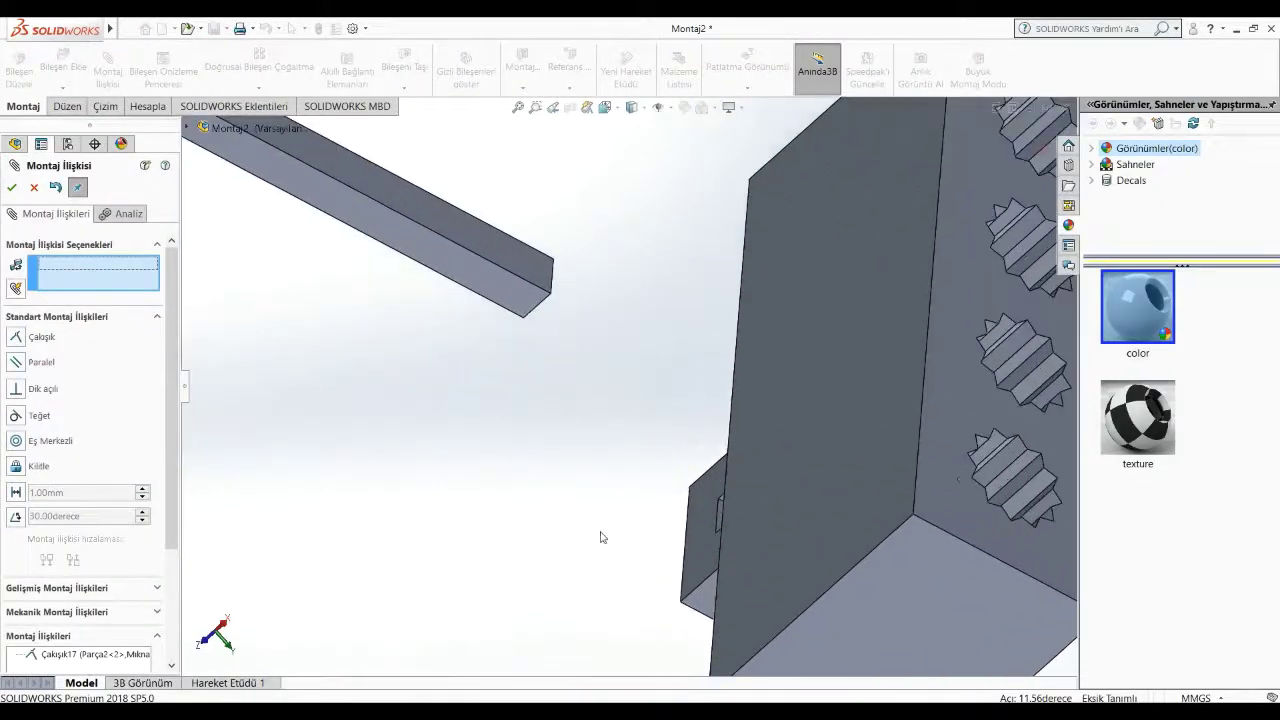
middle_drag(600, 537, 570, 575)
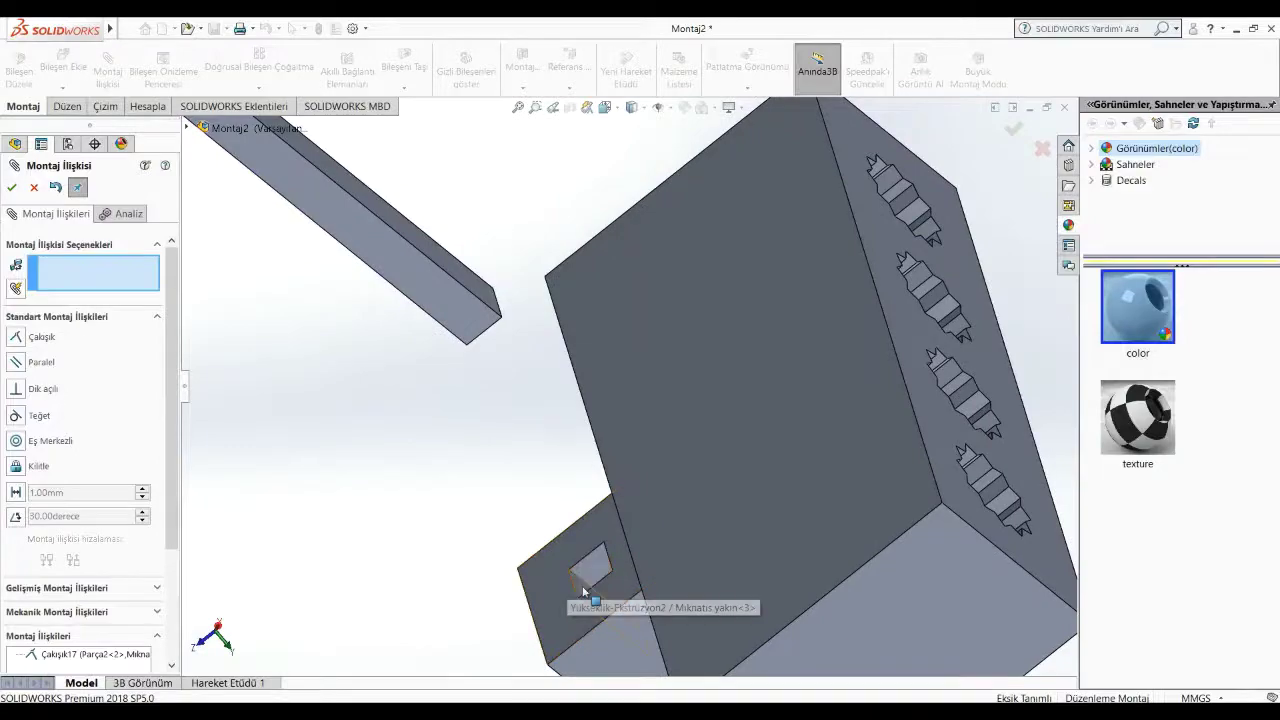
click(568, 586)
mouse_move(394, 560)
middle_down()
mouse_move(418, 484)
mouse_move(368, 492)
middle_up()
click(343, 468)
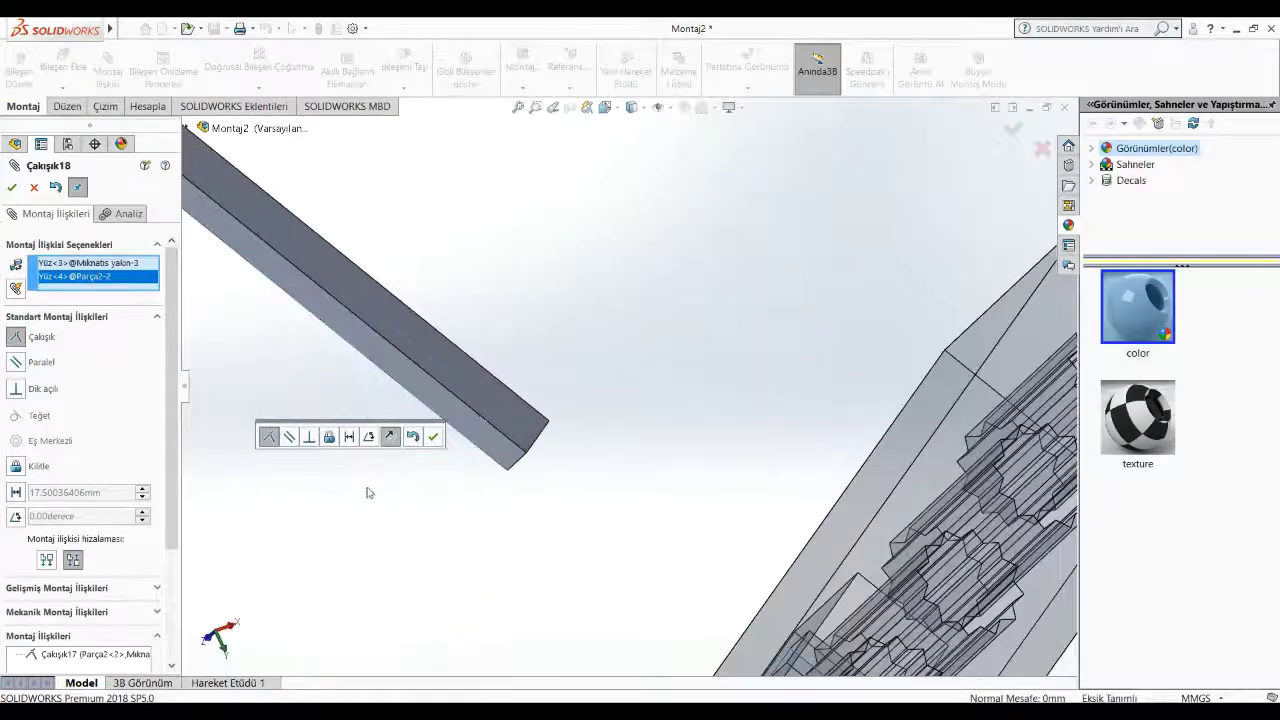
click(11, 187)
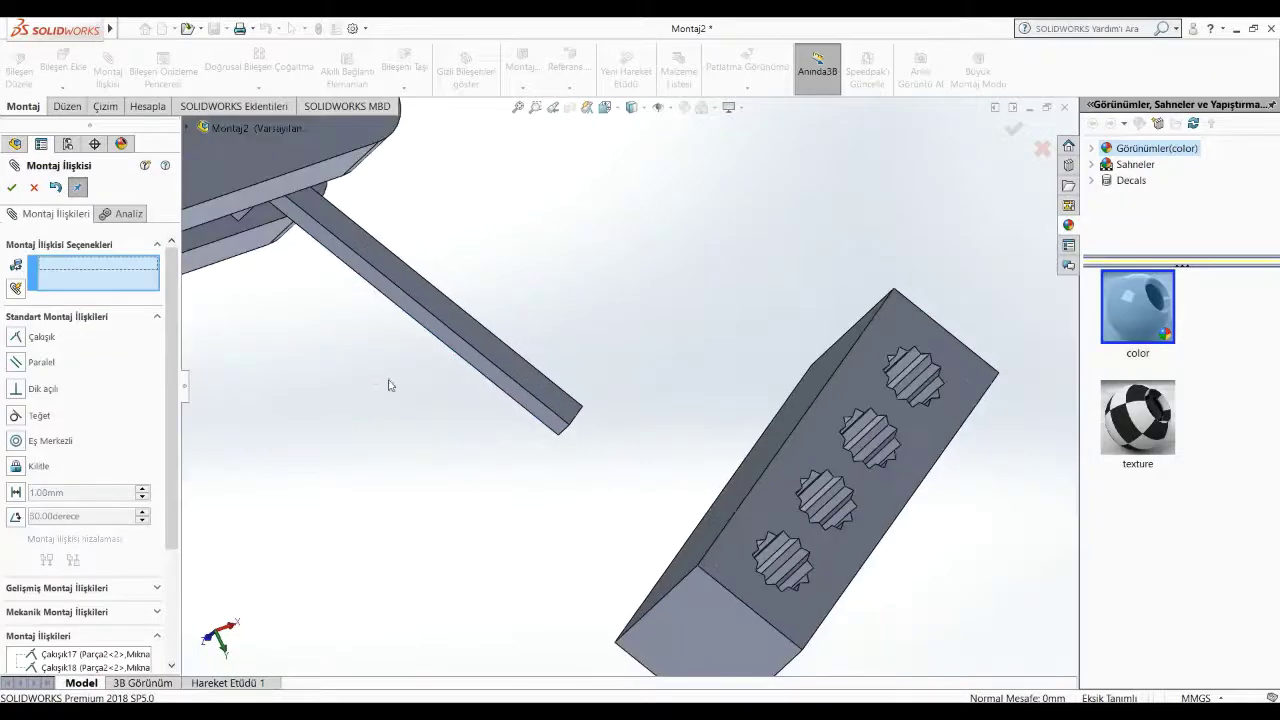
Step: Add a 0 mm limit distance mate between a holder edge and the bar's end edge
mouse_move(389, 380)
middle_down()
mouse_move(569, 335)
mouse_move(648, 459)
mouse_move(791, 499)
middle_up()
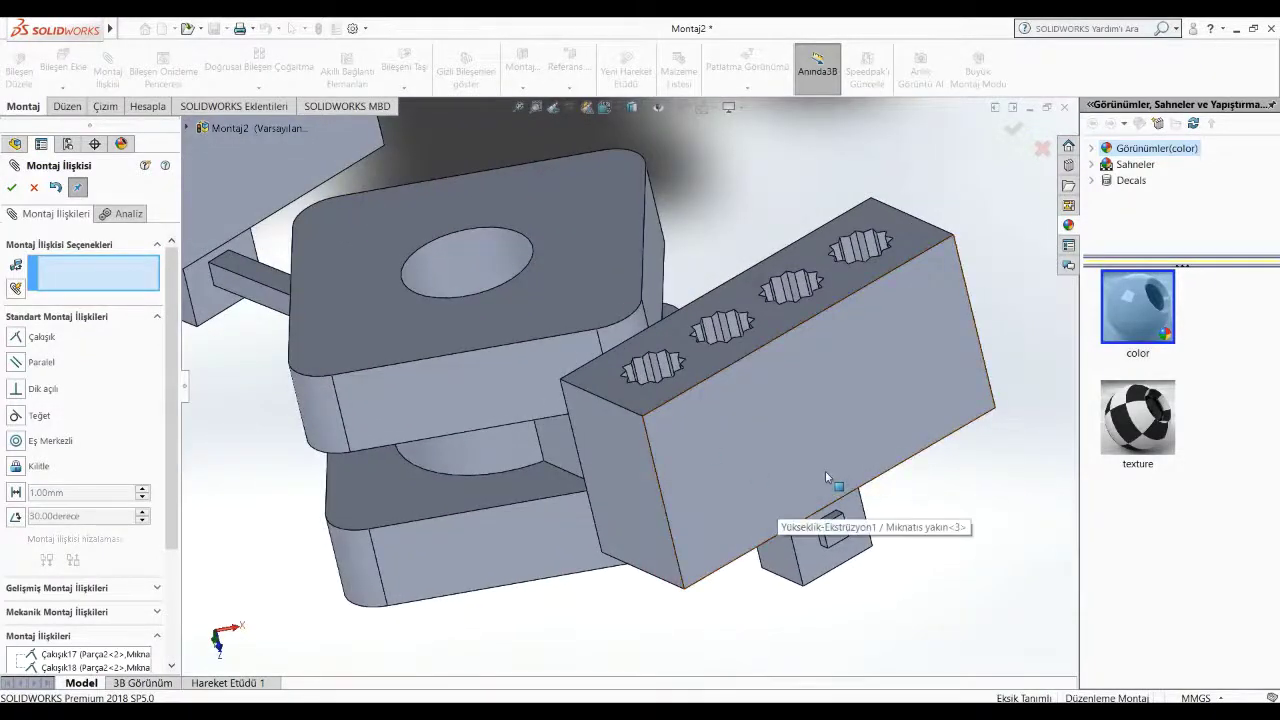
scroll(826, 471, down, 2)
click(764, 433)
drag(764, 438, 743, 427)
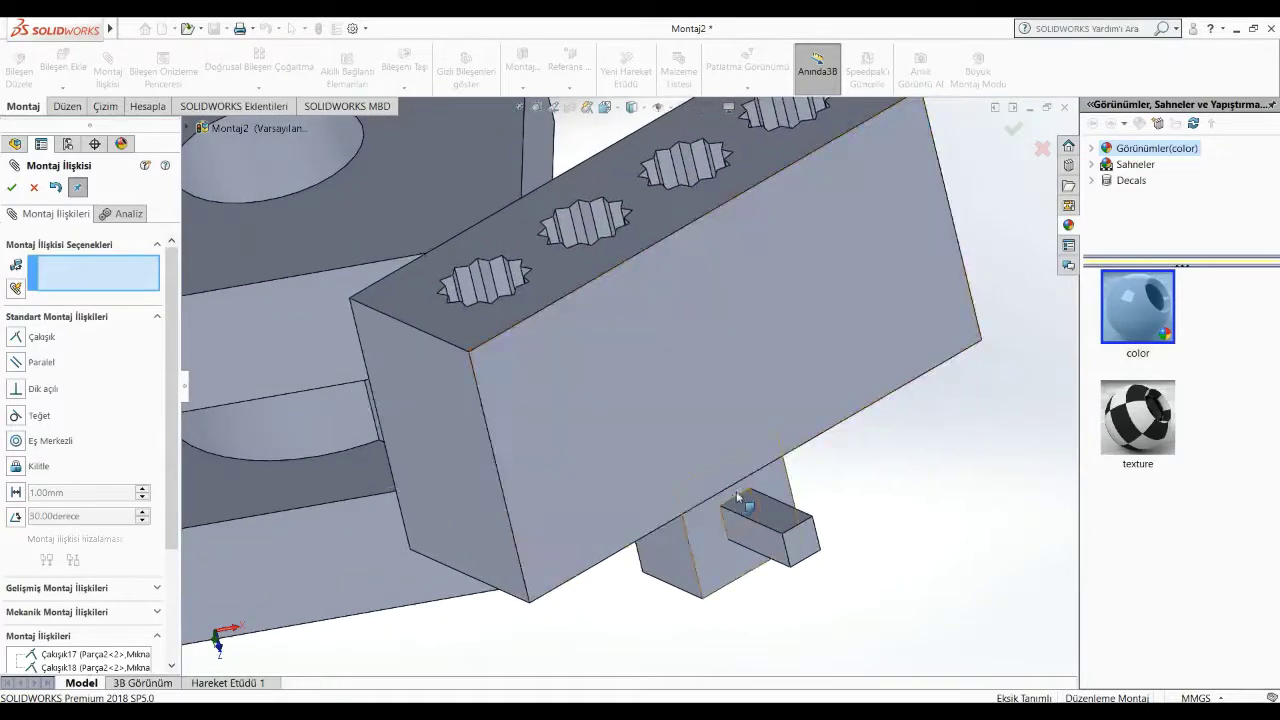
click(729, 507)
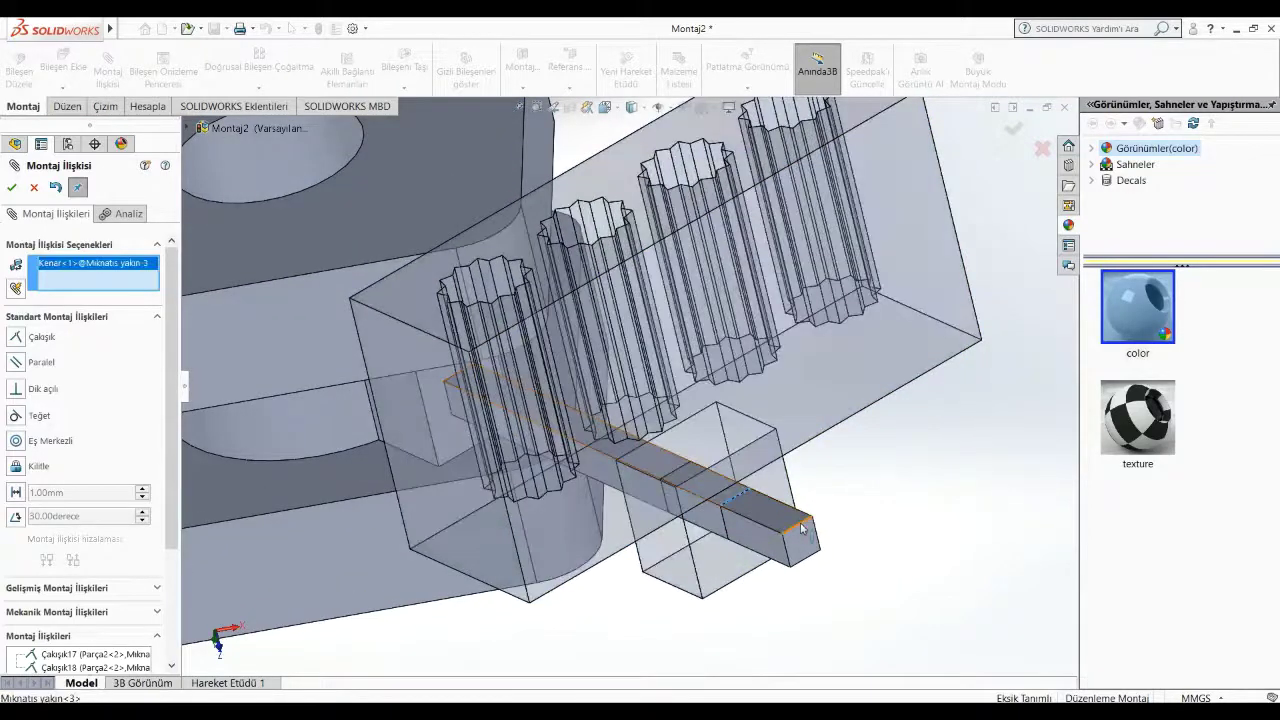
click(262, 370)
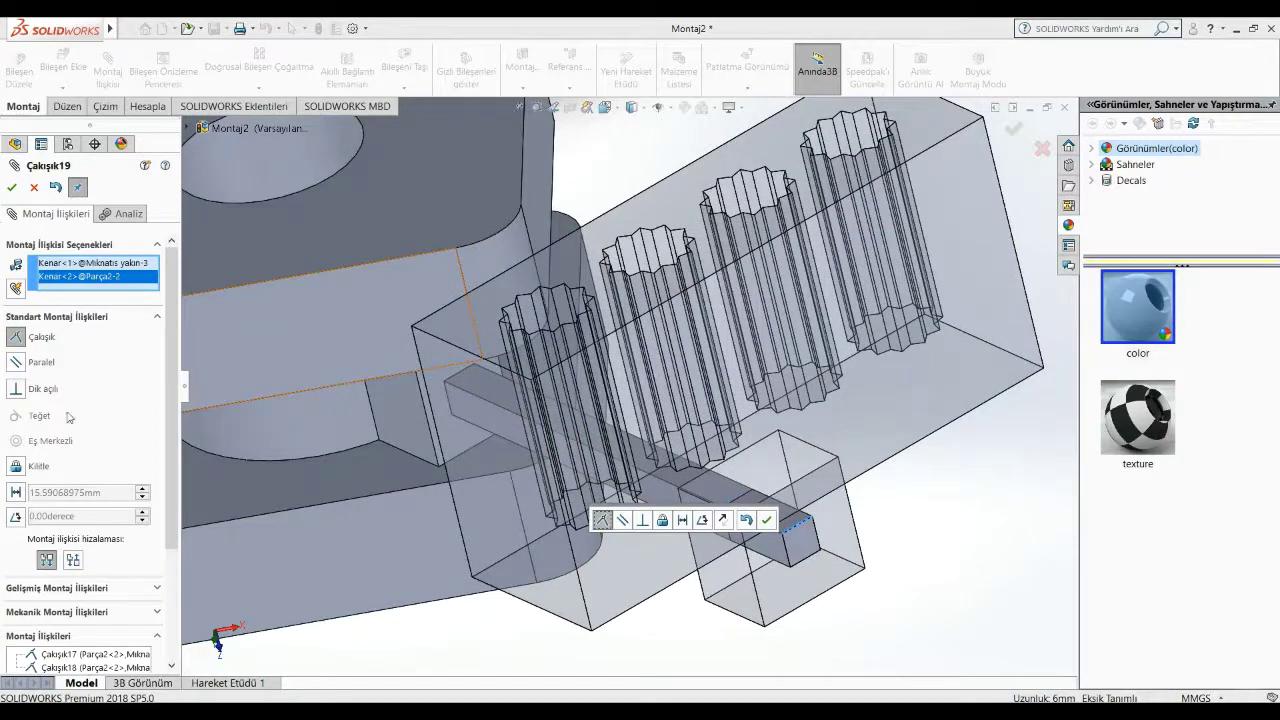
click(87, 588)
scroll(86, 540, down, 3)
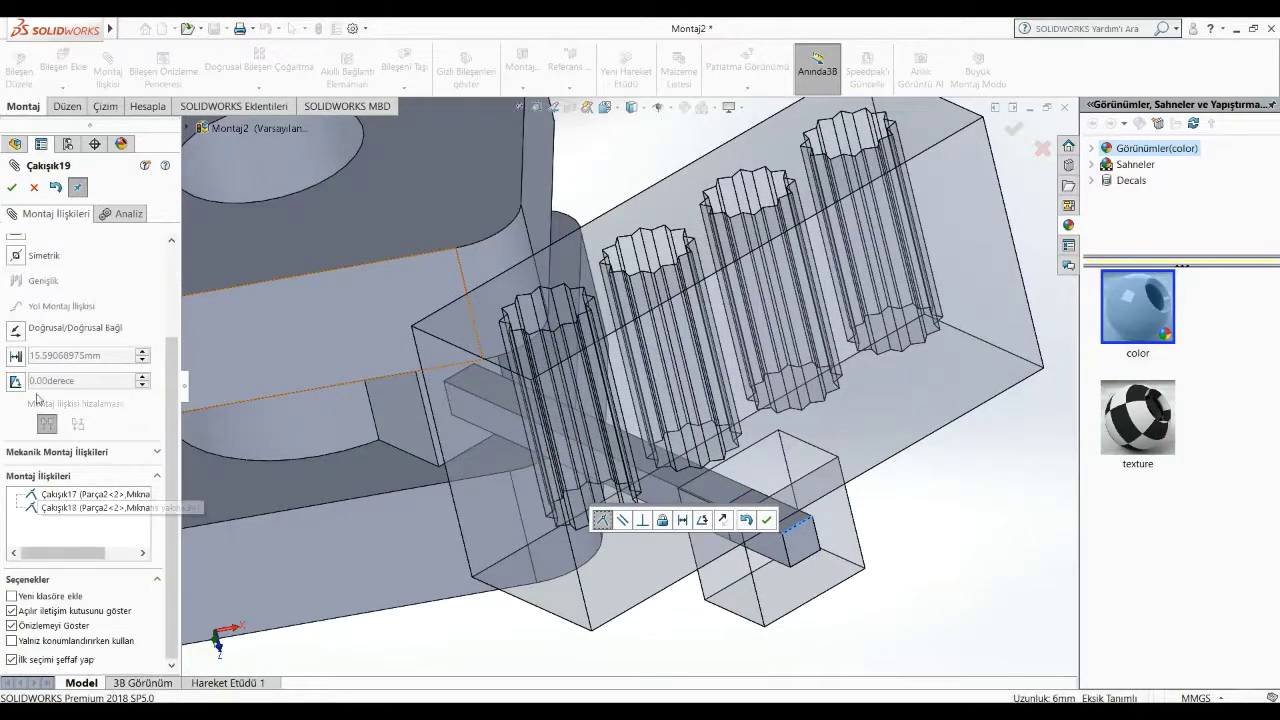
click(17, 356)
text(0)
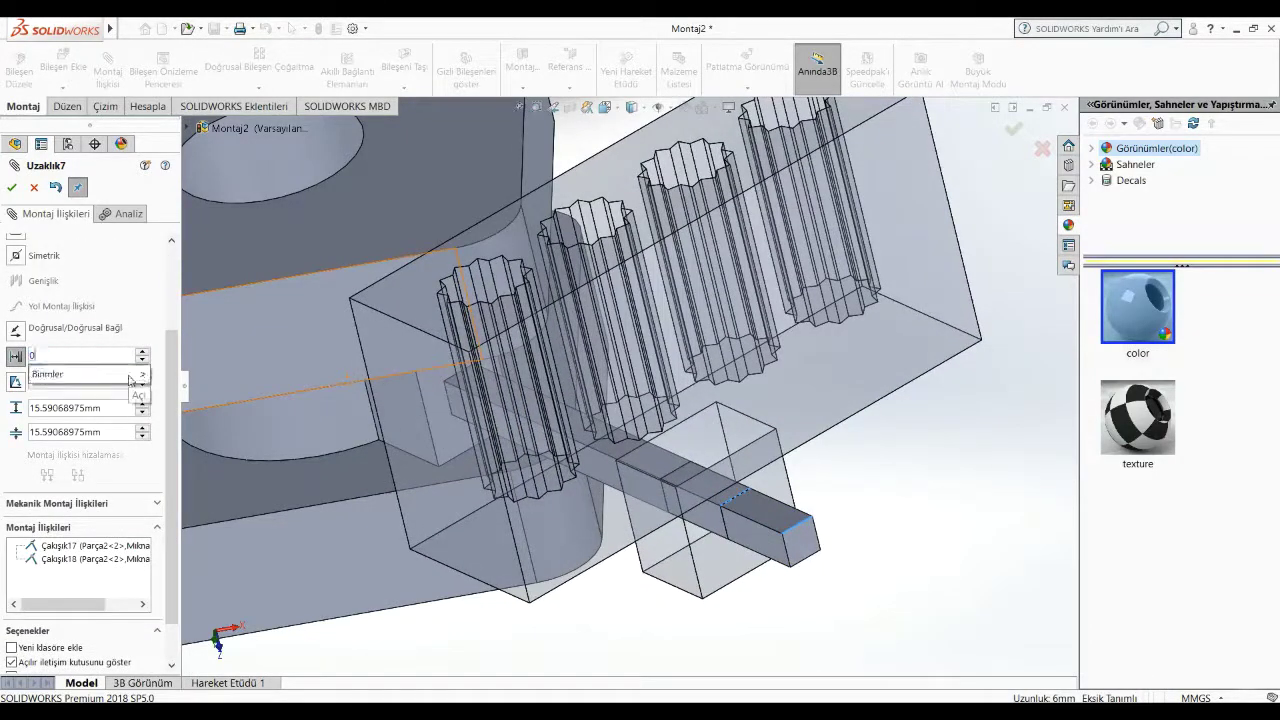
key(Return)
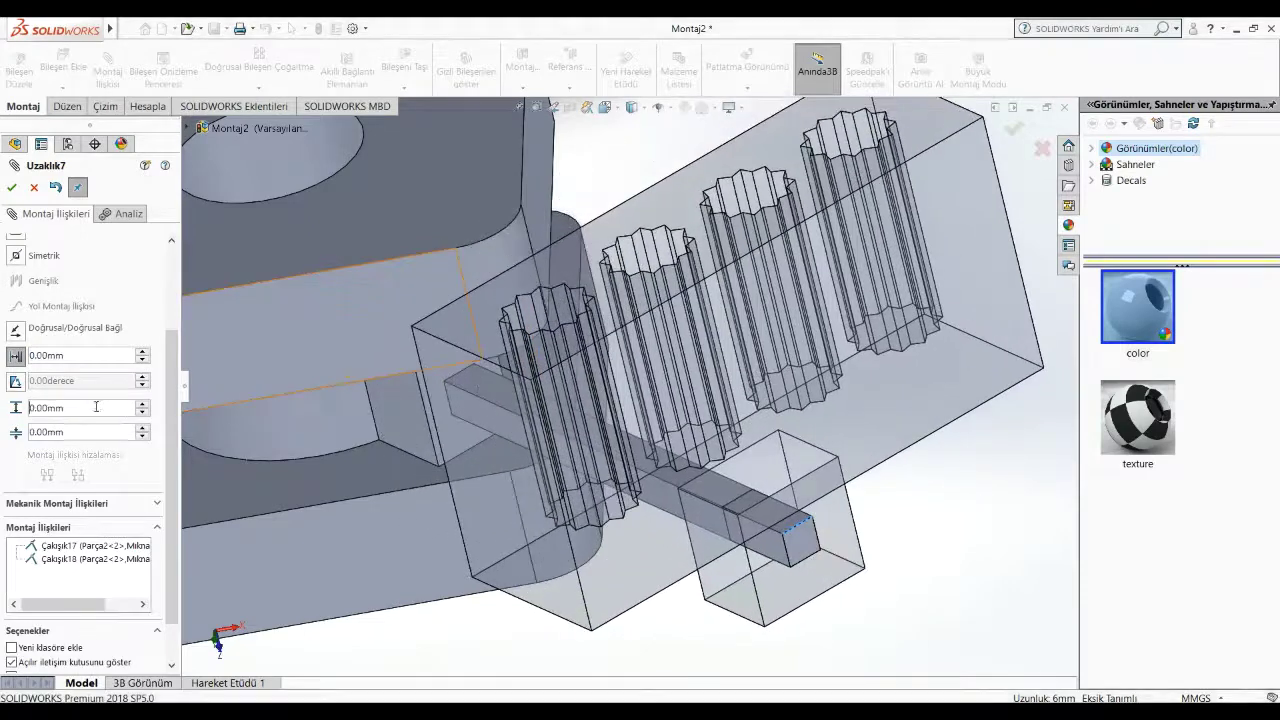
click(11, 187)
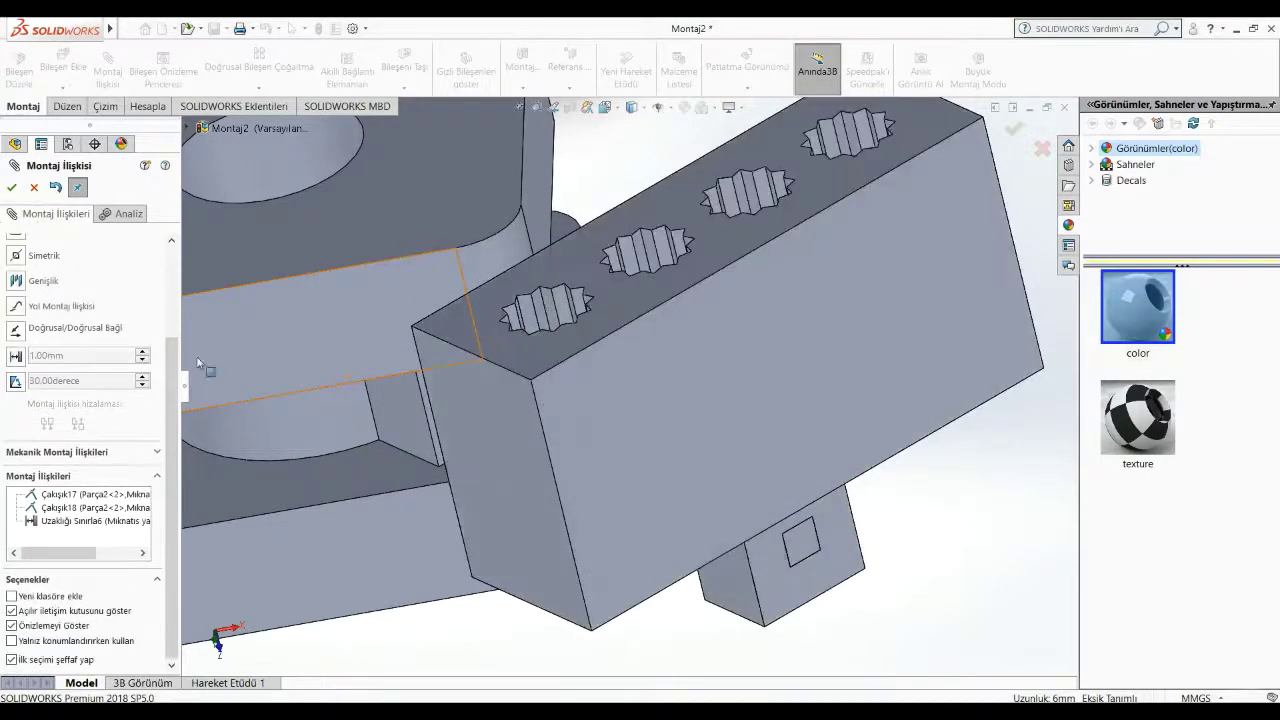
Step: Drag both slotted blocks out to either side of the square block and close the mate editor
key(z)
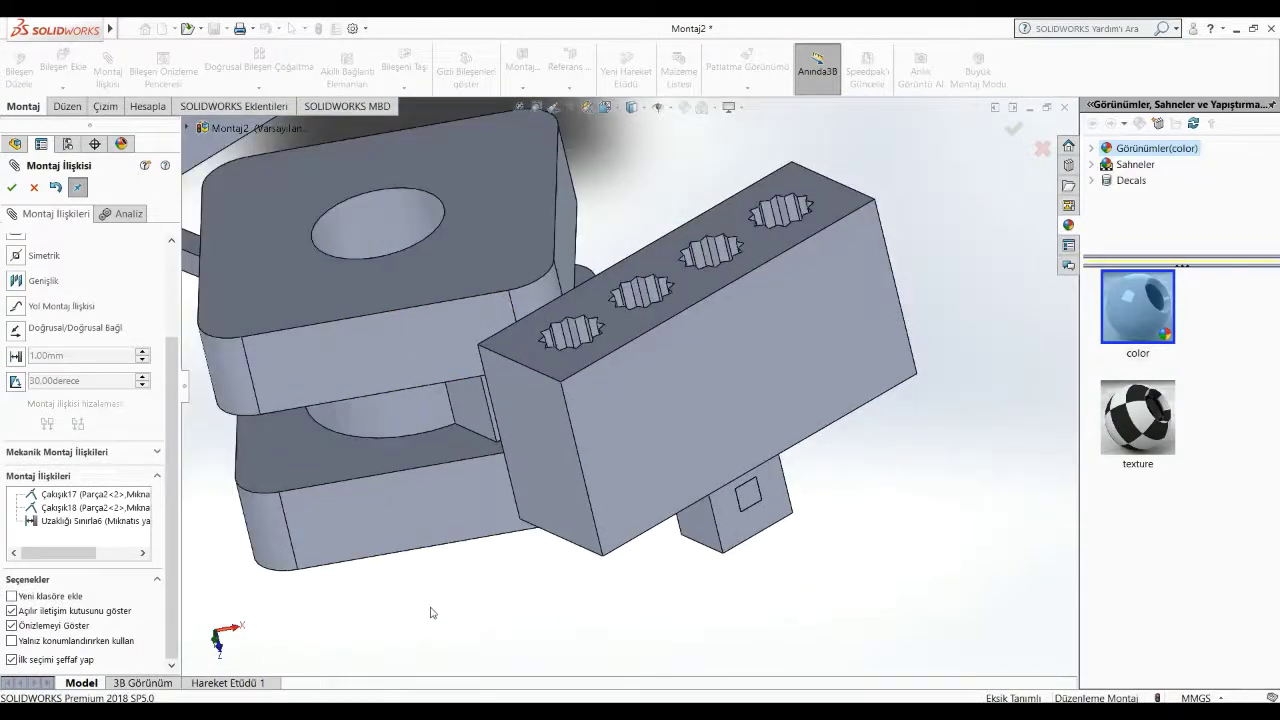
scroll(431, 612, down, 2)
scroll(631, 427, up, 2)
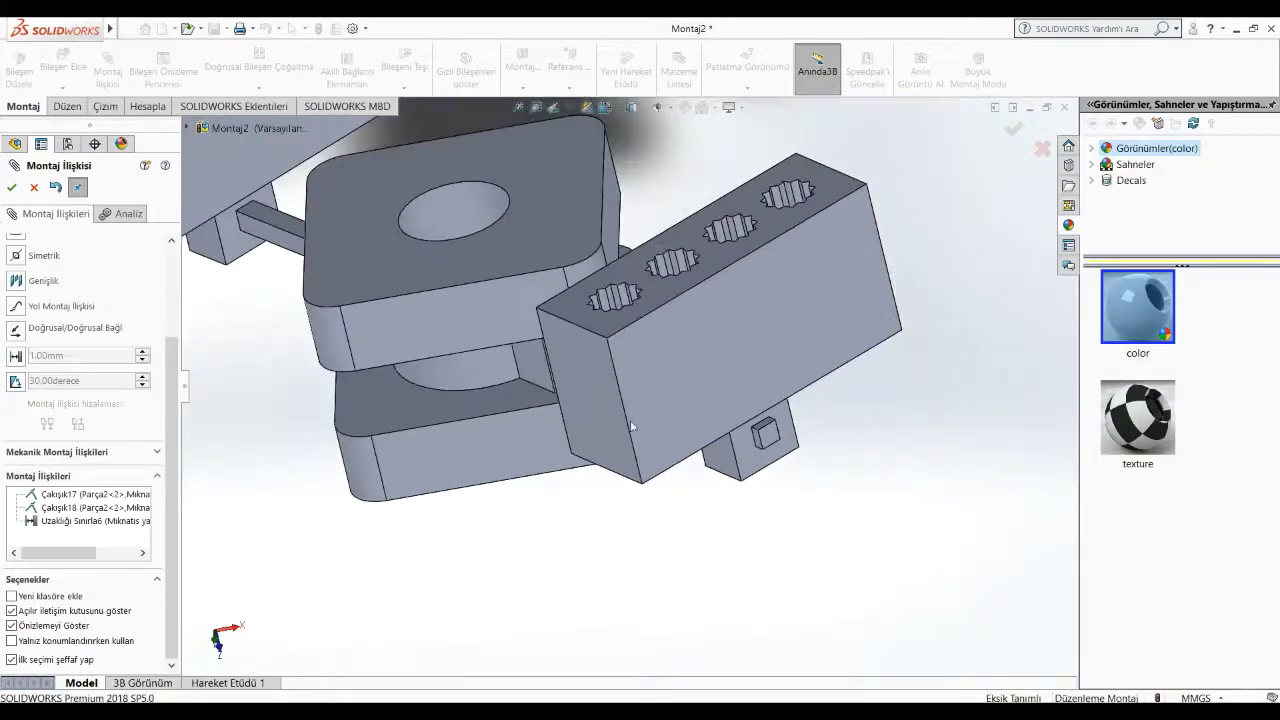
mouse_move(631, 427)
mouse_down()
mouse_move(678, 348)
mouse_move(734, 350)
mouse_move(720, 395)
mouse_up()
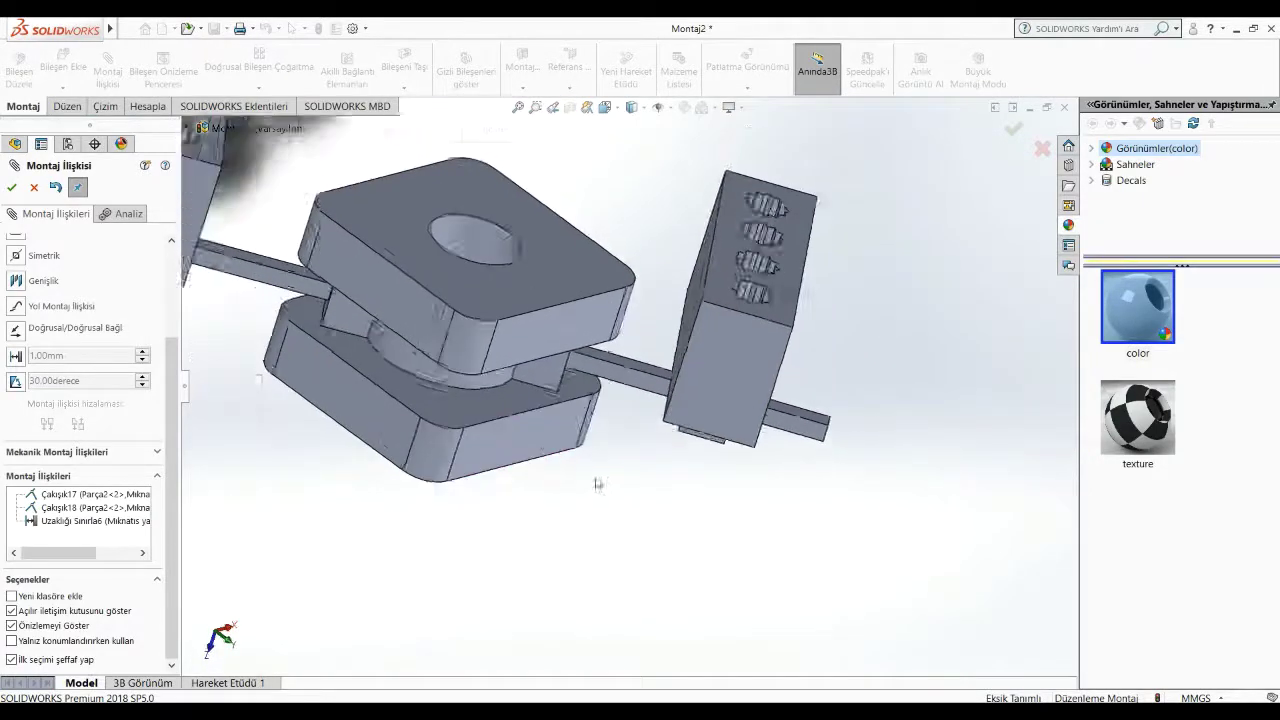
drag(300, 291, 283, 290)
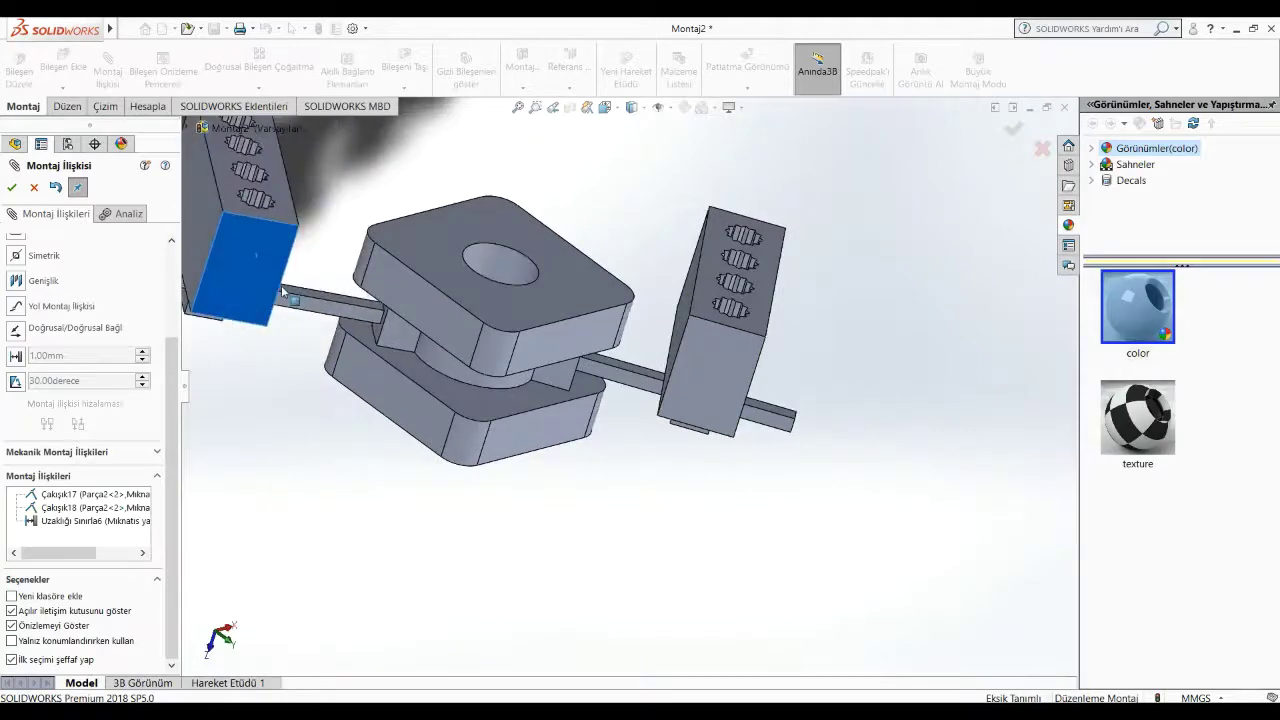
drag(283, 290, 295, 326)
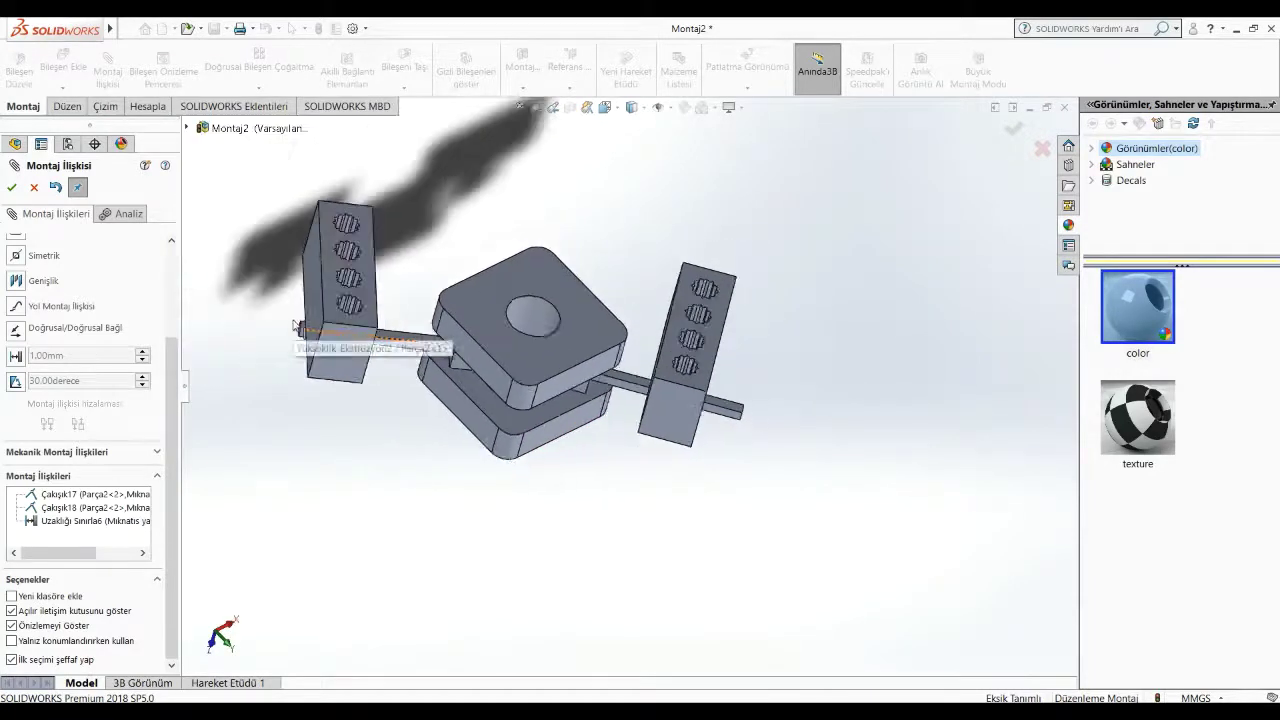
scroll(295, 326, down, 2)
scroll(405, 275, down, 3)
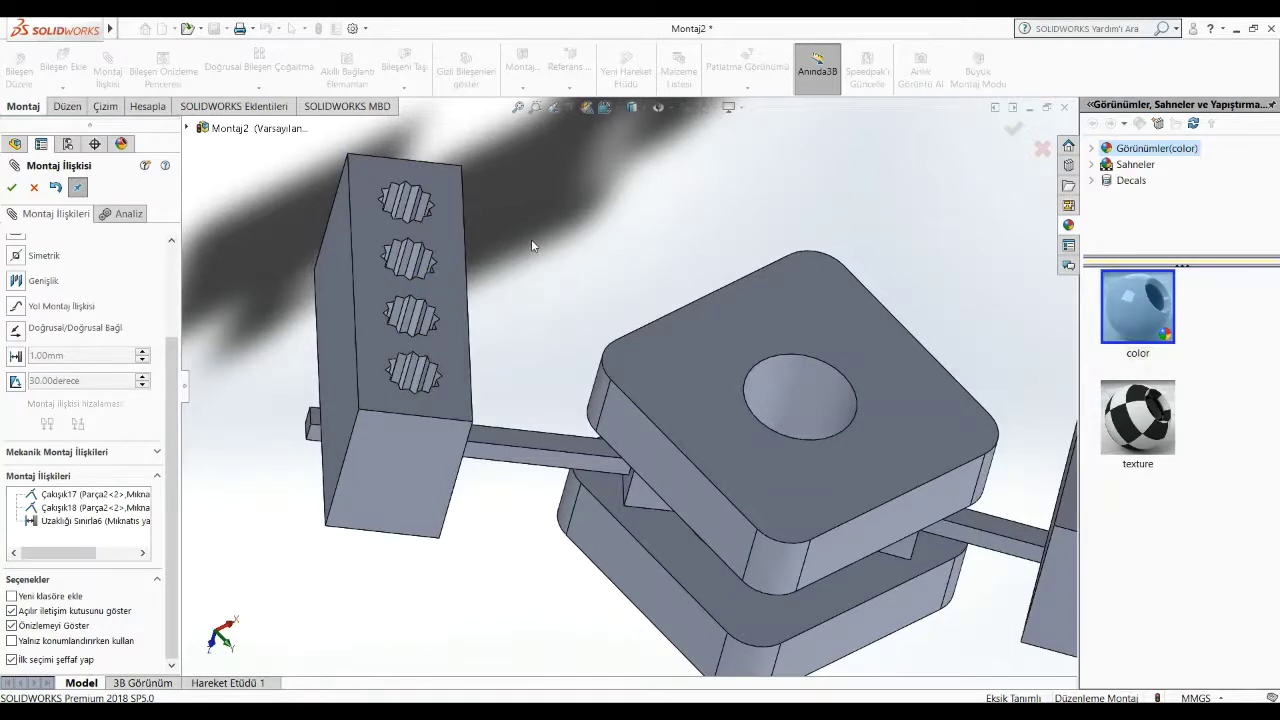
mouse_move(531, 239)
middle_down()
mouse_move(537, 266)
mouse_move(507, 331)
middle_up()
scroll(378, 325, up, 2)
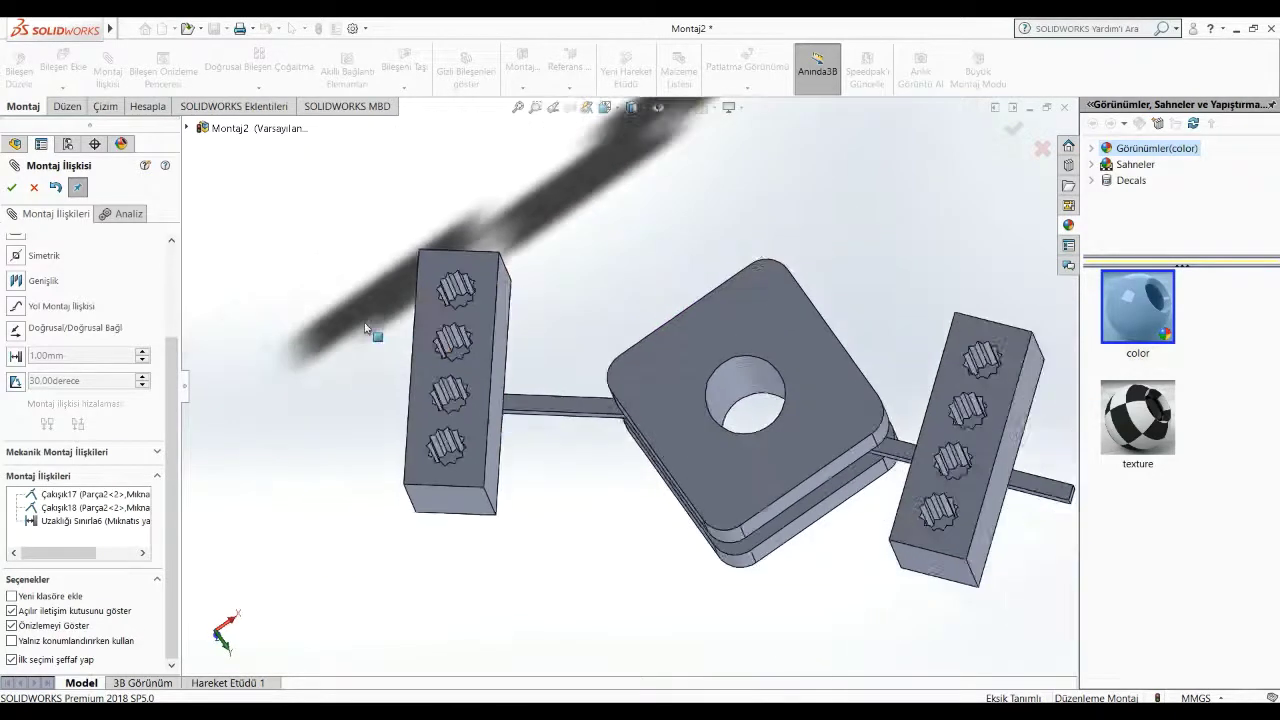
scroll(380, 325, down, 3)
click(36, 185)
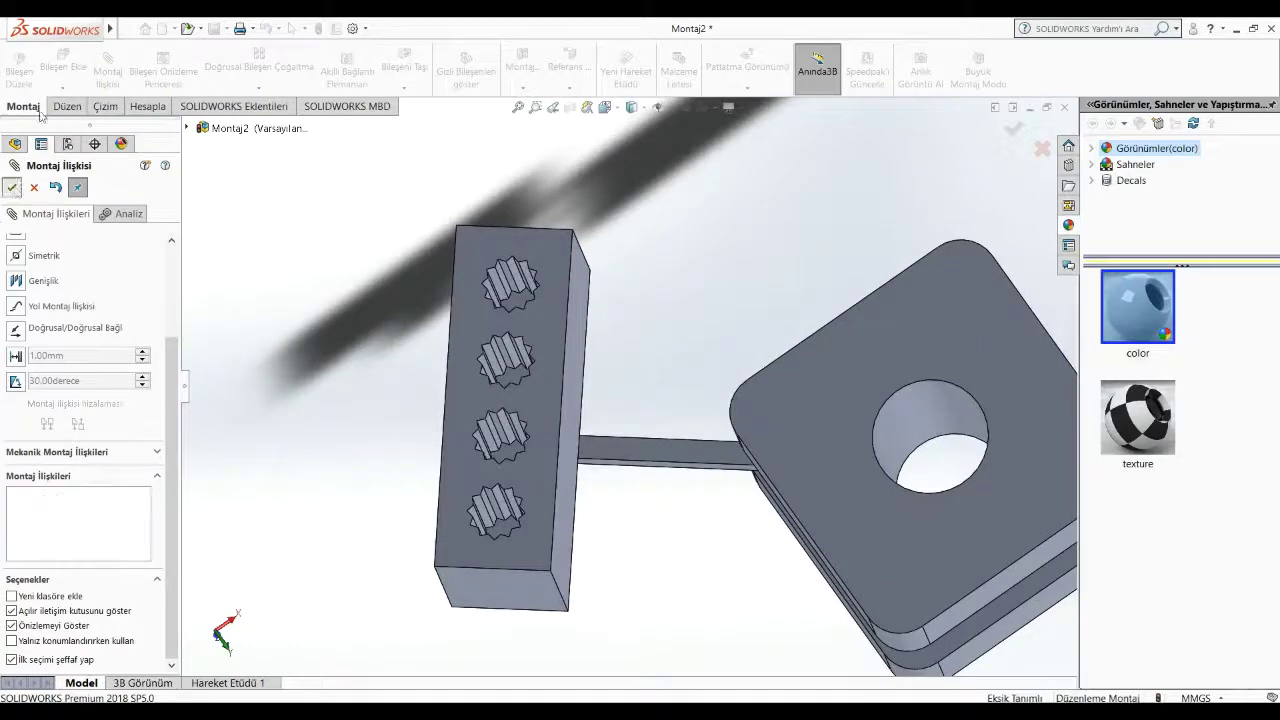
Step: Insert the Mıknatıs Montaj sub-assembly, then undo the placement
click(77, 78)
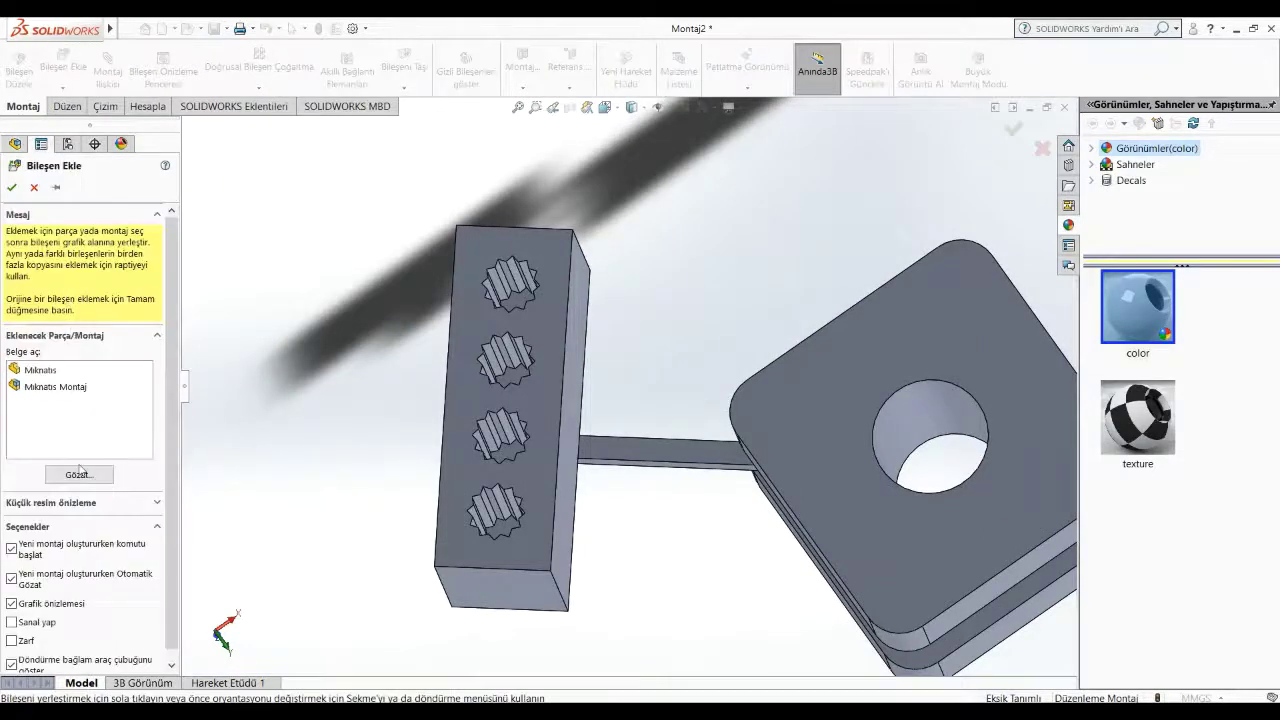
click(47, 385)
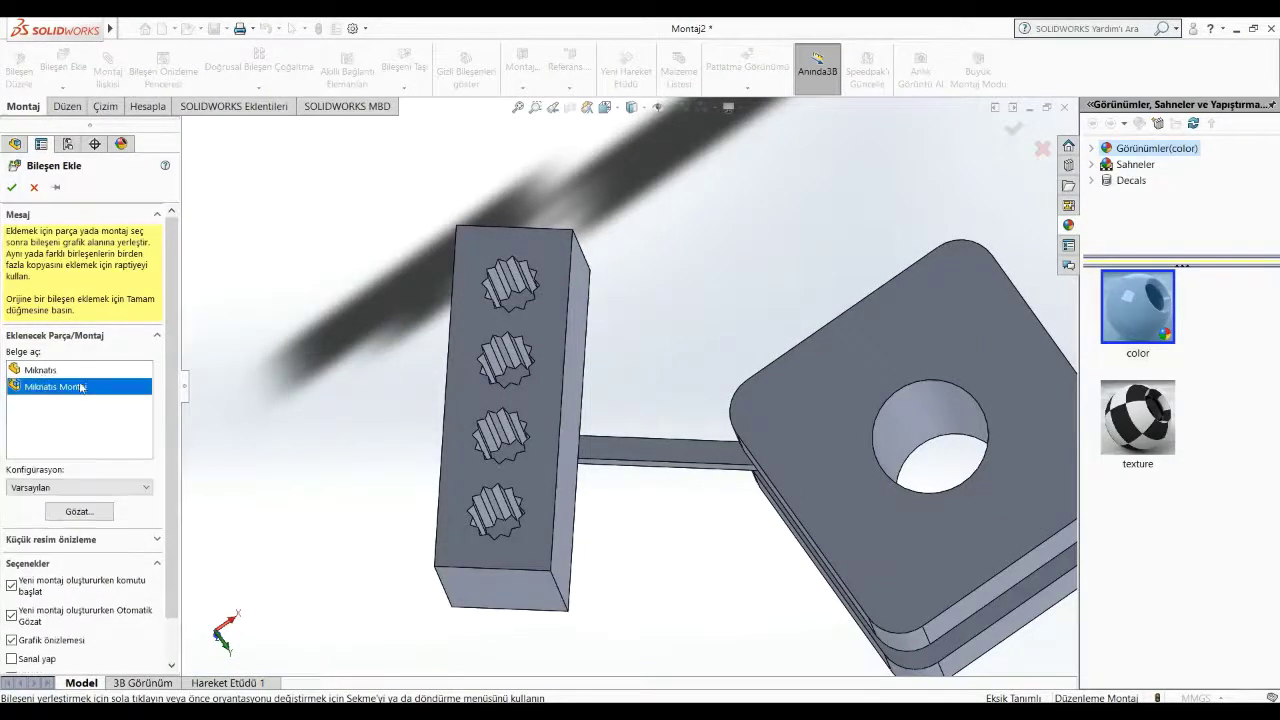
click(698, 333)
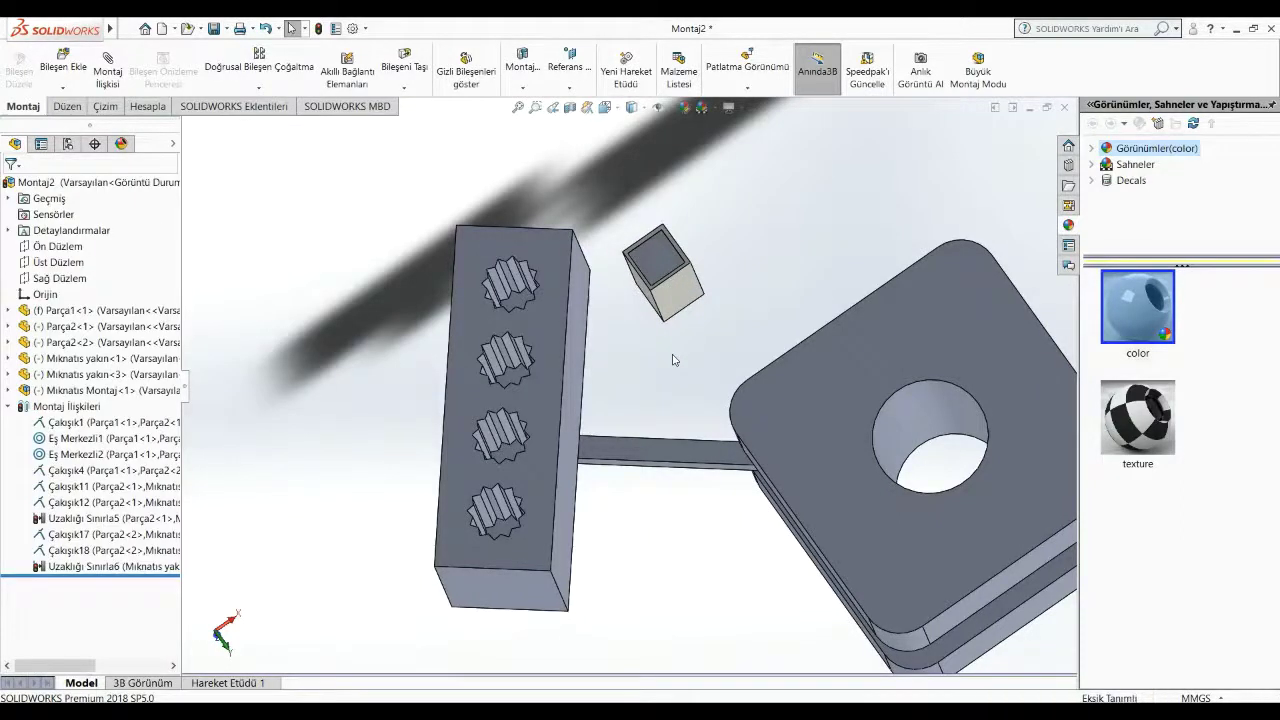
key(ctrl+z)
Step: Insert Mıknatıs Montaj rotated 90° about X and drag it next to the slotted block
click(78, 72)
click(60, 386)
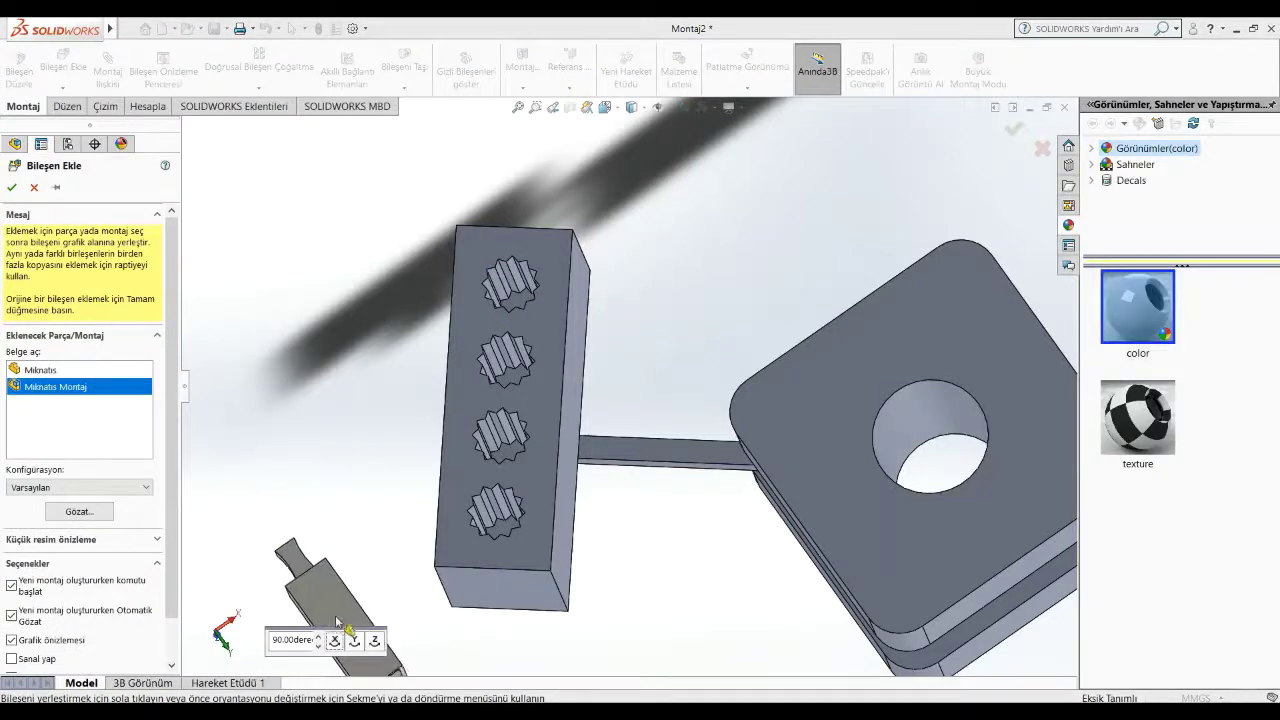
click(335, 640)
key(Right)
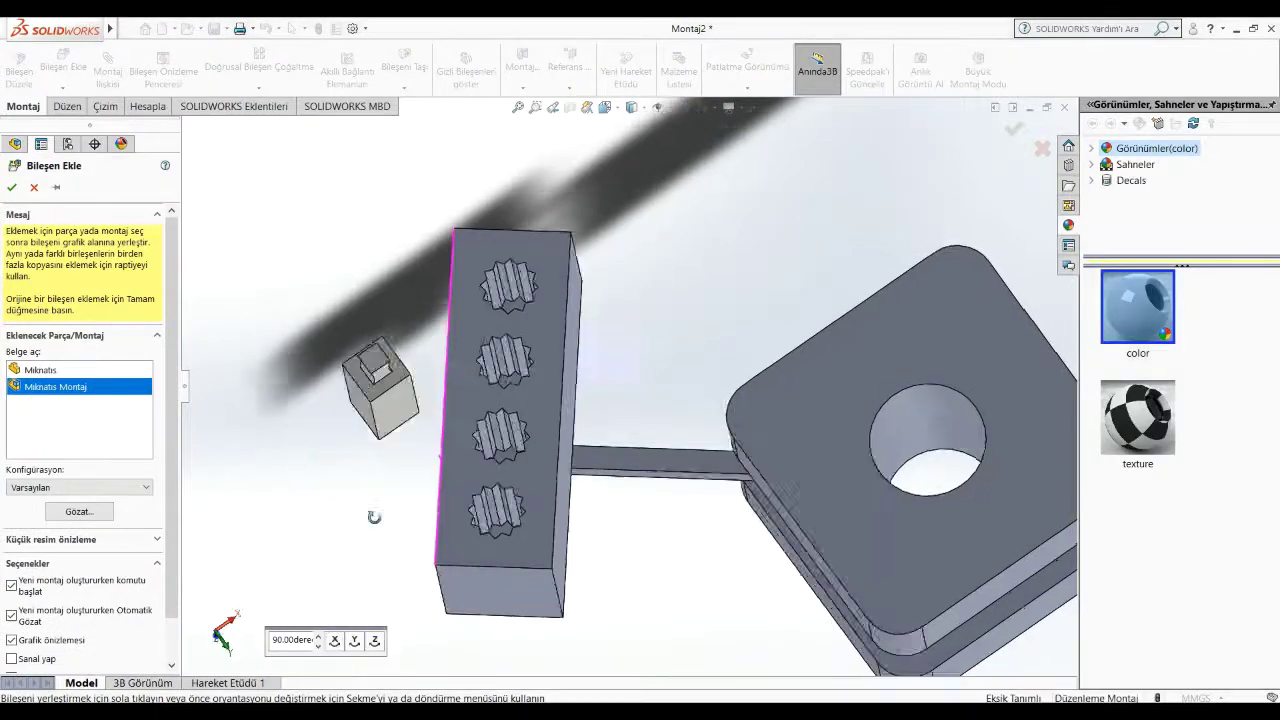
key(Right)
key(Right)
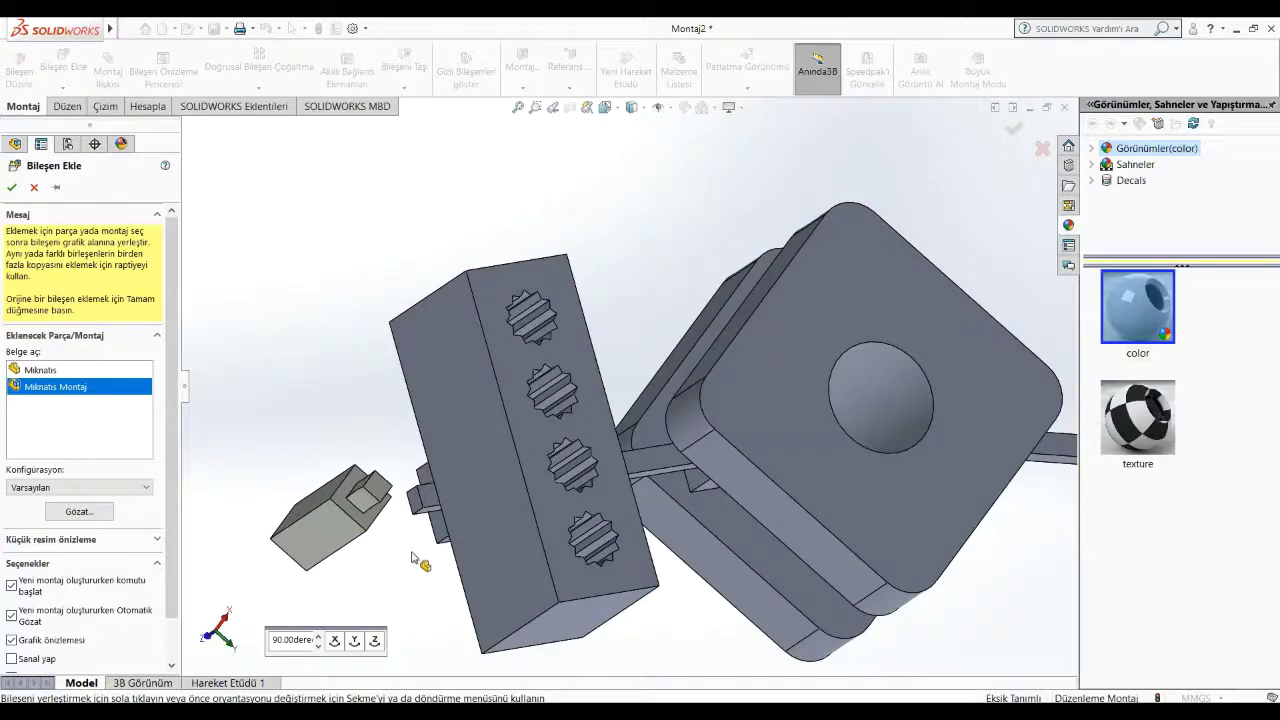
click(420, 560)
drag(357, 503, 330, 392)
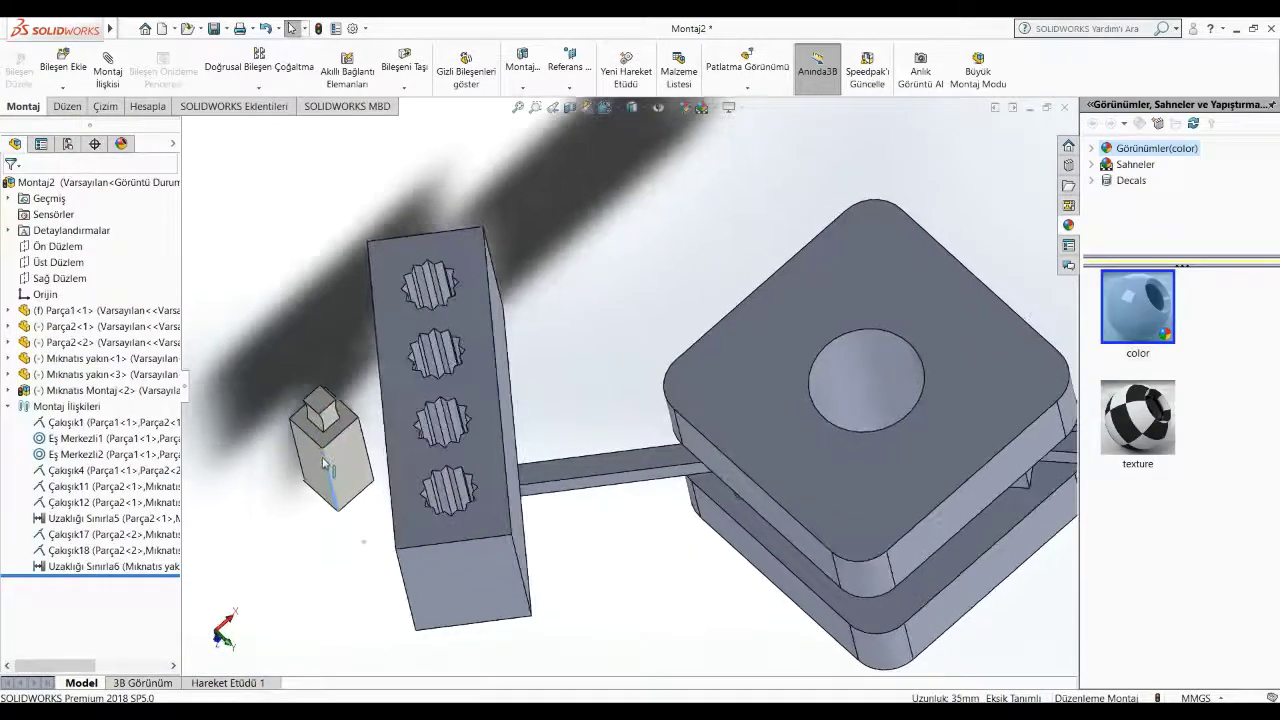
Step: Select an edge of the bottom slot, then open and close an unused Mate setup
scroll(405, 490, down, 3)
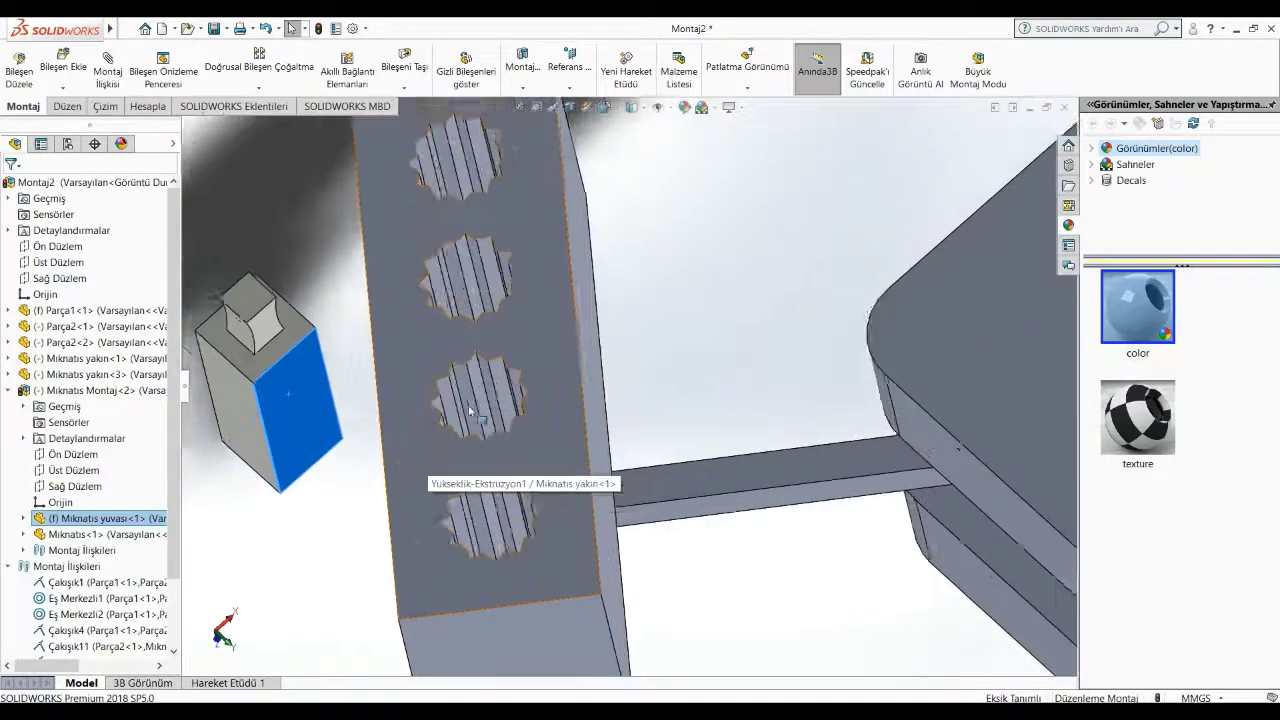
scroll(560, 488, down, 2)
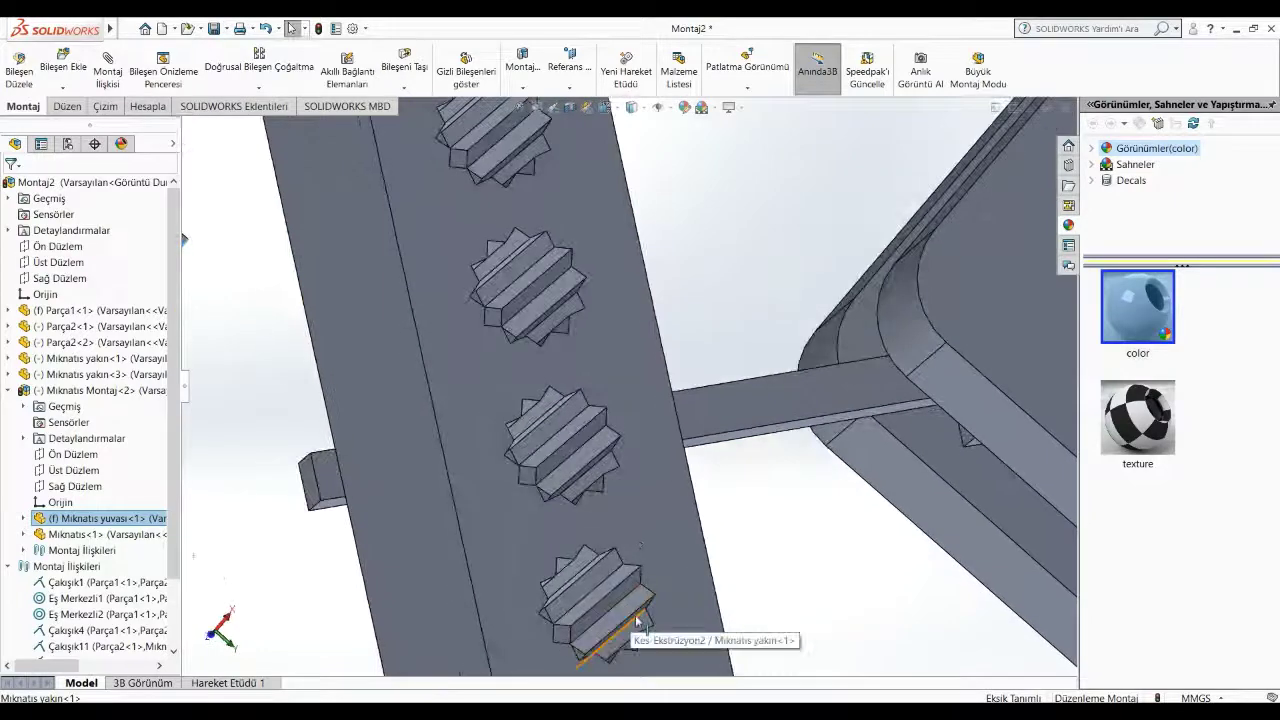
click(641, 612)
scroll(641, 612, up, 3)
scroll(620, 610, up, 1)
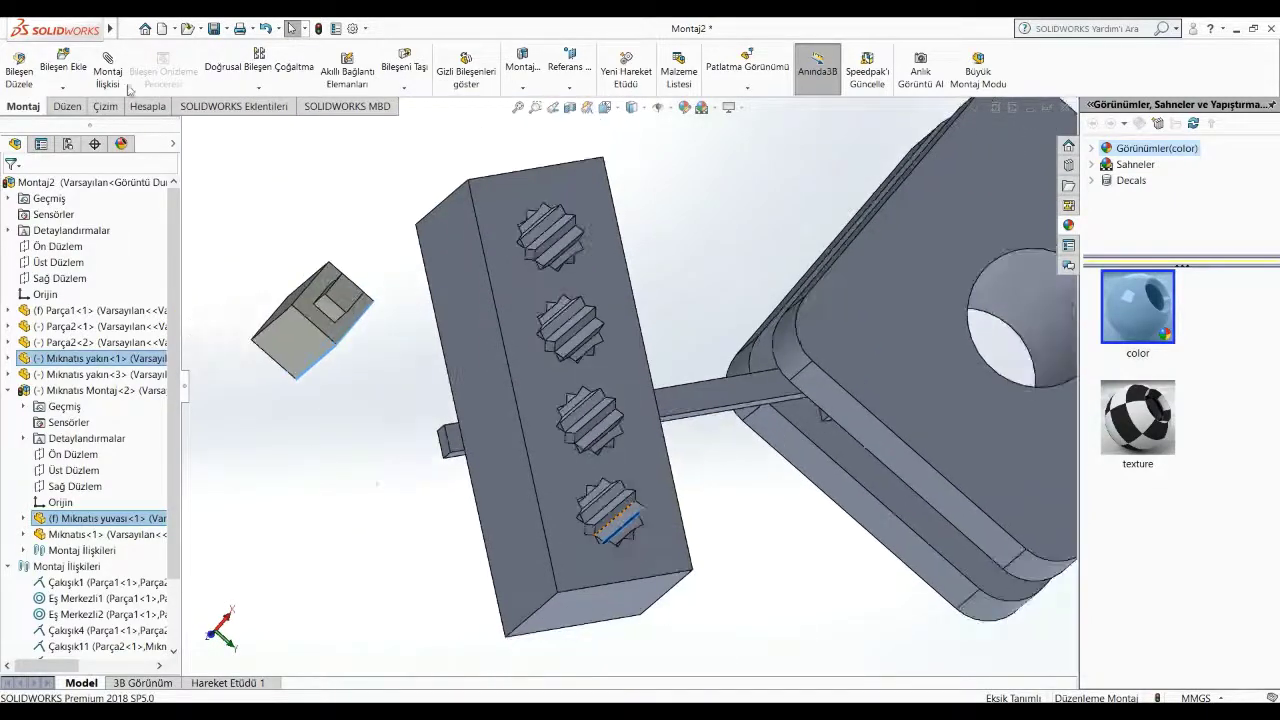
click(114, 84)
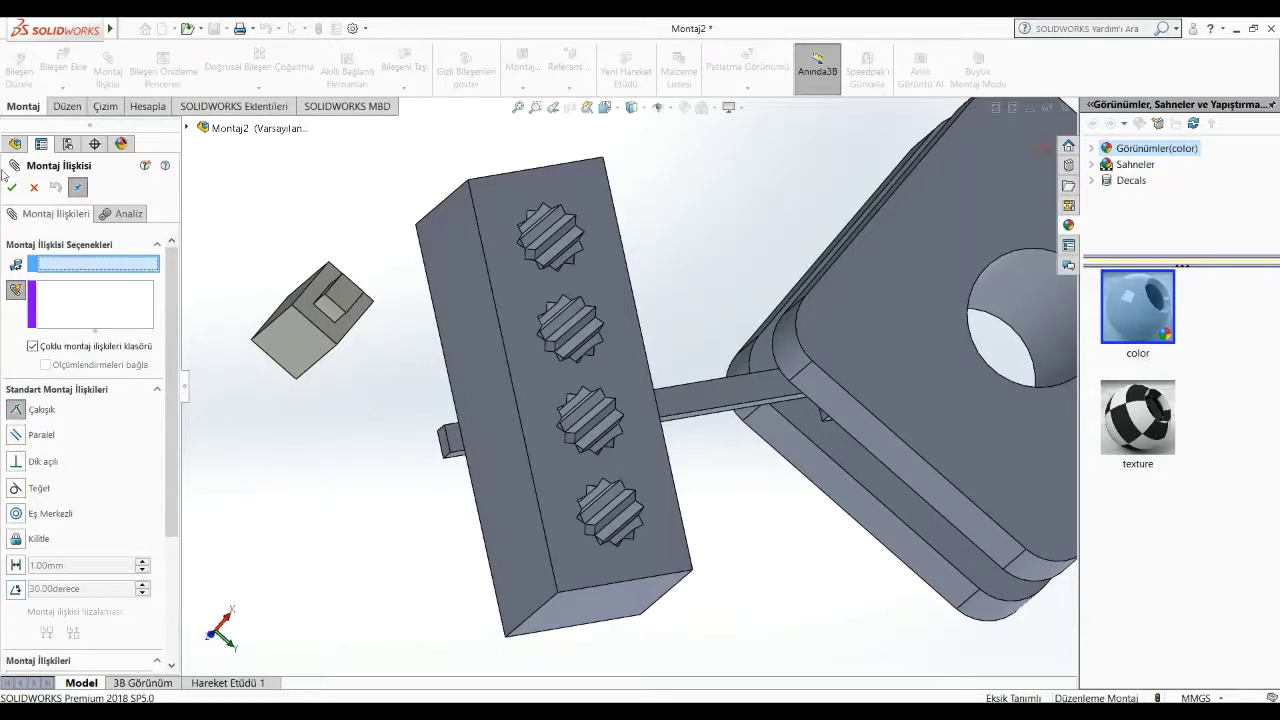
click(12, 188)
Step: Drag the magnet sub-assembly closer to the block and orbit to view both together
drag(315, 320, 695, 600)
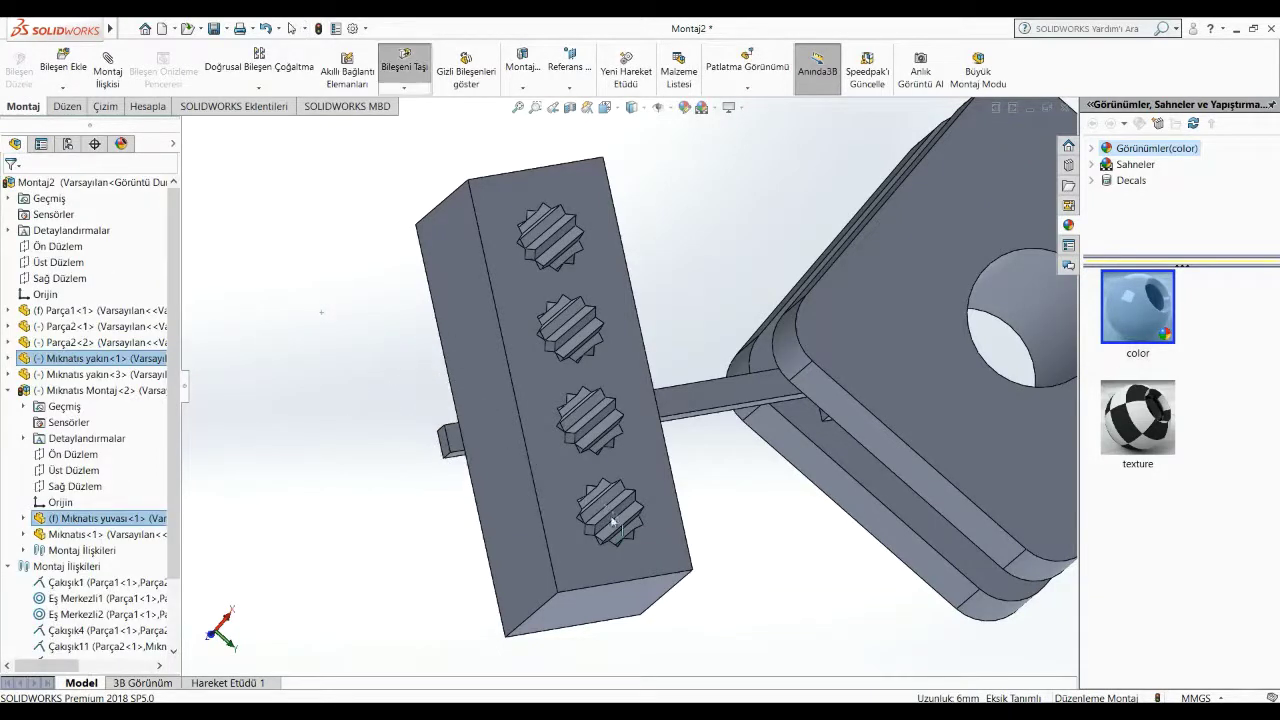
key(Escape)
middle_drag(693, 600, 723, 354)
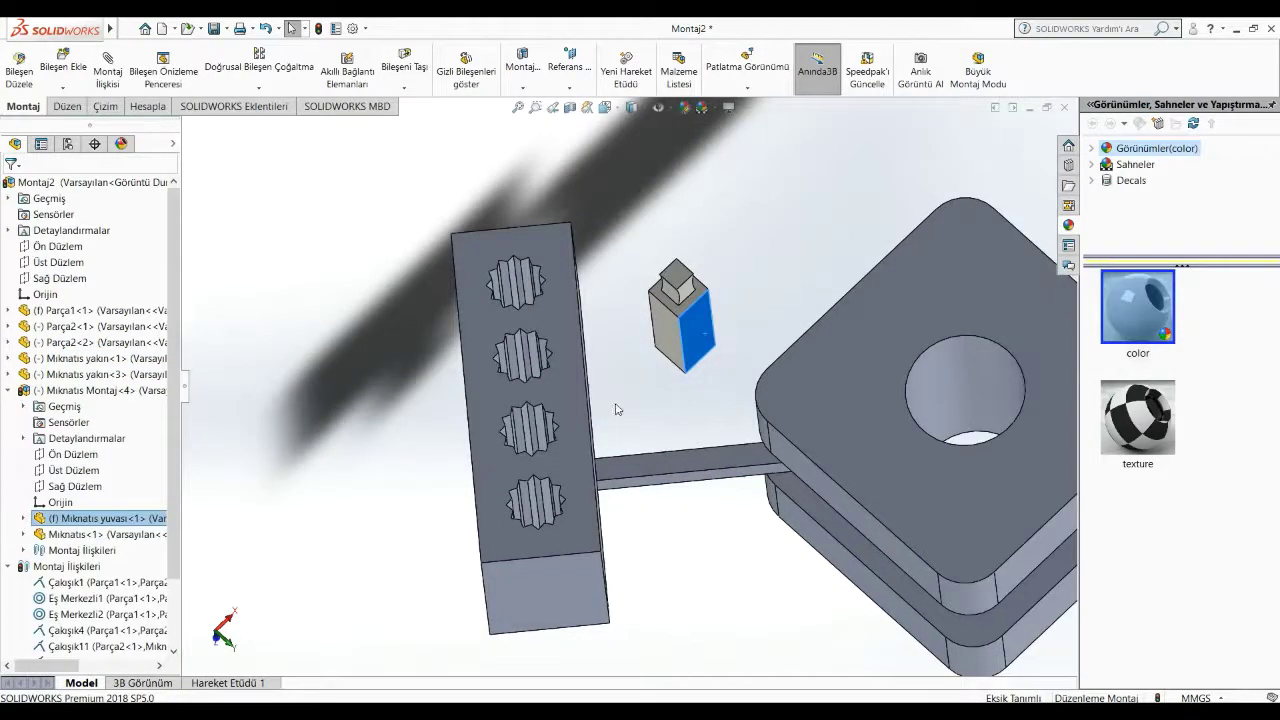
mouse_move(617, 409)
middle_down()
mouse_move(545, 450)
mouse_move(640, 456)
middle_up()
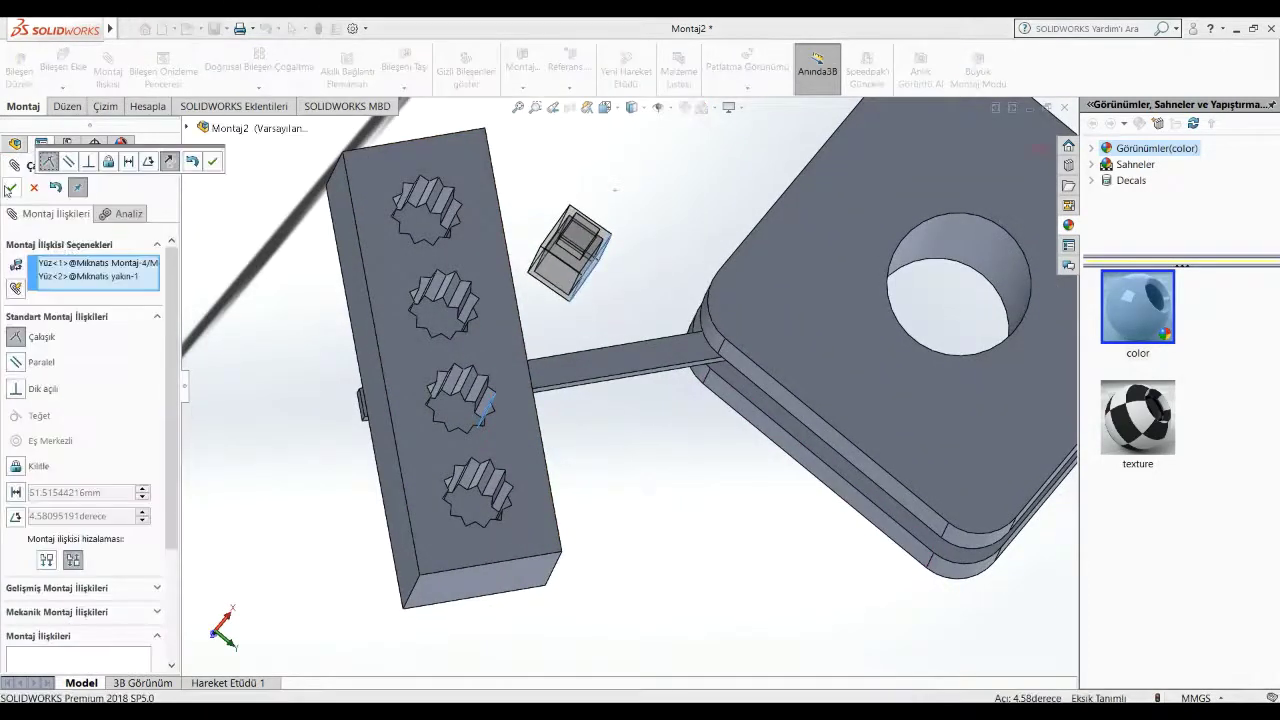
Step: Confirm the first coincident mate and add a second between a slotted-block face and the magnet face
click(10, 187)
scroll(545, 420, down, 2)
scroll(537, 455, down, 2)
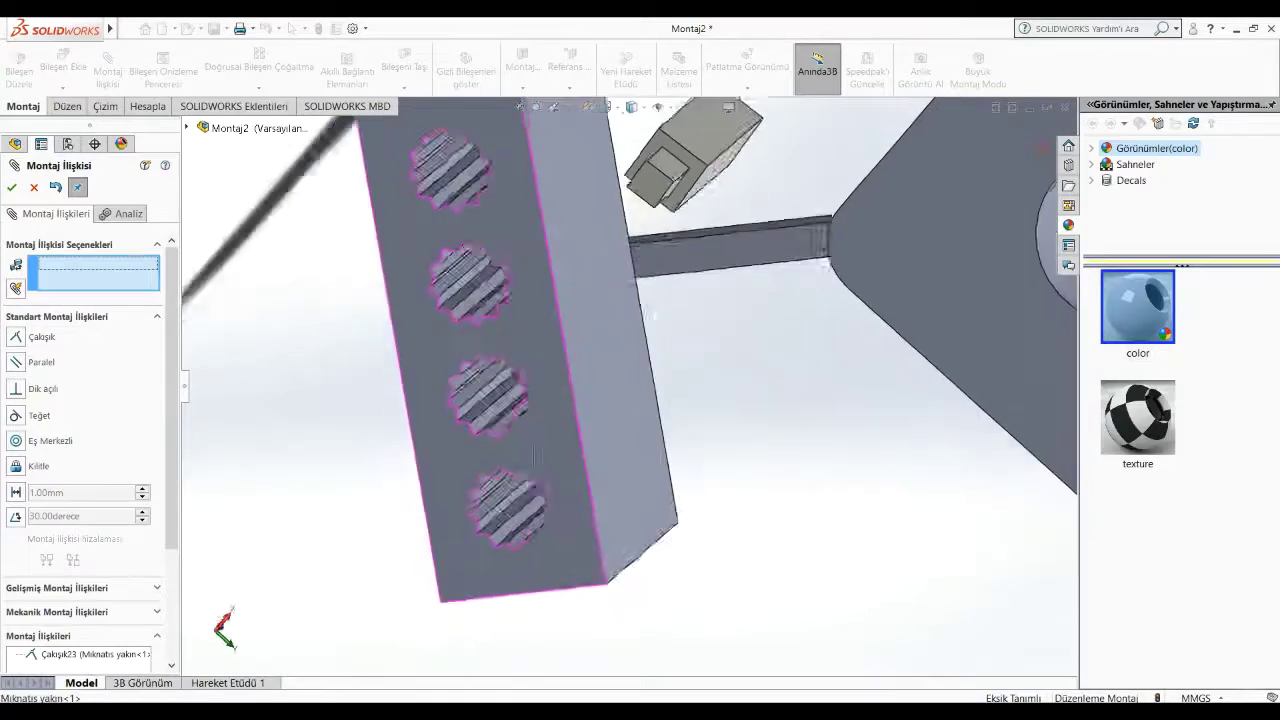
click(463, 386)
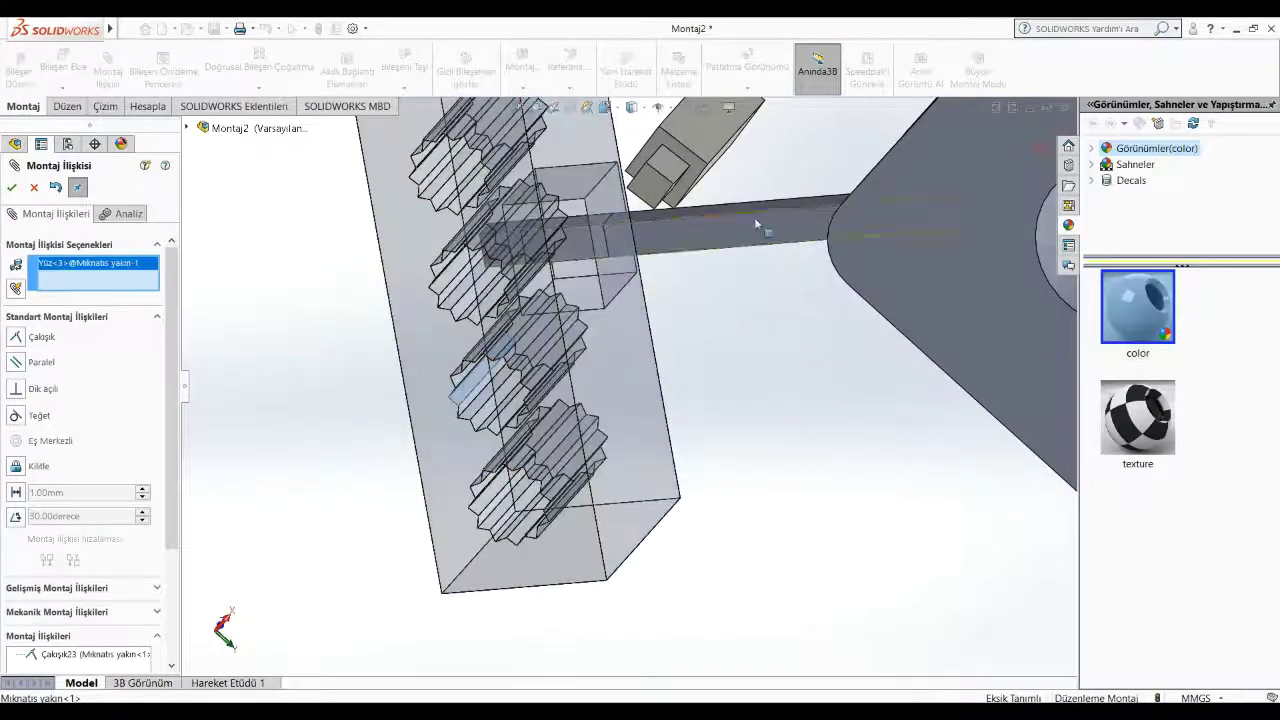
middle_drag(755, 220, 751, 163)
click(685, 170)
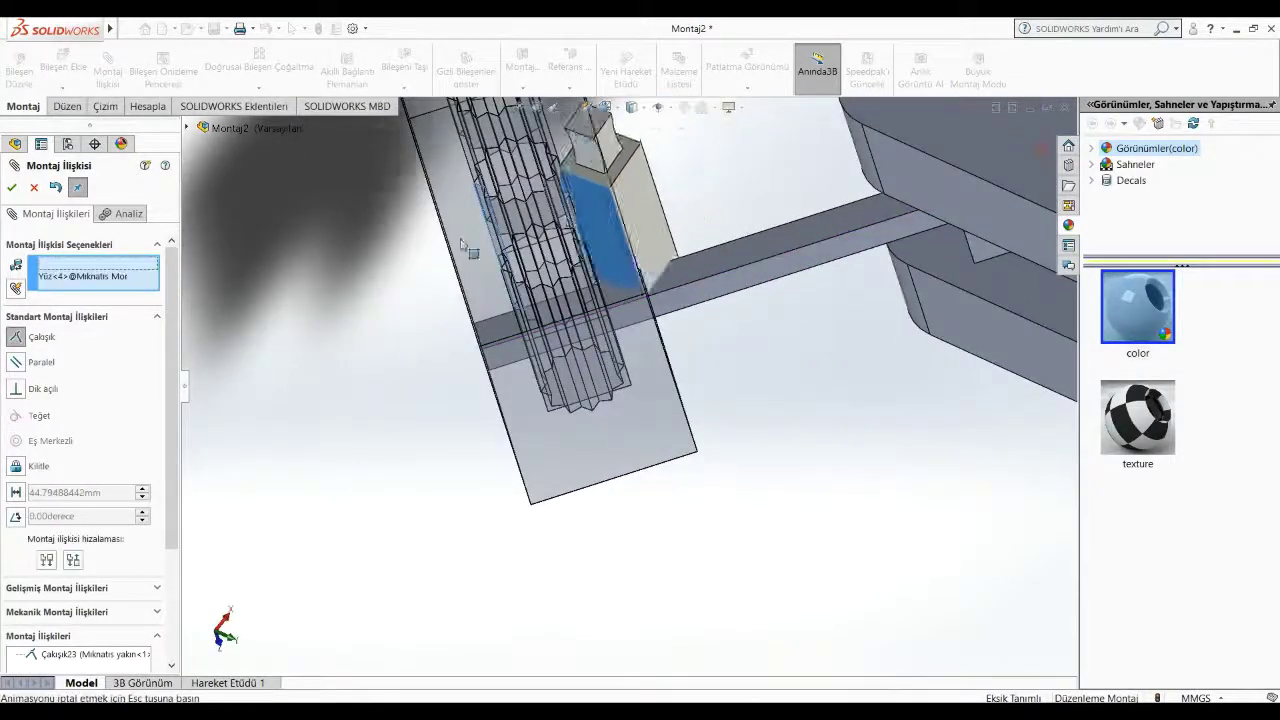
click(12, 189)
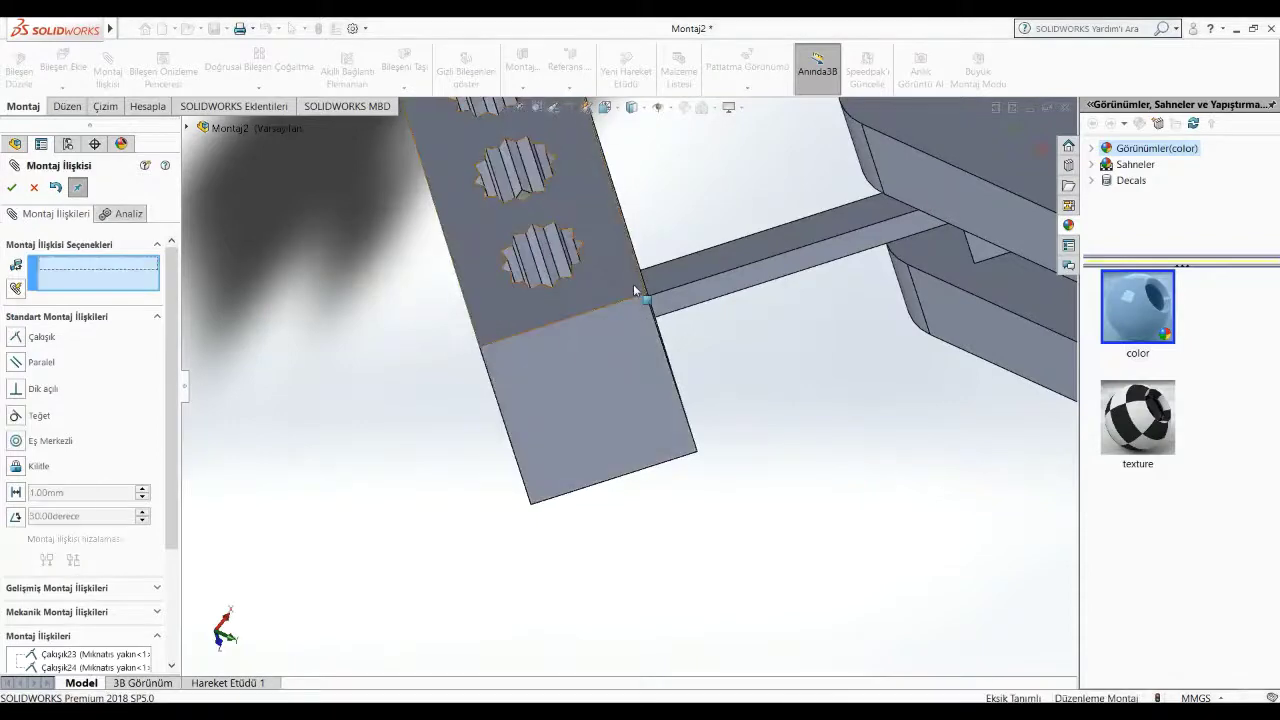
Step: Select a magnet sub-assembly face and the slot face it should seat against
middle_drag(633, 284, 807, 410)
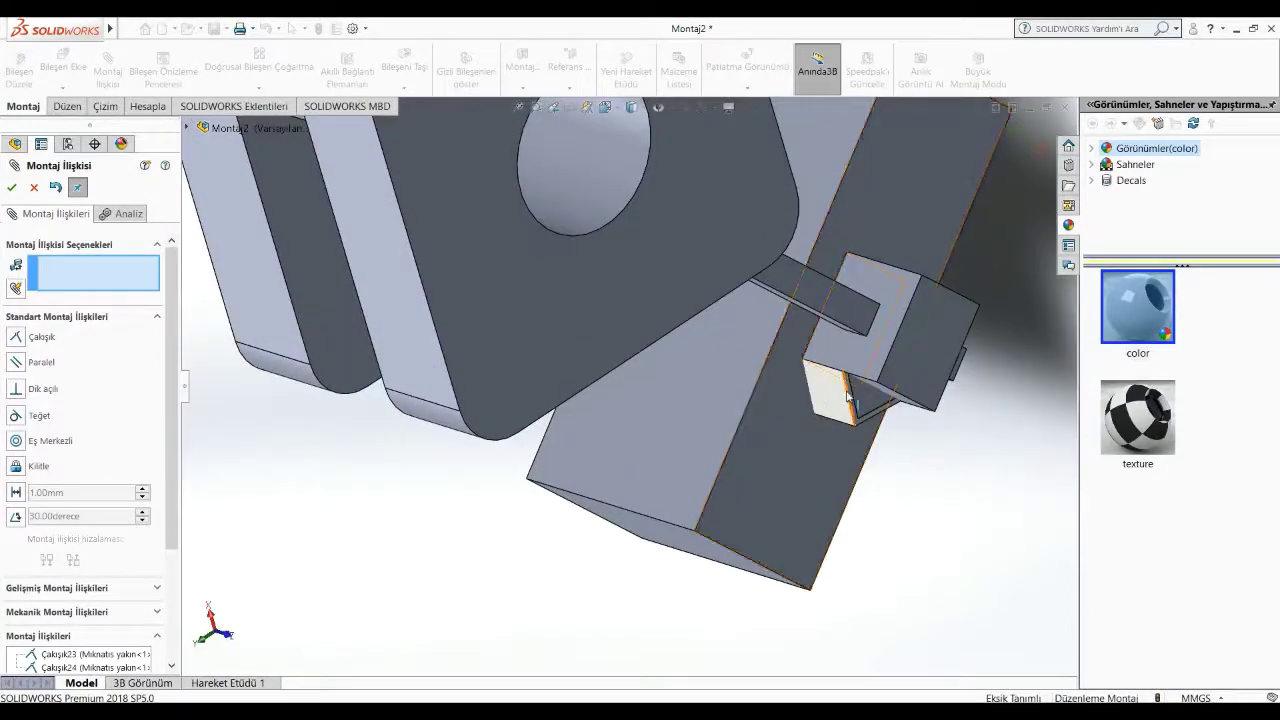
click(856, 405)
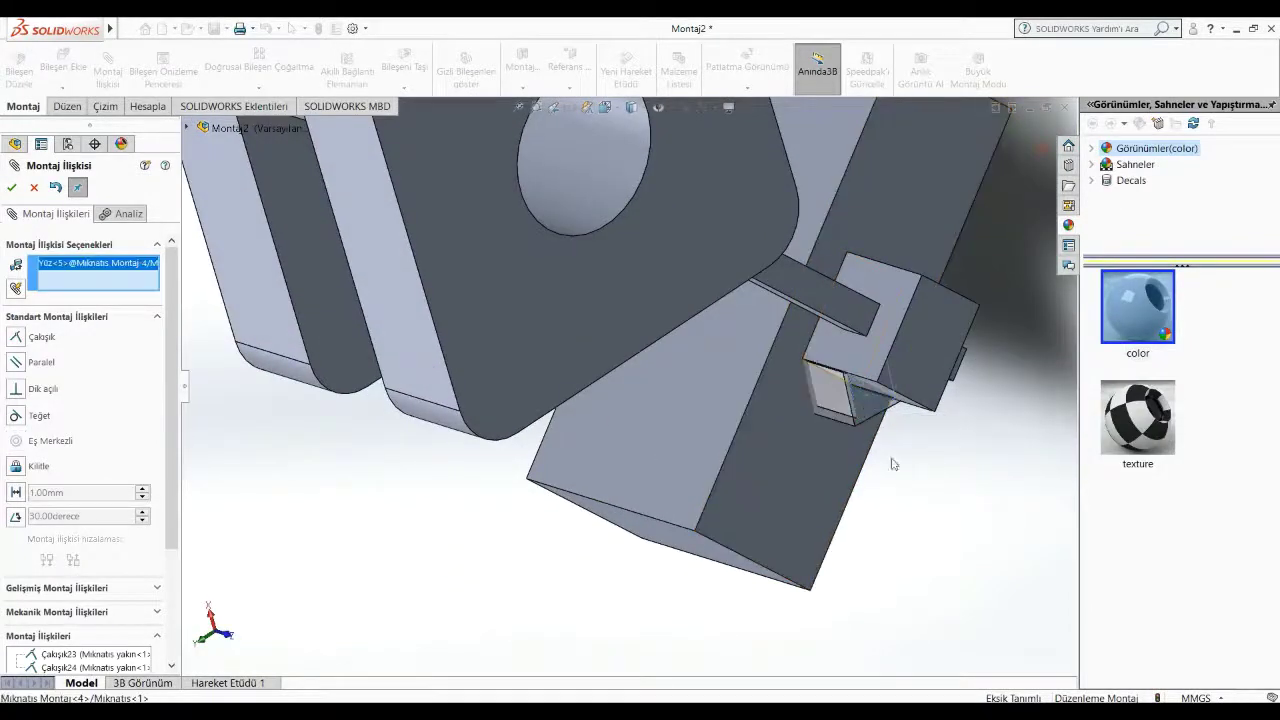
middle_drag(890, 460, 893, 379)
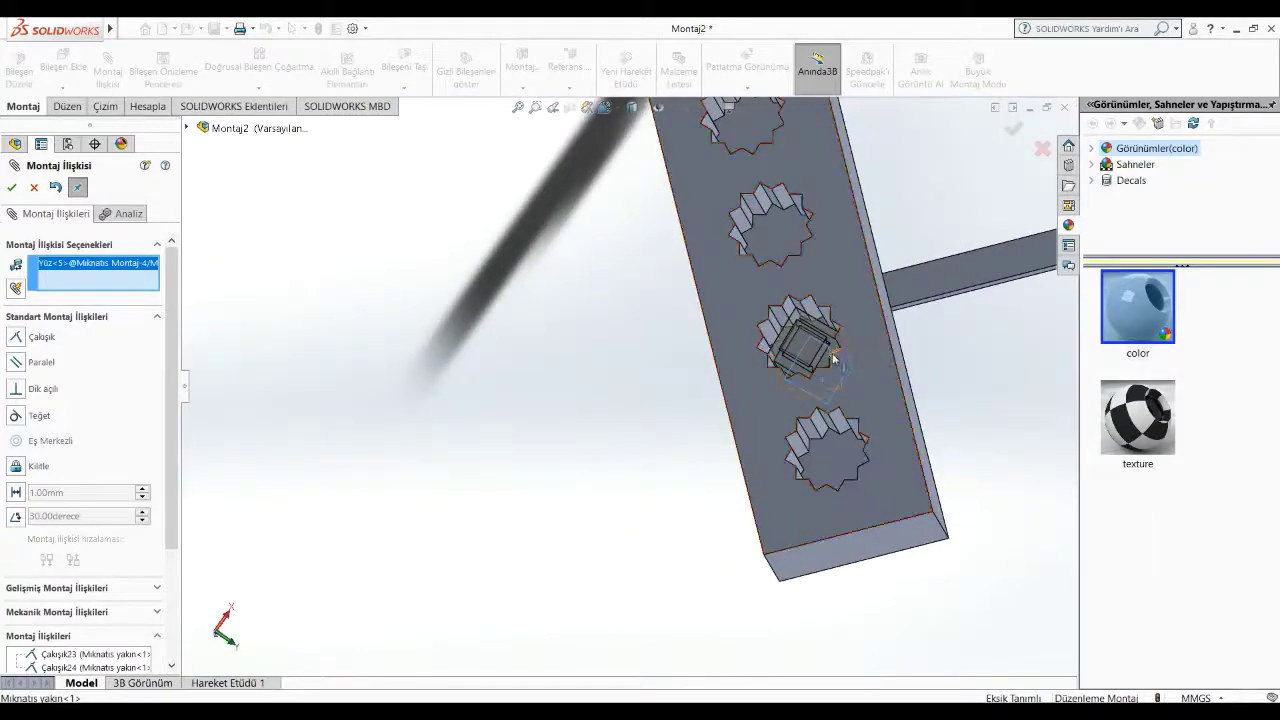
scroll(830, 368, down, 3)
scroll(748, 377, down, 3)
mouse_move(619, 425)
middle_down()
mouse_move(654, 449)
mouse_move(689, 431)
middle_up()
click(704, 390)
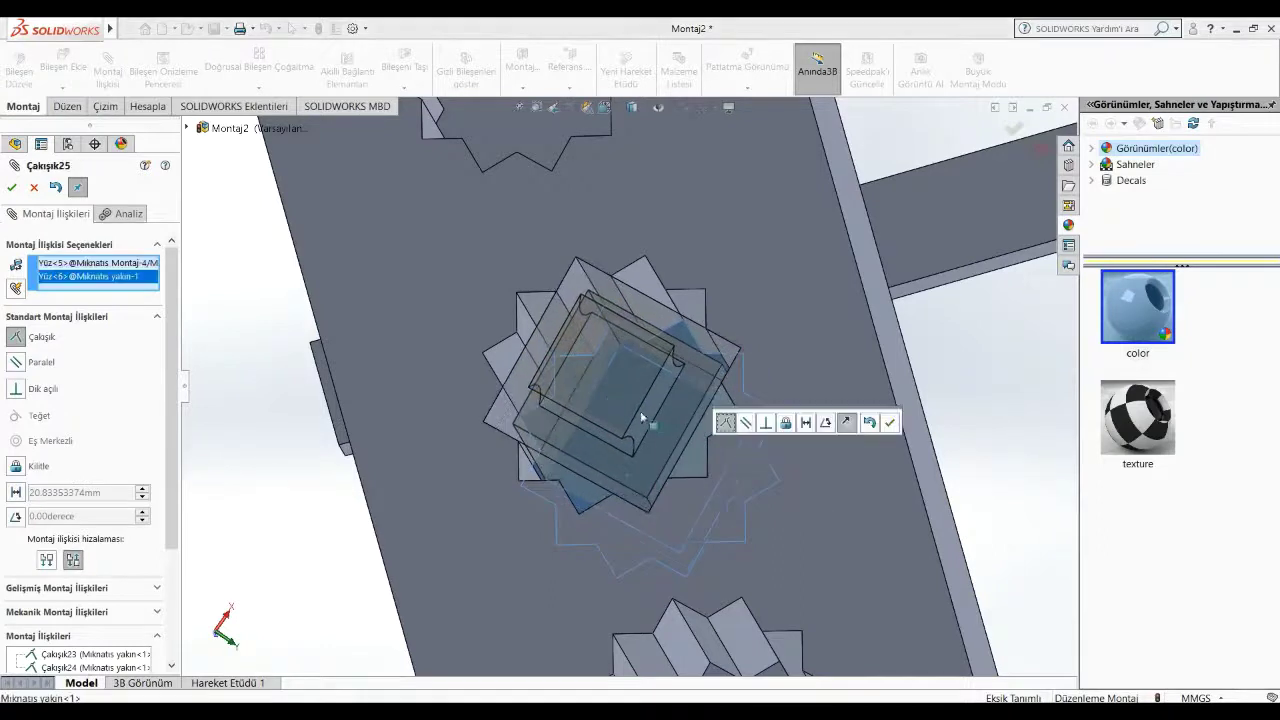
Step: Make it a limit distance mate ranging from 0 mm to 30 mm and confirm
scroll(105, 513, down, 3)
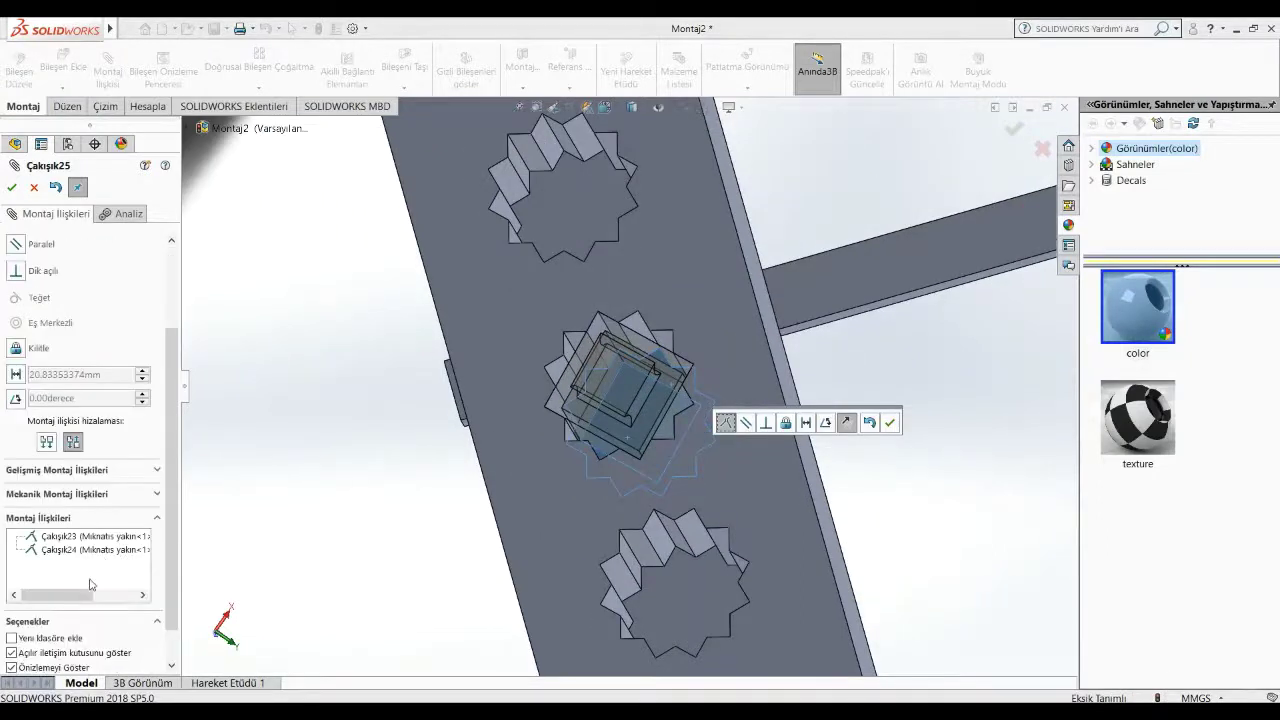
click(60, 471)
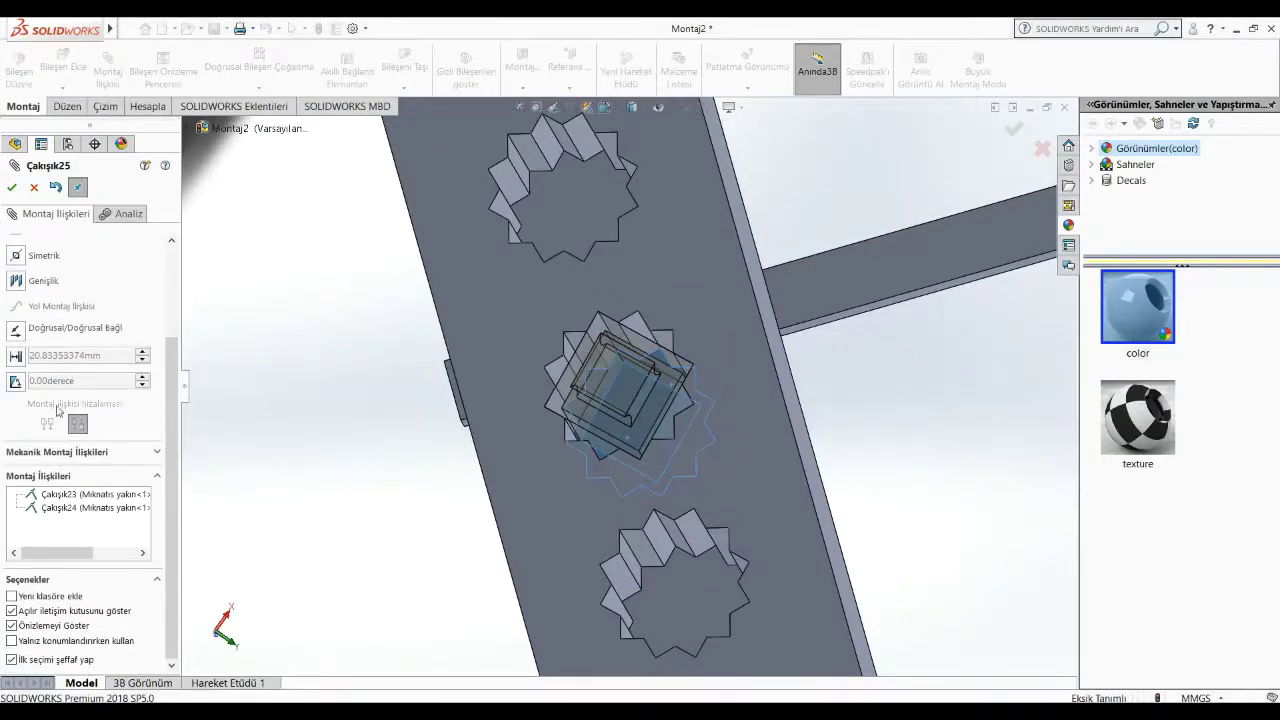
click(15, 356)
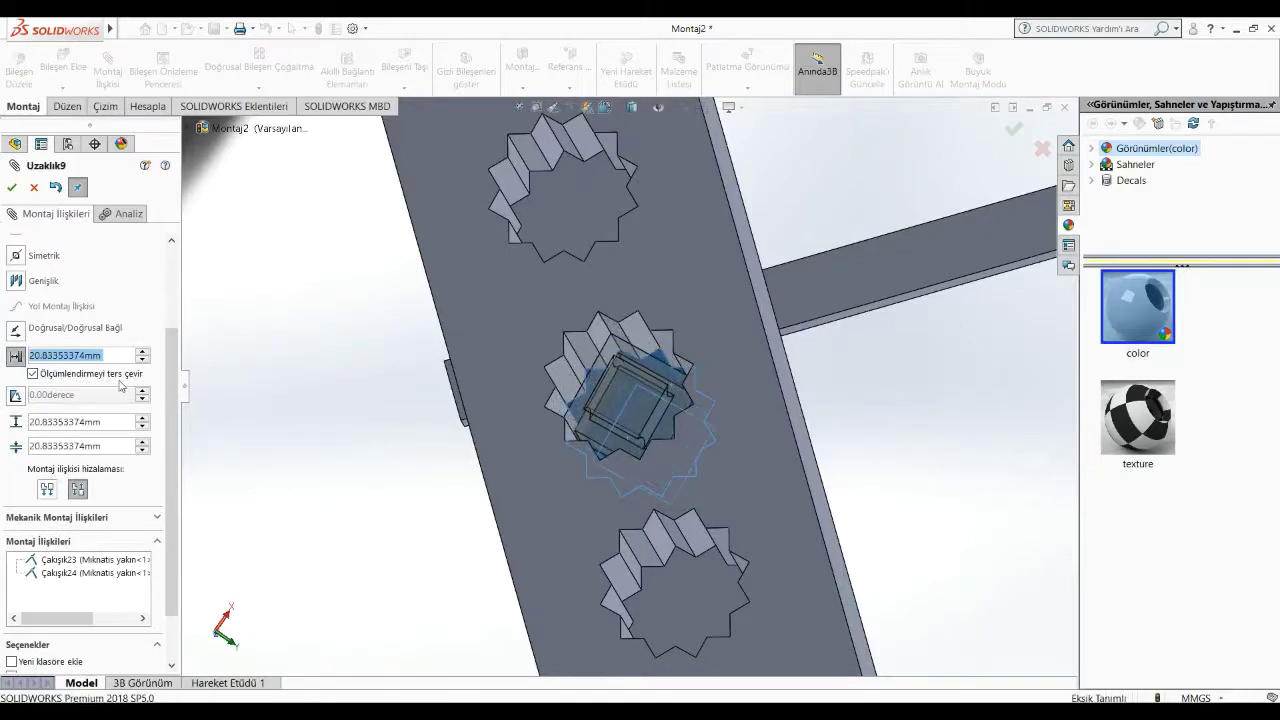
text(0)
key(Return)
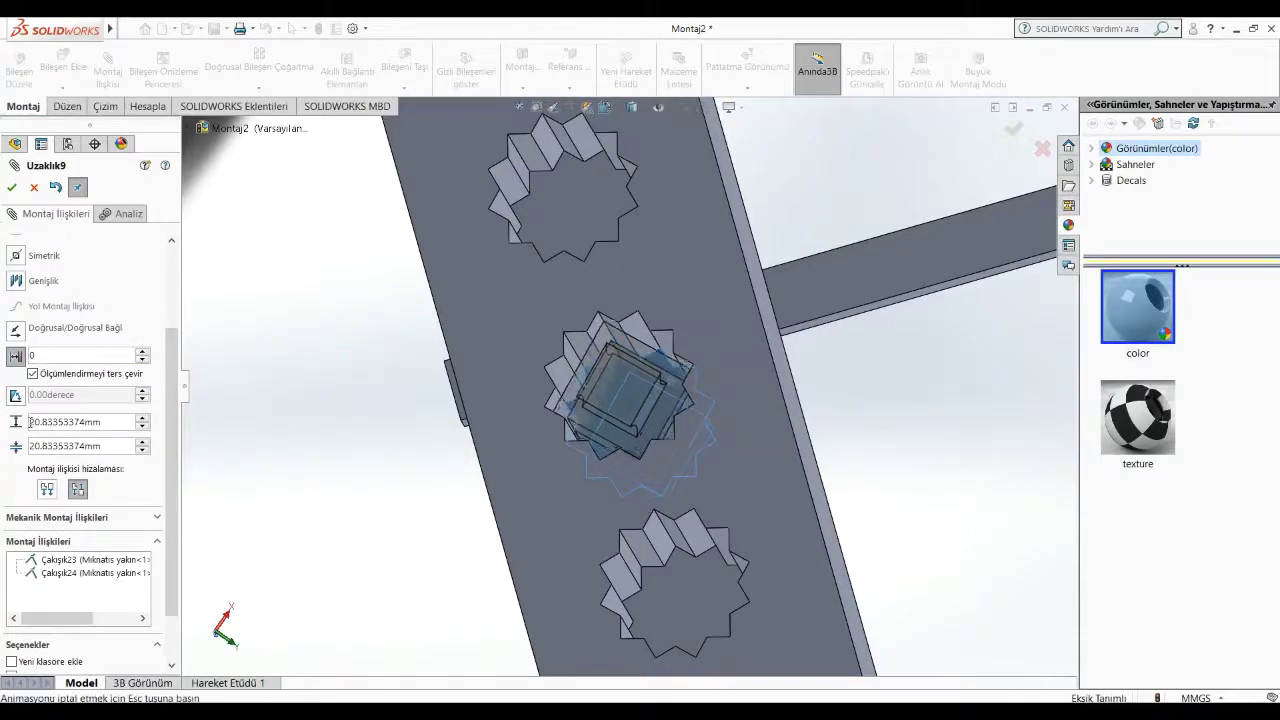
click(31, 422)
text(30.00mm)
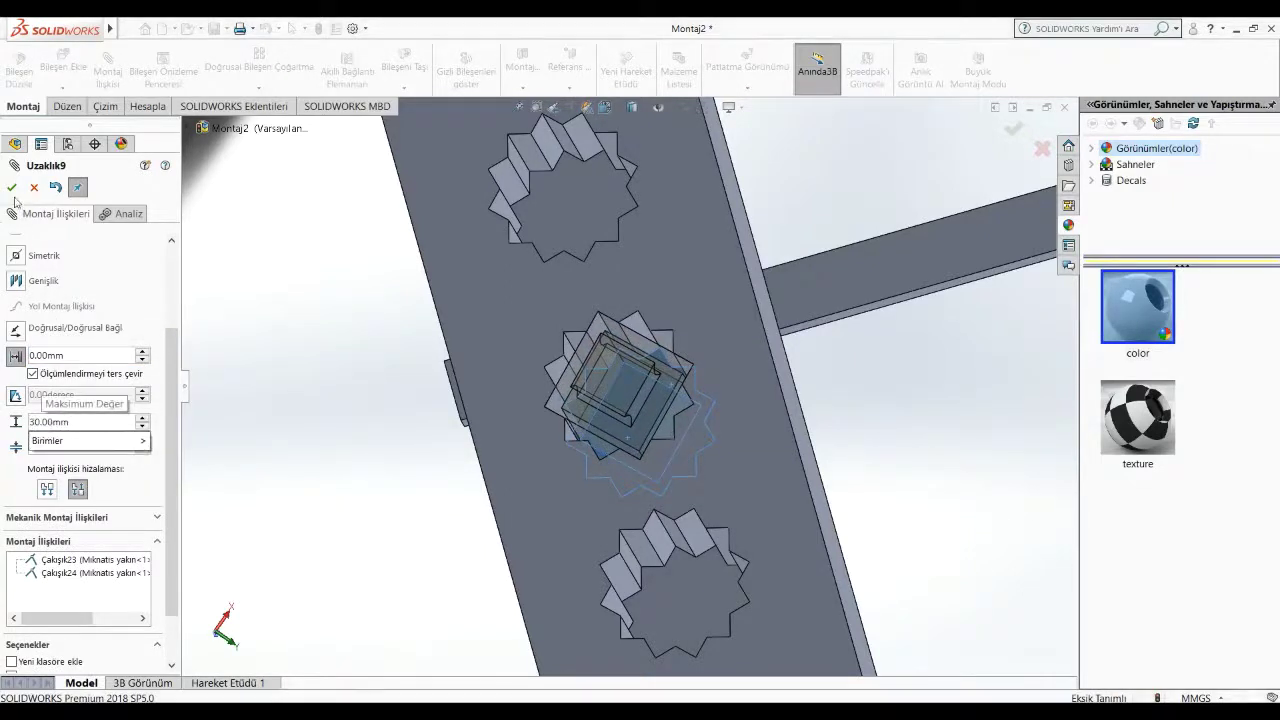
key(Return)
click(12, 188)
Step: Review the Uzaklığı Sınırla5 limit-distance mate and leave it unchanged
scroll(380, 400, up, 2)
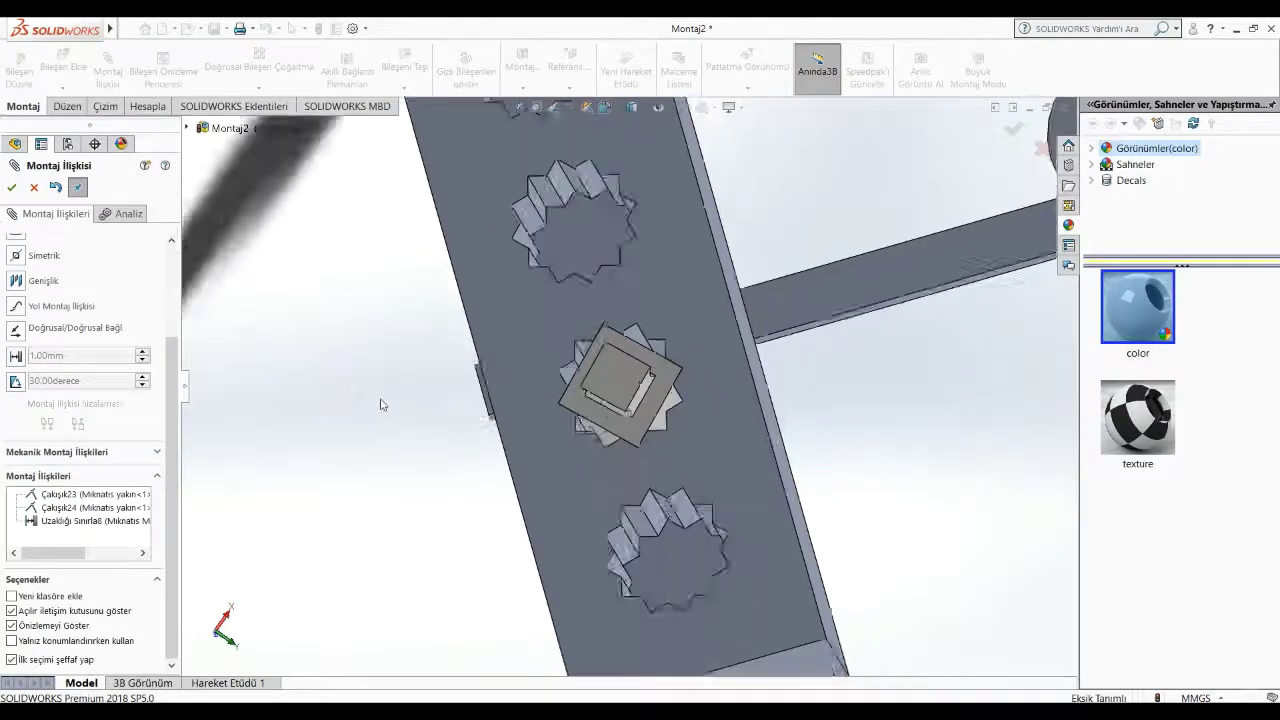
mouse_move(380, 400)
middle_down()
mouse_move(677, 423)
mouse_move(765, 160)
mouse_move(679, 180)
middle_up()
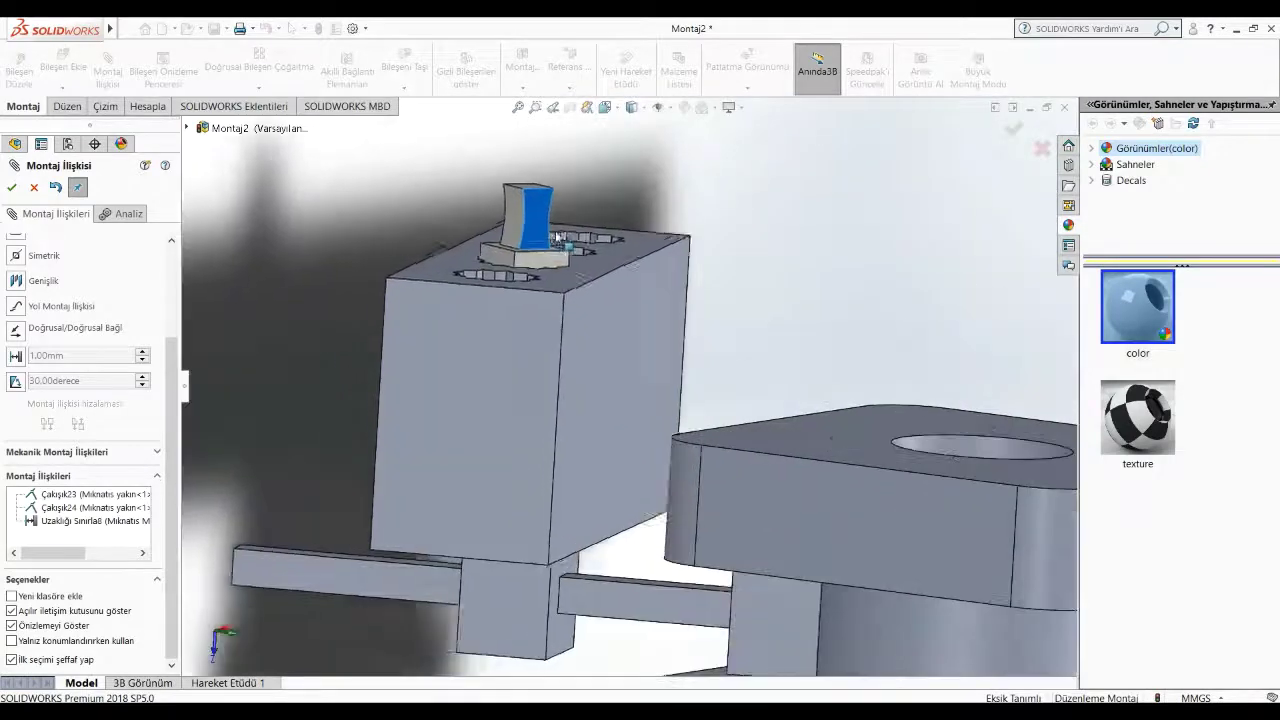
middle_drag(525, 215, 838, 22)
scroll(830, 200, up, 5)
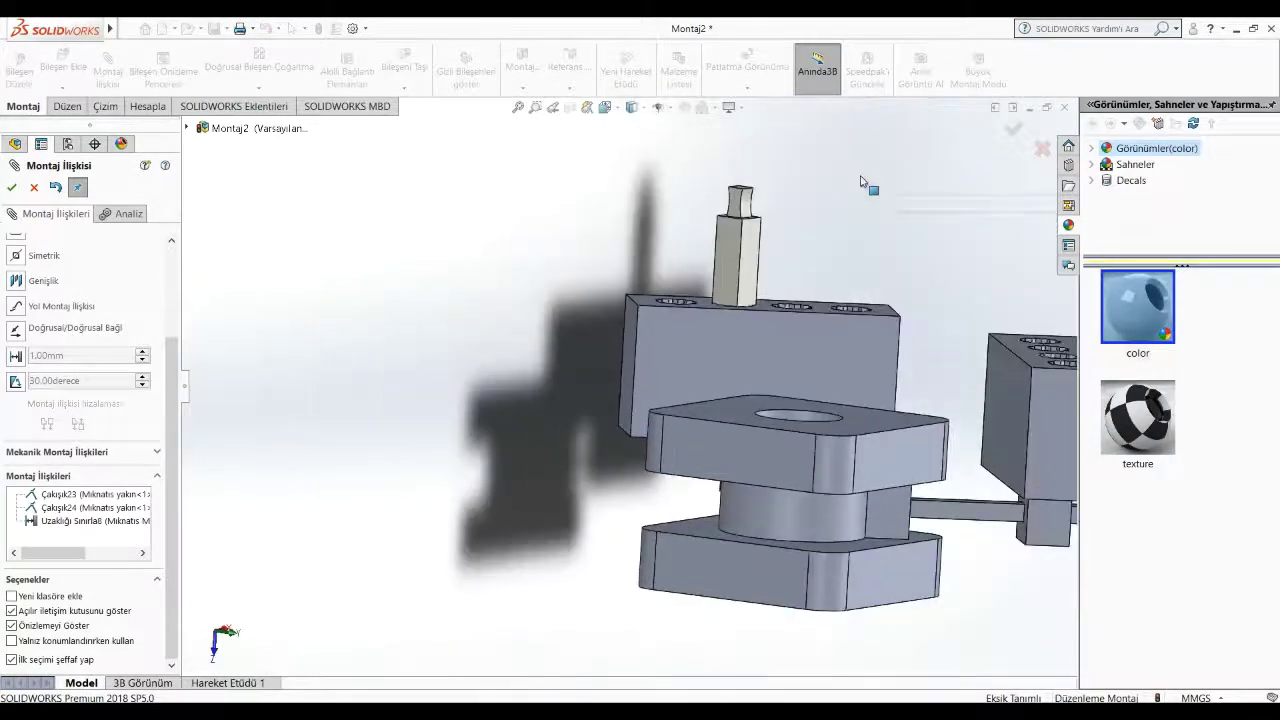
click(12, 187)
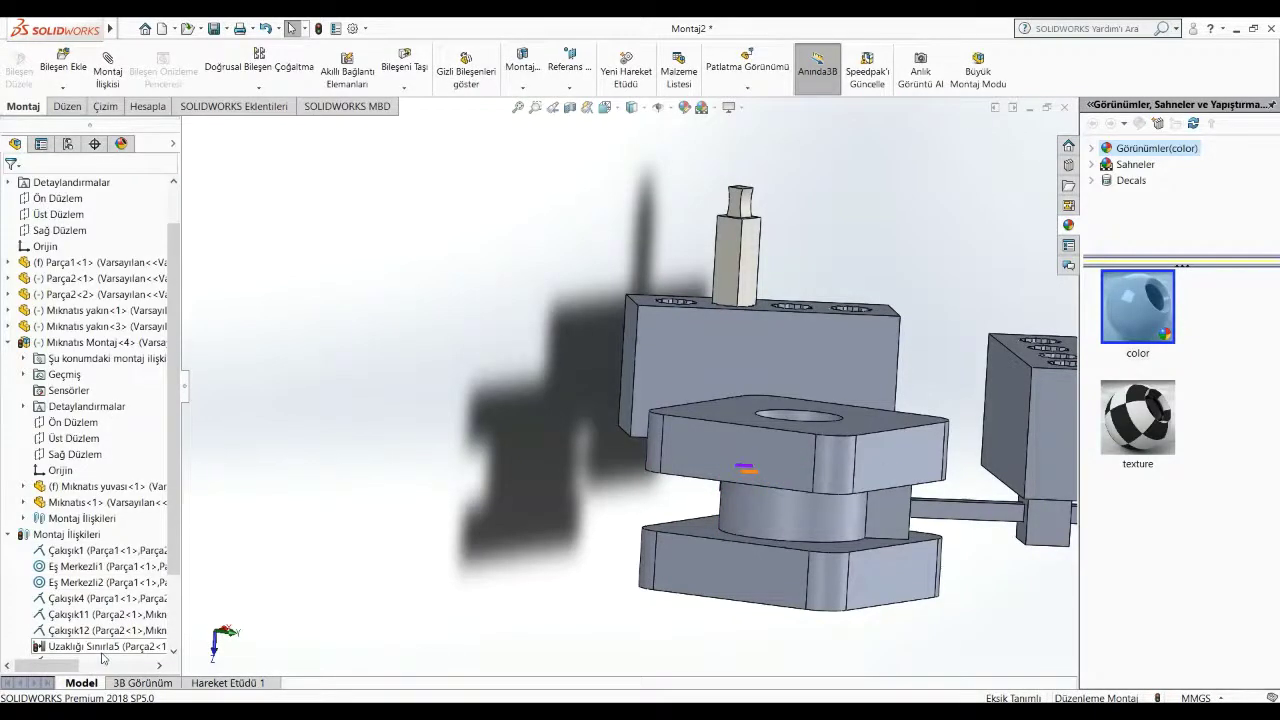
right_click(110, 646)
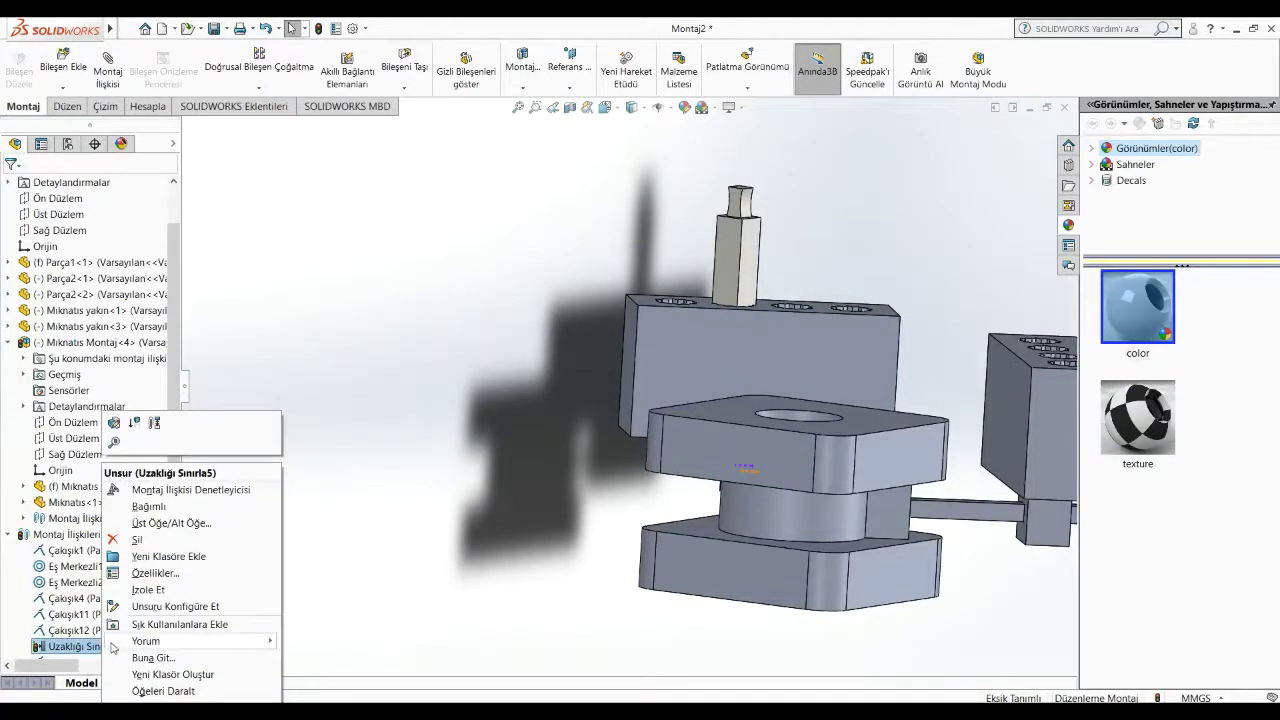
click(115, 423)
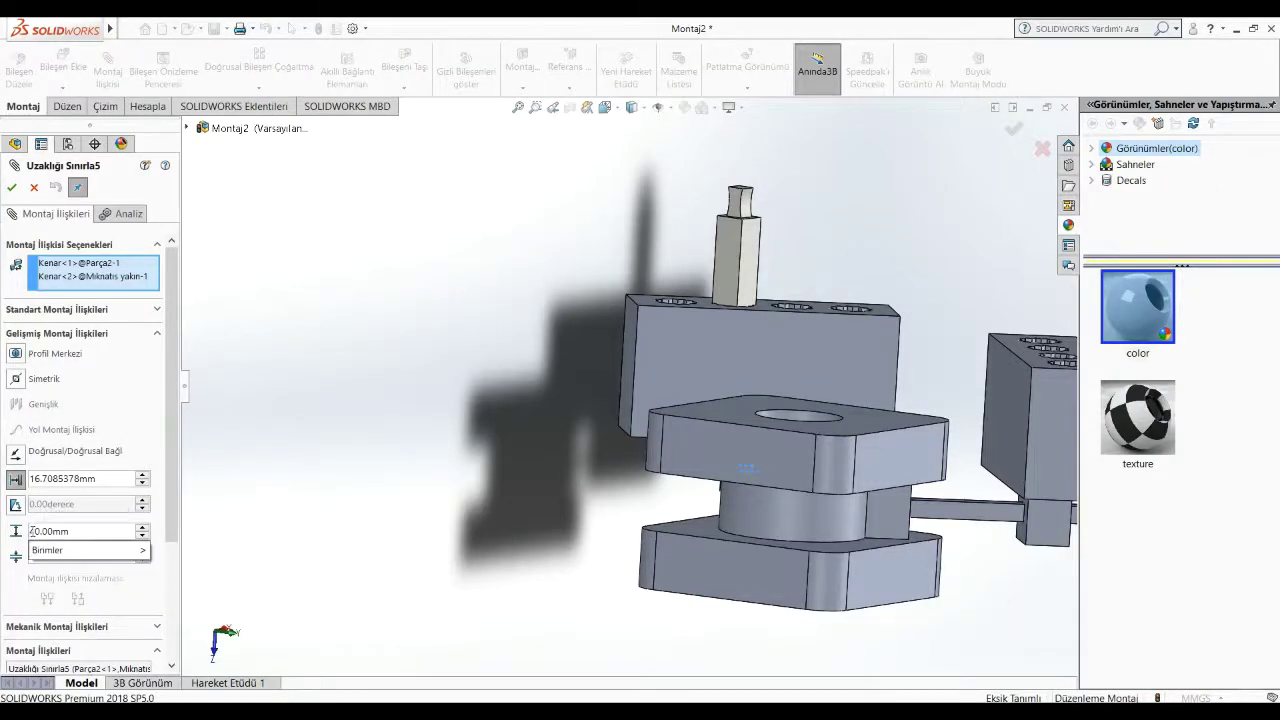
key(Return)
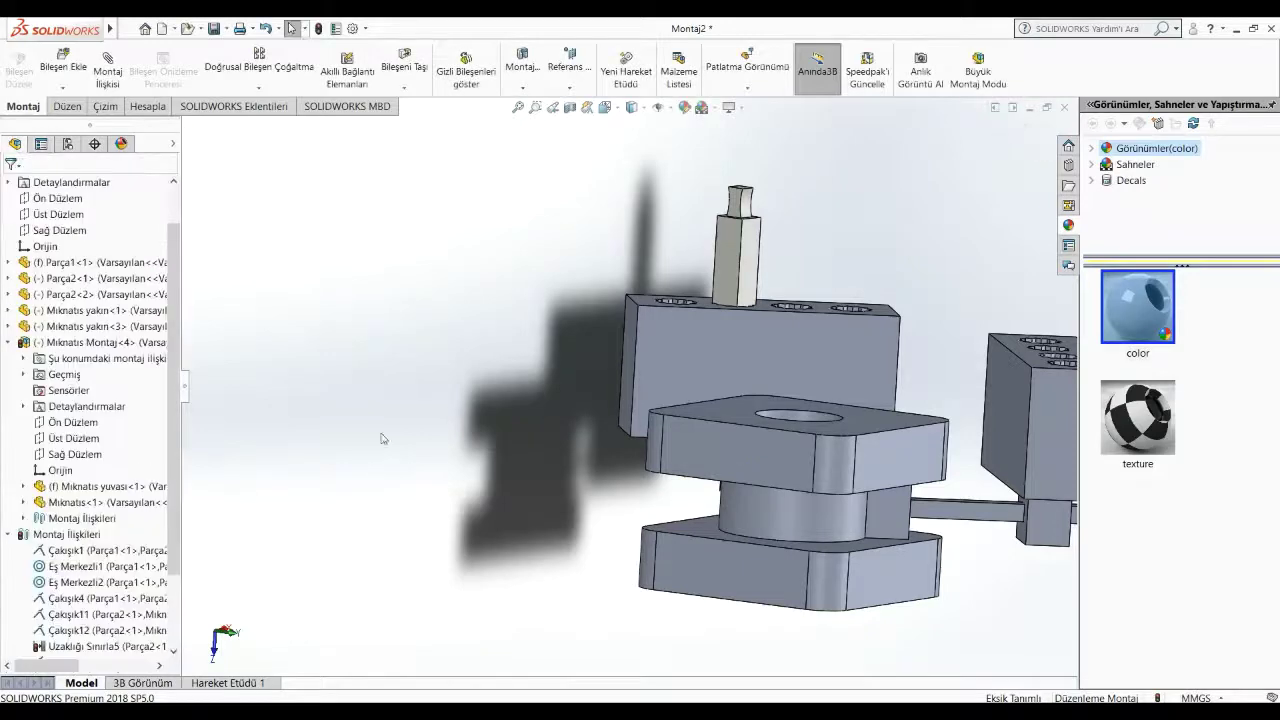
Step: Edit and accept the Uzaklığı Sınırla8 limit-distance mate
mouse_move(390, 420)
middle_down()
mouse_move(457, 460)
mouse_move(503, 563)
middle_up()
scroll(131, 585, down, 2)
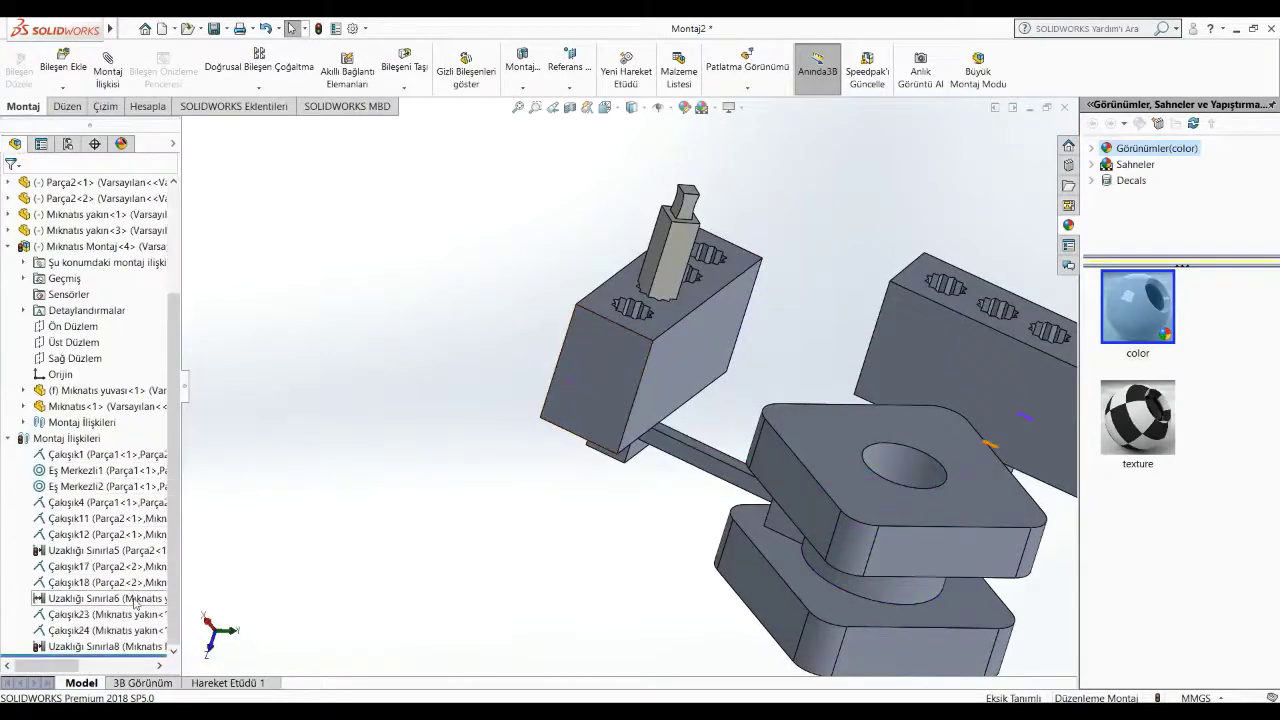
right_click(105, 646)
click(120, 390)
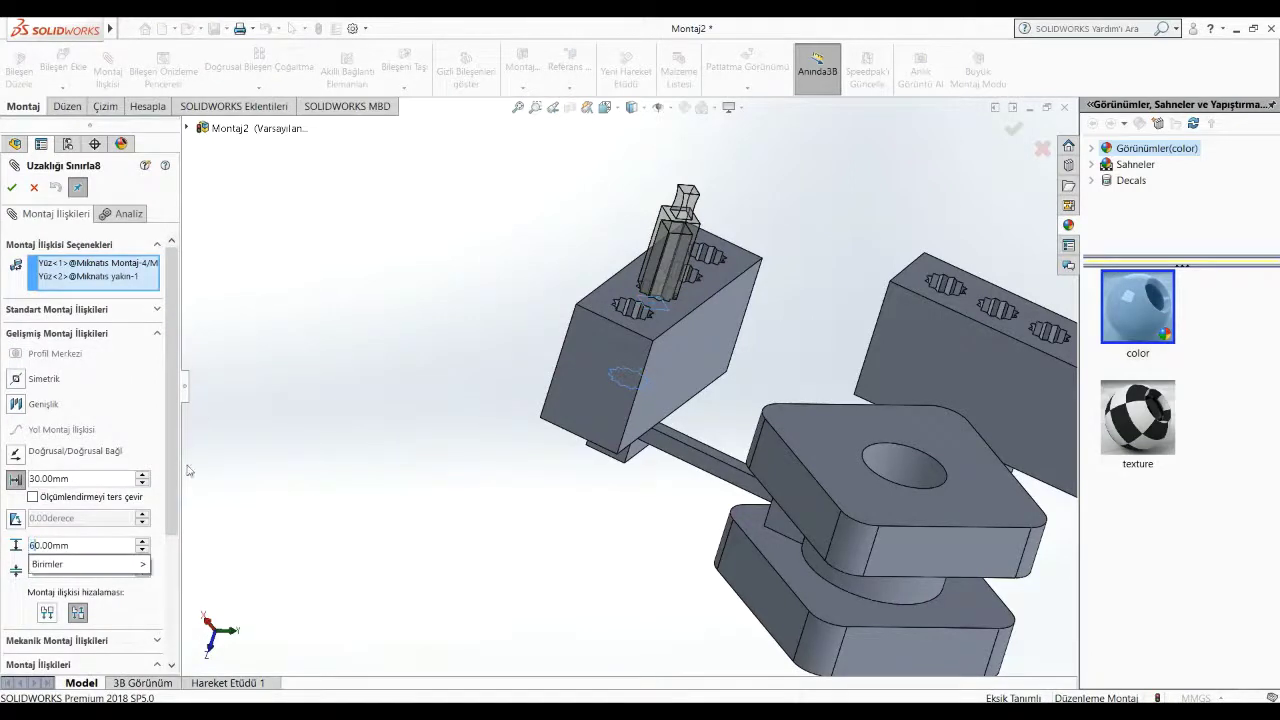
click(19, 194)
click(21, 194)
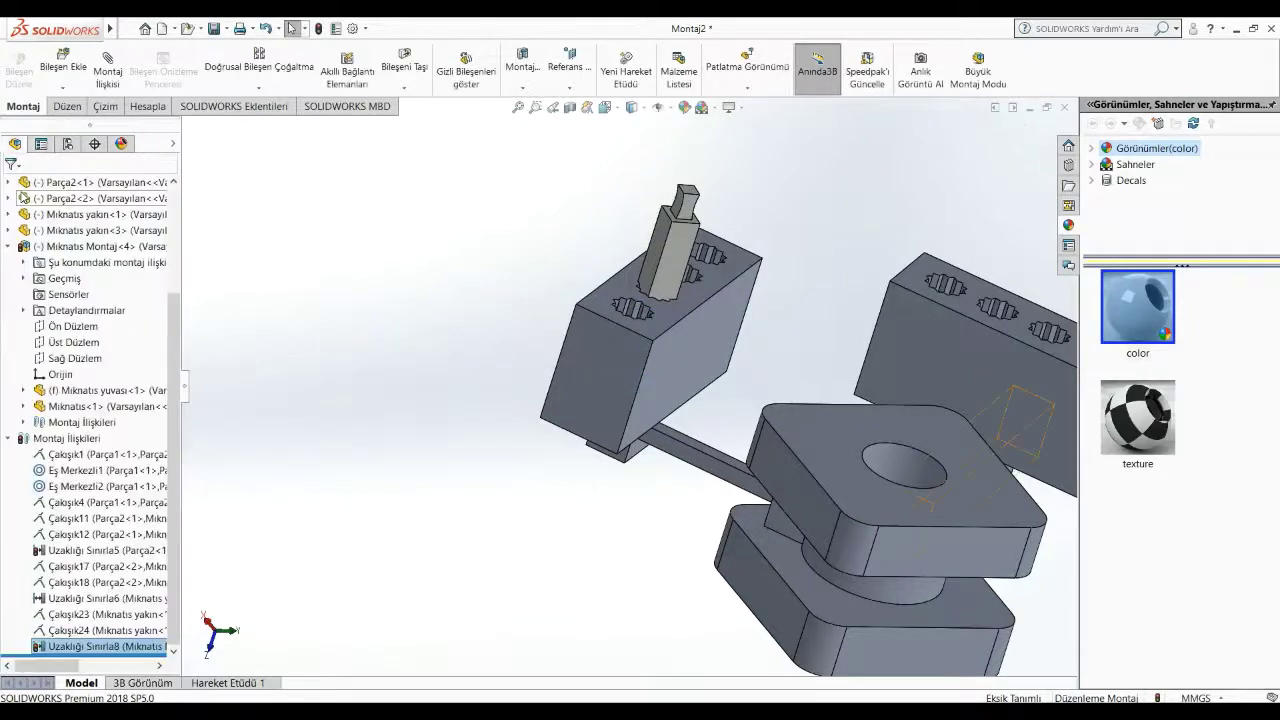
Step: Move the two slotted blocks to the left and right of the rounded square hub
mouse_move(668, 262)
mouse_down()
mouse_move(841, 181)
mouse_move(815, 262)
mouse_up()
middle_drag(815, 262, 576, 463)
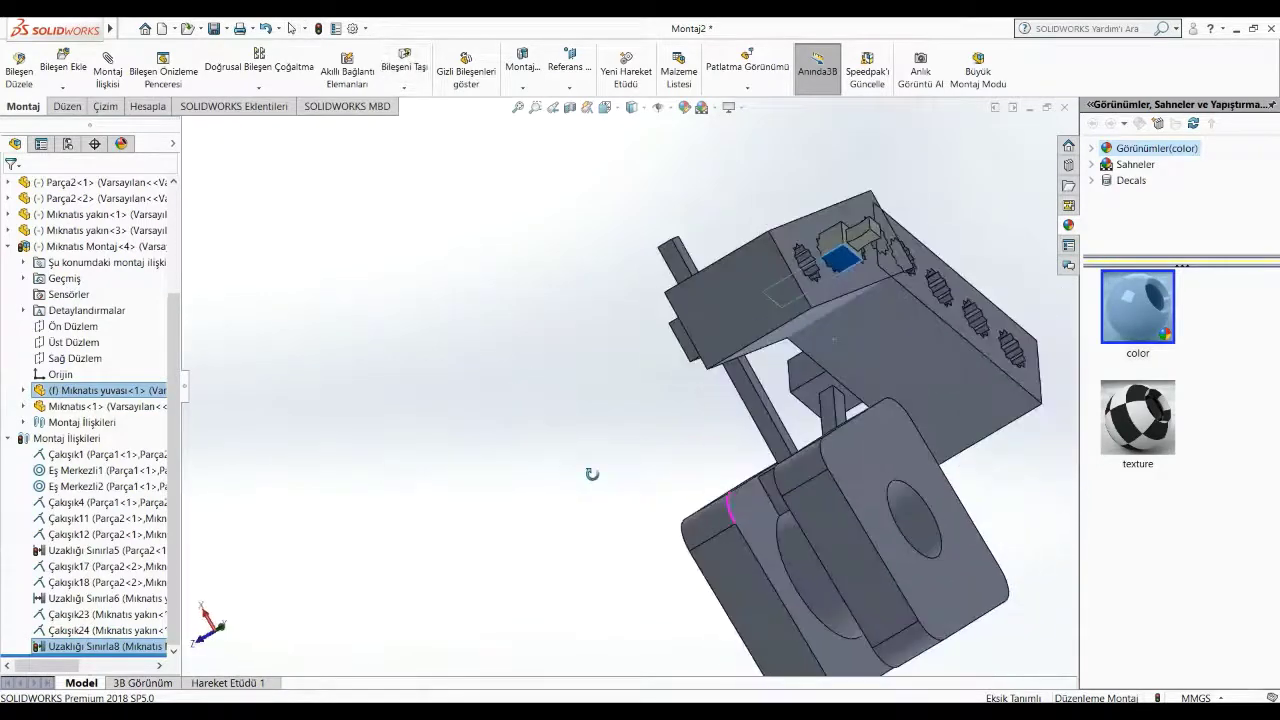
mouse_move(739, 309)
mouse_down()
mouse_move(565, 548)
mouse_move(557, 586)
mouse_up()
middle_drag(557, 586, 849, 379)
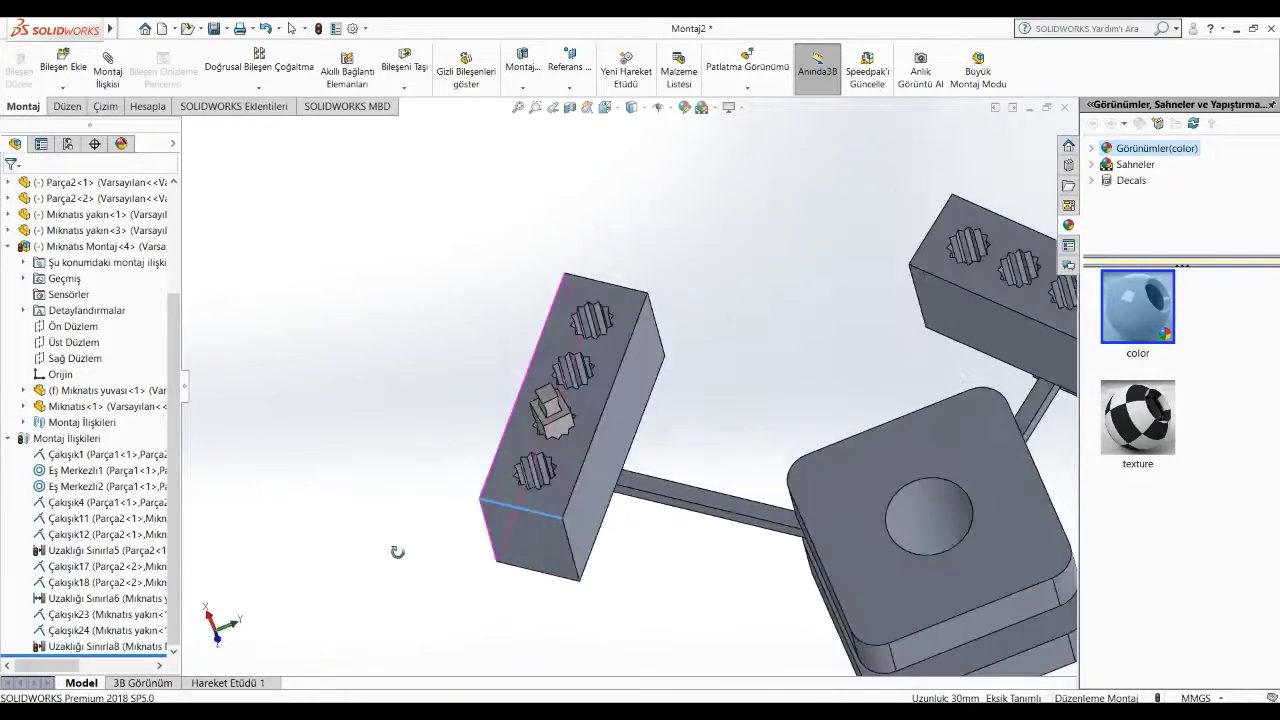
drag(849, 379, 707, 413)
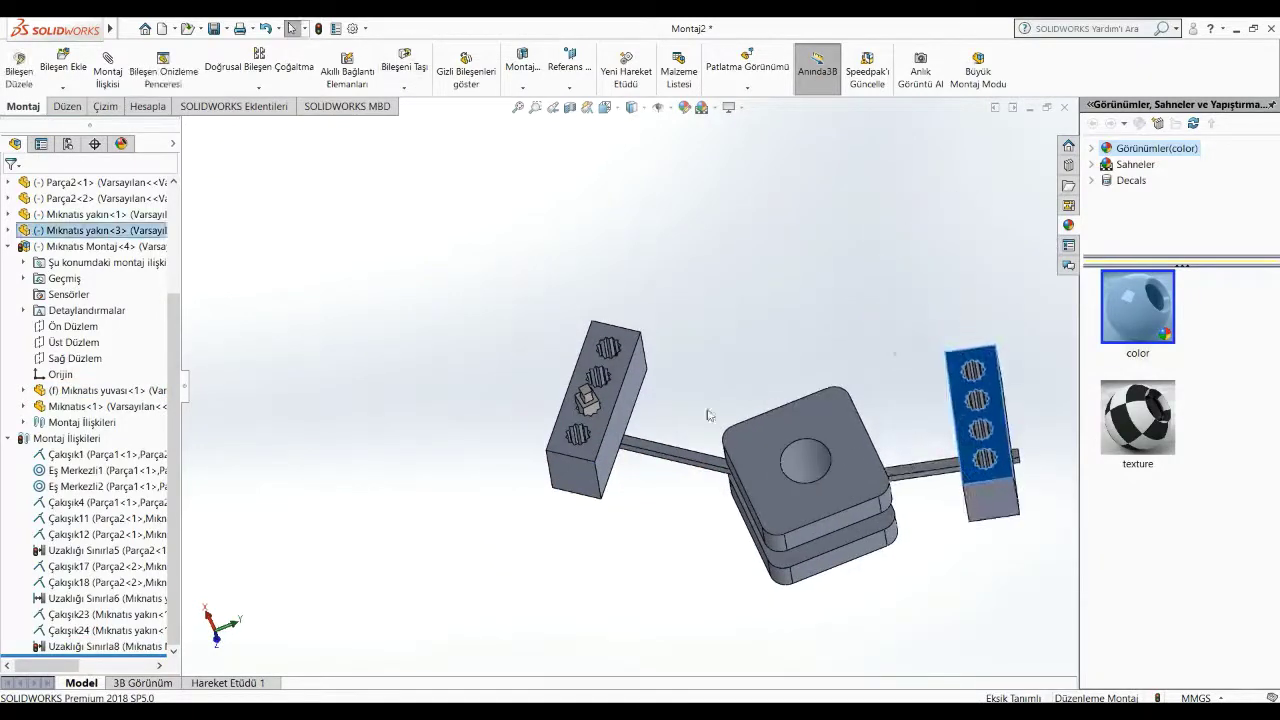
scroll(620, 398, down, 2)
Step: Insert the Mıknatıs Montaj sub-assembly beside the left slotted block
click(63, 62)
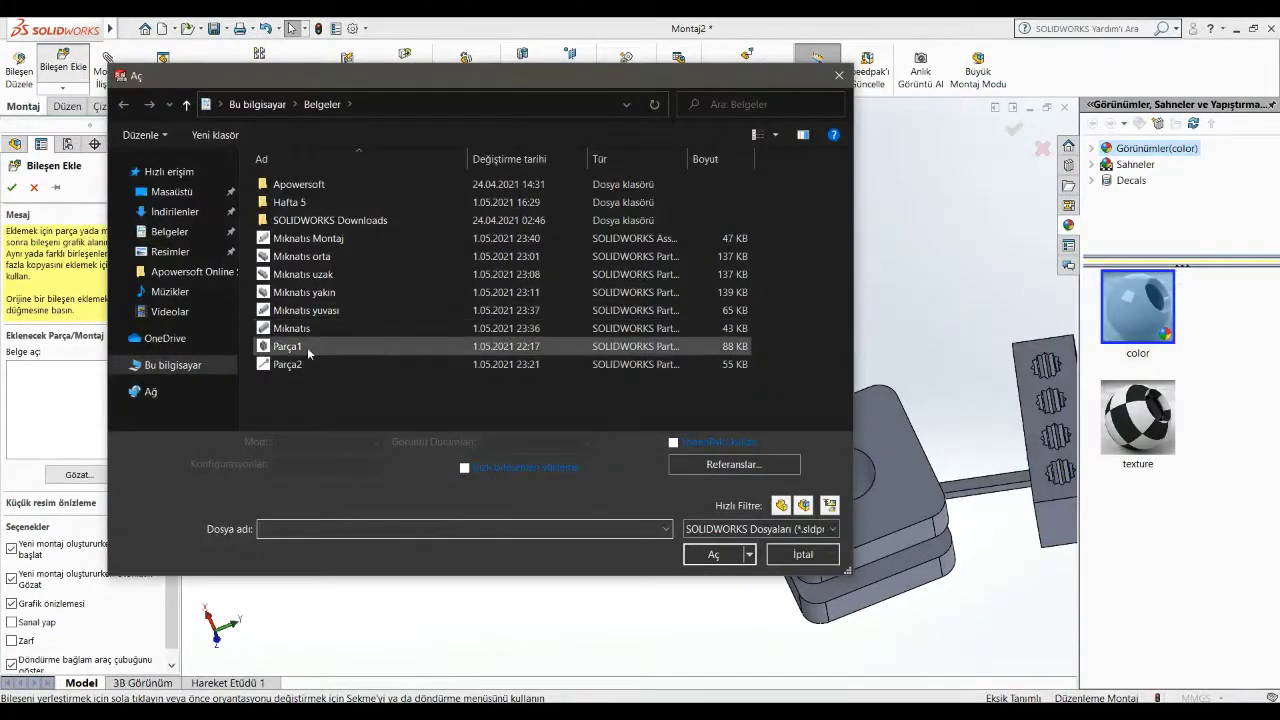
click(308, 238)
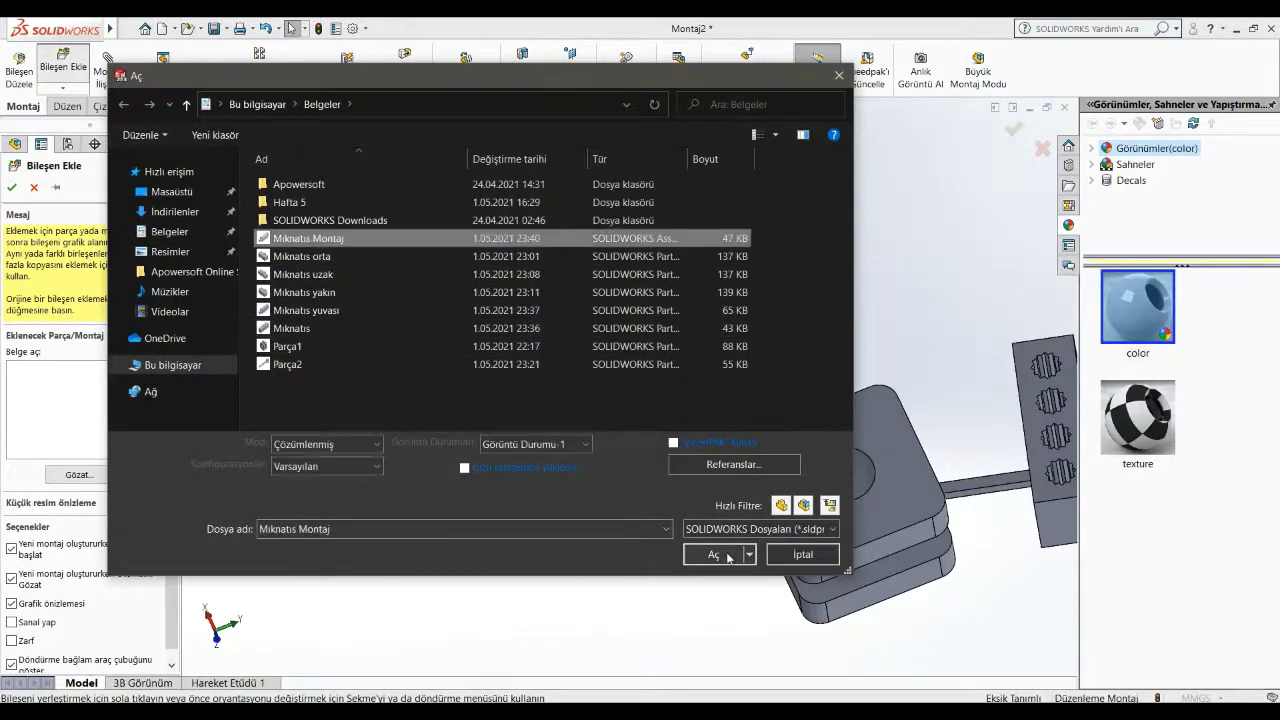
click(713, 554)
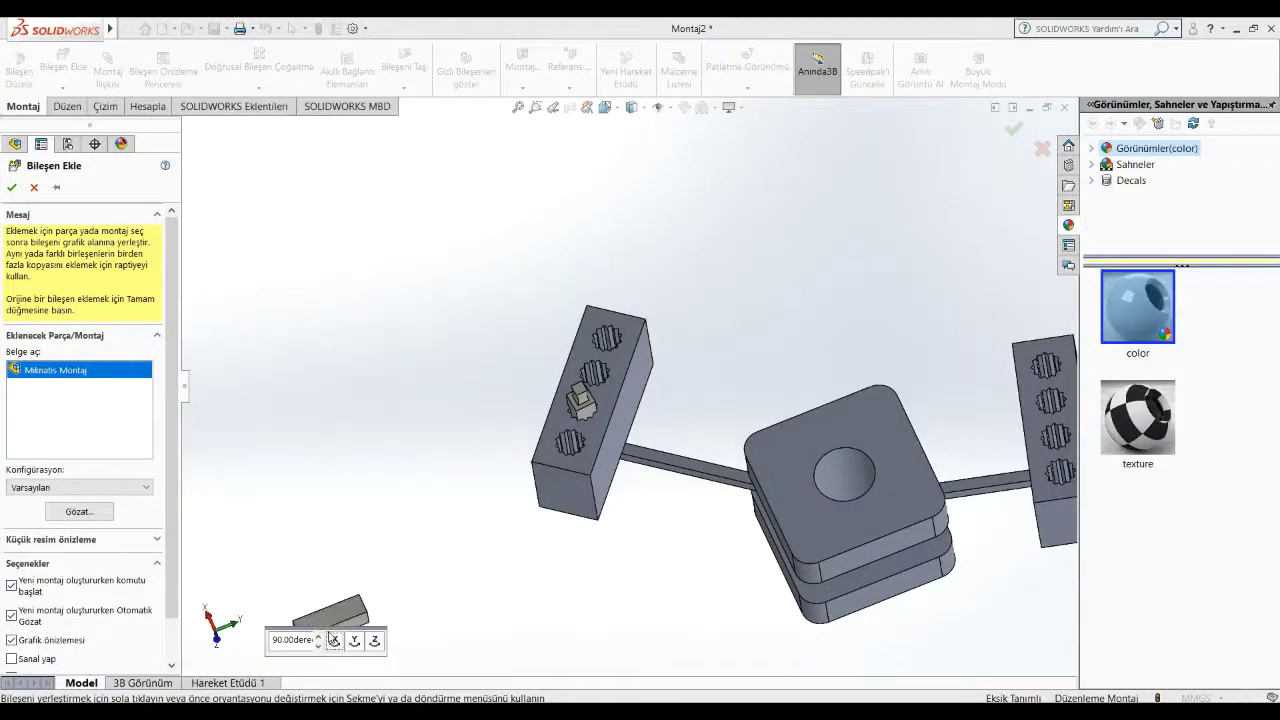
click(730, 378)
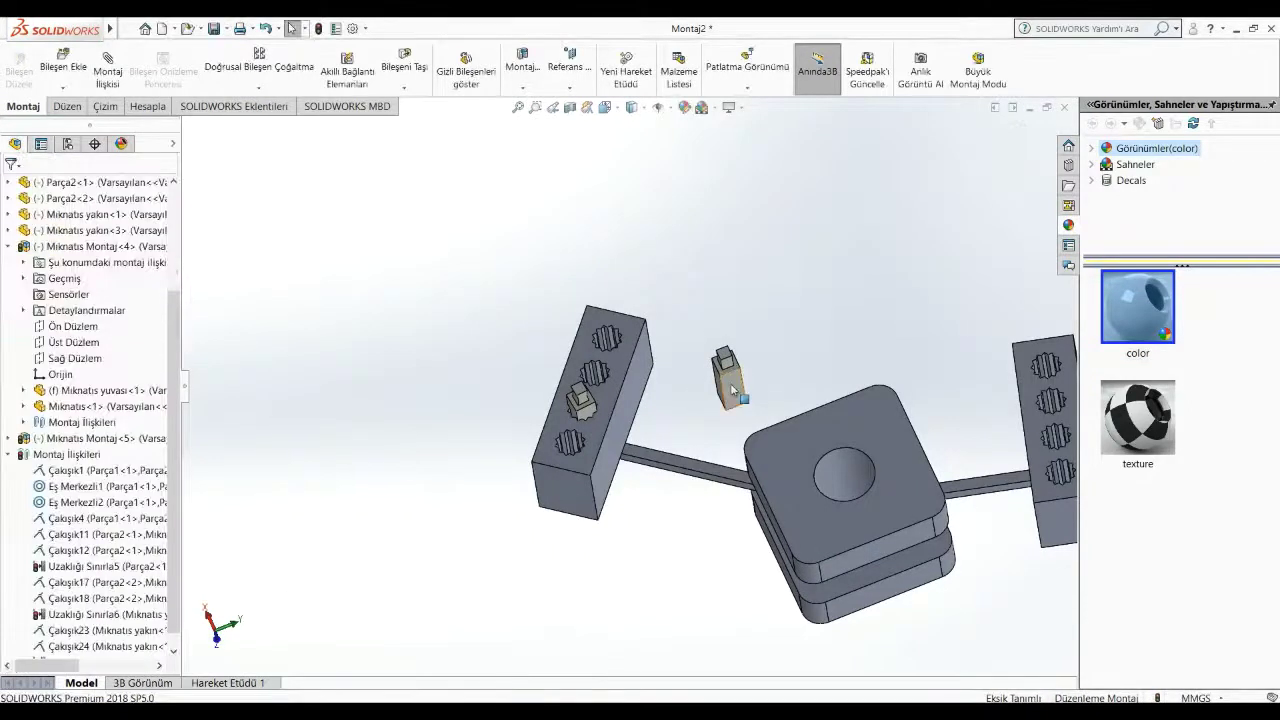
click(781, 335)
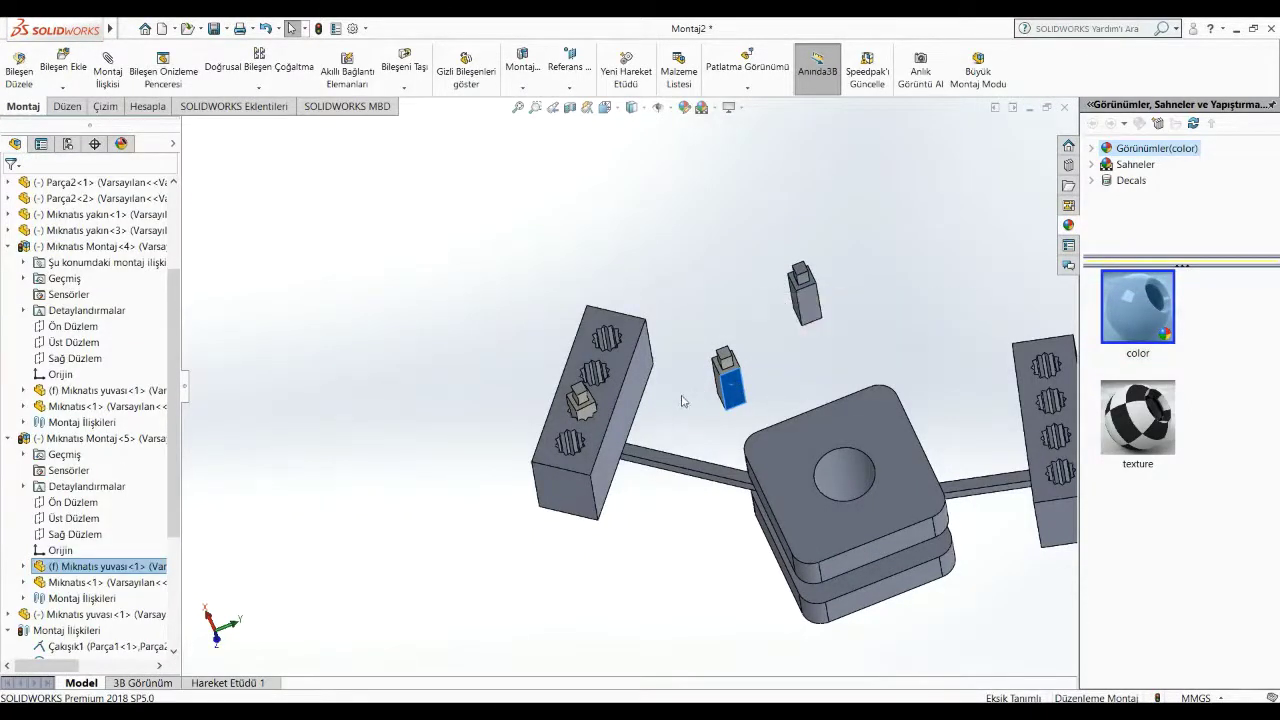
click(695, 425)
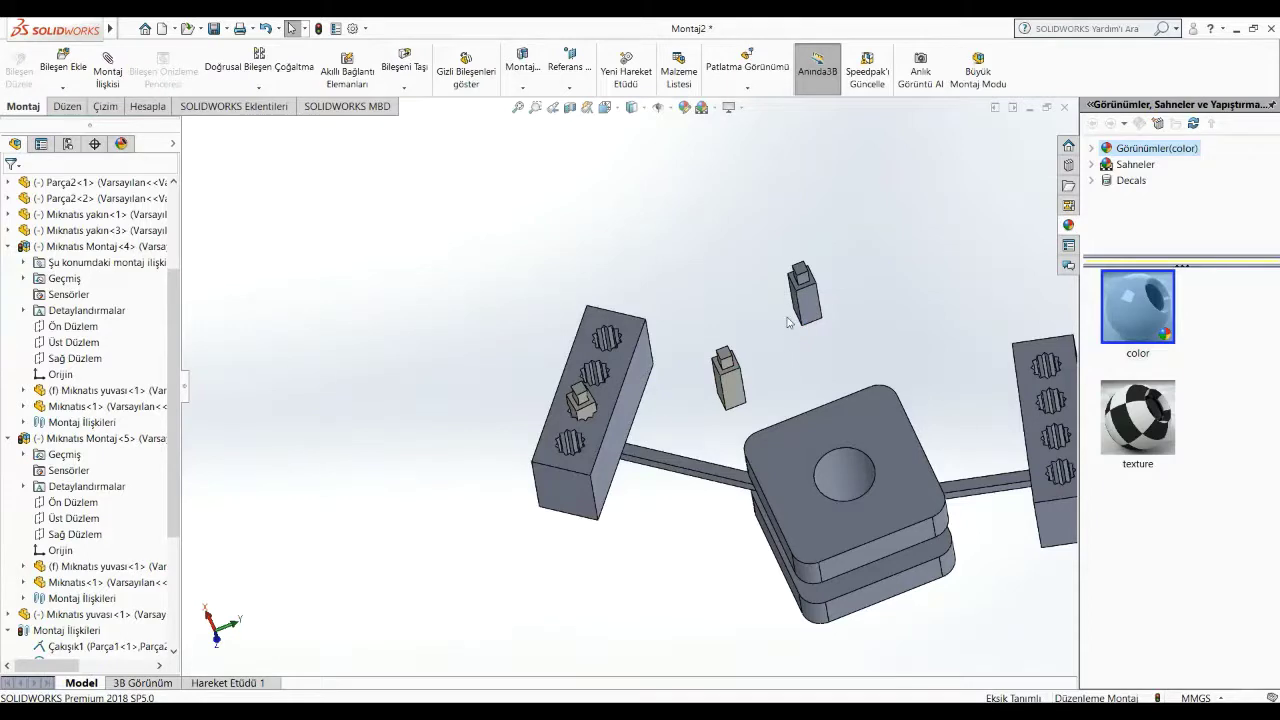
key(Escape)
Step: Undo the accidental extra copy and orbit to face the slotted block
click(735, 388)
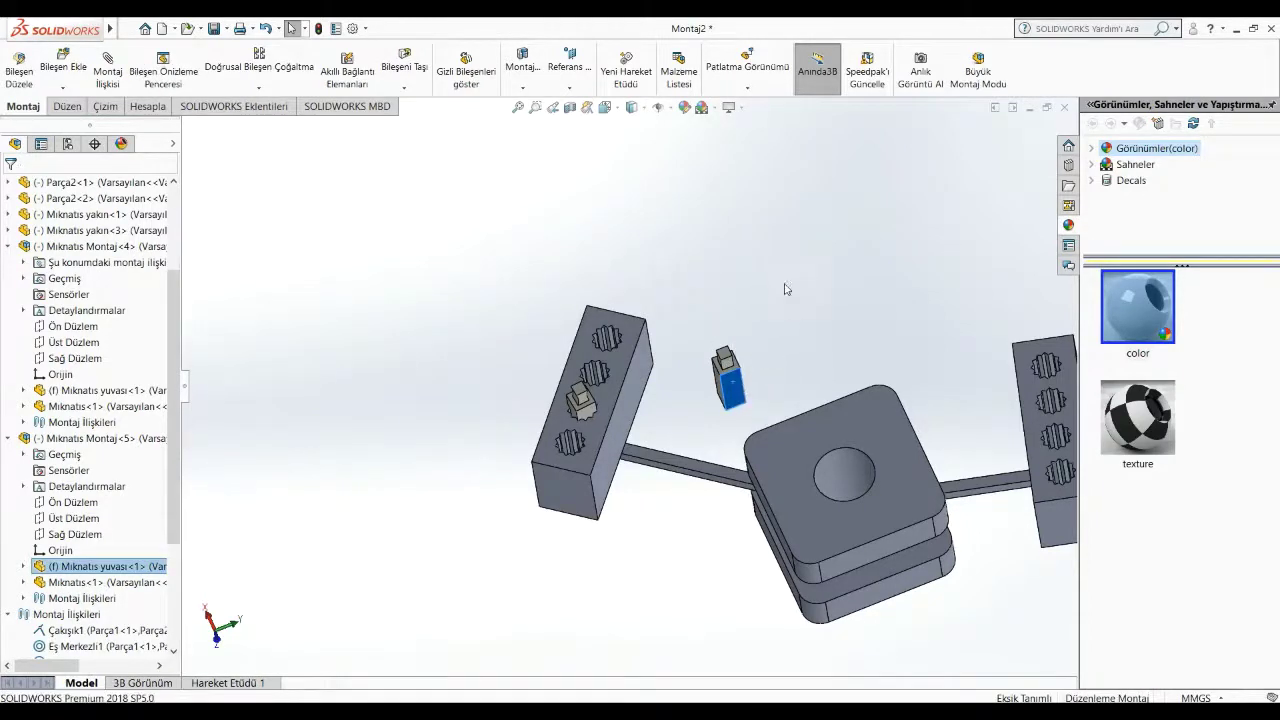
ctrl+drag(745, 380, 810, 275)
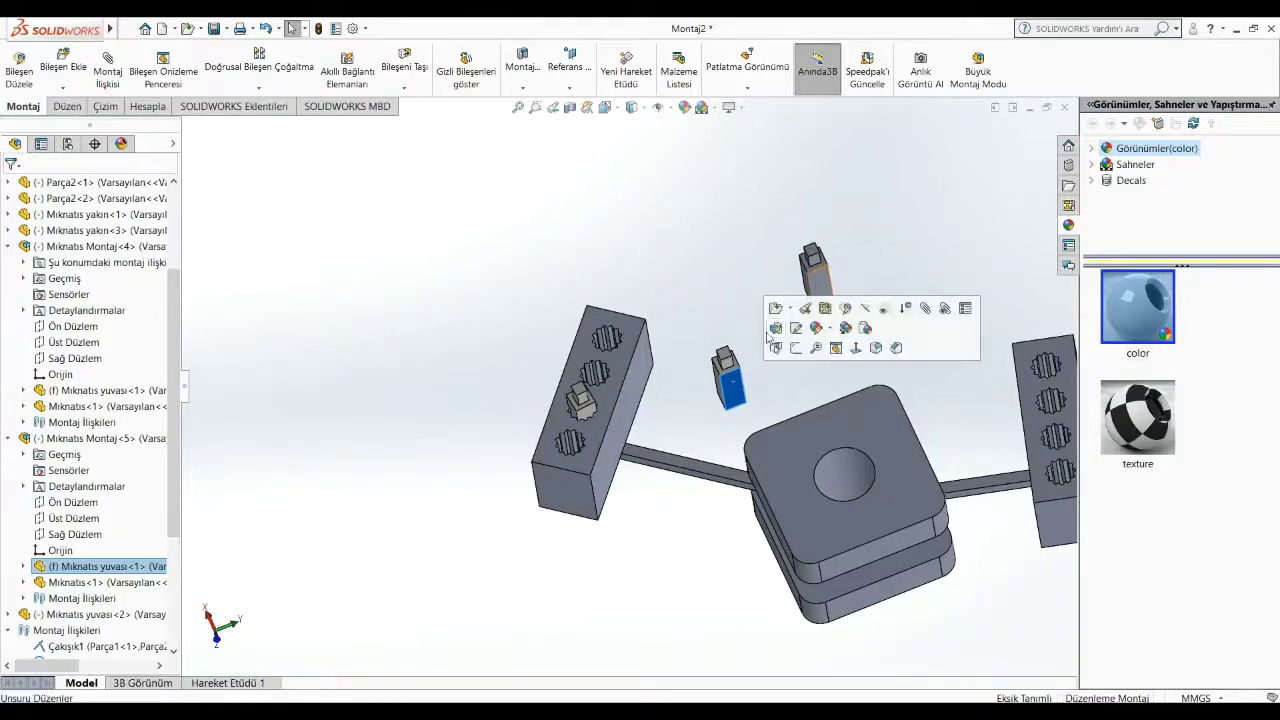
scroll(765, 265, down, 3)
mouse_move(745, 341)
middle_down()
mouse_move(775, 300)
mouse_move(748, 313)
middle_up()
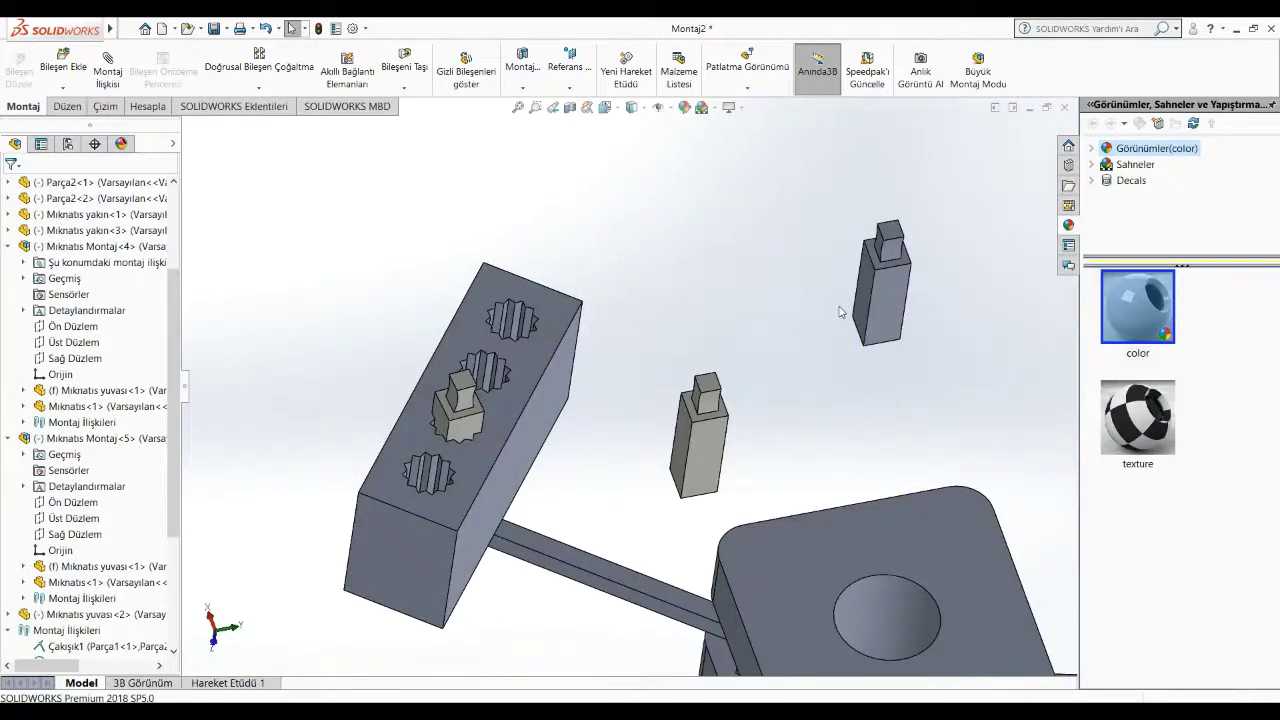
key(ctrl+z)
click(730, 390)
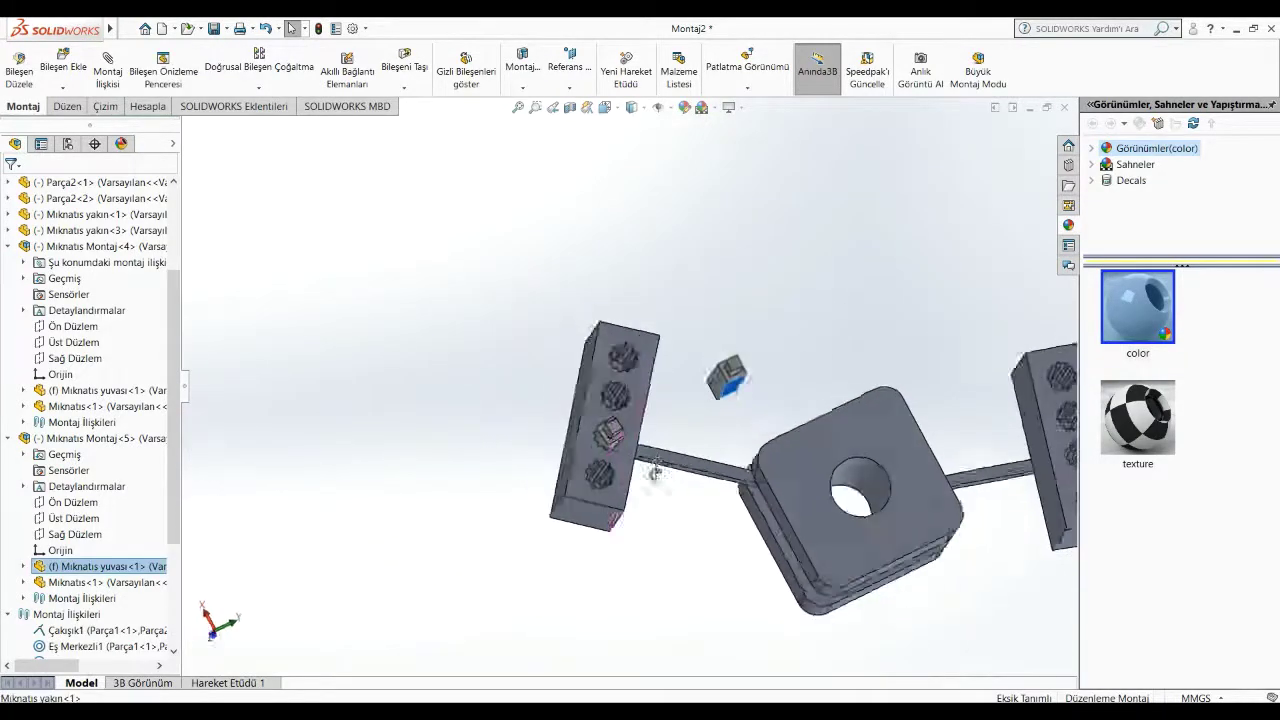
scroll(710, 420, up, 10)
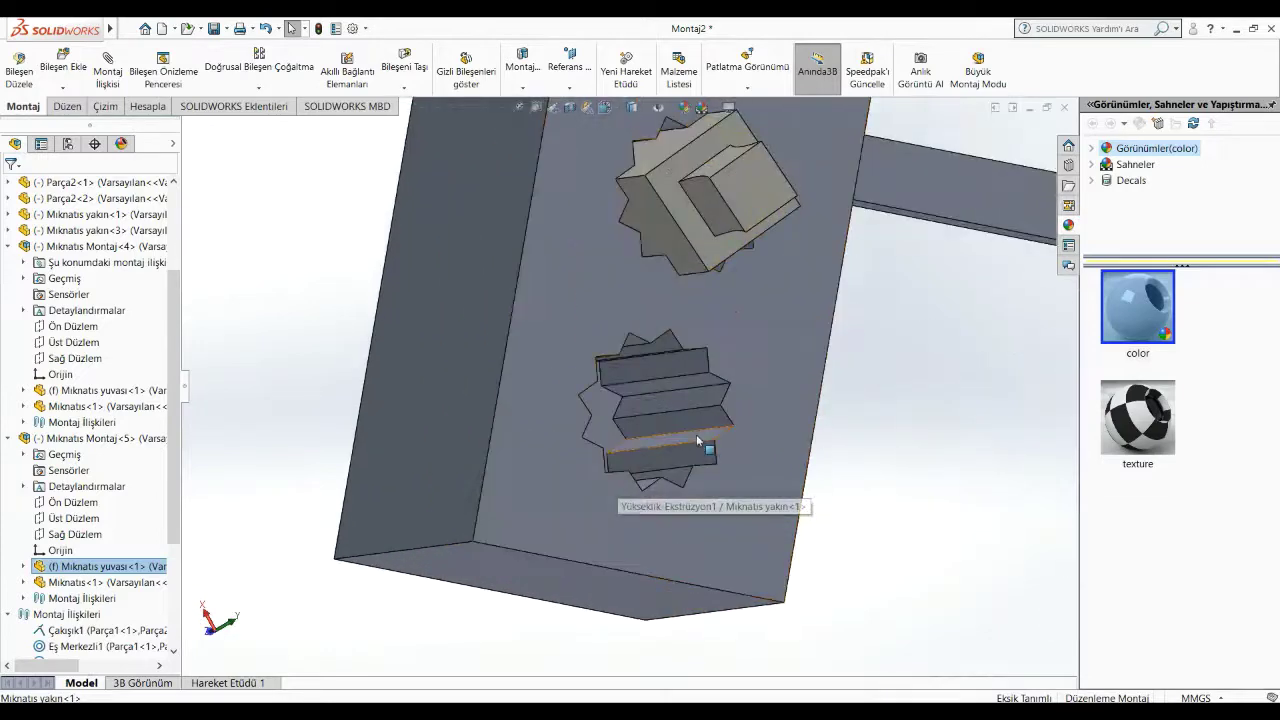
click(700, 450)
scroll(840, 425, down, 10)
middle_drag(838, 424, 778, 399)
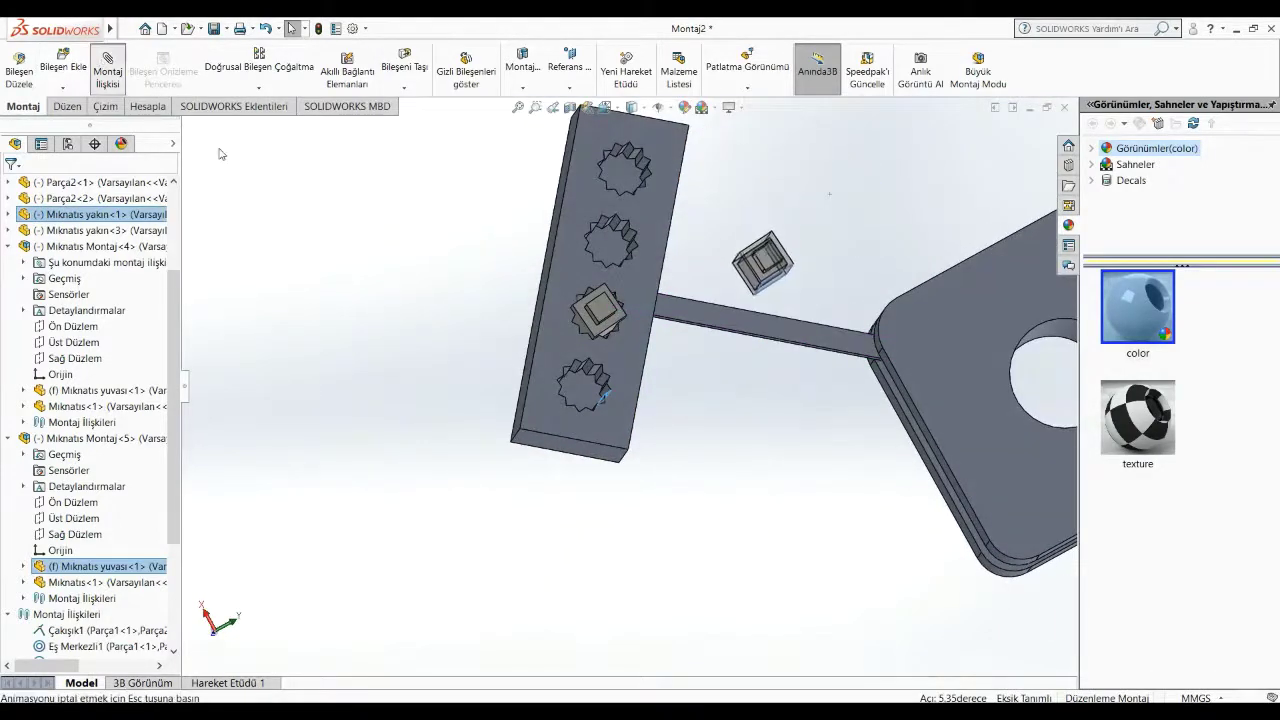
Step: Mate the magnet sub-assembly face coincident with the empty bottom slot face (Çakışık27)
click(11, 187)
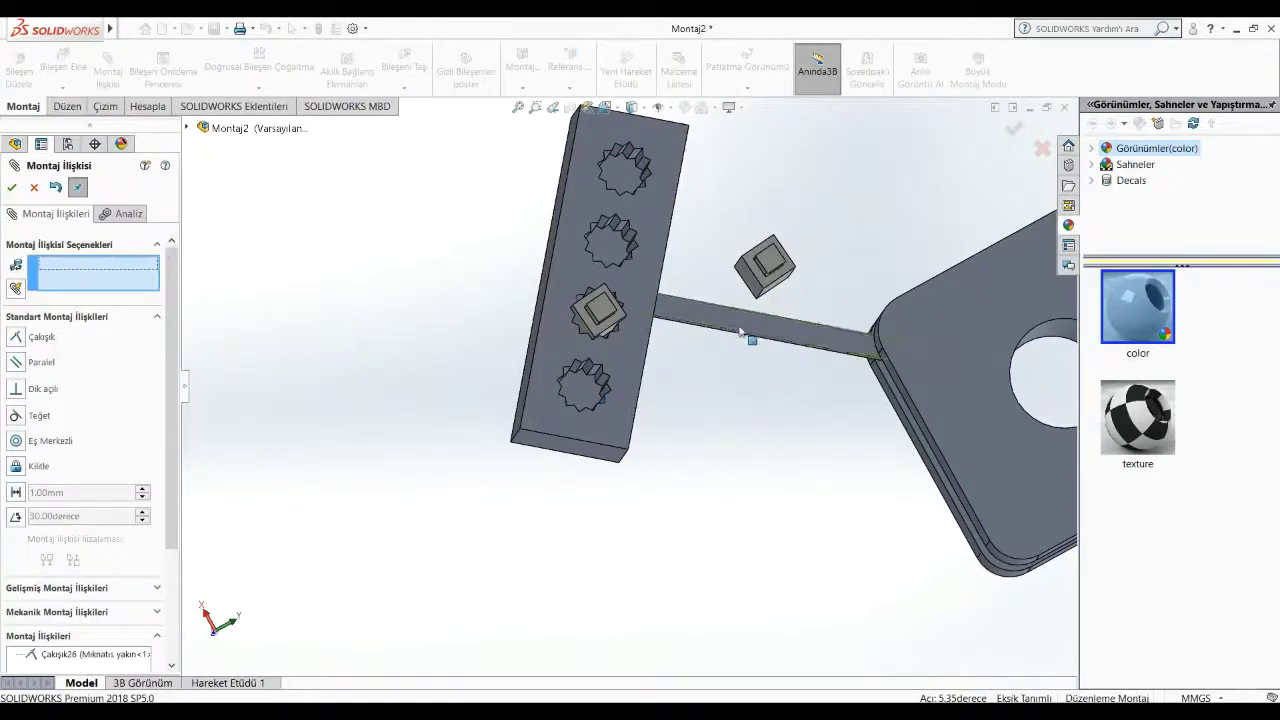
middle_drag(740, 333, 572, 376)
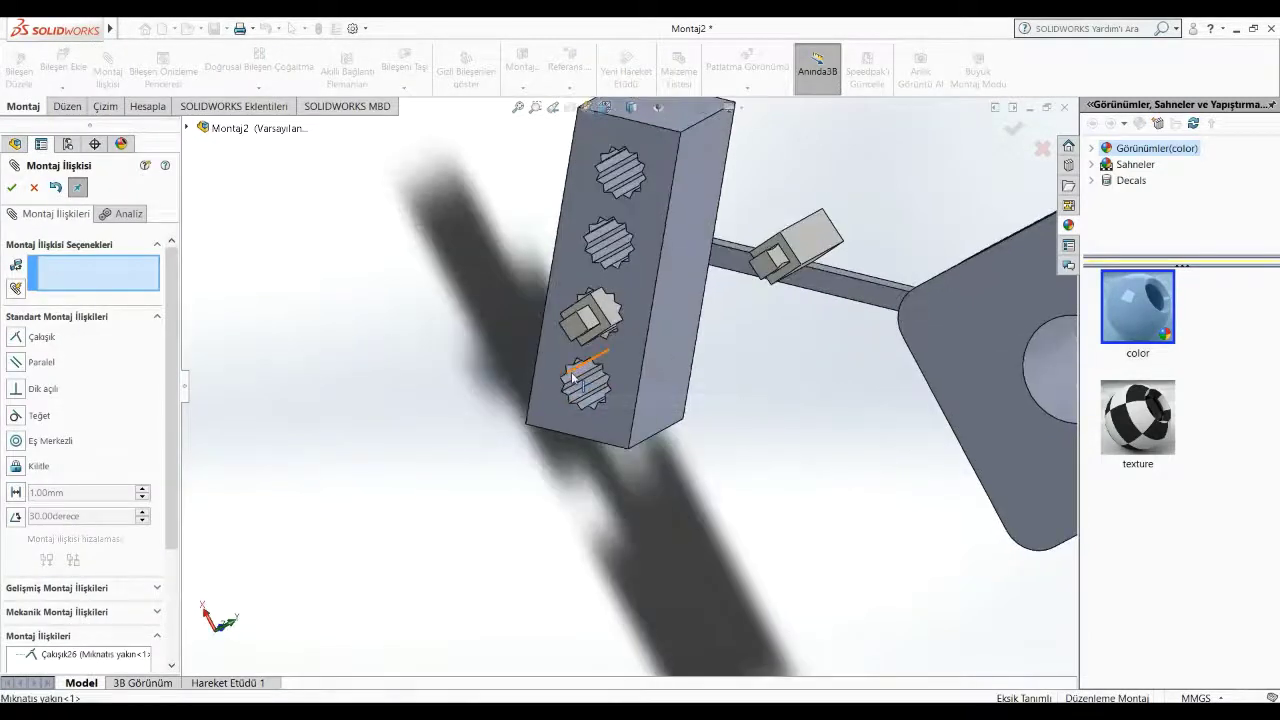
click(572, 380)
middle_drag(739, 481, 569, 361)
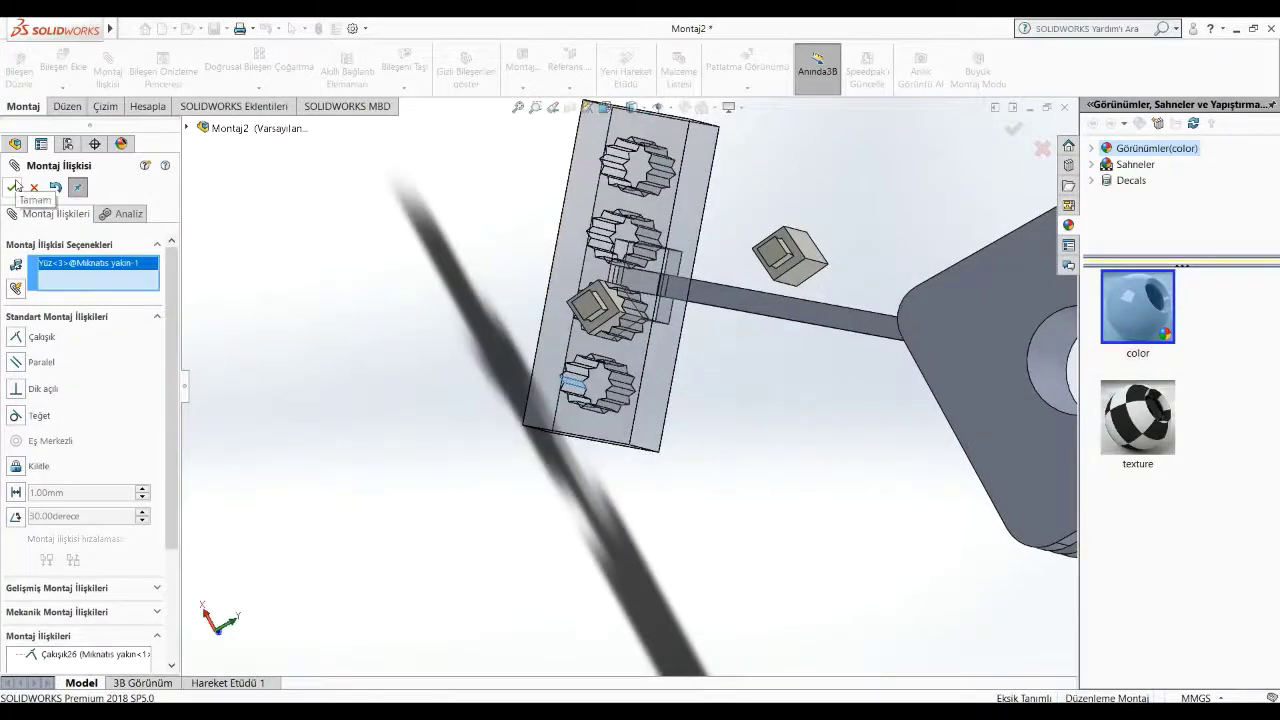
middle_drag(600, 380, 735, 312)
click(735, 312)
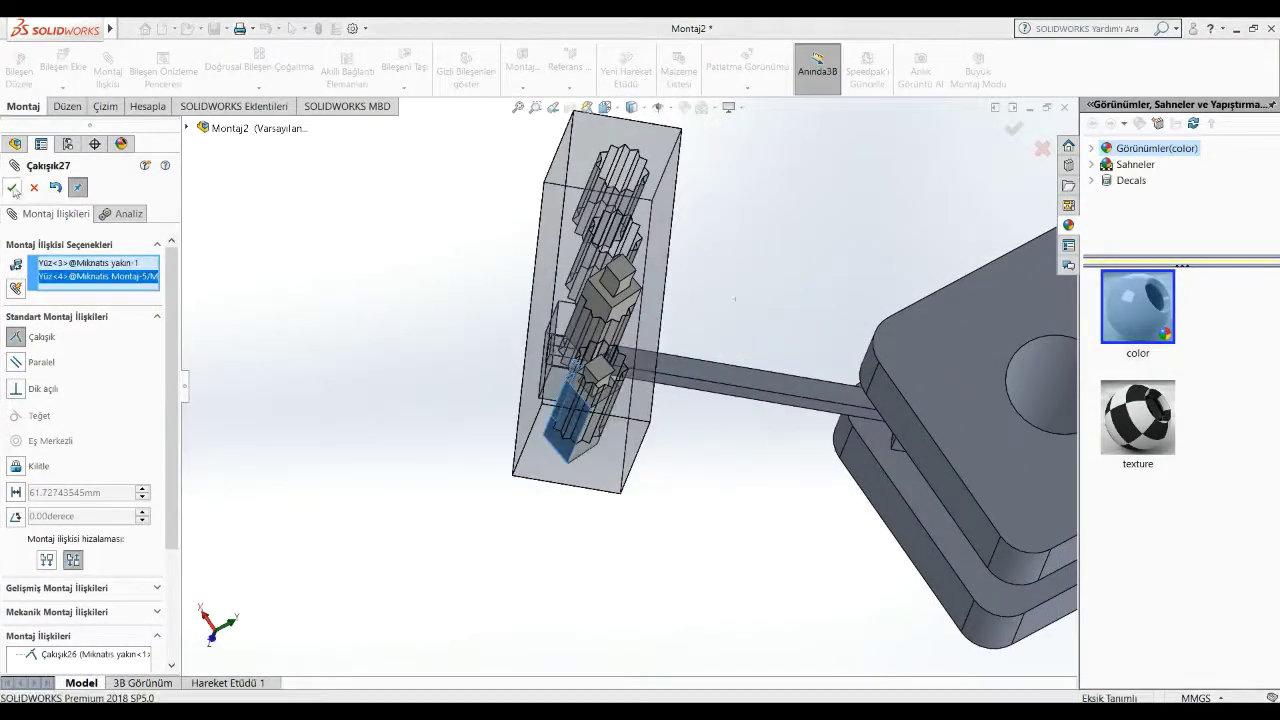
click(12, 188)
Step: Add a limit-distance mate from 0 to 60 mm between the magnet and slot, then test it
mouse_move(599, 376)
mouse_down()
mouse_move(620, 340)
mouse_move(716, 272)
mouse_up()
mouse_move(775, 545)
middle_down()
mouse_move(731, 197)
mouse_move(676, 110)
mouse_move(605, 154)
mouse_move(649, 212)
mouse_move(620, 222)
mouse_move(646, 214)
mouse_move(636, 162)
middle_up()
click(636, 162)
mouse_move(711, 251)
middle_down()
mouse_move(560, 570)
mouse_move(575, 604)
middle_up()
click(575, 604)
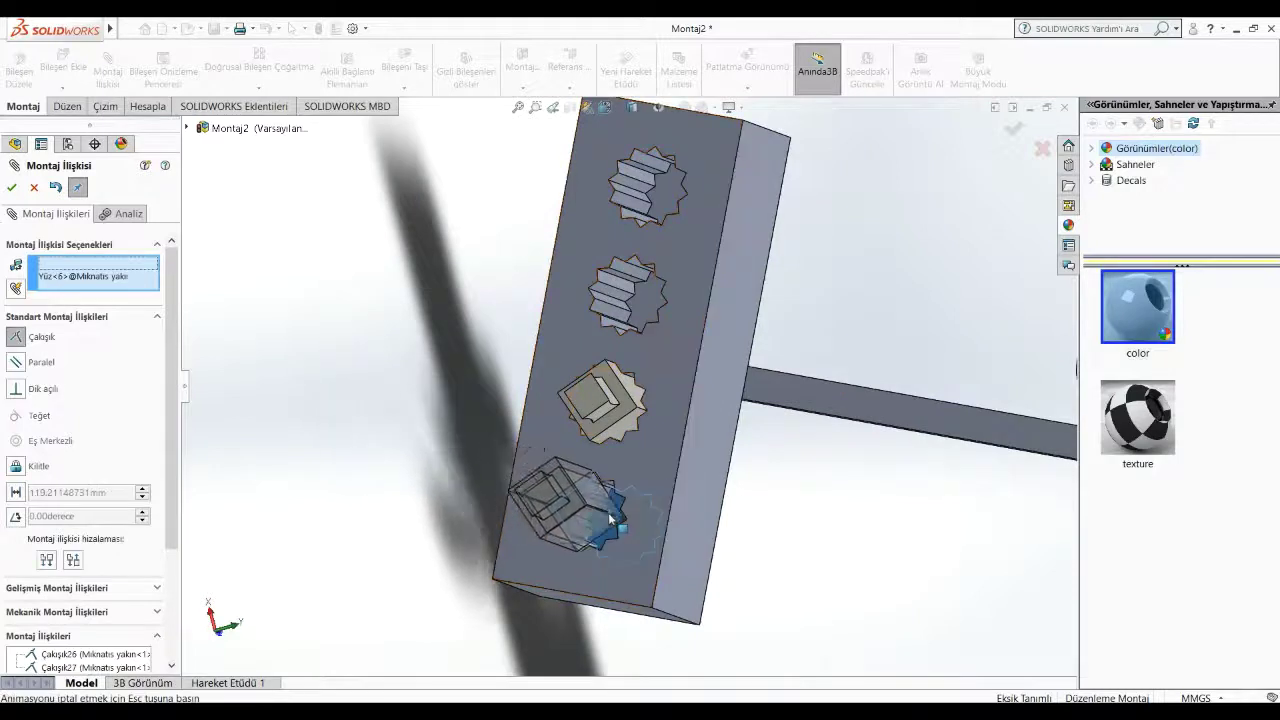
click(60, 590)
scroll(85, 538, down, 5)
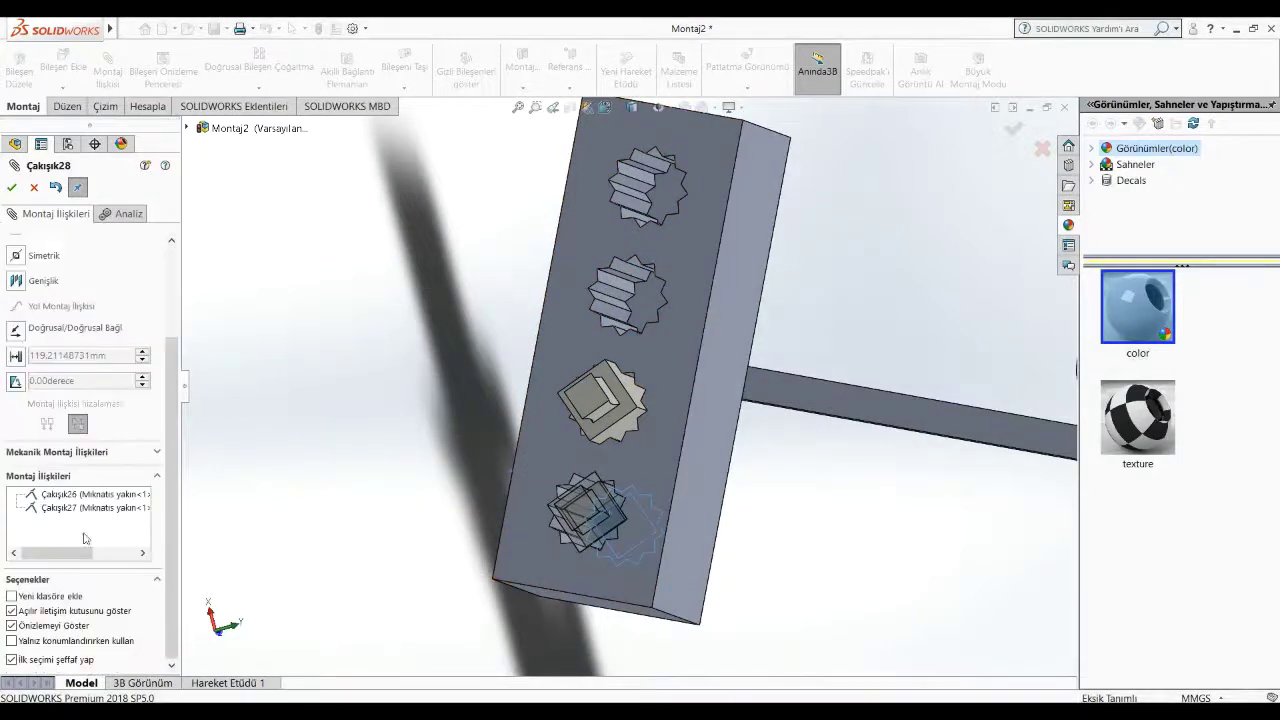
click(18, 356)
text(0)
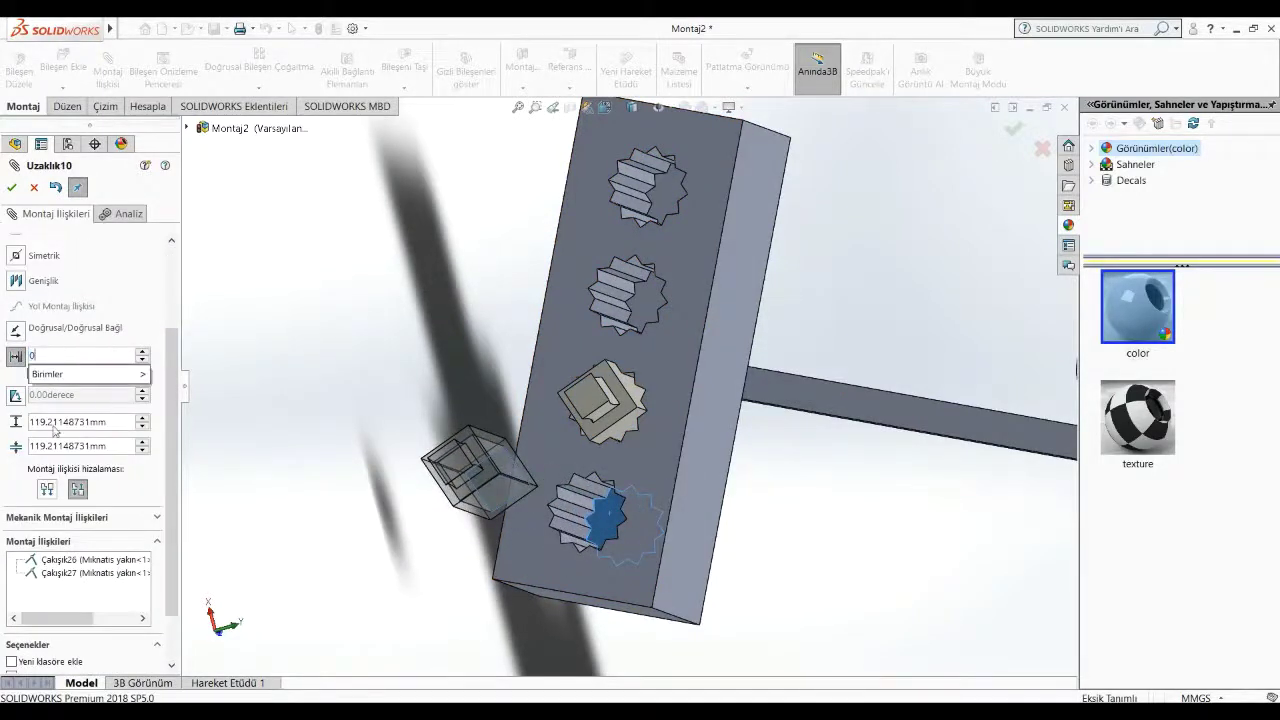
text(60)
key(Return)
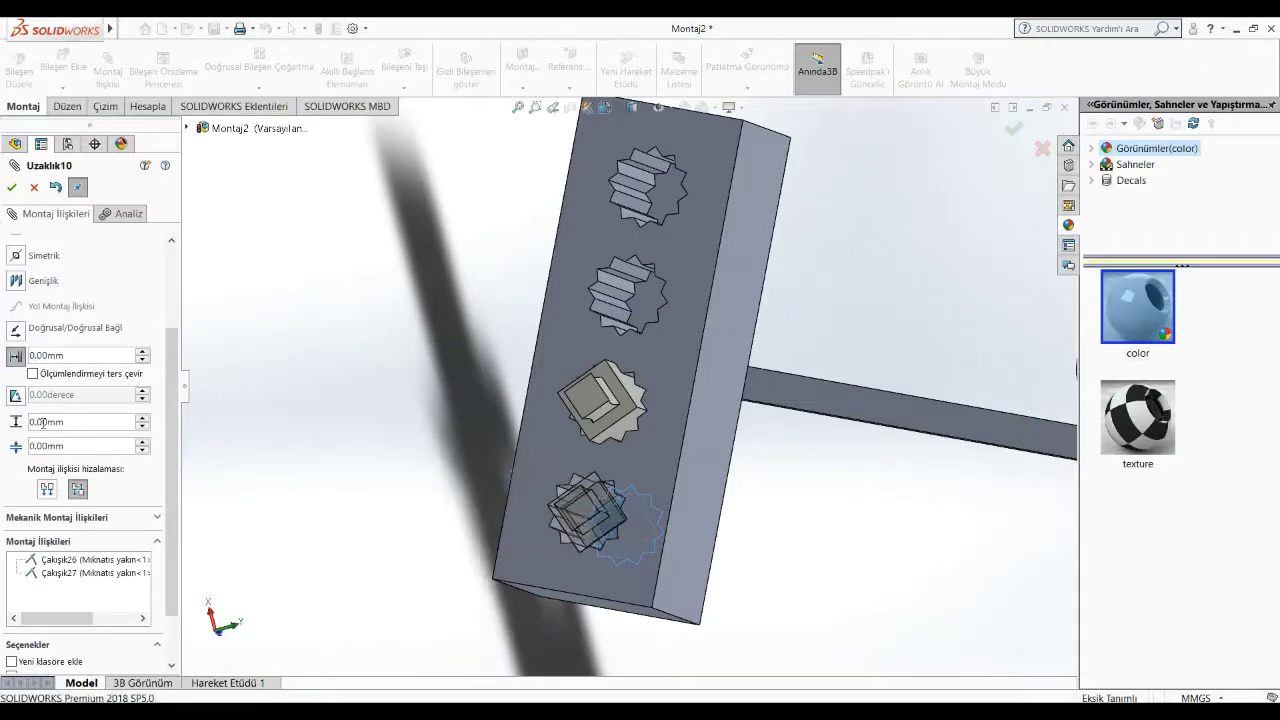
click(14, 188)
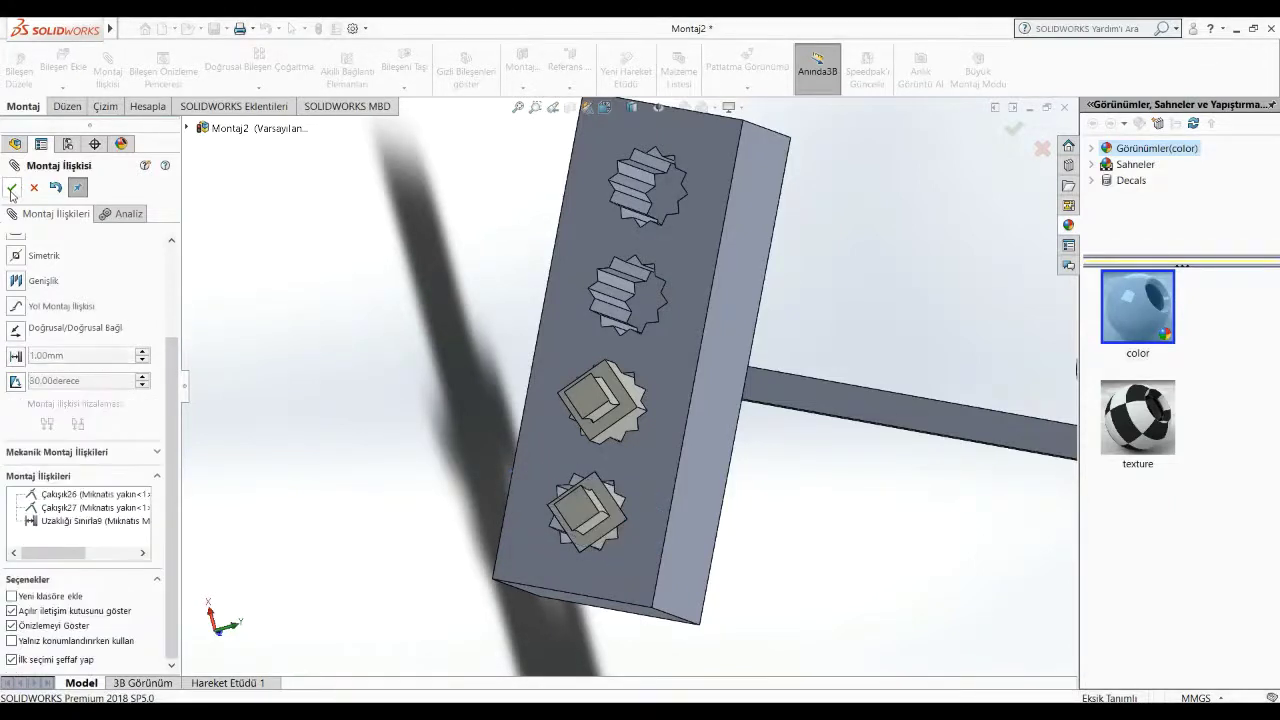
click(14, 188)
middle_drag(417, 363, 836, 532)
mouse_move(606, 380)
mouse_down()
mouse_move(730, 160)
mouse_move(849, 334)
mouse_move(897, 229)
mouse_move(868, 120)
mouse_move(890, 200)
mouse_up()
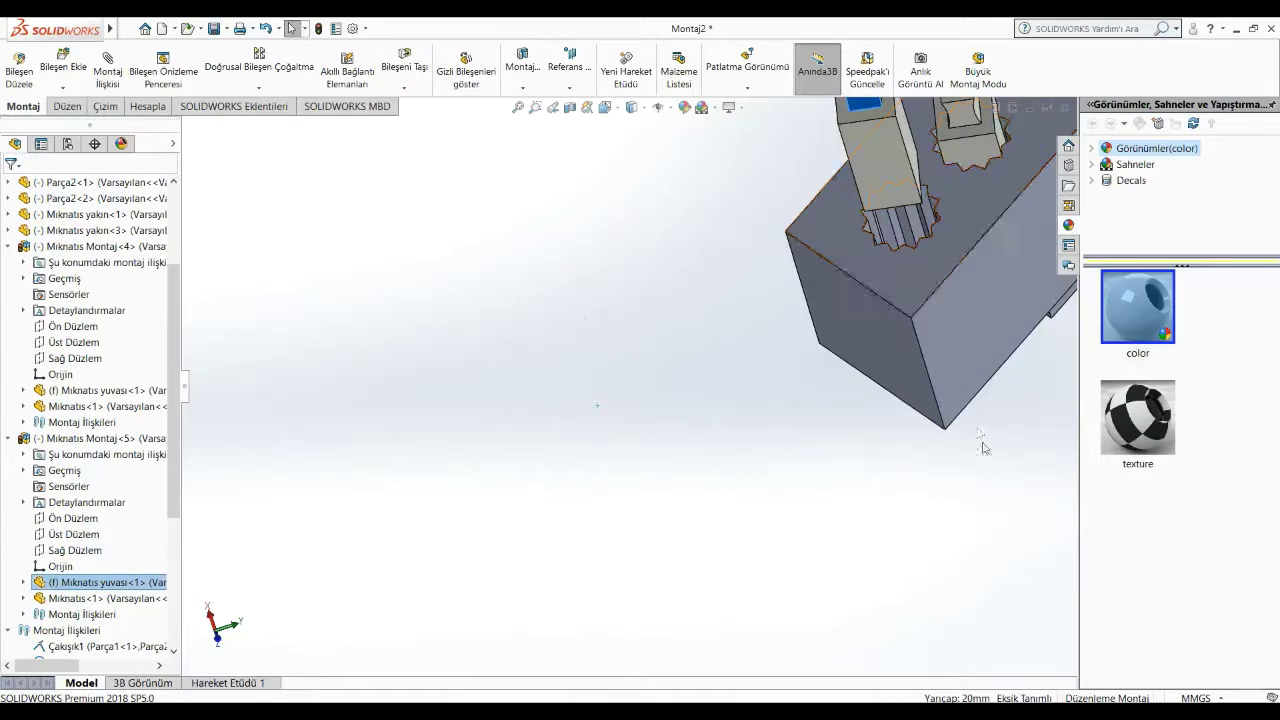
Step: Orbit and zoom to face the block's slots, then launch Insert Components (Bileşen Ekle)
middle_drag(983, 443, 866, 280)
drag(866, 280, 861, 328)
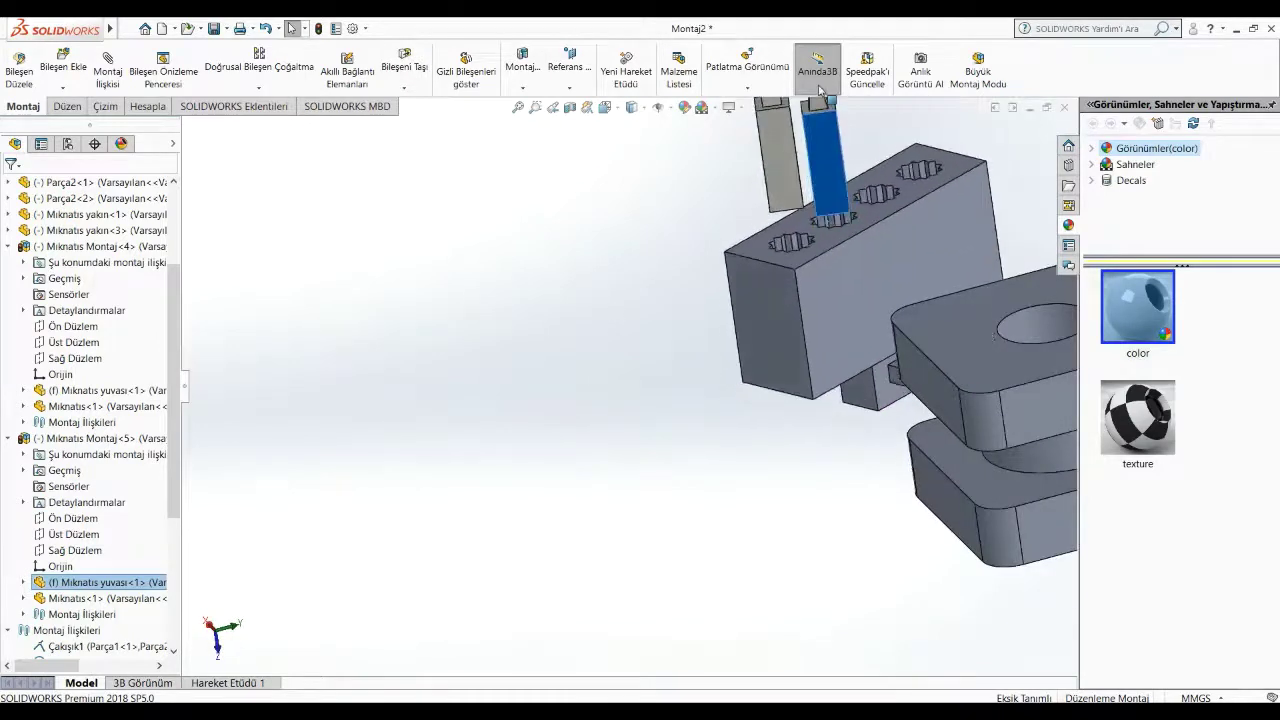
scroll(890, 318, up, 3)
scroll(892, 318, down, 2)
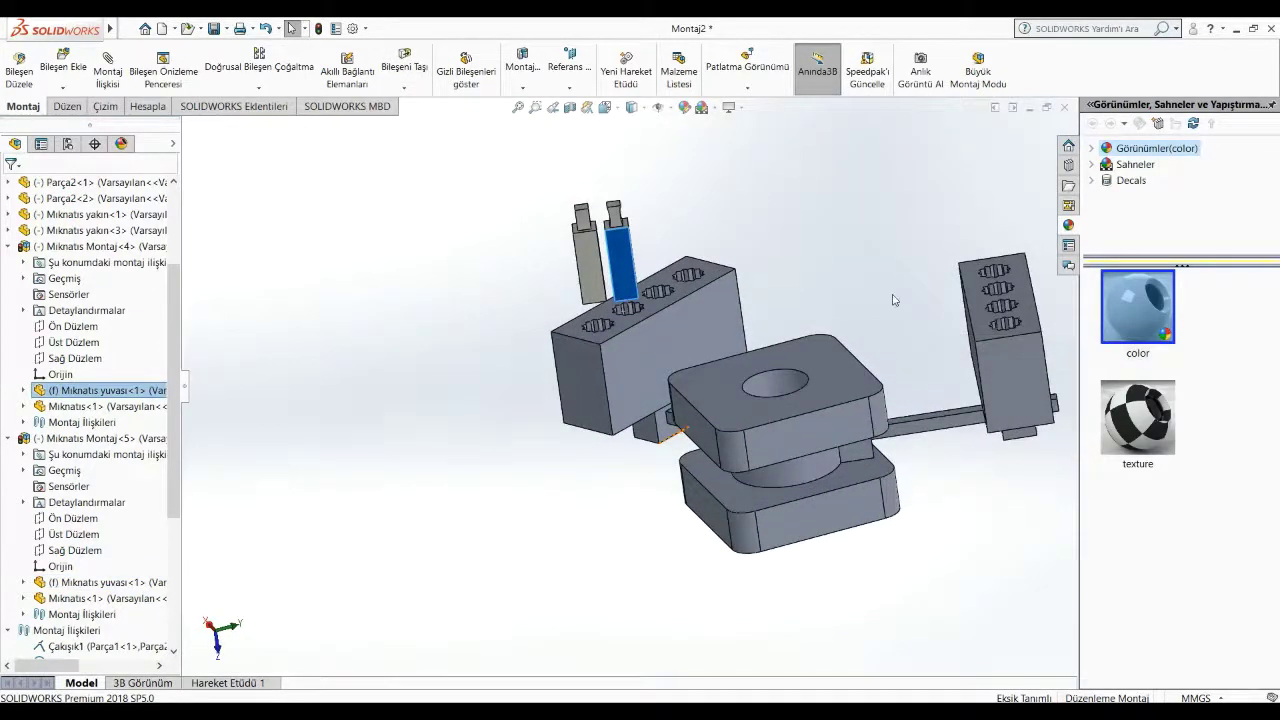
scroll(766, 300, down, 2)
scroll(766, 300, down, 2)
mouse_move(707, 342)
middle_down()
mouse_move(851, 409)
mouse_move(820, 392)
middle_up()
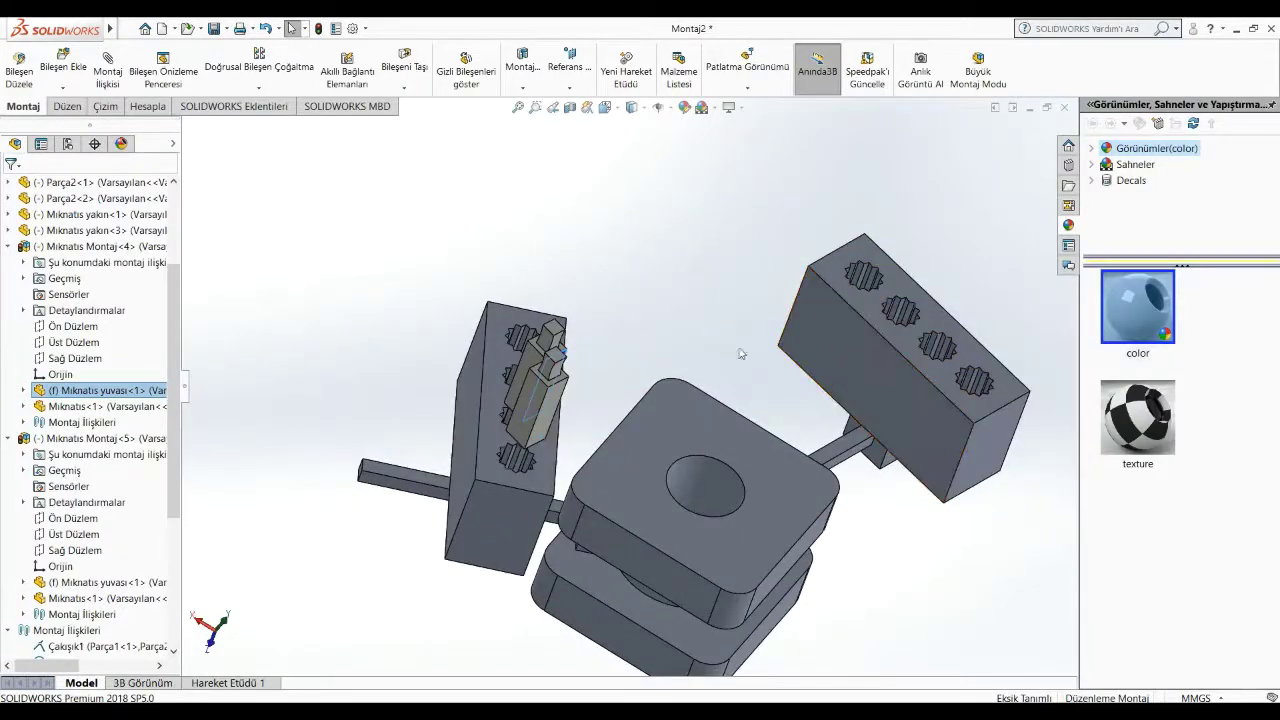
mouse_move(737, 354)
middle_down()
mouse_move(729, 331)
mouse_move(723, 345)
middle_up()
middle_drag(688, 397, 703, 355)
middle_drag(766, 318, 720, 300)
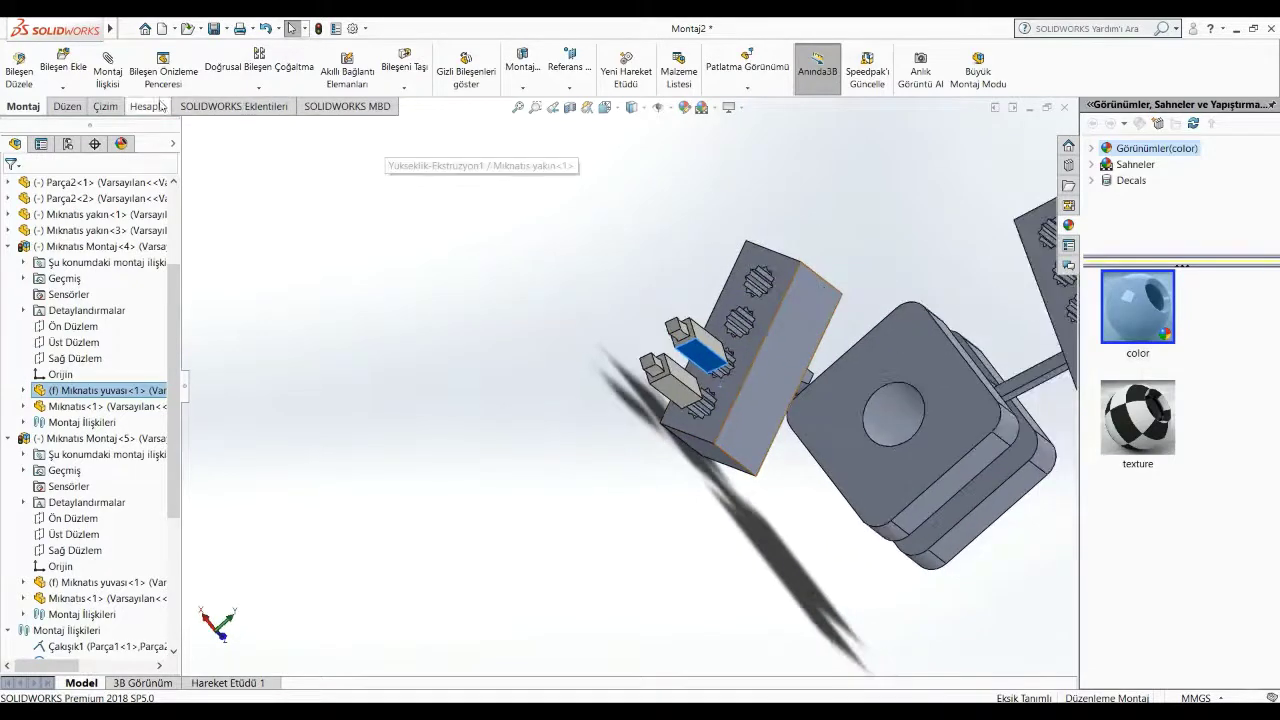
click(63, 62)
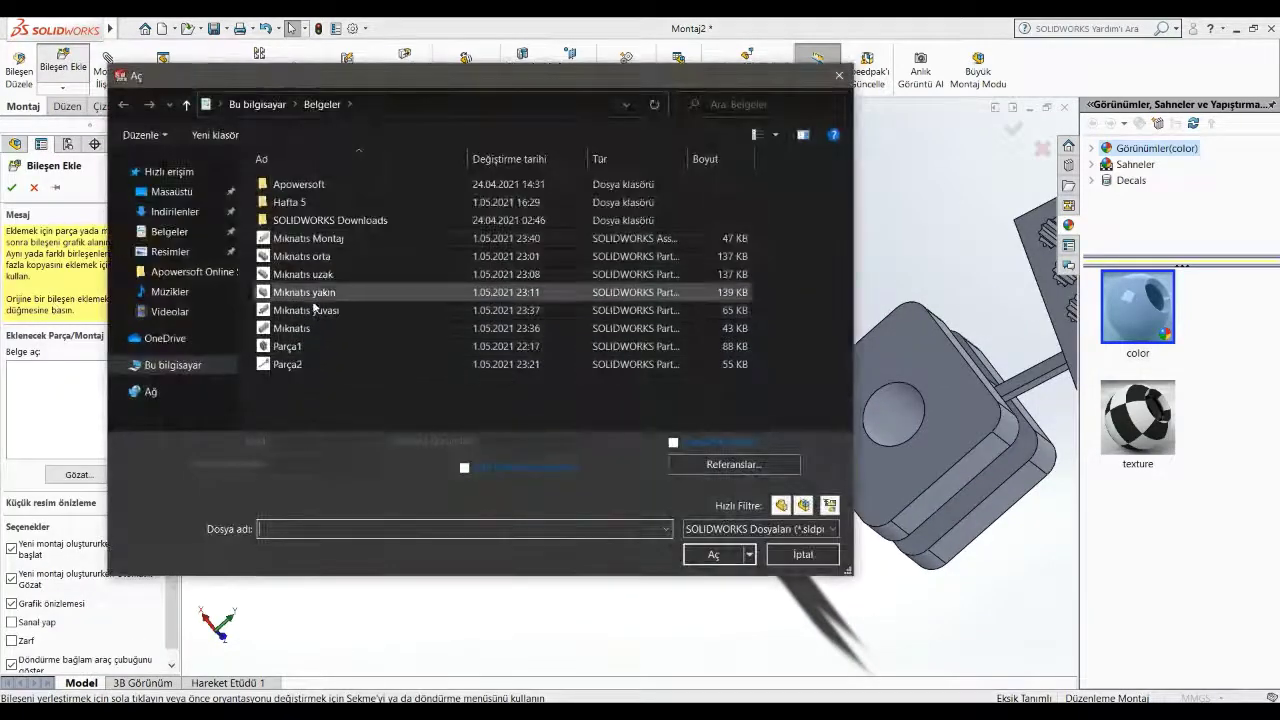
Step: Place a new Mıknatıs Montaj copy and mate its face coincident with the next slot face
click(724, 561)
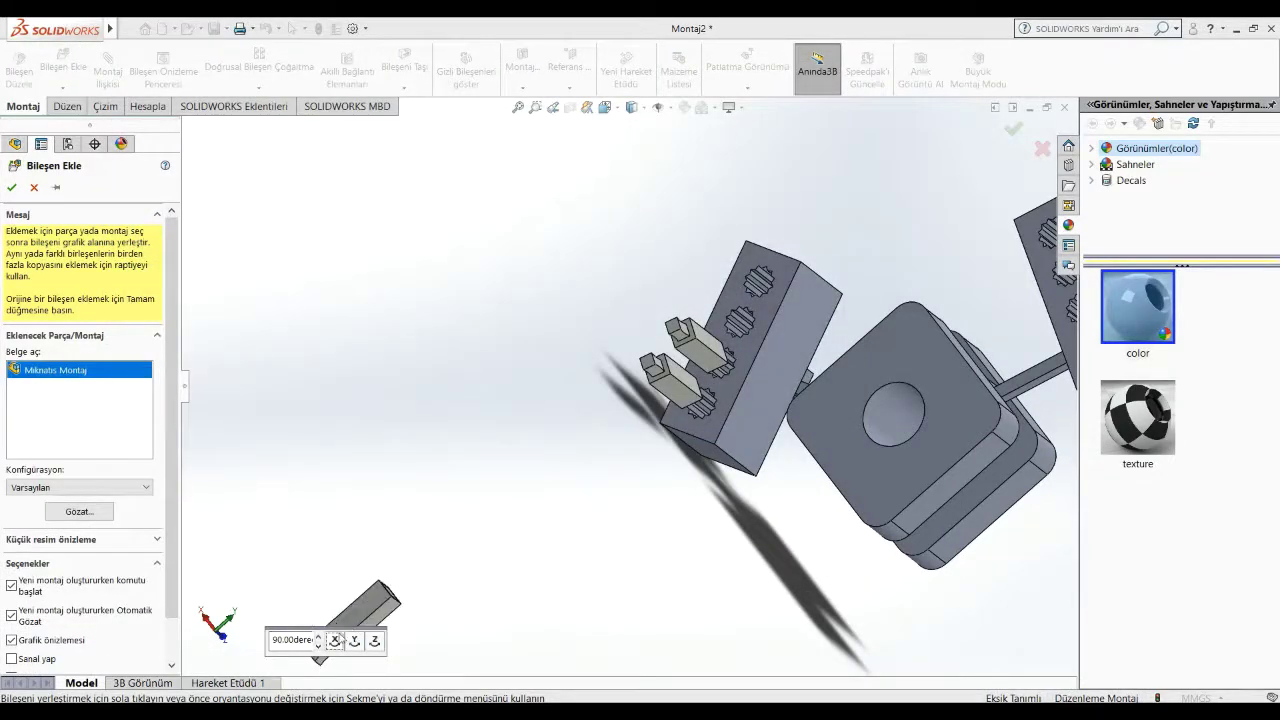
click(878, 258)
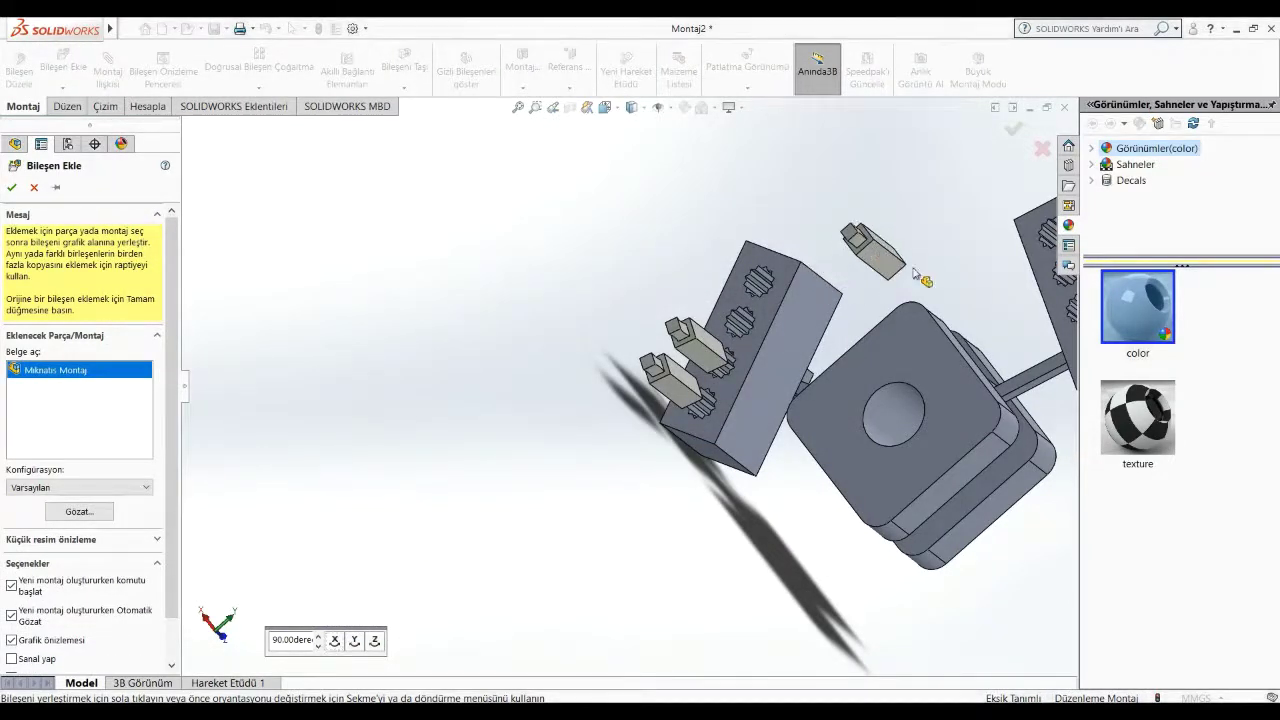
scroll(908, 271, down, 2)
scroll(770, 265, down, 2)
click(727, 382)
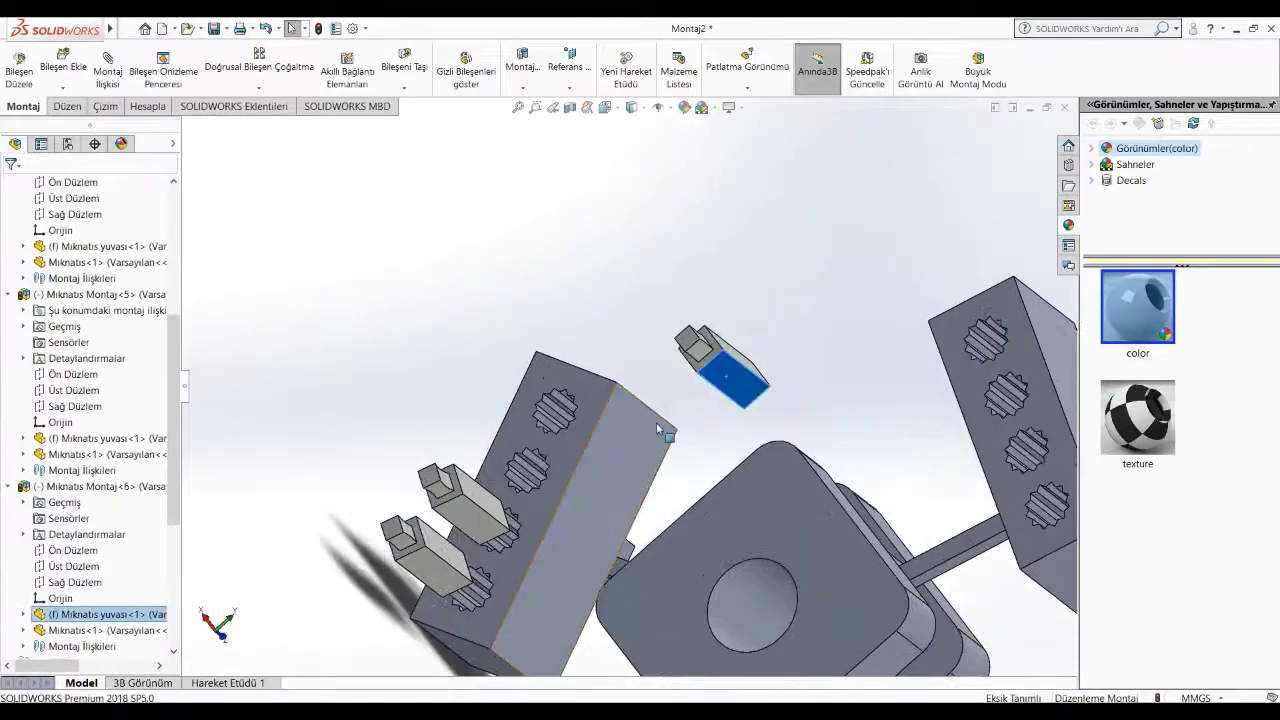
middle_drag(700, 420, 660, 500)
click(608, 508)
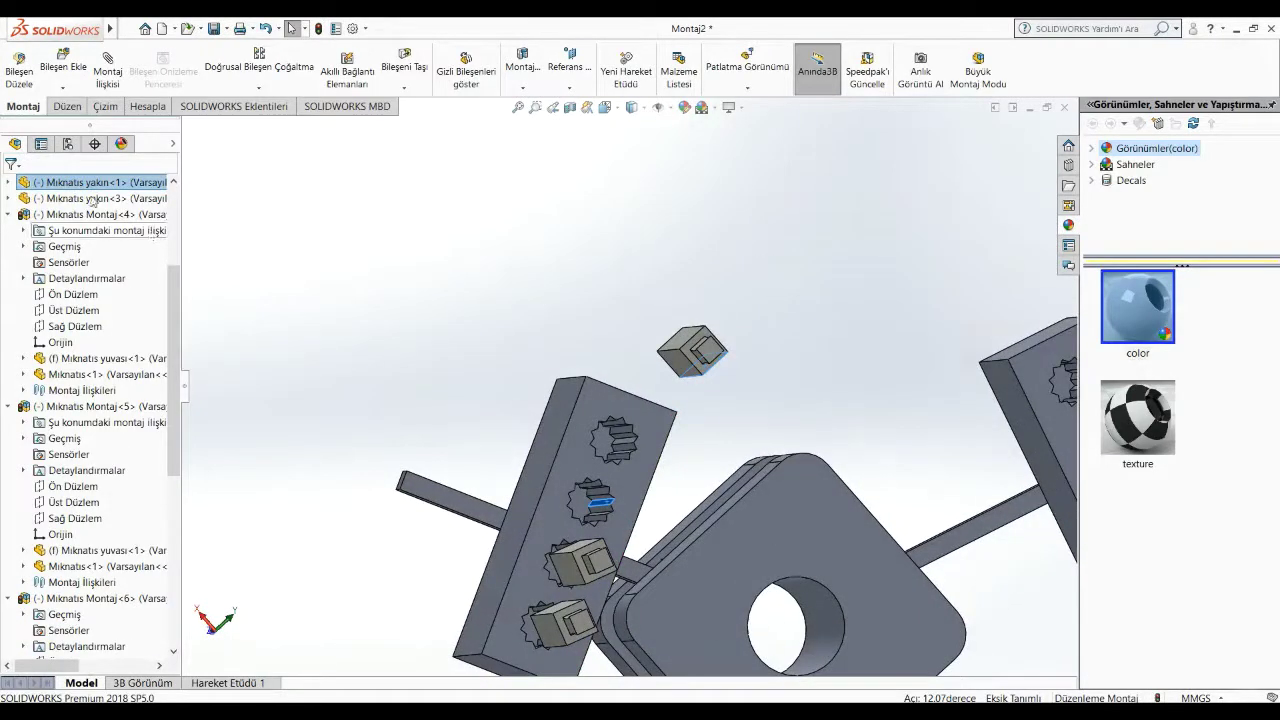
click(106, 68)
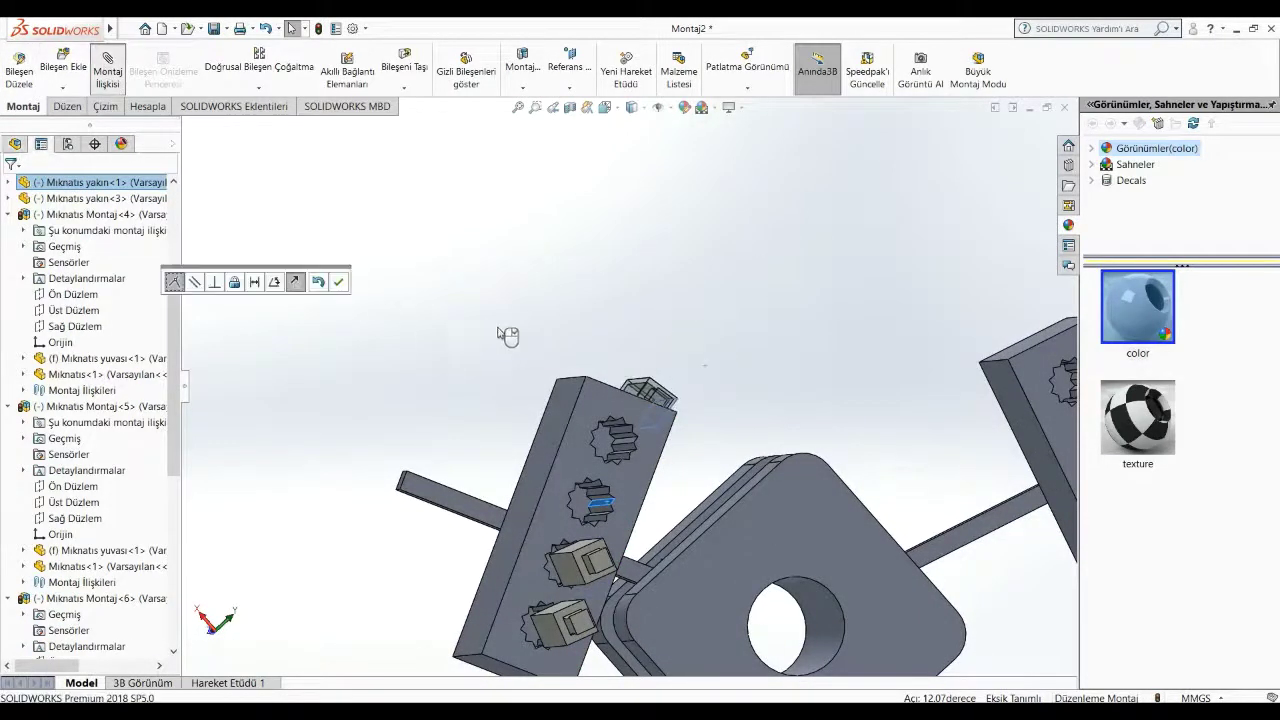
scroll(748, 530, down, 2)
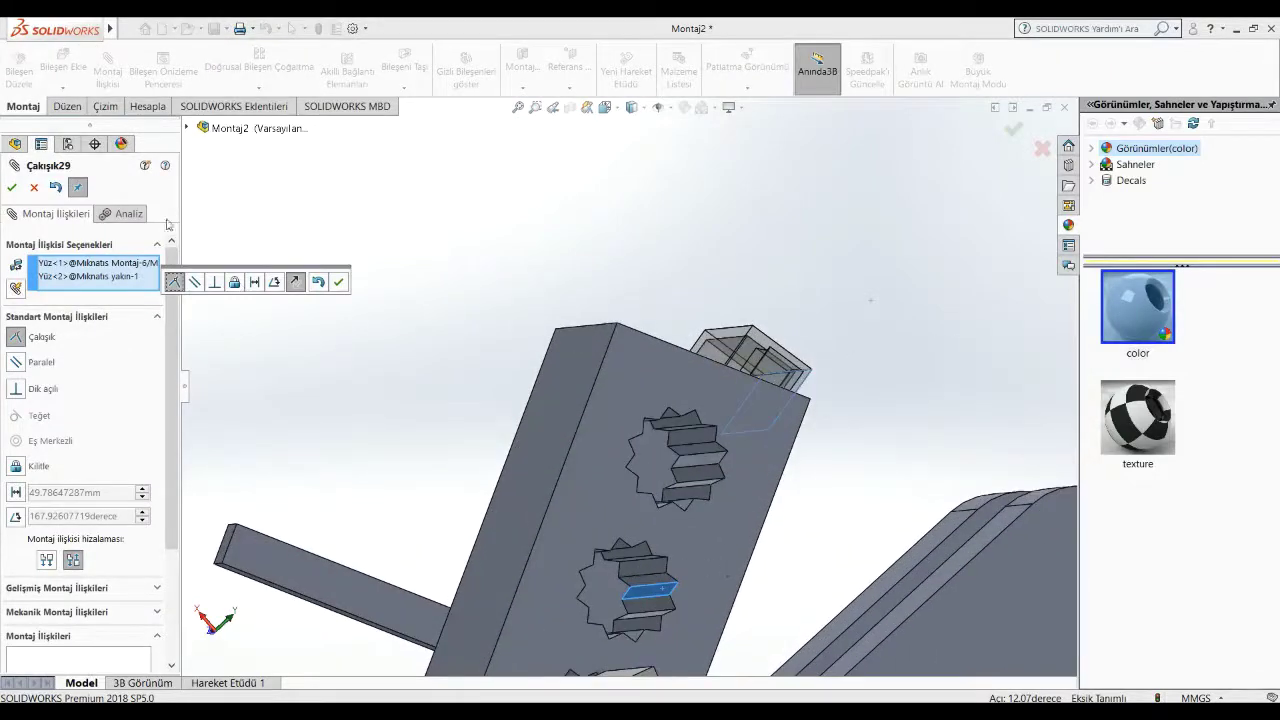
click(11, 187)
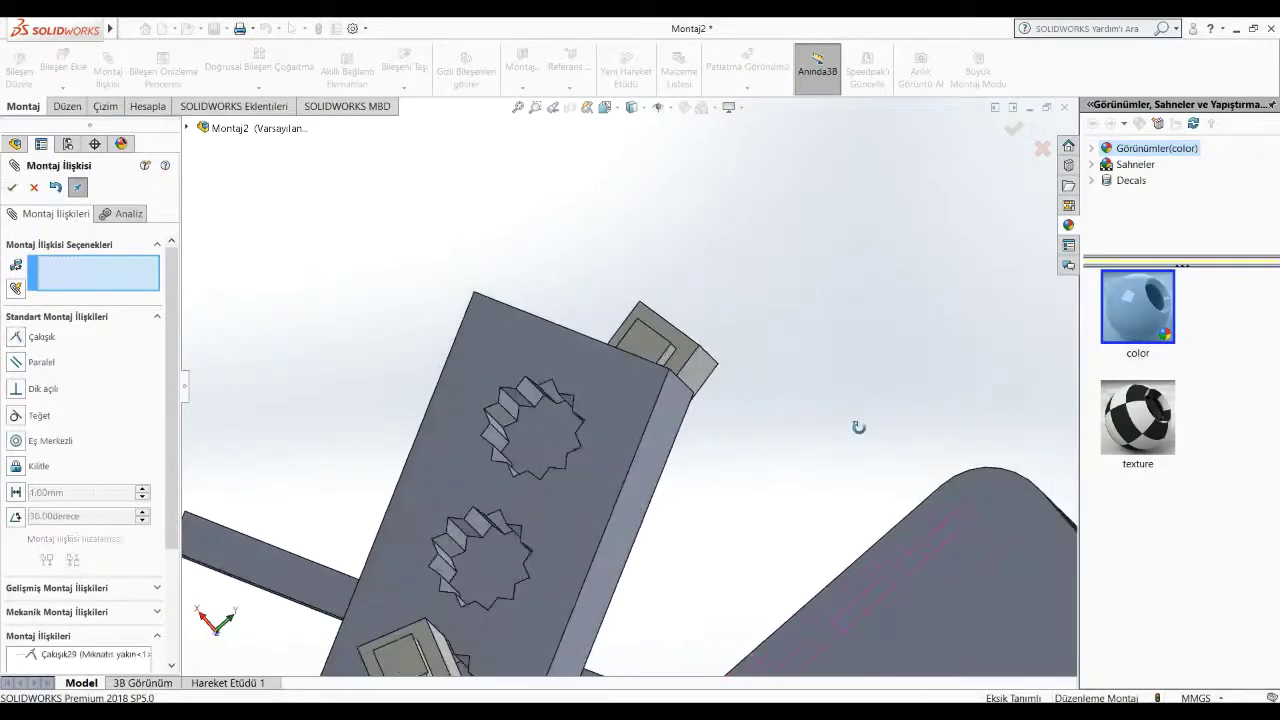
Step: Add a second coincident mate between the magnet's side face and the slot face
middle_drag(750, 338, 690, 345)
click(680, 345)
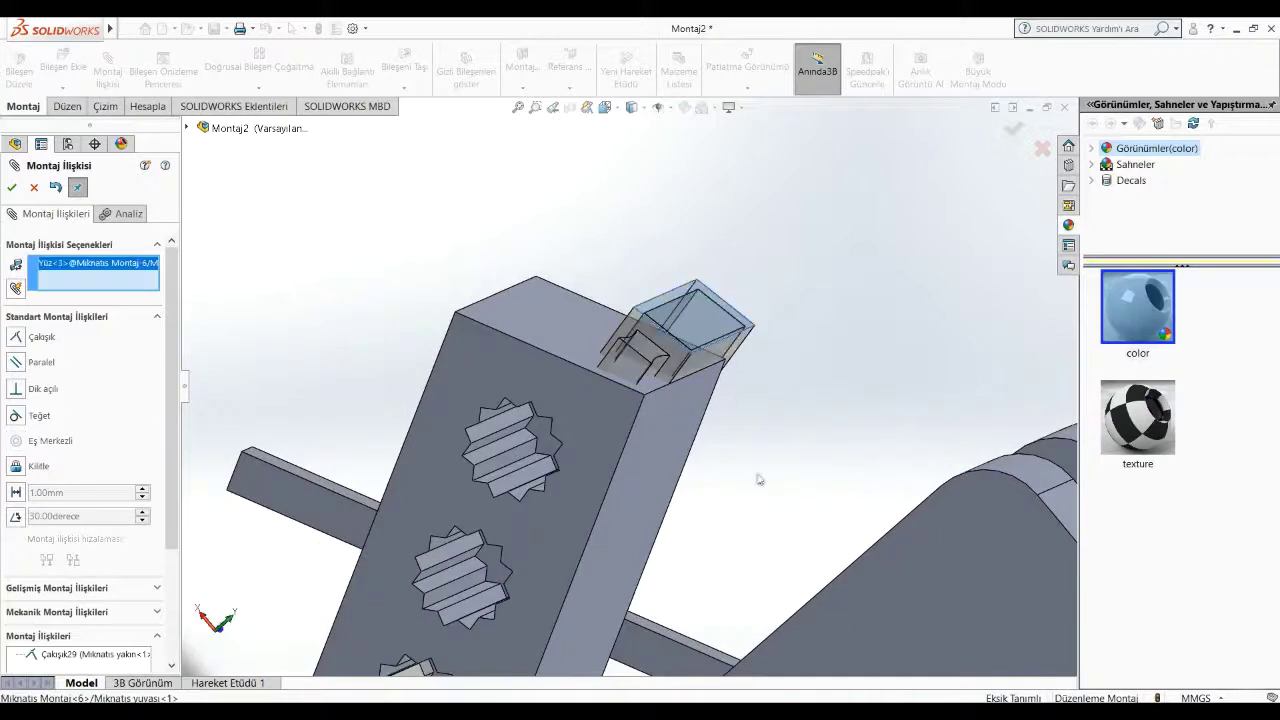
mouse_move(757, 477)
middle_down()
mouse_move(641, 468)
mouse_move(526, 498)
middle_up()
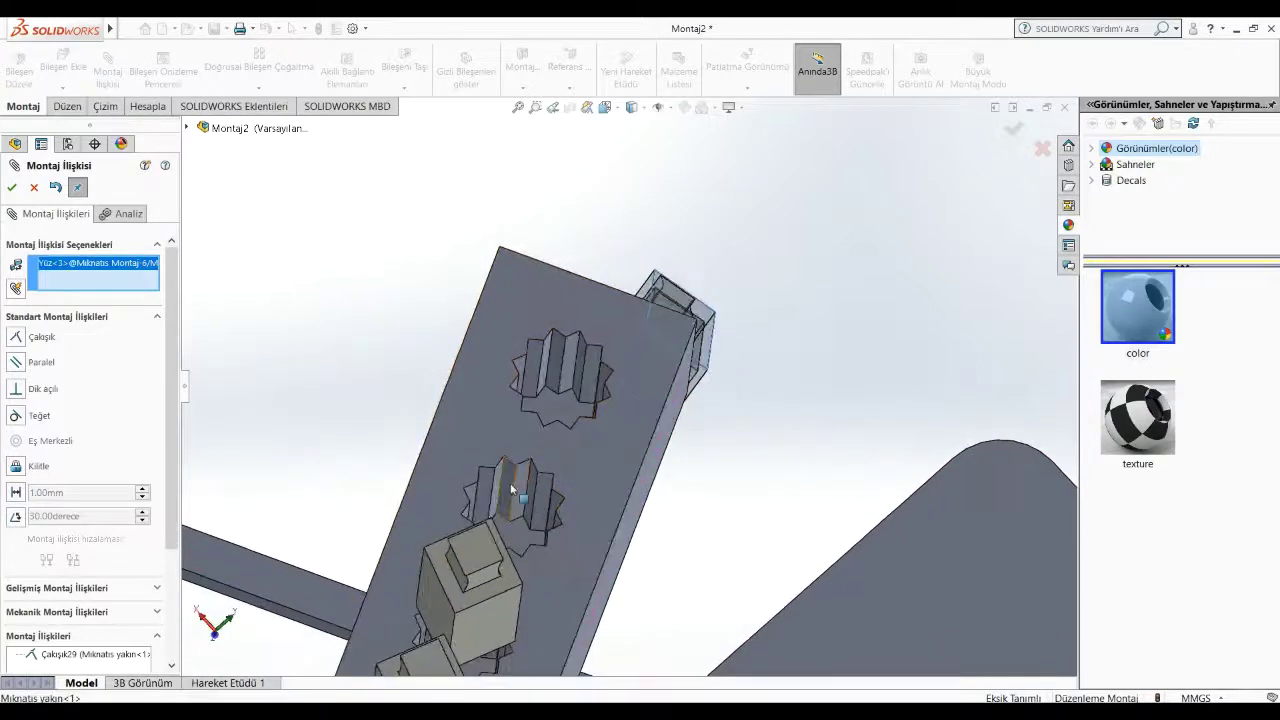
click(512, 490)
click(11, 187)
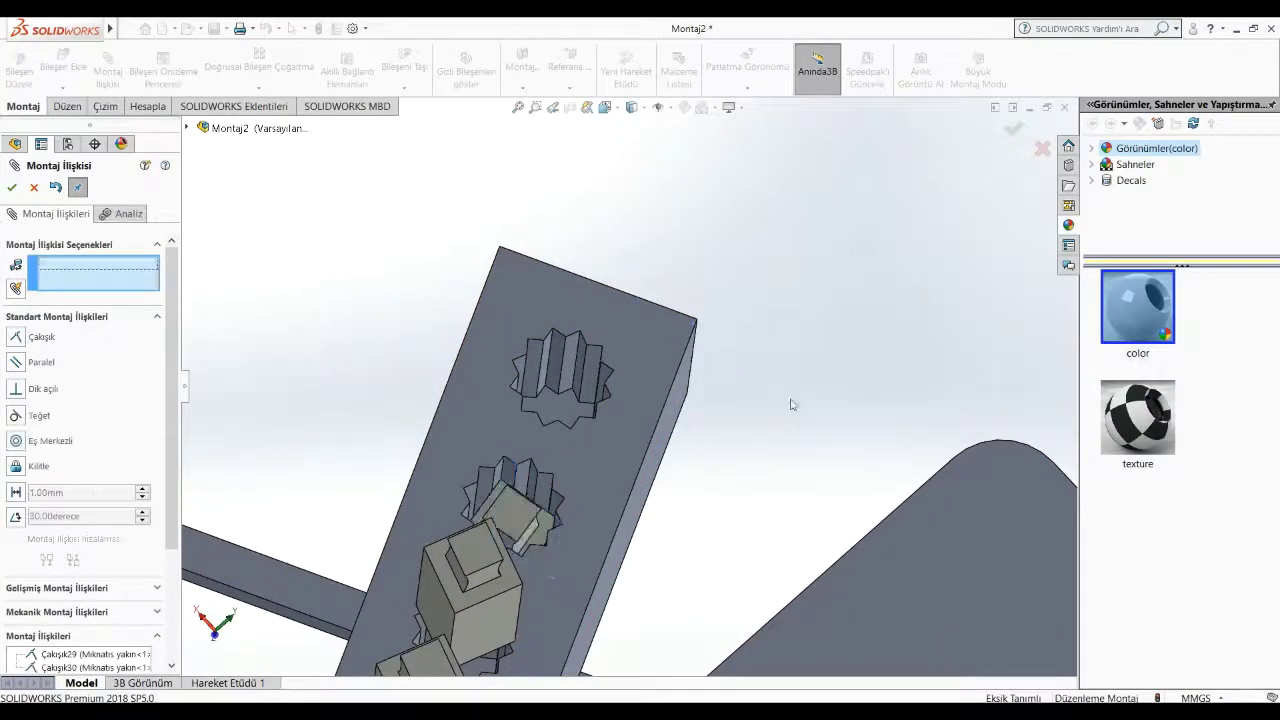
Step: Add a 0 to 60 mm limit-distance mate between the new magnet and the block
mouse_move(790, 404)
middle_down()
mouse_move(777, 451)
mouse_move(733, 359)
mouse_move(463, 157)
middle_up()
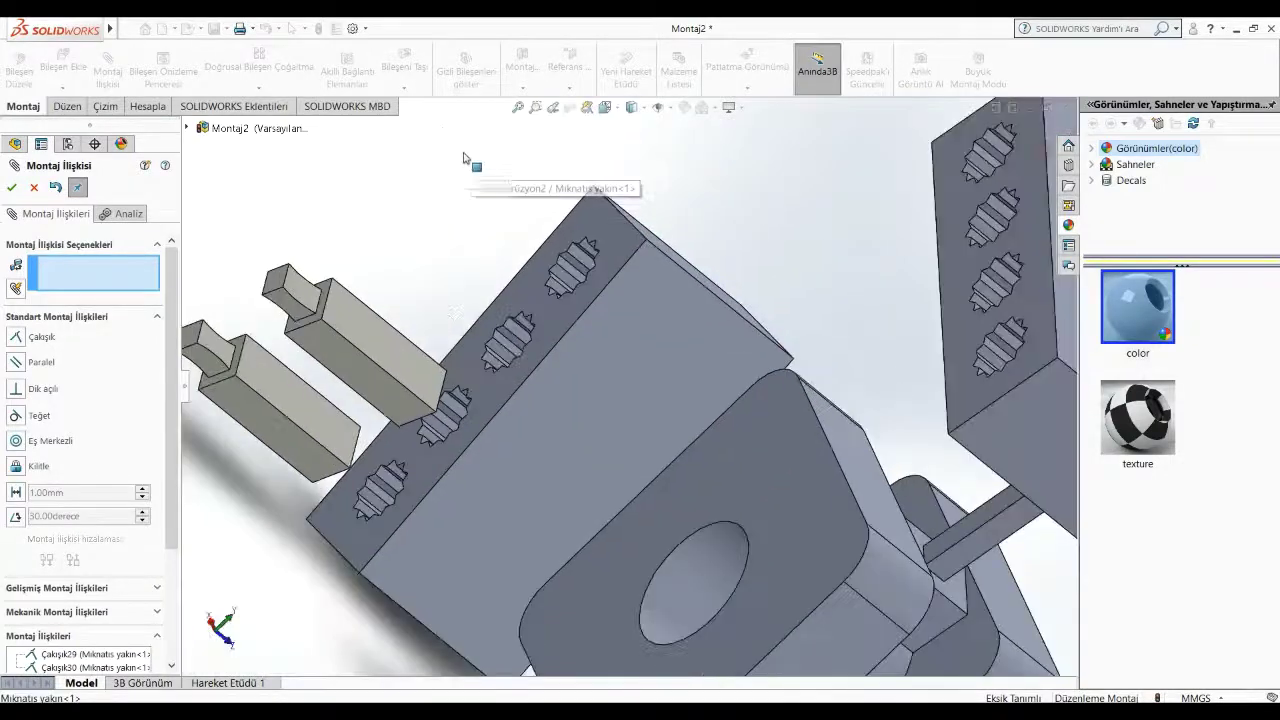
scroll(463, 157, up, 3)
scroll(414, 163, up, 2)
scroll(400, 246, down, 3)
mouse_move(400, 246)
middle_down()
mouse_move(283, 197)
mouse_move(590, 380)
middle_up()
click(275, 193)
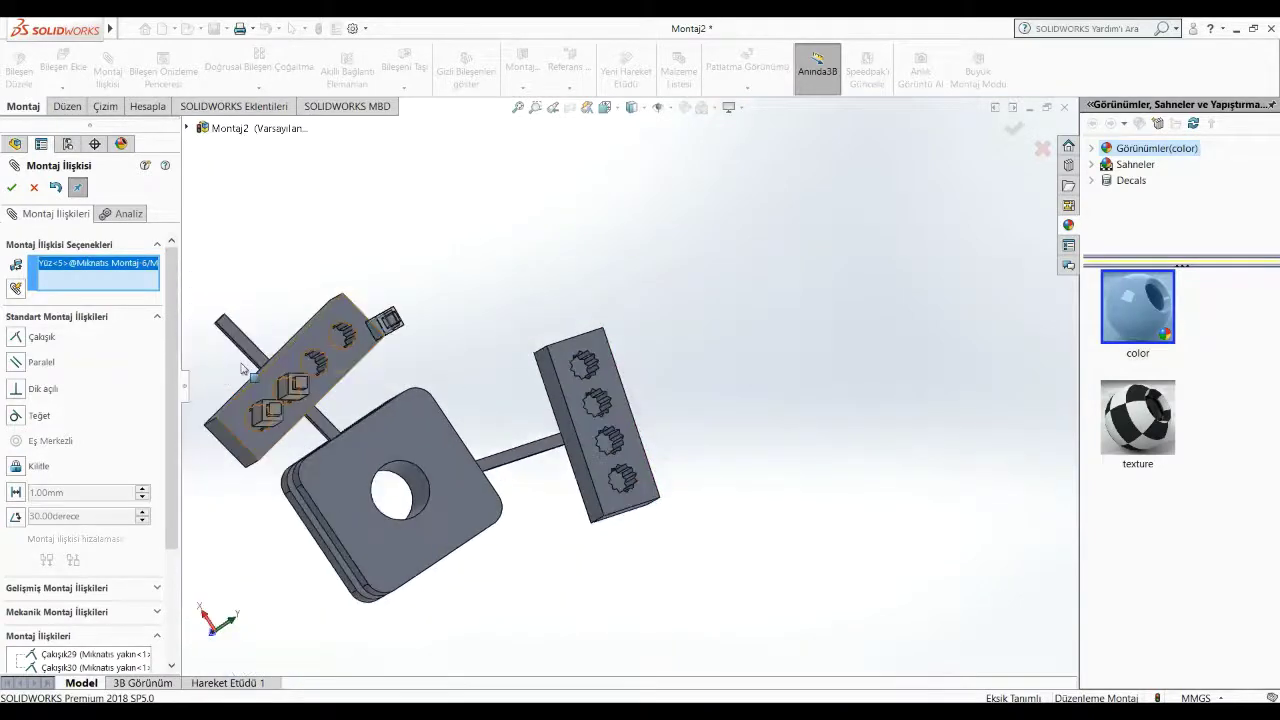
click(517, 373)
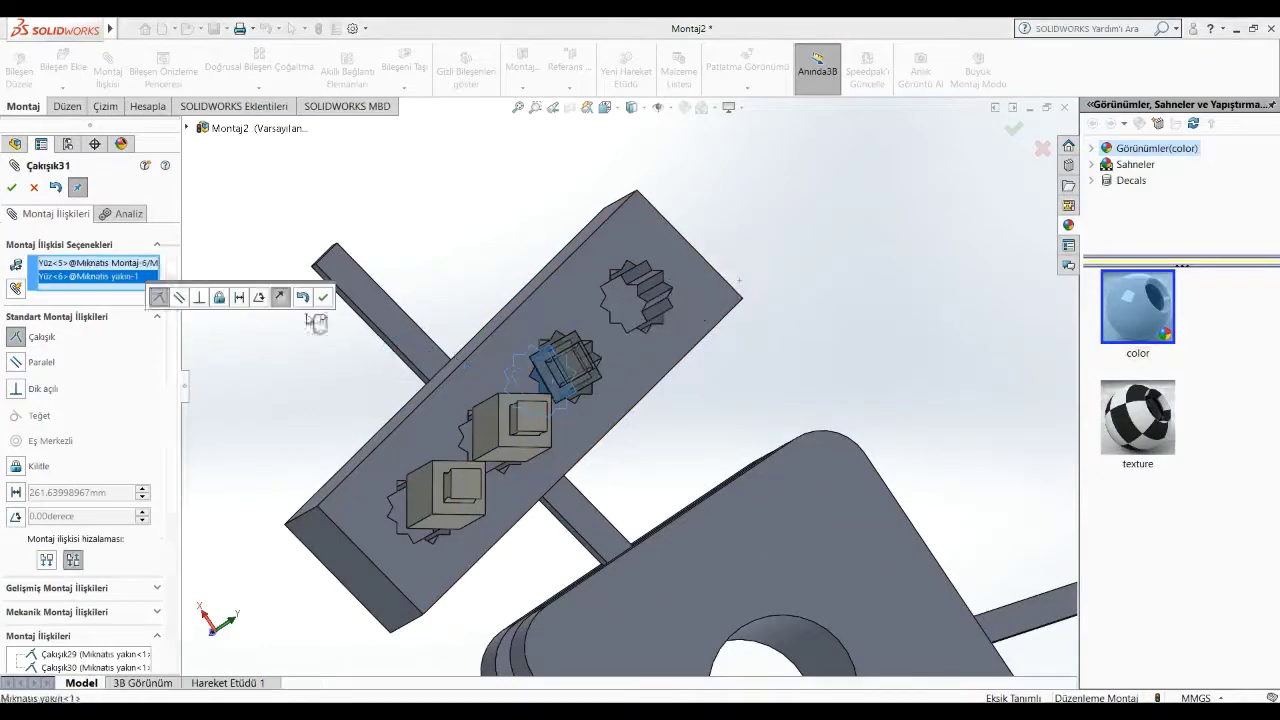
click(72, 589)
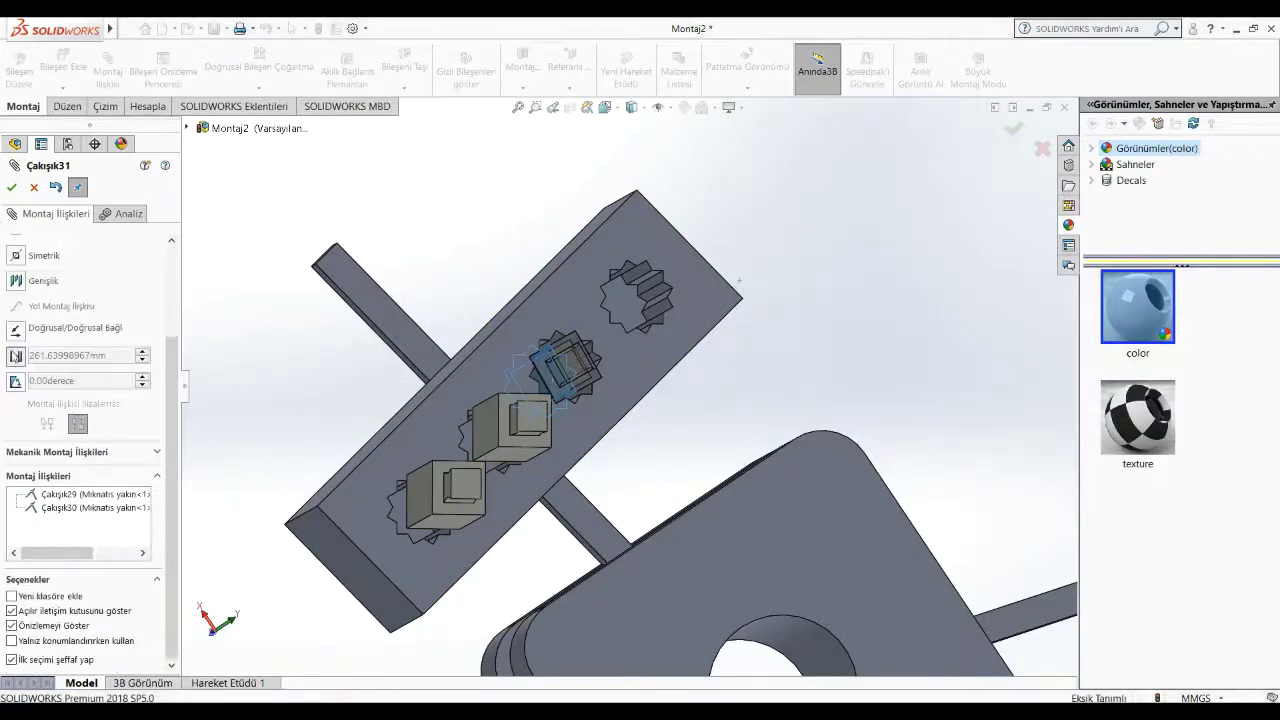
click(16, 356)
text(0)
key(Return)
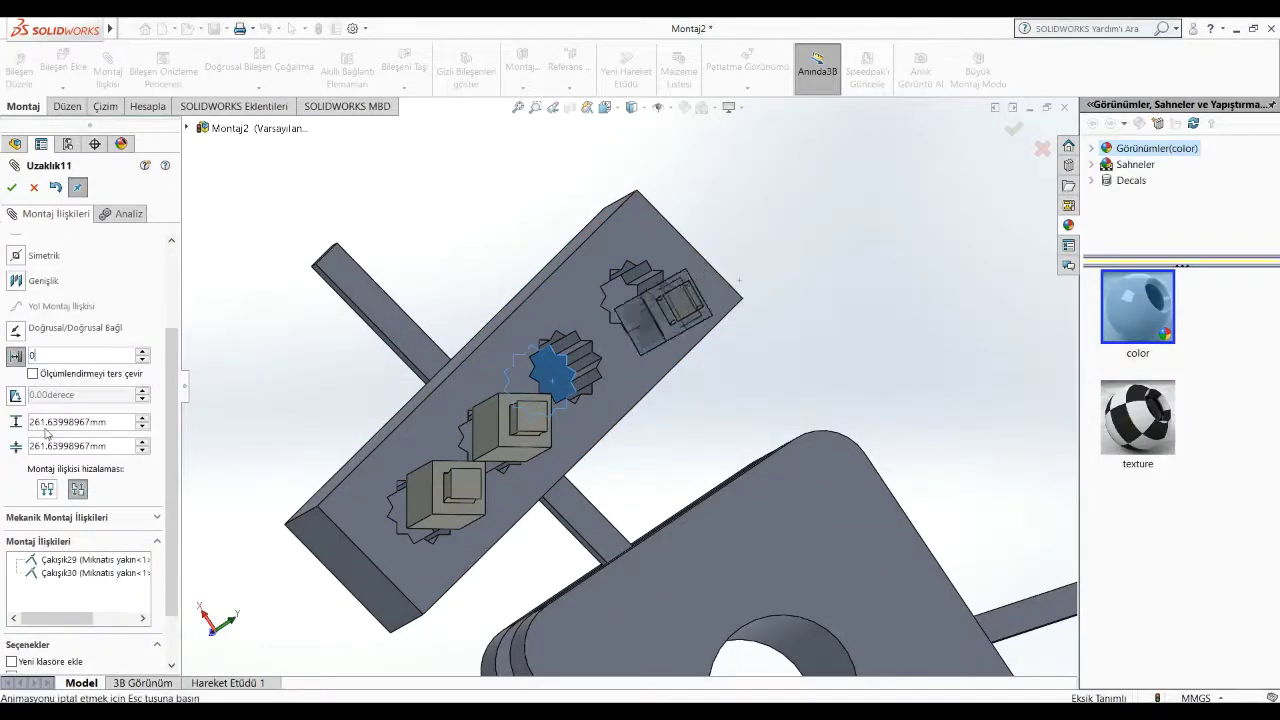
click(108, 423)
text(60)
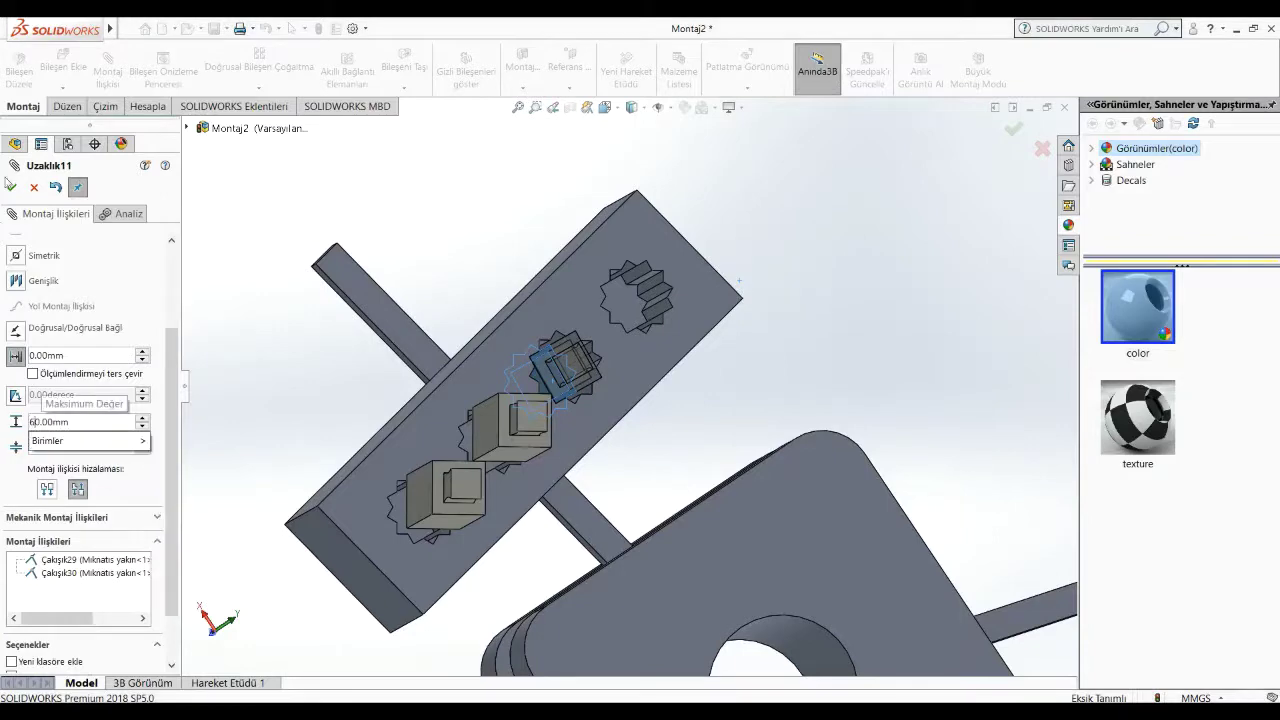
click(11, 187)
Step: Pull the third magnet out and push it back to confirm its mates, then begin another insertion
click(11, 188)
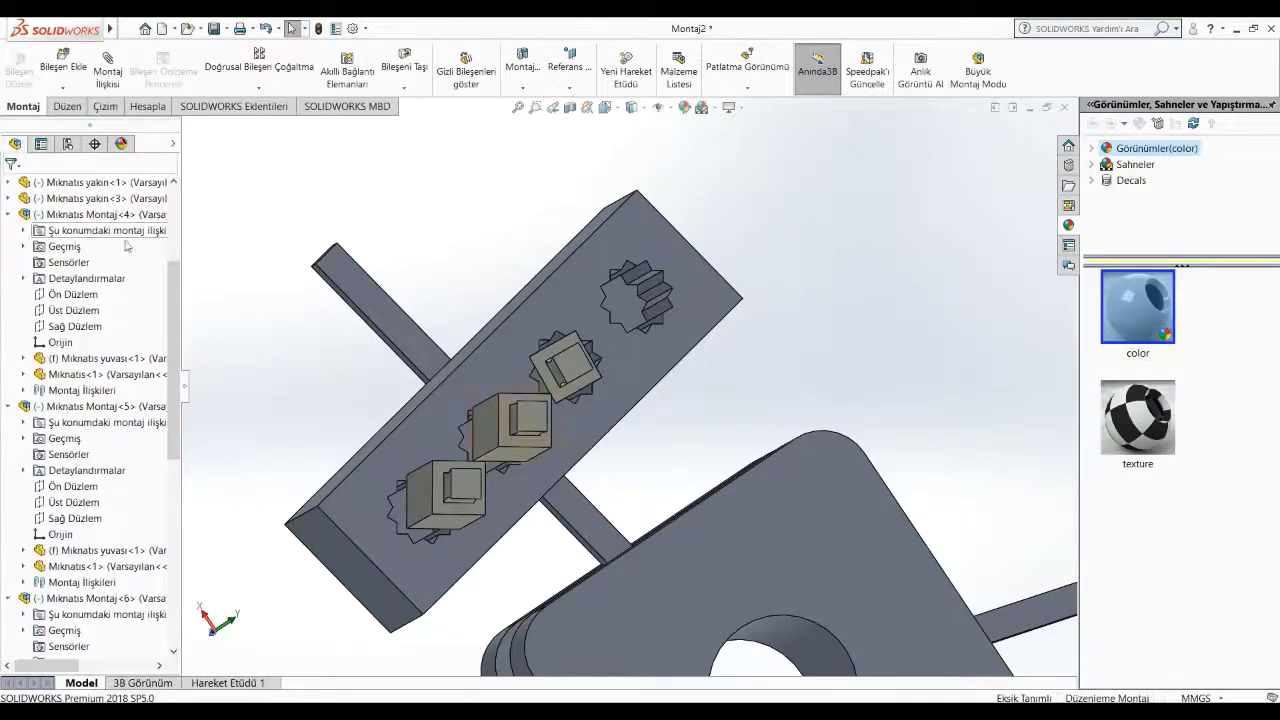
middle_drag(560, 330, 545, 233)
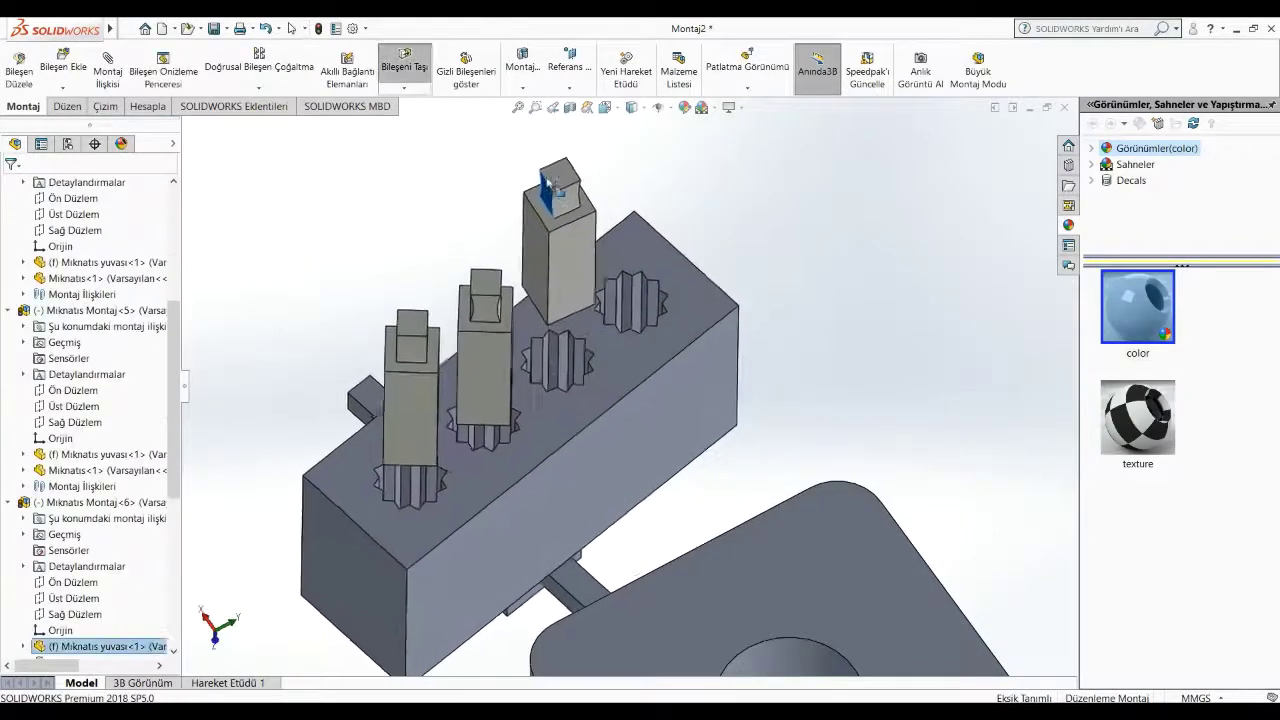
drag(545, 233, 540, 170)
middle_drag(540, 170, 572, 349)
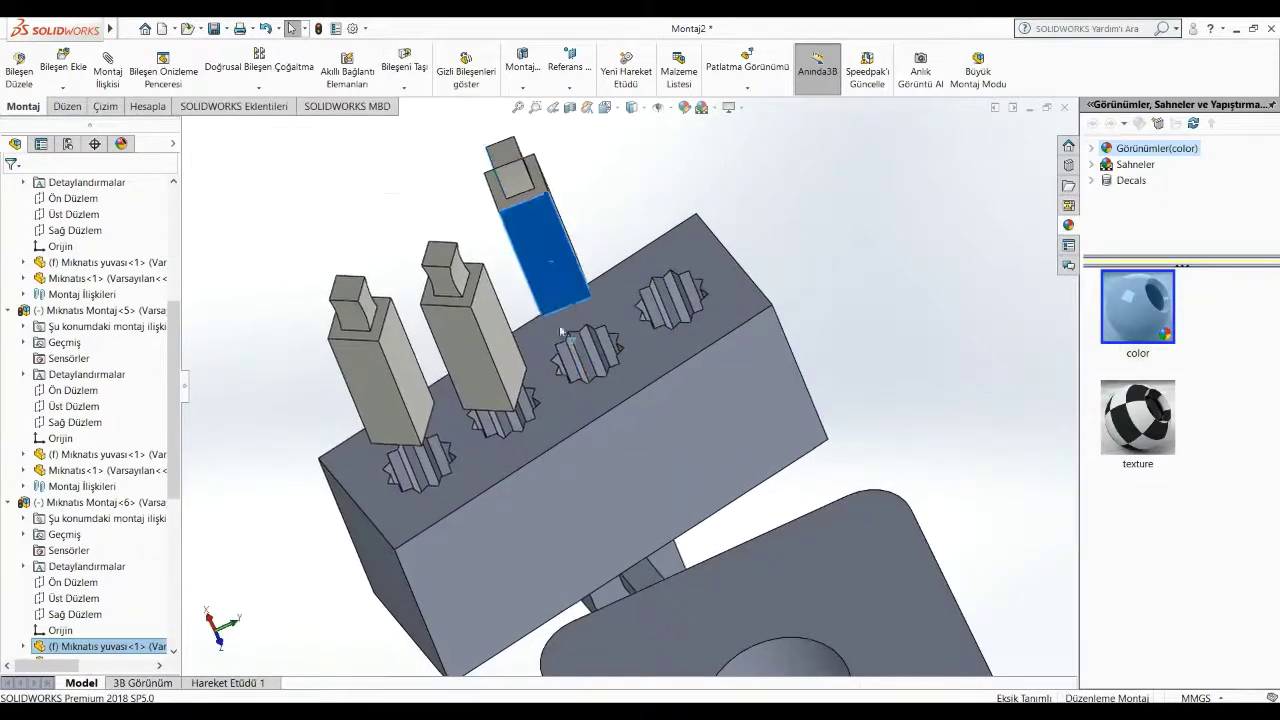
drag(543, 214, 586, 343)
click(410, 497)
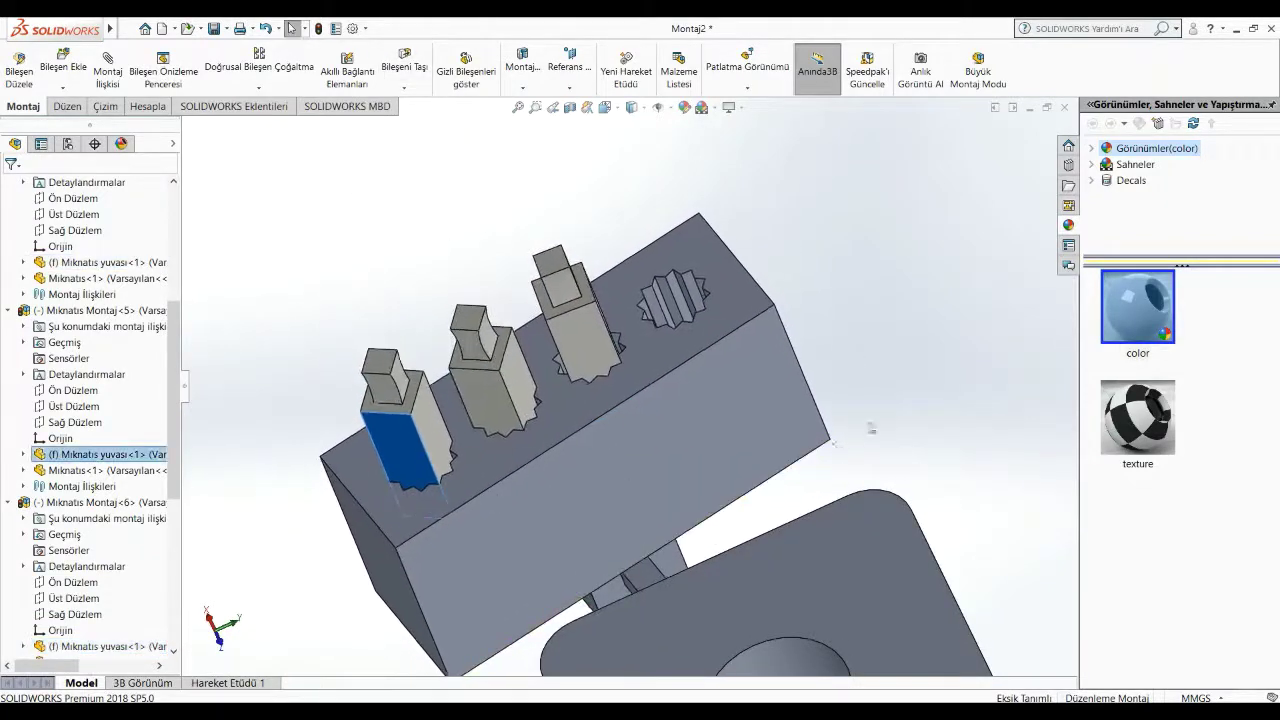
middle_drag(410, 497, 890, 472)
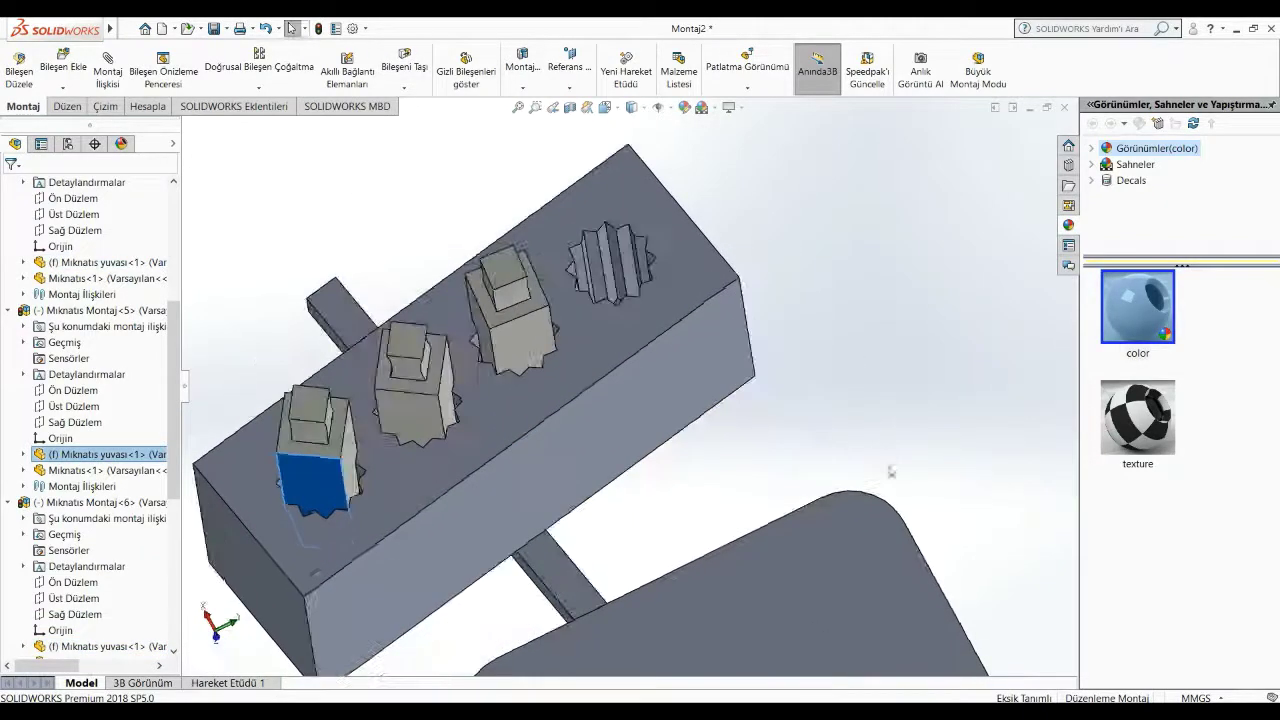
click(67, 67)
Step: Place Mıknatıs Montaj rotated 90° beside the block and pick its face and the empty slot face
click(308, 238)
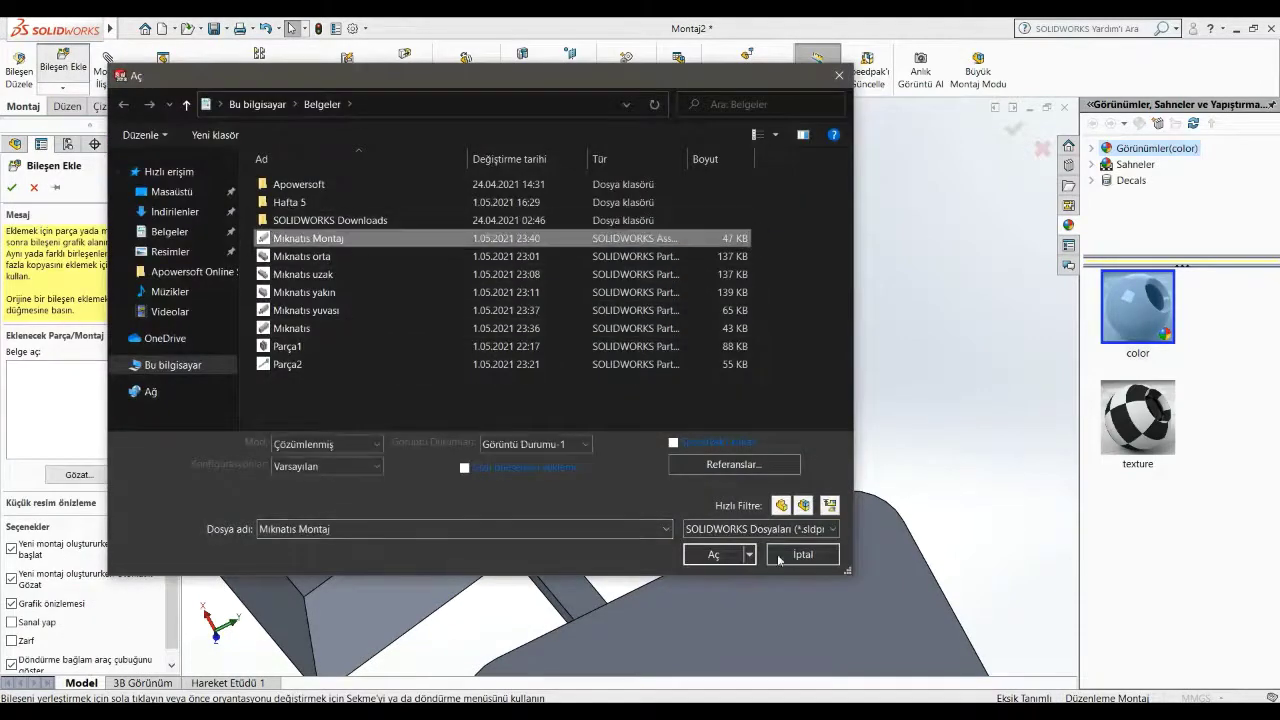
key(Return)
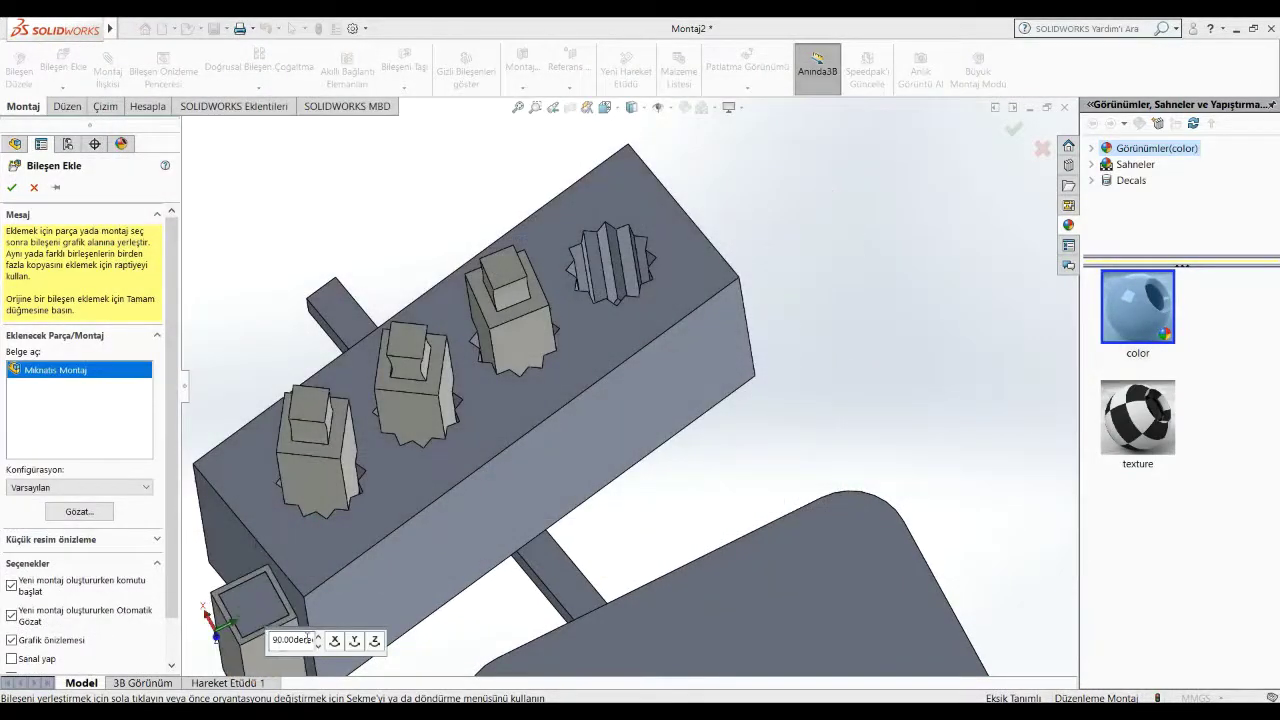
click(335, 641)
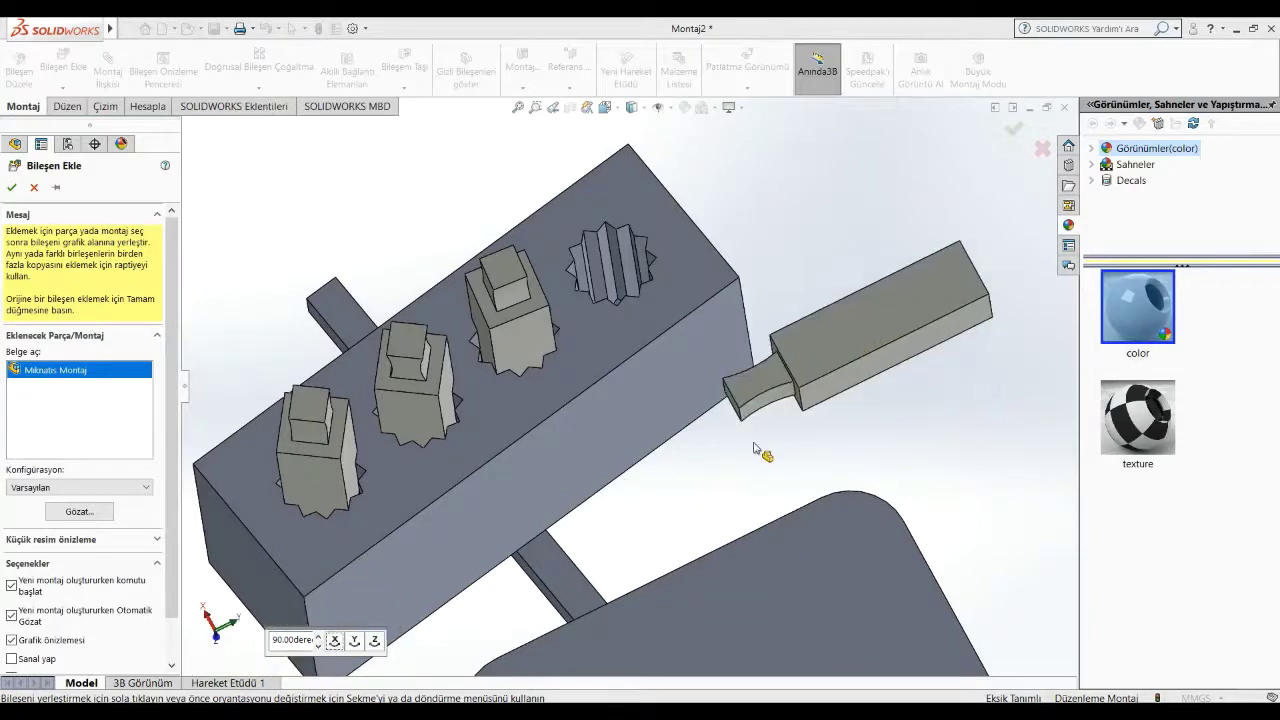
click(850, 318)
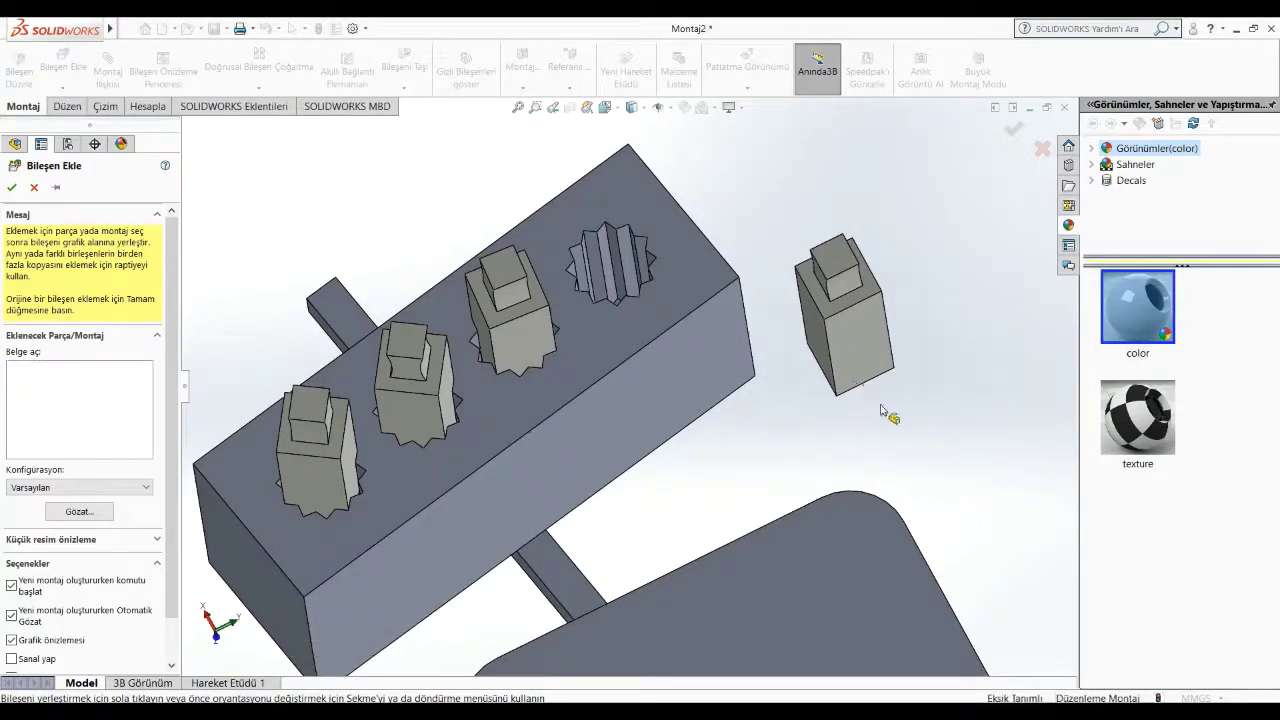
click(813, 333)
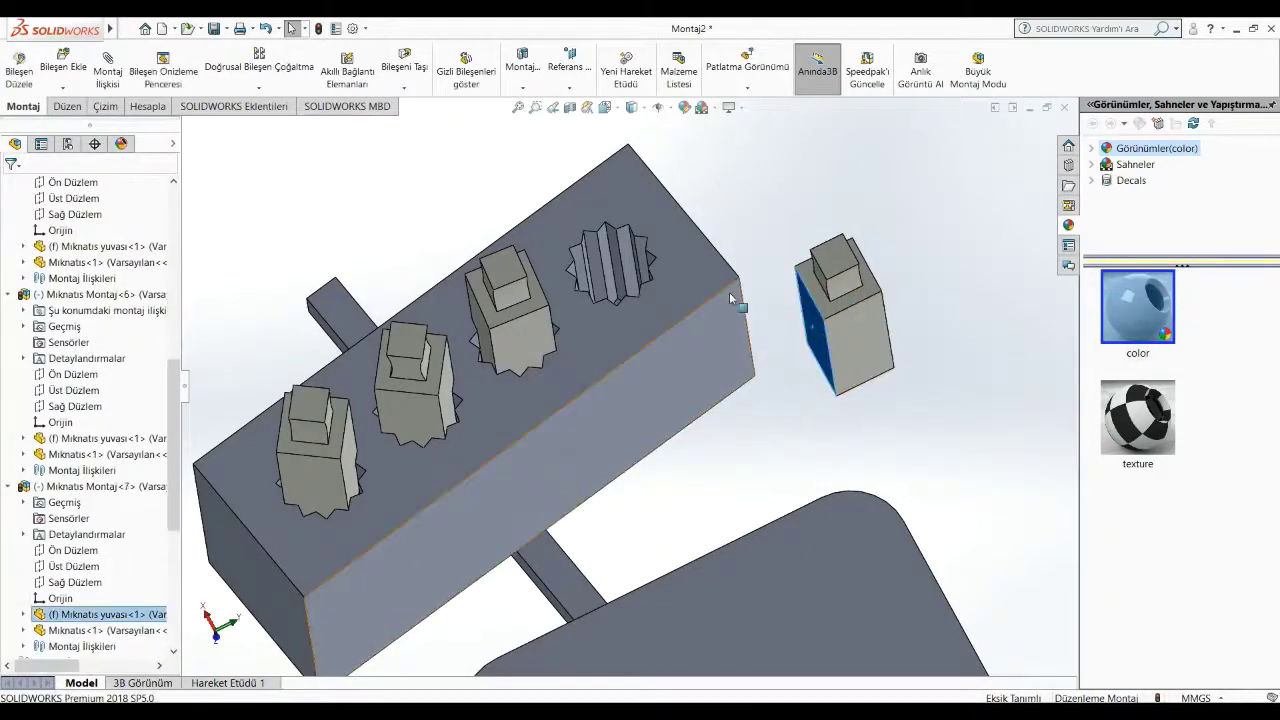
middle_drag(813, 333, 600, 256)
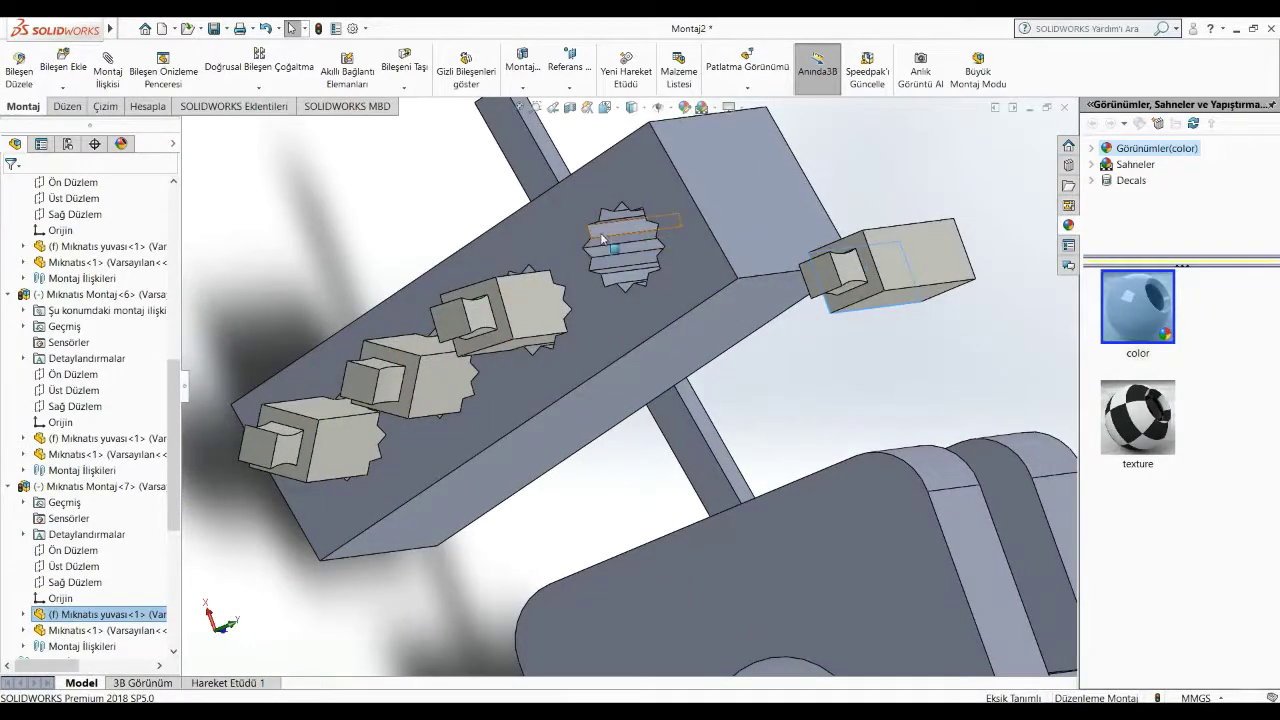
click(601, 238)
middle_drag(601, 238, 833, 385)
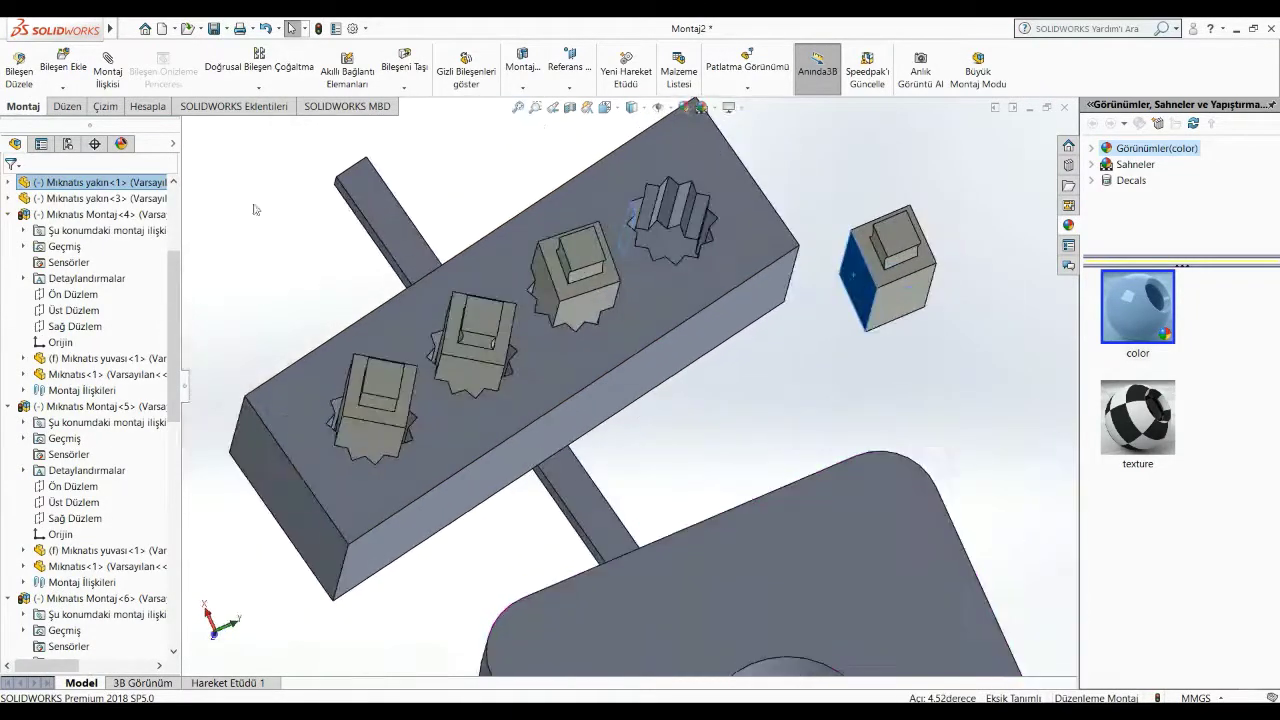
Step: Add two coincident mates between the magnet's faces and the fourth slot's faces
click(108, 68)
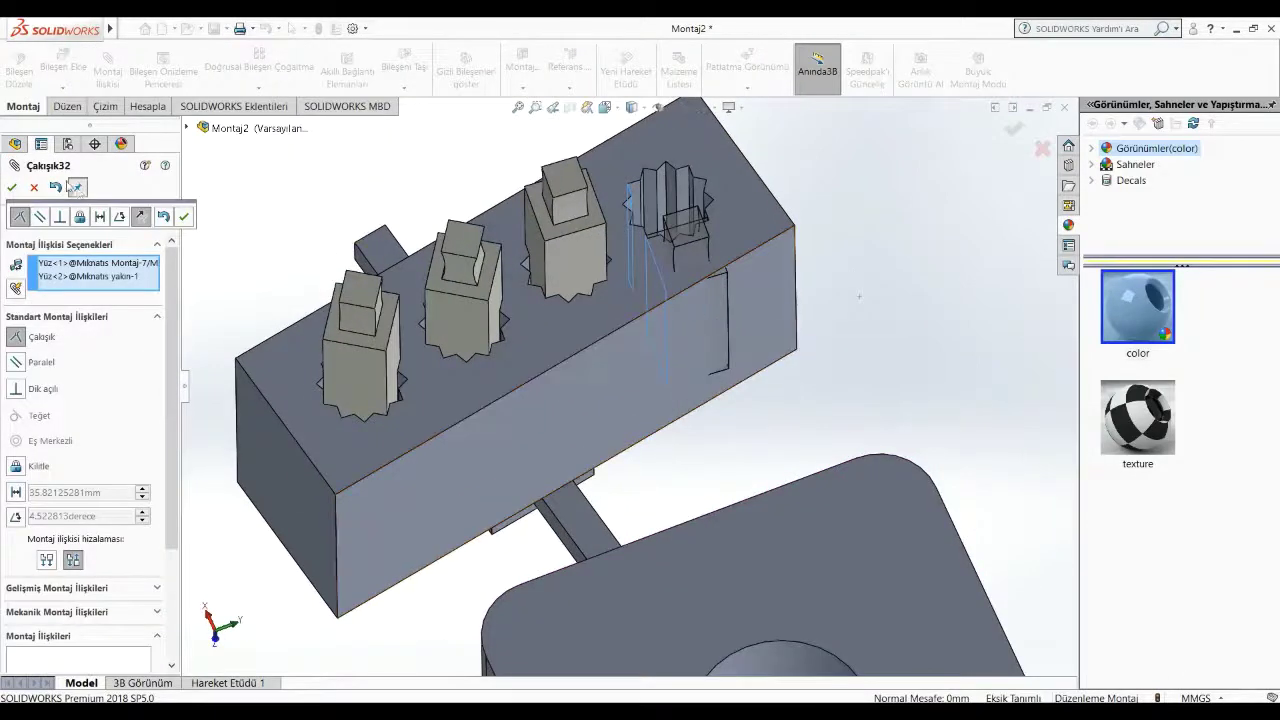
click(184, 216)
click(713, 320)
mouse_move(745, 306)
middle_down()
mouse_move(656, 380)
mouse_move(861, 303)
mouse_move(399, 317)
middle_up()
click(662, 388)
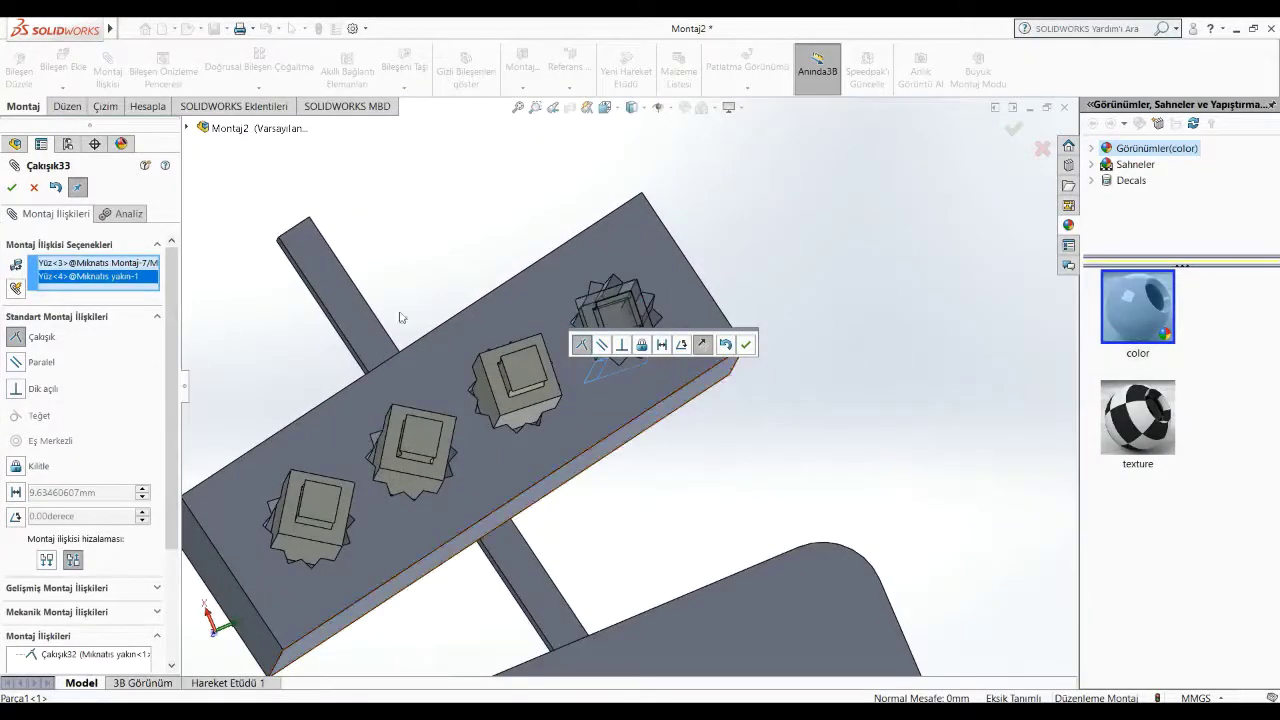
click(12, 189)
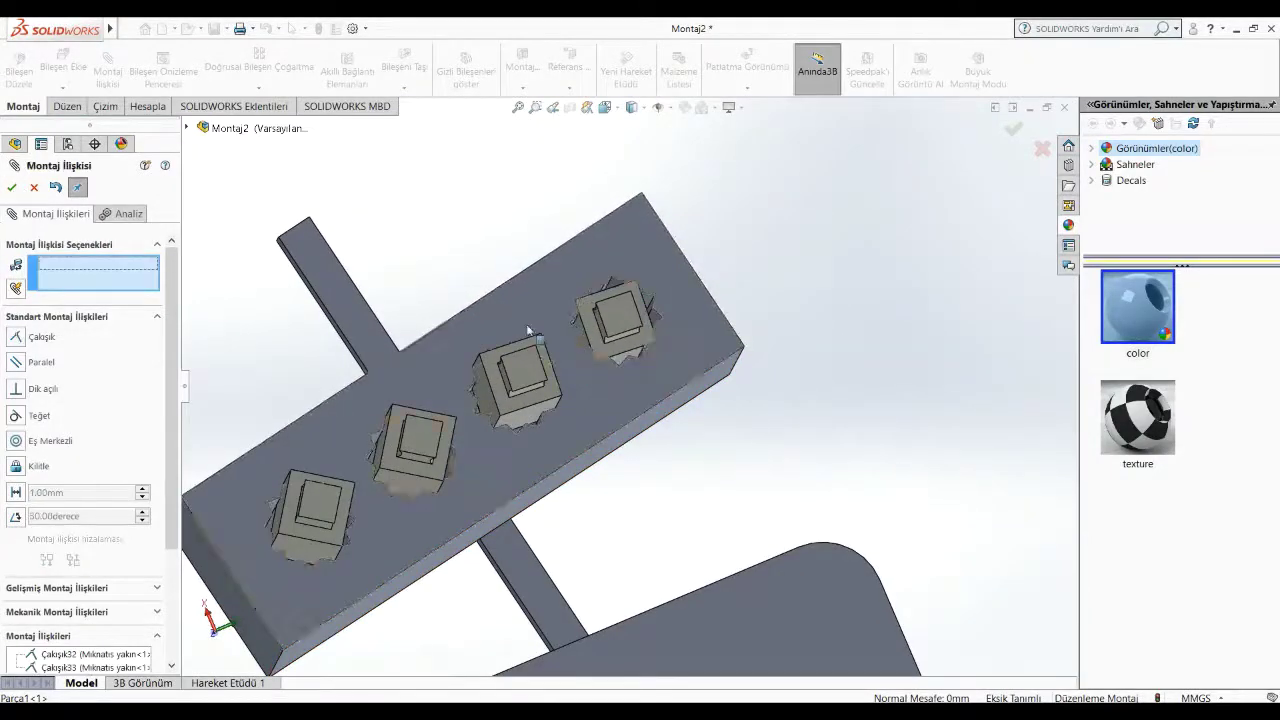
Step: Add a limit-distance mate of 0.00 to 60.00 mm between magnet and slot face (Uzaklığı Sınırla11)
drag(632, 314, 786, 171)
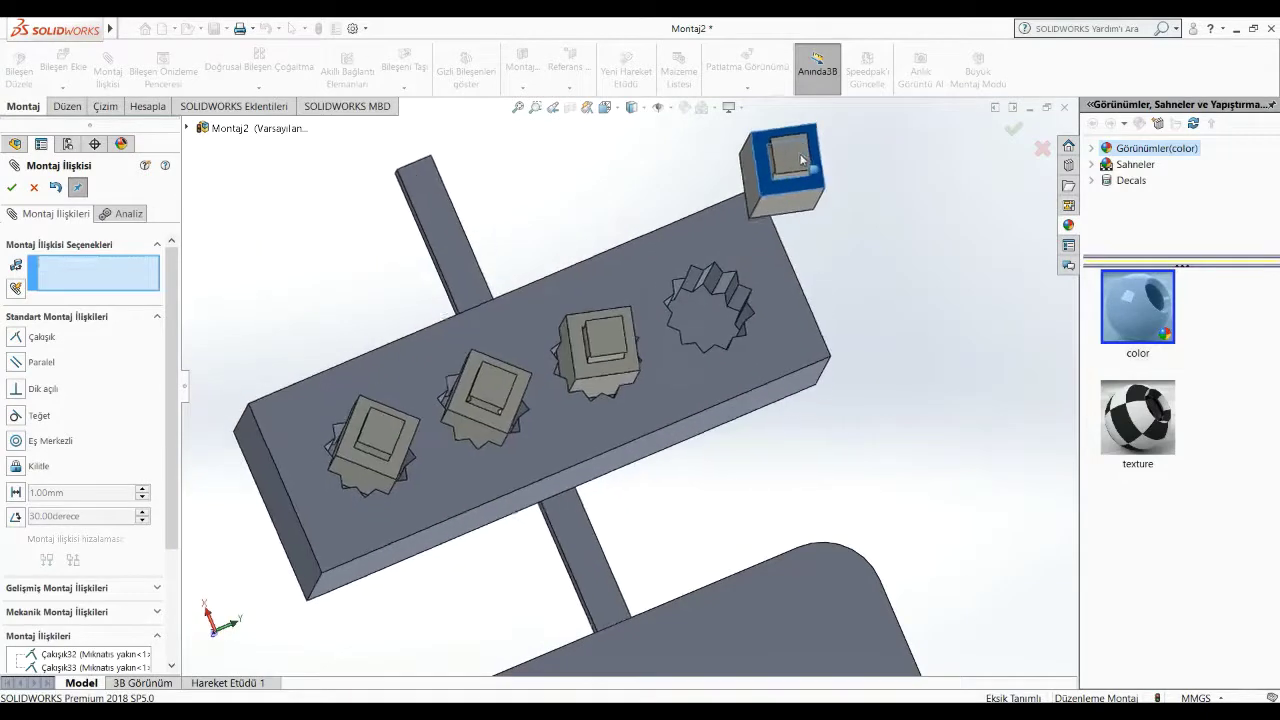
mouse_move(849, 263)
middle_down()
mouse_move(851, 199)
mouse_move(845, 298)
middle_up()
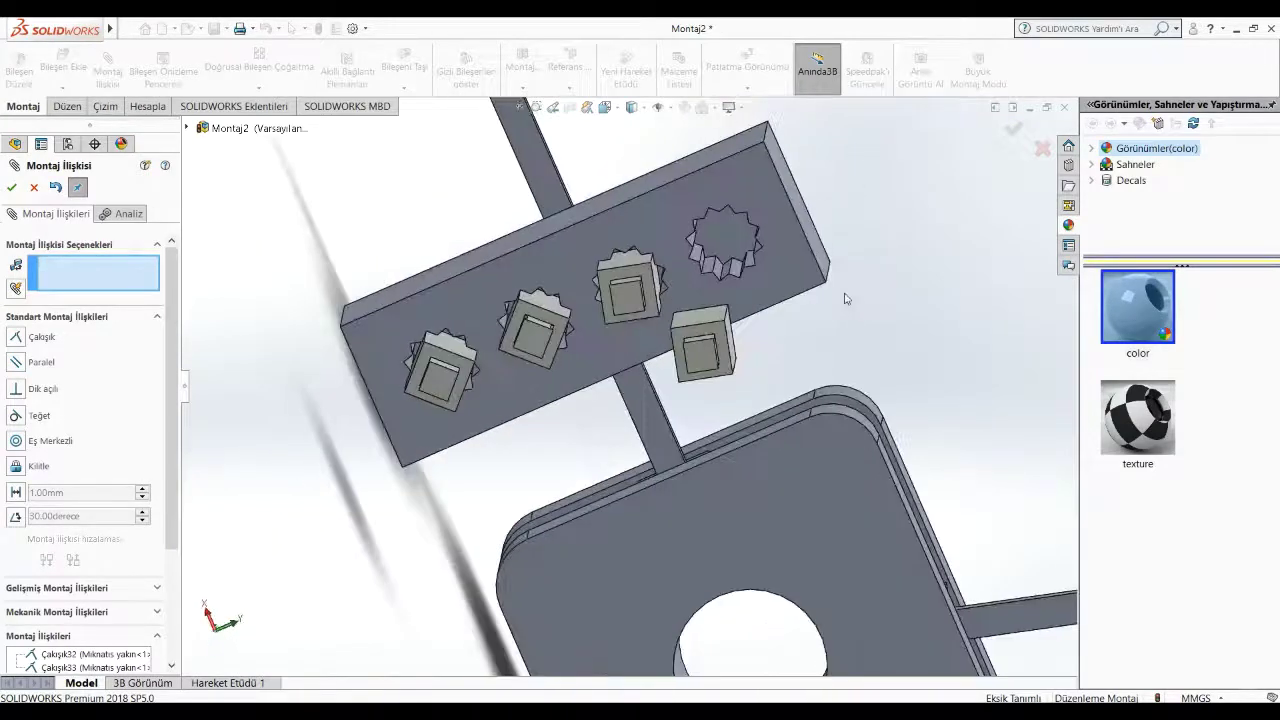
mouse_move(724, 366)
middle_down()
mouse_move(846, 156)
mouse_move(775, 135)
middle_up()
scroll(773, 135, down, 5)
middle_drag(777, 215, 801, 104)
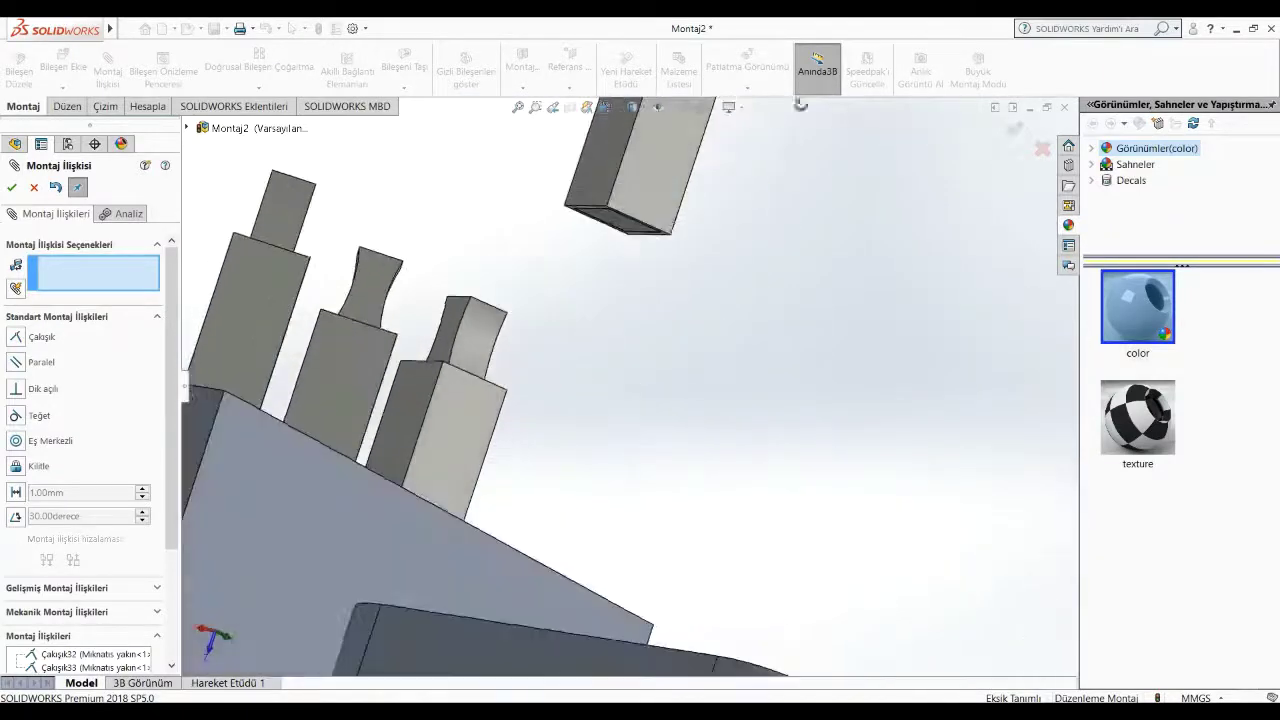
click(624, 225)
middle_drag(709, 277, 661, 338)
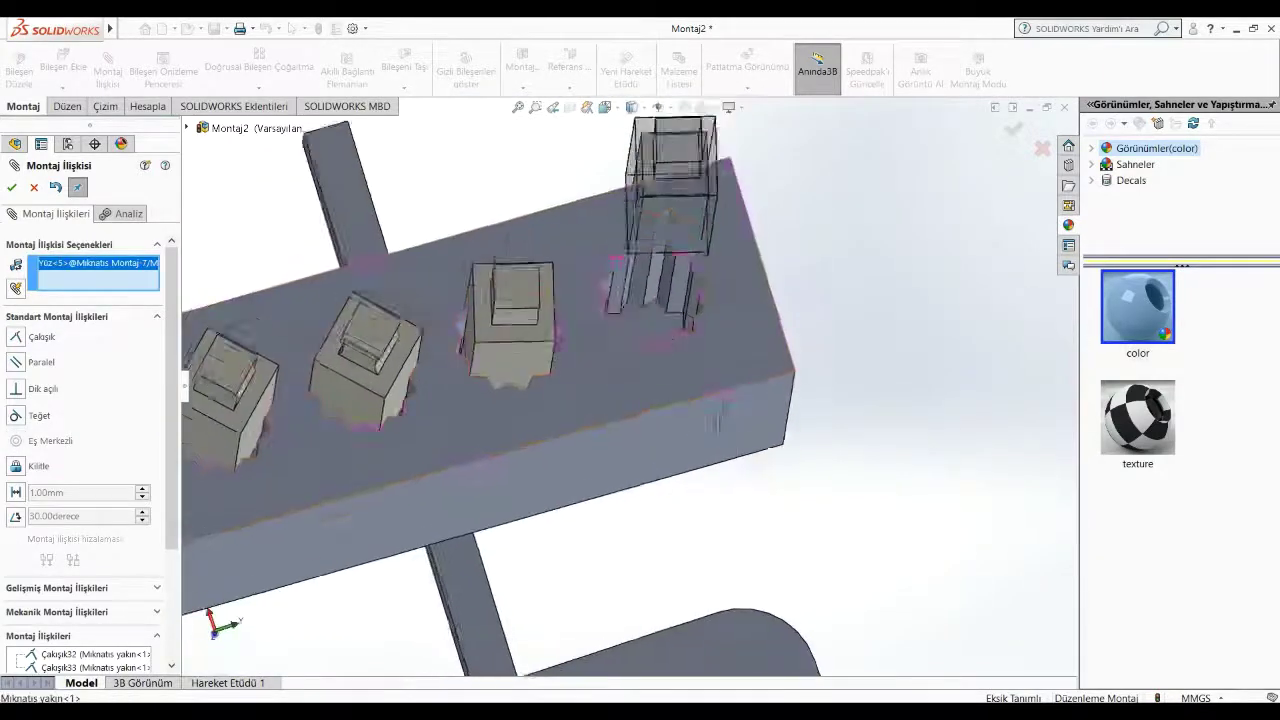
click(661, 333)
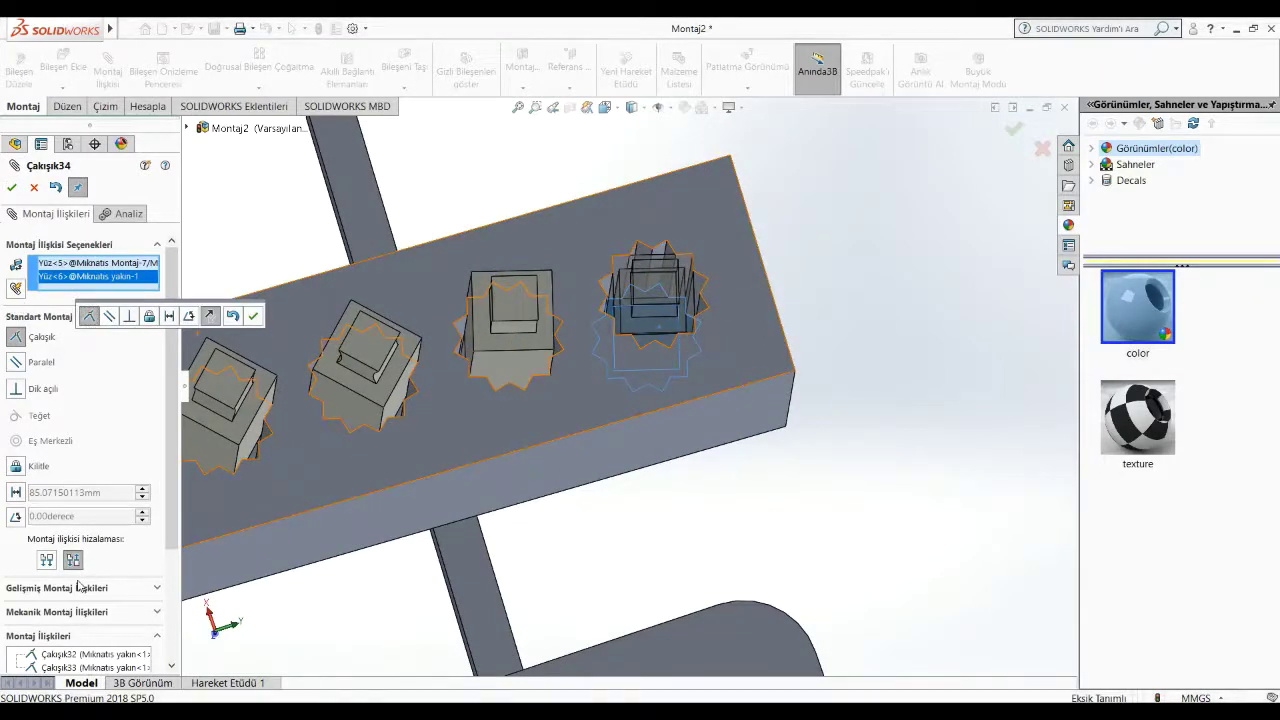
scroll(78, 586, down, 3)
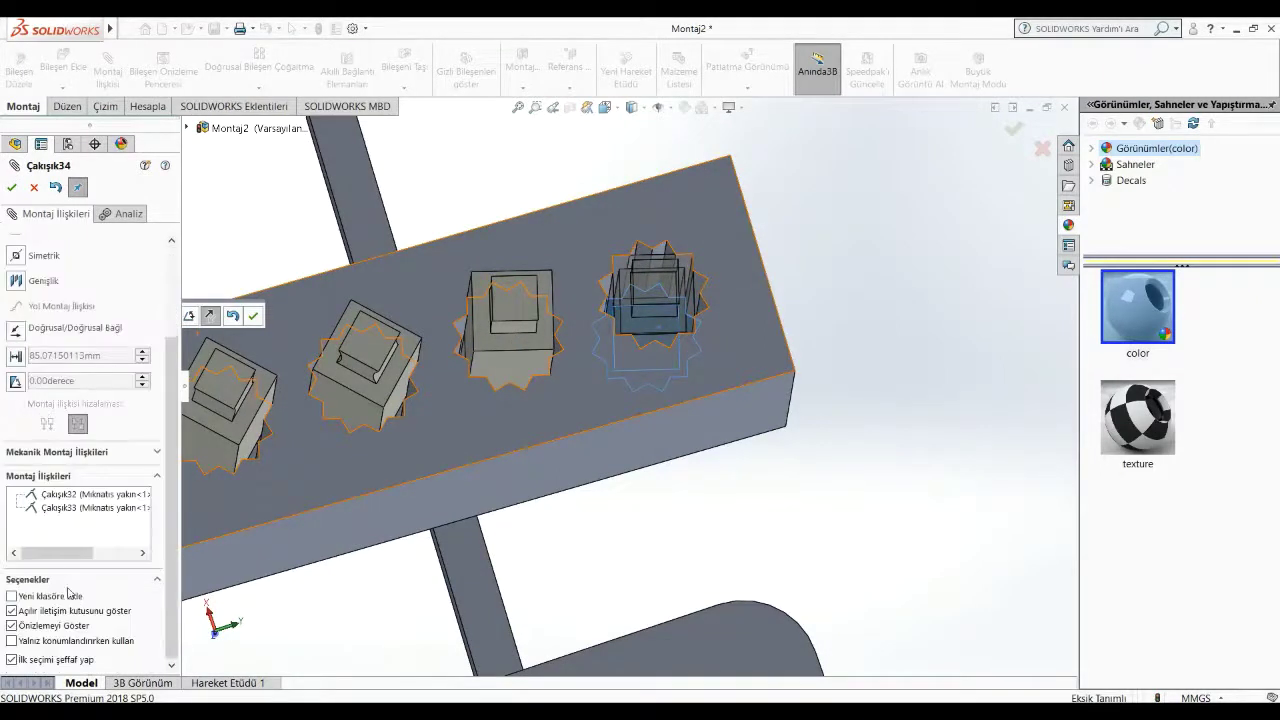
click(17, 356)
text(0)
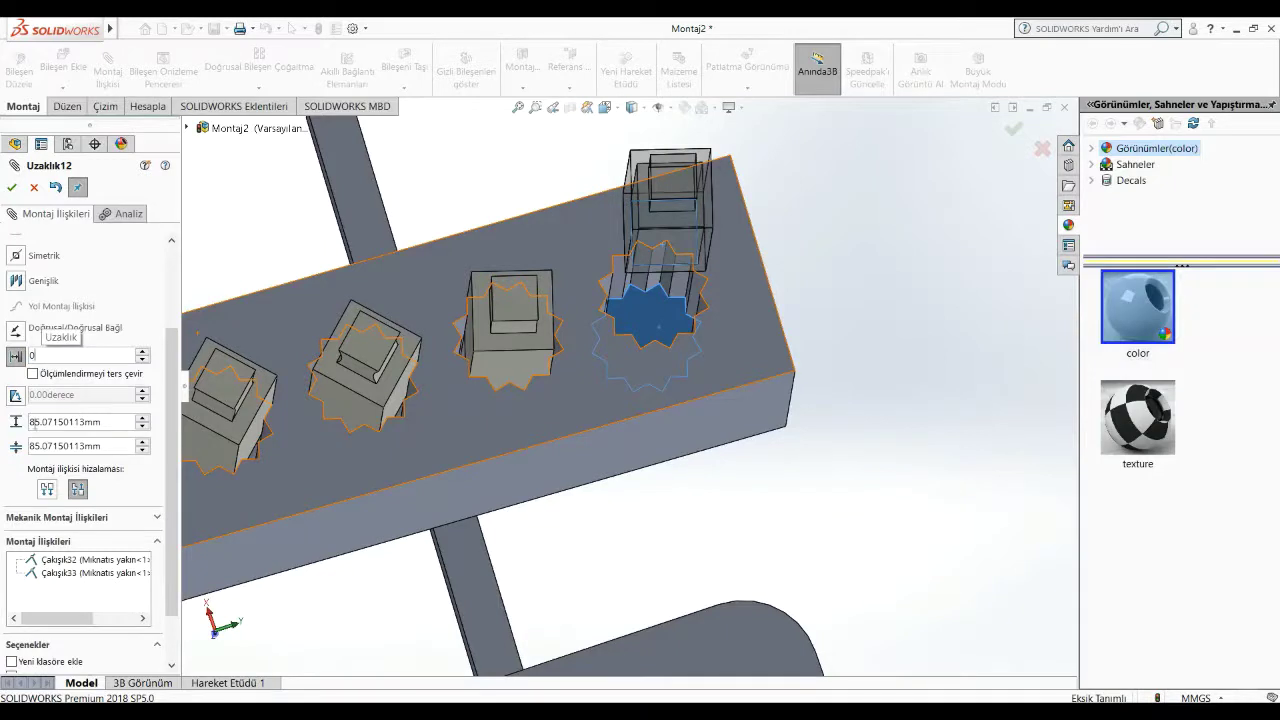
click(36, 421)
text(60)
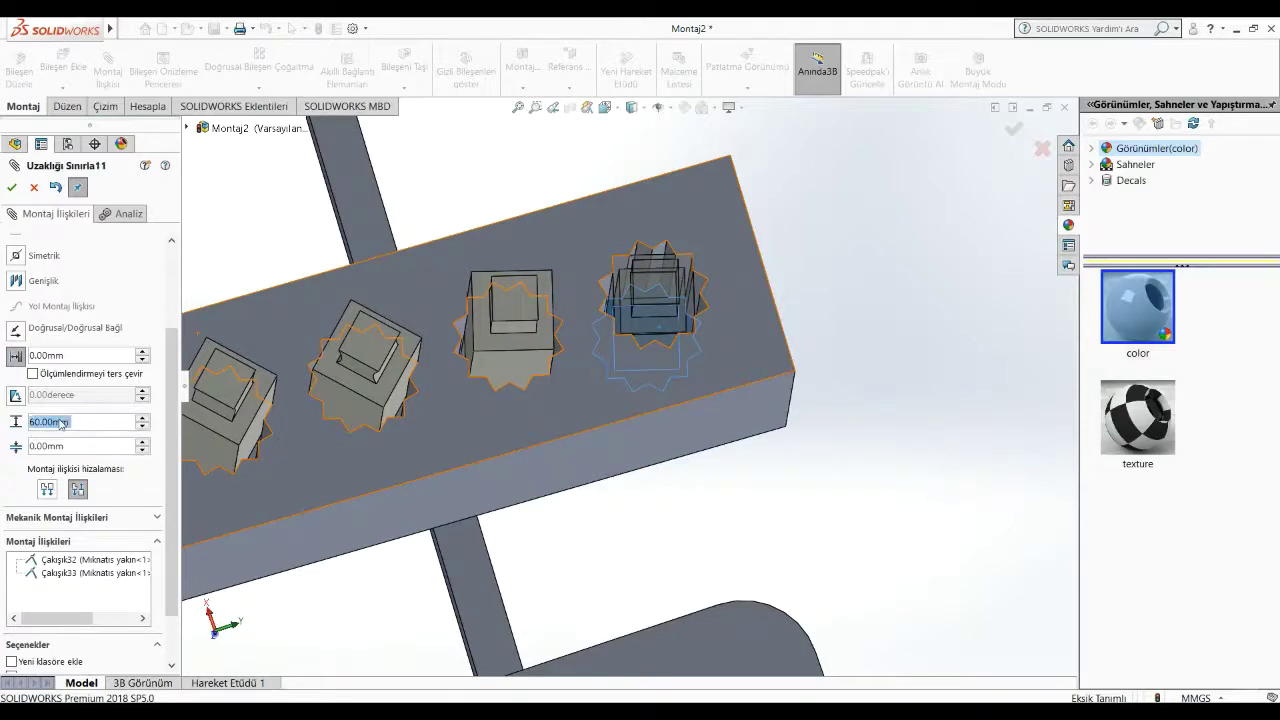
click(11, 187)
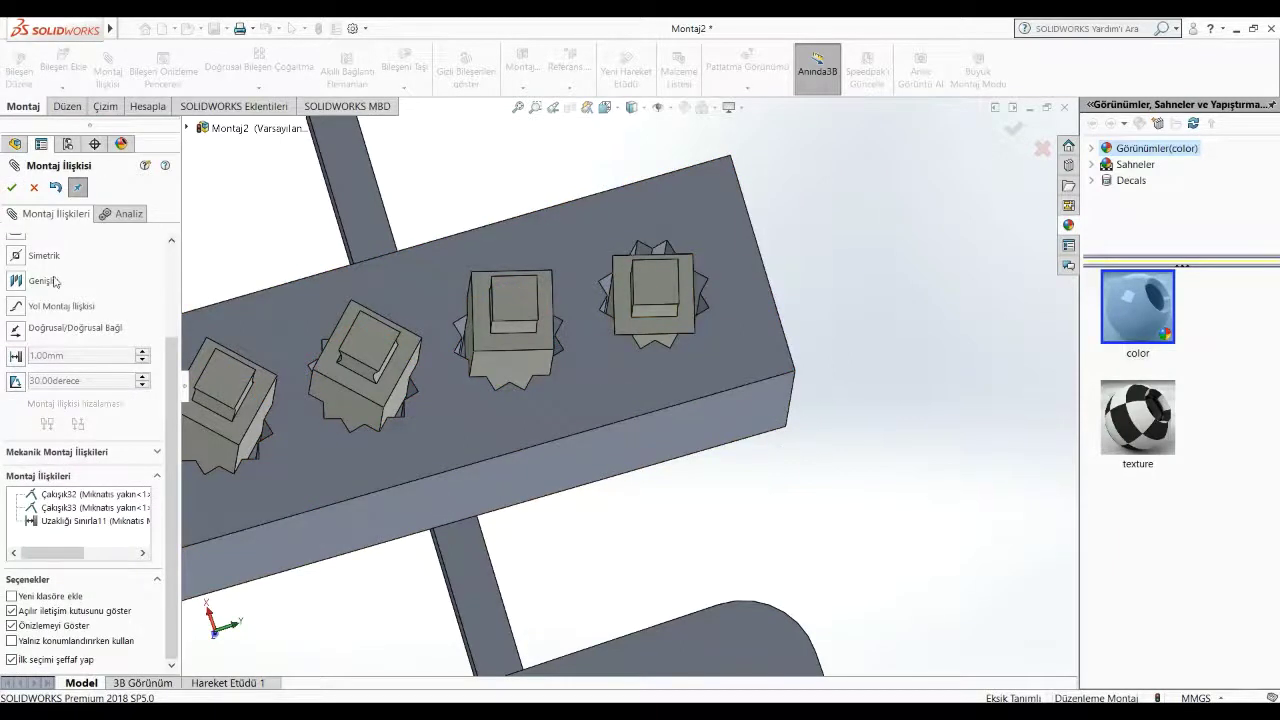
click(12, 188)
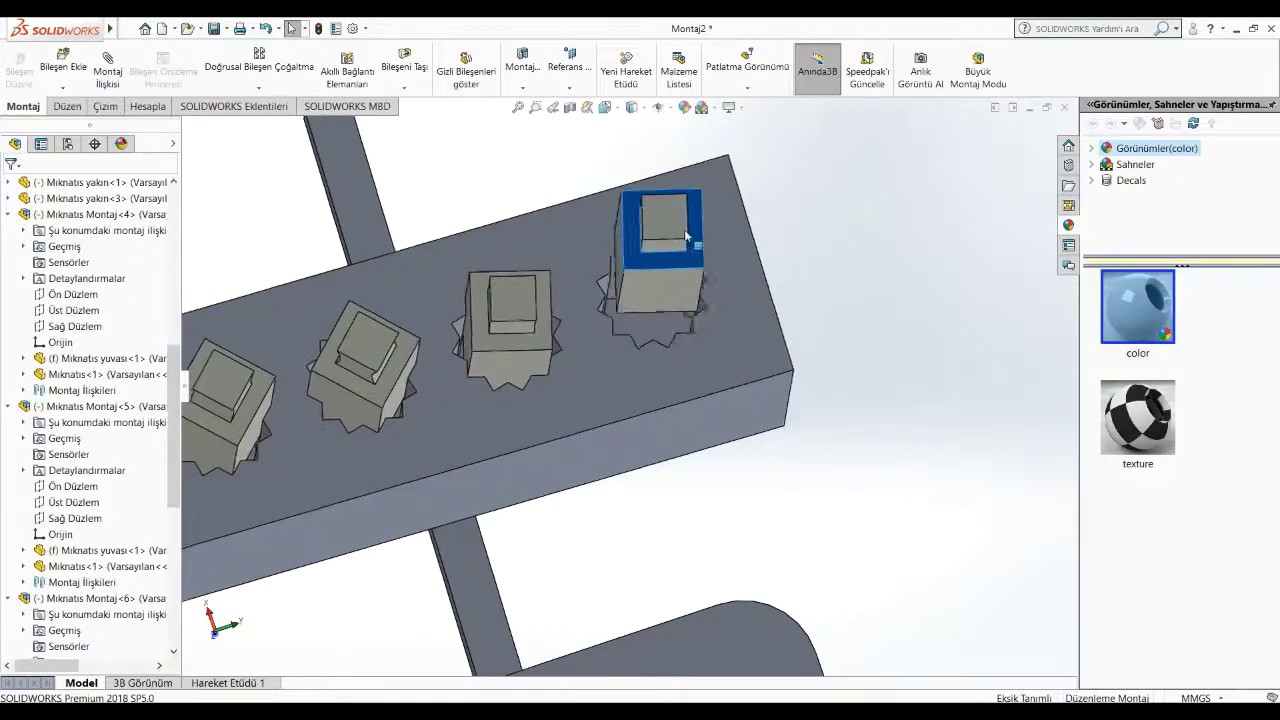
Step: Test the fourth magnet's travel, then rotate both slotted blocks about their shafts
drag(655, 295, 766, 416)
mouse_move(766, 416)
middle_down()
mouse_move(770, 245)
mouse_move(894, 243)
mouse_move(766, 331)
mouse_move(811, 277)
mouse_move(667, 240)
middle_up()
mouse_move(667, 240)
mouse_down()
mouse_move(609, 358)
mouse_move(563, 366)
mouse_up()
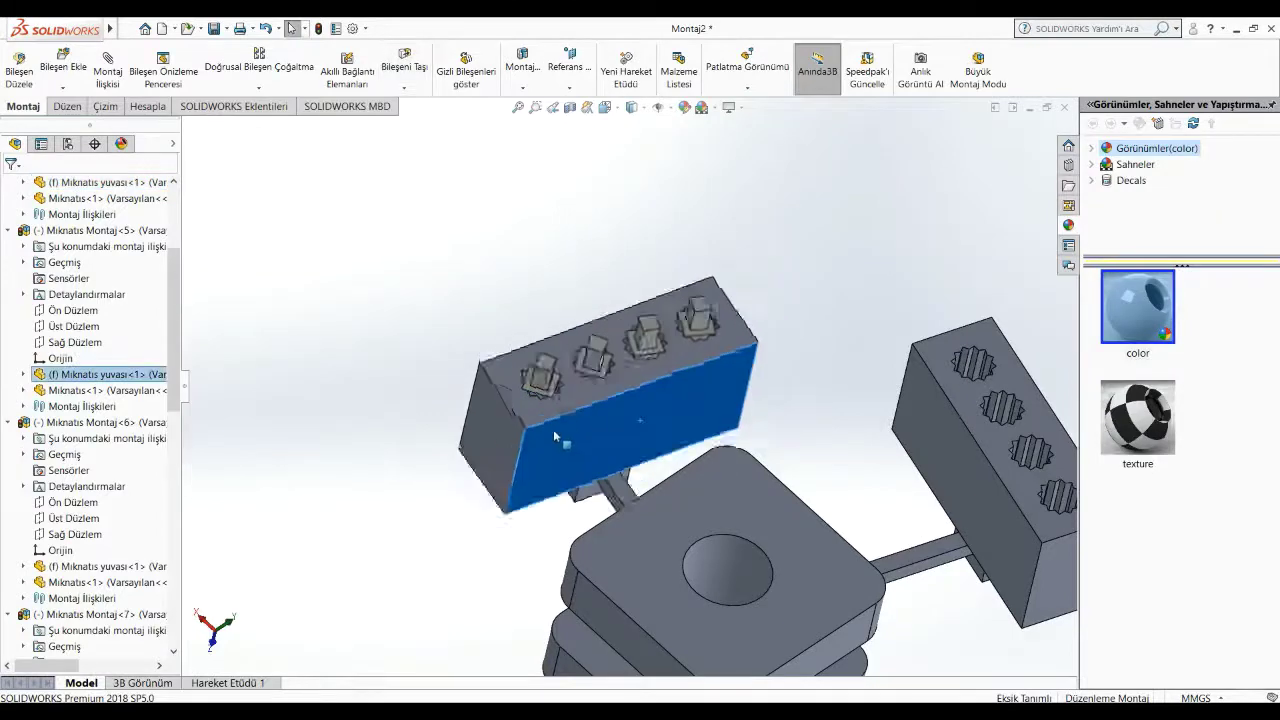
mouse_move(563, 434)
mouse_down()
mouse_move(447, 535)
mouse_move(440, 520)
mouse_up()
middle_drag(440, 520, 714, 354)
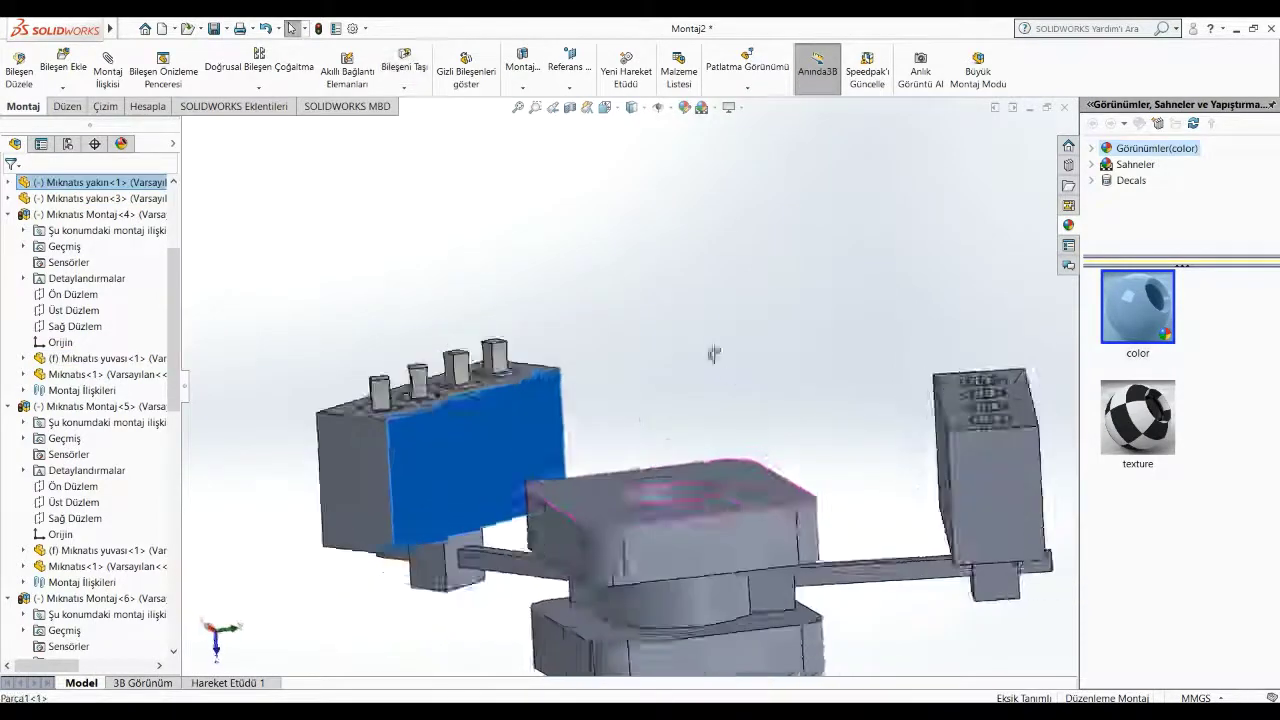
drag(960, 472, 905, 653)
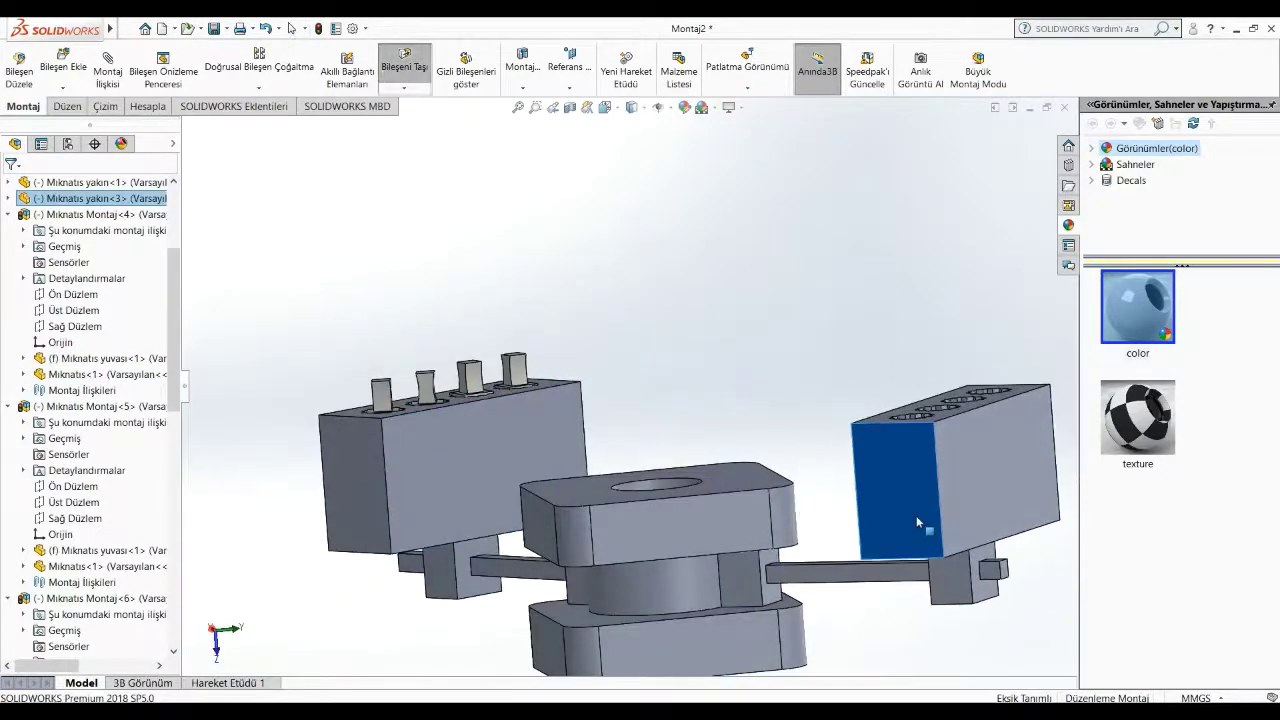
scroll(655, 400, up, 3)
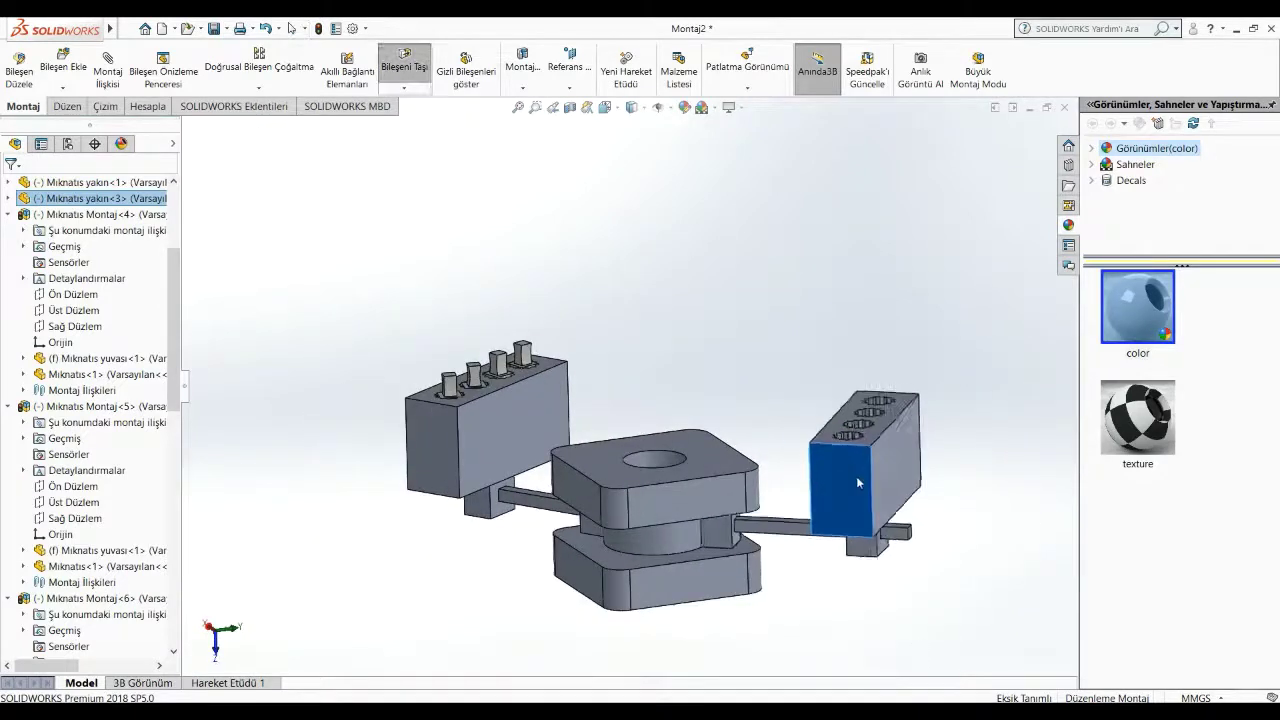
mouse_move(856, 476)
mouse_down()
mouse_move(848, 497)
mouse_move(824, 491)
mouse_up()
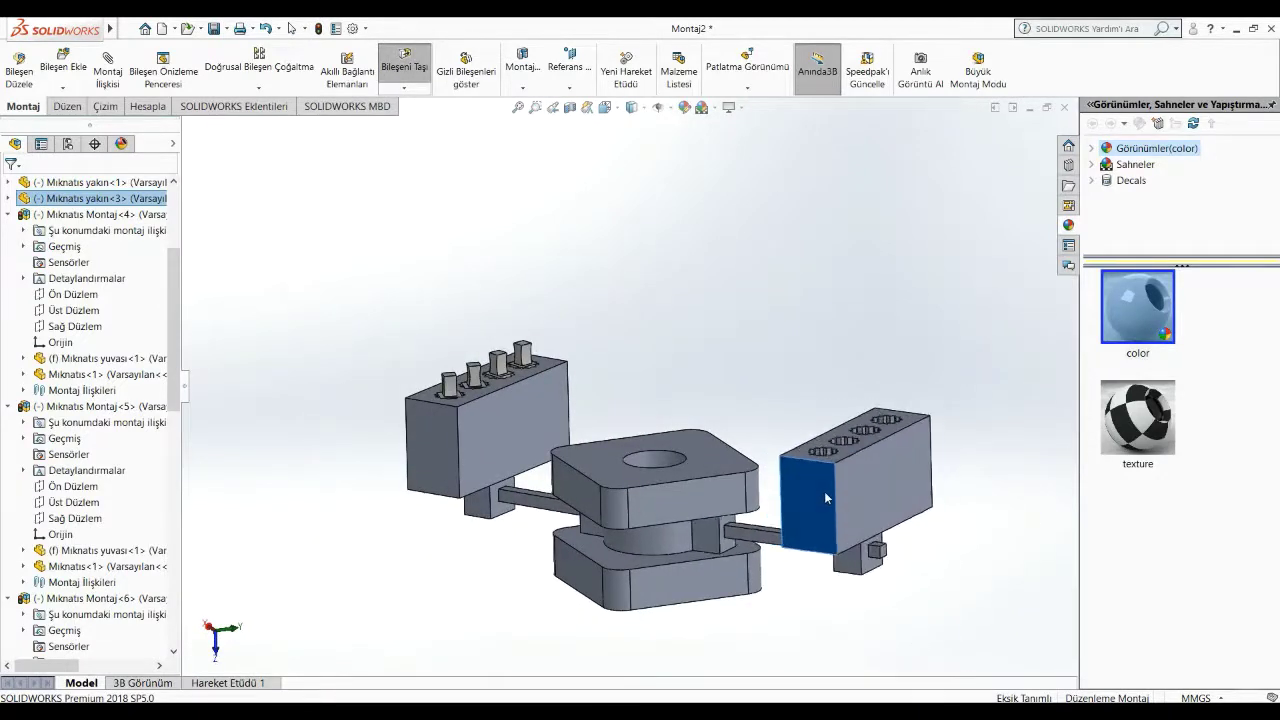
middle_drag(745, 627, 671, 360)
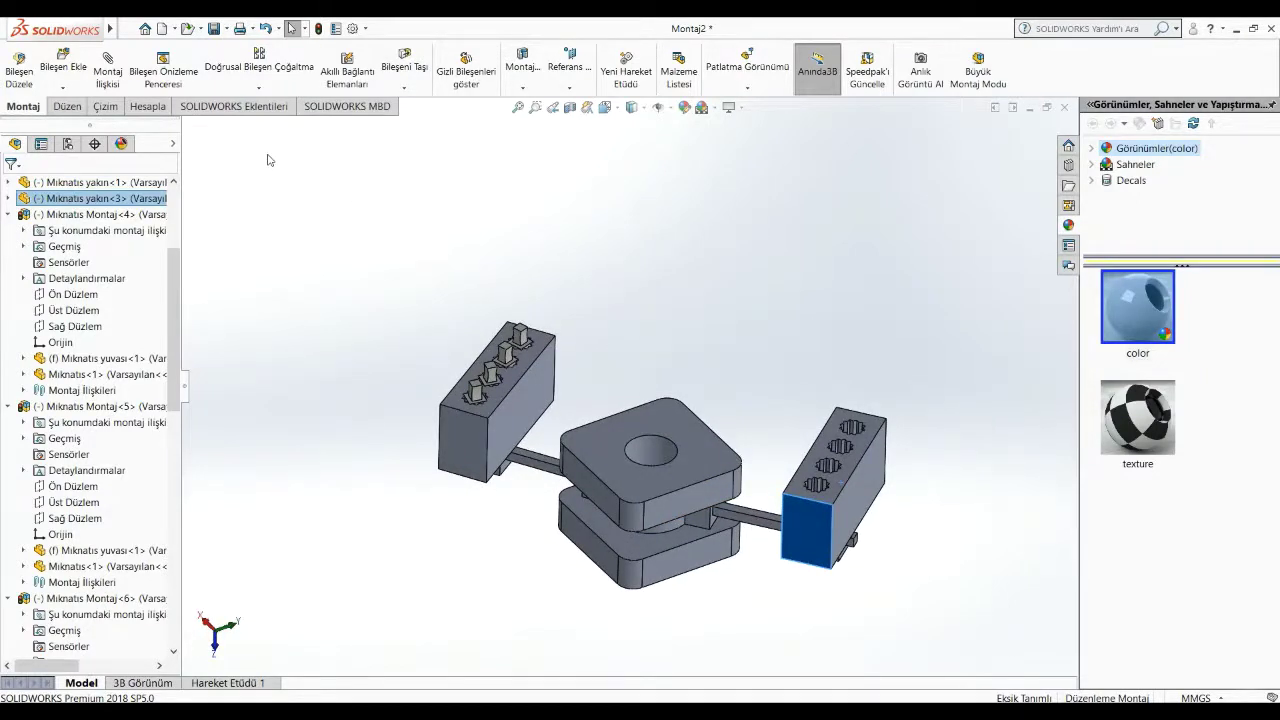
Step: Save and rebuild the current assembly, then start a new assembly document
click(214, 31)
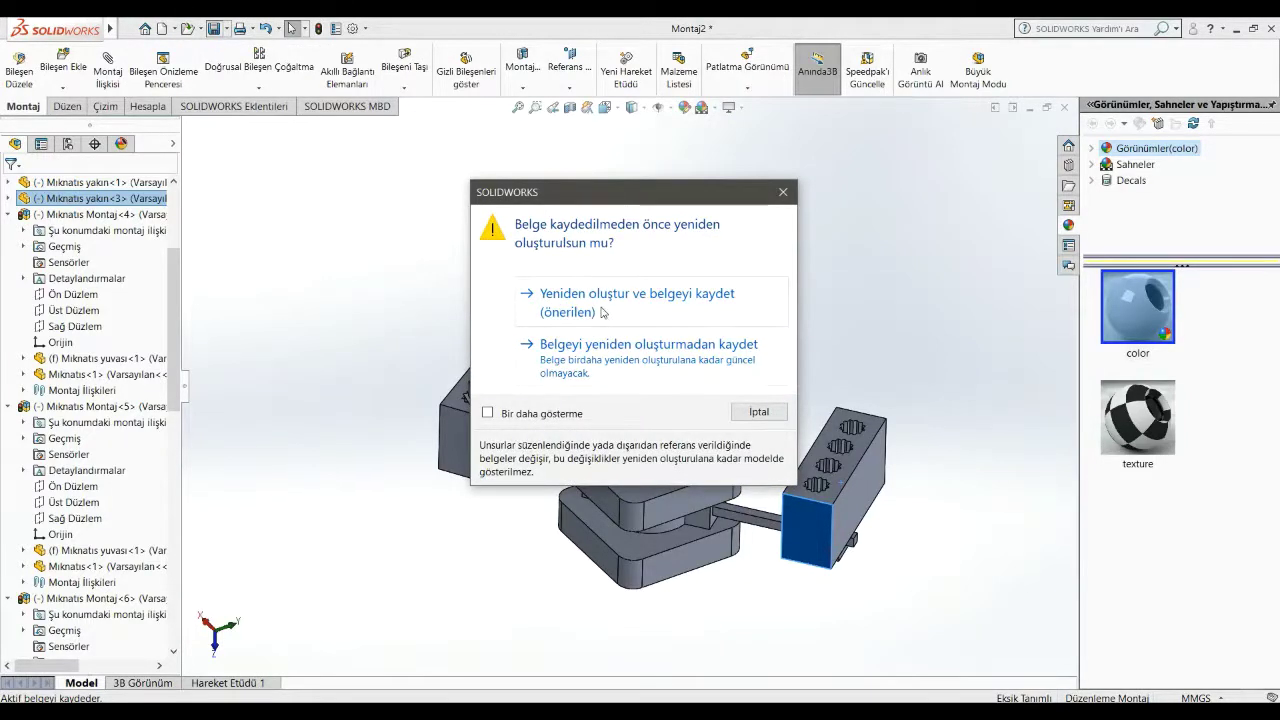
click(593, 312)
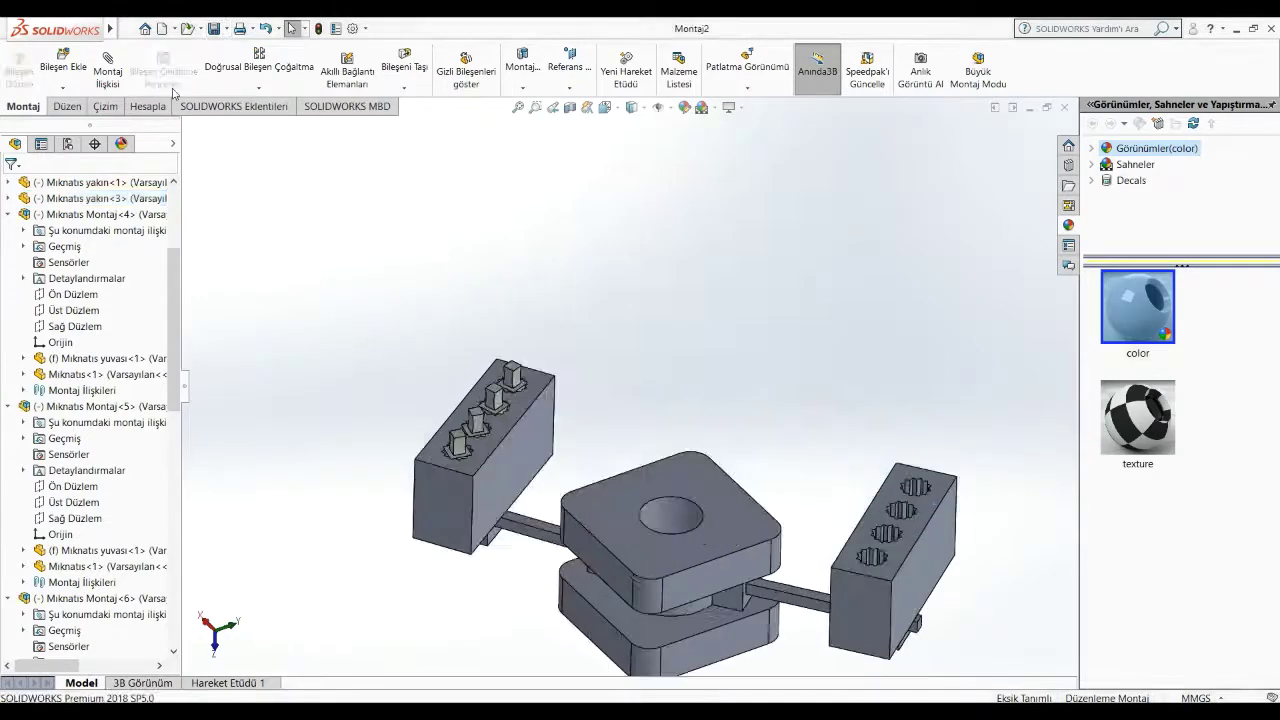
click(173, 33)
click(204, 50)
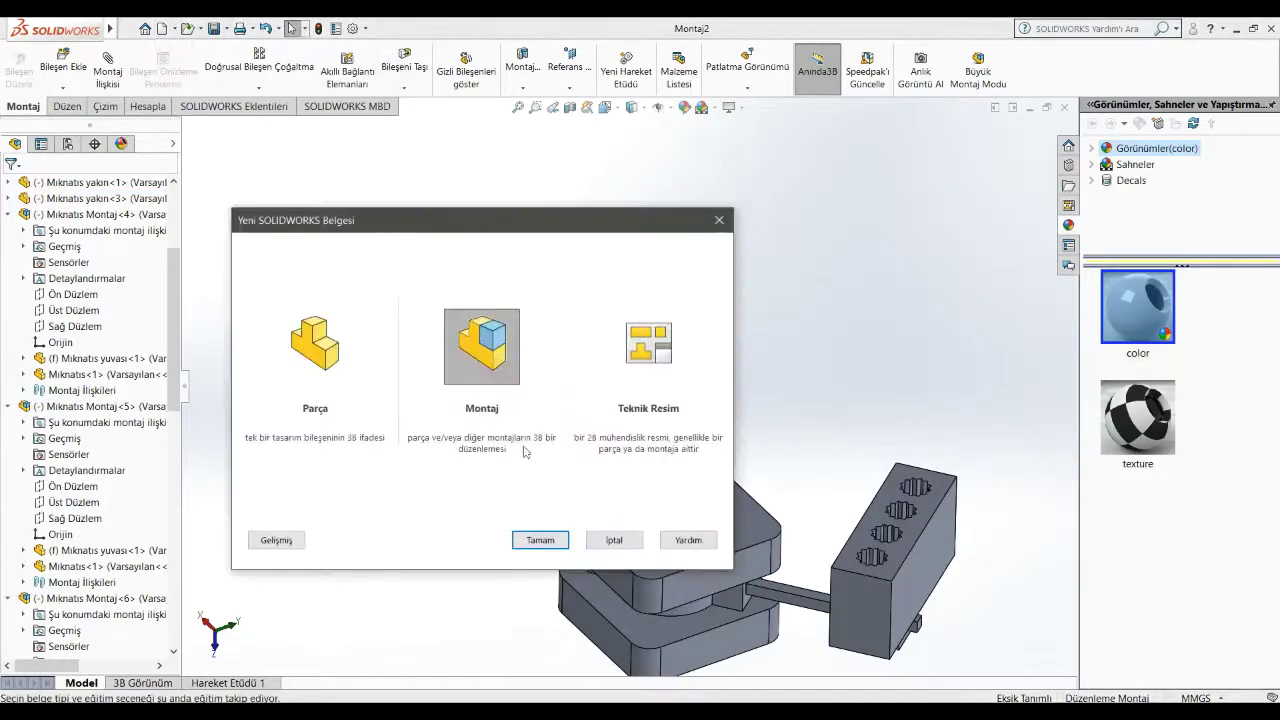
click(540, 540)
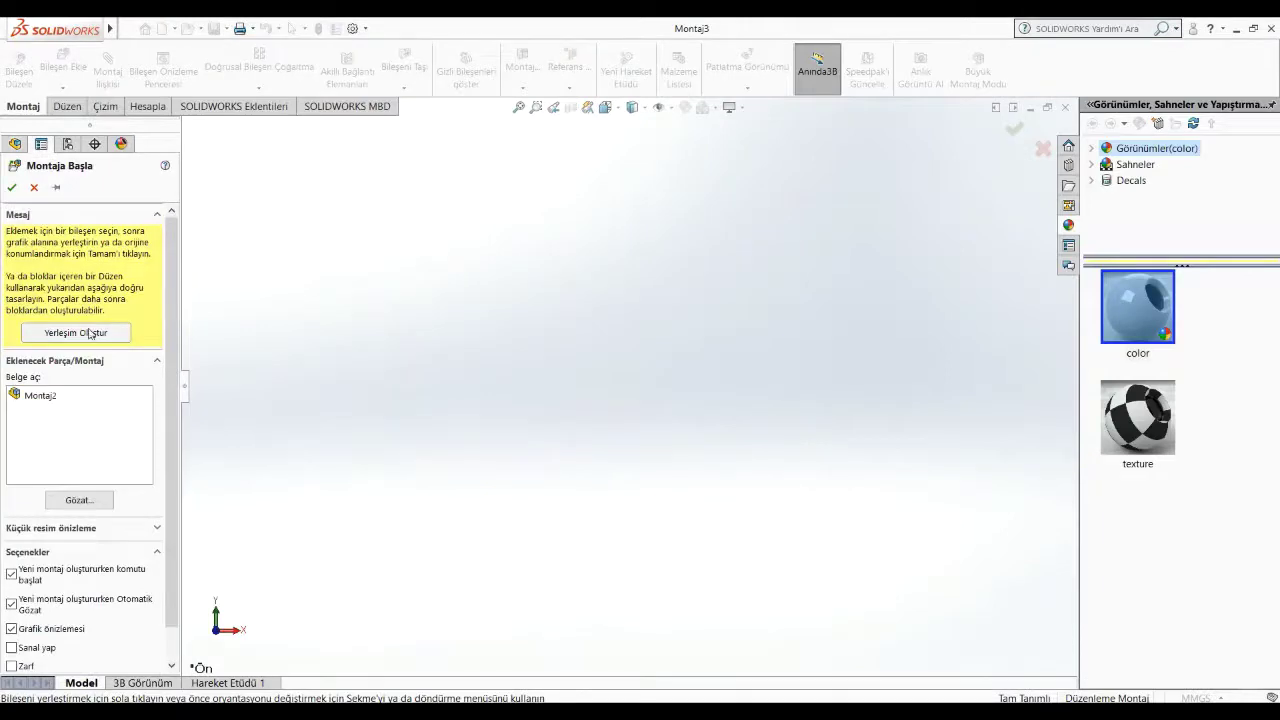
Step: Insert the Mıknatıs orta part as the first component of the new assembly Montaj3
click(95, 501)
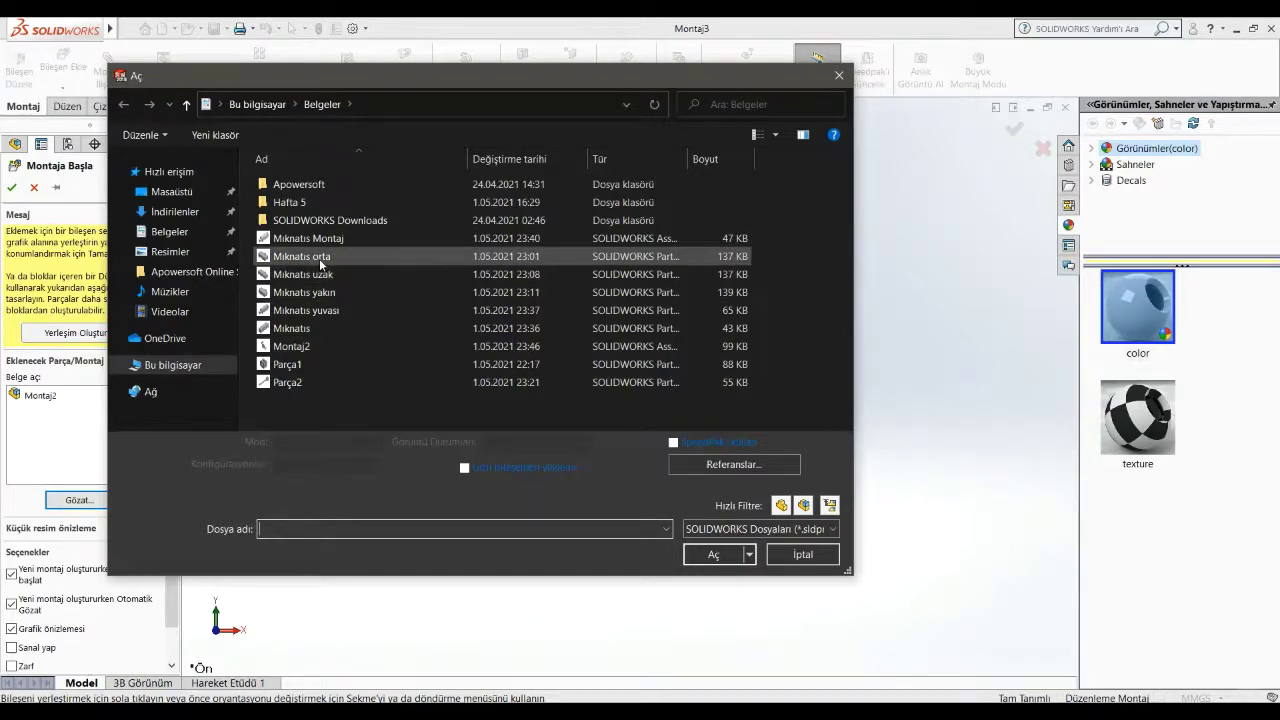
click(321, 256)
click(722, 550)
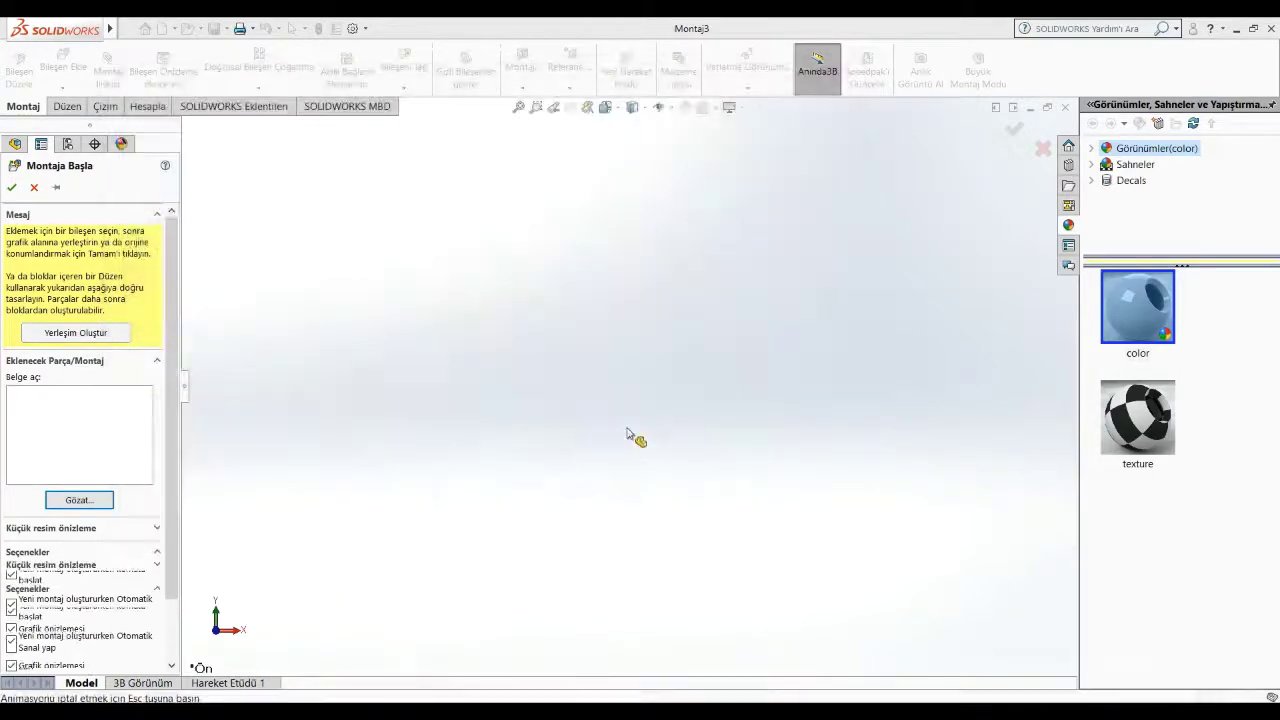
click(630, 417)
middle_drag(714, 543, 658, 332)
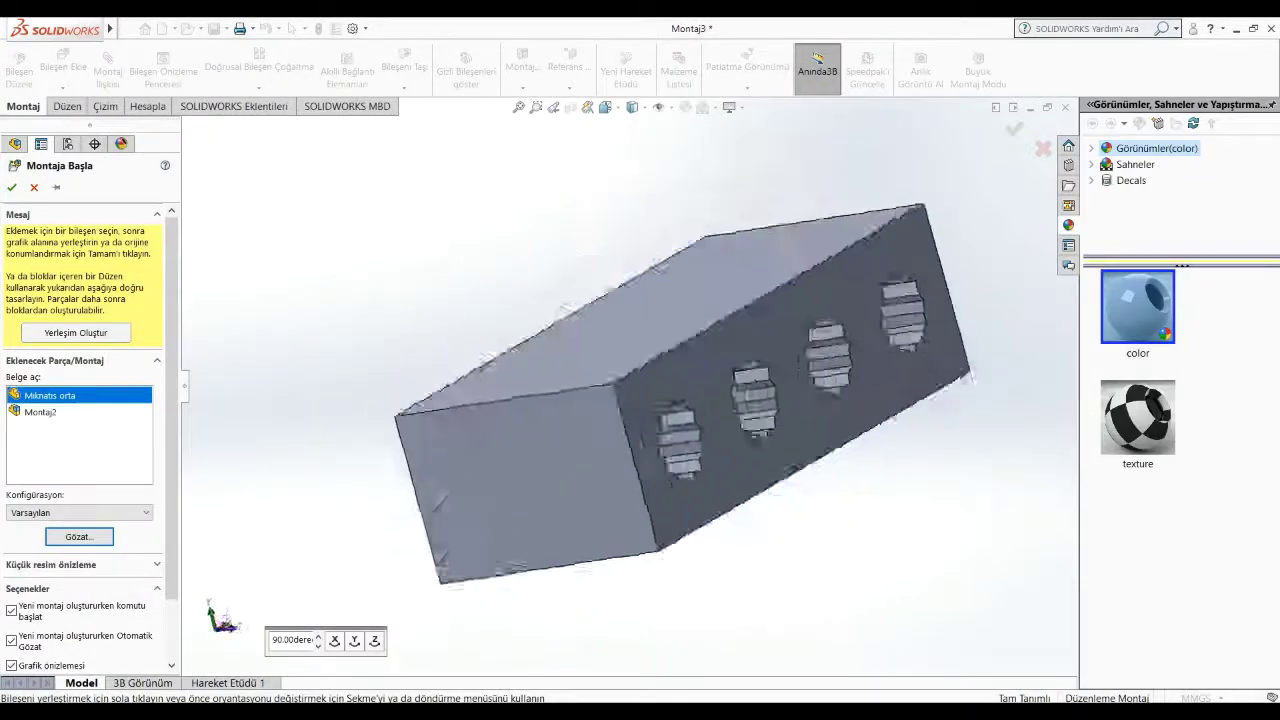
scroll(659, 332, up, 2)
scroll(469, 264, up, 2)
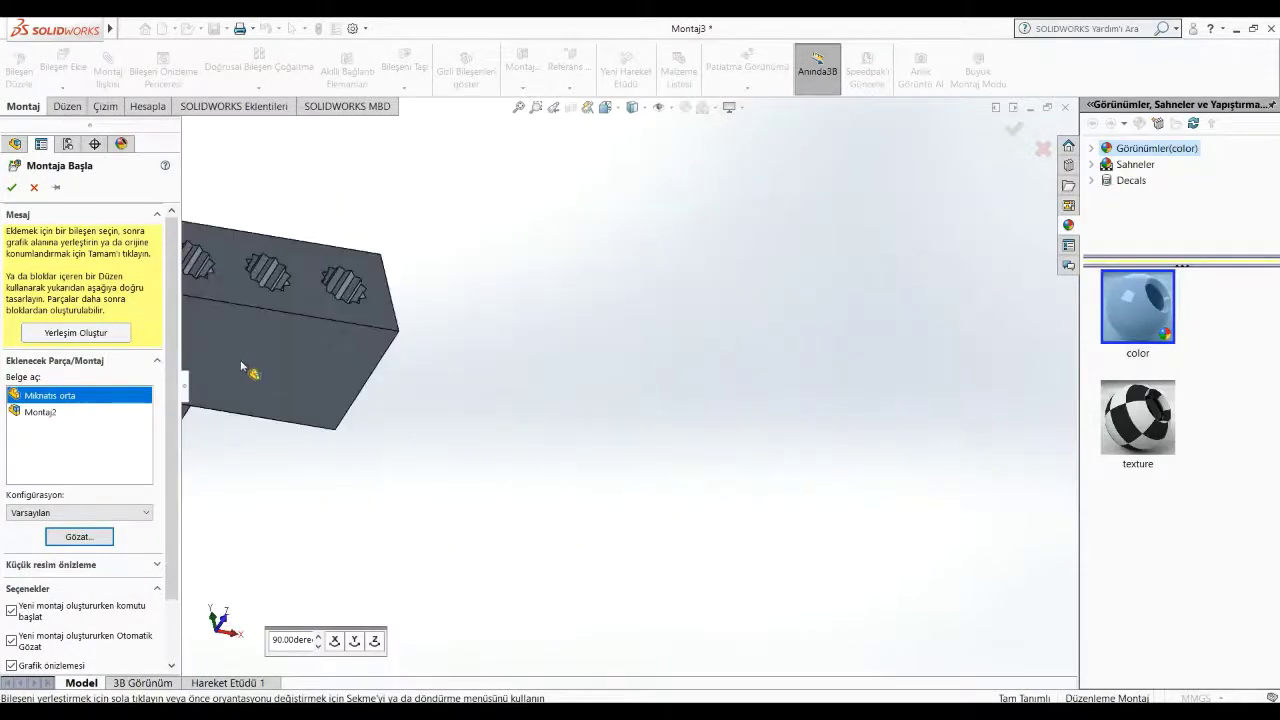
click(553, 375)
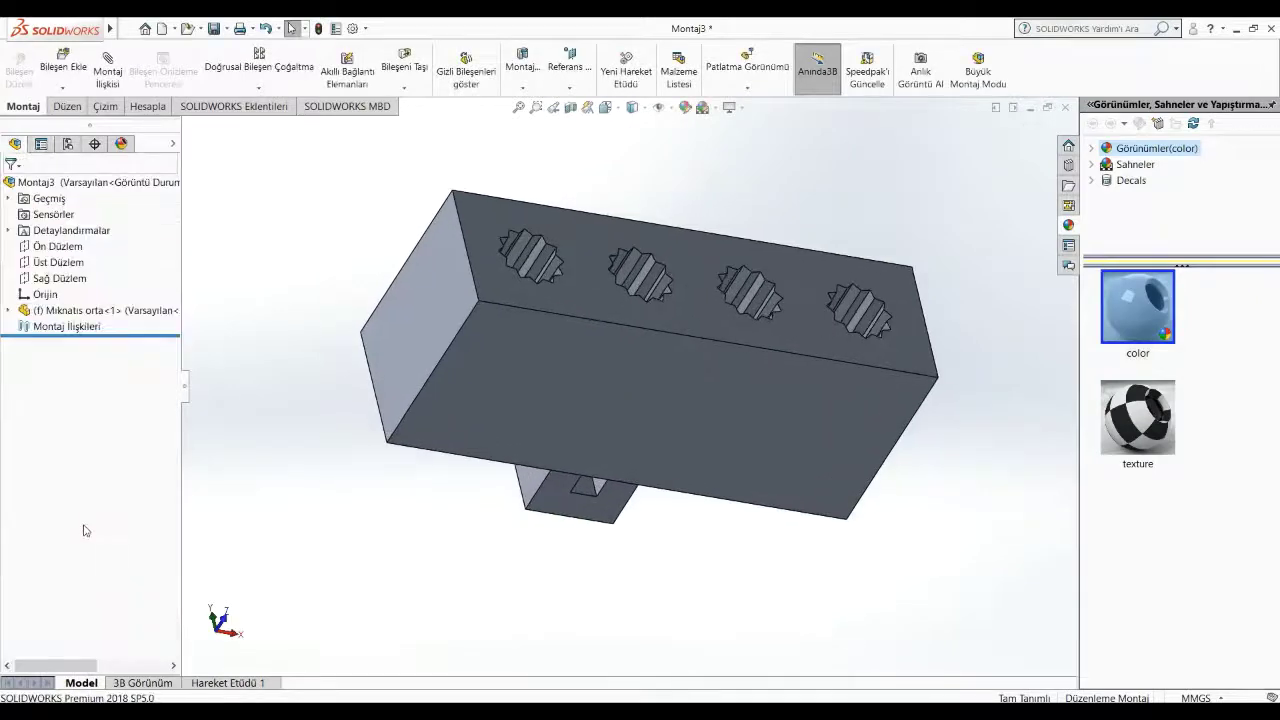
click(63, 65)
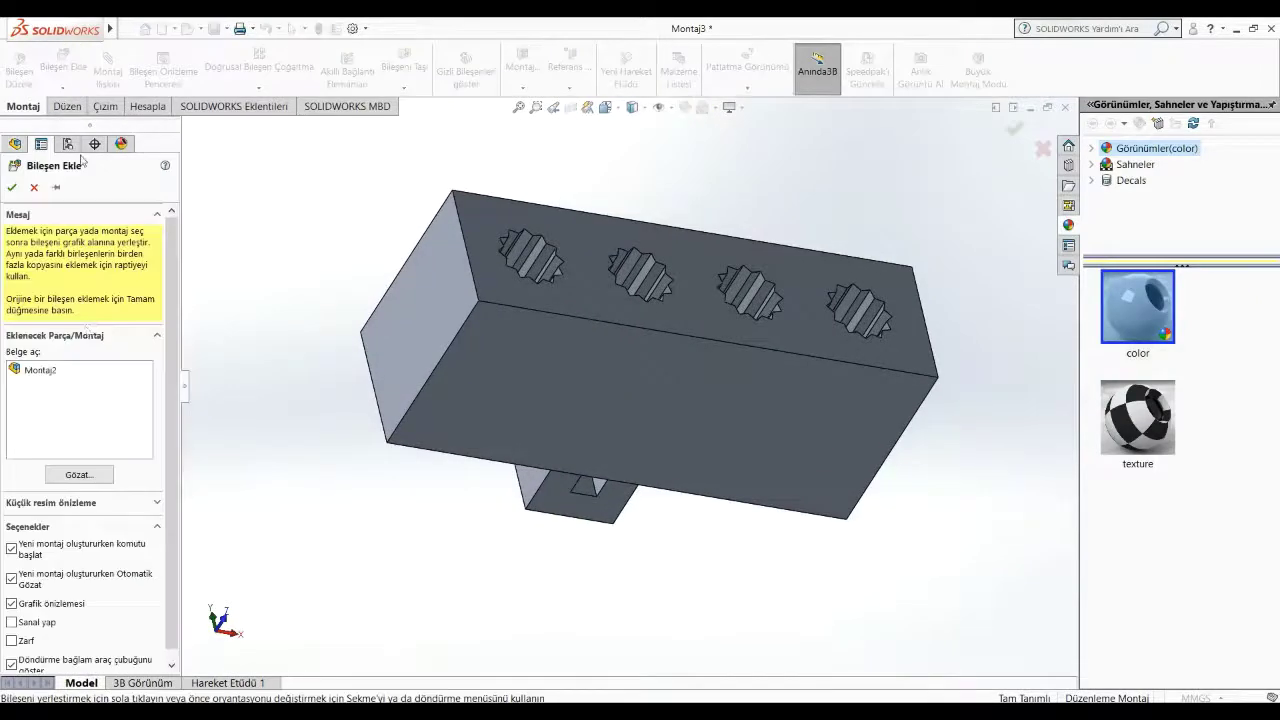
Step: Insert the Mıknatıs Montaj subassembly and place it beside Mıknatıs orta
click(65, 473)
click(318, 238)
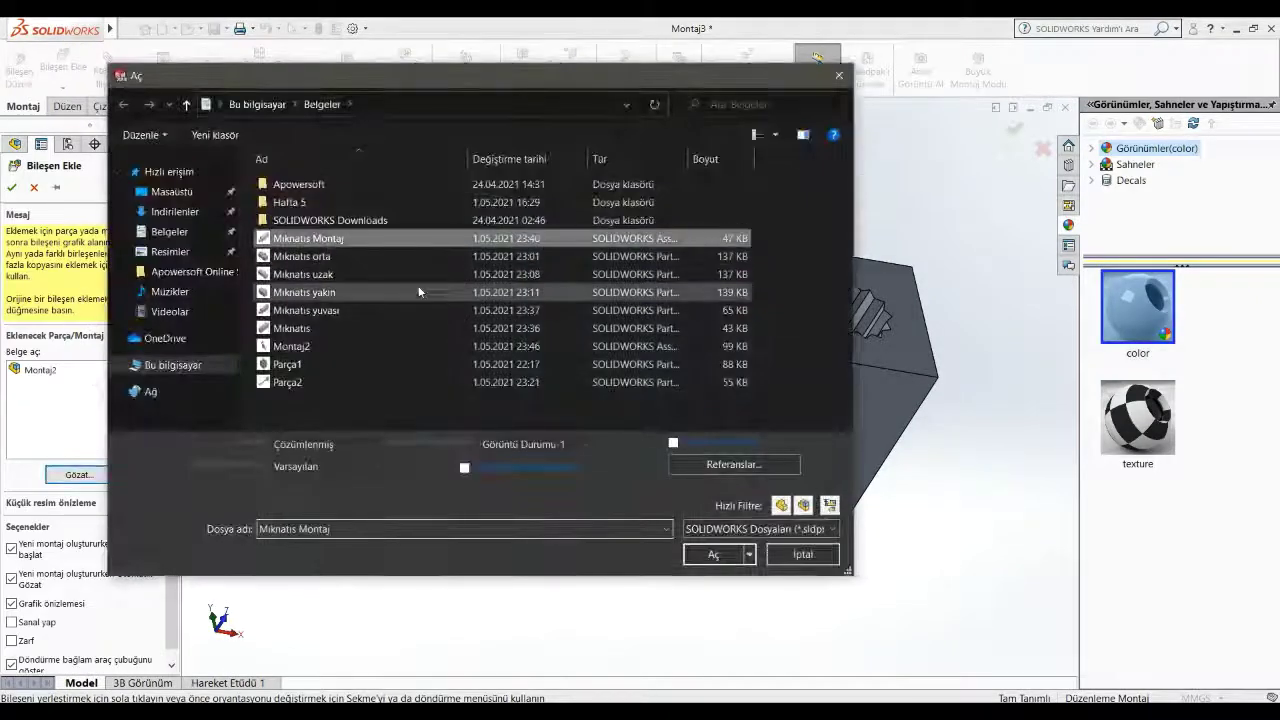
click(688, 548)
mouse_move(620, 566)
middle_down()
mouse_move(584, 554)
mouse_move(606, 543)
middle_up()
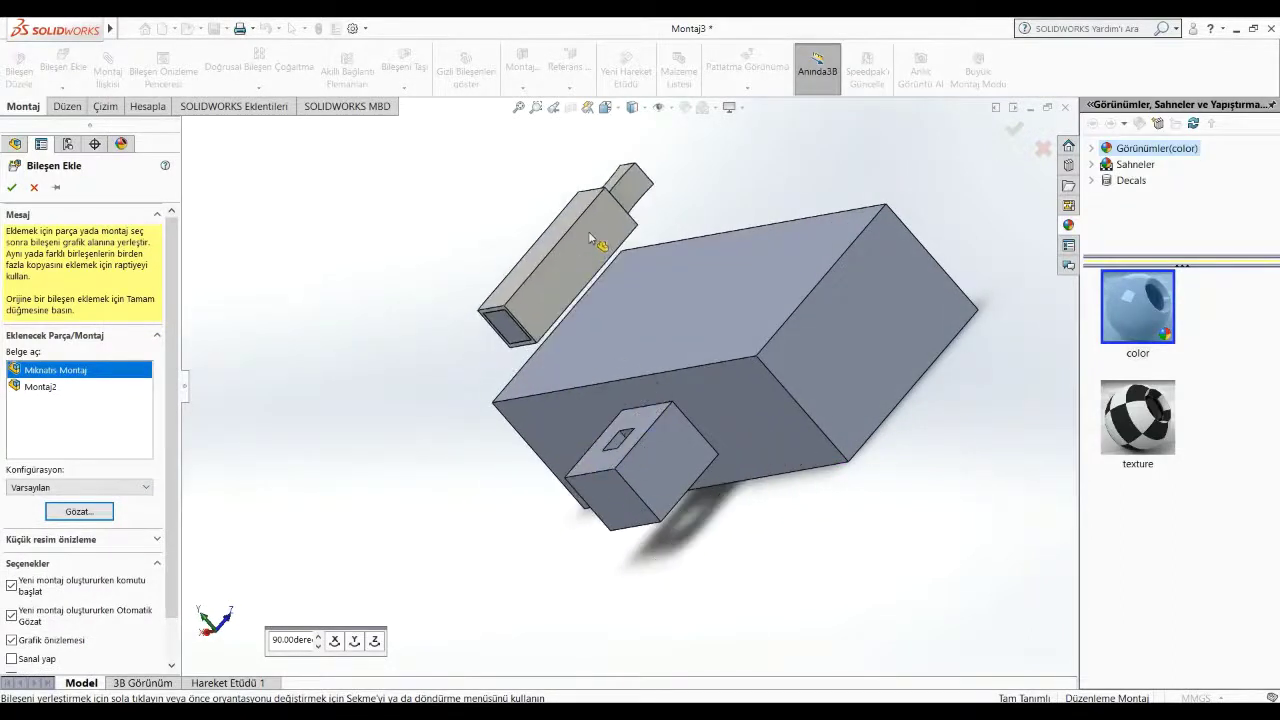
click(565, 240)
Step: Select the magnet holder and a face of its gear-shaped hole for mating
mouse_move(565, 240)
middle_down()
mouse_move(491, 423)
mouse_move(457, 343)
middle_up()
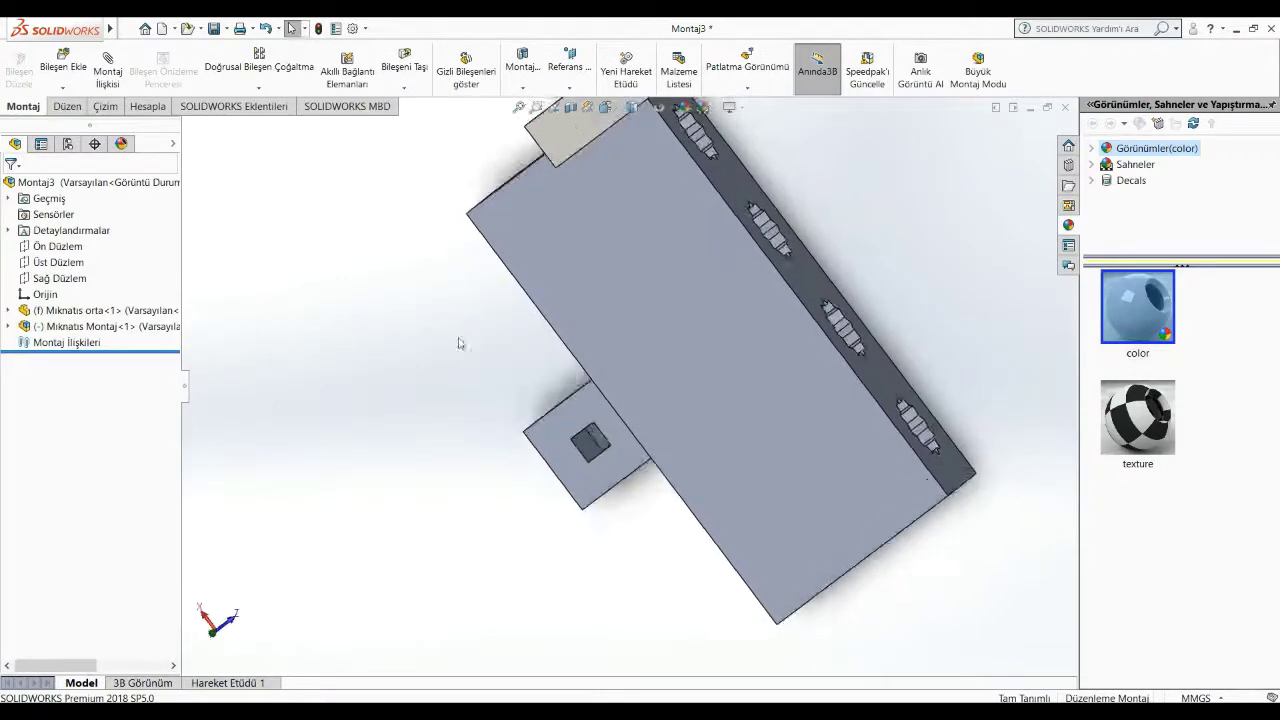
scroll(482, 314, up, 3)
scroll(618, 224, down, 5)
mouse_move(618, 224)
middle_down()
mouse_move(620, 490)
mouse_move(664, 578)
middle_up()
click(620, 490)
ctrl+click(690, 529)
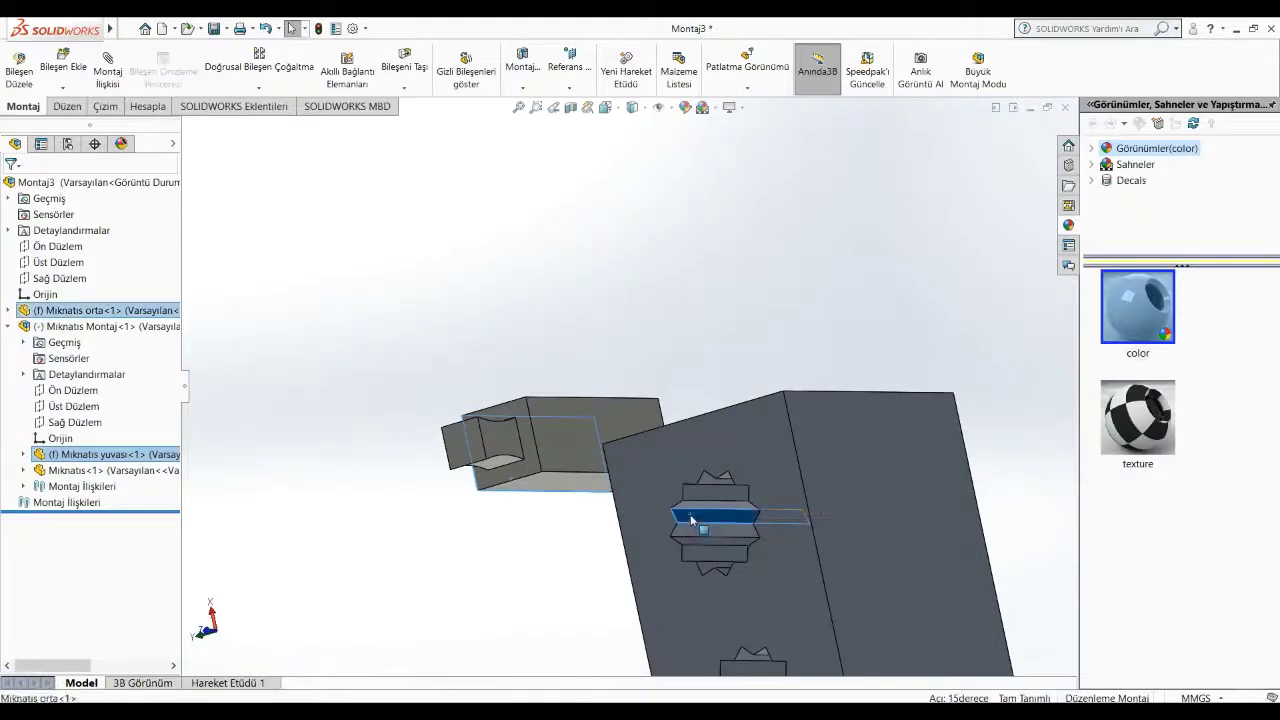
middle_drag(908, 511, 979, 396)
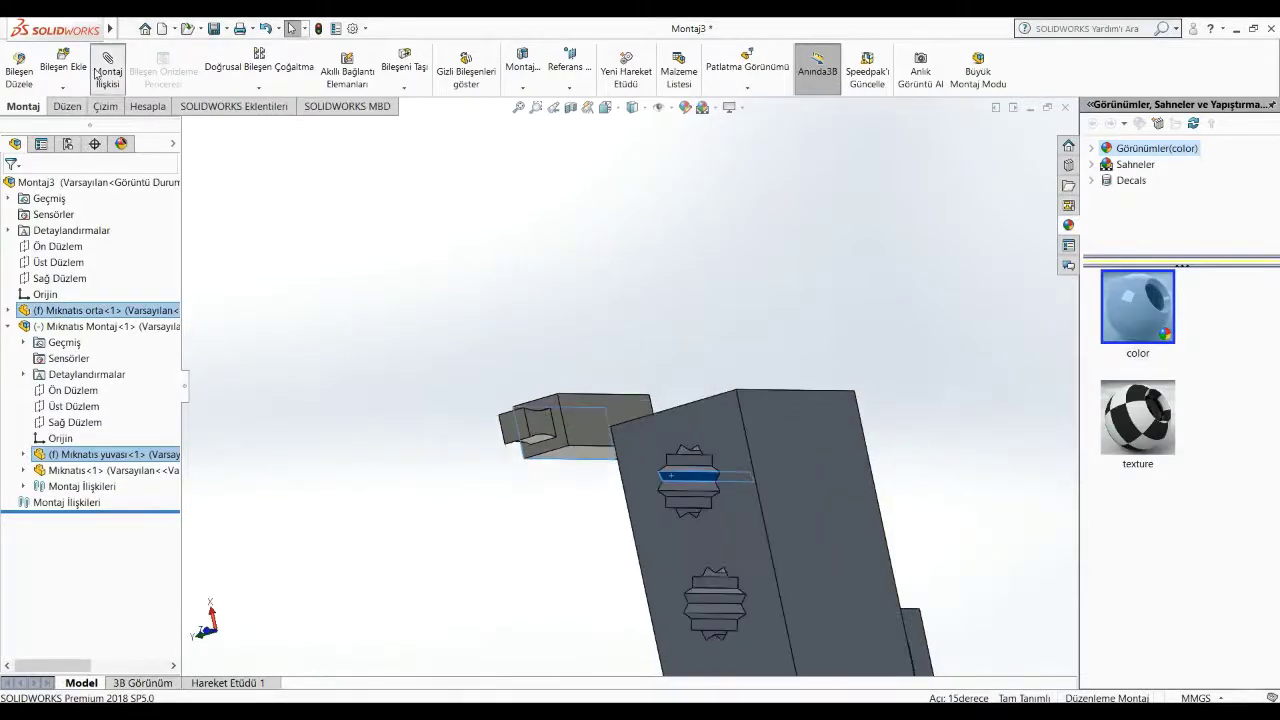
Step: Add a coincident mate between the holder face and the block's top face
click(97, 72)
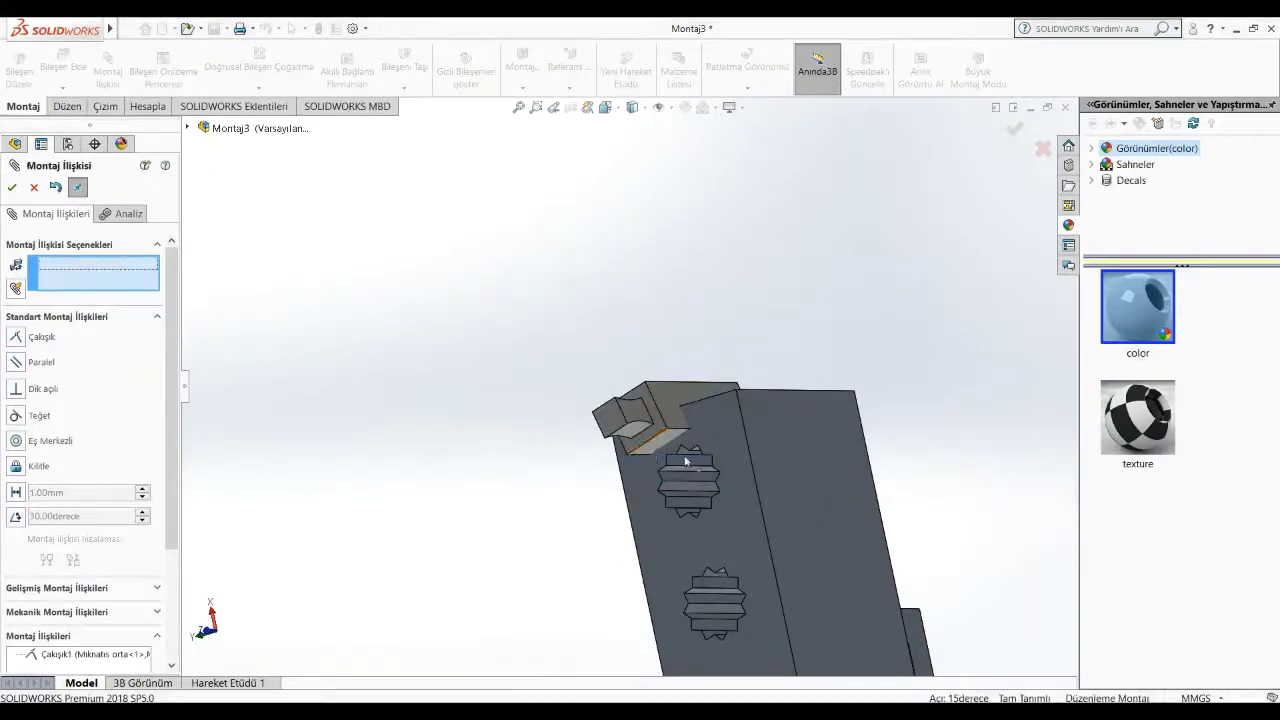
middle_drag(686, 460, 761, 367)
middle_drag(678, 436, 869, 544)
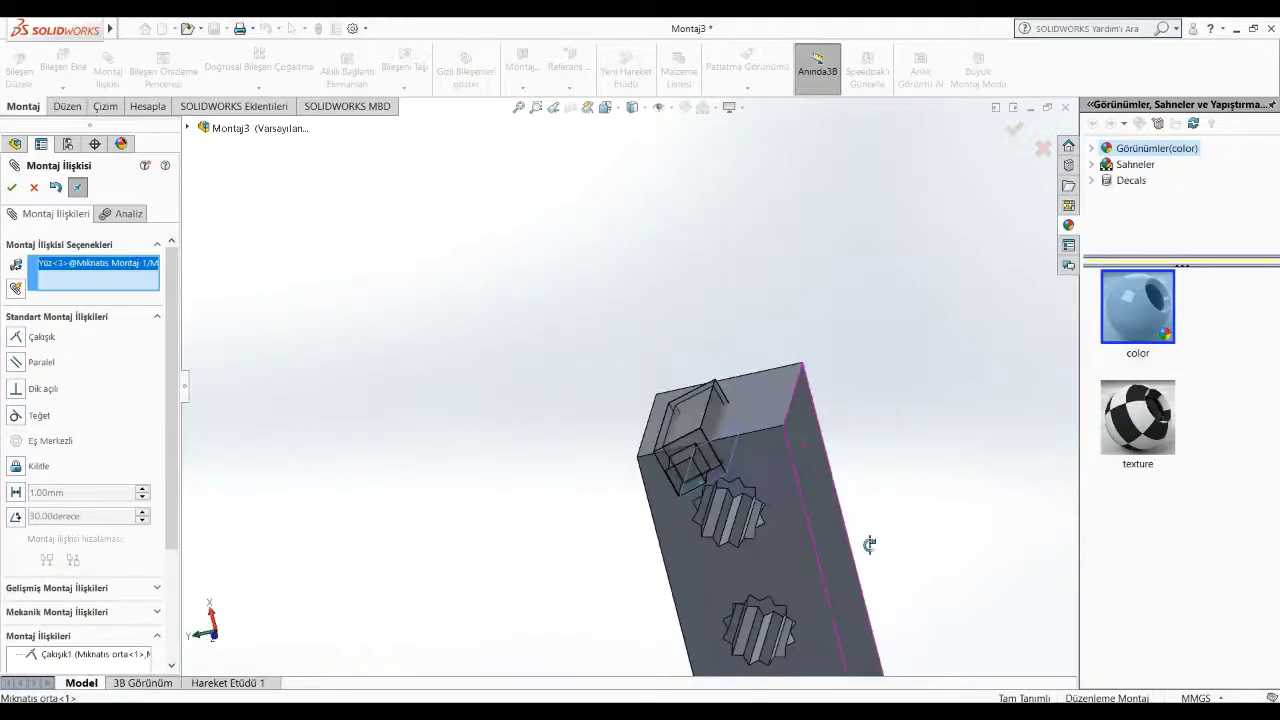
click(758, 526)
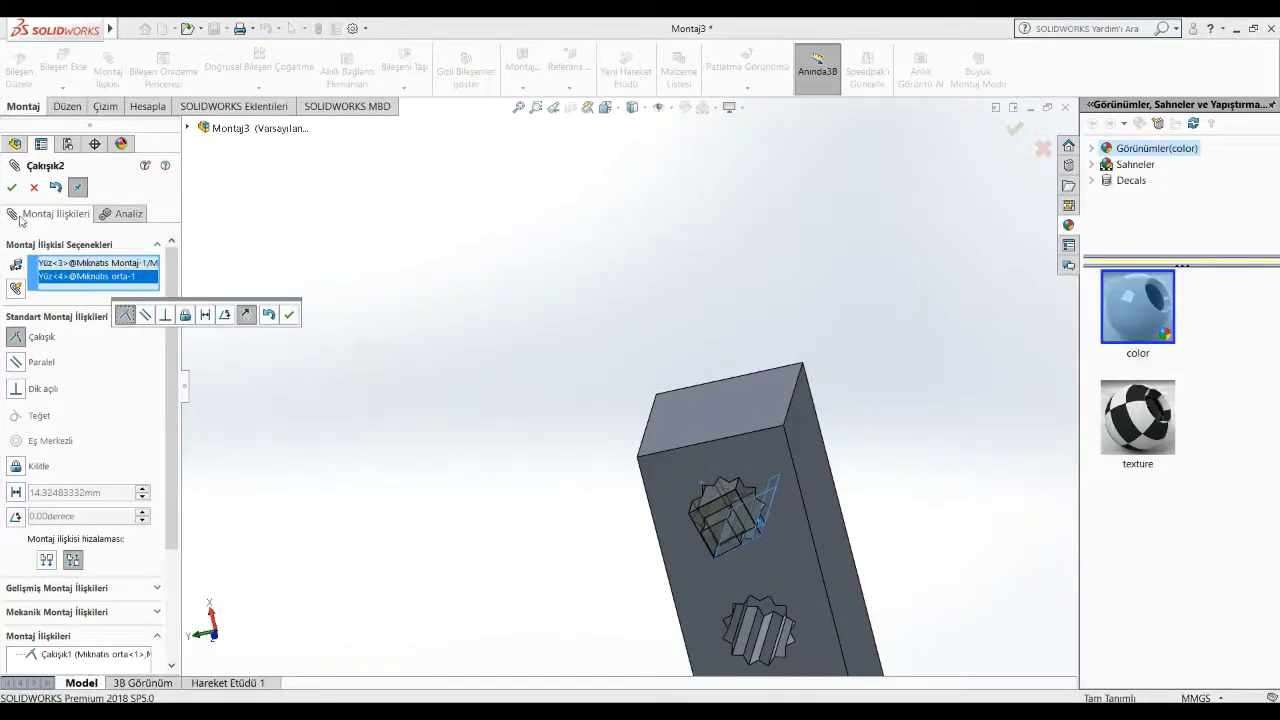
click(11, 187)
Step: Reselect the magnet hole face on Mıknatıs orta and view it face-on
mouse_move(666, 314)
middle_down()
mouse_move(529, 494)
mouse_move(586, 537)
middle_up()
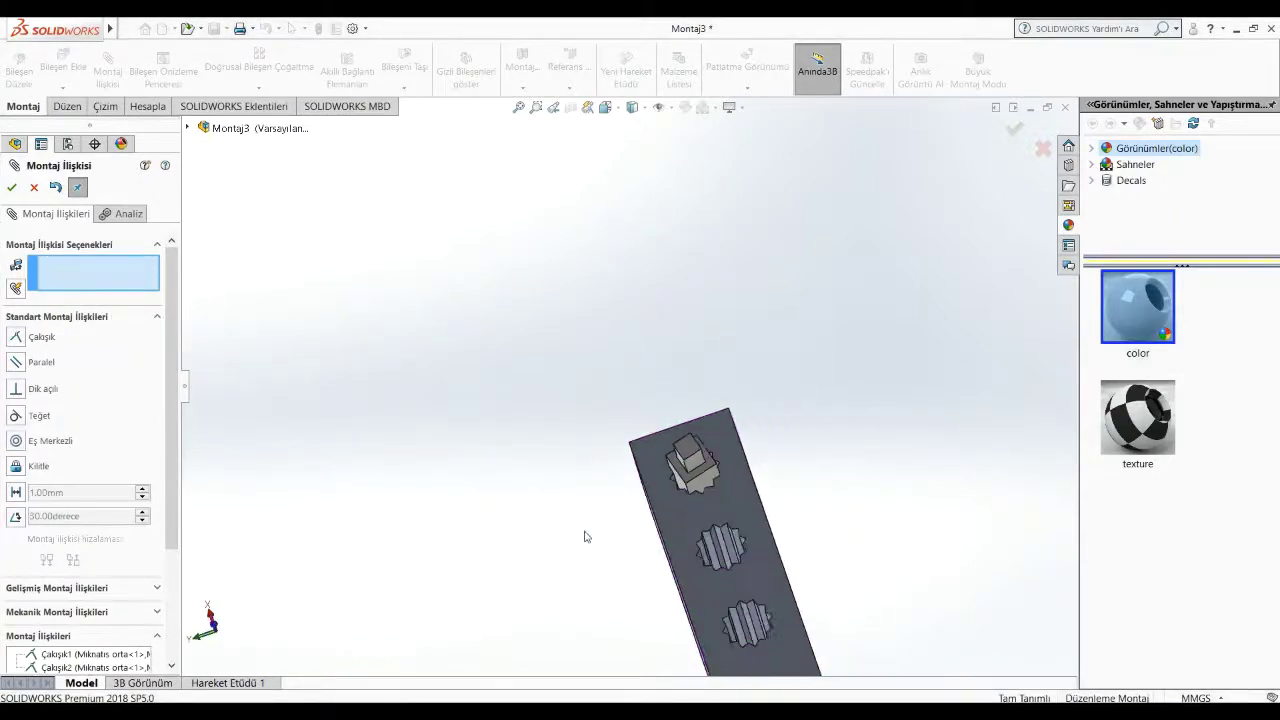
click(705, 480)
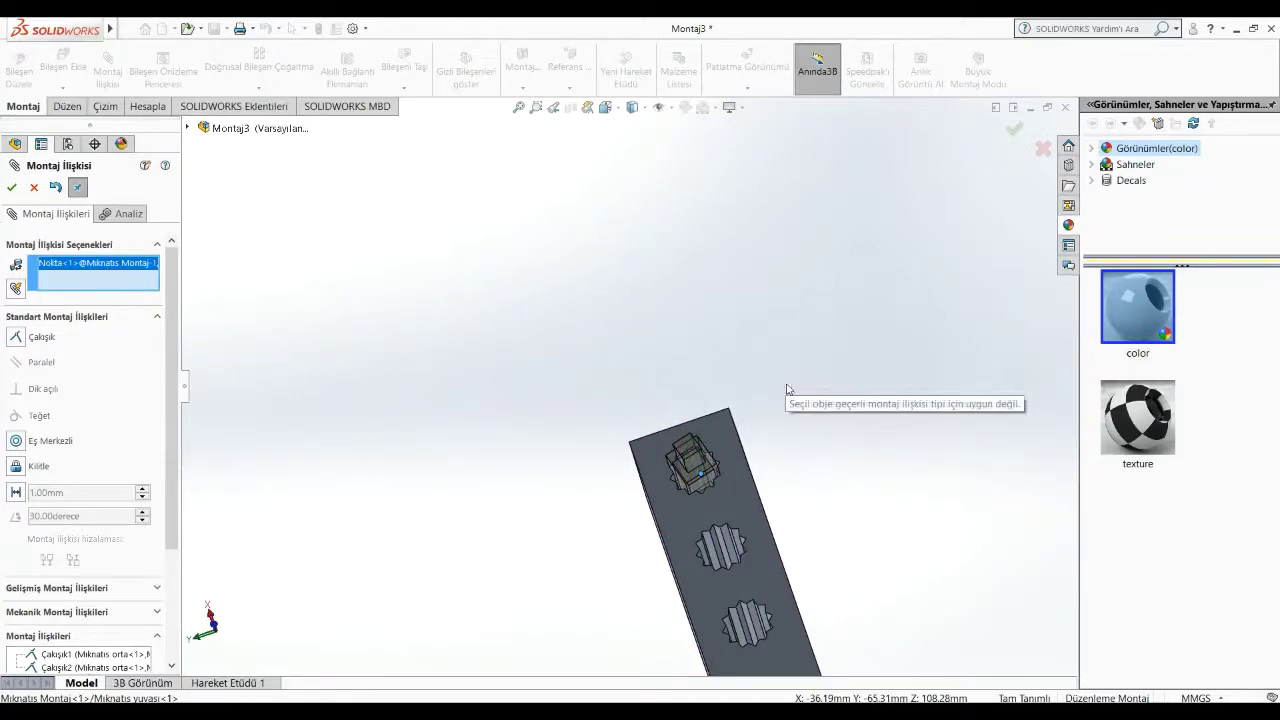
key(Escape)
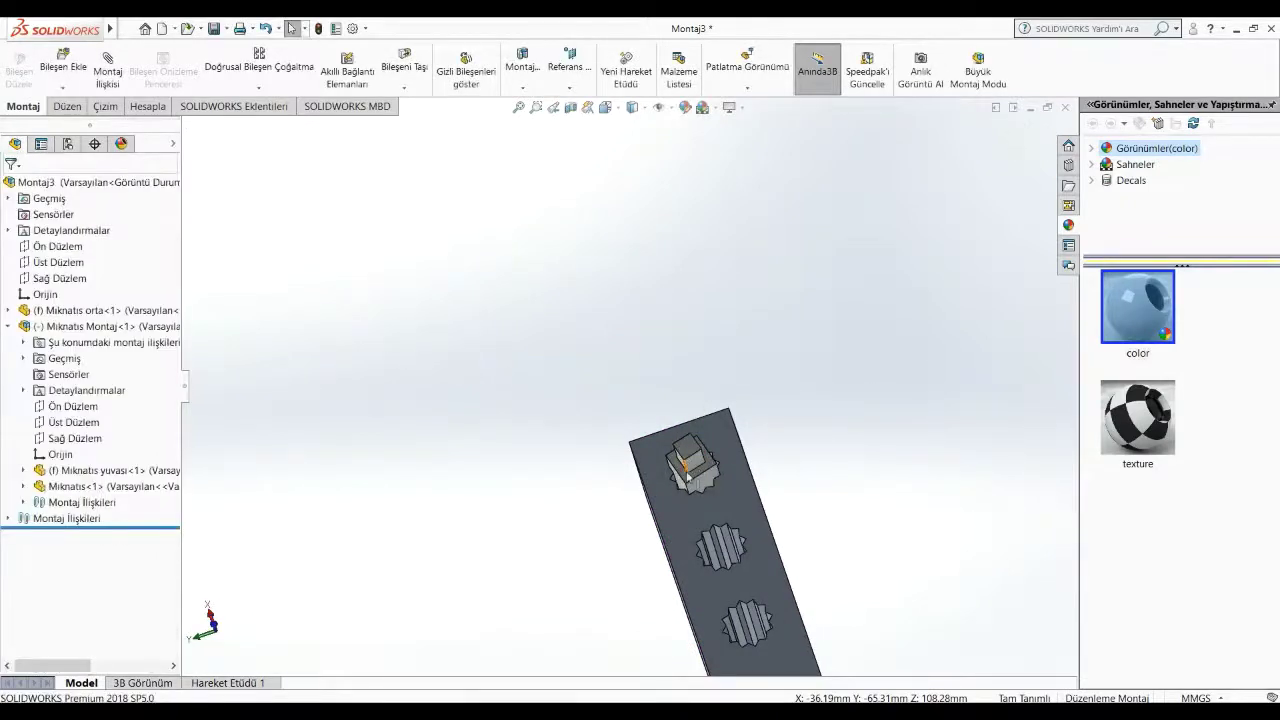
mouse_move(687, 475)
middle_down()
mouse_move(701, 259)
mouse_move(757, 406)
mouse_move(744, 405)
middle_up()
click(724, 533)
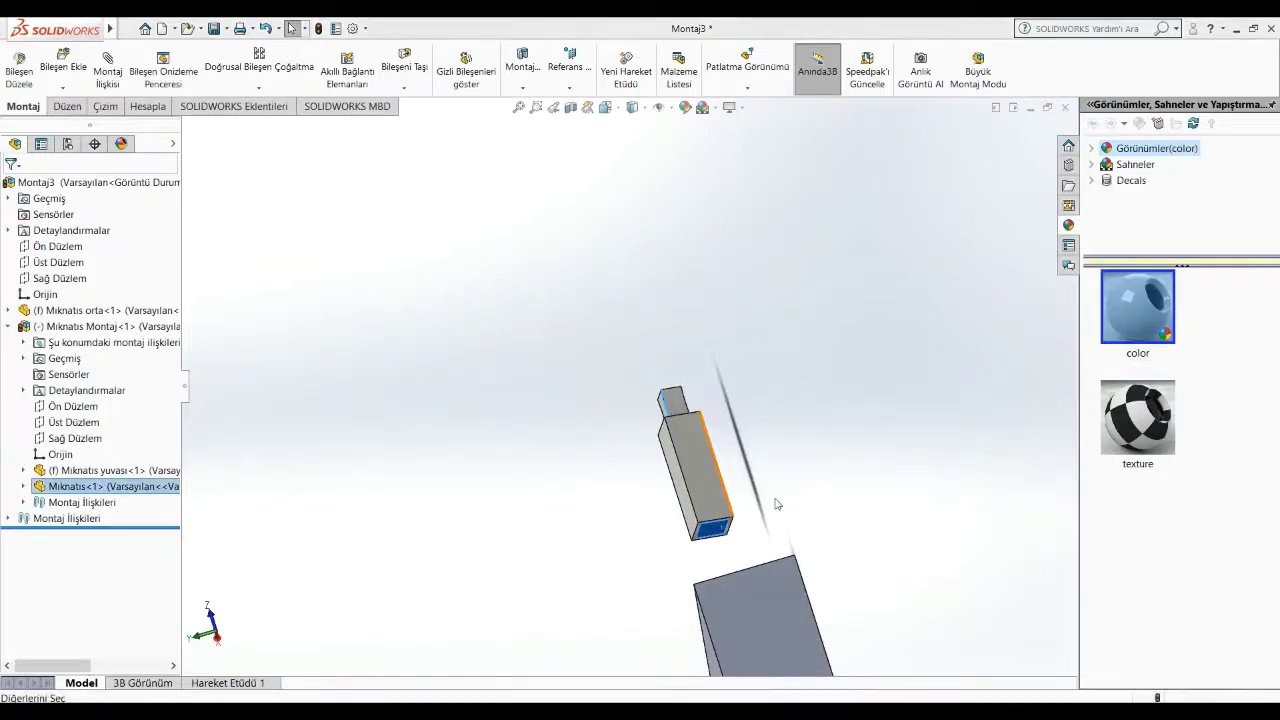
middle_drag(724, 533, 850, 600)
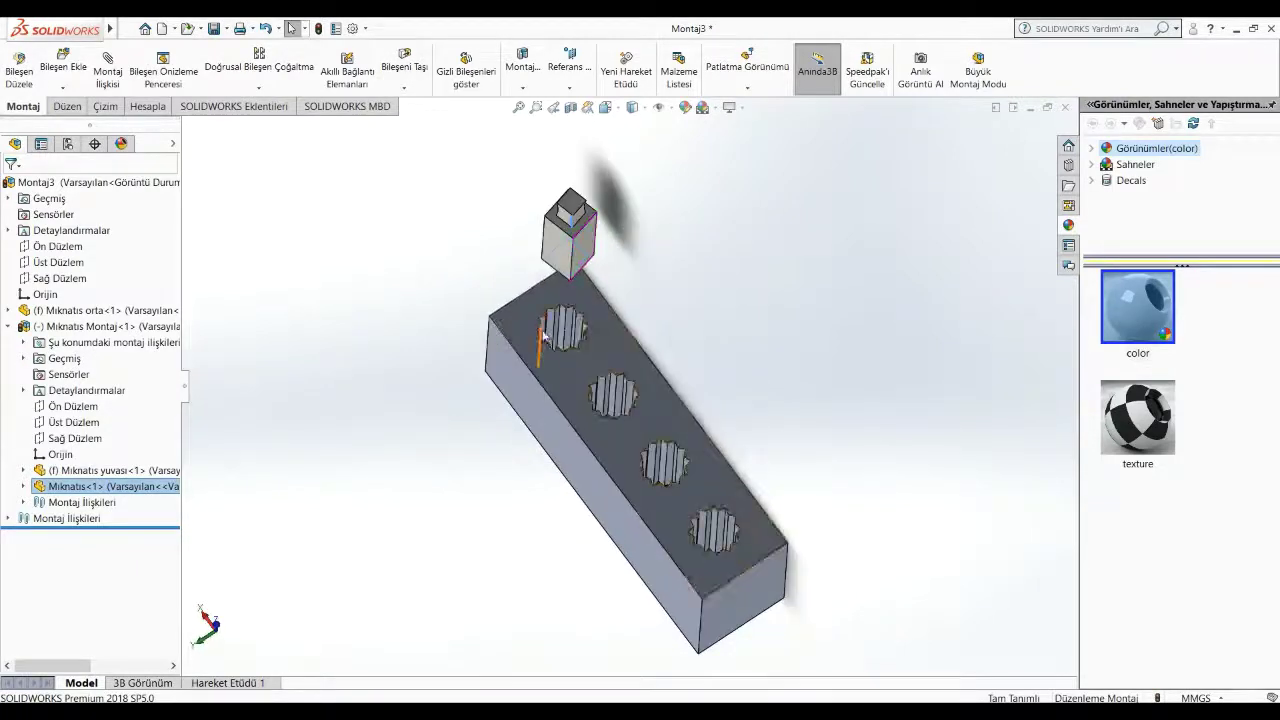
scroll(541, 335, down, 5)
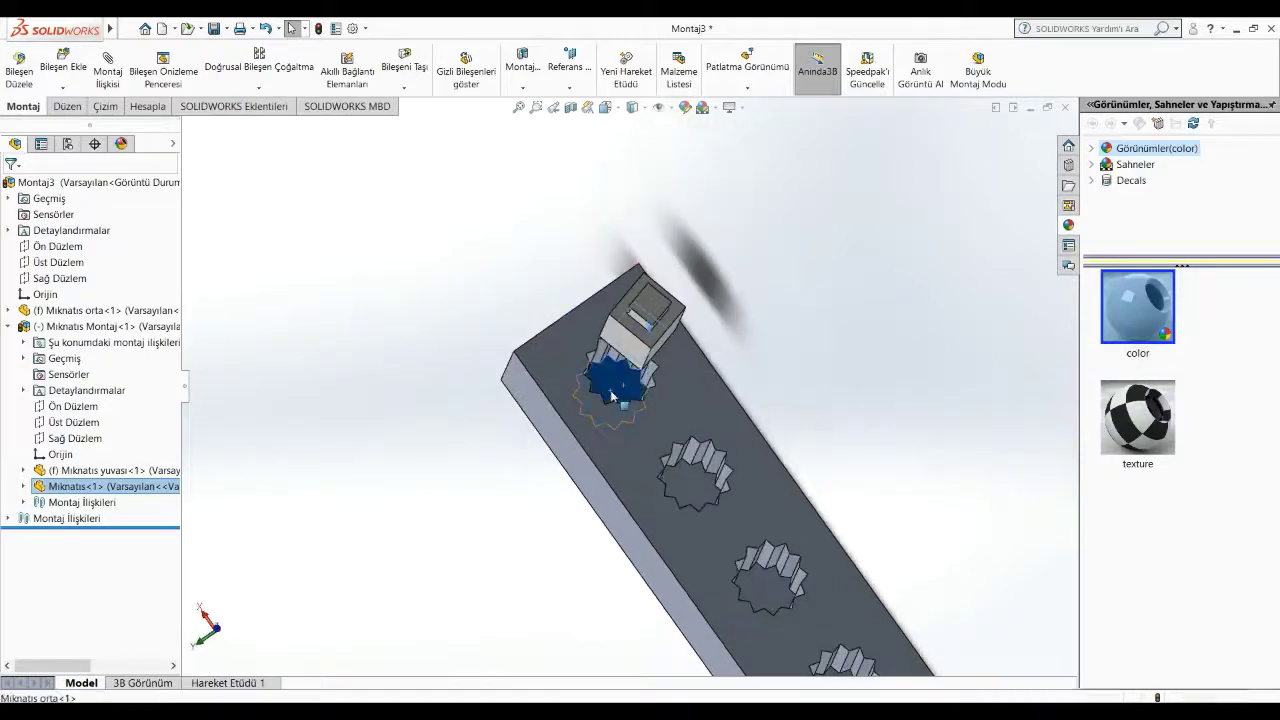
ctrl+click(612, 396)
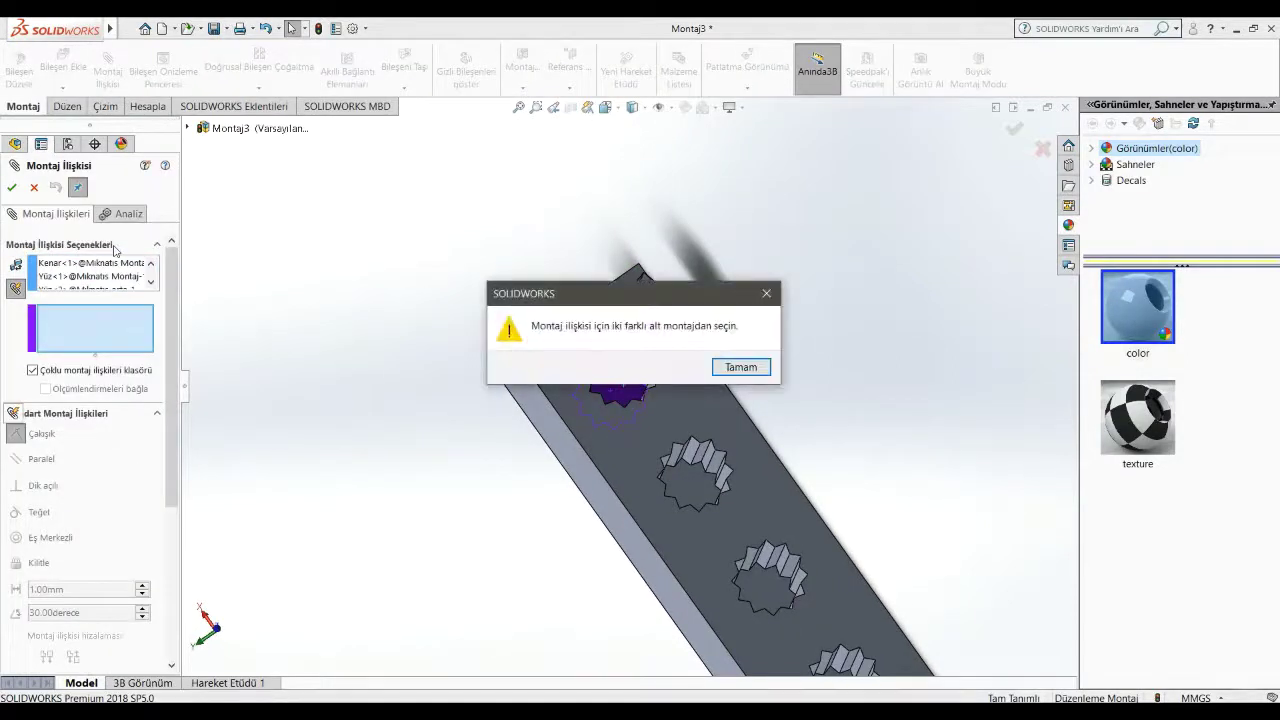
click(760, 368)
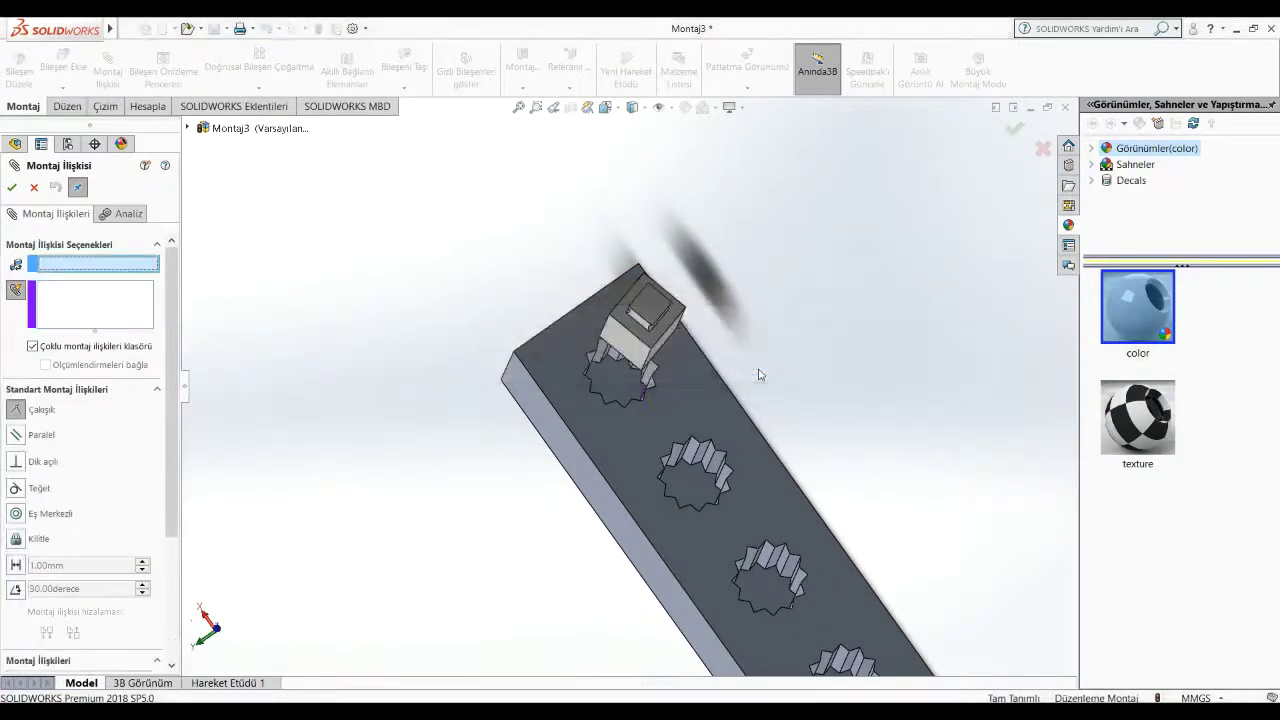
key(Escape)
click(603, 383)
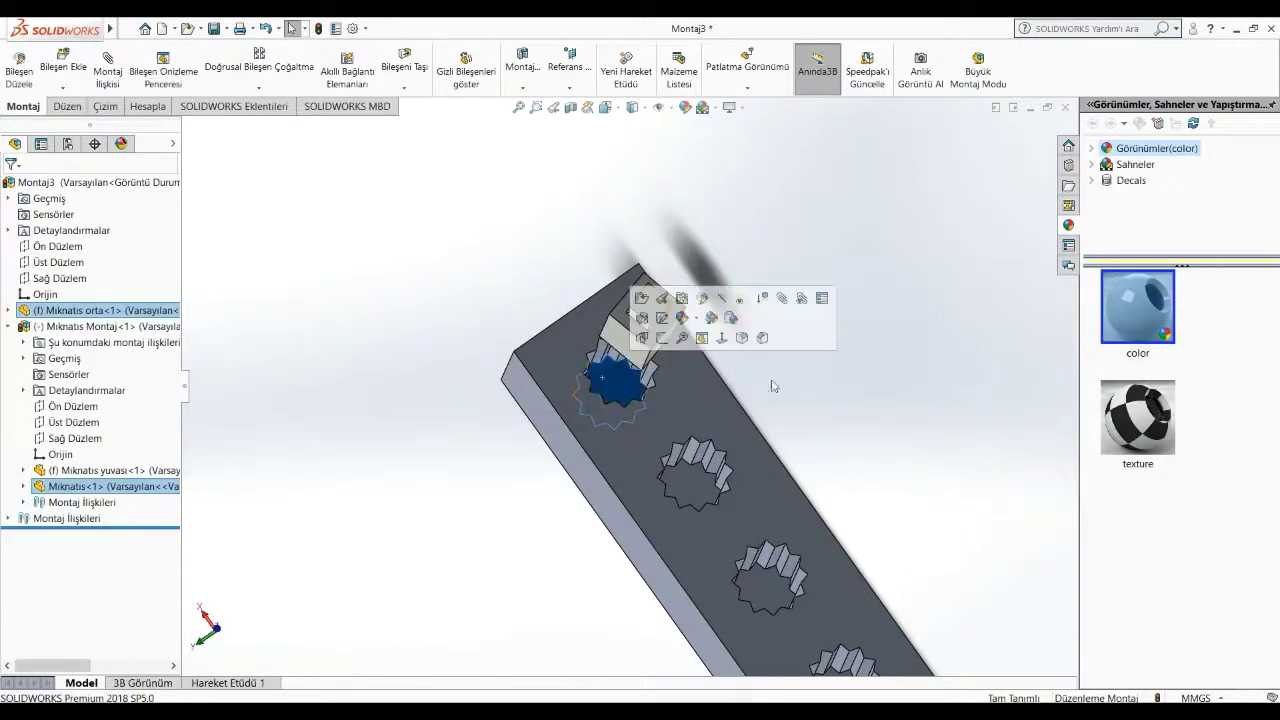
key(ctrl+8)
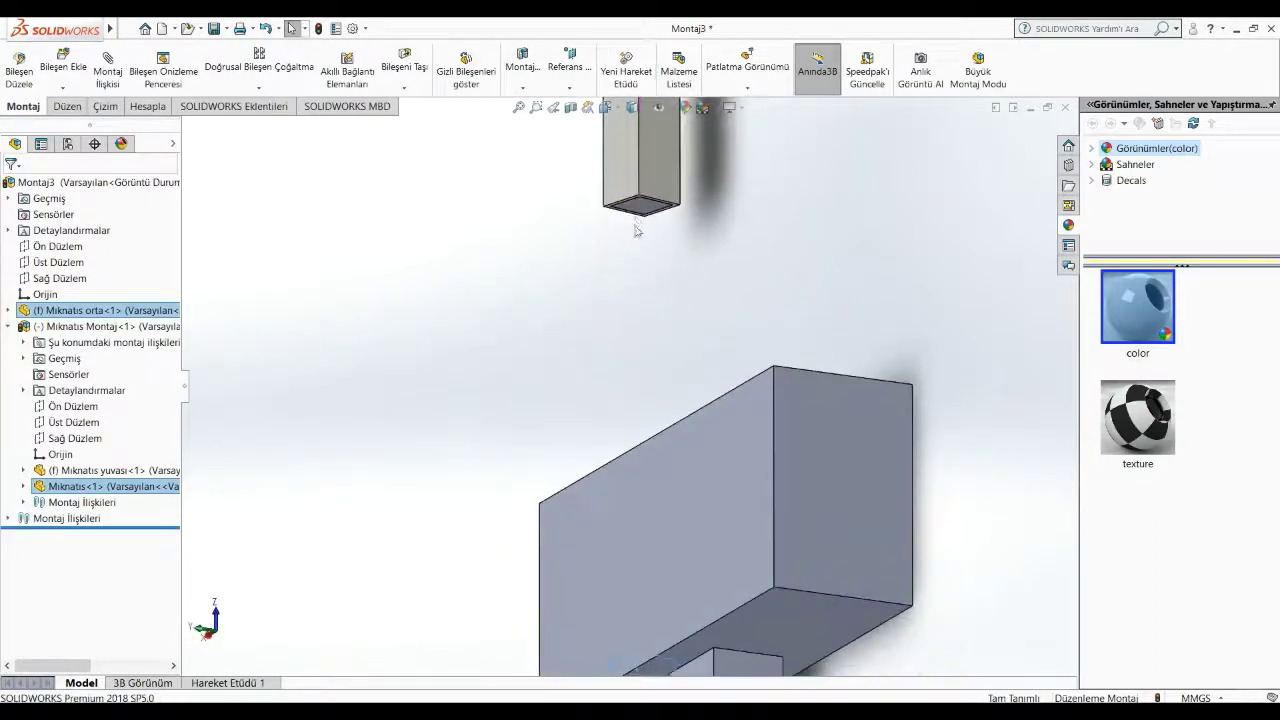
Step: Mate the peg in its hole as a limit-distance mate from 0 mm to 60 mm
click(108, 72)
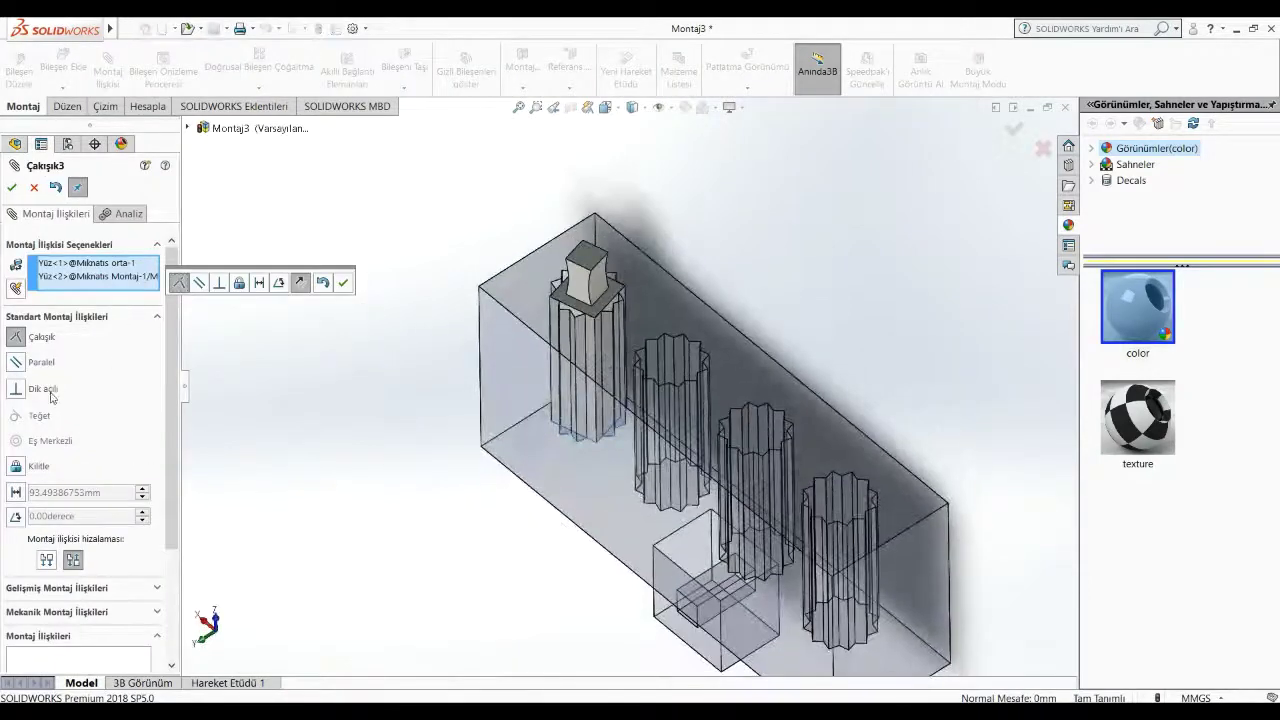
scroll(60, 552, down, 3)
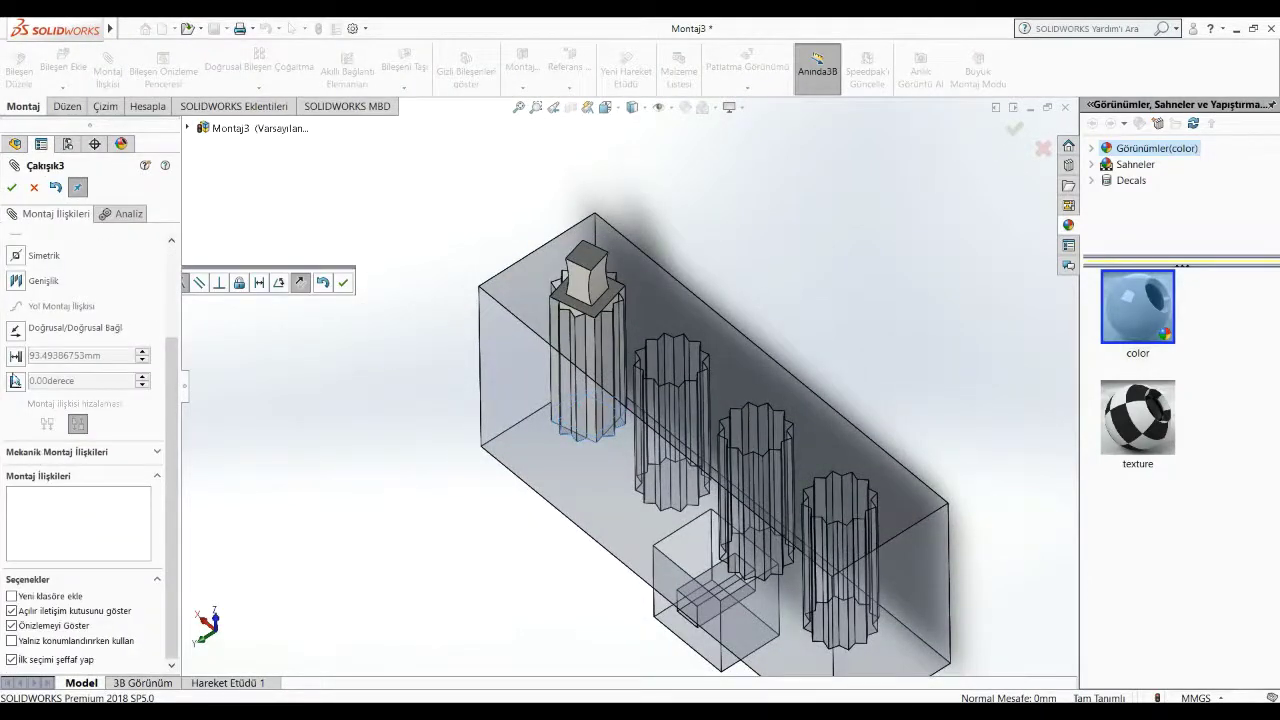
click(15, 356)
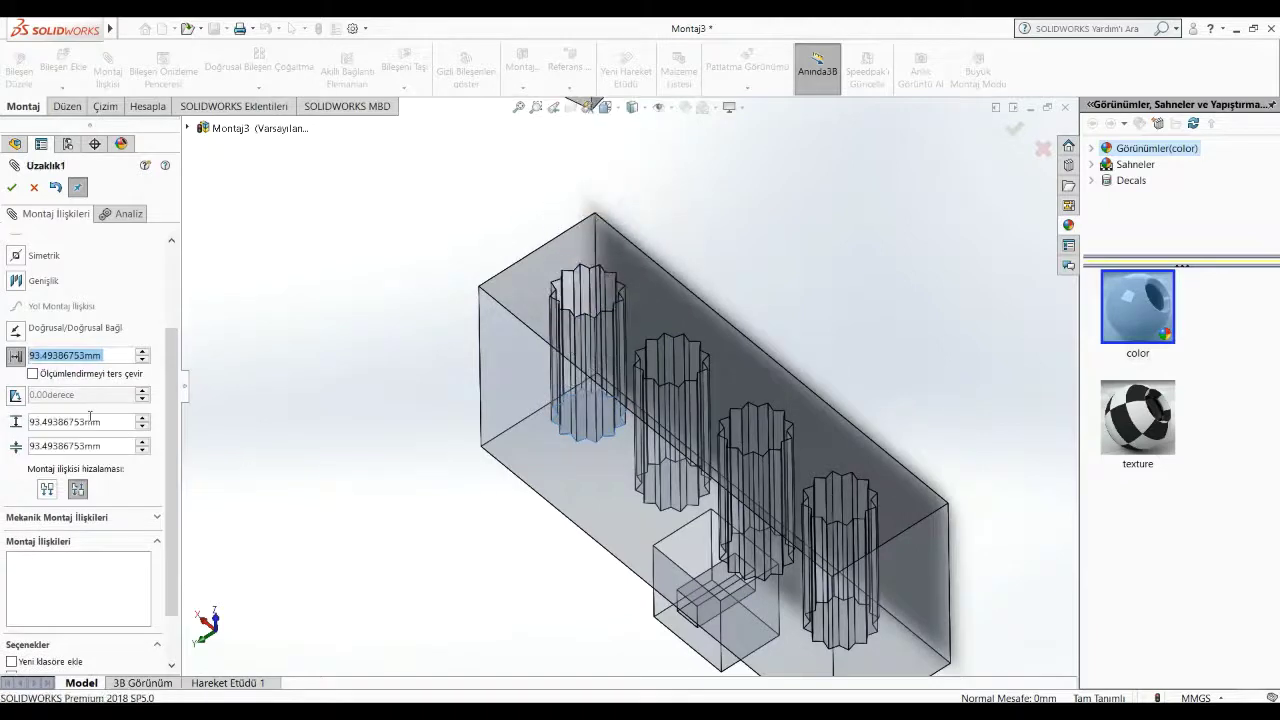
text(0)
key(Return)
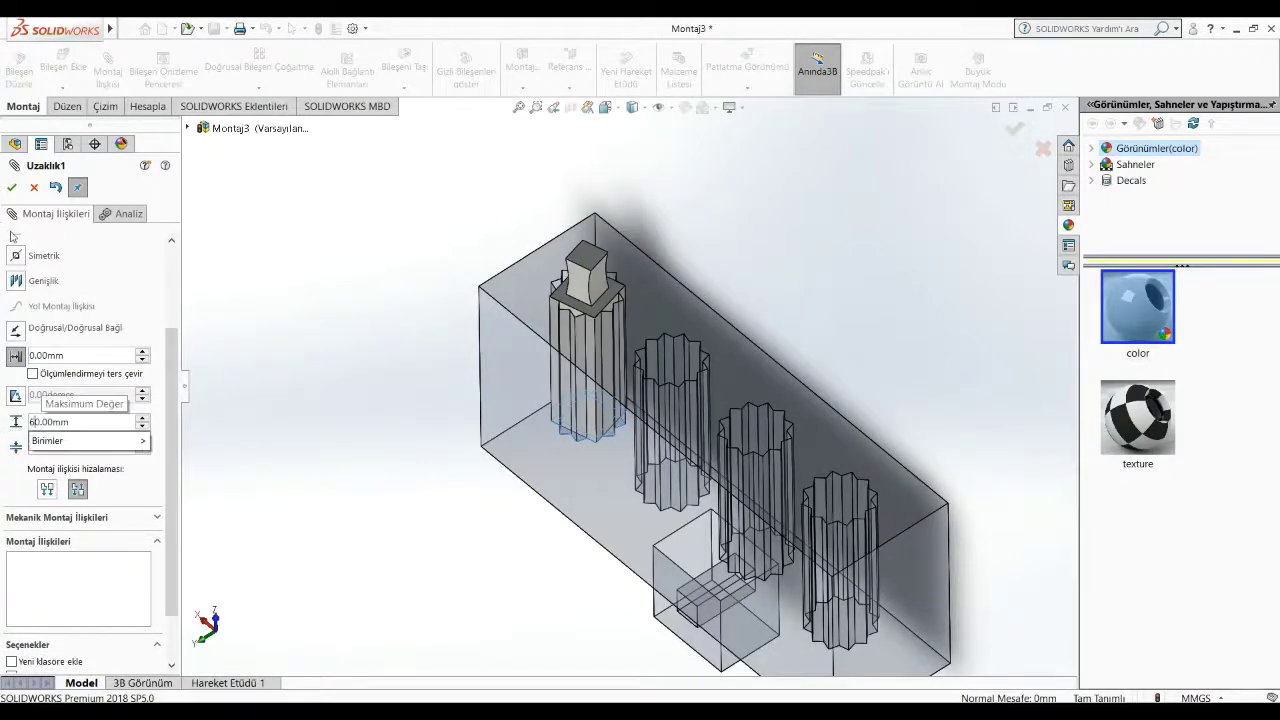
click(12, 187)
click(12, 187)
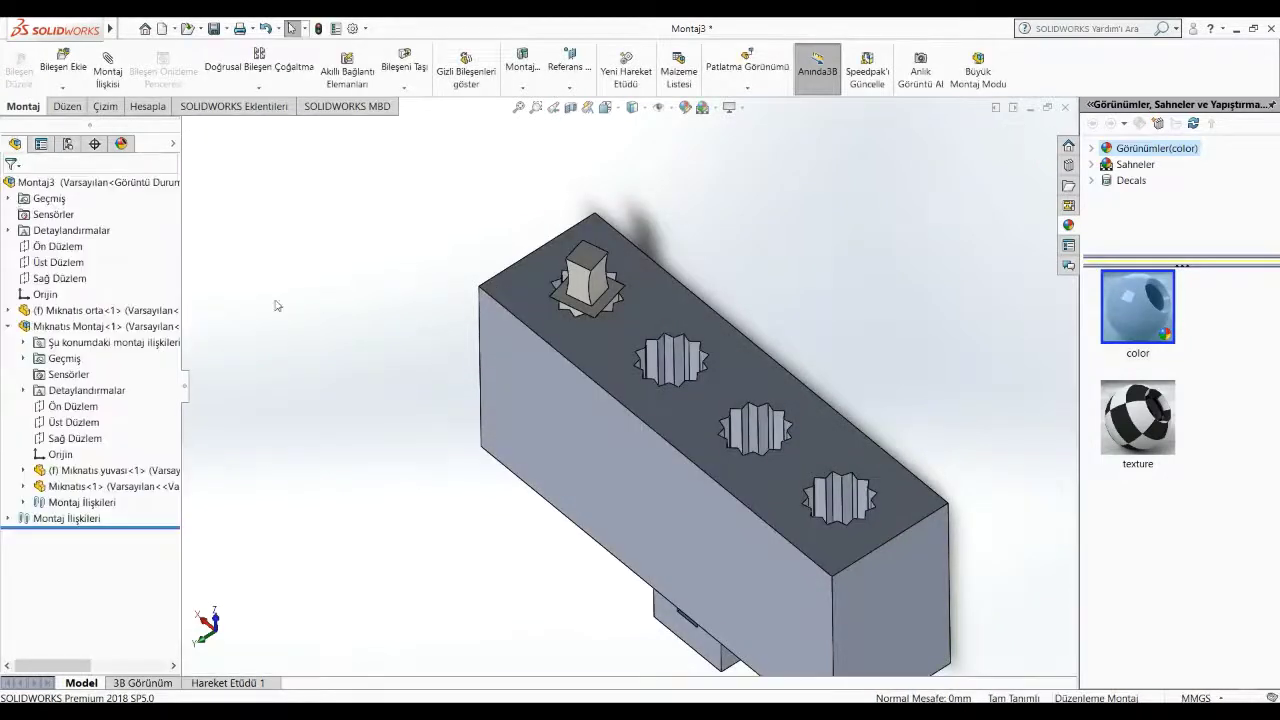
Step: Drag the peg up and down to test its travel within the hole
drag(585, 270, 585, 82)
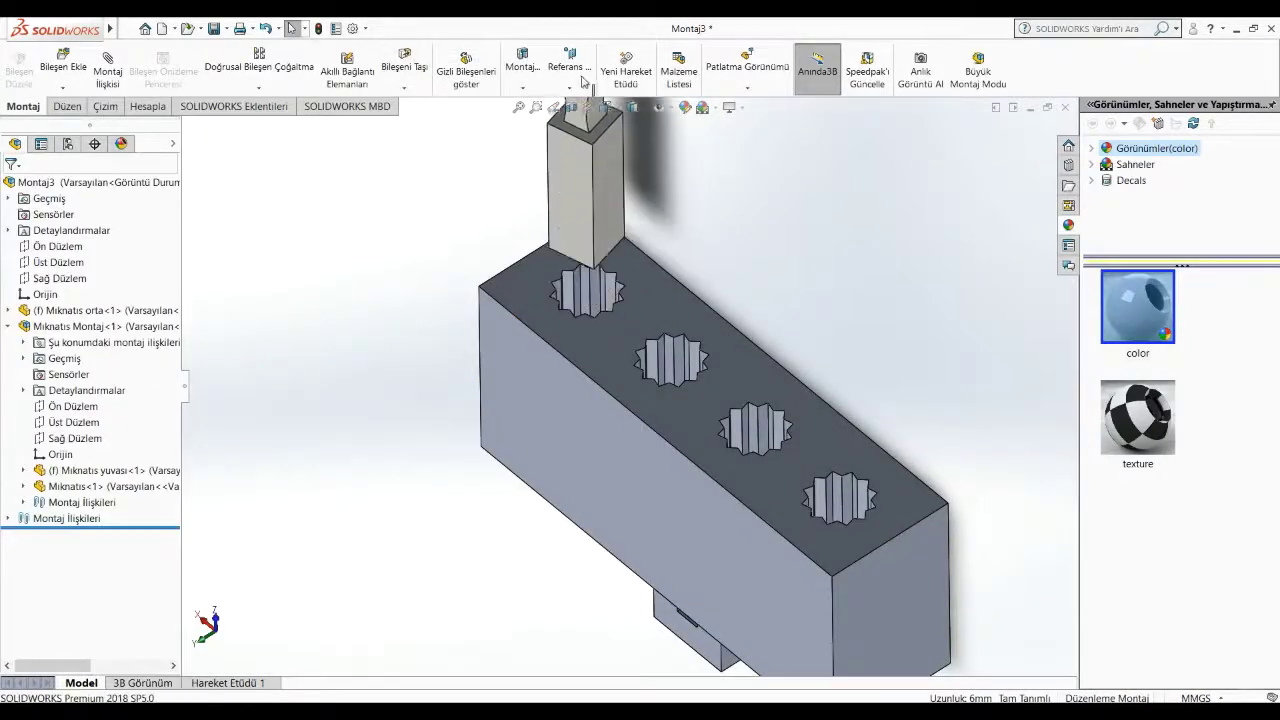
drag(748, 265, 749, 240)
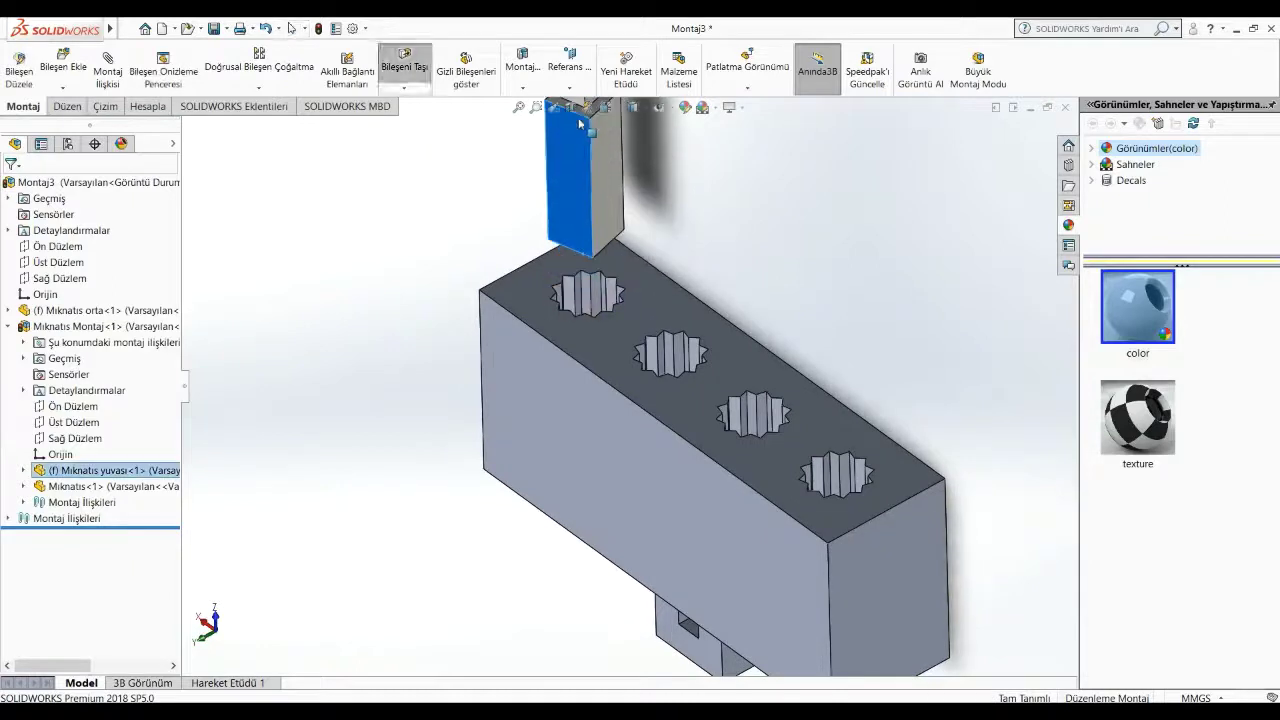
key(Escape)
middle_drag(600, 200, 721, 324)
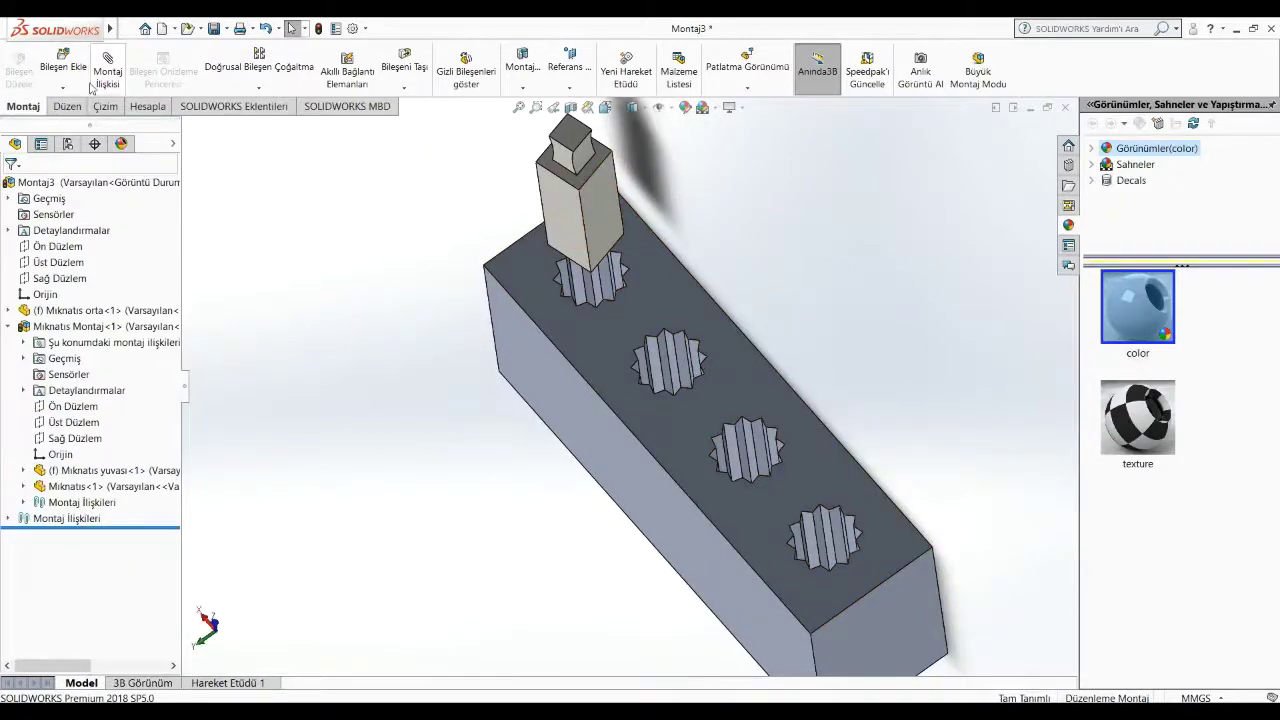
Step: Insert three more copies of Mıknatıs Montaj, rotating the last one 90 degrees
click(63, 62)
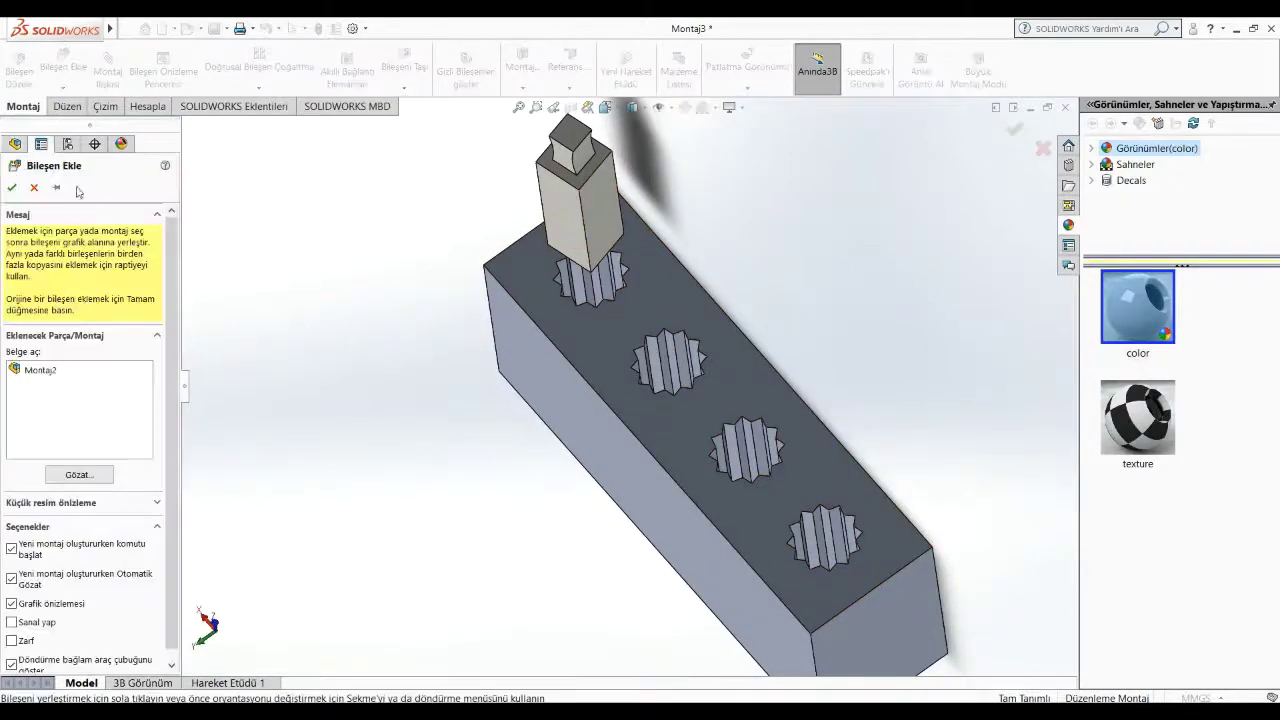
click(62, 473)
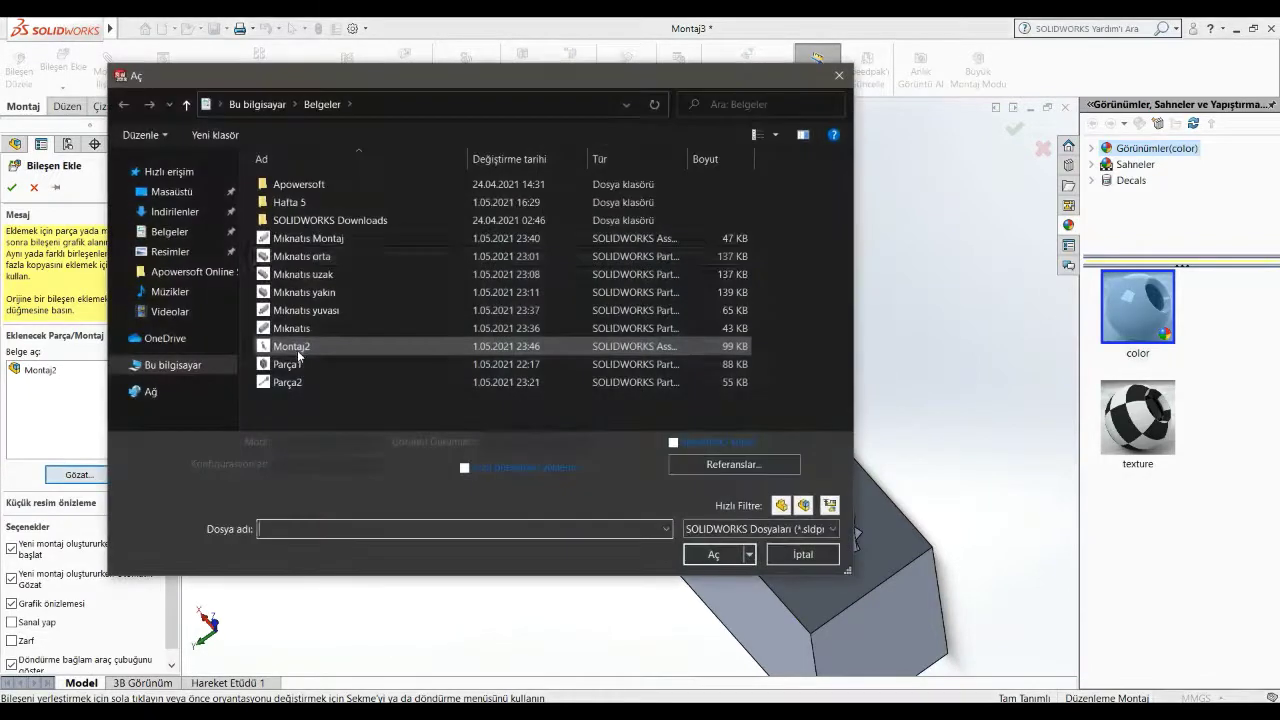
click(342, 240)
click(706, 555)
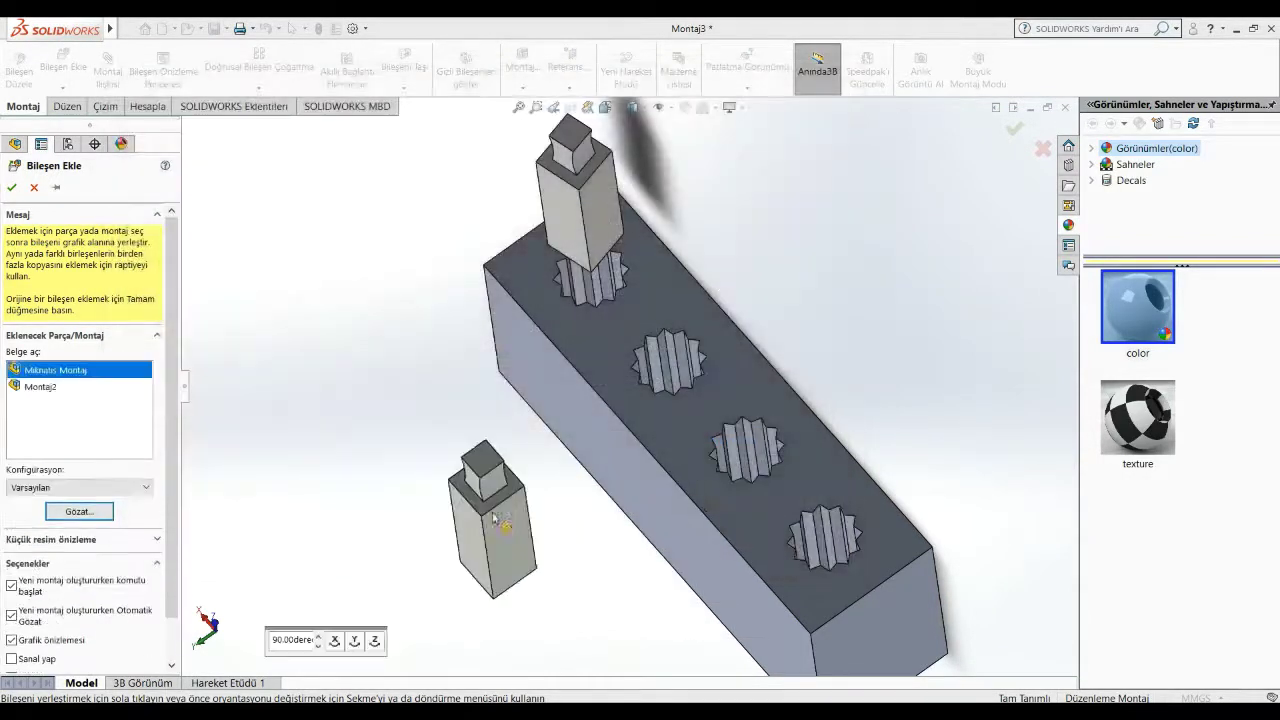
click(390, 498)
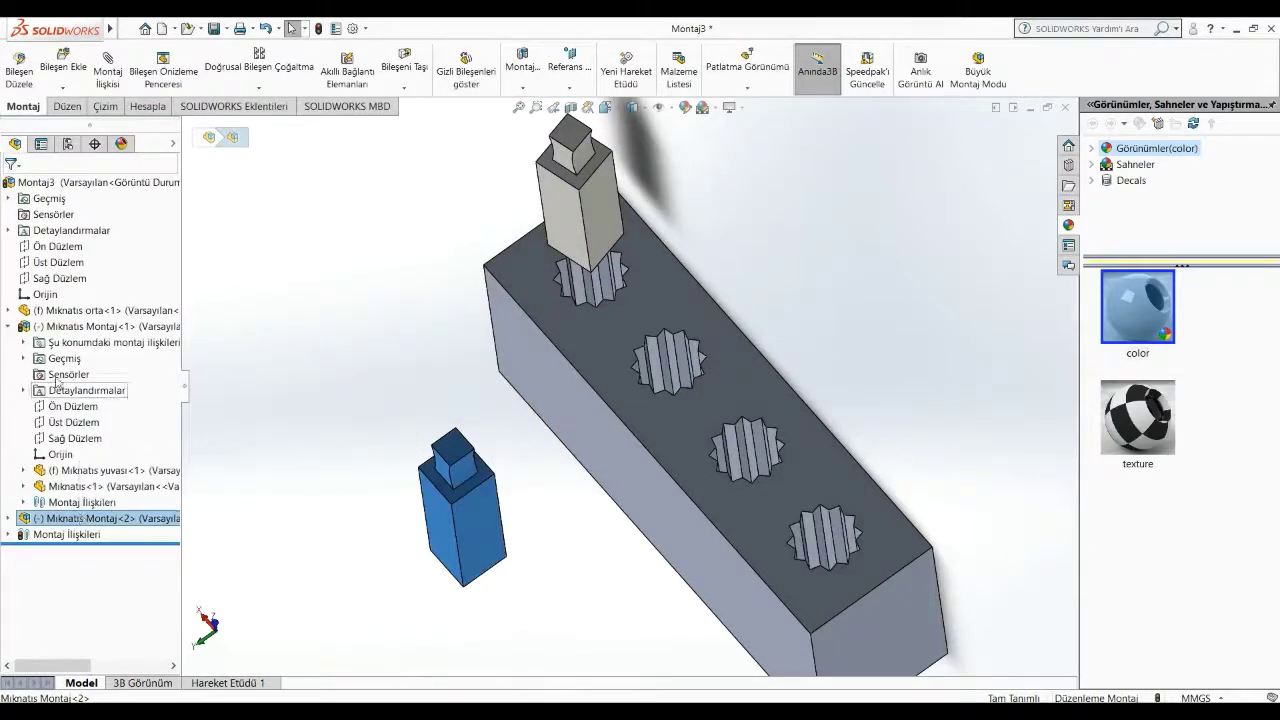
click(63, 62)
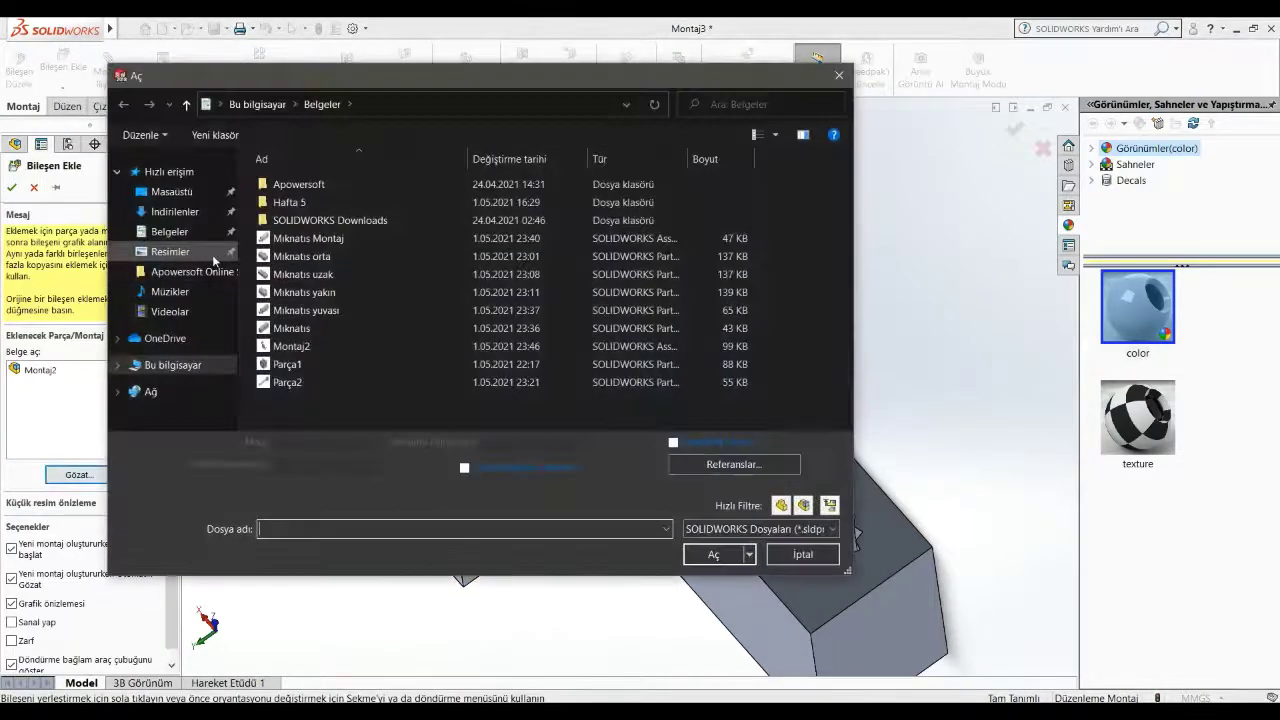
double_click(315, 250)
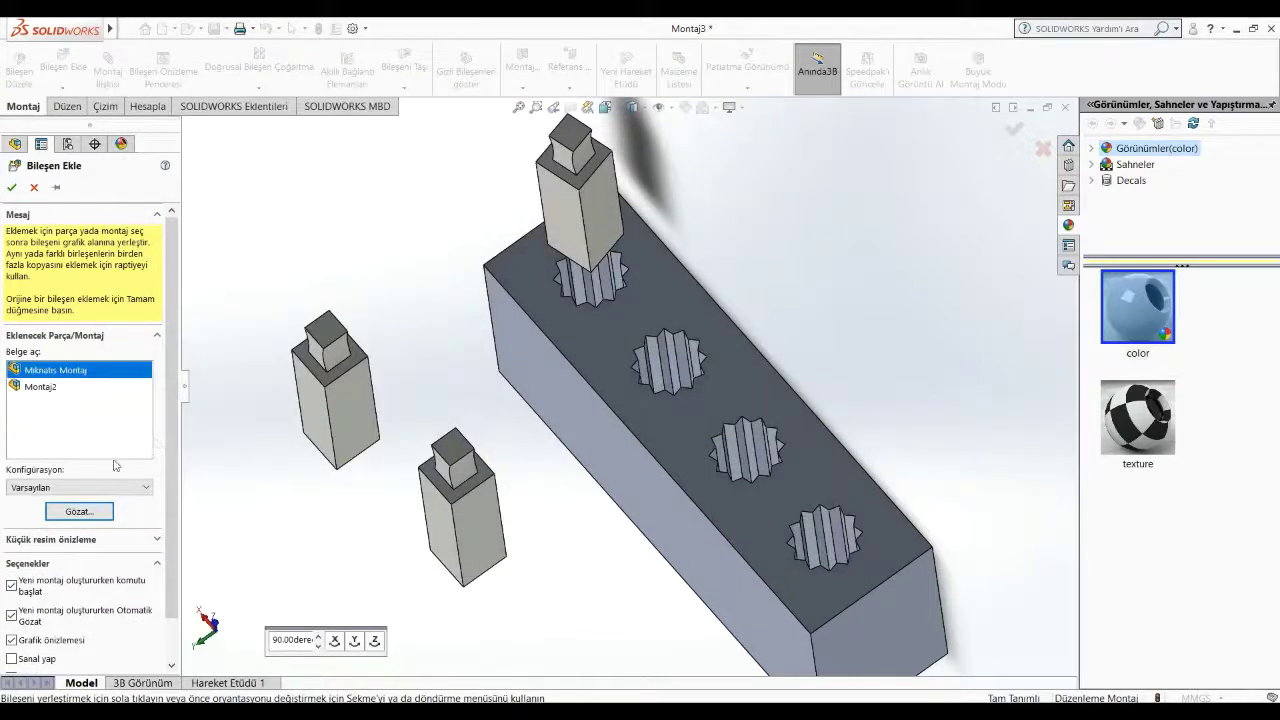
key(Escape)
click(92, 503)
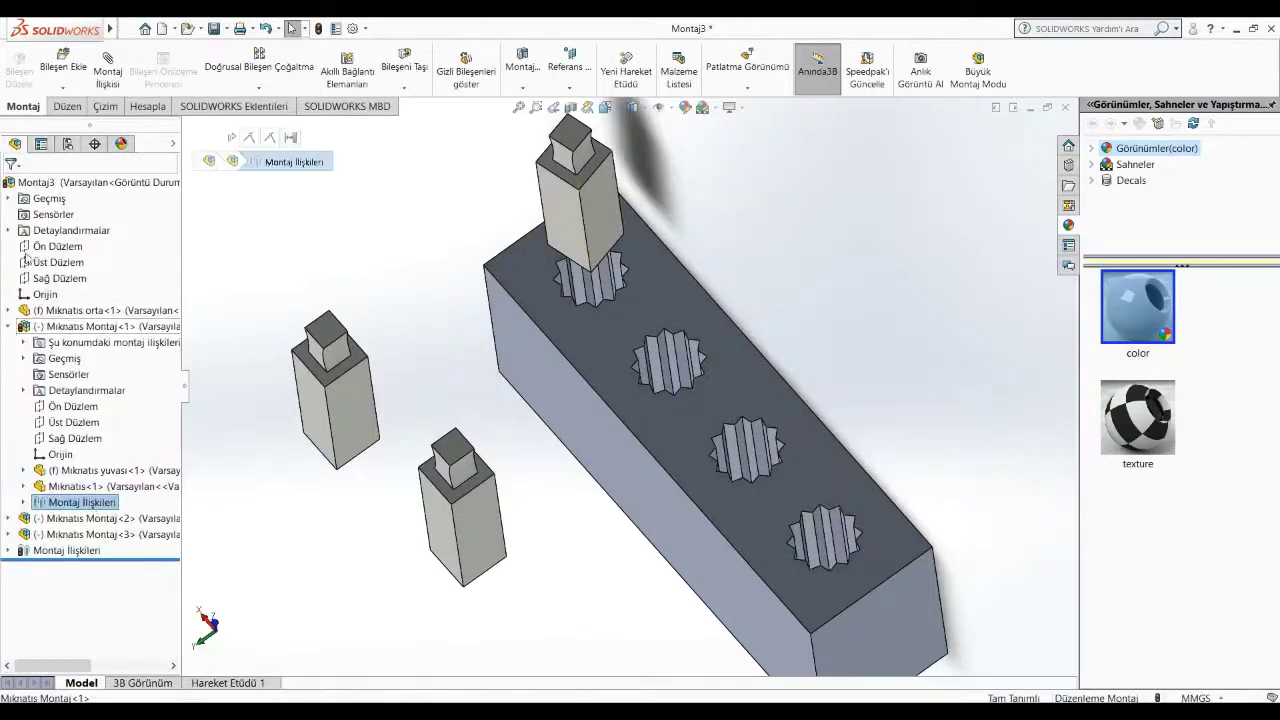
click(84, 75)
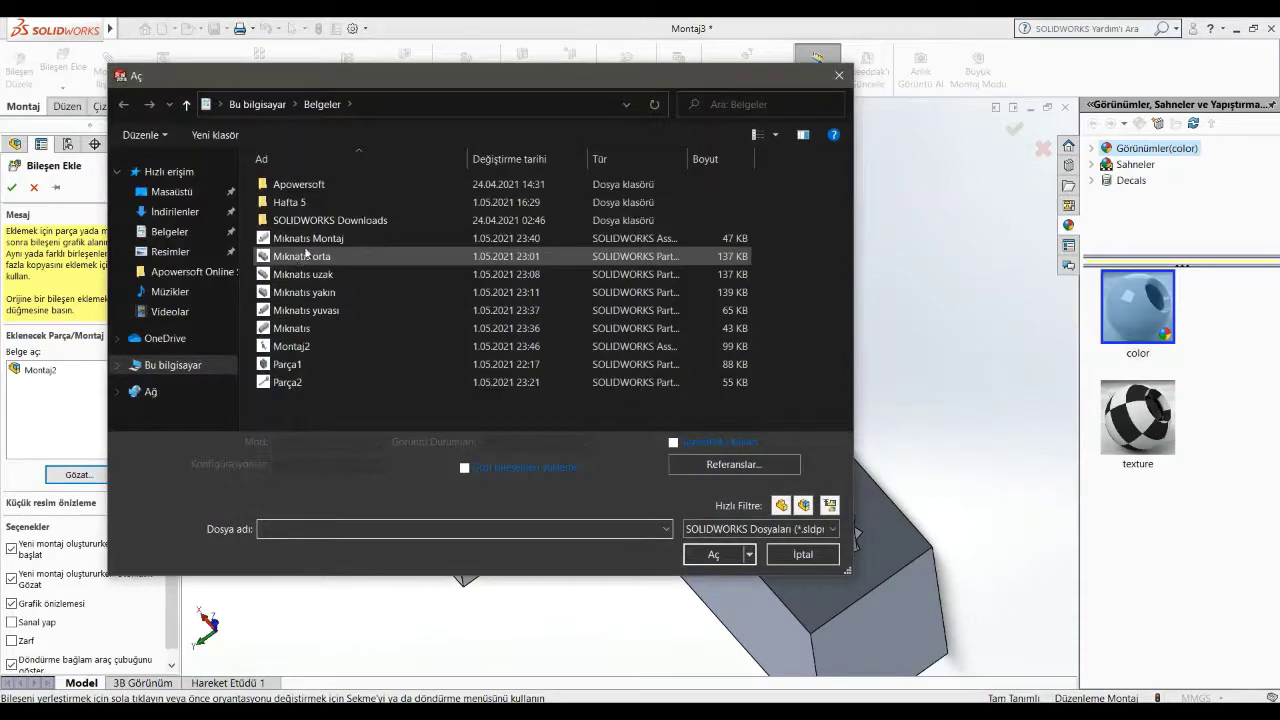
double_click(315, 250)
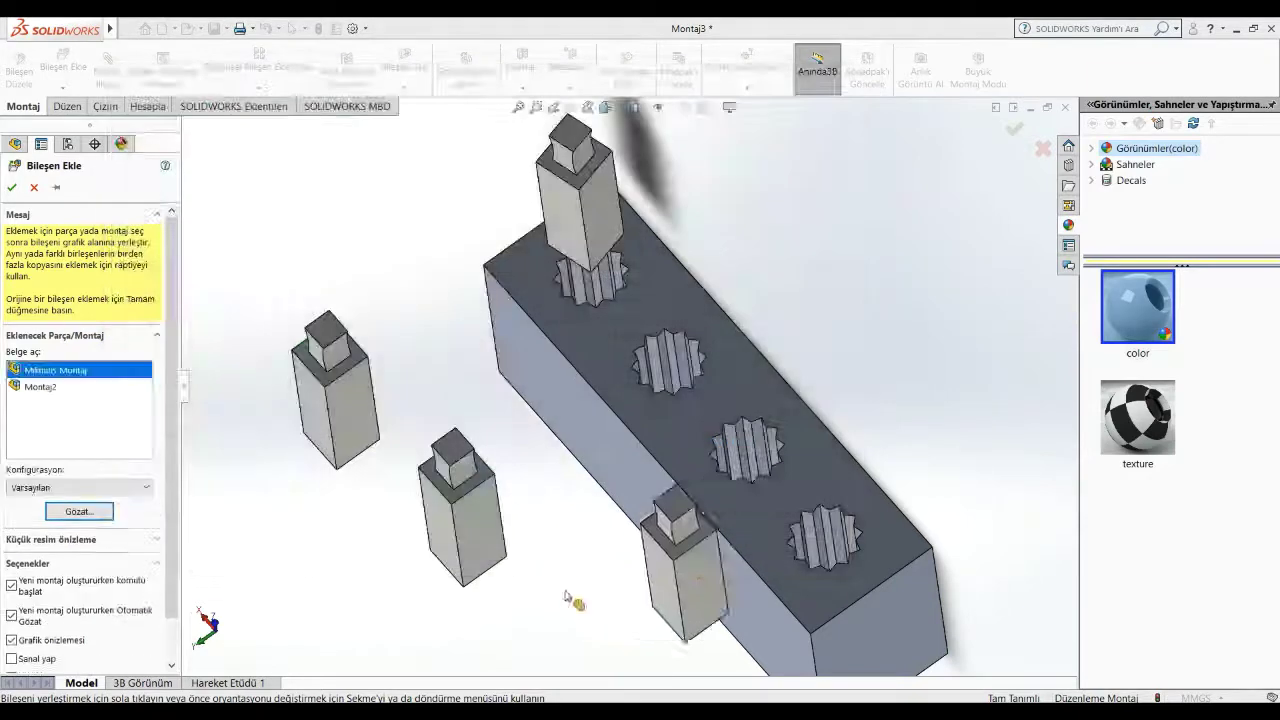
key(Tab)
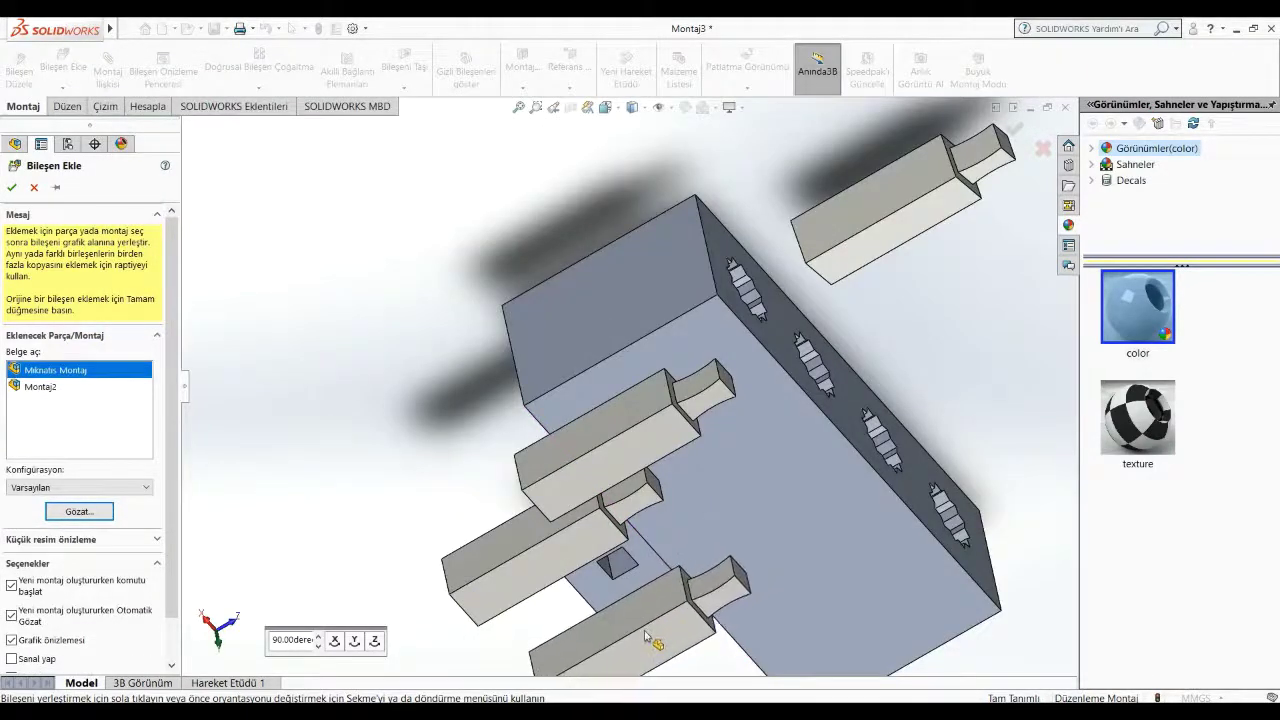
click(858, 623)
Step: Select a holder block face and a bottom magnet face for mating
mouse_move(796, 616)
middle_down()
mouse_move(572, 620)
mouse_move(650, 594)
mouse_move(993, 593)
middle_up()
click(653, 590)
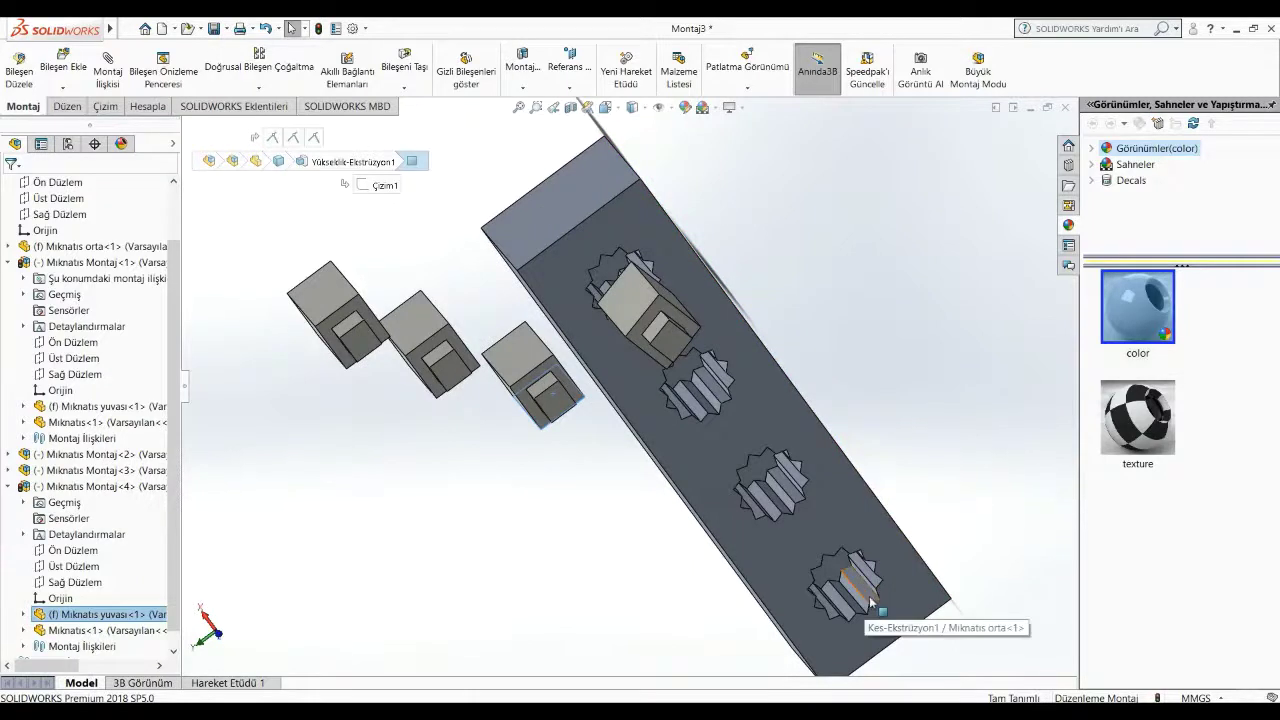
click(840, 580)
Step: Add a coincident mate between the magnet face and the matching plate face
click(108, 70)
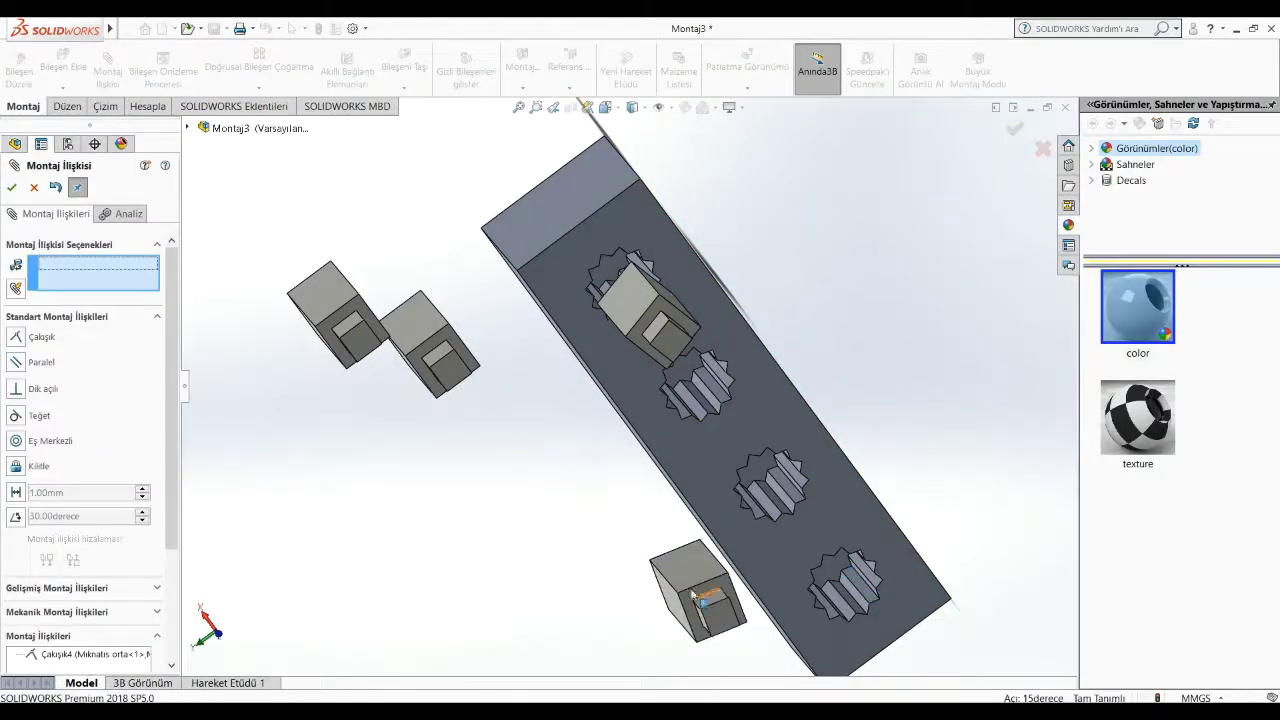
click(687, 587)
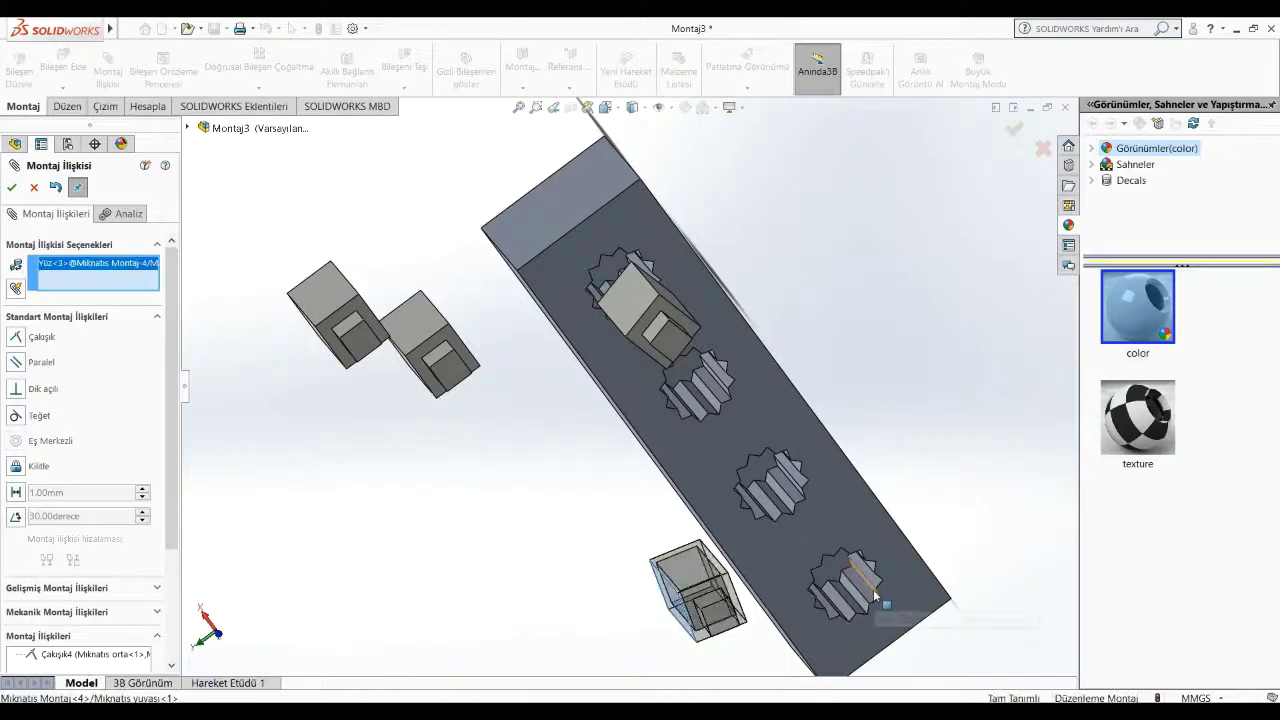
middle_drag(873, 589, 802, 605)
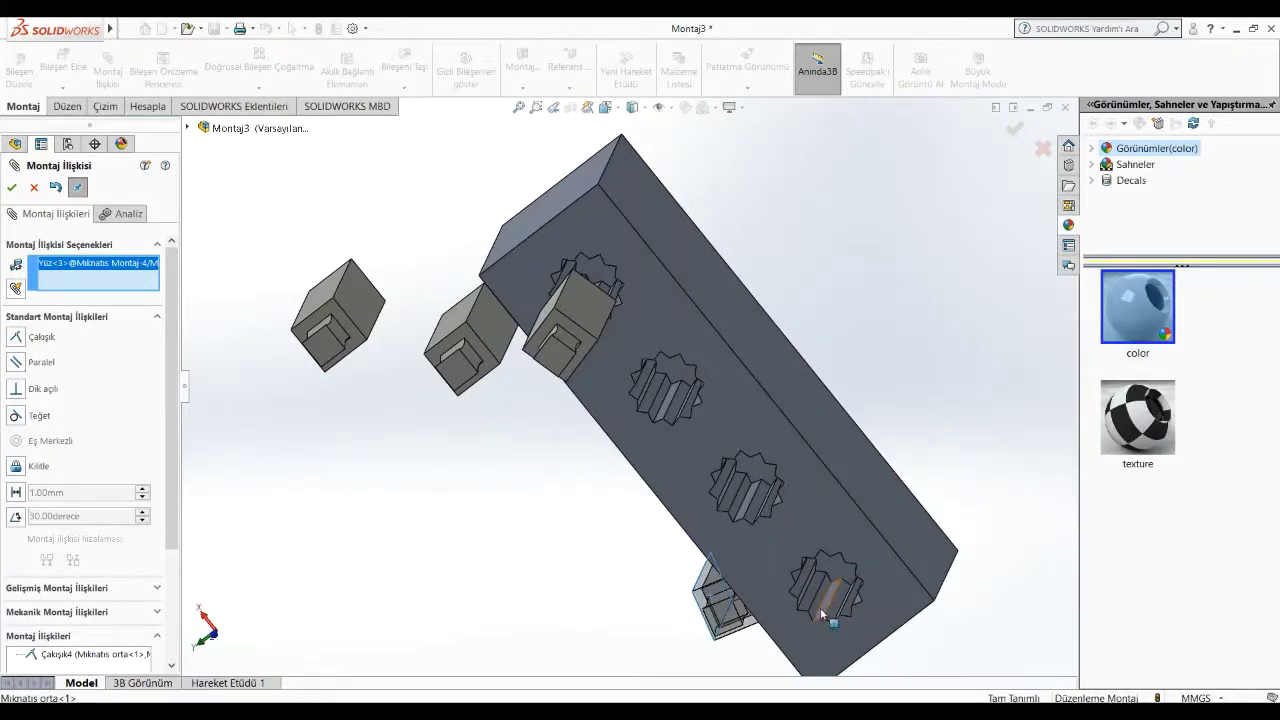
click(819, 612)
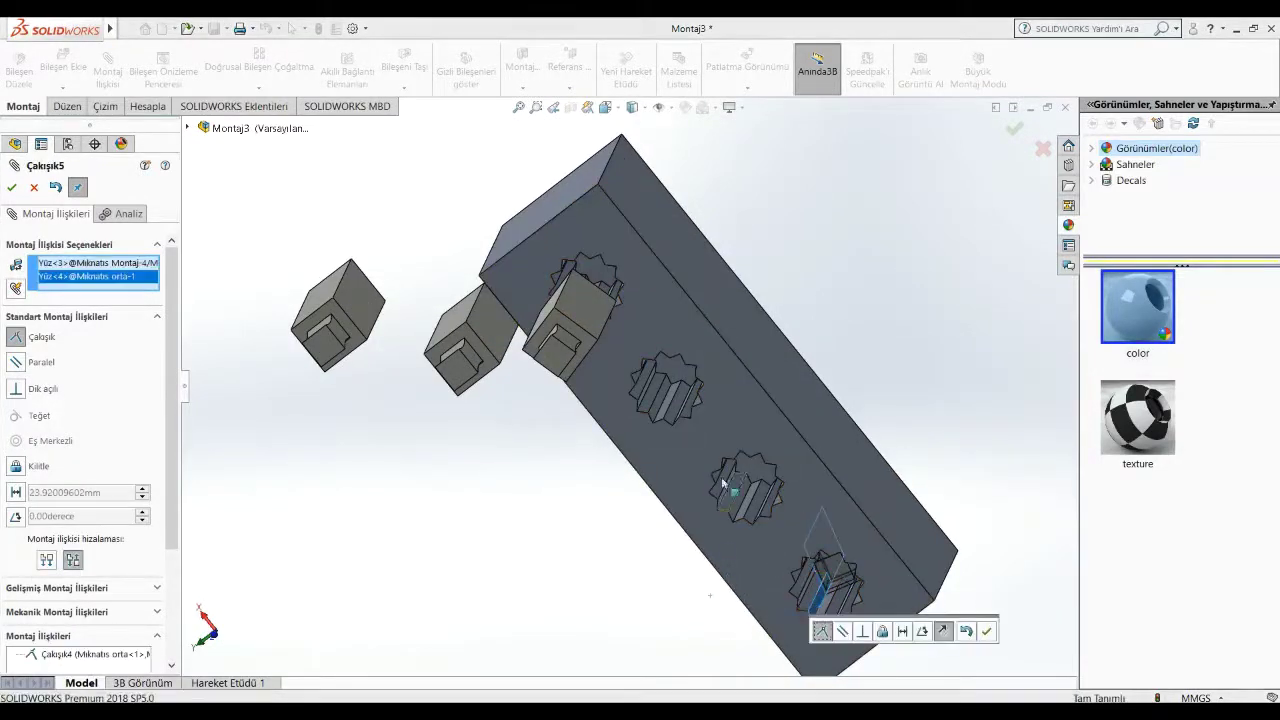
click(11, 187)
Step: Set up a 0 mm distance mate between another magnet face and the plate's hole face
scroll(814, 434, up, 3)
scroll(800, 450, down, 2)
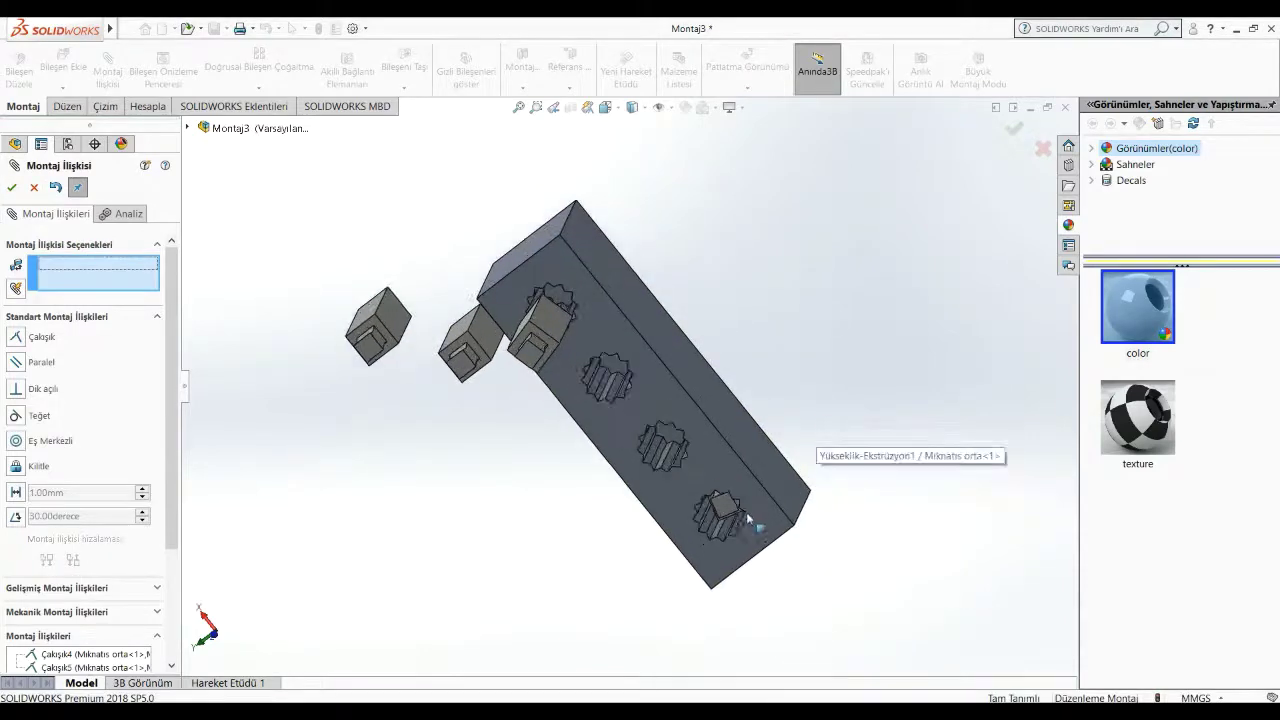
mouse_move(786, 474)
middle_down()
mouse_move(794, 517)
mouse_move(721, 600)
middle_up()
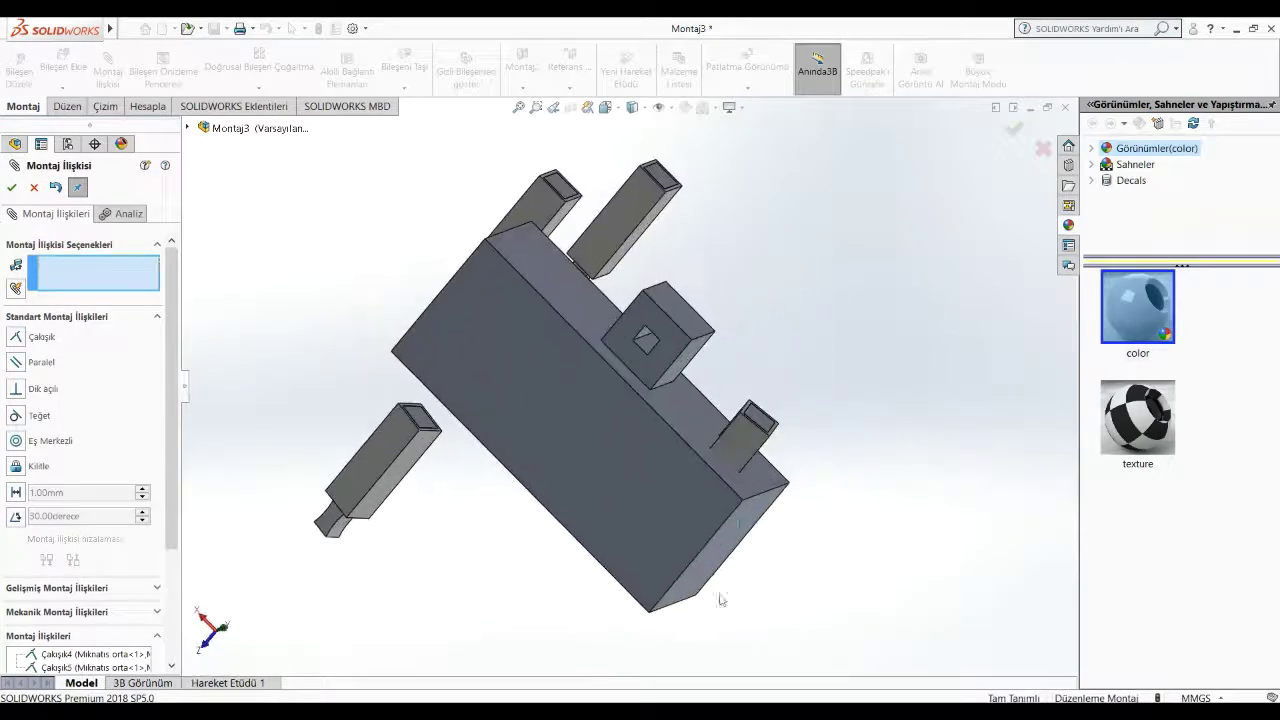
click(757, 424)
mouse_move(837, 551)
middle_down()
mouse_move(943, 323)
mouse_move(683, 450)
middle_up()
click(683, 450)
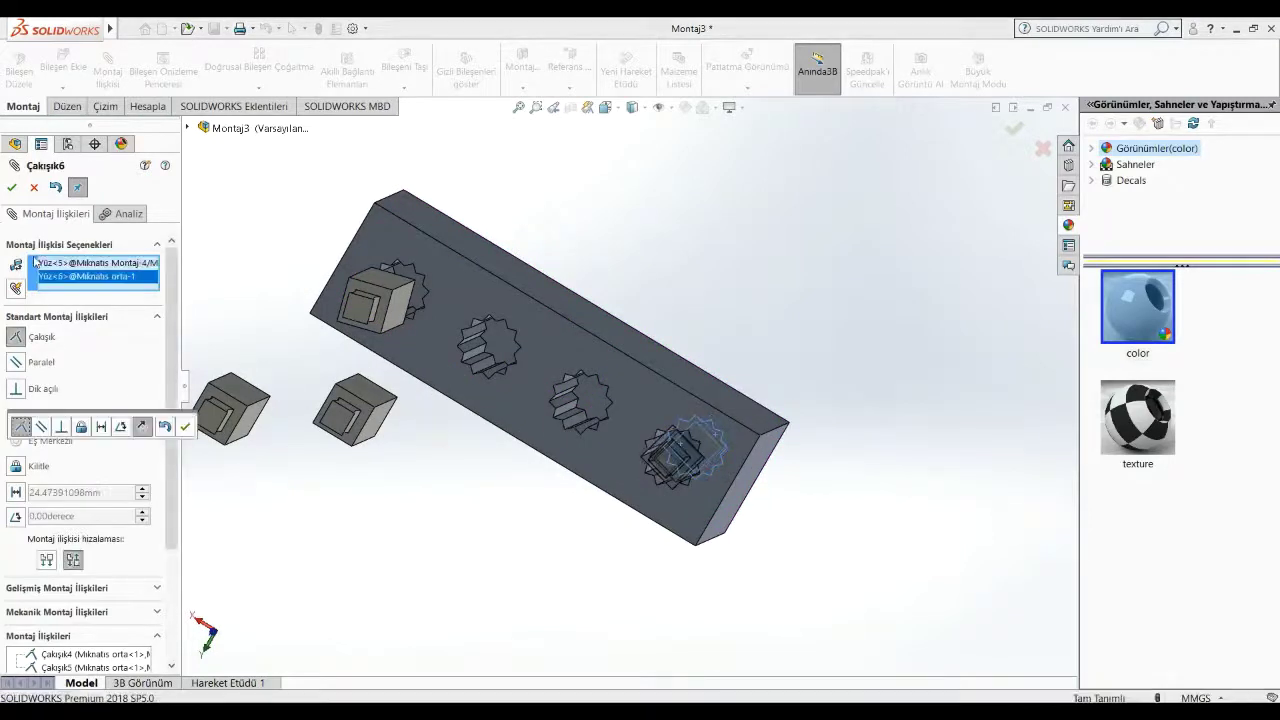
scroll(68, 588, down, 3)
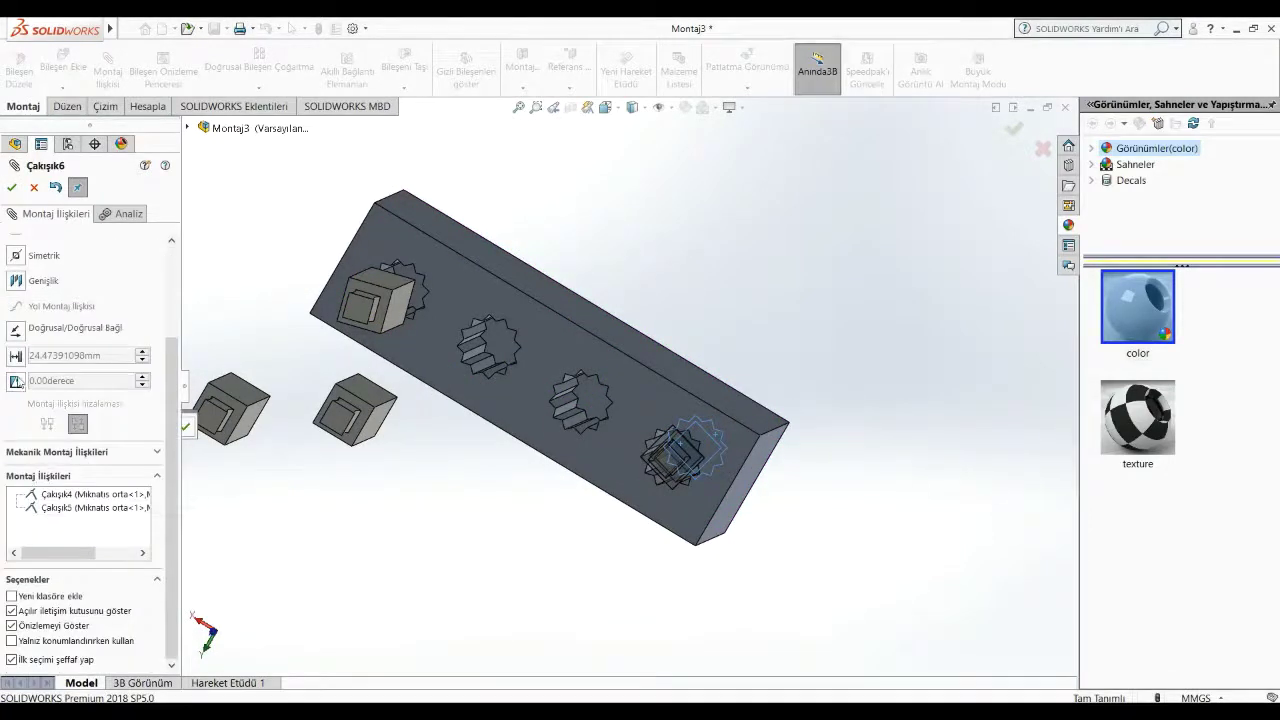
click(15, 355)
text(0)
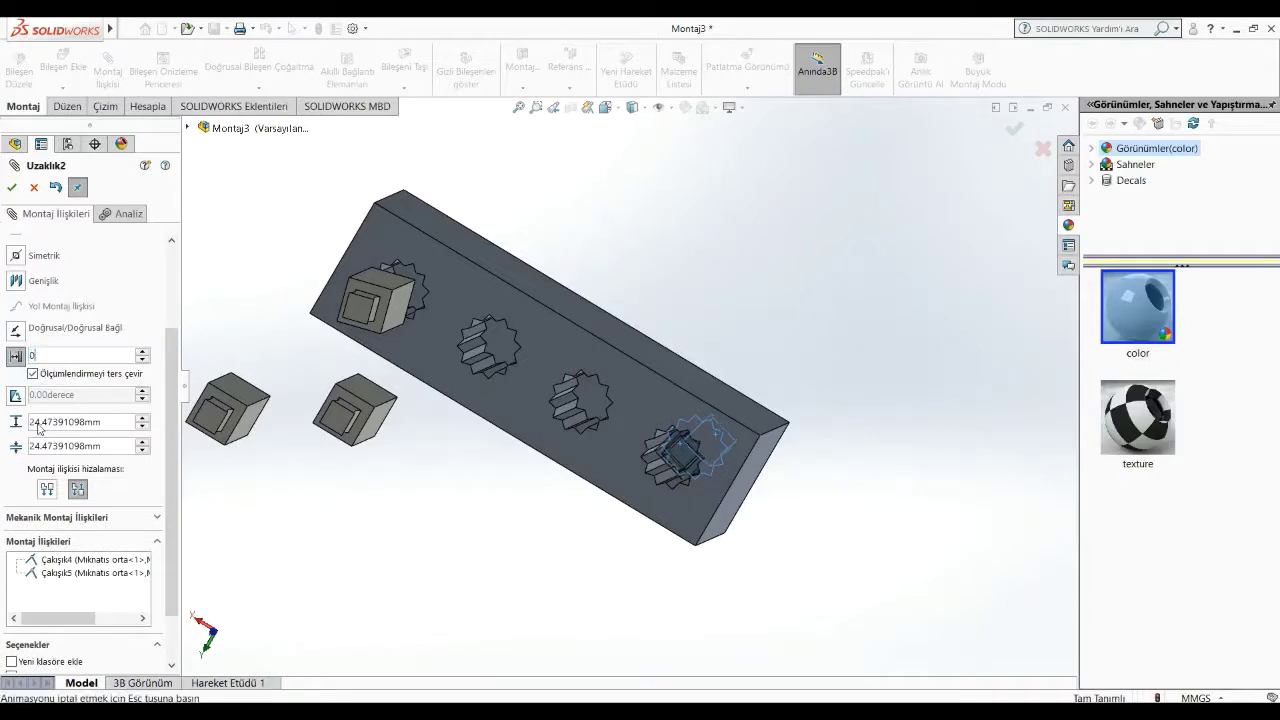
right_click(31, 422)
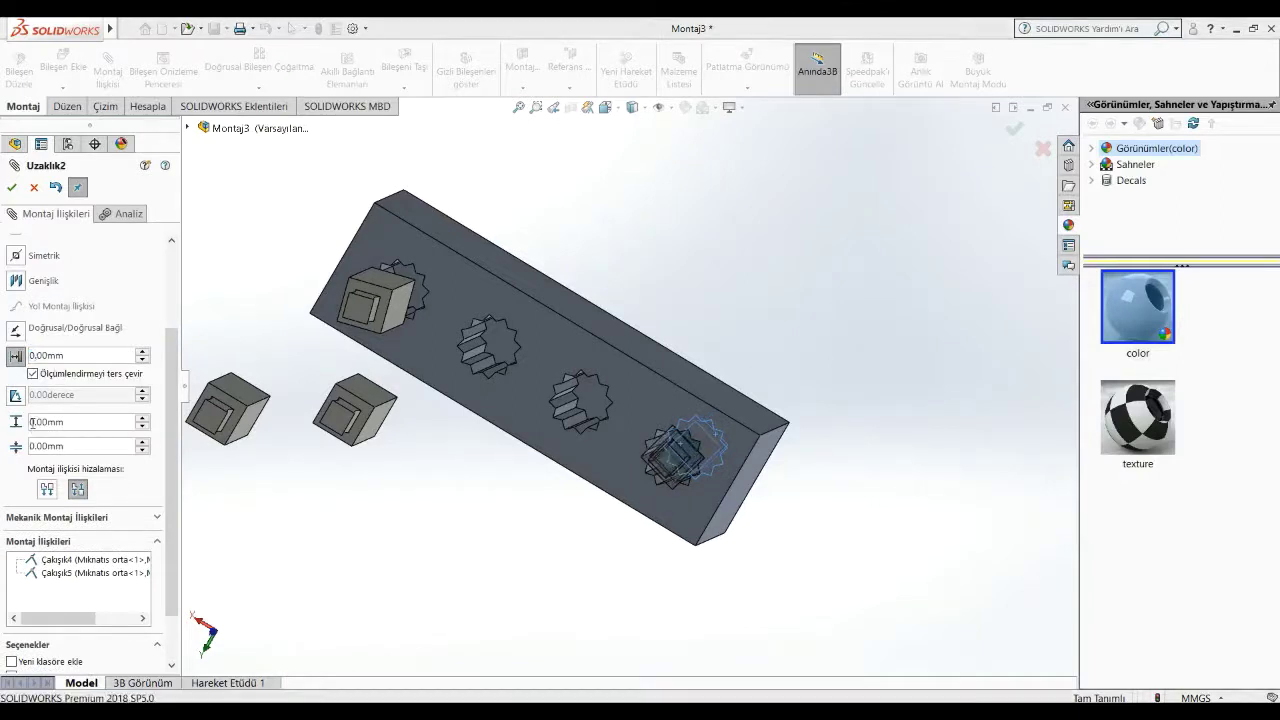
click(12, 188)
Step: Pick the gear face to complete the 0–60 mm limit-distance mate and accept it
middle_drag(462, 577, 486, 451)
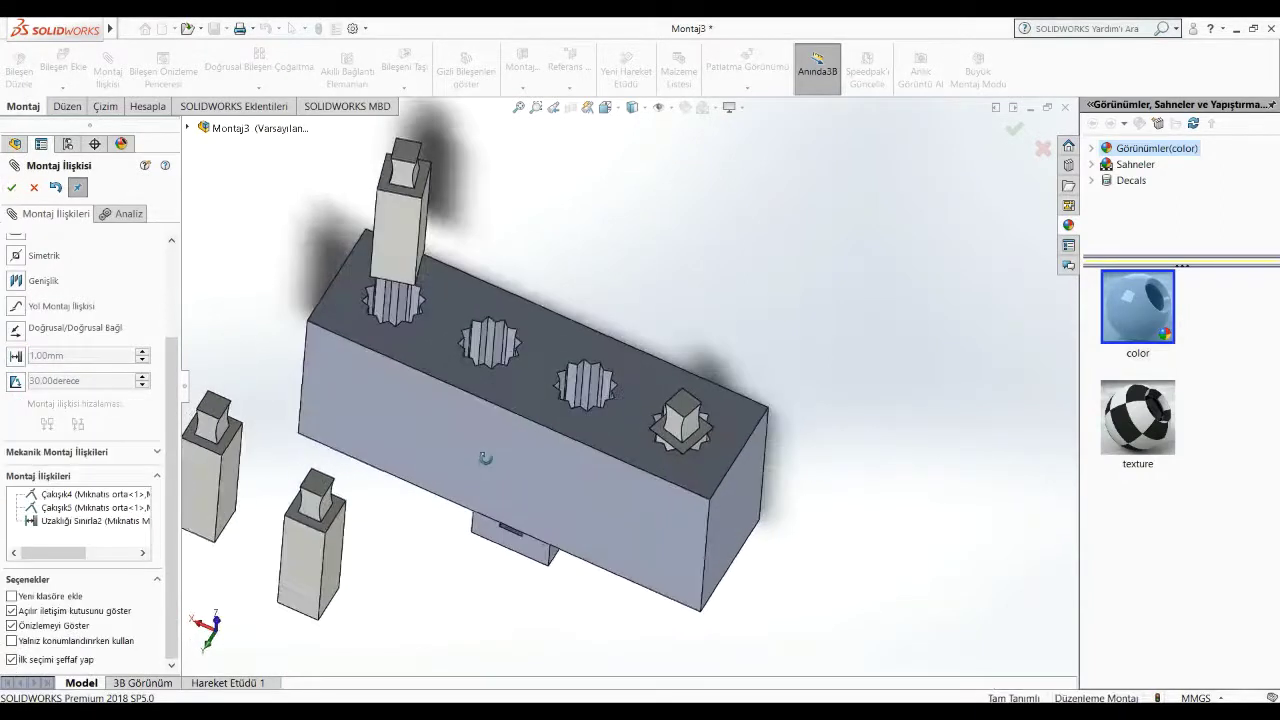
middle_drag(575, 414, 615, 400)
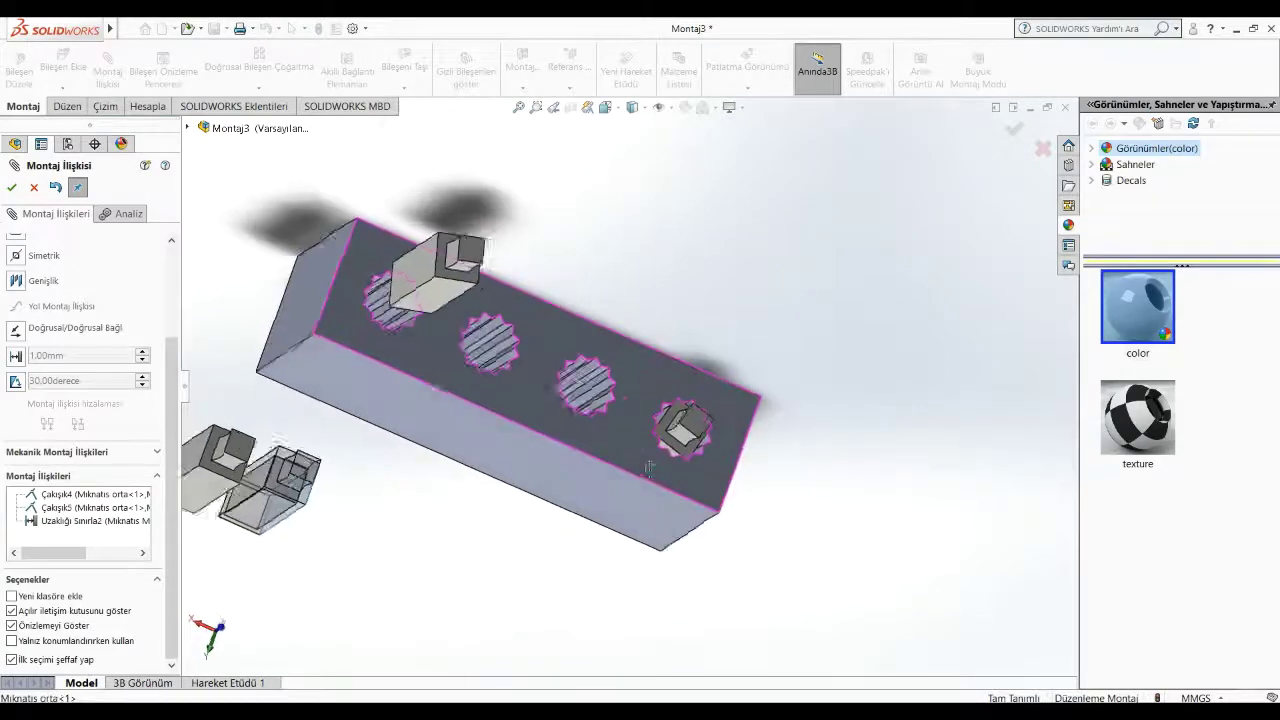
click(607, 394)
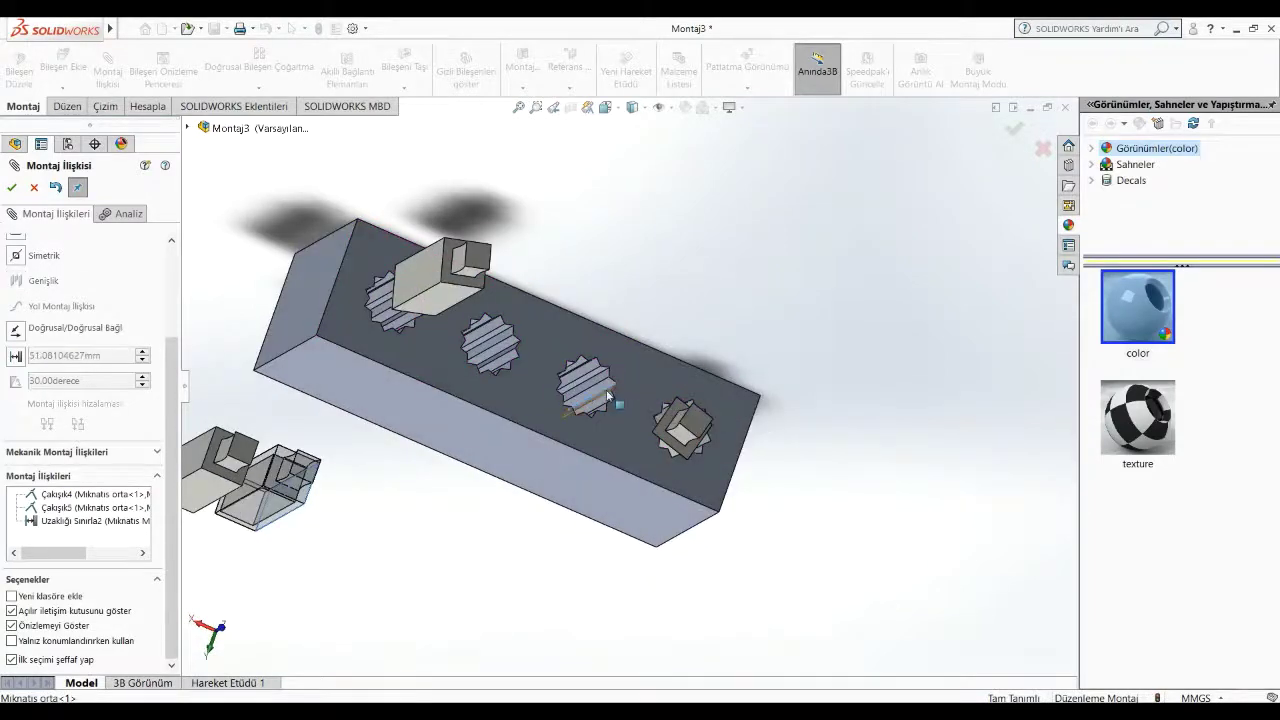
key(Return)
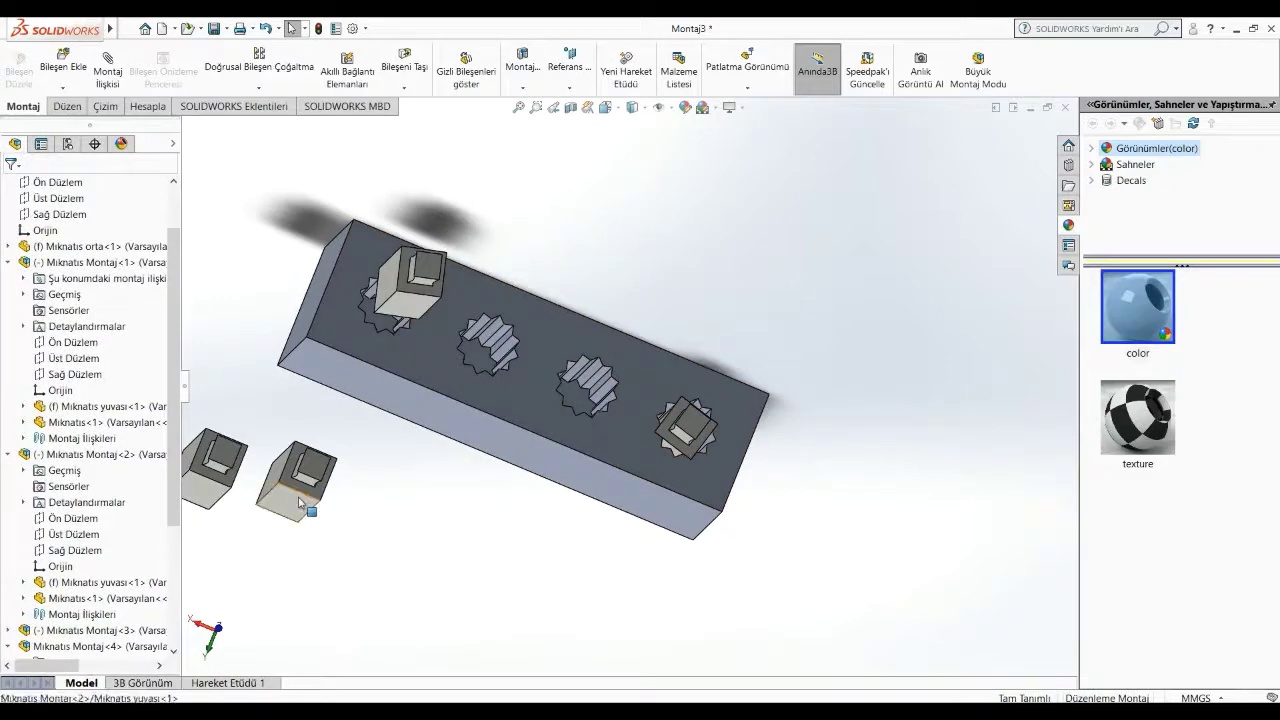
Step: Add coincident mate Çakışık7 between the magnet housing and a middle part face
click(300, 503)
mouse_move(300, 503)
middle_down()
mouse_move(600, 531)
mouse_move(562, 440)
middle_up()
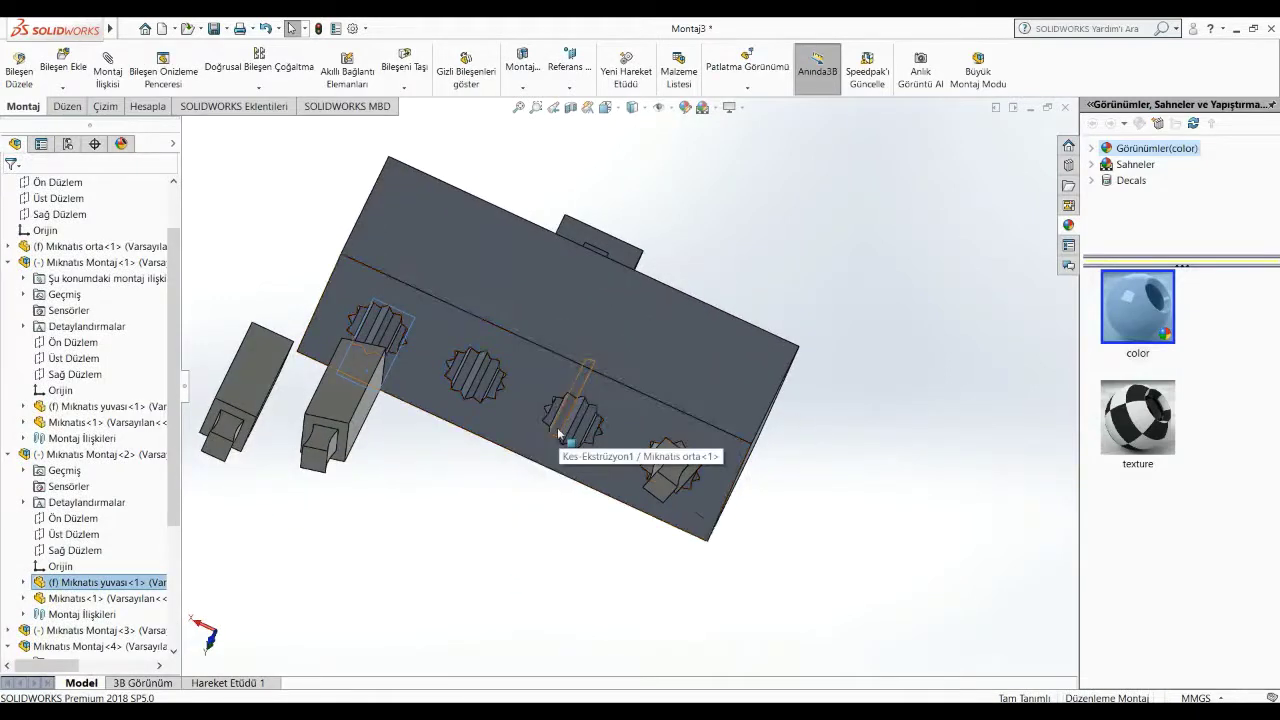
ctrl+click(560, 435)
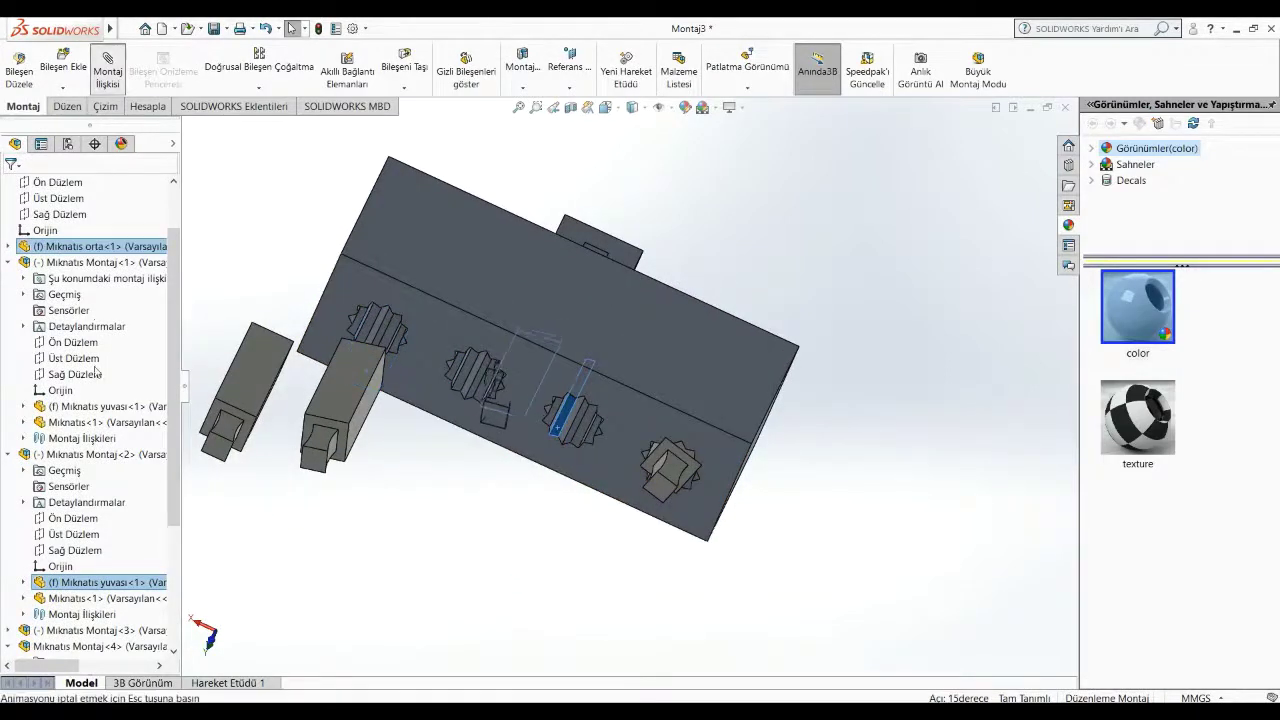
click(107, 70)
click(12, 187)
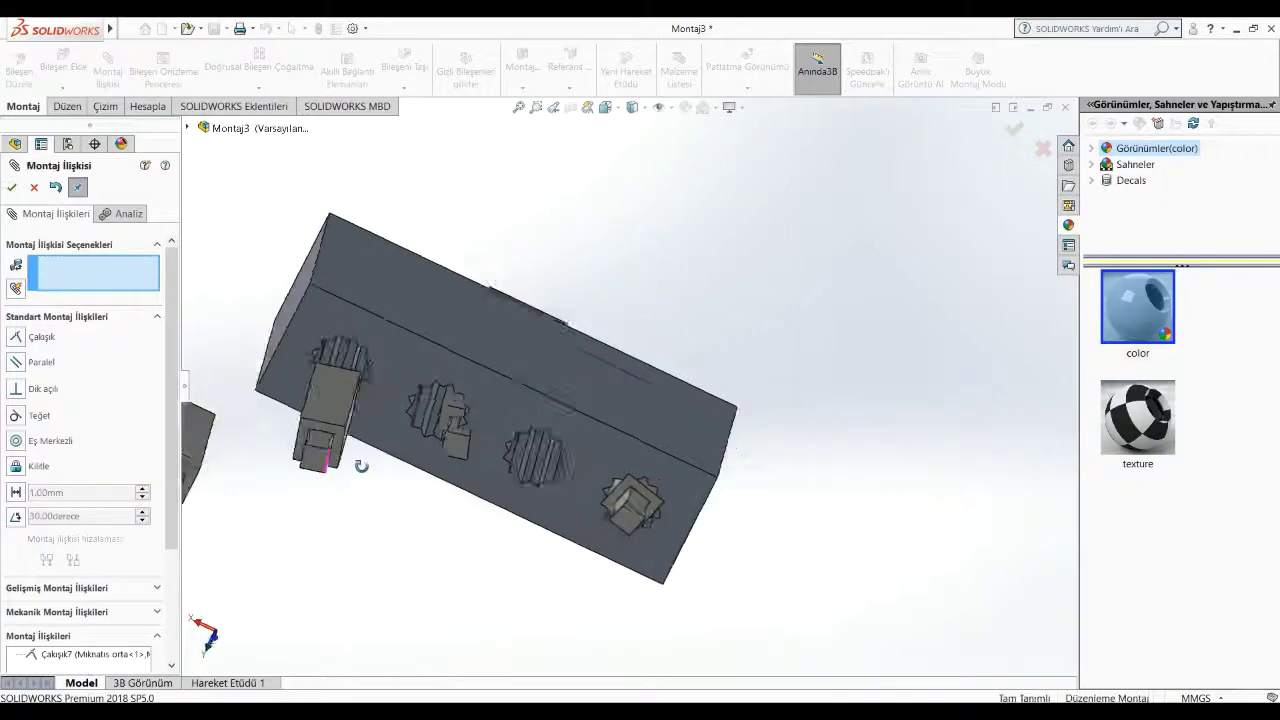
Step: Add coincident mate Çakışık8 between the second magnet assembly and the middle part
middle_drag(420, 460, 478, 527)
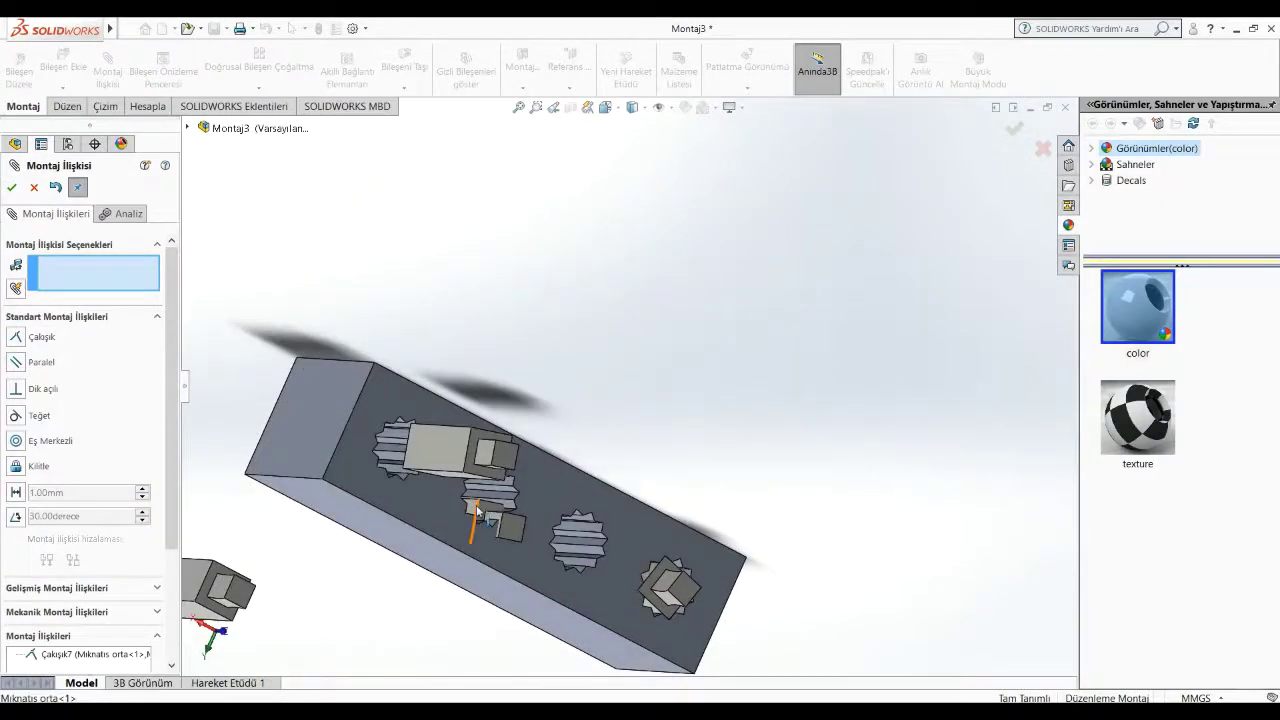
click(475, 515)
middle_drag(475, 515, 576, 518)
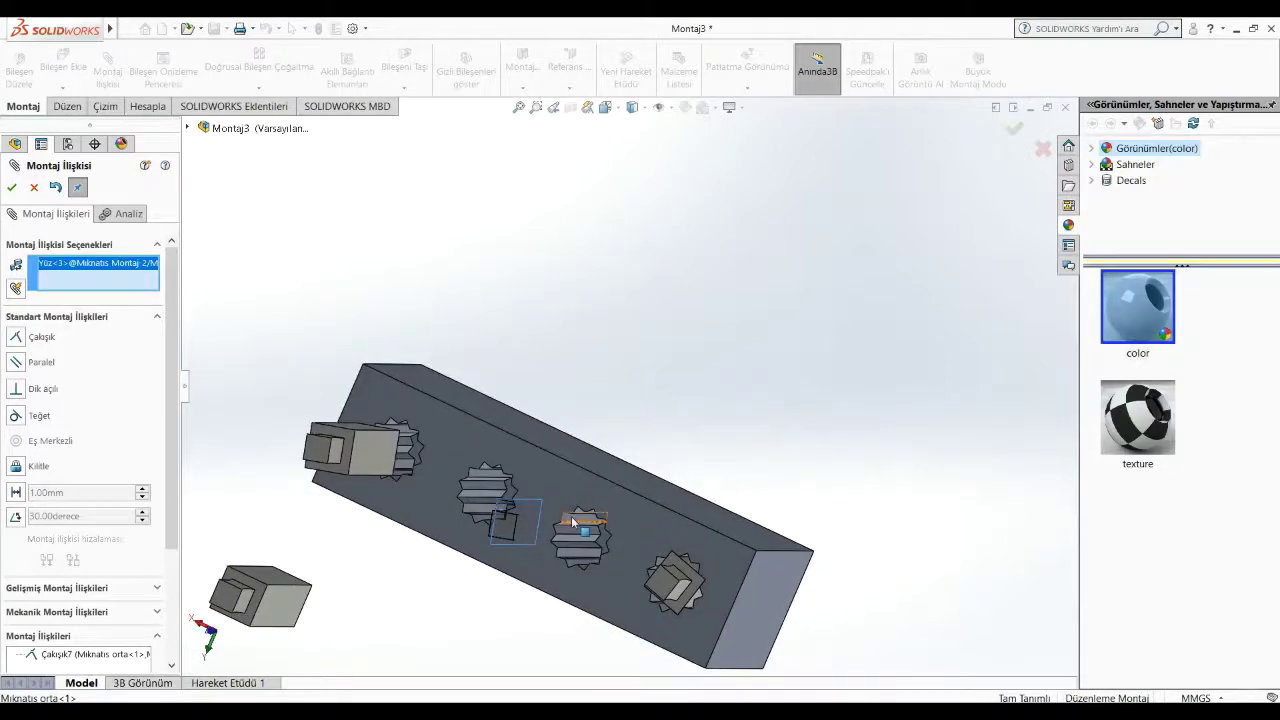
click(574, 522)
click(11, 187)
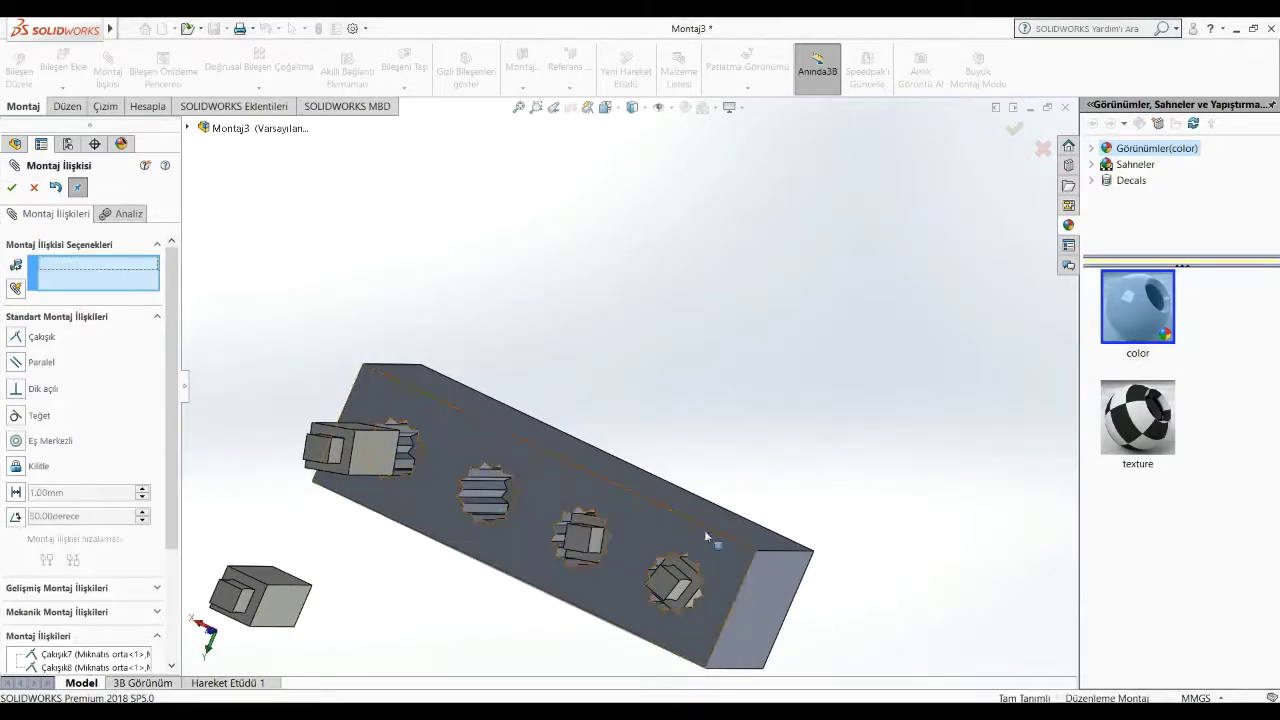
Step: Seat the magnet in the bar's gear hole with coincident mate Çakışık9
middle_drag(620, 560, 716, 600)
mouse_move(624, 512)
mouse_down()
mouse_move(423, 545)
mouse_move(600, 538)
mouse_up()
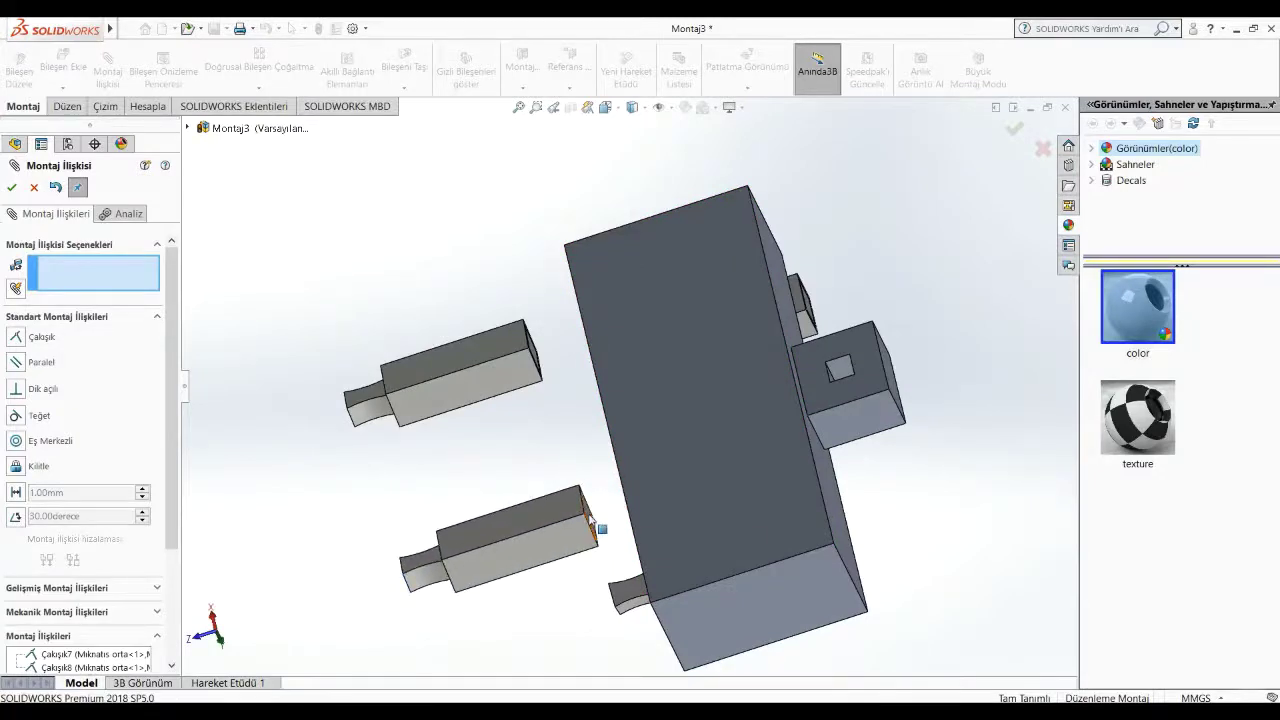
click(590, 522)
middle_drag(623, 531, 766, 443)
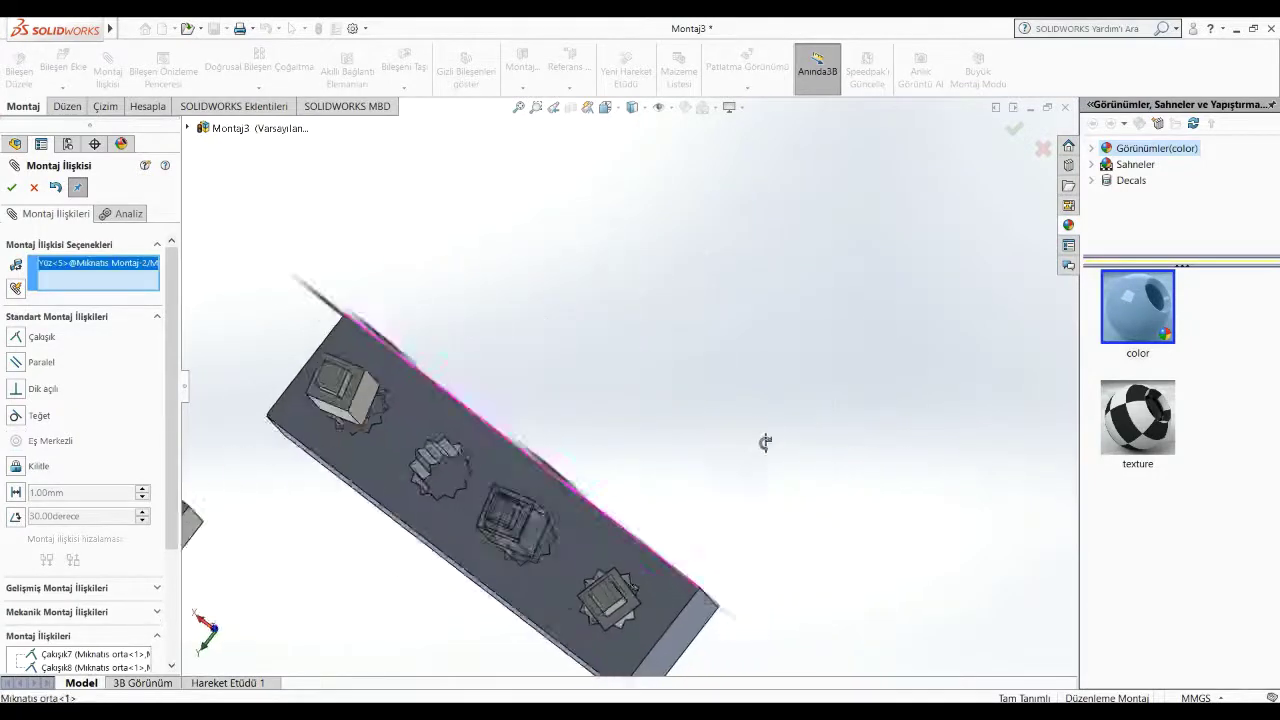
click(544, 556)
click(11, 187)
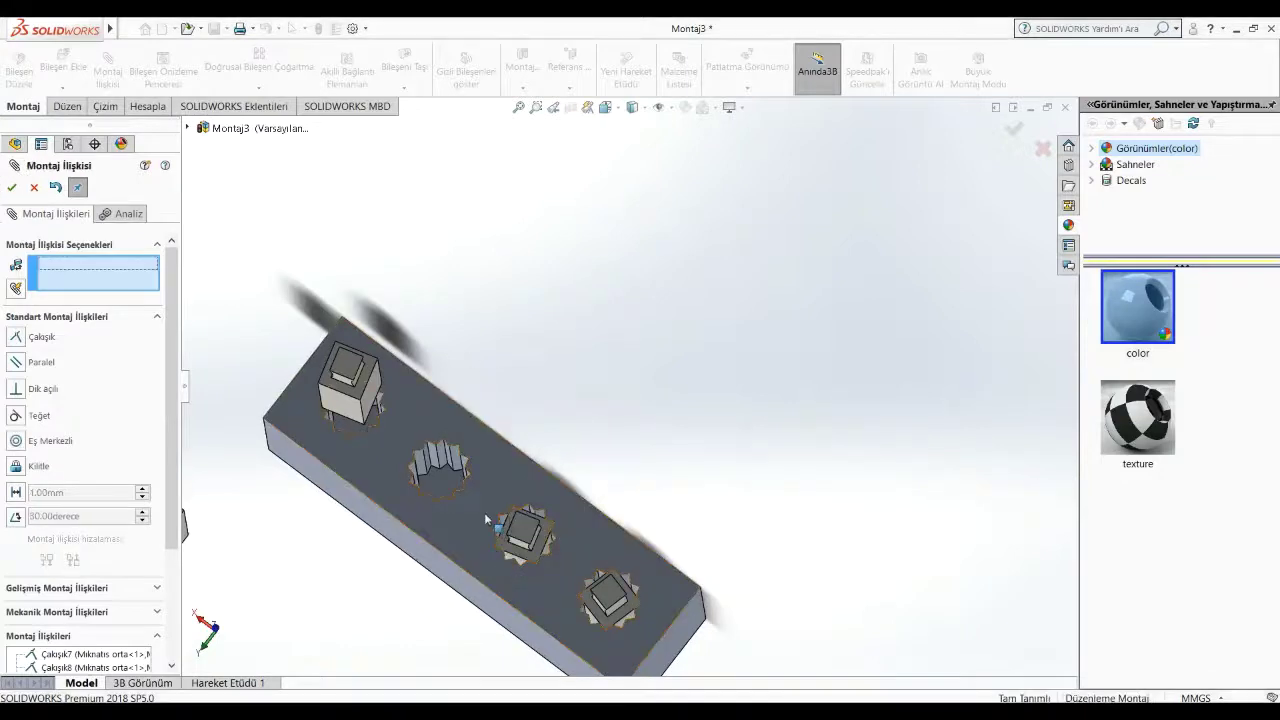
click(11, 188)
Step: Edit Çakışık9 into an advanced limit-distance mate
scroll(107, 537, down, 3)
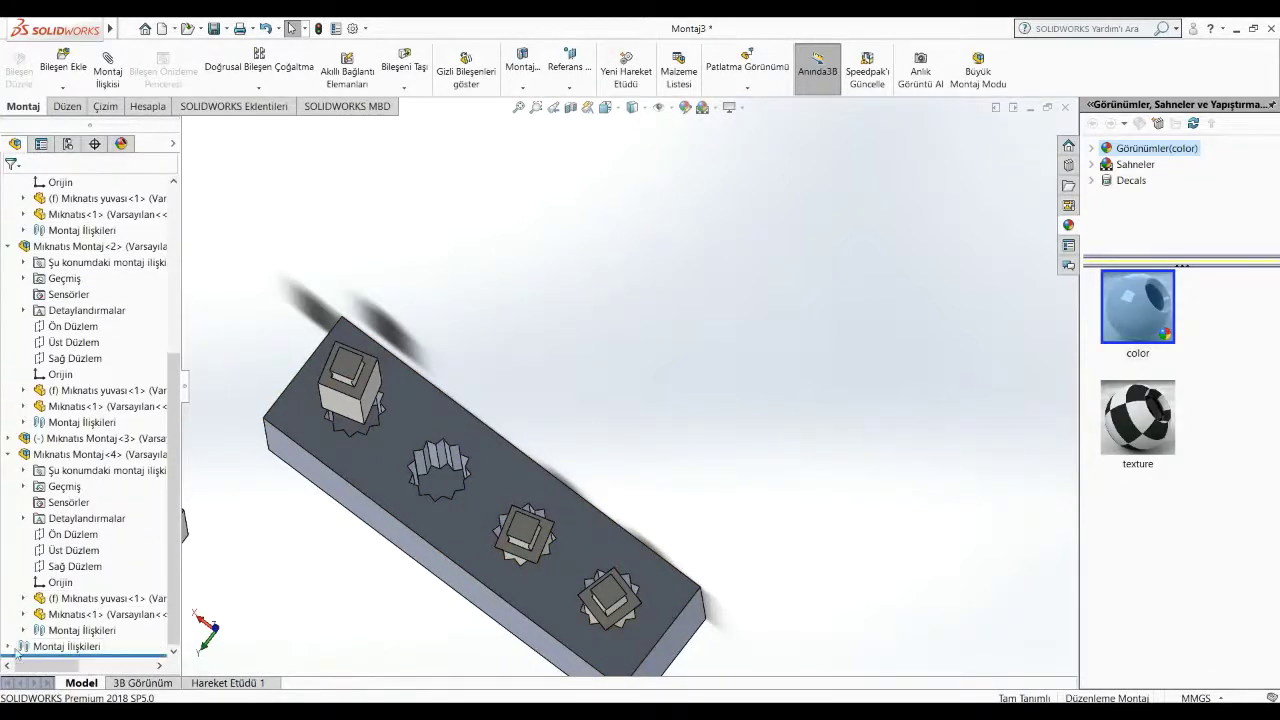
click(10, 647)
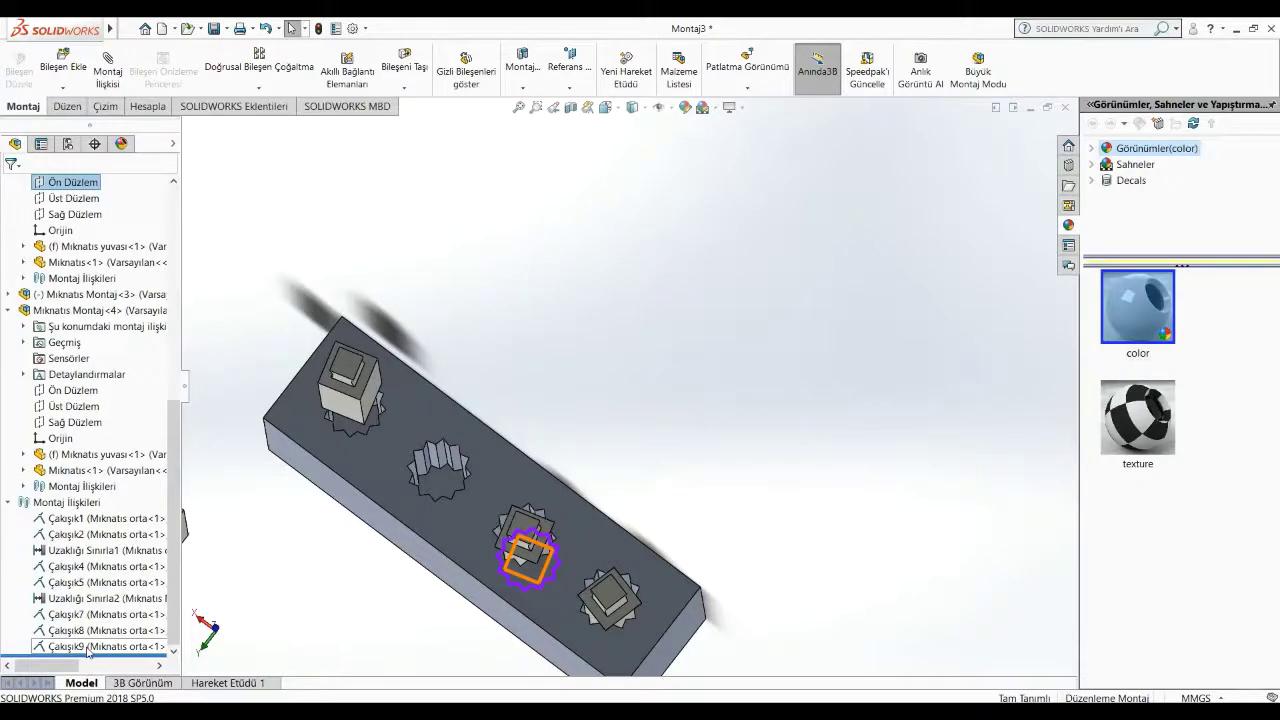
right_click(88, 648)
click(98, 458)
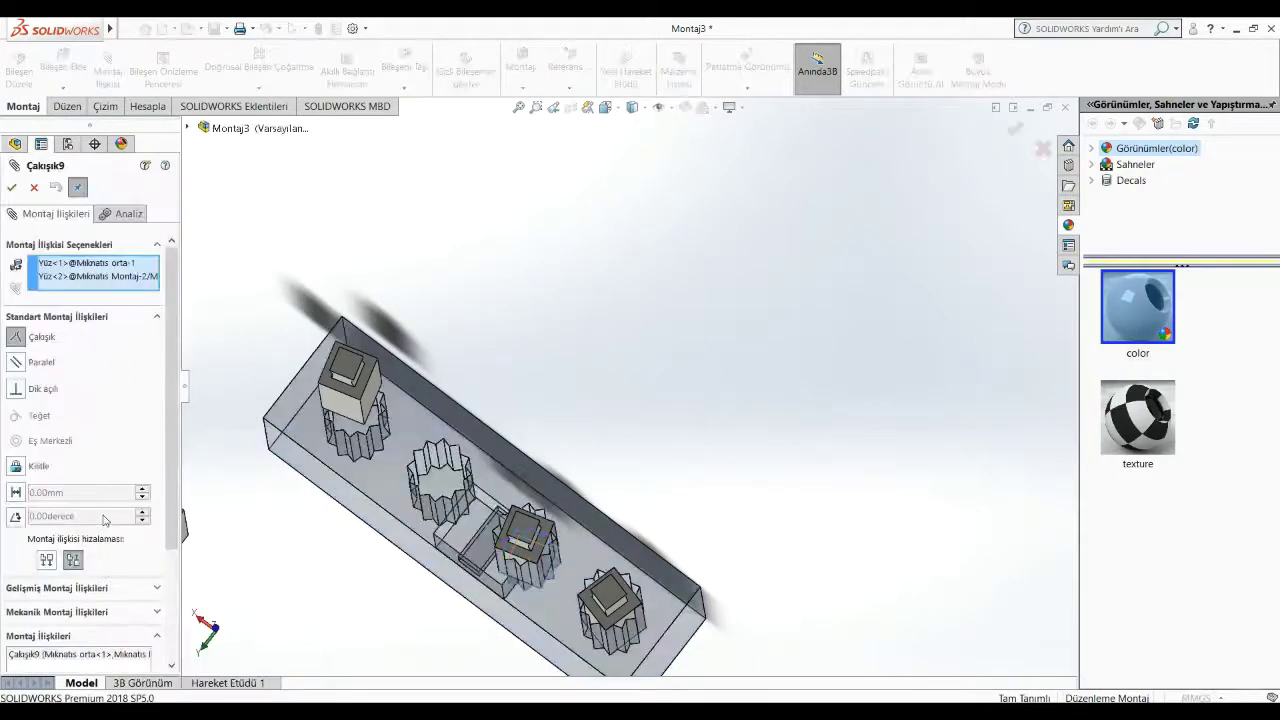
click(59, 590)
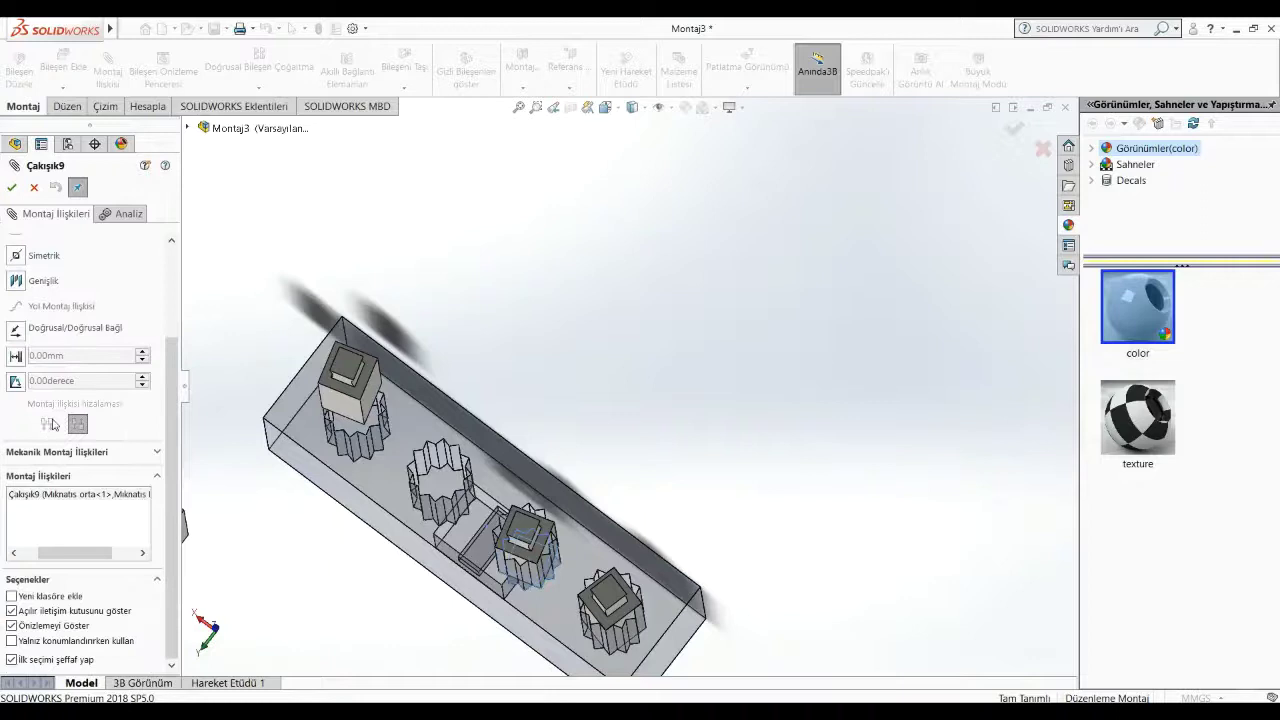
click(15, 357)
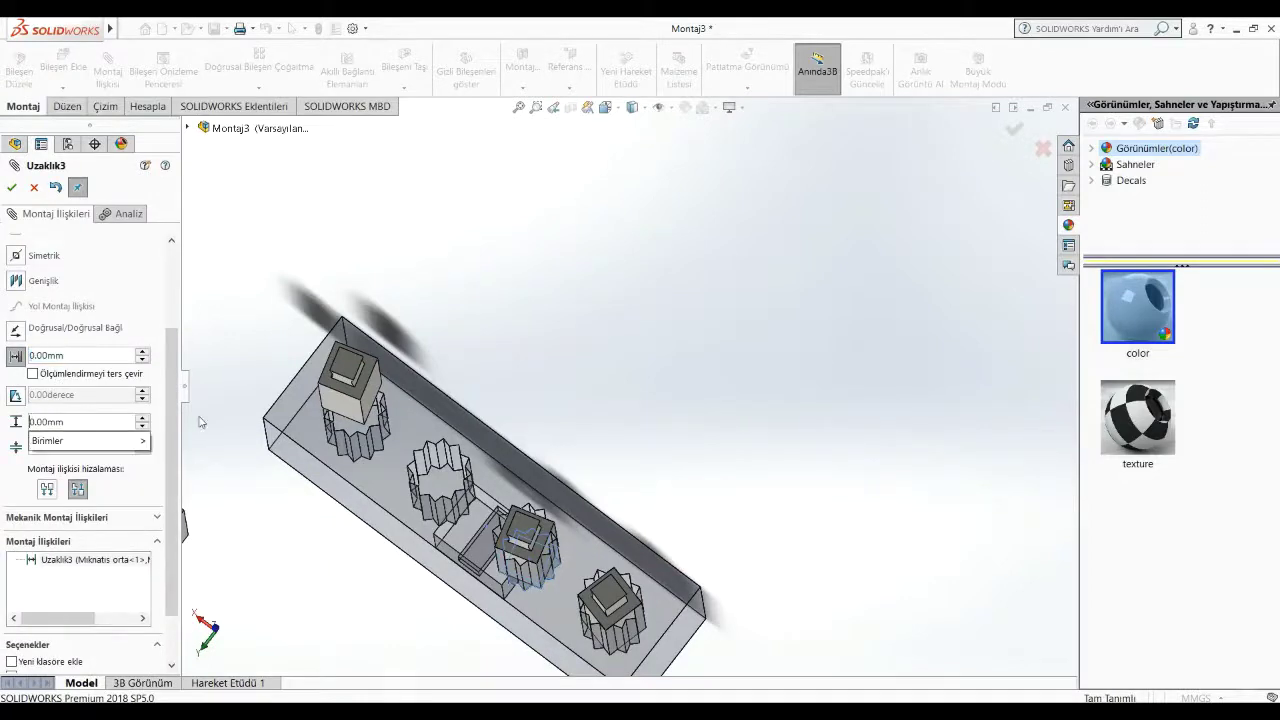
text(60)
click(11, 188)
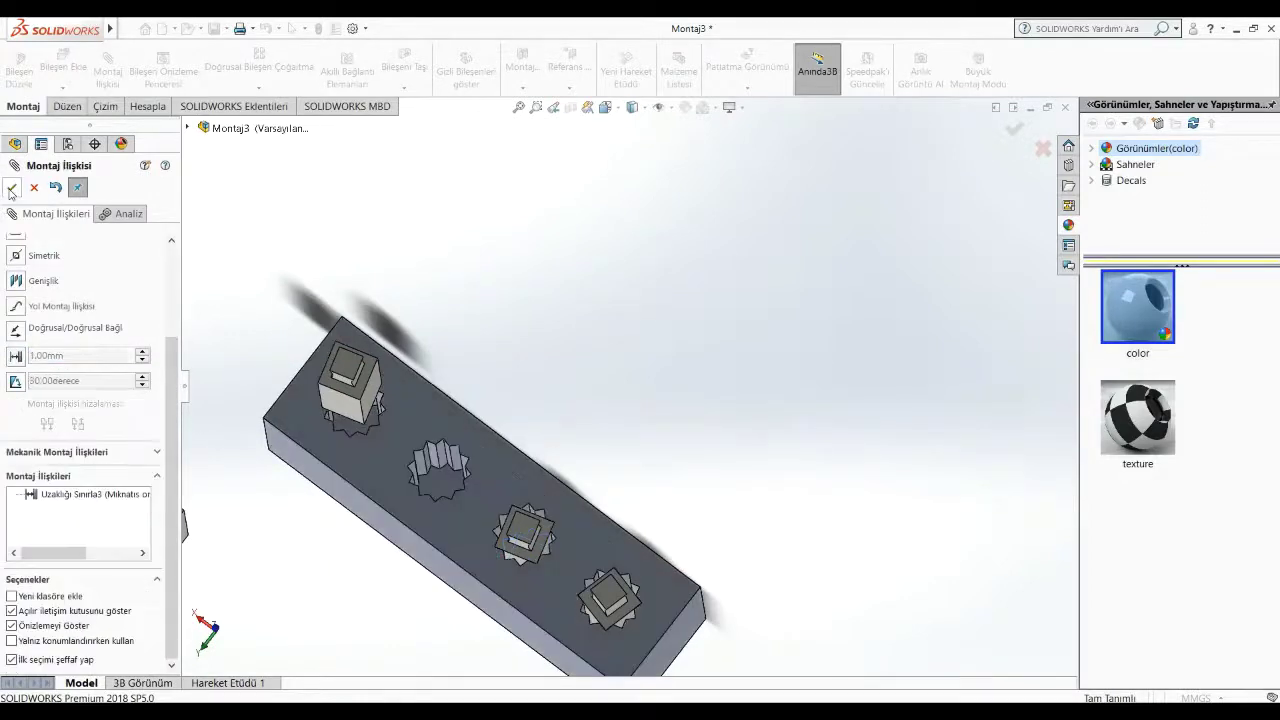
key(f)
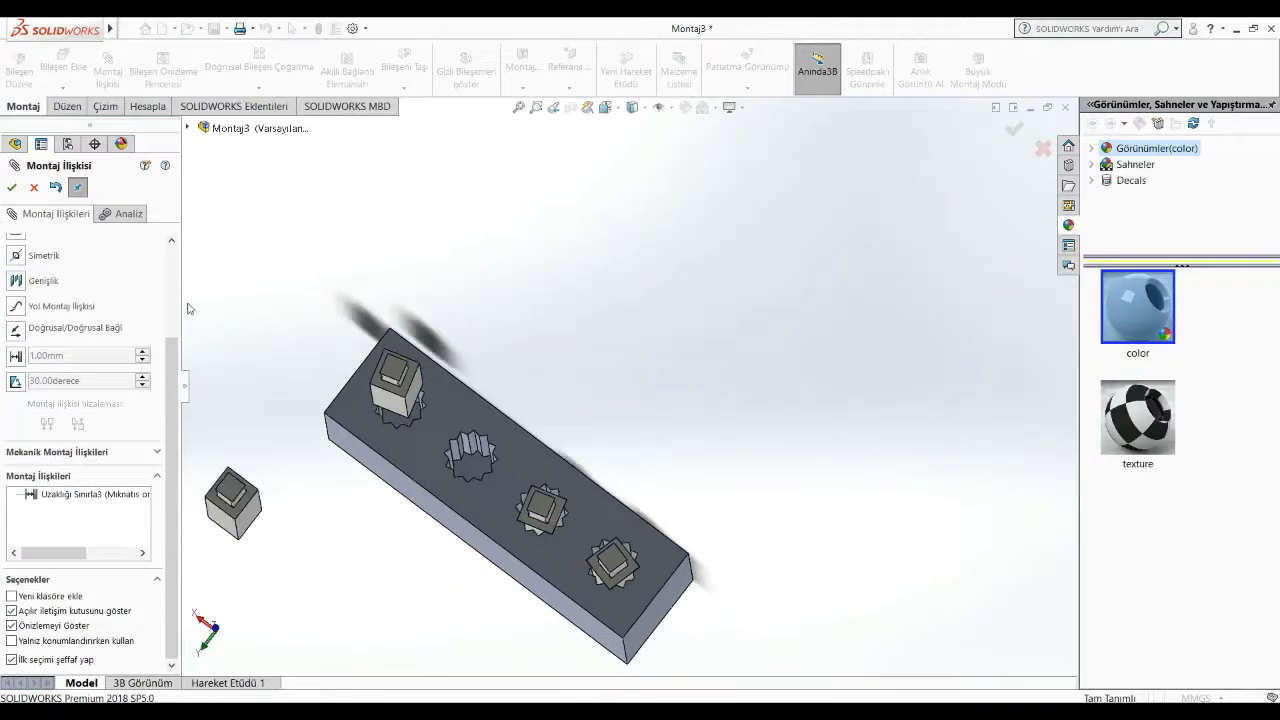
click(11, 188)
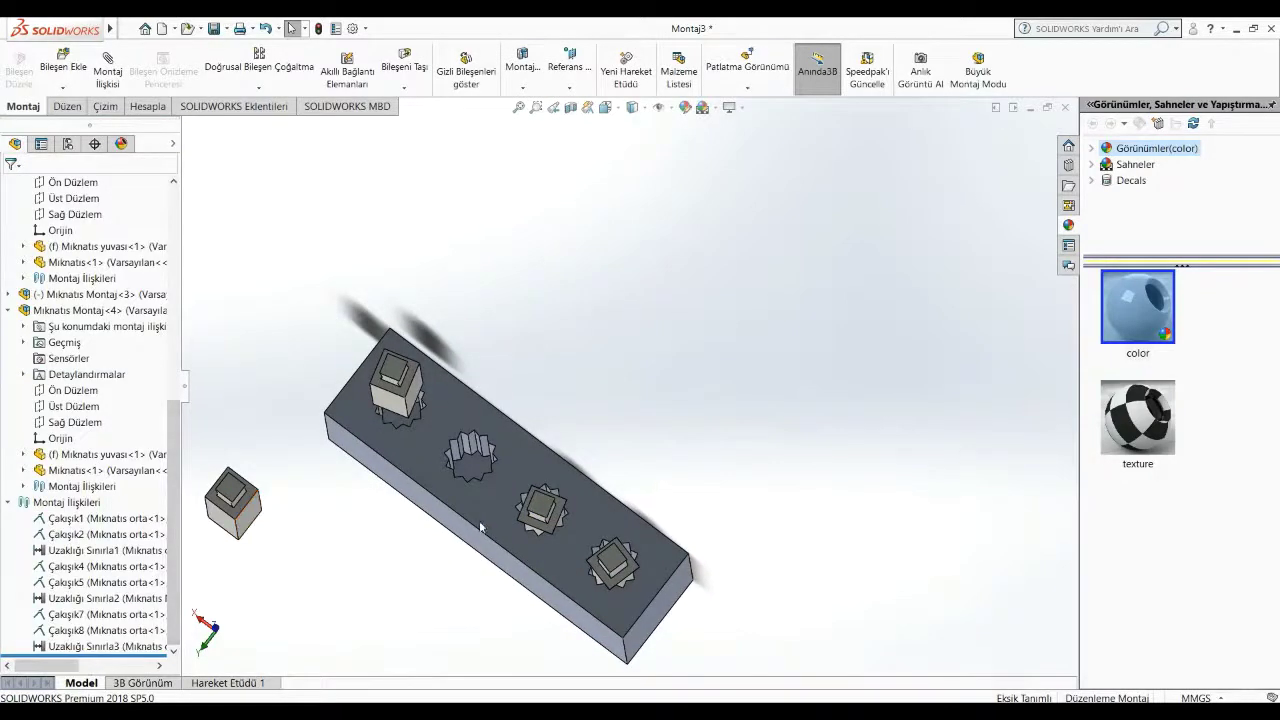
Step: Pull the magnets up out of their slots and orbit to a front view
click(538, 503)
drag(538, 503, 543, 363)
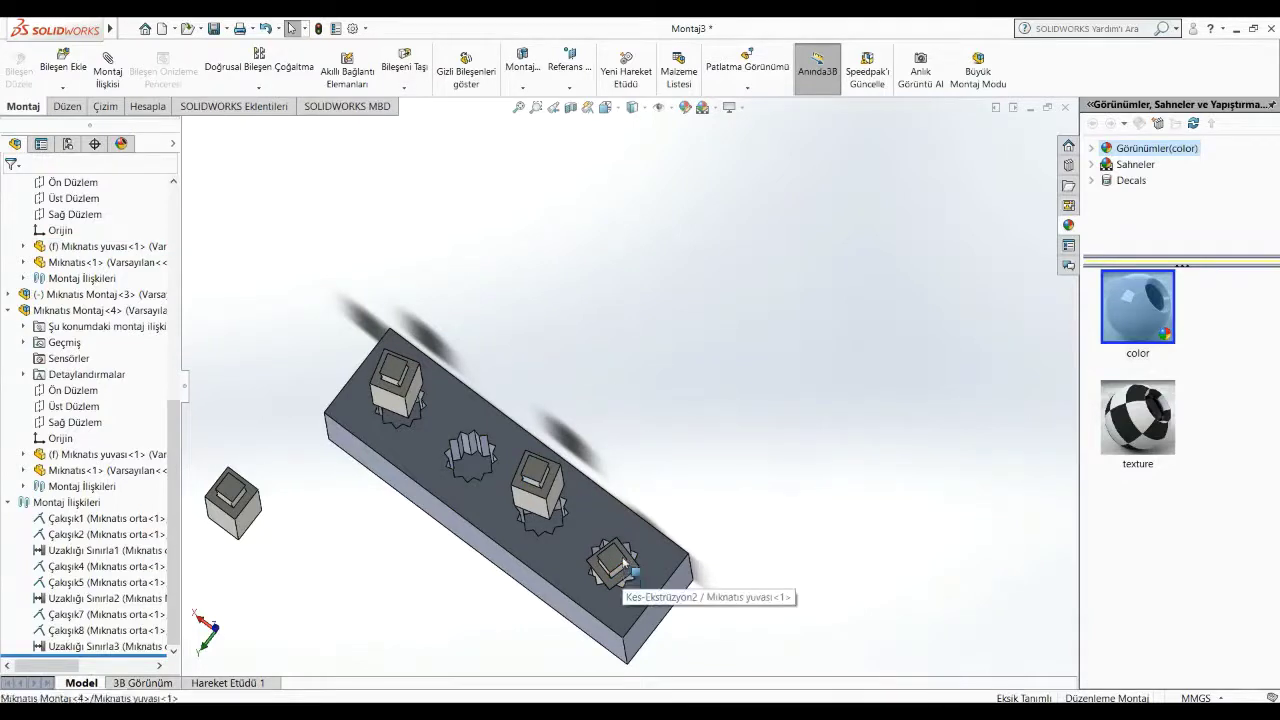
drag(624, 573, 683, 572)
middle_drag(683, 572, 694, 403)
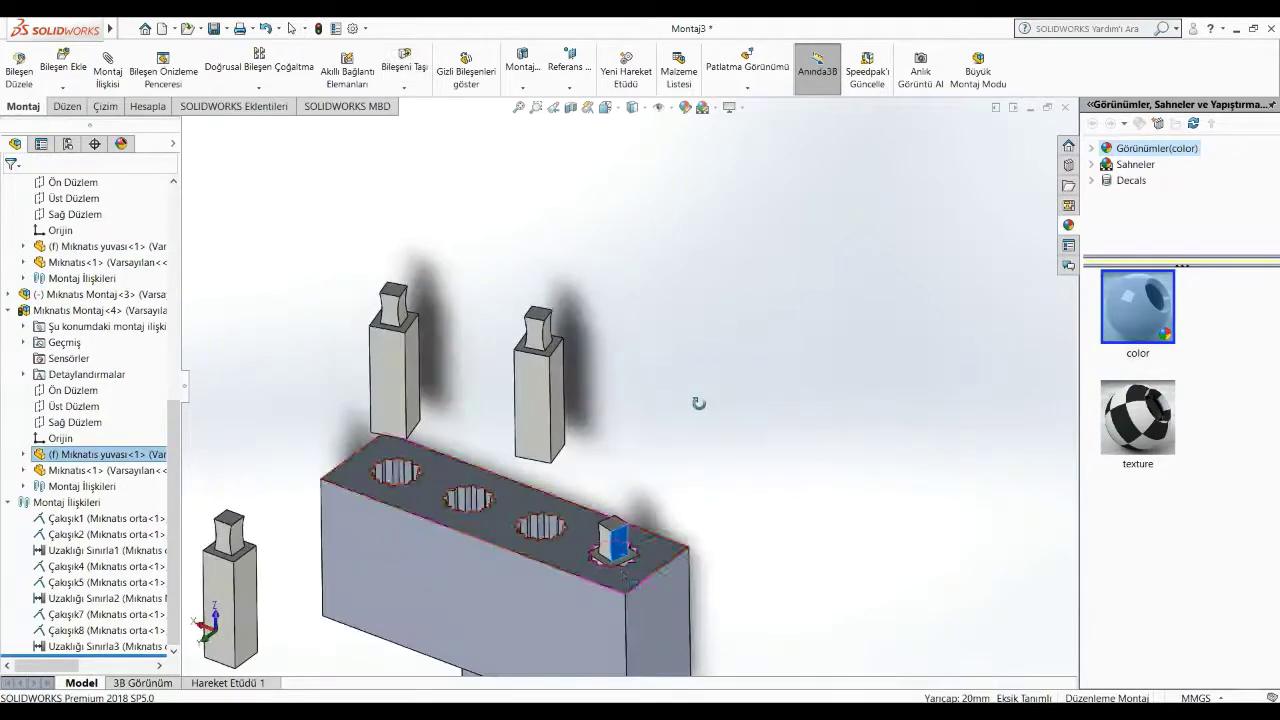
drag(612, 545, 610, 360)
drag(385, 357, 387, 327)
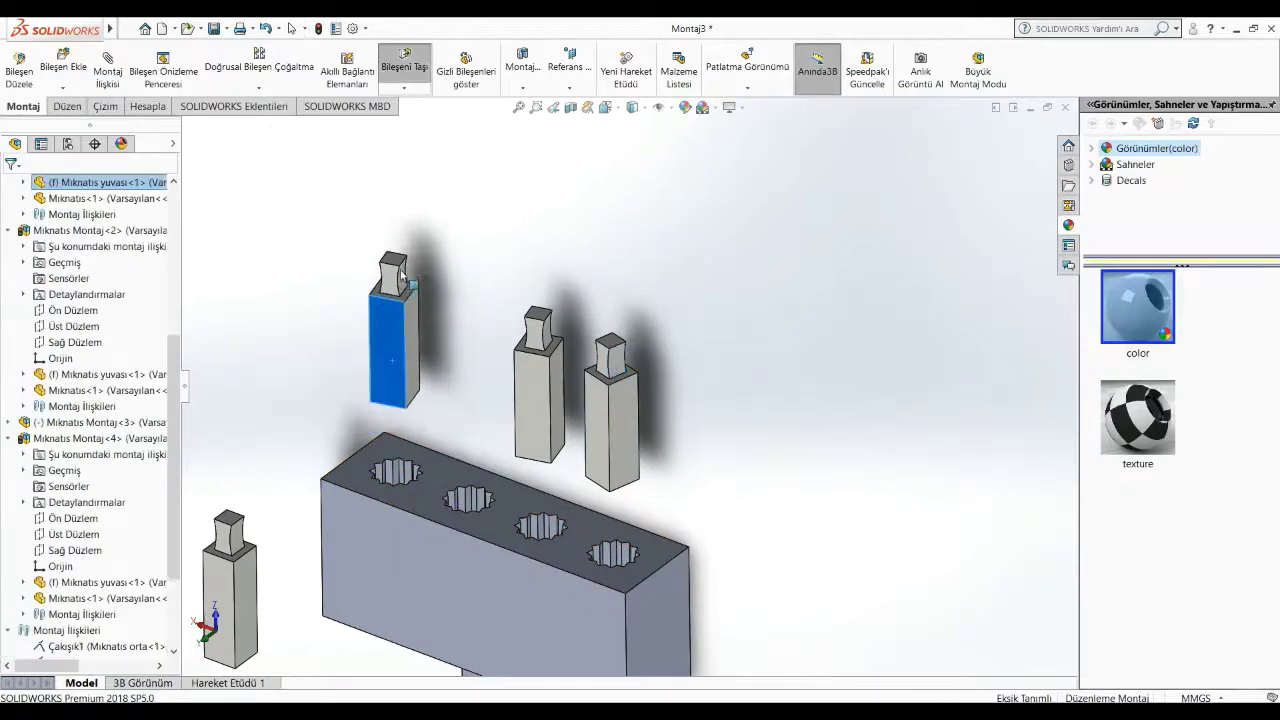
Step: Add coincident mate Çakışık11 between the bottom-left magnet and the middle part
click(245, 580)
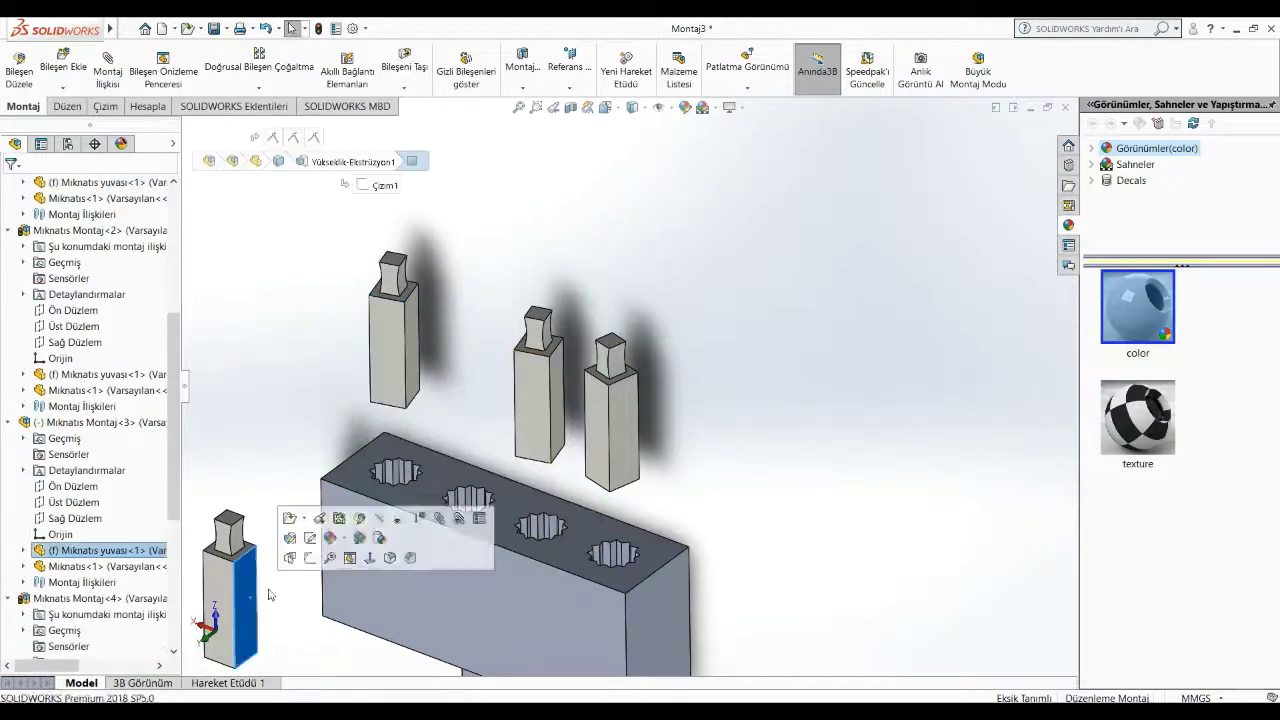
mouse_move(578, 270)
middle_down()
mouse_move(594, 308)
mouse_move(551, 395)
middle_up()
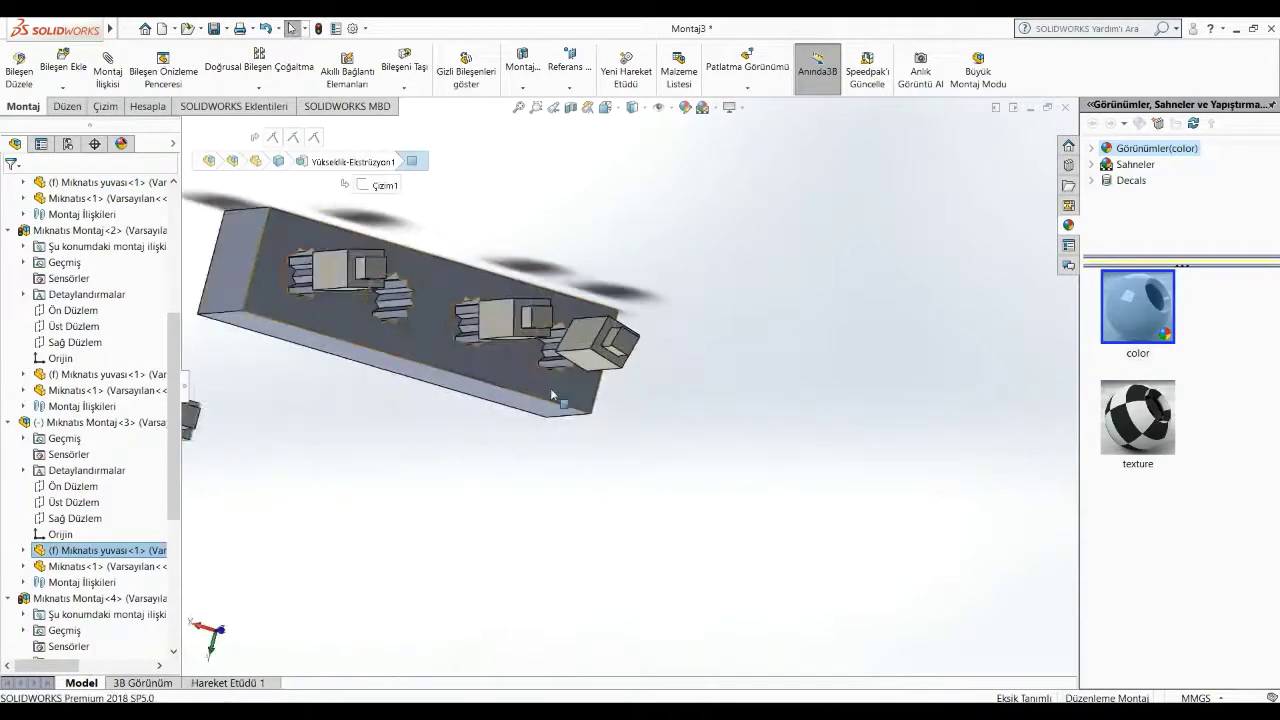
click(395, 300)
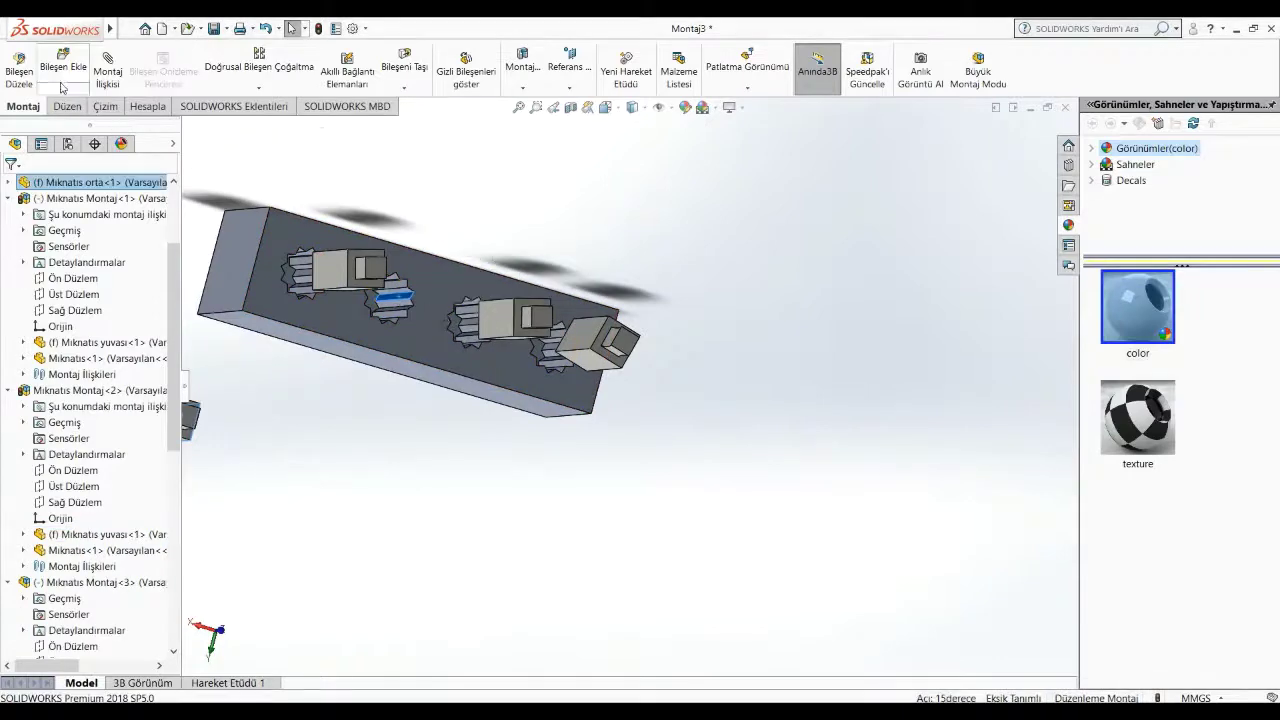
click(100, 70)
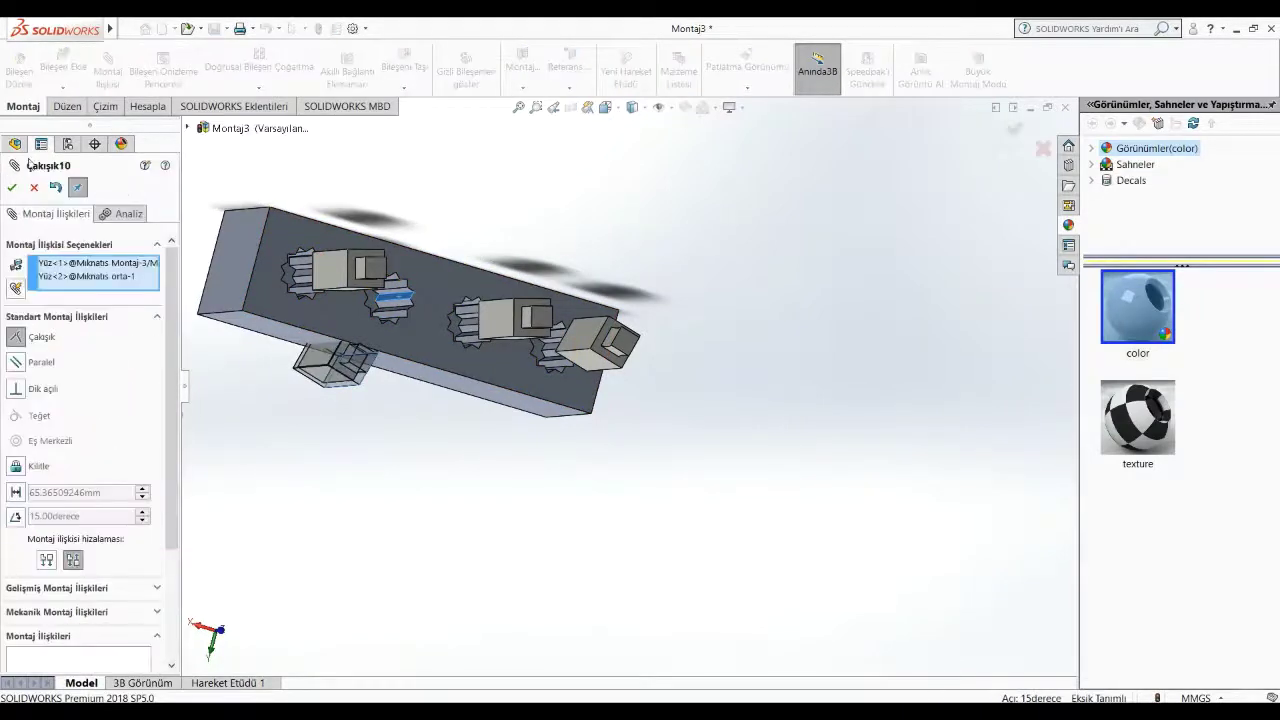
middle_drag(455, 443, 410, 421)
click(333, 388)
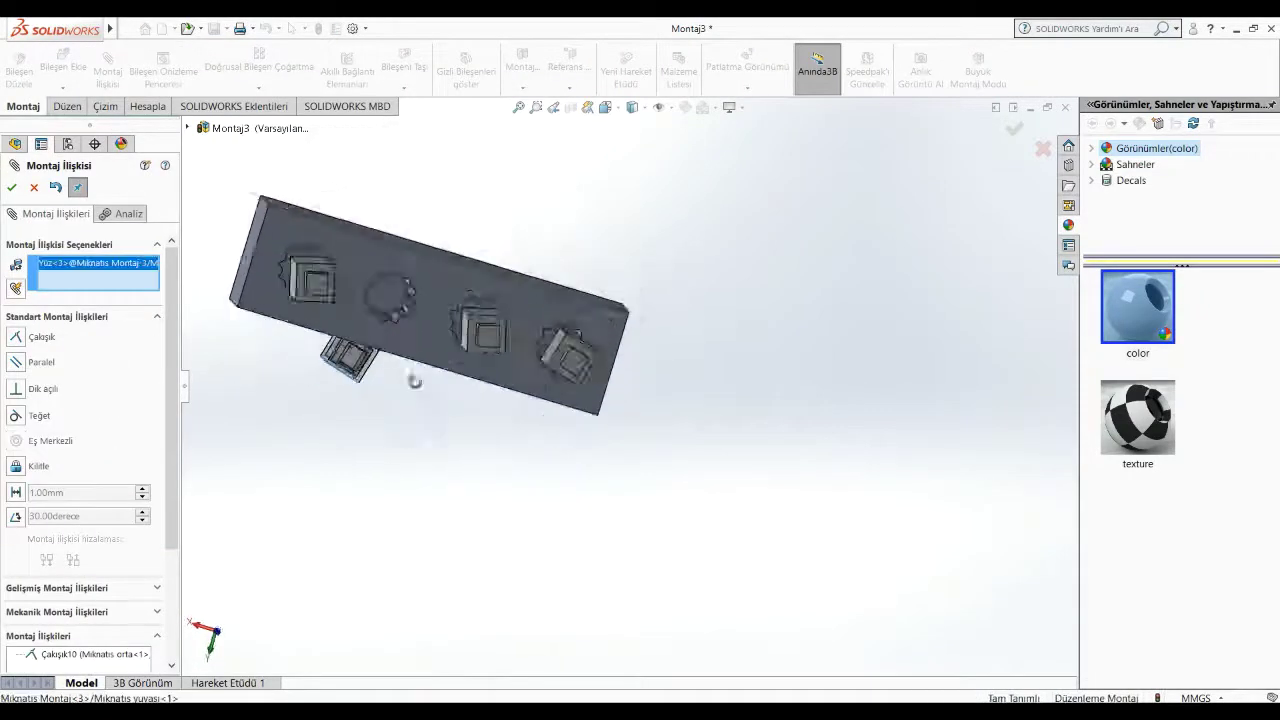
click(375, 308)
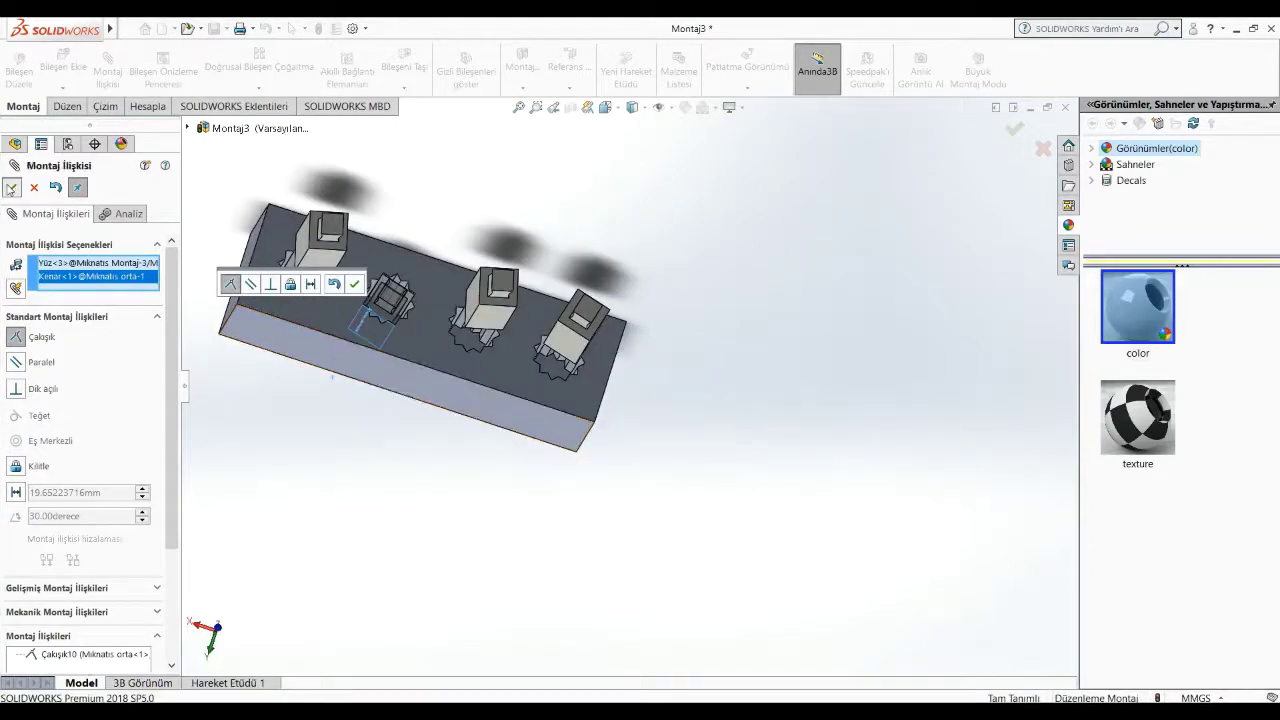
click(11, 188)
scroll(355, 384, down, 2)
scroll(576, 330, down, 3)
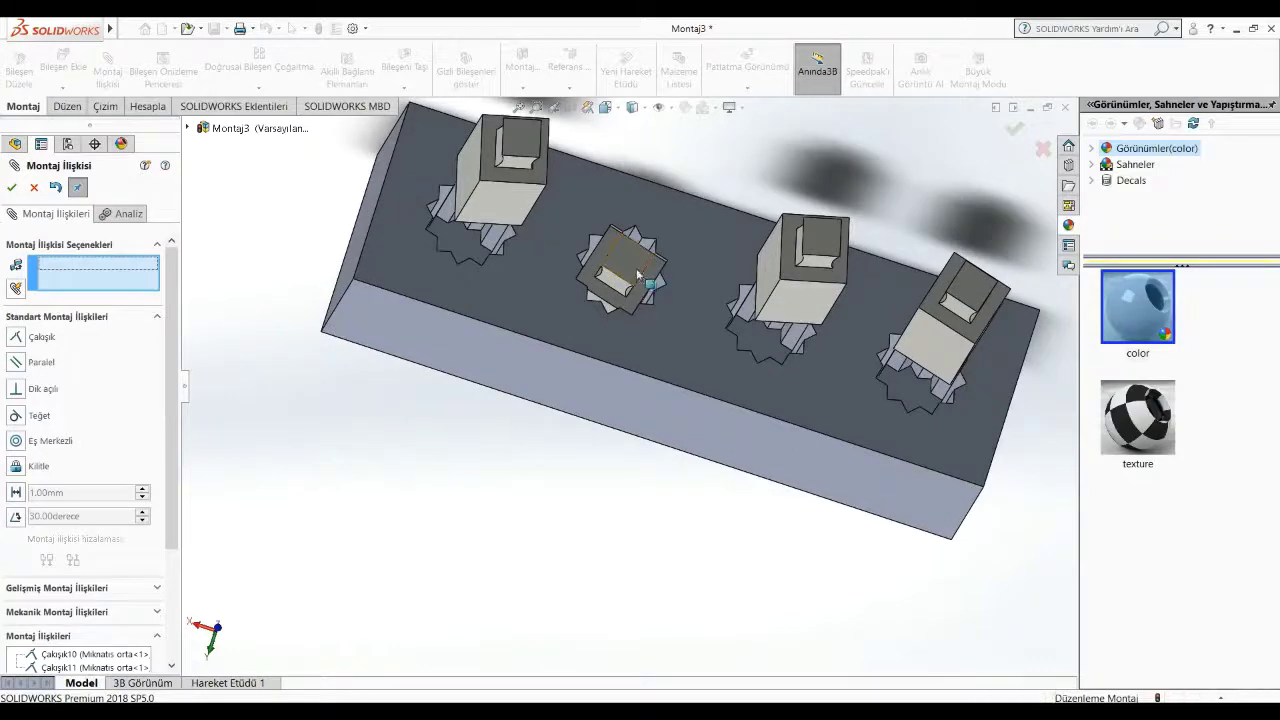
Step: Mate the magnet face to the gear face with a 0–60 mm limit-distance mate
drag(638, 274, 690, 145)
middle_drag(668, 410, 775, 121)
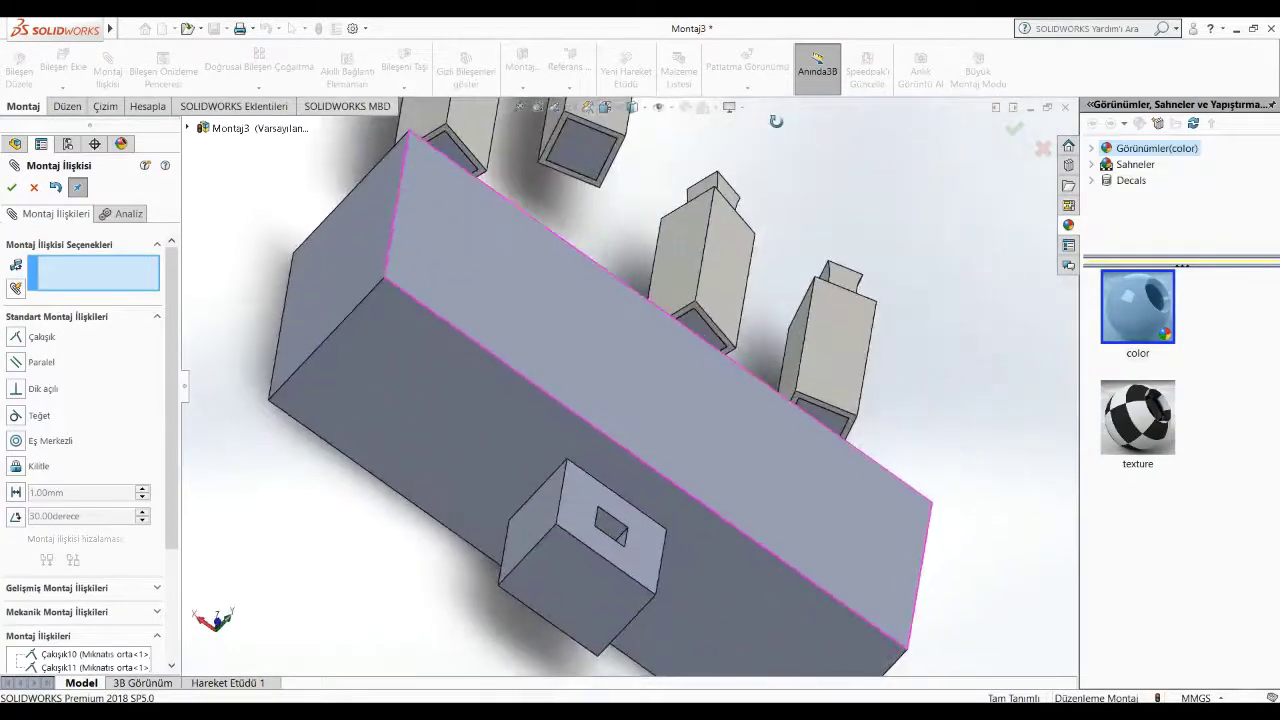
click(588, 145)
mouse_move(588, 145)
middle_down()
mouse_move(517, 603)
mouse_move(619, 277)
middle_up()
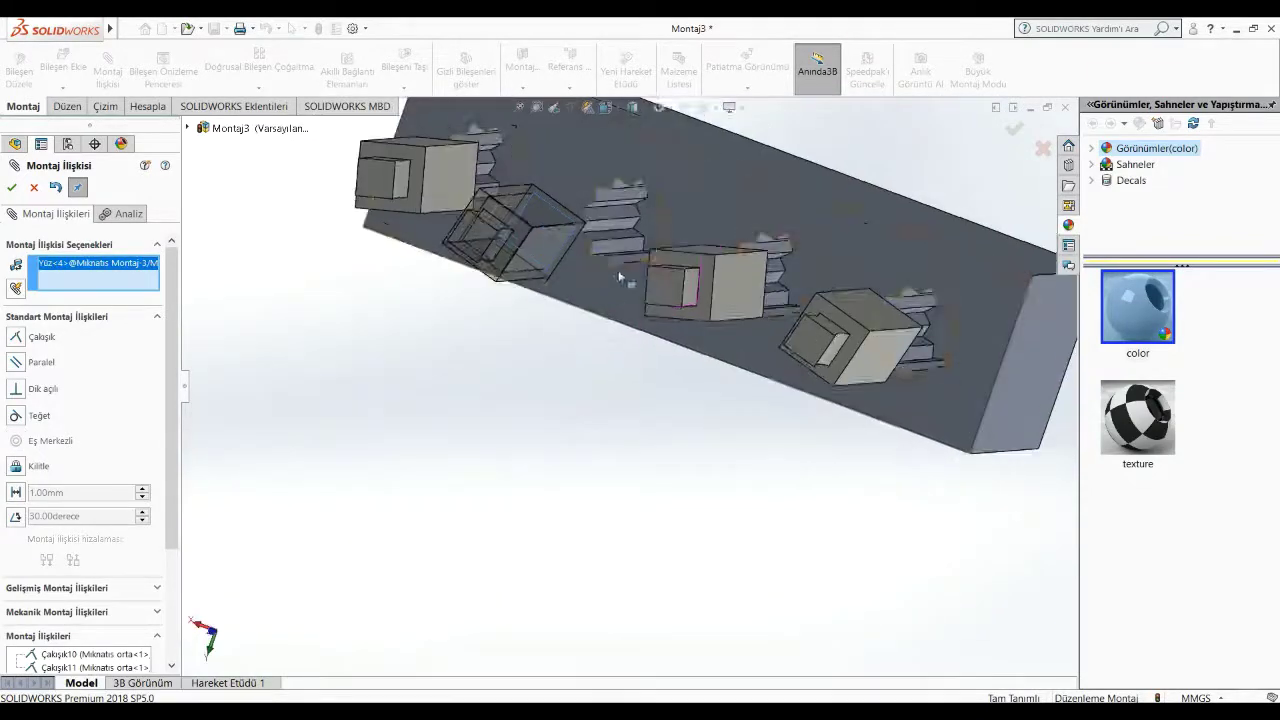
click(641, 216)
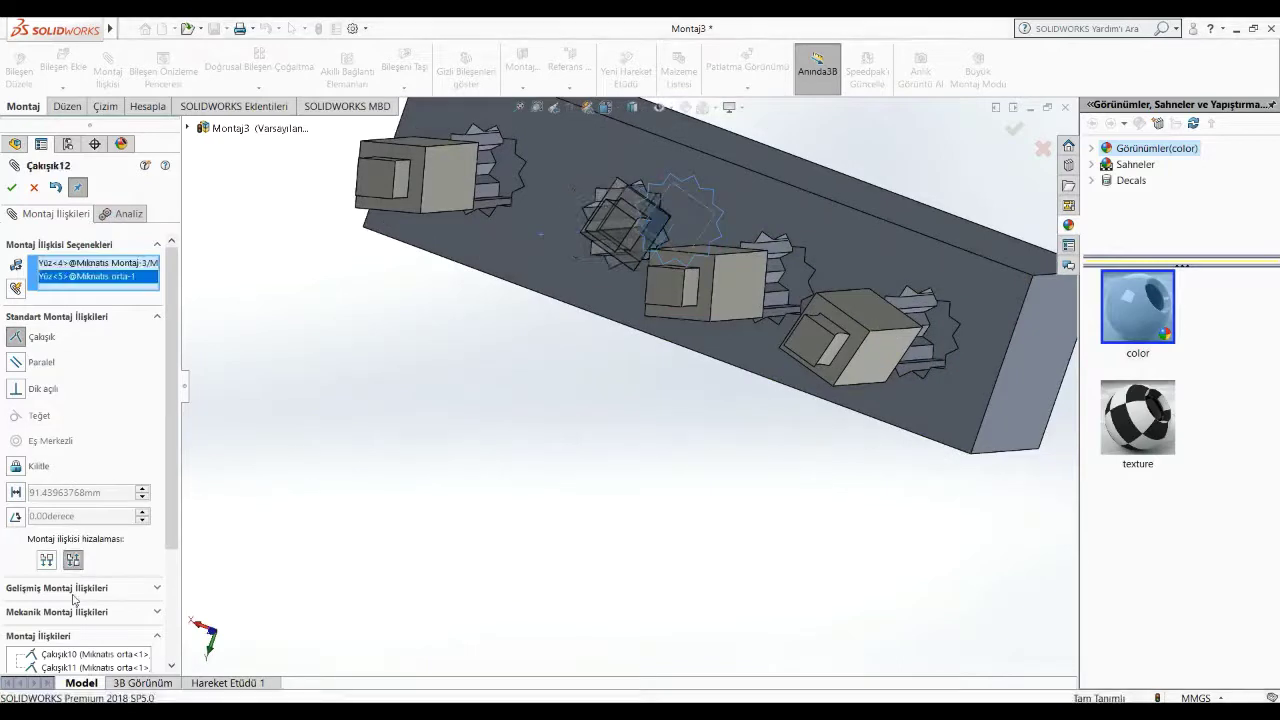
click(28, 589)
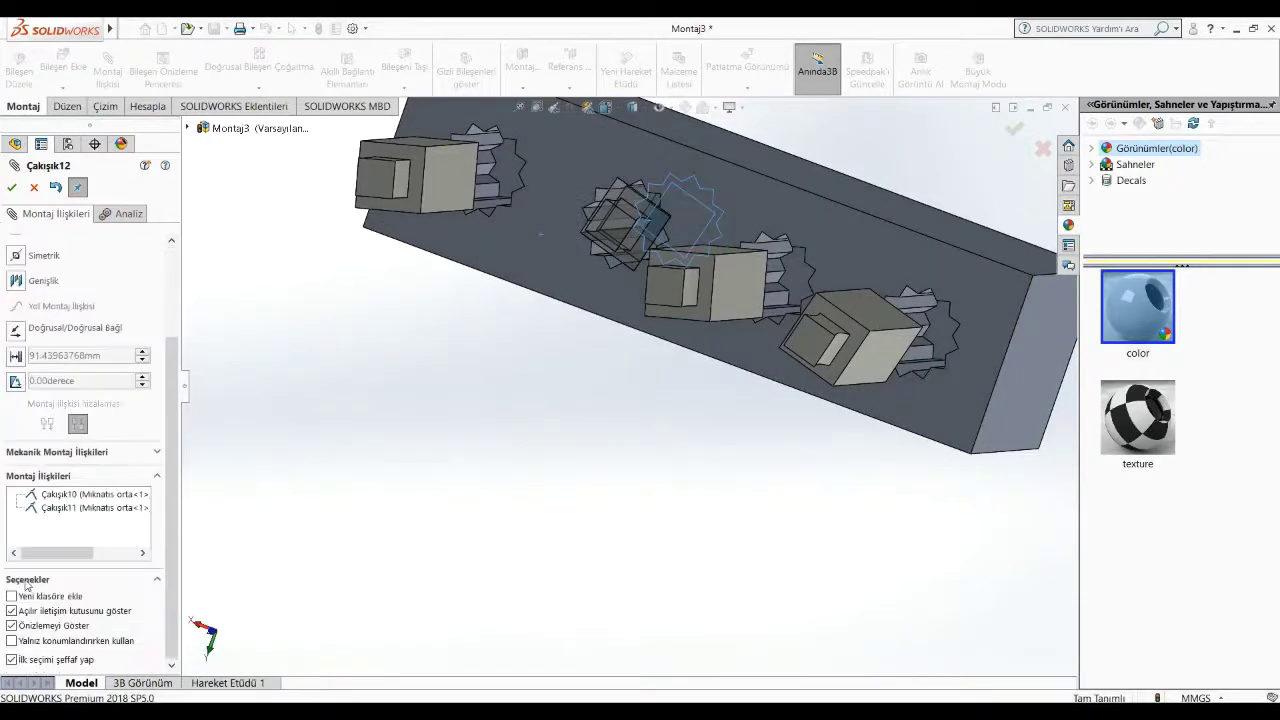
click(17, 357)
text(0)
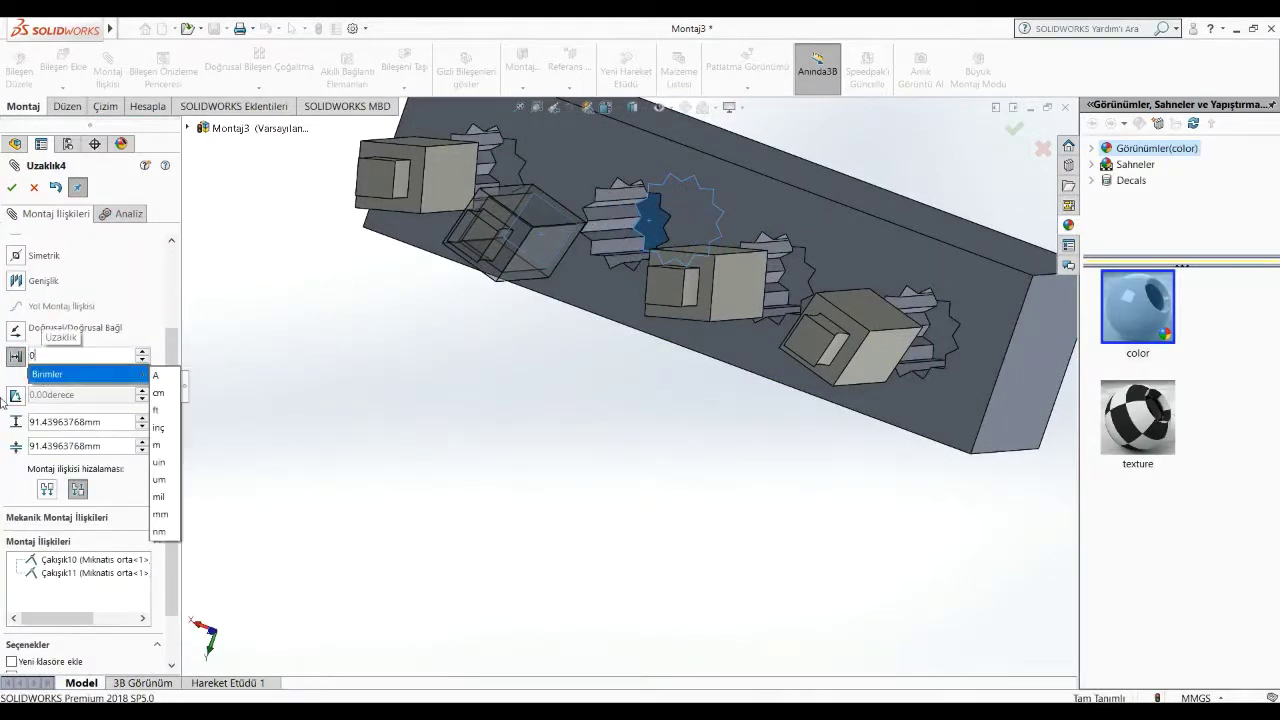
key(Return)
right_click(148, 428)
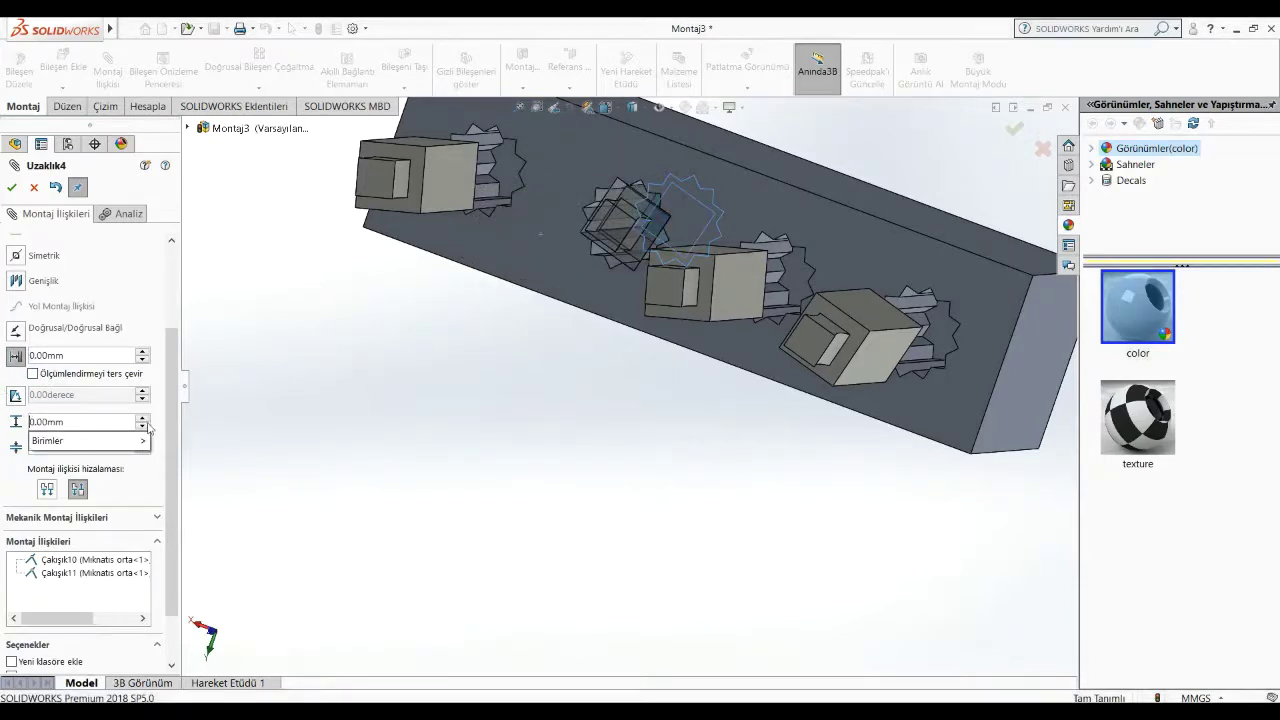
click(12, 188)
click(12, 188)
middle_drag(474, 419, 500, 316)
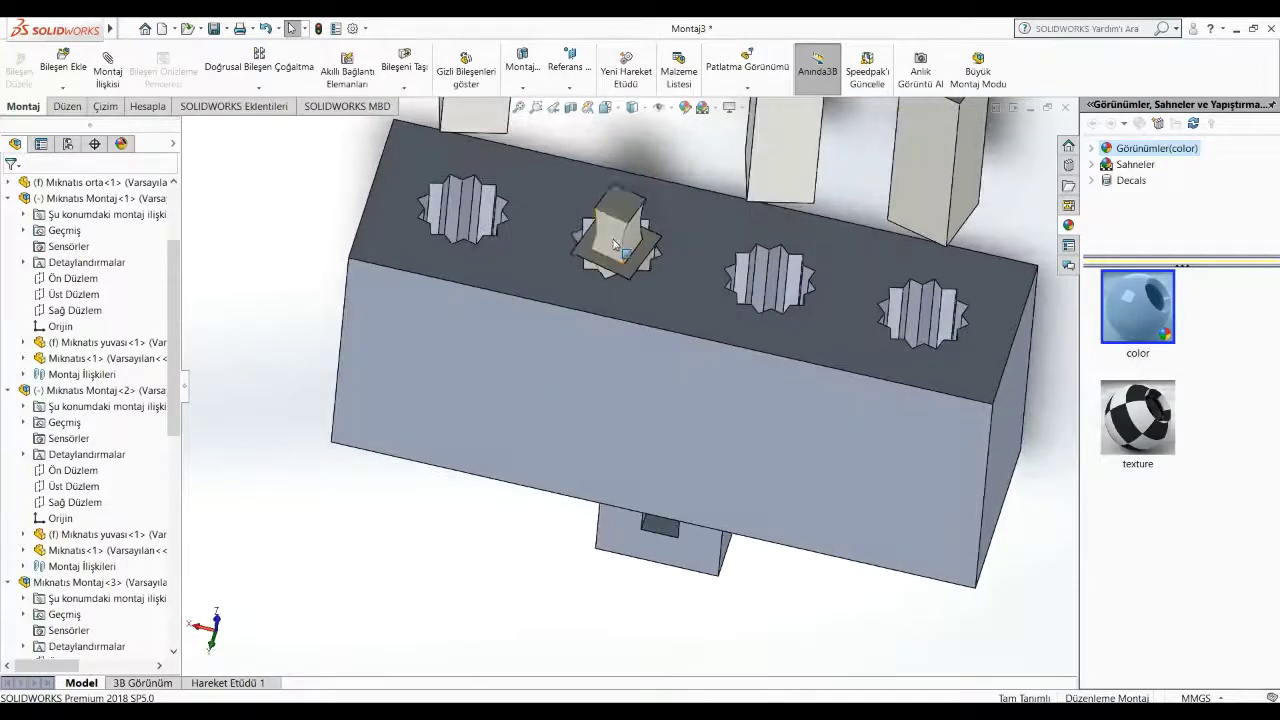
Step: Drag the long slot piece down into its pocket, then save assembly Montaj3
click(632, 238)
scroll(632, 238, down, 3)
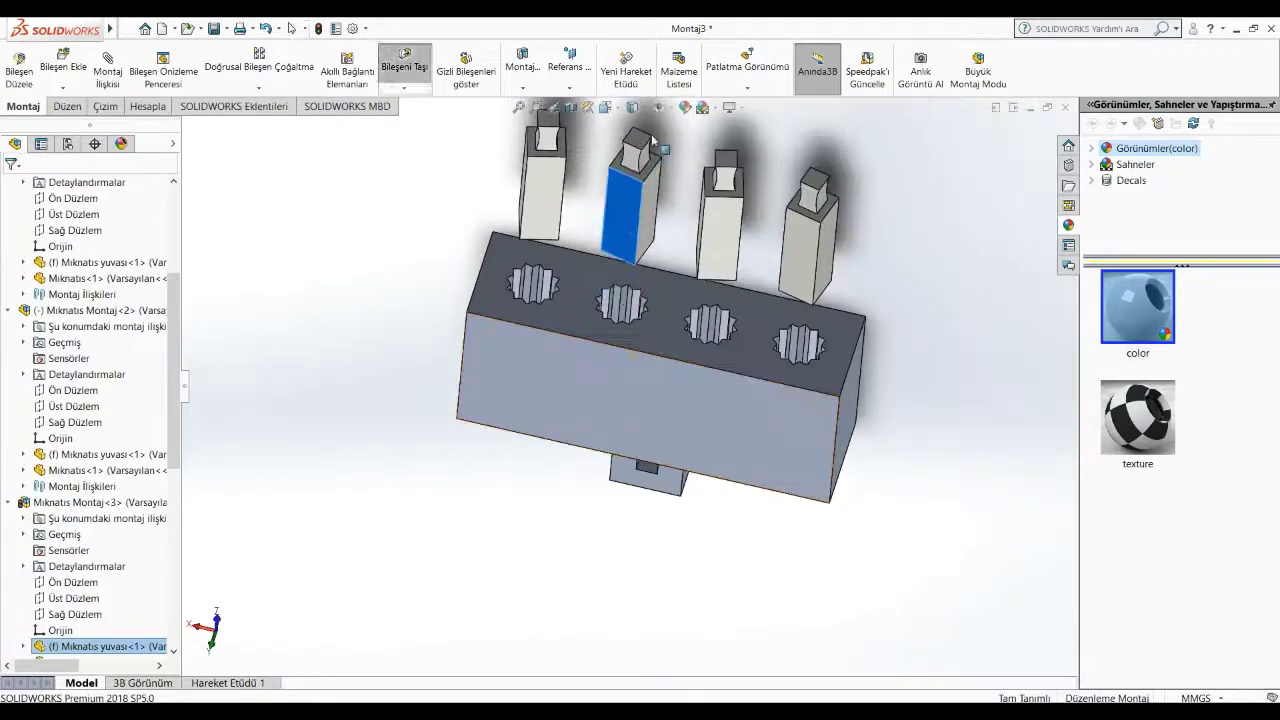
middle_drag(632, 238, 797, 401)
mouse_move(610, 255)
mouse_down()
mouse_move(558, 223)
mouse_move(690, 320)
mouse_up()
key(Escape)
mouse_move(917, 320)
middle_down()
mouse_move(1014, 408)
mouse_move(963, 400)
mouse_move(903, 309)
mouse_move(806, 283)
mouse_move(677, 363)
mouse_move(523, 223)
middle_up()
key(Escape)
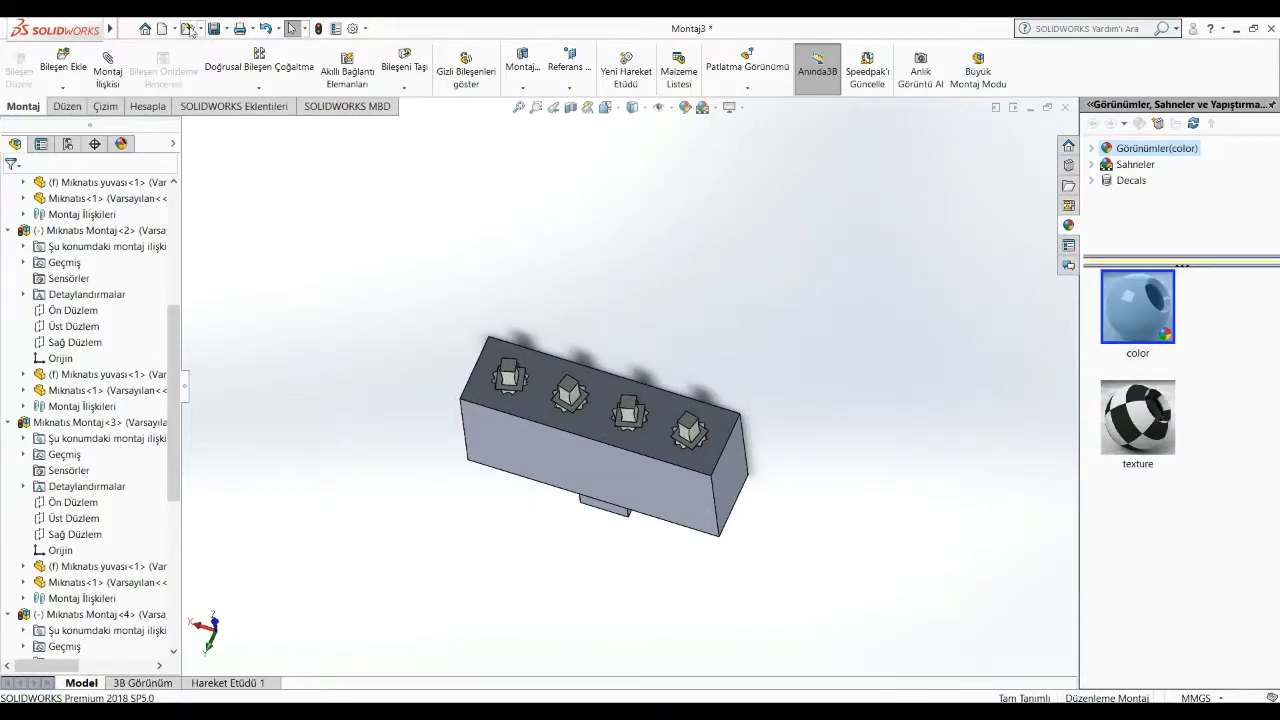
click(213, 29)
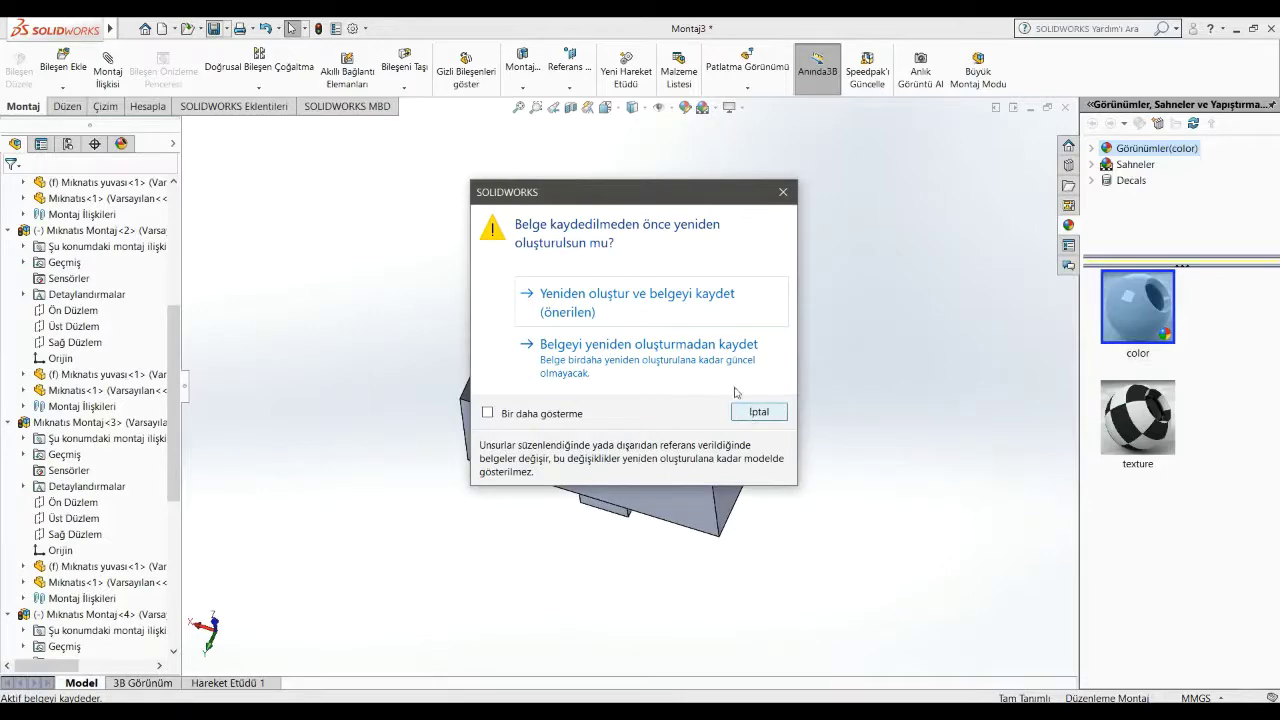
Step: Rebuild and save the assembly as 'Mıknatıs orta', then start a new document
click(686, 317)
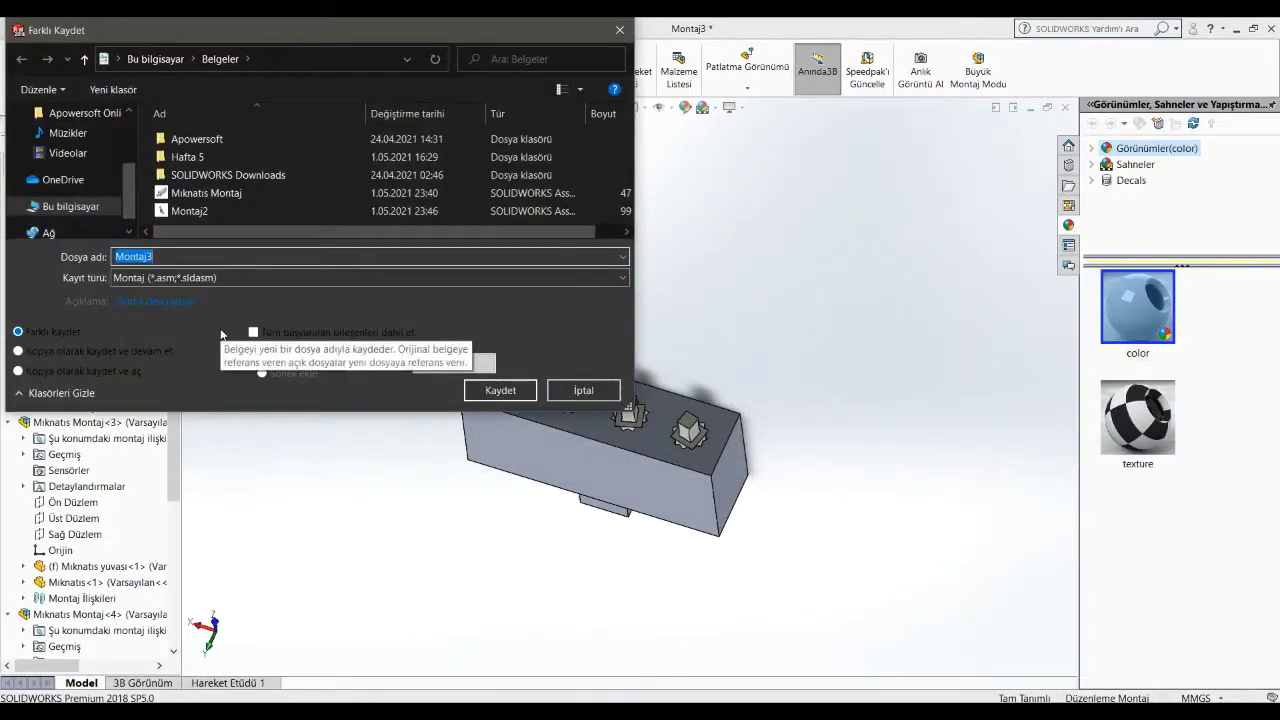
text(Mıkn)
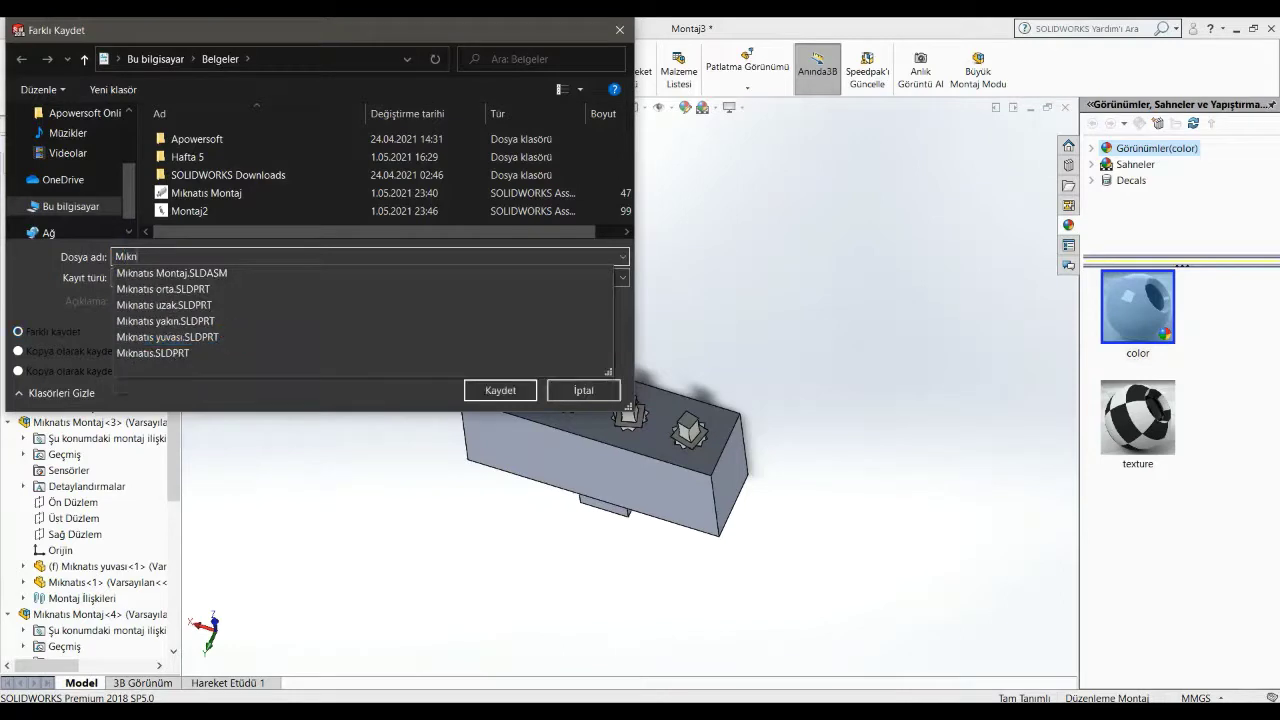
text(atıs orta)
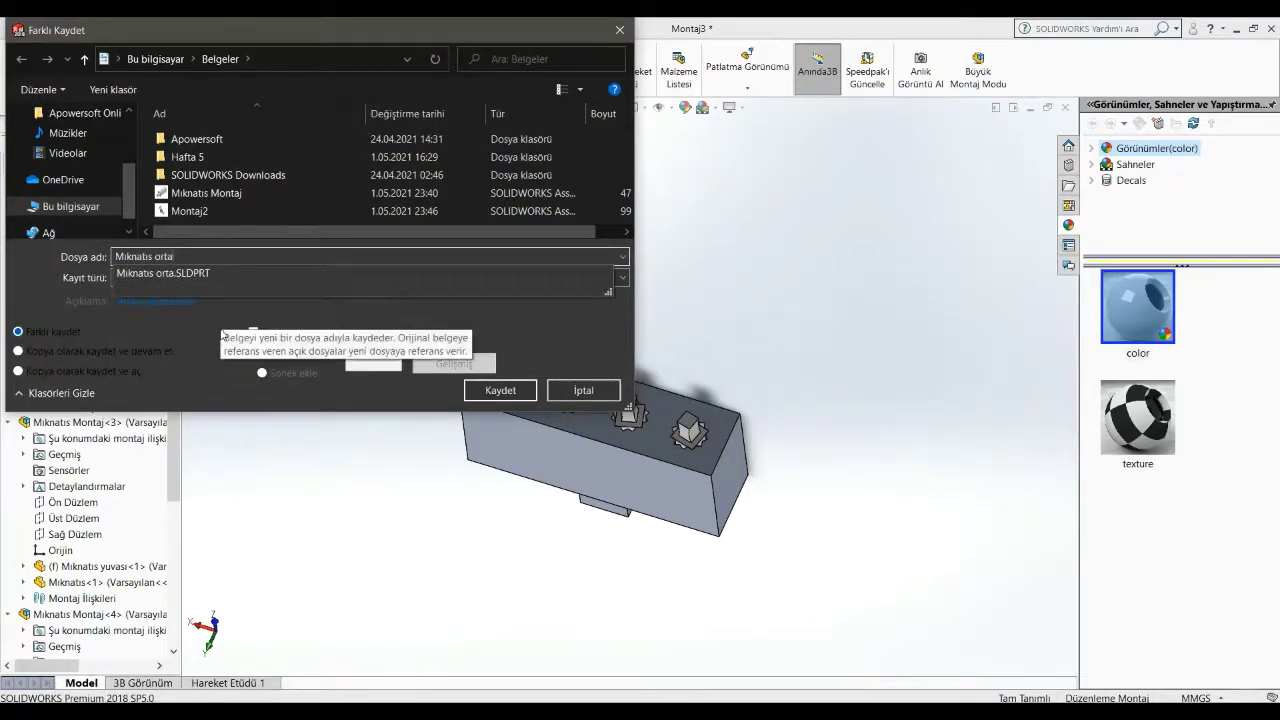
key(Return)
click(129, 27)
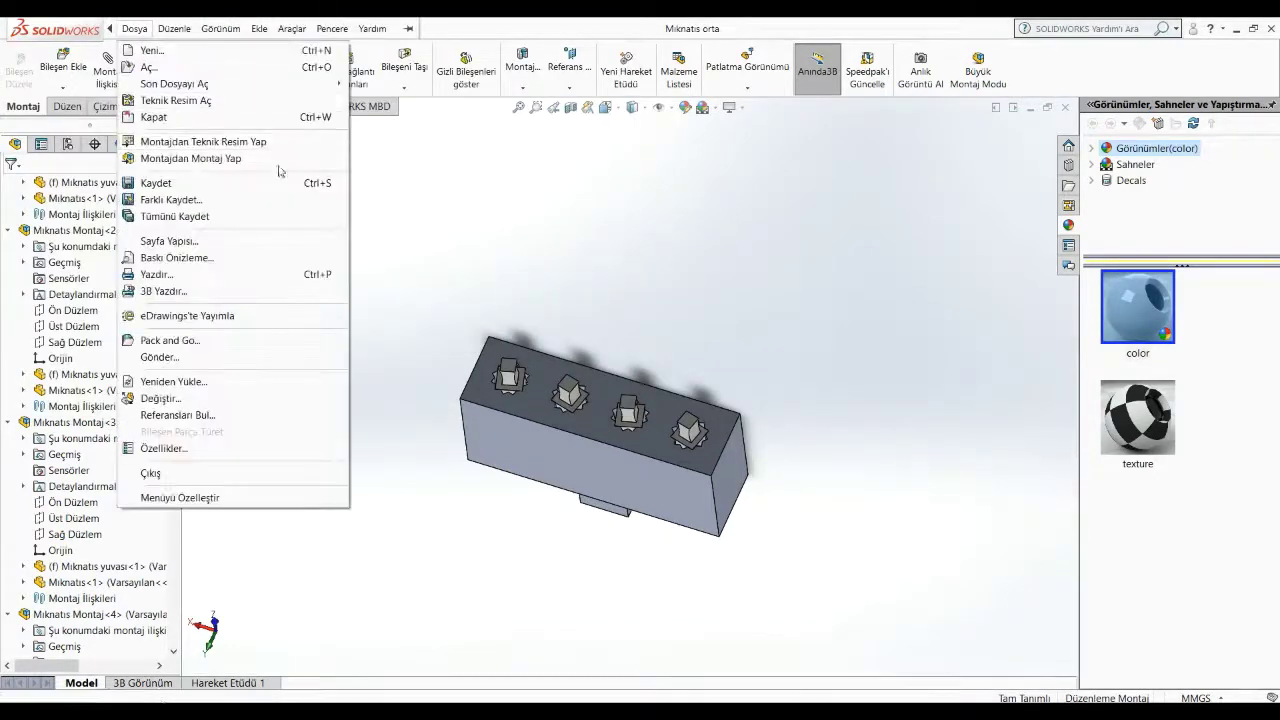
click(423, 182)
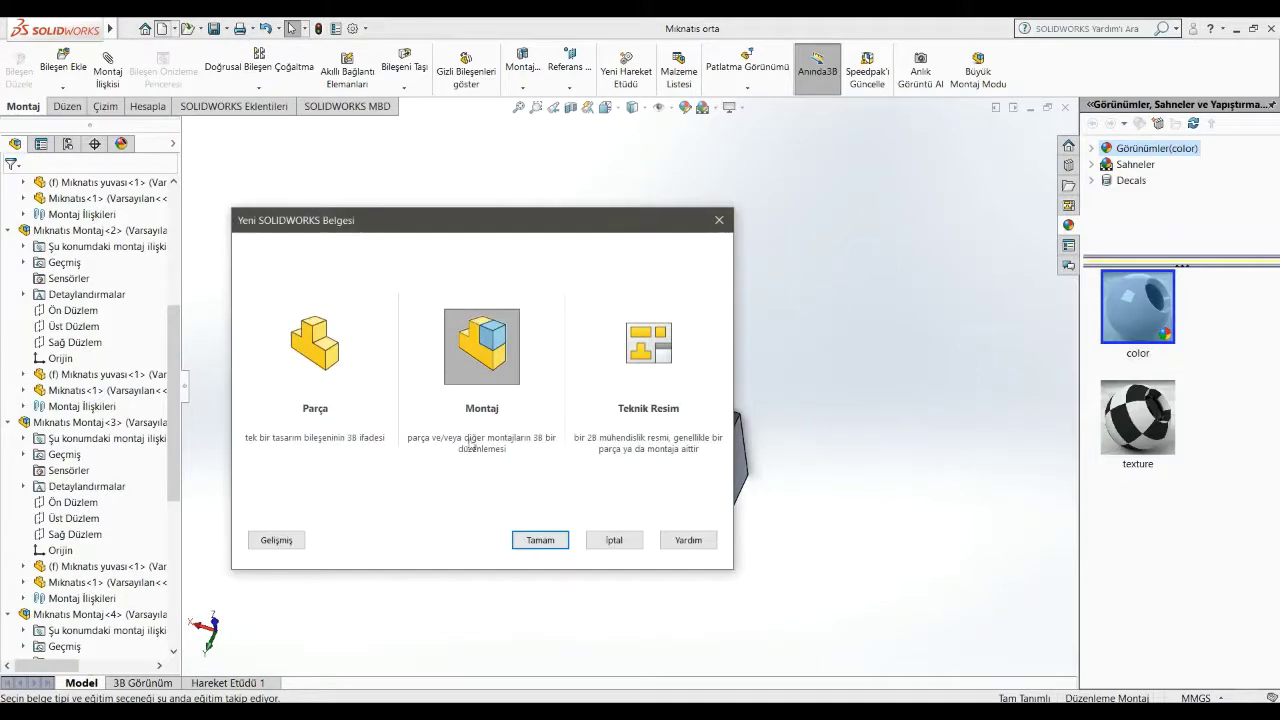
Step: Create a new assembly and place the Mıknatıs uzak part in it
click(545, 541)
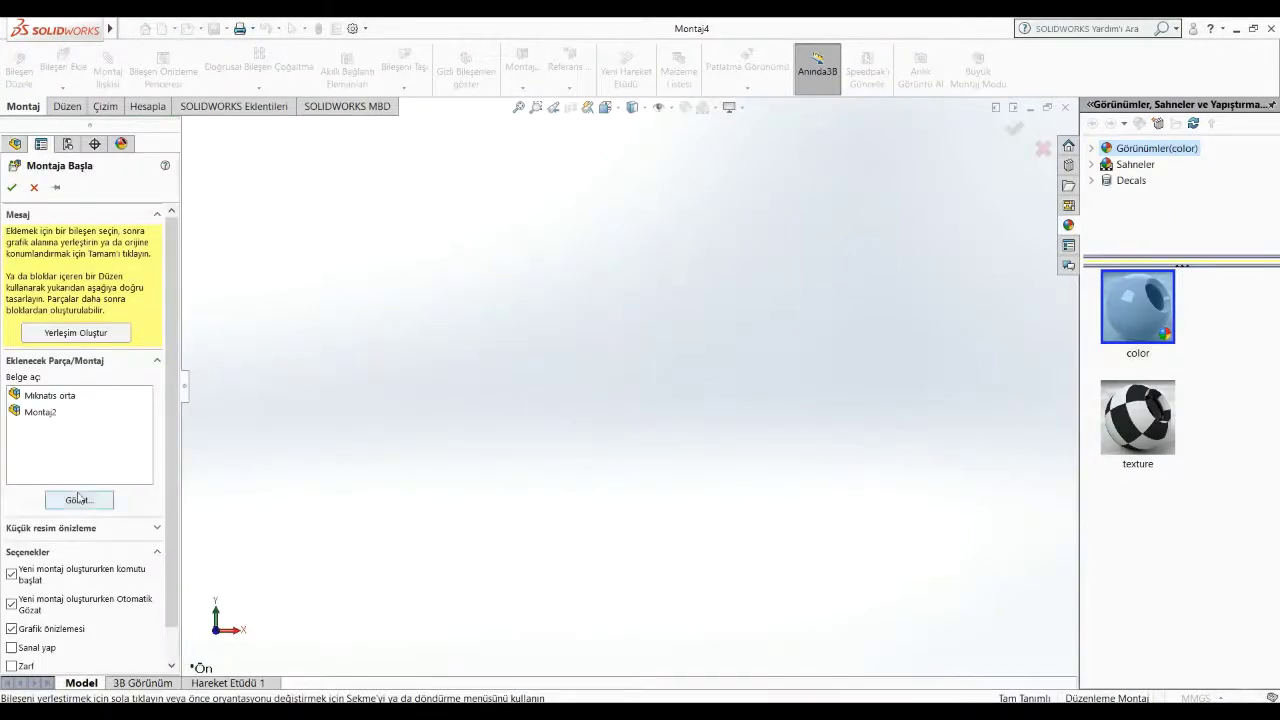
click(77, 499)
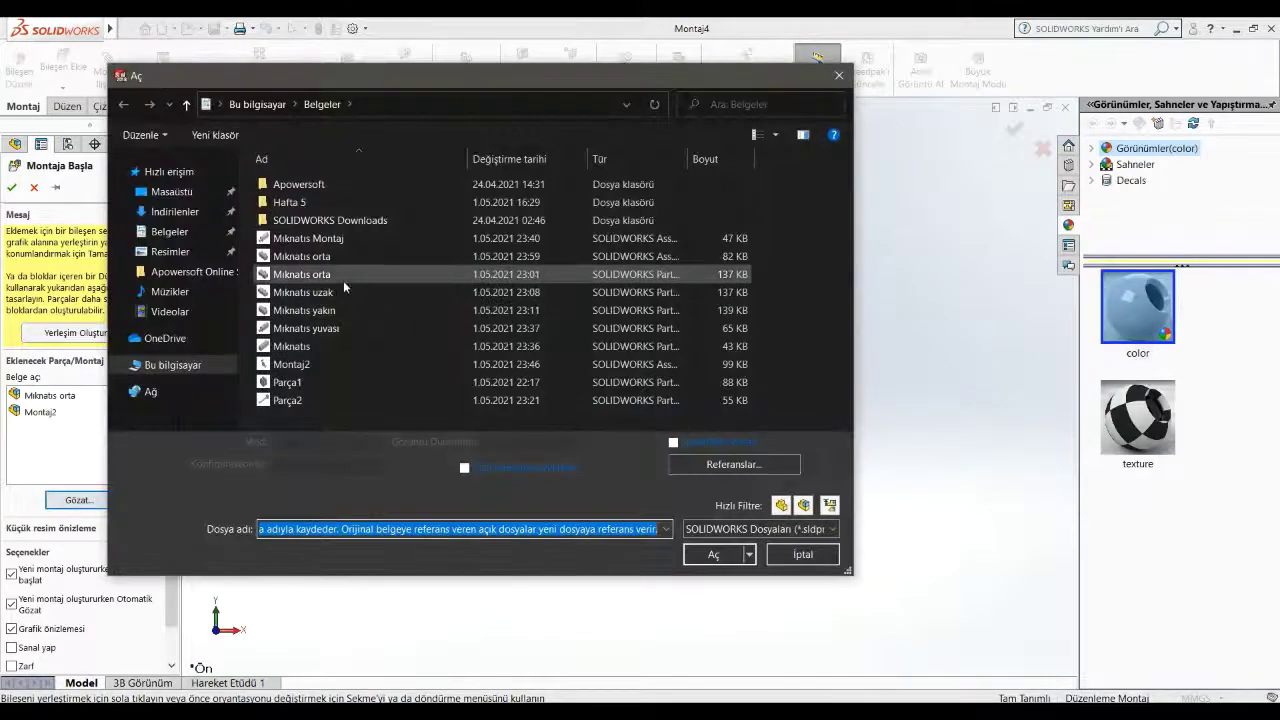
click(331, 293)
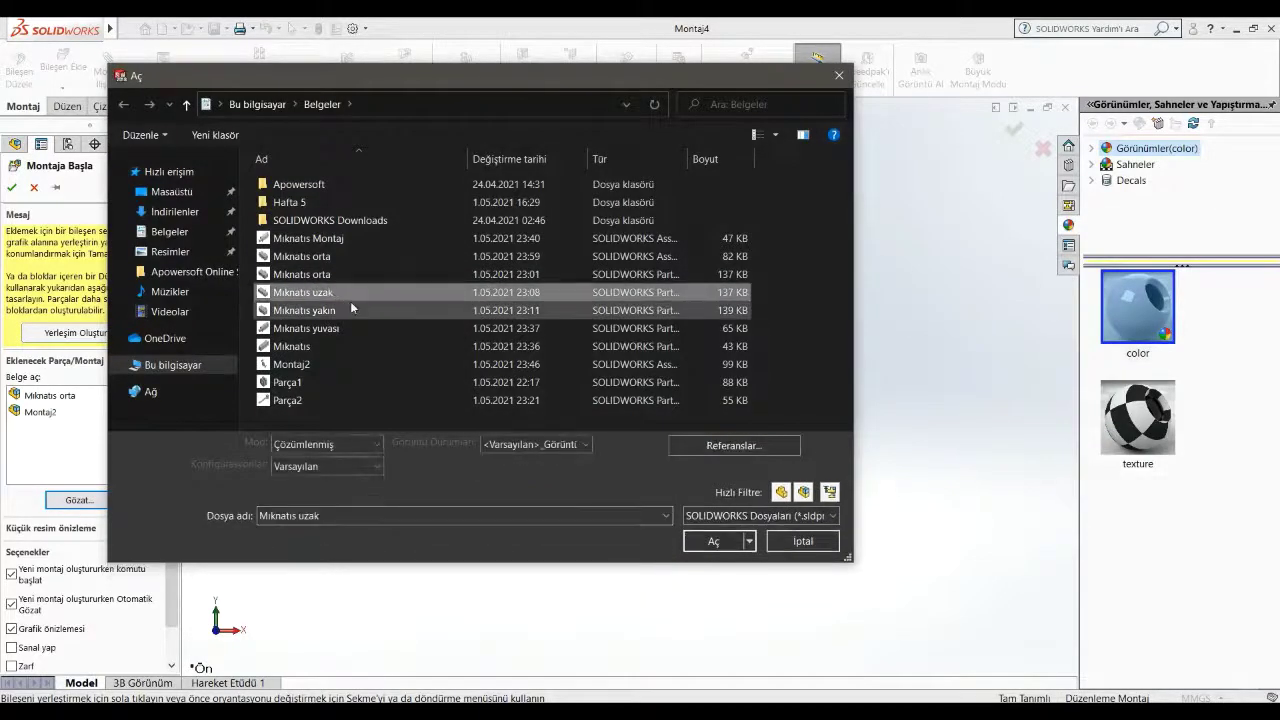
click(710, 553)
click(615, 403)
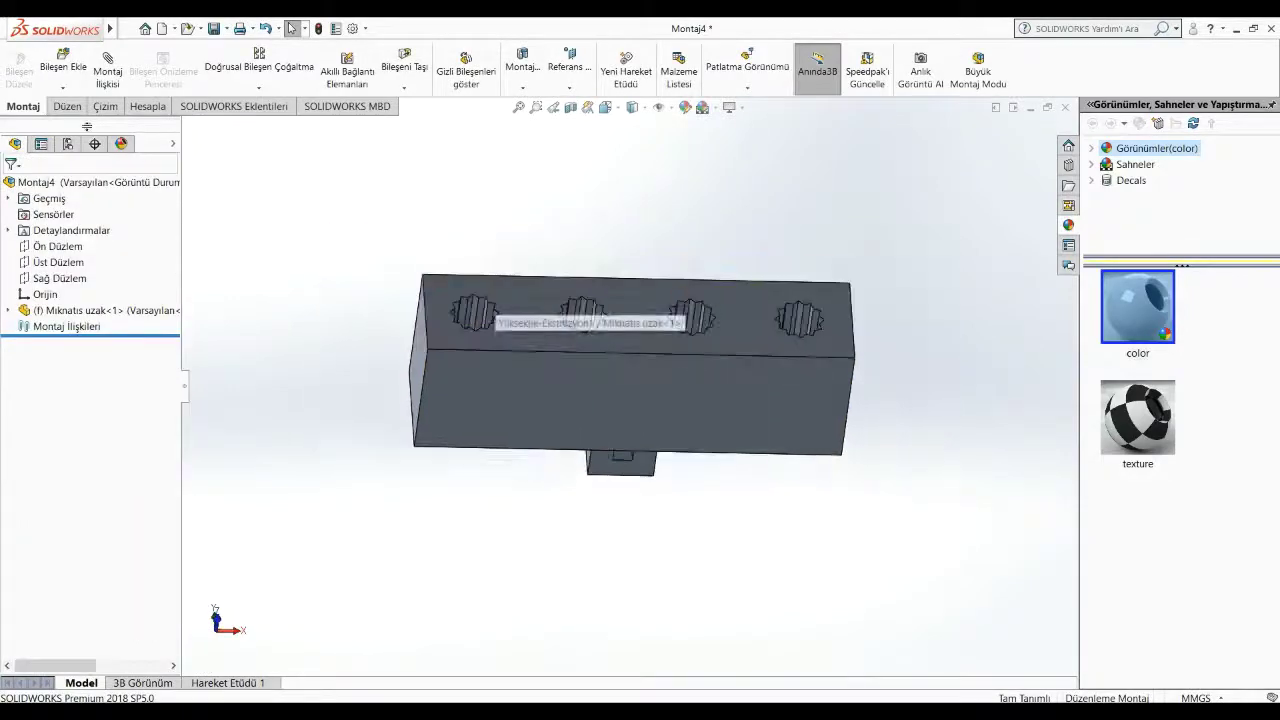
Step: Insert the Mıknatıs Montaj sub-assembly as a second component
click(63, 66)
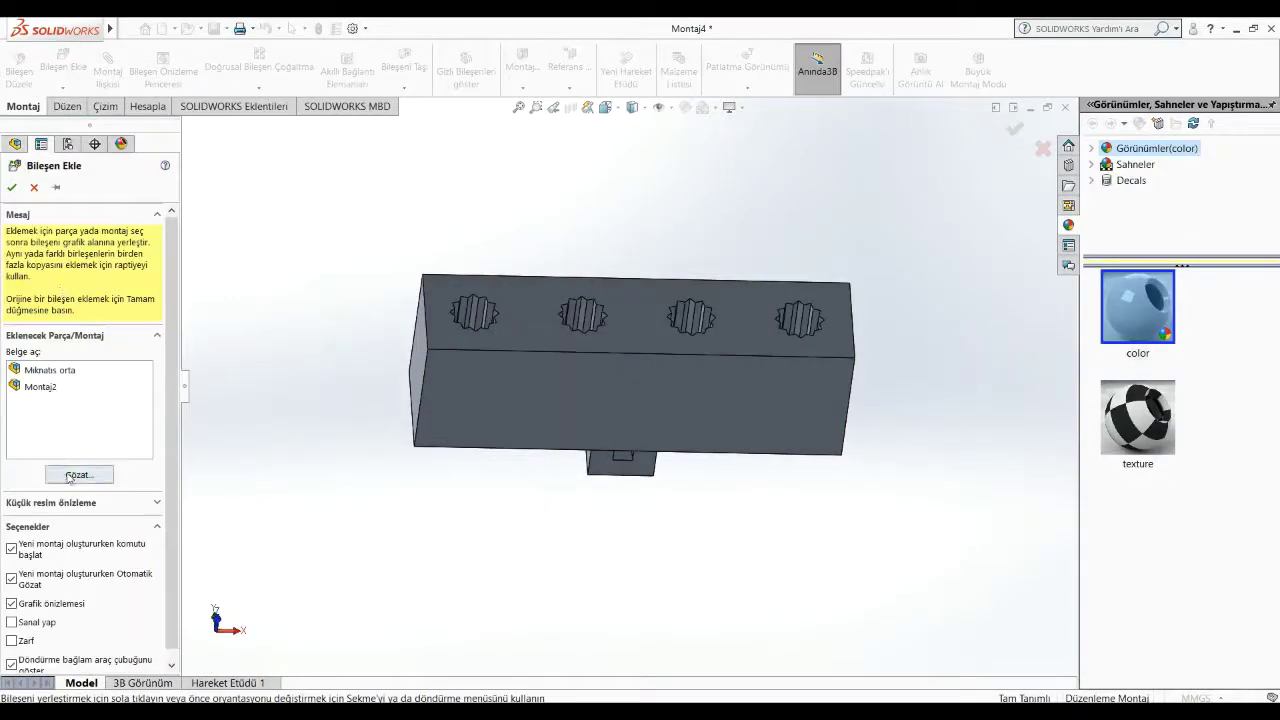
click(69, 477)
click(320, 240)
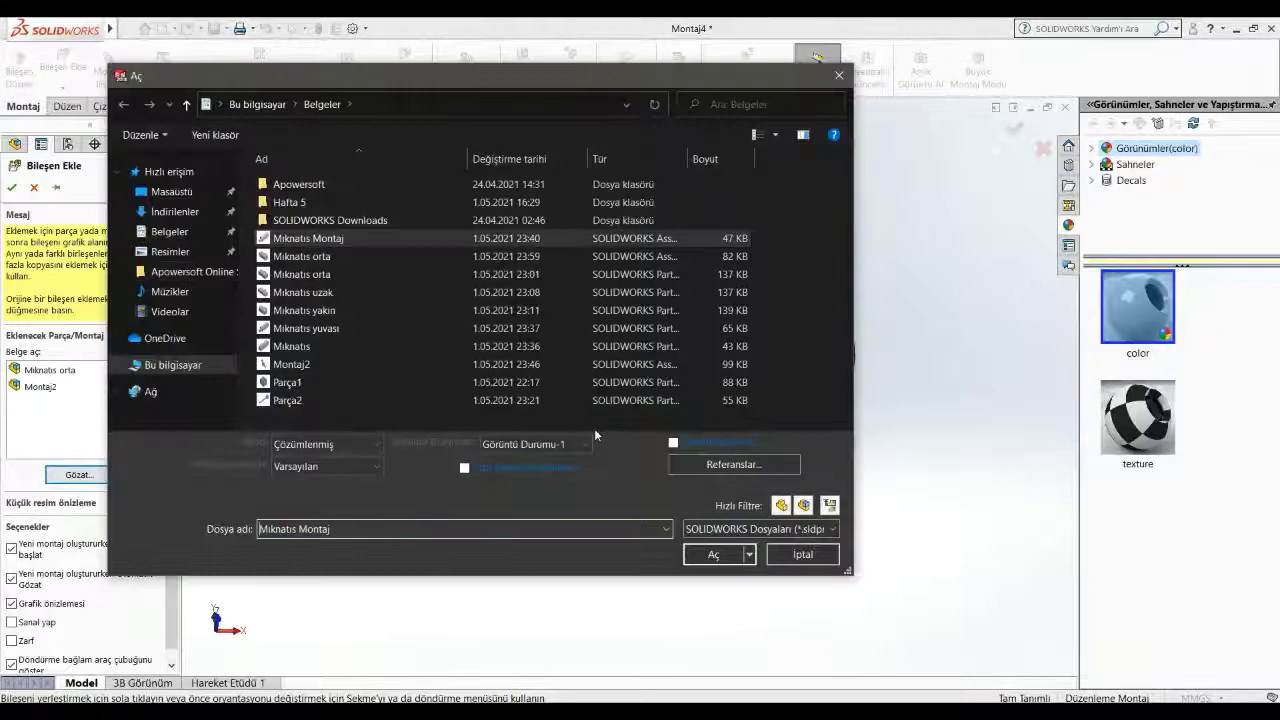
click(713, 555)
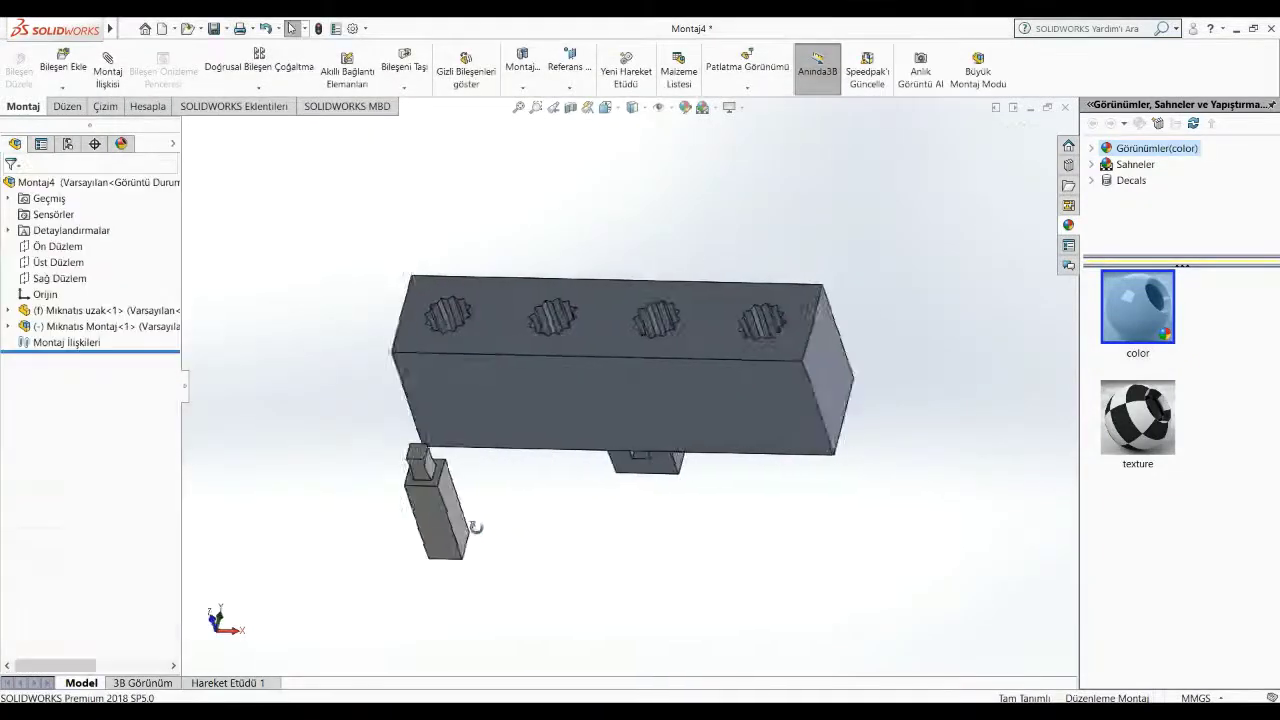
Step: Place Mıknatıs Montaj beside the block and align its arm to the first pocket with two coincident mates
click(468, 532)
middle_drag(549, 509, 606, 549)
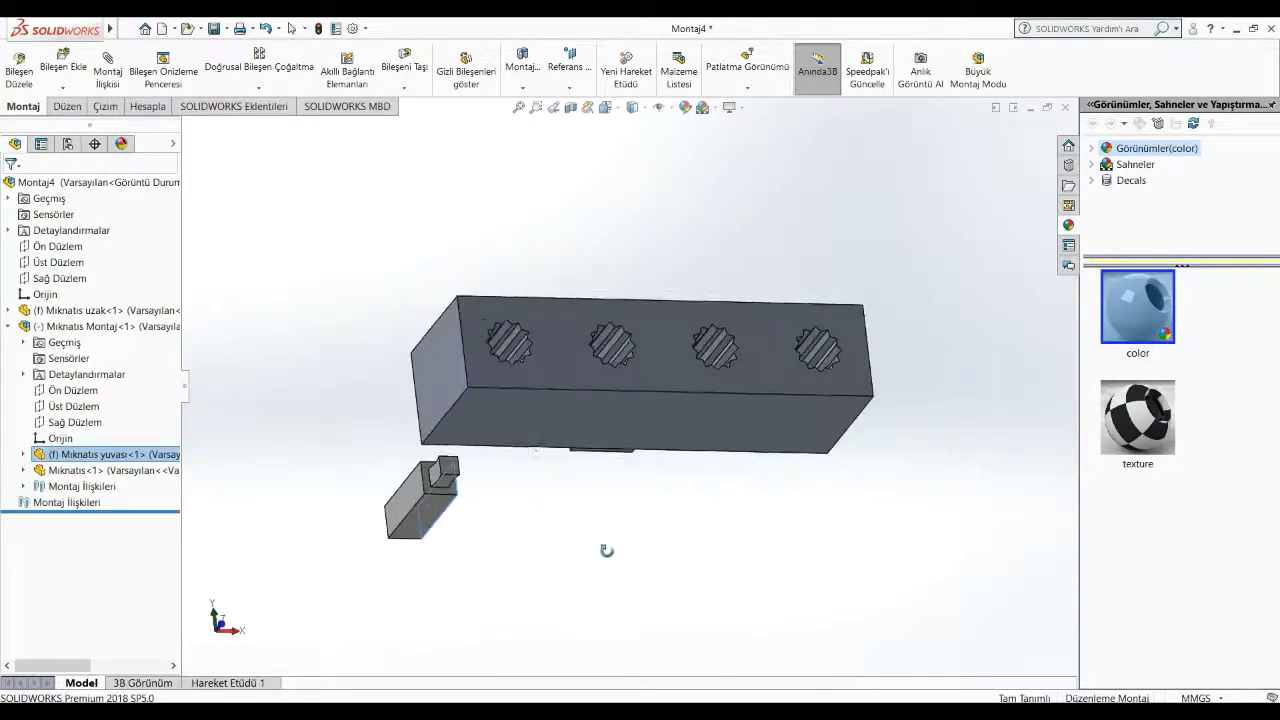
click(525, 343)
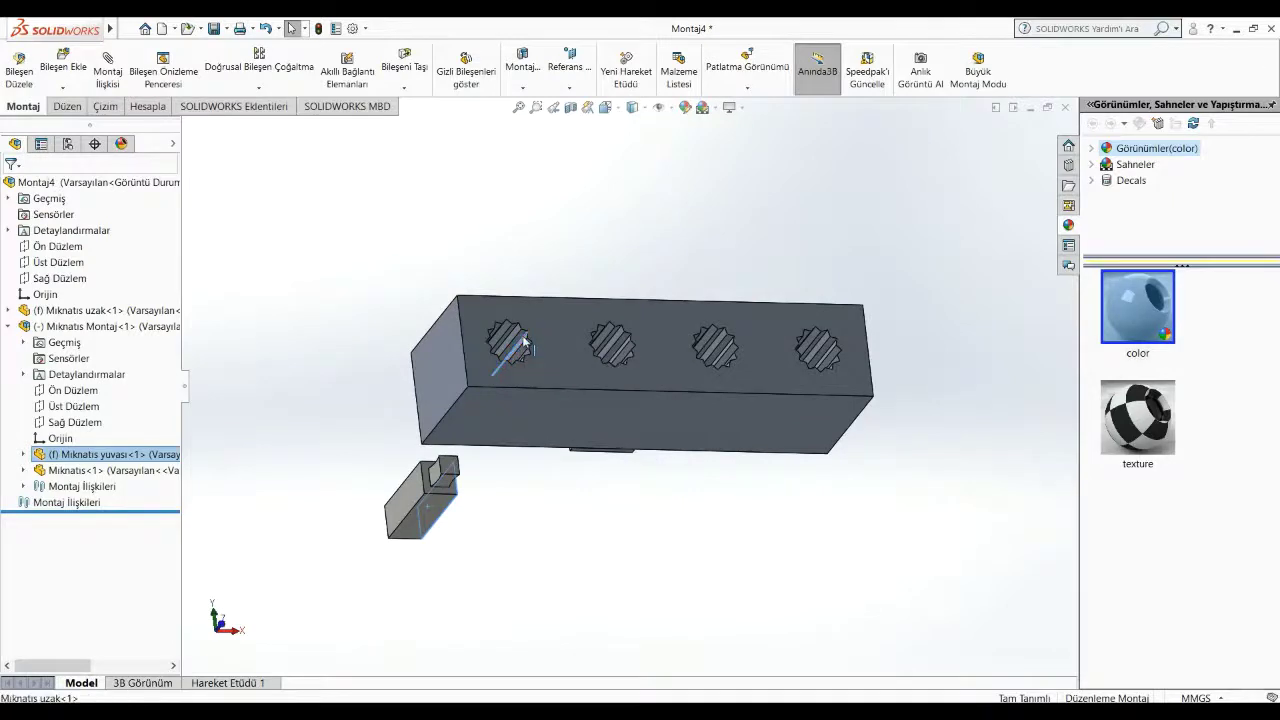
click(108, 70)
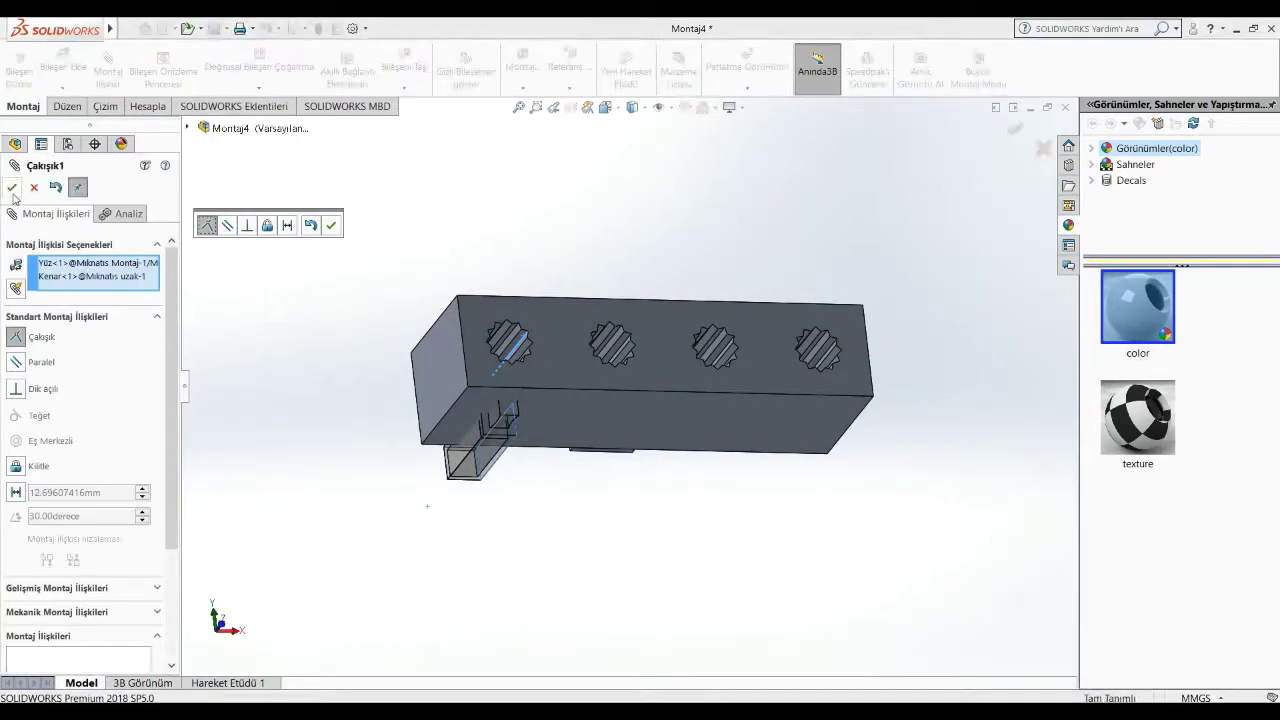
click(12, 188)
mouse_move(608, 520)
middle_down()
mouse_move(614, 494)
mouse_move(488, 415)
mouse_move(472, 464)
mouse_move(554, 324)
mouse_move(434, 398)
middle_up()
click(472, 464)
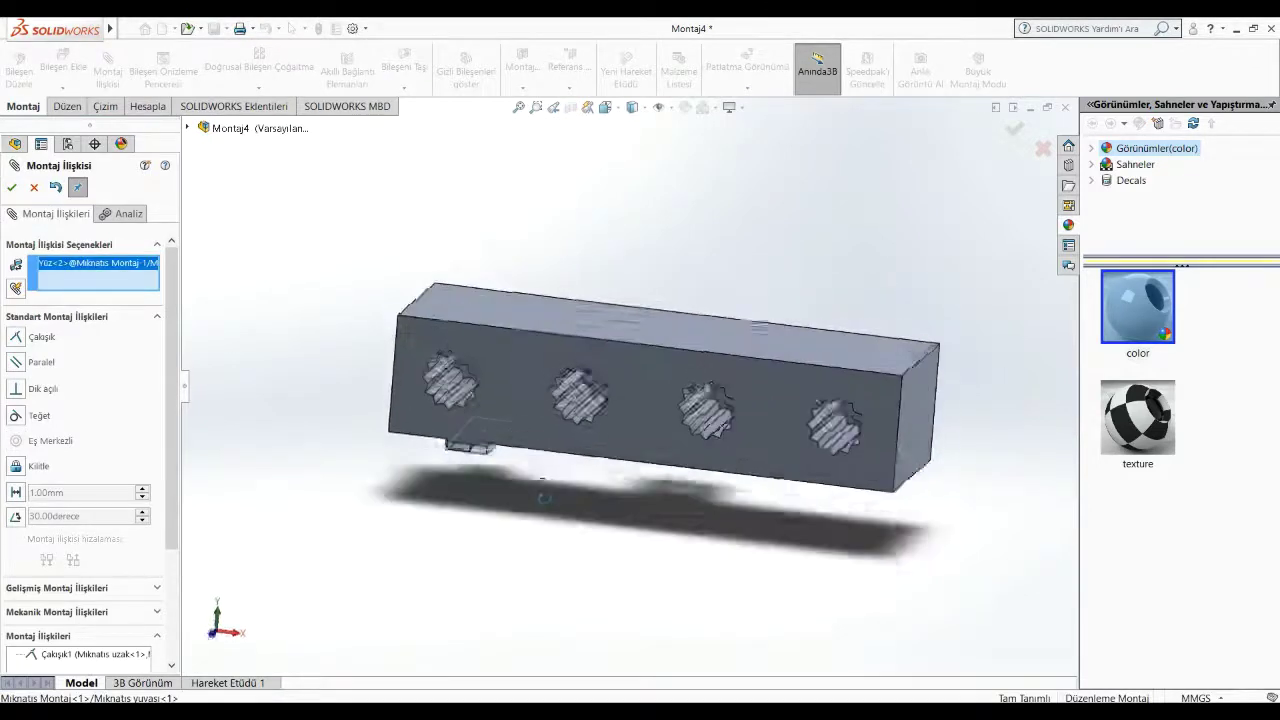
click(434, 398)
middle_drag(529, 503, 541, 480)
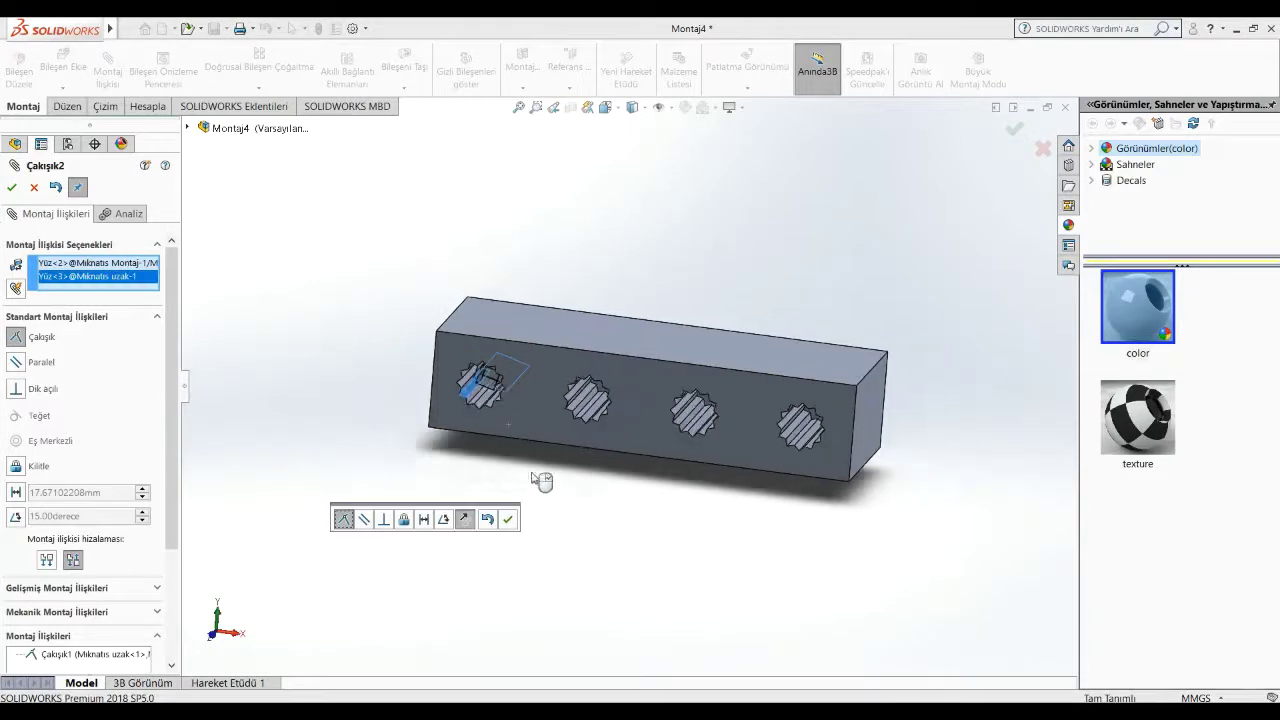
click(12, 187)
Step: Mate the arm's end face into the first hole with a 0–60 mm limit-distance mate
mouse_move(251, 337)
middle_down()
mouse_move(594, 491)
mouse_move(491, 363)
middle_up()
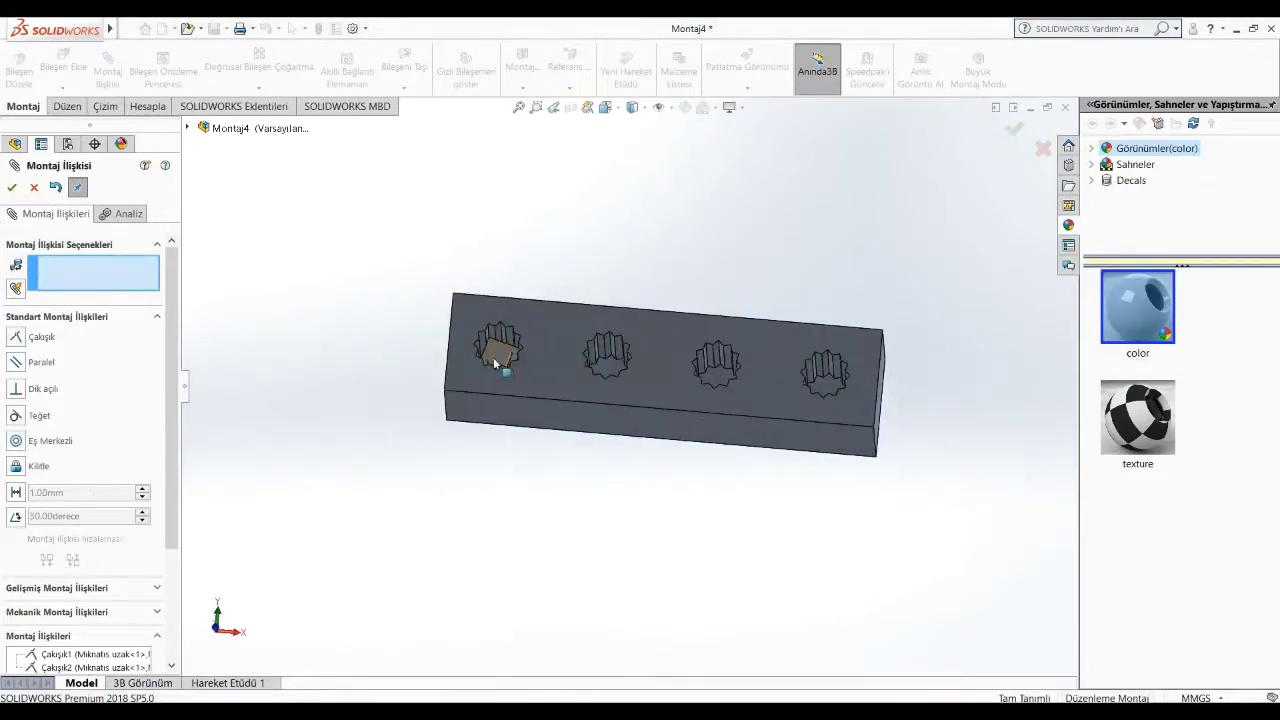
mouse_move(491, 363)
mouse_down()
mouse_move(491, 260)
mouse_move(528, 251)
mouse_up()
mouse_move(528, 251)
middle_down()
mouse_move(586, 149)
mouse_move(680, 471)
mouse_move(726, 309)
middle_up()
click(726, 309)
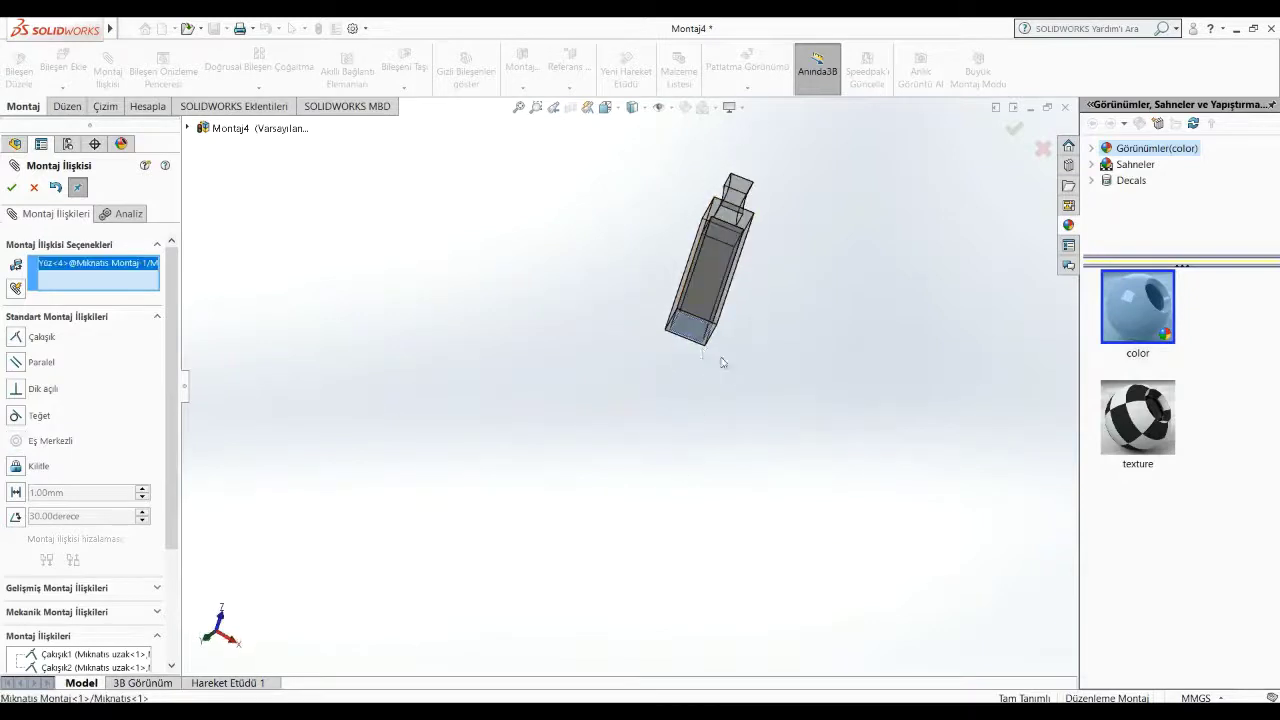
mouse_move(723, 363)
middle_down()
mouse_move(661, 645)
mouse_move(591, 620)
middle_up()
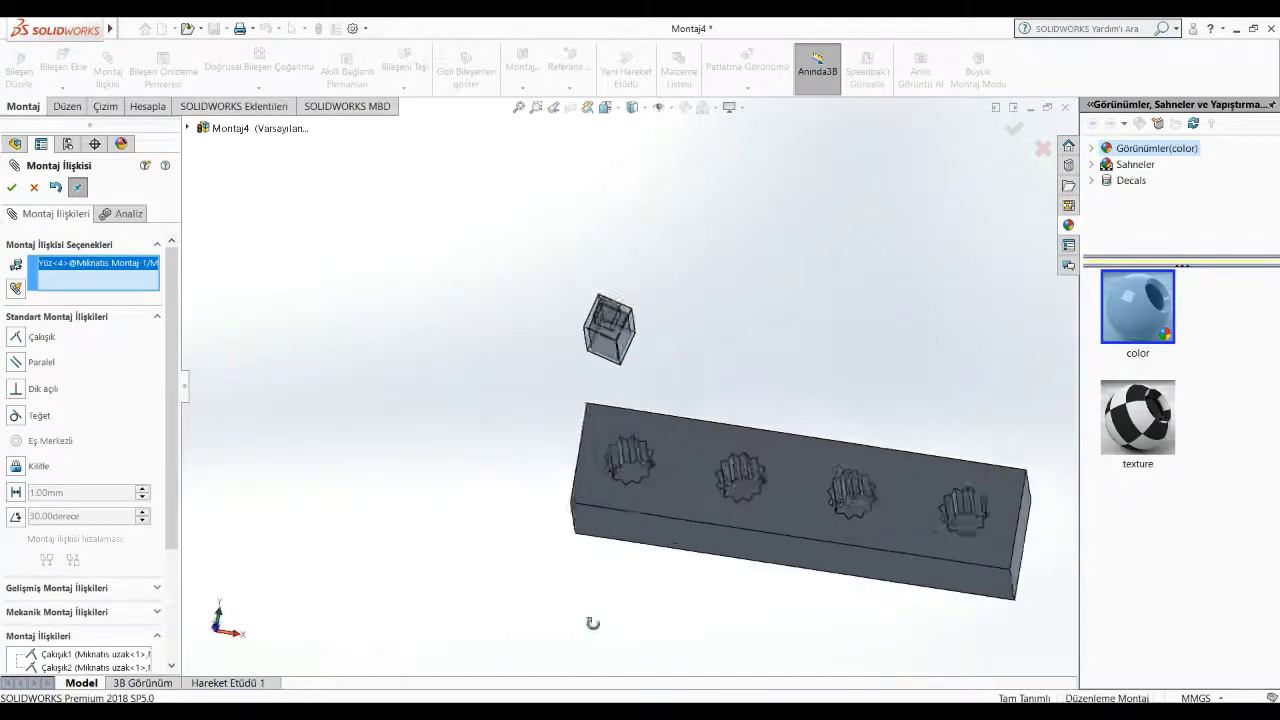
click(644, 470)
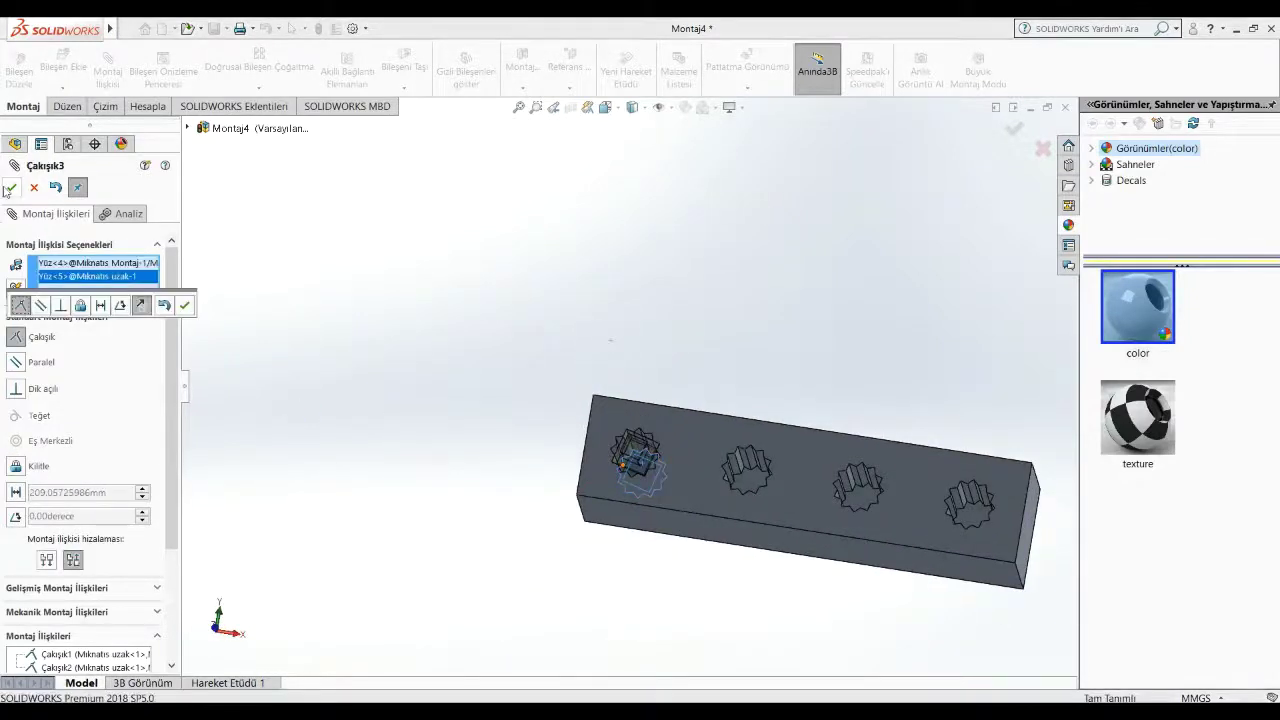
scroll(44, 467, down, 3)
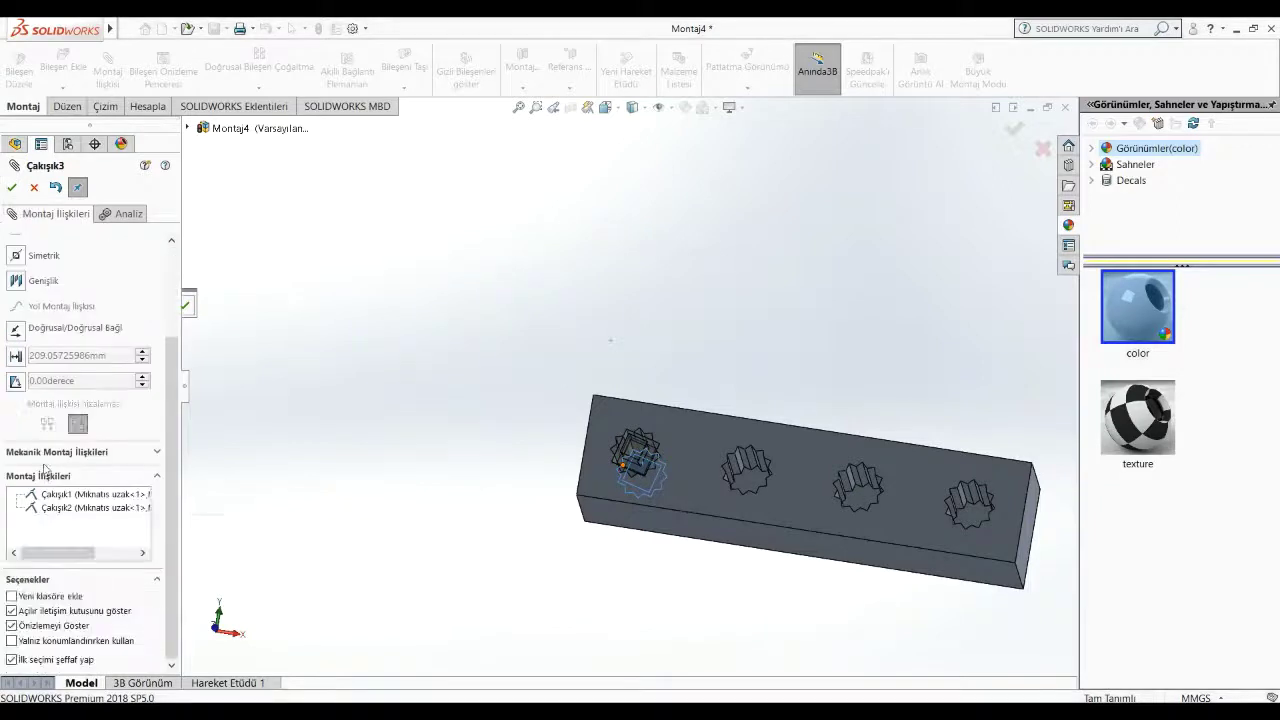
click(14, 357)
text(0)
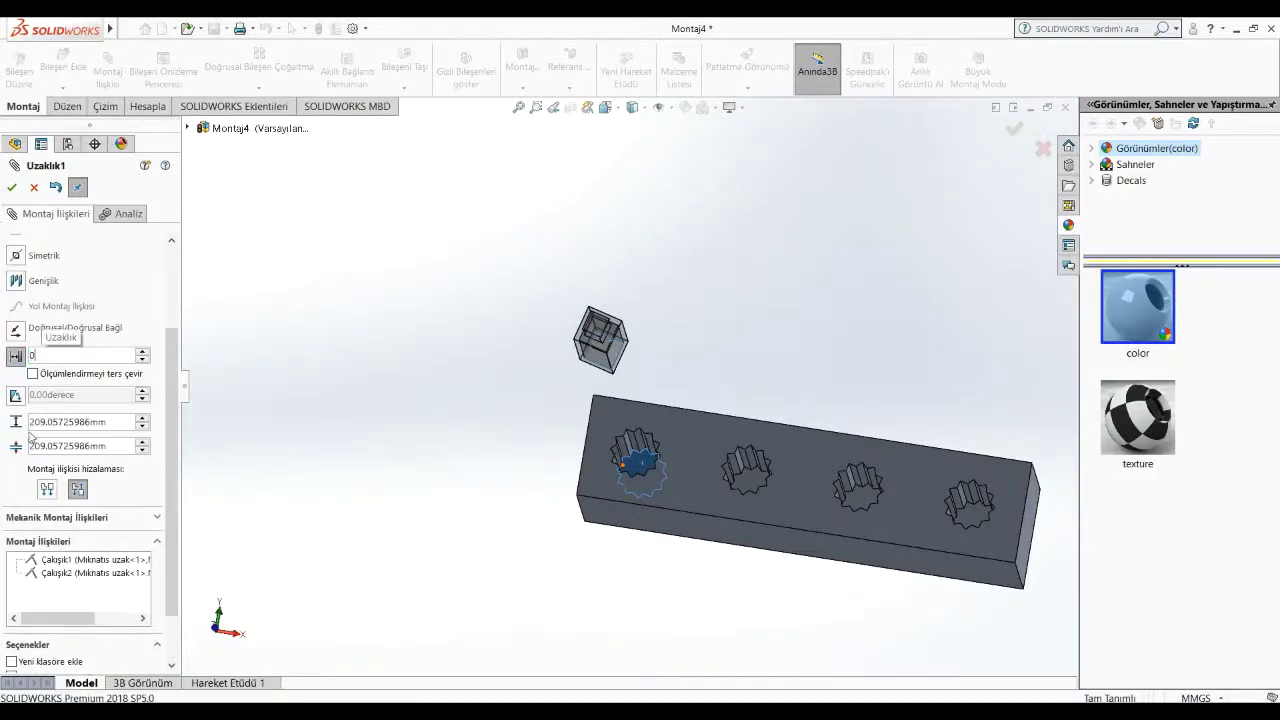
key(Return)
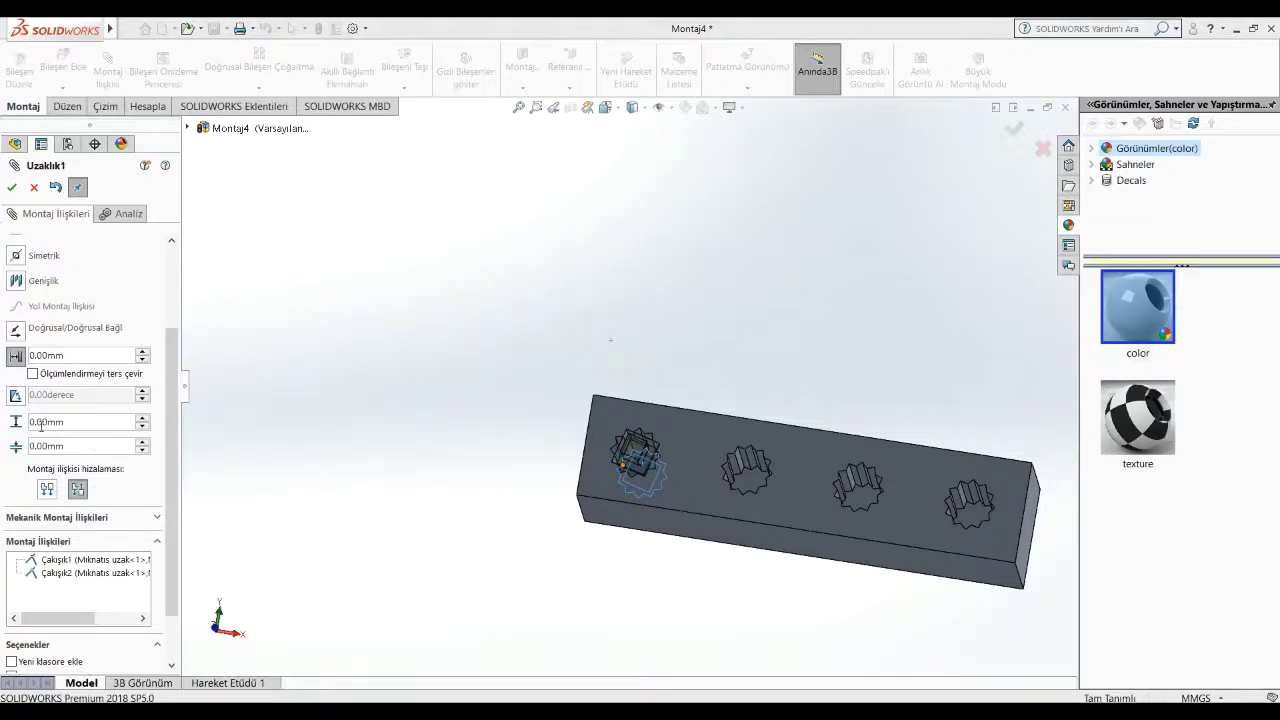
text(60)
key(Return)
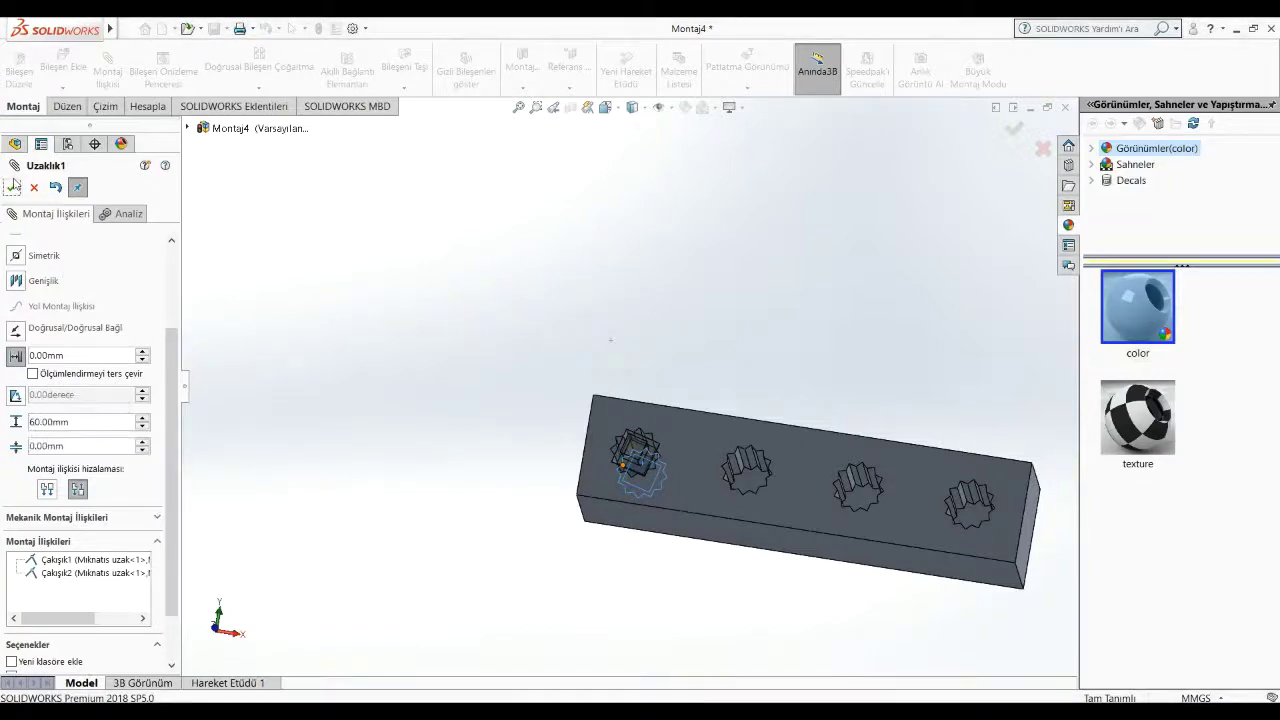
click(13, 186)
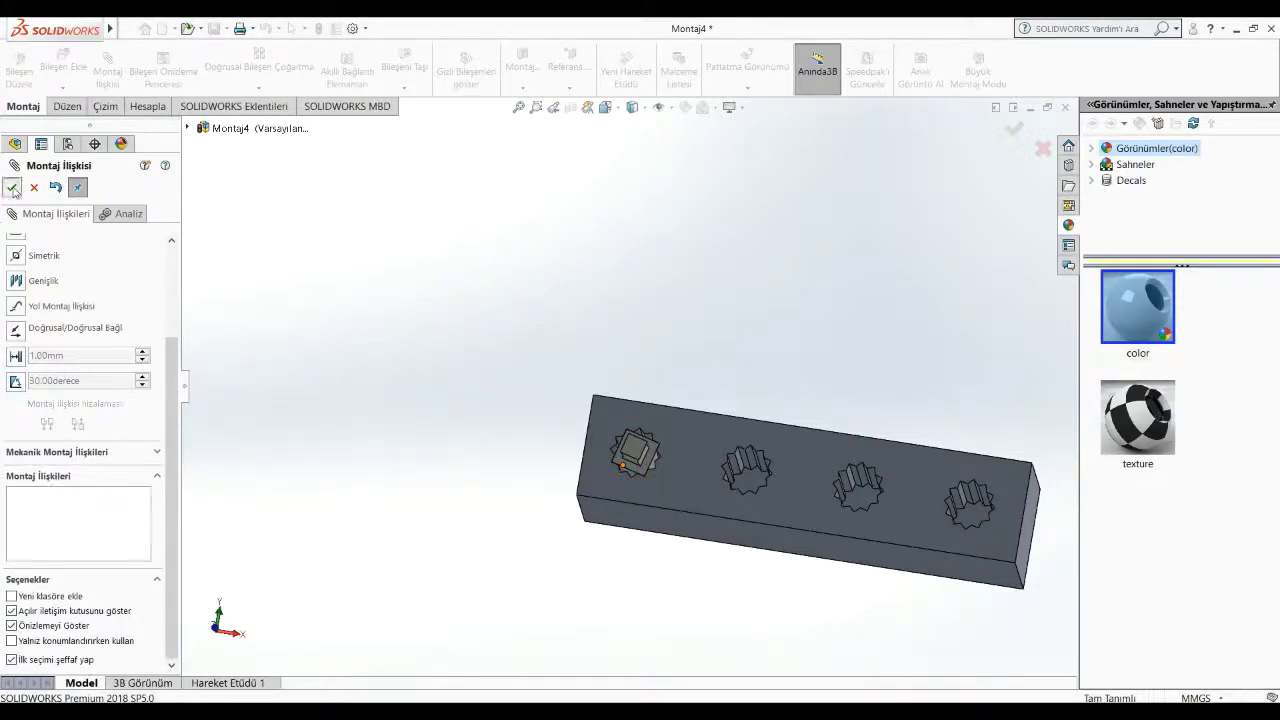
click(13, 187)
middle_drag(331, 334, 628, 397)
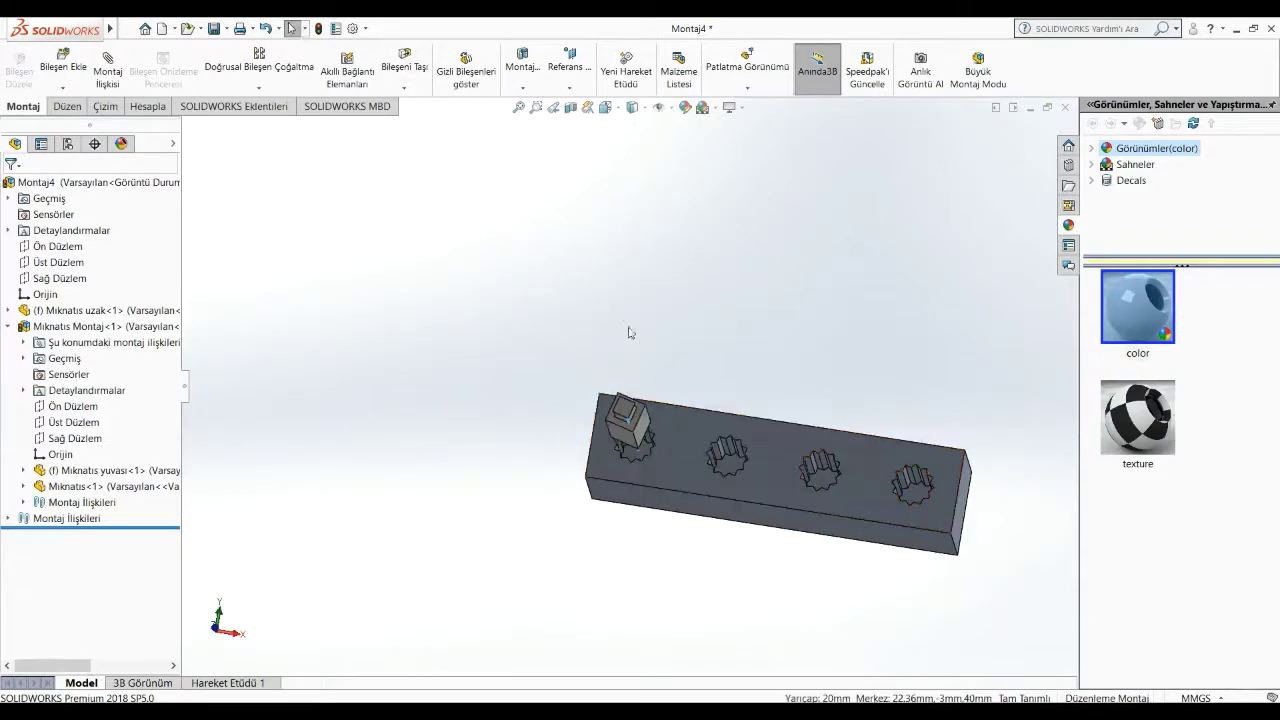
Step: Insert a second Mıknatıs Montaj copy and place it above the block
mouse_move(628, 333)
middle_down()
mouse_move(685, 278)
mouse_move(669, 351)
mouse_move(680, 337)
mouse_move(677, 398)
middle_up()
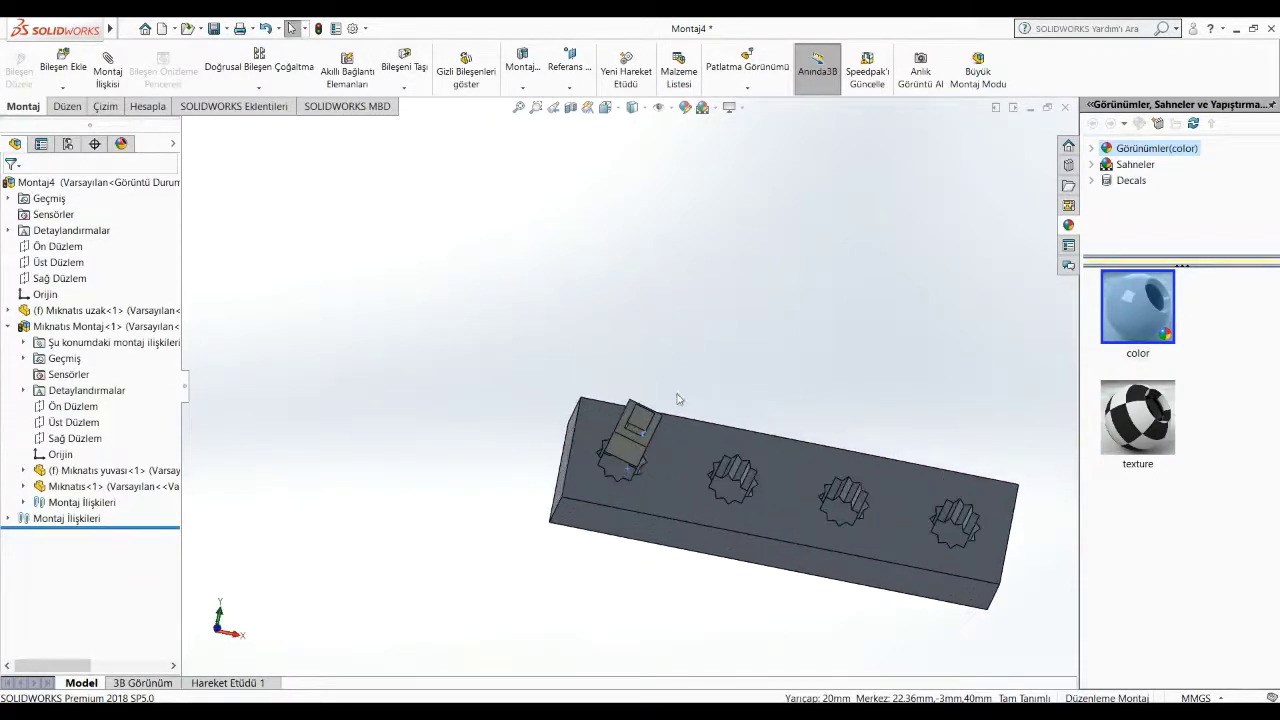
click(270, 93)
scroll(830, 395, down, 1)
scroll(720, 460, down, 3)
scroll(658, 410, up, 1)
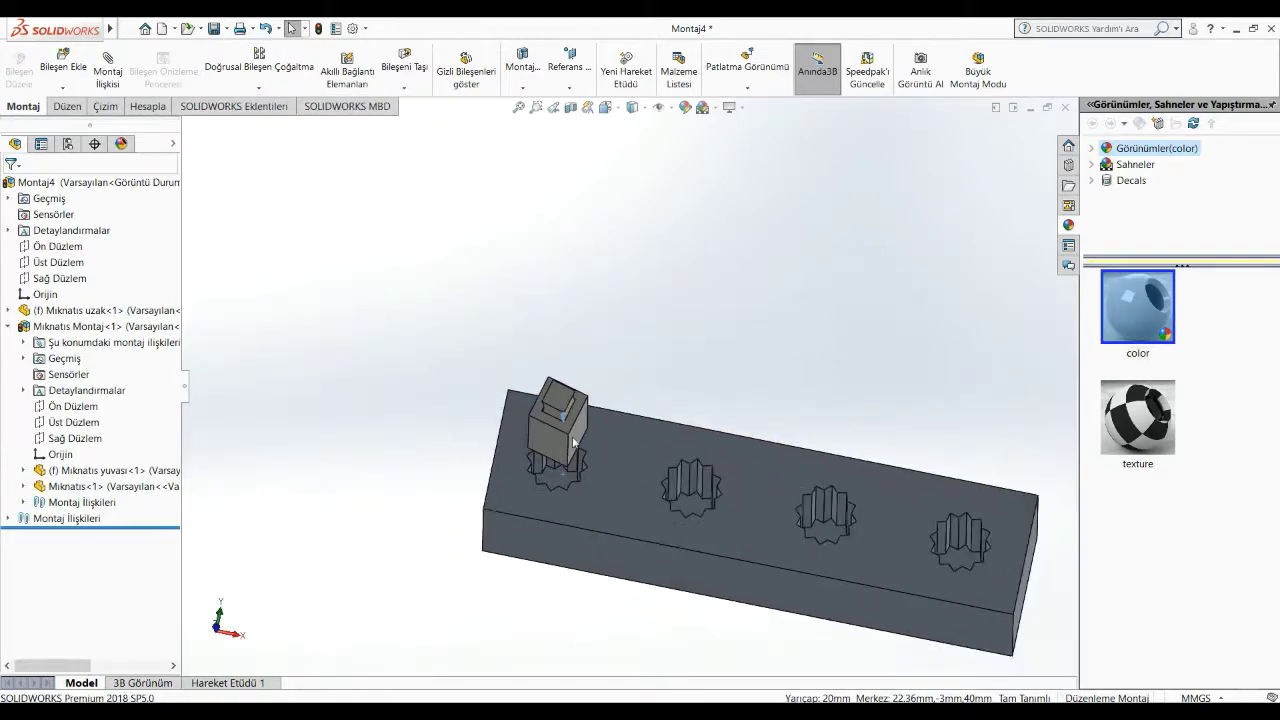
click(75, 75)
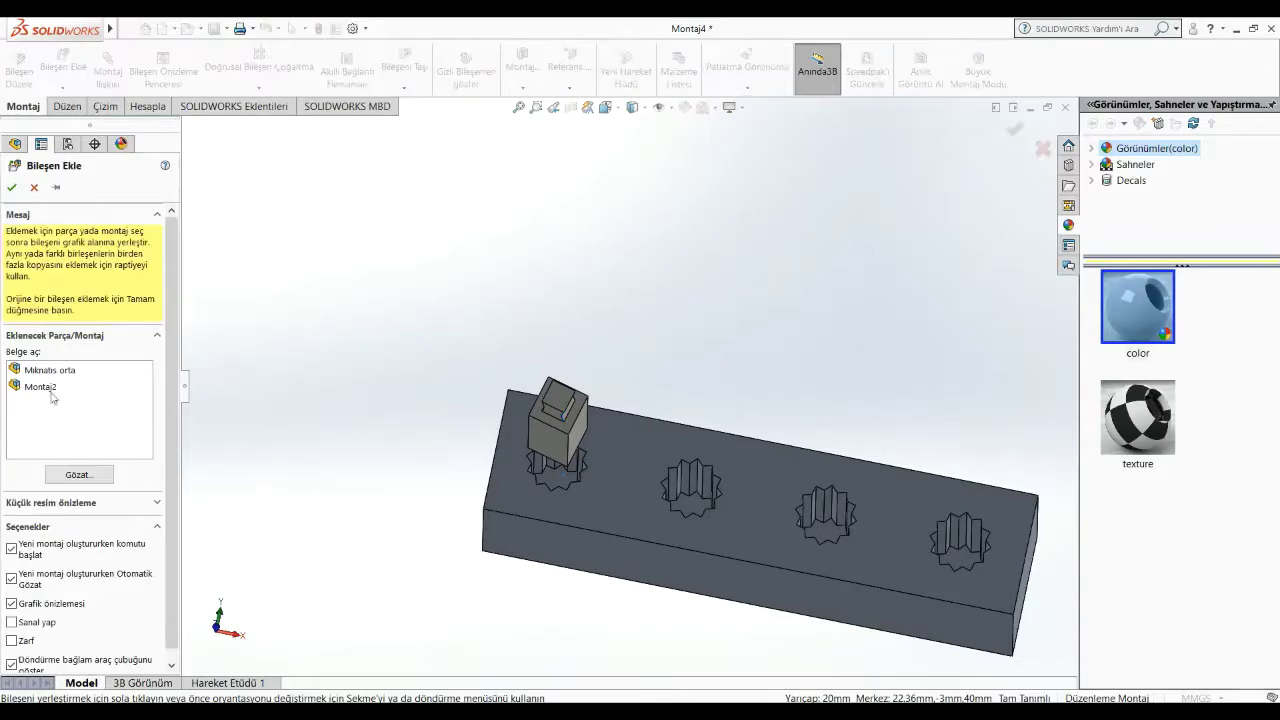
click(79, 474)
click(370, 240)
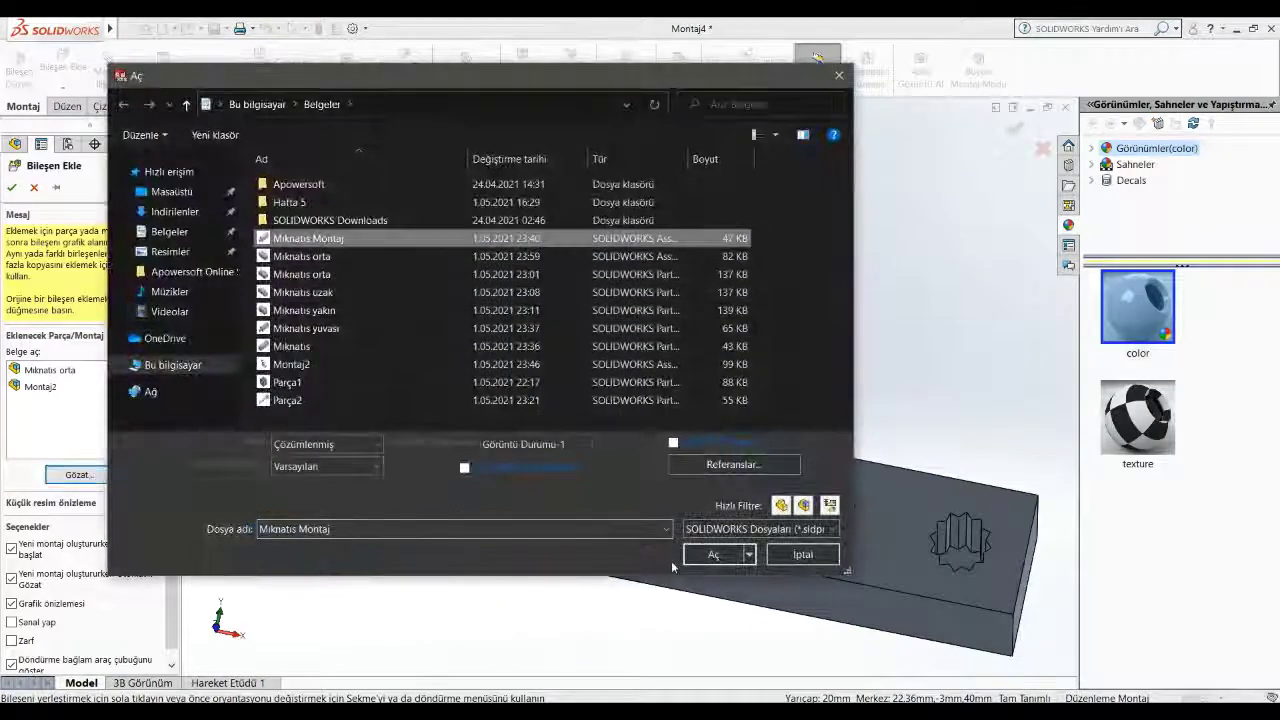
click(714, 554)
click(690, 430)
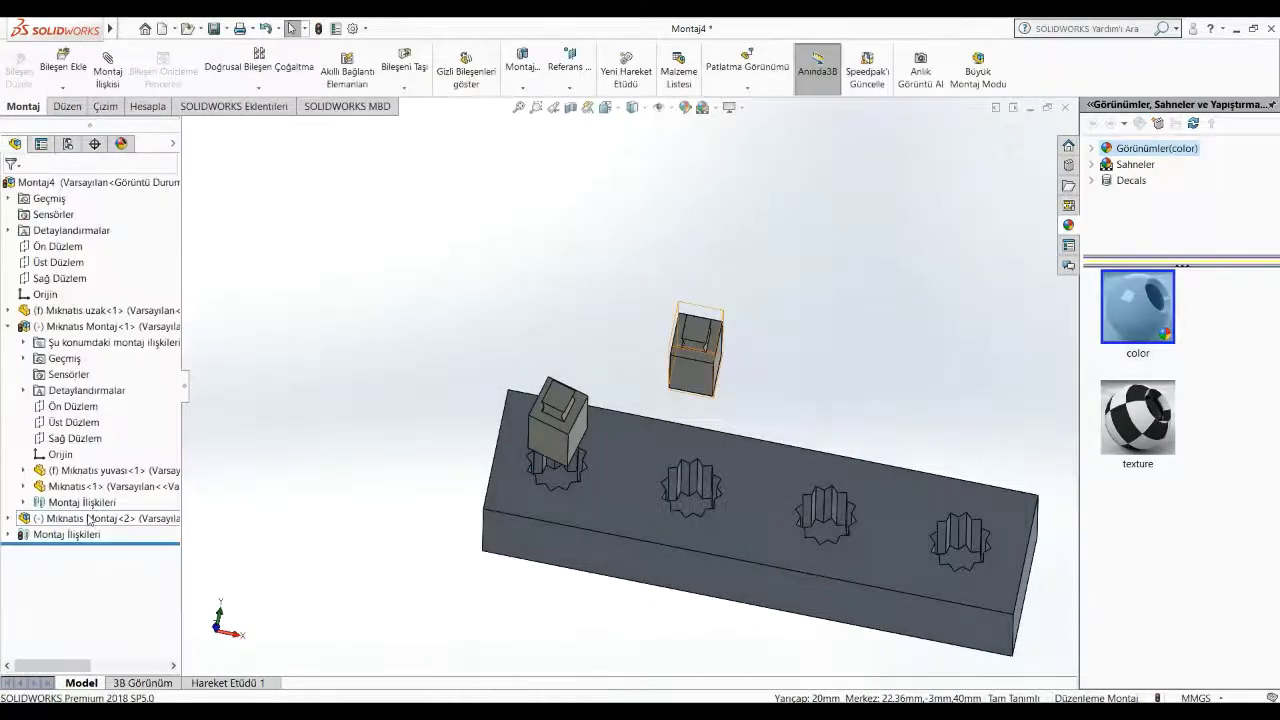
Step: Insert the third and fourth Mıknatıs Montaj copies along the block toward its right end
click(64, 89)
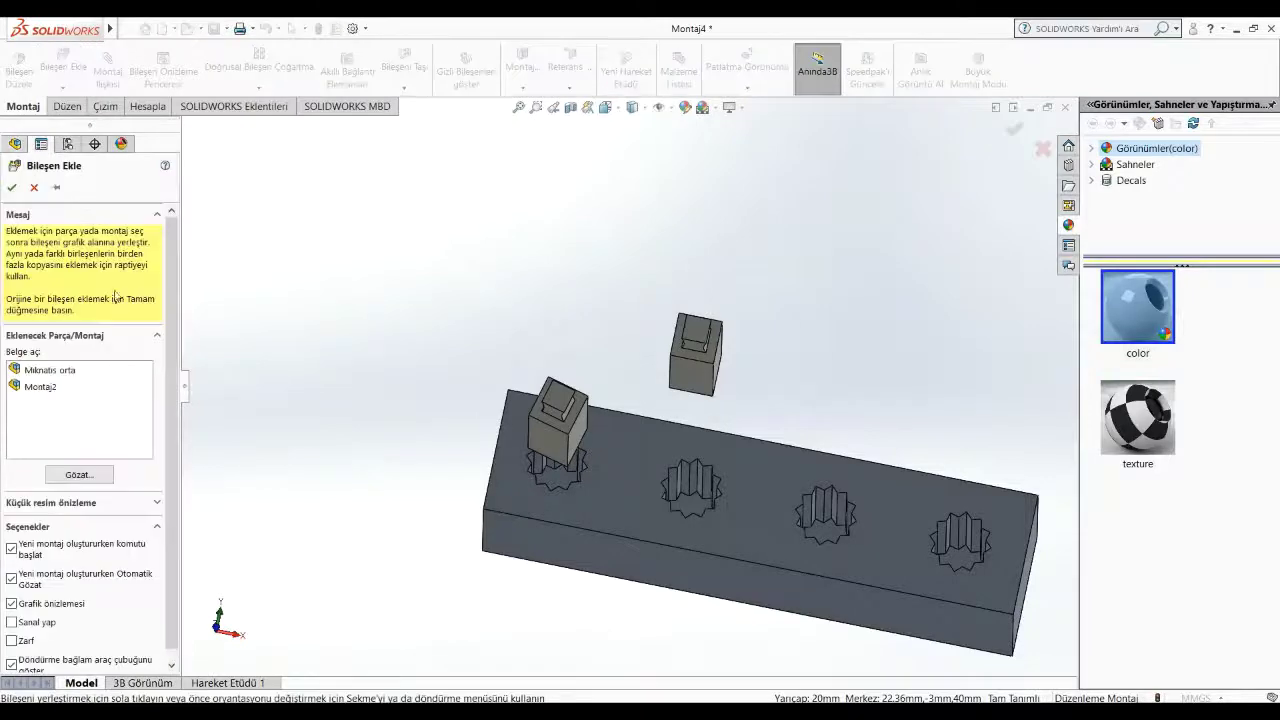
click(61, 476)
click(350, 240)
click(711, 552)
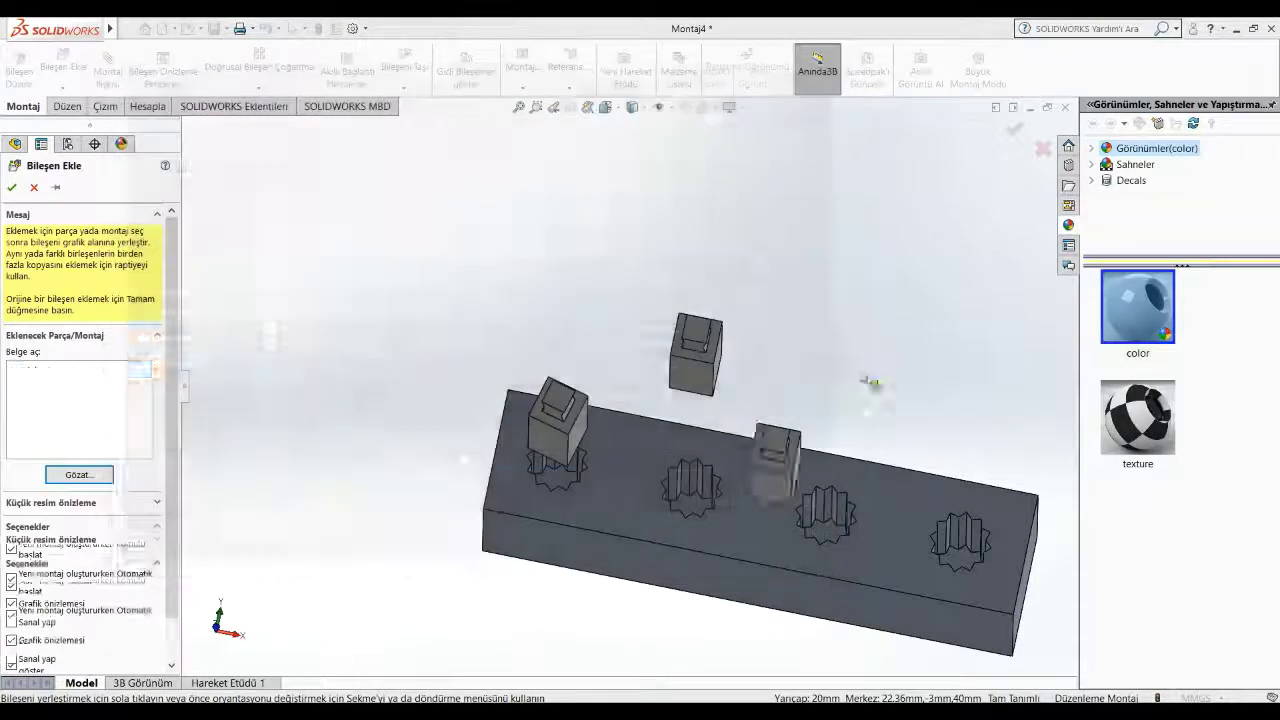
click(870, 380)
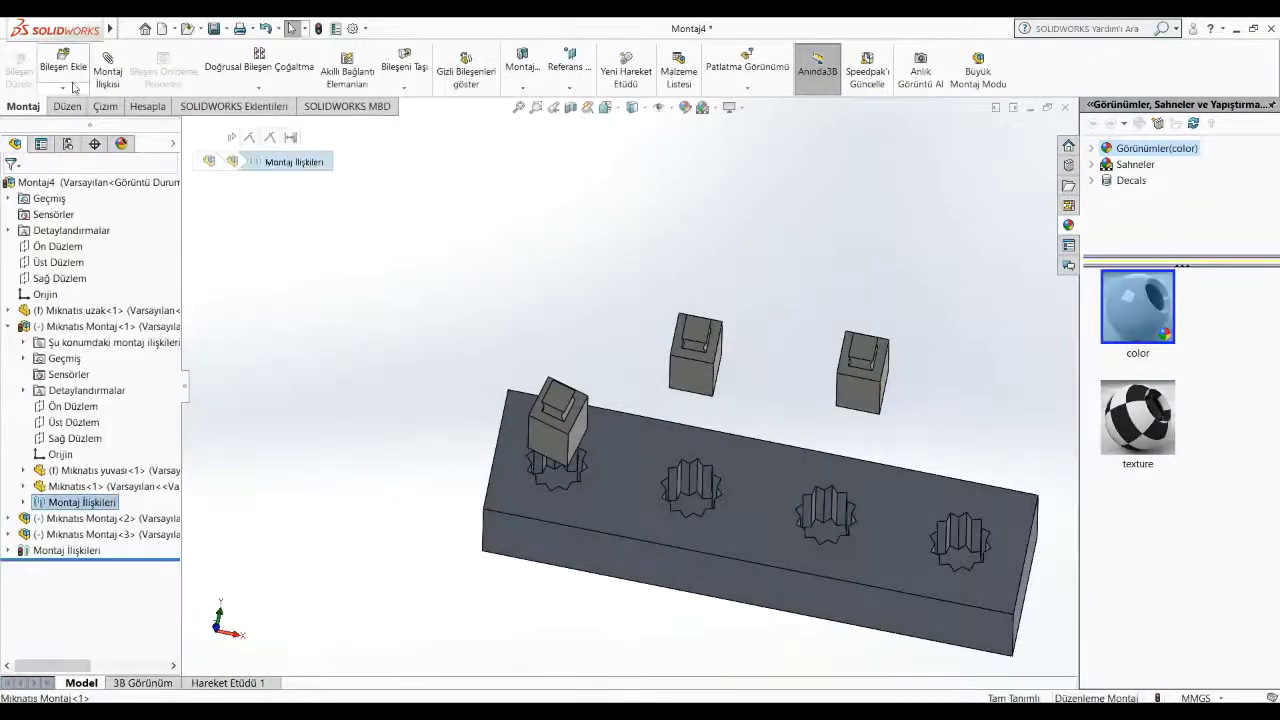
click(73, 88)
click(75, 472)
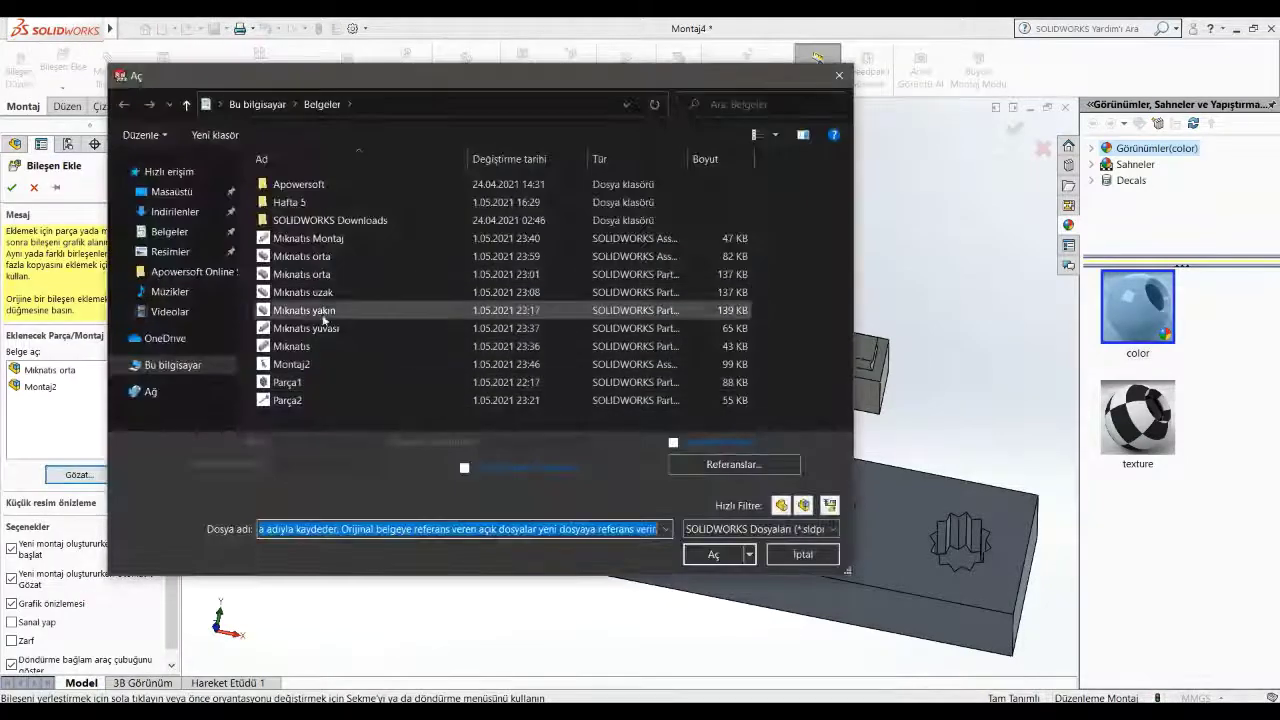
click(330, 238)
click(713, 554)
click(980, 400)
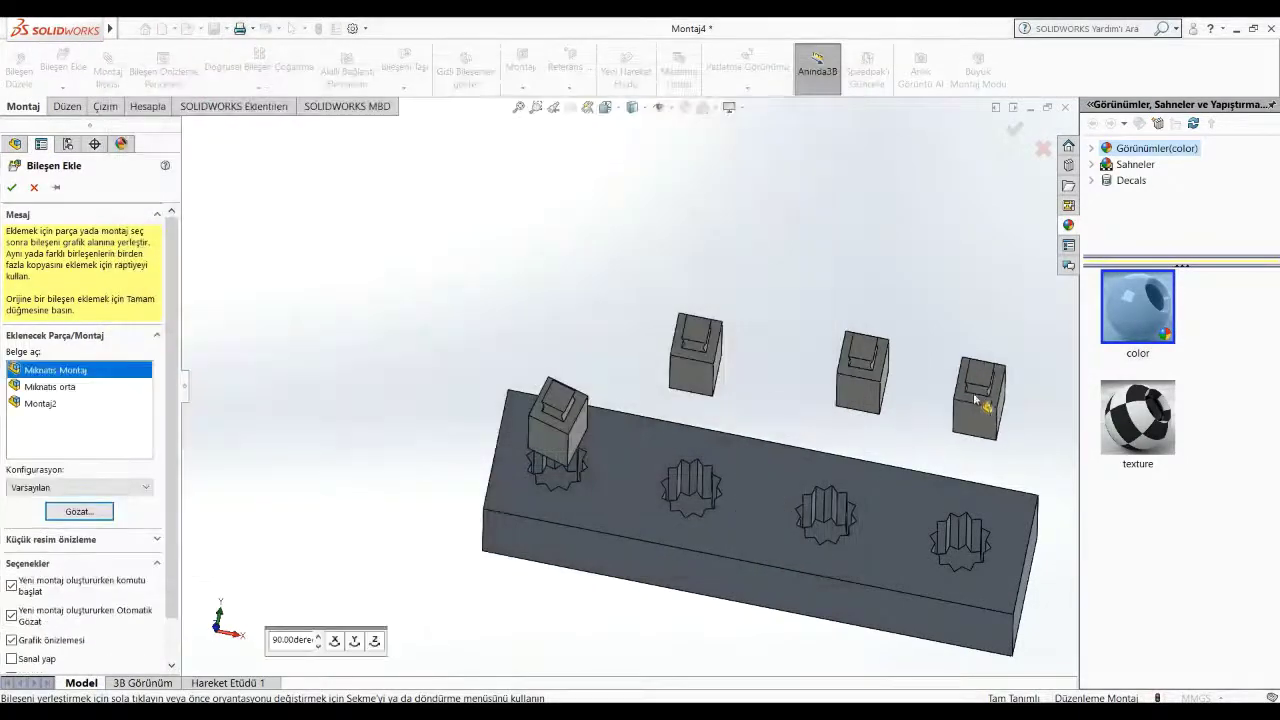
Step: Select a magnet cube and a face of the second hole for the next mate
click(709, 370)
middle_drag(709, 370, 820, 430)
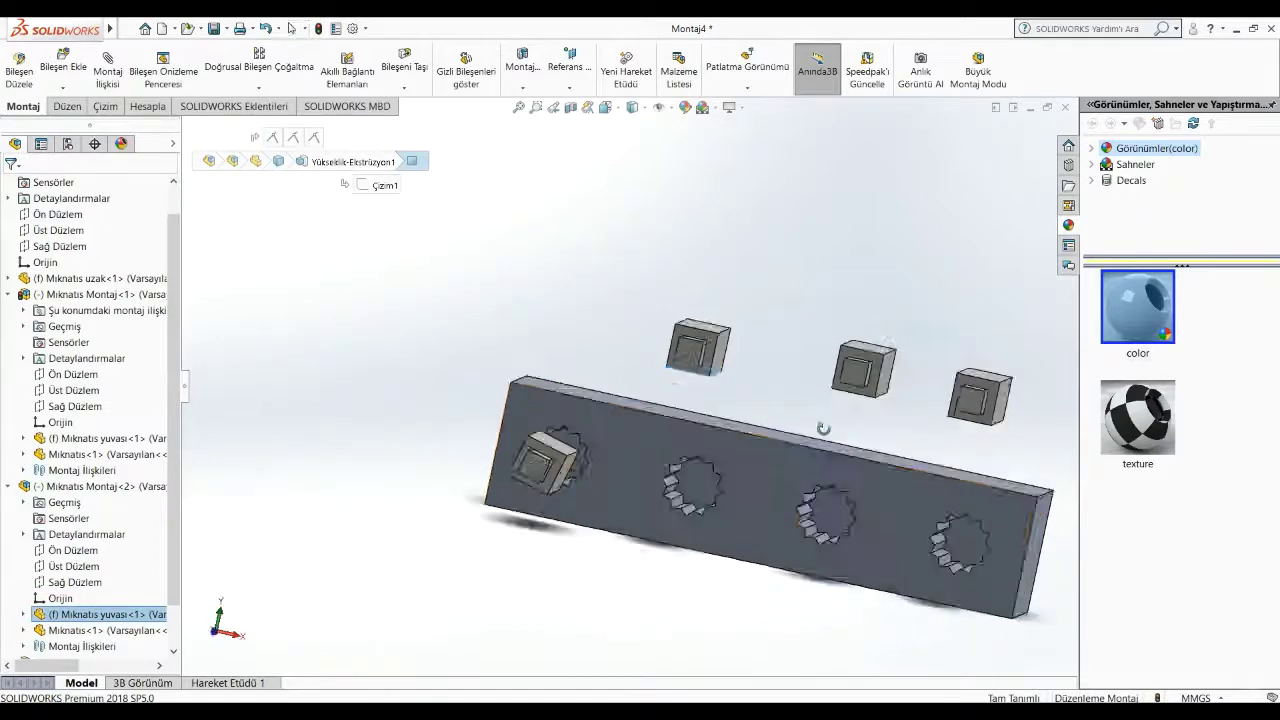
ctrl+click(673, 490)
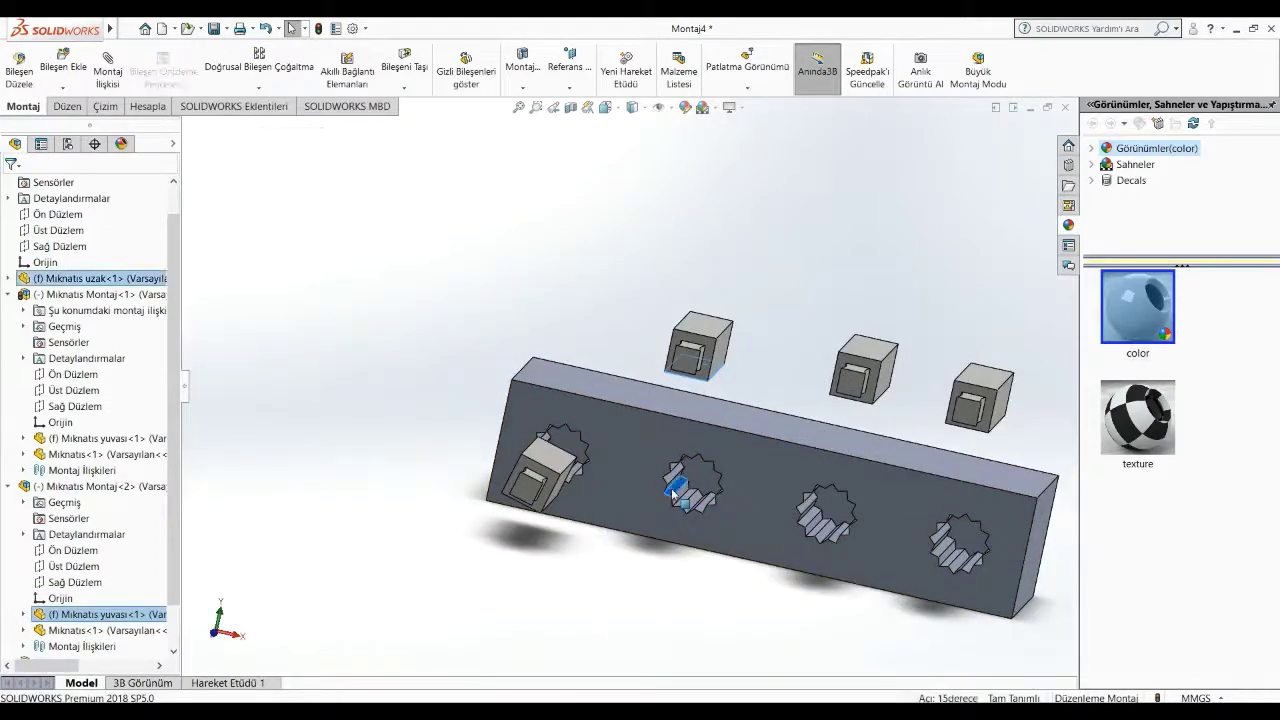
click(63, 60)
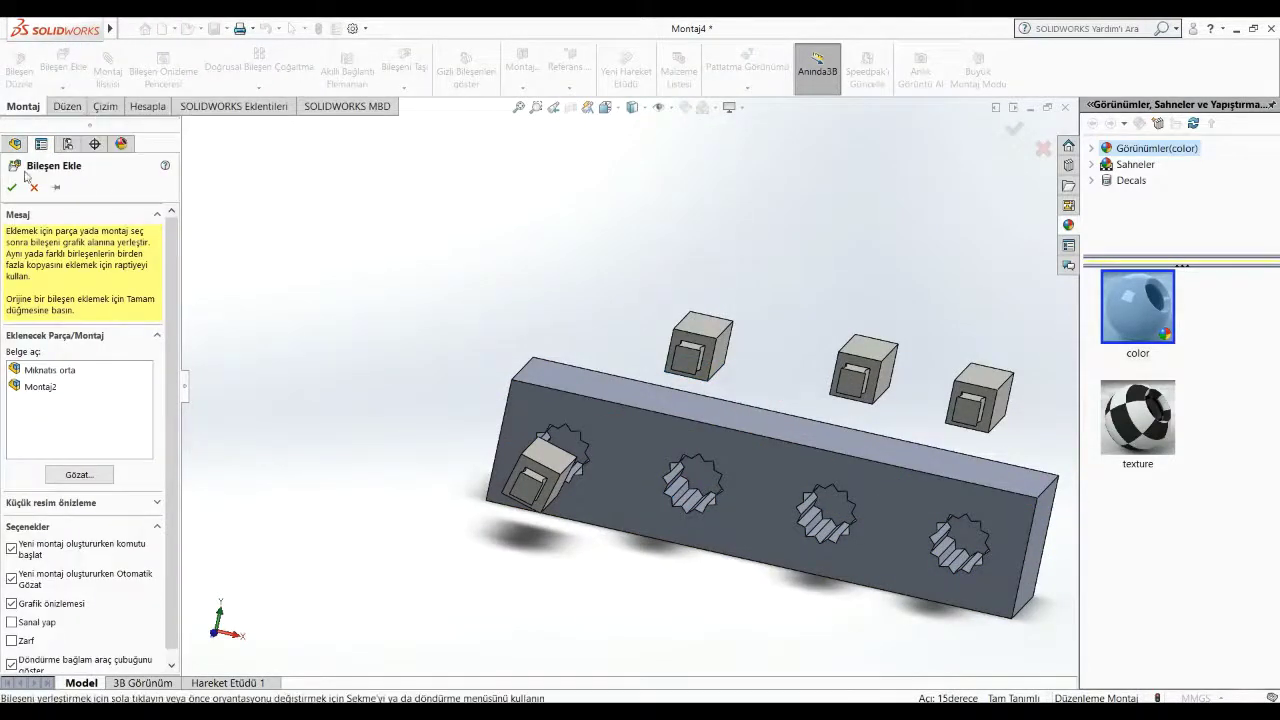
click(35, 187)
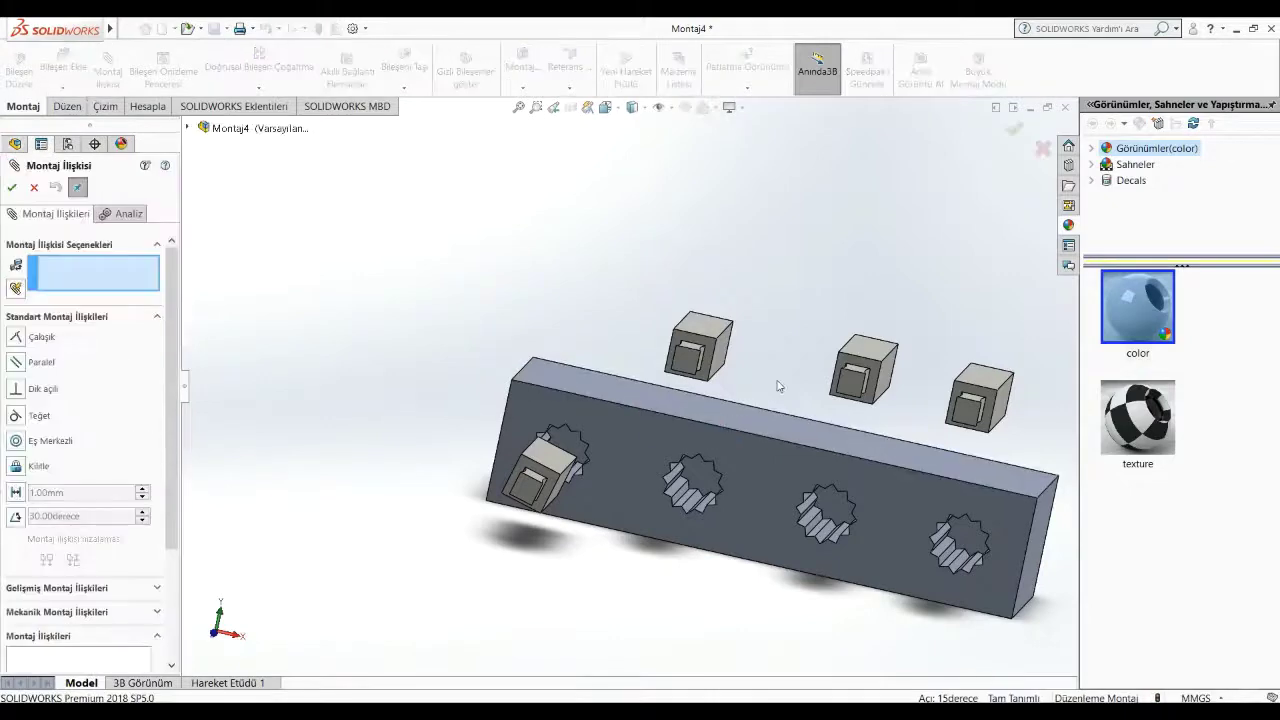
Step: Align the second magnet to the base block with two coincident mates
middle_drag(742, 402, 683, 527)
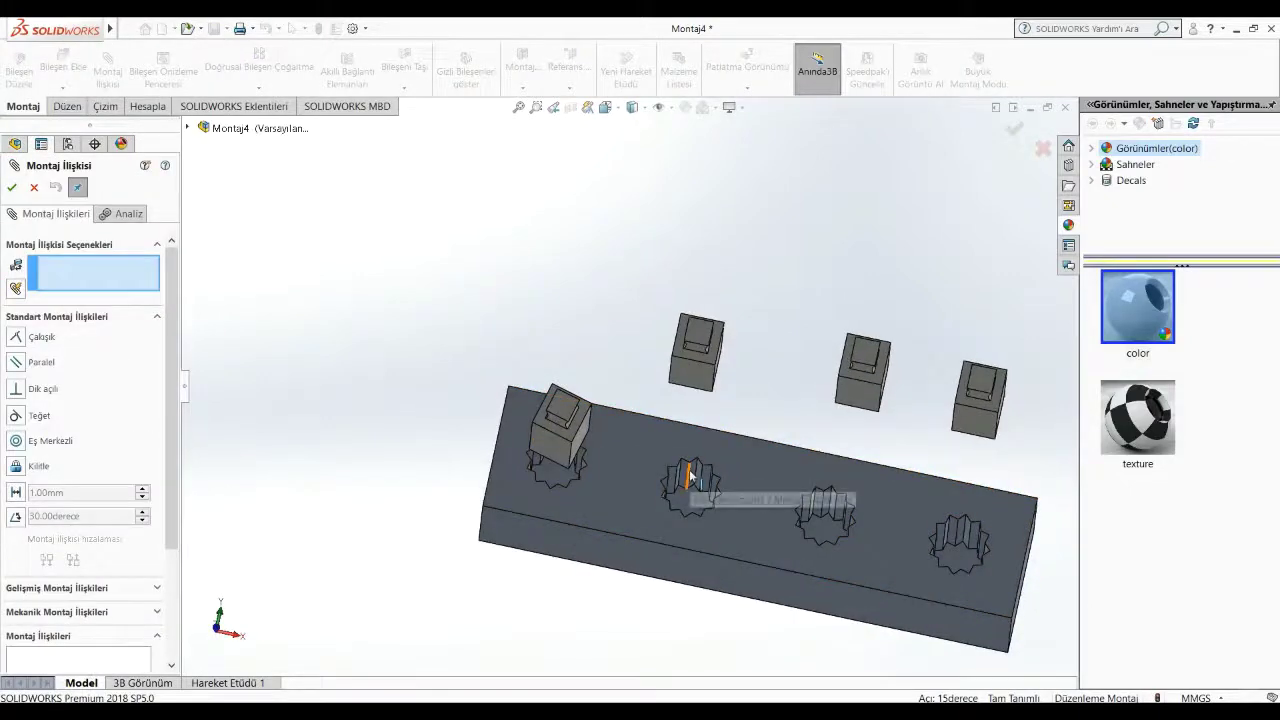
click(680, 500)
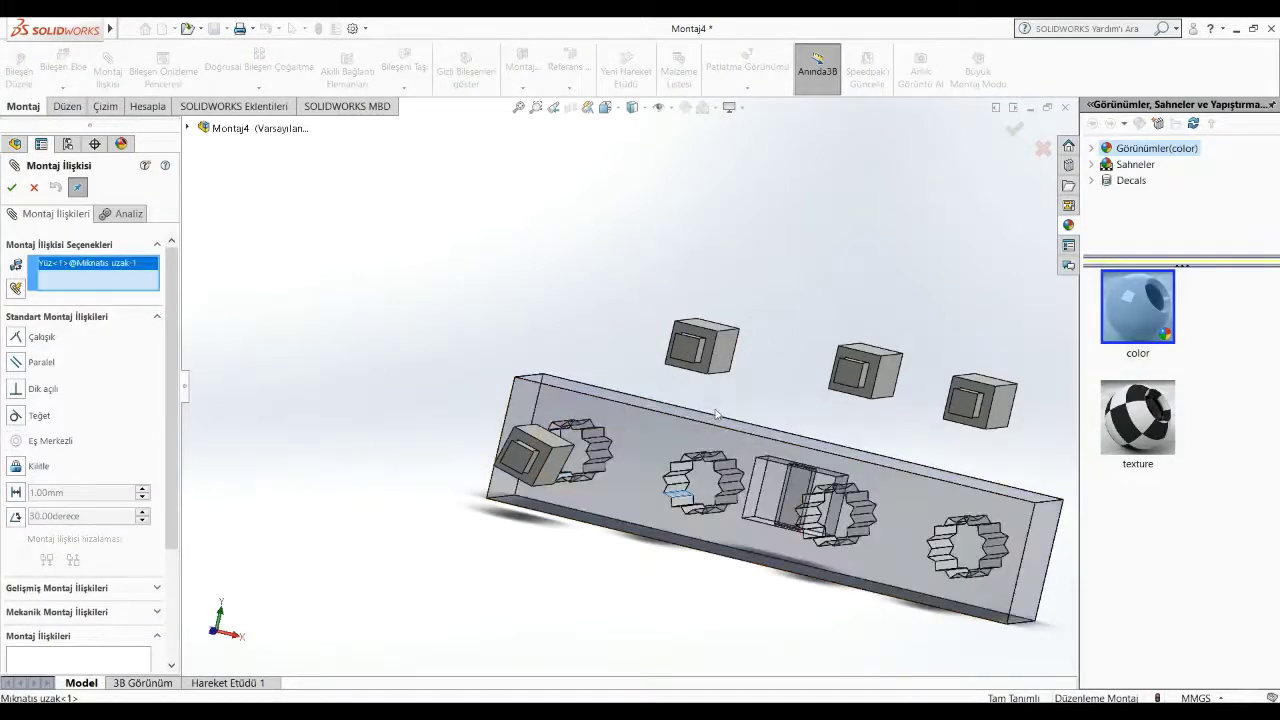
middle_drag(683, 460, 697, 373)
click(697, 373)
key(Return)
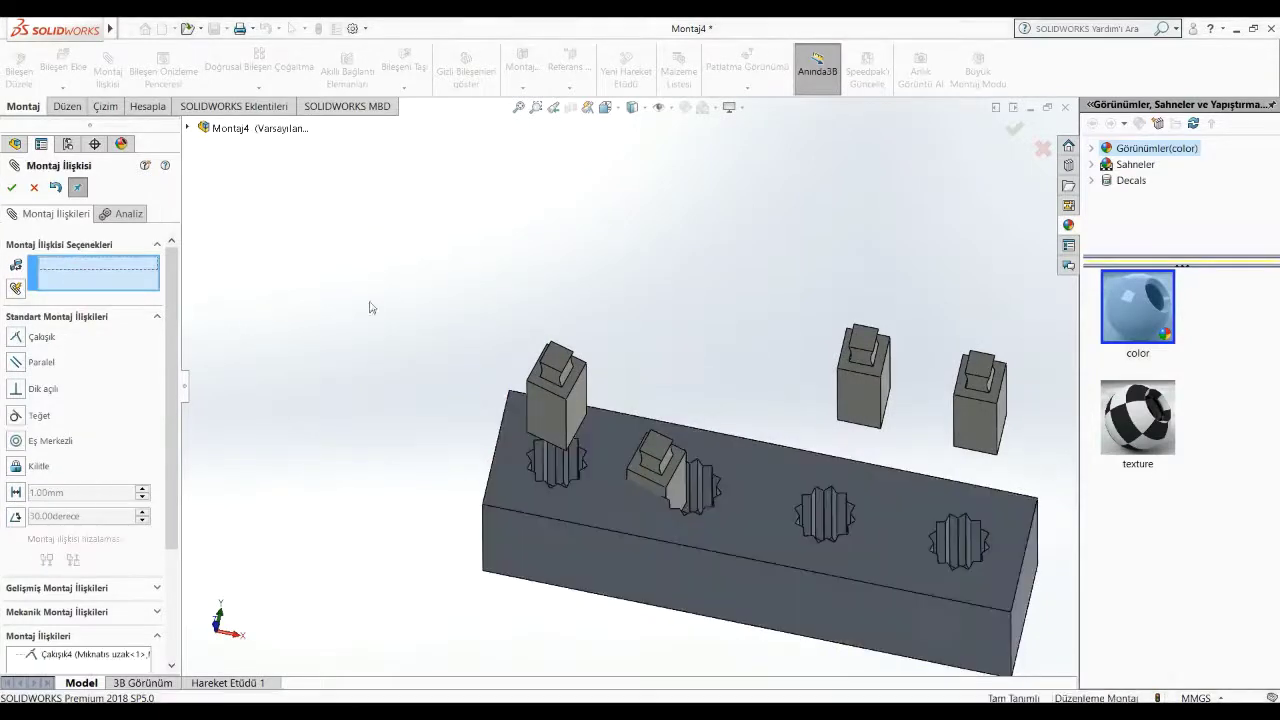
click(700, 492)
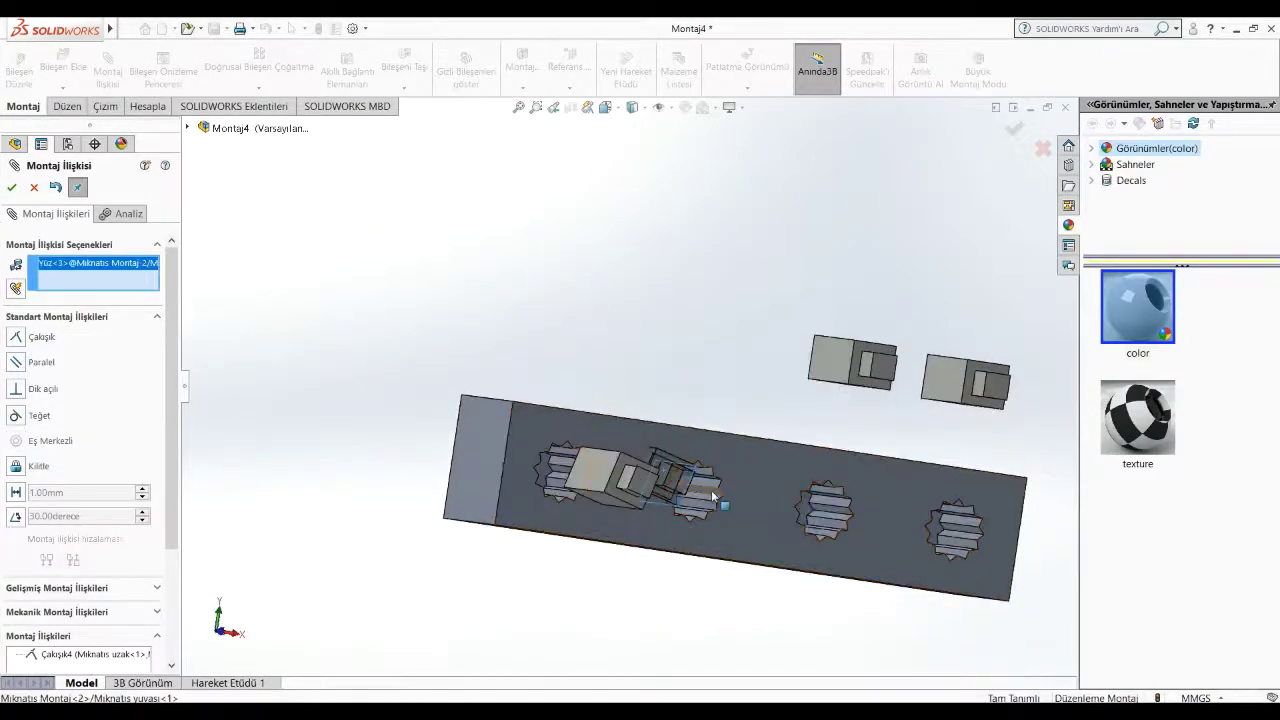
click(716, 490)
click(13, 188)
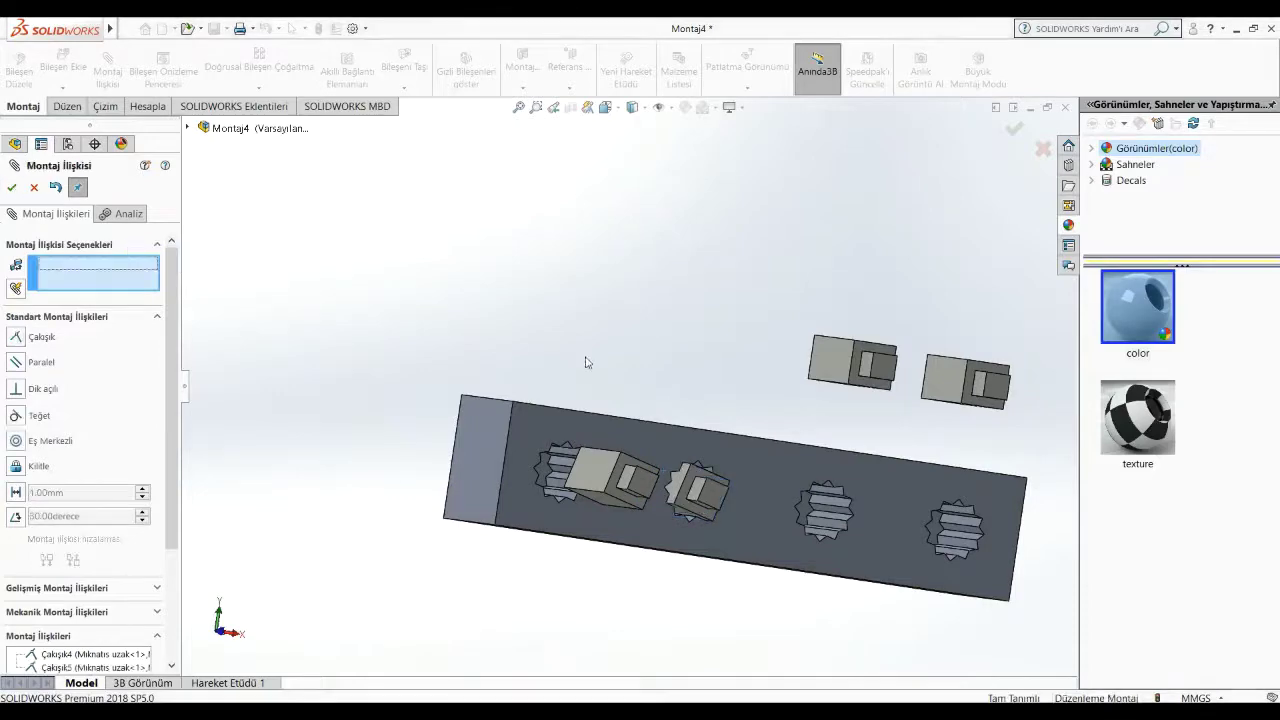
Step: Seat the magnet in the second gear hole with limit-distance mate Uzaklığı Sınırla2 at 0 mm
middle_drag(829, 437, 911, 246)
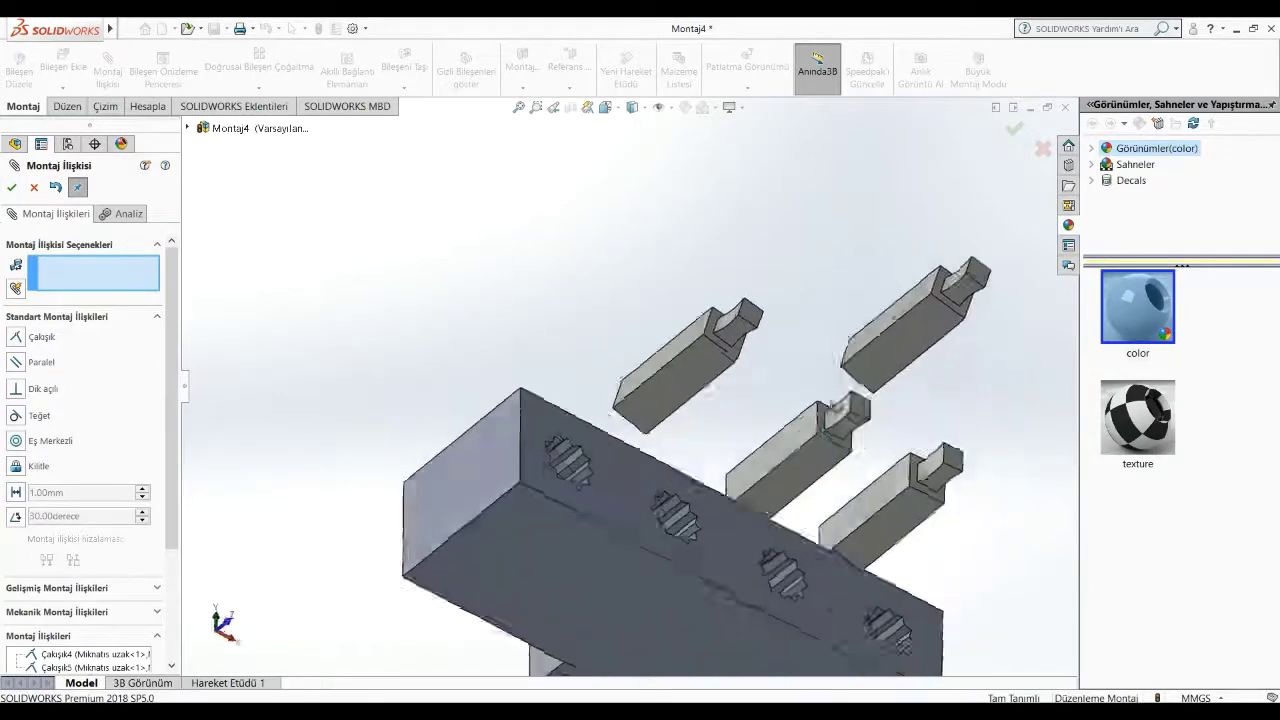
click(929, 298)
middle_drag(929, 298, 802, 434)
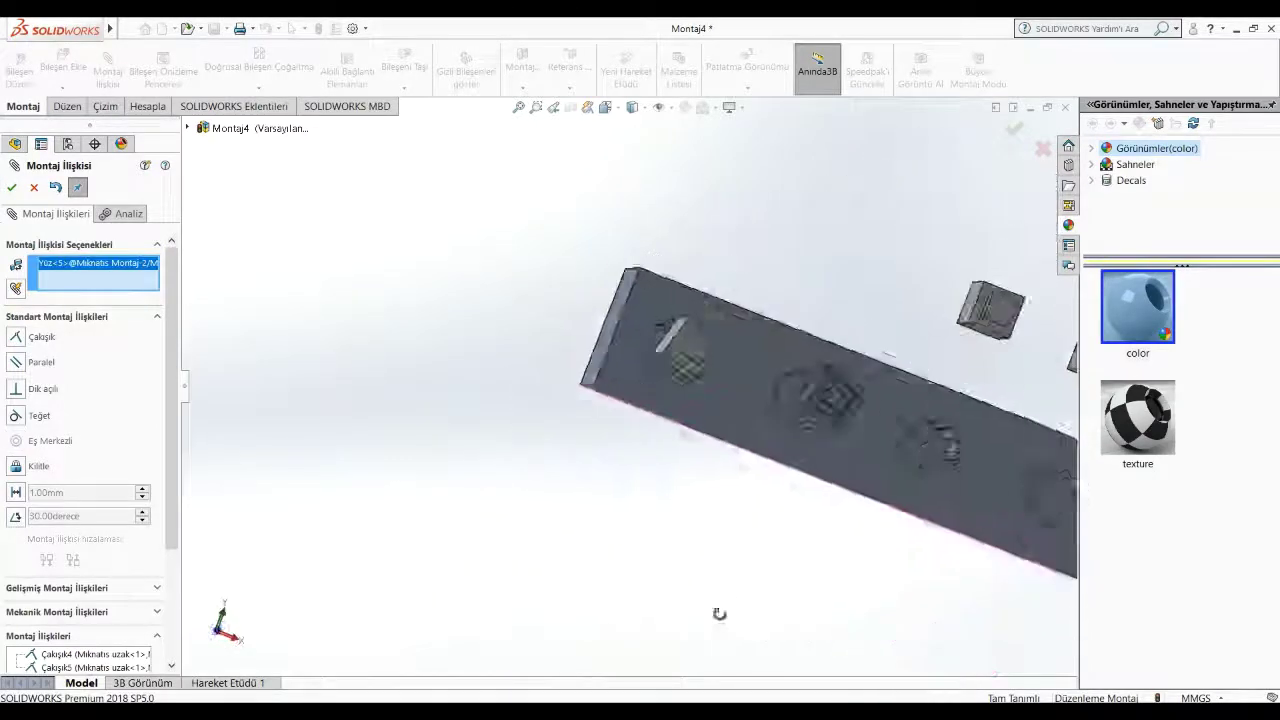
click(800, 430)
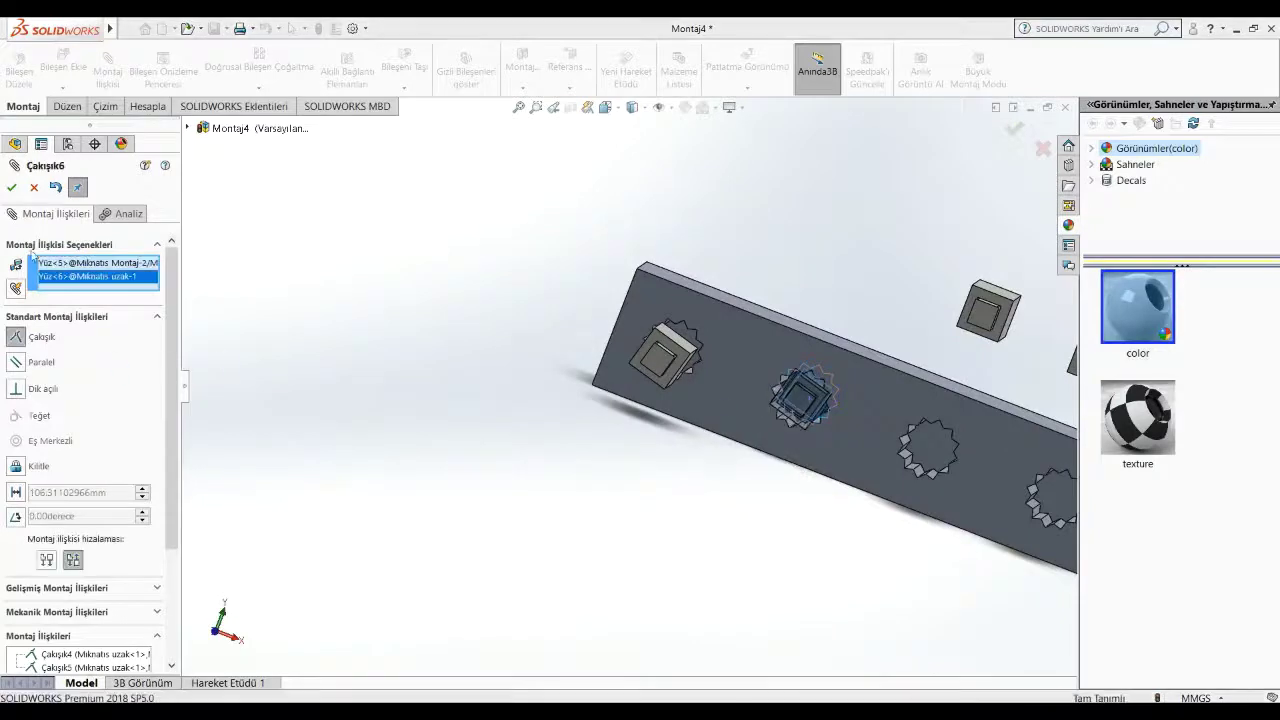
click(70, 587)
scroll(60, 449, down, 3)
click(16, 356)
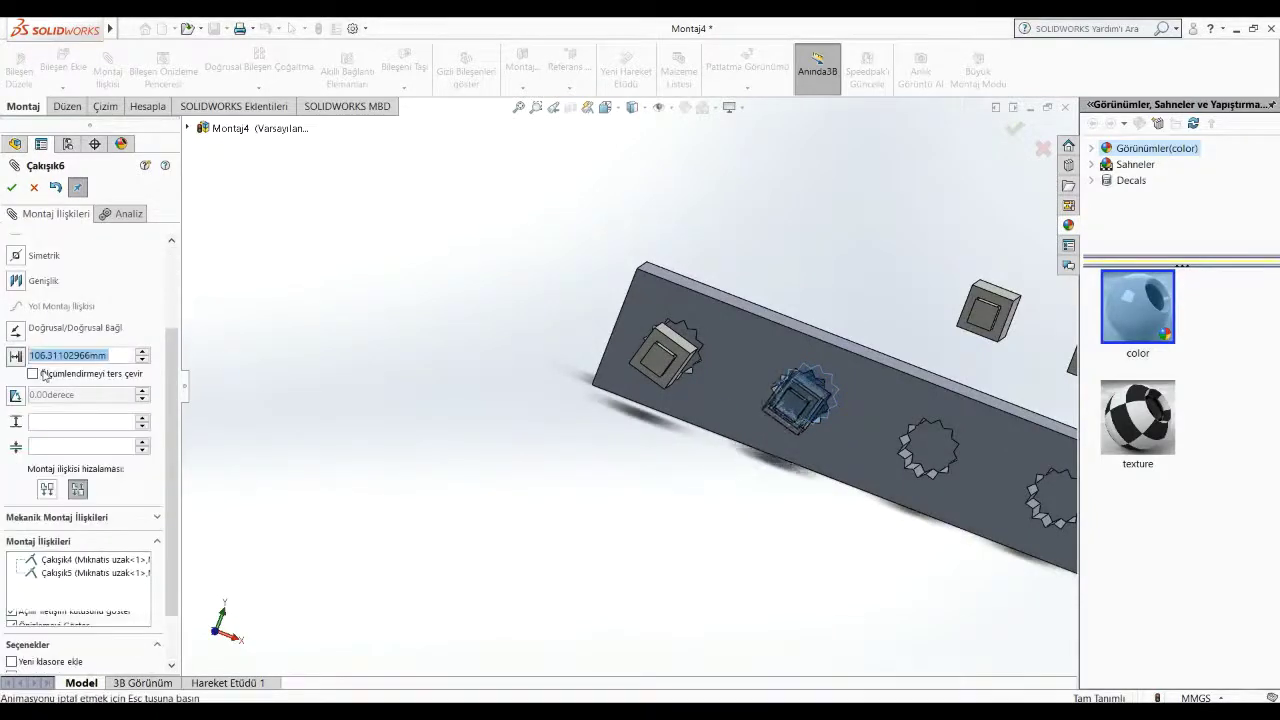
text(0)
click(27, 424)
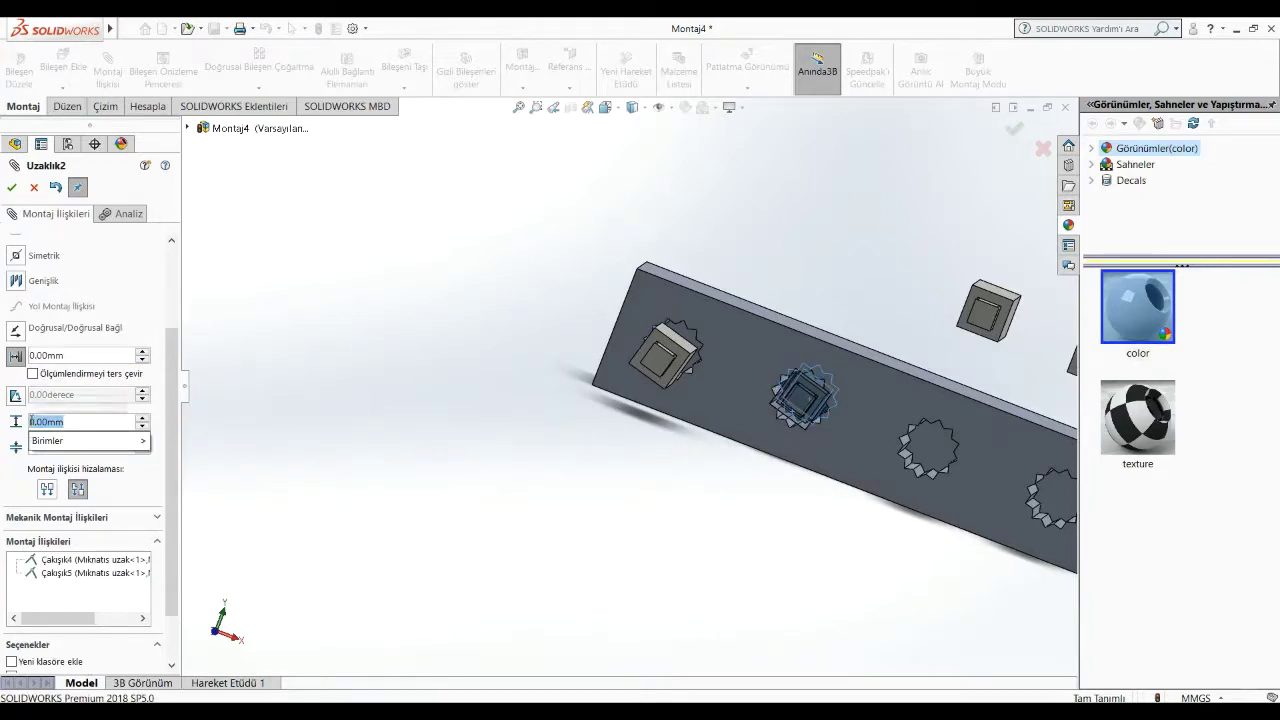
key(Return)
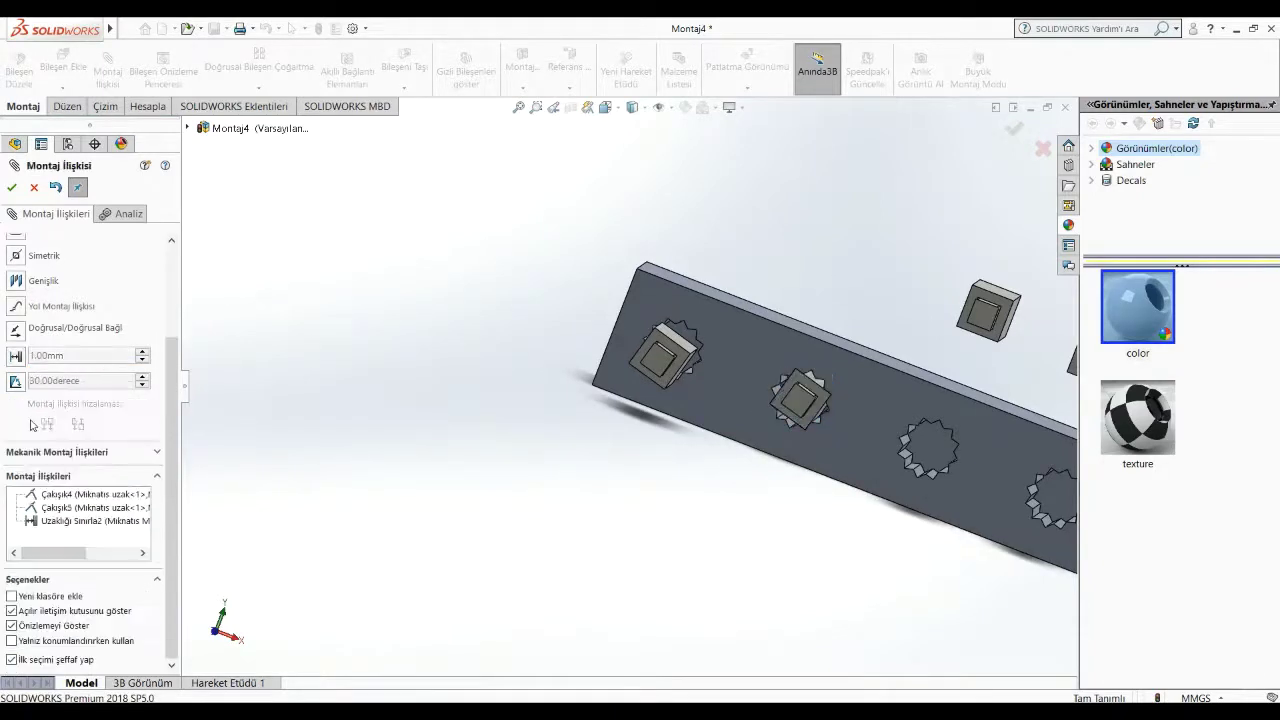
click(12, 187)
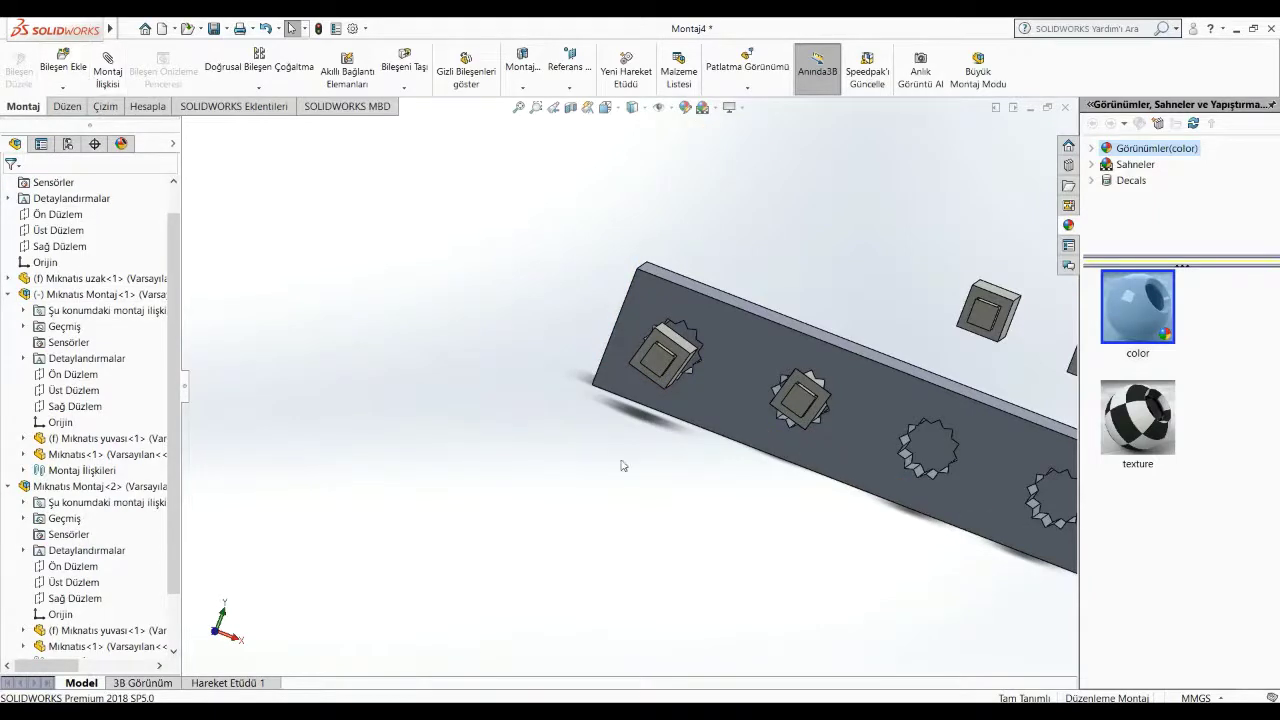
Step: Try a mate between two magnet housings and a socket edge, then undo symmetric mate Simetrik1
click(798, 400)
middle_drag(798, 400, 797, 449)
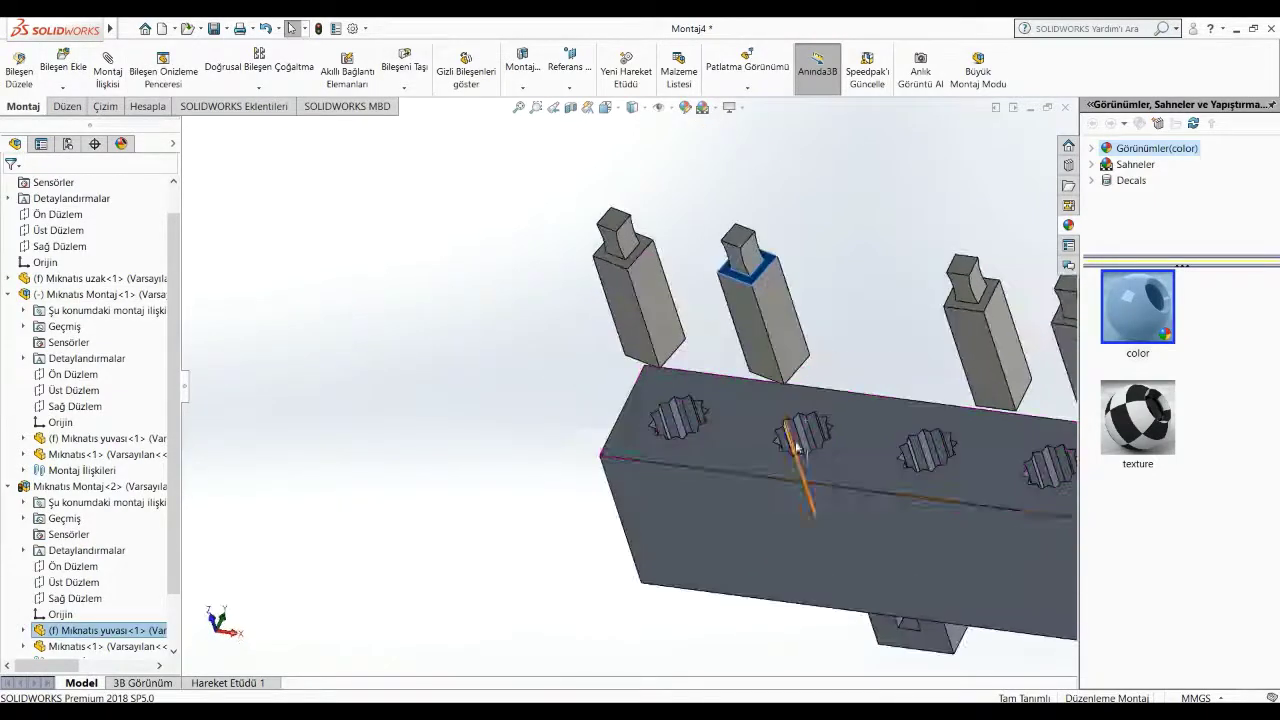
ctrl+click(985, 340)
middle_drag(975, 430, 963, 582)
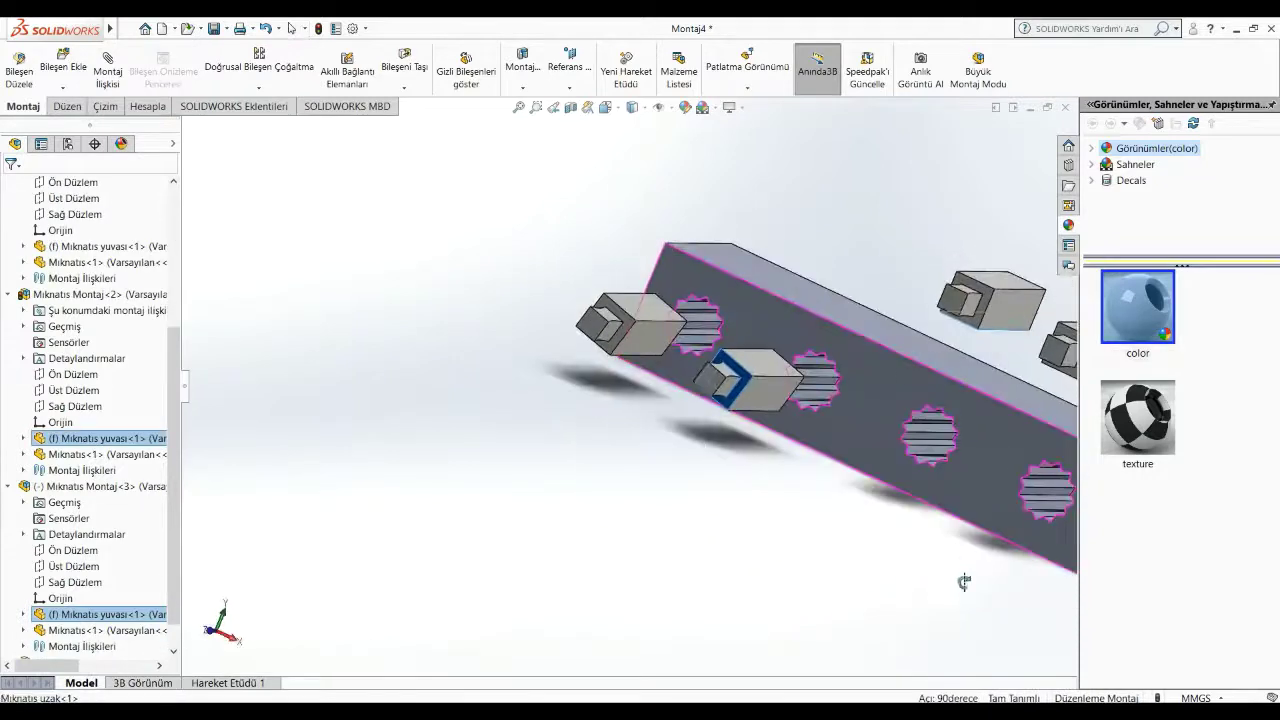
ctrl+click(915, 447)
click(104, 84)
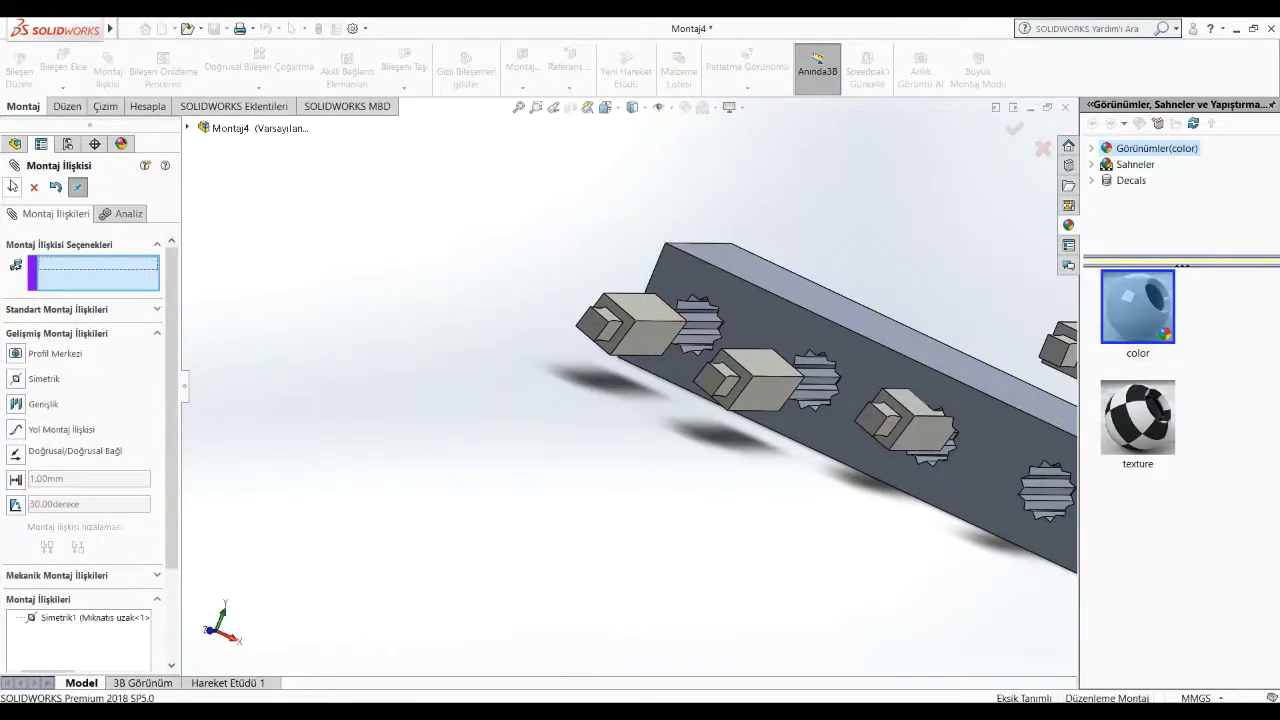
key(ctrl+z)
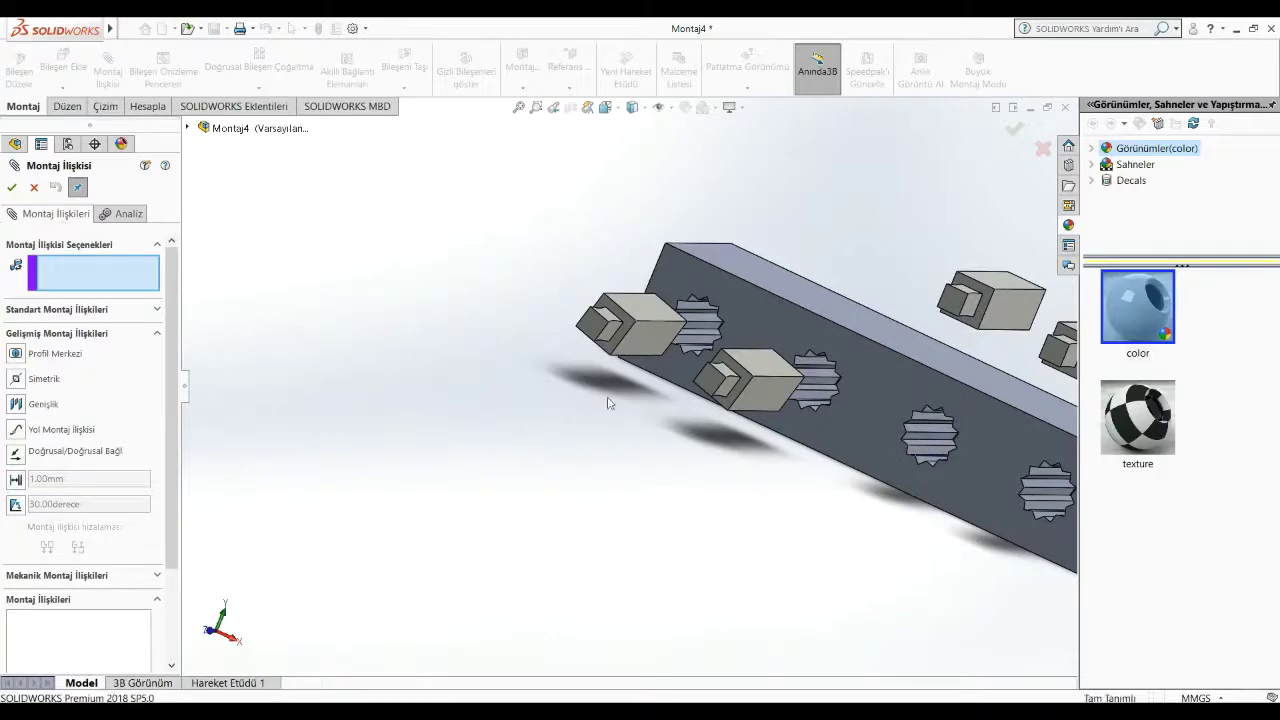
key(Escape)
Step: Select the magnet block face and the matching socket face for a coincident mate
middle_drag(611, 424, 740, 466)
click(728, 457)
click(652, 588)
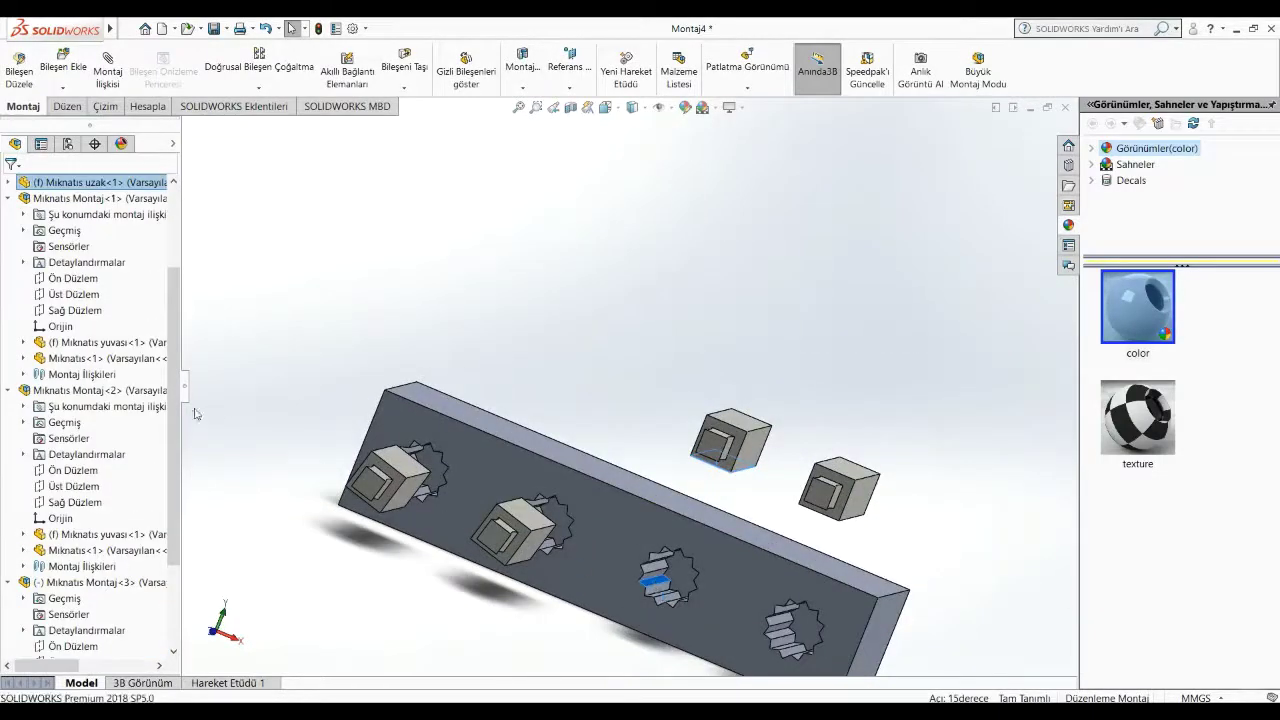
Step: Add two coincident mates seating the third magnet block in its socket
key(m)
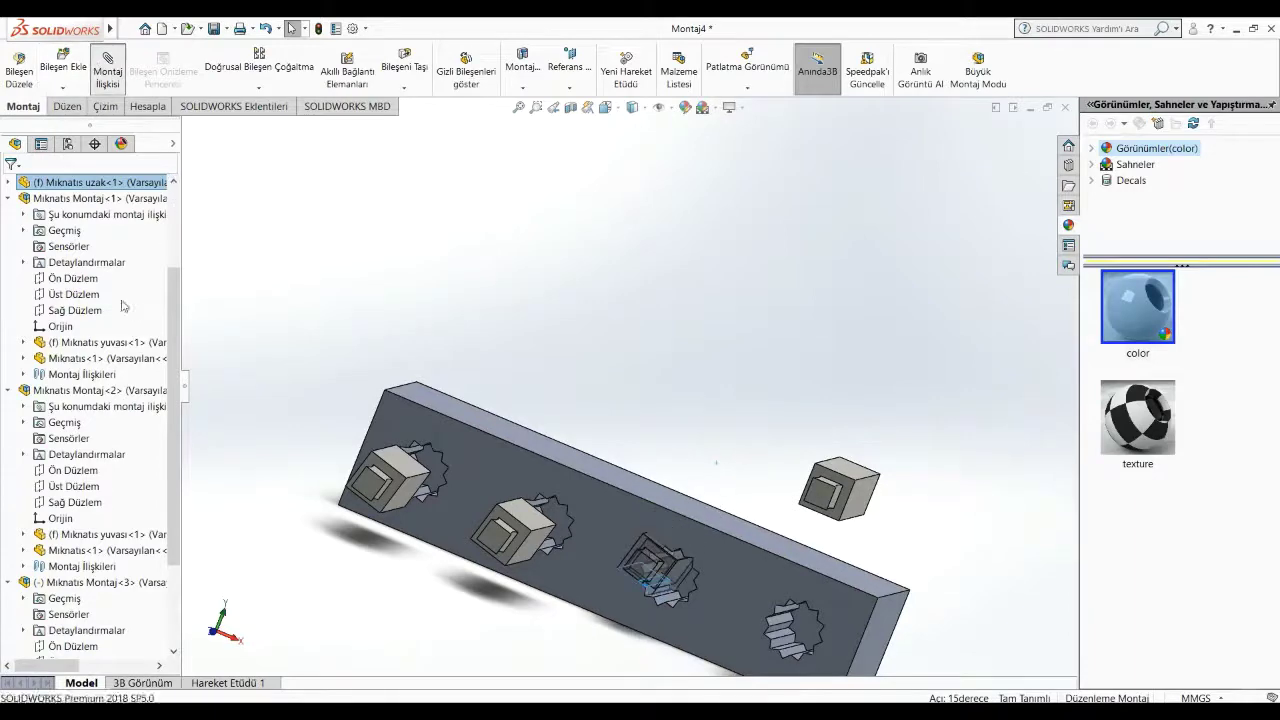
key(Return)
middle_drag(716, 462, 667, 226)
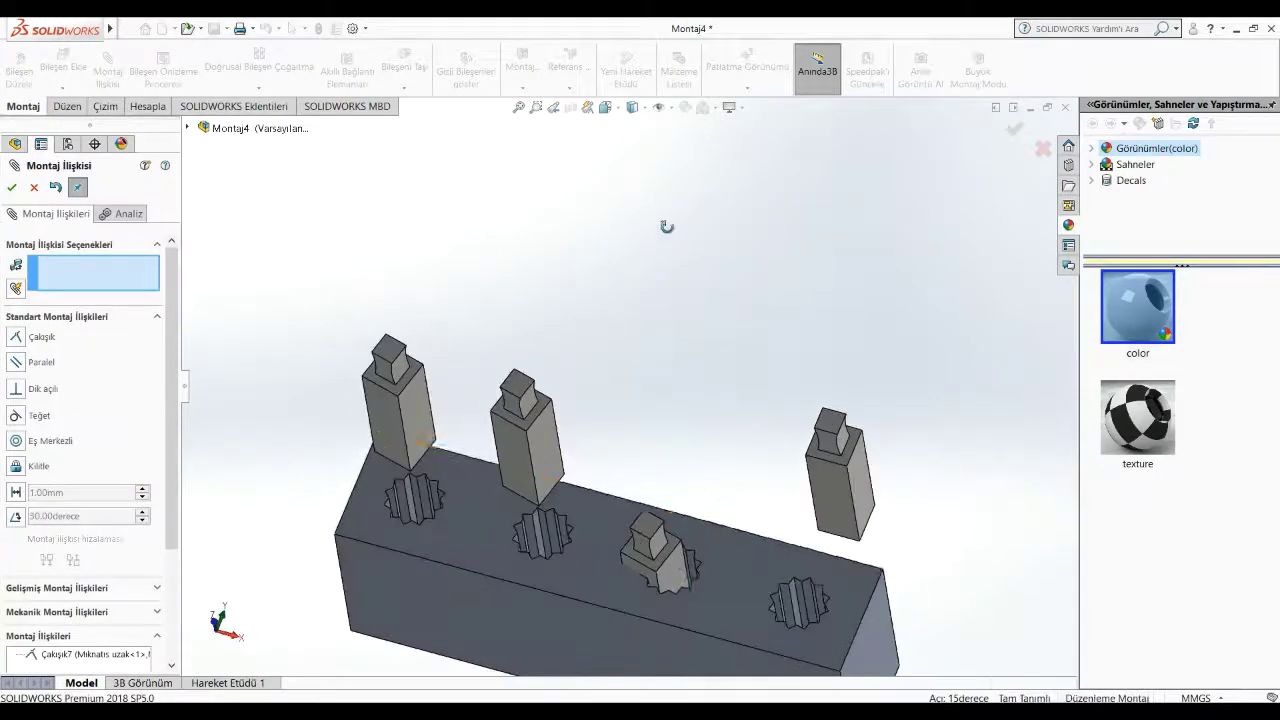
click(672, 578)
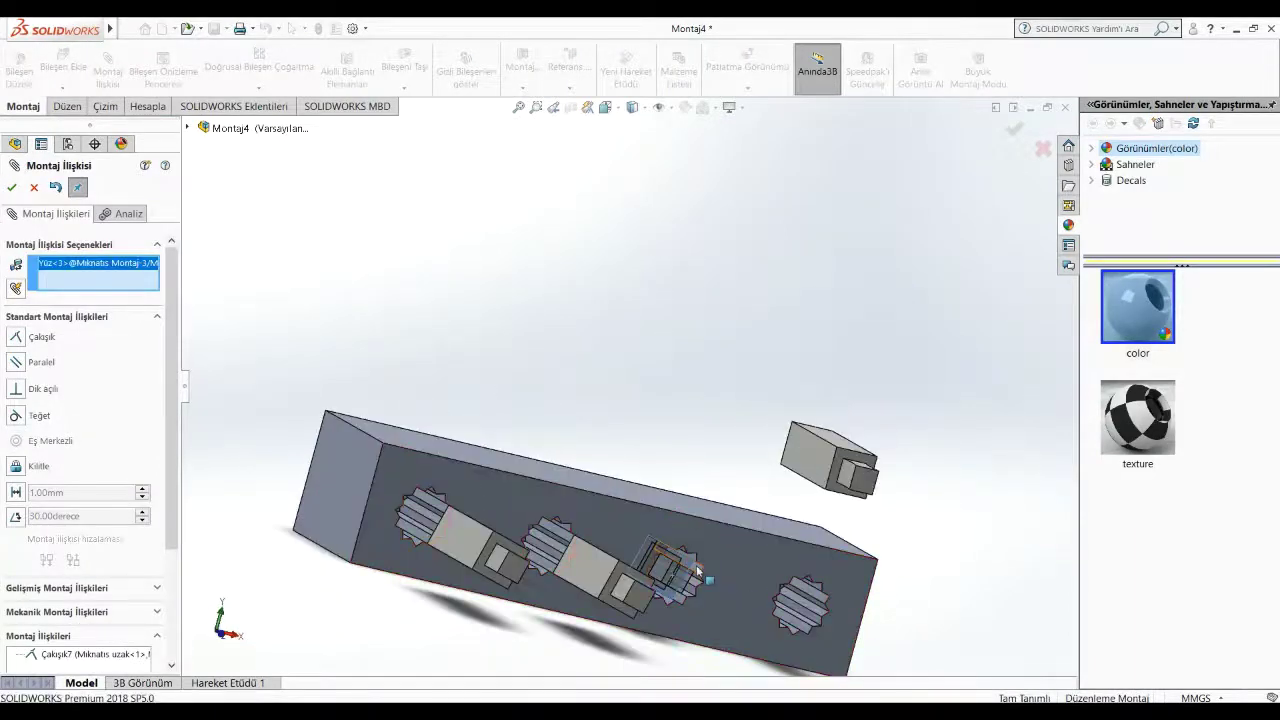
key(Return)
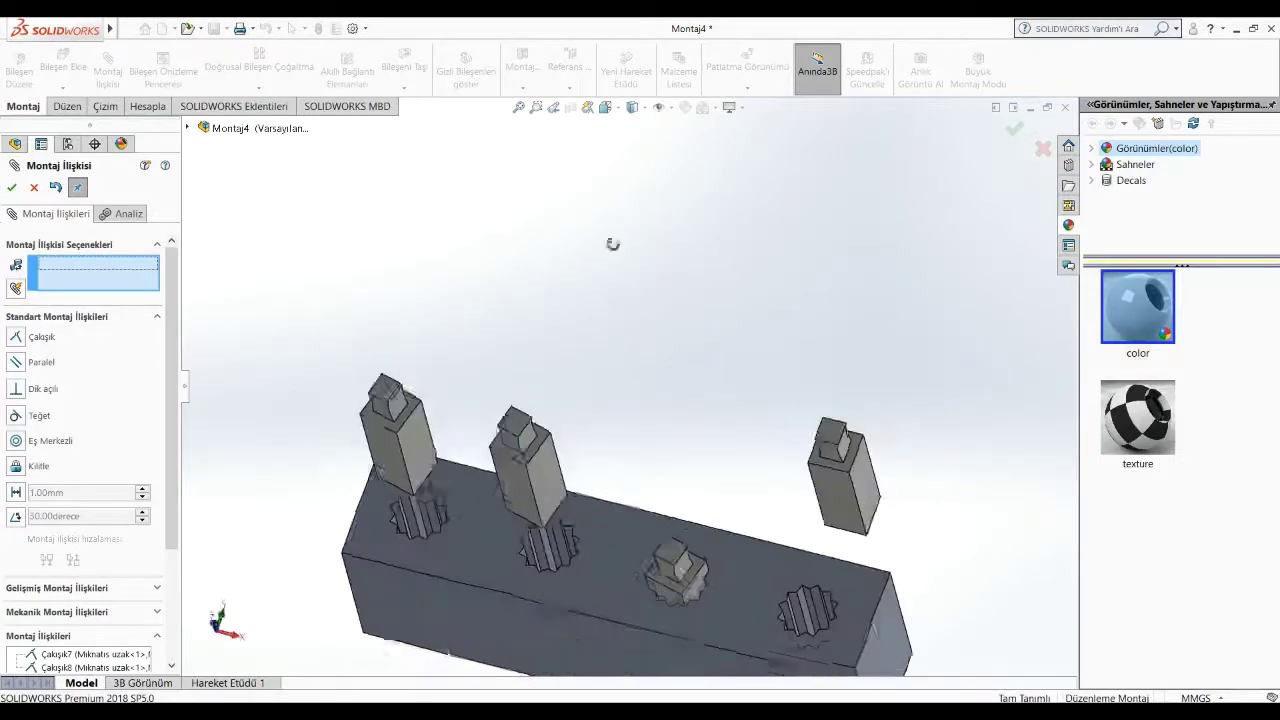
Step: Add a 0 mm limit-distance mate holding the third magnet block in place
mouse_move(675, 423)
middle_down()
mouse_move(723, 277)
mouse_move(641, 301)
middle_up()
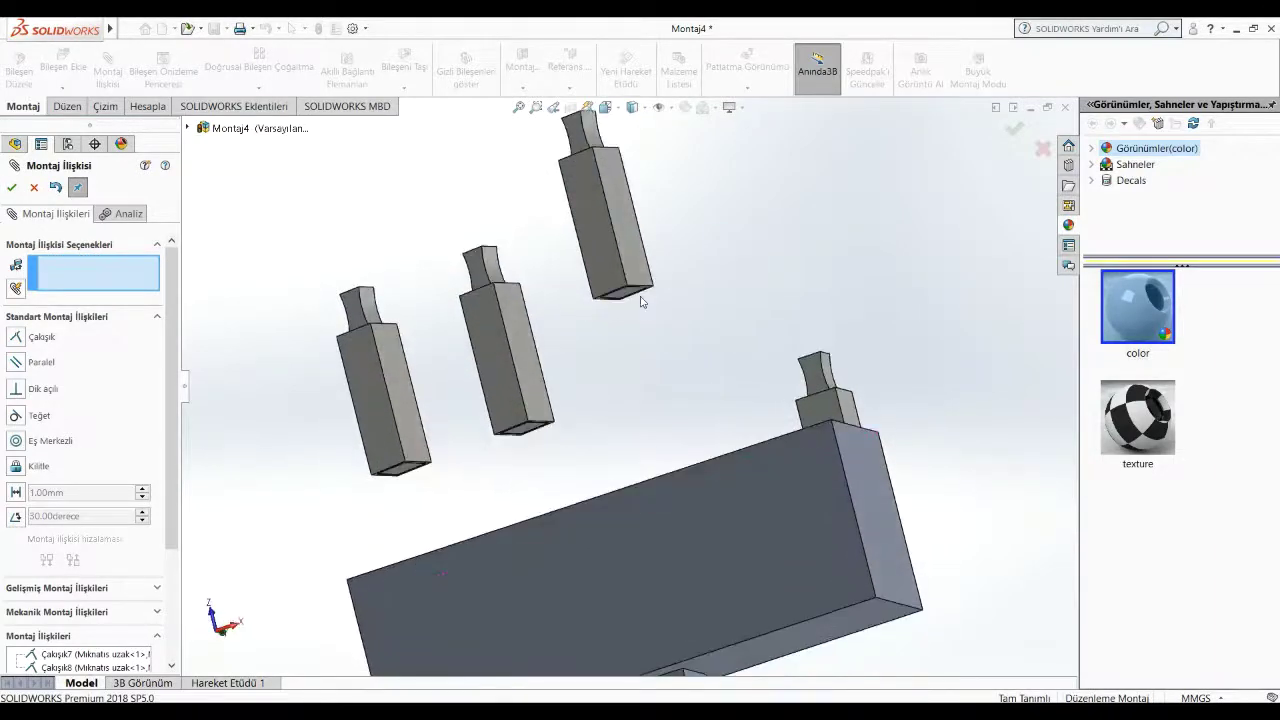
click(630, 292)
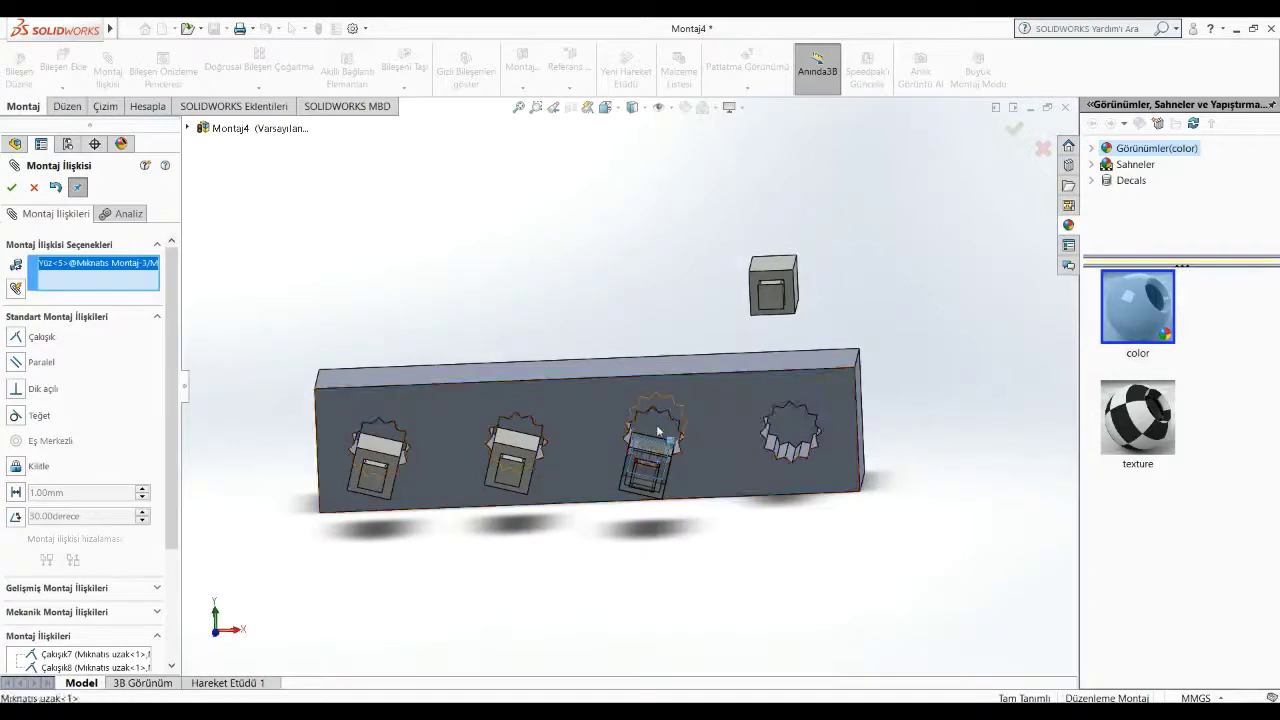
scroll(75, 582, down, 3)
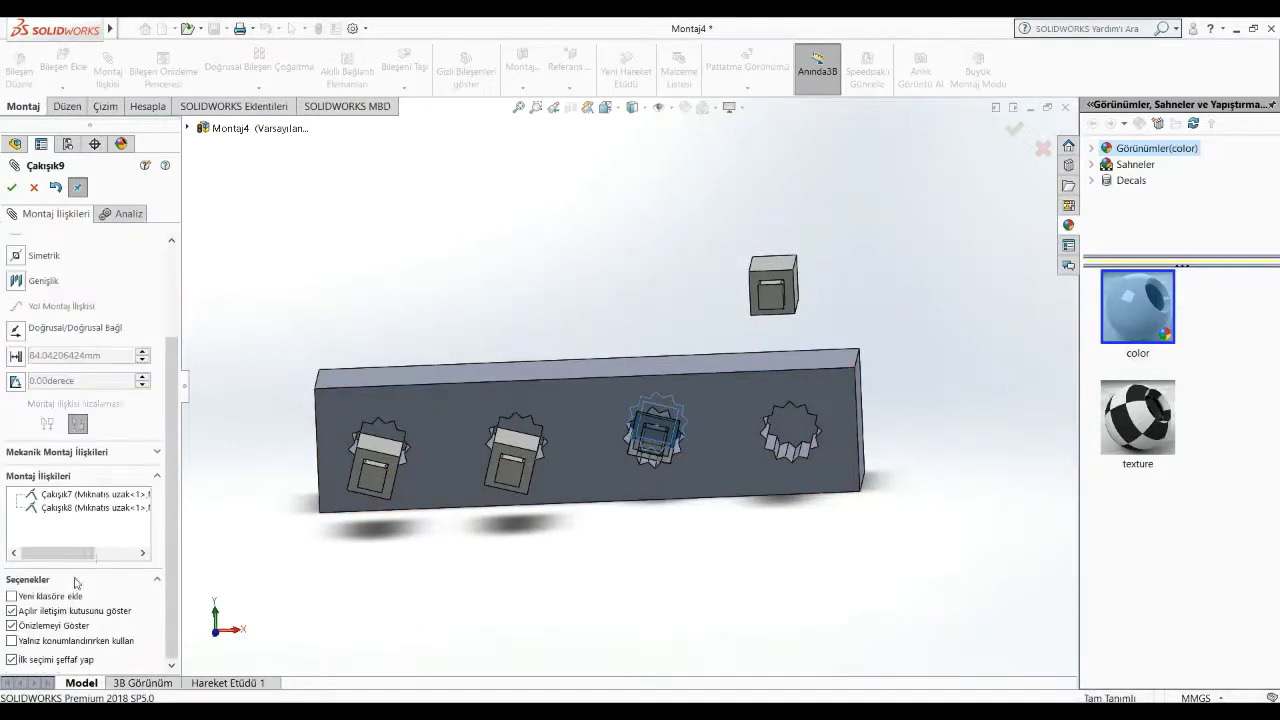
click(15, 355)
text(0)
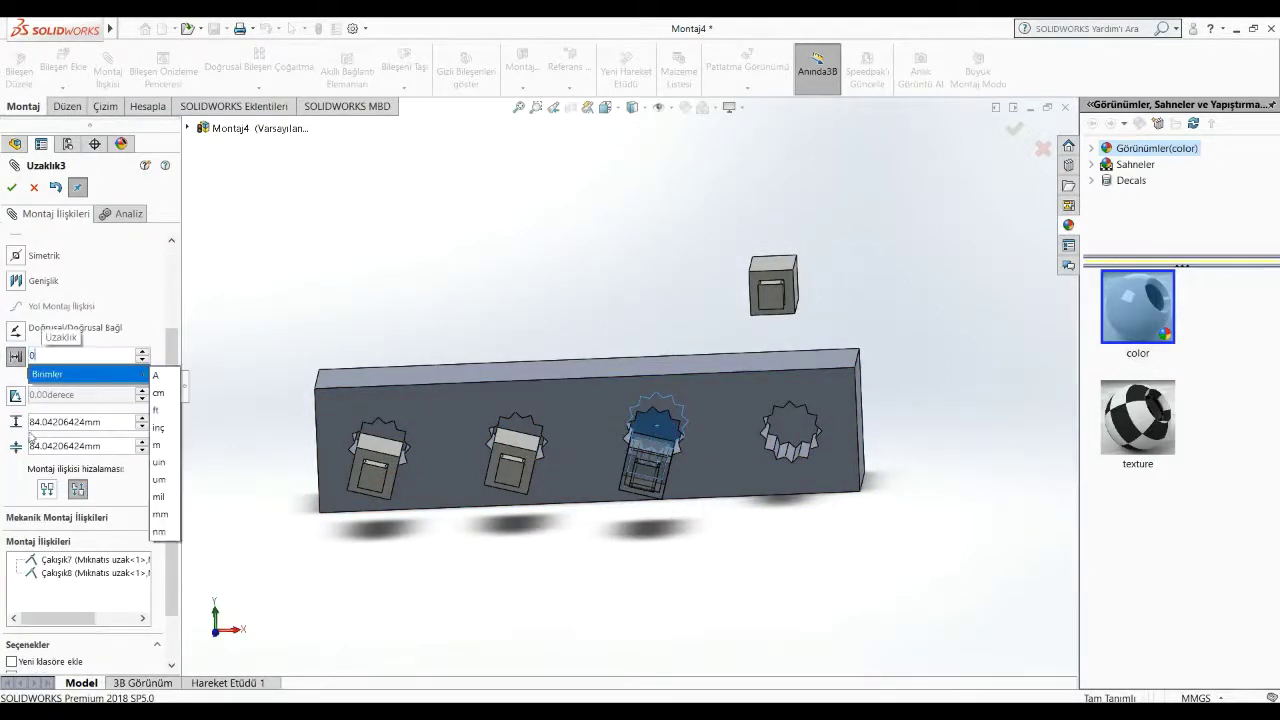
key(Return)
key(Tab)
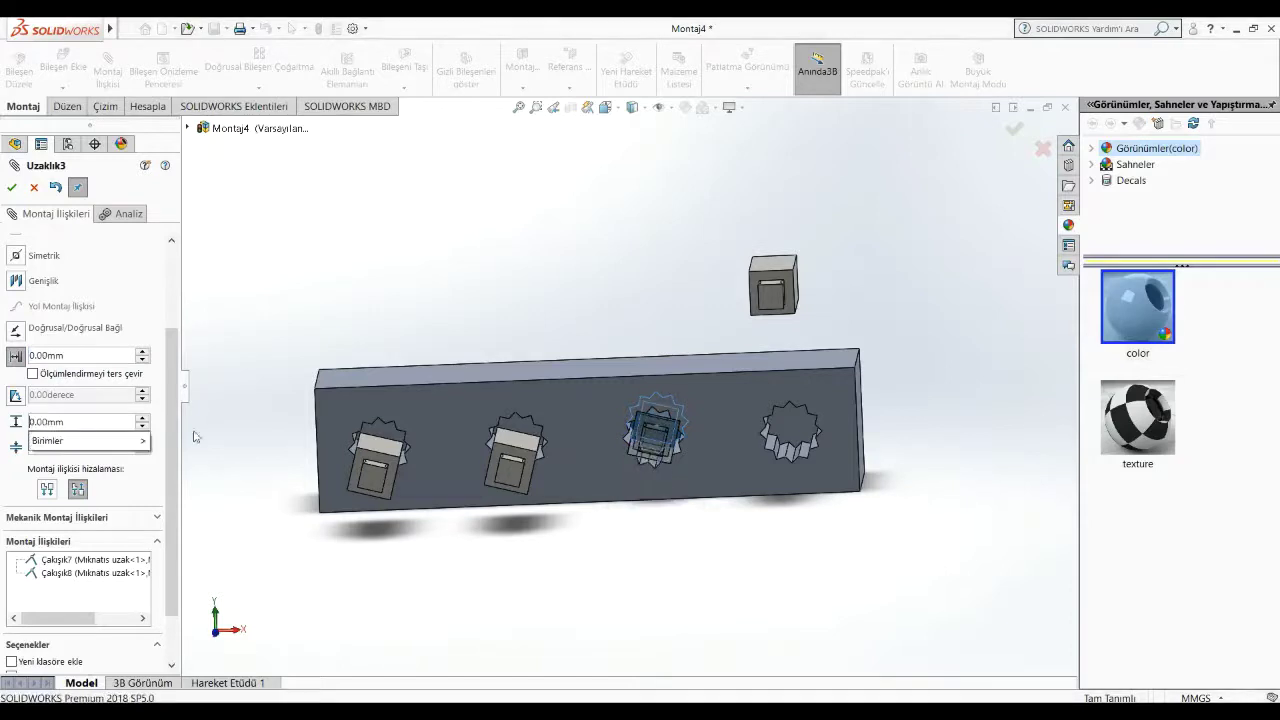
click(11, 188)
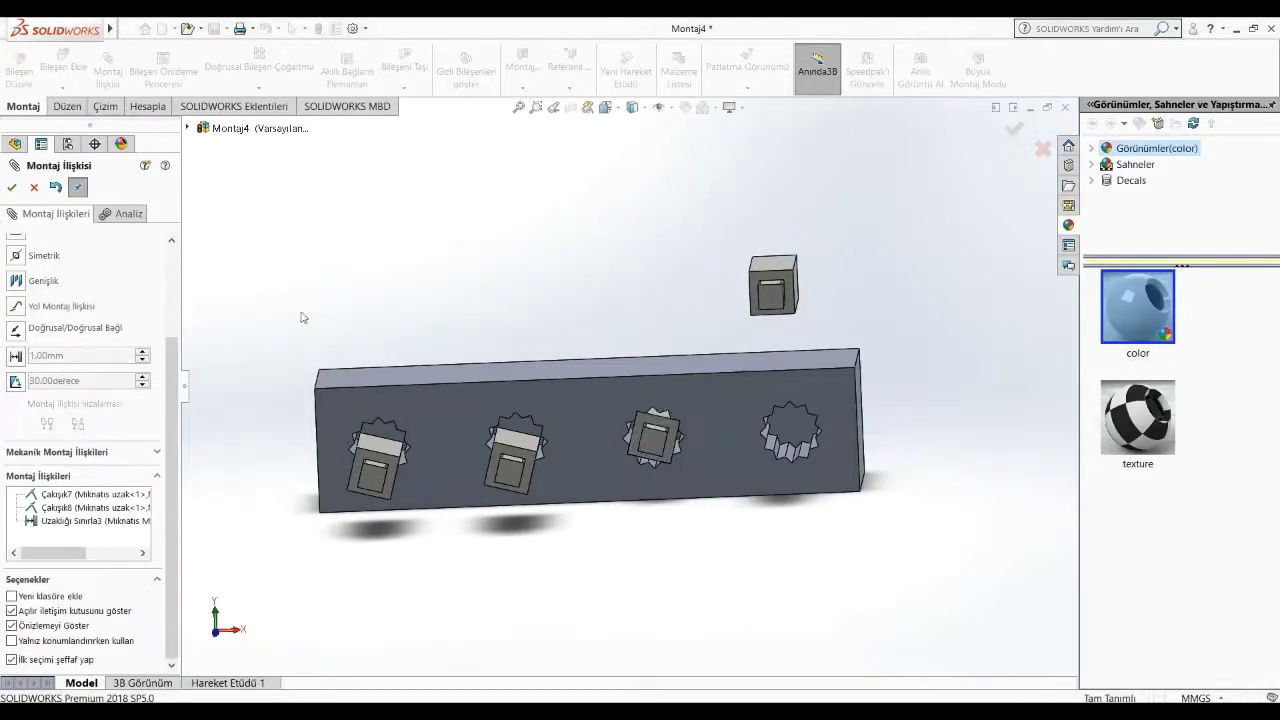
middle_drag(631, 591, 826, 443)
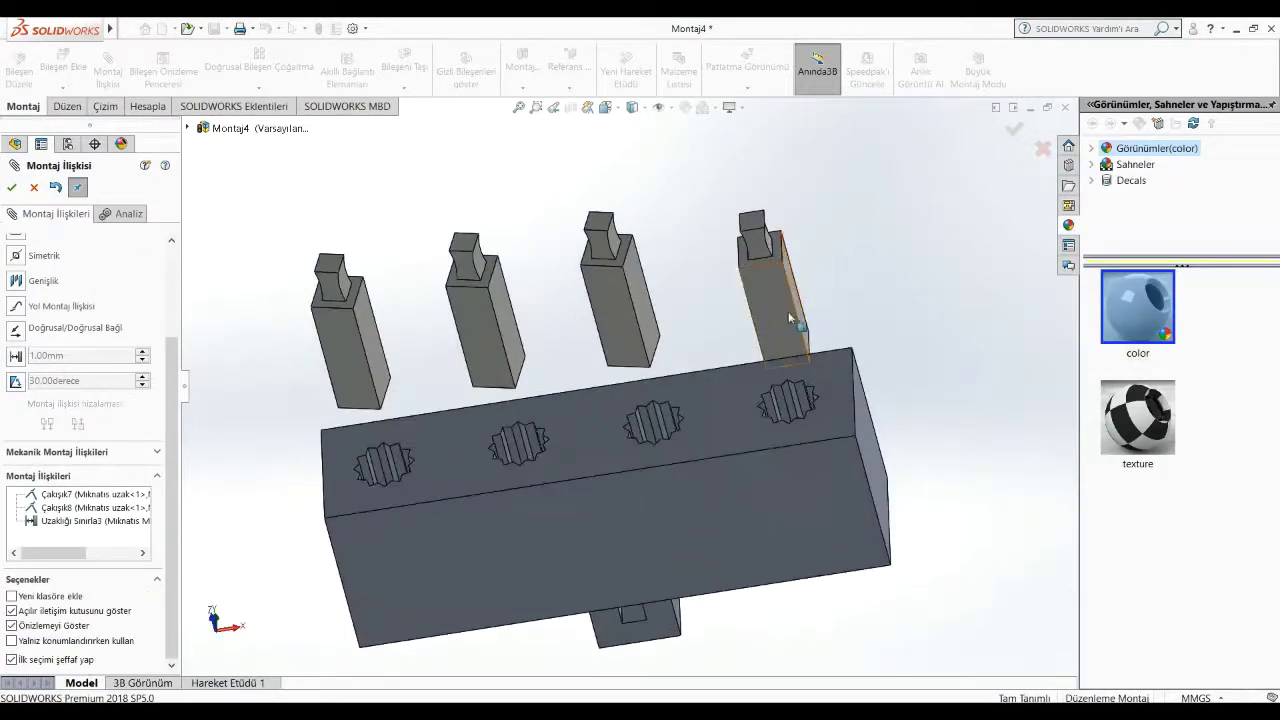
Step: Try a mate on the fourth socket's face, then cancel it
click(808, 413)
middle_drag(920, 486, 704, 410)
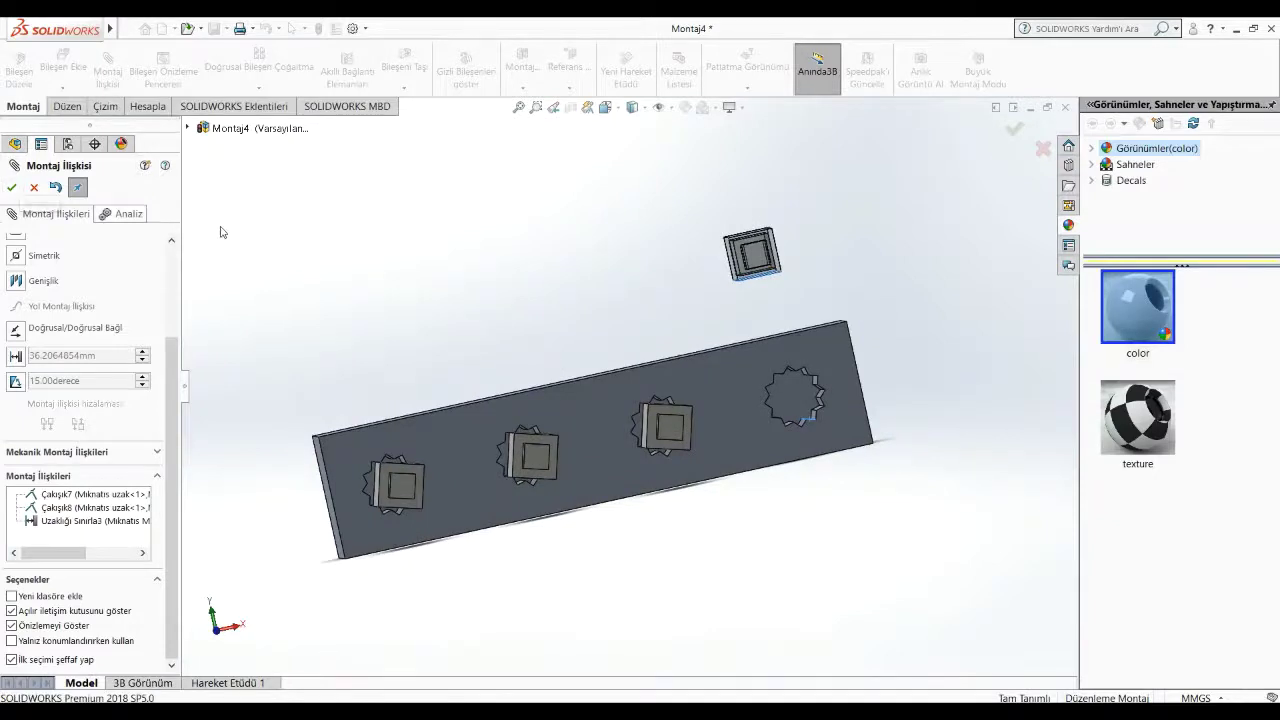
scroll(43, 284, up, 5)
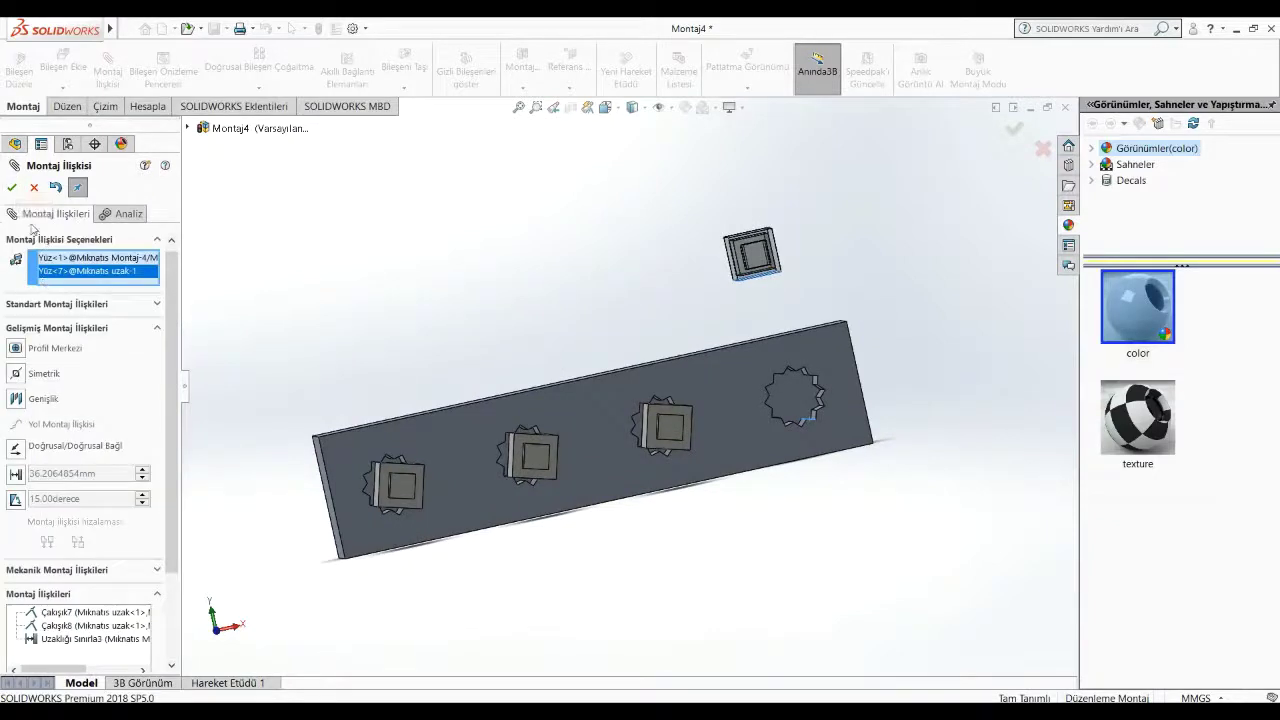
click(14, 189)
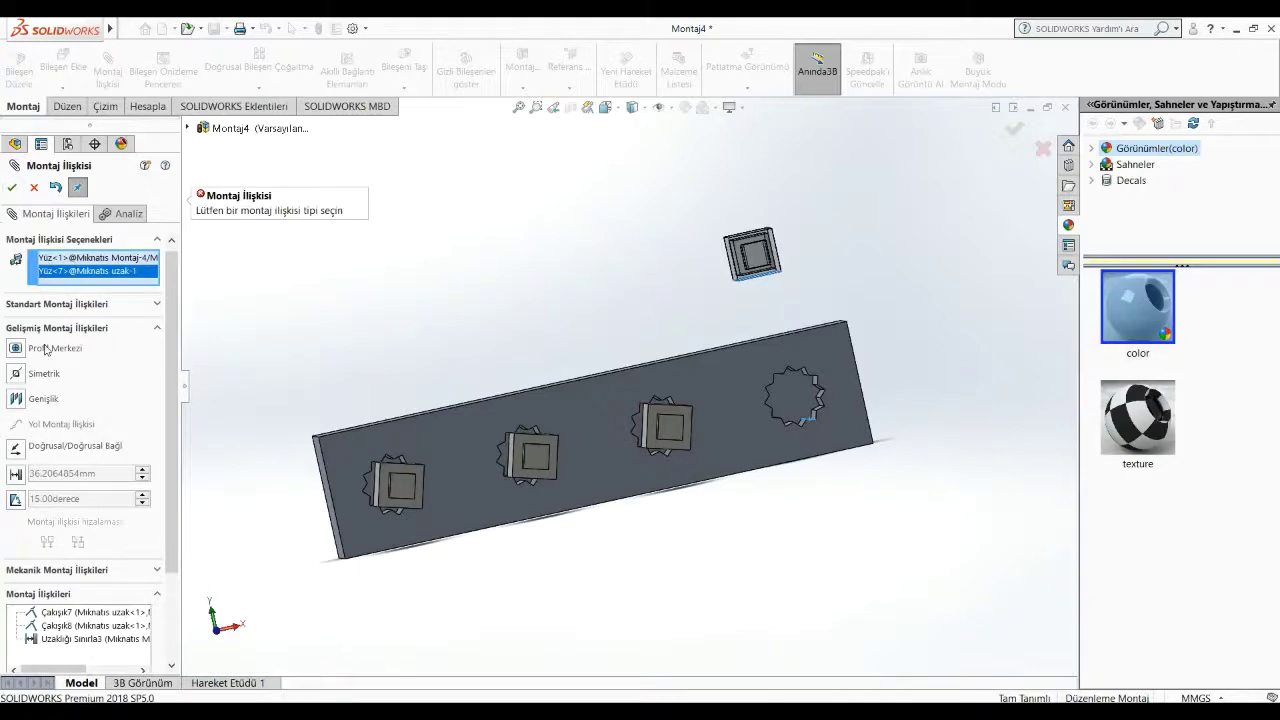
middle_drag(531, 333, 535, 248)
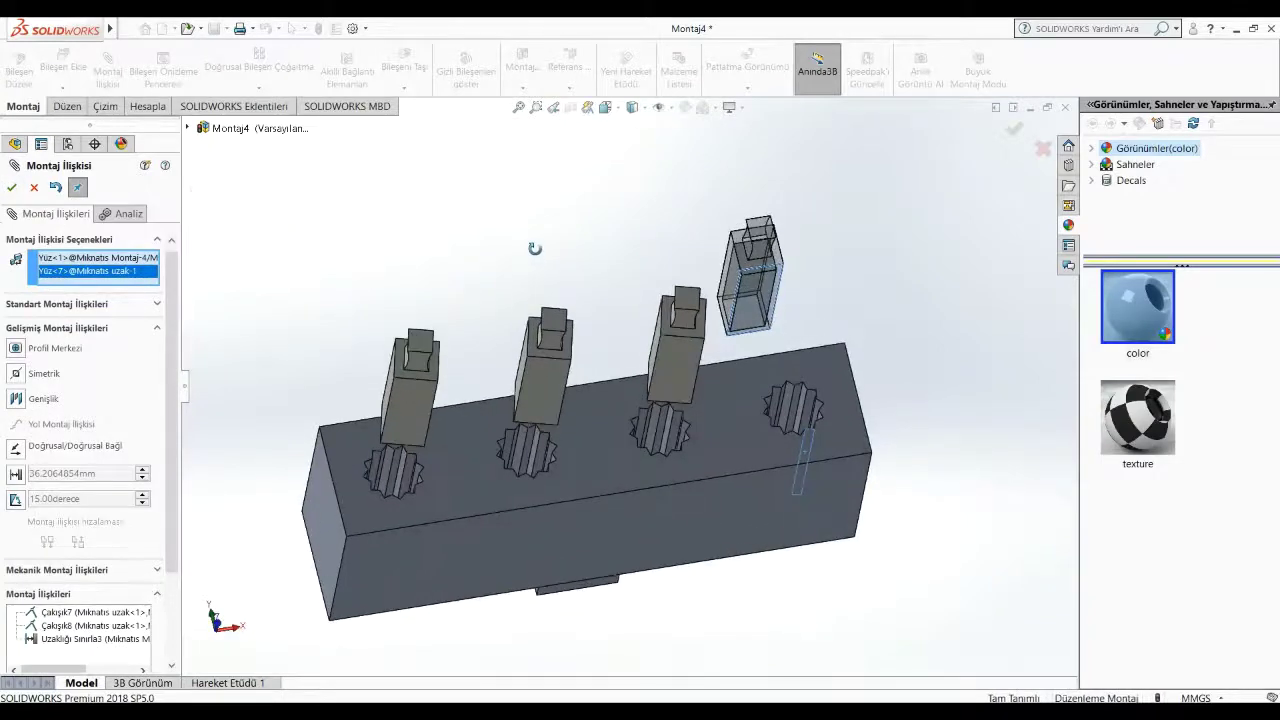
middle_drag(940, 280, 933, 402)
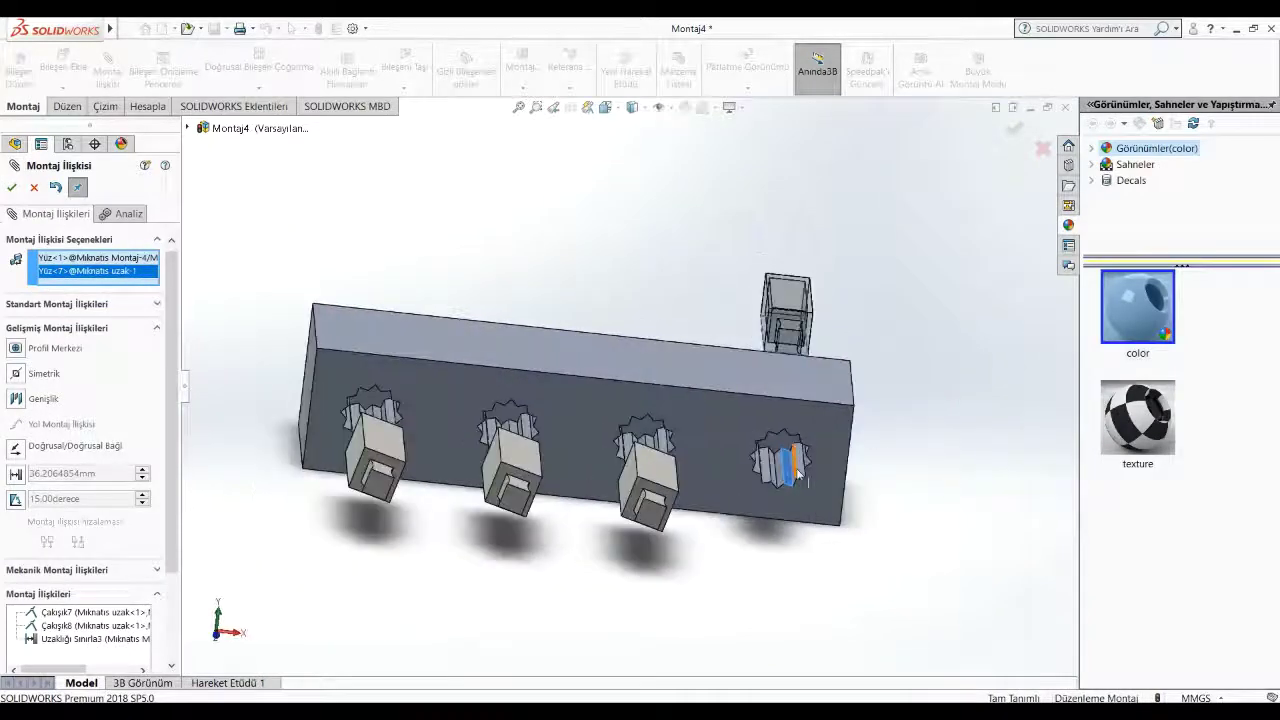
key(Return)
Step: Mate the last magnet block's end face coincident with its housing face
middle_drag(800, 490, 900, 220)
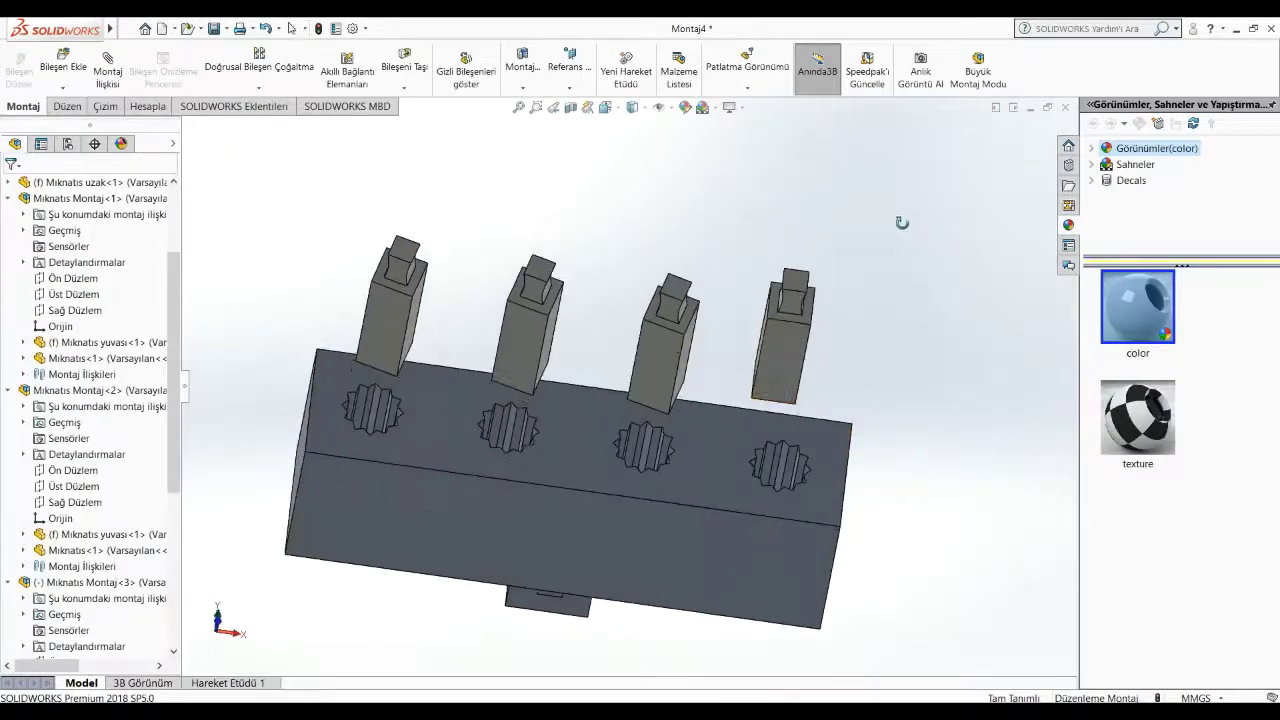
middle_drag(814, 363, 888, 510)
click(765, 485)
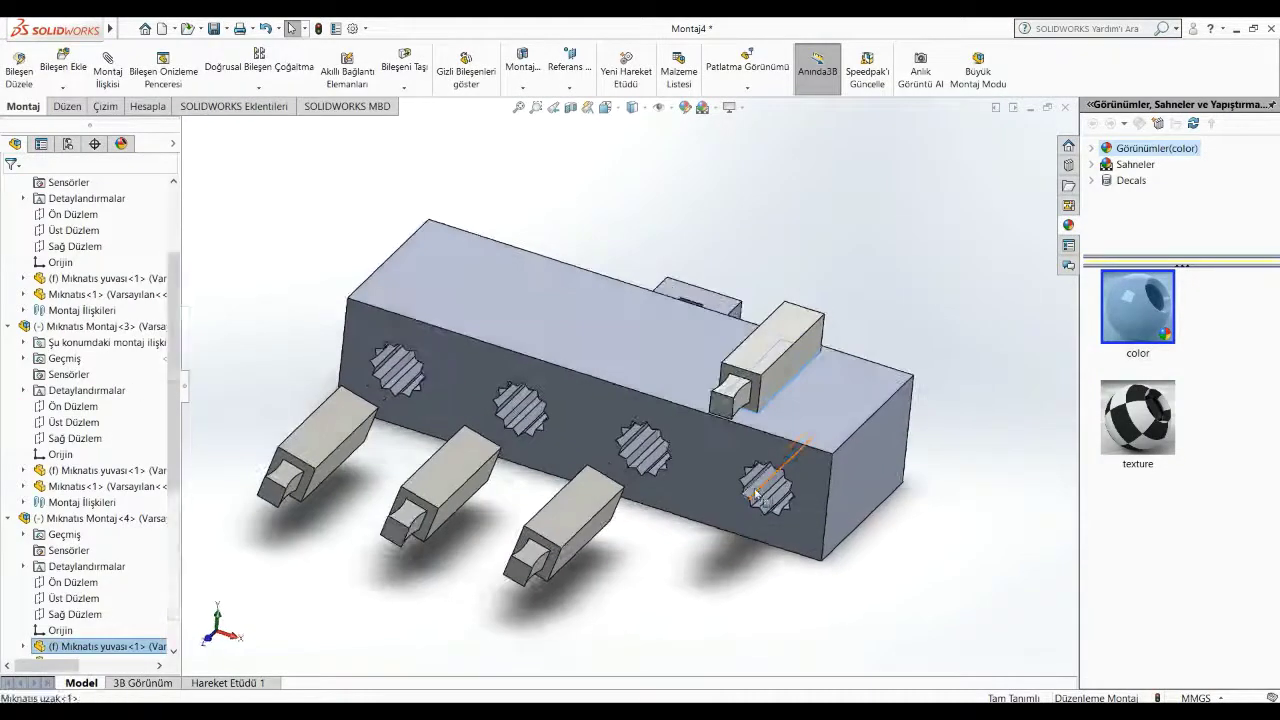
click(108, 70)
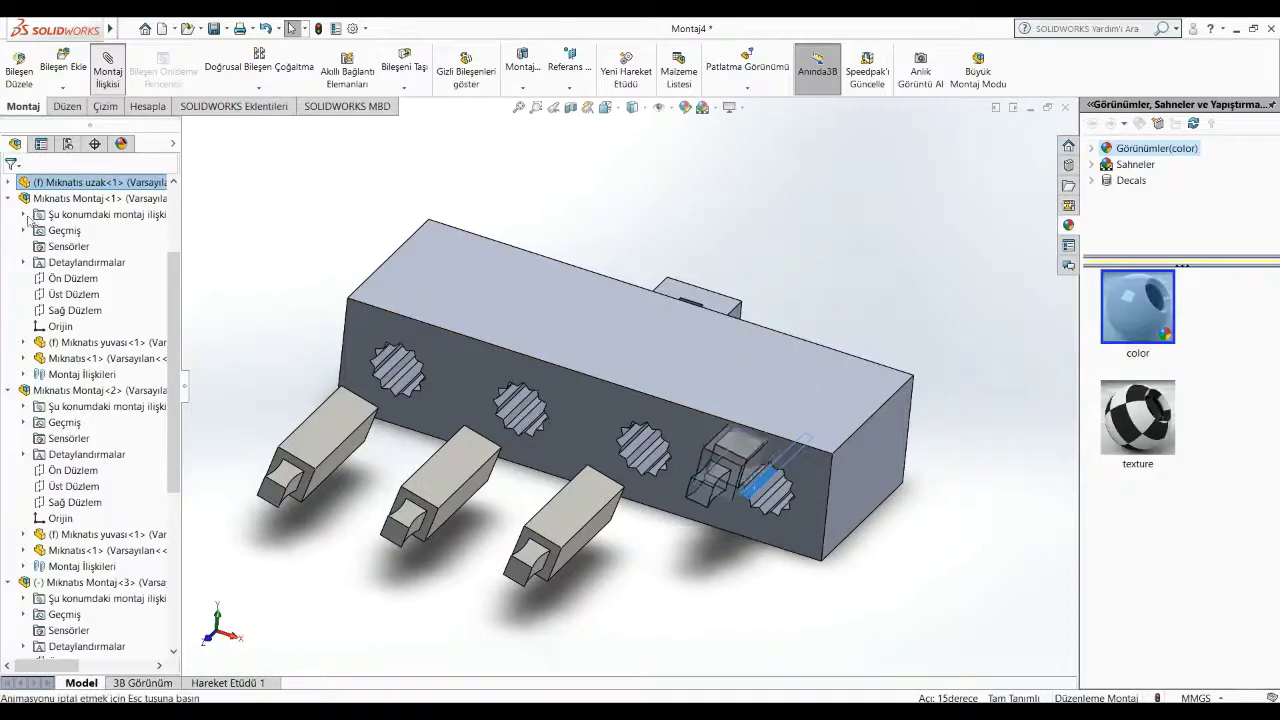
middle_drag(524, 348, 857, 215)
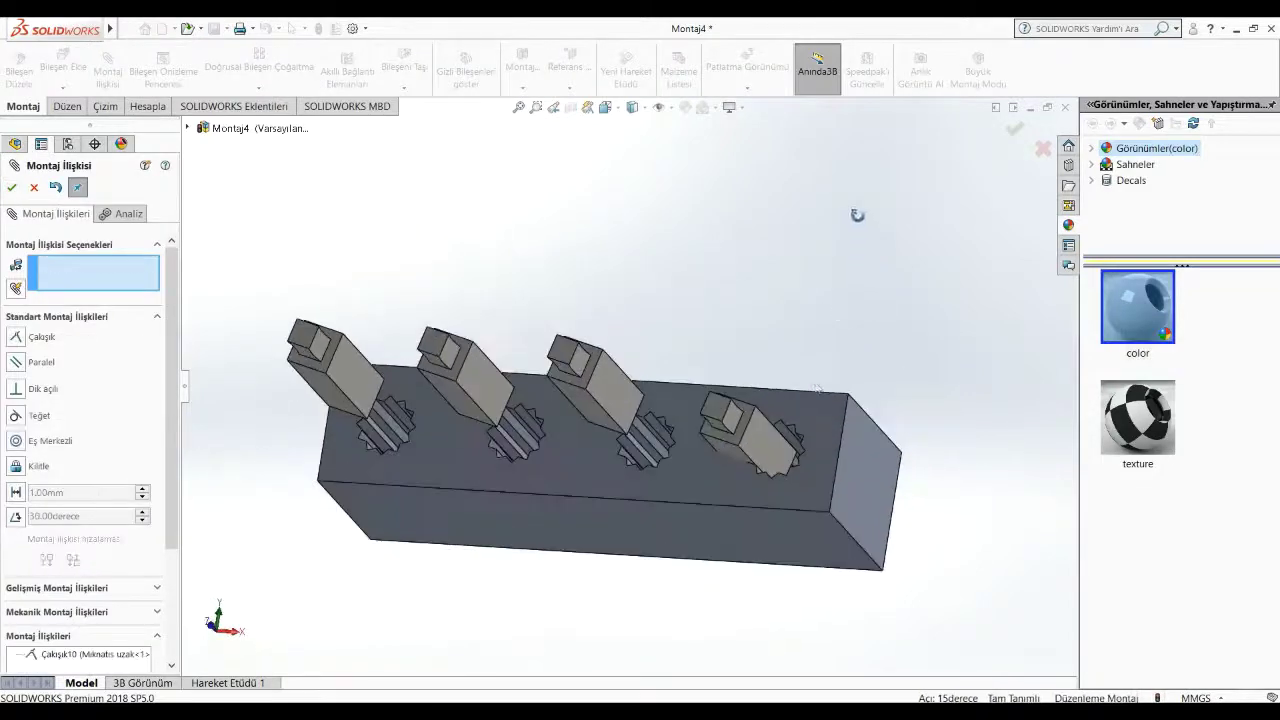
middle_drag(789, 440, 792, 448)
click(789, 443)
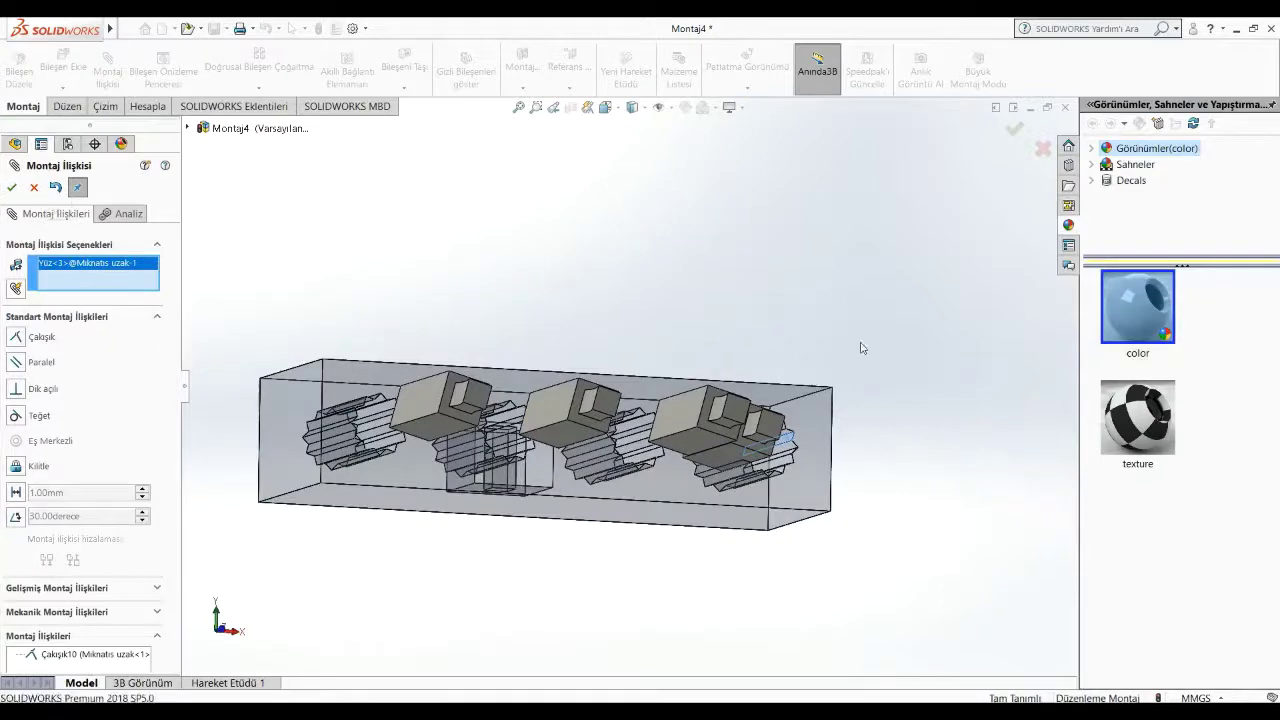
middle_drag(419, 349, 666, 409)
click(670, 410)
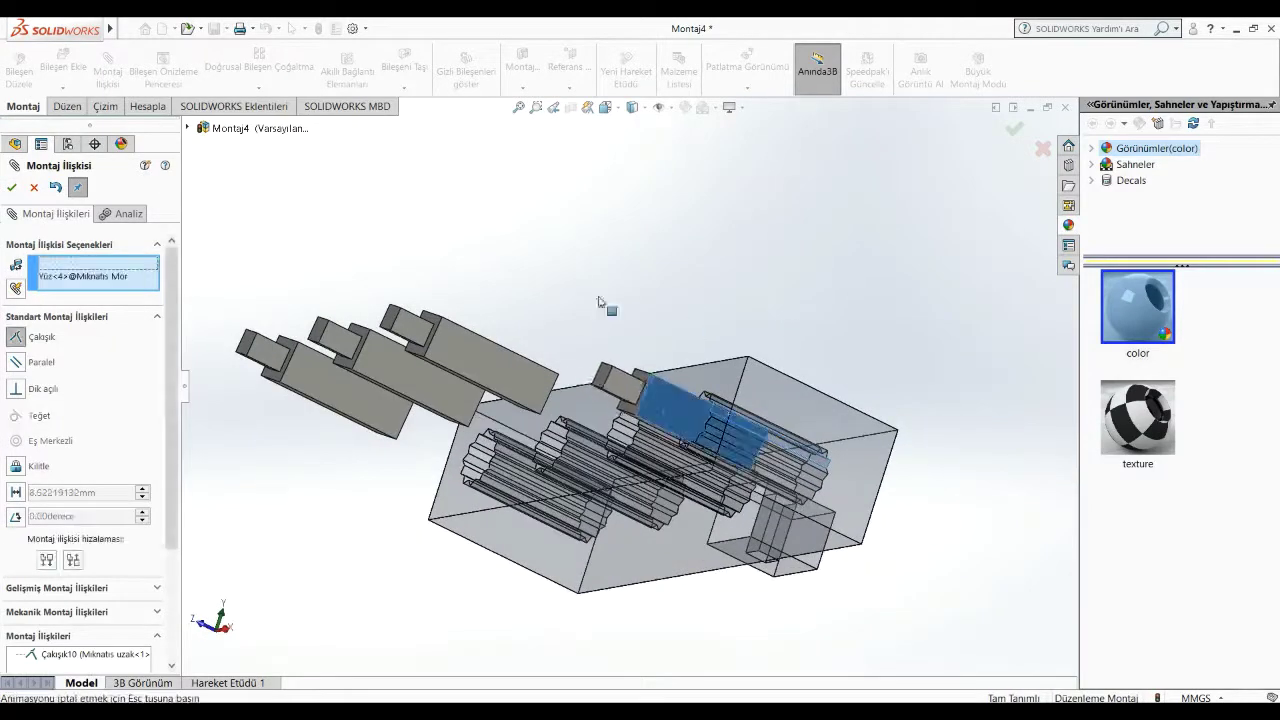
click(13, 189)
Step: Limit the far magnet block's face to 0–60 mm from the magnet assembly face
mouse_move(594, 263)
middle_down()
mouse_move(704, 238)
mouse_move(390, 226)
middle_up()
middle_drag(633, 245, 771, 420)
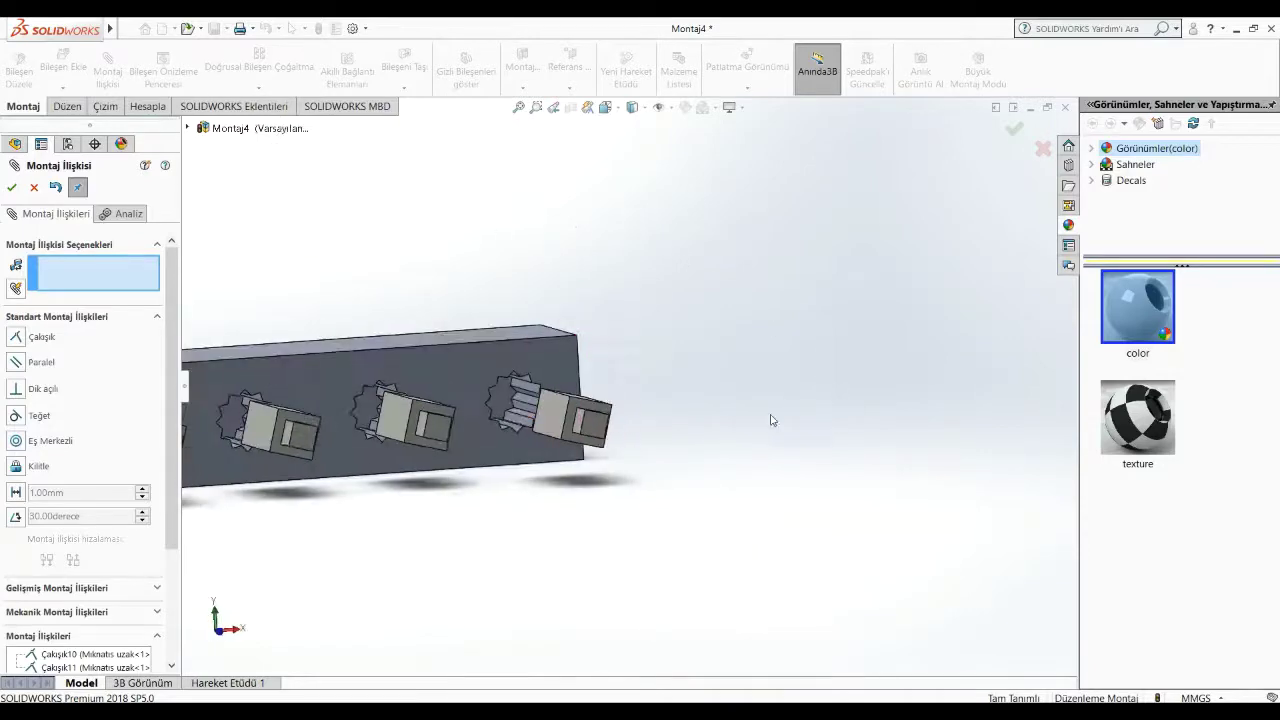
click(507, 410)
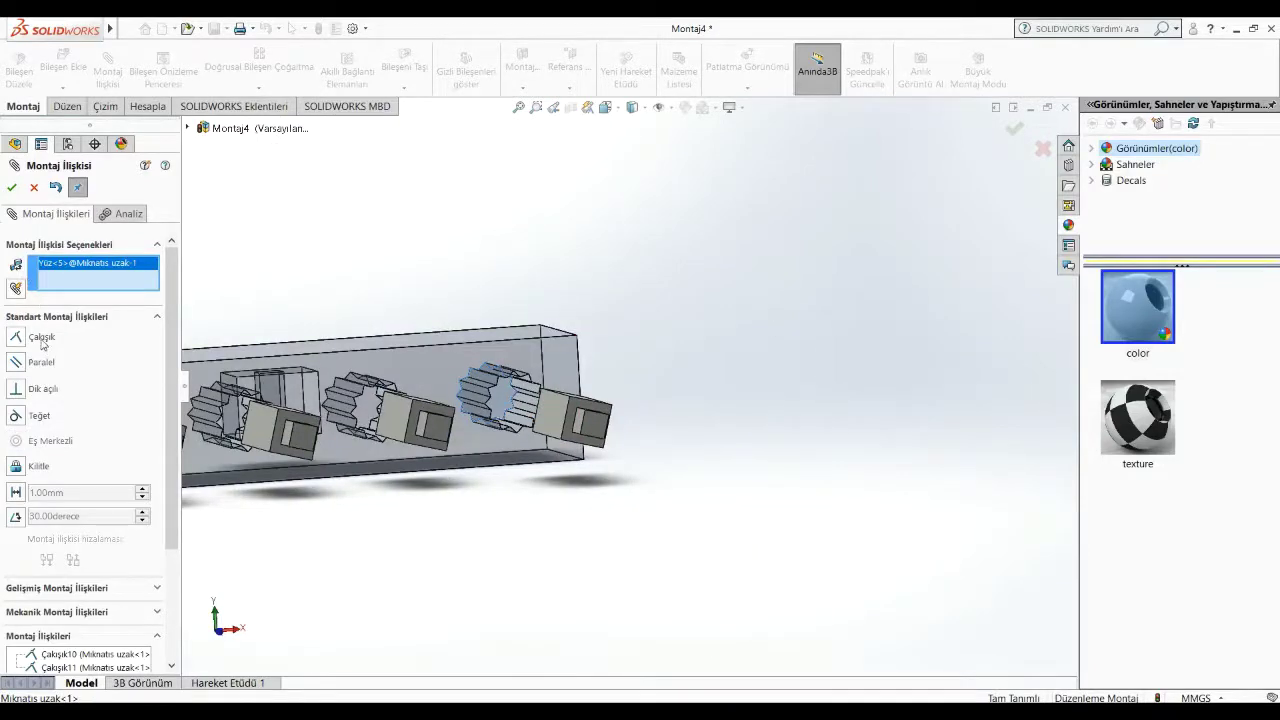
middle_drag(589, 385, 403, 379)
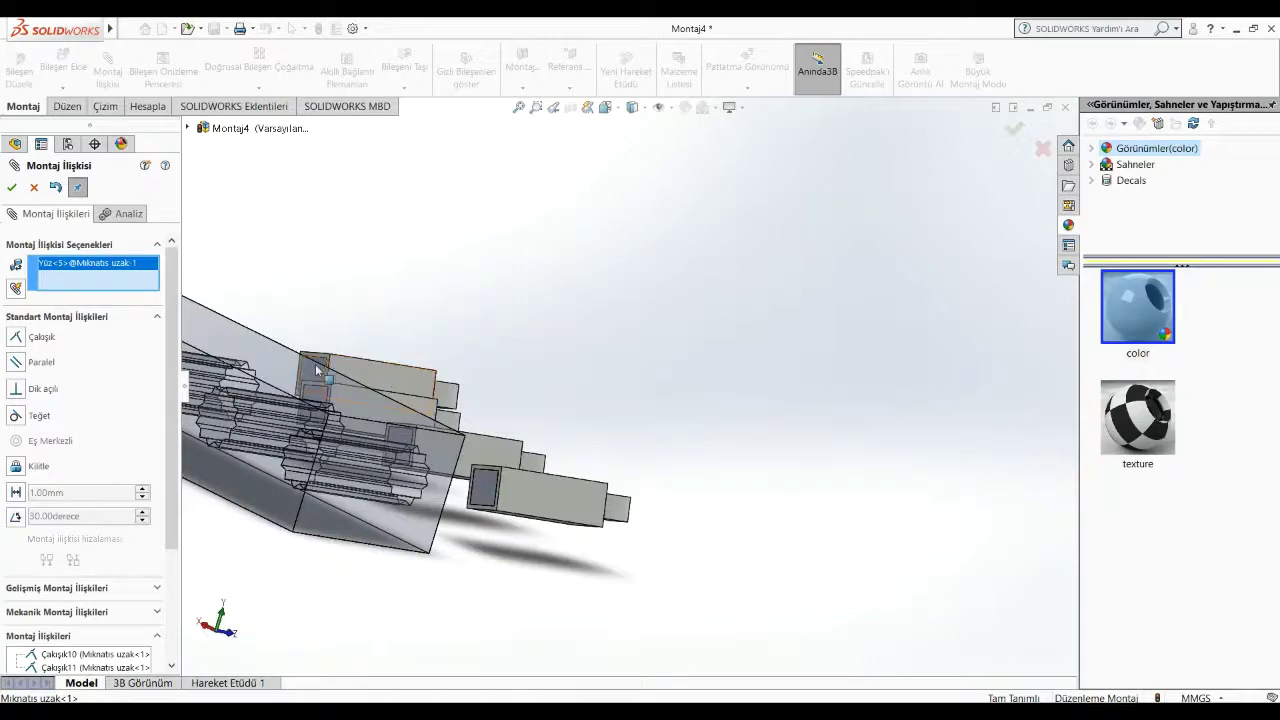
click(316, 370)
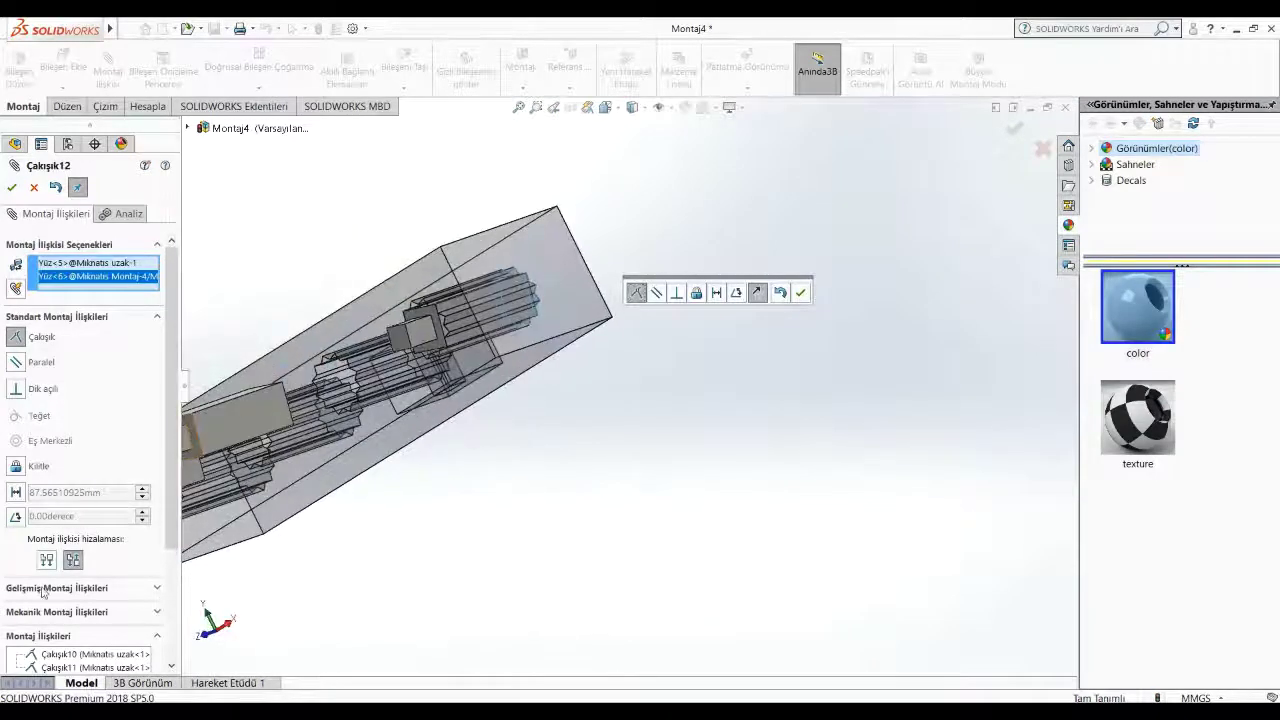
click(42, 588)
click(15, 356)
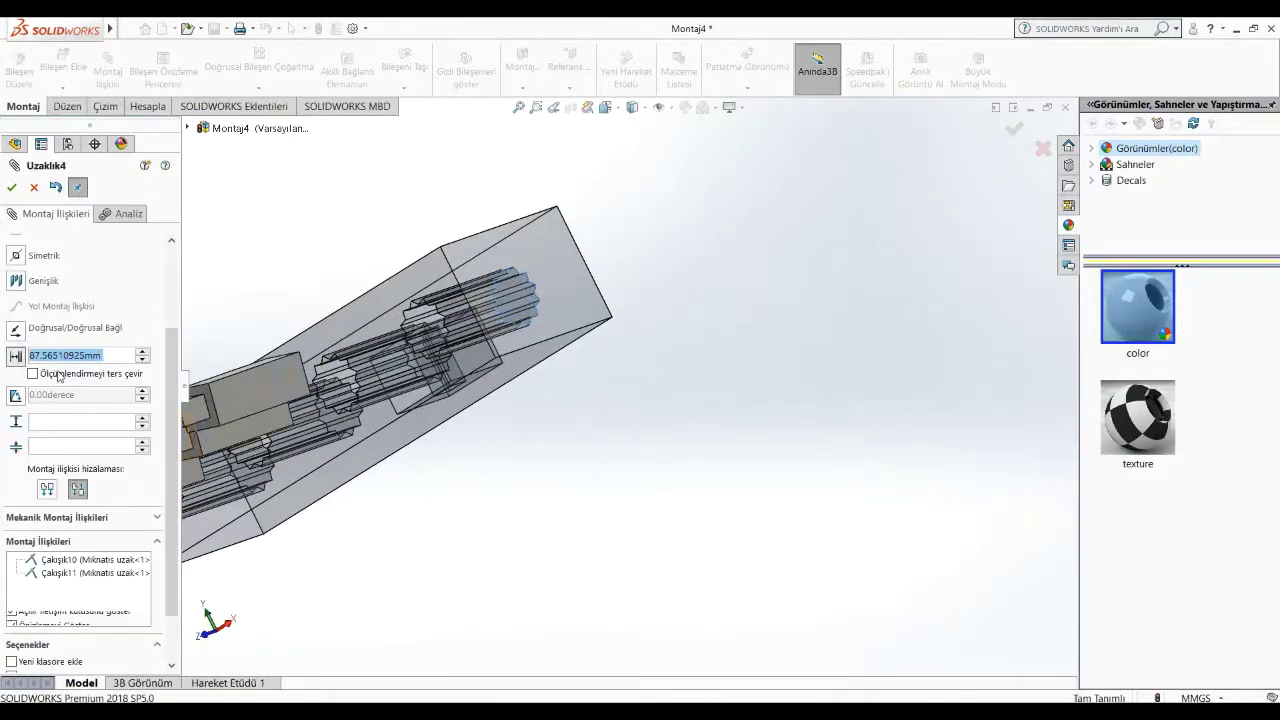
text(0)
click(35, 425)
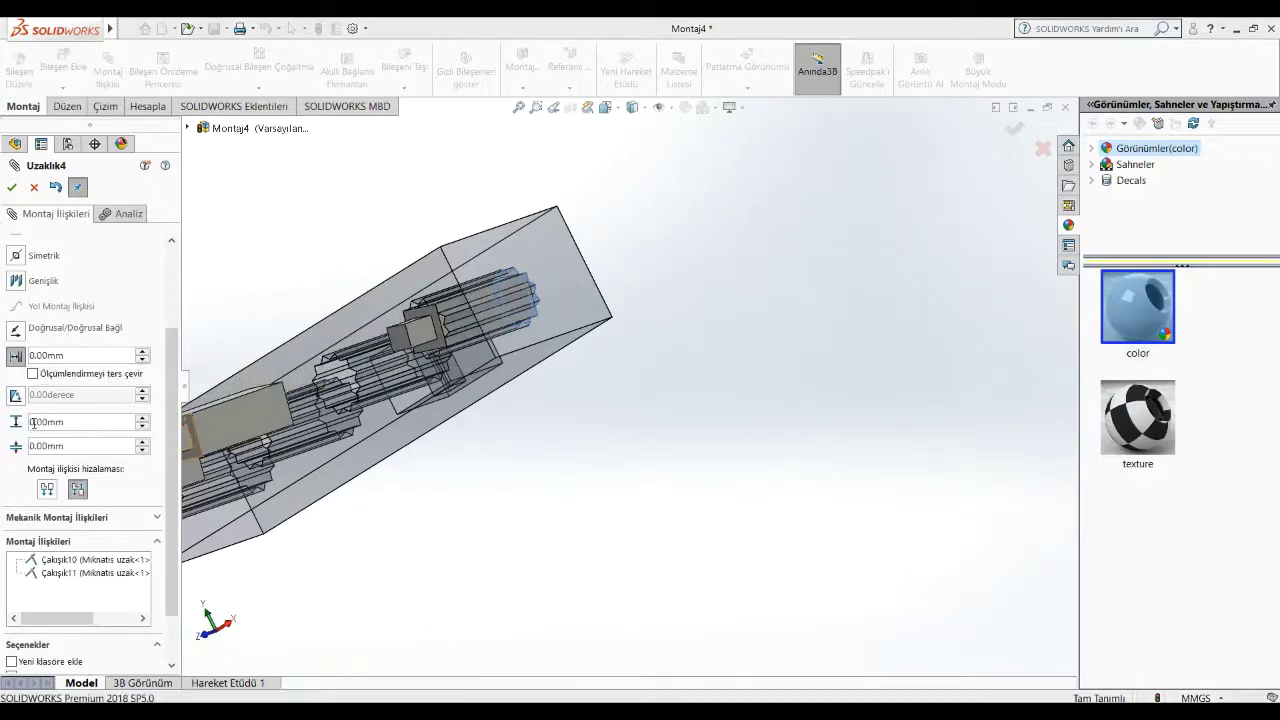
text(6)
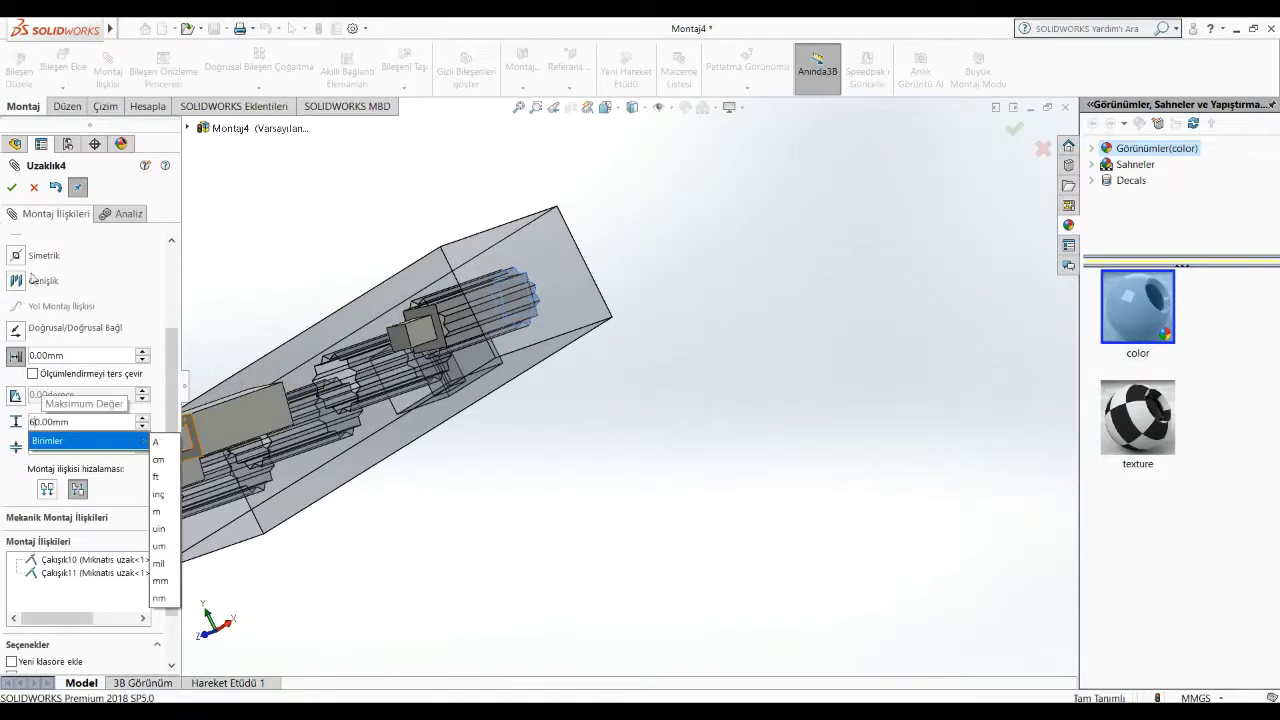
click(11, 190)
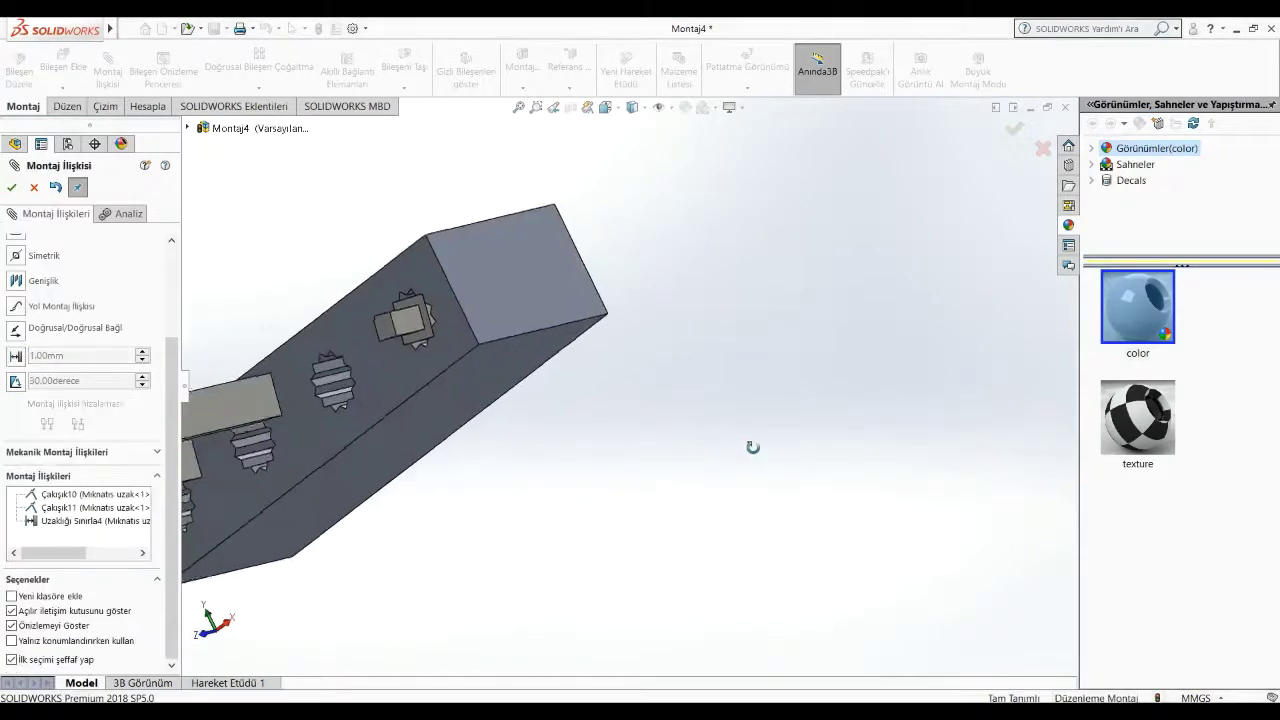
Step: Push all four magnet pegs back down into their holes and close the mate settings
drag(421, 292, 423, 140)
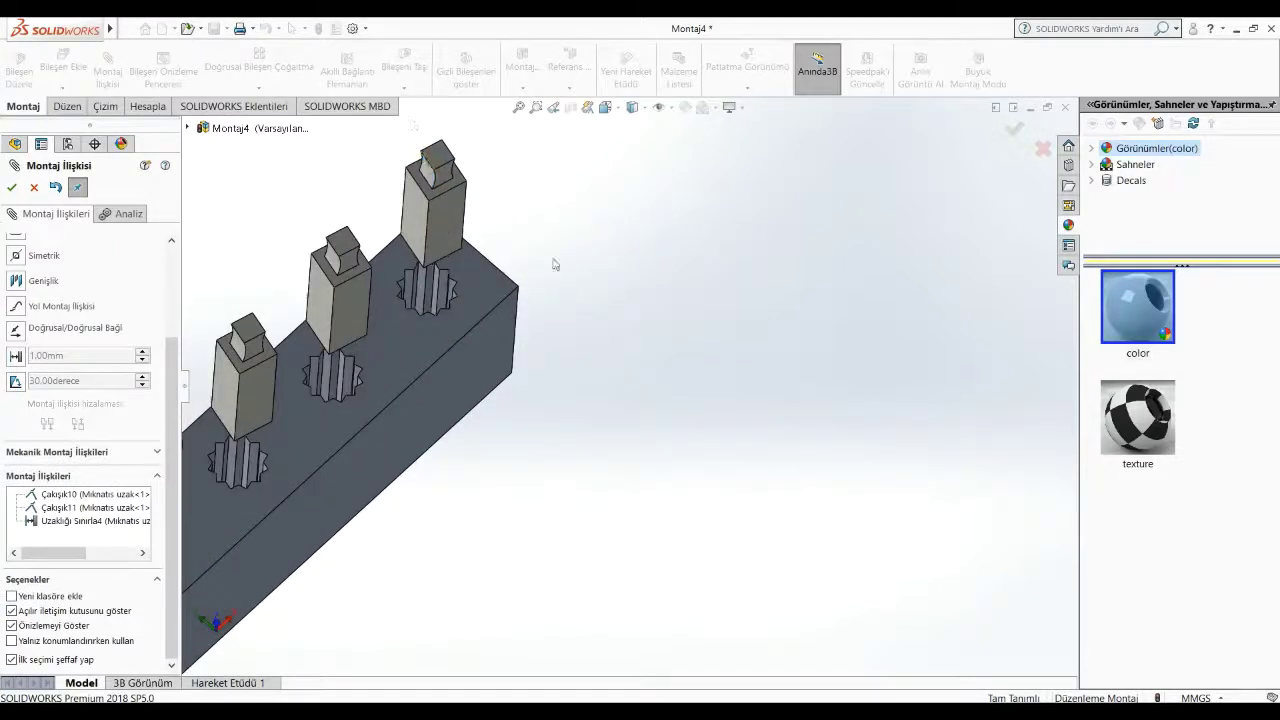
mouse_move(551, 263)
middle_down()
mouse_move(600, 271)
mouse_move(365, 324)
middle_up()
scroll(346, 330, down, 3)
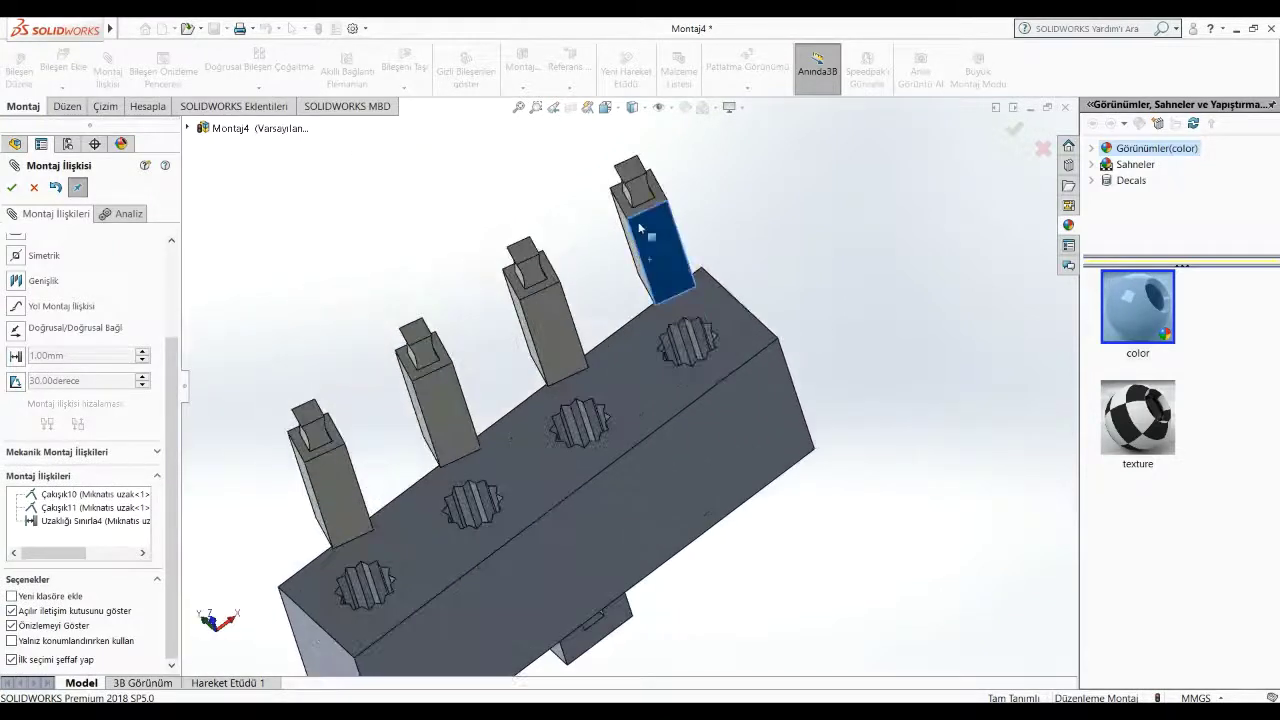
drag(640, 228, 695, 385)
drag(518, 235, 572, 385)
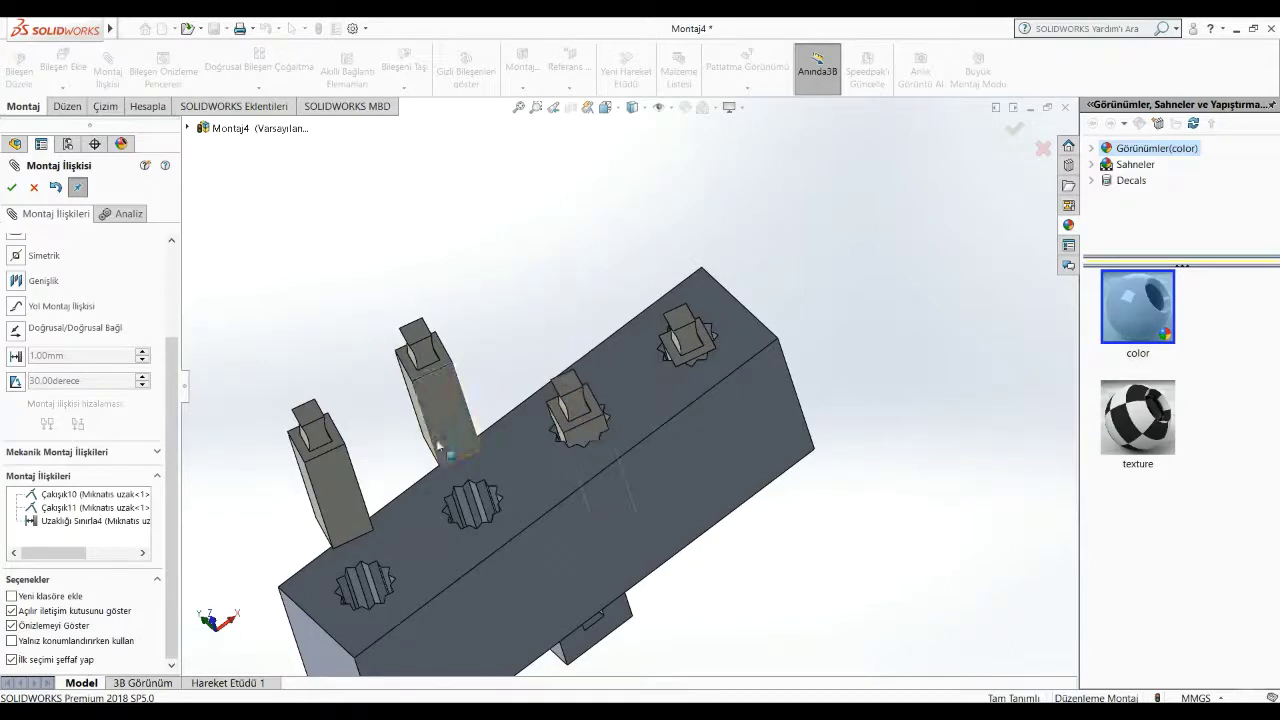
drag(438, 448, 512, 592)
drag(447, 408, 484, 606)
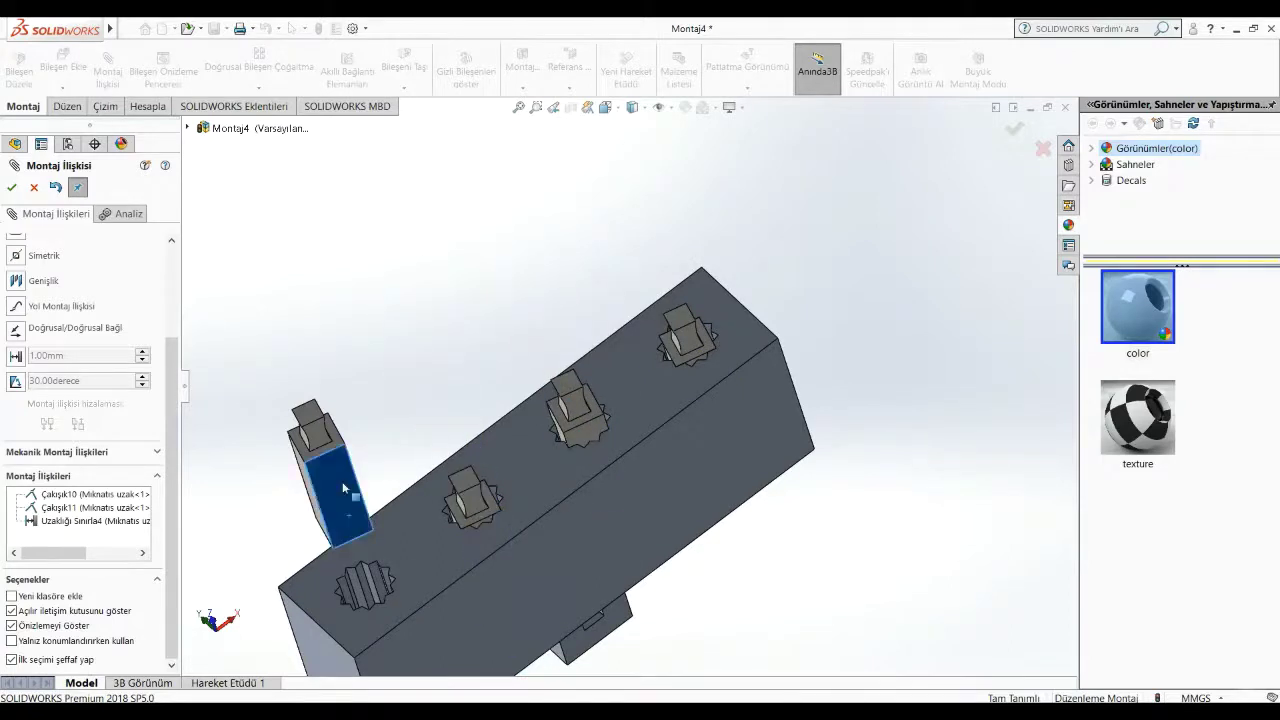
drag(343, 488, 393, 633)
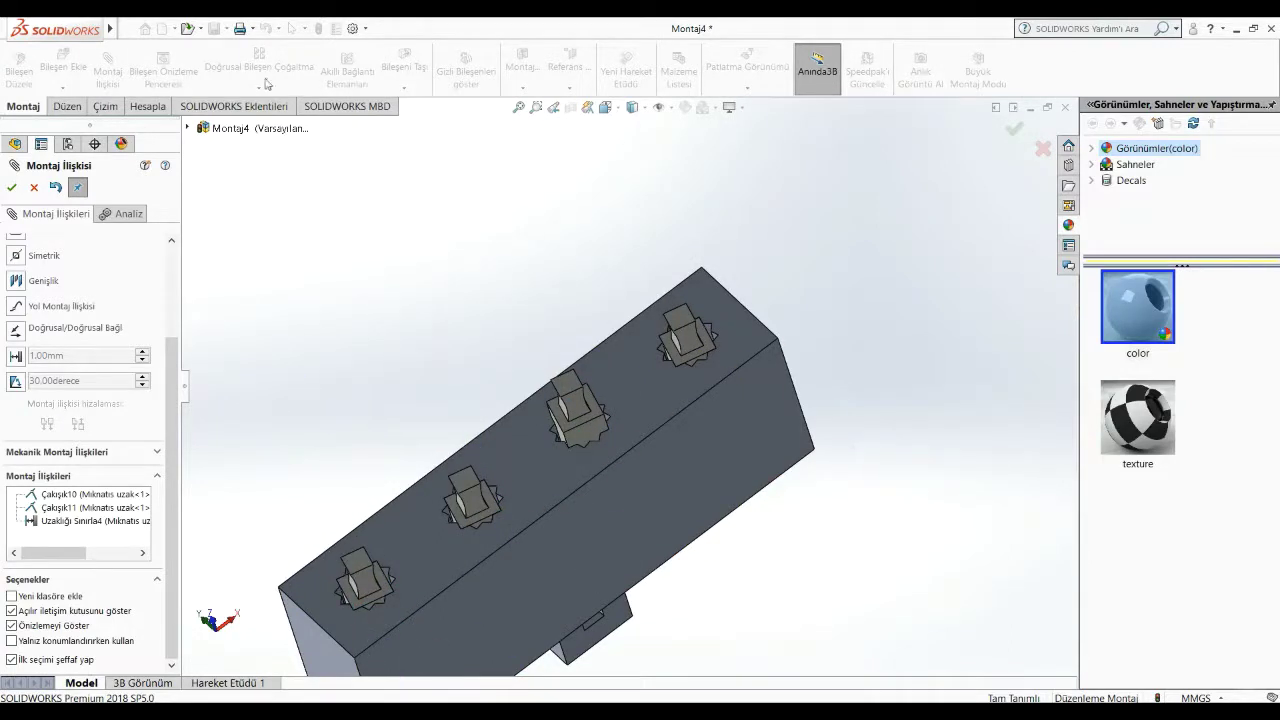
click(34, 188)
Step: Rebuild and save the assembly as 'Mıknatıs Uzak'
click(213, 28)
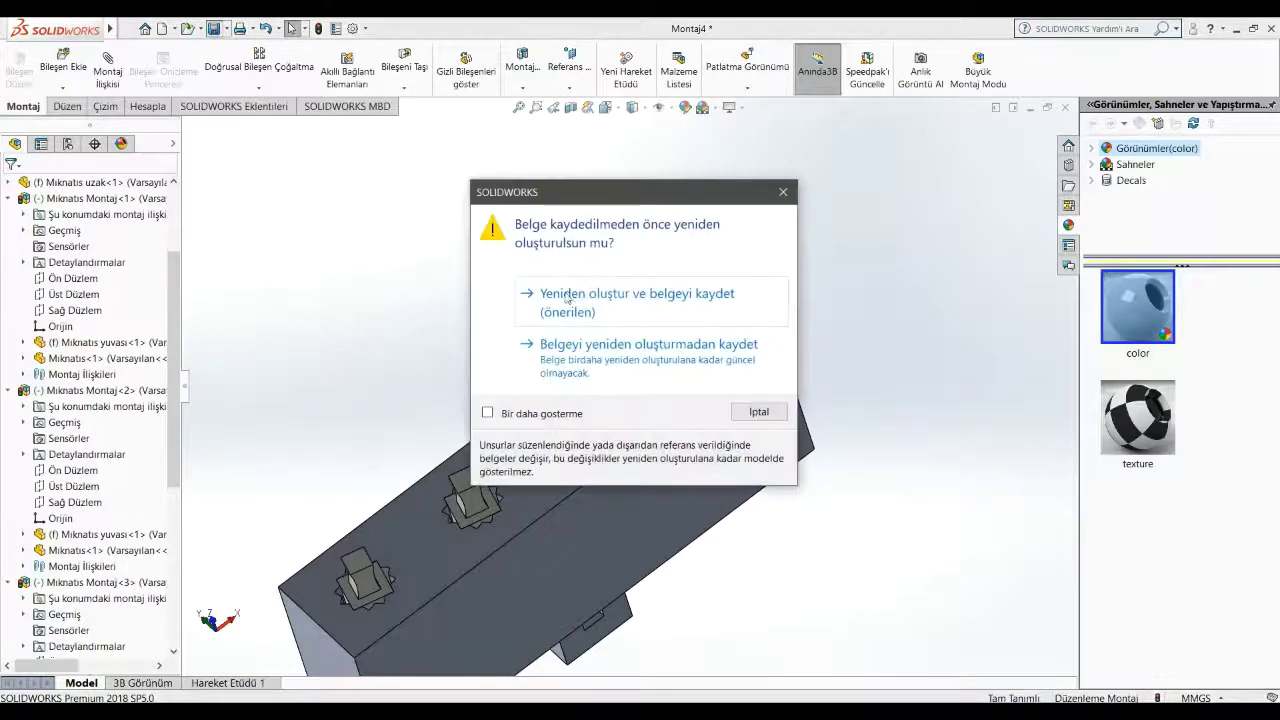
click(585, 316)
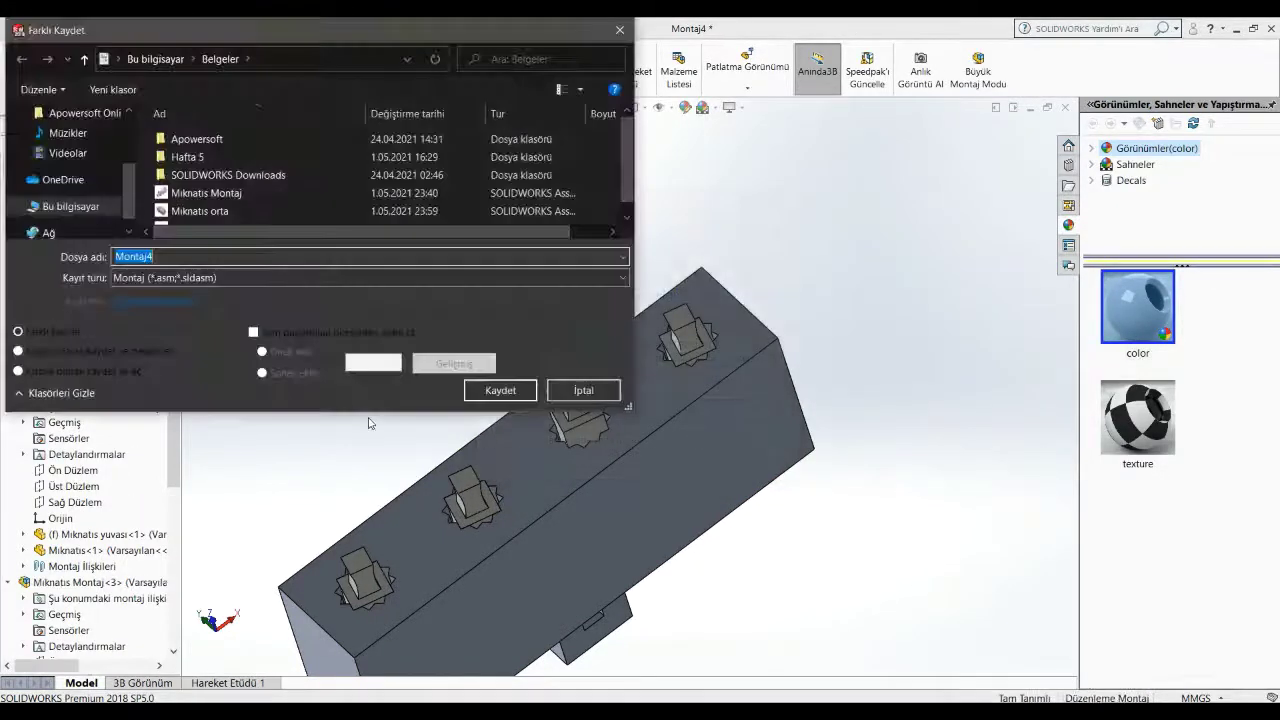
text(Mıkn)
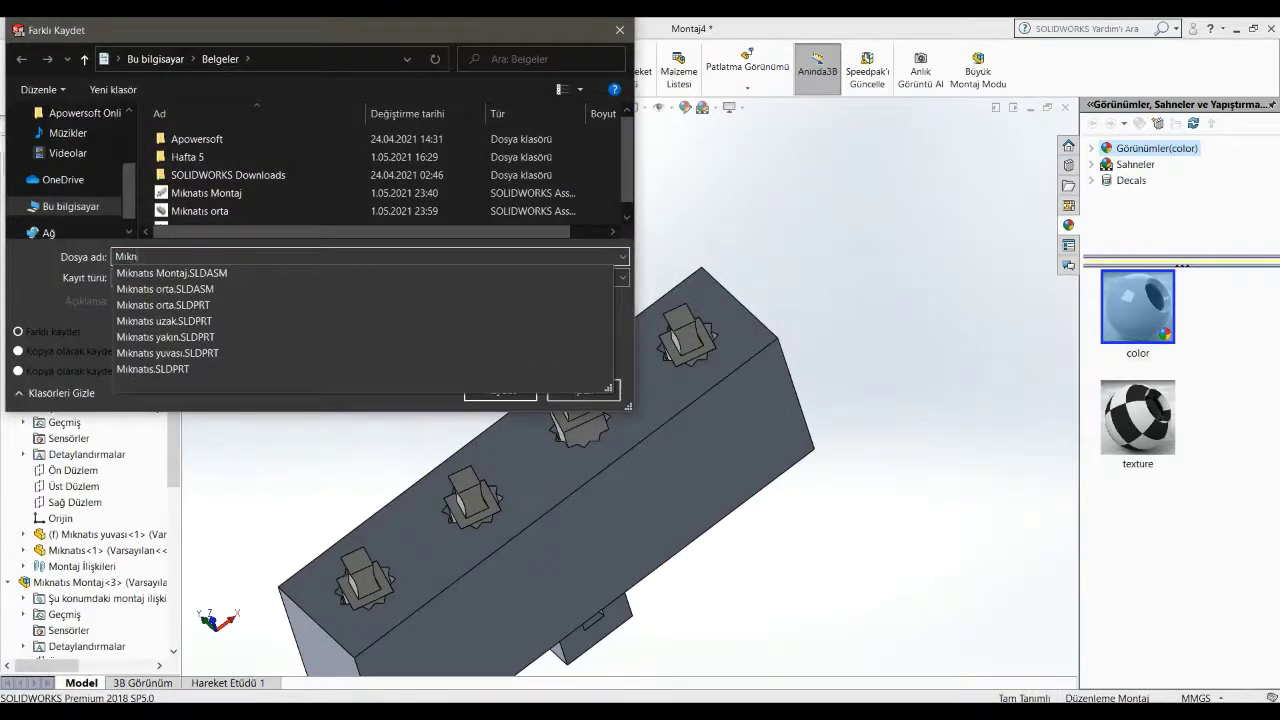
text(atıs Uzak)
key(Return)
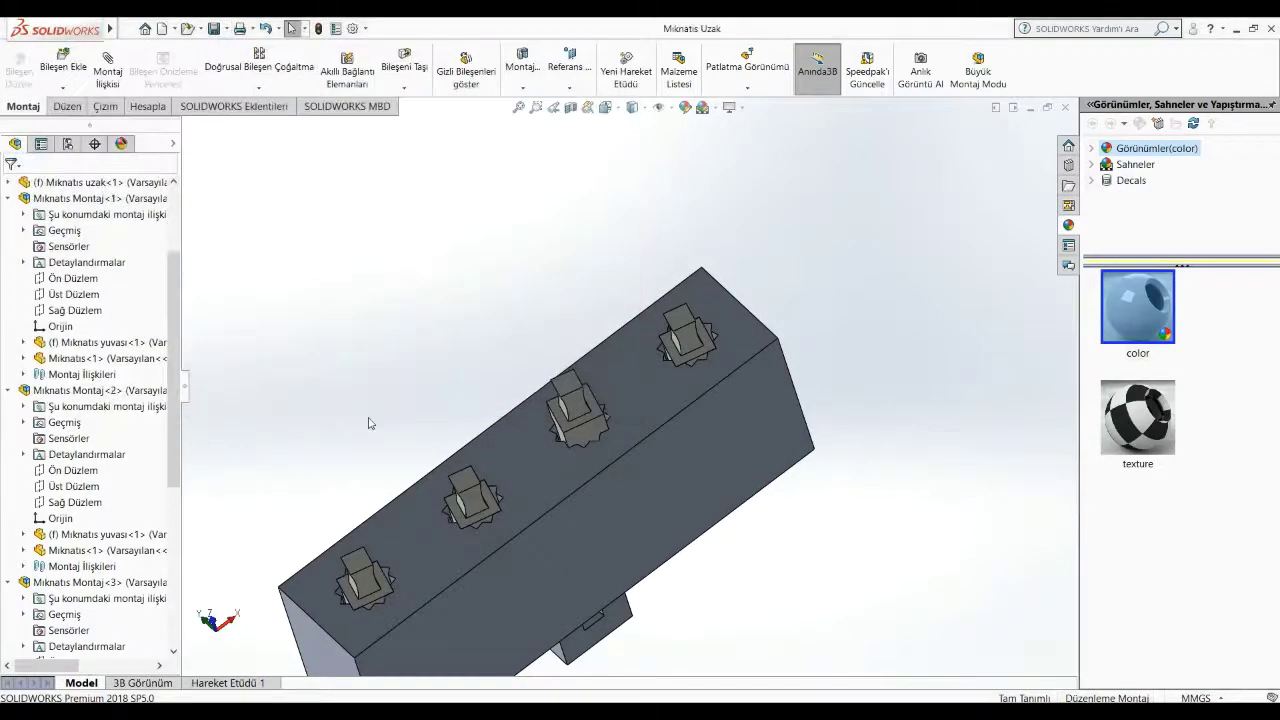
Step: Create a new assembly and place the Parça1 base part in it
click(175, 31)
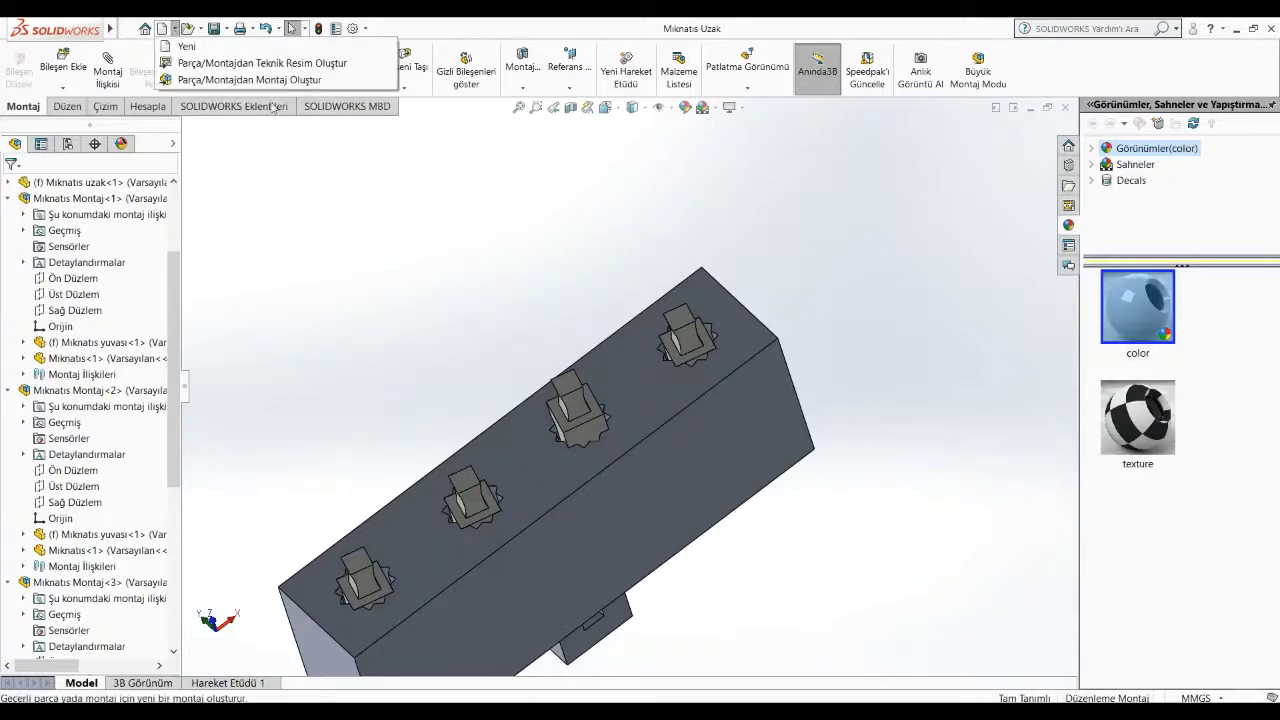
click(180, 43)
click(538, 543)
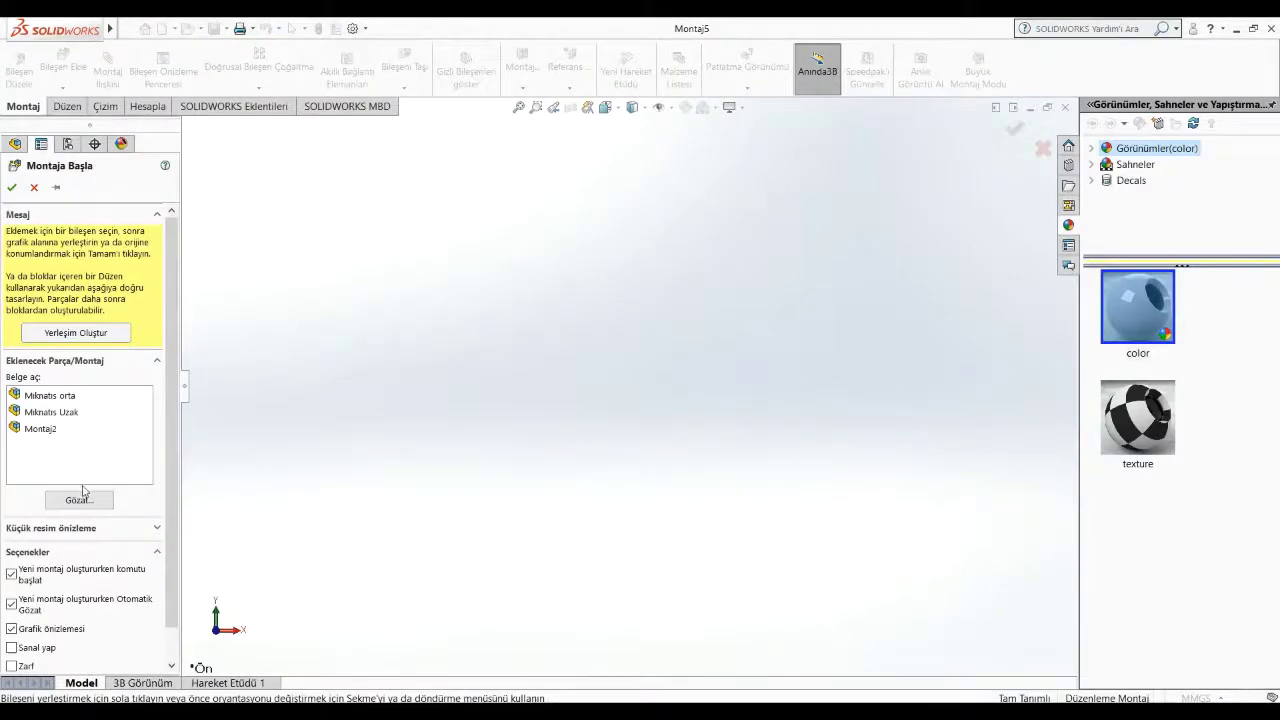
click(77, 500)
click(288, 400)
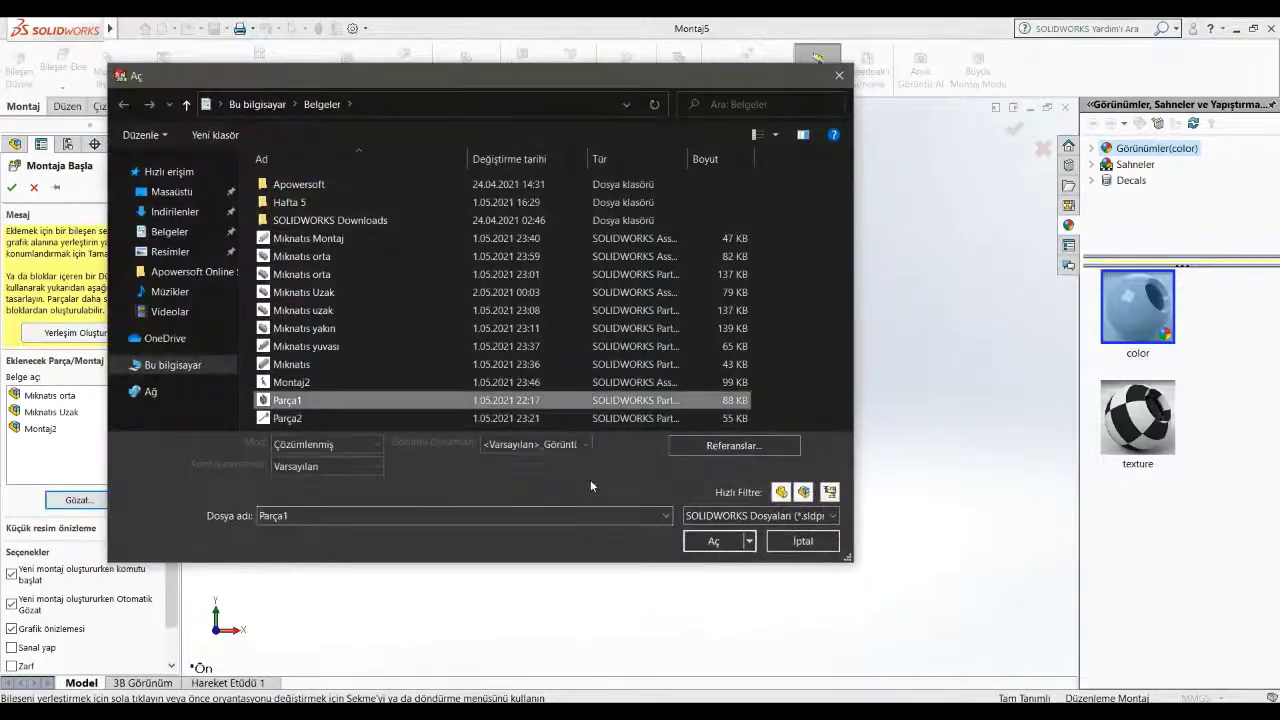
click(709, 535)
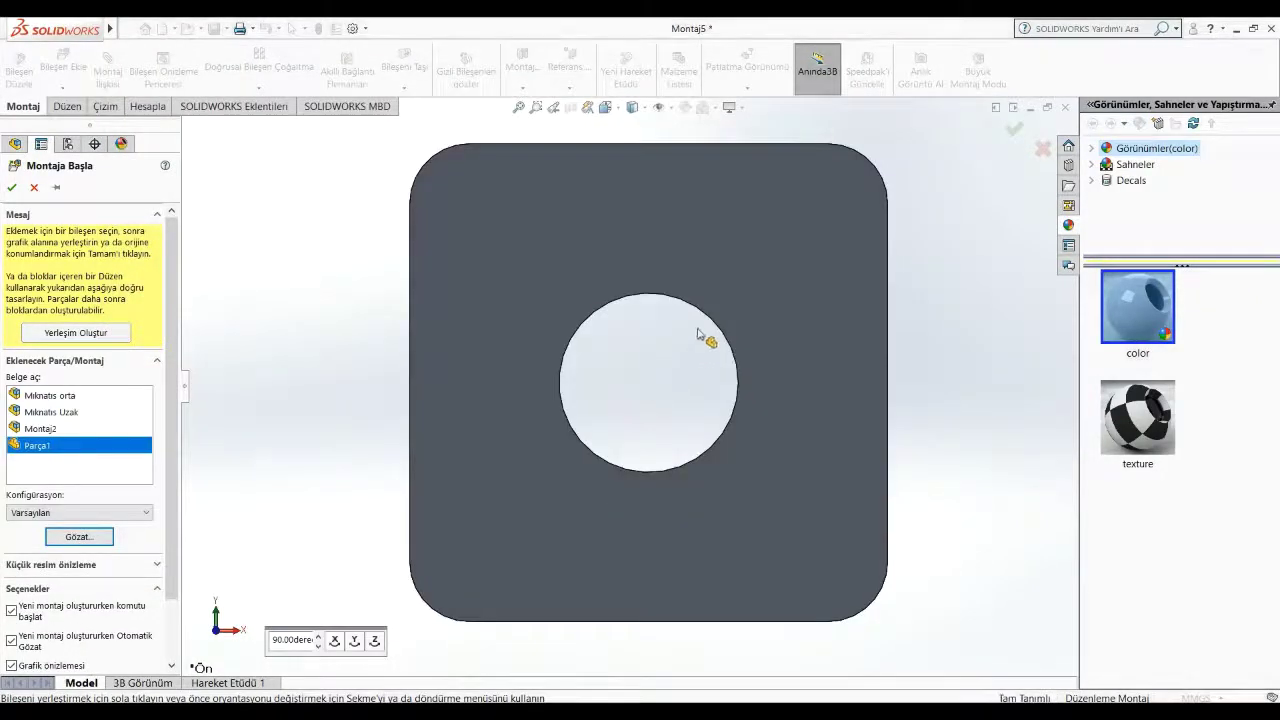
click(744, 217)
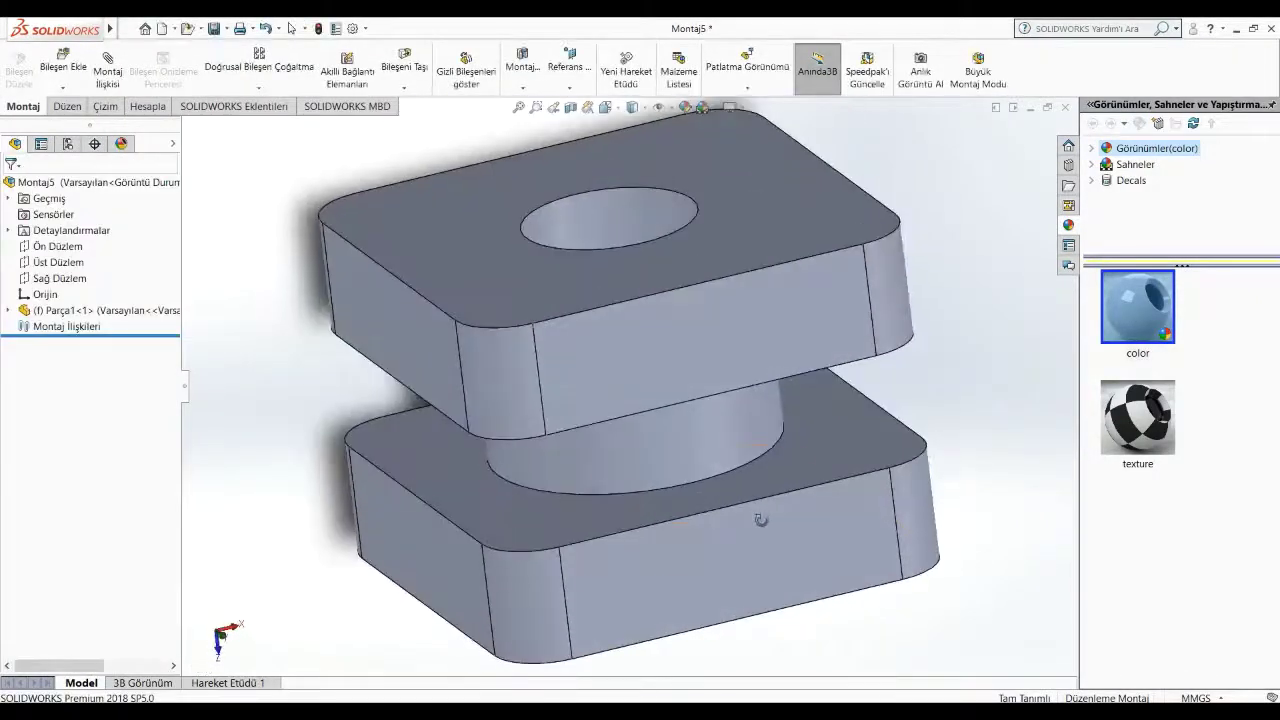
Step: Insert the Parça2 rod beside the base and paste a second copy of it
click(63, 65)
click(77, 473)
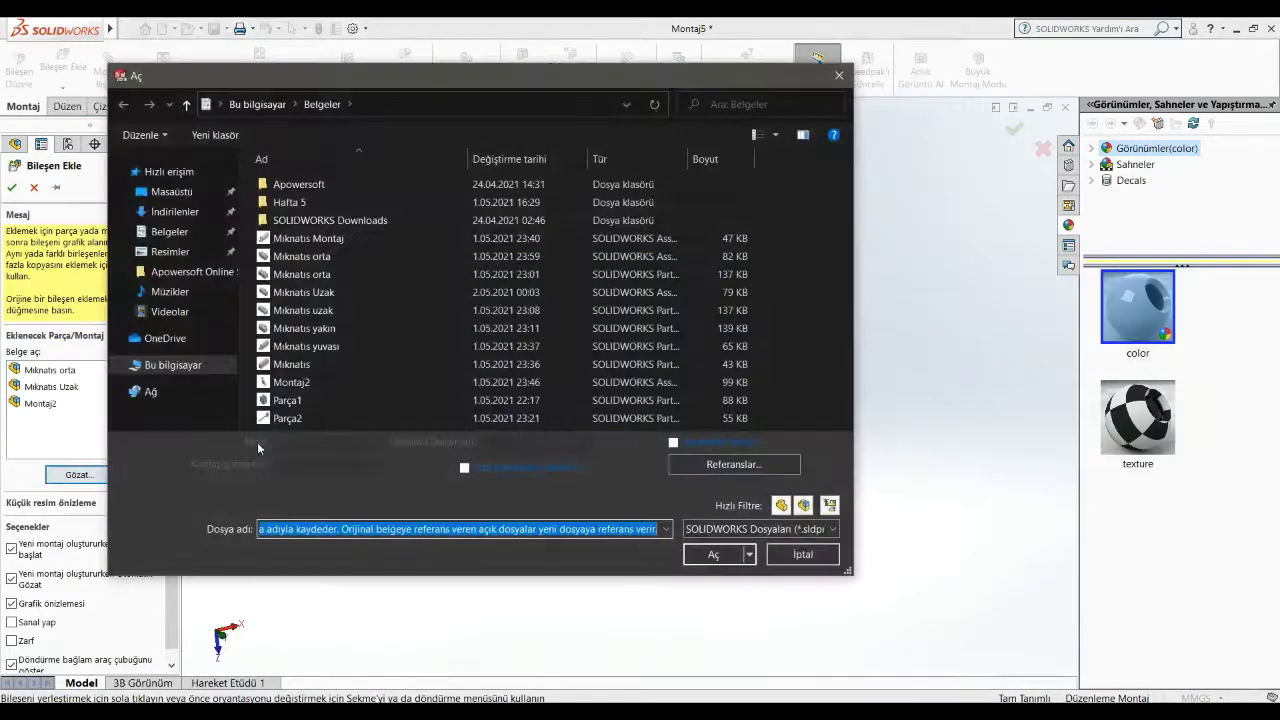
double_click(270, 414)
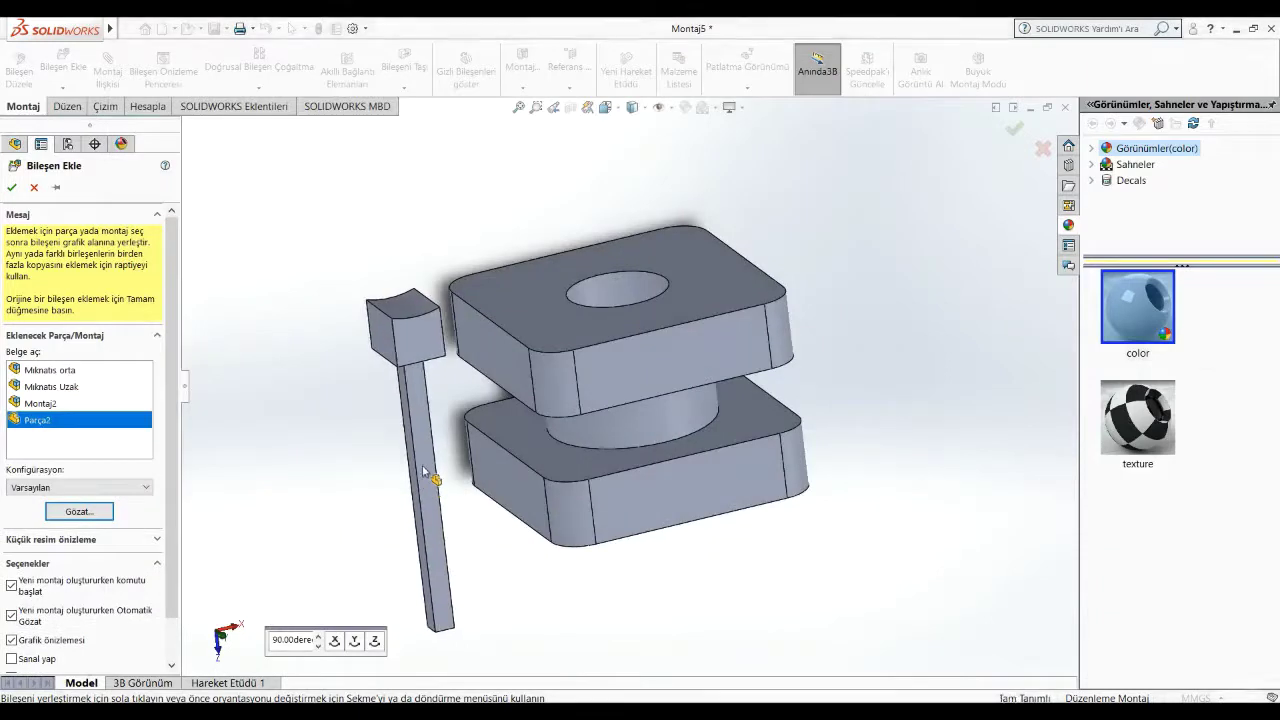
click(424, 471)
click(414, 345)
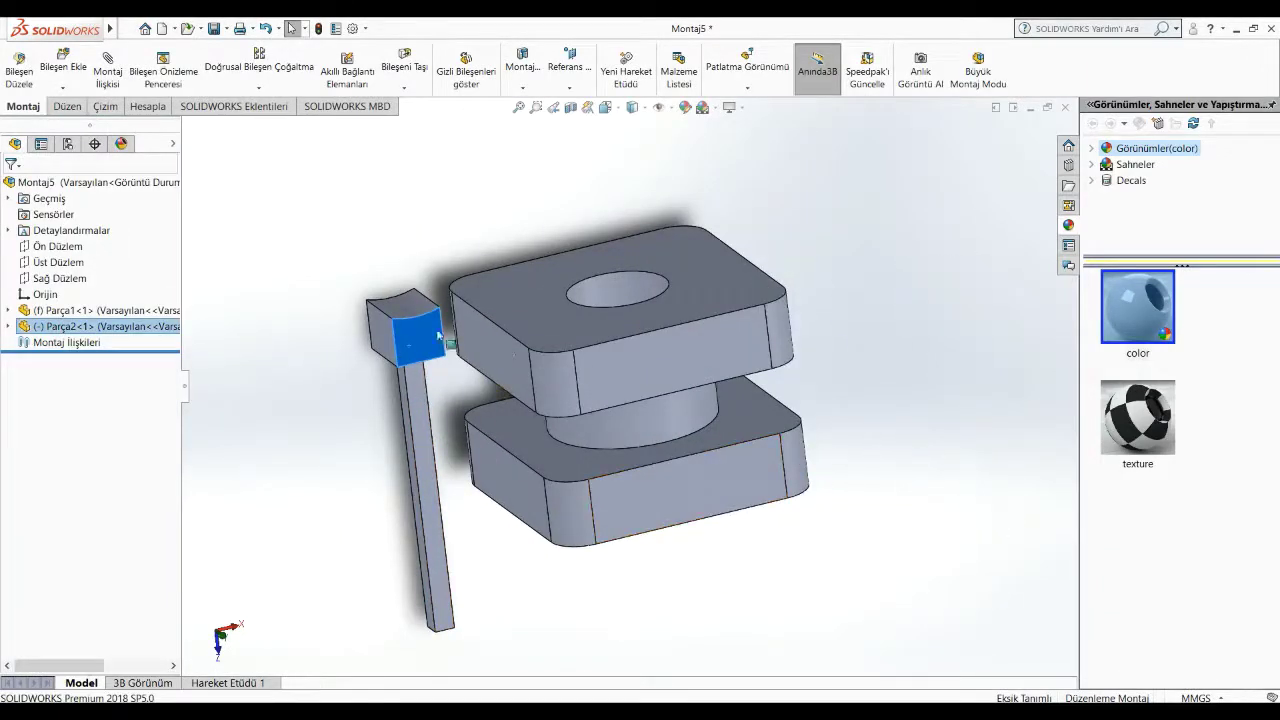
key(ctrl+v)
scroll(843, 409, up, 2)
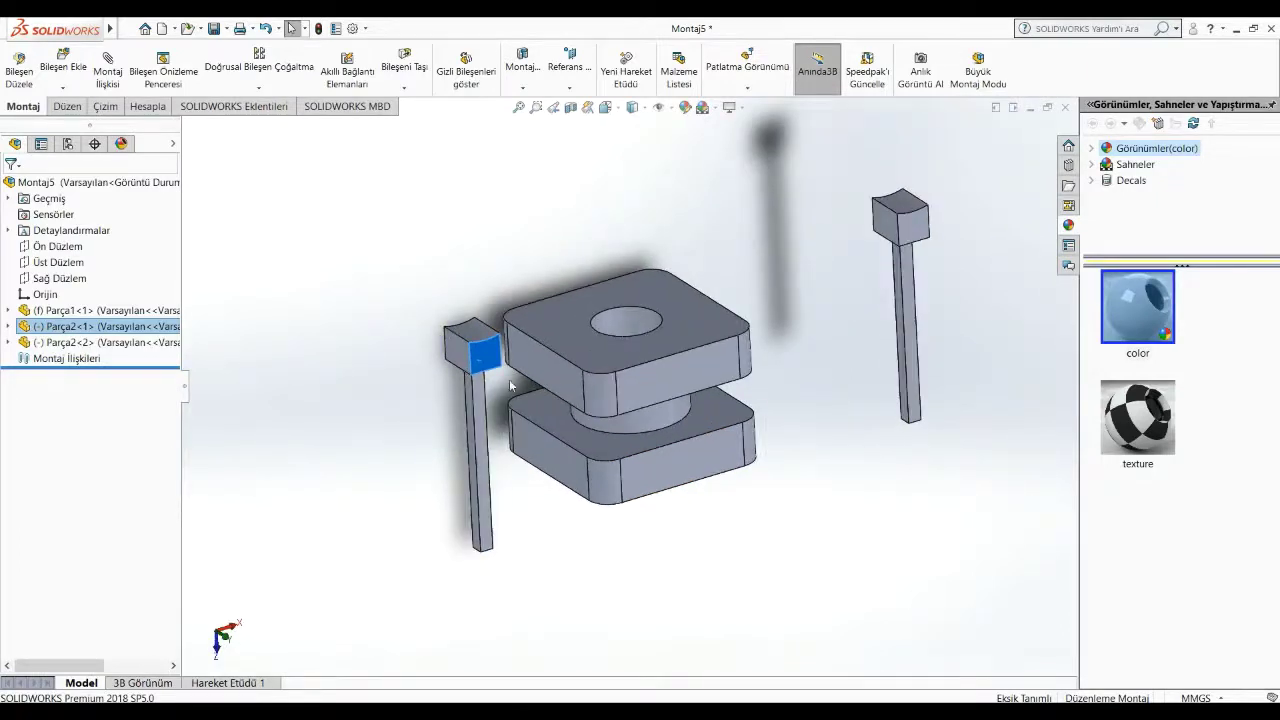
Step: Mate the first pin arm to the bottom plate with coincident and concentric mates, pointing left
ctrl+click(557, 424)
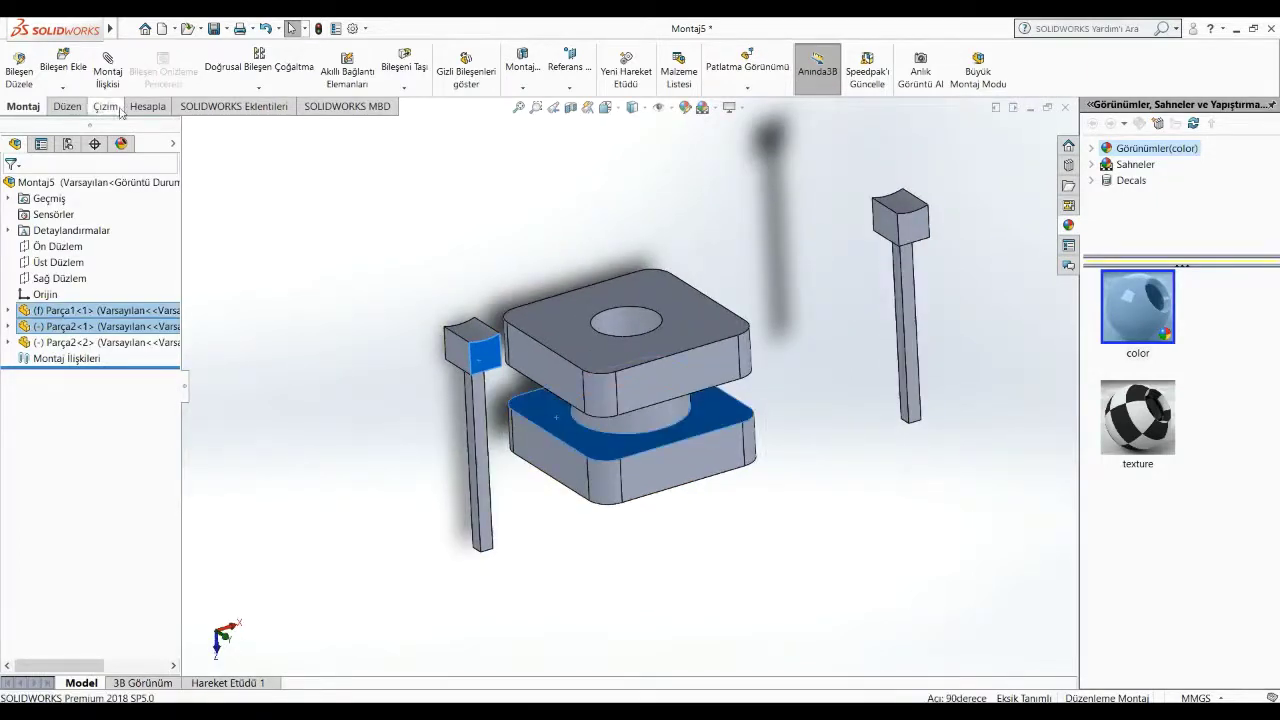
click(108, 92)
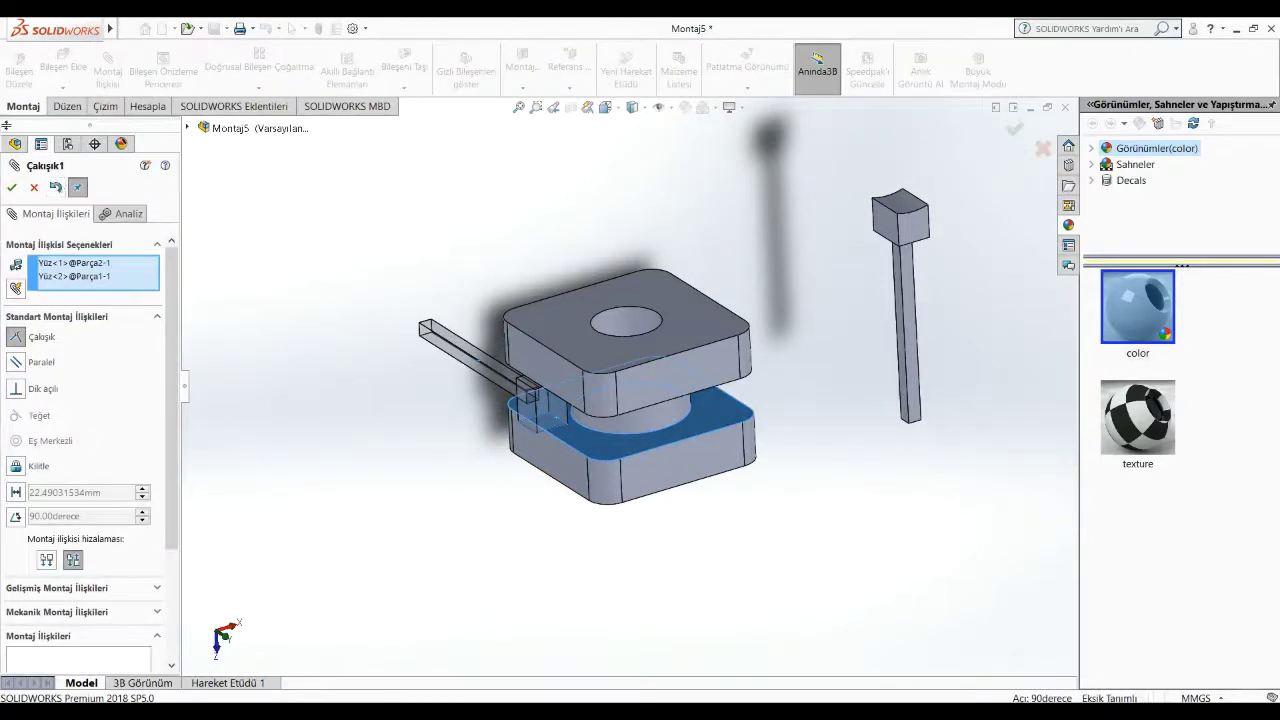
click(13, 188)
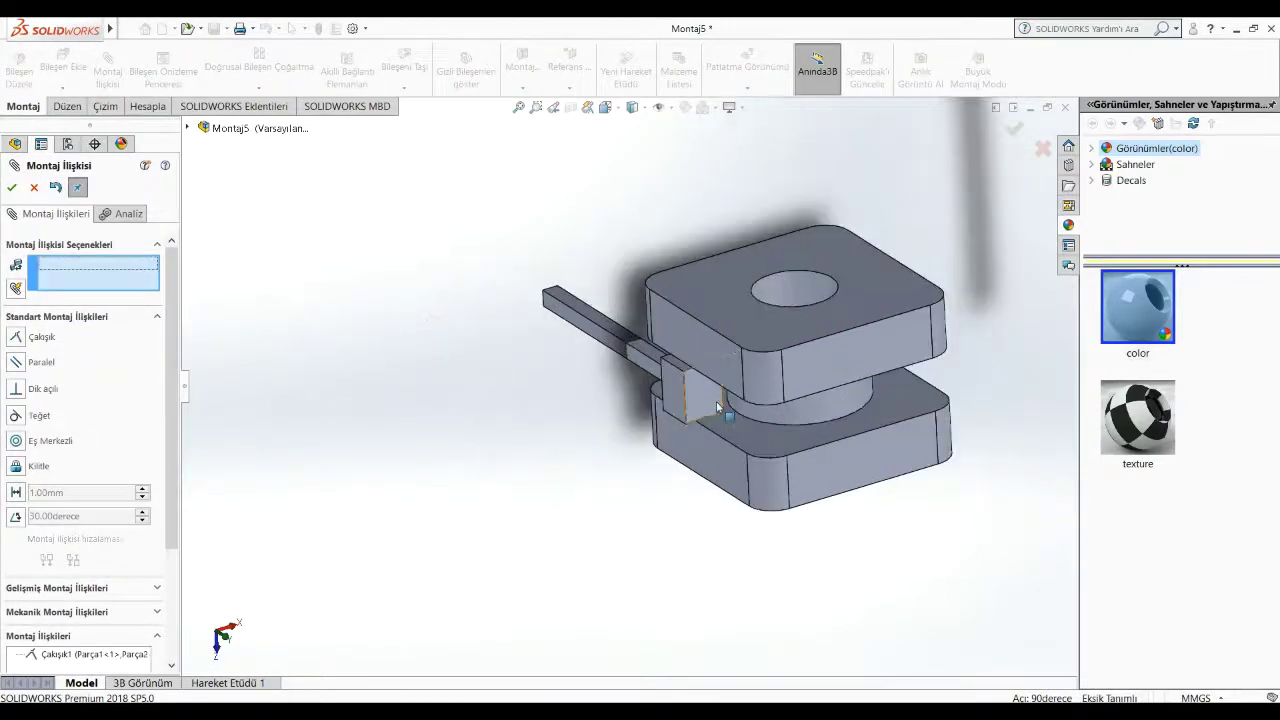
click(717, 407)
click(790, 405)
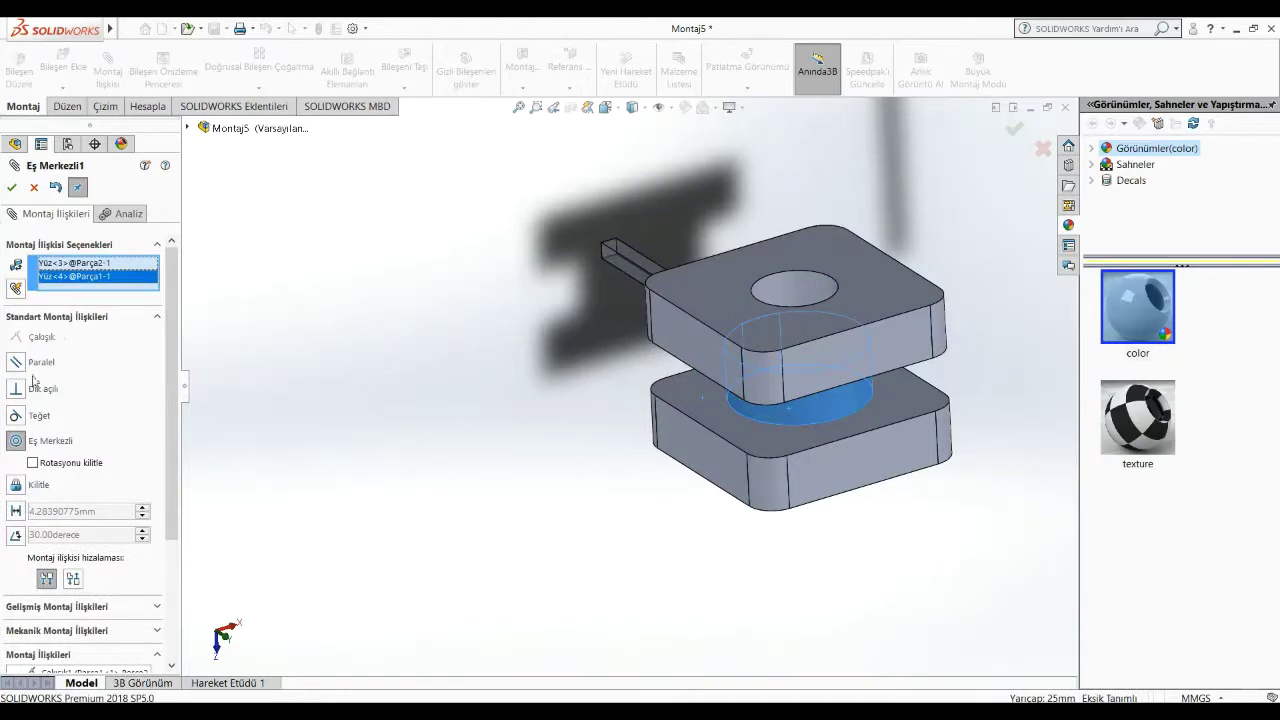
click(12, 188)
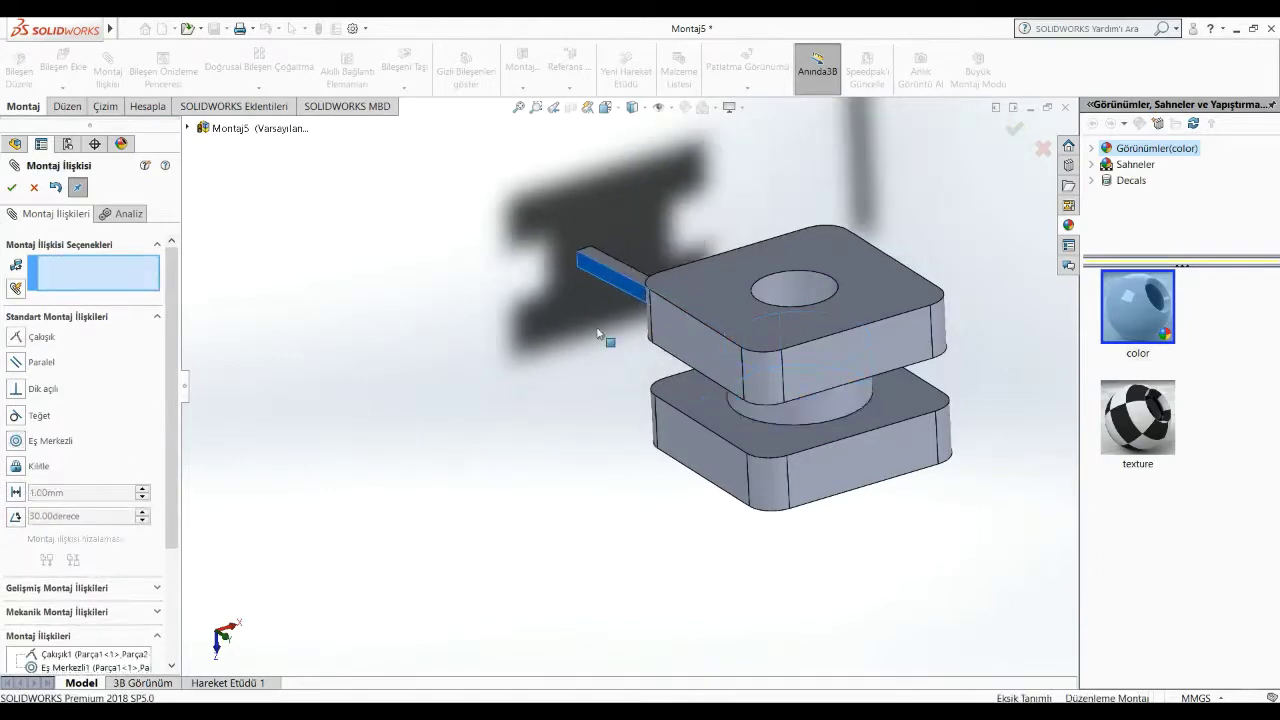
drag(636, 282, 505, 500)
Step: Mate the second pin coincident with the lower plate and concentric with its cylindrical boss
scroll(625, 378, up, 2)
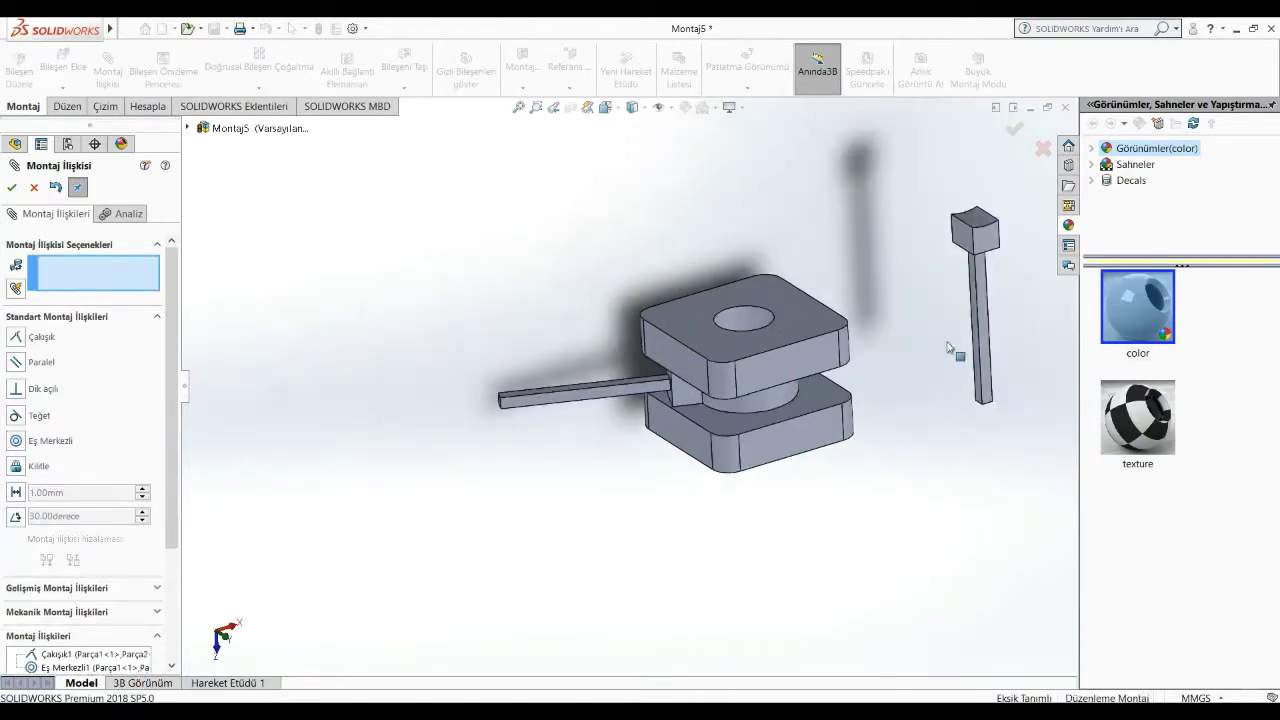
click(974, 242)
click(822, 403)
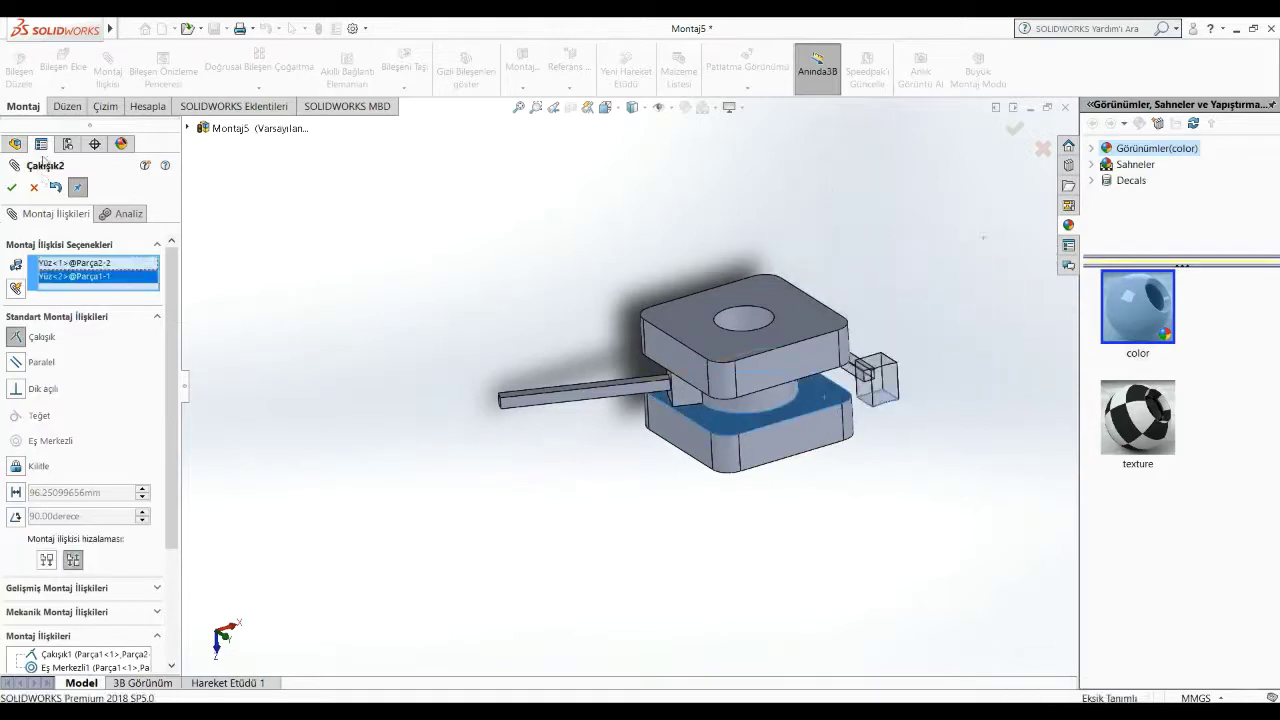
click(12, 188)
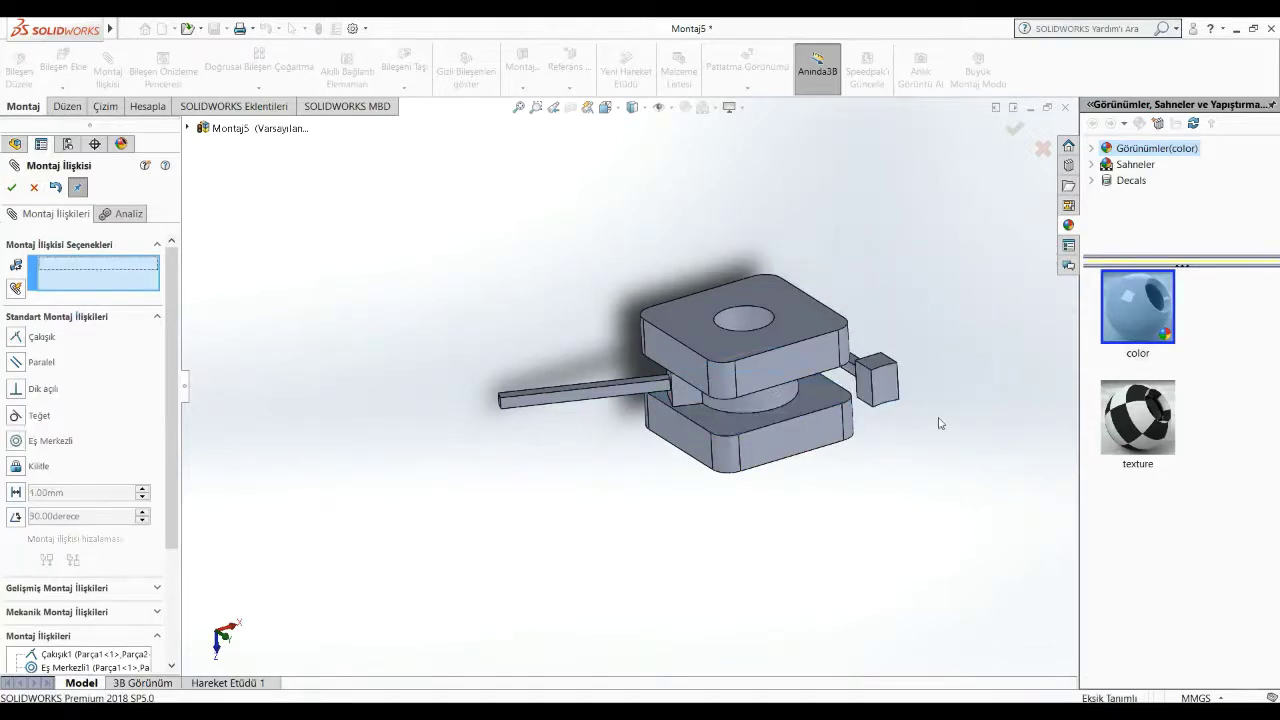
click(876, 393)
click(745, 392)
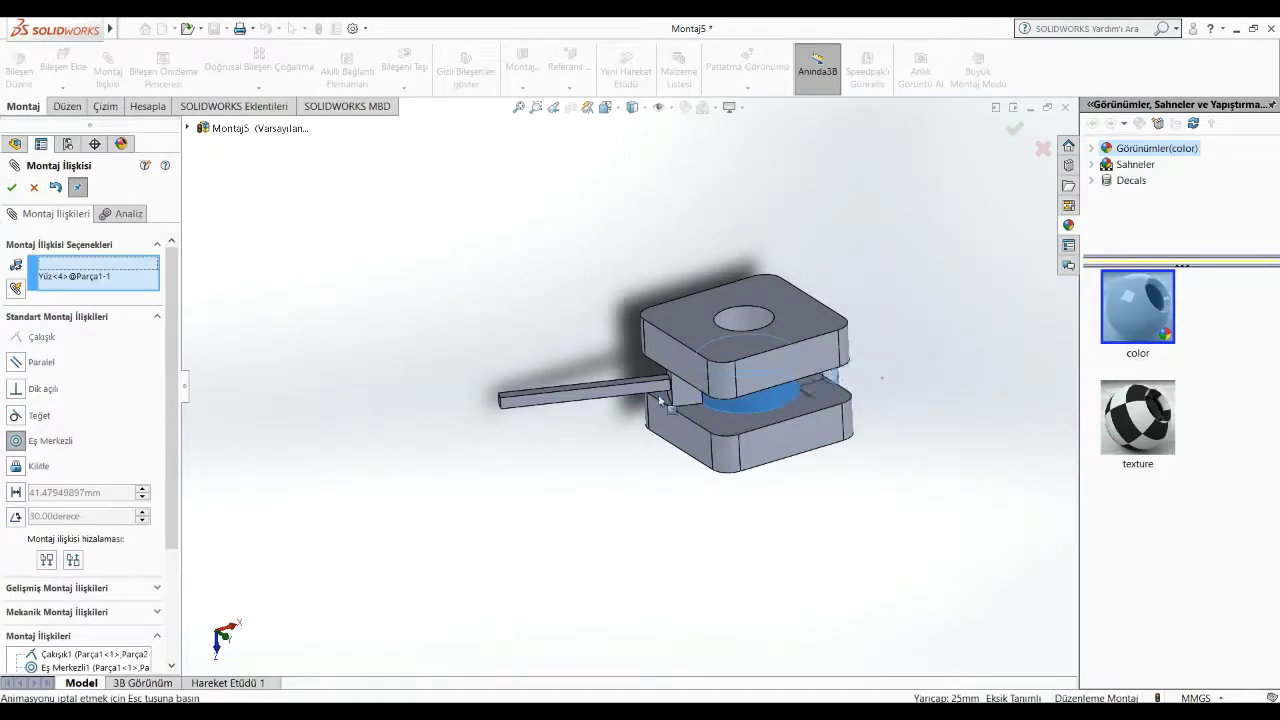
click(11, 188)
middle_drag(620, 303, 887, 514)
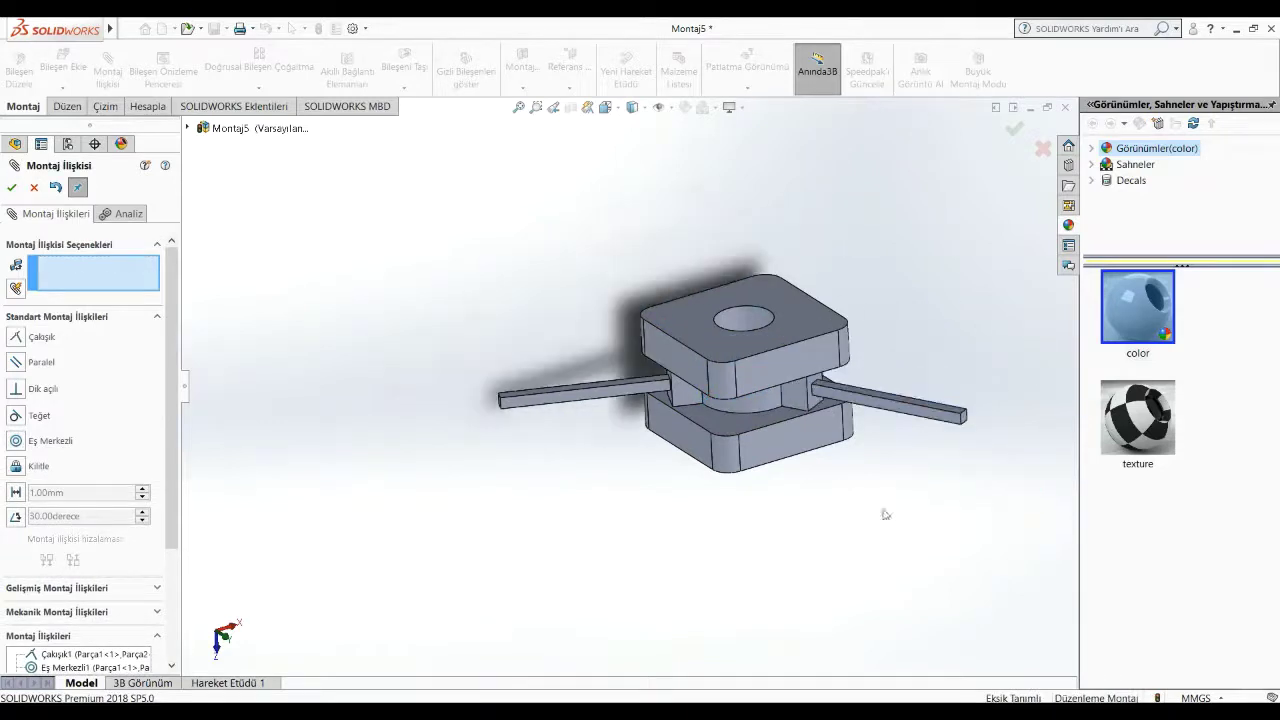
click(34, 188)
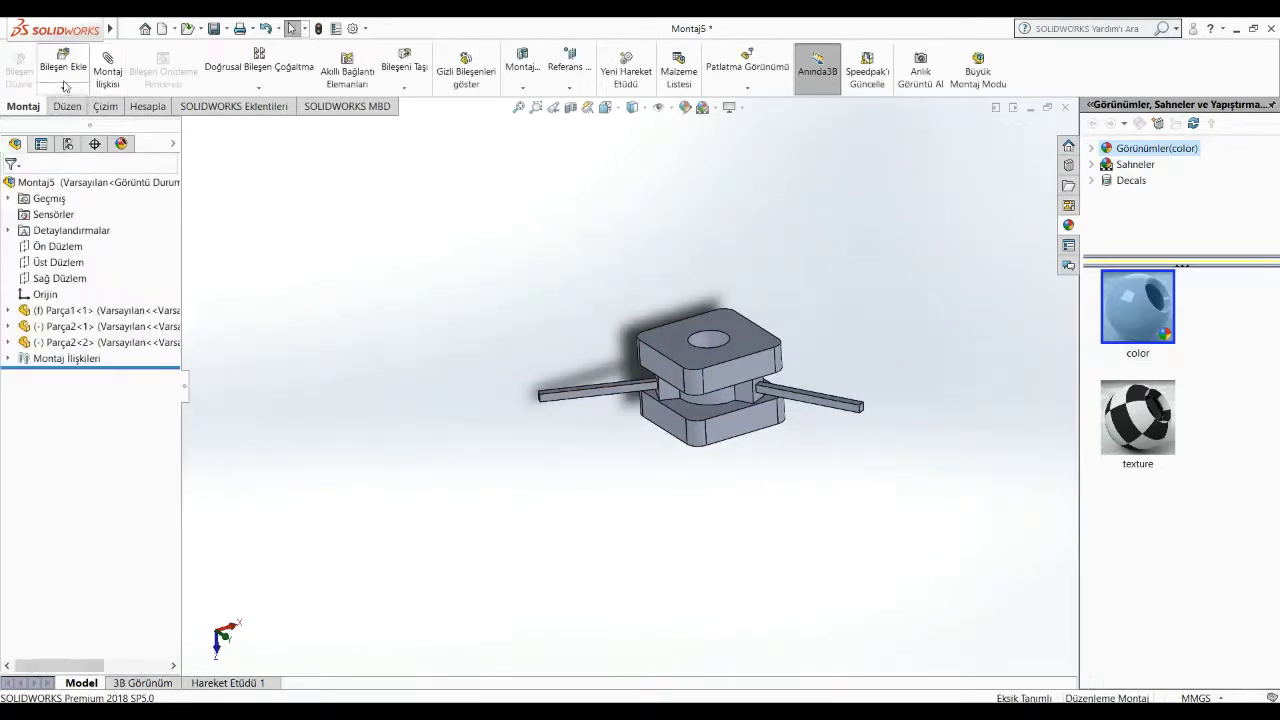
Step: Insert Mıknatıs orta rotated 90° beside the base and select faces on the block and pin arm
click(65, 86)
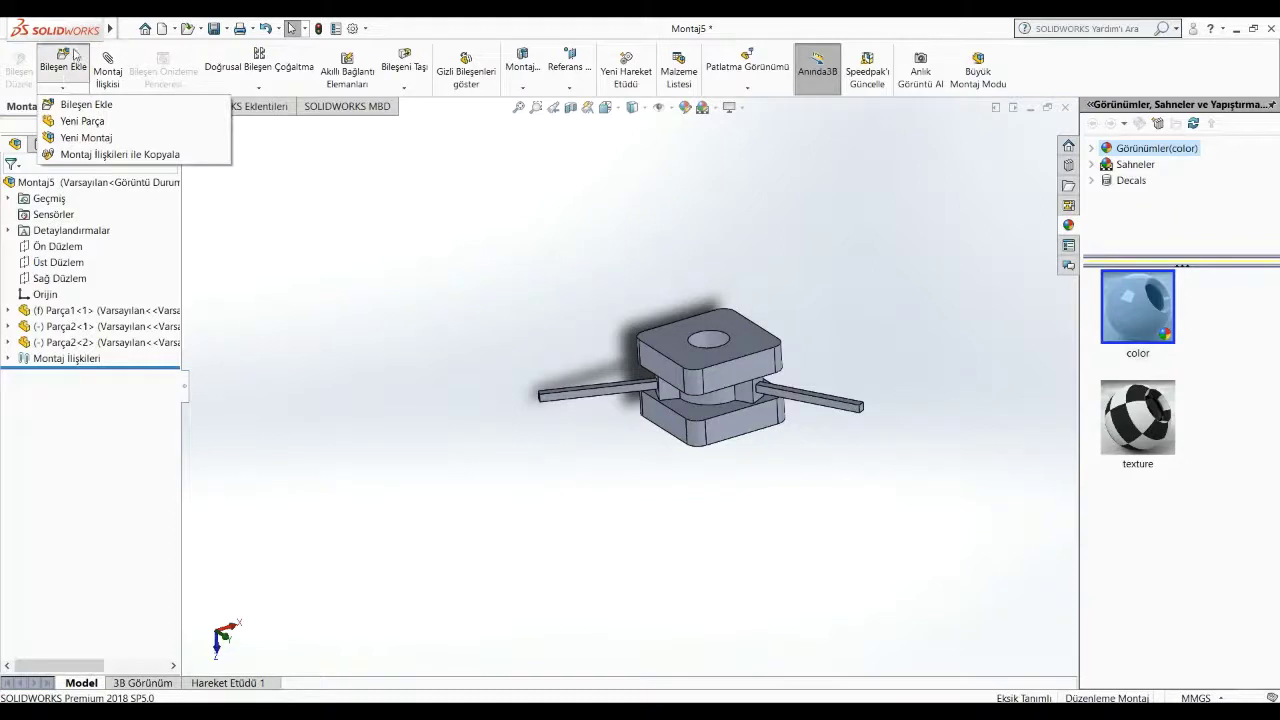
click(75, 54)
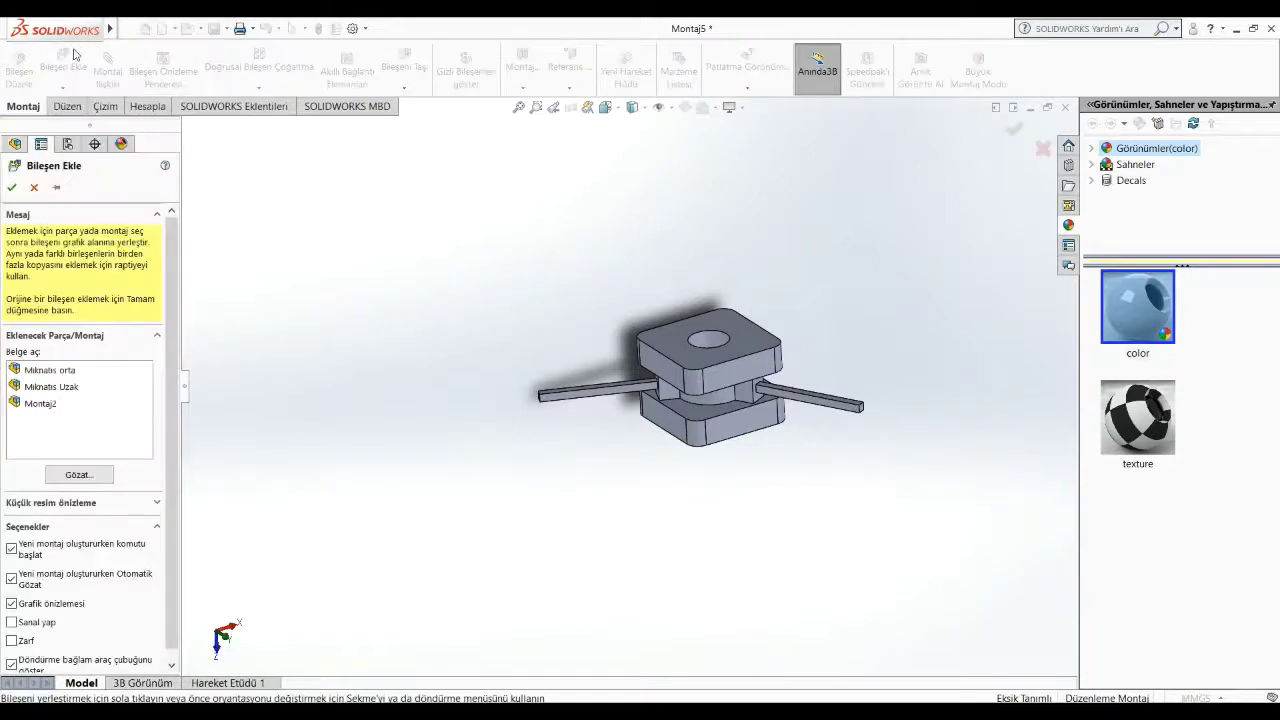
click(67, 371)
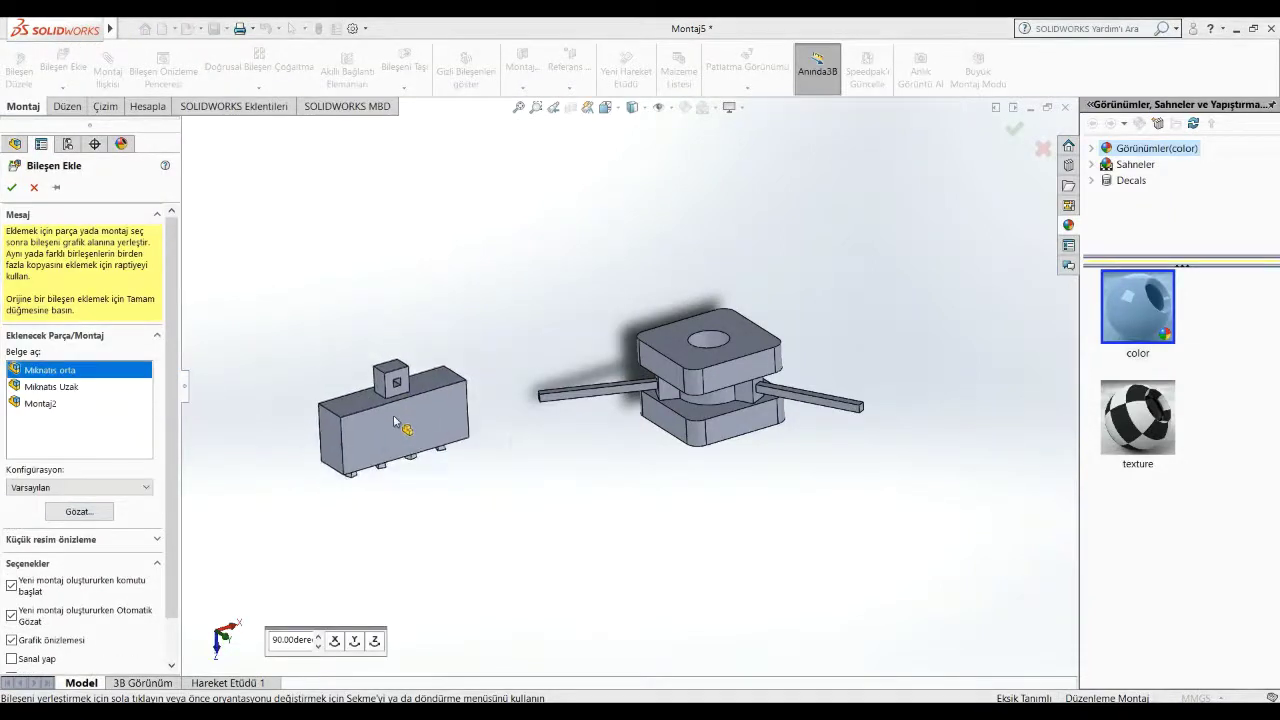
click(335, 641)
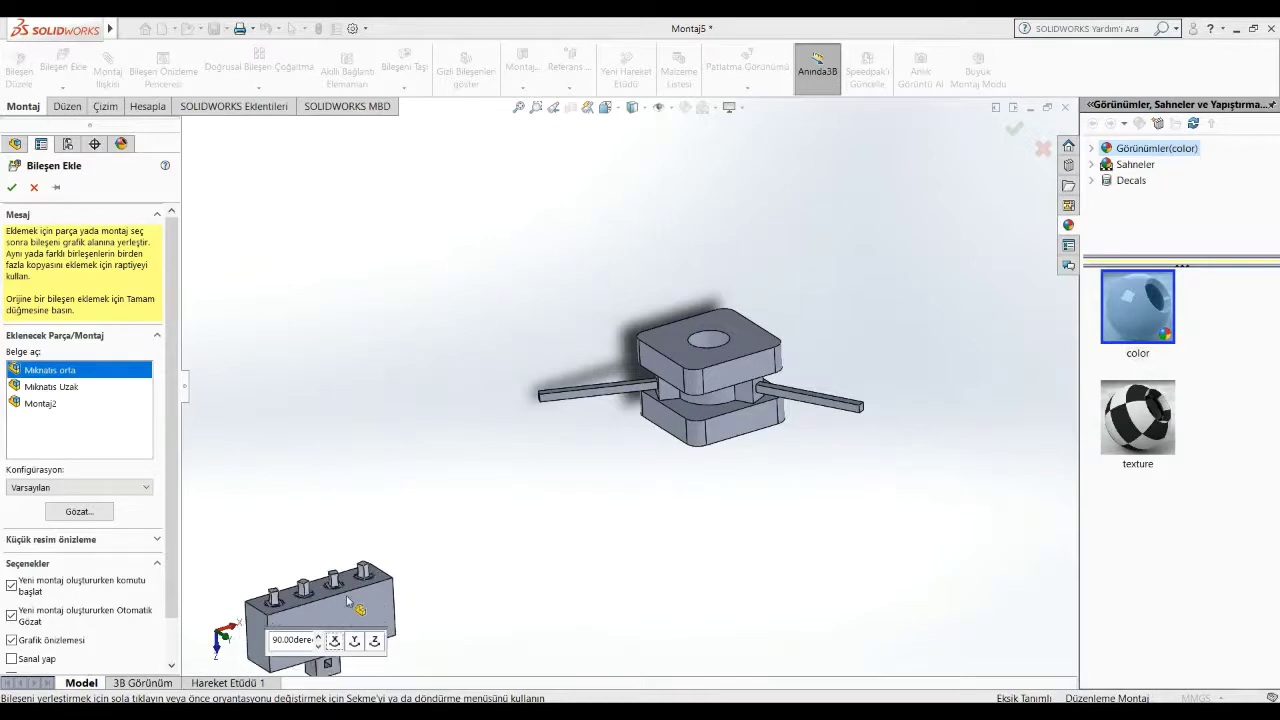
click(437, 437)
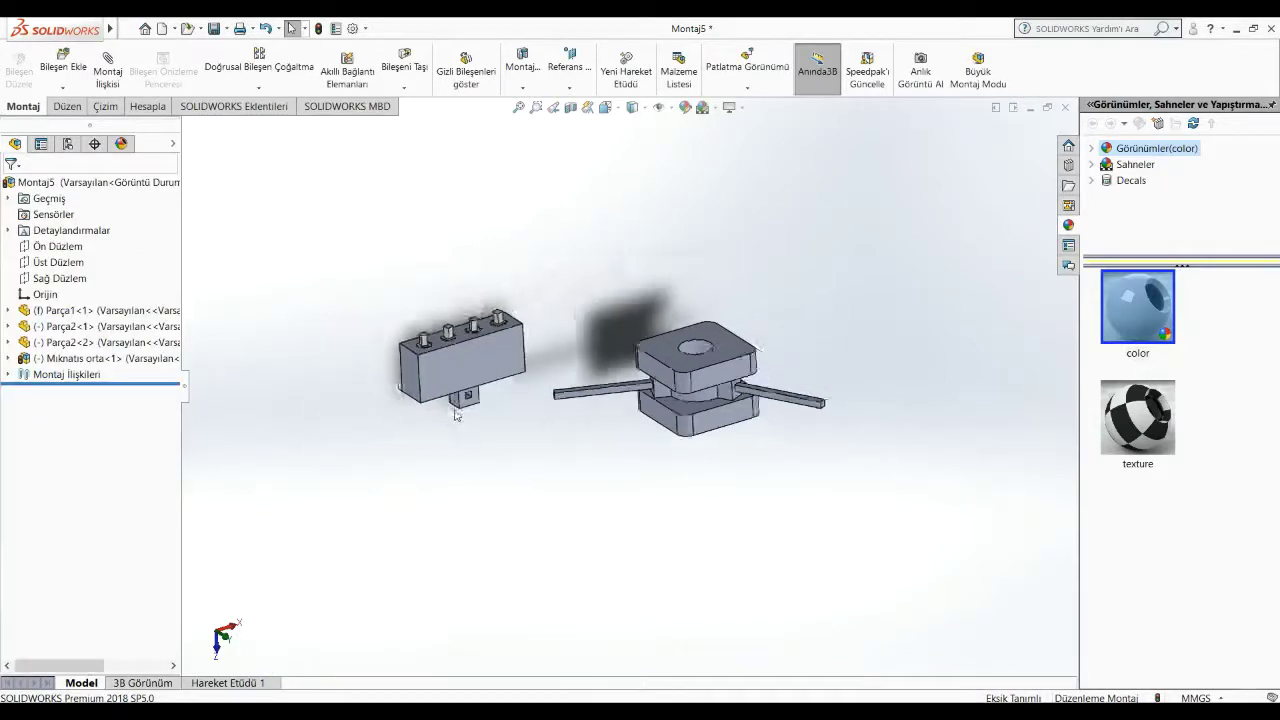
scroll(618, 378, down, 3)
click(627, 360)
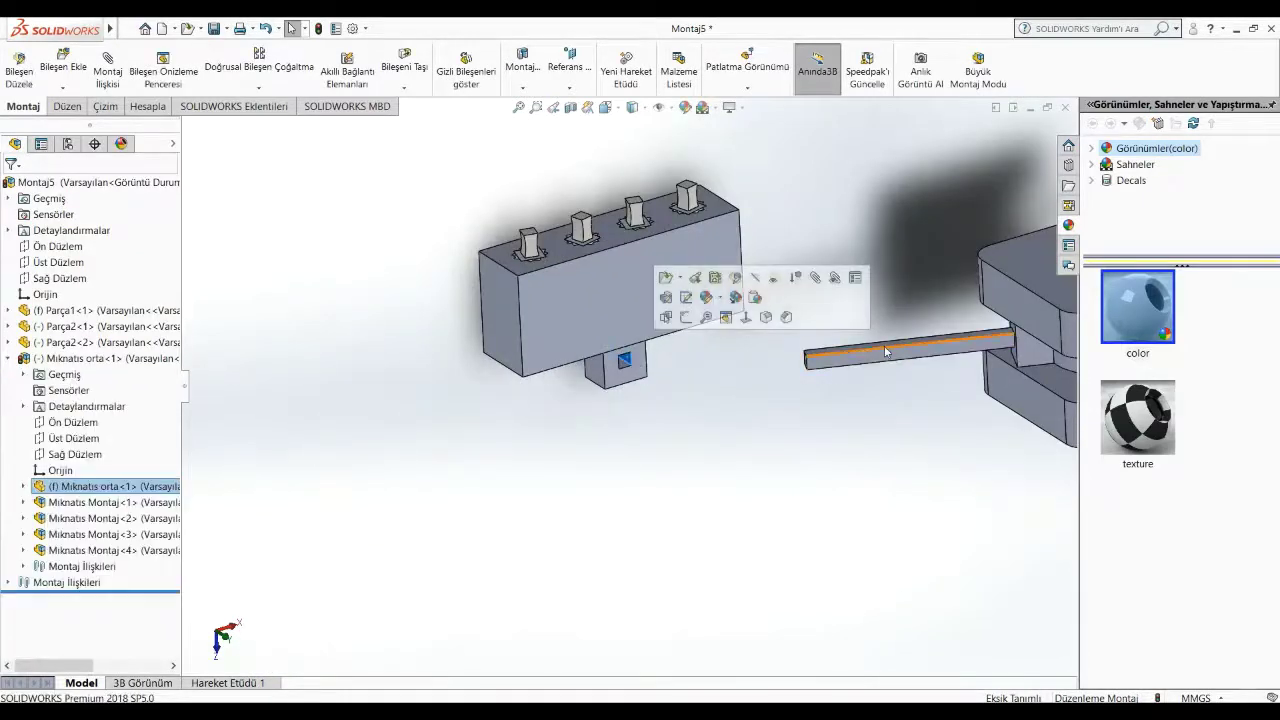
mouse_move(627, 360)
middle_down()
mouse_move(843, 514)
mouse_move(808, 546)
middle_up()
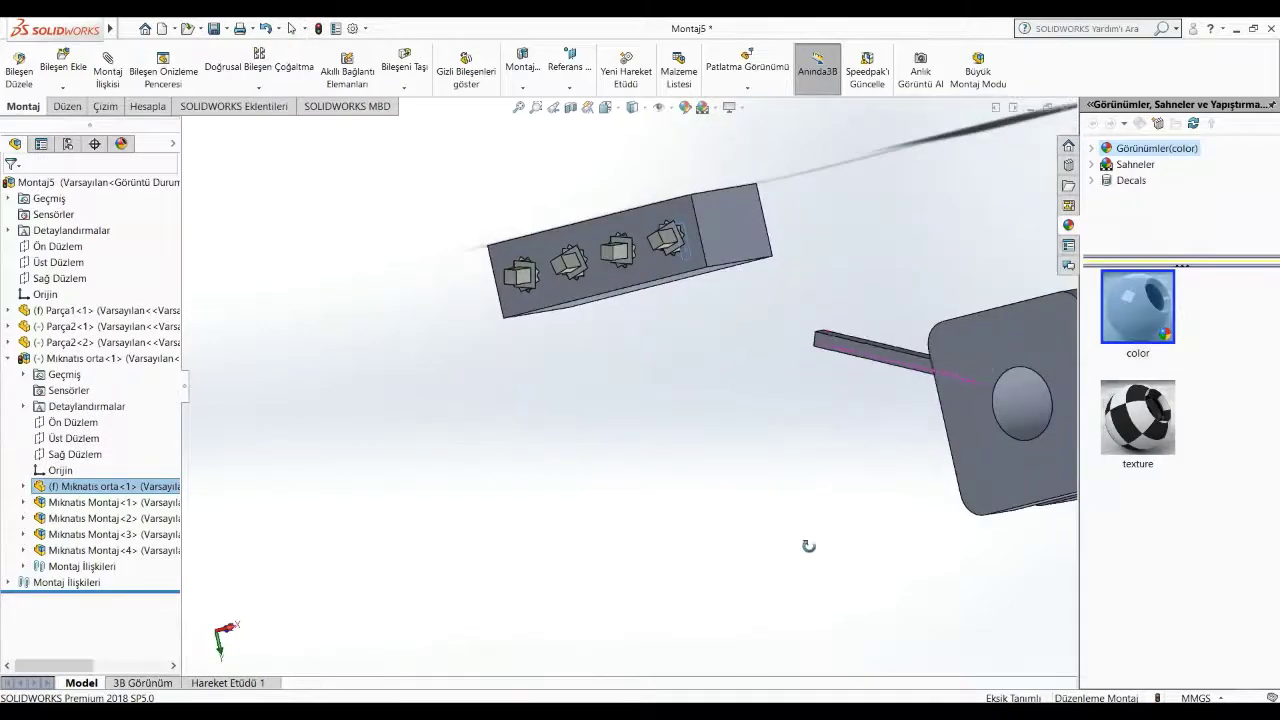
click(838, 341)
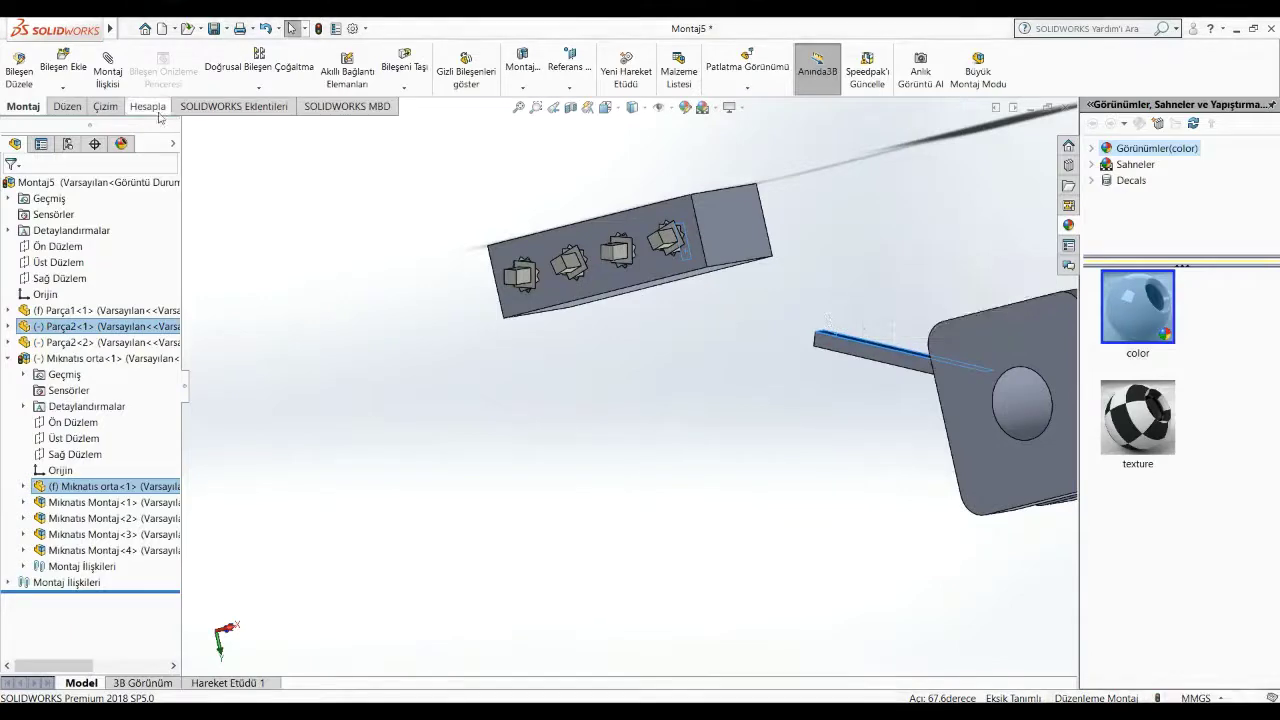
mouse_move(596, 427)
middle_down()
mouse_move(600, 400)
mouse_move(461, 229)
middle_up()
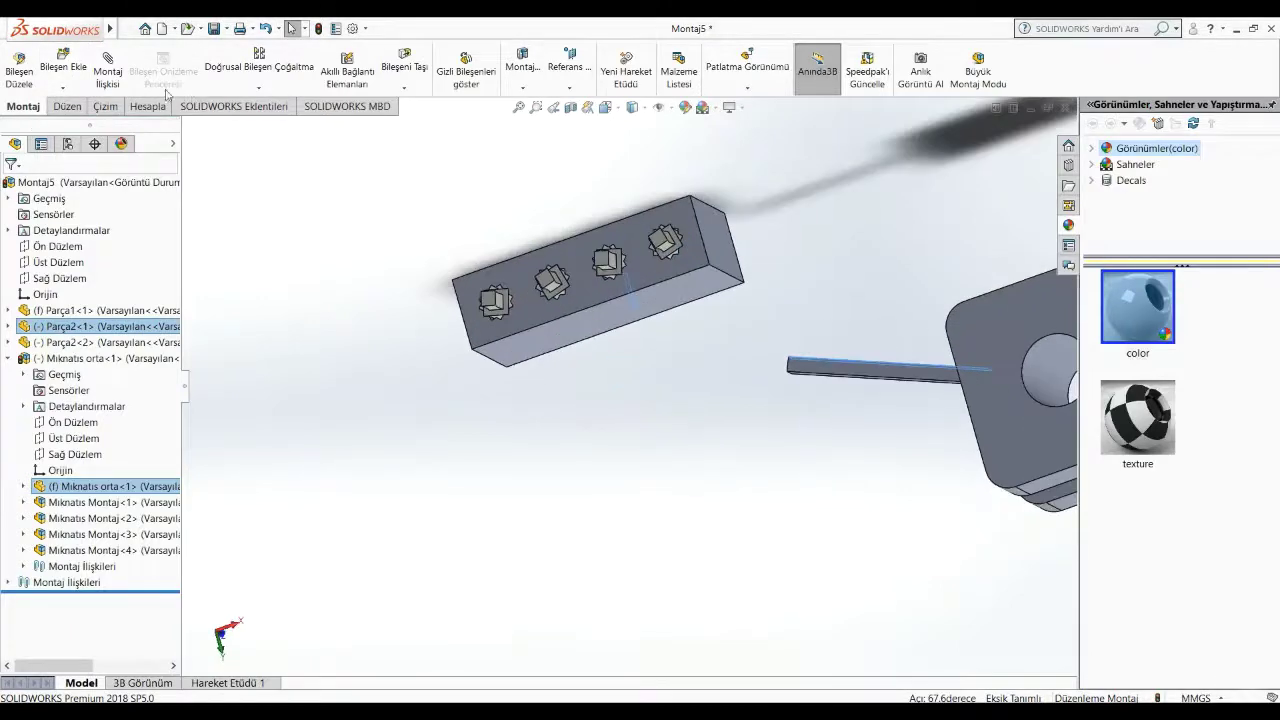
Step: Add two coincident mates between the Mıknatıs orta block faces and the pin arm
click(108, 70)
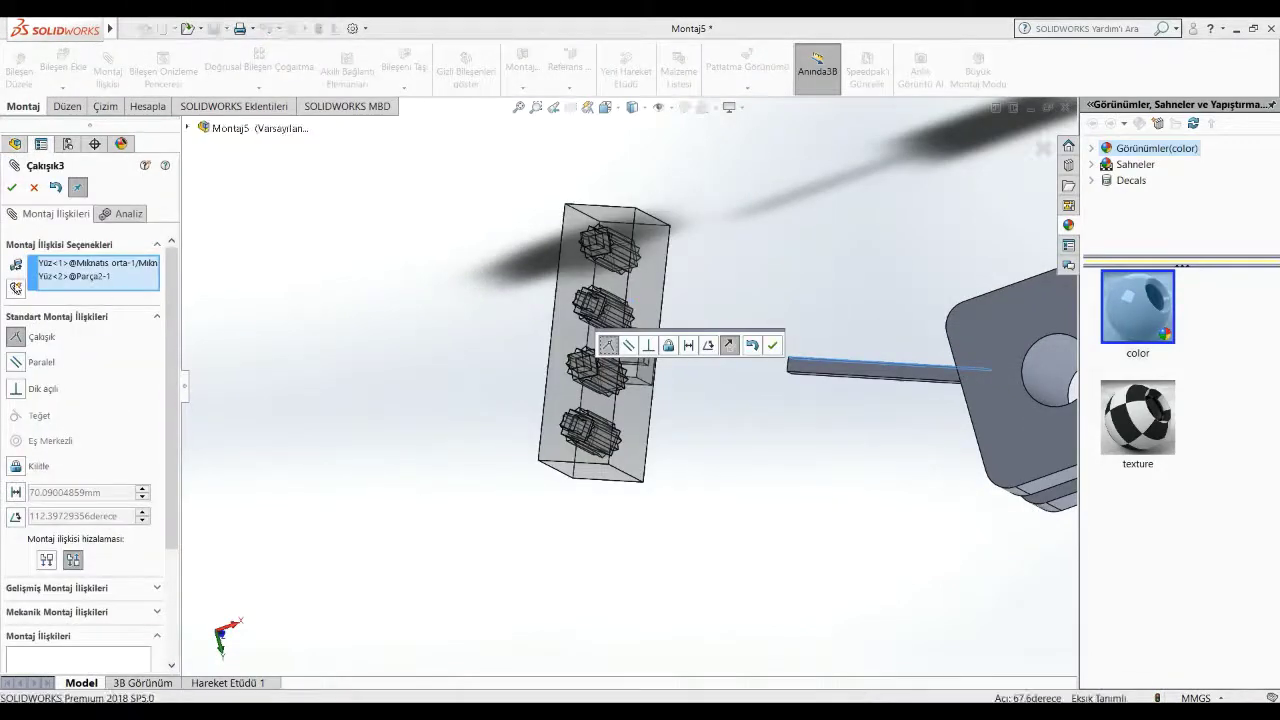
click(11, 188)
mouse_move(600, 400)
middle_down()
mouse_move(688, 420)
mouse_move(713, 452)
middle_up()
click(701, 430)
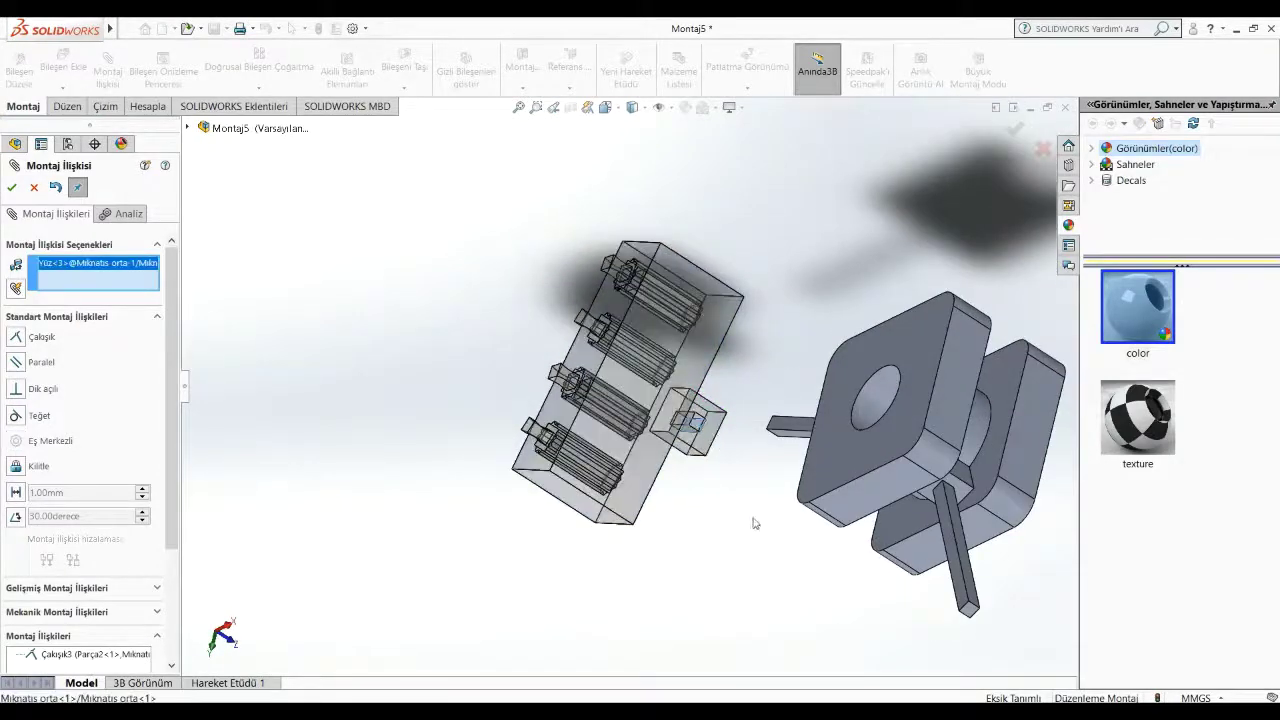
mouse_move(757, 523)
middle_down()
mouse_move(789, 391)
mouse_move(789, 631)
mouse_move(727, 536)
middle_up()
scroll(727, 536, down, 3)
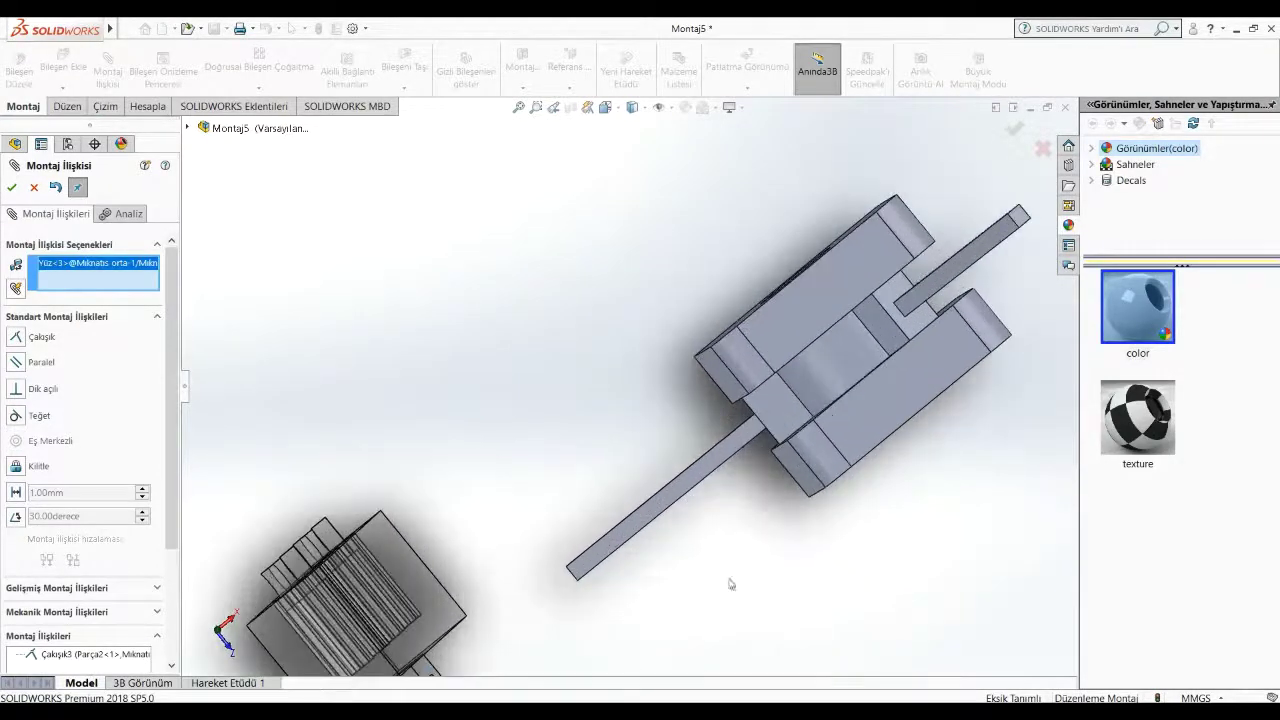
scroll(701, 526, down, 3)
click(690, 503)
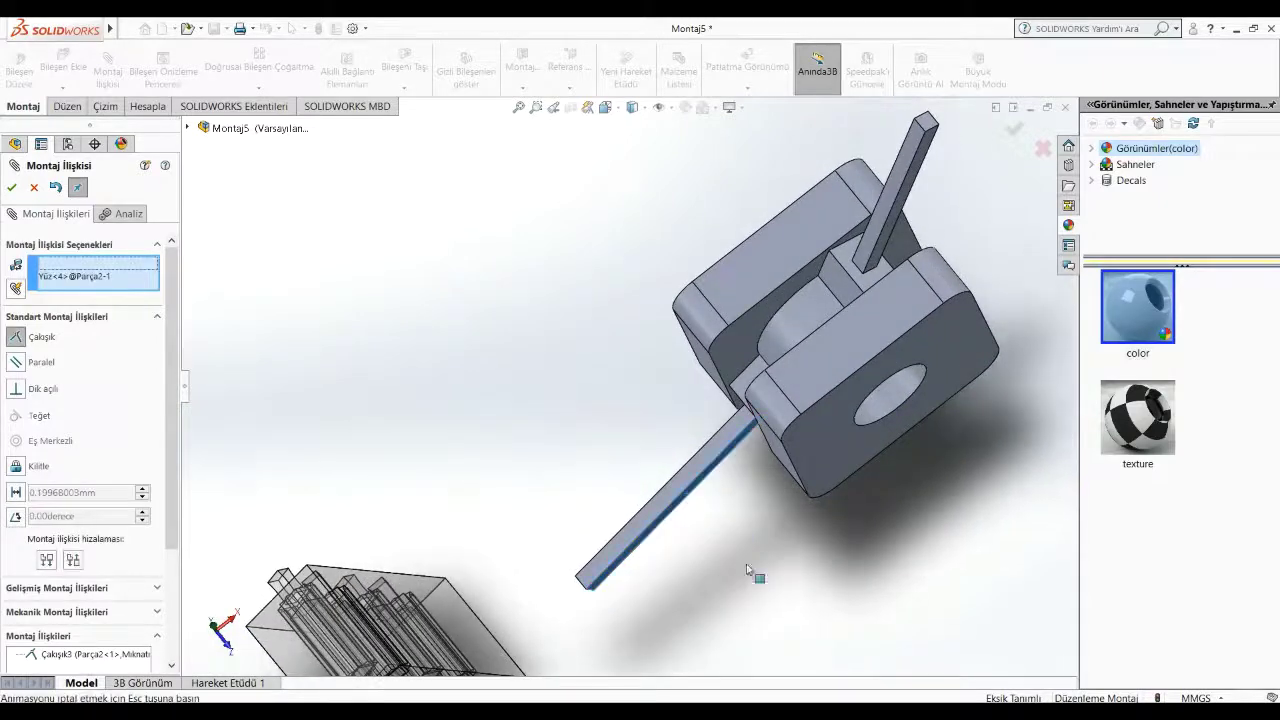
click(11, 188)
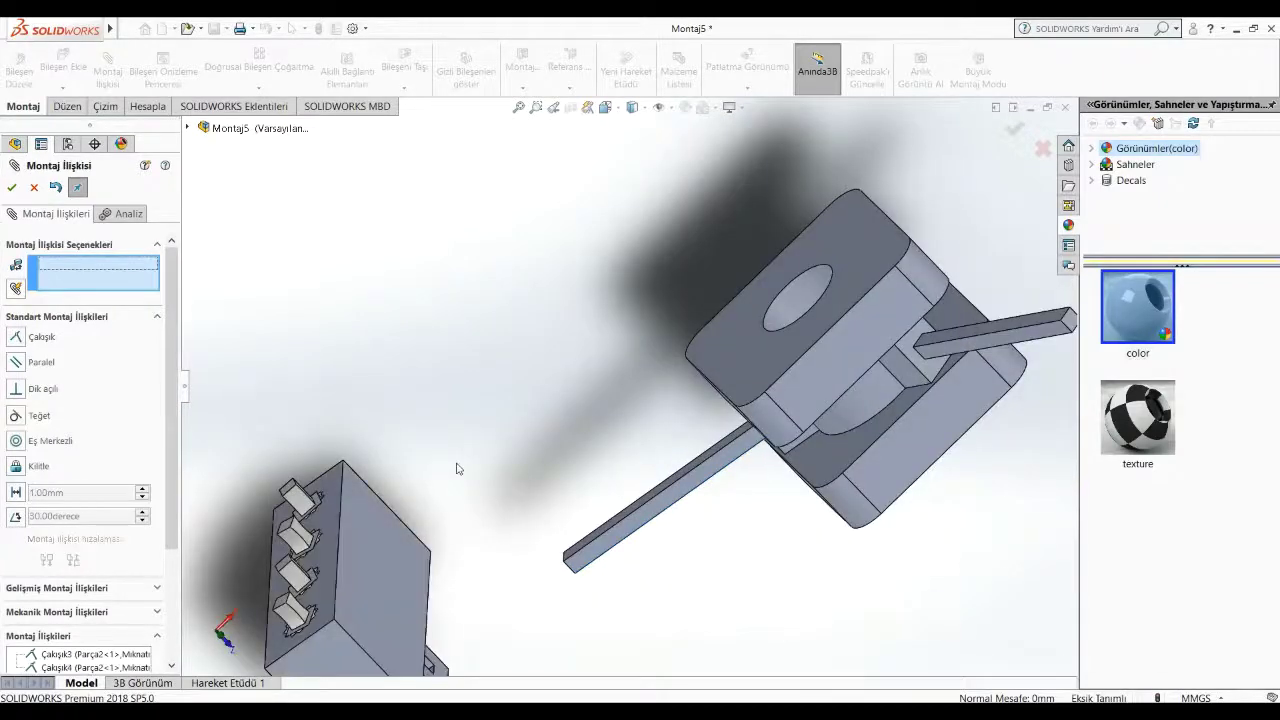
Step: Move the block toward the centre and pick the pocket edge and arm end edge for an advanced mate
mouse_move(423, 600)
mouse_down()
mouse_move(589, 453)
mouse_move(545, 500)
mouse_up()
mouse_move(545, 500)
middle_down()
mouse_move(680, 447)
mouse_move(708, 455)
middle_up()
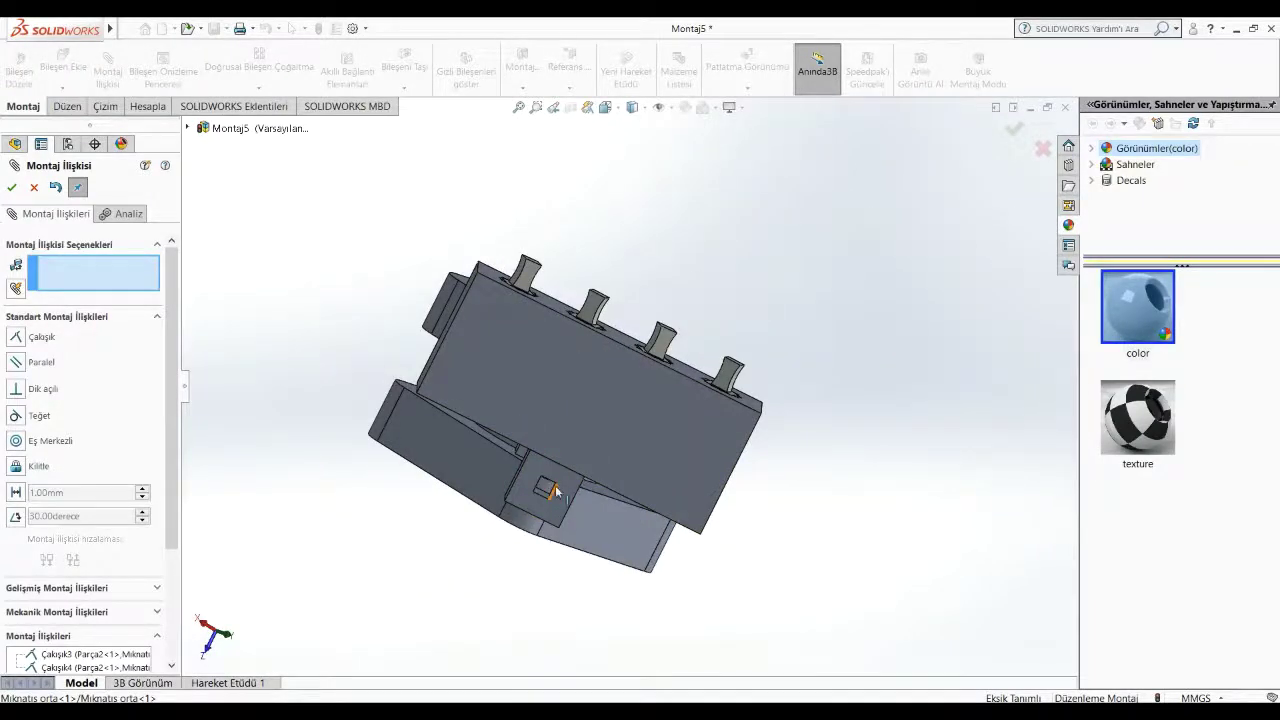
scroll(556, 490, down, 3)
scroll(596, 411, down, 3)
scroll(610, 386, up, 2)
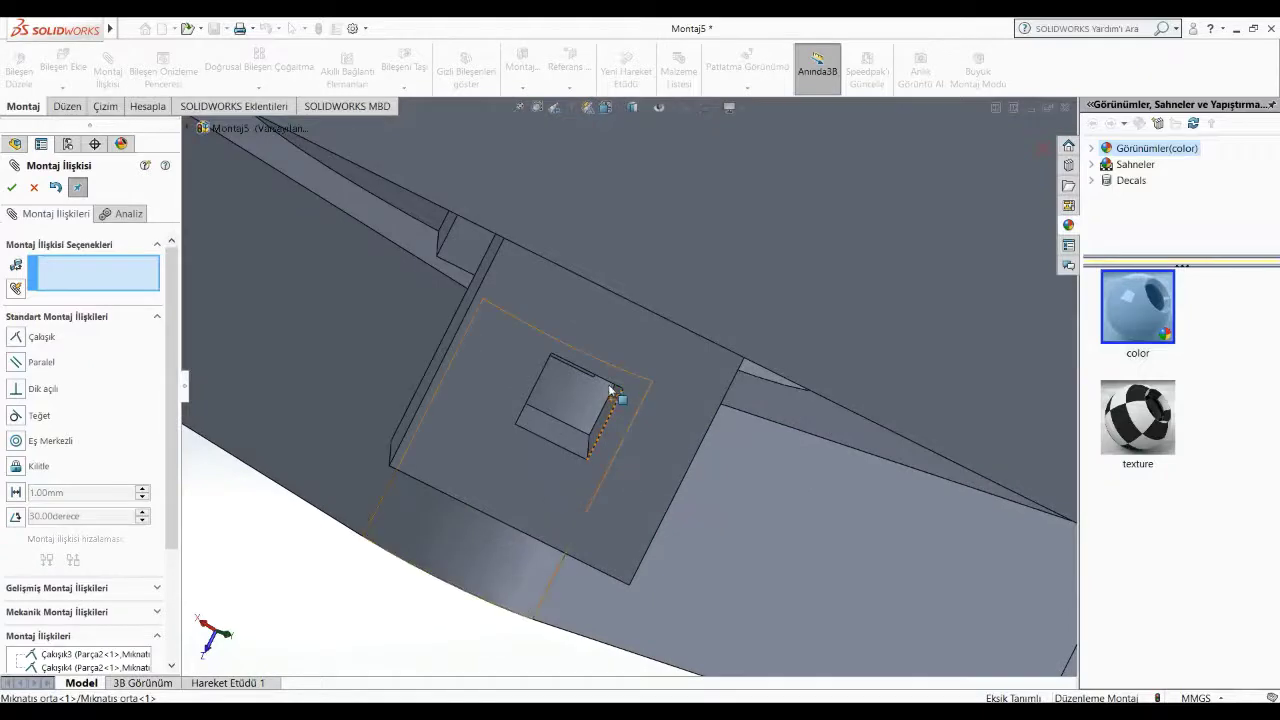
click(586, 366)
scroll(744, 466, down, 5)
scroll(283, 423, up, 3)
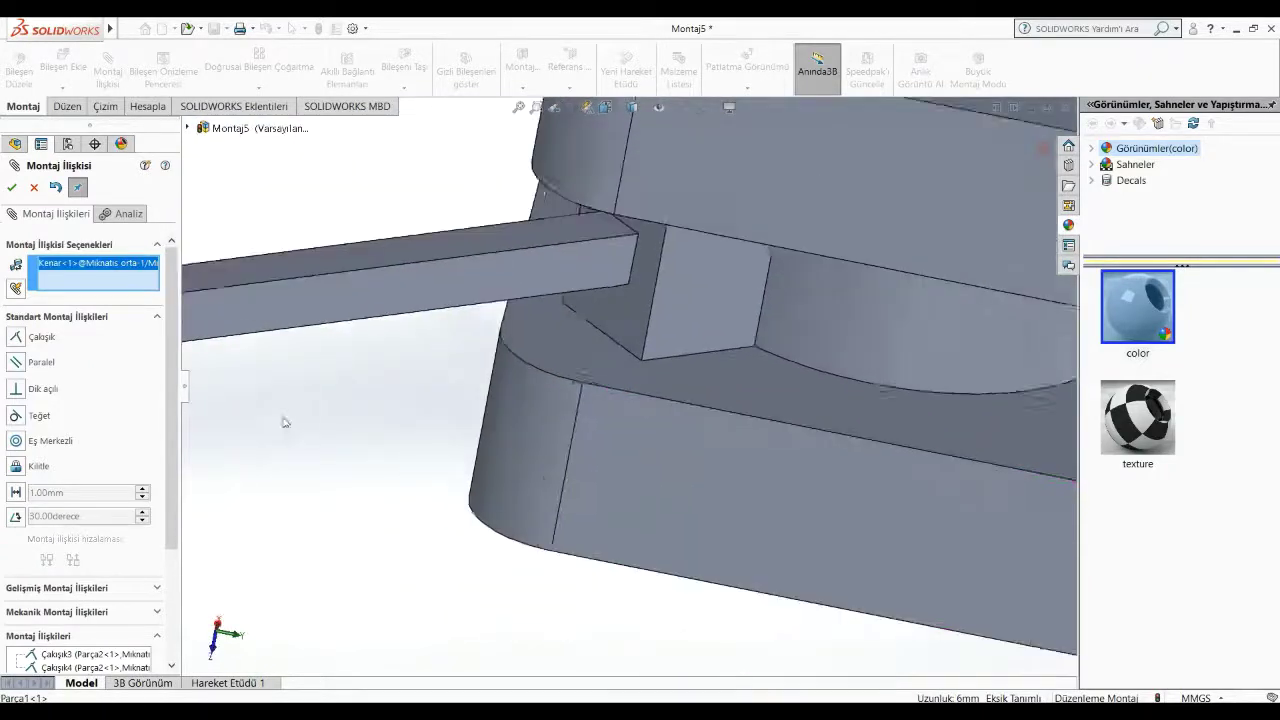
scroll(275, 415, up, 2)
scroll(270, 412, down, 3)
scroll(268, 411, down, 3)
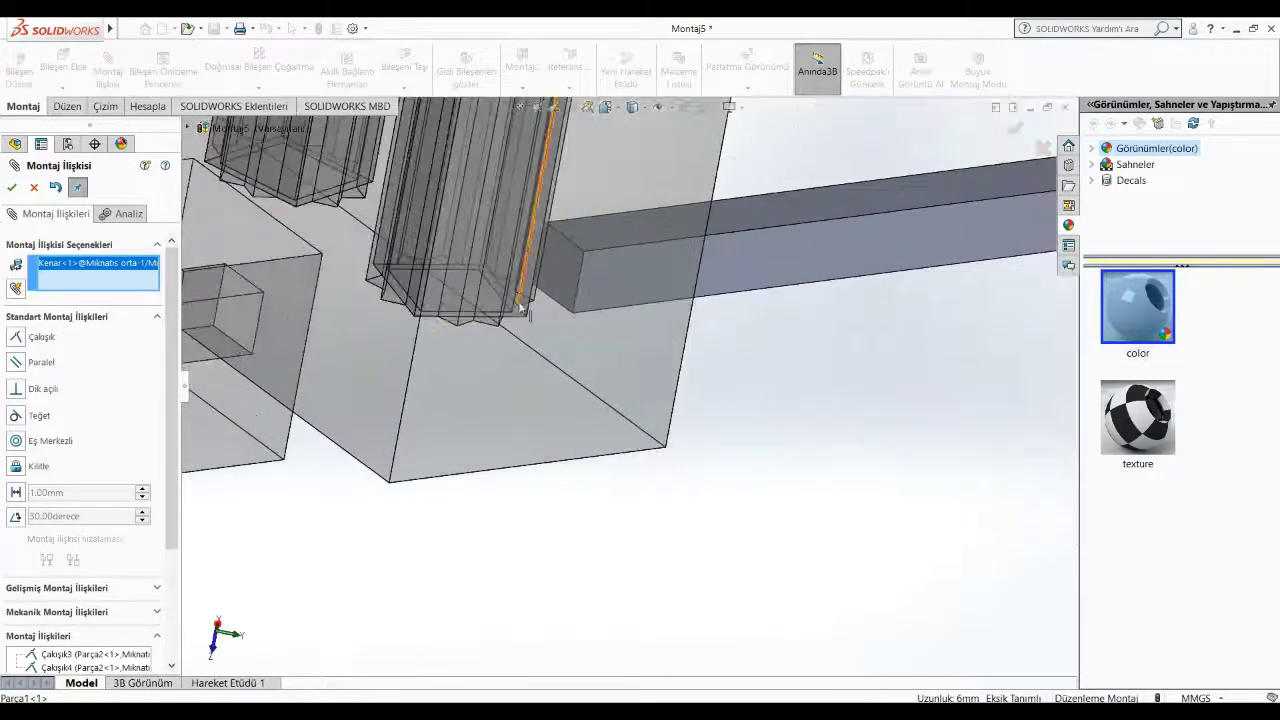
click(570, 242)
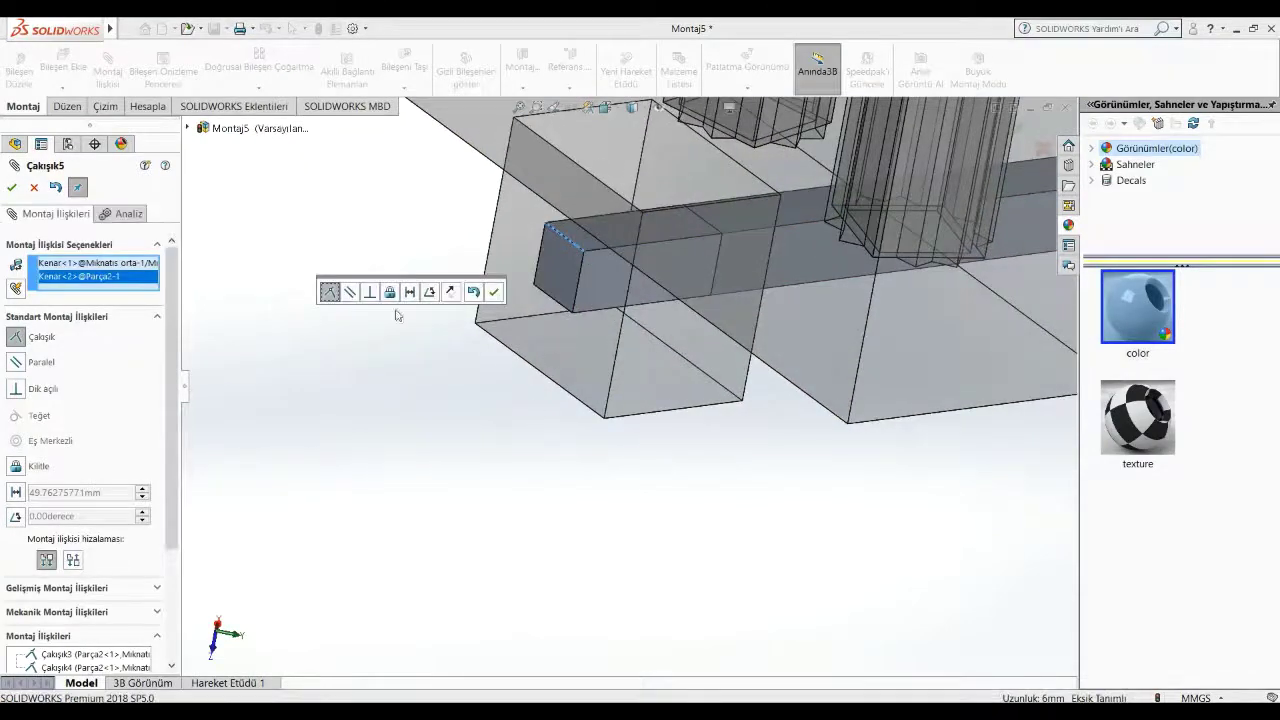
scroll(561, 424, up, 1)
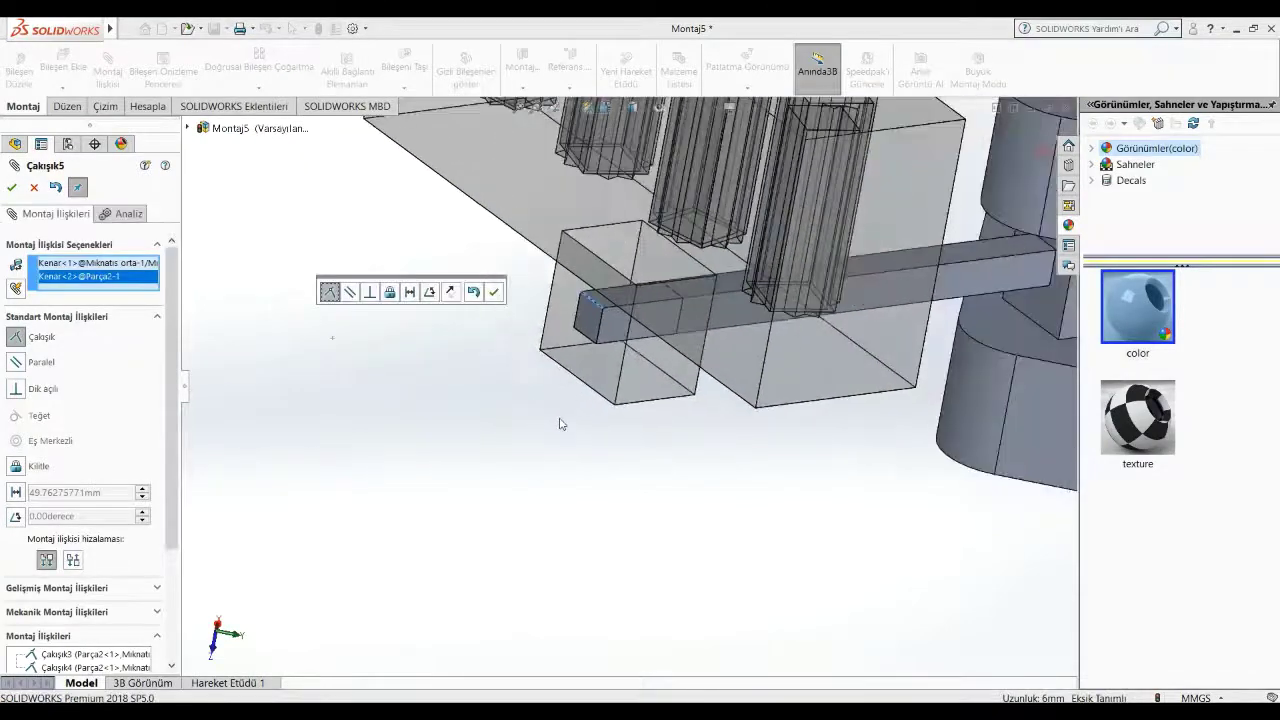
click(70, 588)
Step: Apply a 0–30 mm limit-distance mate between the edges and close the mate settings
click(90, 495)
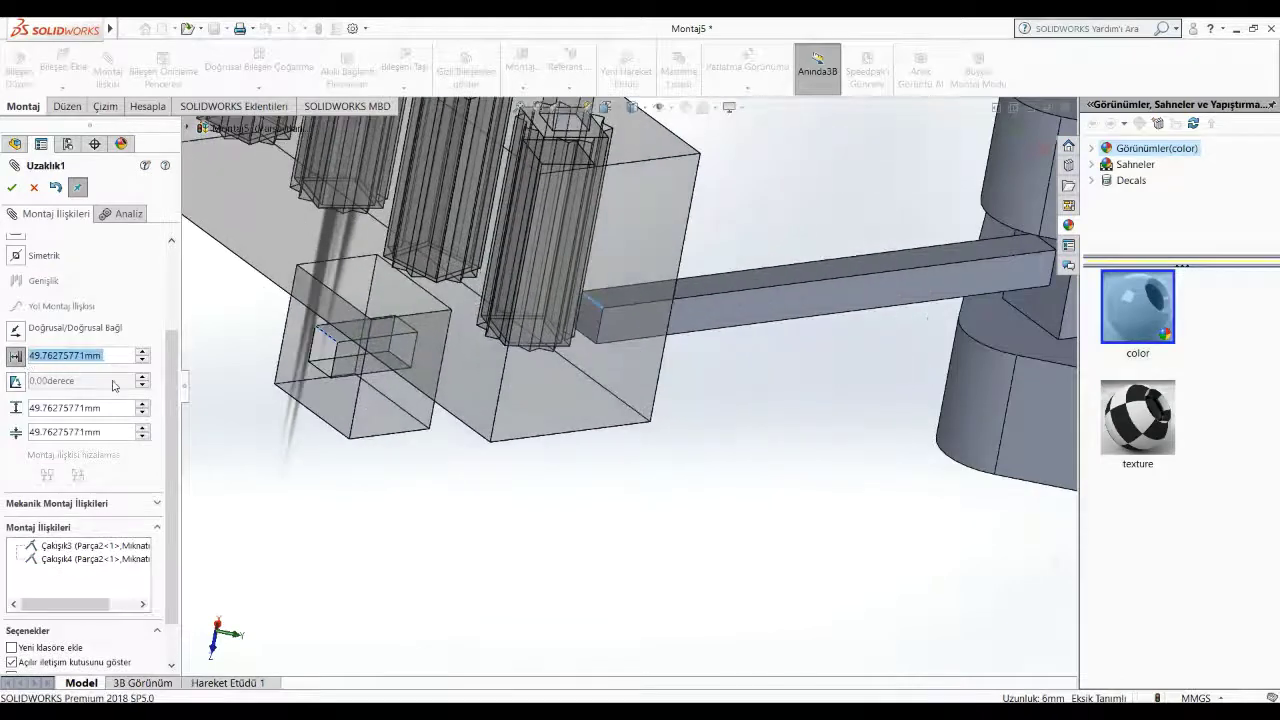
text(0)
key(Return)
click(33, 408)
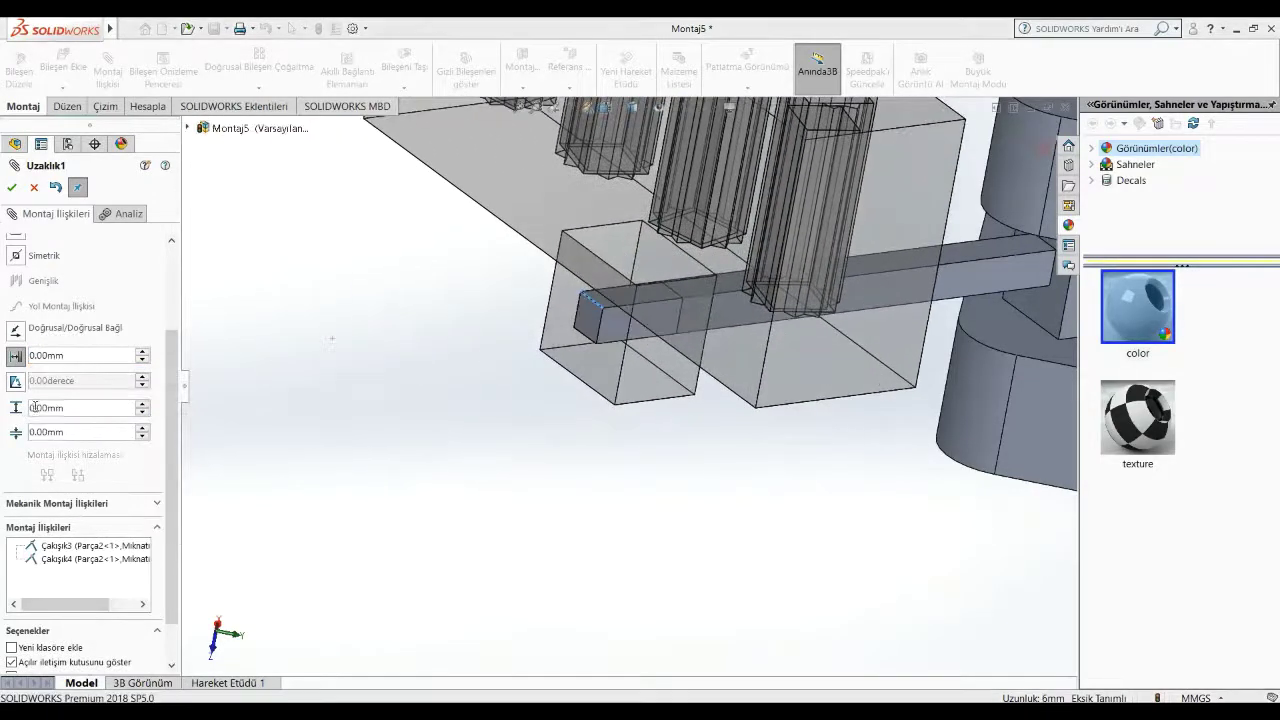
text(3)
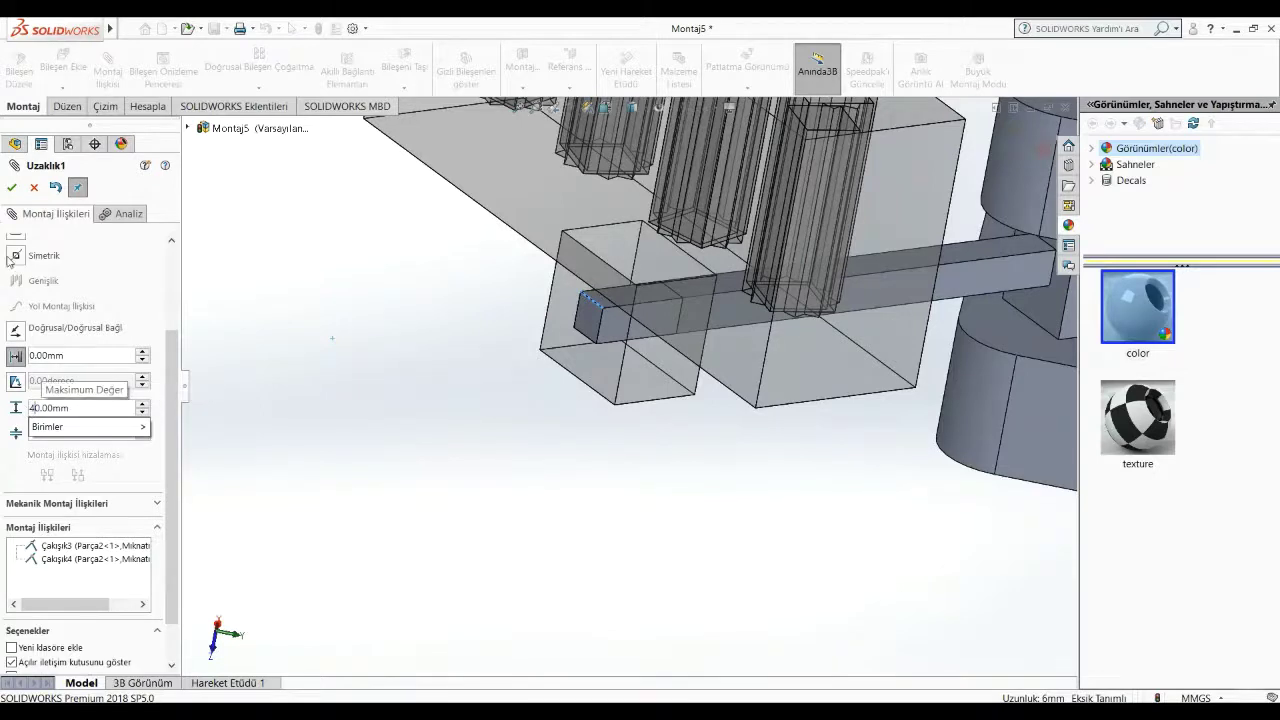
key(Return)
click(11, 189)
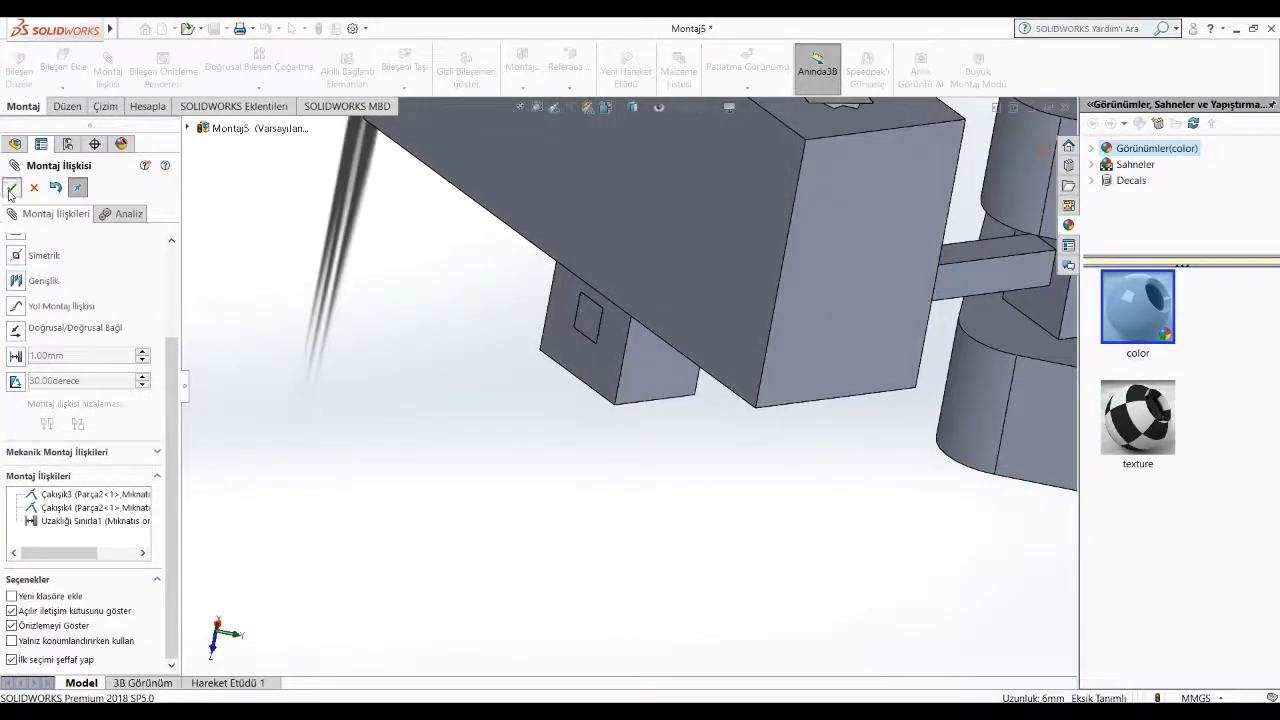
click(11, 189)
Step: Drag the magnet block to test its swing, then undo an accidental copy
mouse_move(747, 314)
mouse_down()
mouse_move(862, 293)
mouse_move(768, 306)
mouse_move(753, 318)
mouse_move(763, 322)
mouse_up()
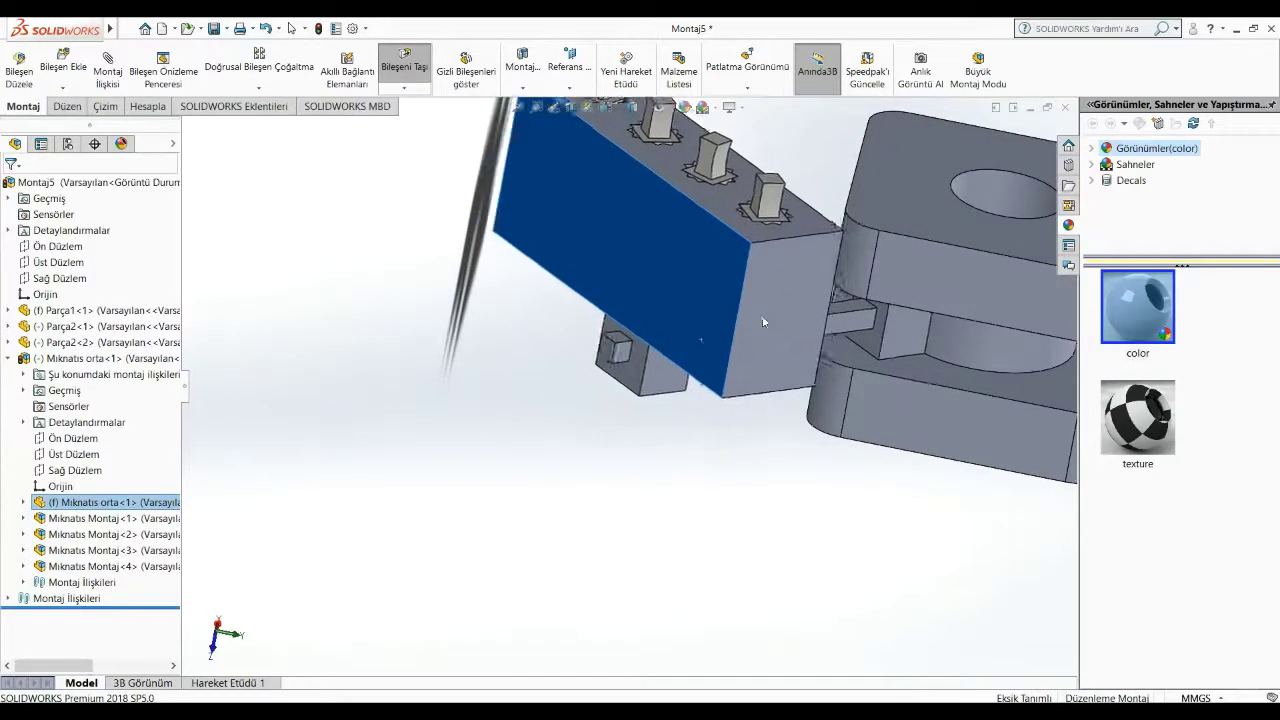
middle_drag(763, 322, 667, 282)
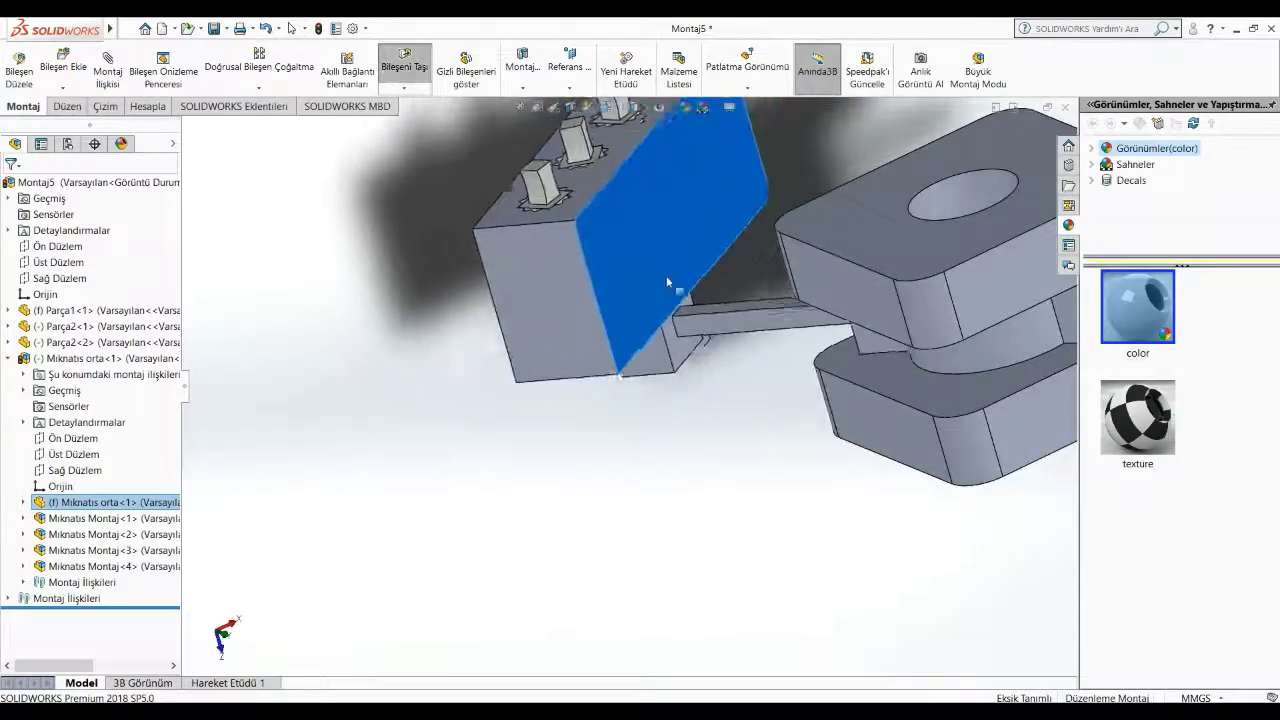
drag(667, 282, 694, 274)
key(Escape)
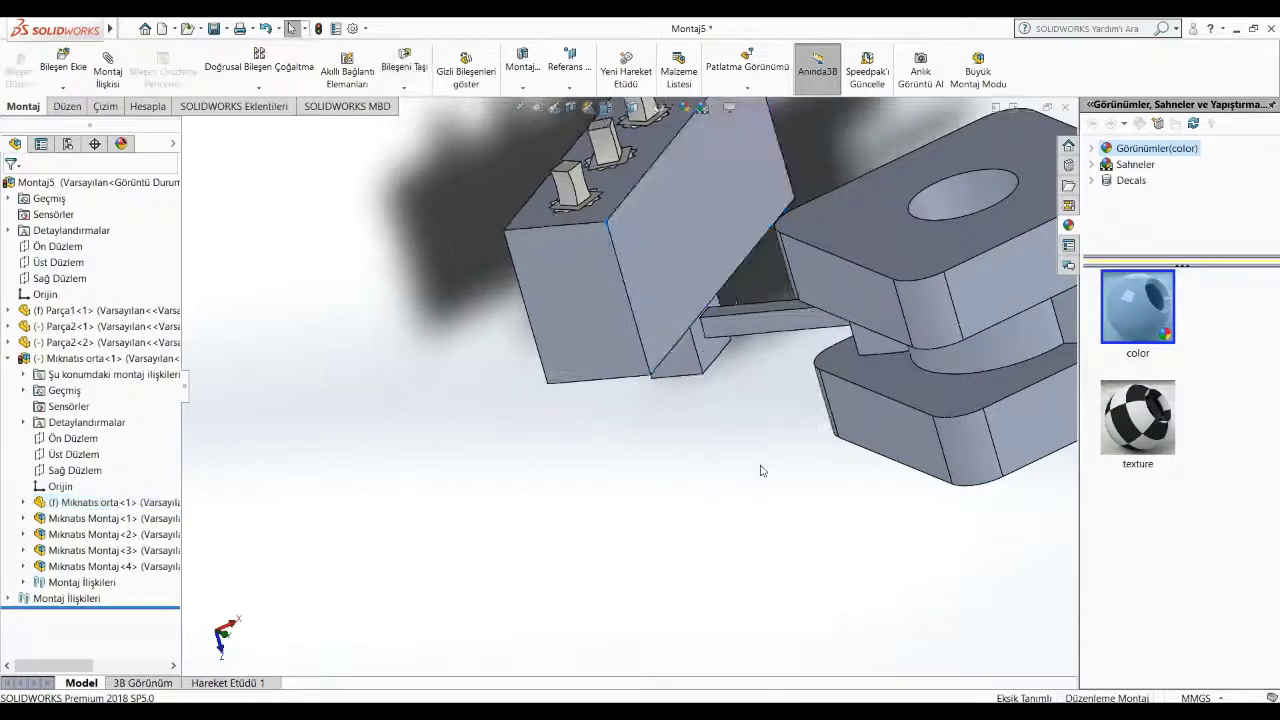
scroll(760, 470, up, 5)
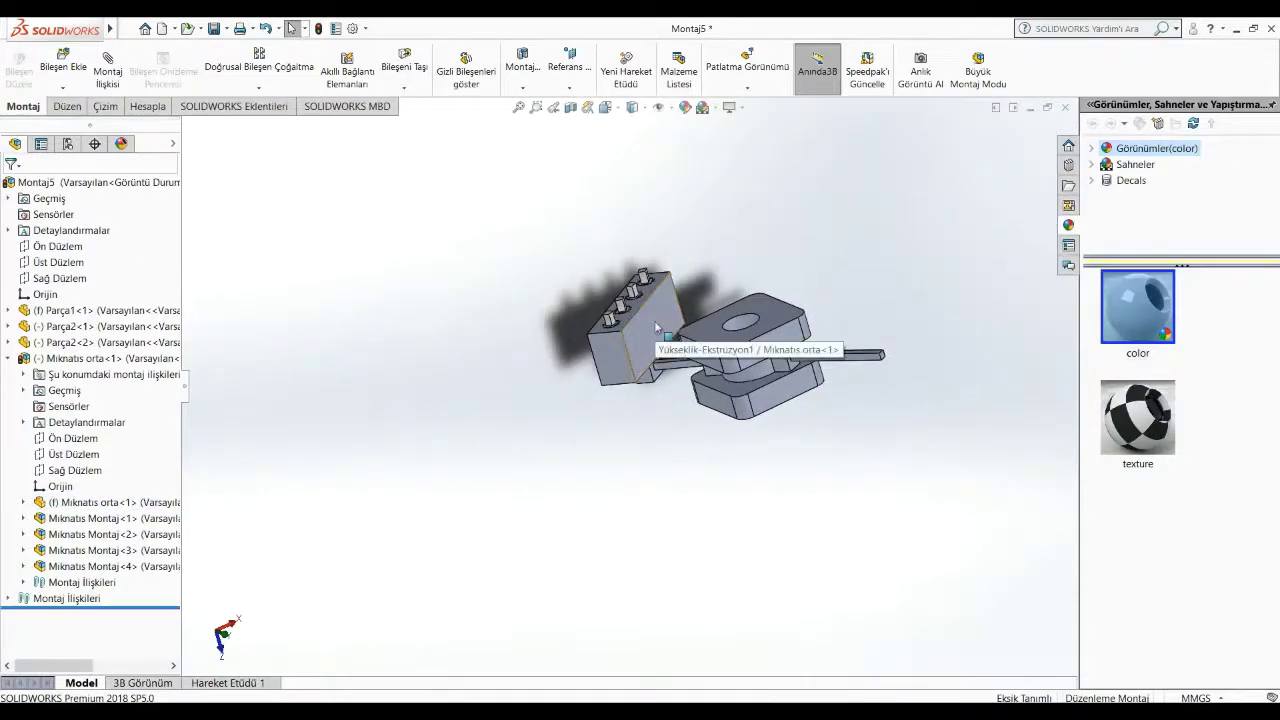
mouse_move(657, 327)
mouse_down()
mouse_move(955, 350)
mouse_move(612, 477)
mouse_up()
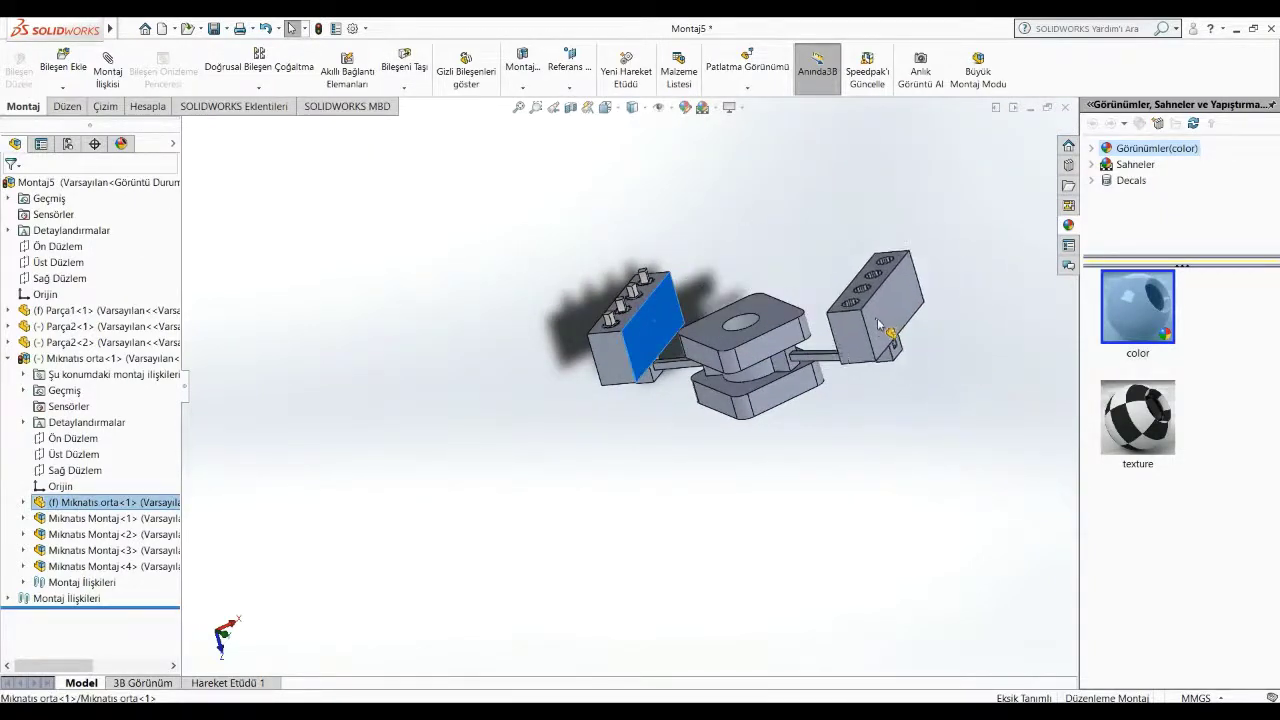
click(600, 455)
key(ctrl+z)
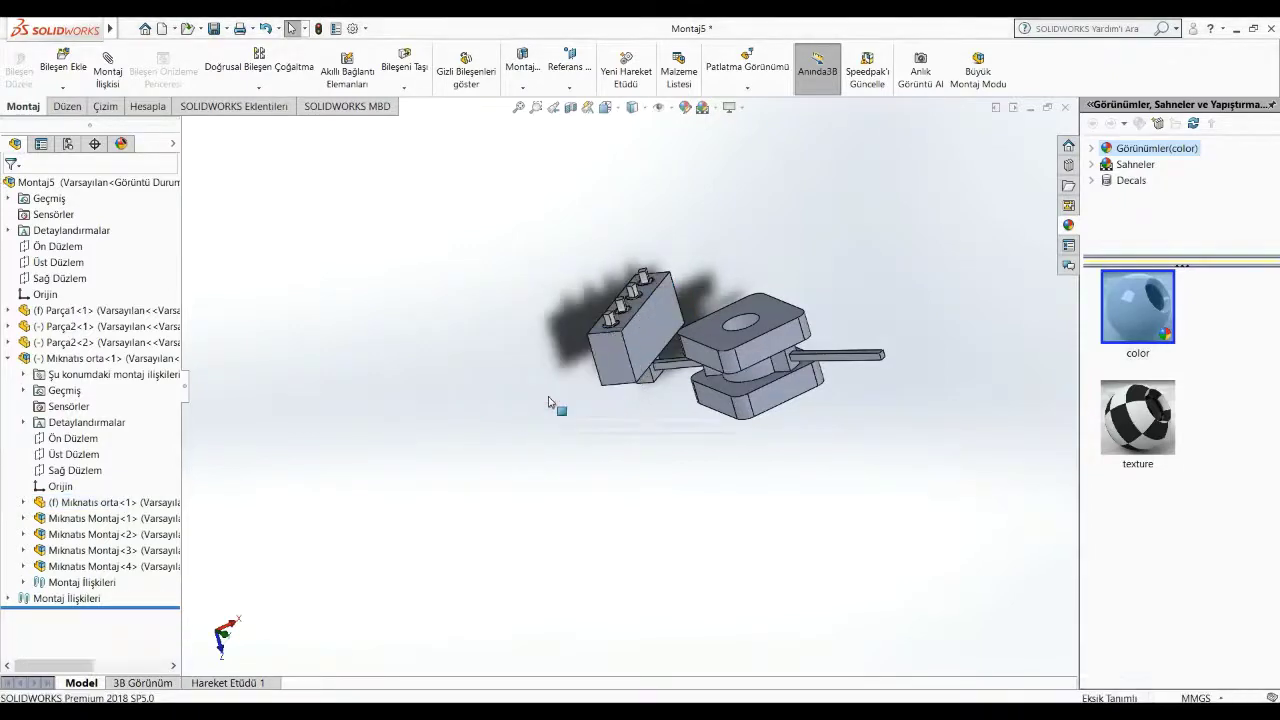
Step: Insert a second Mıknatıs orta block and place it right of the assembly
click(60, 68)
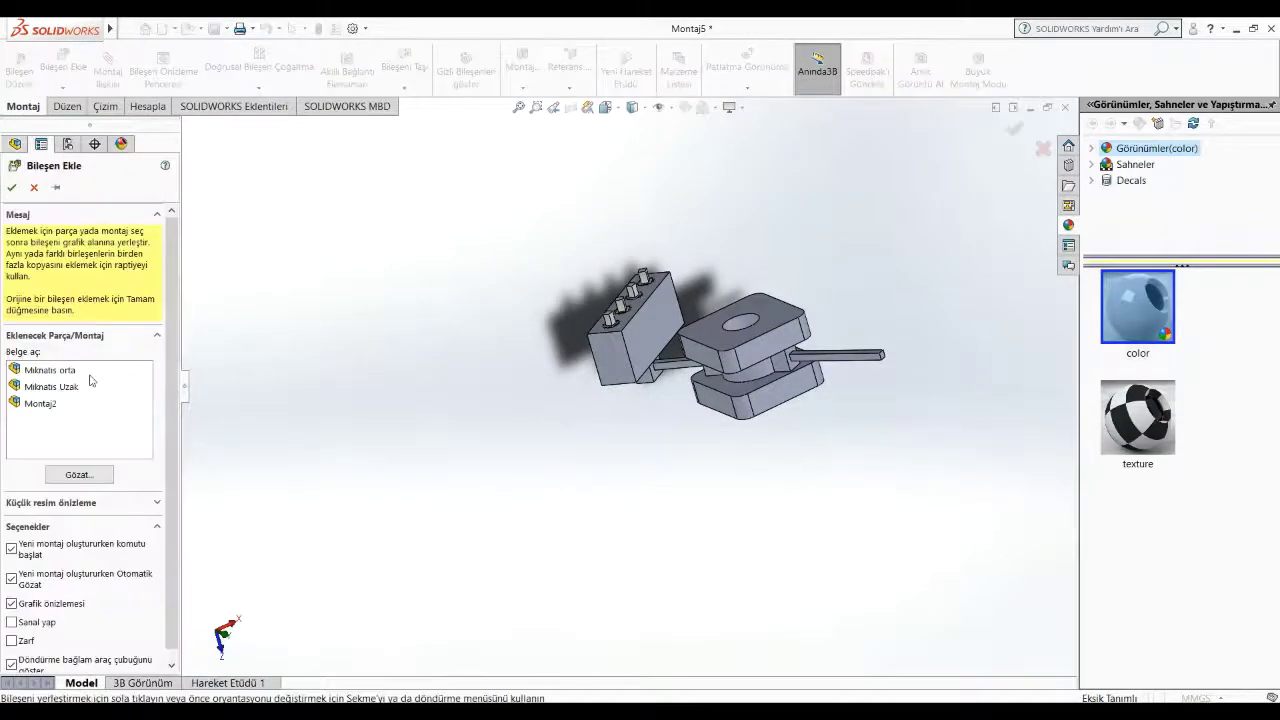
click(62, 371)
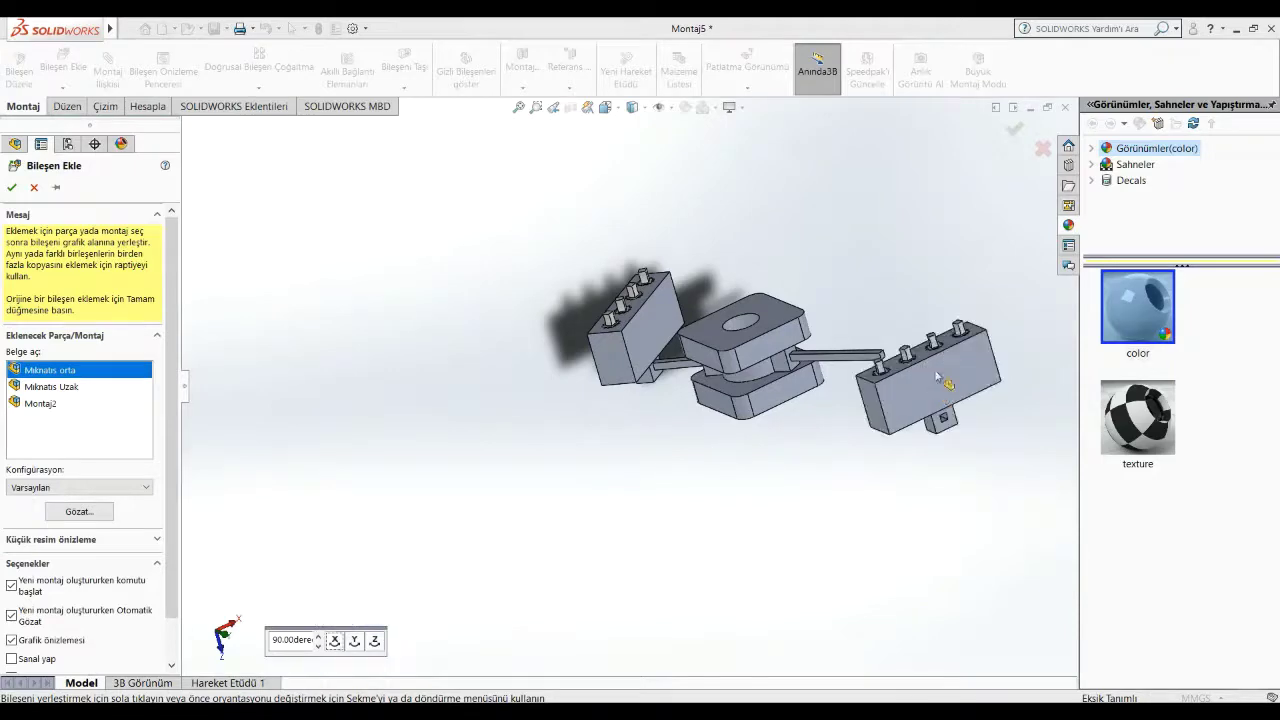
click(928, 338)
click(934, 428)
Step: Select the socket under the new magnet block and the top face of the arm bar
mouse_move(934, 428)
middle_down()
mouse_move(966, 414)
mouse_move(986, 423)
mouse_move(955, 351)
middle_up()
scroll(955, 351, down, 3)
click(800, 310)
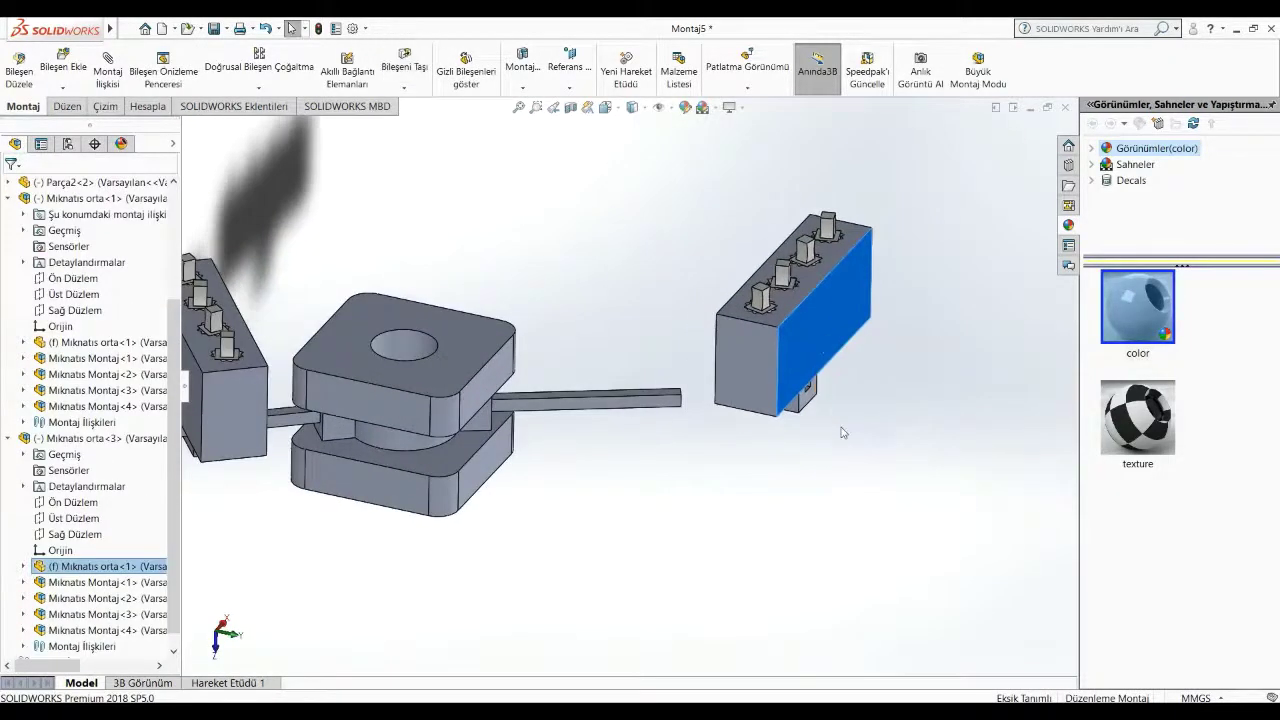
scroll(731, 391, down, 3)
click(729, 383)
mouse_move(729, 383)
middle_down()
mouse_move(640, 340)
mouse_move(604, 261)
middle_up()
click(628, 340)
mouse_move(628, 340)
middle_down()
mouse_move(831, 449)
mouse_move(392, 392)
middle_up()
ctrl+click(425, 430)
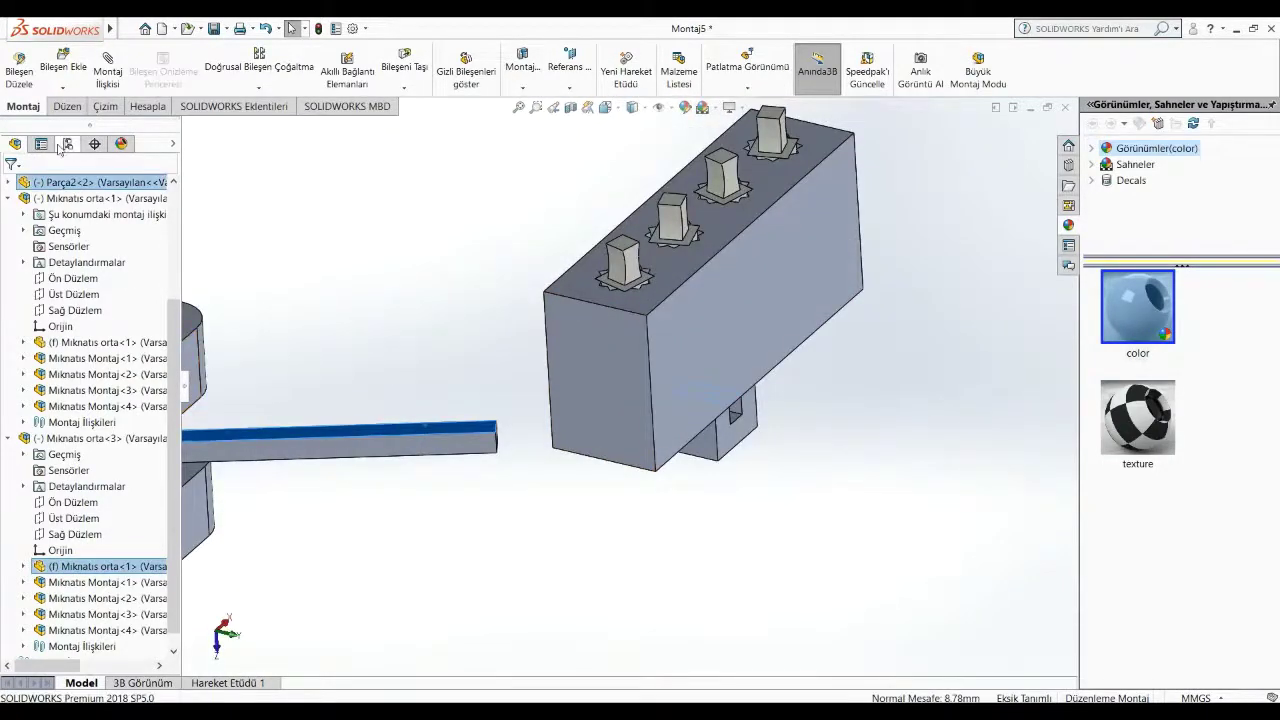
Step: Add two Coincident mates between the block's socket faces and the arm bar faces
click(107, 68)
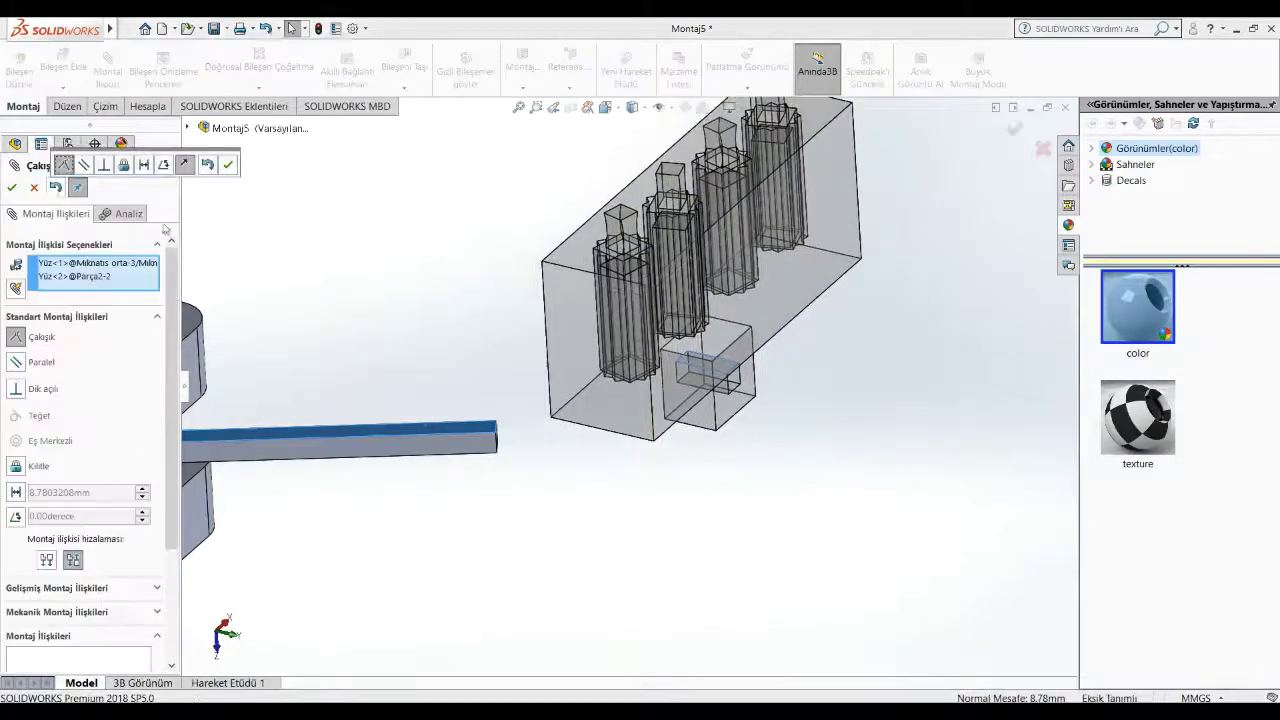
click(12, 187)
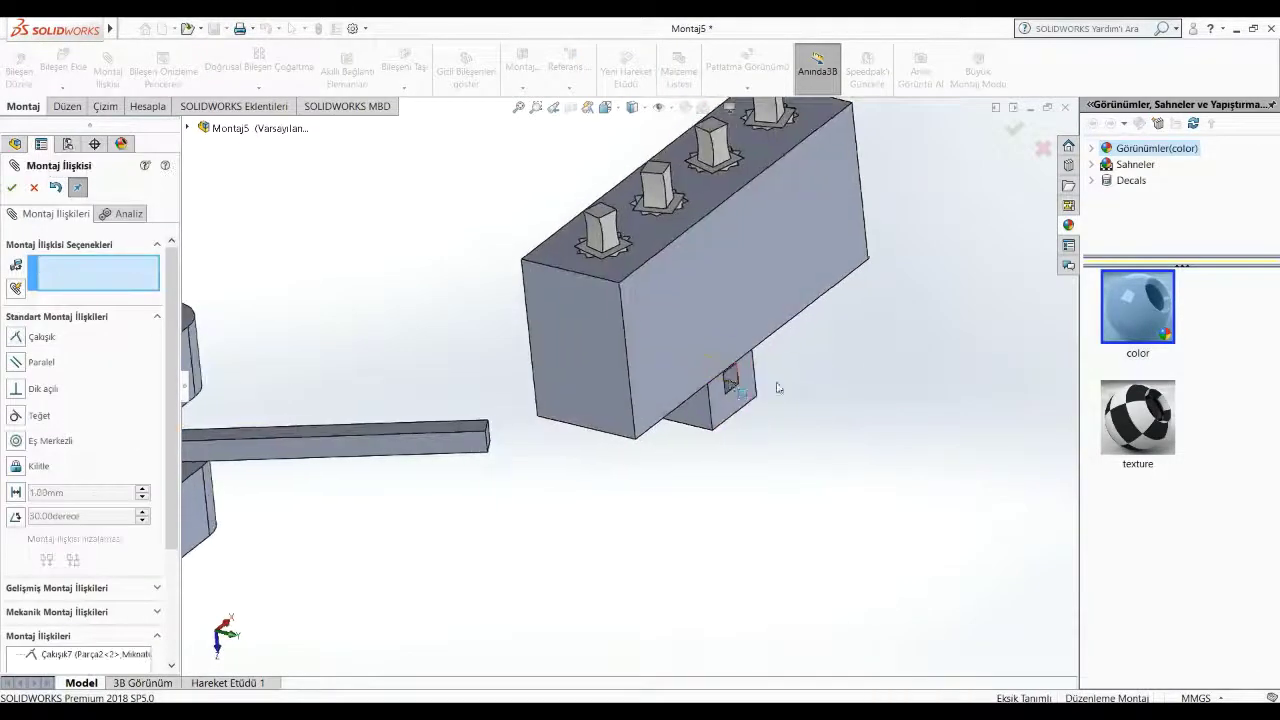
click(735, 379)
middle_drag(500, 508, 466, 460)
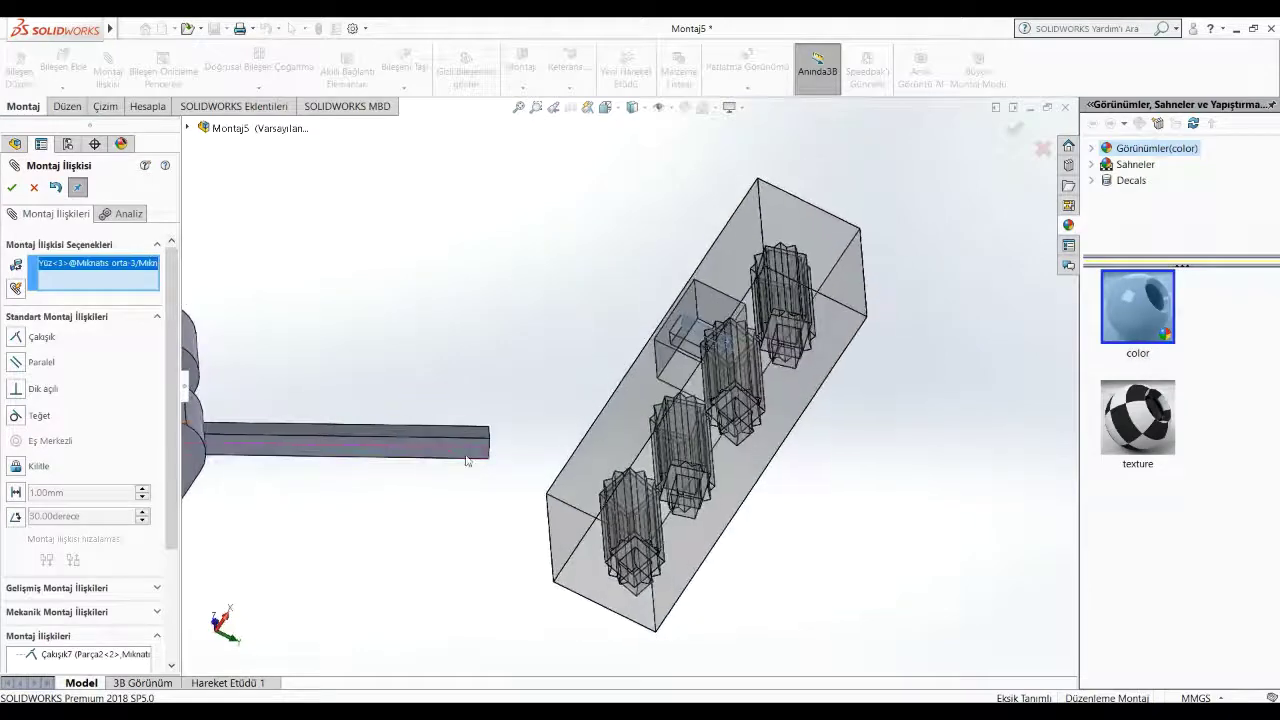
click(464, 430)
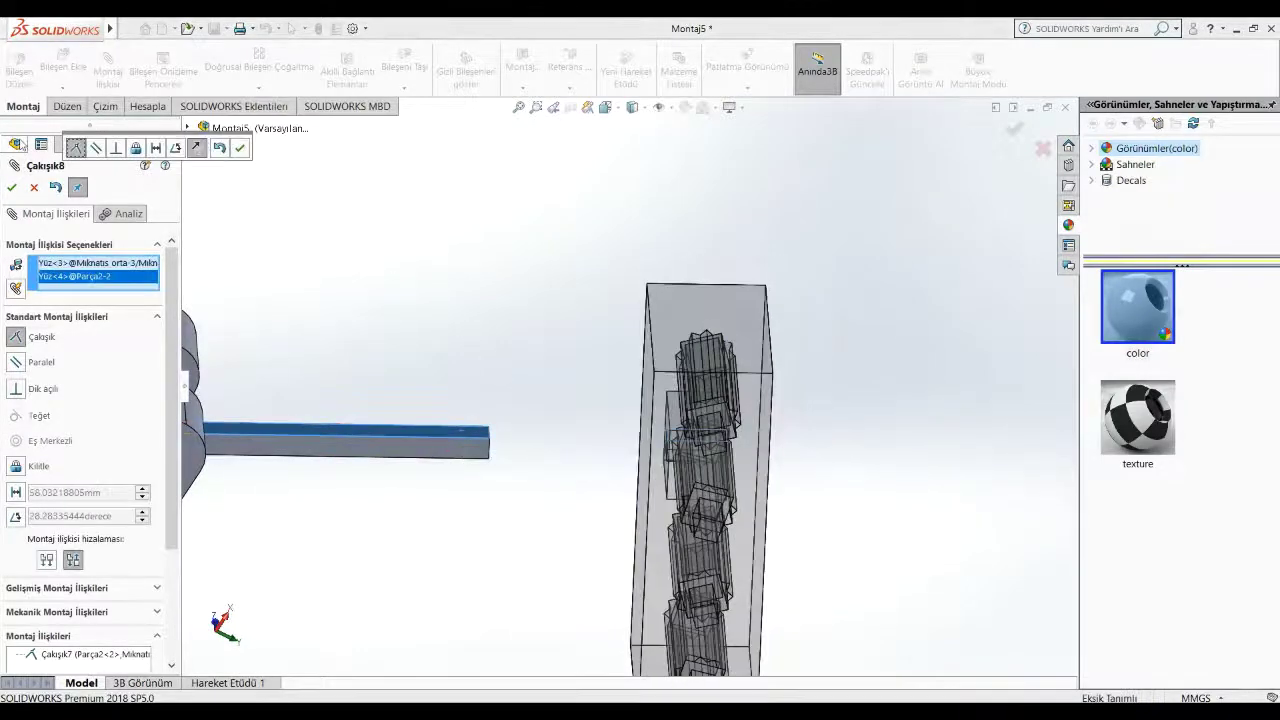
click(12, 187)
Step: Select matching edges on the magnet block and the arm bar
mouse_move(463, 380)
middle_down()
mouse_move(457, 166)
mouse_move(560, 337)
mouse_move(537, 289)
middle_up()
click(651, 391)
mouse_move(651, 391)
middle_down()
mouse_move(429, 377)
mouse_move(597, 374)
mouse_move(727, 435)
middle_up()
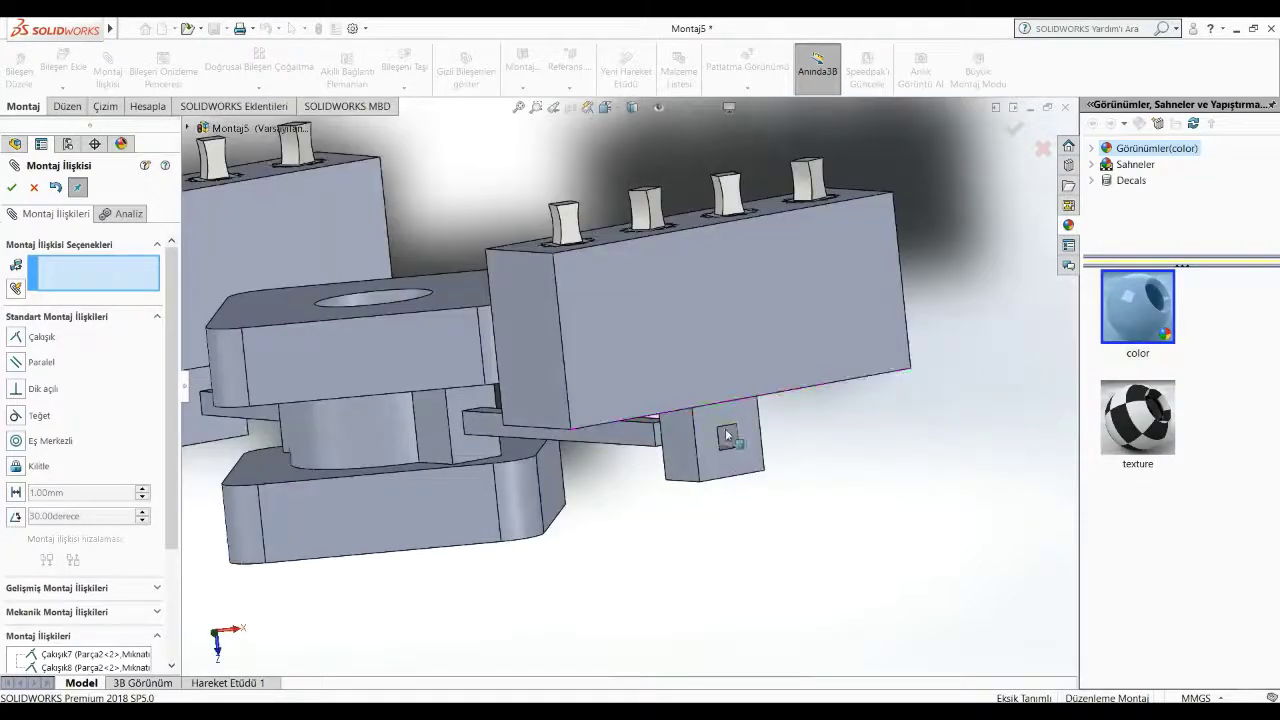
click(728, 451)
middle_drag(846, 454, 929, 491)
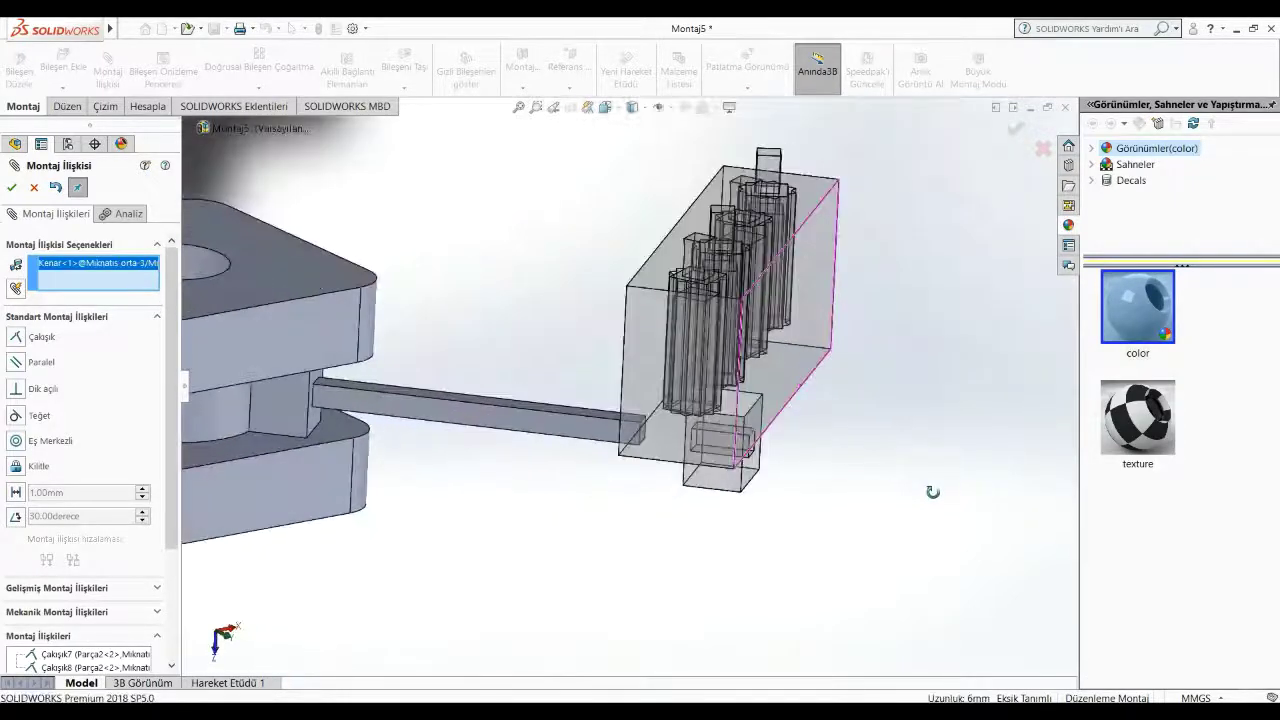
middle_drag(561, 401, 631, 430)
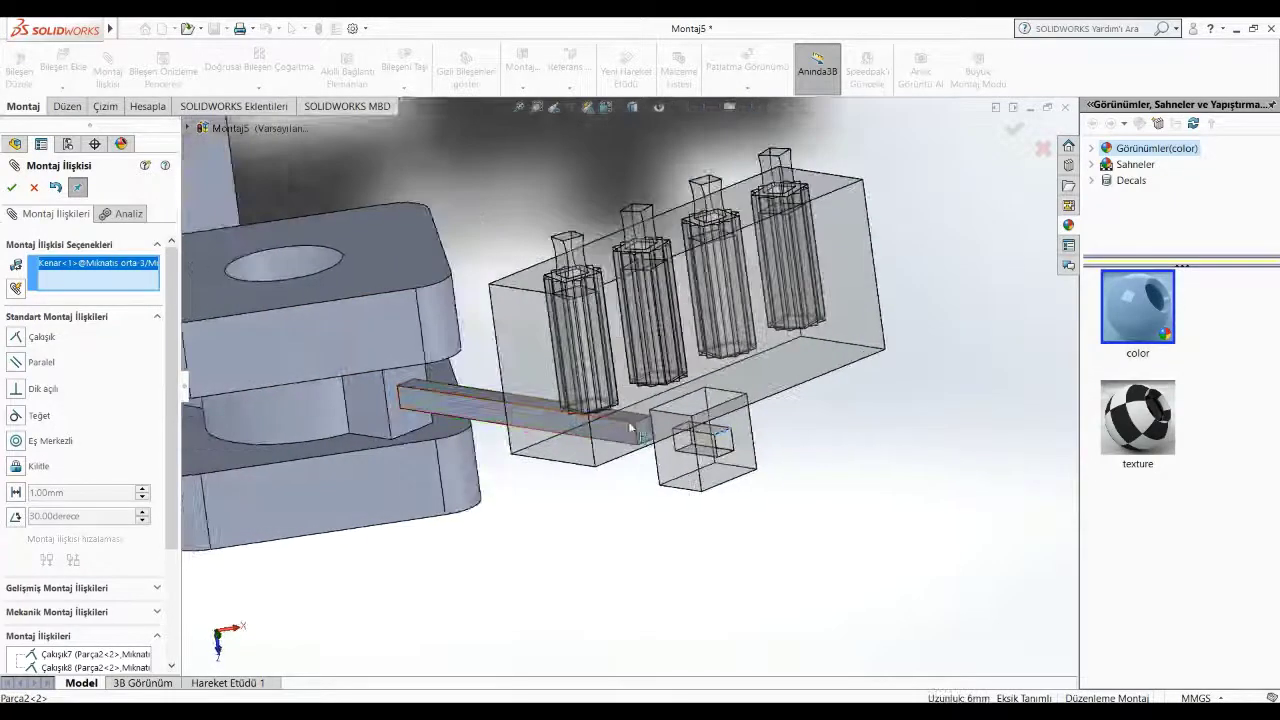
click(641, 427)
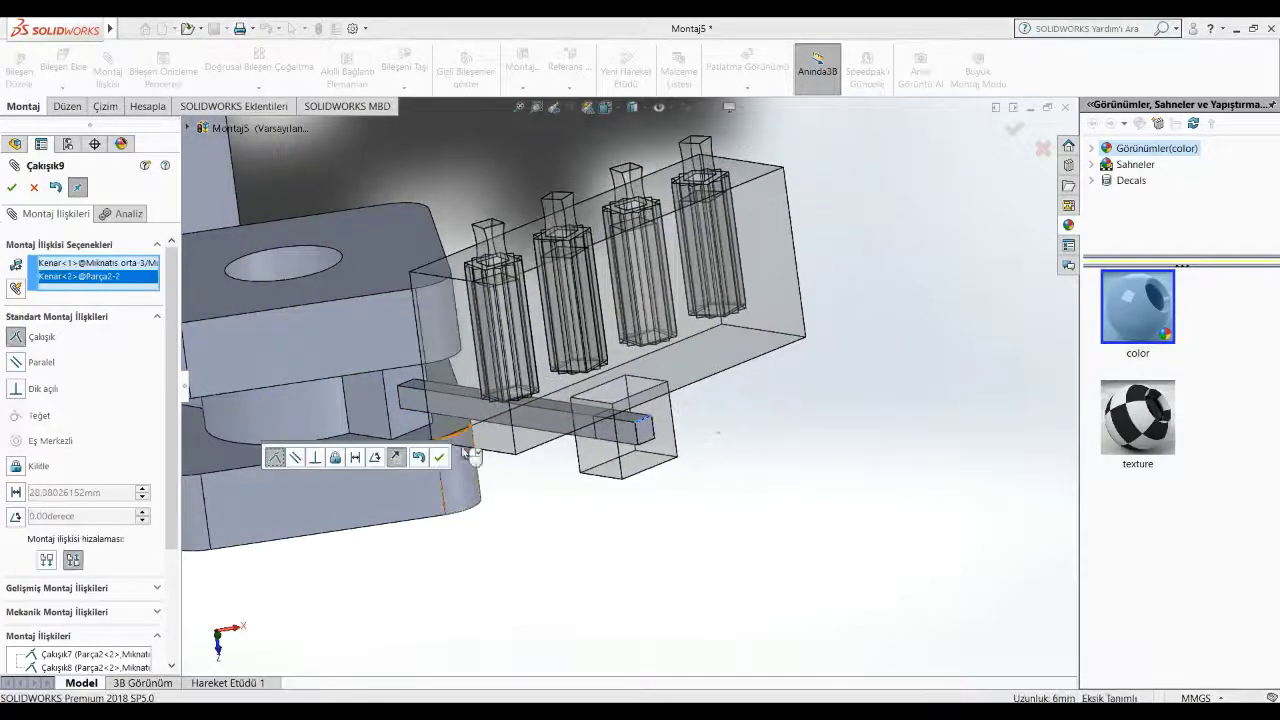
Step: Make those edges an Advanced limit distance mate with a 30 mm maximum
click(77, 587)
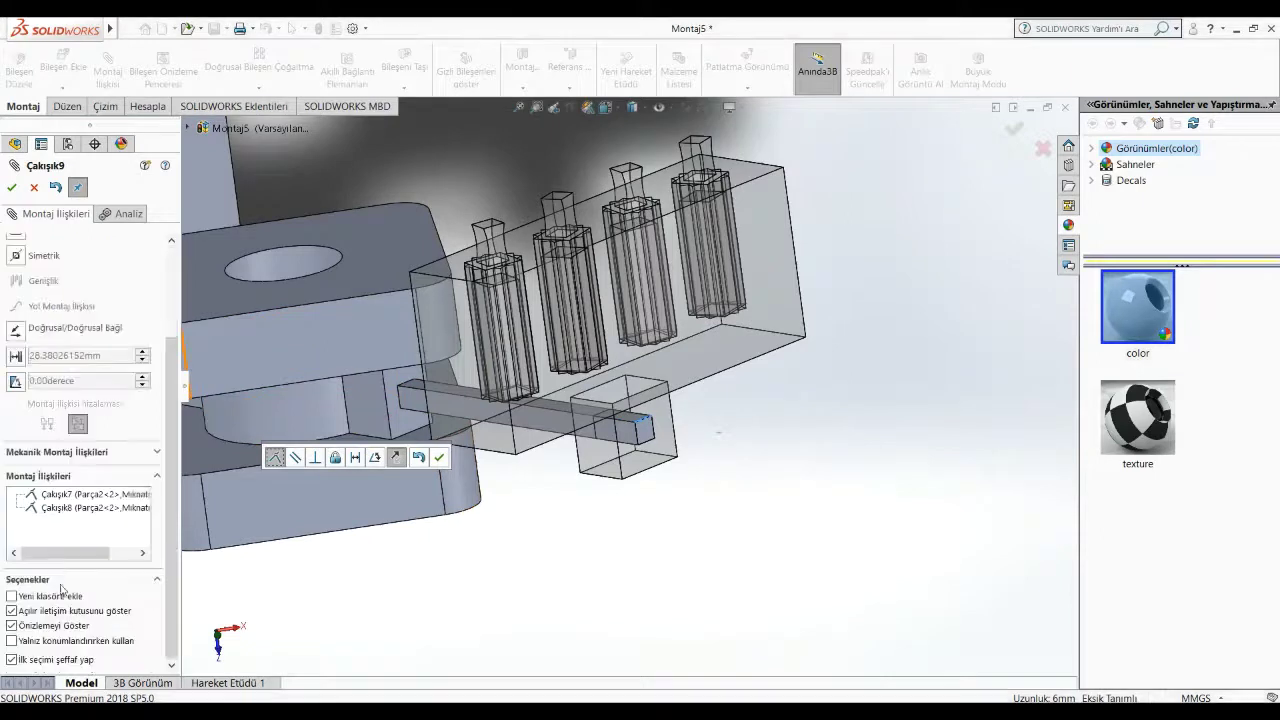
click(16, 357)
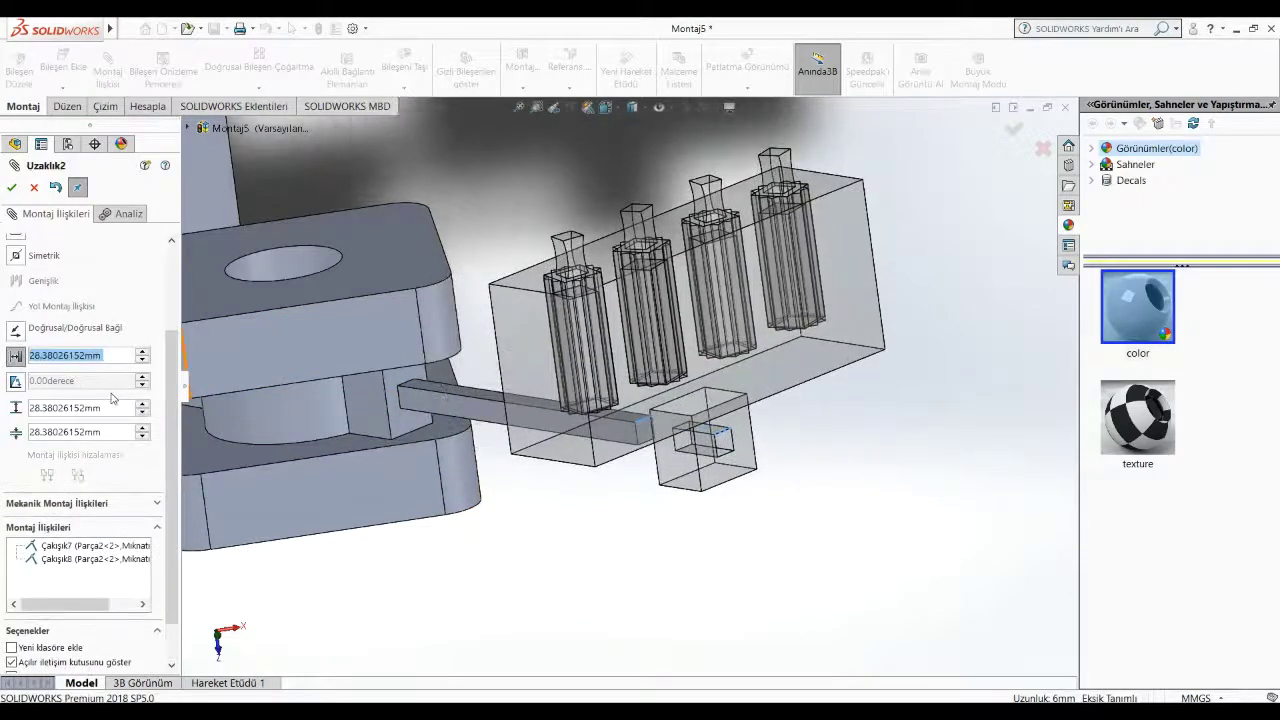
text(0.00mm)
click(37, 408)
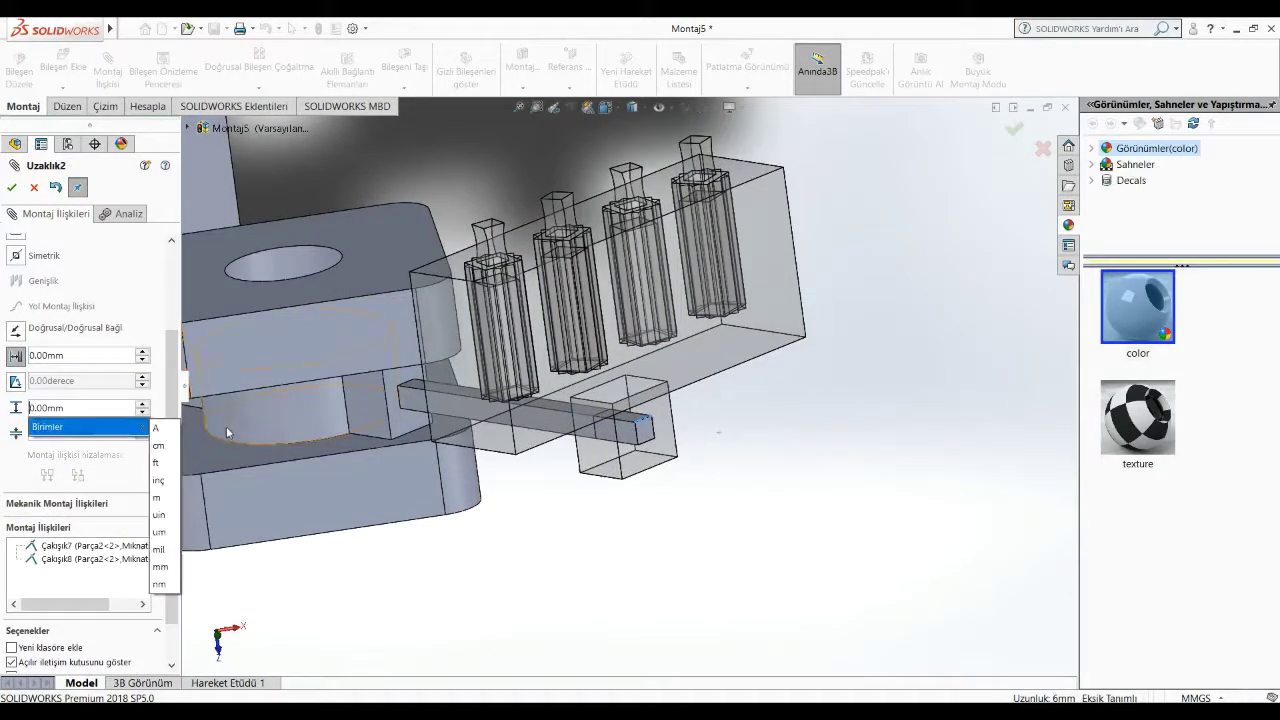
text(3)
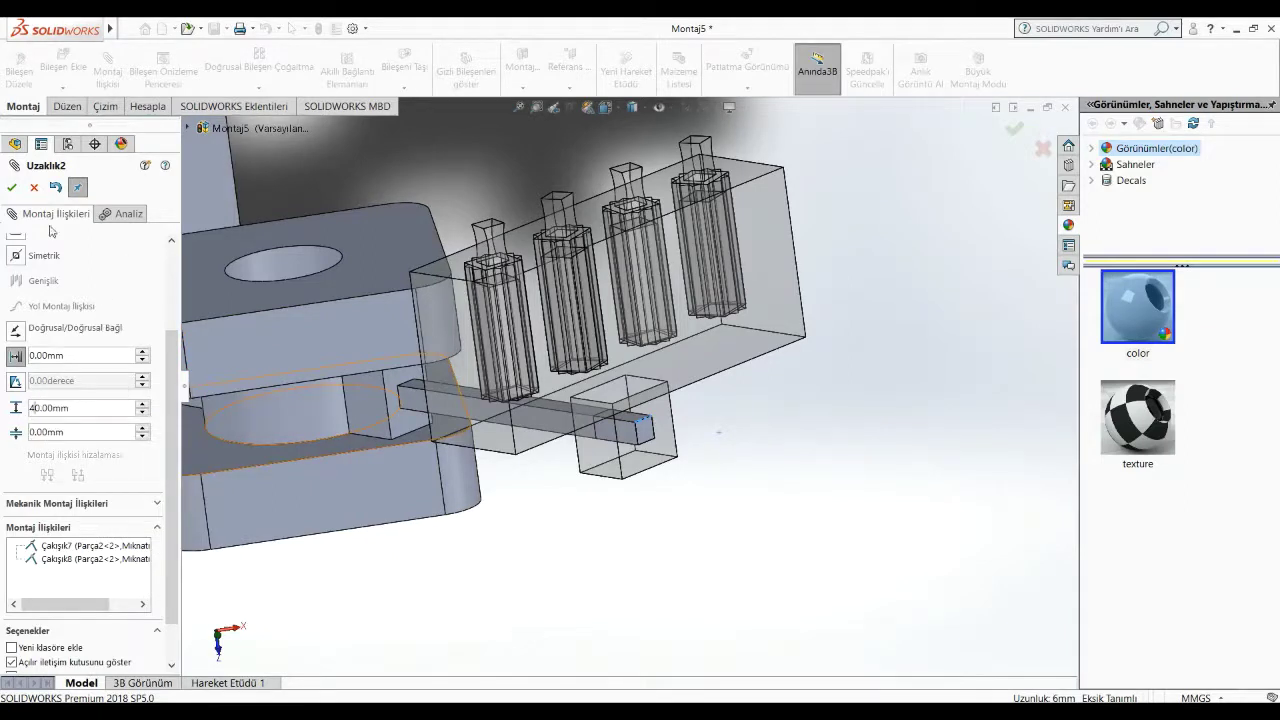
click(12, 188)
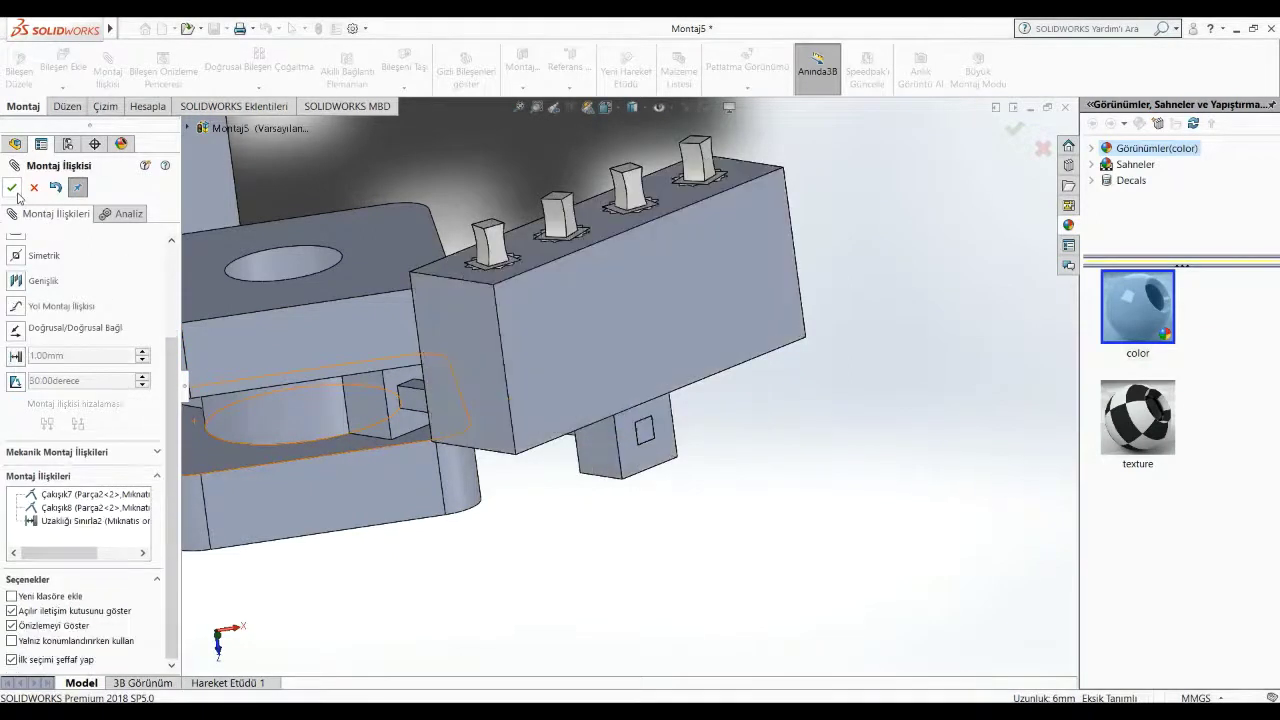
Step: Drag the right magnet block outward to test that its mates hold
drag(454, 361, 477, 340)
mouse_move(477, 340)
middle_down()
mouse_move(863, 429)
mouse_move(780, 400)
mouse_move(433, 349)
middle_up()
click(432, 349)
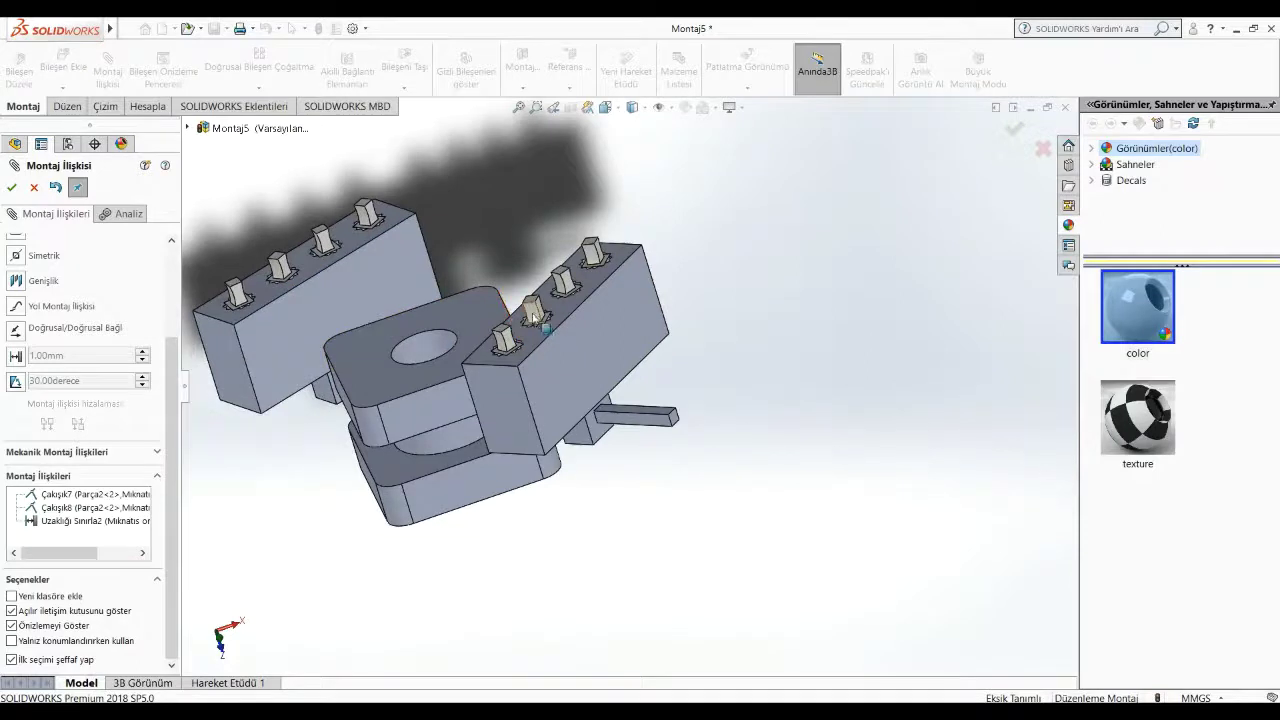
mouse_move(534, 318)
mouse_down()
mouse_move(655, 295)
mouse_move(597, 193)
mouse_up()
scroll(225, 215, down, 2)
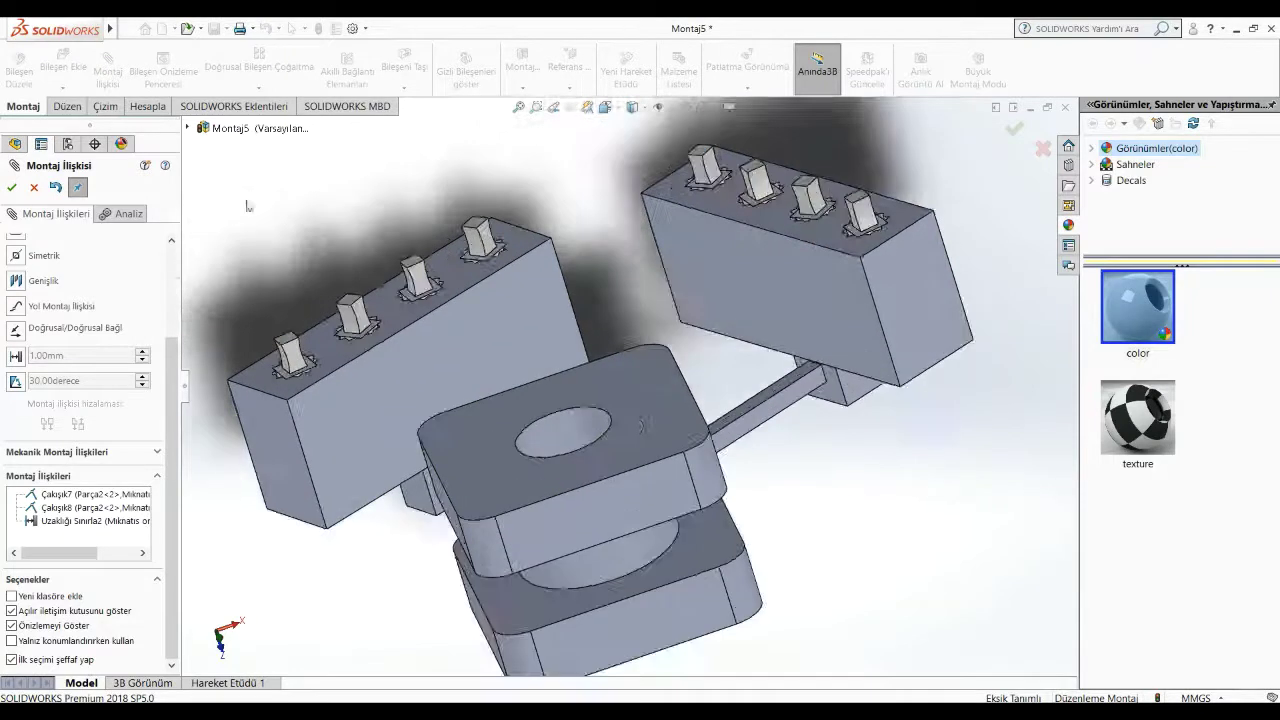
scroll(225, 215, down, 2)
Step: Swing the left block and then the right block to test their distance limits
click(541, 212)
mouse_move(541, 212)
mouse_down()
mouse_move(557, 249)
mouse_move(500, 180)
mouse_move(706, 318)
mouse_up()
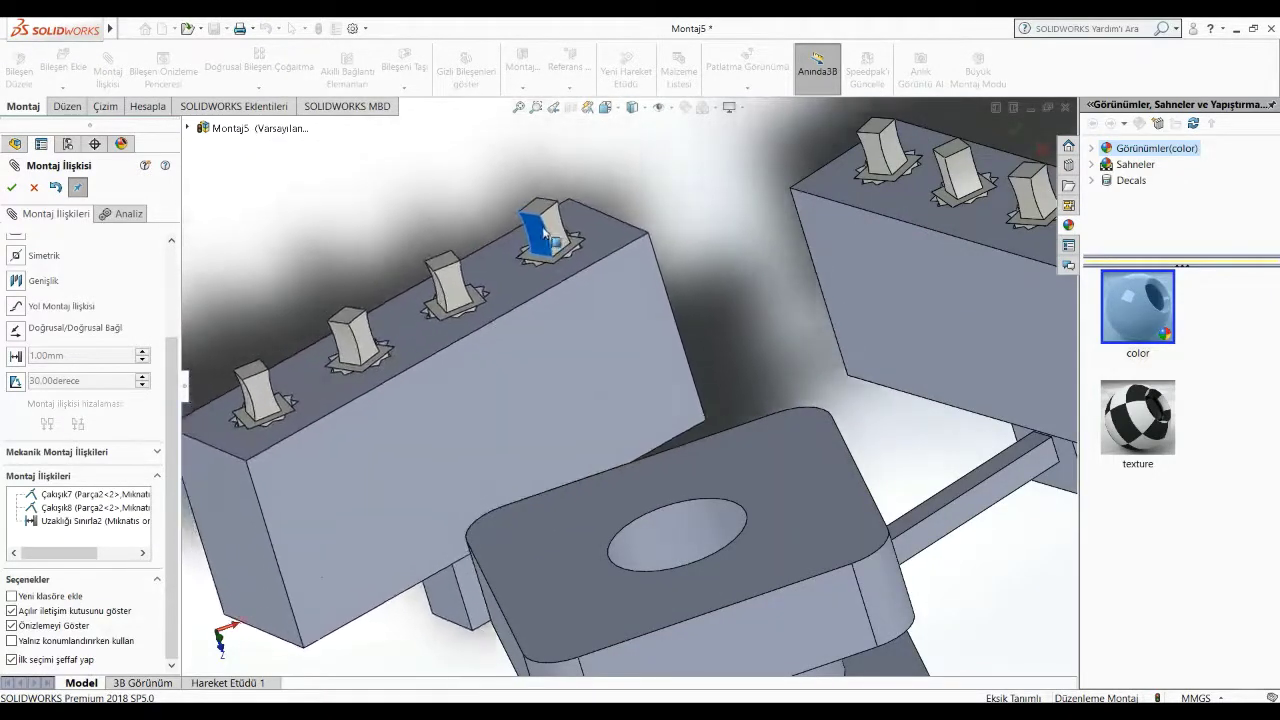
scroll(706, 318, up, 2)
scroll(706, 318, up, 2)
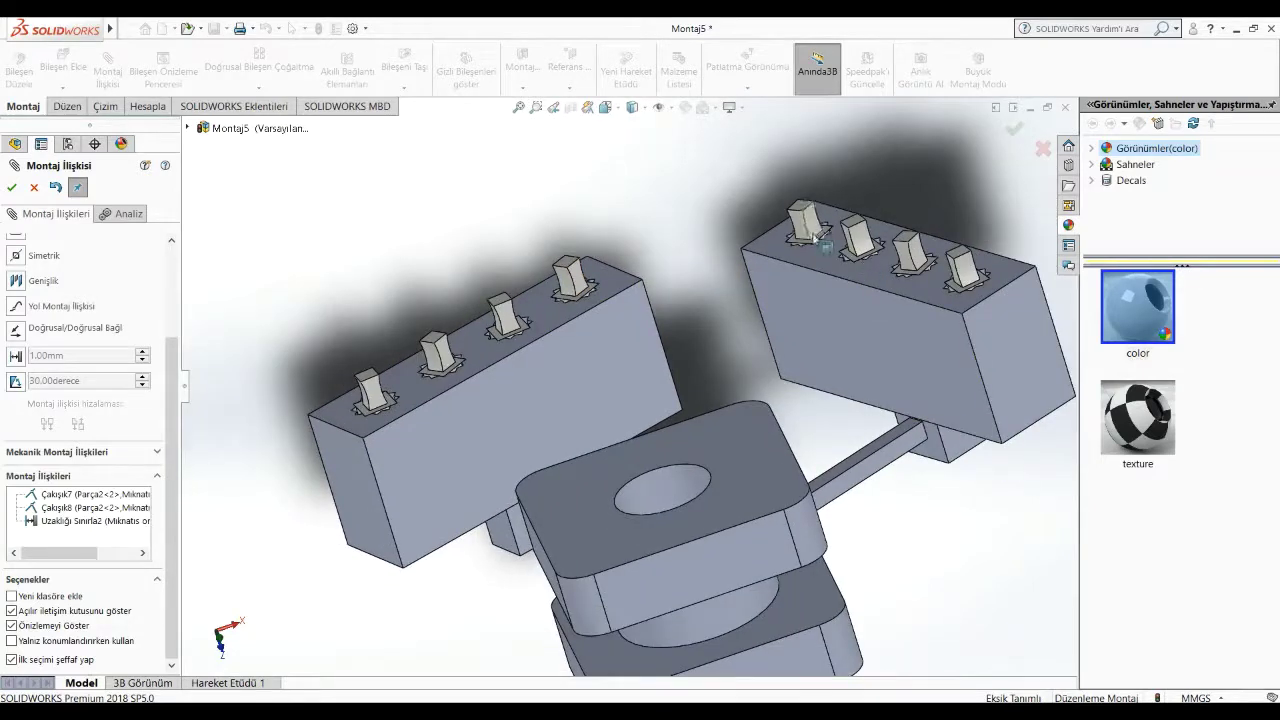
mouse_move(805, 222)
mouse_down()
mouse_move(771, 203)
mouse_move(729, 206)
mouse_move(660, 410)
mouse_up()
click(446, 372)
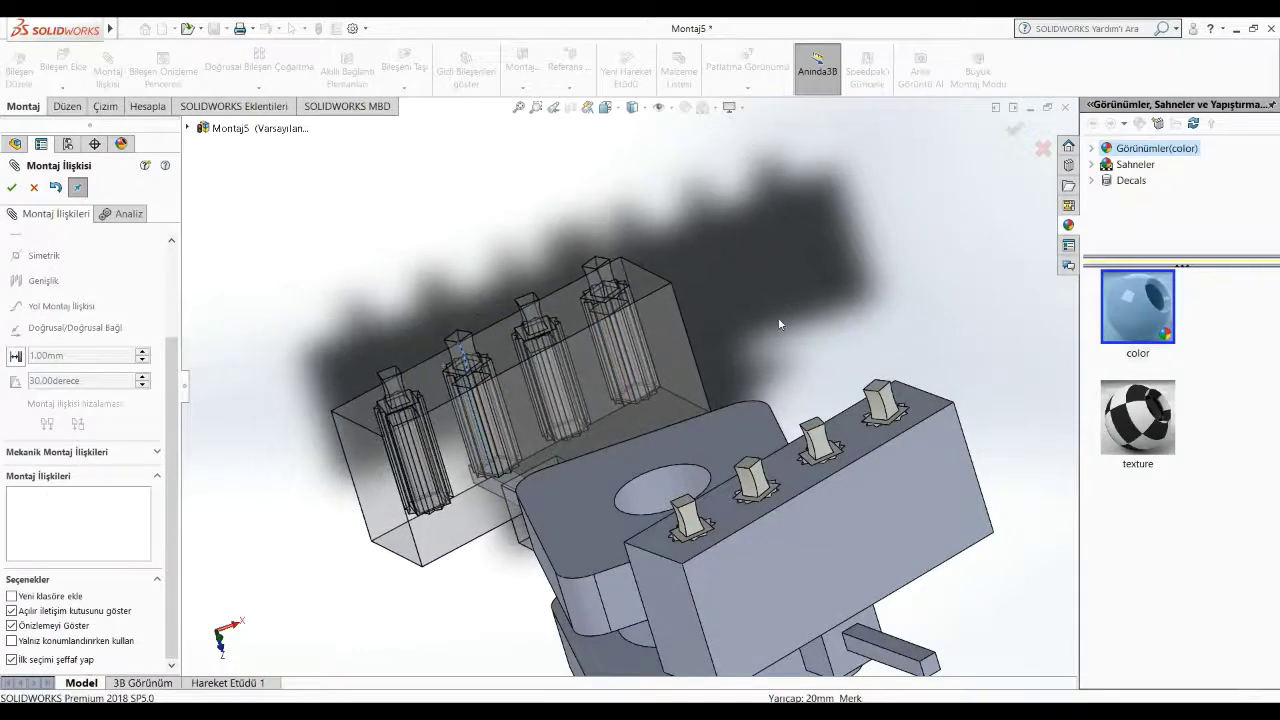
Step: Close the mate settings and view the magnet blocks face-on
key(Escape)
scroll(789, 320, up, 3)
mouse_move(789, 320)
middle_down()
mouse_move(903, 363)
mouse_move(952, 459)
mouse_move(843, 290)
middle_up()
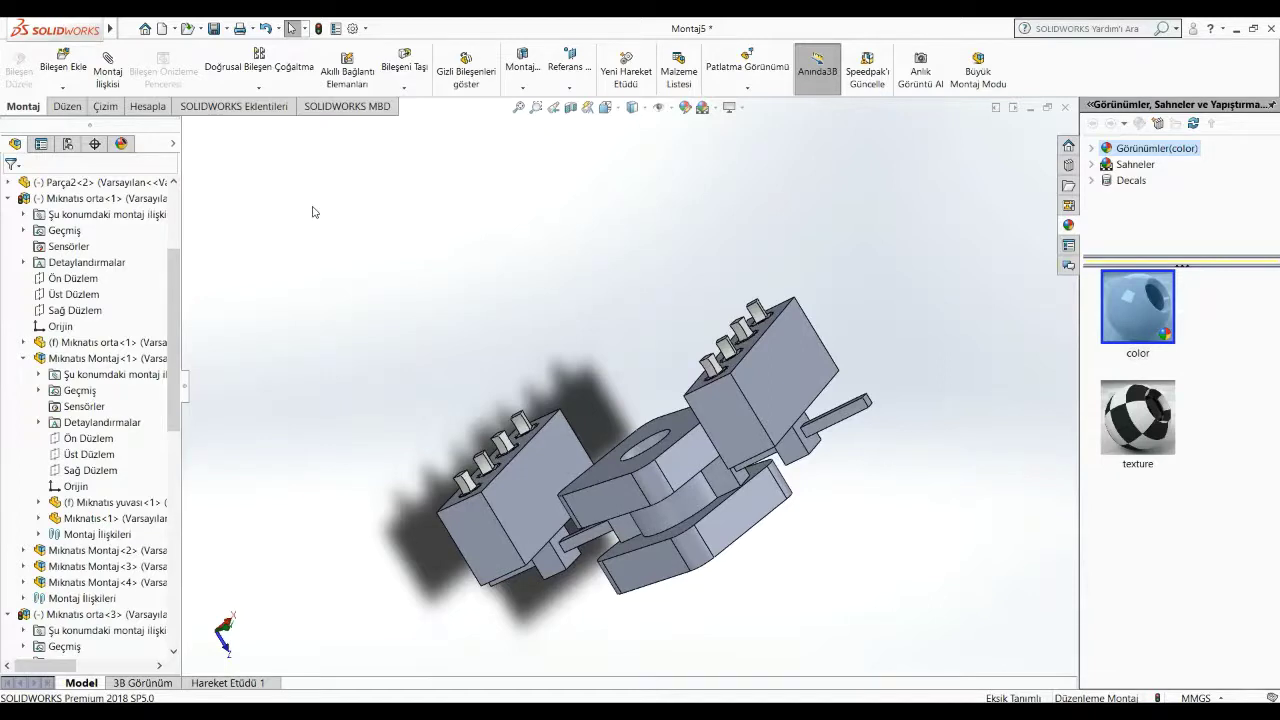
Step: Create a new assembly and place Parça1 as its first, fixed component
click(170, 28)
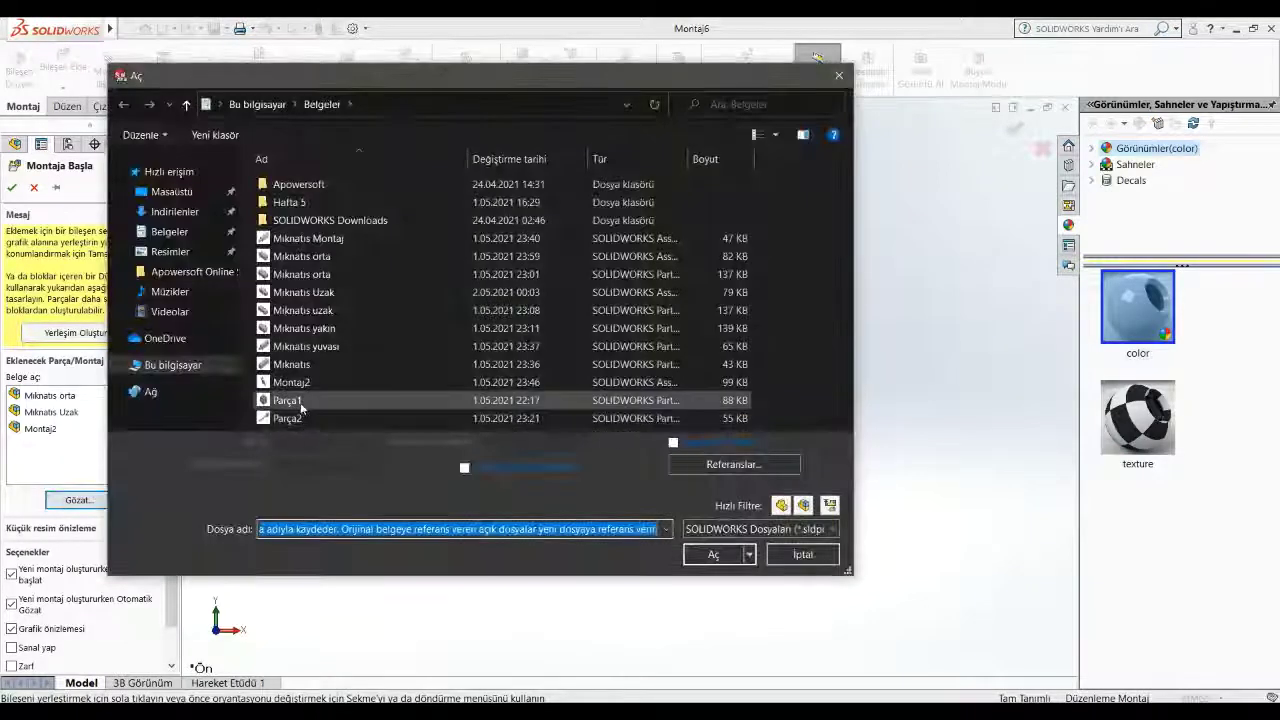
click(300, 400)
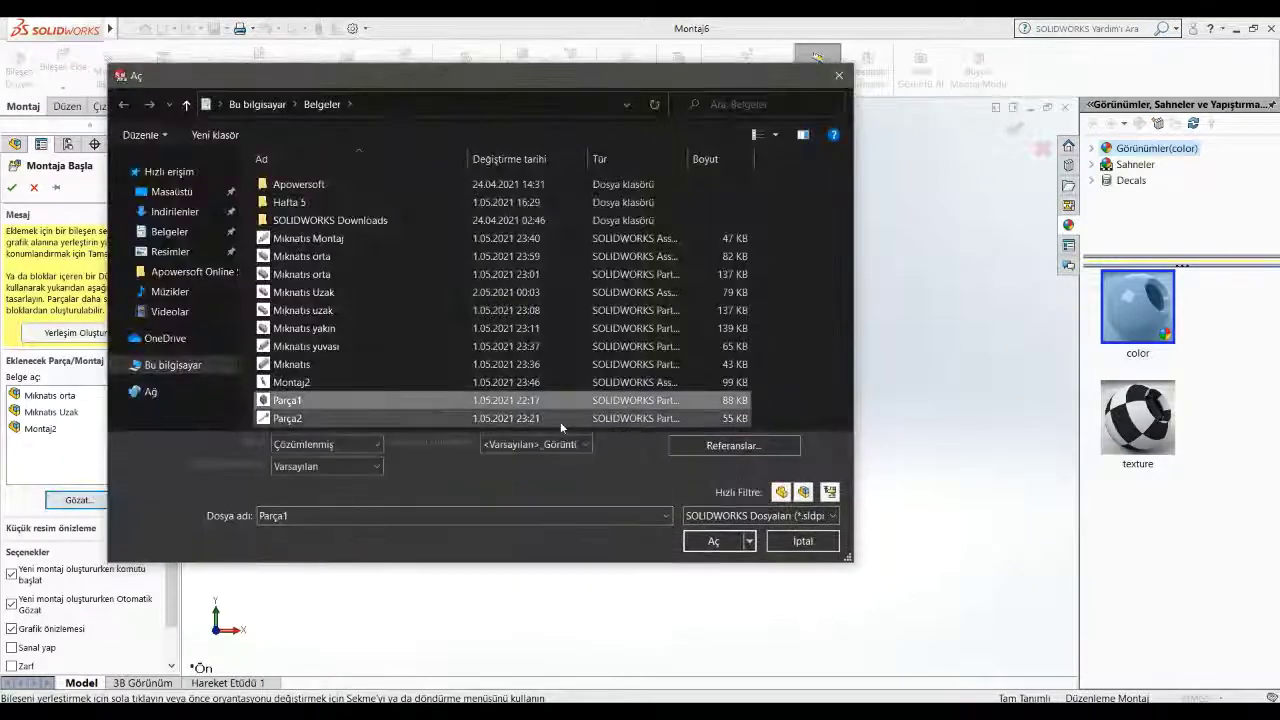
click(705, 541)
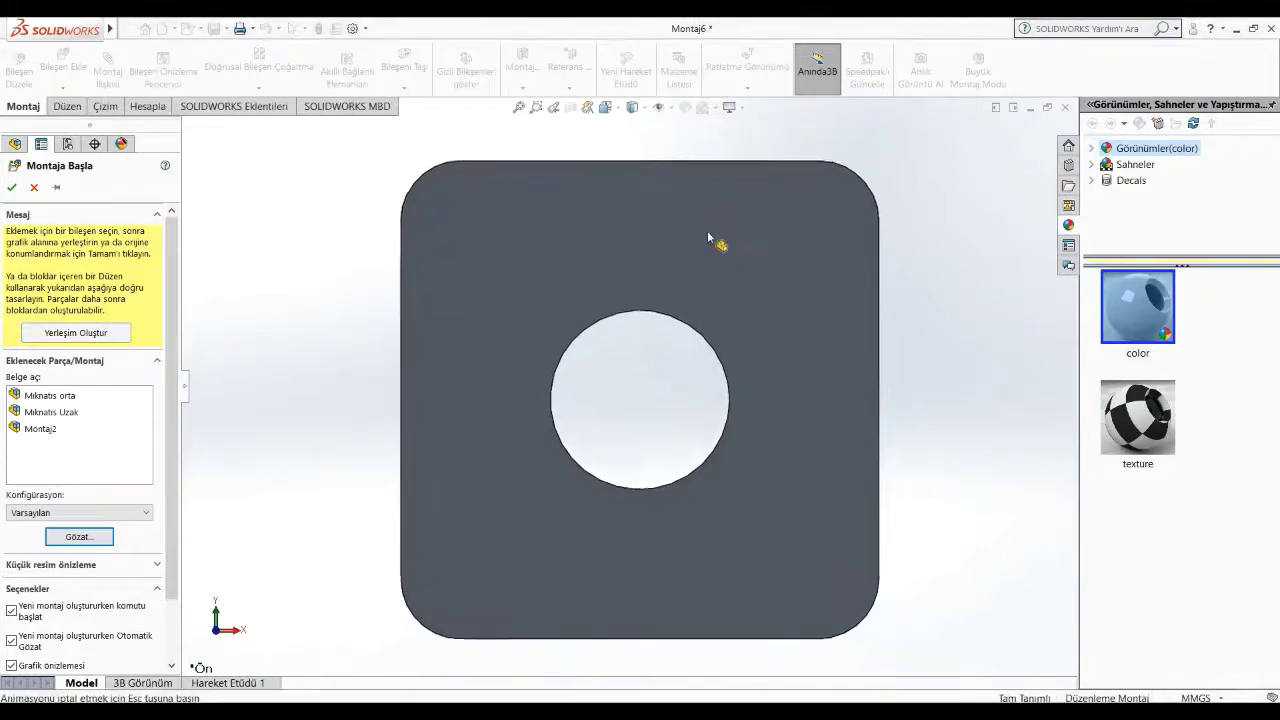
click(708, 237)
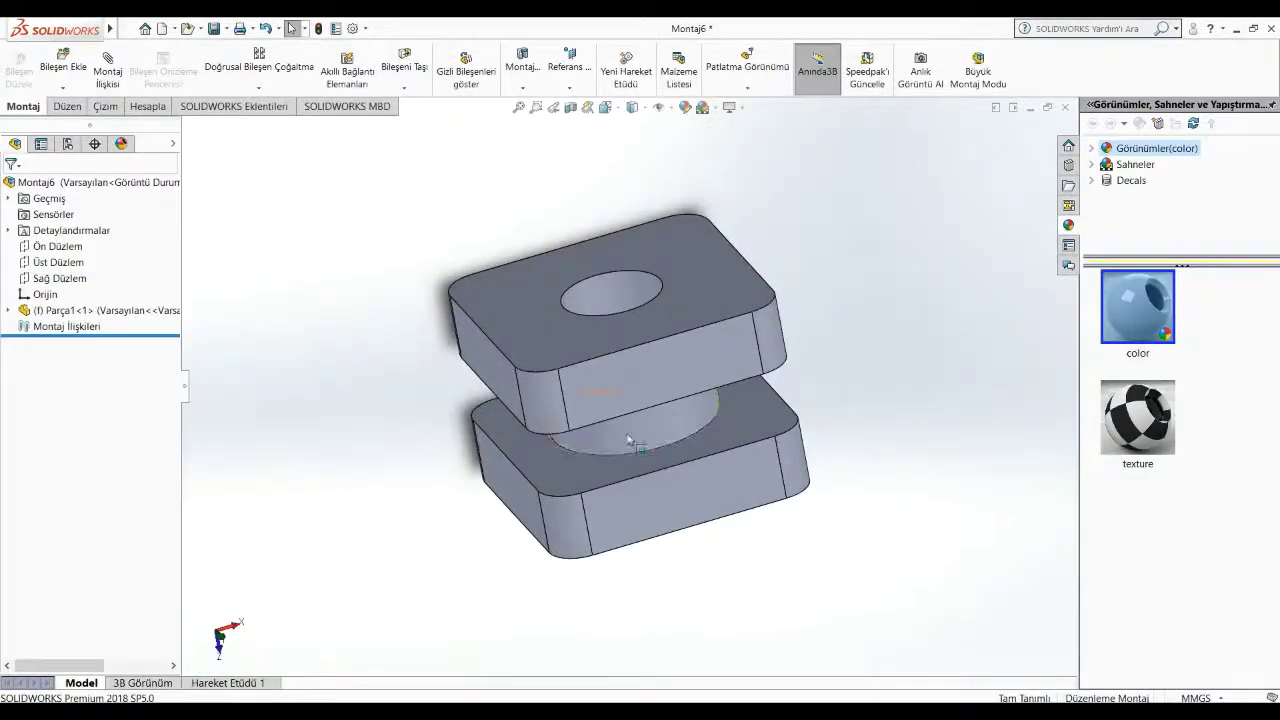
Step: Insert Parça2 and place two copies, one left and one right of the block
click(82, 71)
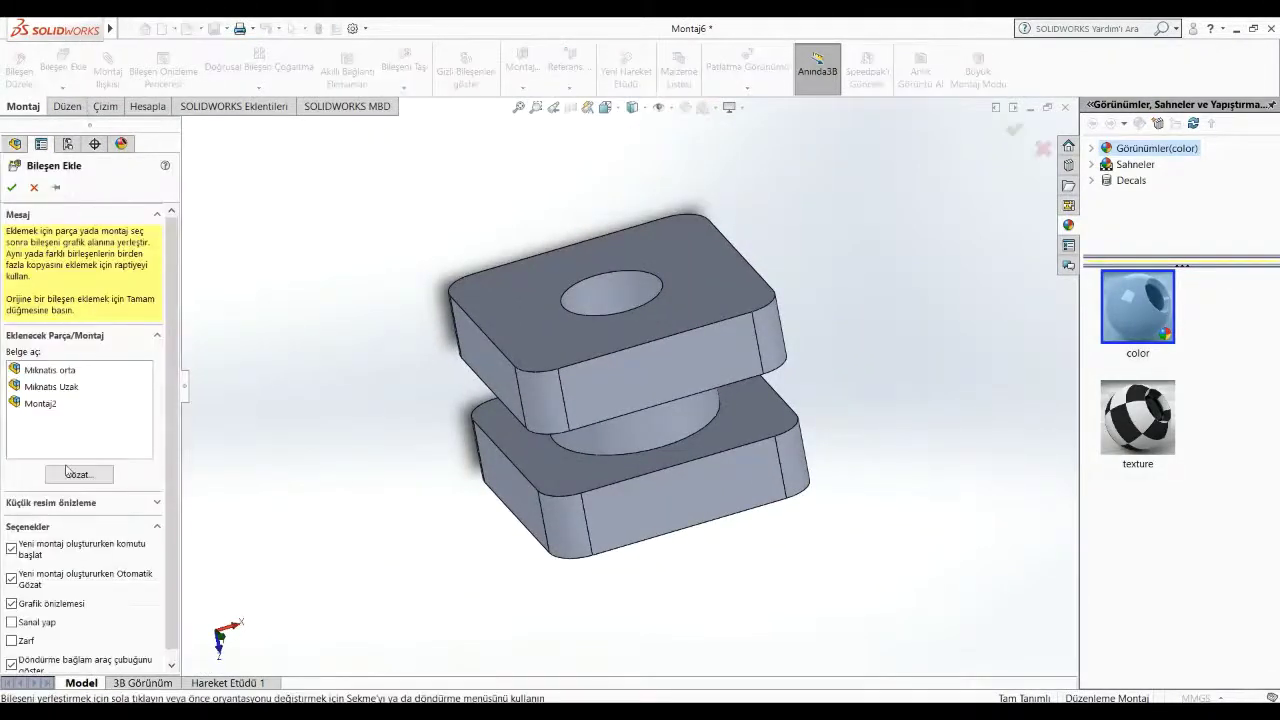
click(67, 471)
click(300, 418)
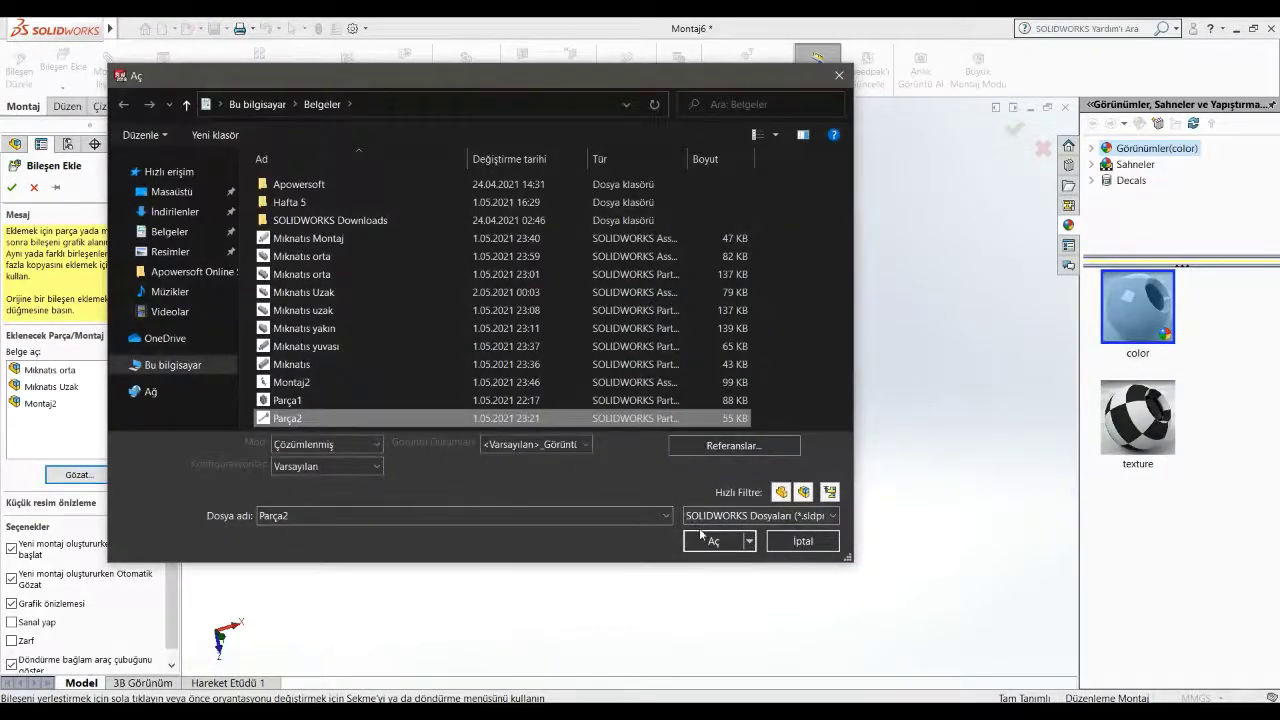
click(708, 540)
drag(337, 330, 911, 381)
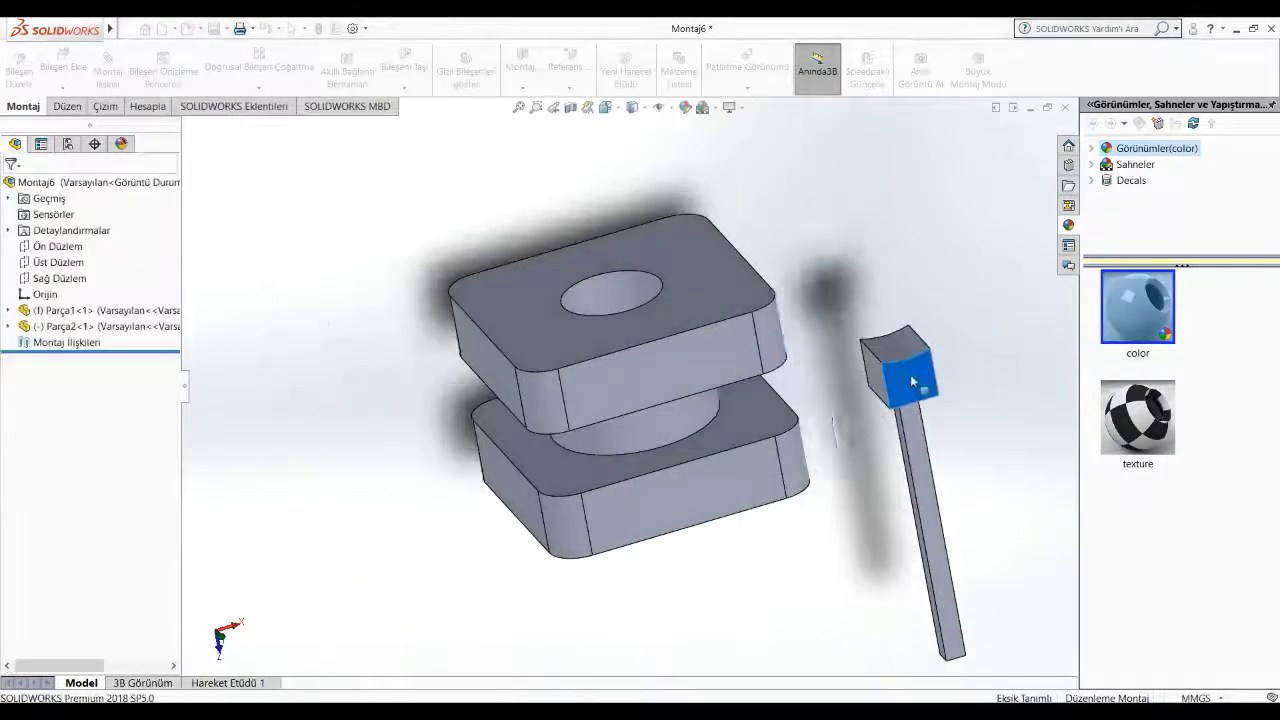
click(330, 297)
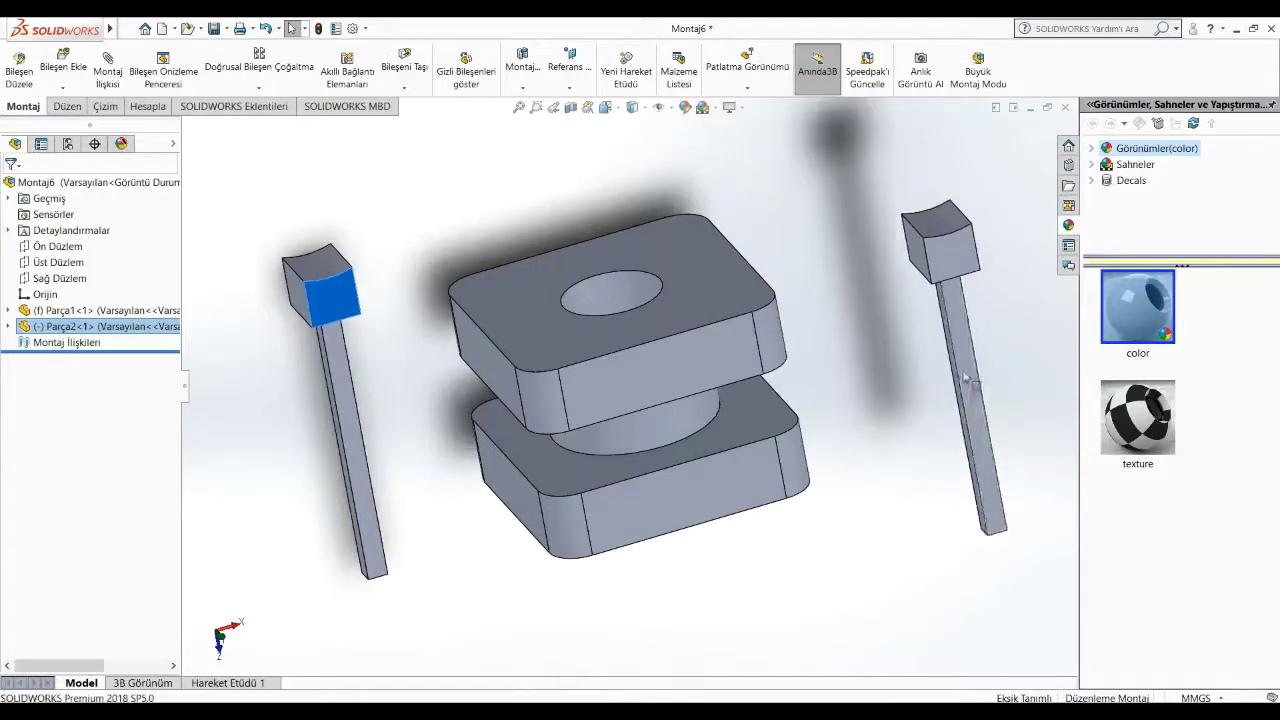
click(965, 377)
Step: Mate the first Parça2 pin to the block with coincident faces and concentric holes
ctrl+click(531, 463)
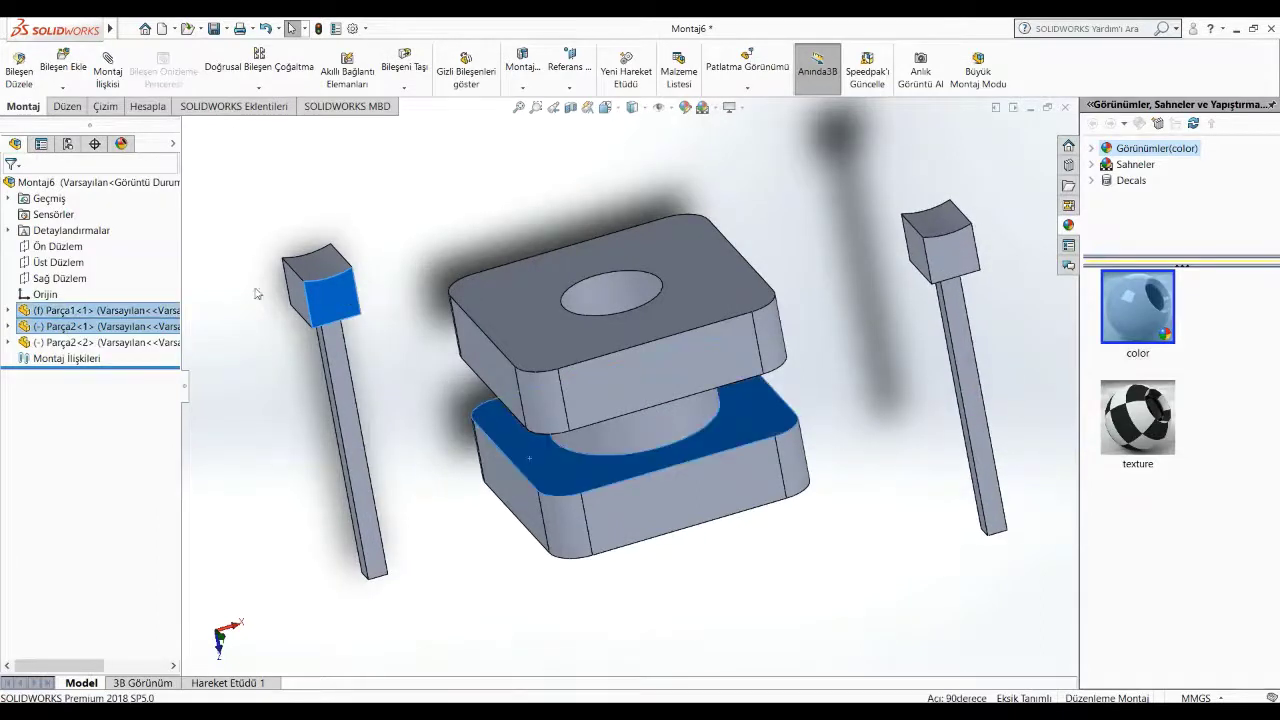
click(529, 458)
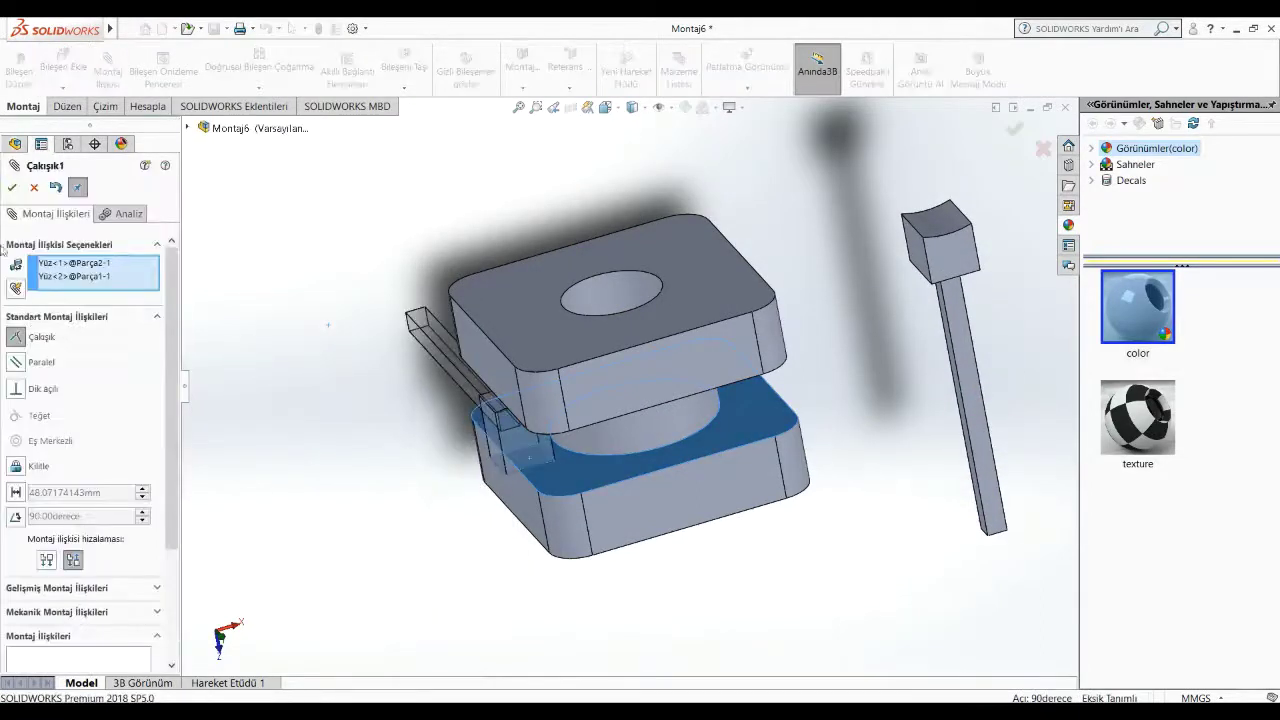
click(10, 187)
click(671, 443)
click(630, 420)
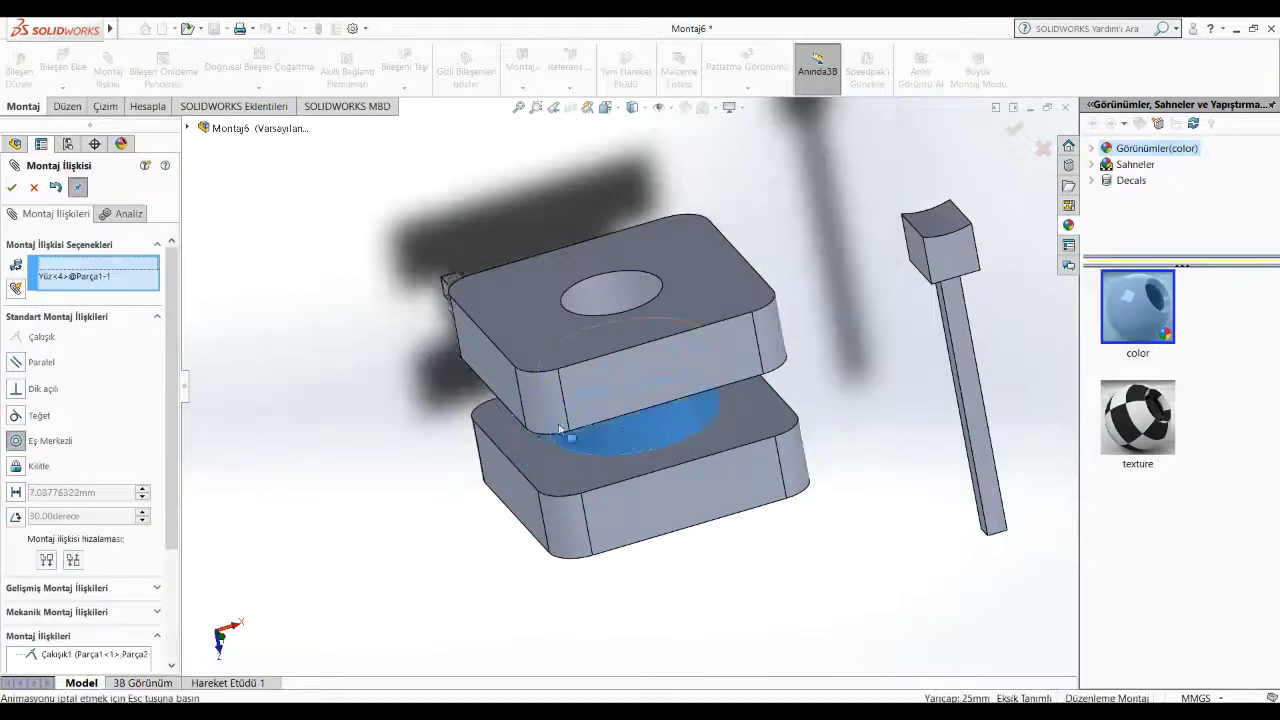
click(12, 188)
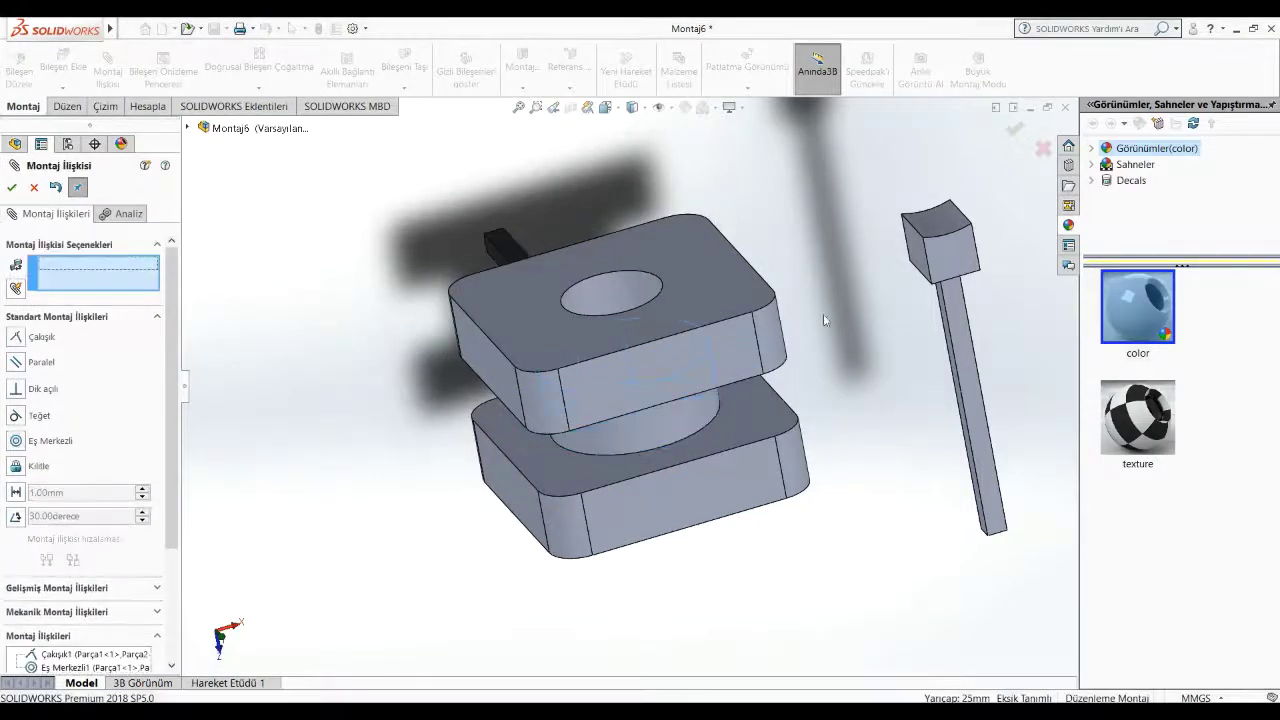
Step: Mate the second Parça2 pin with a coincident face mate and a concentric hole mate
click(948, 274)
click(766, 416)
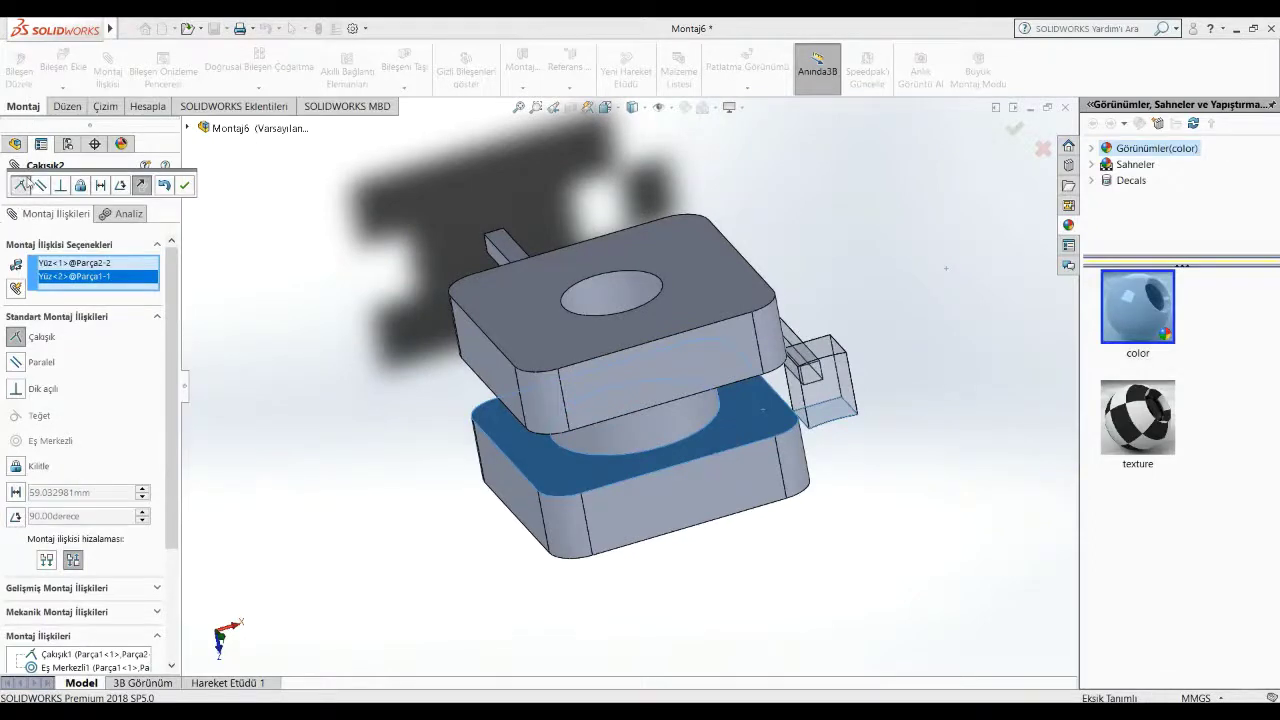
drag(66, 174, 97, 203)
click(12, 188)
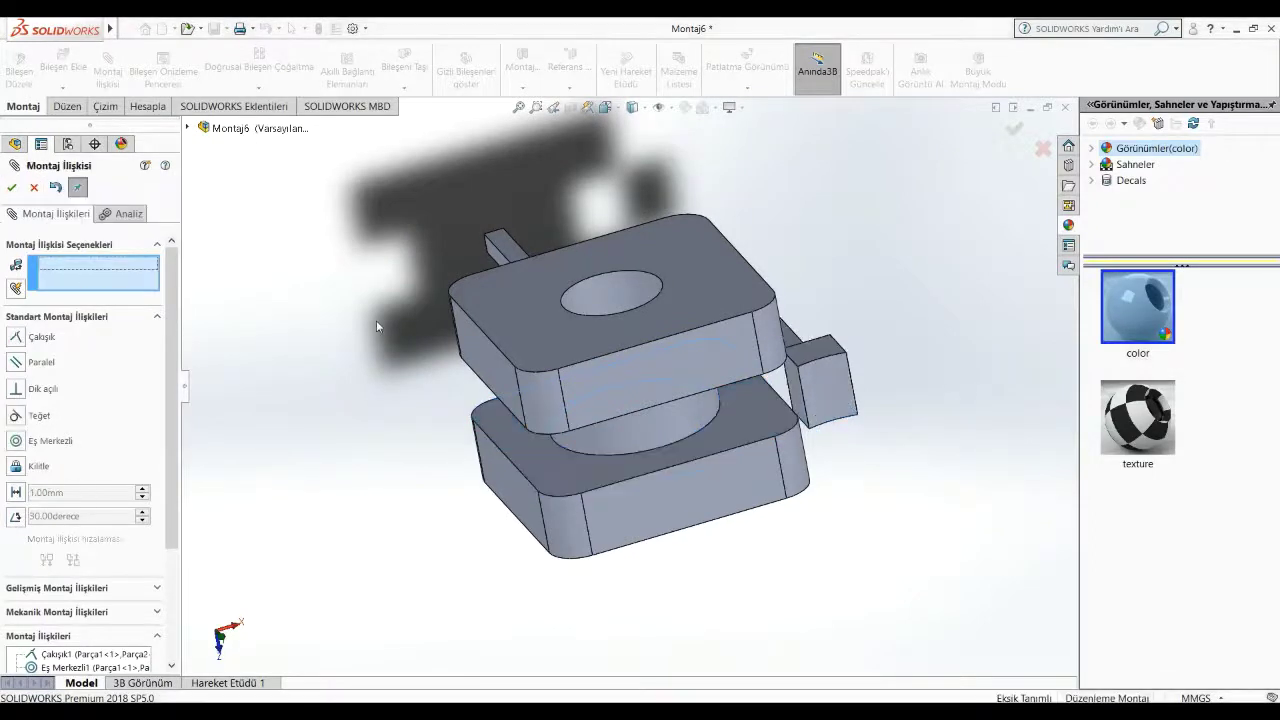
click(714, 407)
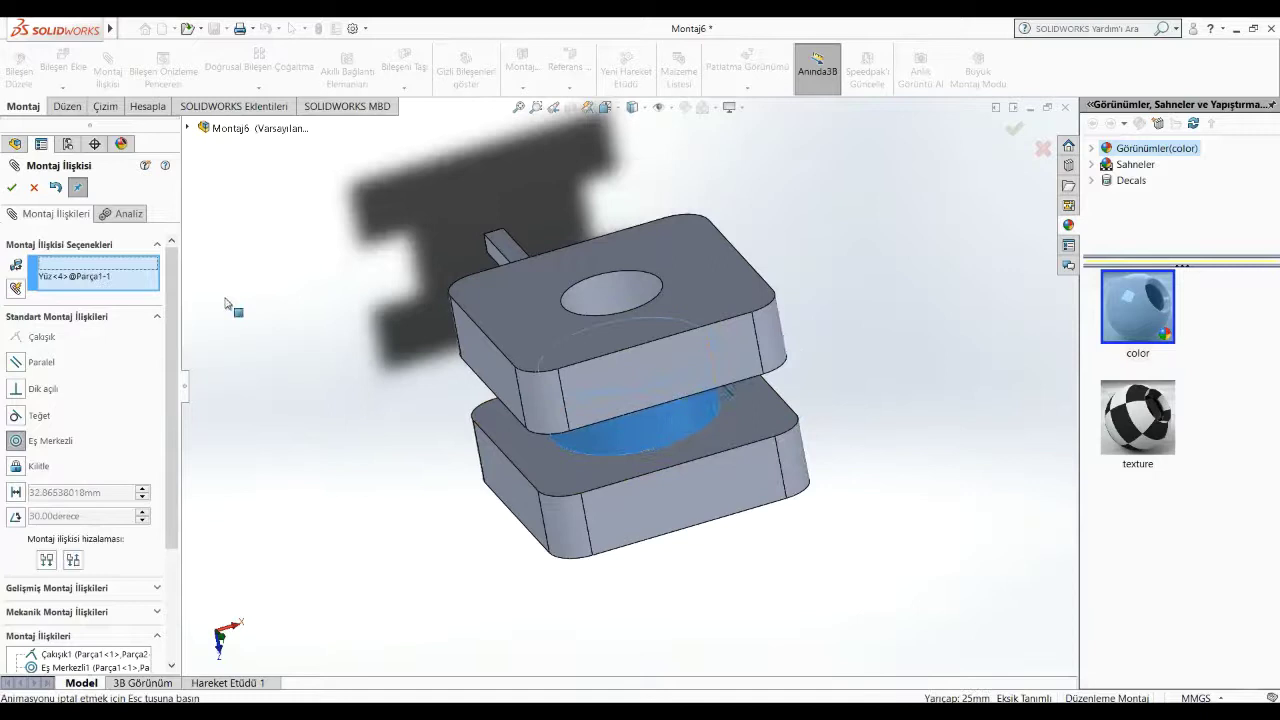
click(12, 188)
Step: Swing the pins around the hole to test that they rotate freely
drag(518, 259, 328, 400)
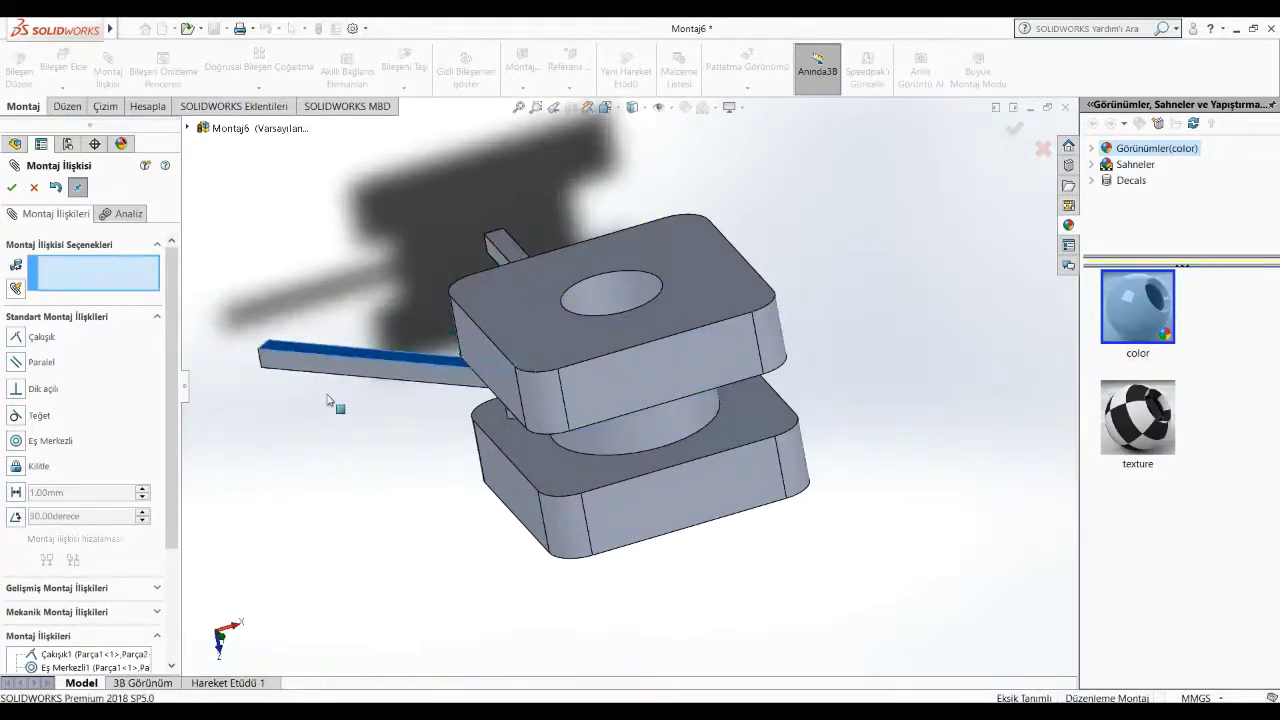
drag(493, 244, 957, 517)
scroll(465, 526, up, 3)
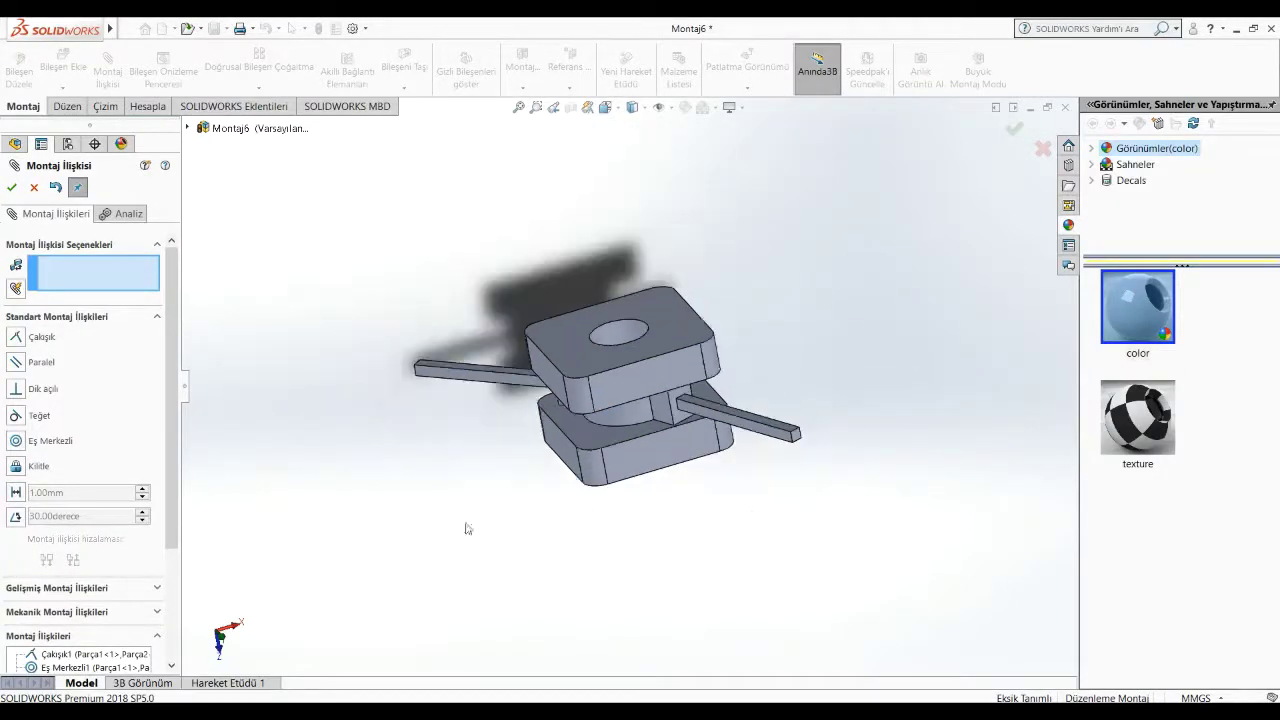
mouse_move(465, 526)
middle_down()
mouse_move(557, 514)
mouse_move(477, 486)
middle_up()
scroll(469, 477, down, 3)
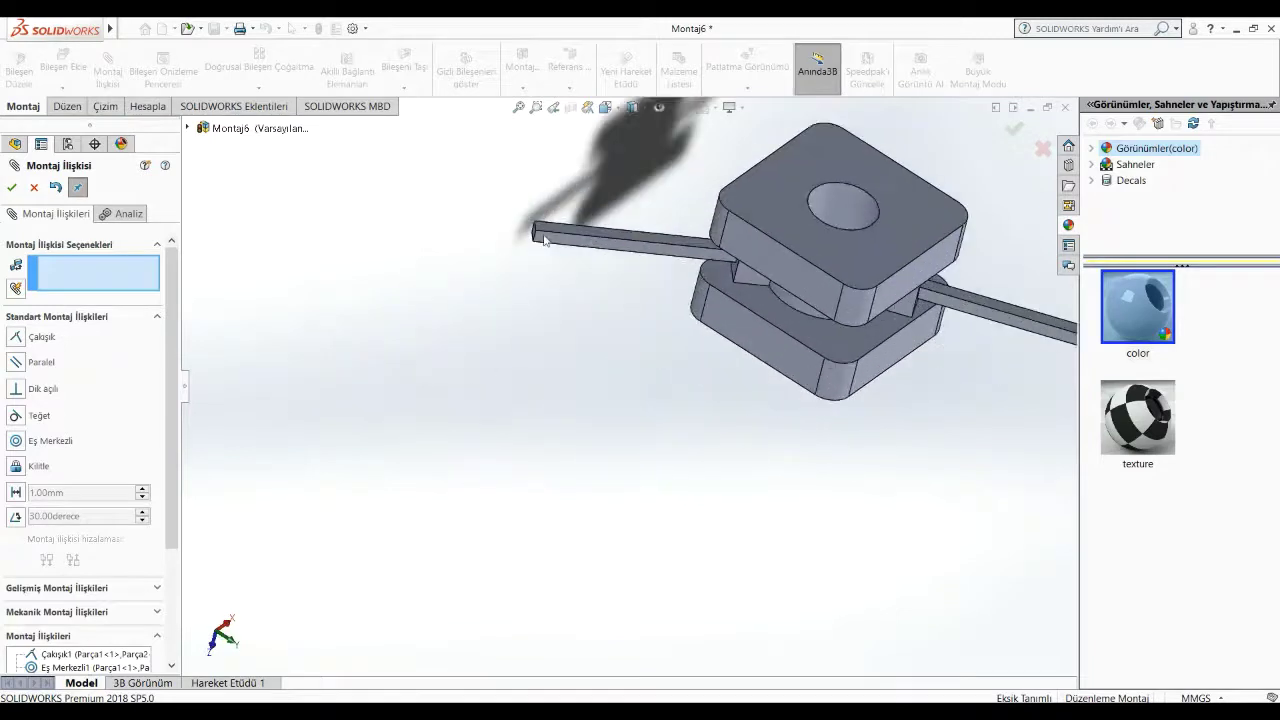
Step: Insert Mıknatıs Uzak, rotated about X so its pins face up, and place it
click(11, 189)
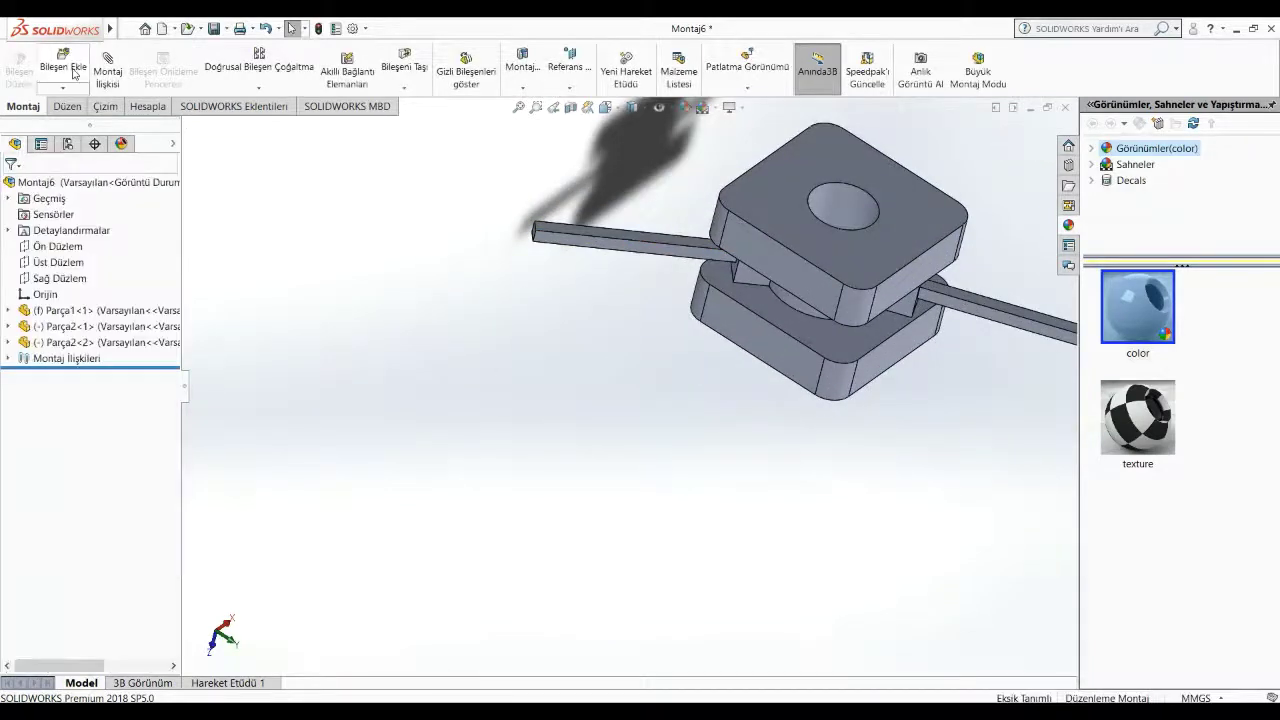
click(62, 68)
click(52, 386)
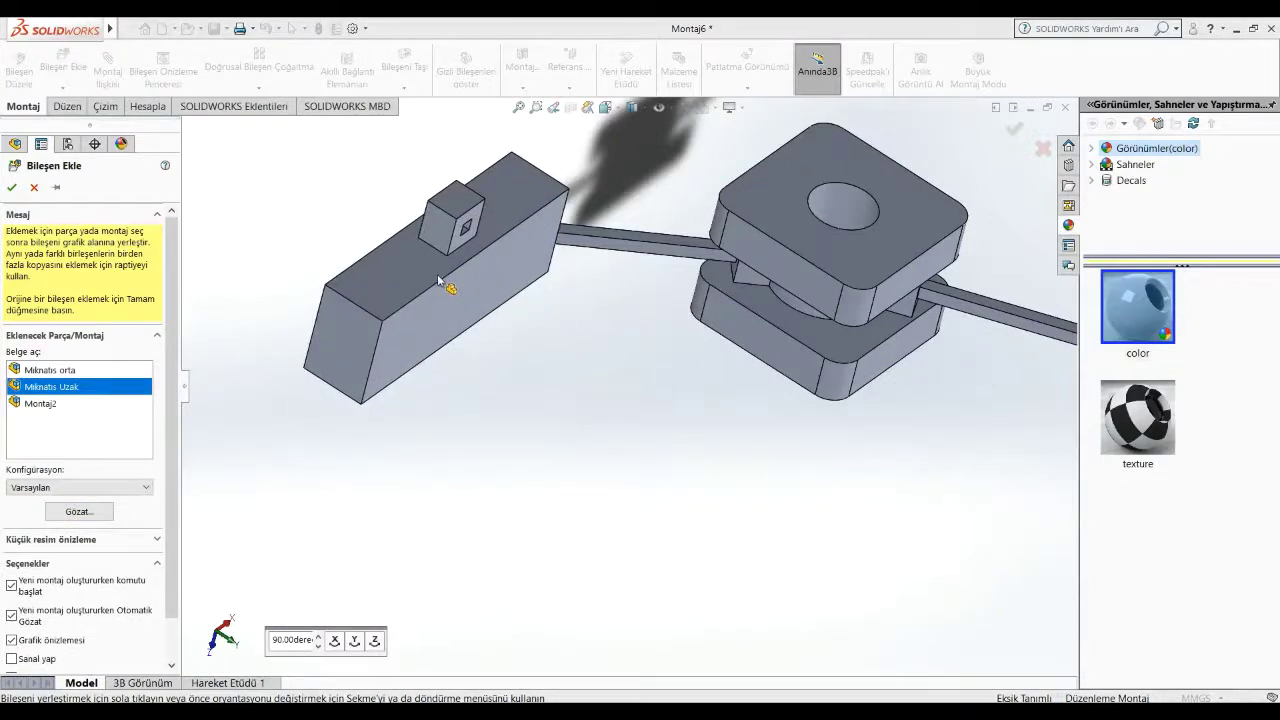
click(334, 641)
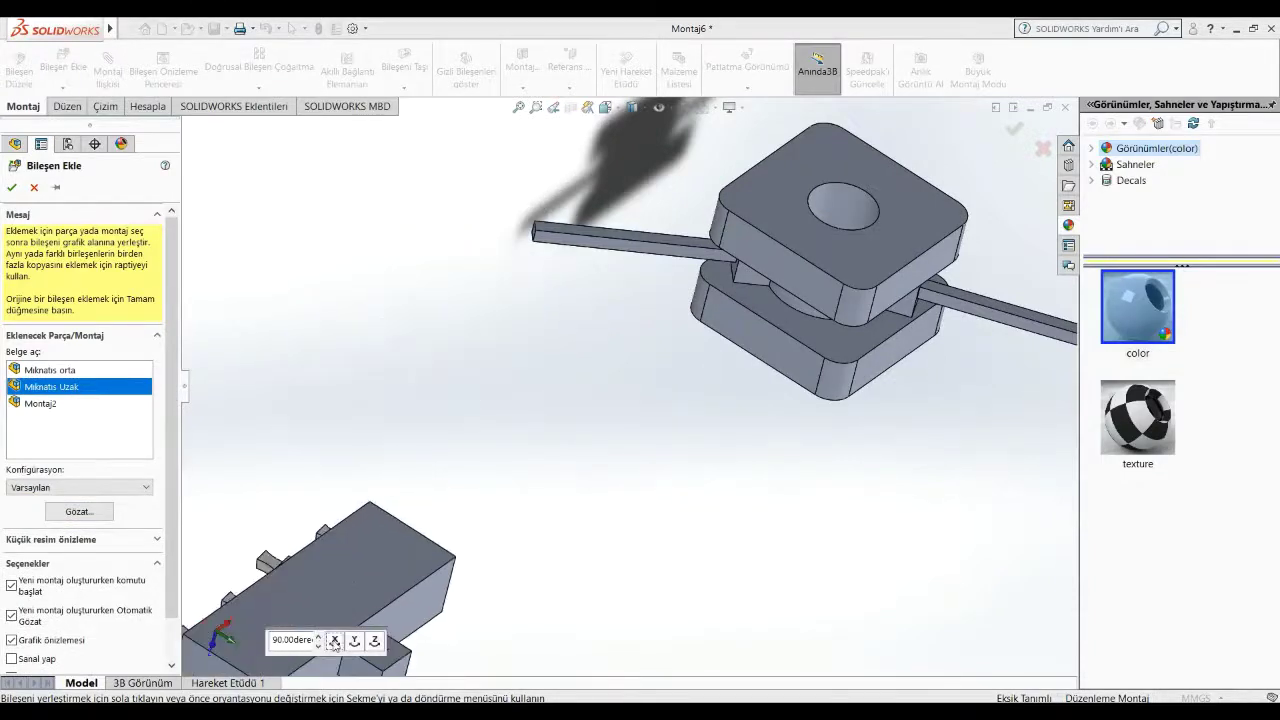
click(334, 641)
click(334, 641)
click(334, 641)
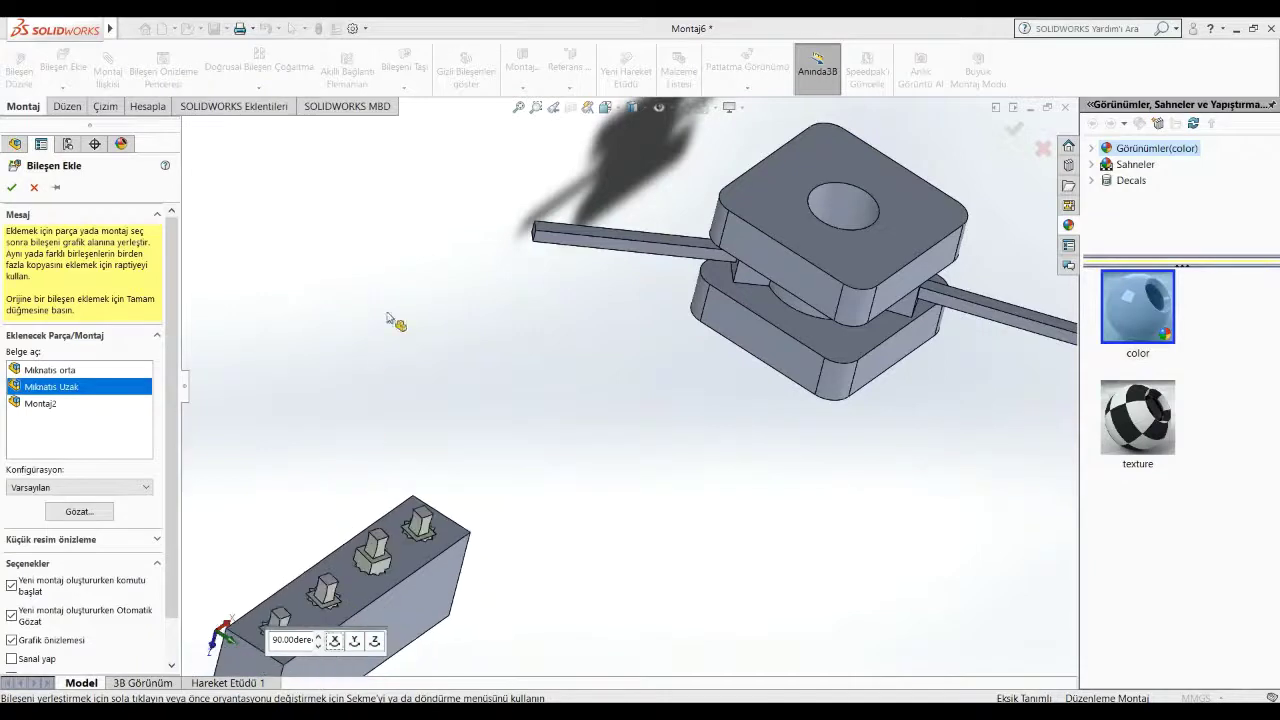
mouse_move(500, 329)
middle_down()
mouse_move(480, 306)
mouse_move(514, 286)
mouse_move(478, 268)
middle_up()
click(511, 206)
mouse_move(512, 196)
mouse_down()
mouse_move(534, 194)
mouse_move(519, 207)
mouse_up()
mouse_move(519, 207)
middle_down()
mouse_move(657, 306)
mouse_move(580, 303)
mouse_move(516, 264)
mouse_move(489, 281)
middle_up()
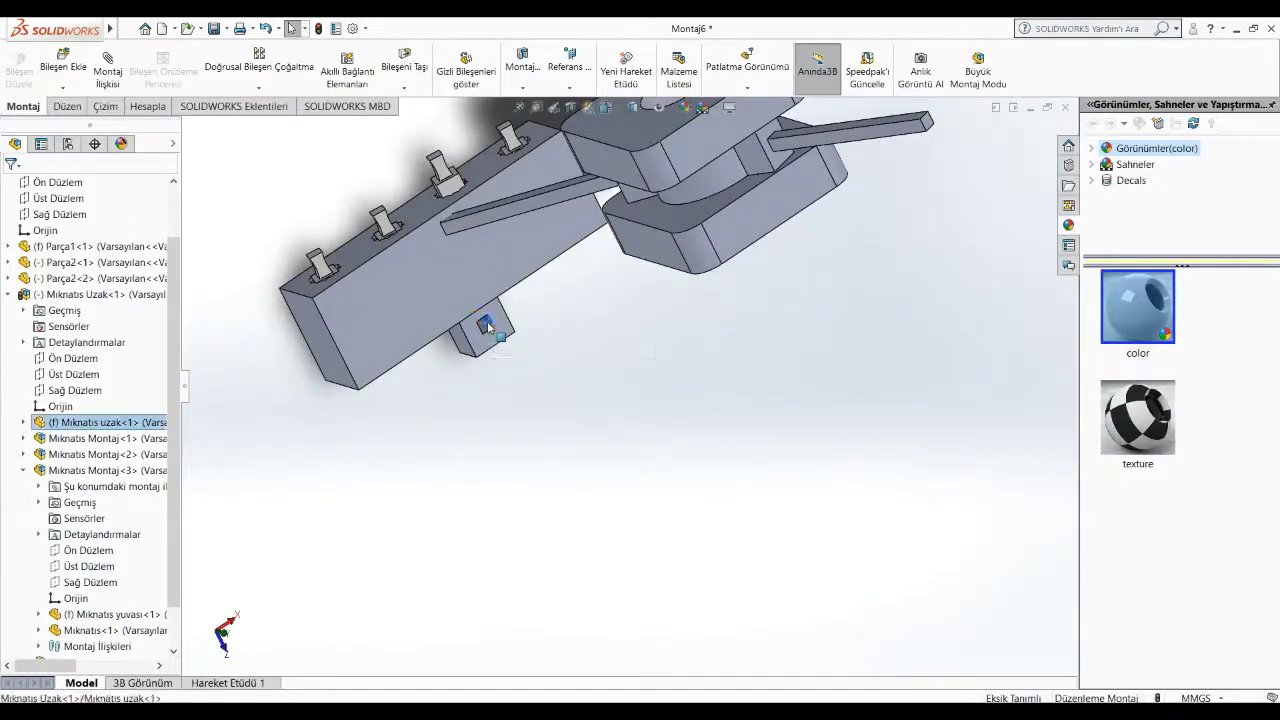
Step: Move the Mıknatıs Uzak block to the left and orbit to expose its faces
click(588, 348)
mouse_move(560, 258)
mouse_down()
mouse_move(451, 277)
mouse_move(473, 262)
mouse_up()
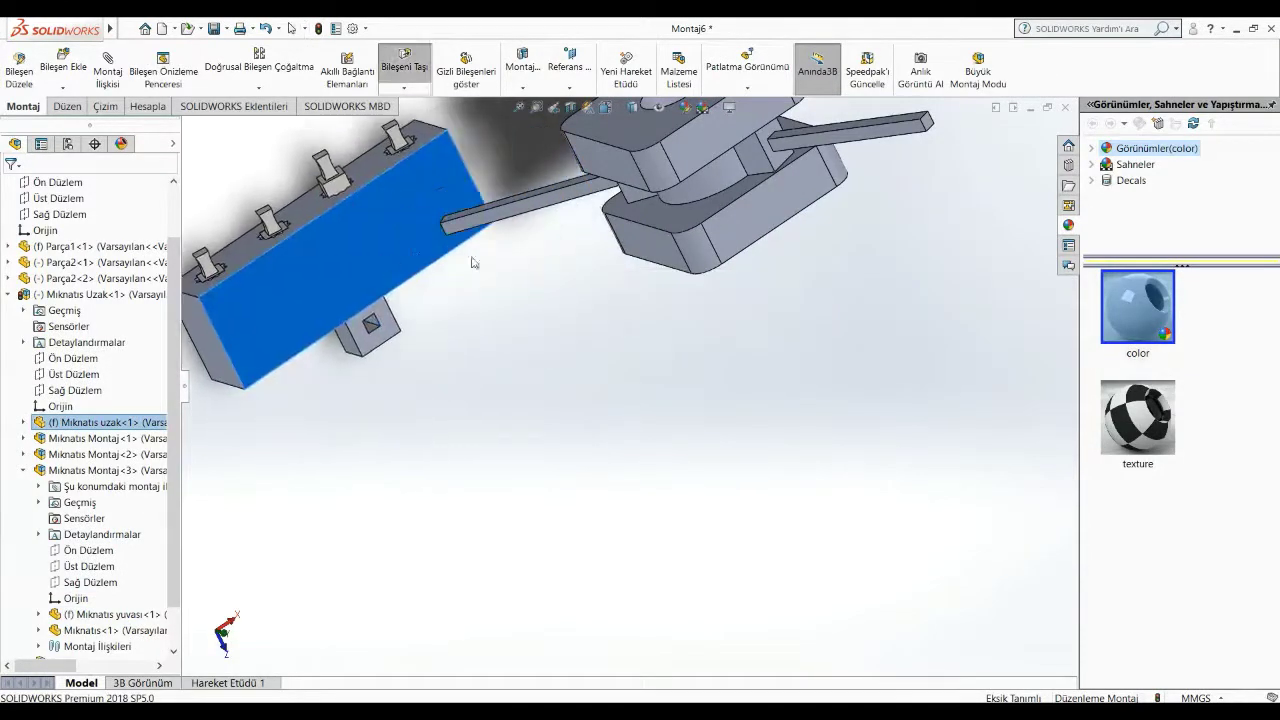
middle_drag(473, 262, 415, 325)
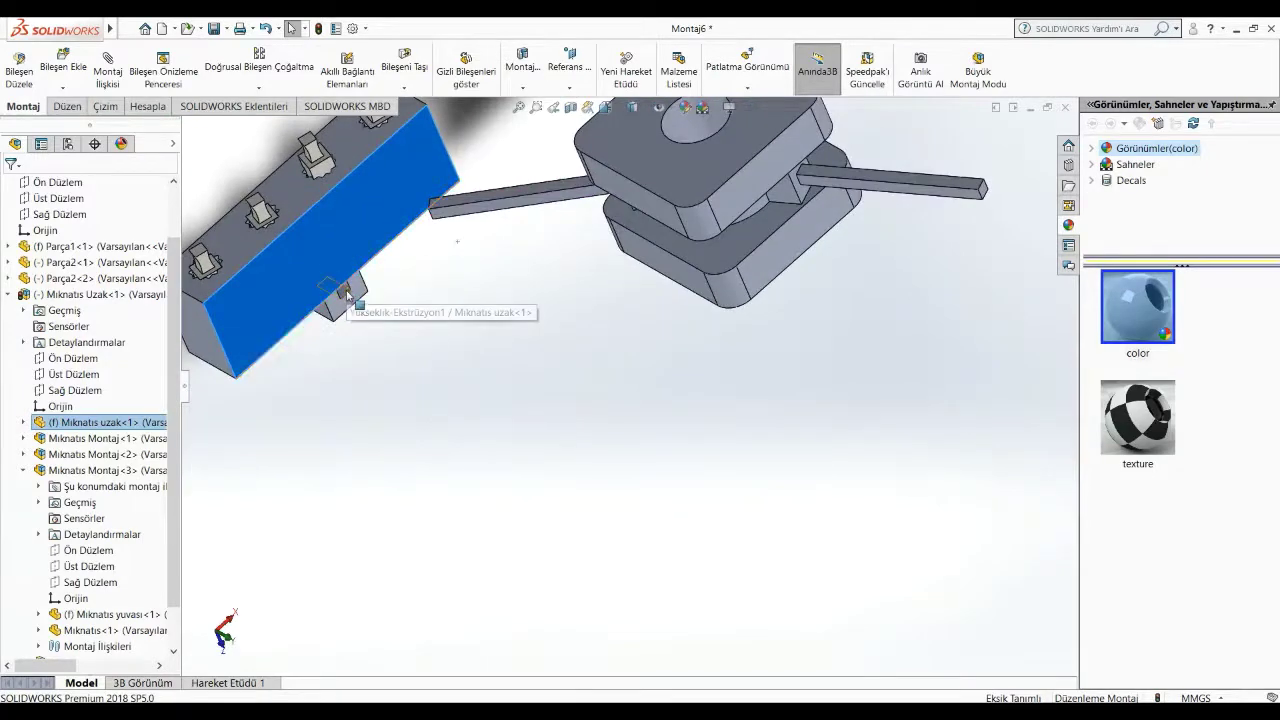
mouse_move(429, 271)
middle_down()
mouse_move(505, 258)
mouse_move(547, 454)
middle_up()
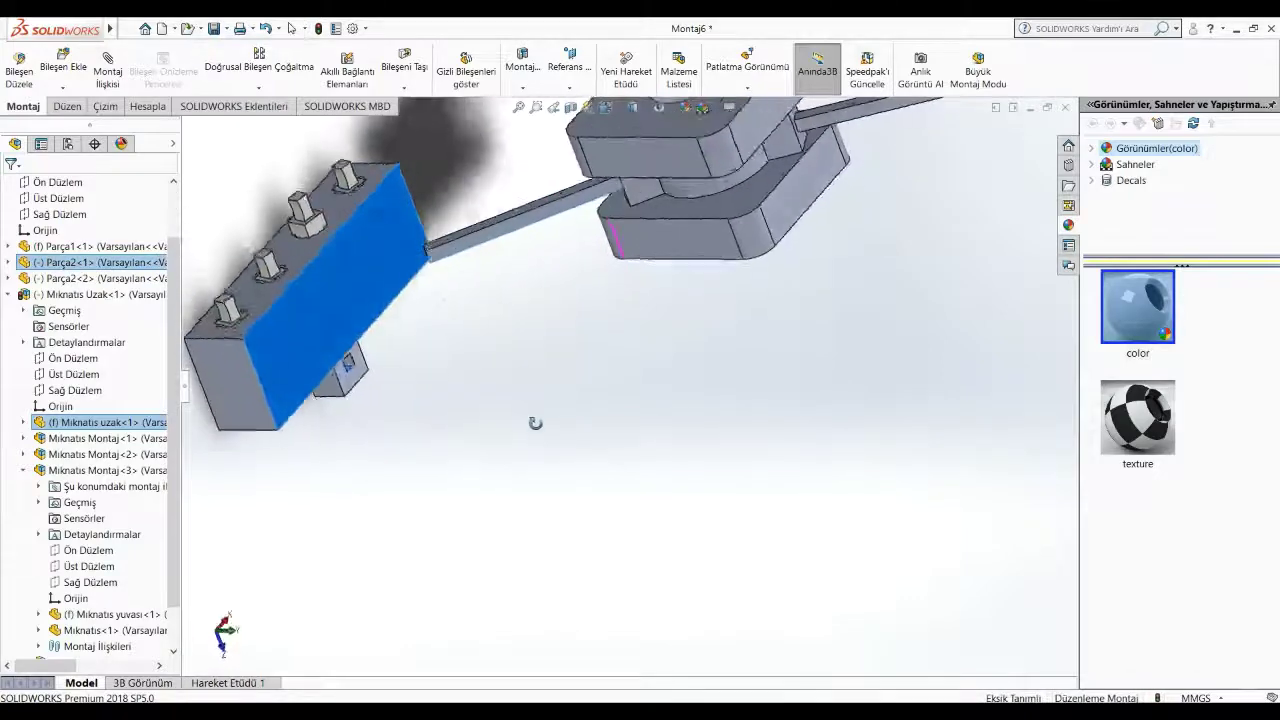
click(443, 343)
mouse_move(443, 343)
middle_down()
mouse_move(448, 311)
mouse_move(363, 400)
middle_up()
Step: Mate the magnet part's small square face coincident with the matching block face
click(383, 387)
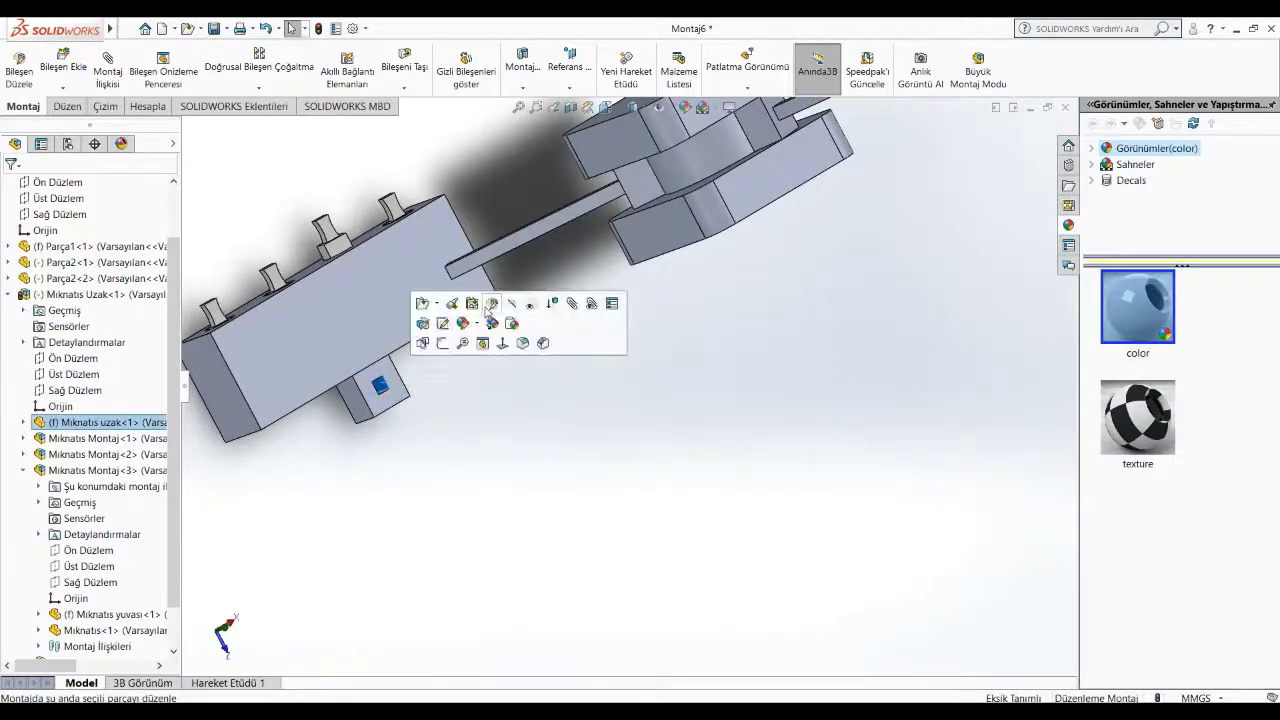
mouse_move(620, 450)
middle_down()
mouse_move(634, 463)
mouse_move(529, 236)
mouse_move(689, 297)
mouse_move(240, 152)
middle_up()
click(530, 238)
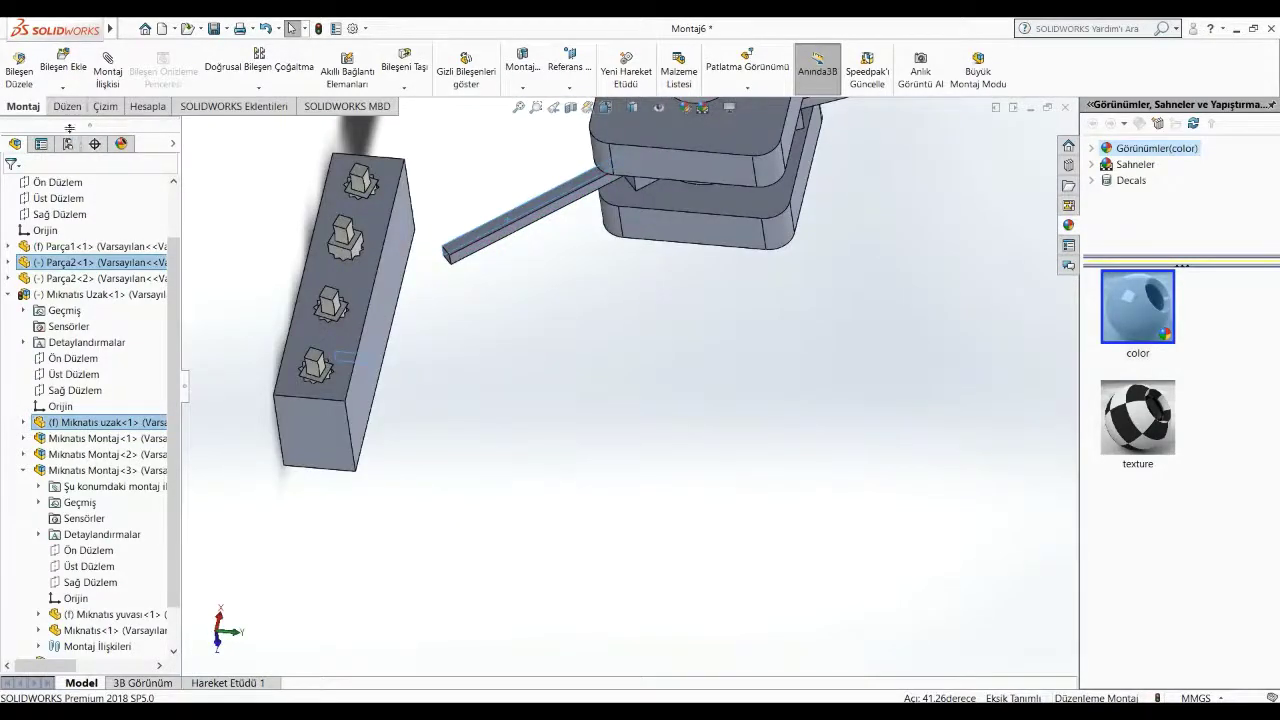
click(104, 70)
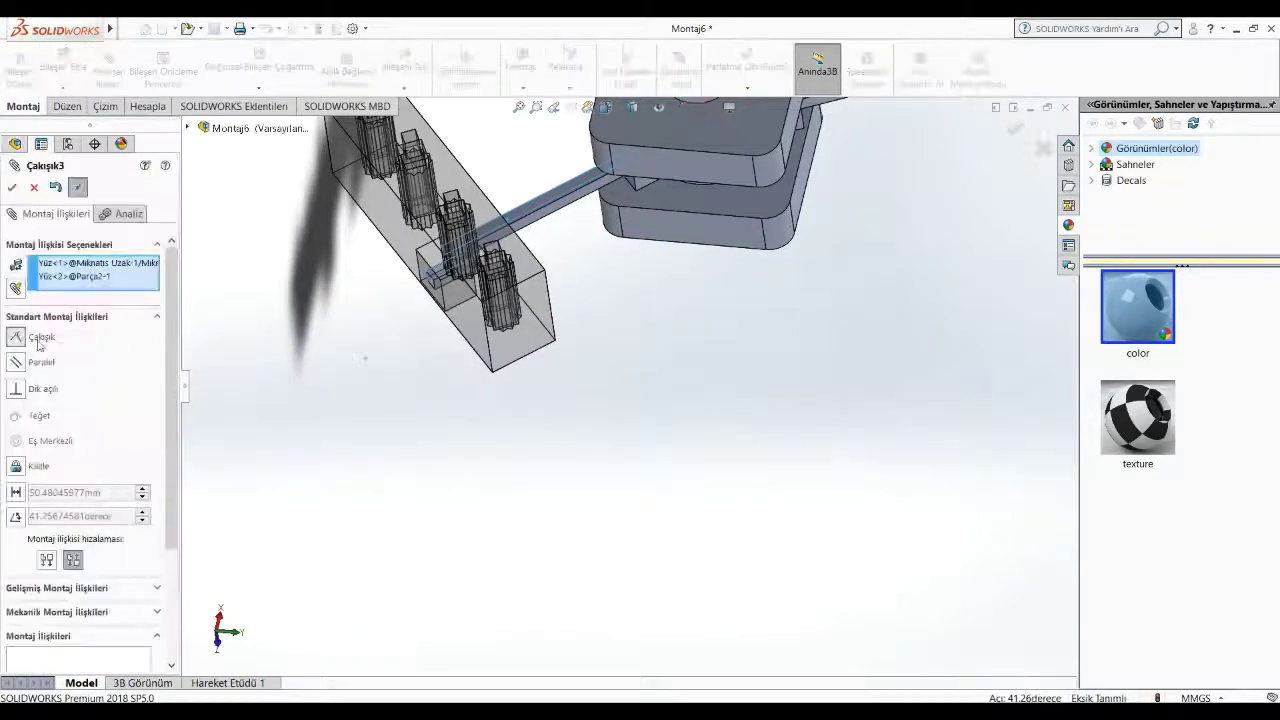
click(12, 187)
mouse_move(357, 300)
middle_down()
mouse_move(617, 363)
mouse_move(592, 272)
middle_up()
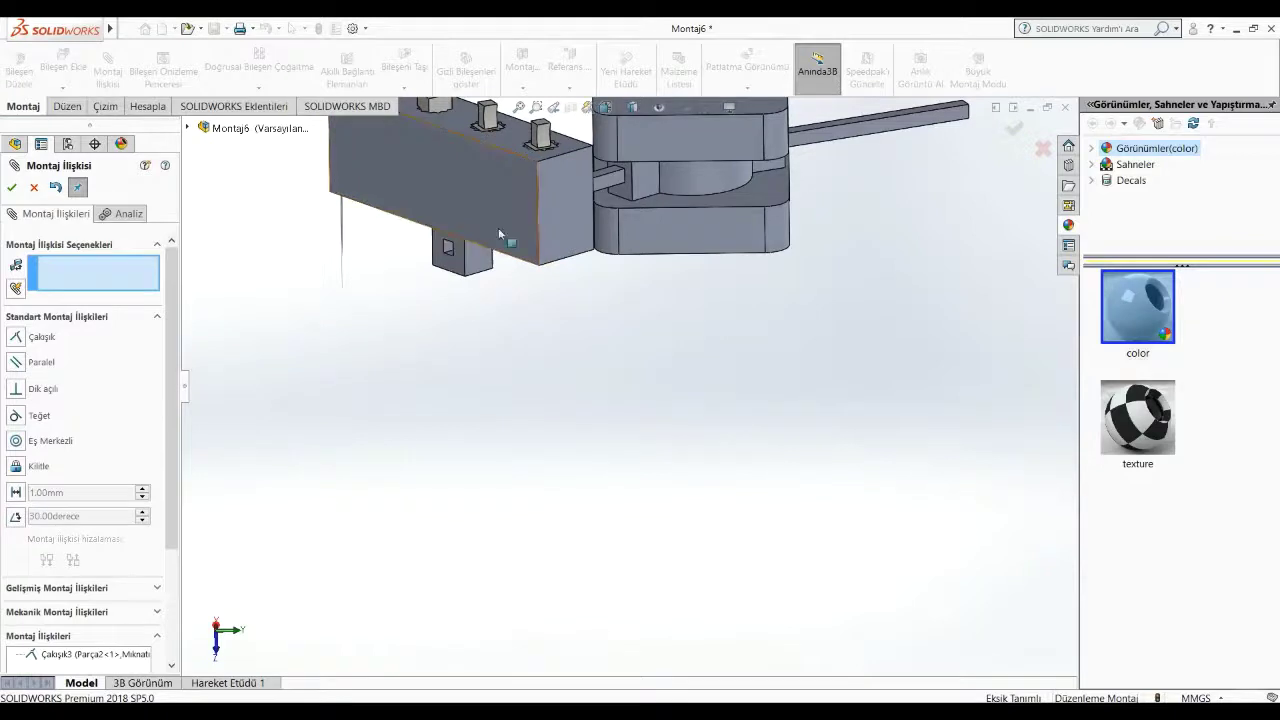
Step: Add a second coincident mate between a block face and the magnet part
drag(500, 234, 465, 270)
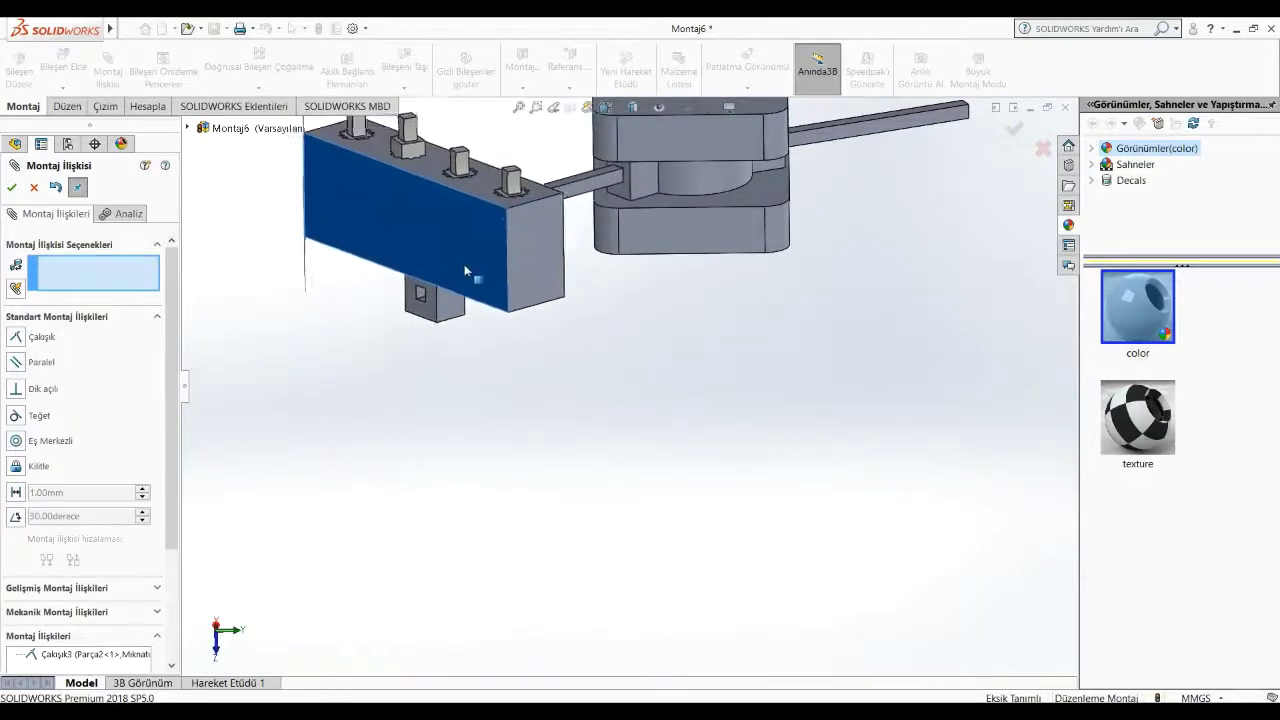
mouse_move(465, 270)
middle_down()
mouse_move(451, 354)
mouse_move(430, 298)
middle_up()
scroll(430, 298, down, 5)
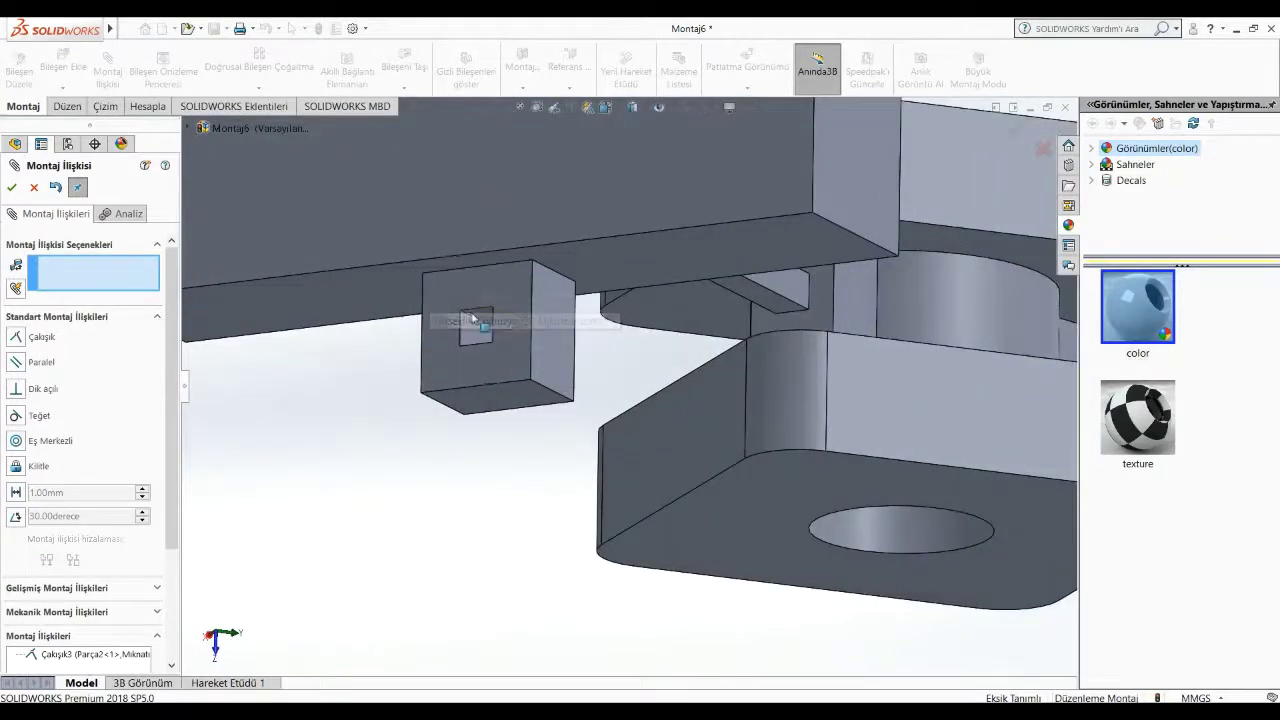
click(474, 318)
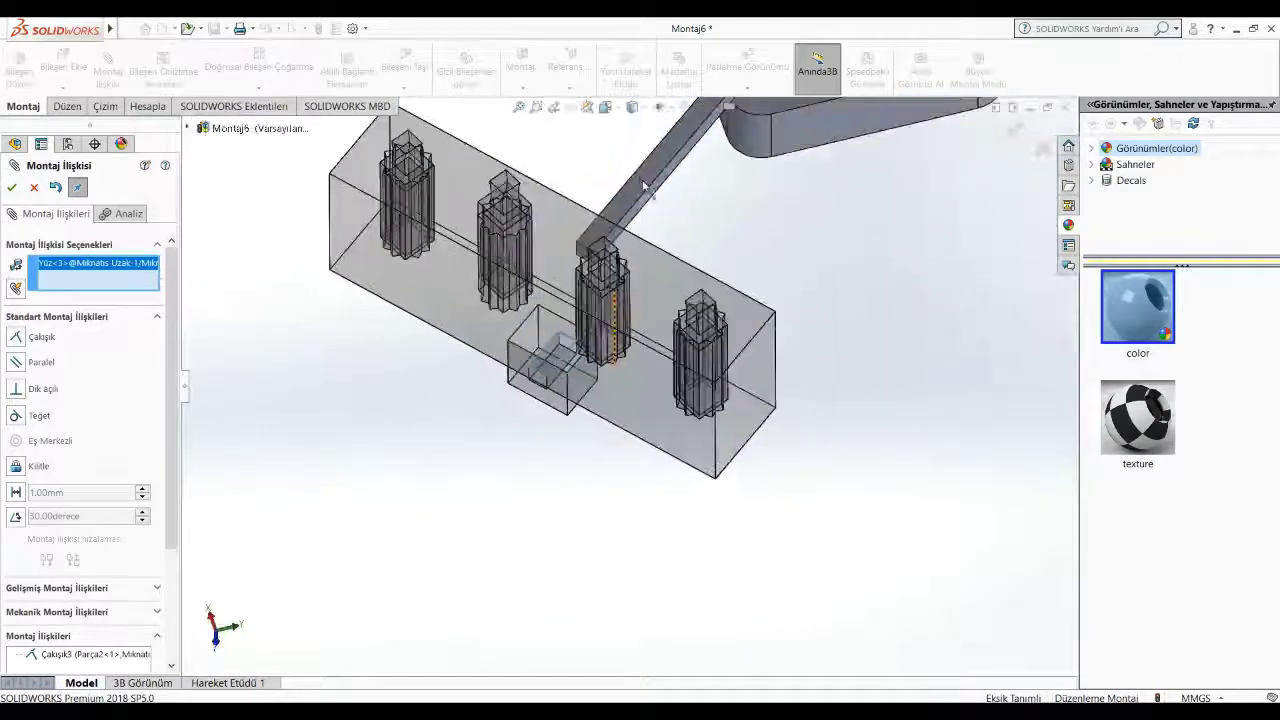
click(644, 186)
click(13, 190)
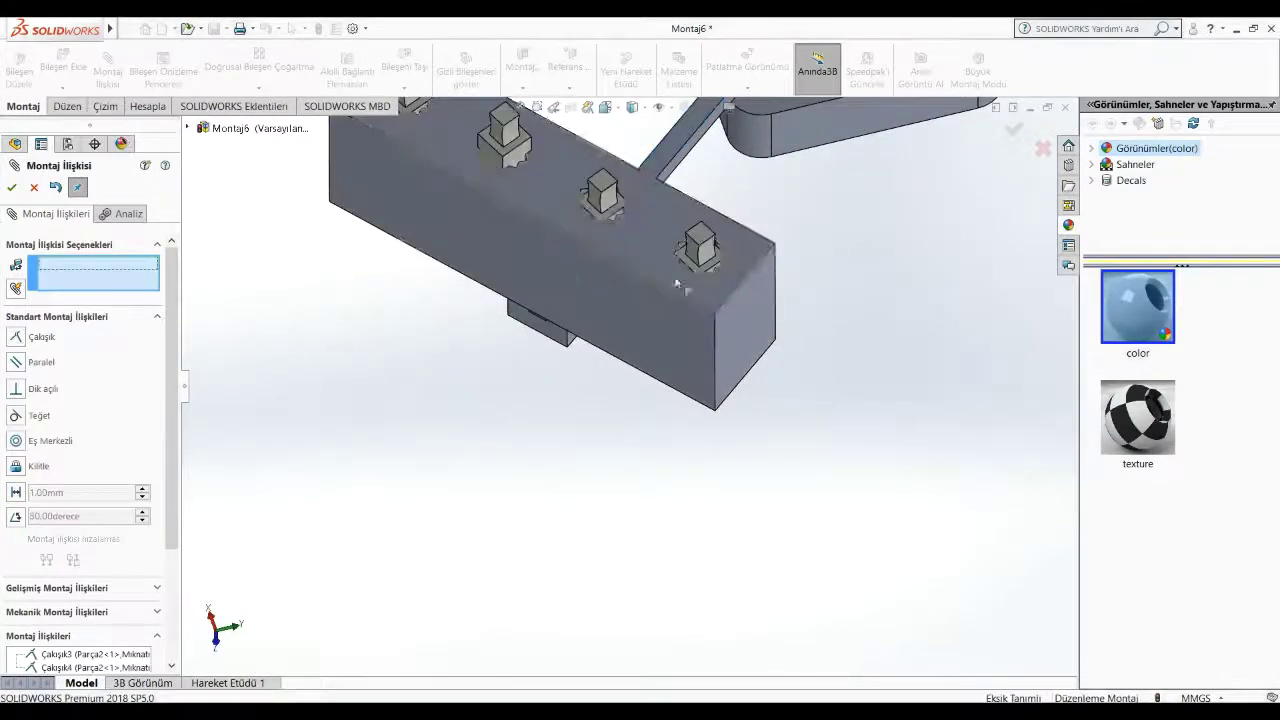
scroll(640, 300, up, 5)
Step: Add a distance-limit mate between the square opening edge and rod edge, minimum 0 mm
mouse_move(640, 300)
middle_down()
mouse_move(677, 279)
mouse_move(700, 305)
mouse_move(540, 360)
mouse_move(747, 462)
middle_up()
scroll(486, 391, up, 2)
scroll(548, 368, down, 6)
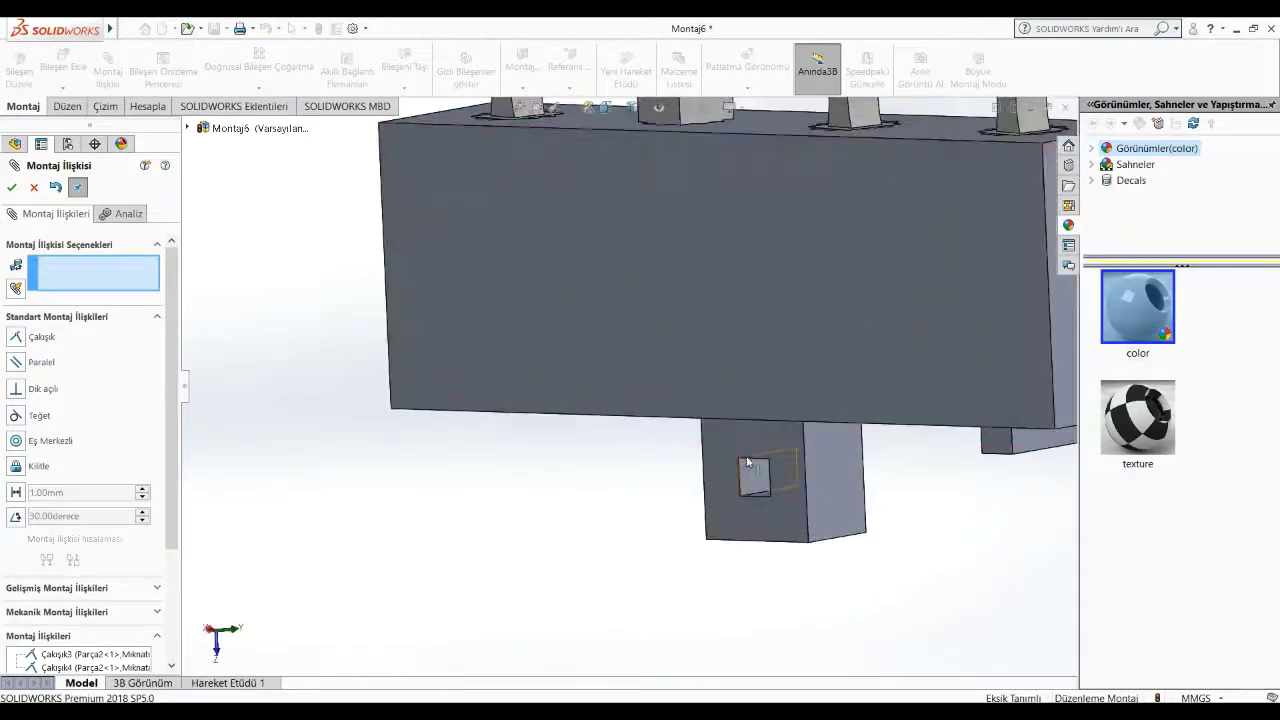
click(748, 462)
middle_drag(885, 469, 890, 489)
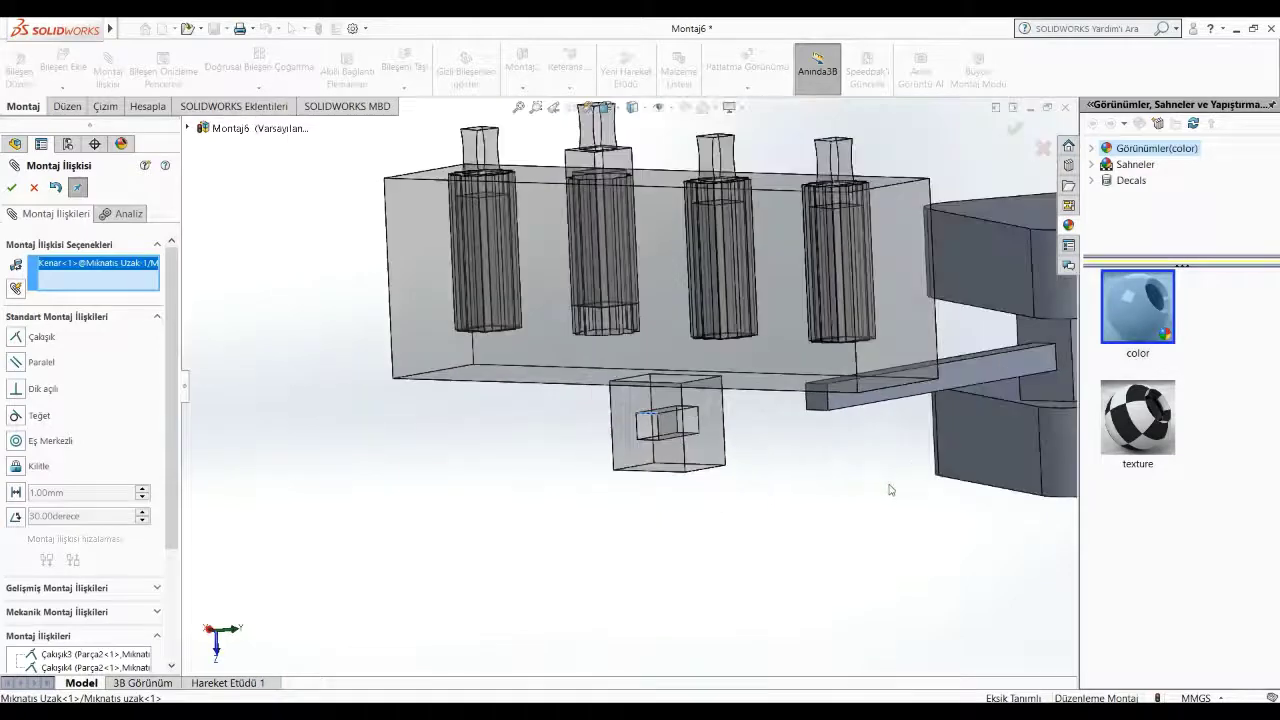
click(815, 391)
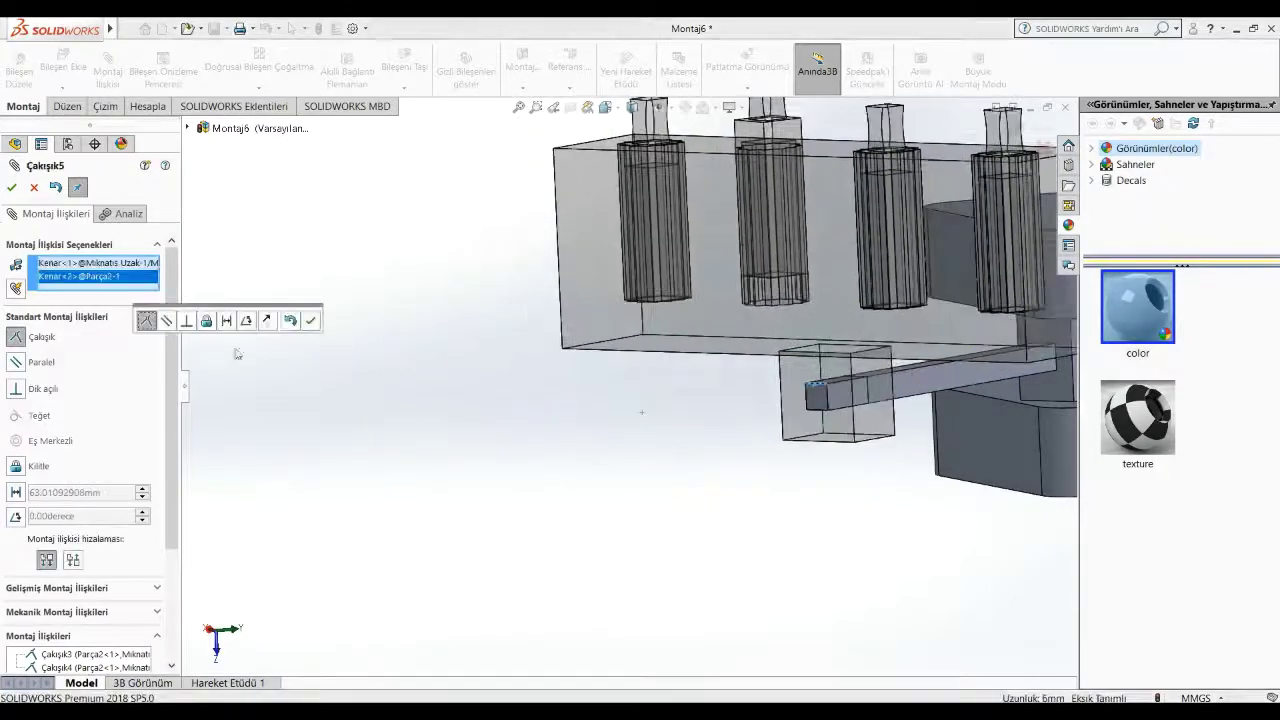
click(55, 587)
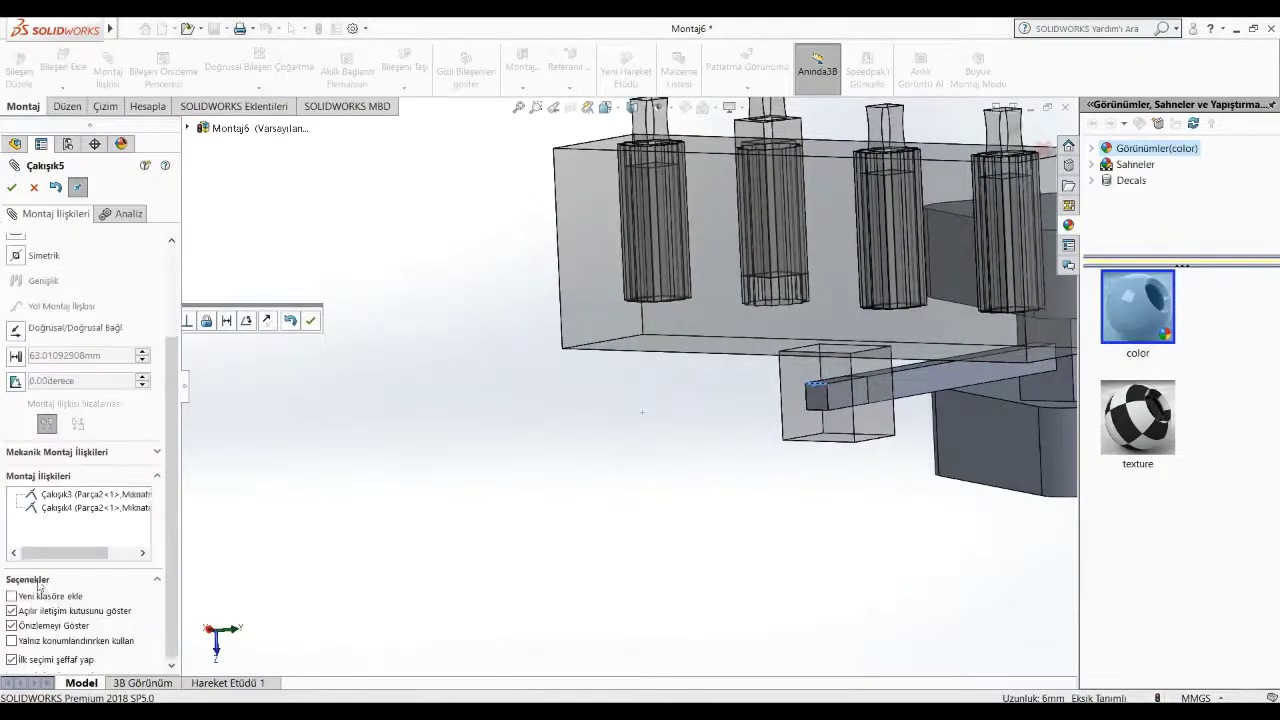
click(16, 358)
key(Return)
text(60)
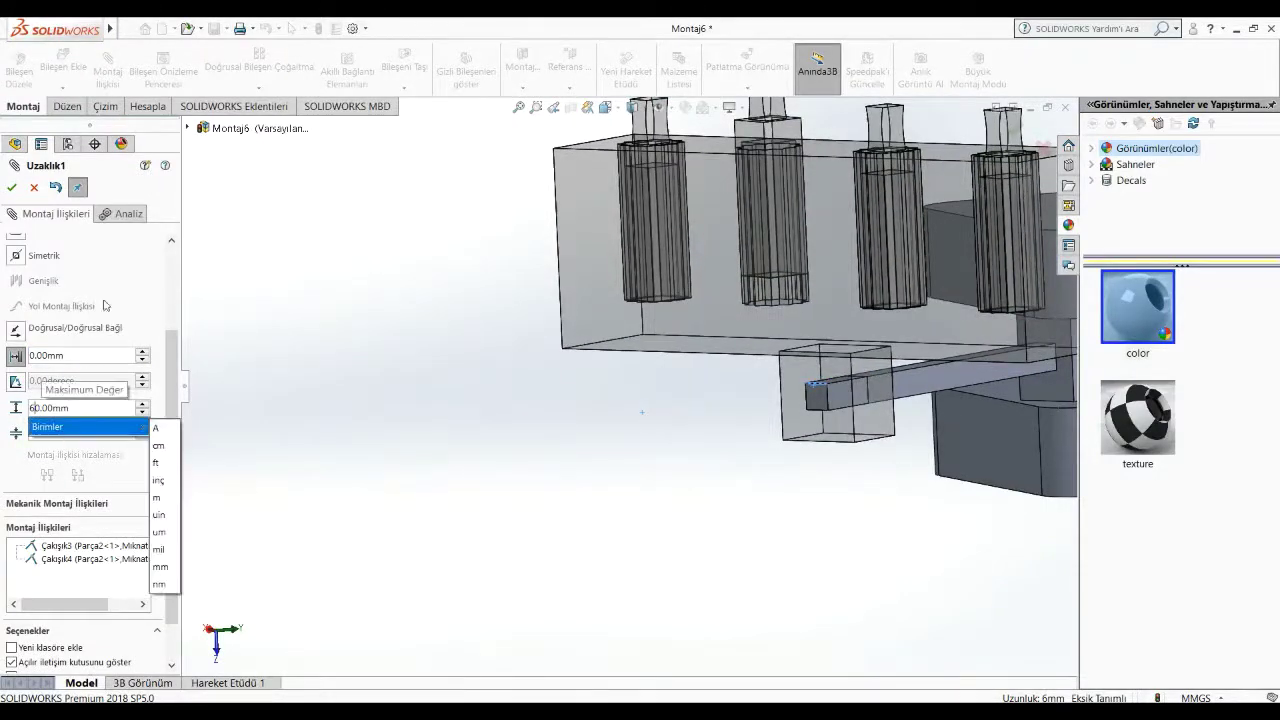
click(11, 188)
Step: Drag the mated block to test its limits, then return to isometric view
click(12, 189)
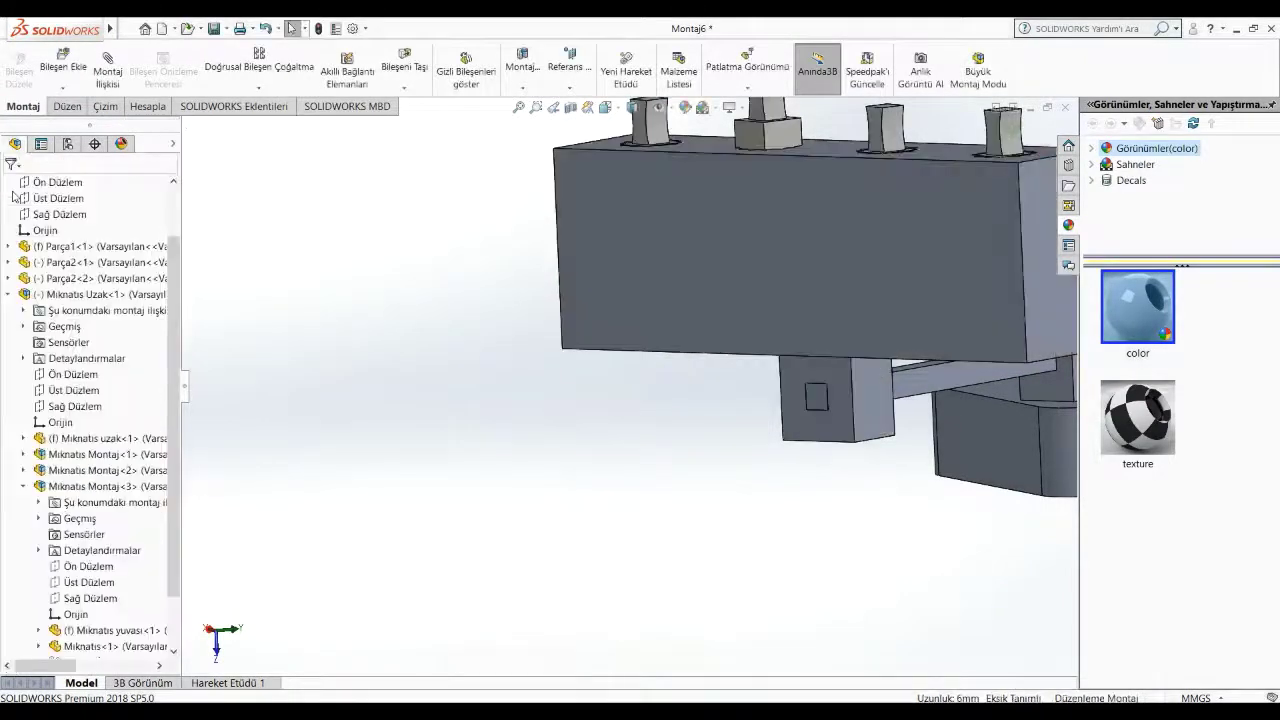
drag(877, 293, 1035, 238)
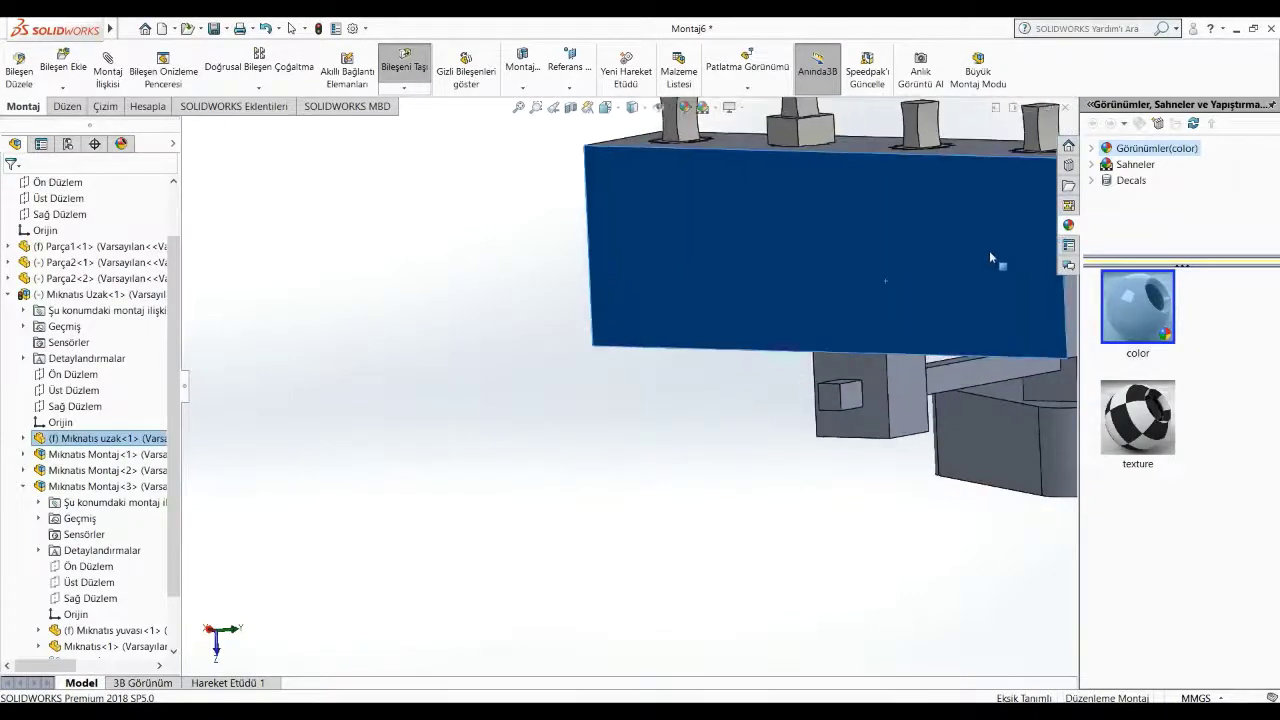
key(ctrl+7)
scroll(934, 471, up, 2)
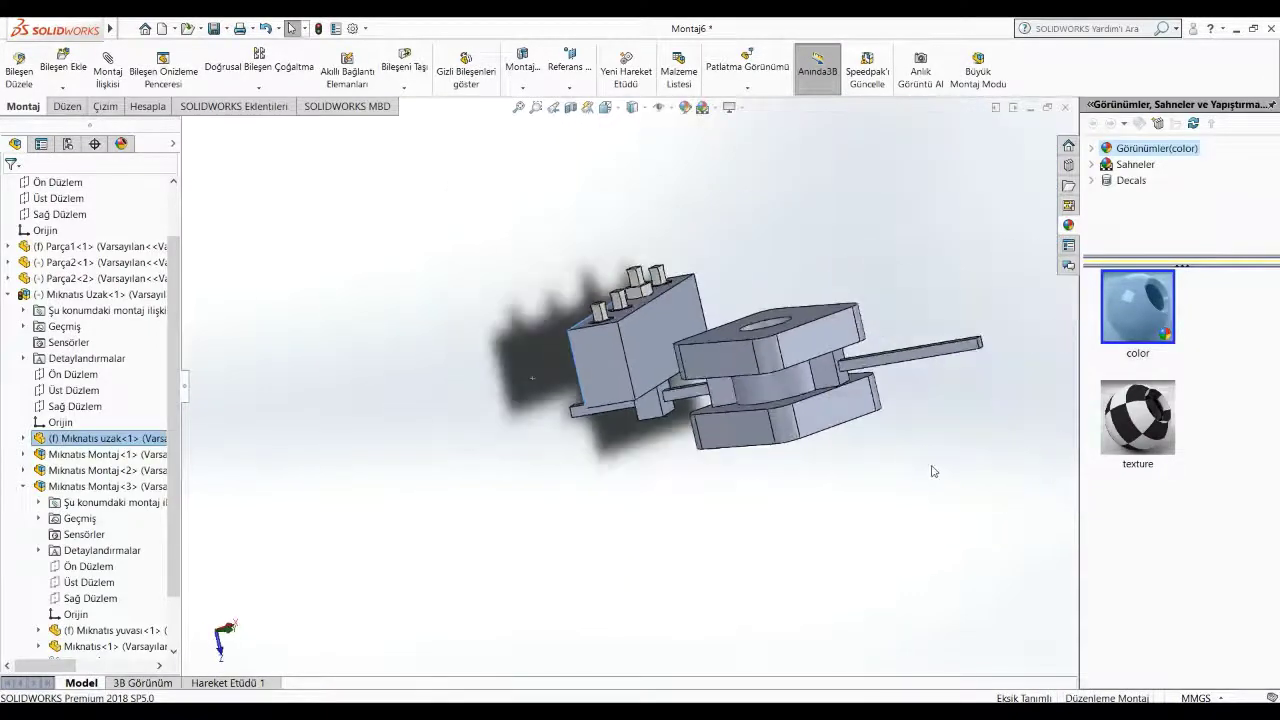
scroll(934, 471, down, 3)
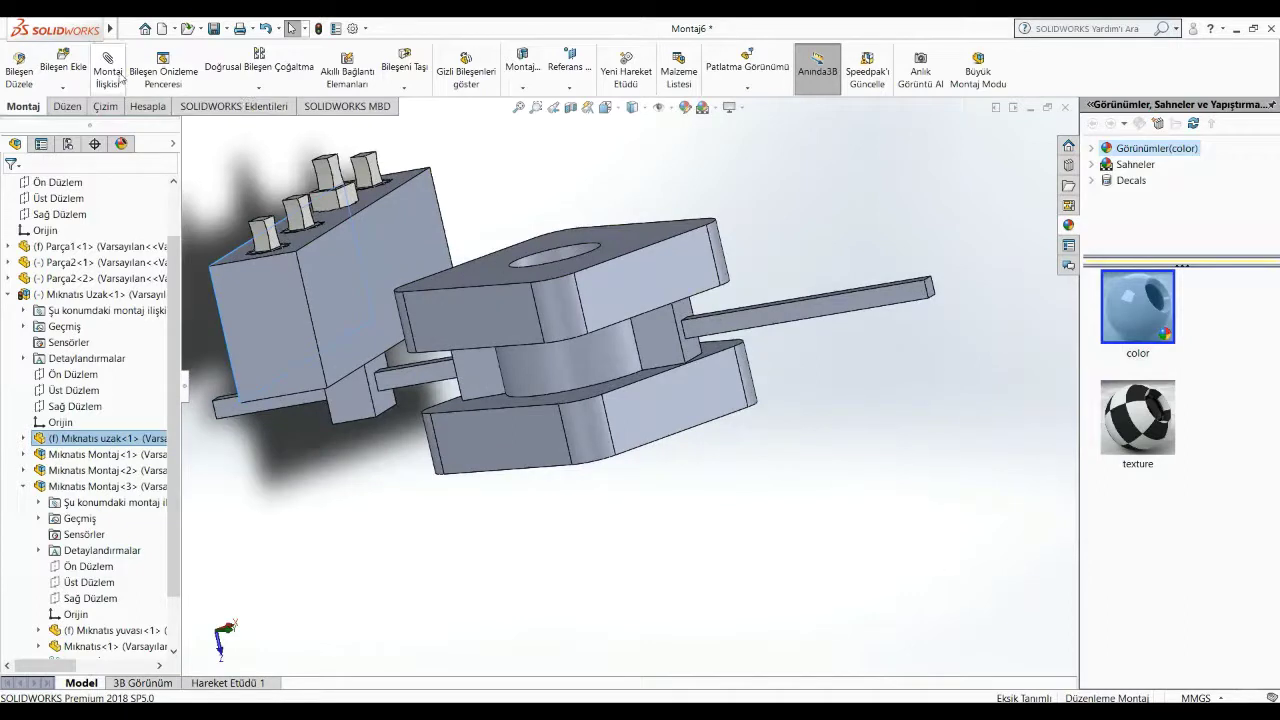
Step: Insert another Mıknatıs Uzak rotated 180° and place it beside the second rod
click(63, 68)
click(52, 387)
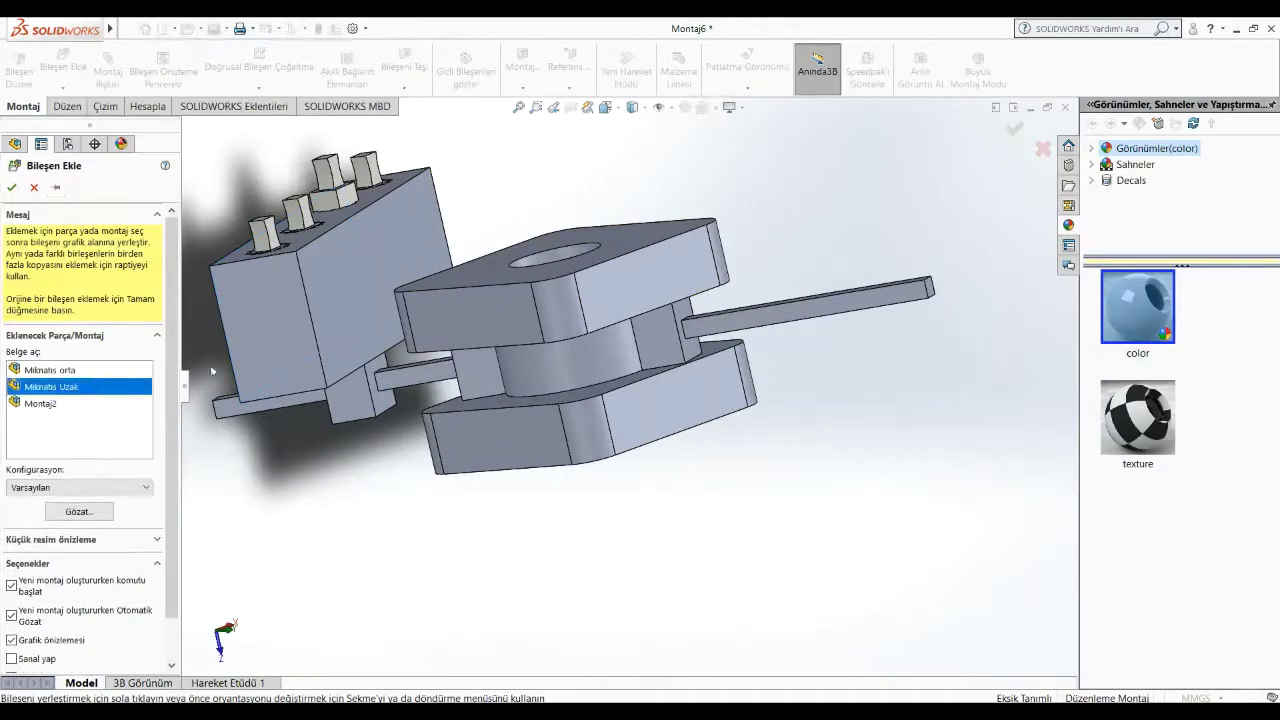
click(335, 641)
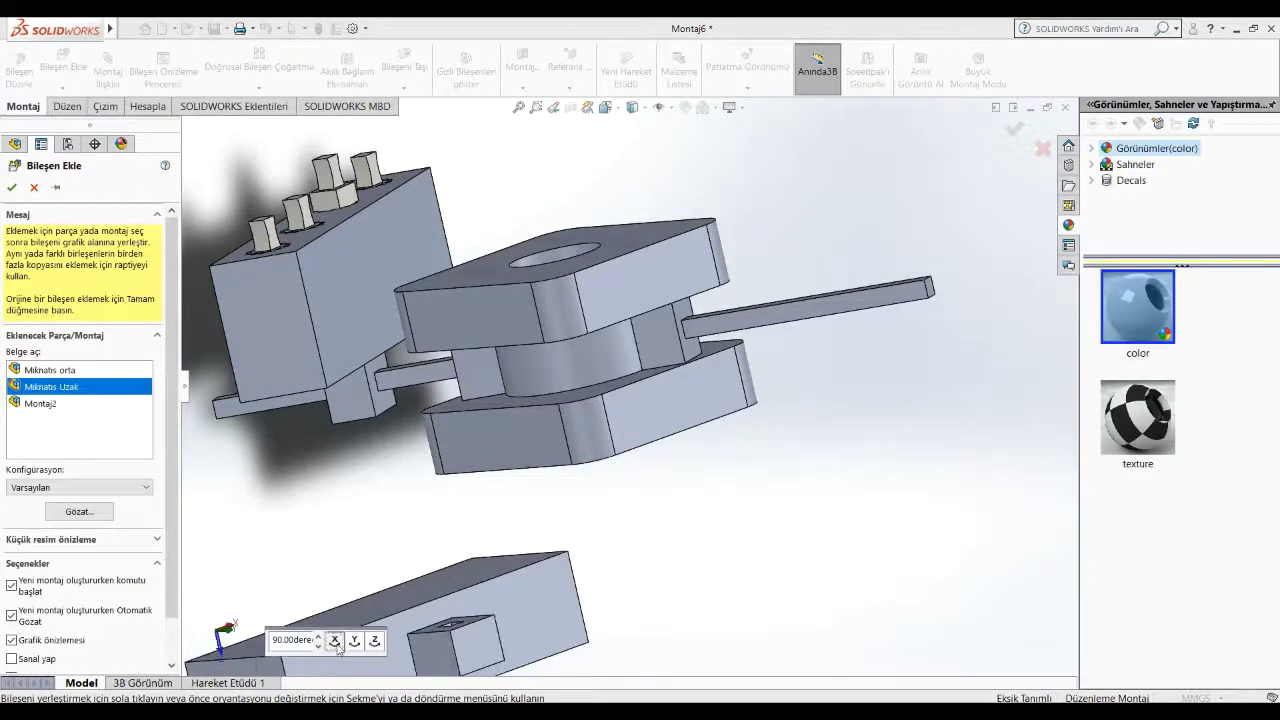
click(335, 641)
middle_drag(862, 478, 886, 497)
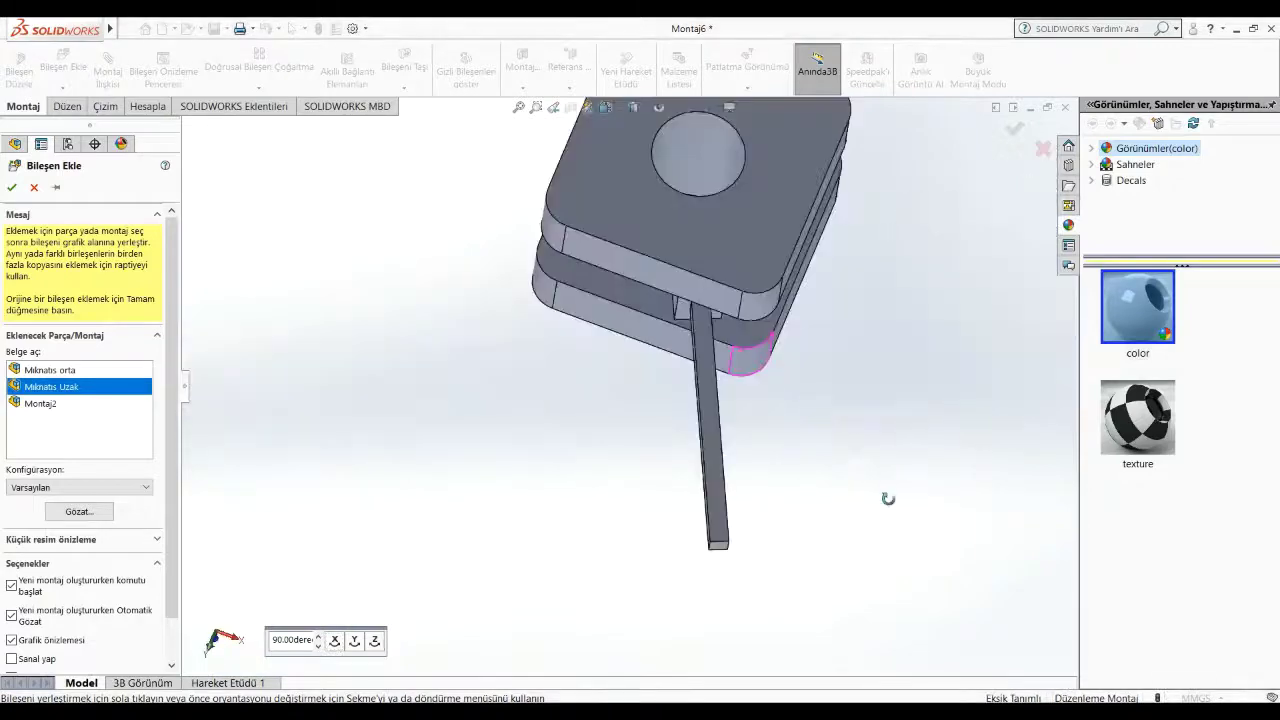
click(805, 596)
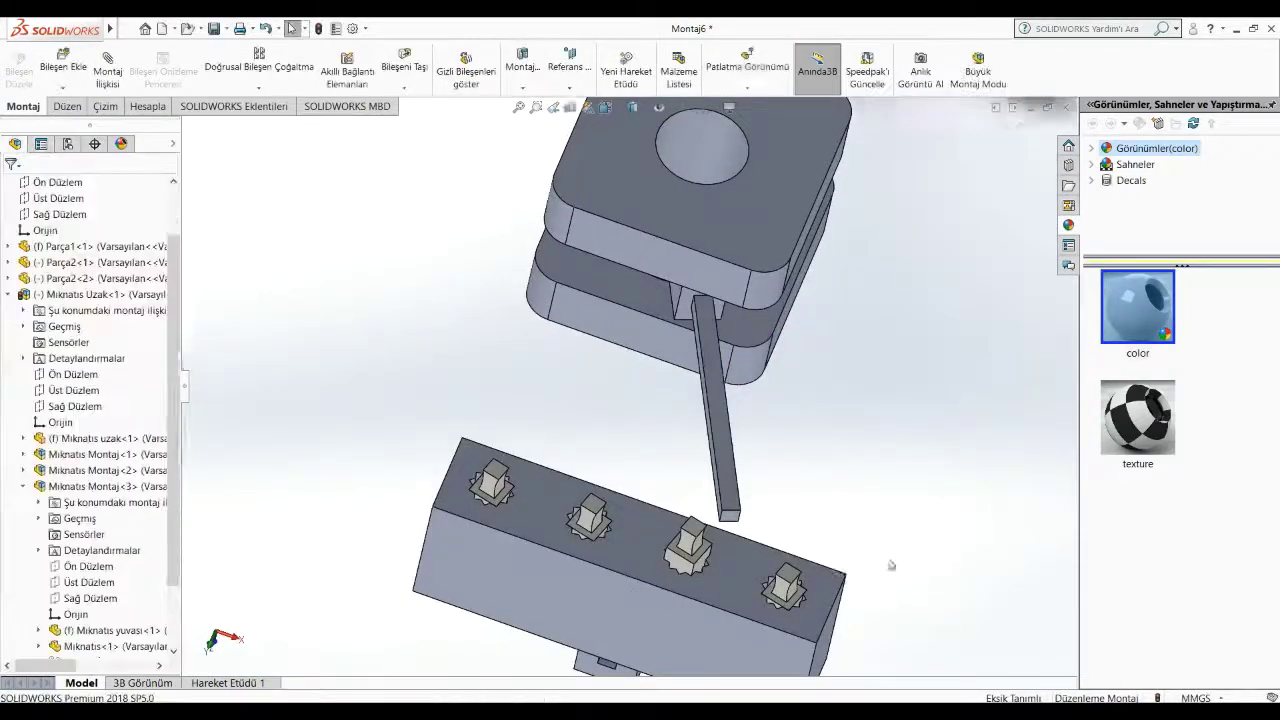
scroll(352, 650, down, 2)
scroll(352, 650, down, 2)
scroll(352, 650, down, 2)
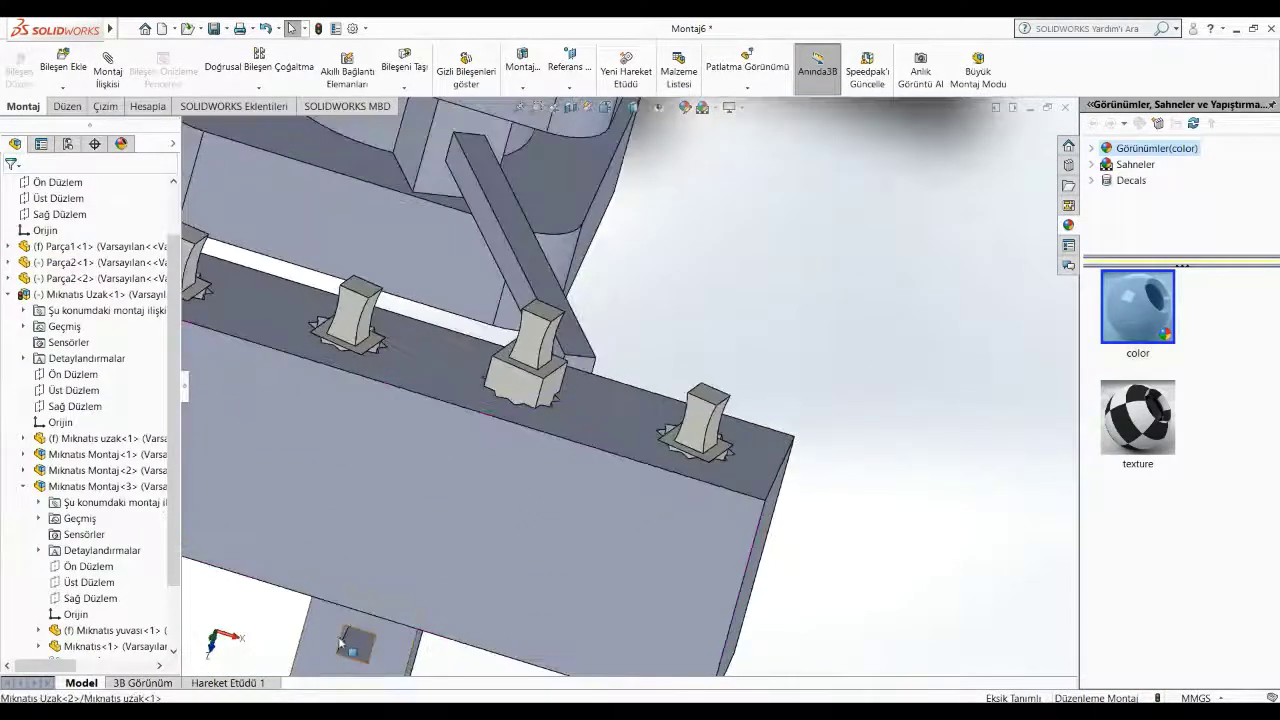
Step: Mate the second block to Parça2<2> with two coincident face mates
click(360, 657)
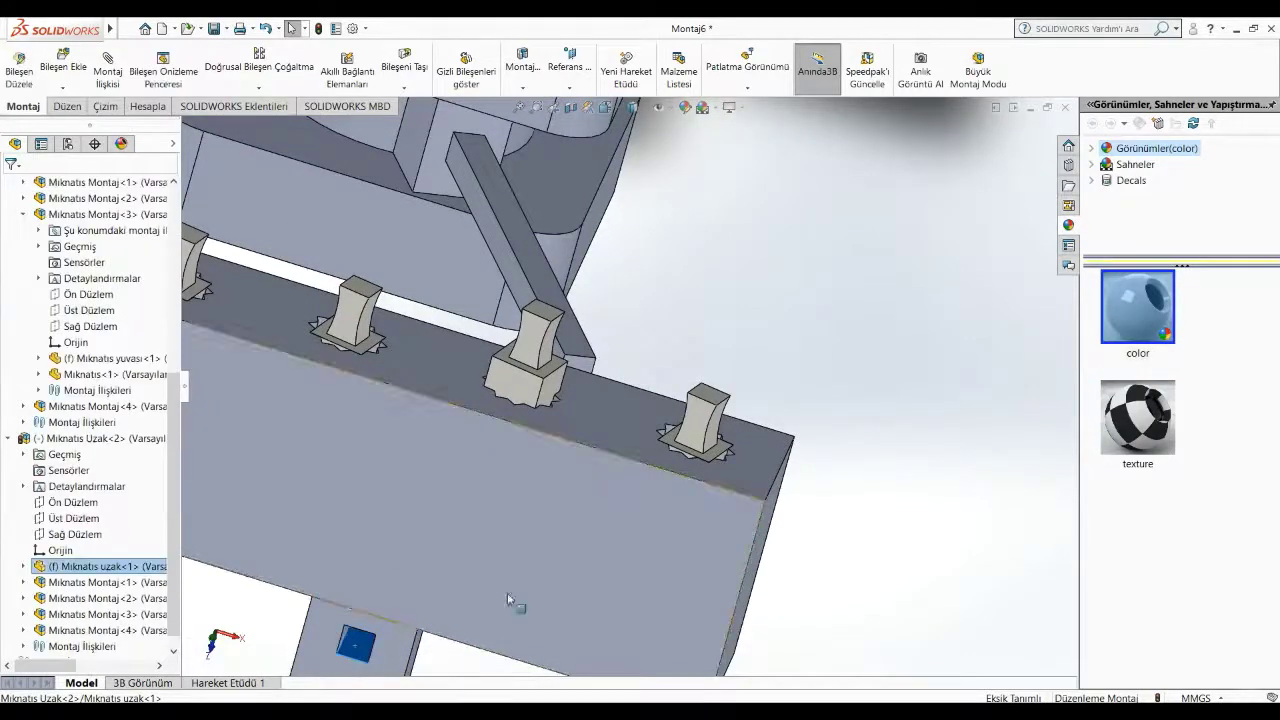
middle_drag(514, 600, 780, 585)
click(722, 668)
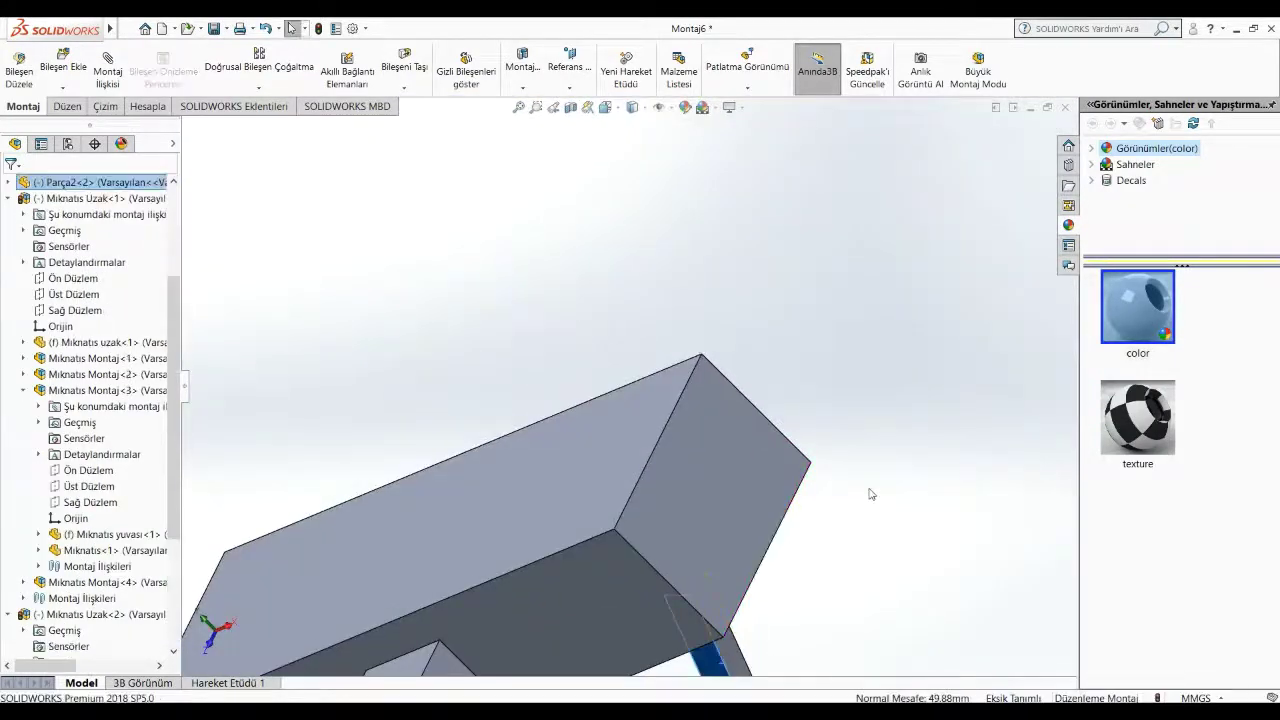
middle_drag(871, 491, 671, 603)
click(107, 68)
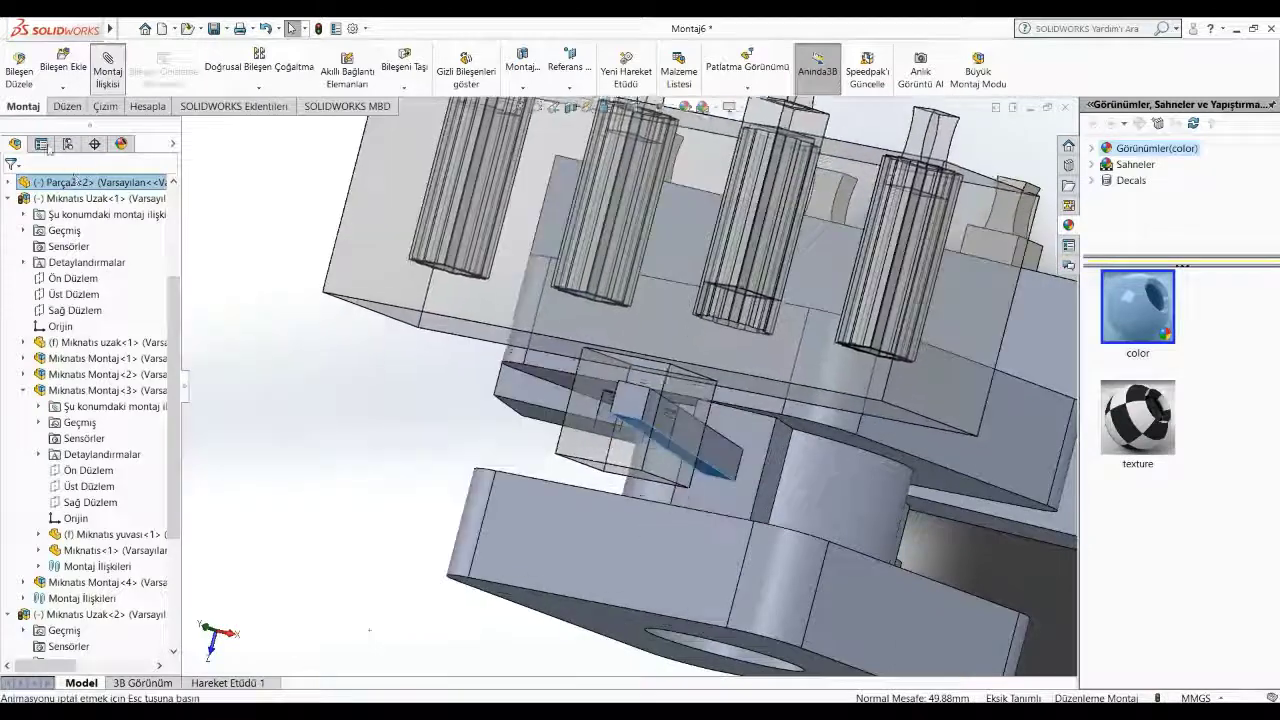
click(11, 189)
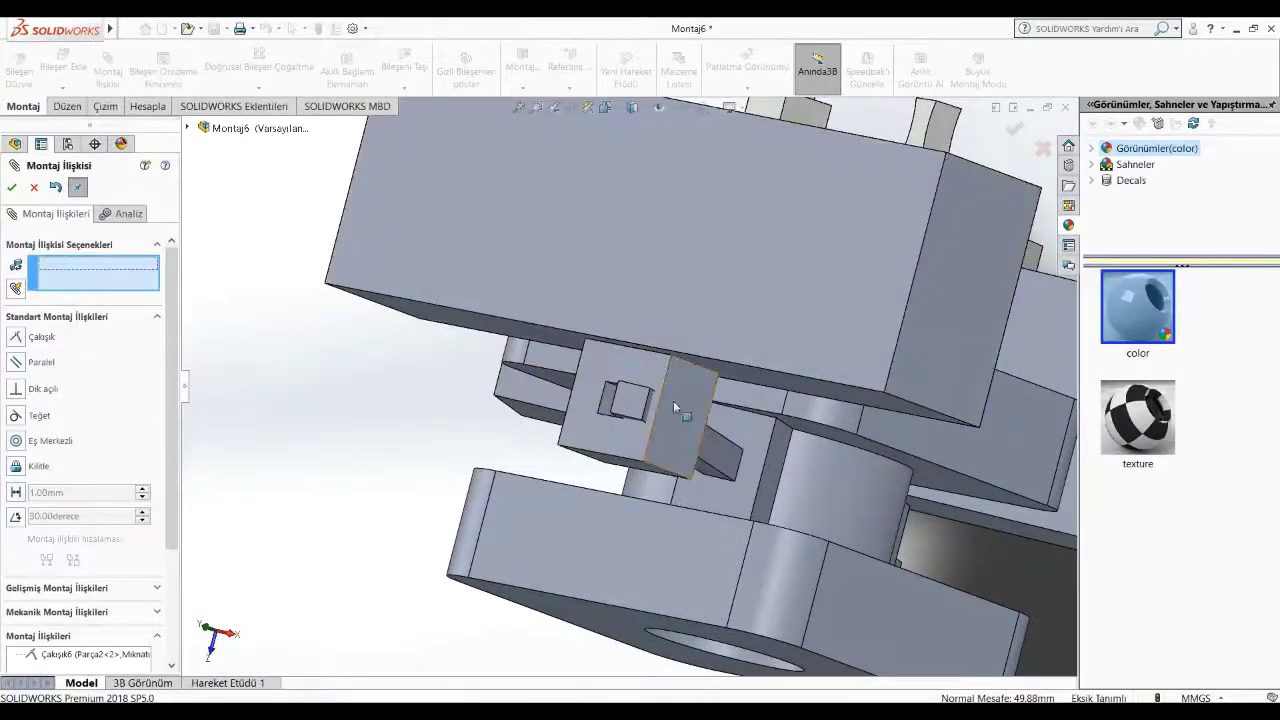
click(583, 398)
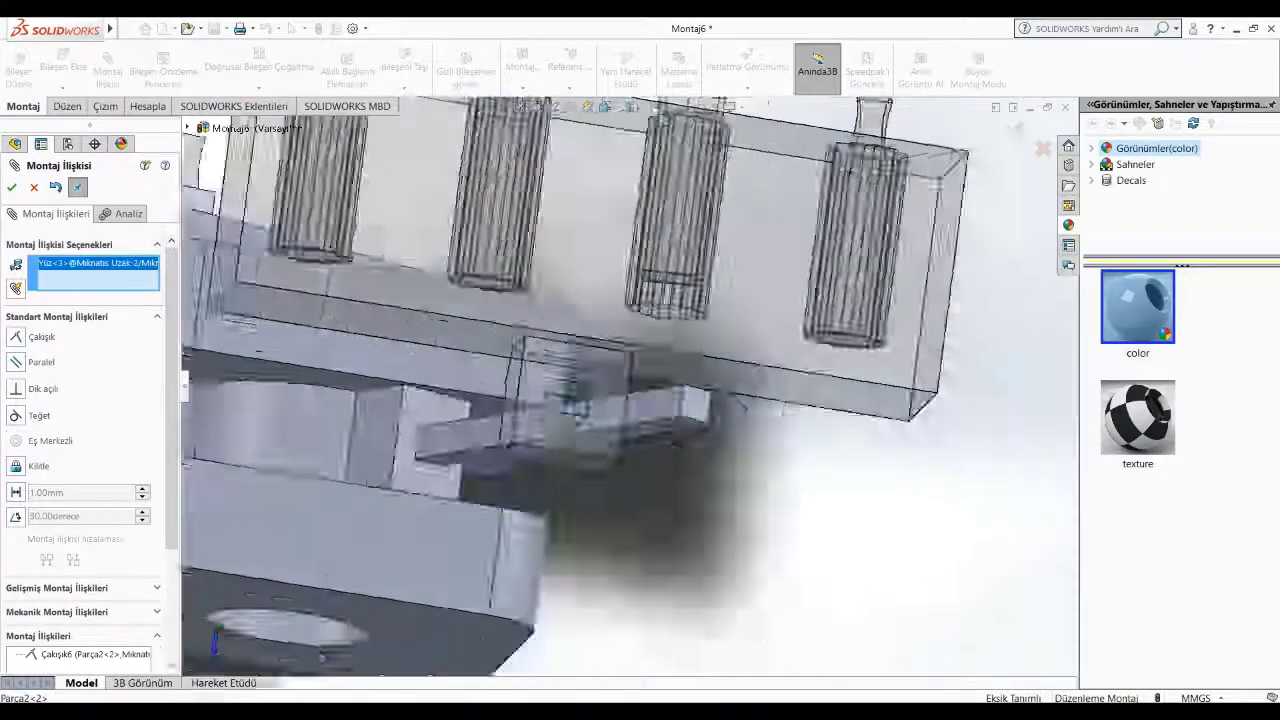
click(520, 425)
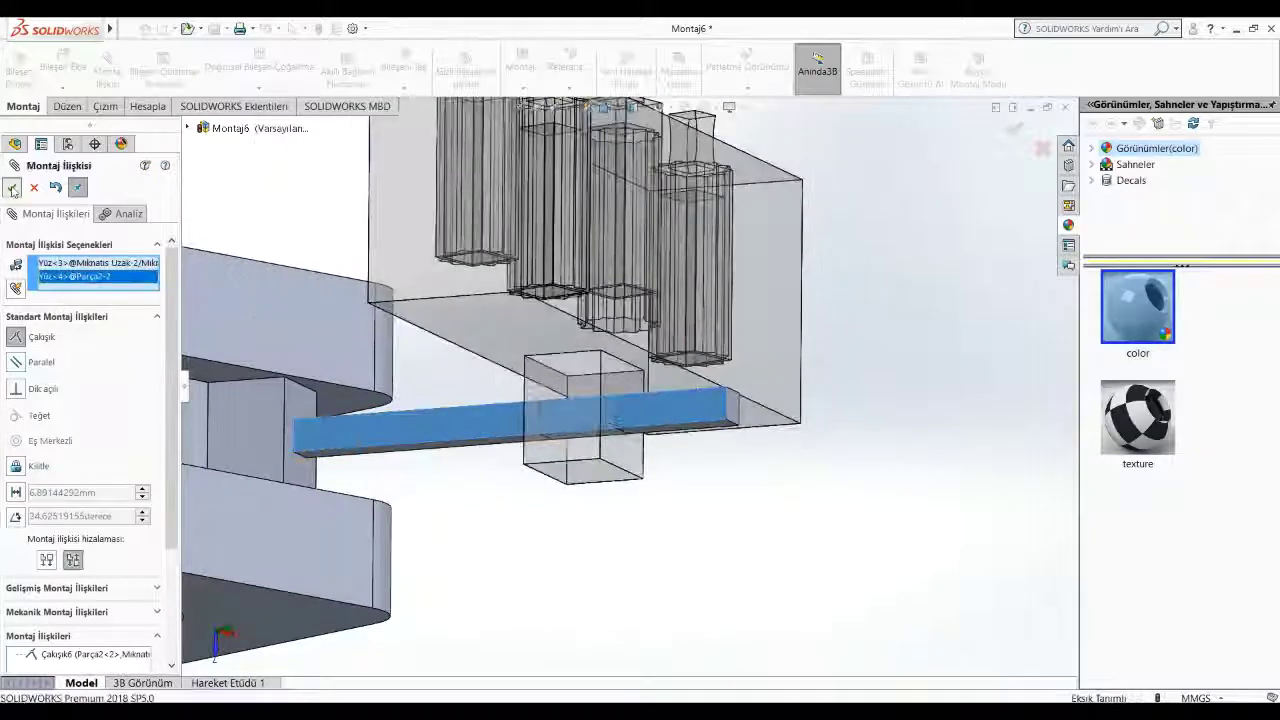
click(11, 189)
middle_drag(778, 451, 697, 466)
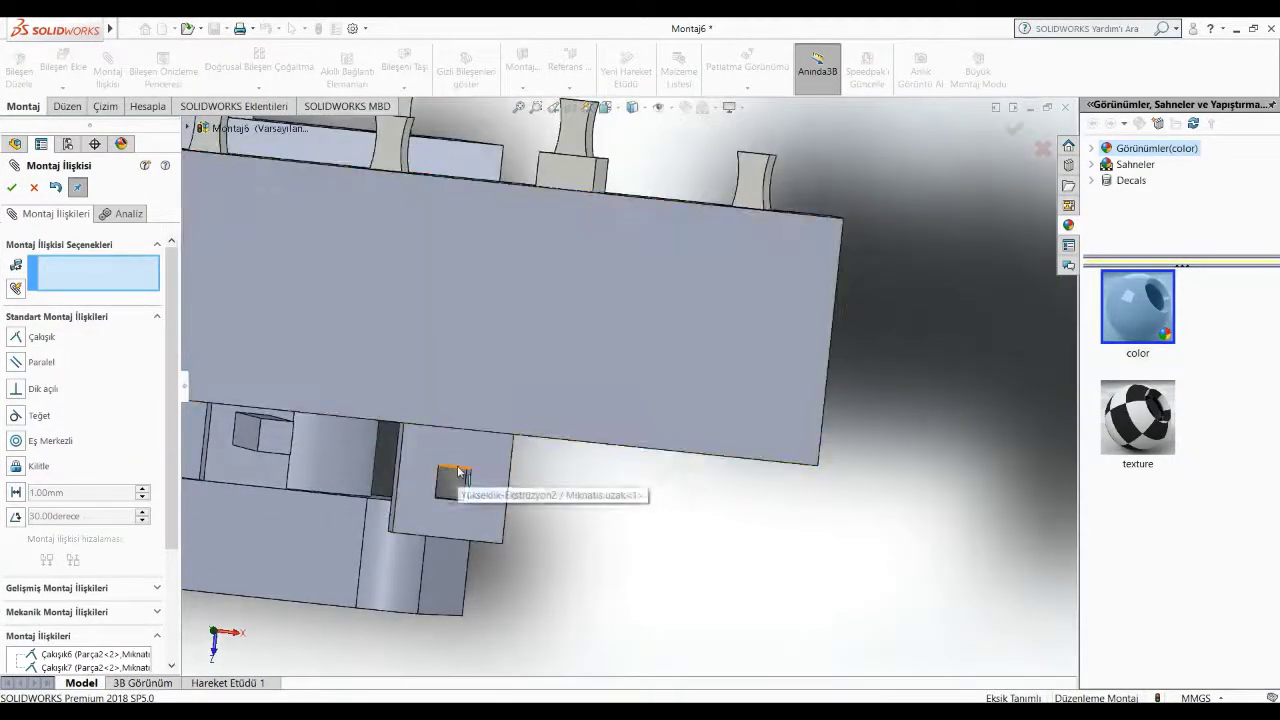
Step: Add a distance-limit mate between block and bar edges, from 0 to 40 mm
click(458, 471)
mouse_move(383, 531)
middle_down()
mouse_move(305, 517)
mouse_move(366, 491)
mouse_move(291, 494)
mouse_move(413, 630)
mouse_move(440, 632)
mouse_move(280, 614)
mouse_move(294, 534)
mouse_move(429, 420)
middle_up()
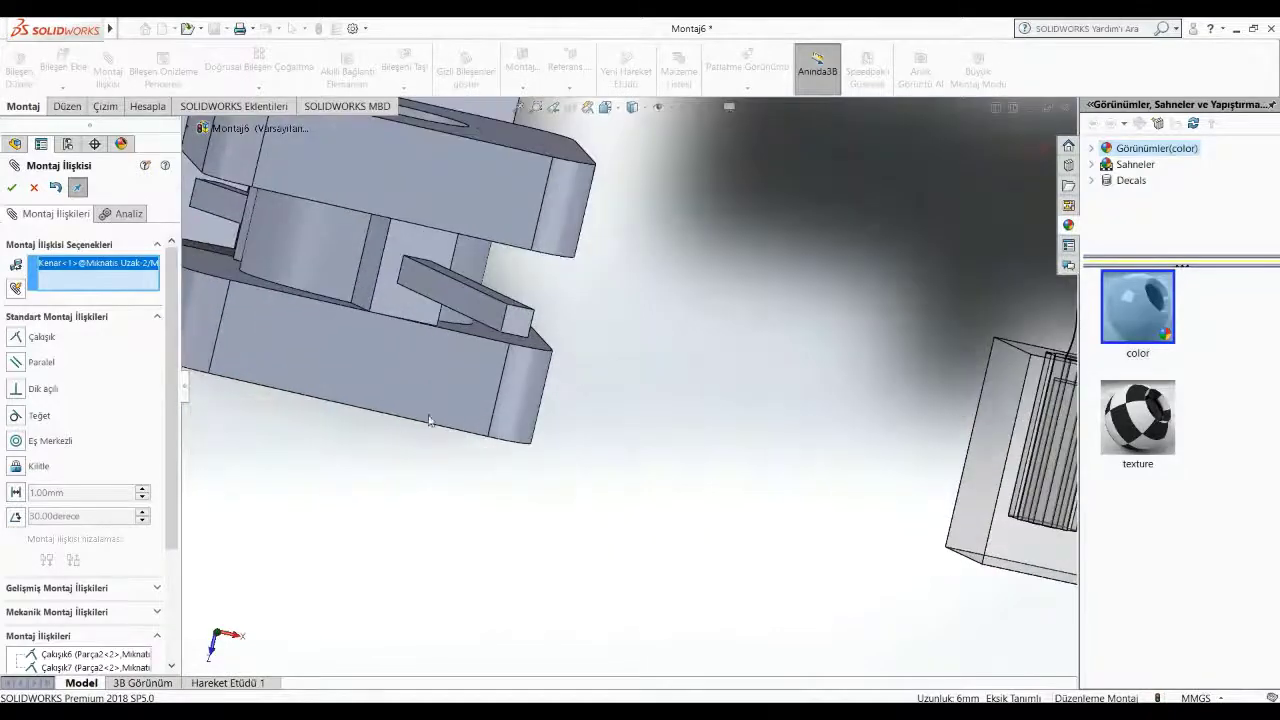
click(520, 313)
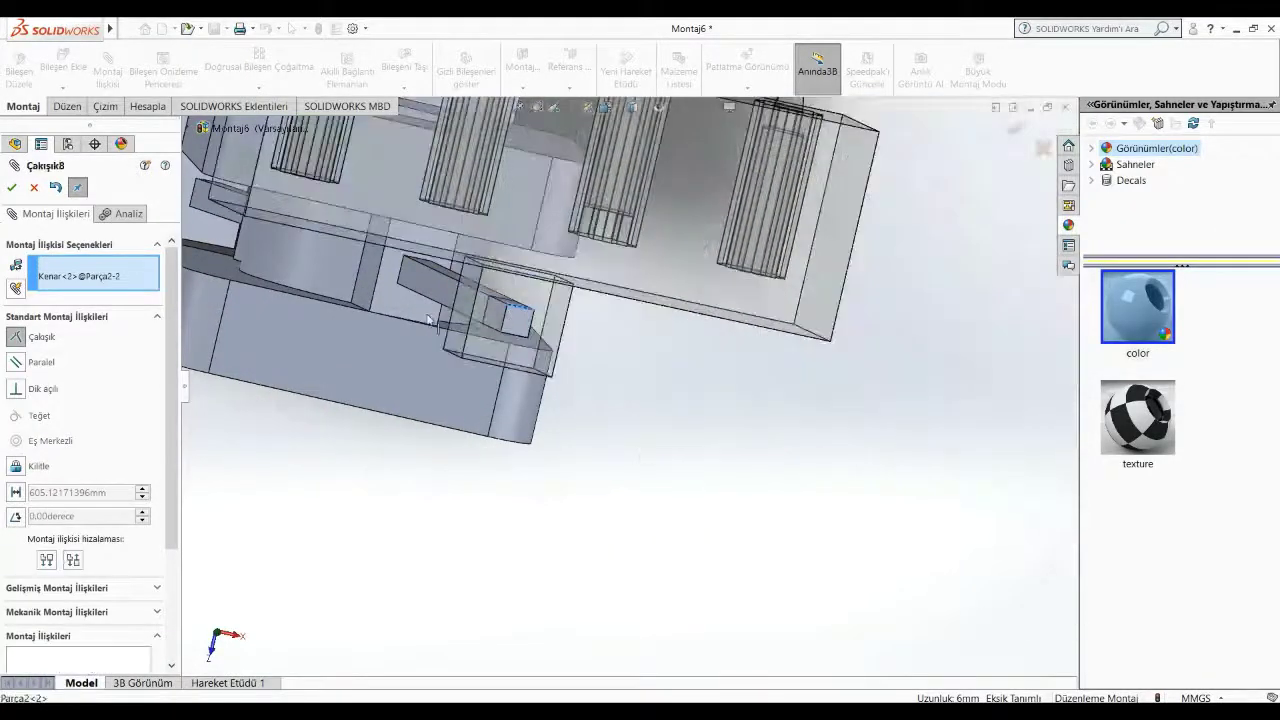
click(48, 586)
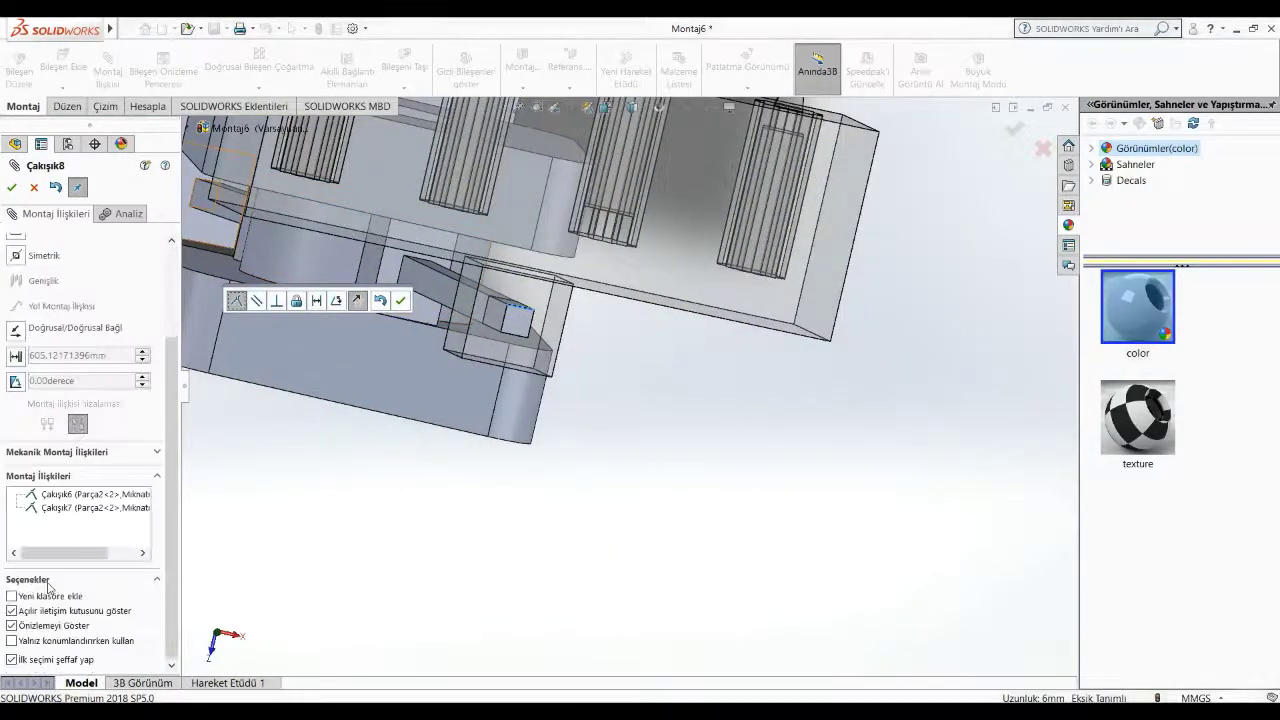
click(17, 356)
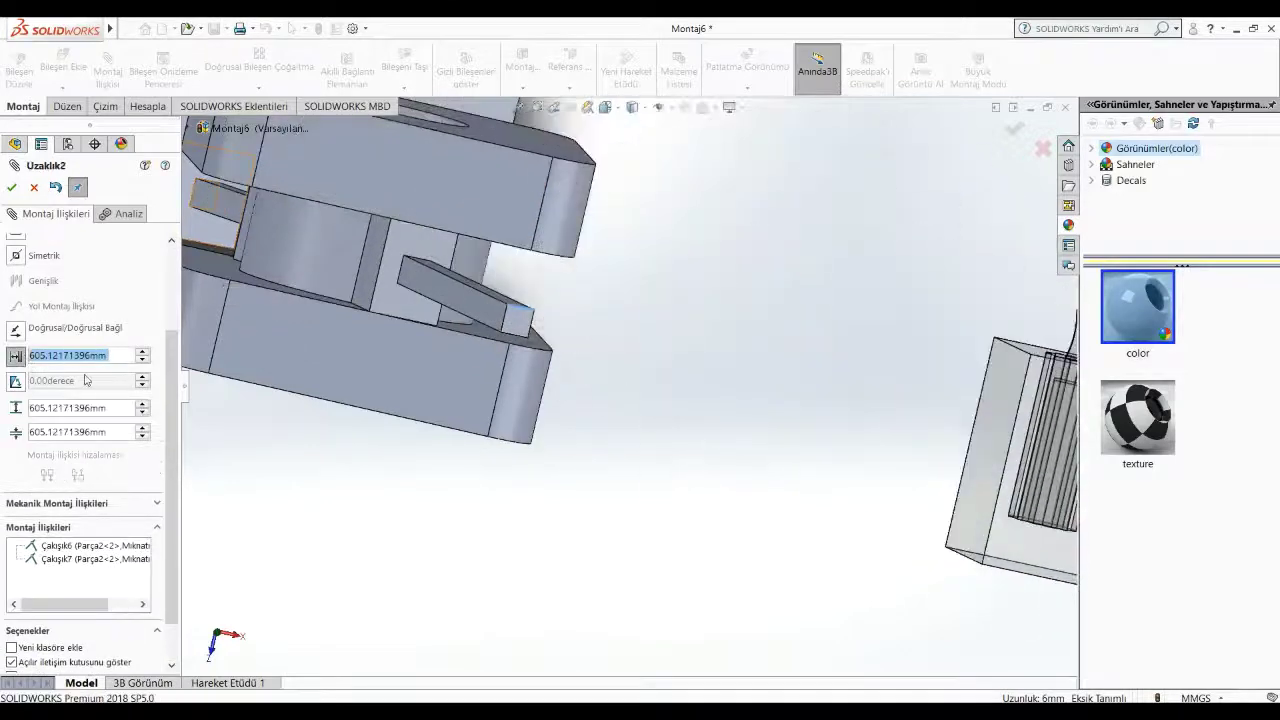
text(0.00mm)
click(87, 409)
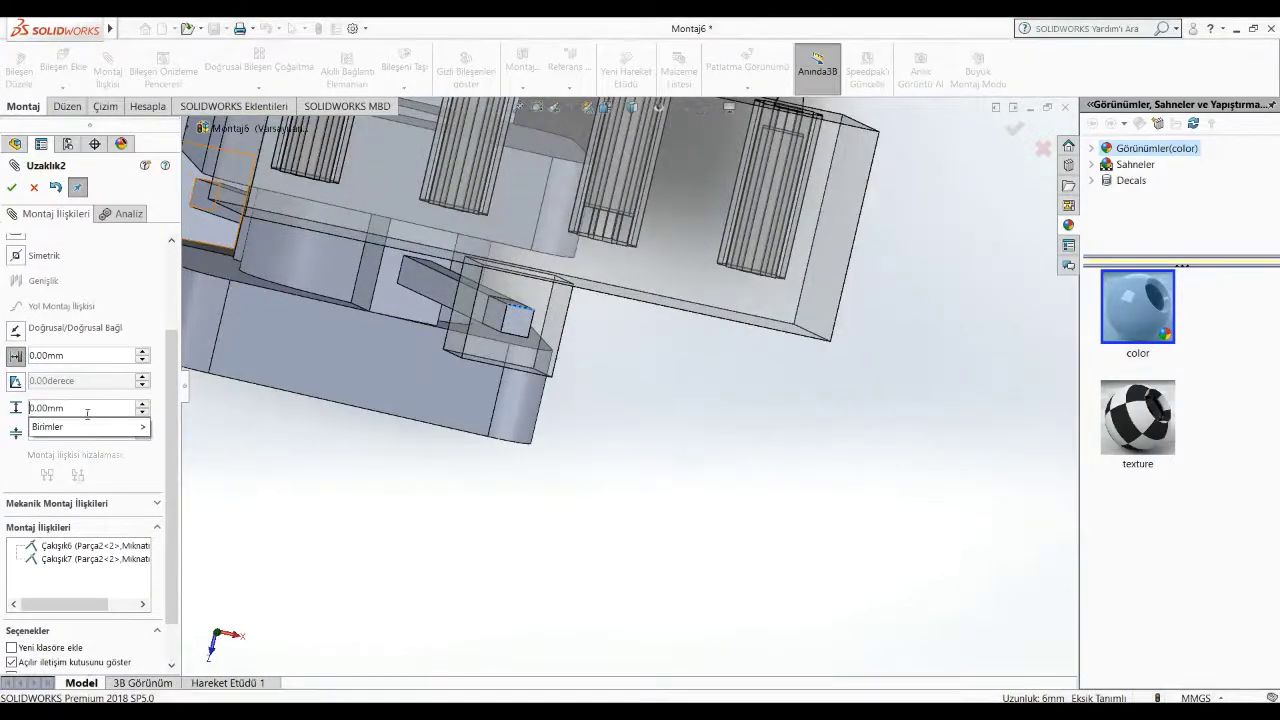
click(10, 186)
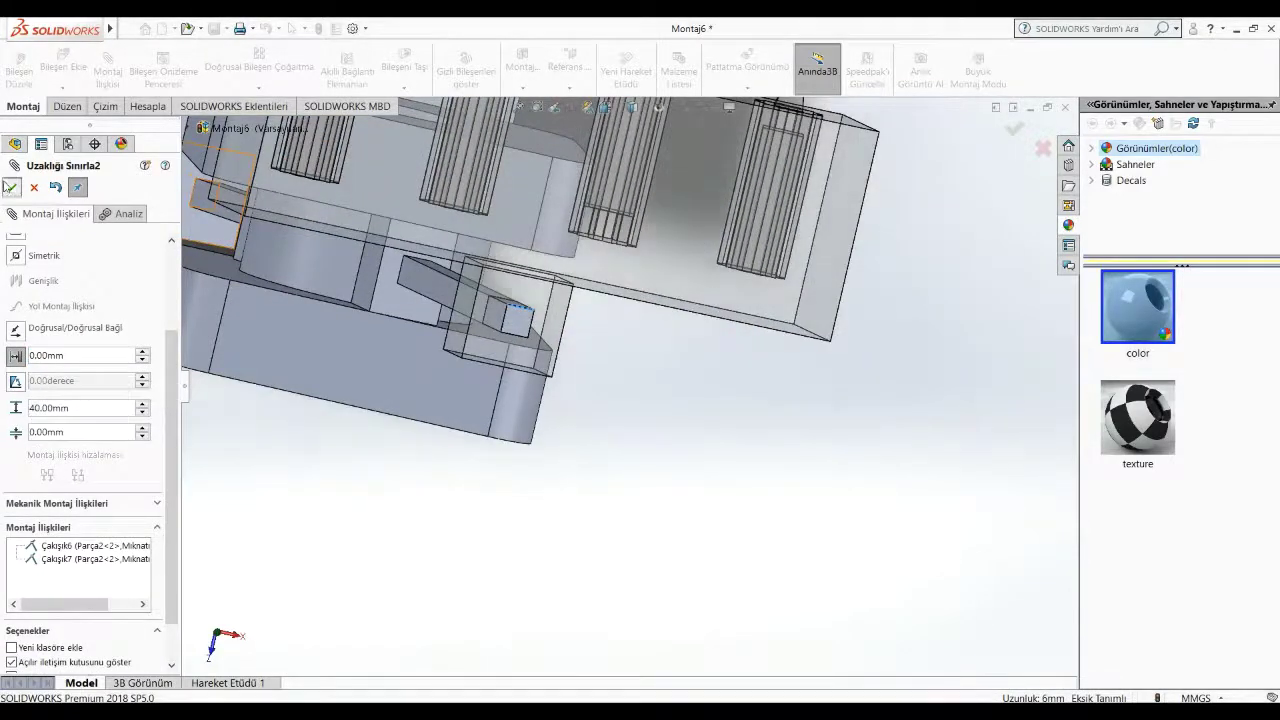
middle_drag(210, 238, 330, 390)
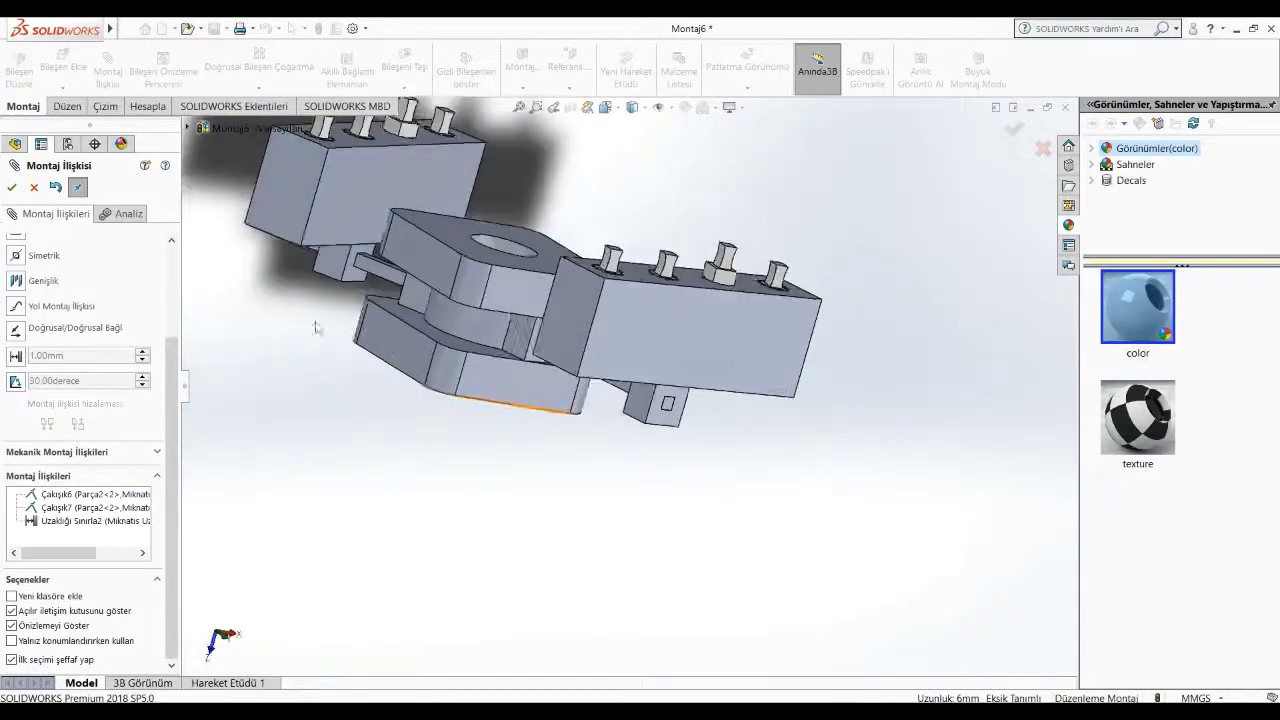
Step: Zoom out and drag the left and right blocks to confirm they swing within their limits
scroll(740, 470, up, 3)
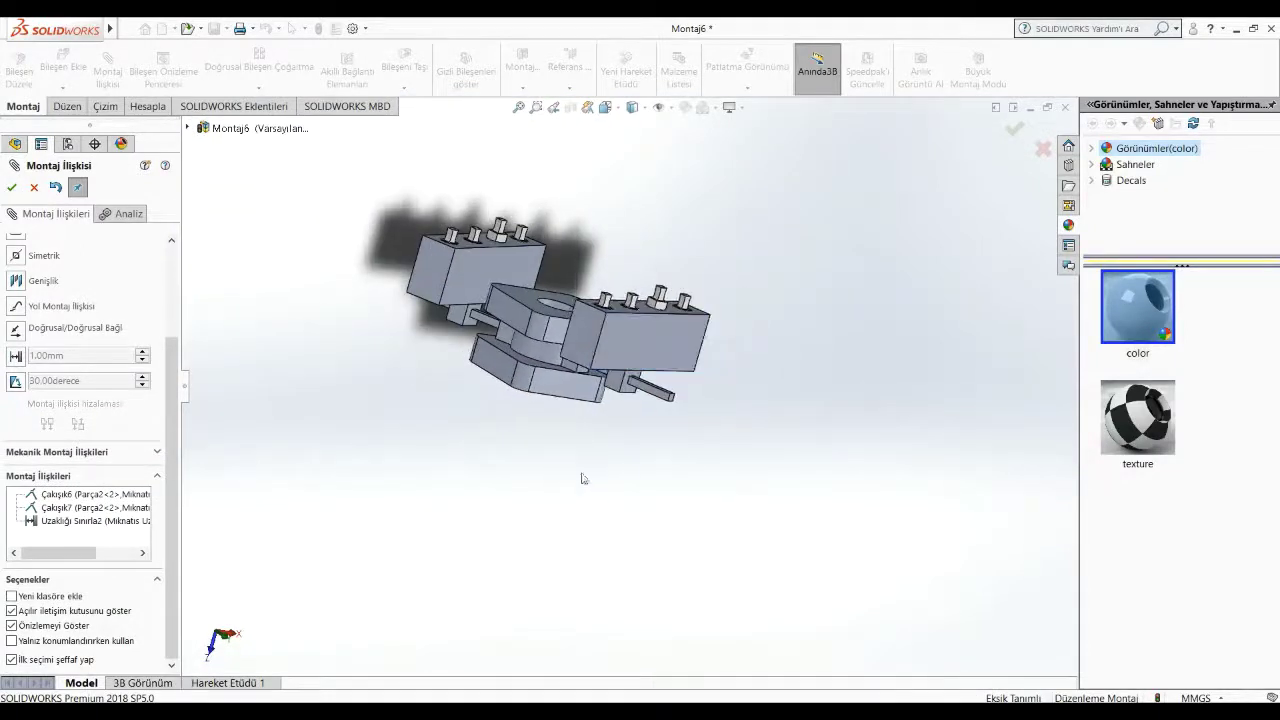
scroll(551, 415, up, 2)
mouse_move(525, 317)
mouse_down()
mouse_move(644, 366)
mouse_move(697, 342)
mouse_up()
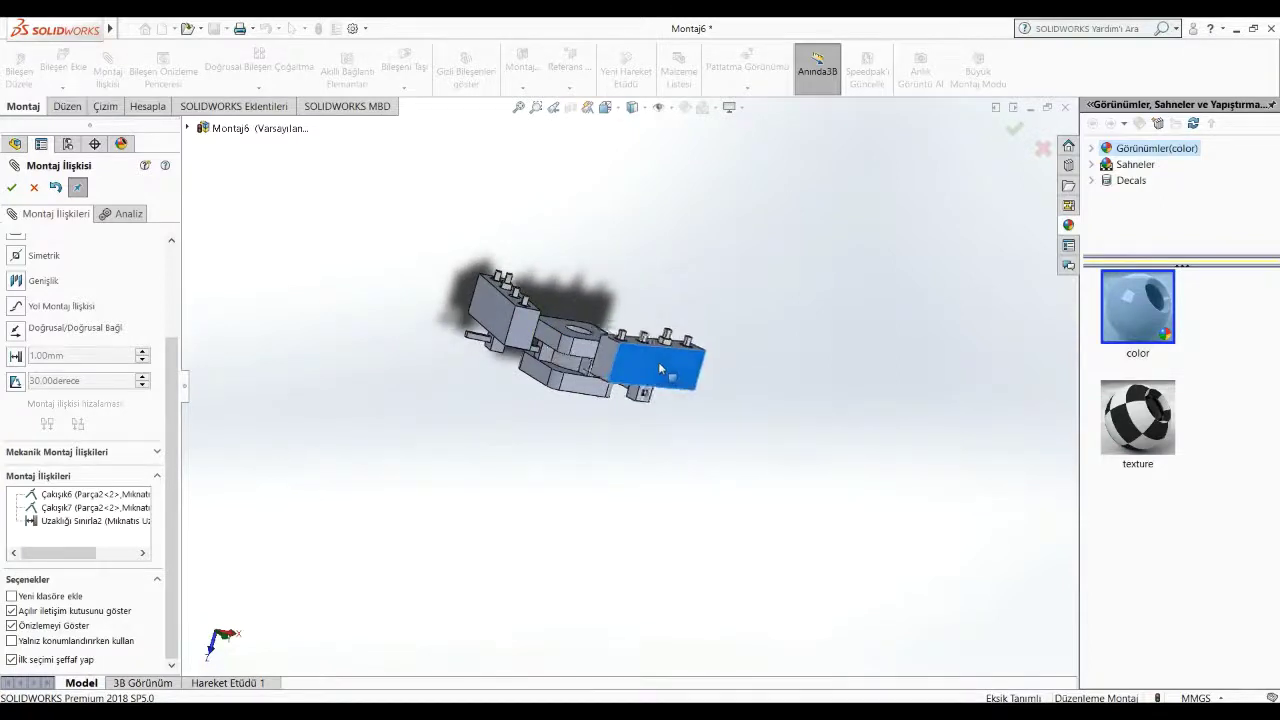
mouse_move(697, 342)
middle_down()
mouse_move(734, 423)
mouse_move(754, 380)
middle_up()
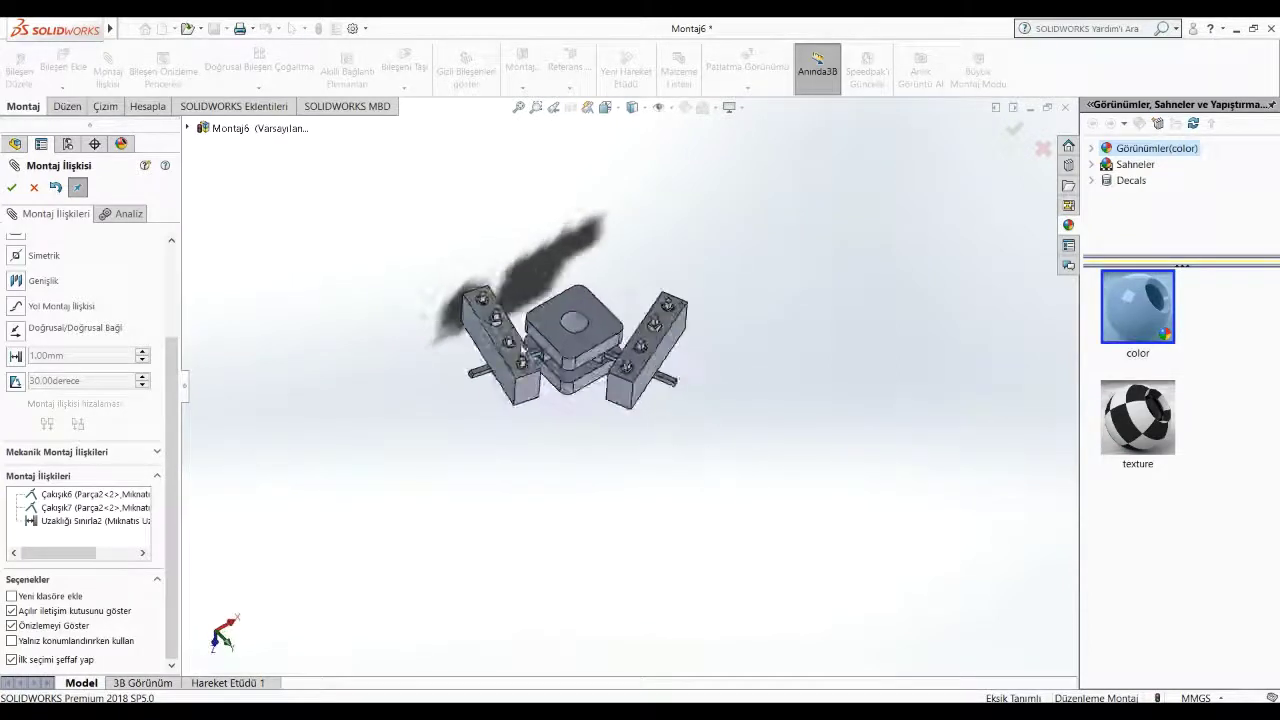
scroll(754, 380, down, 3)
drag(754, 380, 740, 400)
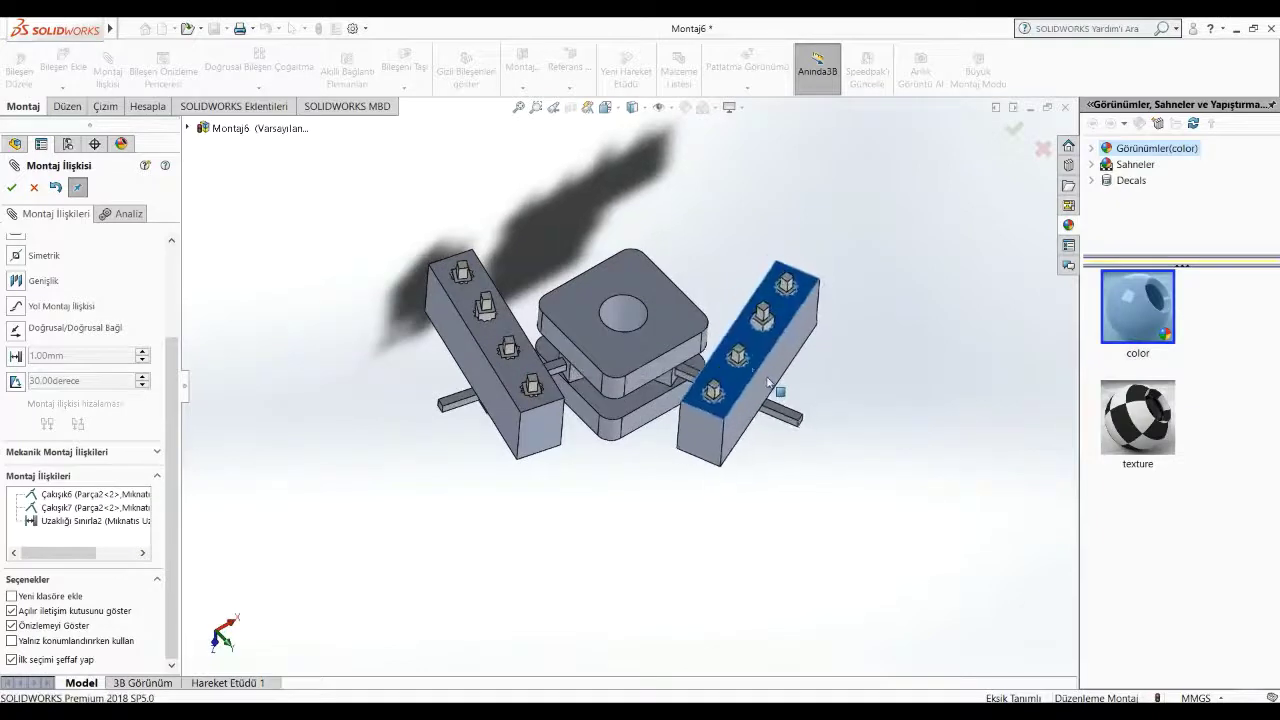
drag(545, 420, 536, 425)
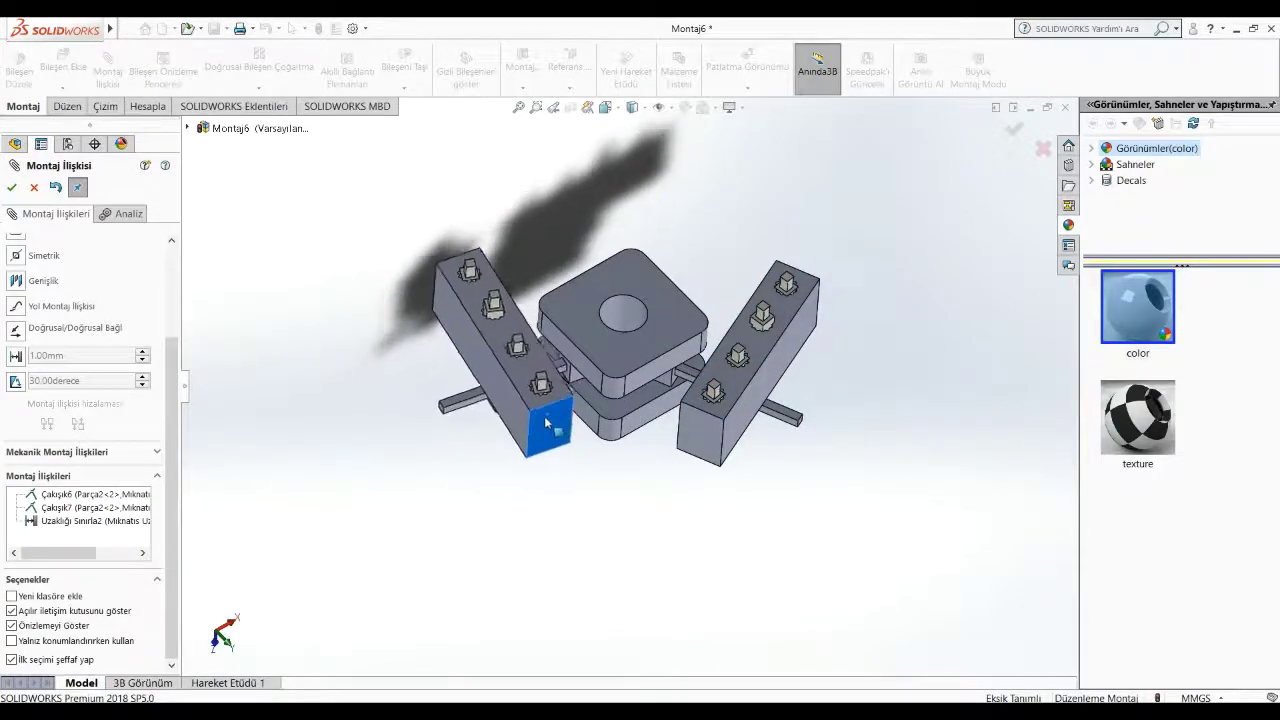